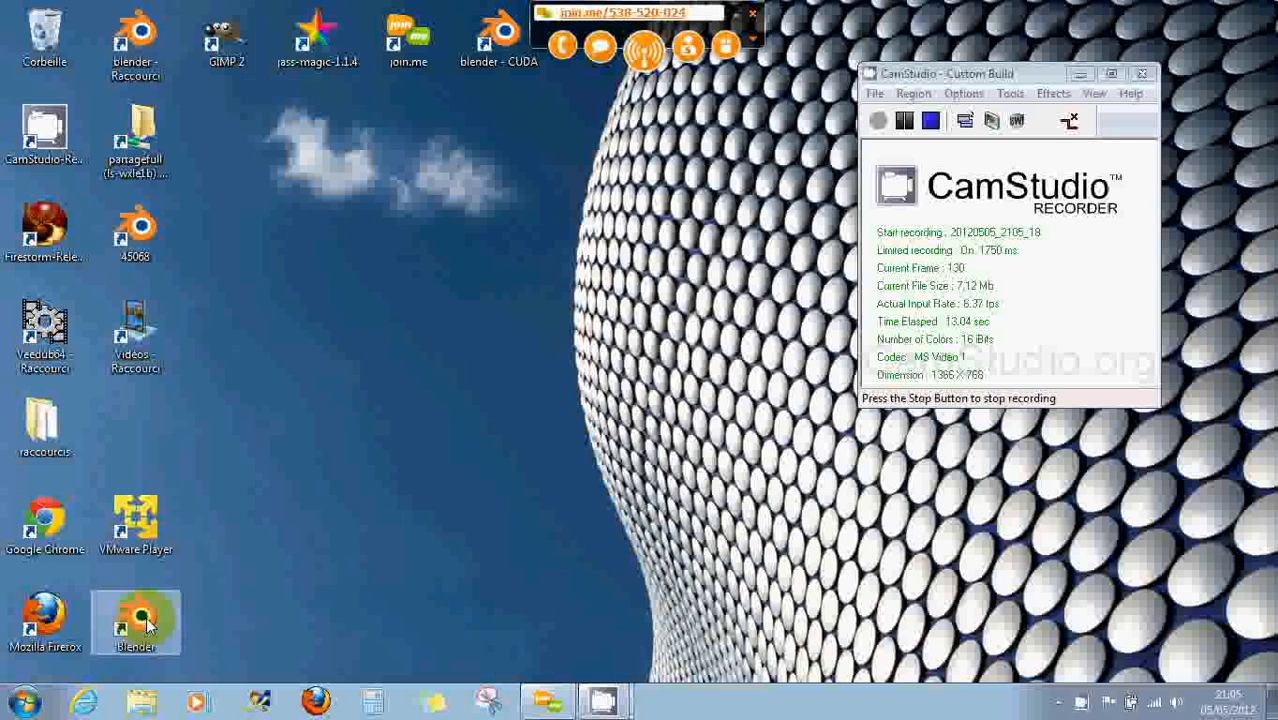
# Launch Blender with the high-performance NVIDIA graphics processor and dismiss its splash screen.
pyautogui.rightClick(146, 624)
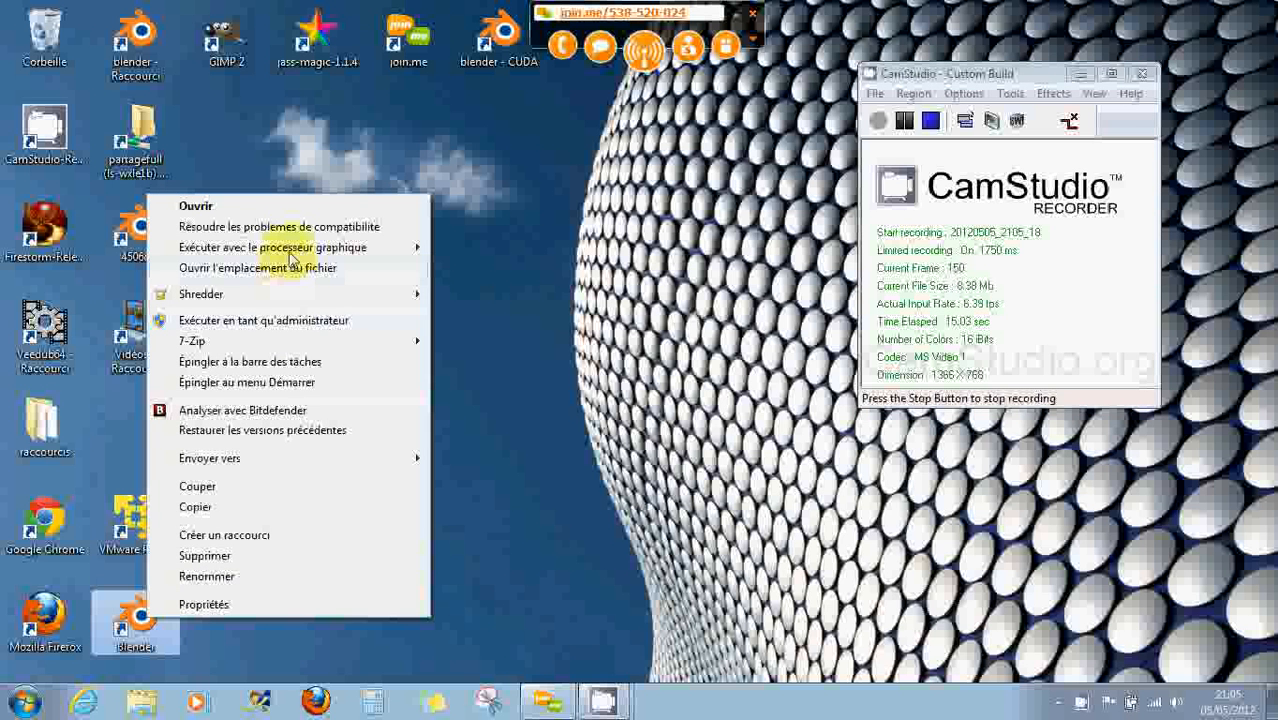
pyautogui.moveTo(292, 250)
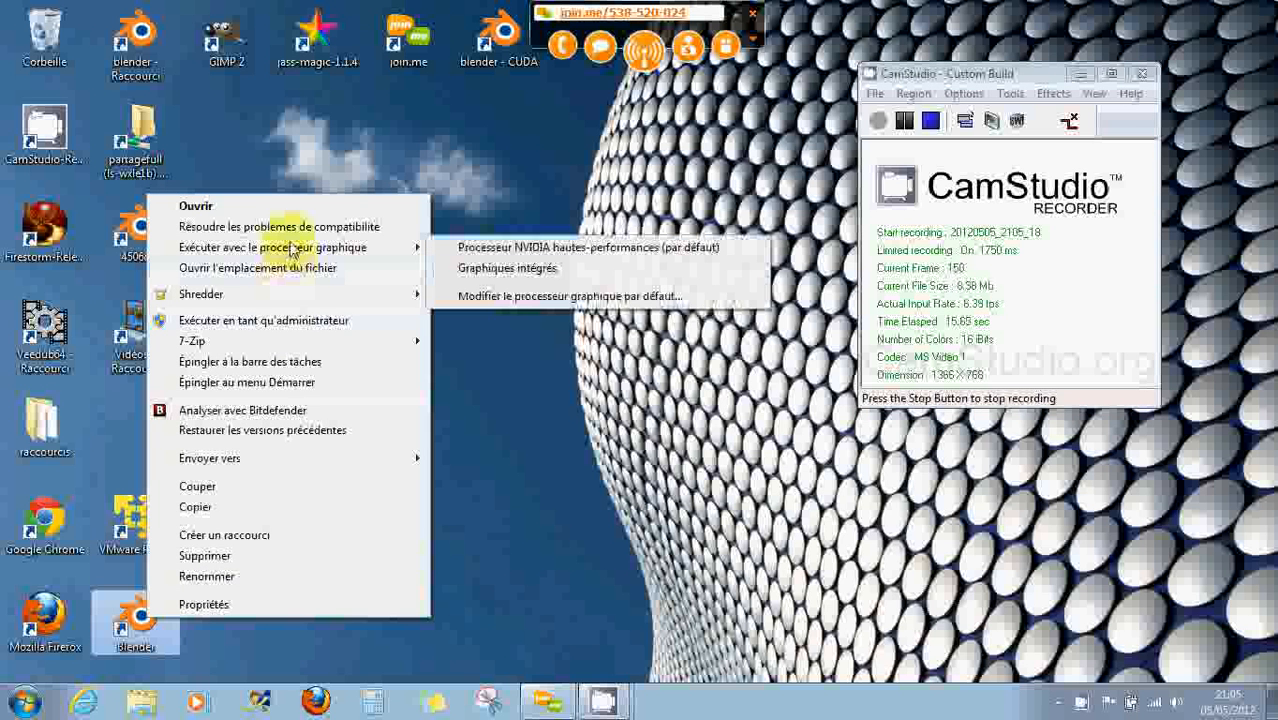
pyautogui.click(481, 250)
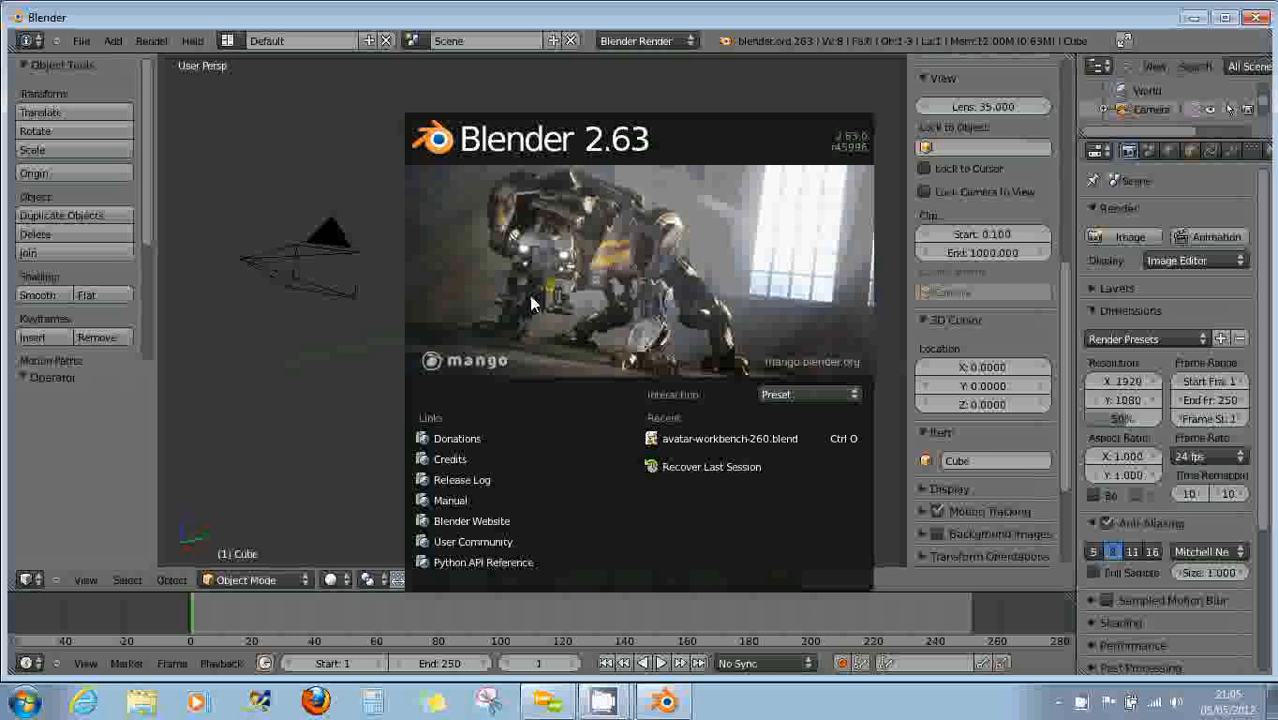
pyautogui.click(395, 335)
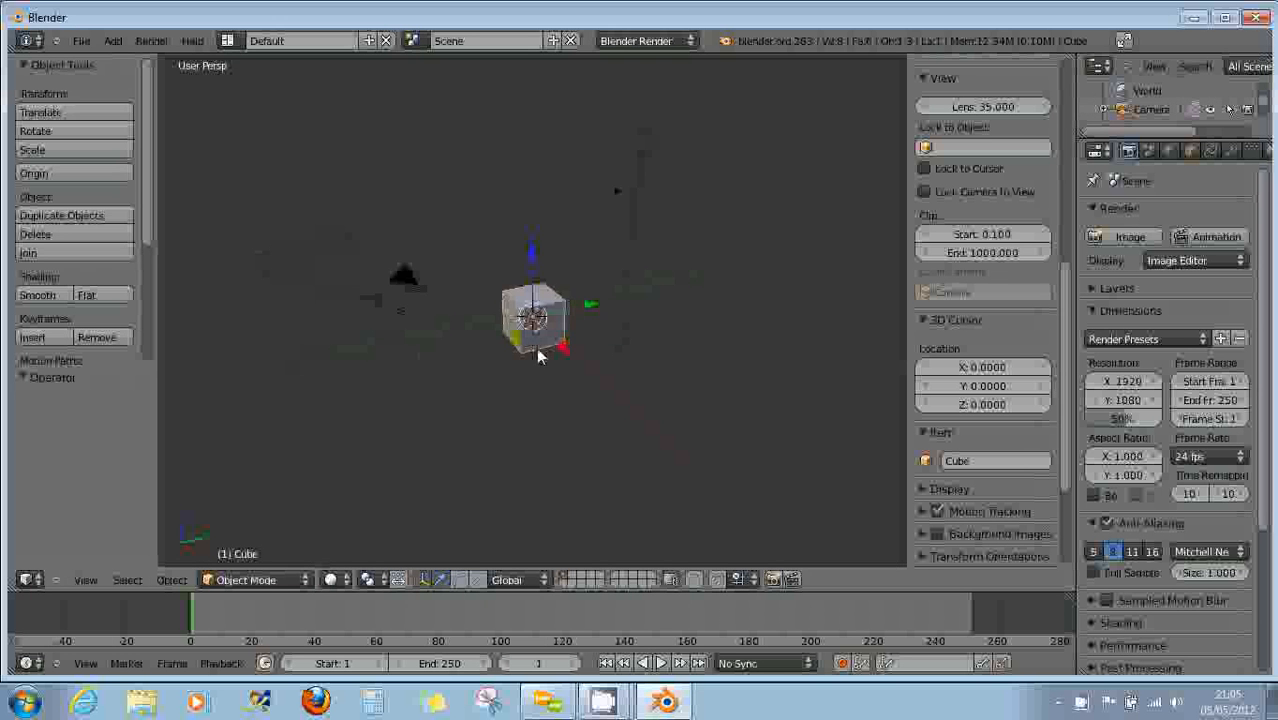
pyautogui.scroll(4, 517, 330)
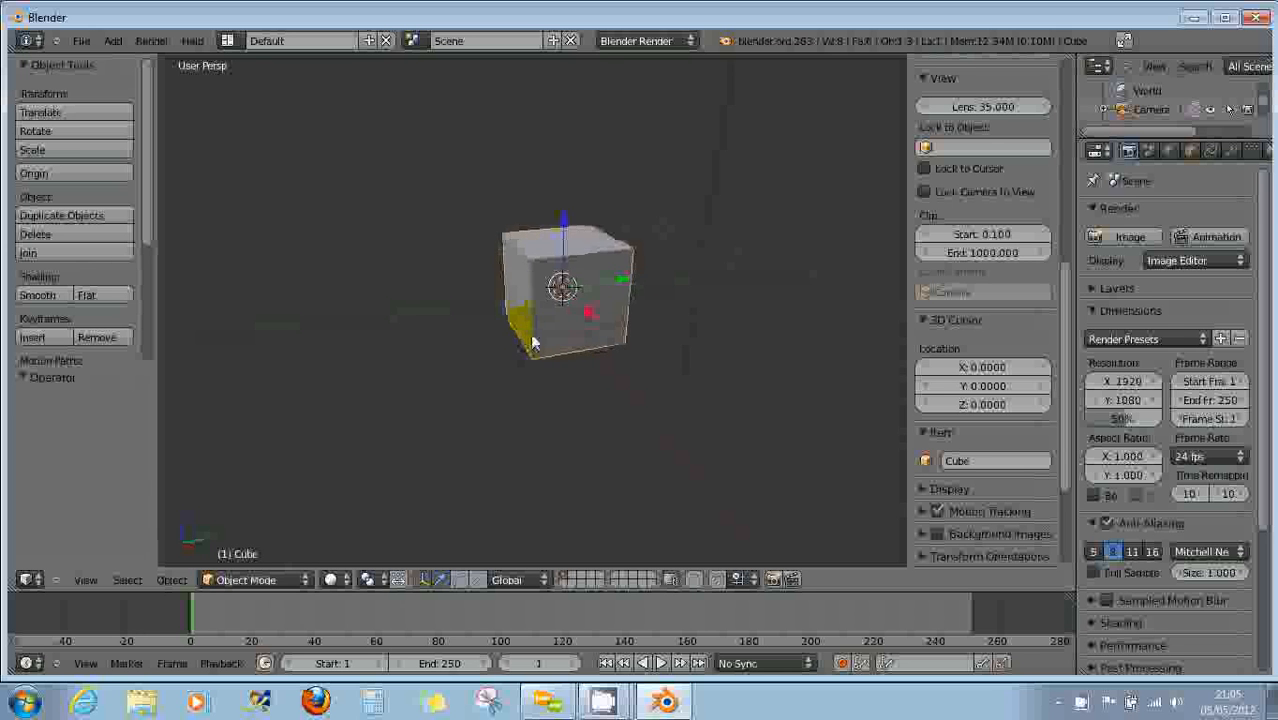
# Add a new Grease Pencil data block for the default cube.
pyautogui.click(1066, 305)
pyautogui.moveTo(1066, 305); pyautogui.dragTo(1055, 65)
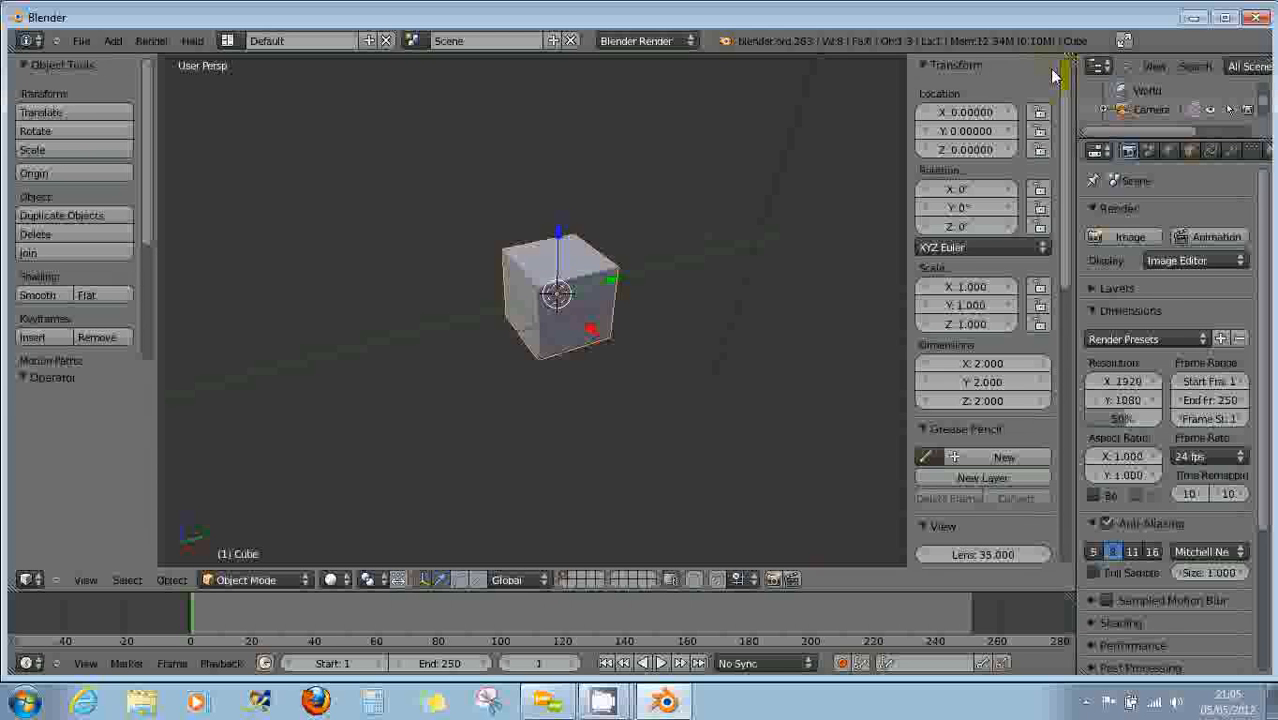
pyautogui.scroll(-3, 1027, 205)
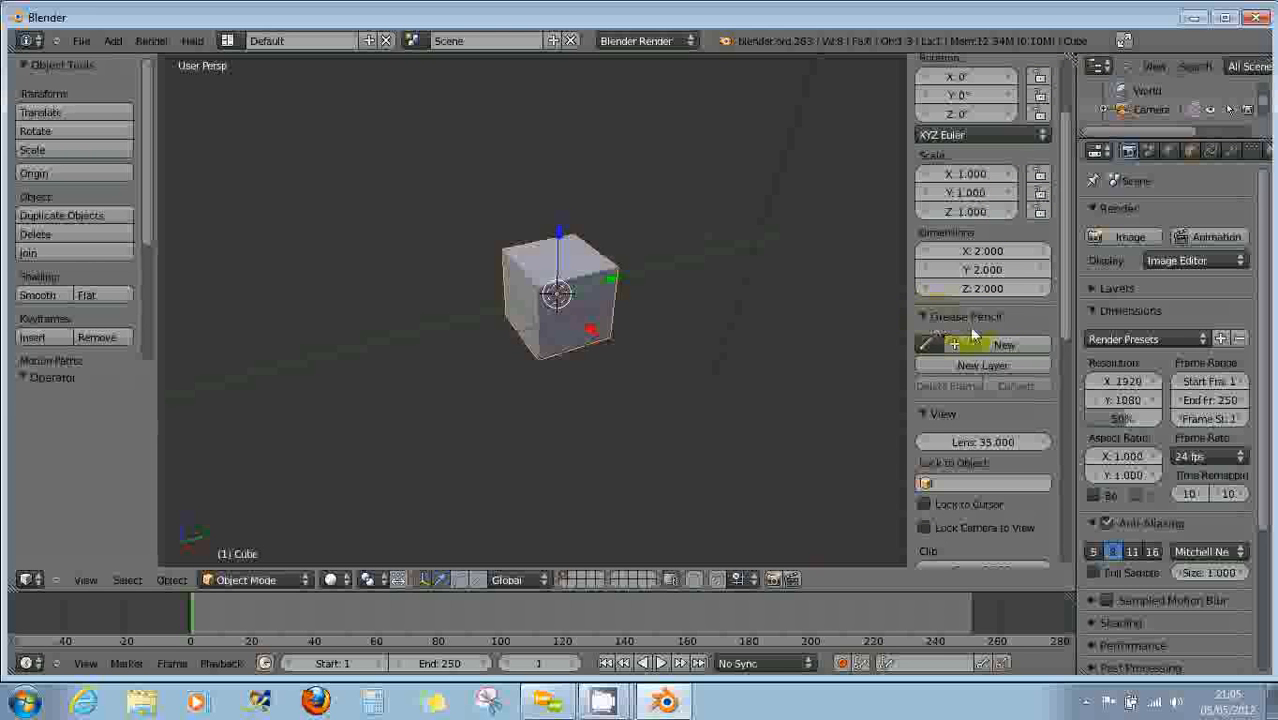
pyautogui.moveTo(1063, 327); pyautogui.dragTo(1064, 356)
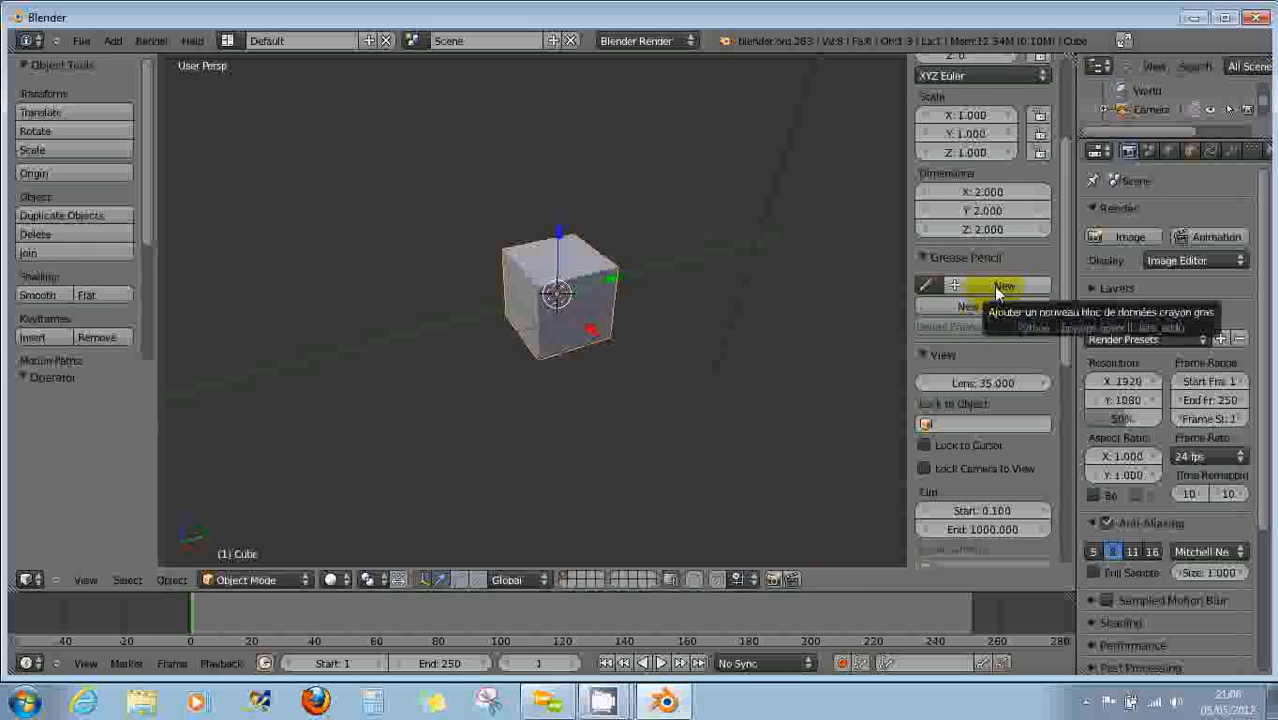
pyautogui.click(995, 286)
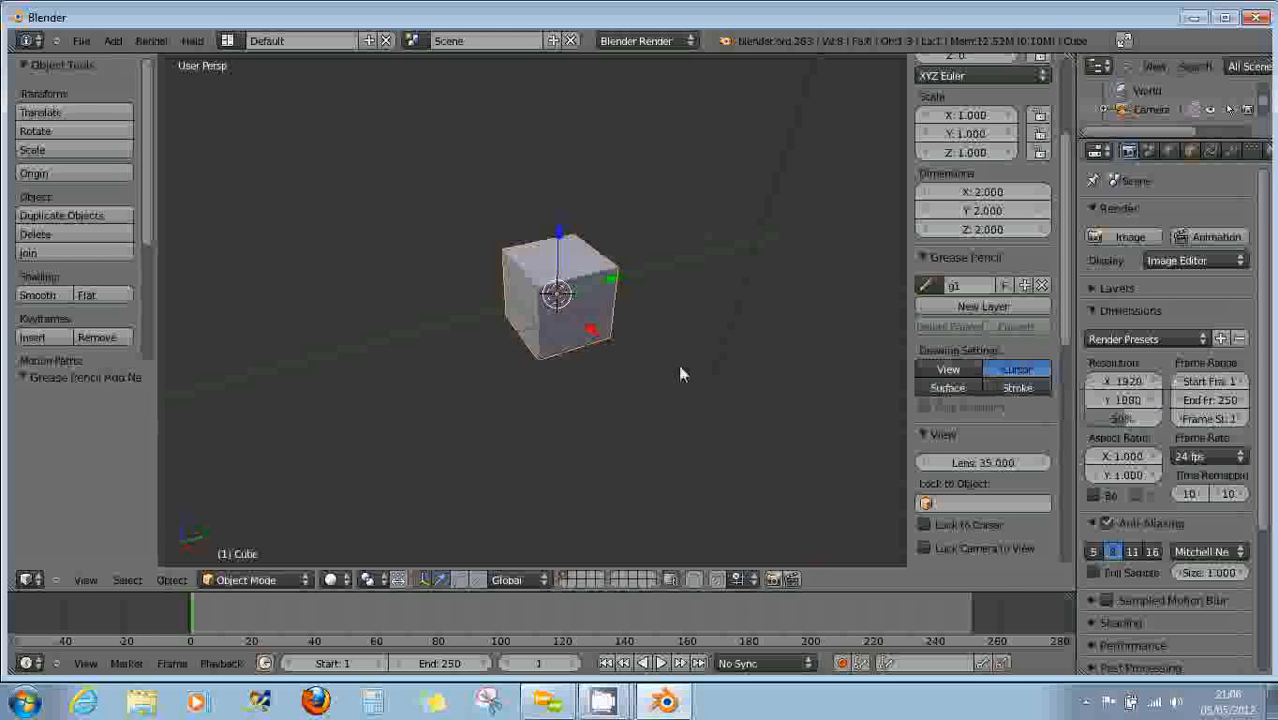
# Delete the default cube from the scene.
pyautogui.moveTo(679, 371); pyautogui.dragTo(561, 342, button='middle')
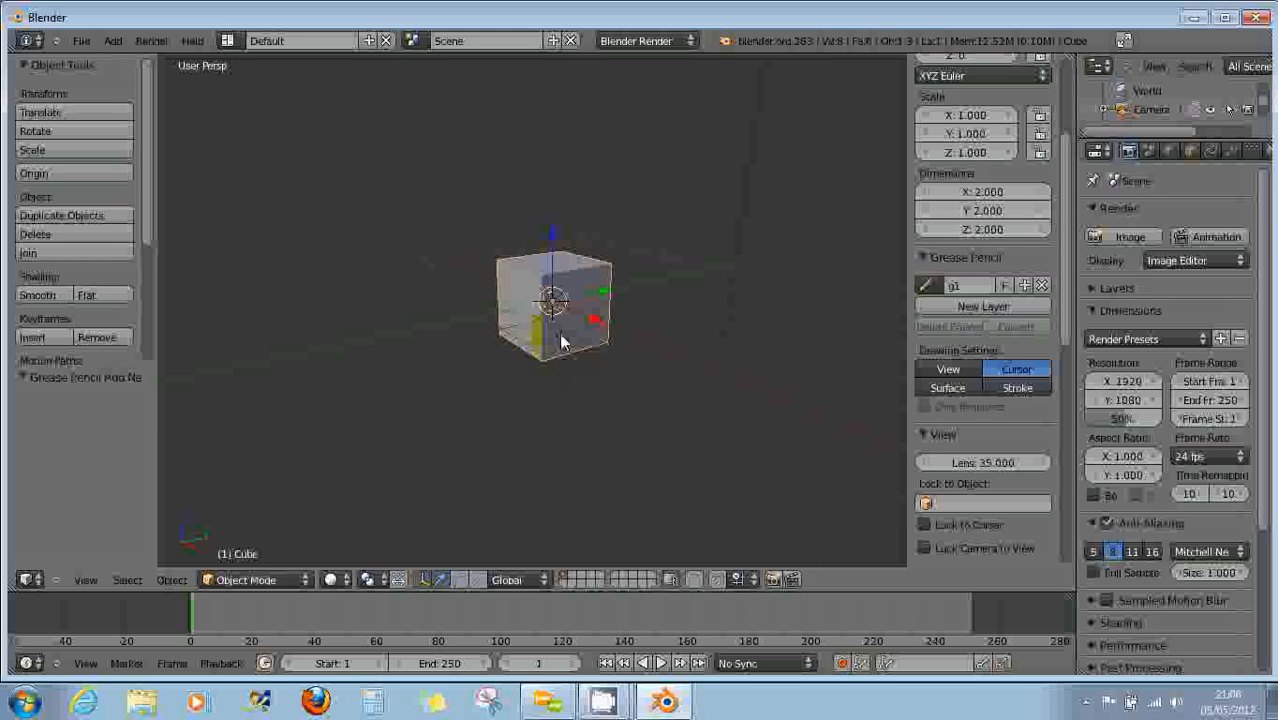
pyautogui.press('x')
pyautogui.click(559, 333)
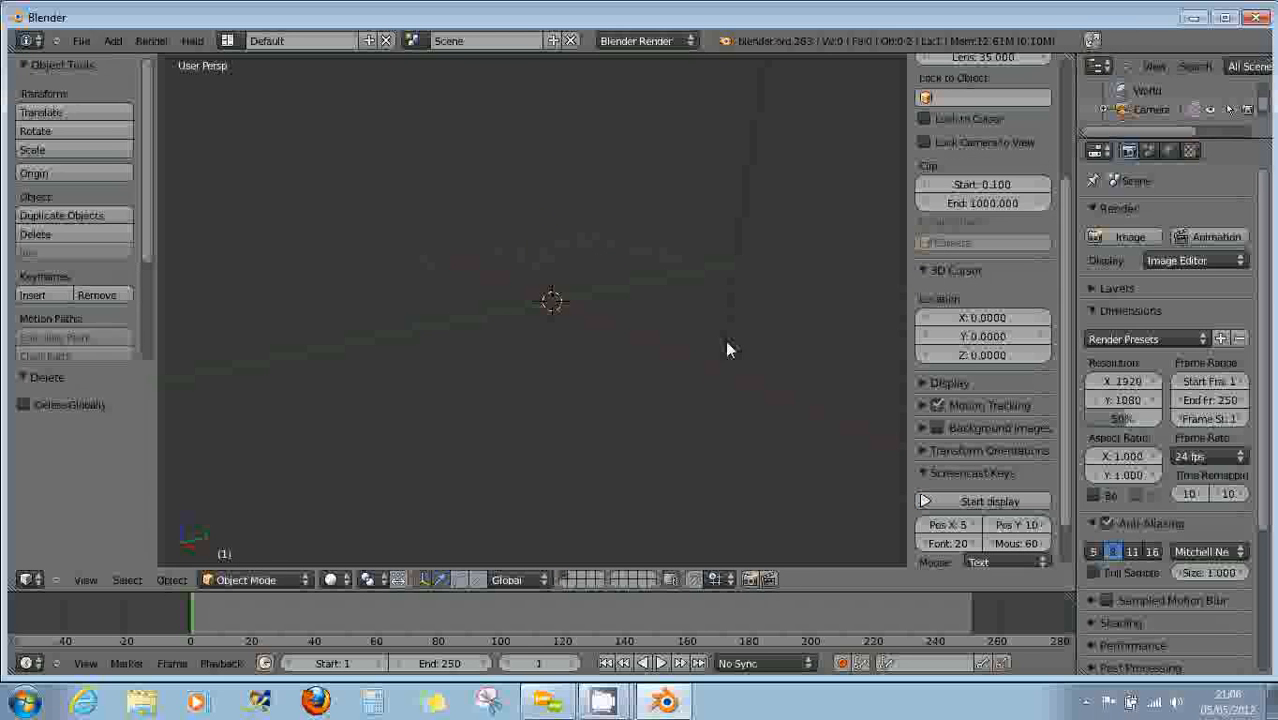
# Add a new Grease Pencil data block to the empty scene and draw a freehand stroke with two humps around the 3D cursor.
pyautogui.scroll(5, 958, 281)
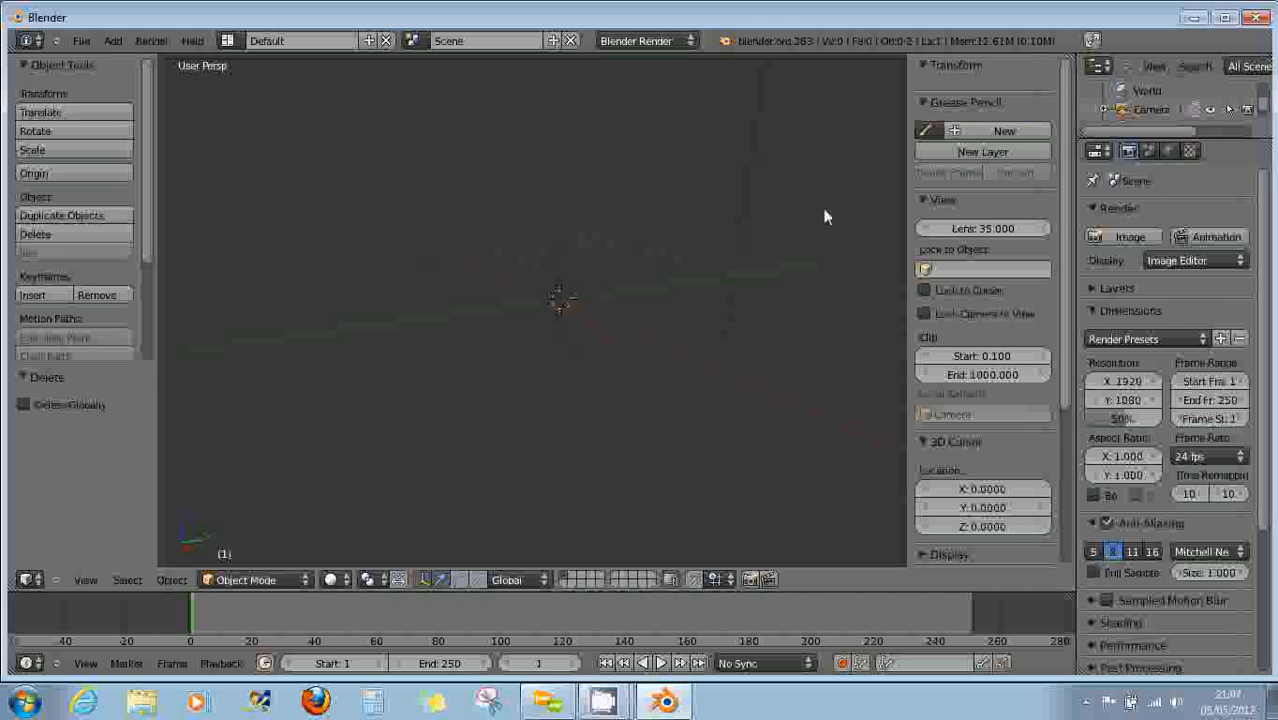
pyautogui.click(981, 131)
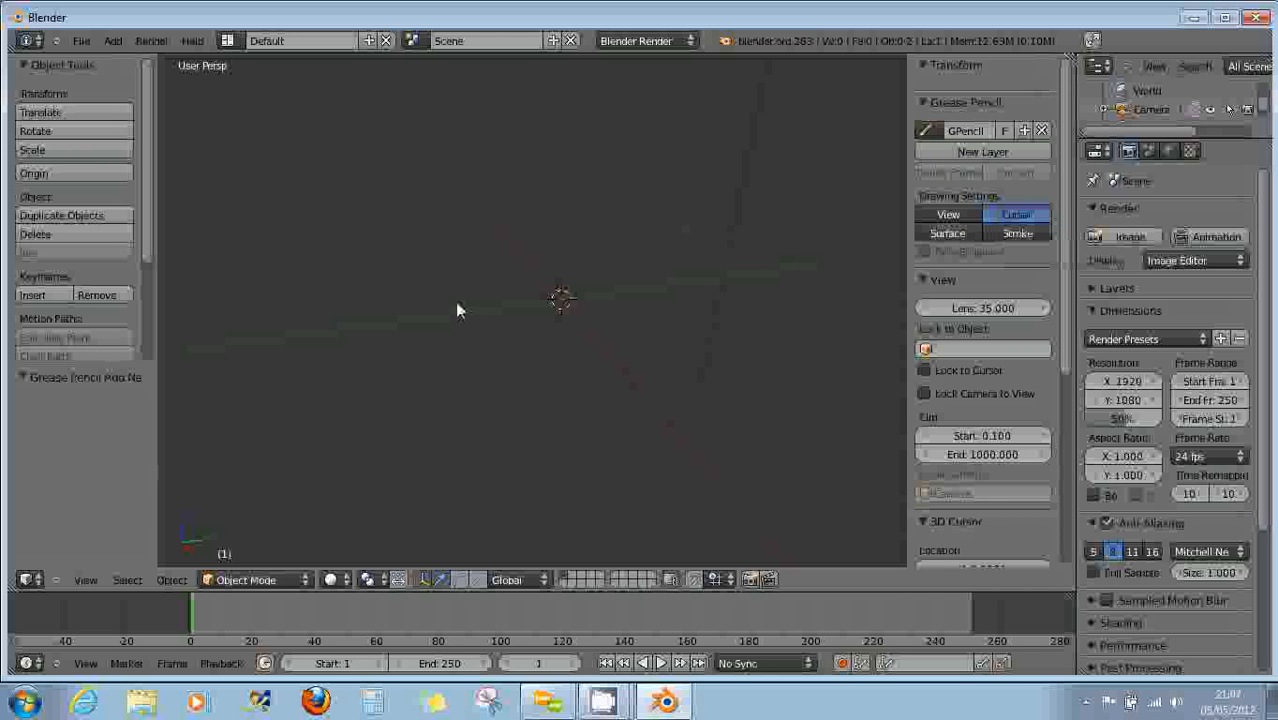
pyautogui.moveTo(433, 305)
pyautogui.mouseDown()
pyautogui.moveTo(499, 302)
pyautogui.moveTo(597, 249)
pyautogui.moveTo(642, 356)
pyautogui.mouseUp()
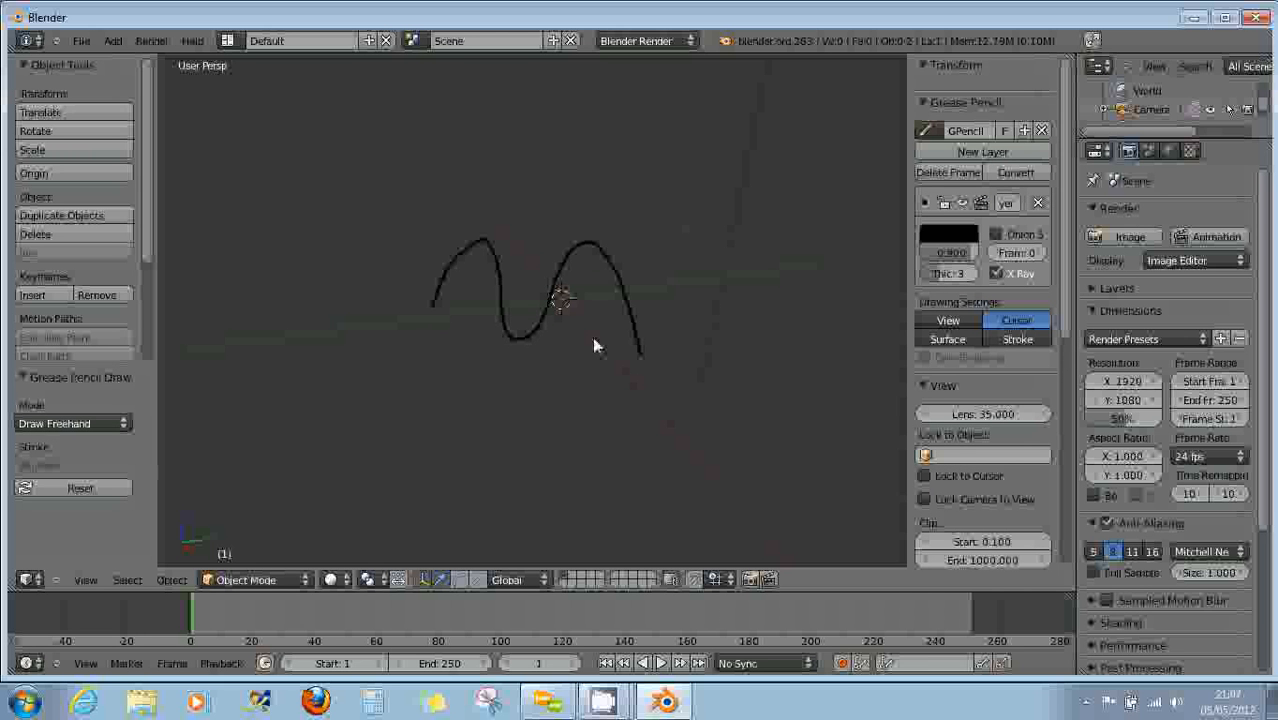
pyautogui.moveTo(593, 340)
pyautogui.mouseDown(button='middle')
pyautogui.moveTo(717, 320)
pyautogui.moveTo(368, 308)
pyautogui.moveTo(405, 328)
pyautogui.moveTo(577, 345)
pyautogui.moveTo(824, 305)
pyautogui.moveTo(608, 362)
pyautogui.moveTo(562, 365)
pyautogui.moveTo(543, 340)
pyautogui.moveTo(471, 366)
pyautogui.moveTo(414, 277)
pyautogui.moveTo(381, 286)
pyautogui.moveTo(414, 320)
pyautogui.moveTo(594, 355)
pyautogui.mouseUp(button='middle')
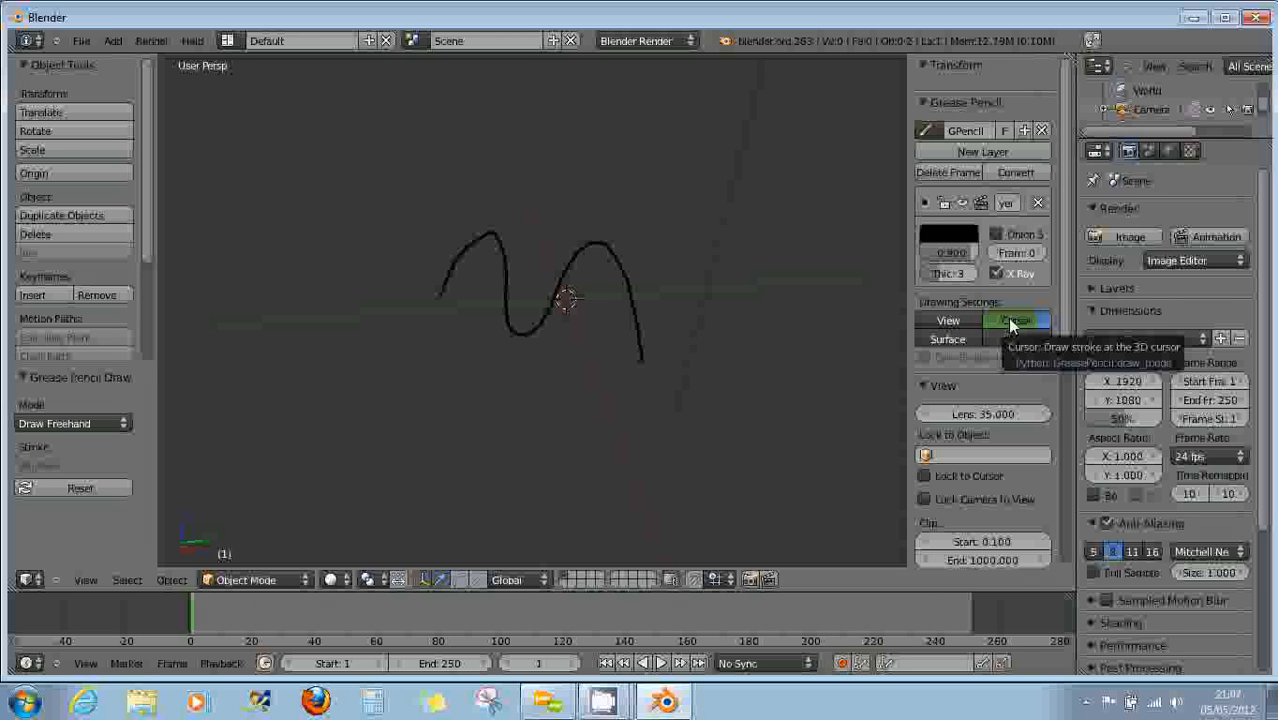
pyautogui.click(958, 251)
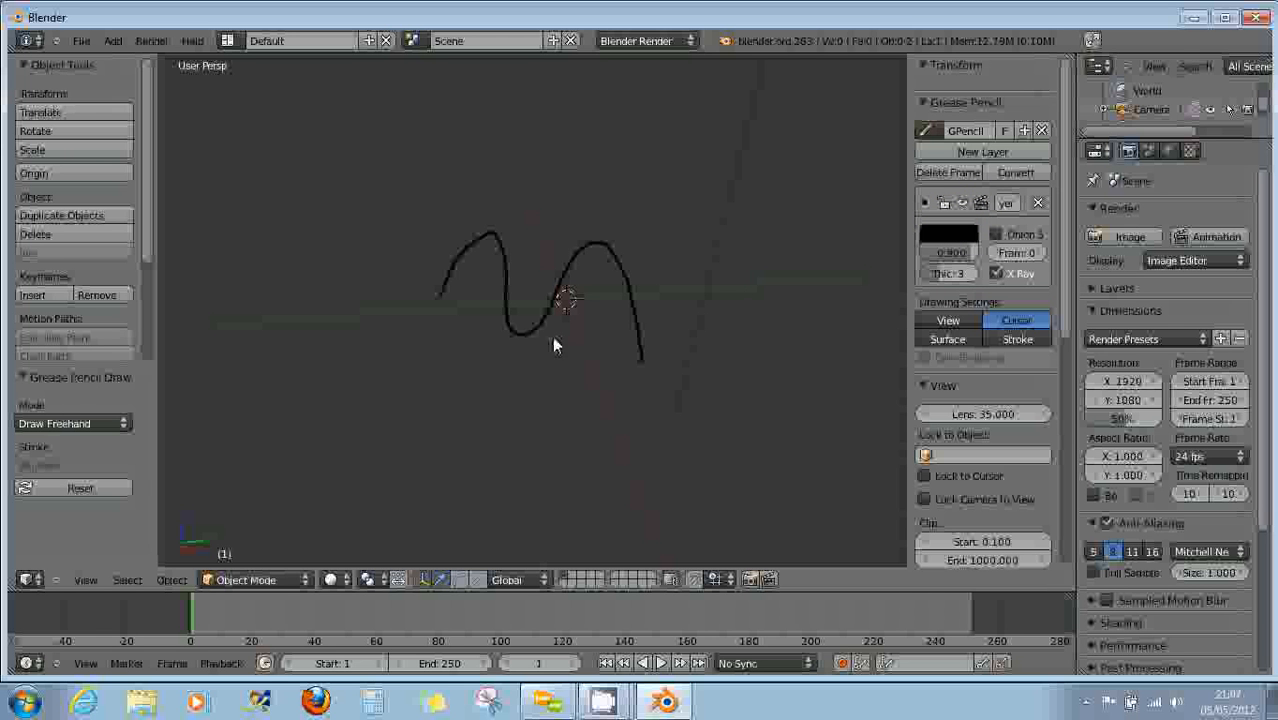
pyautogui.moveTo(551, 354)
pyautogui.mouseDown(button='middle')
pyautogui.moveTo(526, 349)
pyautogui.moveTo(555, 335)
pyautogui.moveTo(568, 356)
pyautogui.mouseUp(button='middle')
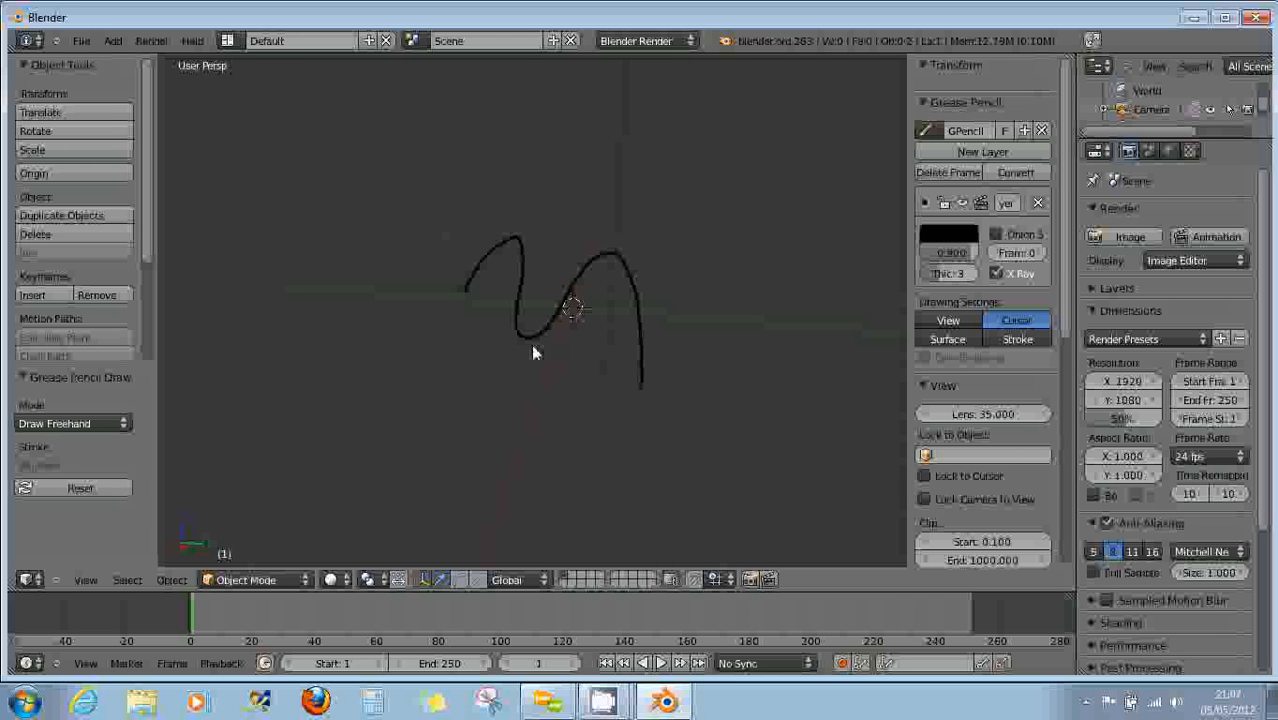
# From a rotated view, draw a second wavy freehand Grease Pencil stroke crossing the first one.
pyautogui.moveTo(467, 343)
pyautogui.mouseDown(button='middle')
pyautogui.moveTo(465, 288)
pyautogui.moveTo(513, 351)
pyautogui.moveTo(548, 285)
pyautogui.moveTo(596, 375)
pyautogui.mouseUp(button='middle')
pyautogui.moveTo(596, 375)
pyautogui.mouseDown()
pyautogui.moveTo(654, 305)
pyautogui.moveTo(702, 287)
pyautogui.moveTo(738, 305)
pyautogui.mouseUp()
pyautogui.moveTo(750, 340)
pyautogui.mouseDown(button='middle')
pyautogui.moveTo(633, 342)
pyautogui.moveTo(780, 342)
pyautogui.moveTo(773, 436)
pyautogui.mouseUp(button='middle')
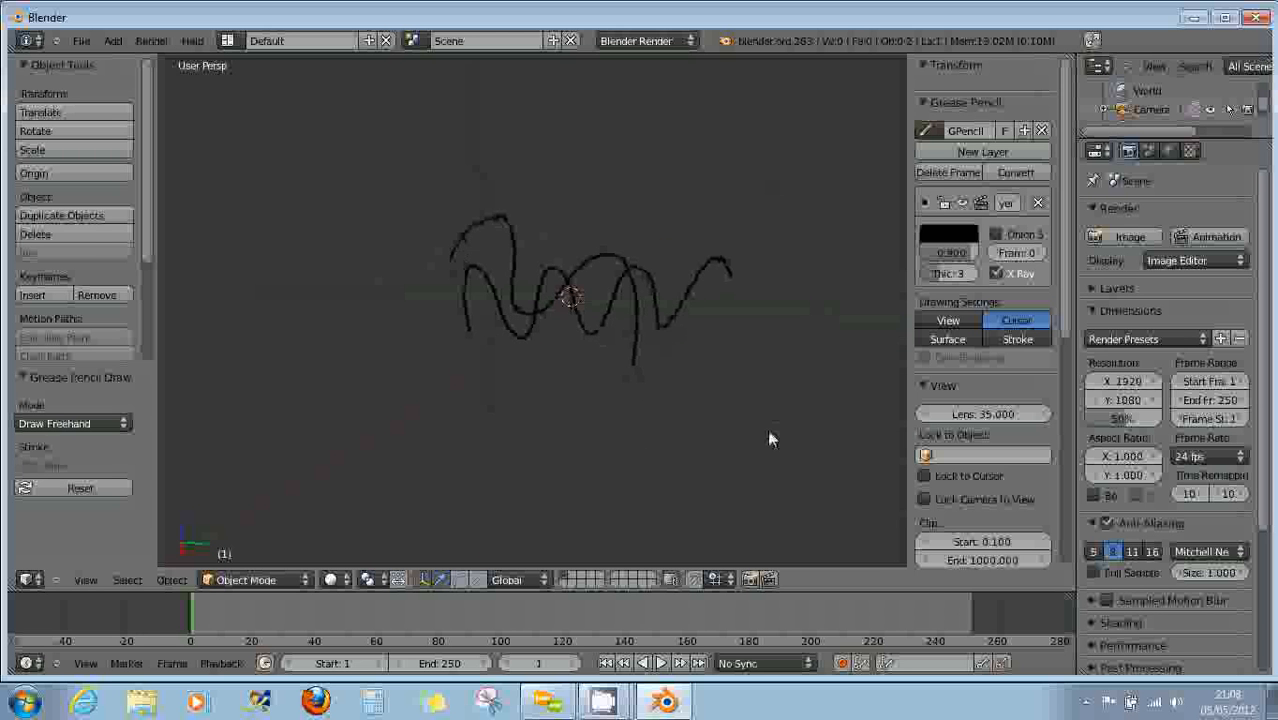
pyautogui.moveTo(659, 320); pyautogui.dragTo(670, 369, button='middle')
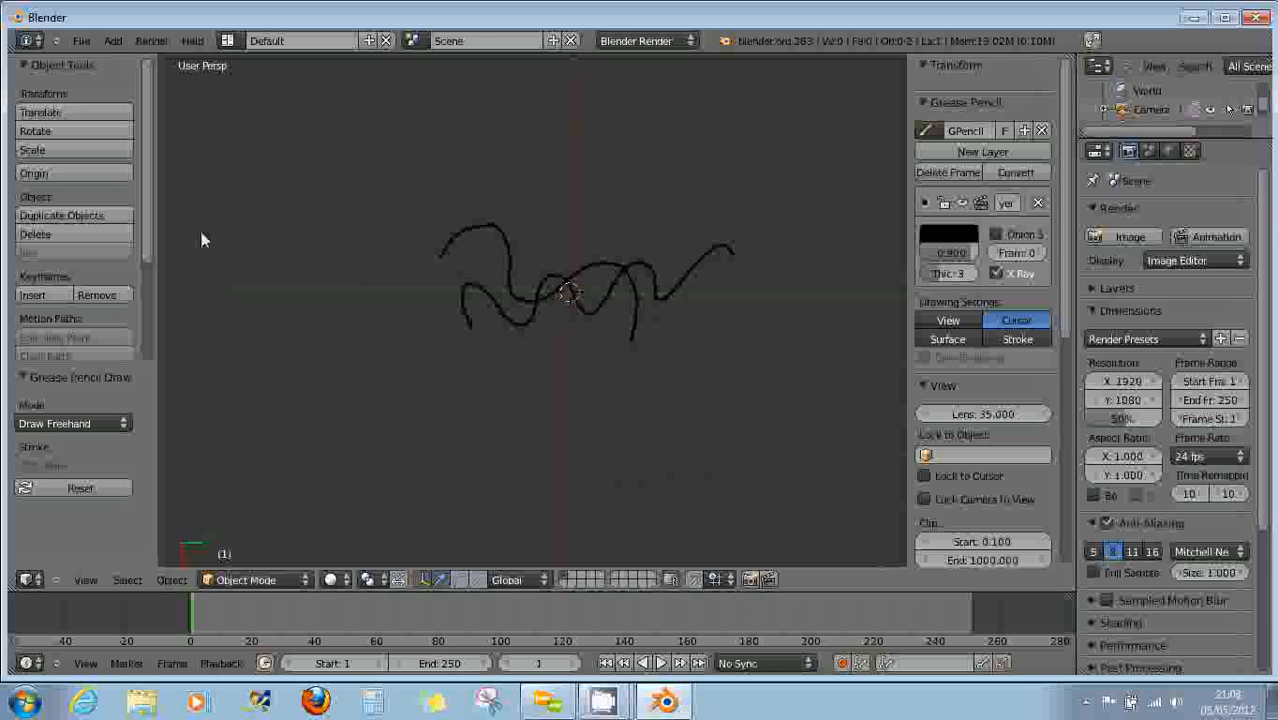
# Use the Grease Pencil Draw tool to add a third wavy freehand stroke overlapping the left end of the existing strokes.
pyautogui.moveTo(147, 200); pyautogui.dragTo(151, 333)
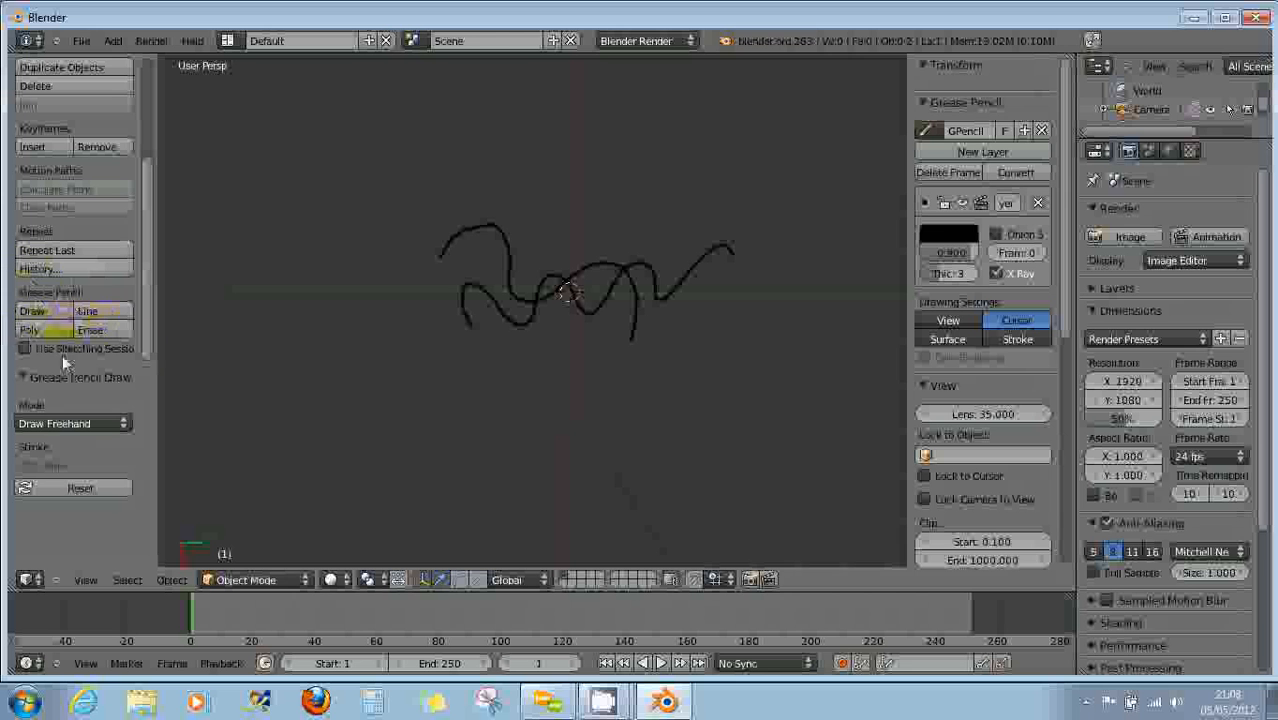
pyautogui.click(962, 236)
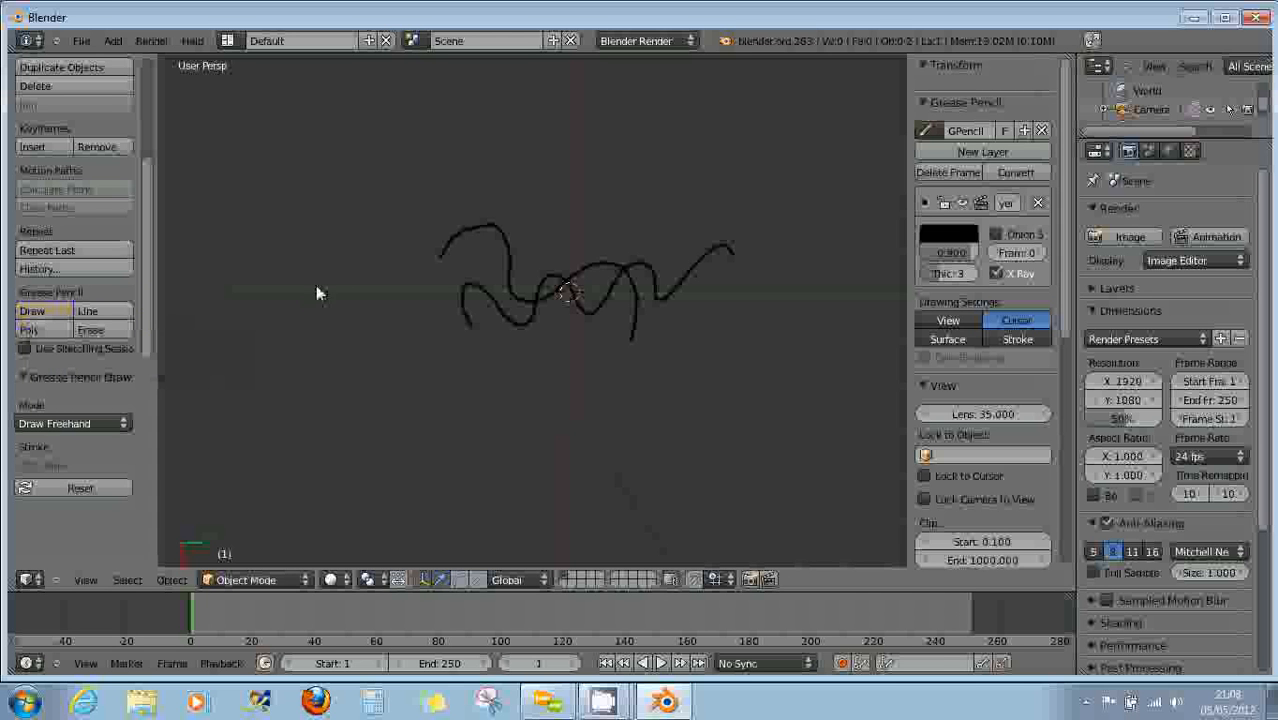
pyautogui.moveTo(350, 280)
pyautogui.mouseDown()
pyautogui.moveTo(351, 294)
pyautogui.moveTo(451, 320)
pyautogui.moveTo(565, 311)
pyautogui.mouseUp()
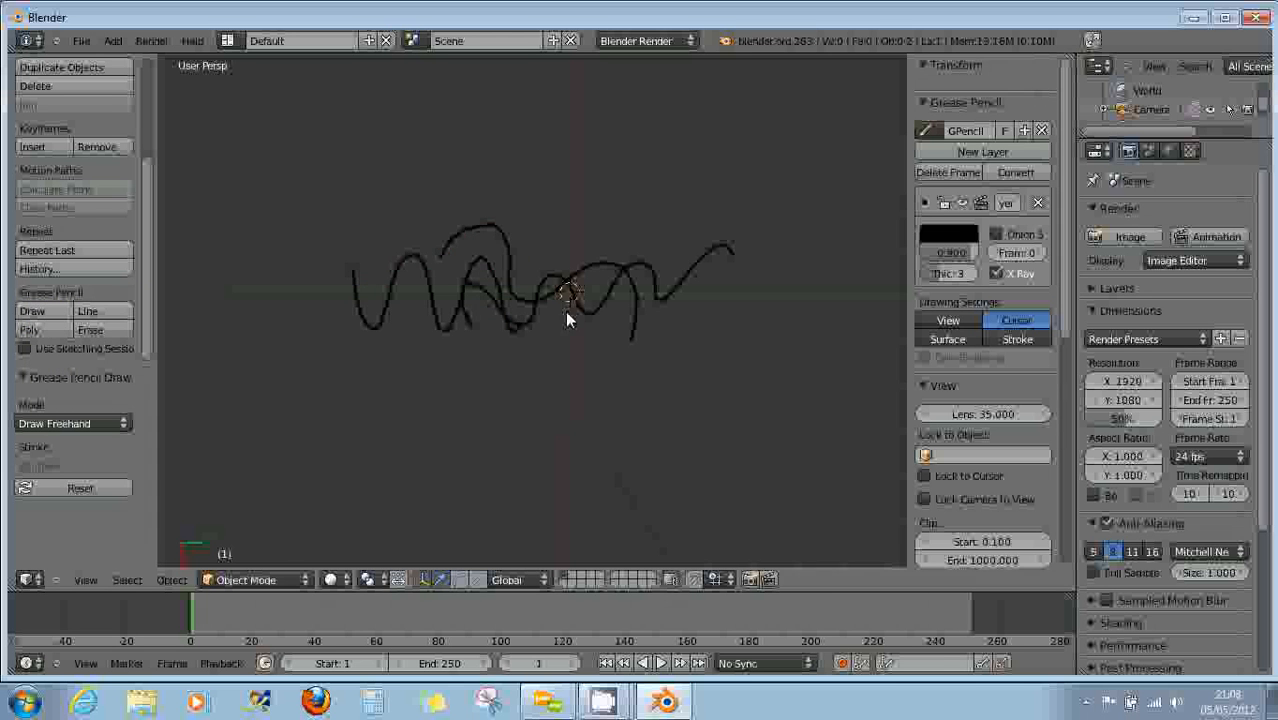
# Use the Grease Pencil Line tool to draw a straight diagonal line descending to the right across the freehand strokes.
pyautogui.click(92, 312)
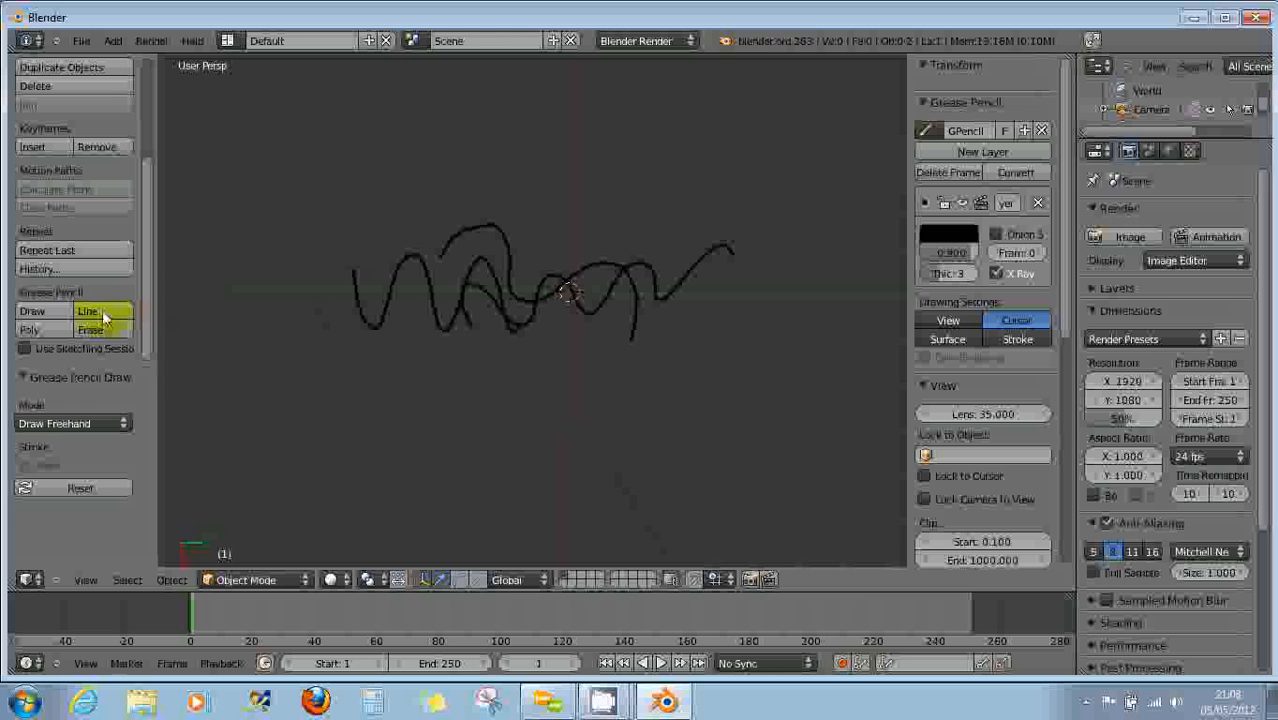
pyautogui.click(104, 316)
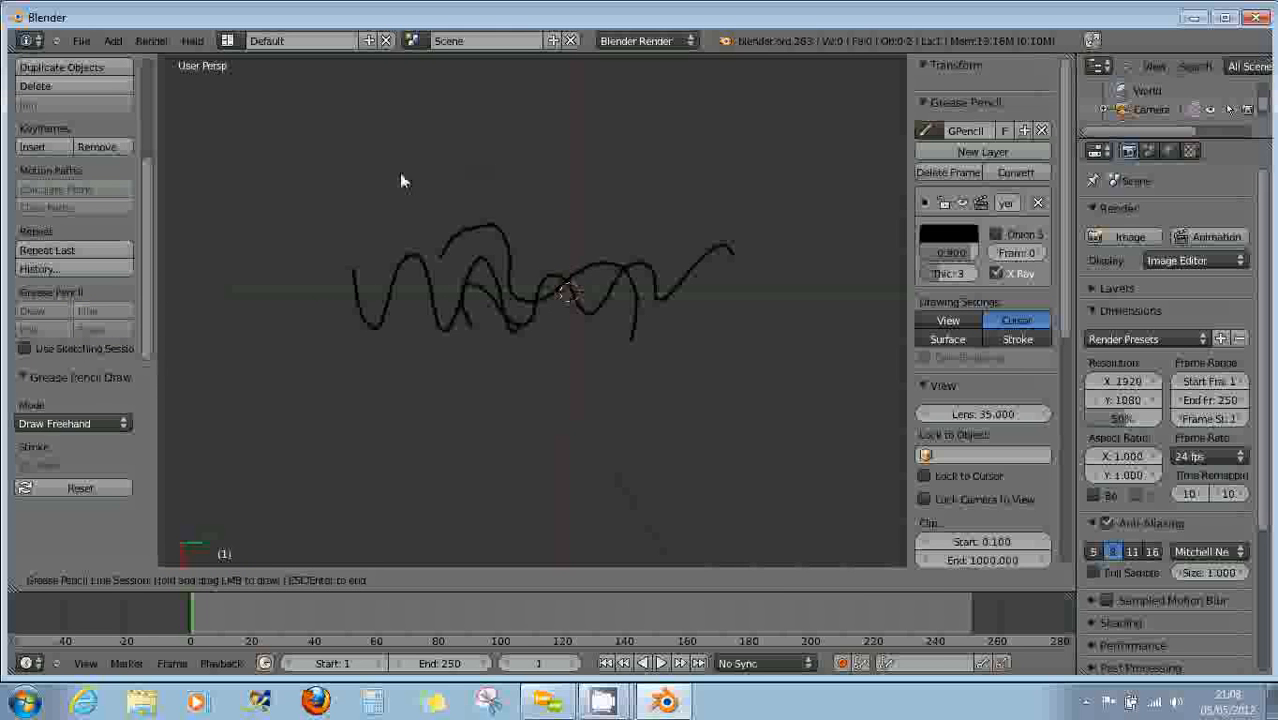
pyautogui.moveTo(376, 185)
pyautogui.mouseDown()
pyautogui.moveTo(595, 121)
pyautogui.moveTo(638, 238)
pyautogui.moveTo(657, 126)
pyautogui.moveTo(691, 400)
pyautogui.moveTo(684, 450)
pyautogui.moveTo(654, 495)
pyautogui.moveTo(725, 471)
pyautogui.mouseUp()
pyautogui.press('Escape')
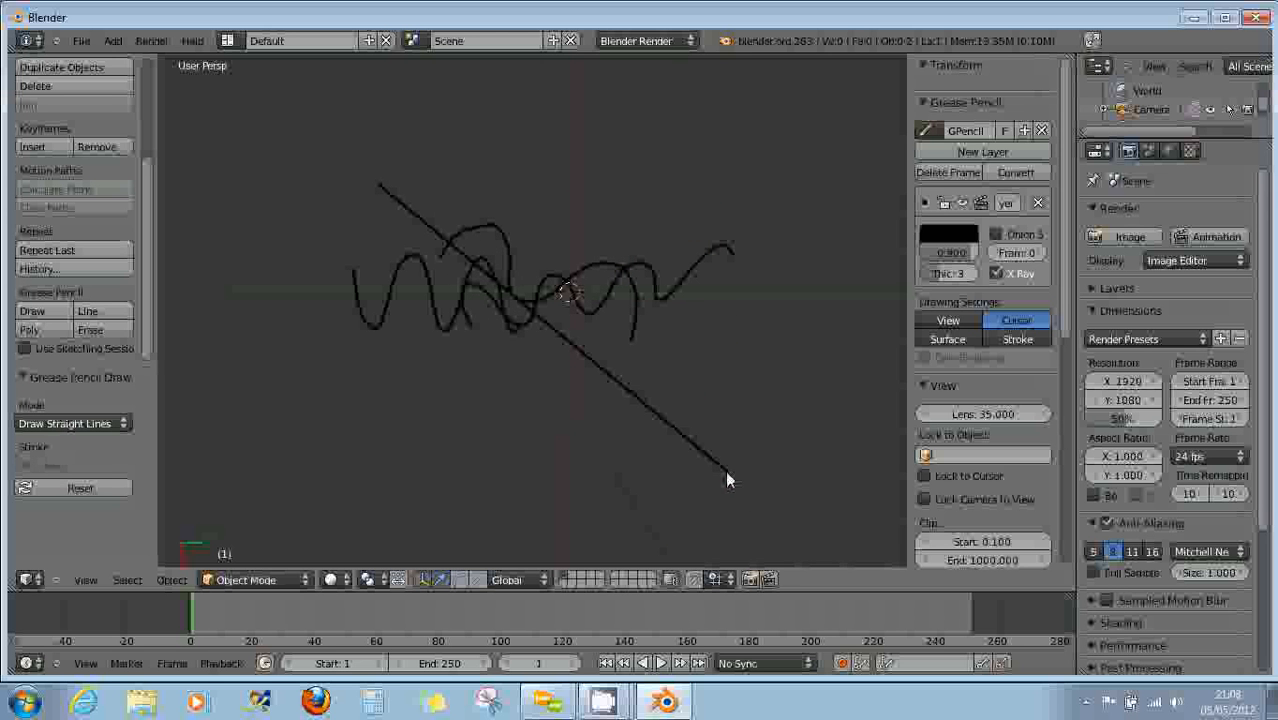
# Place the 3D cursor at the diagonal line's lower end and draw three connected straight lines from there as an open quadrilateral.
pyautogui.click(726, 469)
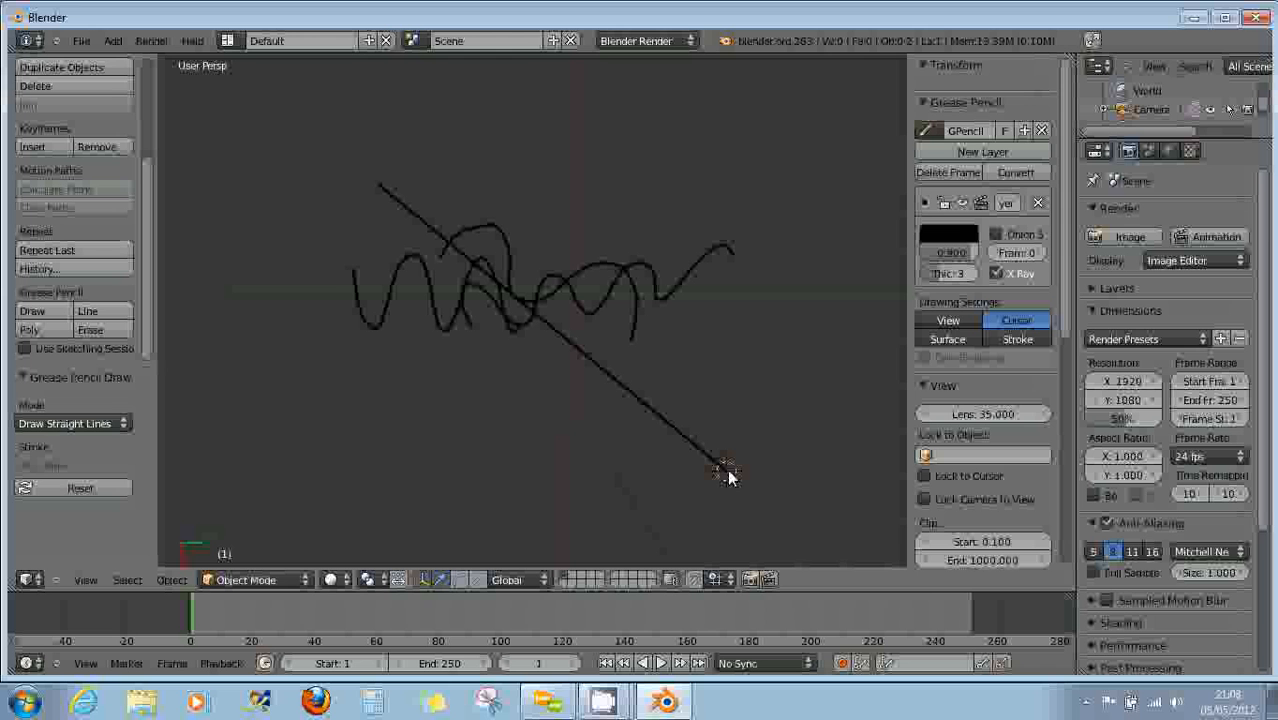
pyautogui.moveTo(726, 470)
pyautogui.mouseDown()
pyautogui.moveTo(799, 211)
pyautogui.moveTo(538, 152)
pyautogui.moveTo(501, 450)
pyautogui.mouseUp()
pyautogui.moveTo(592, 441)
pyautogui.mouseDown(button='middle')
pyautogui.moveTo(568, 314)
pyautogui.moveTo(585, 430)
pyautogui.mouseUp(button='middle')
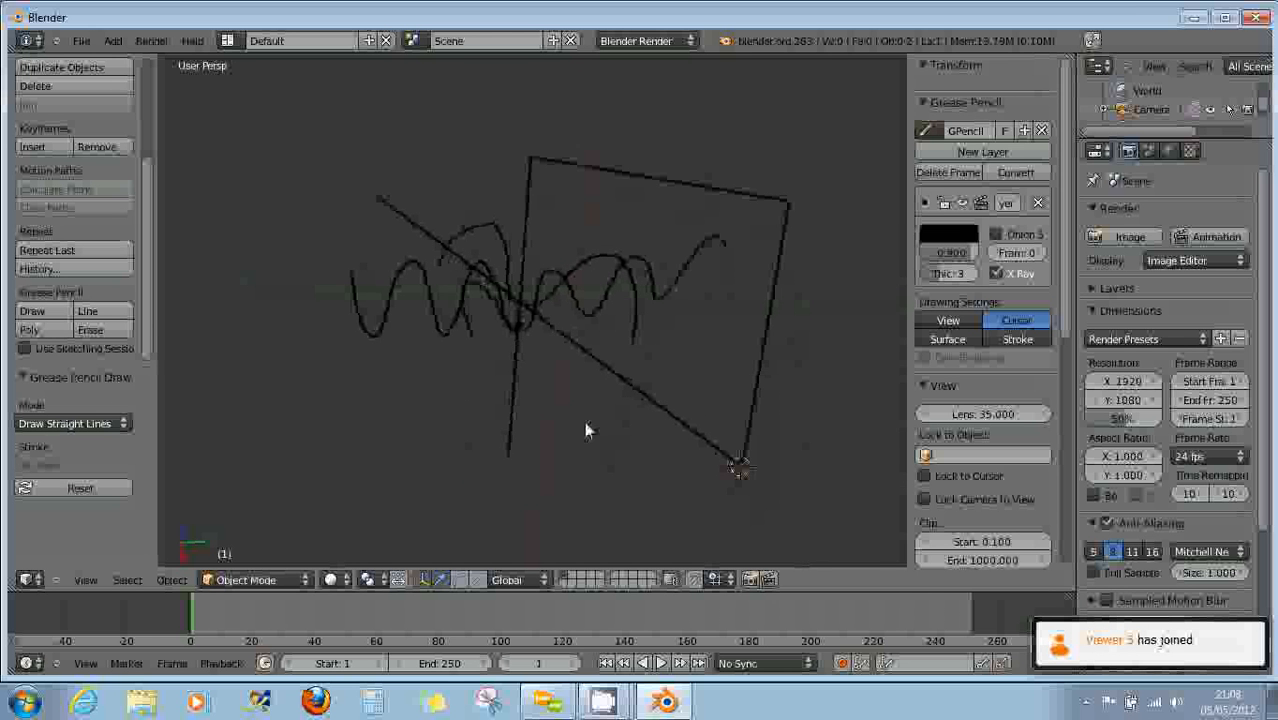
# Use the Grease Pencil Poly tool to draw one continuous polyline that loops around the wavy strokes and ends on their left side.
pyautogui.click(39, 329)
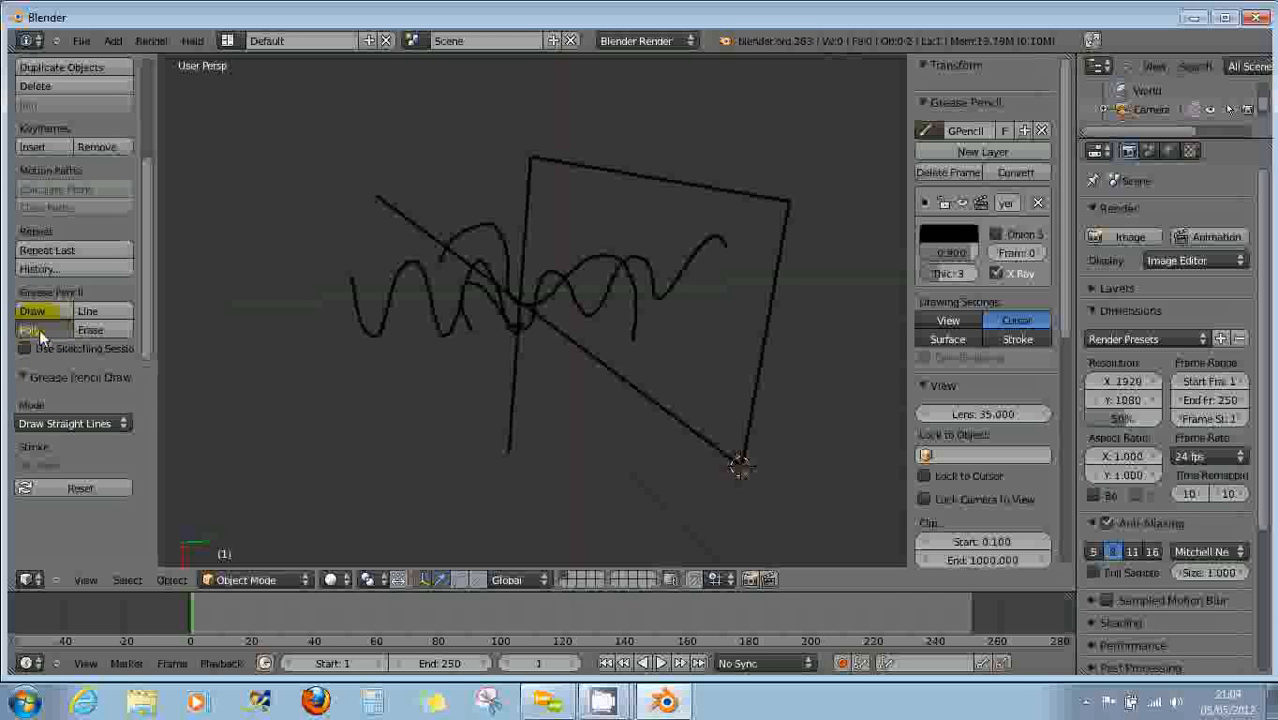
pyautogui.click(278, 268)
pyautogui.click(330, 172)
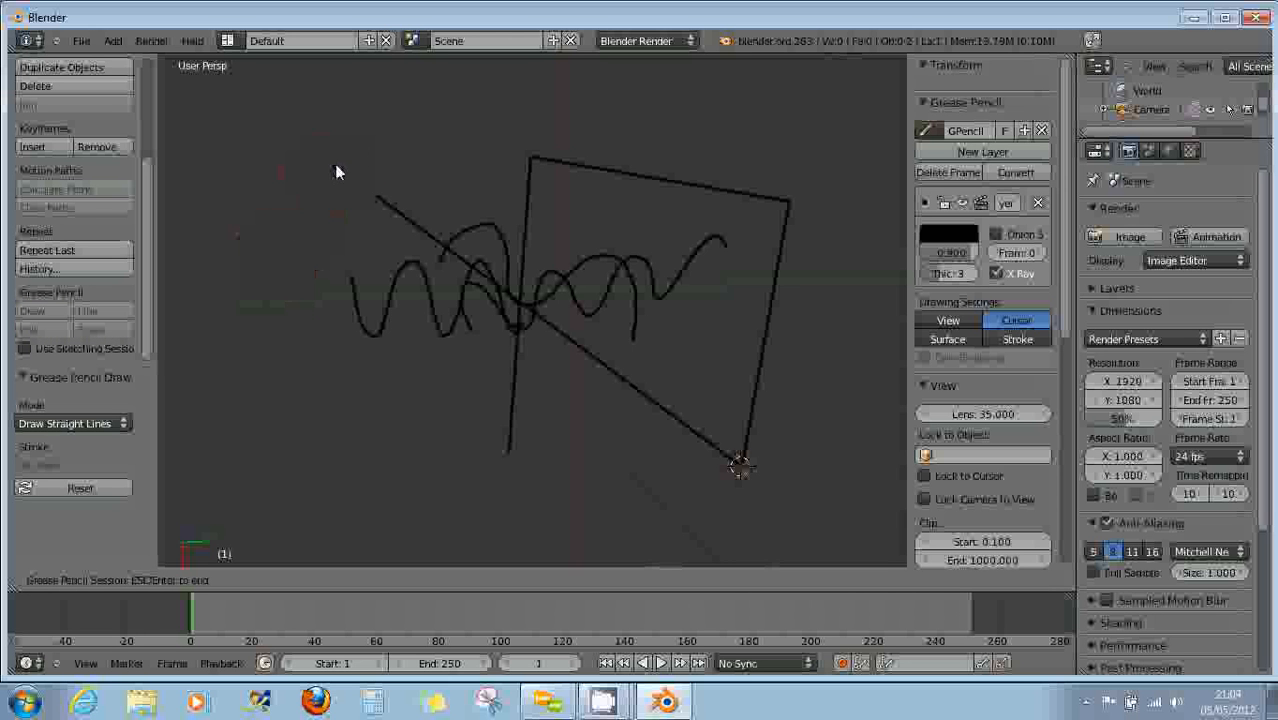
pyautogui.click(458, 105)
pyautogui.click(515, 202)
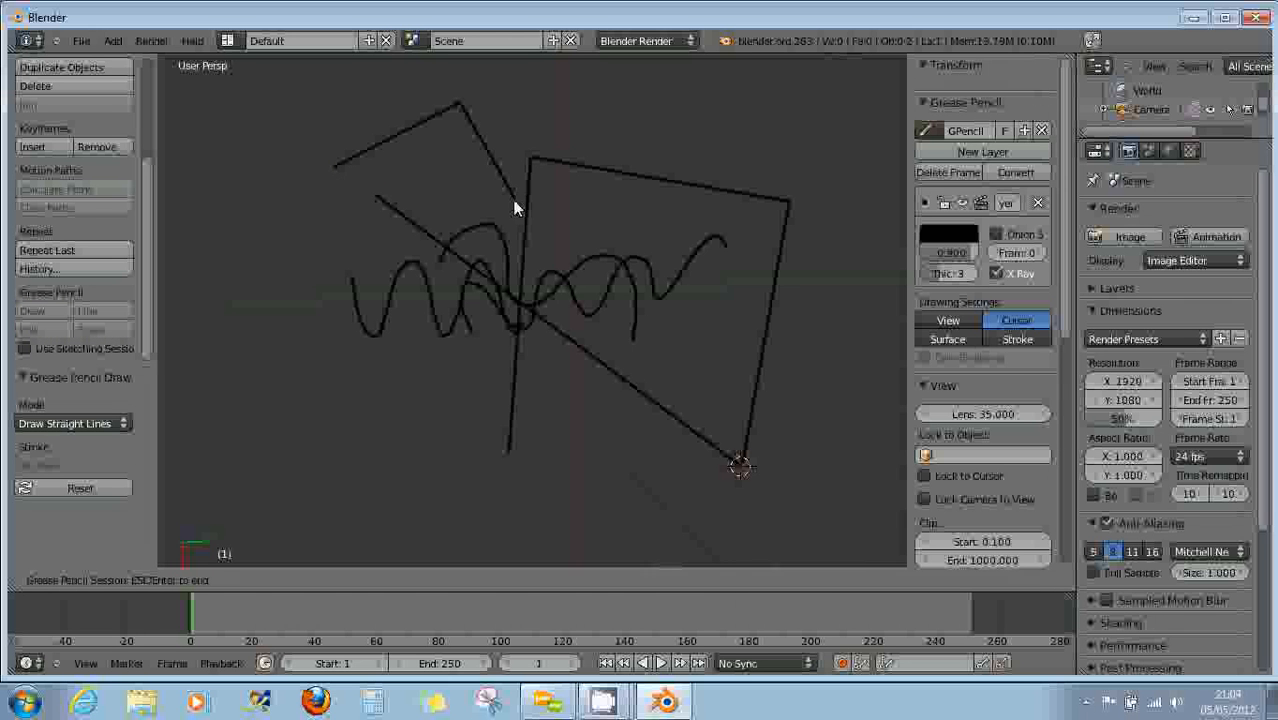
pyautogui.click(406, 370)
pyautogui.click(316, 337)
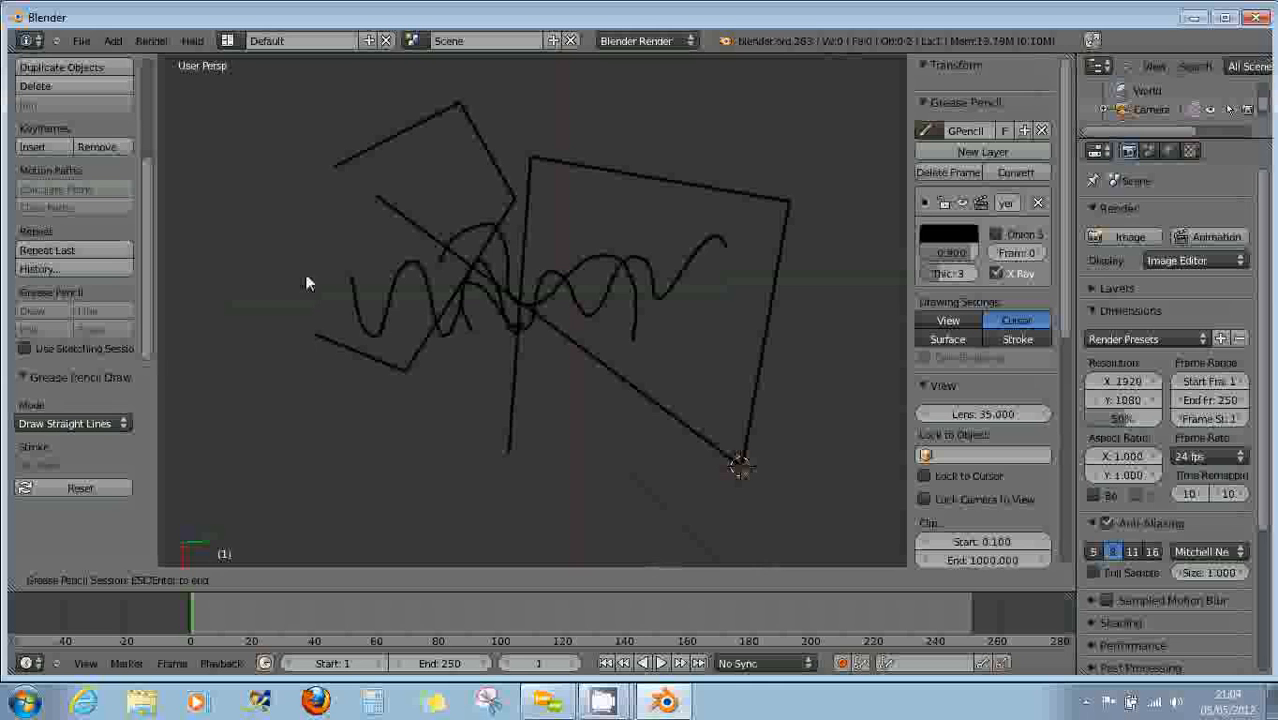
pyautogui.click(307, 263)
pyautogui.click(358, 244)
pyautogui.click(621, 242)
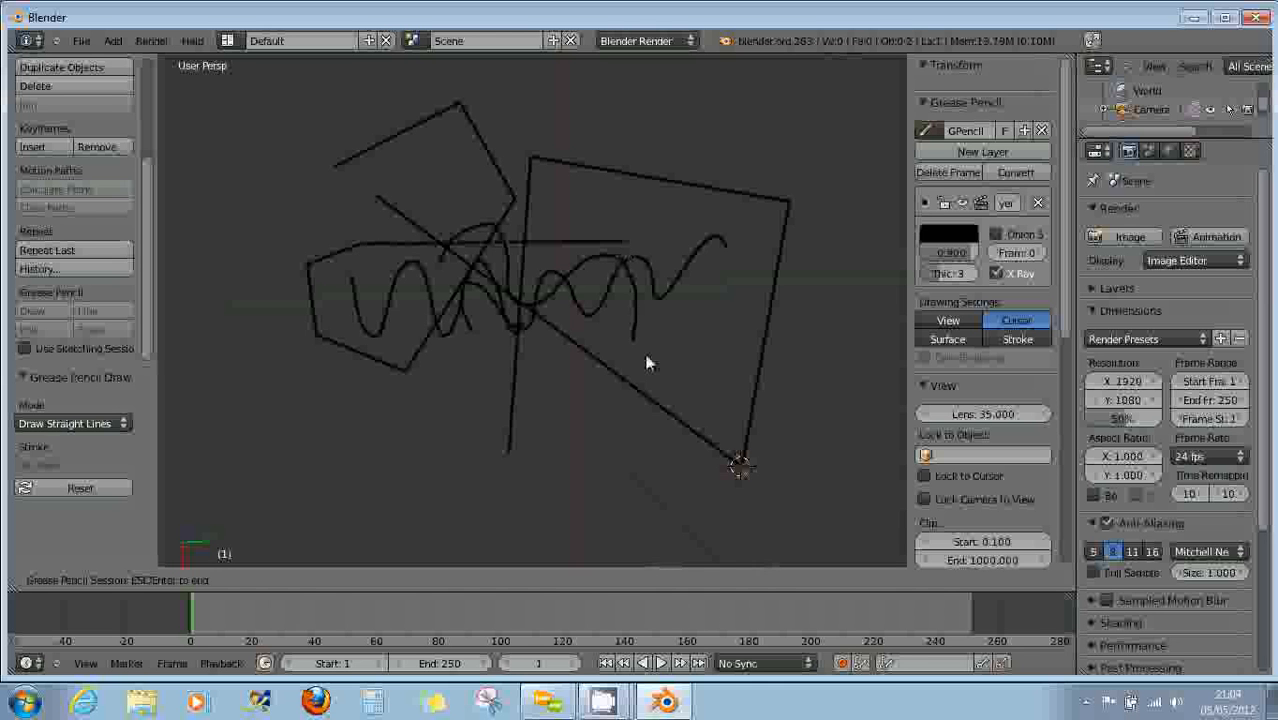
pyautogui.click(621, 433)
pyautogui.click(442, 456)
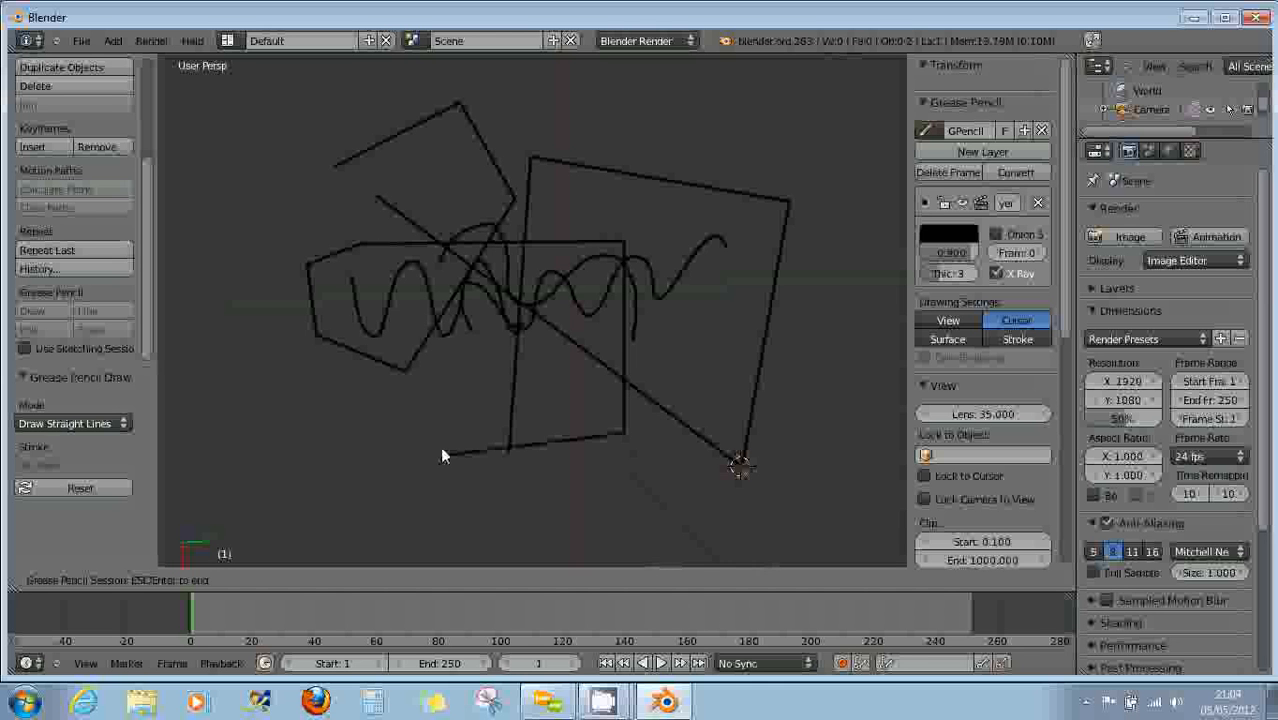
pyautogui.click(315, 430)
pyautogui.click(288, 366)
pyautogui.click(285, 268)
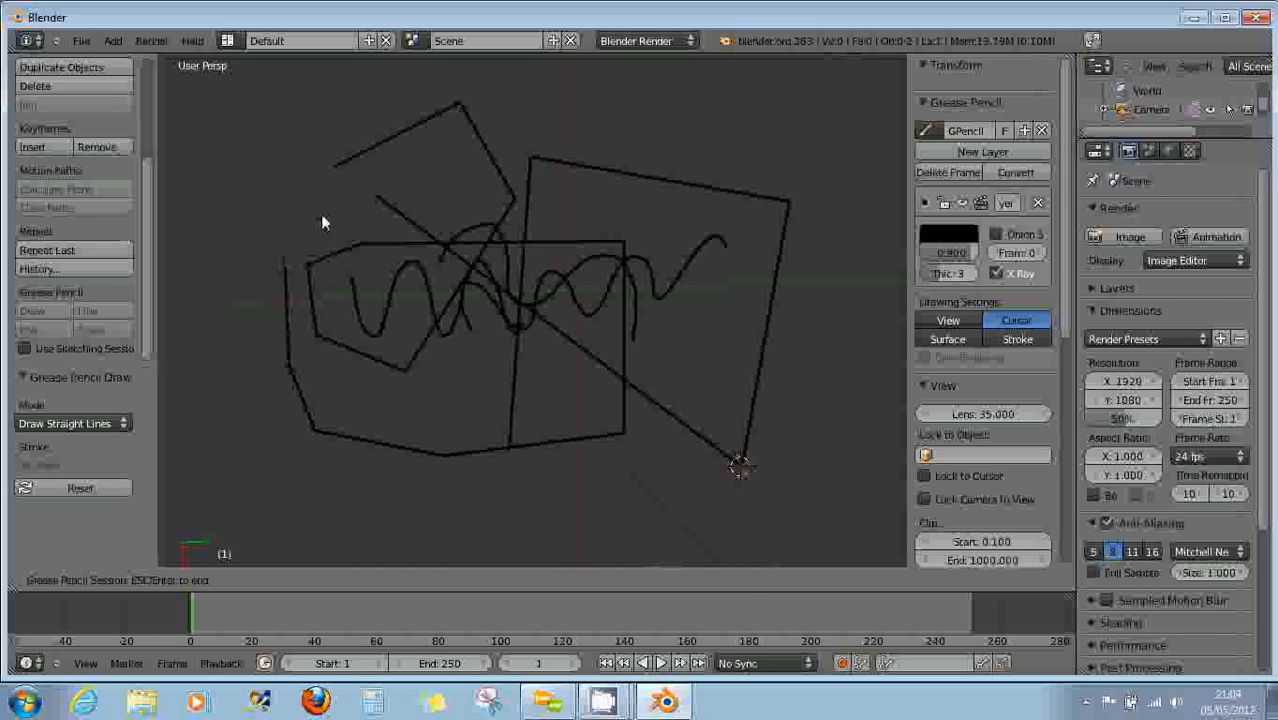
pyautogui.press('Escape')
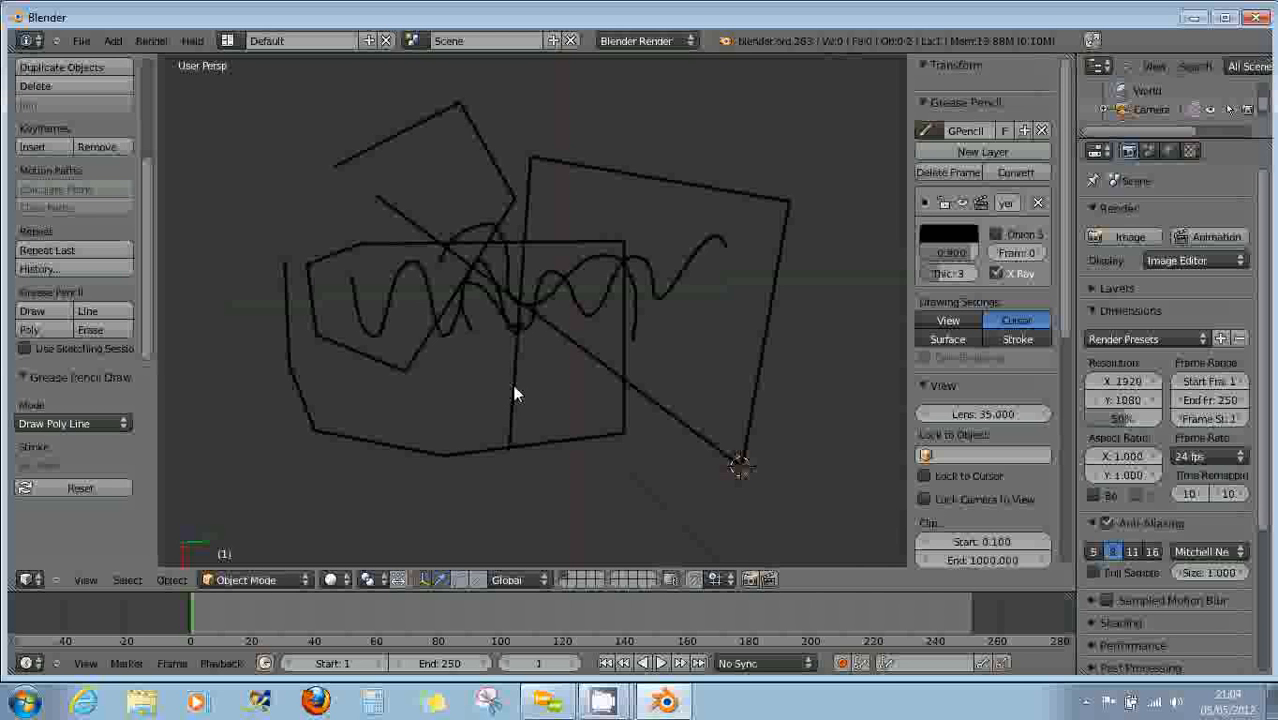
# Use the Grease Pencil Erase tool to remove all the freehand strokes, straight lines and polylines from the 3D view.
pyautogui.moveTo(454, 414)
pyautogui.mouseDown(button='middle')
pyautogui.moveTo(462, 359)
pyautogui.moveTo(440, 362)
pyautogui.mouseUp(button='middle')
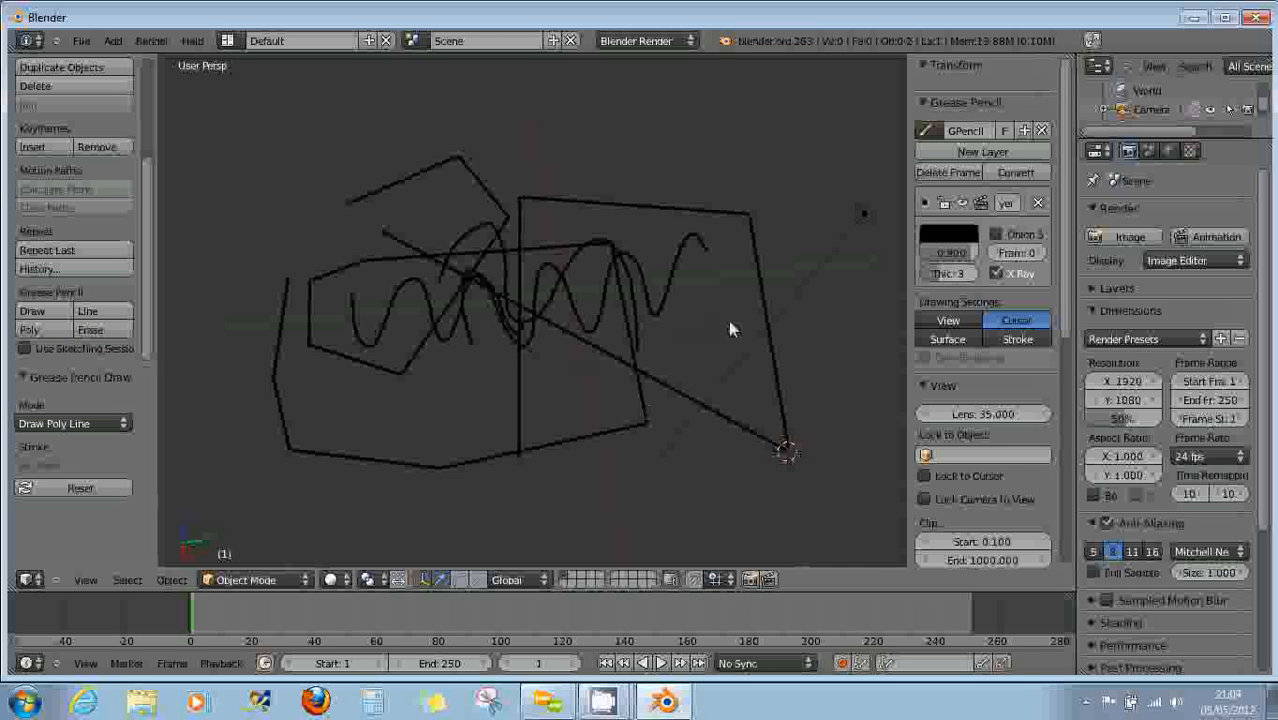
pyautogui.click(962, 204)
pyautogui.click(95, 328)
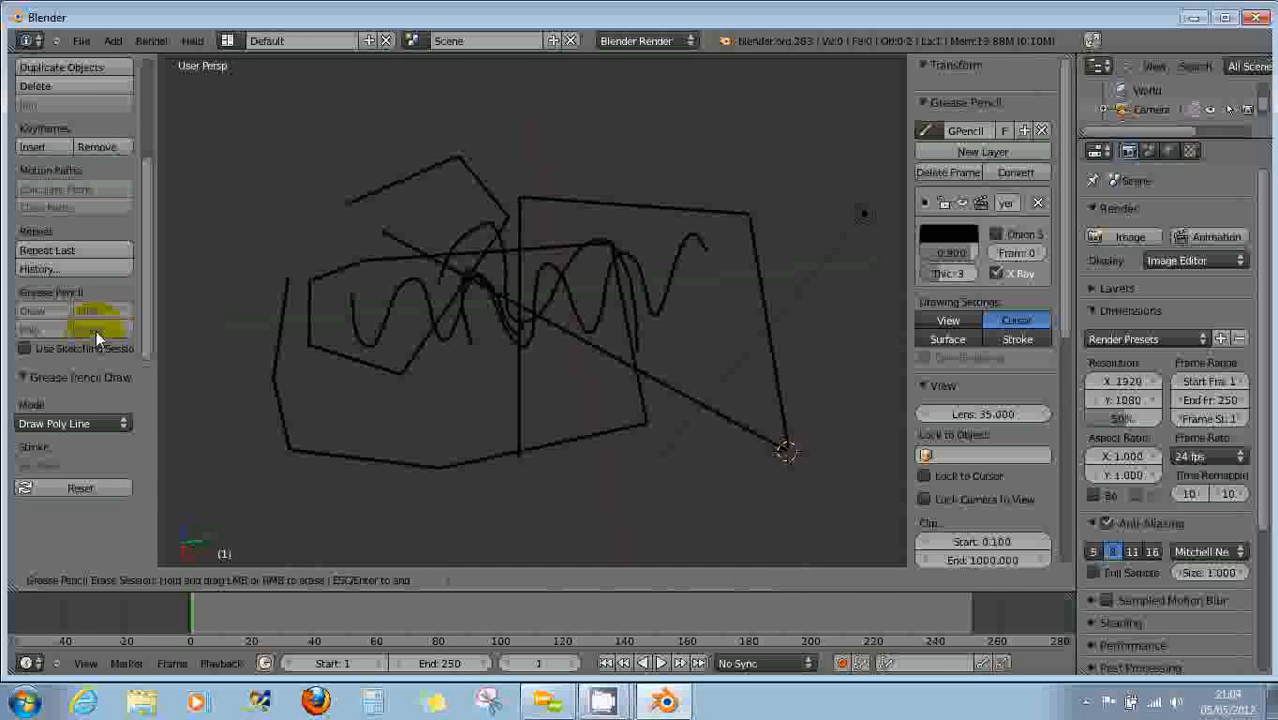
pyautogui.moveTo(285, 271)
pyautogui.mouseDown()
pyautogui.moveTo(285, 342)
pyautogui.moveTo(379, 471)
pyautogui.moveTo(591, 411)
pyautogui.moveTo(606, 262)
pyautogui.moveTo(367, 307)
pyautogui.moveTo(428, 320)
pyautogui.moveTo(444, 341)
pyautogui.moveTo(417, 265)
pyautogui.moveTo(713, 285)
pyautogui.moveTo(697, 241)
pyautogui.moveTo(633, 262)
pyautogui.moveTo(576, 334)
pyautogui.moveTo(527, 352)
pyautogui.moveTo(458, 342)
pyautogui.moveTo(448, 166)
pyautogui.moveTo(736, 232)
pyautogui.moveTo(794, 478)
pyautogui.mouseUp()
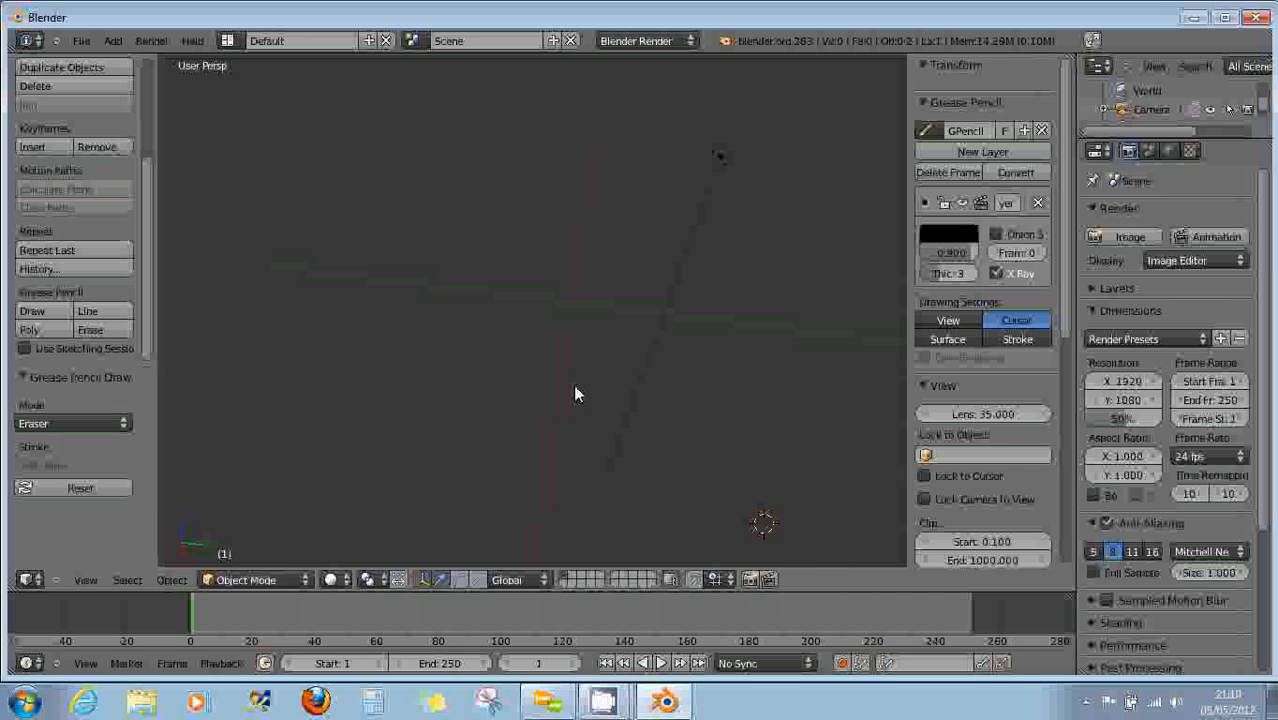
# Add a cube mesh and move it near the middle of the scene, to about X -1.25, Y 0.78, Z 2.10.
pyautogui.hotkey('shift', 'a')
pyautogui.moveTo(578, 388)
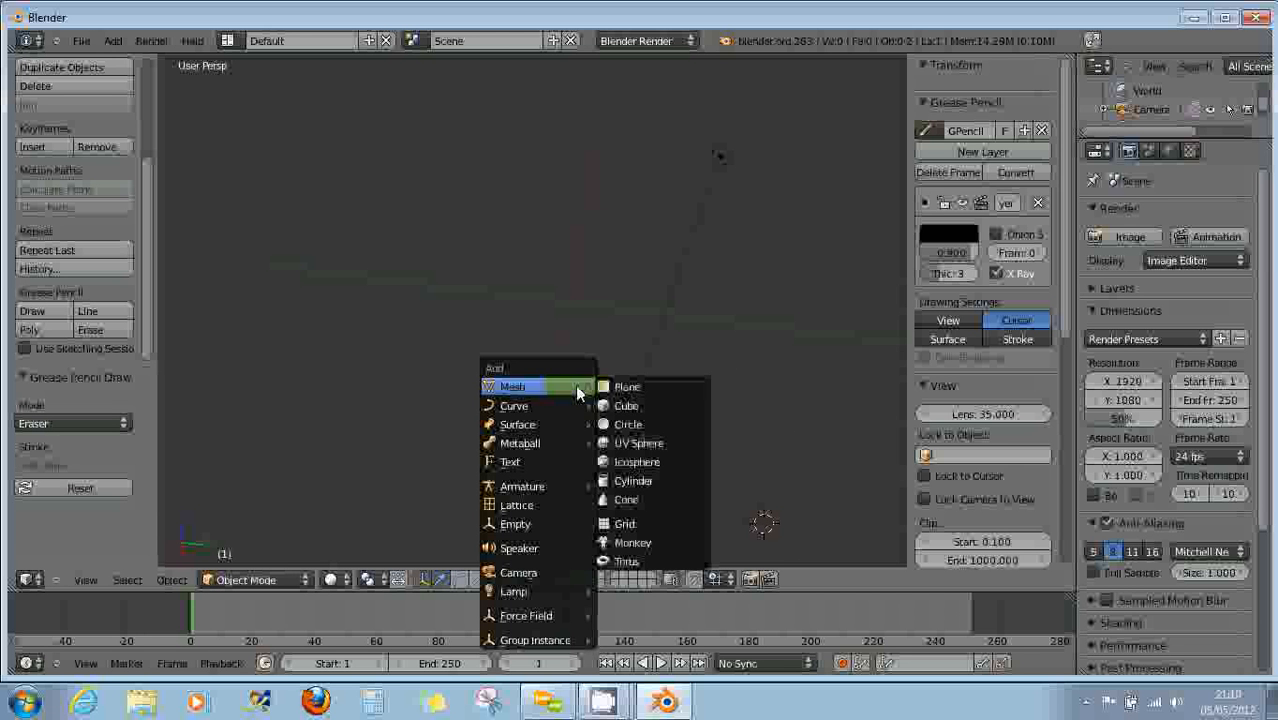
pyautogui.click(630, 405)
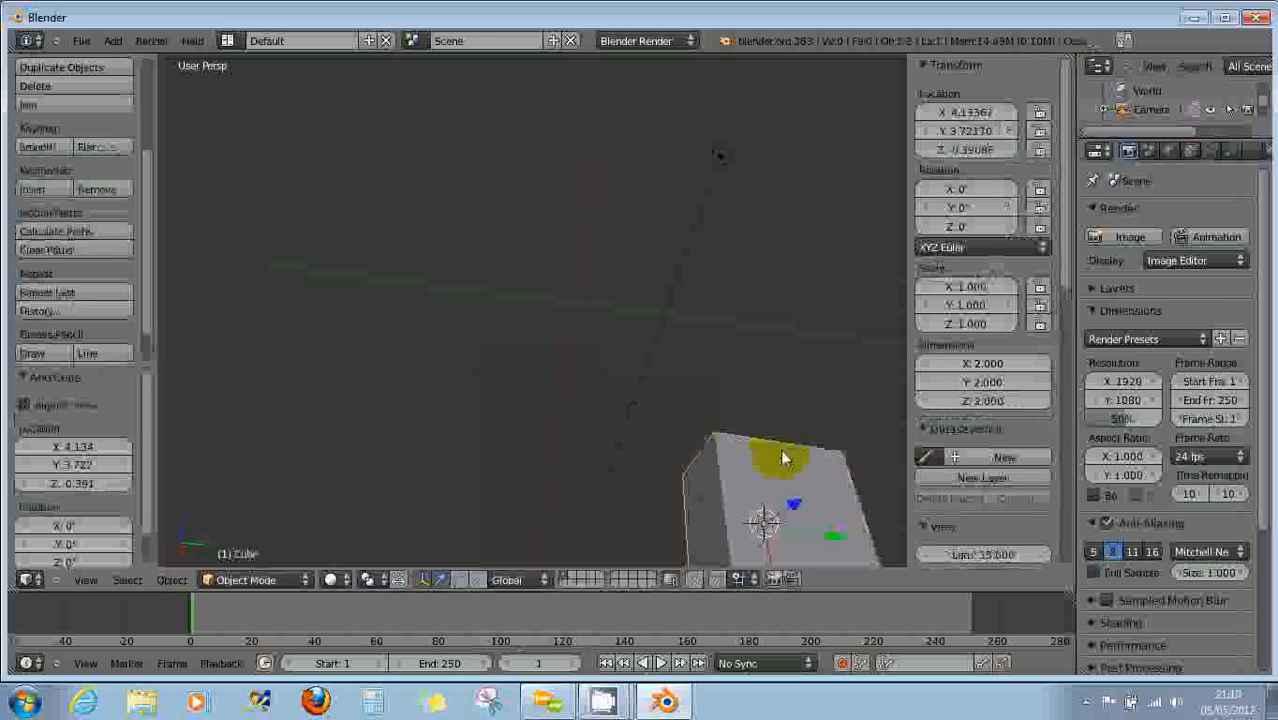
pyautogui.moveTo(789, 524); pyautogui.dragTo(620, 312)
pyautogui.moveTo(613, 377); pyautogui.dragTo(606, 297, button='right')
pyautogui.moveTo(665, 226); pyautogui.dragTo(637, 300, button='middle')
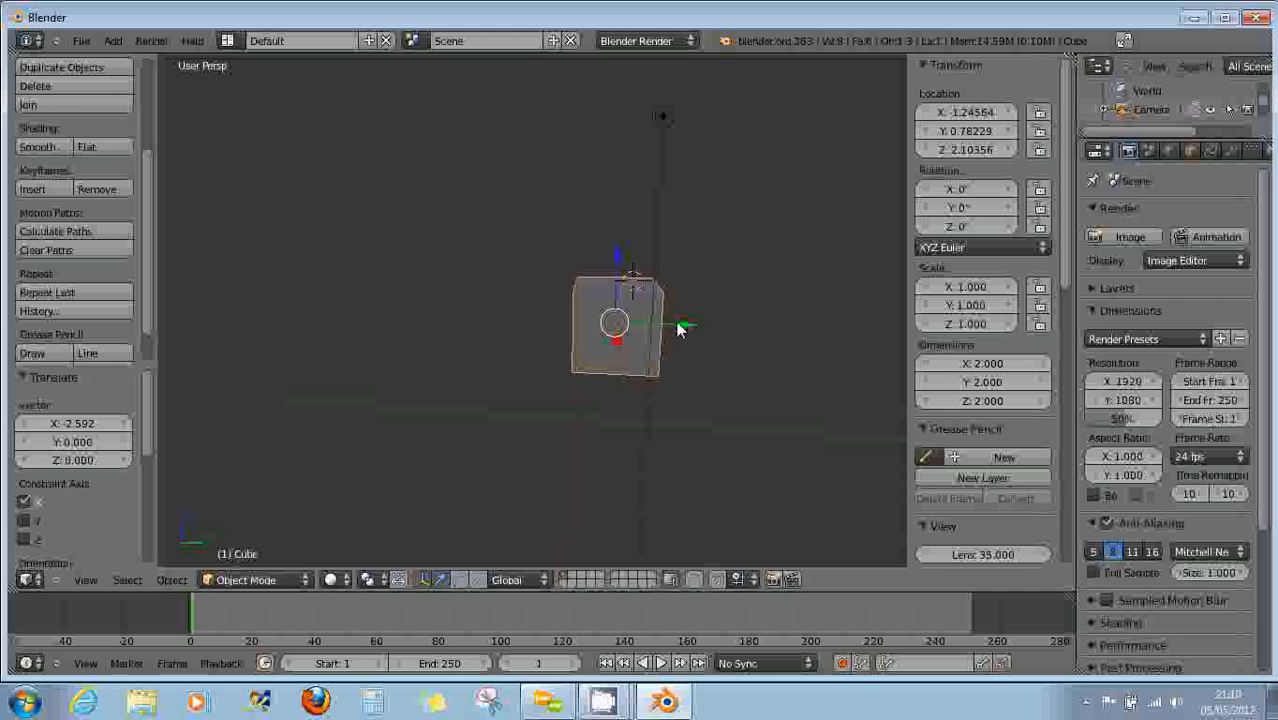
# Draw a freehand Grease Pencil arrow pointing at the cube's upper right corner and write "Cube" beside it.
pyautogui.moveTo(682, 322); pyautogui.dragTo(733, 330, button='middle')
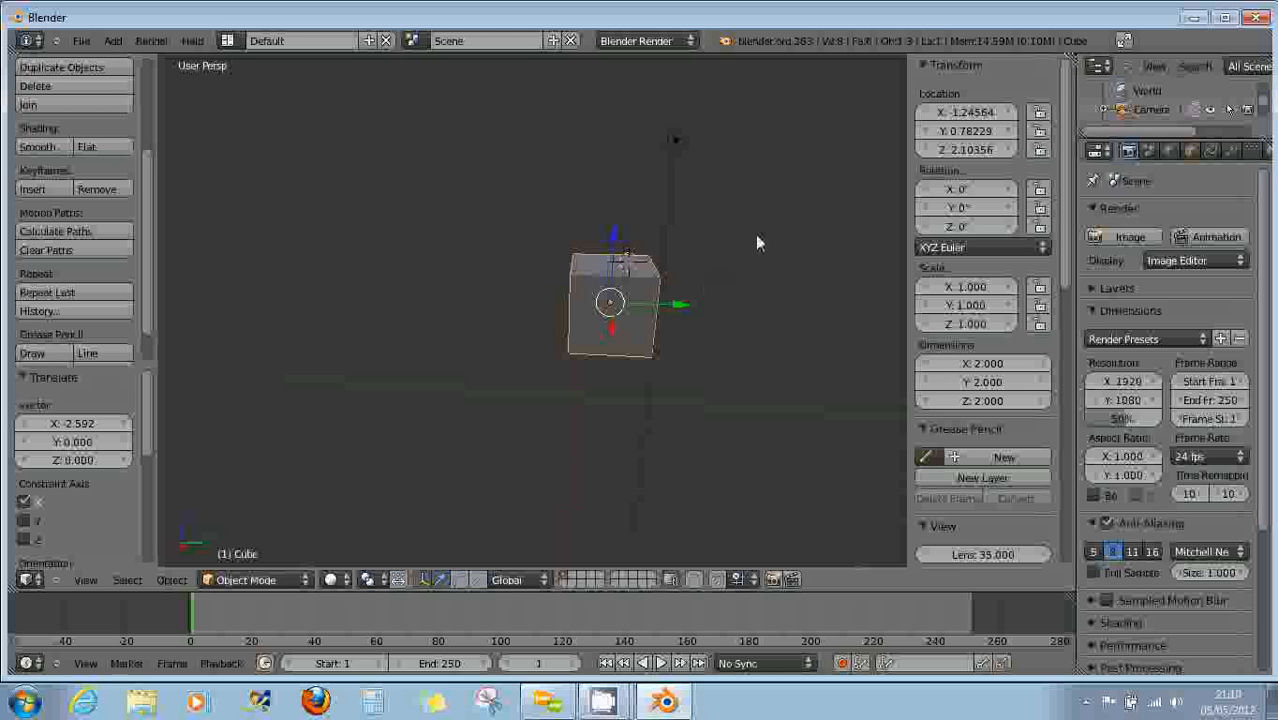
pyautogui.moveTo(773, 197)
pyautogui.mouseDown()
pyautogui.moveTo(656, 277)
pyautogui.moveTo(742, 290)
pyautogui.moveTo(830, 271)
pyautogui.moveTo(846, 290)
pyautogui.mouseUp()
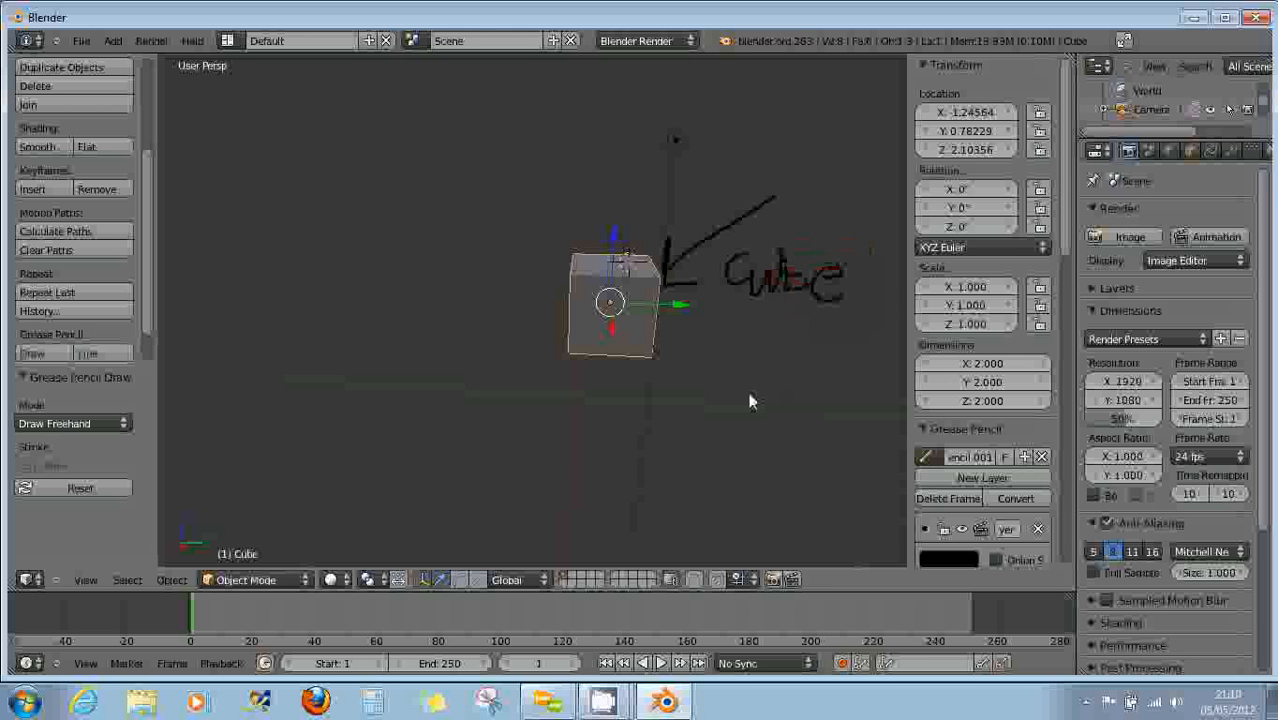
pyautogui.moveTo(734, 382)
pyautogui.mouseDown(button='middle')
pyautogui.moveTo(720, 385)
pyautogui.moveTo(758, 386)
pyautogui.moveTo(706, 372)
pyautogui.mouseUp(button='middle')
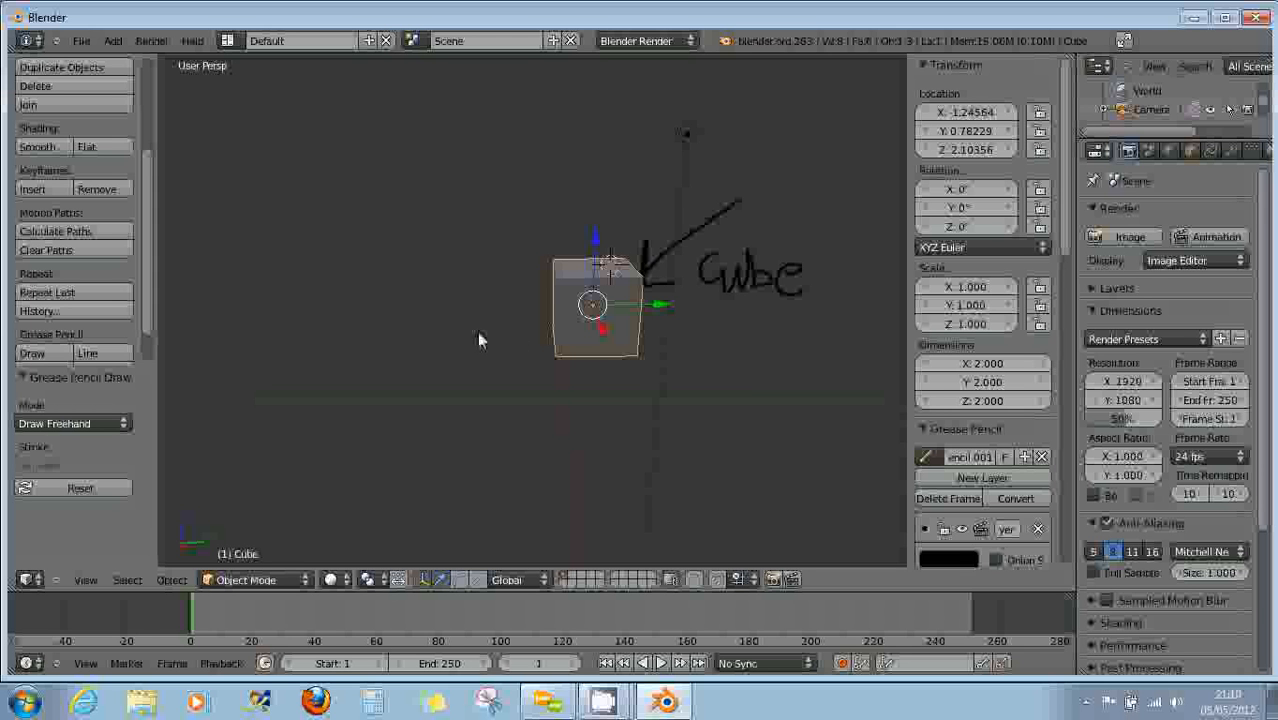
# Draw a freehand arrow pointing at the cube's left side and write "Bad" underneath the arrow.
pyautogui.moveTo(412, 330); pyautogui.dragTo(512, 341)
pyautogui.moveTo(502, 330); pyautogui.dragTo(520, 342, button='right')
pyautogui.moveTo(502, 334)
pyautogui.mouseDown()
pyautogui.moveTo(528, 350)
pyautogui.moveTo(512, 358)
pyautogui.mouseUp()
pyautogui.moveTo(408, 373)
pyautogui.mouseDown(button='right')
pyautogui.moveTo(409, 385)
pyautogui.moveTo(456, 390)
pyautogui.mouseUp(button='right')
pyautogui.click(432, 388)
pyautogui.moveTo(428, 372)
pyautogui.mouseDown(button='right')
pyautogui.moveTo(473, 398)
pyautogui.moveTo(479, 387)
pyautogui.moveTo(513, 399)
pyautogui.moveTo(492, 428)
pyautogui.mouseUp(button='right')
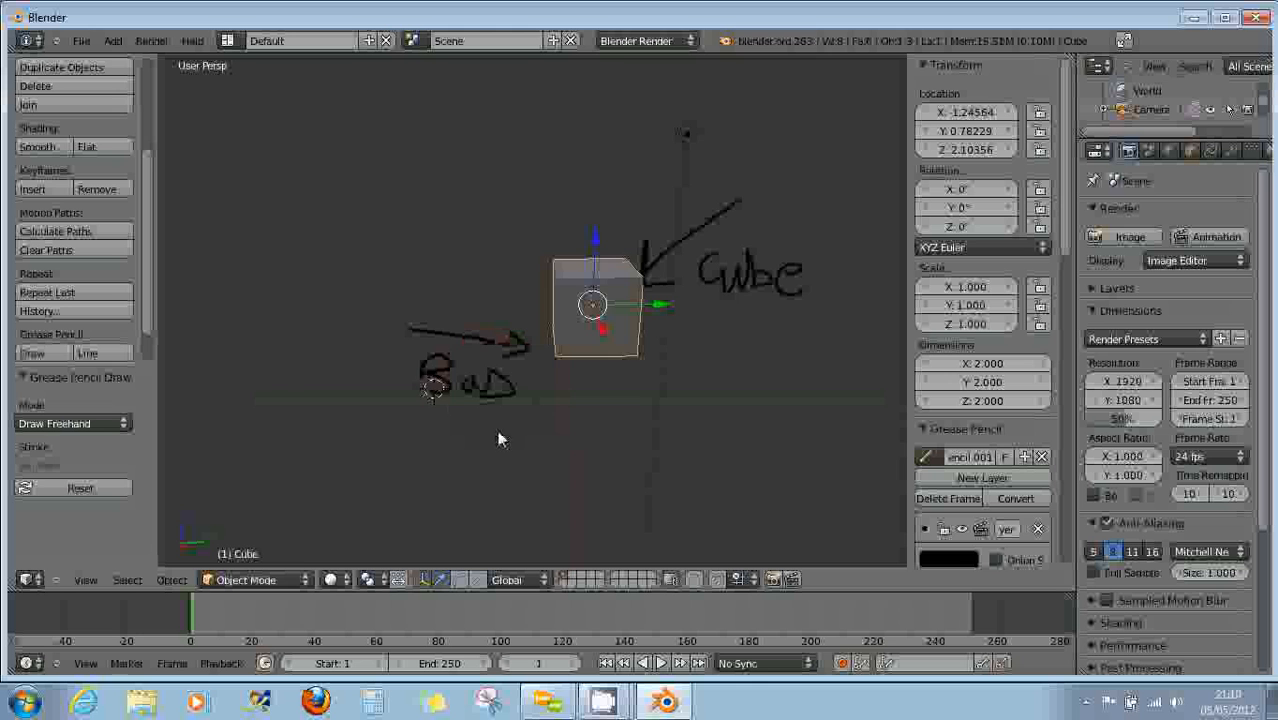
# Erase the arrow on the cube's left side and the word "Bad" with the Grease Pencil eraser.
pyautogui.moveTo(581, 421); pyautogui.dragTo(567, 396, button='middle')
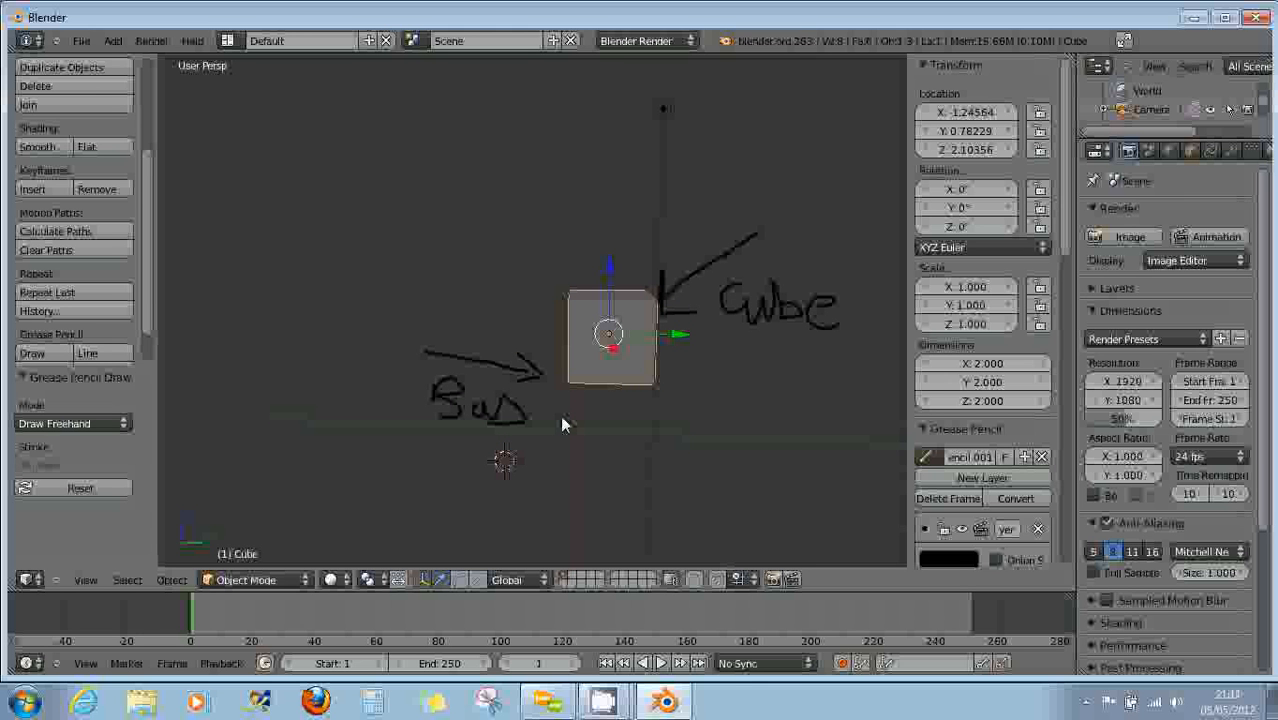
pyautogui.click(147, 298)
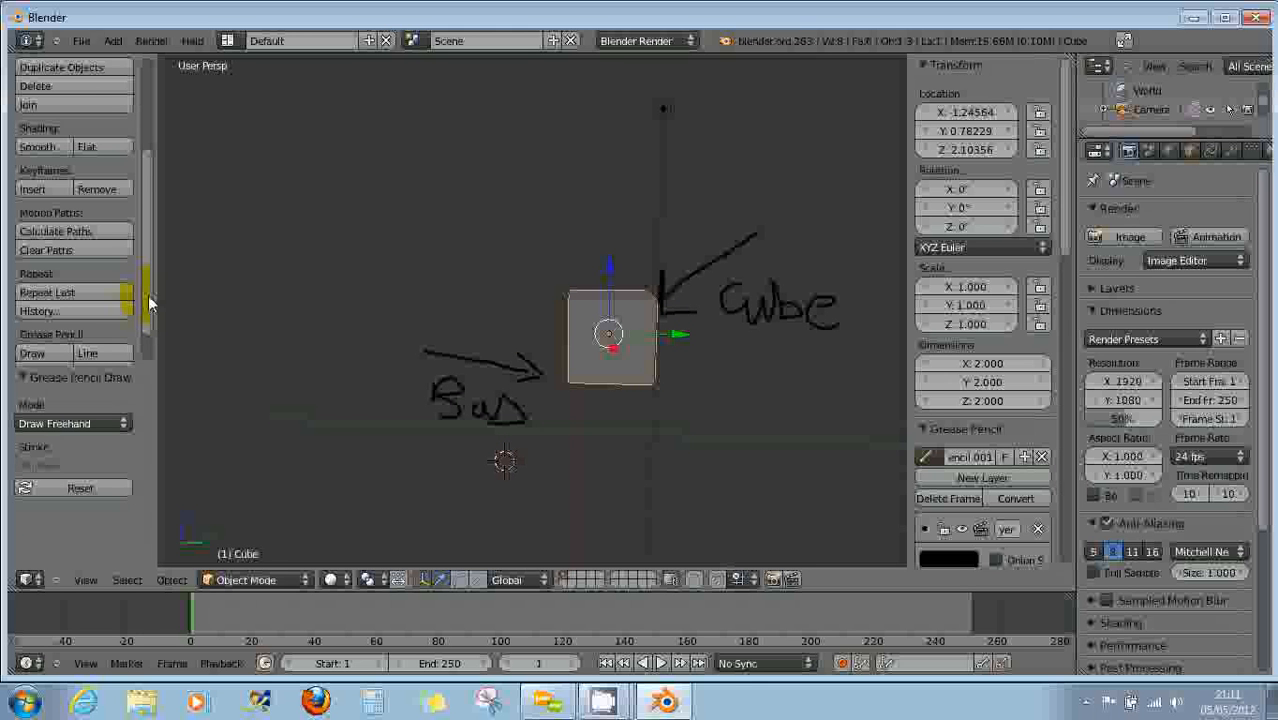
pyautogui.scroll(-2, 140, 320)
pyautogui.click(100, 330)
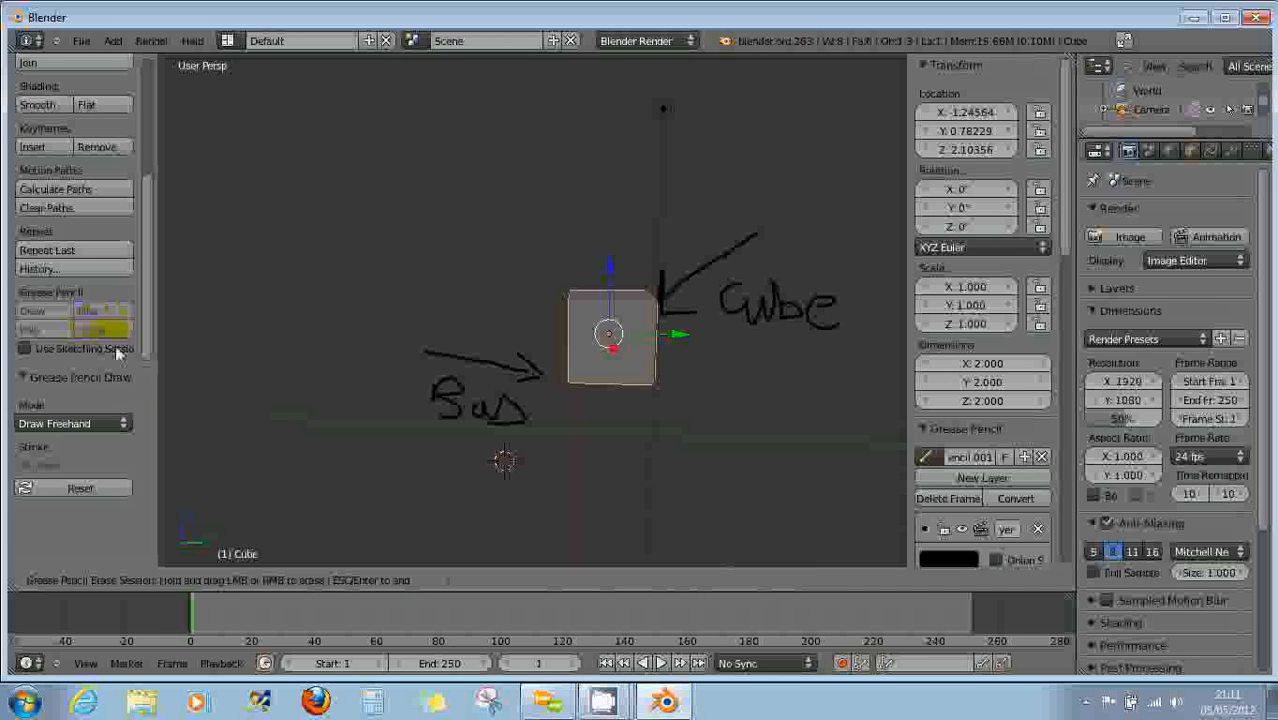
pyautogui.moveTo(481, 371)
pyautogui.mouseDown()
pyautogui.moveTo(490, 365)
pyautogui.moveTo(479, 420)
pyautogui.moveTo(527, 437)
pyautogui.mouseUp()
pyautogui.press('Escape')
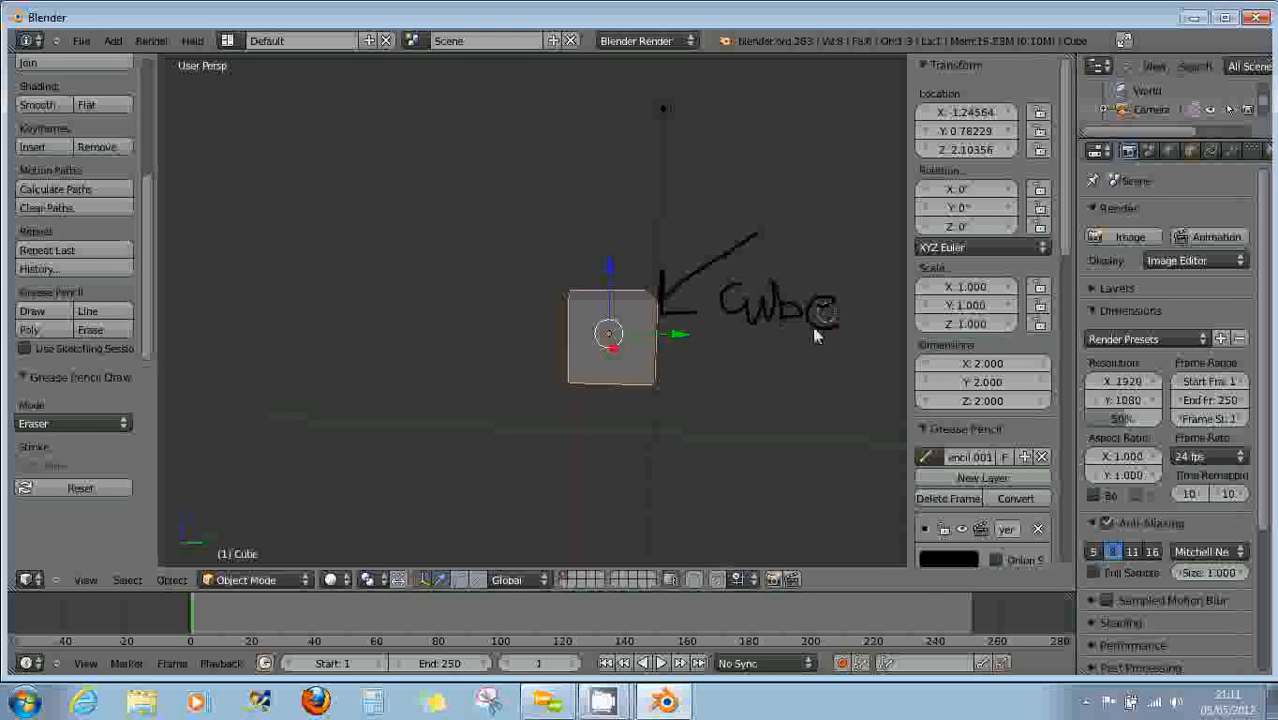
# Erase the word "Cube" and the arrow pointing at the cube's upper right corner.
pyautogui.click(100, 330)
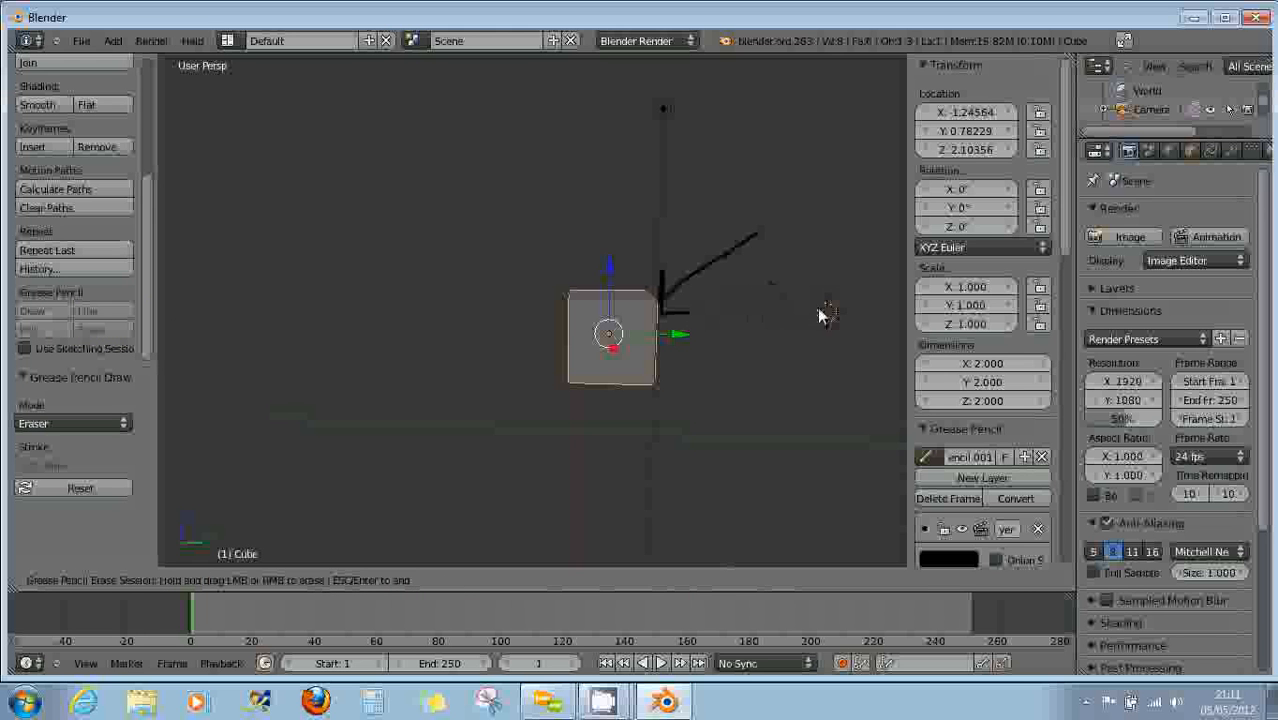
pyautogui.moveTo(820, 315)
pyautogui.mouseDown()
pyautogui.moveTo(756, 242)
pyautogui.moveTo(658, 278)
pyautogui.mouseUp()
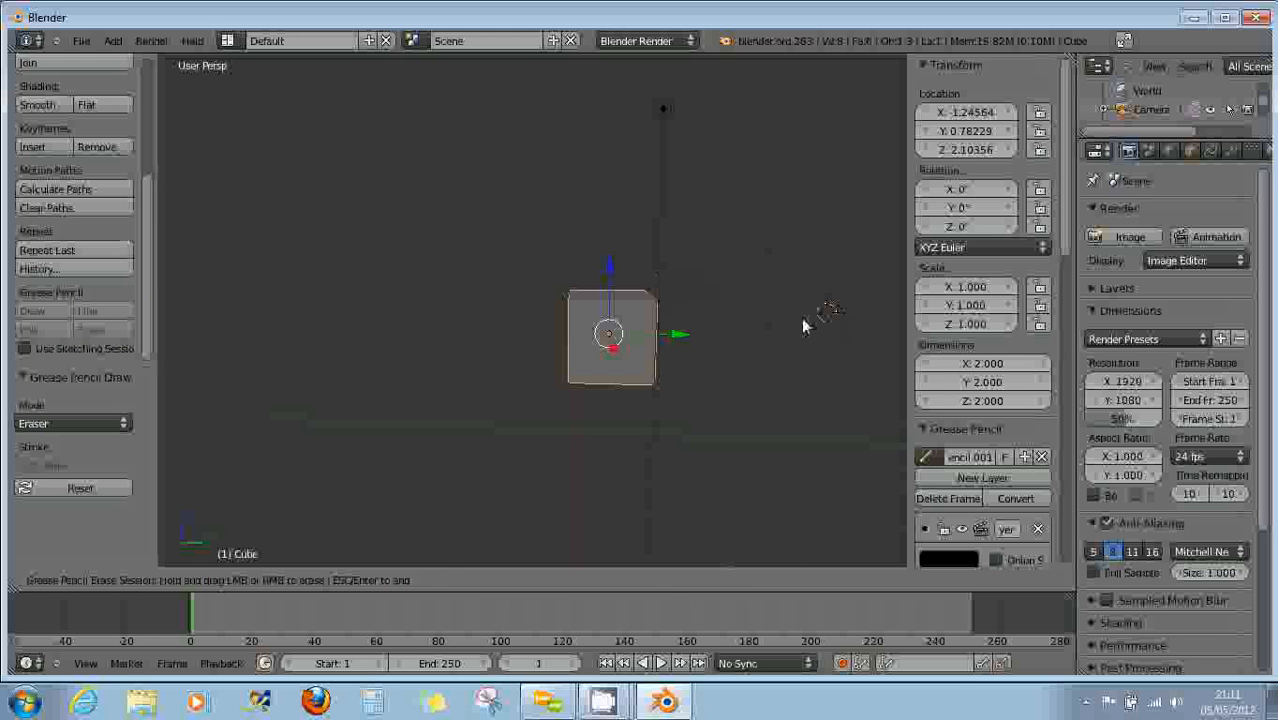
pyautogui.press('Escape')
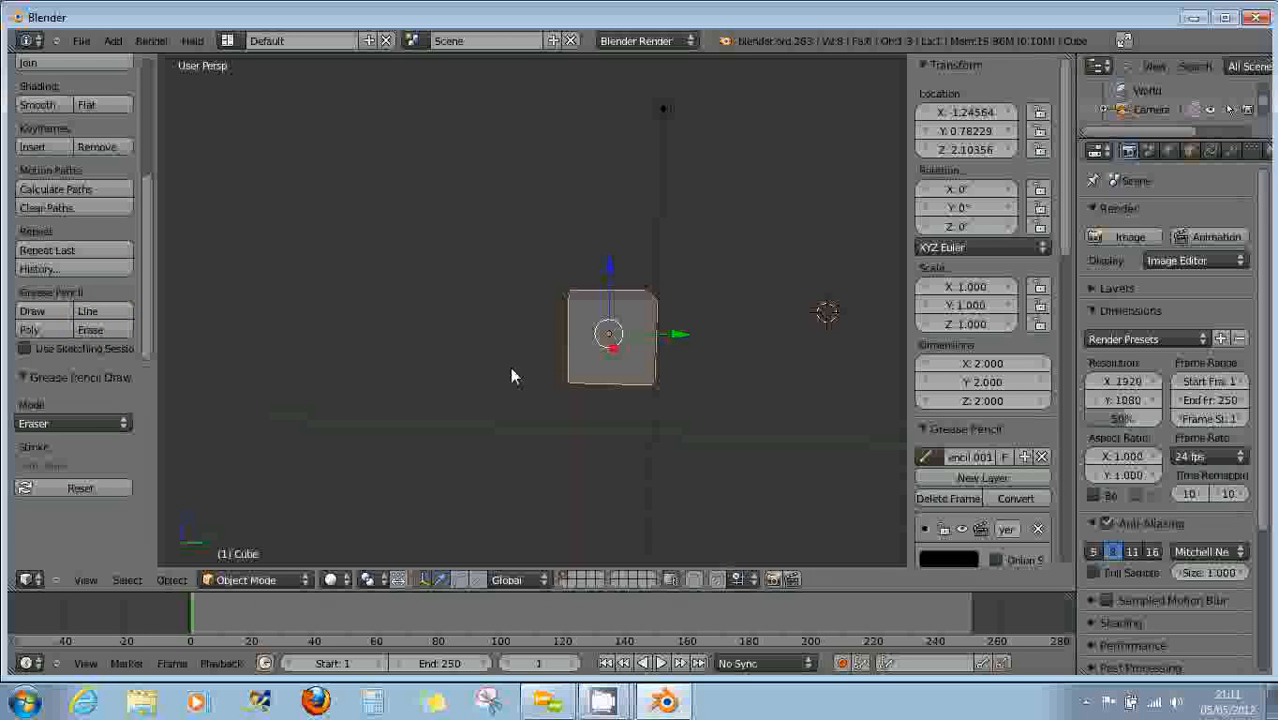
# Draw a small freehand spiral to the left of the cube and erase it.
pyautogui.moveTo(510, 332); pyautogui.dragTo(520, 378)
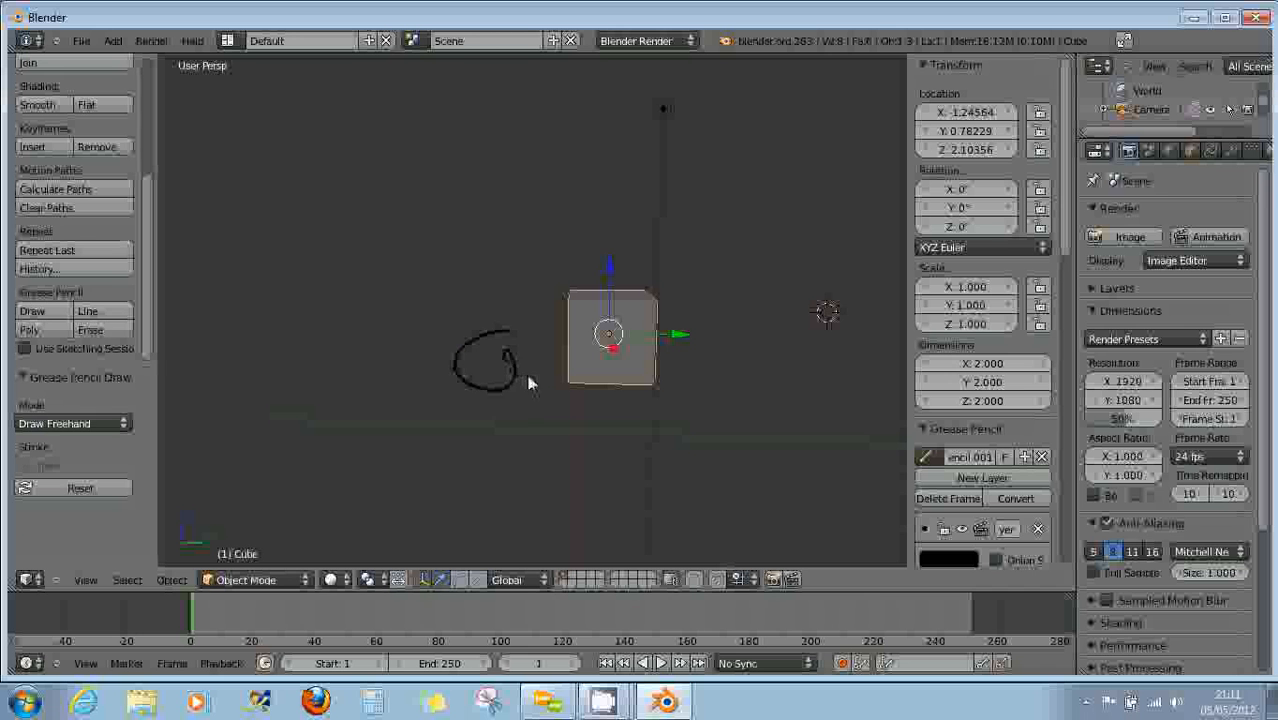
pyautogui.moveTo(510, 362)
pyautogui.mouseDown(button='right')
pyautogui.moveTo(496, 387)
pyautogui.moveTo(508, 335)
pyautogui.mouseUp(button='right')
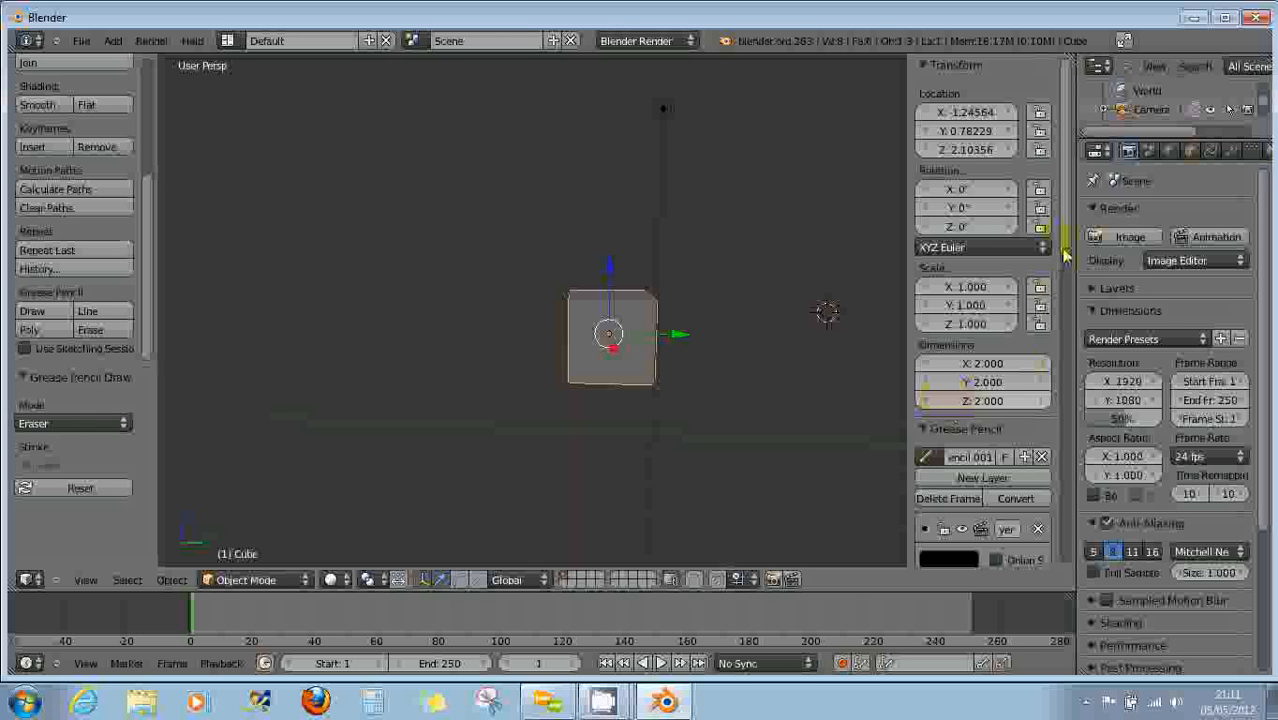
# Start the Screencast Keys display so pressed keys and mouse buttons are shown in the 3D view.
pyautogui.moveTo(1063, 245)
pyautogui.mouseDown()
pyautogui.moveTo(1078, 450)
pyautogui.moveTo(1063, 545)
pyautogui.mouseUp()
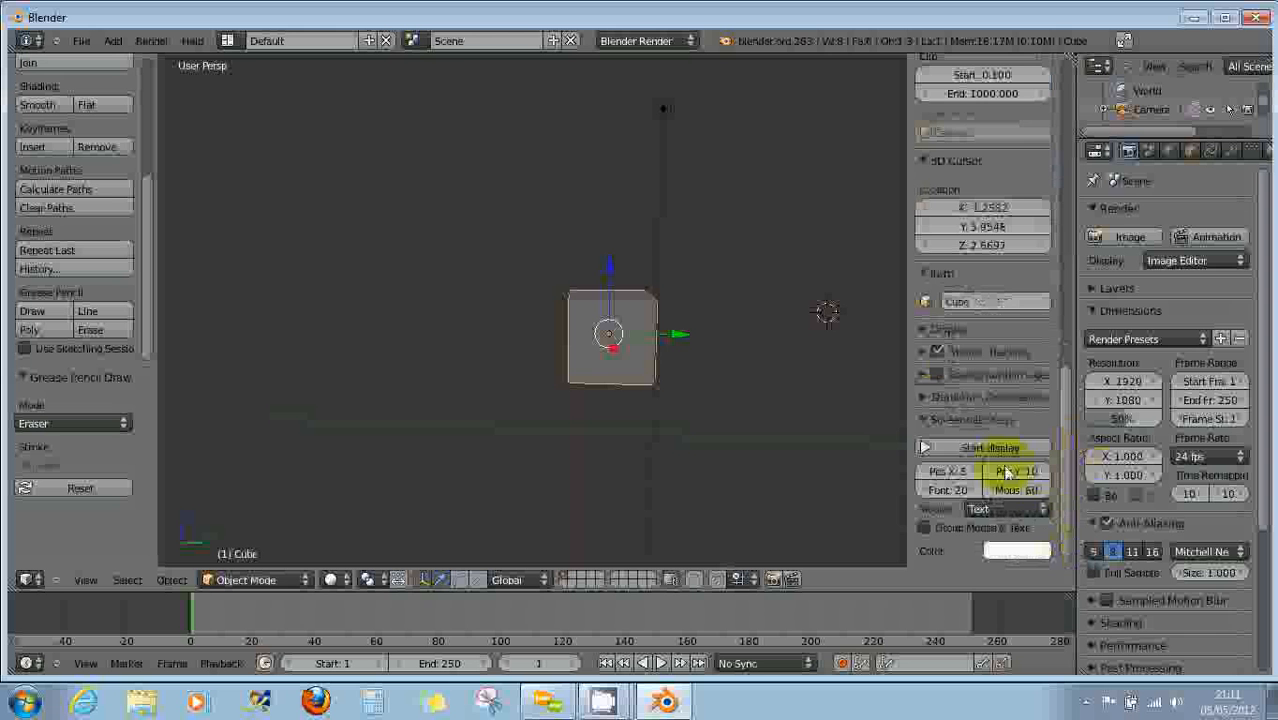
pyautogui.click(970, 448)
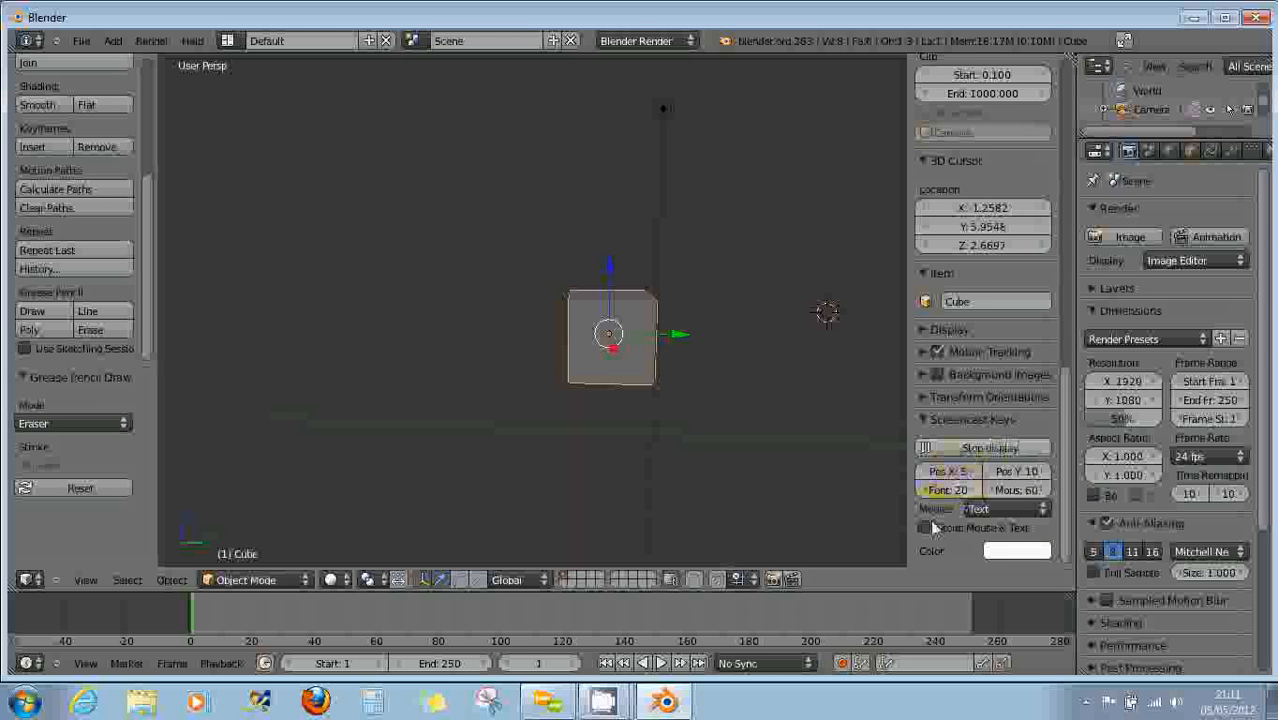
pyautogui.moveTo(1055, 466); pyautogui.dragTo(1062, 203)
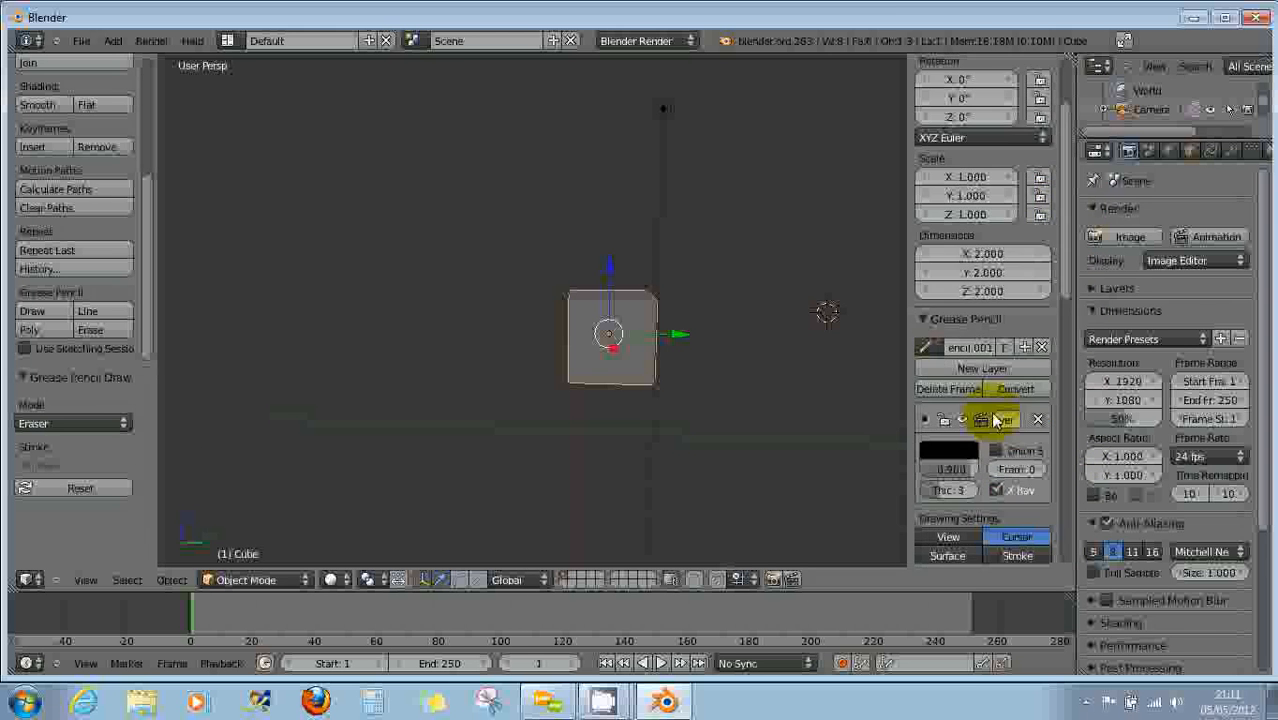
# Draw two freehand arrows with triangular heads, pointing at the cube's lower left and upper right corners.
pyautogui.press('d')
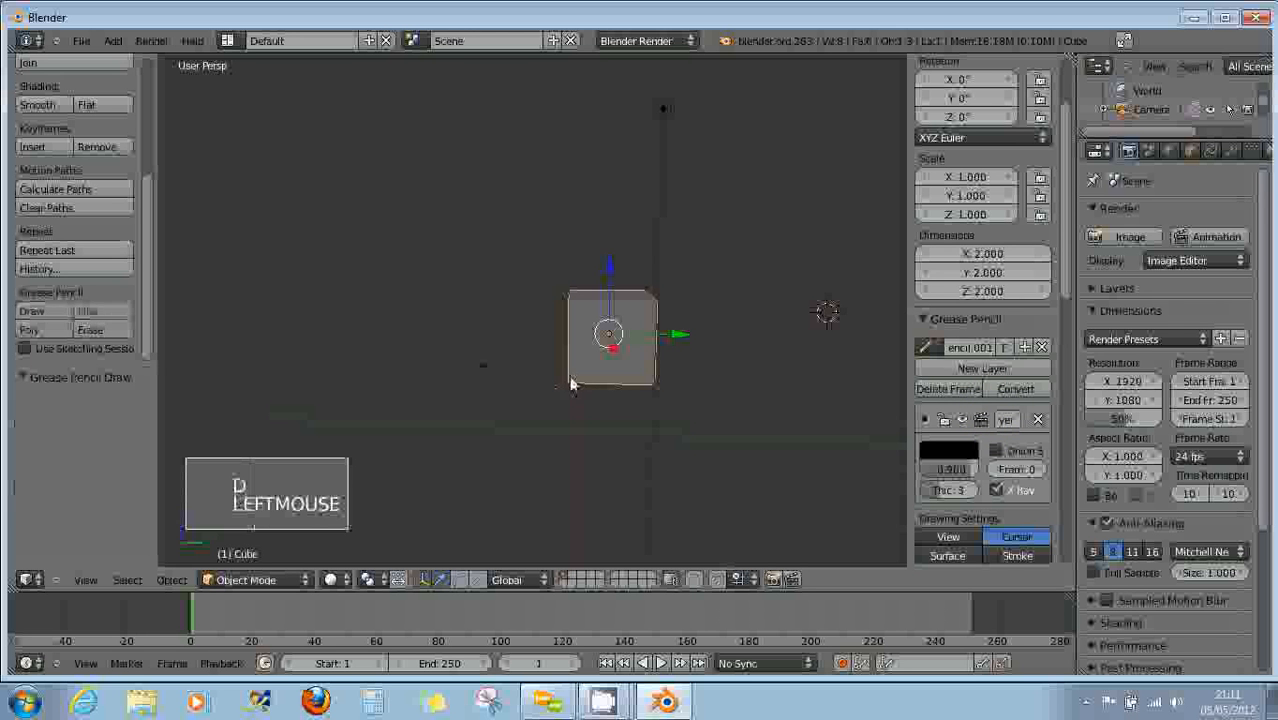
pyautogui.moveTo(483, 368)
pyautogui.mouseDown()
pyautogui.moveTo(605, 380)
pyautogui.moveTo(575, 388)
pyautogui.mouseUp()
pyautogui.click(577, 390)
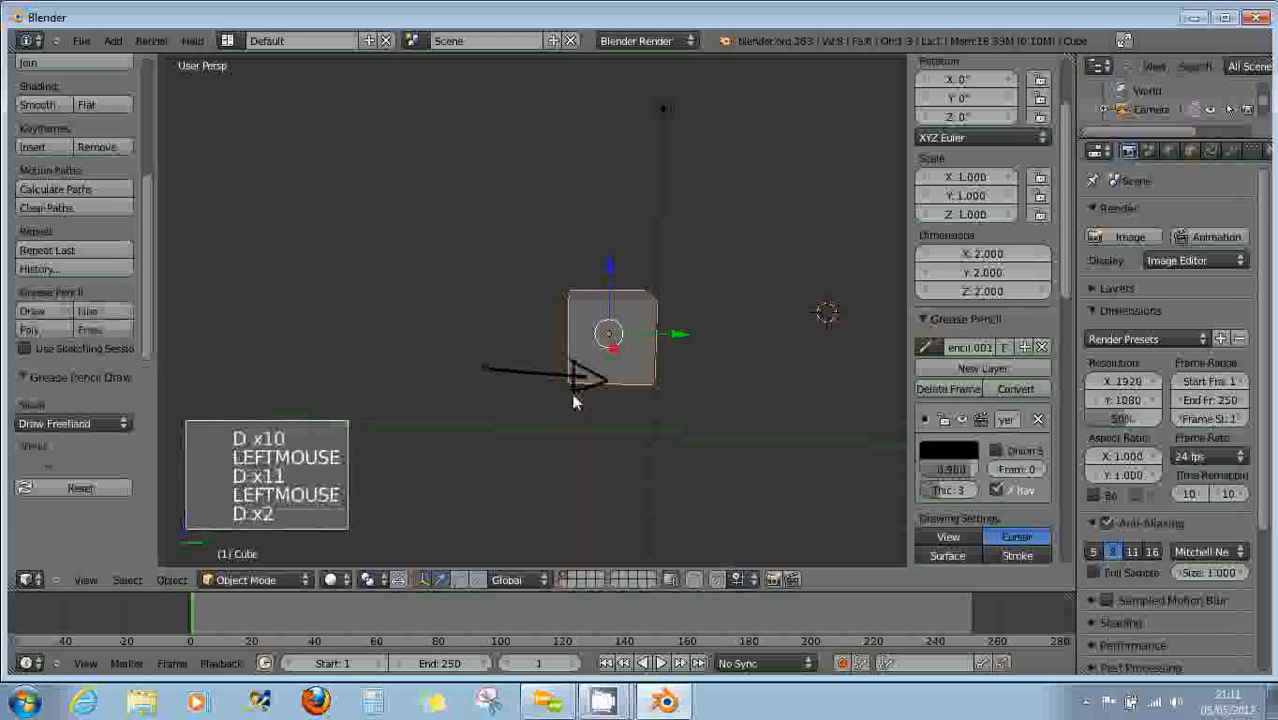
pyautogui.moveTo(751, 244)
pyautogui.mouseDown()
pyautogui.moveTo(657, 297)
pyautogui.moveTo(675, 304)
pyautogui.mouseUp()
pyautogui.press('d')
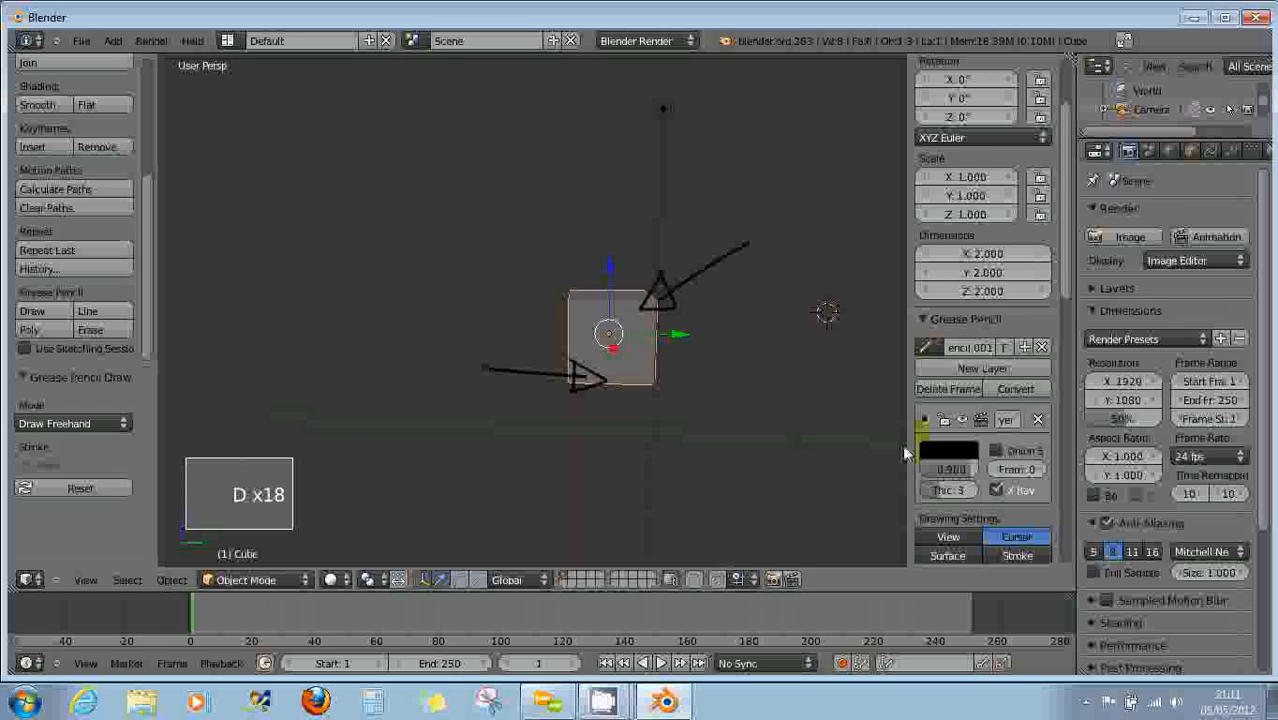
# Replace the Grease Pencil layer holding the two arrows with a new, empty layer and rename it.
pyautogui.scroll(-5, 972, 450)
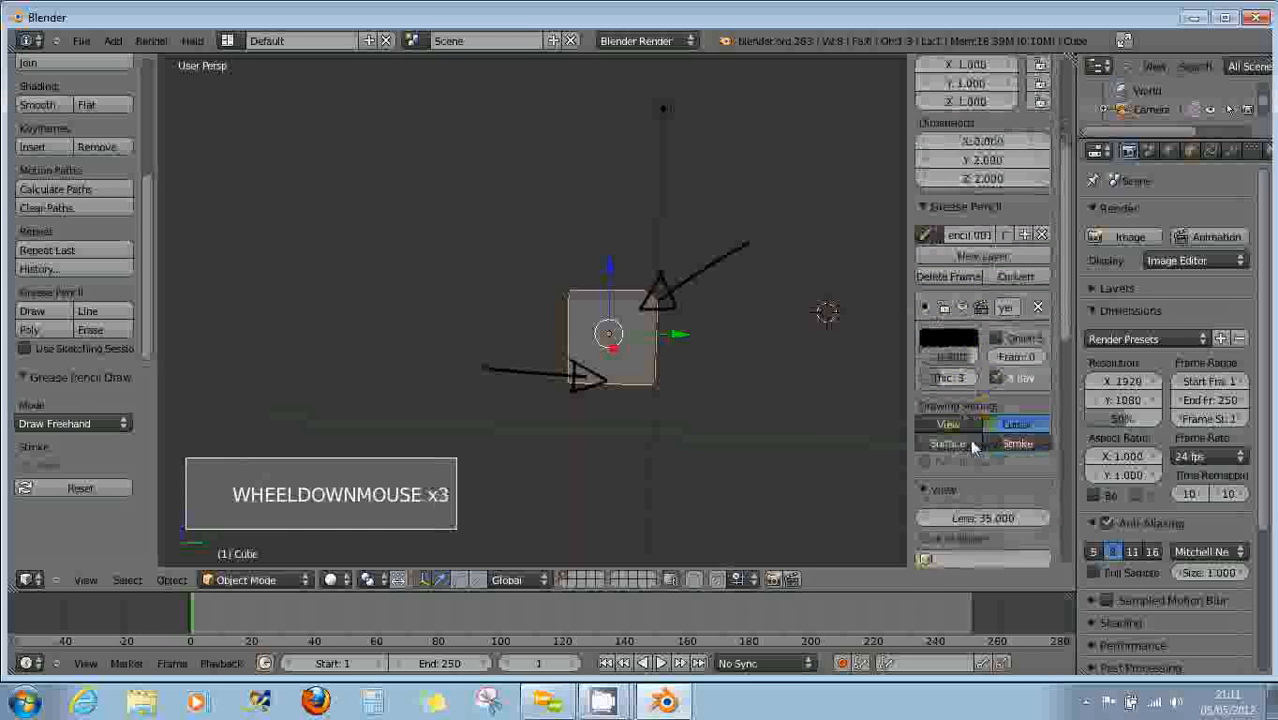
pyautogui.scroll(2, 980, 328)
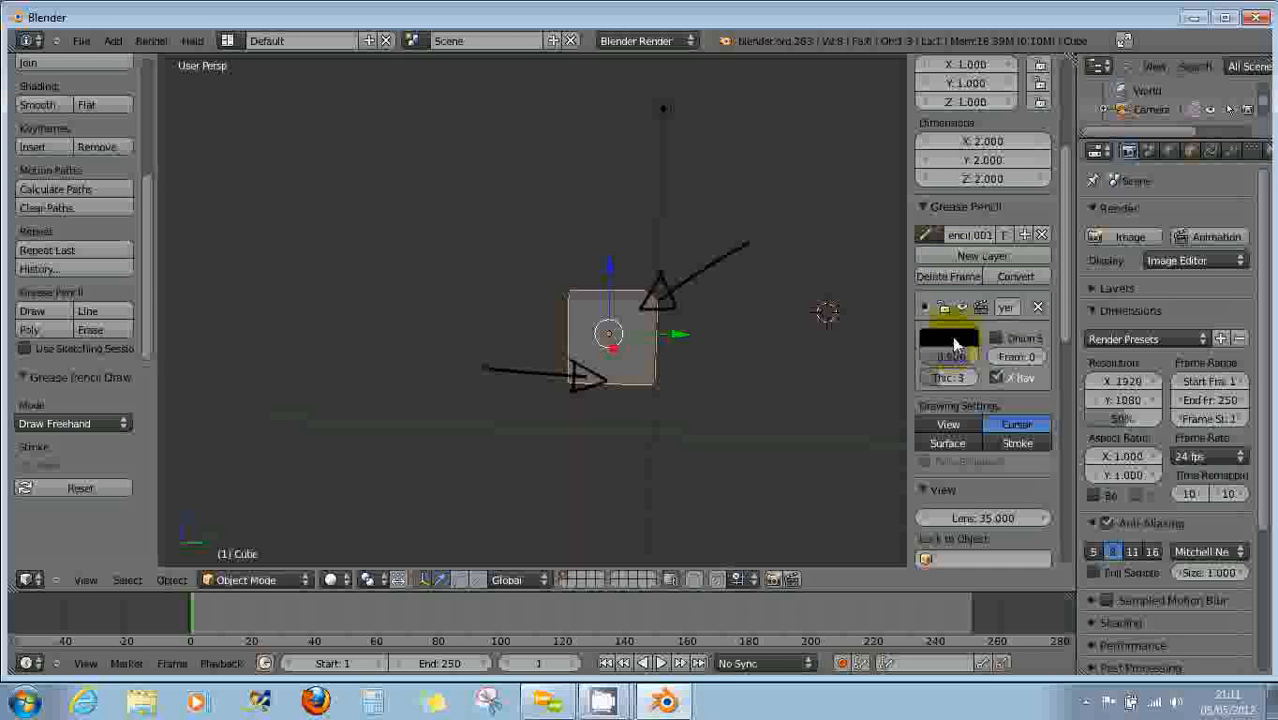
pyautogui.click(1040, 312)
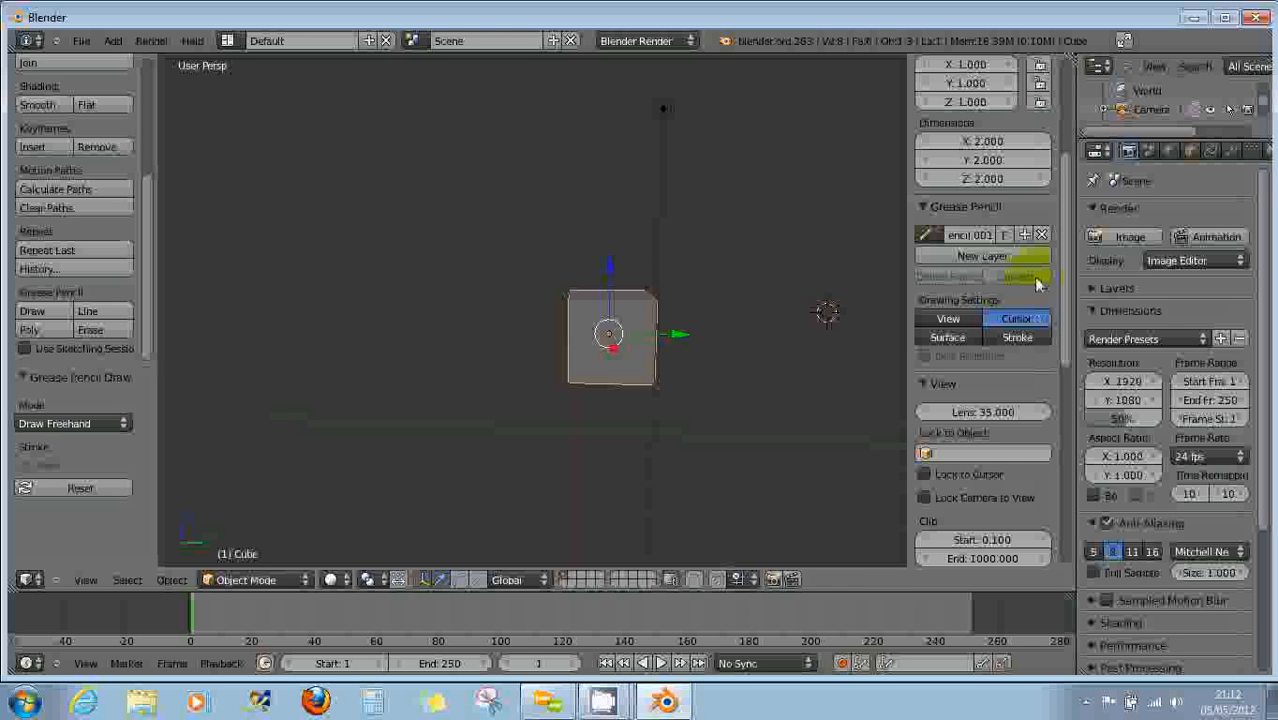
pyautogui.click(990, 256)
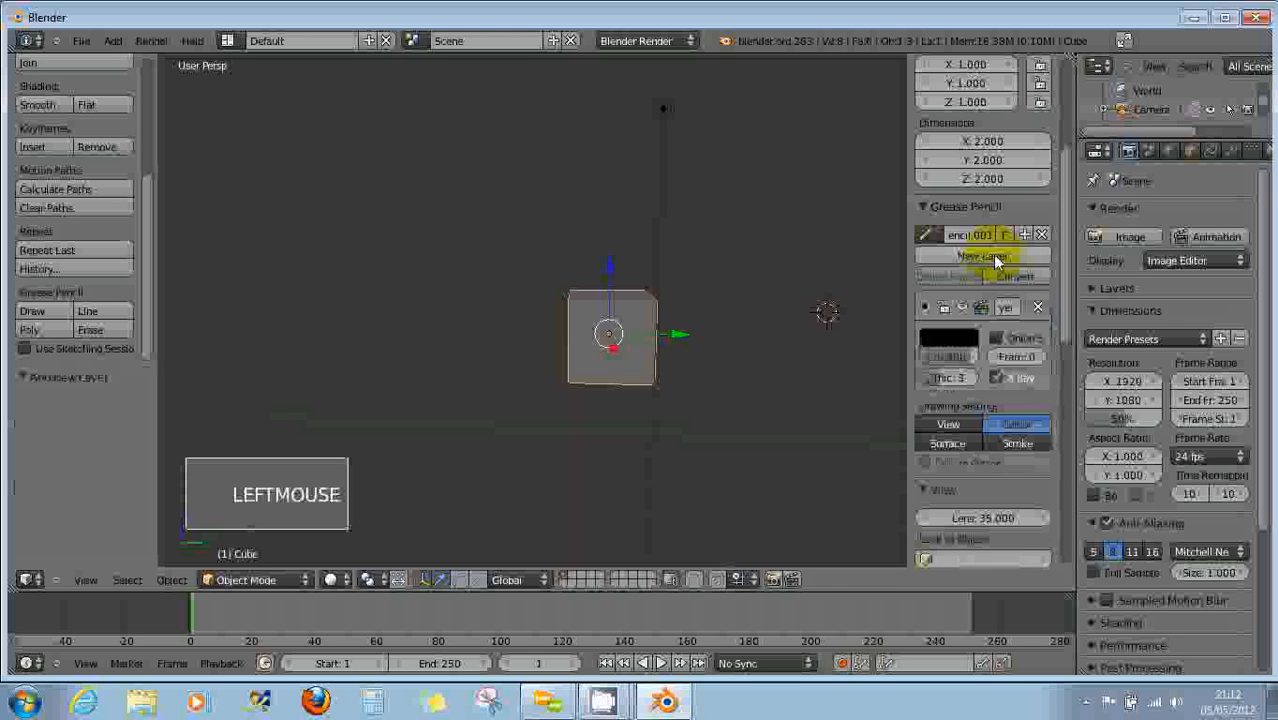
pyautogui.click(1008, 309)
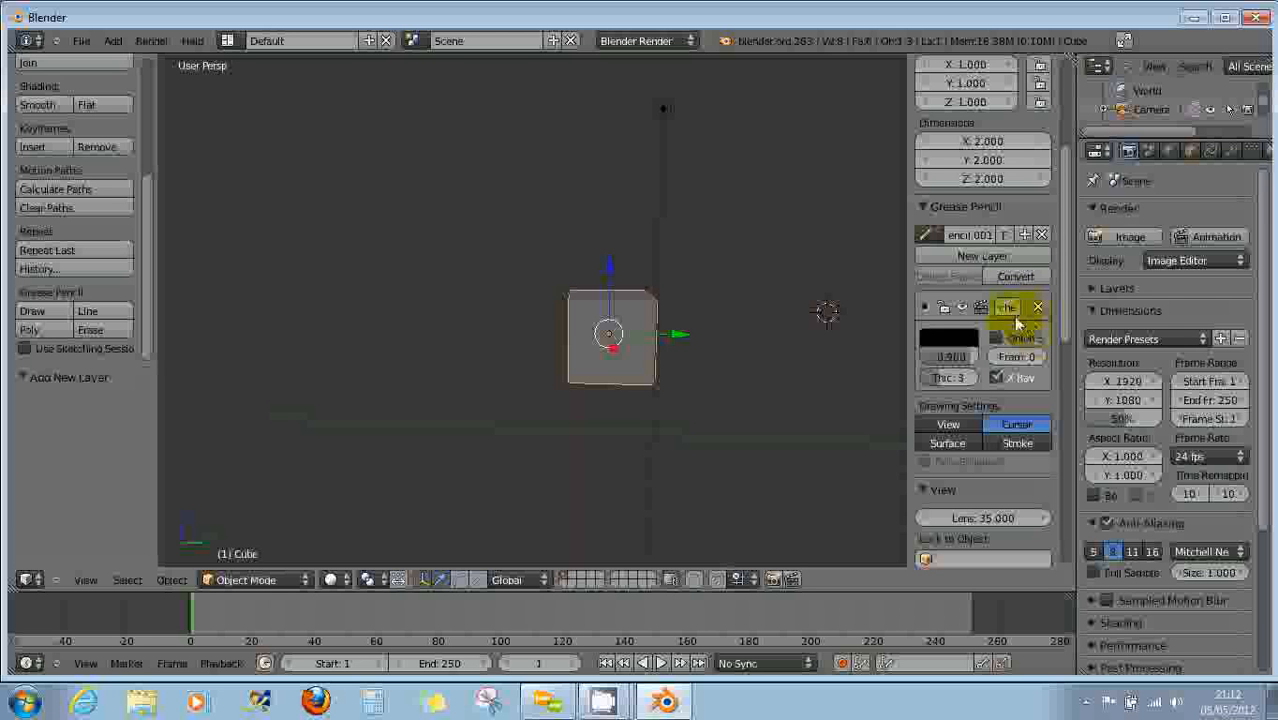
# Draw two freehand arrows on the new layer, one pointing at the cube's left side and one at its right side.
pyautogui.press('d')
pyautogui.click(513, 336)
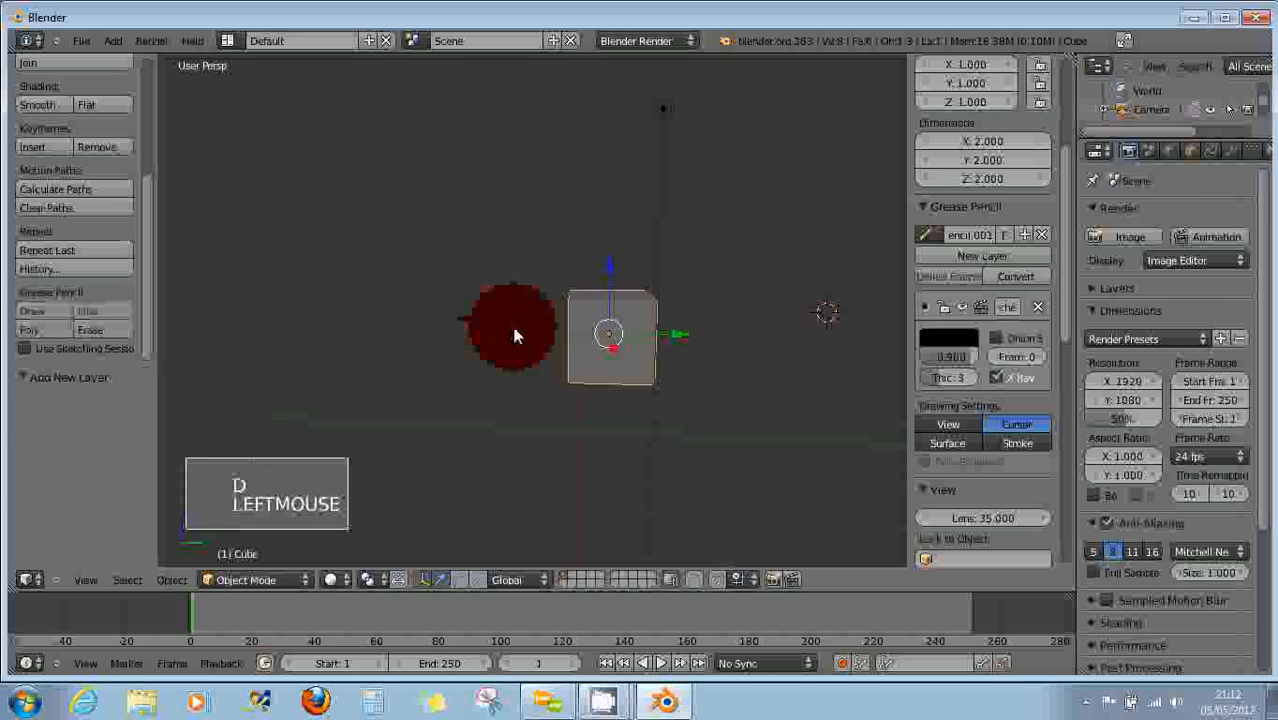
pyautogui.moveTo(457, 318); pyautogui.dragTo(578, 334)
pyautogui.moveTo(542, 342); pyautogui.dragTo(580, 338)
pyautogui.moveTo(730, 262); pyautogui.dragTo(647, 326)
pyautogui.moveTo(678, 318); pyautogui.dragTo(647, 327)
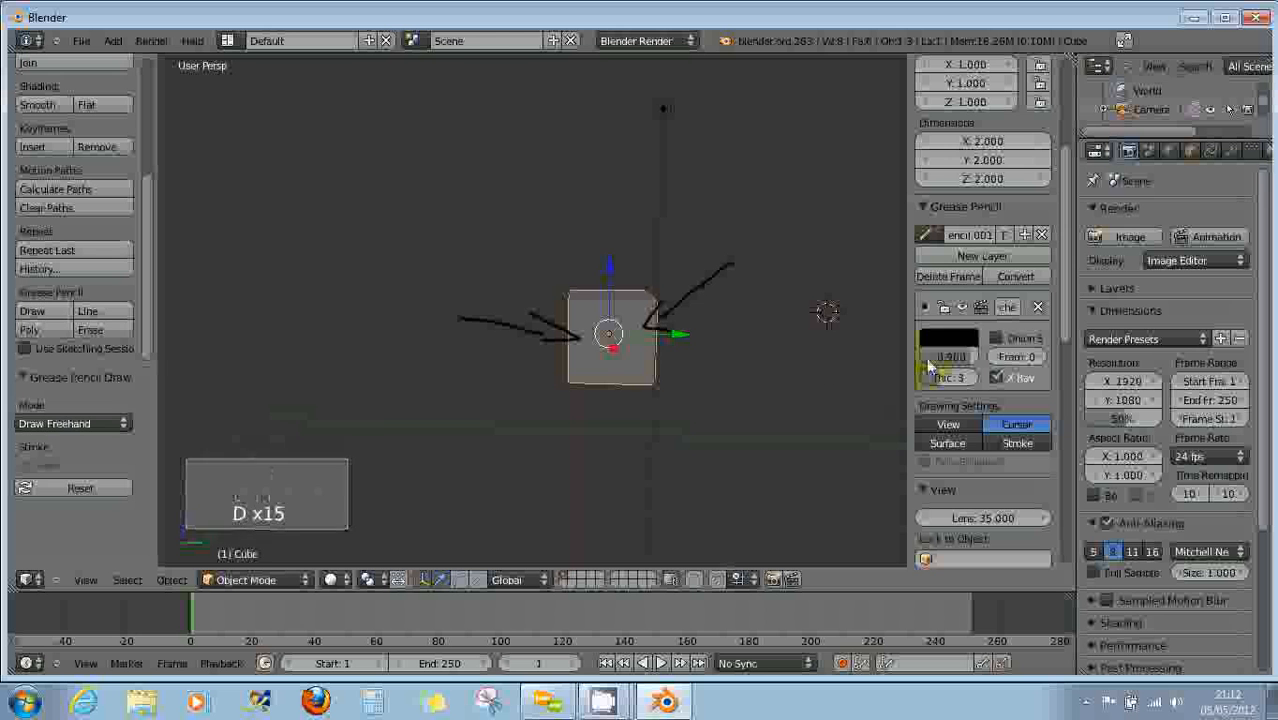
# Change the arrow layer's stroke colour, trying red before settling on a blue-violet.
pyautogui.click(962, 343)
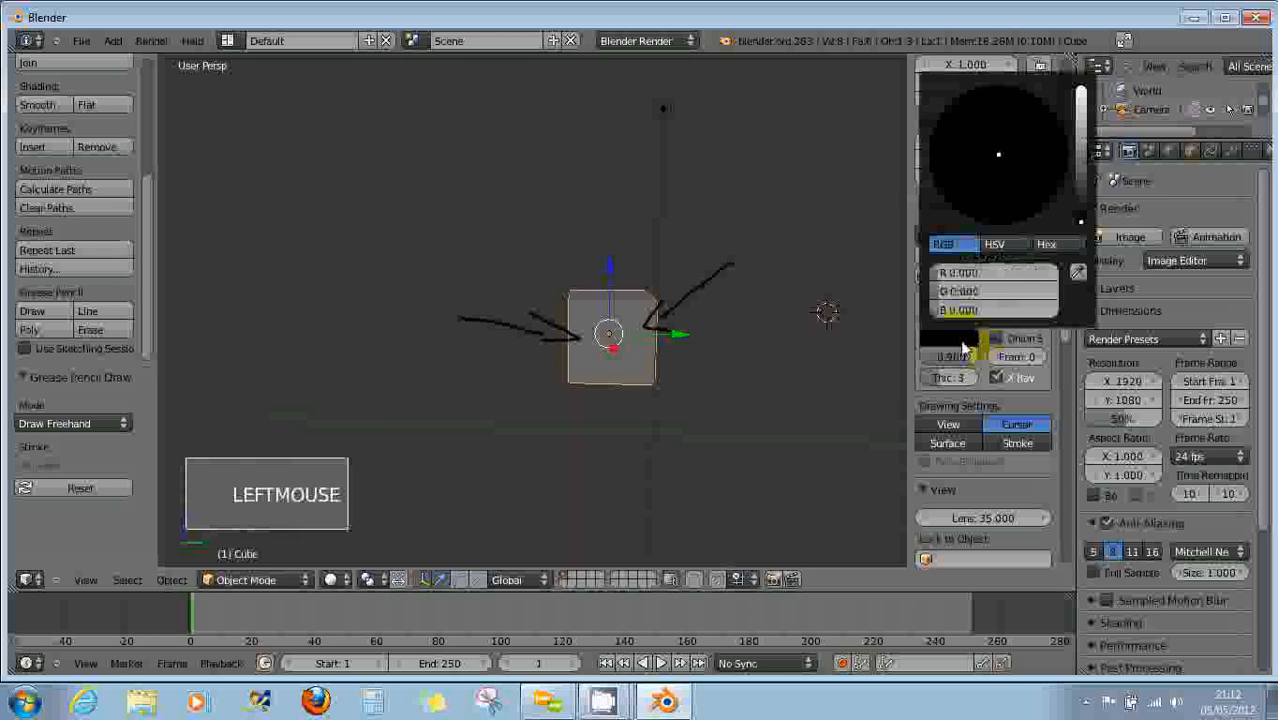
pyautogui.moveTo(1080, 205); pyautogui.dragTo(1080, 105)
pyautogui.moveTo(998, 153); pyautogui.dragTo(987, 238)
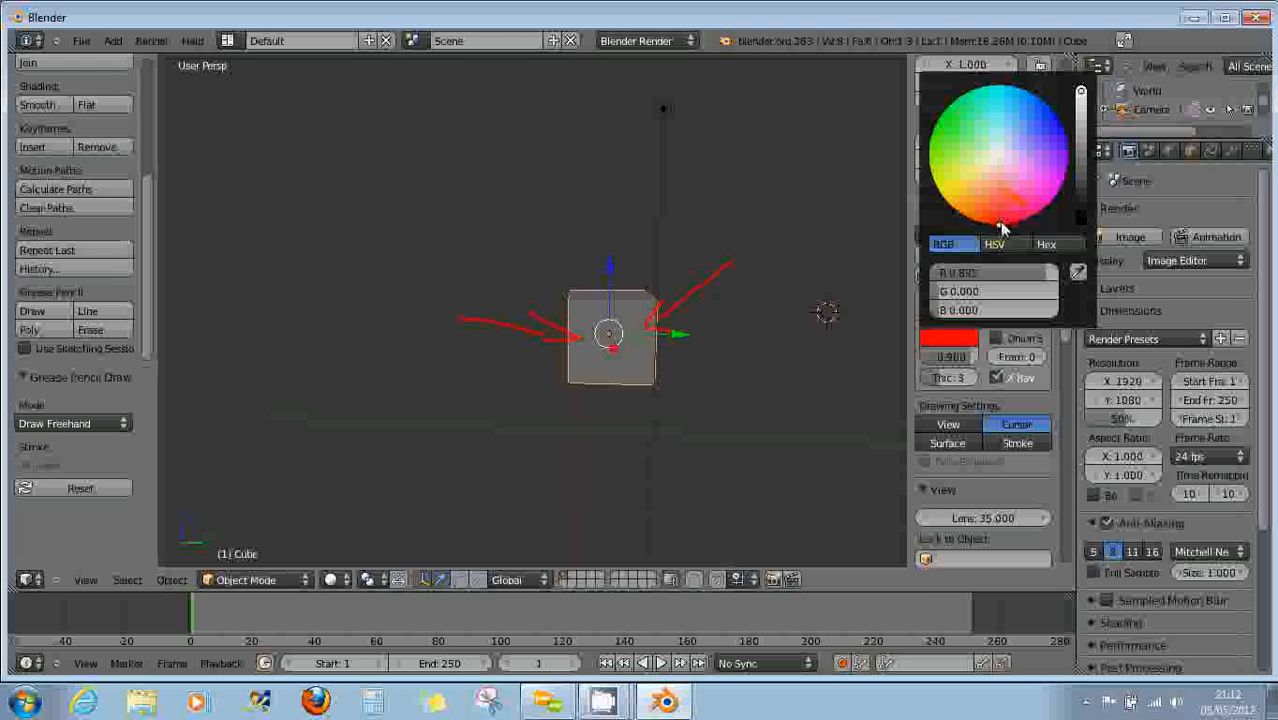
pyautogui.moveTo(1004, 214)
pyautogui.mouseDown()
pyautogui.moveTo(1038, 137)
pyautogui.moveTo(1070, 131)
pyautogui.mouseUp()
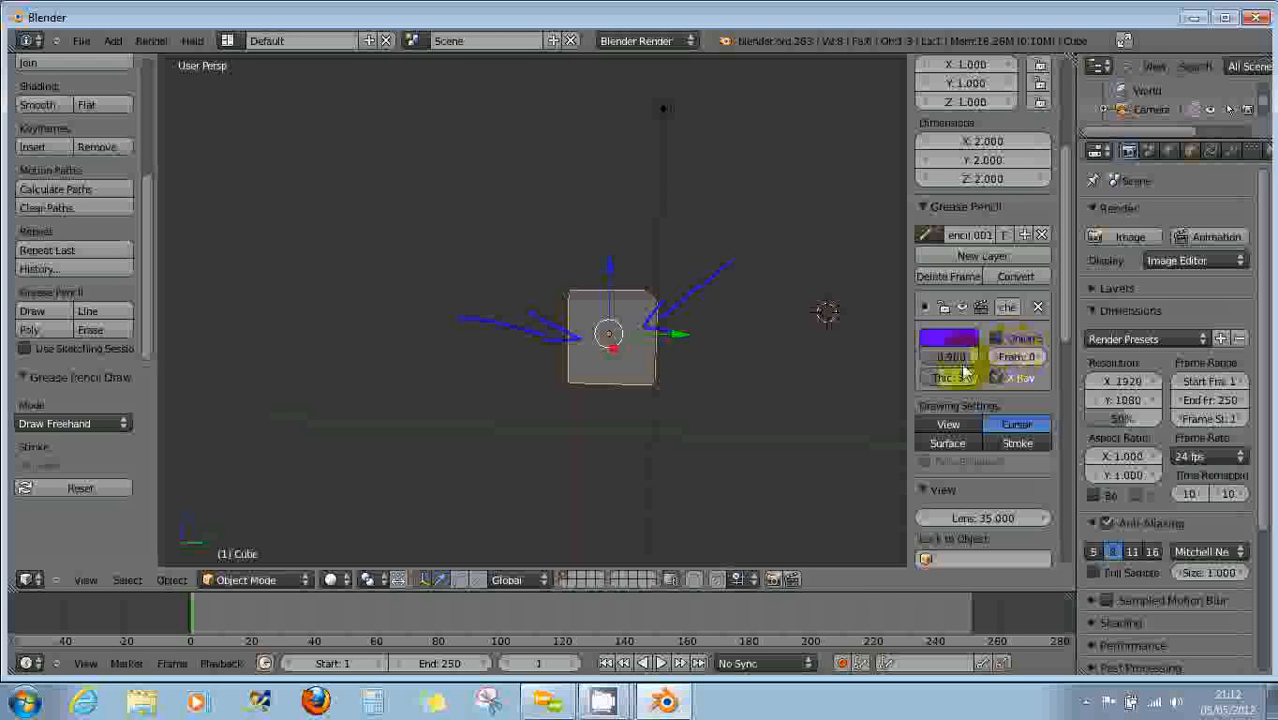
# Set the arrow layer's stroke opacity to 0.402 and its thickness to 10.
pyautogui.moveTo(934, 380)
pyautogui.mouseDown()
pyautogui.moveTo(982, 386)
pyautogui.moveTo(944, 358)
pyautogui.moveTo(928, 370)
pyautogui.mouseUp()
pyautogui.scroll(4, 712, 368)
pyautogui.scroll(6, 477, 340)
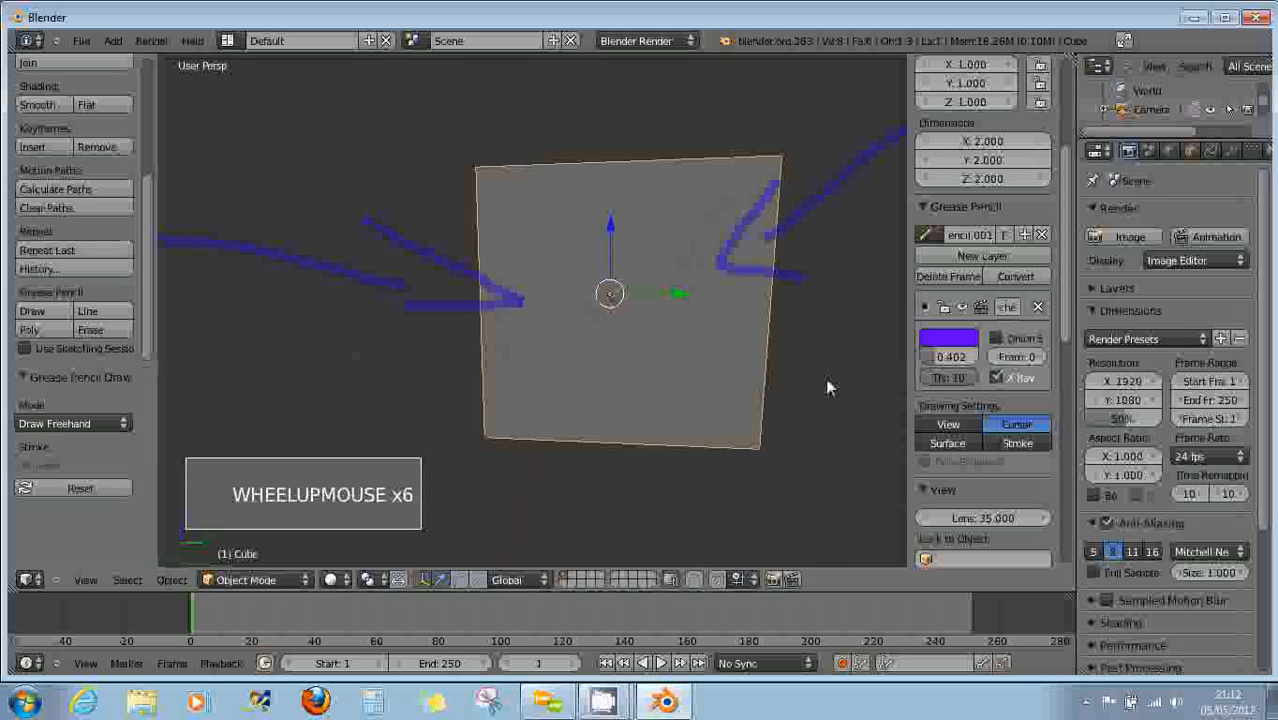
# Draw a third freehand arrow on the cube's front face and set the layer's onion-skin frame range to 6.
pyautogui.moveTo(528, 385)
pyautogui.mouseDown()
pyautogui.moveTo(633, 322)
pyautogui.moveTo(594, 306)
pyautogui.moveTo(637, 360)
pyautogui.moveTo(599, 319)
pyautogui.mouseUp()
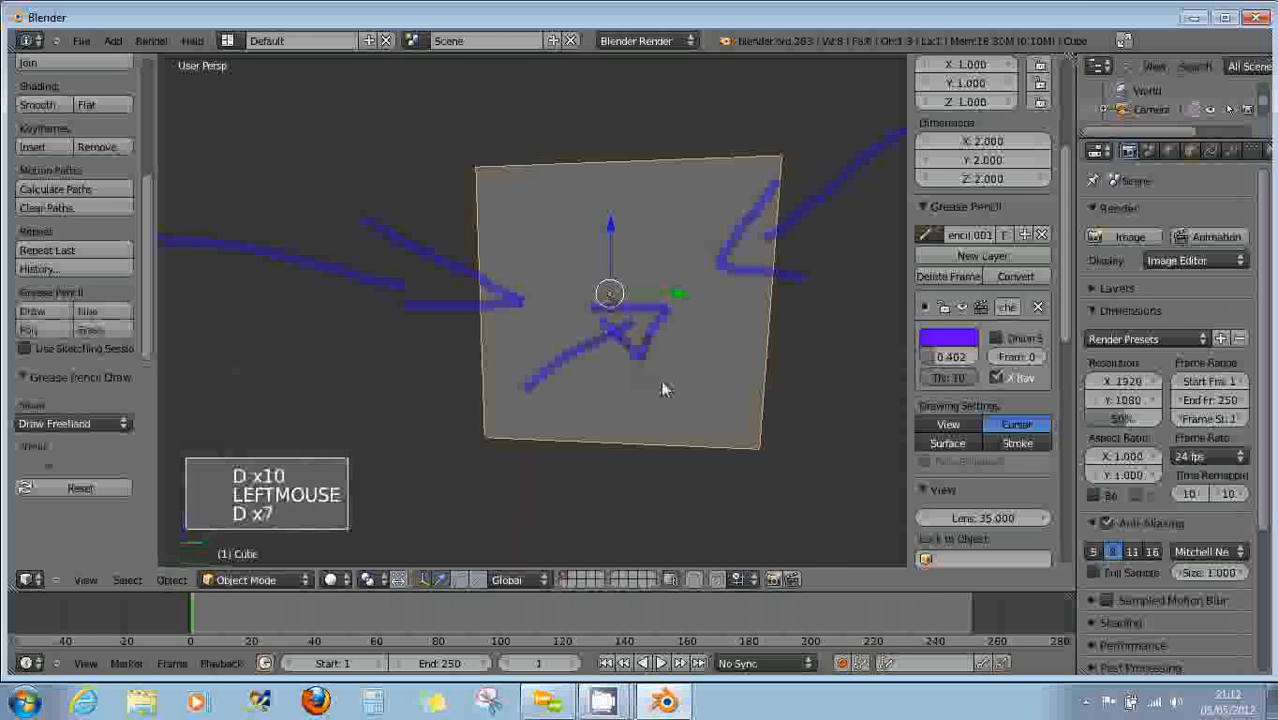
pyautogui.scroll(-2, 661, 381)
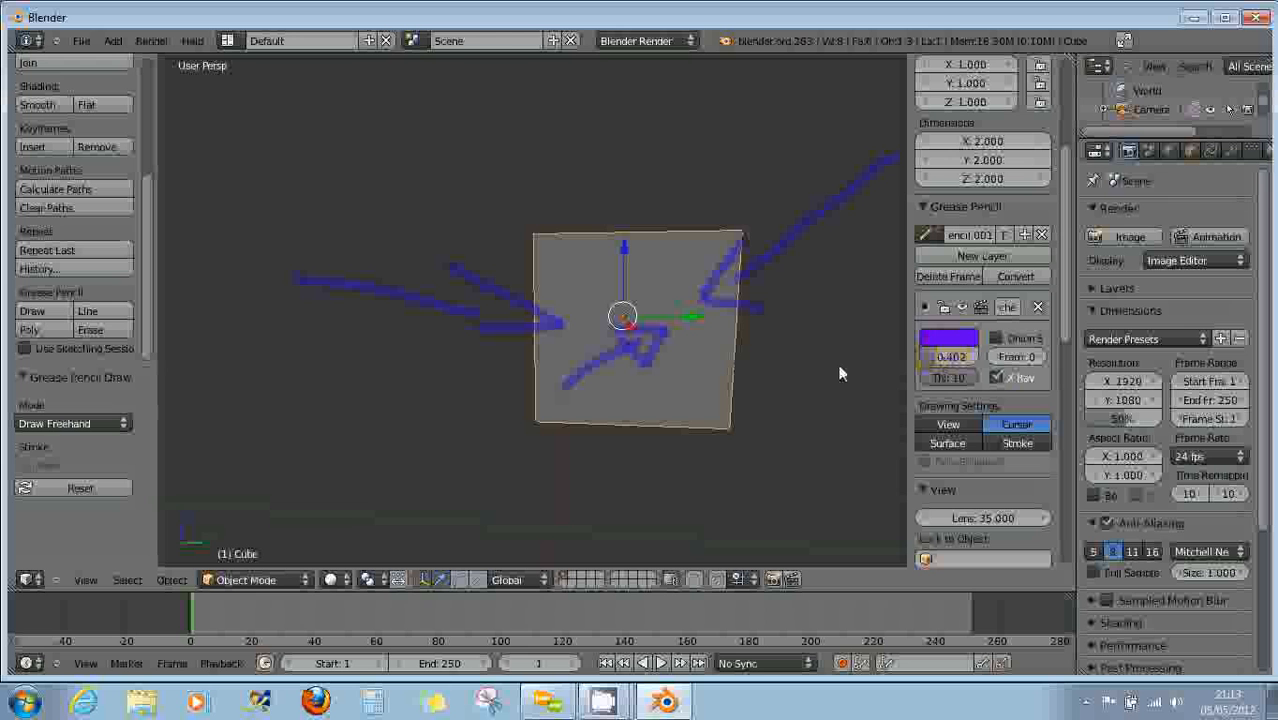
pyautogui.click(1014, 368)
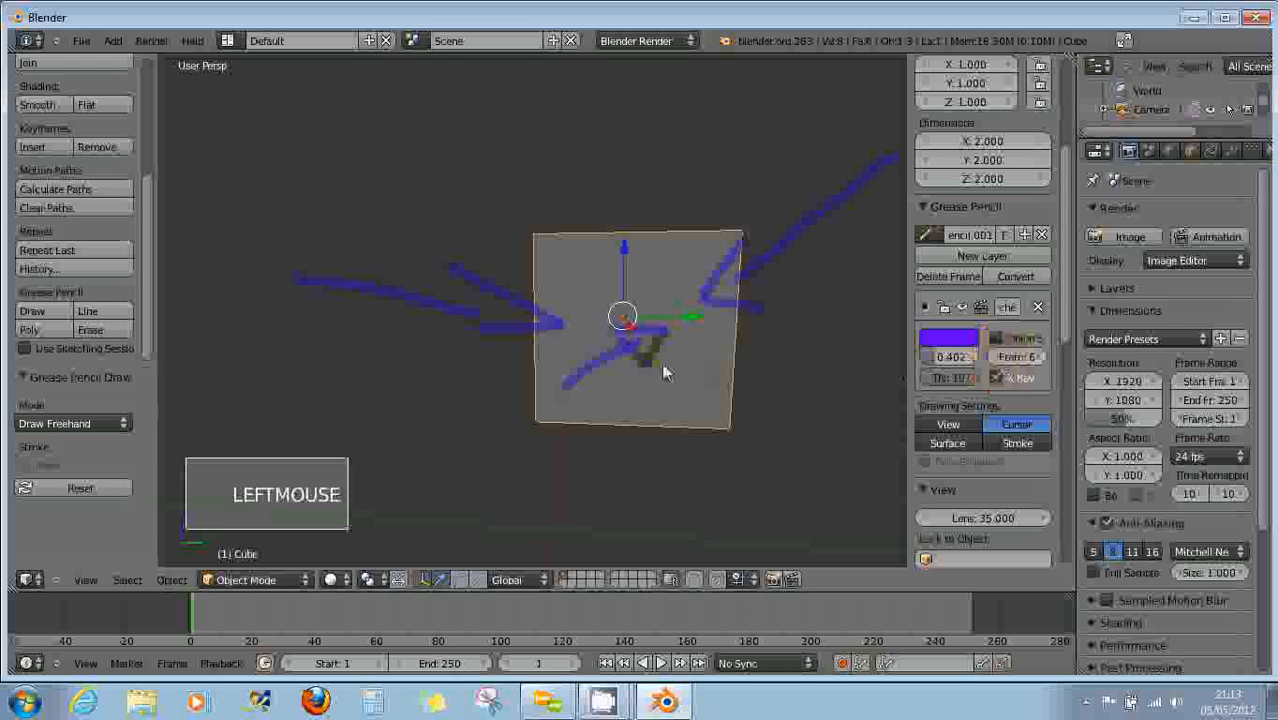
# Draw two more freehand arrows, one pointing at the cube's left face and one pointing down at its top.
pyautogui.scroll(-2, 642, 368)
pyautogui.moveTo(642, 368); pyautogui.dragTo(653, 400, button='middle')
pyautogui.scroll(-2, 690, 375)
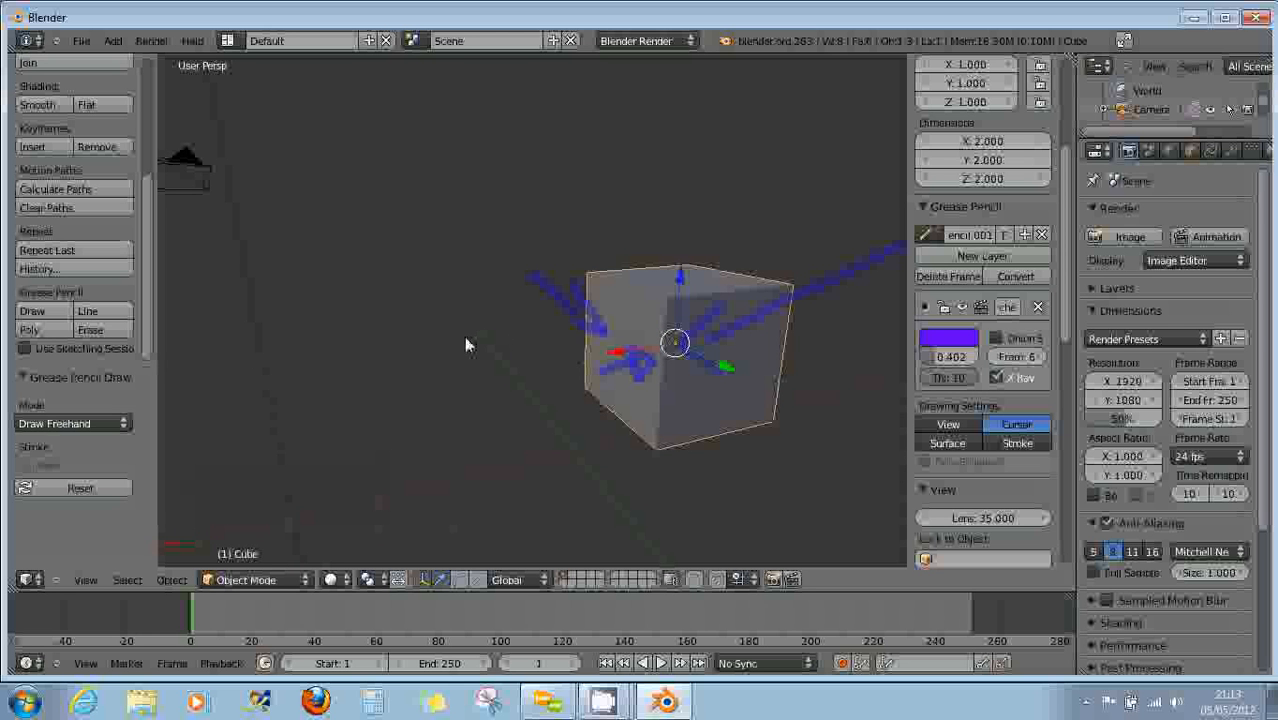
pyautogui.moveTo(462, 342); pyautogui.dragTo(548, 354)
pyautogui.click(613, 360)
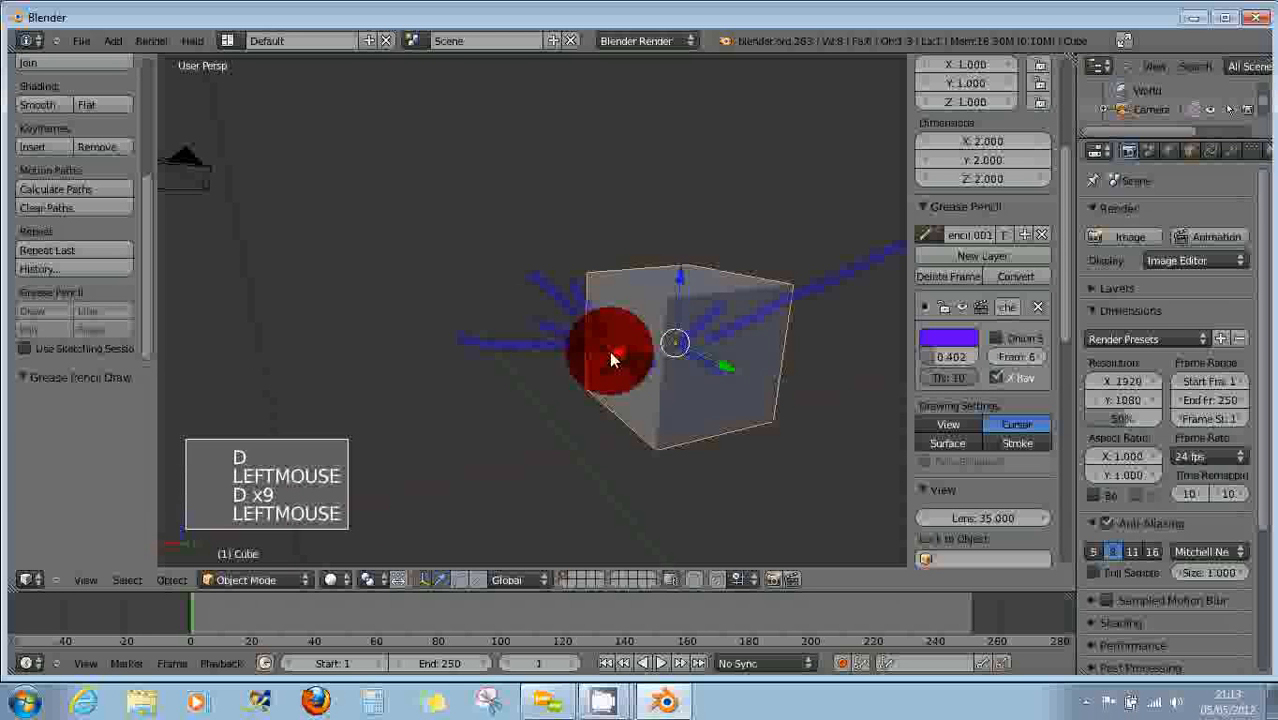
pyautogui.click(784, 154)
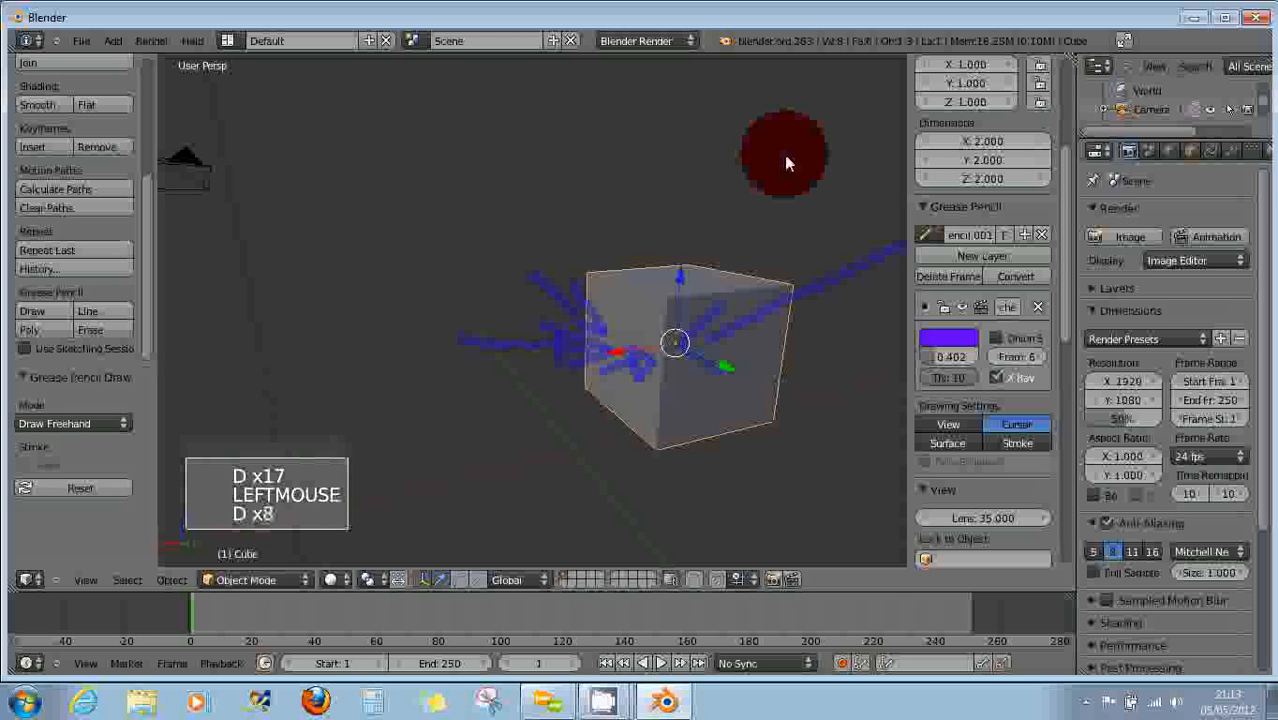
pyautogui.moveTo(784, 154); pyautogui.dragTo(713, 243)
pyautogui.moveTo(760, 180); pyautogui.dragTo(727, 277)
pyautogui.moveTo(720, 215); pyautogui.dragTo(712, 268)
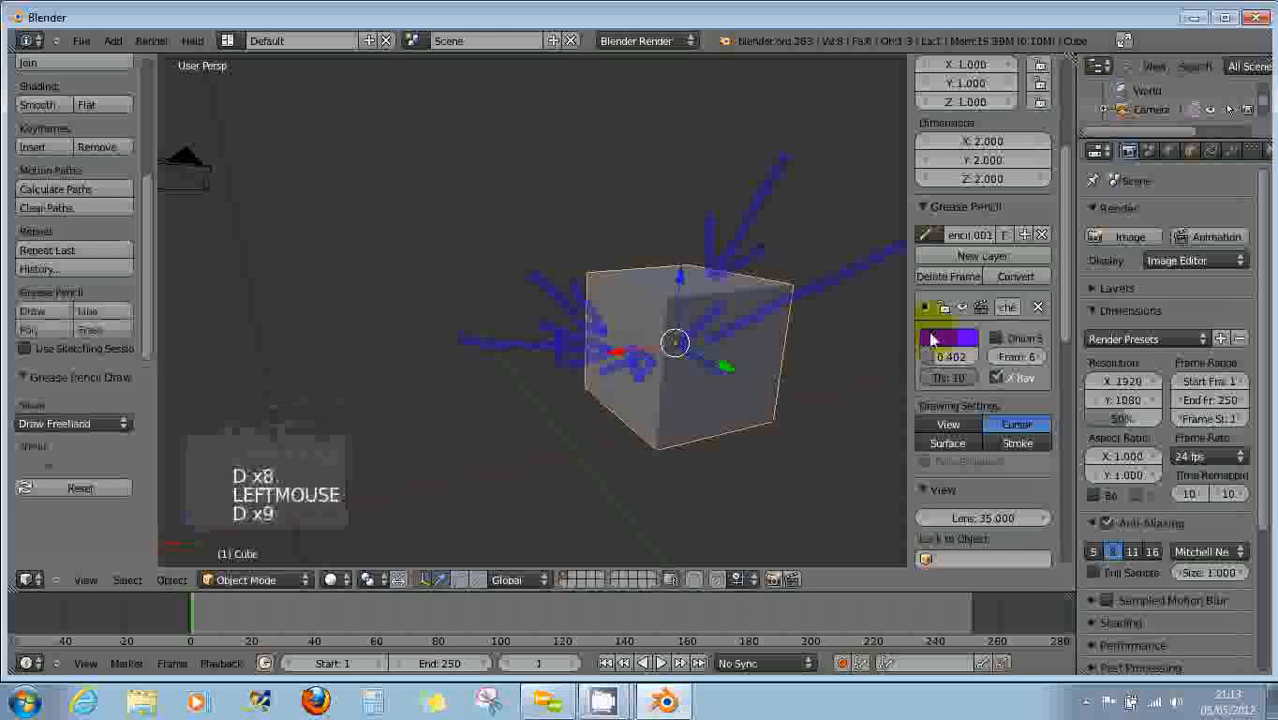
# Change the layer's stroke colour to orange and draw one C-shaped freehand curve to the upper left of the cube.
pyautogui.click(931, 340)
pyautogui.moveTo(990, 195)
pyautogui.mouseDown()
pyautogui.moveTo(984, 228)
pyautogui.moveTo(965, 210)
pyautogui.mouseUp()
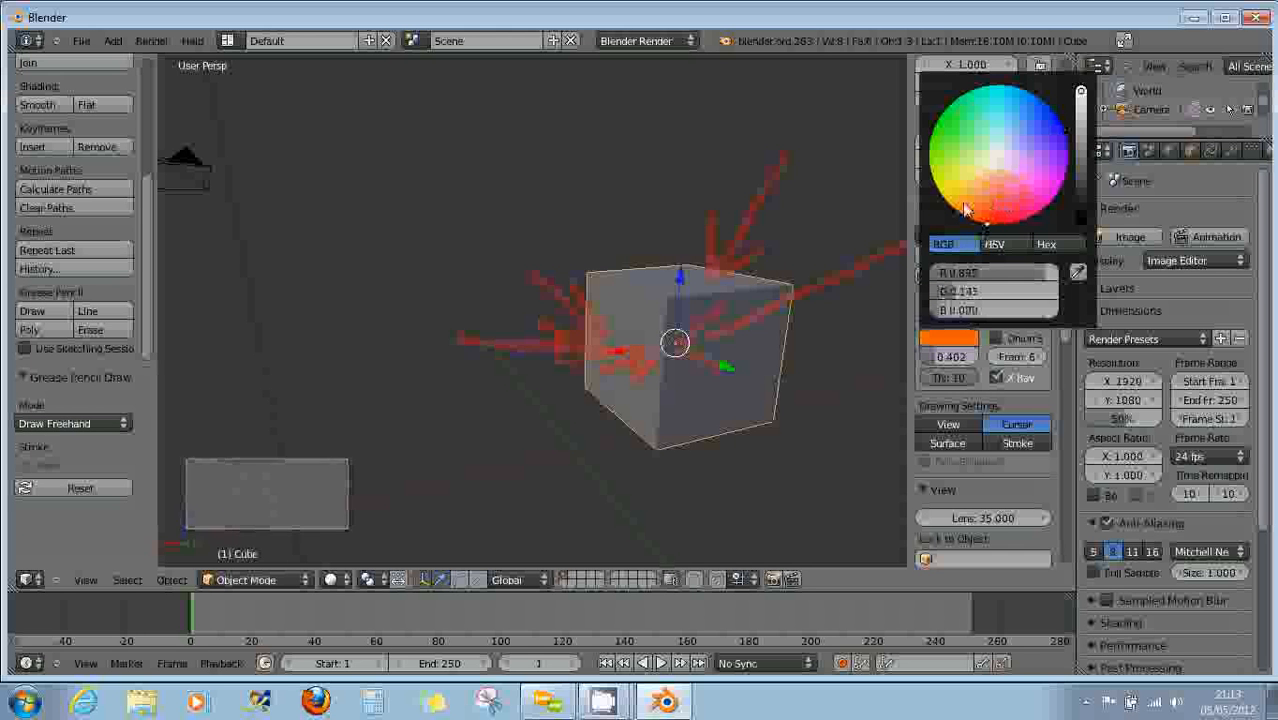
pyautogui.click(48, 317)
pyautogui.click(48, 317)
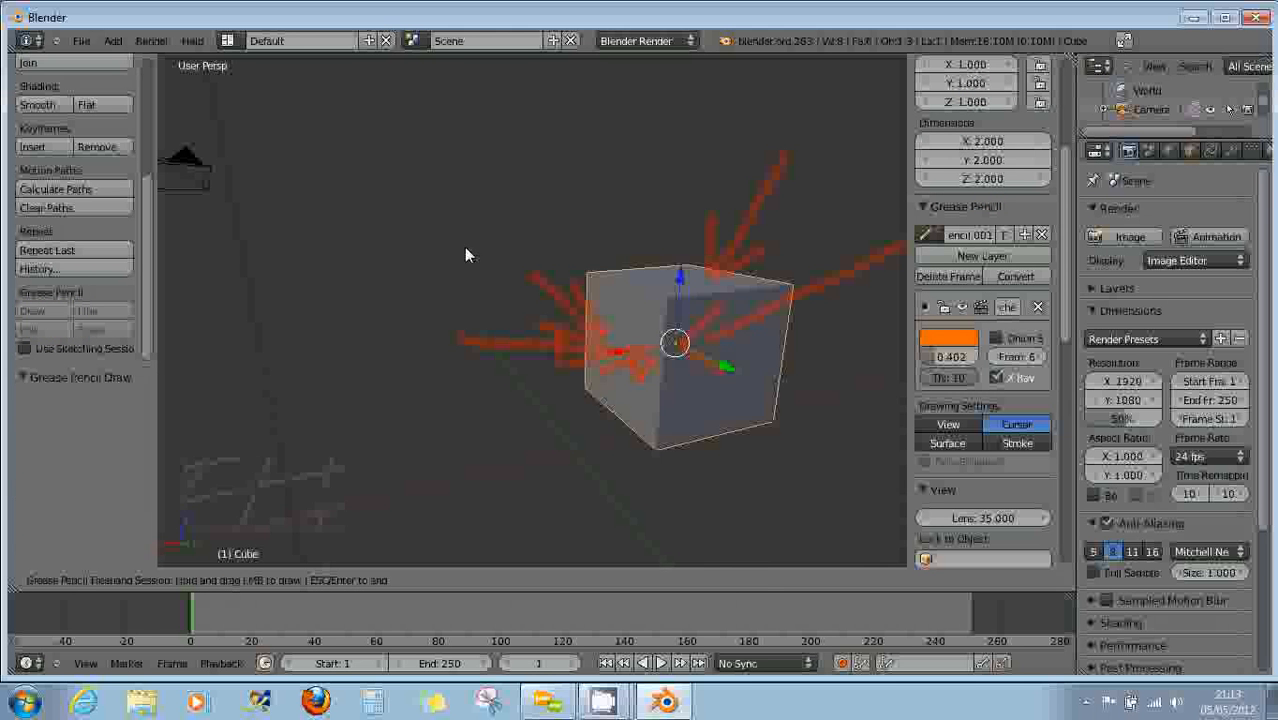
pyautogui.moveTo(482, 200); pyautogui.dragTo(452, 295)
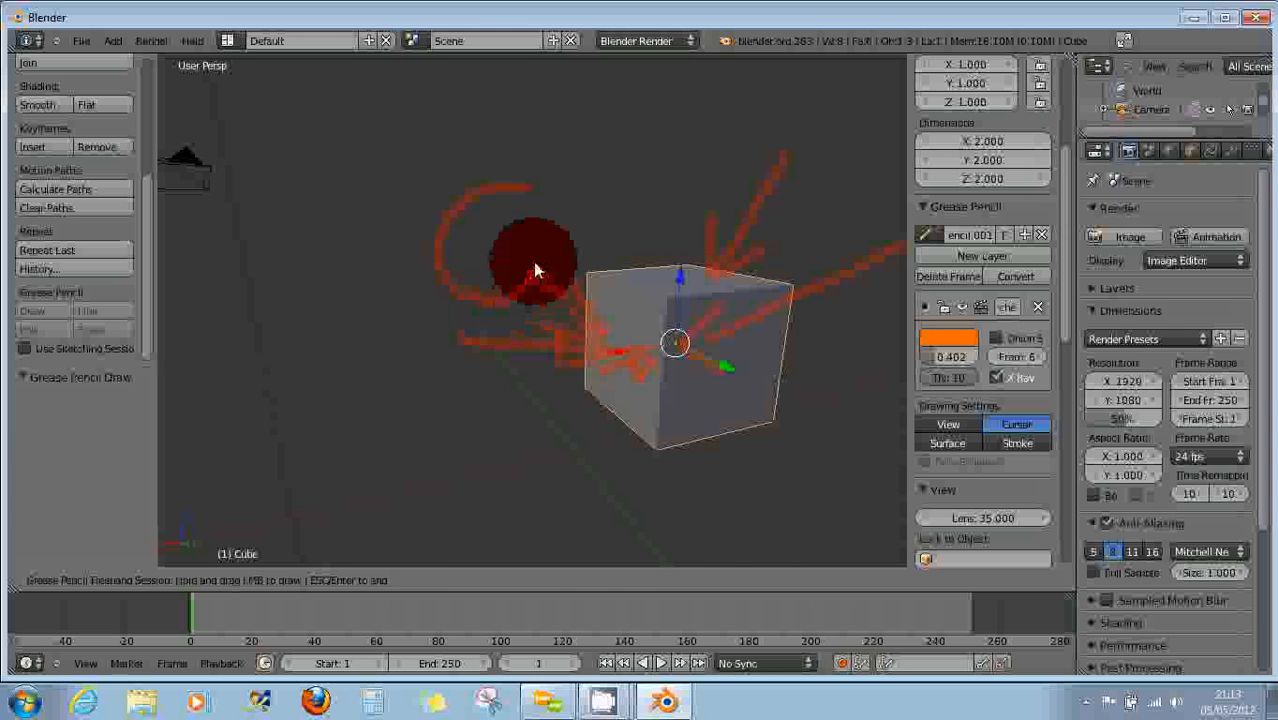
pyautogui.press('Escape')
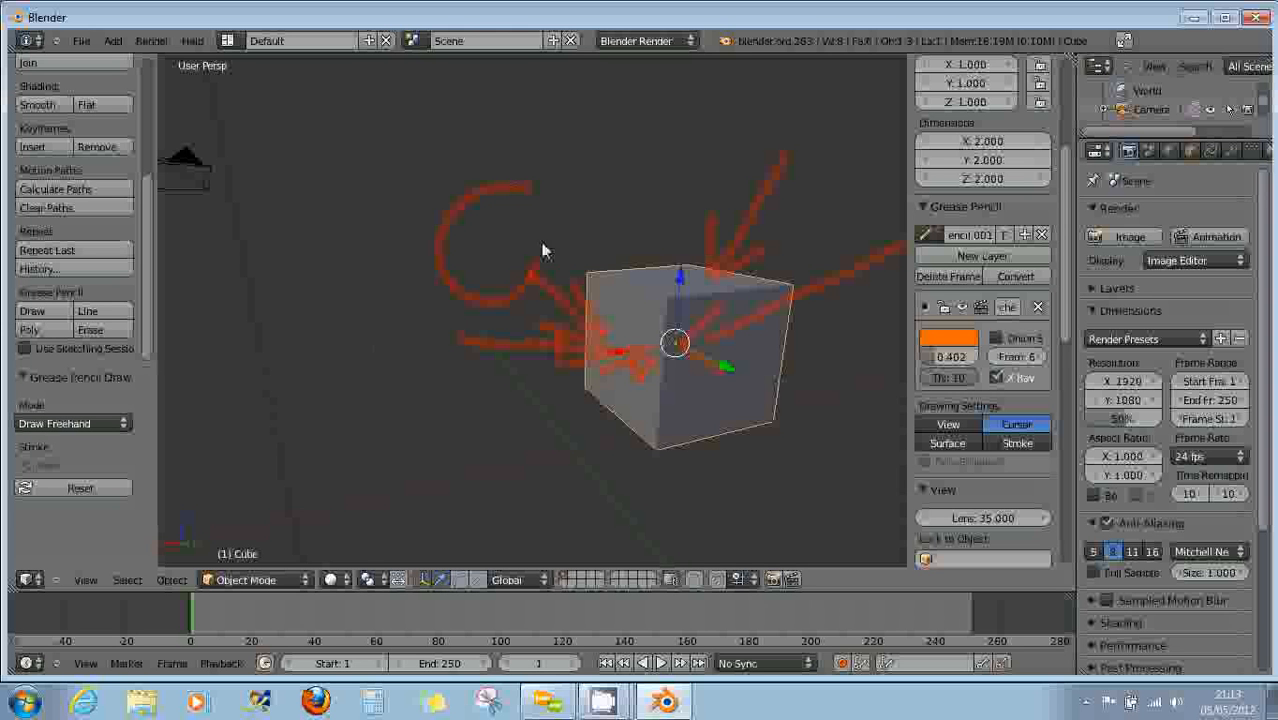
# Enable sketching sessions and draw several curved freehand strokes around the cube's left side in a single session, then end it.
pyautogui.click(33, 313)
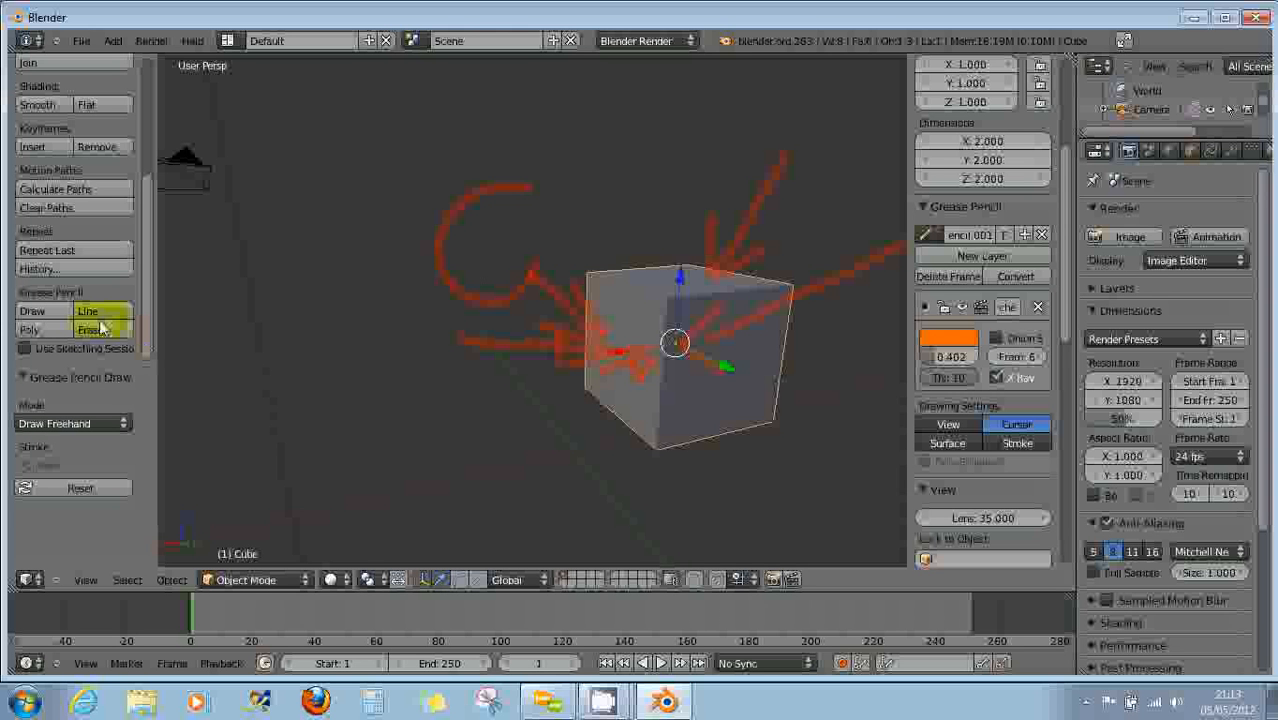
pyautogui.click(24, 349)
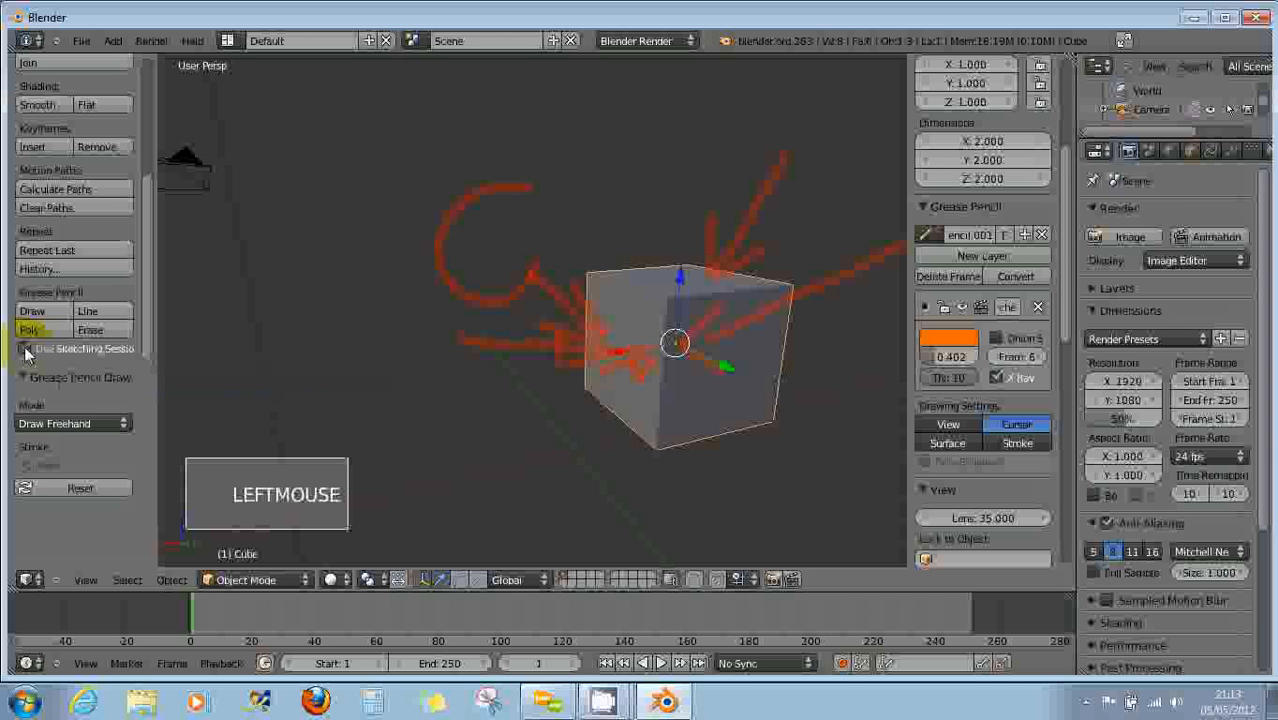
pyautogui.click(48, 311)
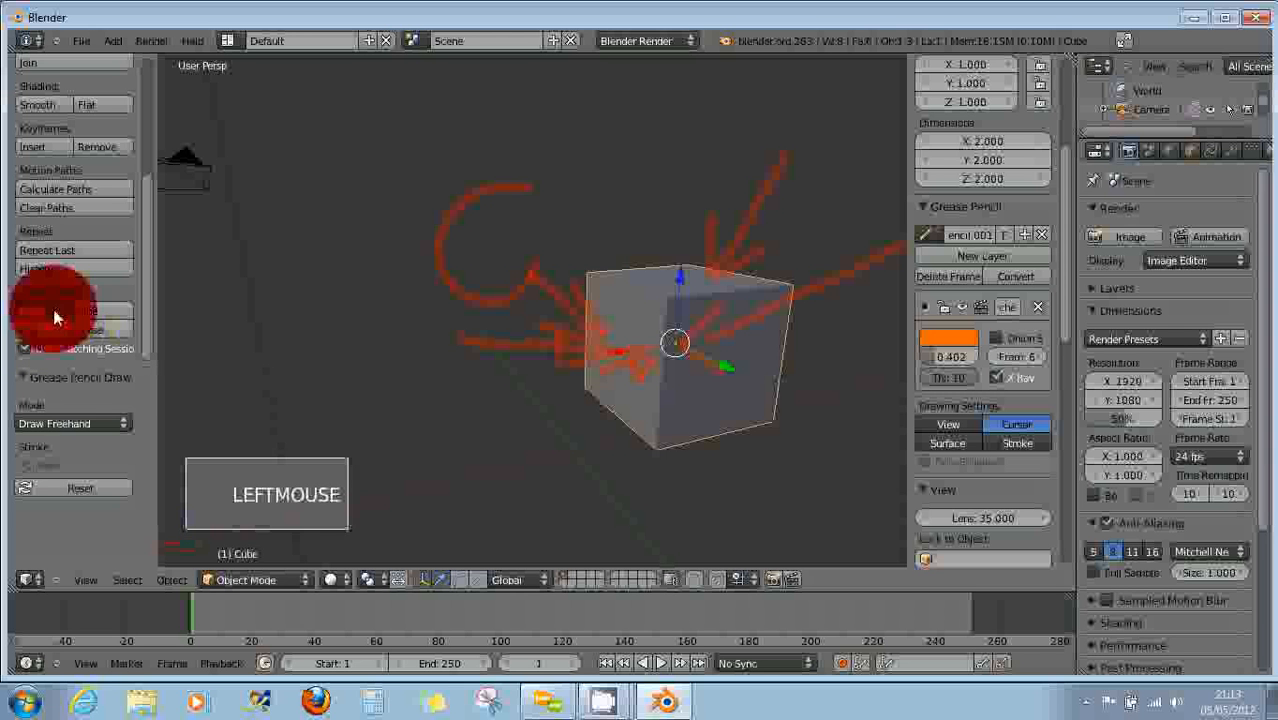
pyautogui.moveTo(544, 172); pyautogui.dragTo(545, 172)
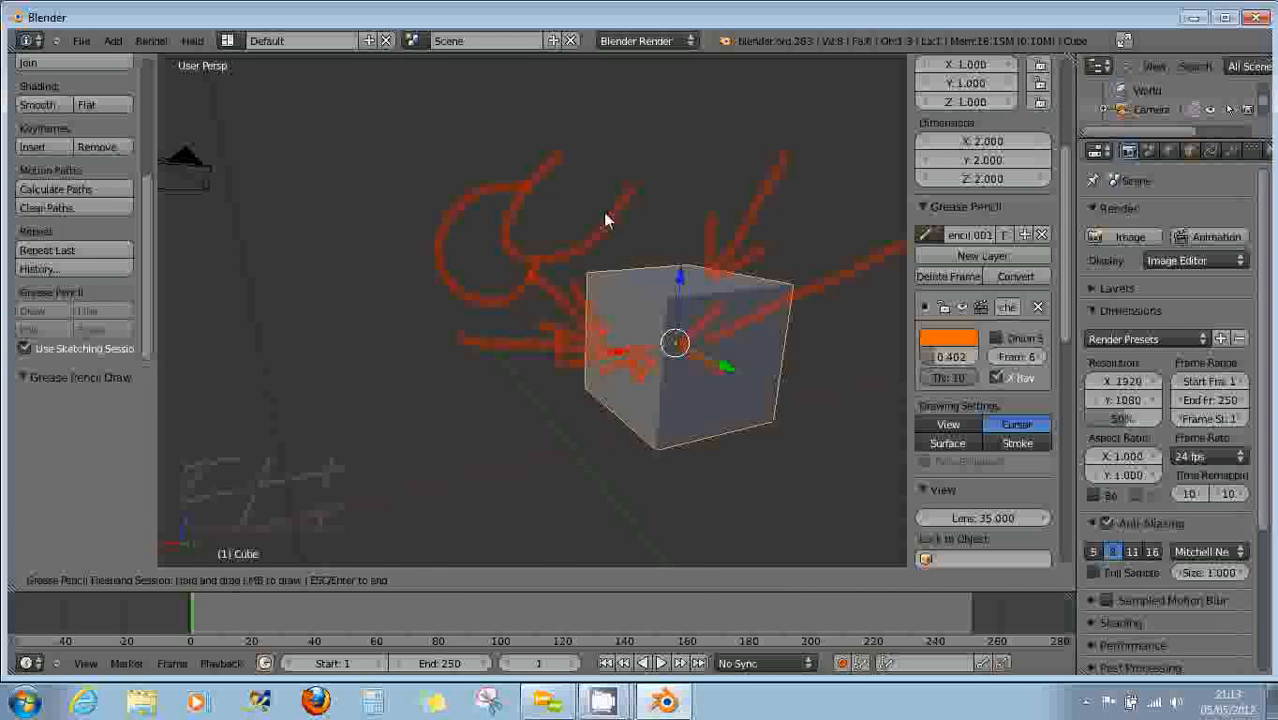
pyautogui.moveTo(625, 131)
pyautogui.mouseDown()
pyautogui.moveTo(588, 148)
pyautogui.moveTo(666, 190)
pyautogui.mouseUp()
pyautogui.moveTo(377, 259)
pyautogui.mouseDown()
pyautogui.moveTo(371, 296)
pyautogui.moveTo(455, 370)
pyautogui.mouseUp()
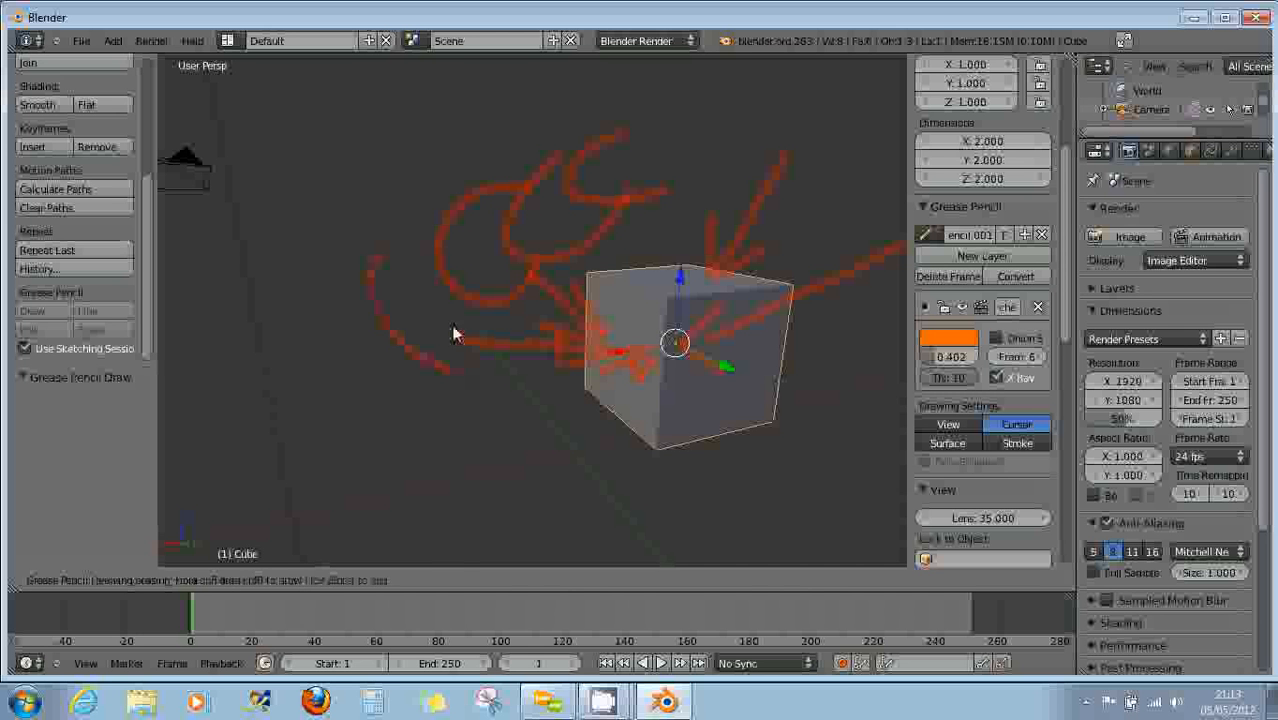
pyautogui.moveTo(458, 420); pyautogui.dragTo(570, 447)
pyautogui.moveTo(537, 403); pyautogui.dragTo(606, 410)
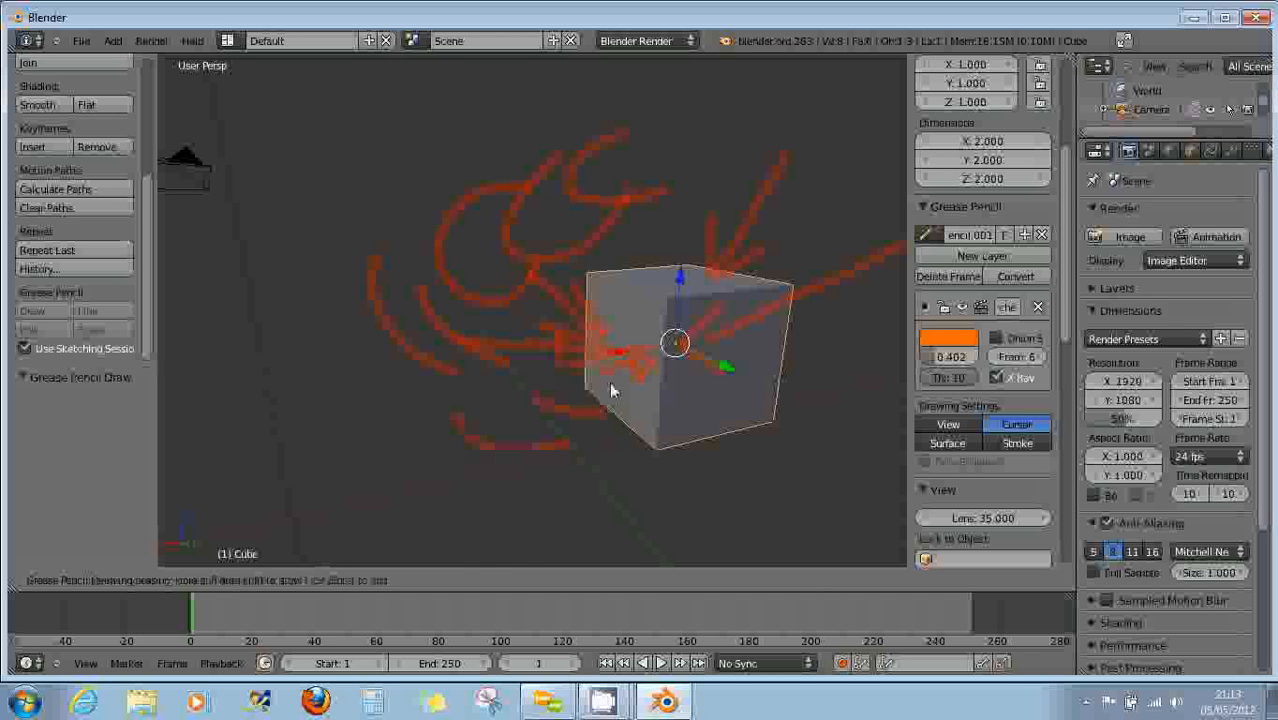
pyautogui.moveTo(533, 390)
pyautogui.mouseDown(button='middle')
pyautogui.moveTo(590, 345)
pyautogui.moveTo(608, 362)
pyautogui.mouseUp(button='middle')
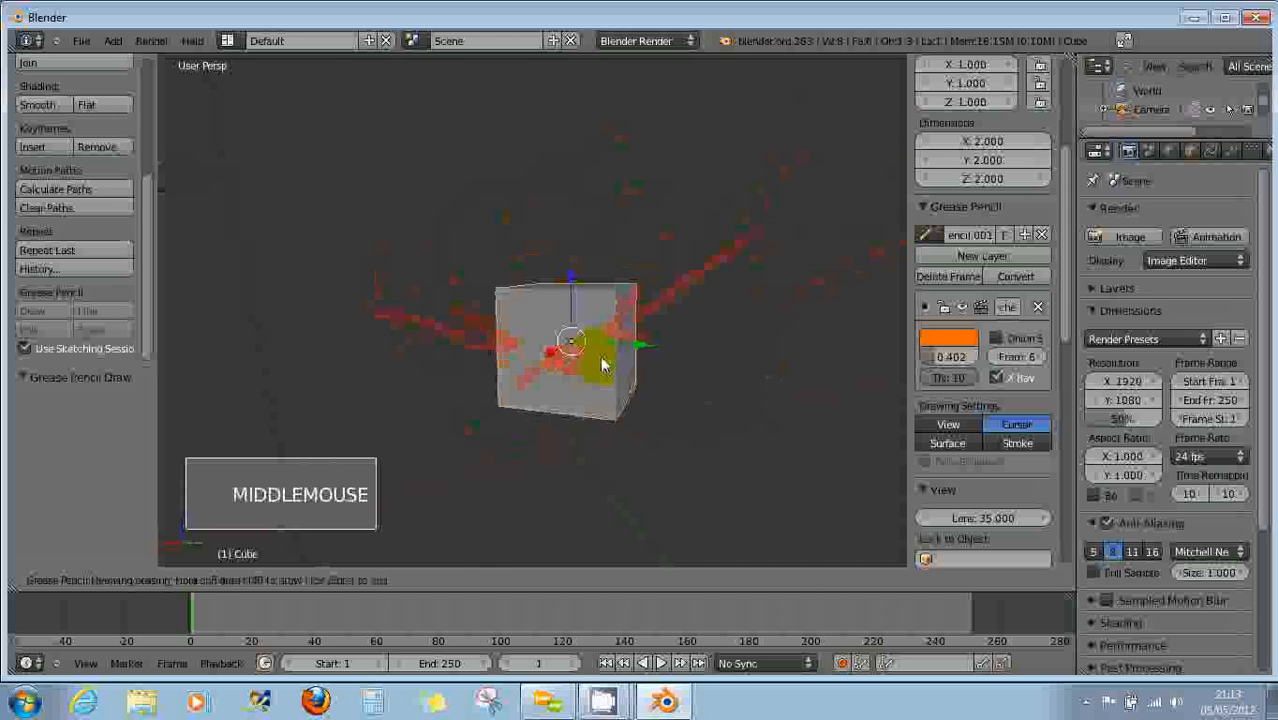
pyautogui.scroll(-3, 608, 362)
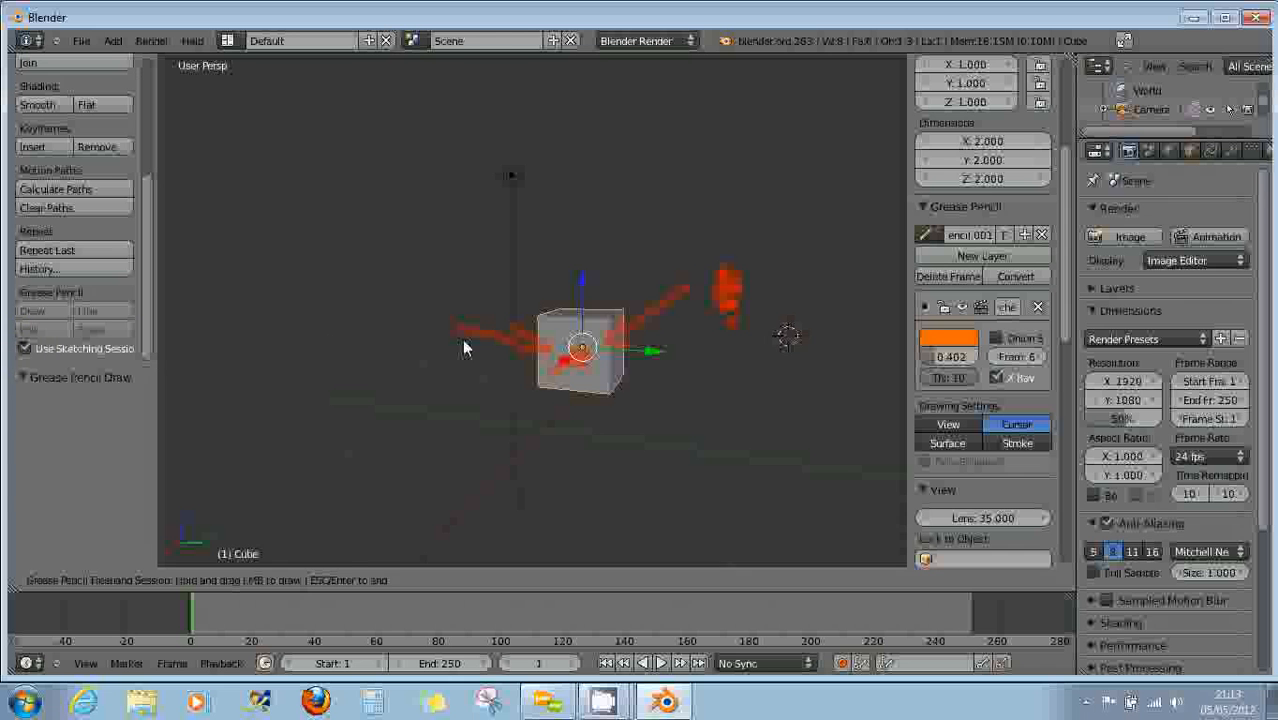
pyautogui.press('Escape')
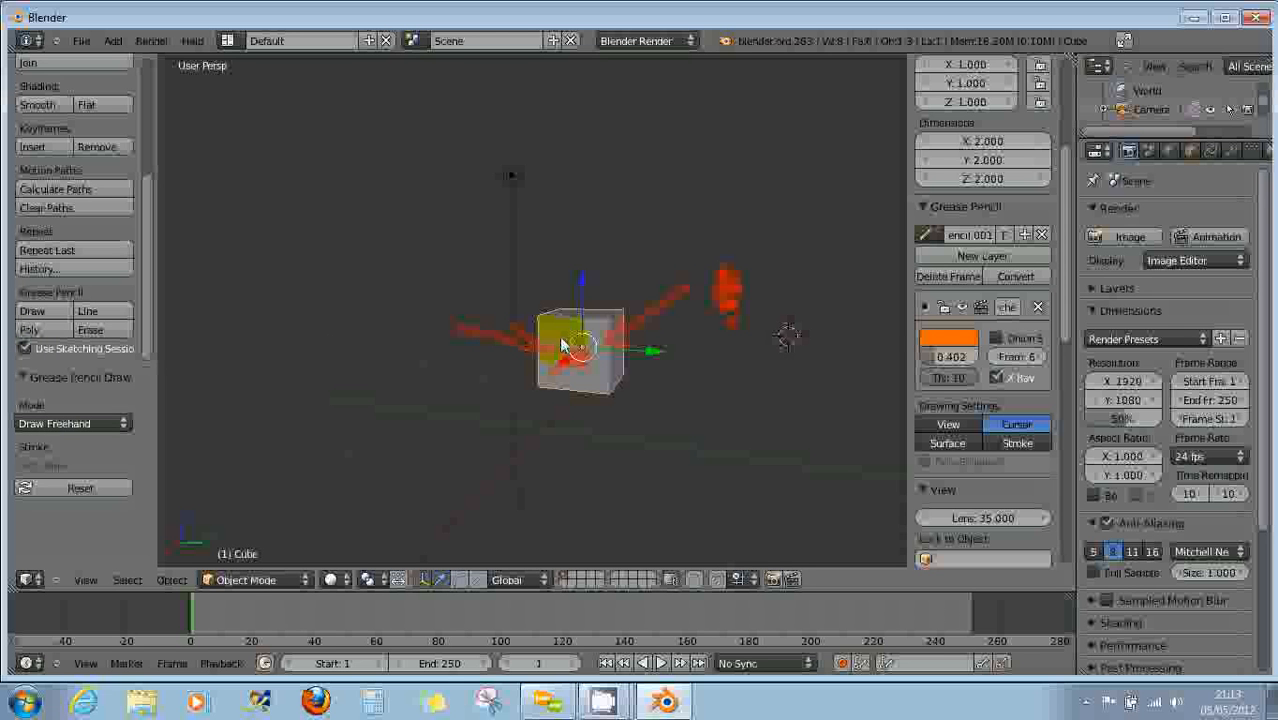
# Place the 3D cursor just above the cube's upper left corner.
pyautogui.scroll(2, 550, 340)
pyautogui.scroll(1, 550, 337)
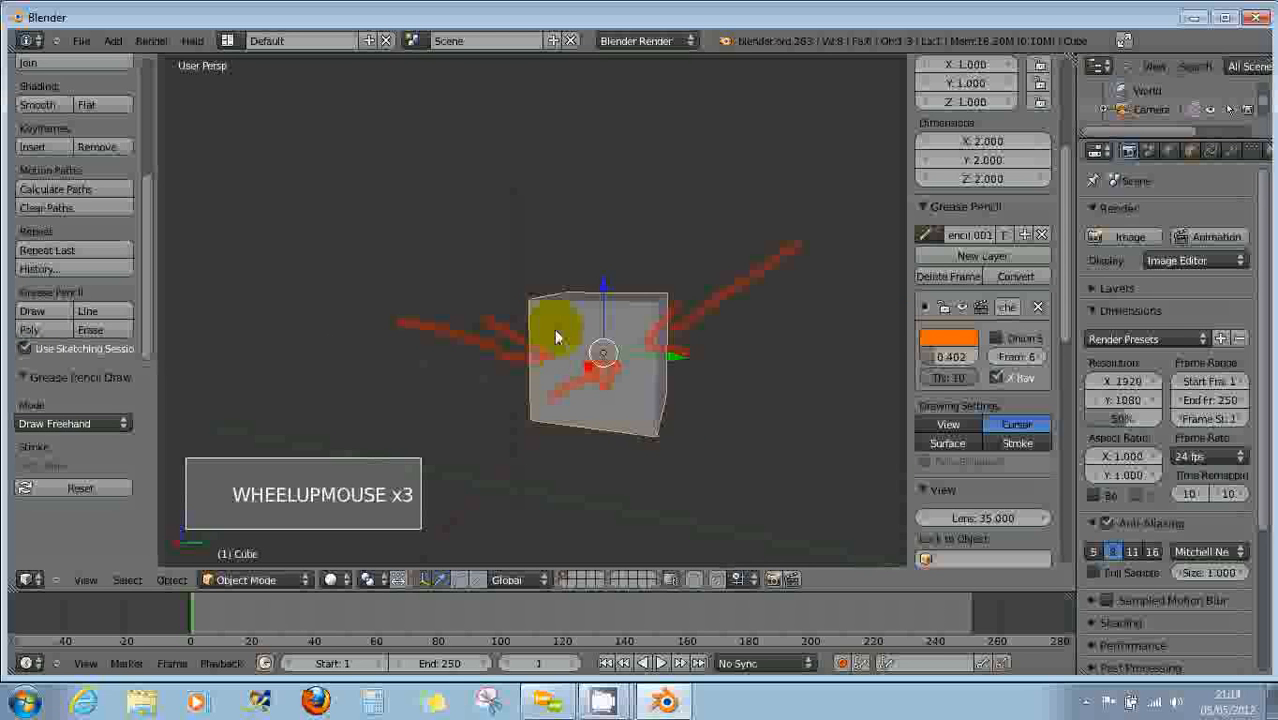
pyautogui.click(555, 330)
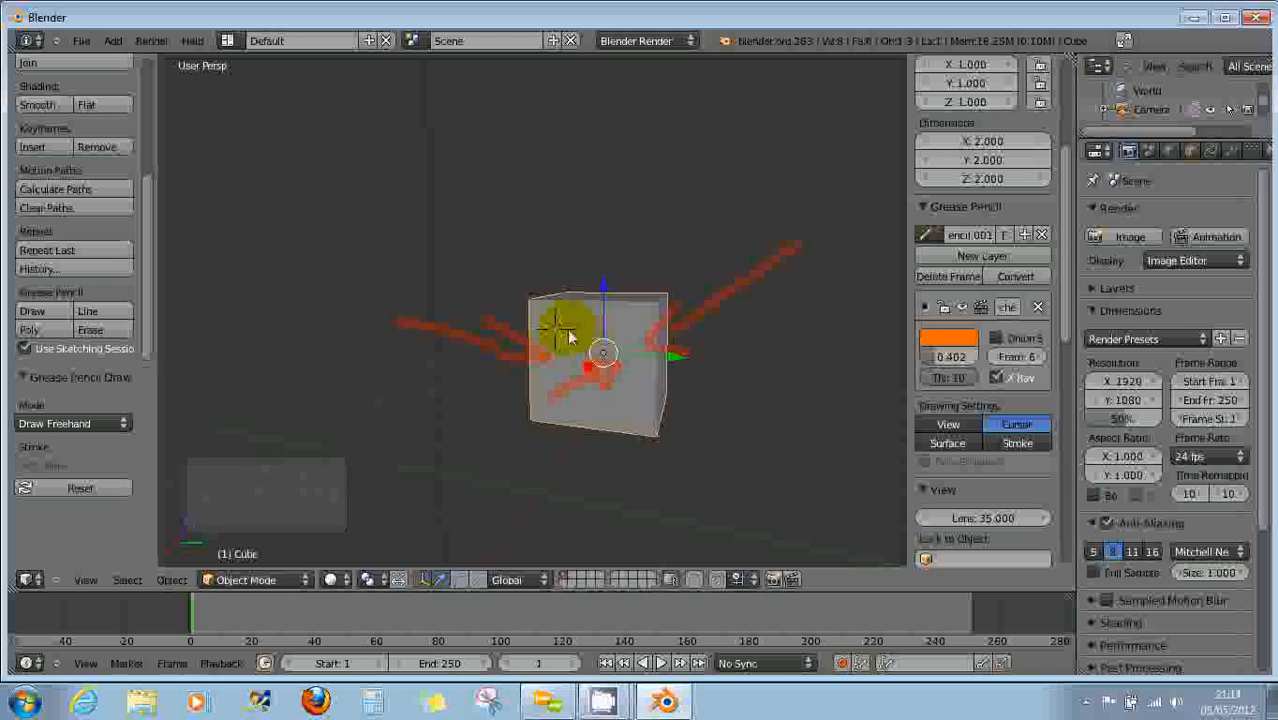
pyautogui.click(543, 264)
pyautogui.click(45, 330)
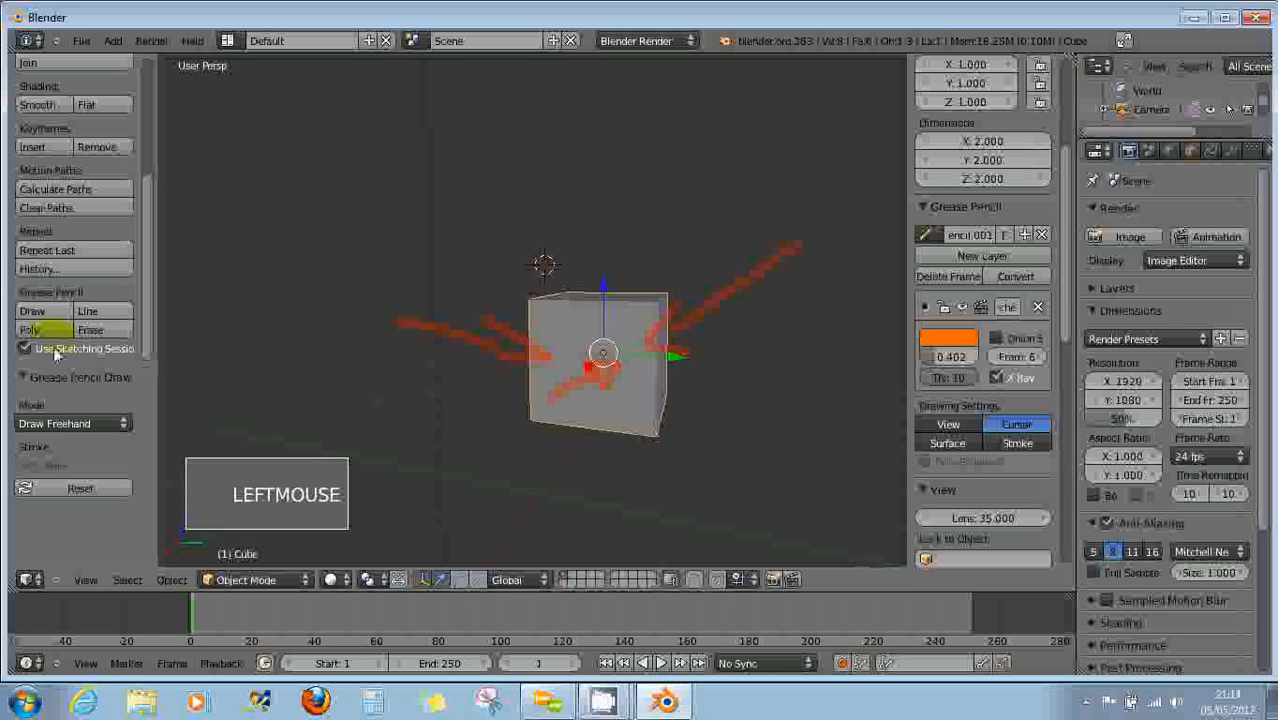
# Draw a freehand smiley face around the 3D cursor in one sketching session and inspect it from another angle.
pyautogui.click(33, 311)
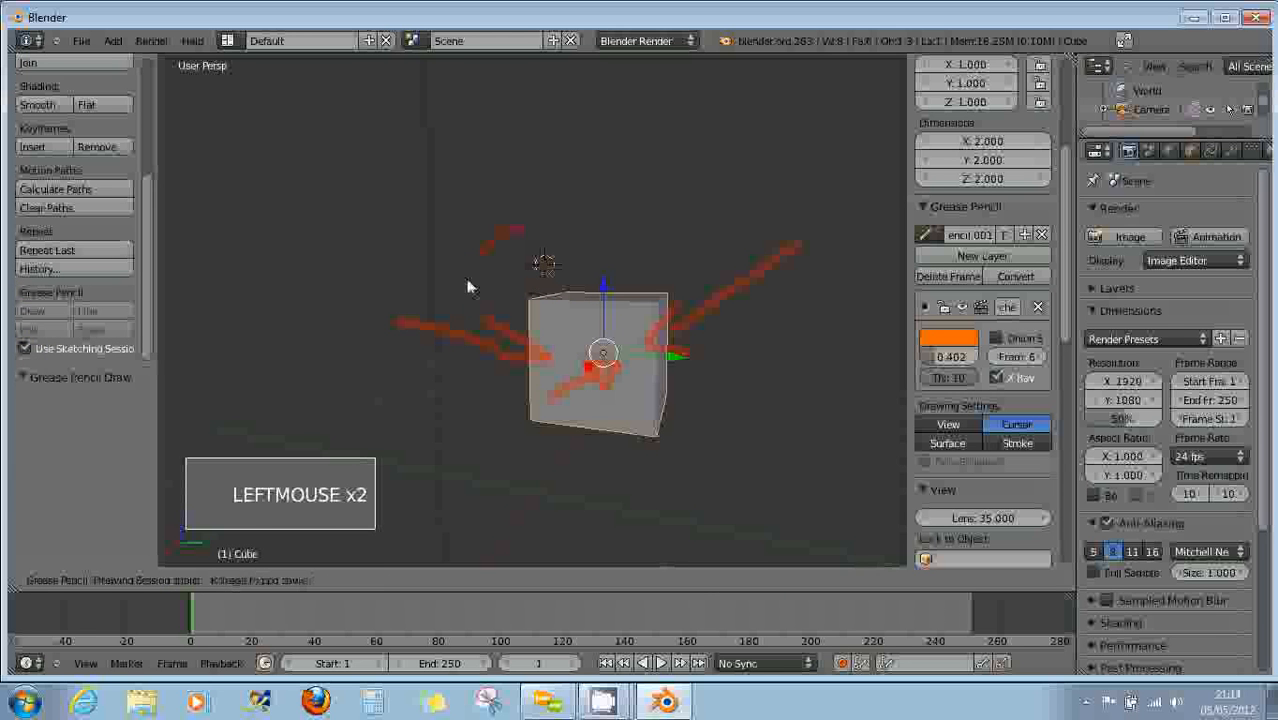
pyautogui.moveTo(465, 312)
pyautogui.mouseDown()
pyautogui.moveTo(520, 232)
pyautogui.moveTo(602, 292)
pyautogui.mouseUp()
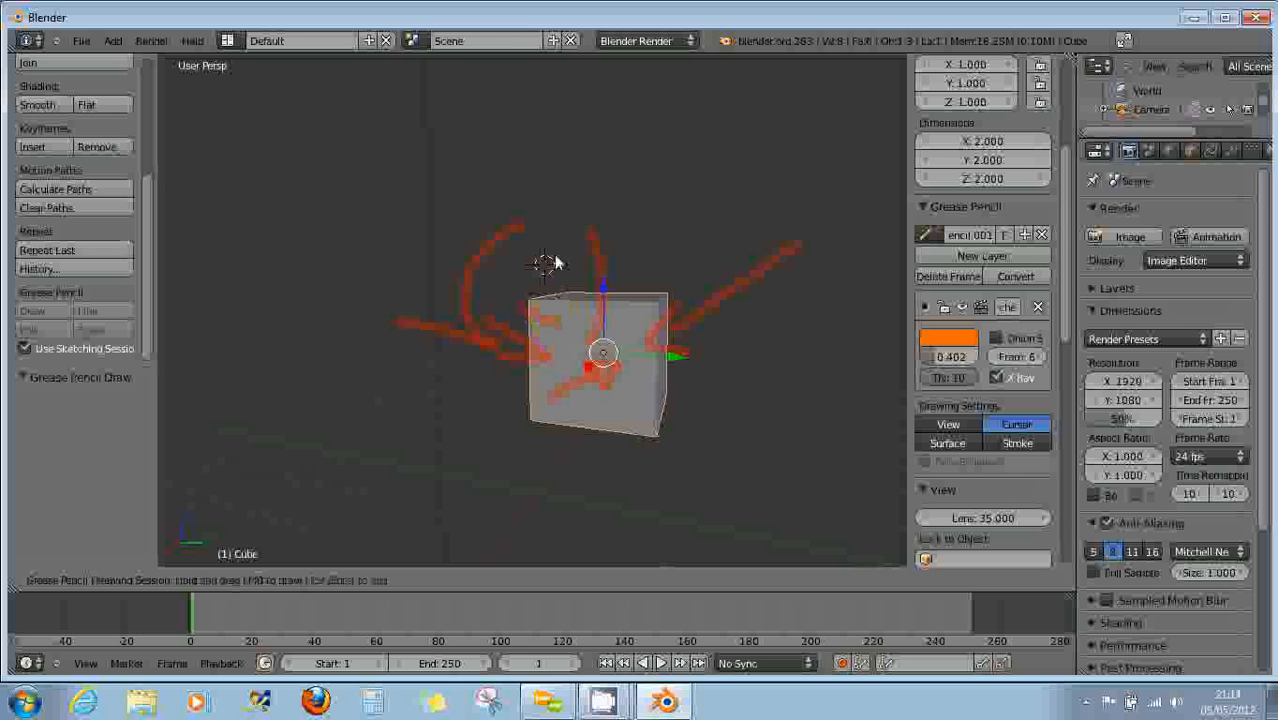
pyautogui.moveTo(509, 262); pyautogui.dragTo(571, 281)
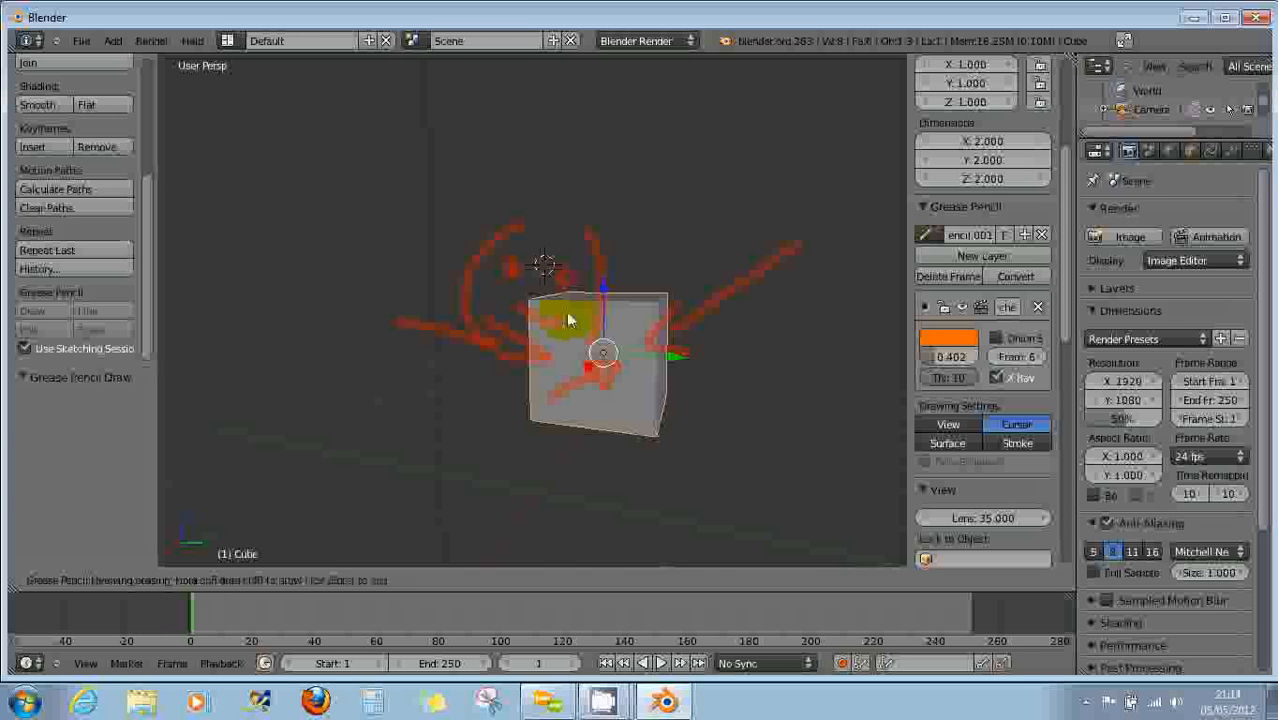
pyautogui.press('Escape')
pyautogui.moveTo(562, 338)
pyautogui.mouseDown(button='middle')
pyautogui.moveTo(437, 351)
pyautogui.moveTo(603, 410)
pyautogui.moveTo(617, 376)
pyautogui.mouseUp(button='middle')
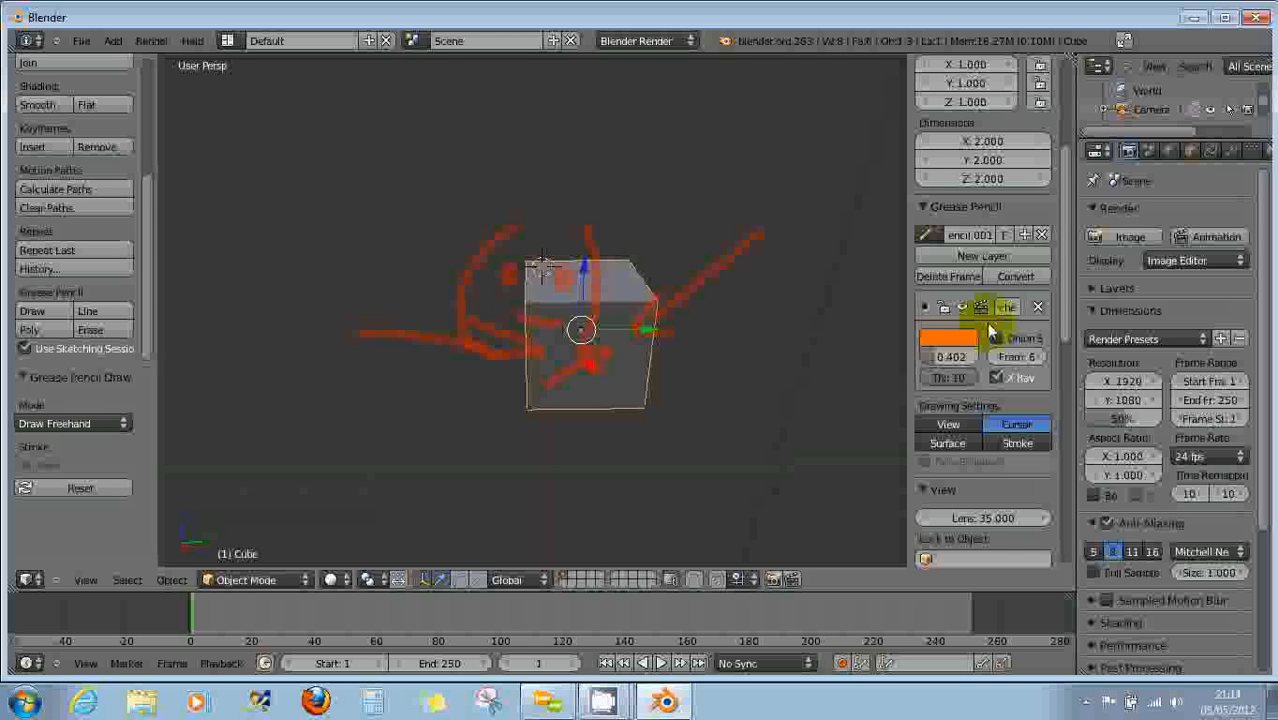
# Delete the Grease Pencil layer holding the arrows and face, and disable sketching sessions.
pyautogui.click(1040, 307)
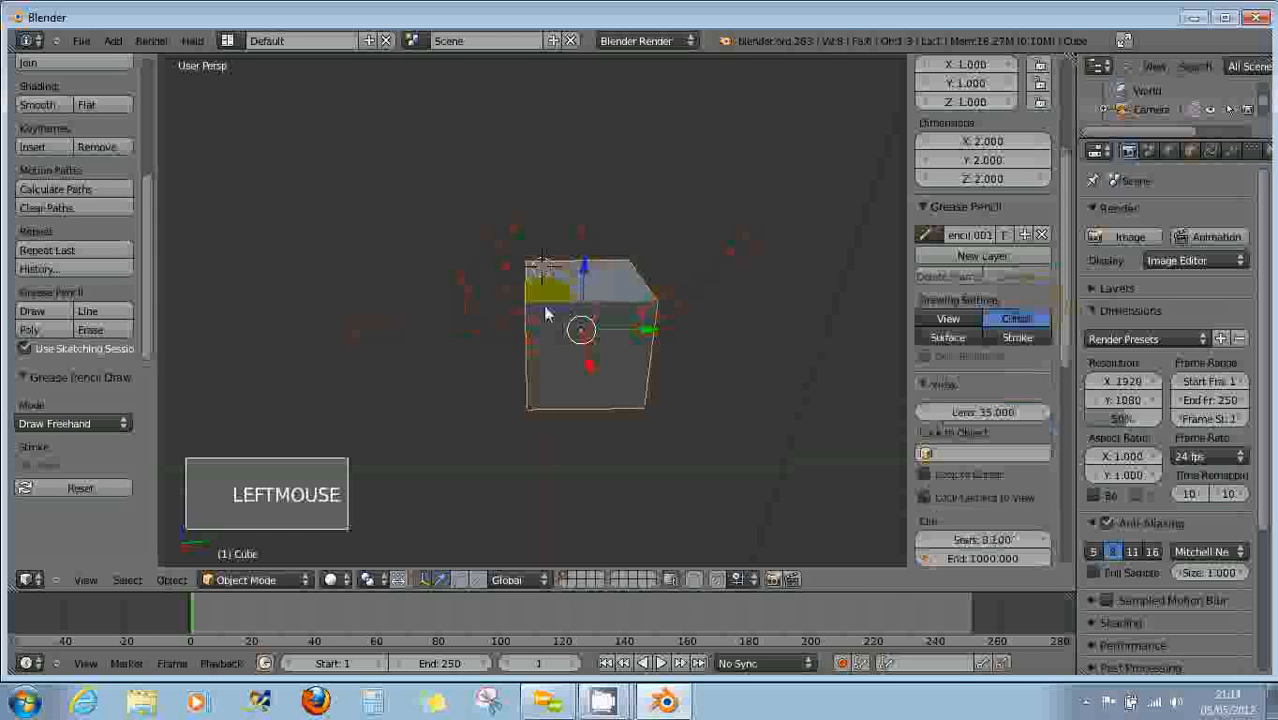
pyautogui.click(24, 348)
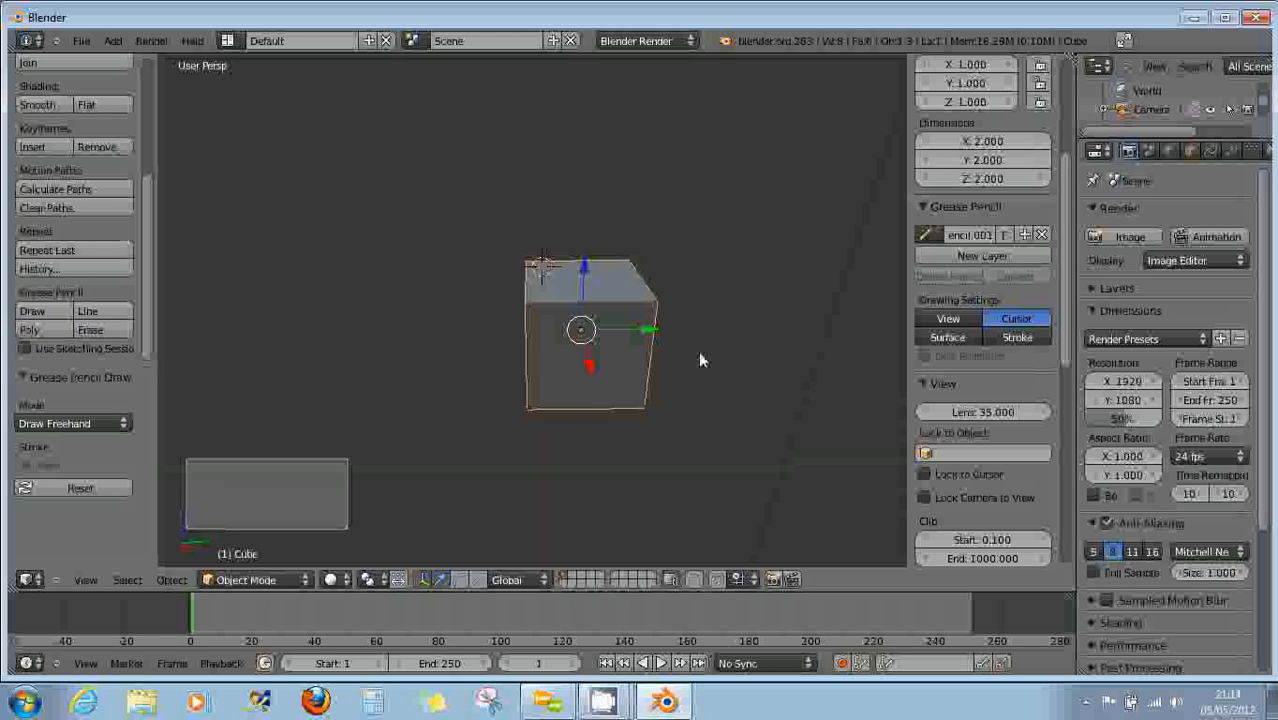
# Place the 3D cursor near the cube's lower right corner and draw a wavy freehand stroke through that area.
pyautogui.moveTo(698, 351); pyautogui.dragTo(662, 337, button='middle')
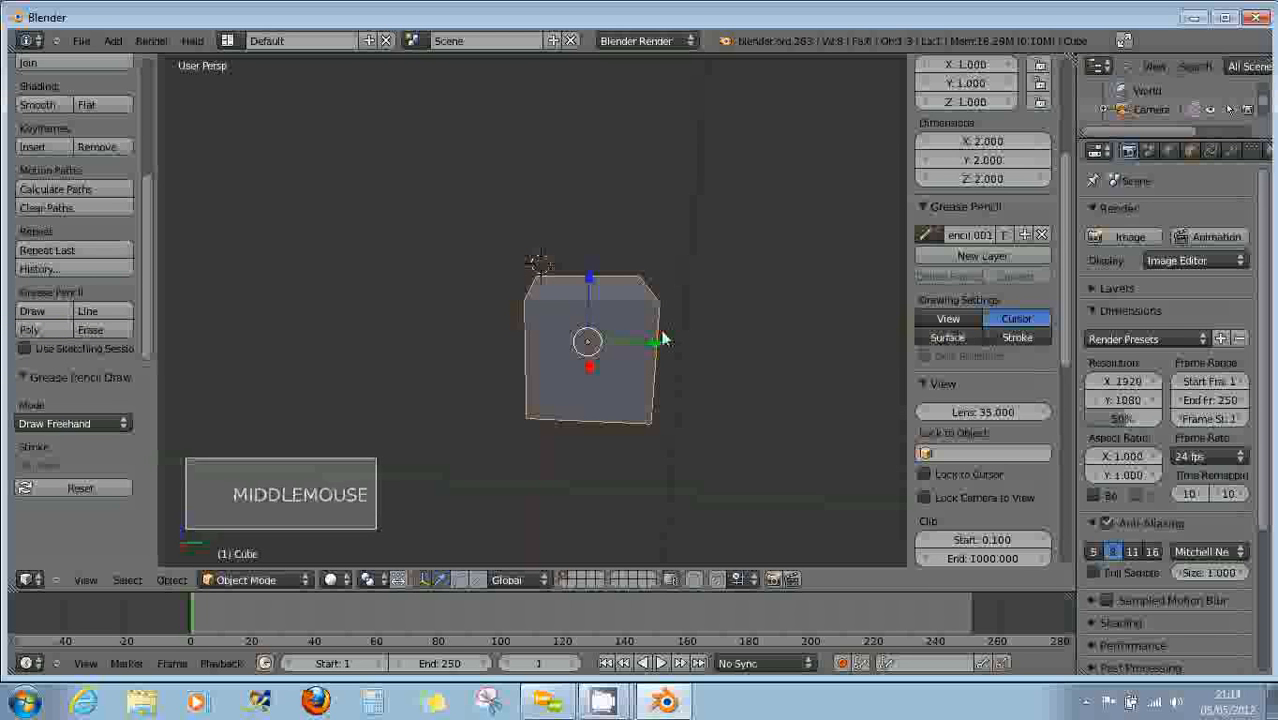
pyautogui.click(606, 364)
pyautogui.click(635, 398)
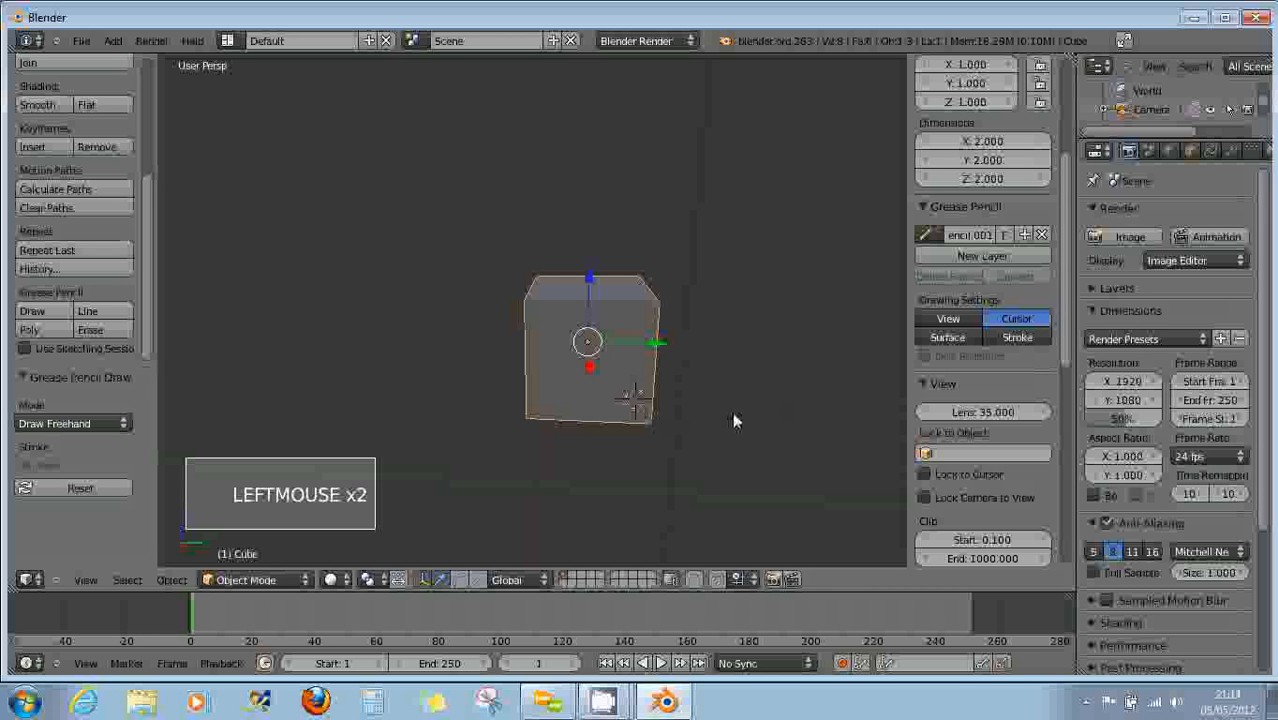
pyautogui.moveTo(570, 412)
pyautogui.mouseDown()
pyautogui.moveTo(645, 443)
pyautogui.moveTo(705, 367)
pyautogui.mouseUp()
pyautogui.moveTo(799, 416)
pyautogui.mouseDown(button='middle')
pyautogui.moveTo(591, 357)
pyautogui.moveTo(570, 520)
pyautogui.moveTo(671, 512)
pyautogui.moveTo(773, 446)
pyautogui.moveTo(775, 423)
pyautogui.mouseUp(button='middle')
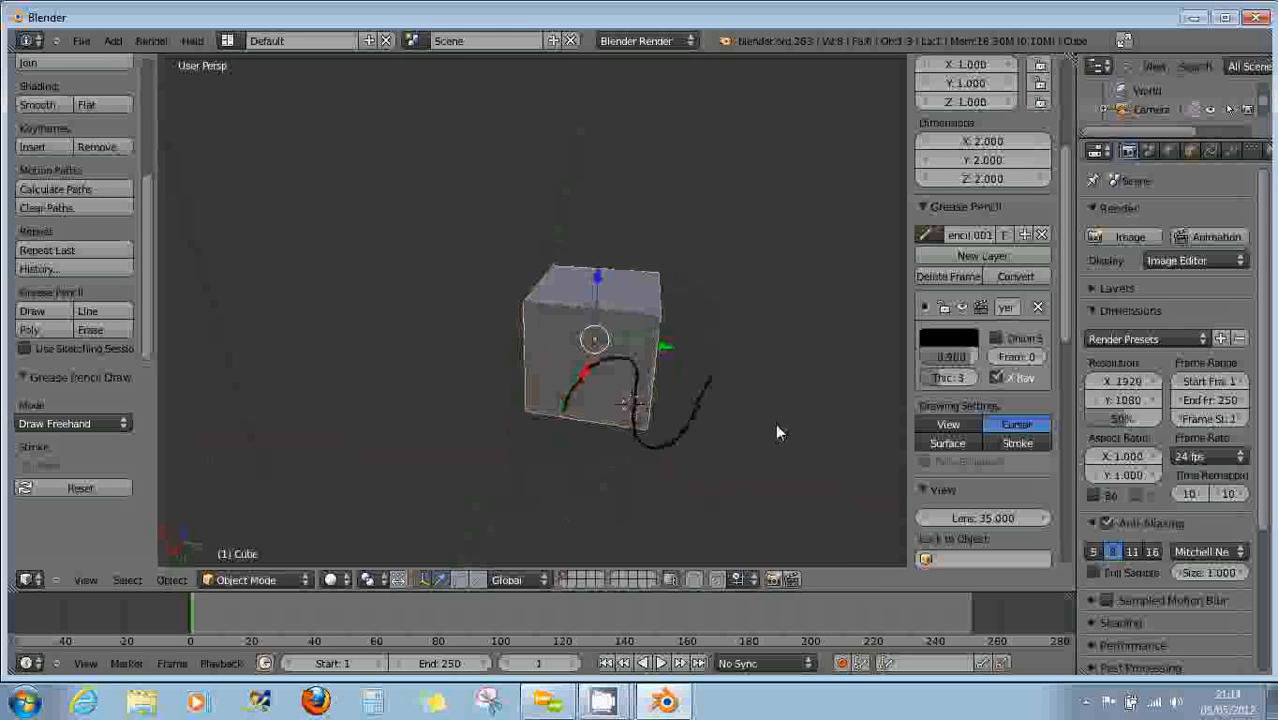
# Erase the wavy black stroke and set the Grease Pencil drawing placement to View.
pyautogui.click(127, 333)
pyautogui.moveTo(613, 442)
pyautogui.mouseDown()
pyautogui.moveTo(565, 400)
pyautogui.moveTo(617, 370)
pyautogui.moveTo(693, 433)
pyautogui.moveTo(675, 434)
pyautogui.mouseUp()
pyautogui.press('Escape')
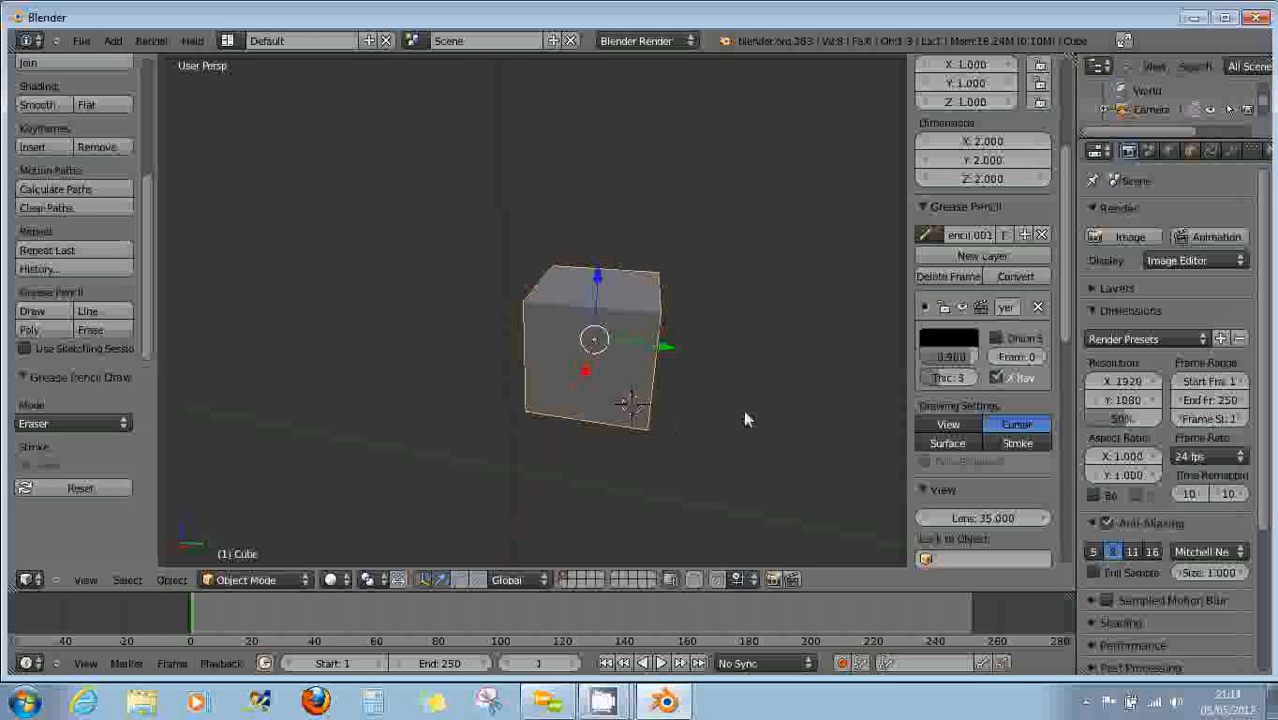
pyautogui.click(957, 424)
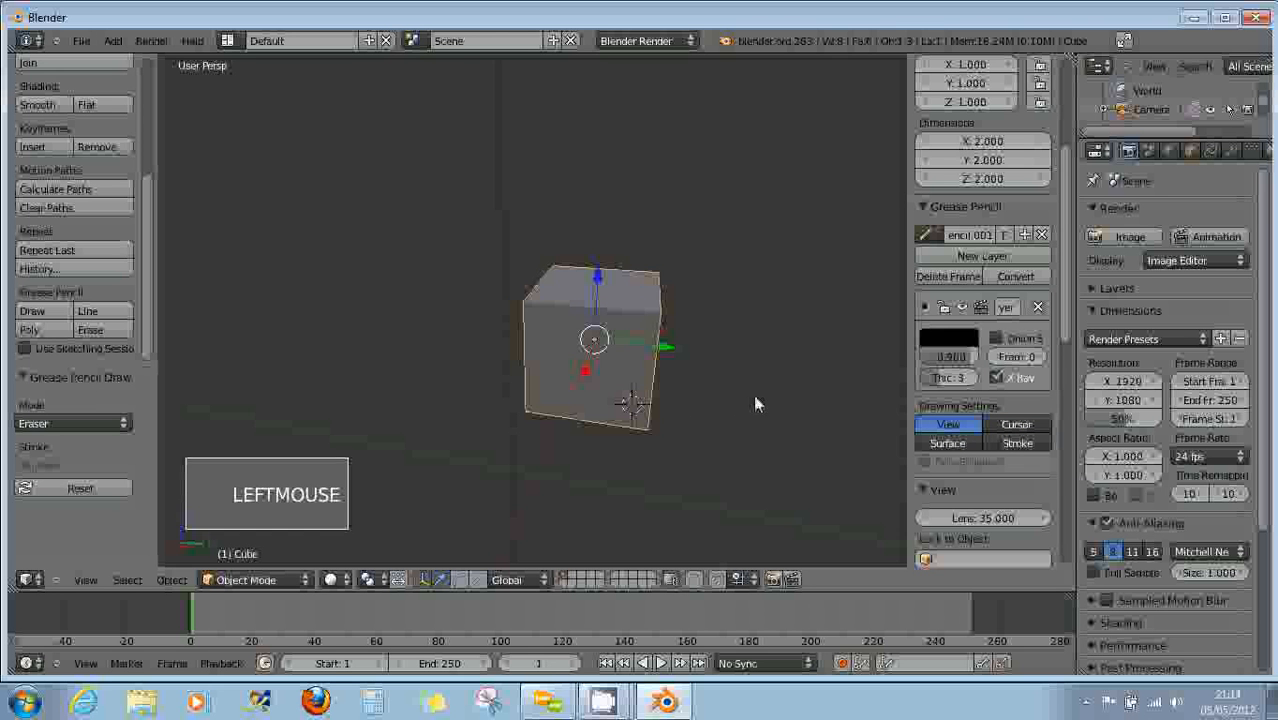
# Place the 3D cursor at the cube's upper corner, draw a wavy freehand stroke across the cube, and inspect it from other angles.
pyautogui.moveTo(753, 396); pyautogui.dragTo(537, 288, button='middle')
pyautogui.click(536, 287)
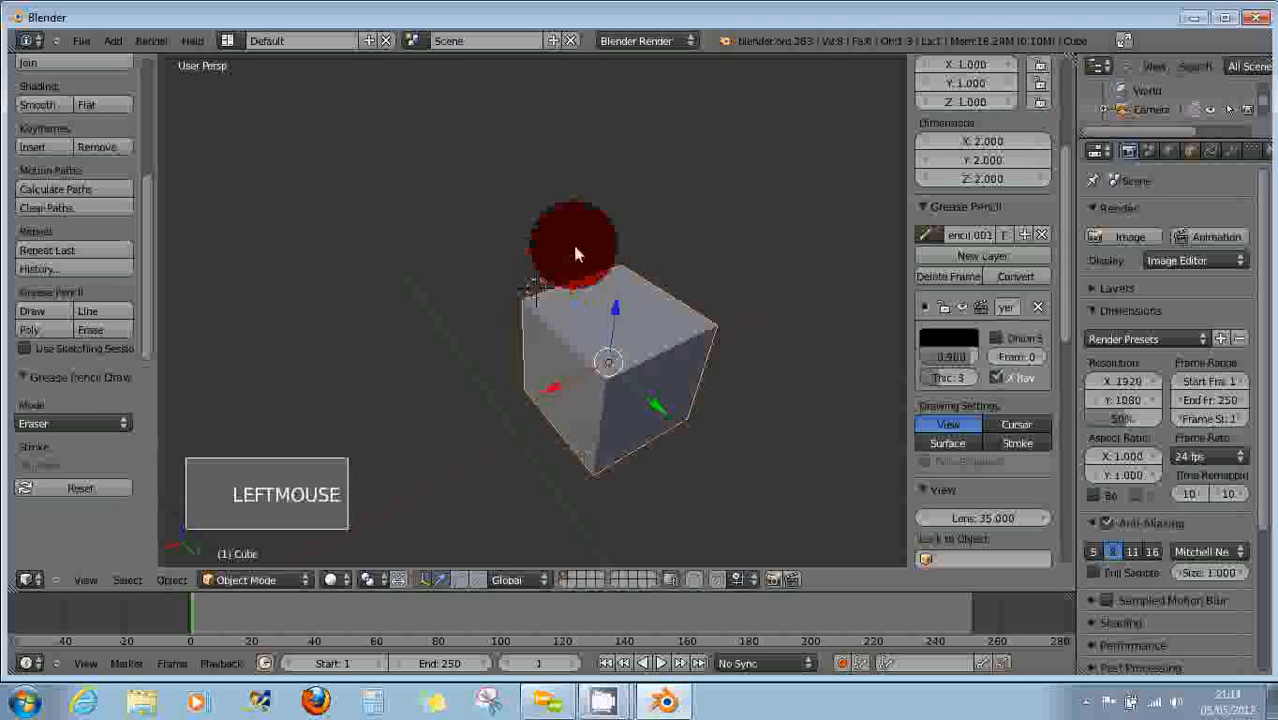
pyautogui.click(35, 313)
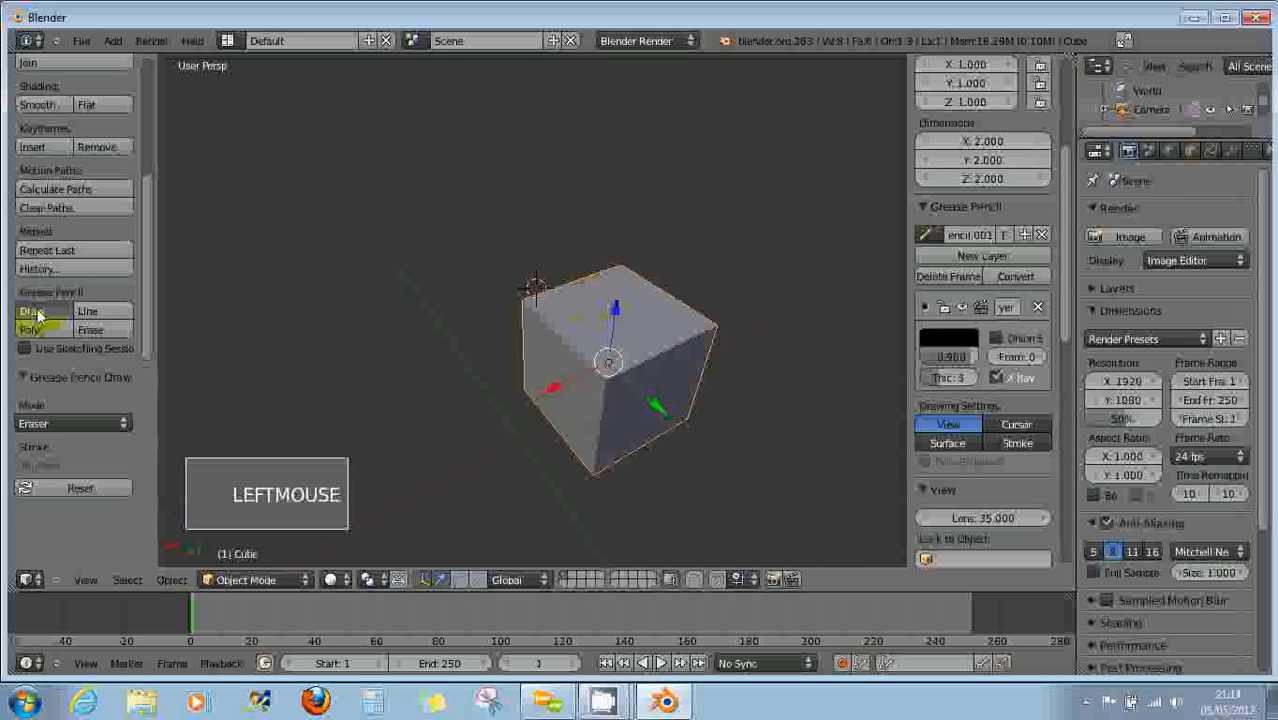
pyautogui.moveTo(575, 308); pyautogui.dragTo(655, 287)
pyautogui.moveTo(528, 366)
pyautogui.mouseDown()
pyautogui.moveTo(562, 343)
pyautogui.moveTo(673, 320)
pyautogui.mouseUp()
pyautogui.moveTo(707, 380)
pyautogui.mouseDown(button='middle')
pyautogui.moveTo(556, 378)
pyautogui.moveTo(541, 358)
pyautogui.moveTo(703, 384)
pyautogui.mouseUp(button='middle')
pyautogui.moveTo(474, 405)
pyautogui.mouseDown(button='middle')
pyautogui.moveTo(733, 385)
pyautogui.moveTo(455, 412)
pyautogui.moveTo(660, 405)
pyautogui.moveTo(702, 371)
pyautogui.moveTo(695, 303)
pyautogui.moveTo(468, 434)
pyautogui.moveTo(304, 408)
pyautogui.mouseUp(button='middle')
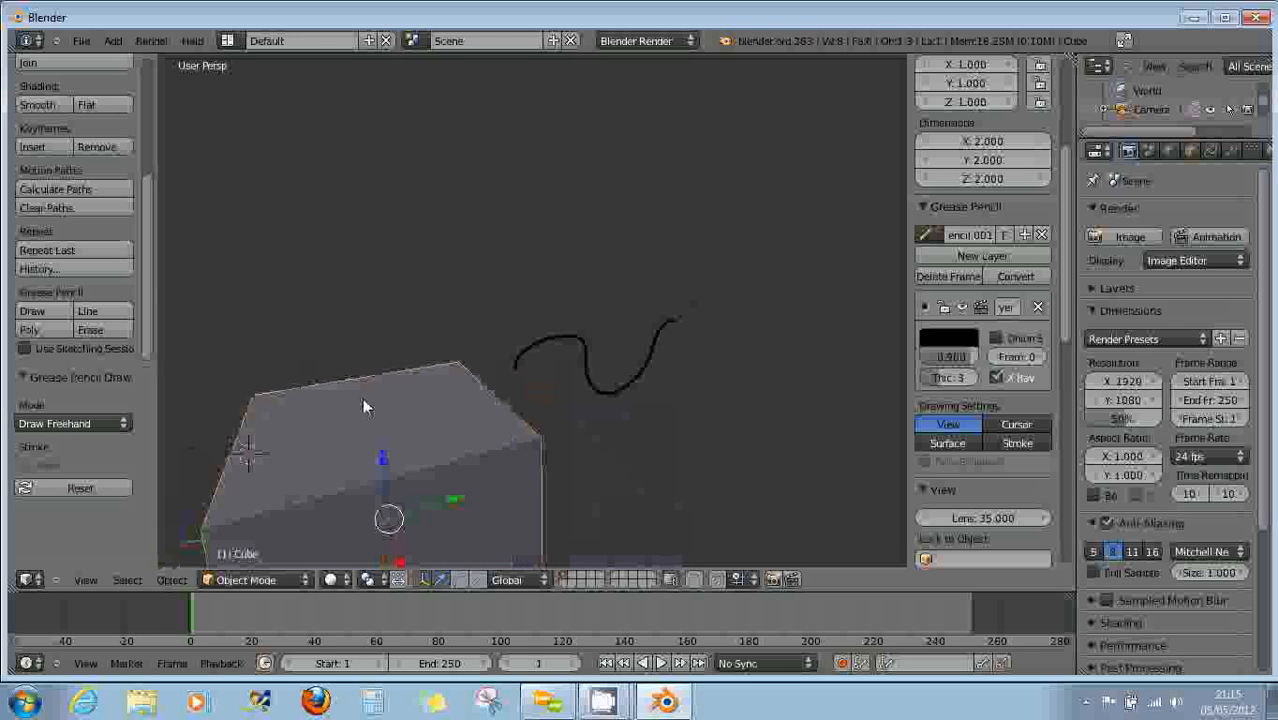
pyautogui.scroll(-3, 430, 410)
pyautogui.moveTo(419, 416); pyautogui.dragTo(460, 465, button='middle')
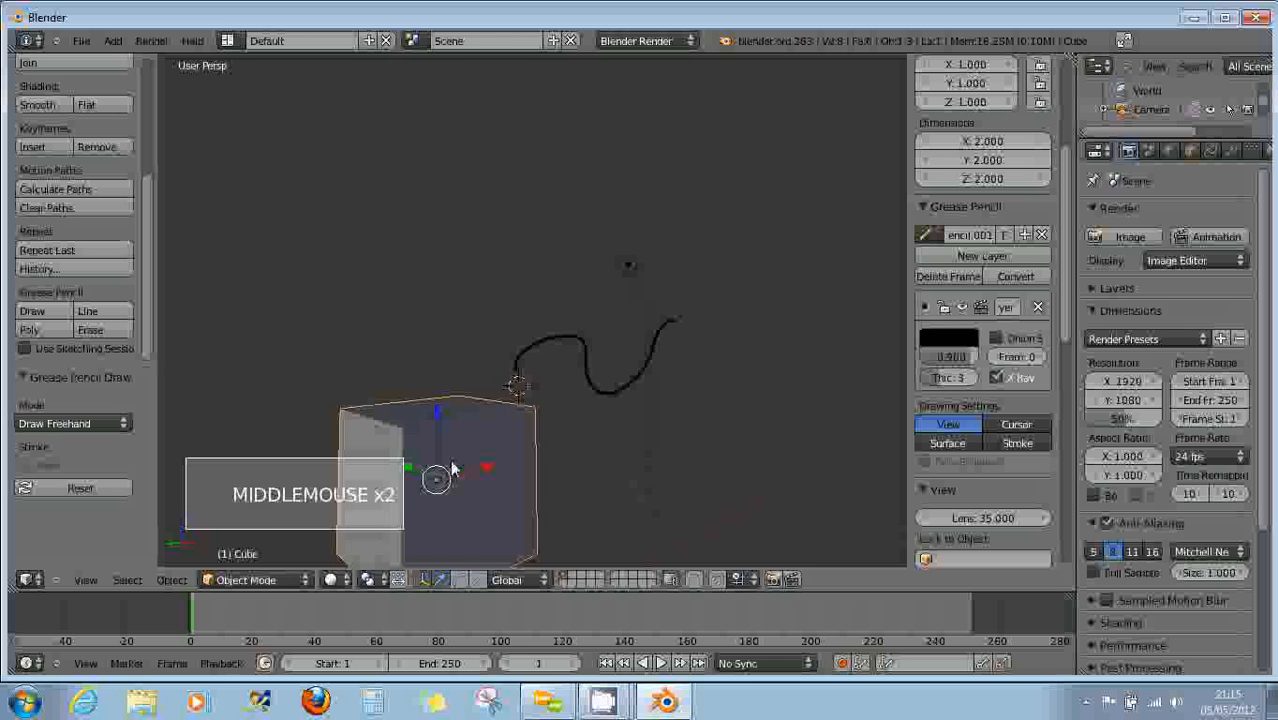
# Move the cube by about 0.325 in X and 0.713 in Y, and bring it back behind the wavy stroke.
pyautogui.keyDown('alt'); pyautogui.keyDown('shift'); pyautogui.middleClick(456, 454); pyautogui.keyUp('shift'); pyautogui.keyUp('alt')
pyautogui.keyDown('shift'); pyautogui.moveTo(446, 438); pyautogui.dragTo(548, 457); pyautogui.keyUp('shift')
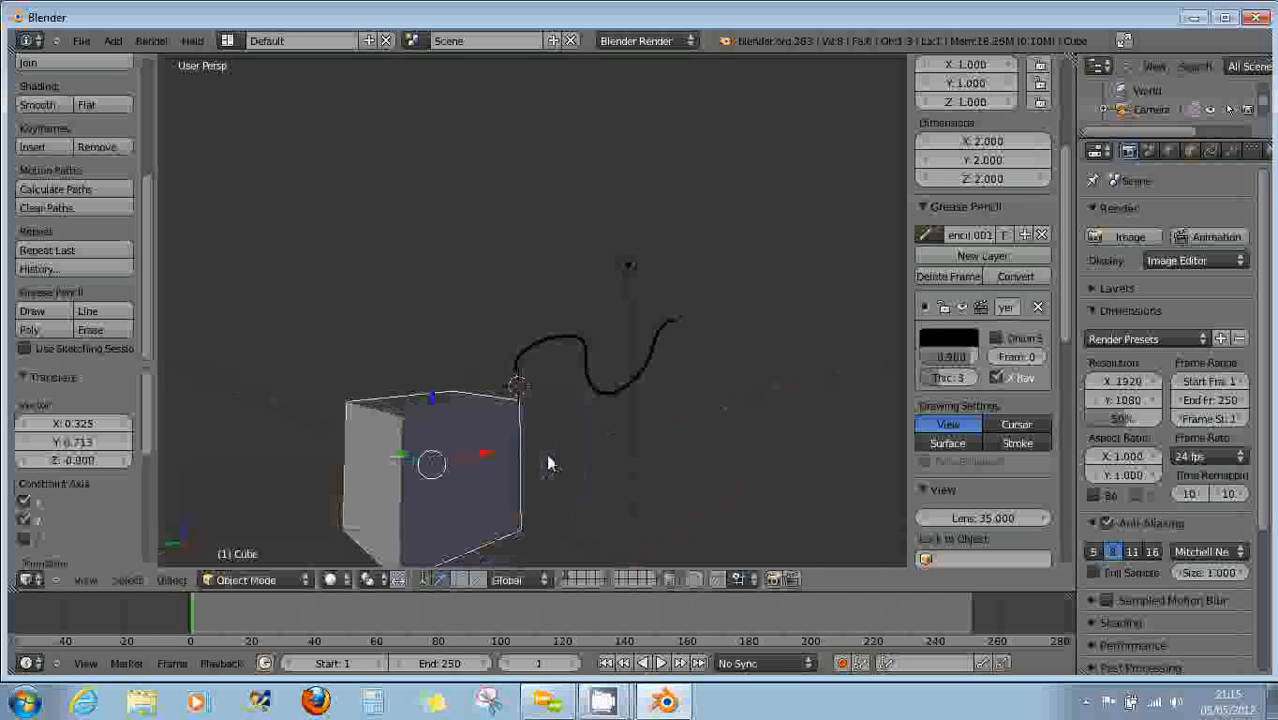
pyautogui.keyDown('shift'); pyautogui.moveTo(548, 457); pyautogui.dragTo(710, 371, button='middle'); pyautogui.keyUp('shift')
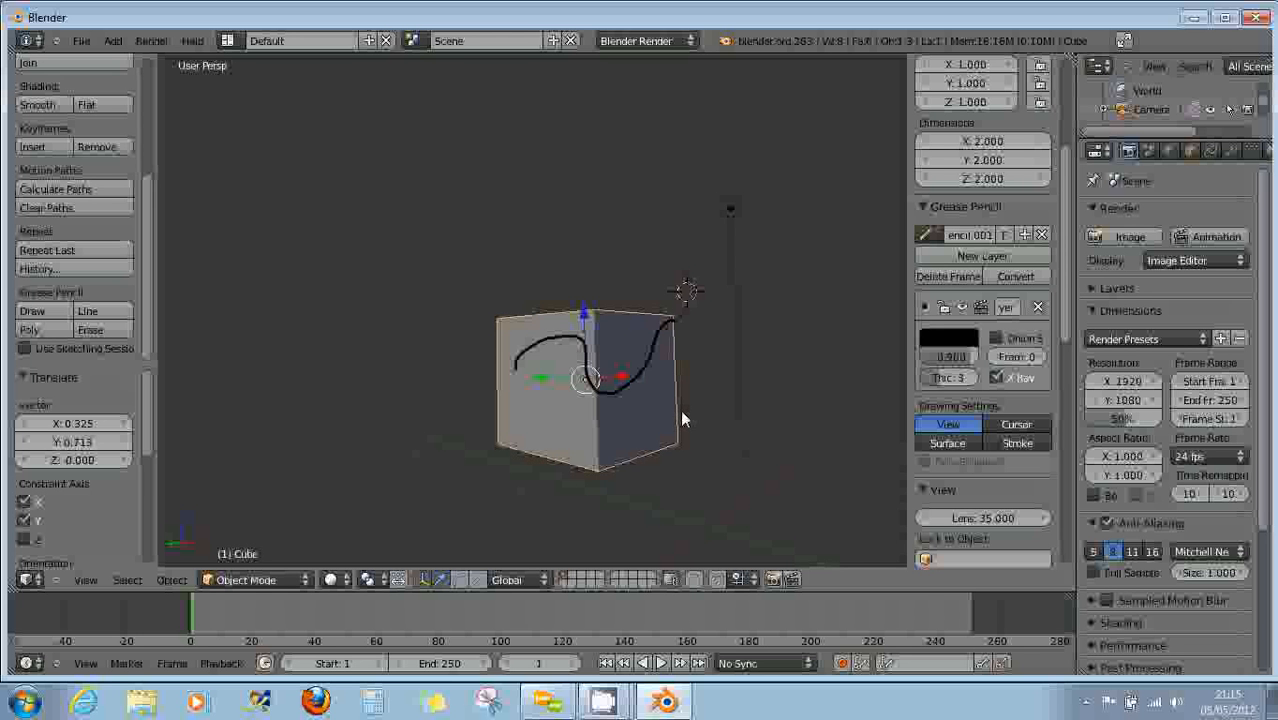
pyautogui.moveTo(680, 419); pyautogui.dragTo(641, 492, button='middle')
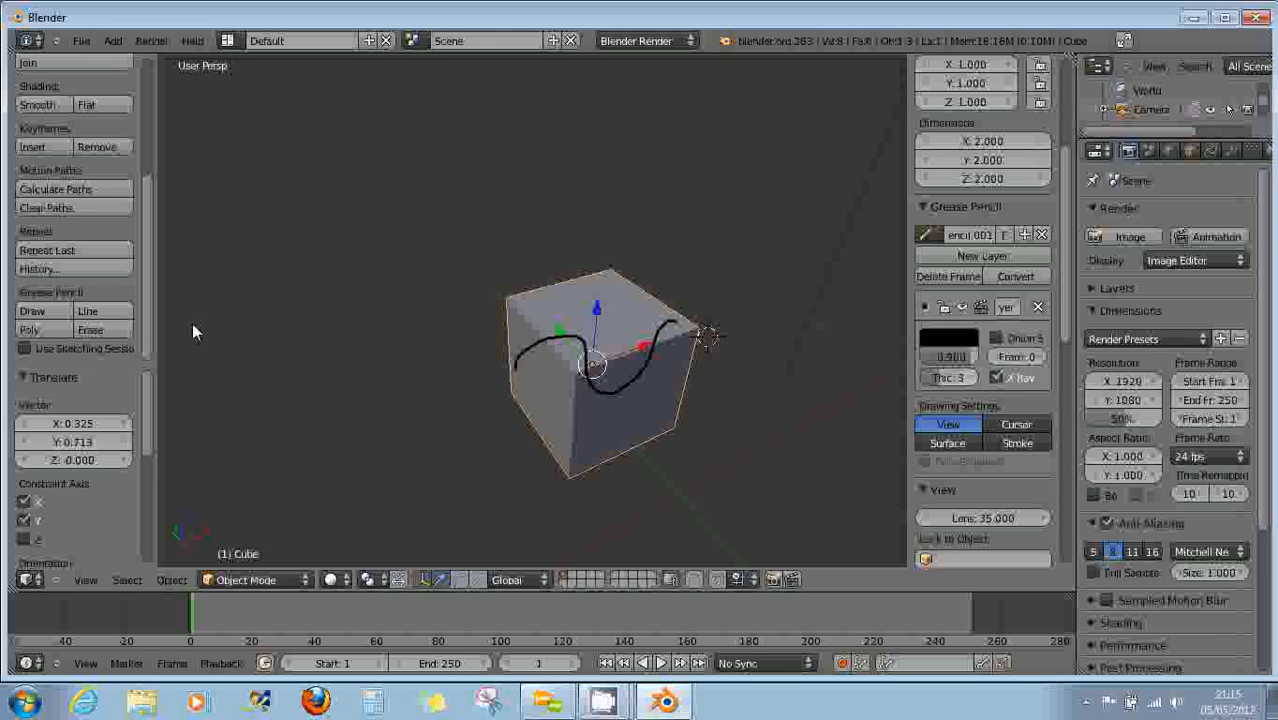
# Erase the wavy stroke and set the Grease Pencil drawing placement to Stroke.
pyautogui.click(110, 330)
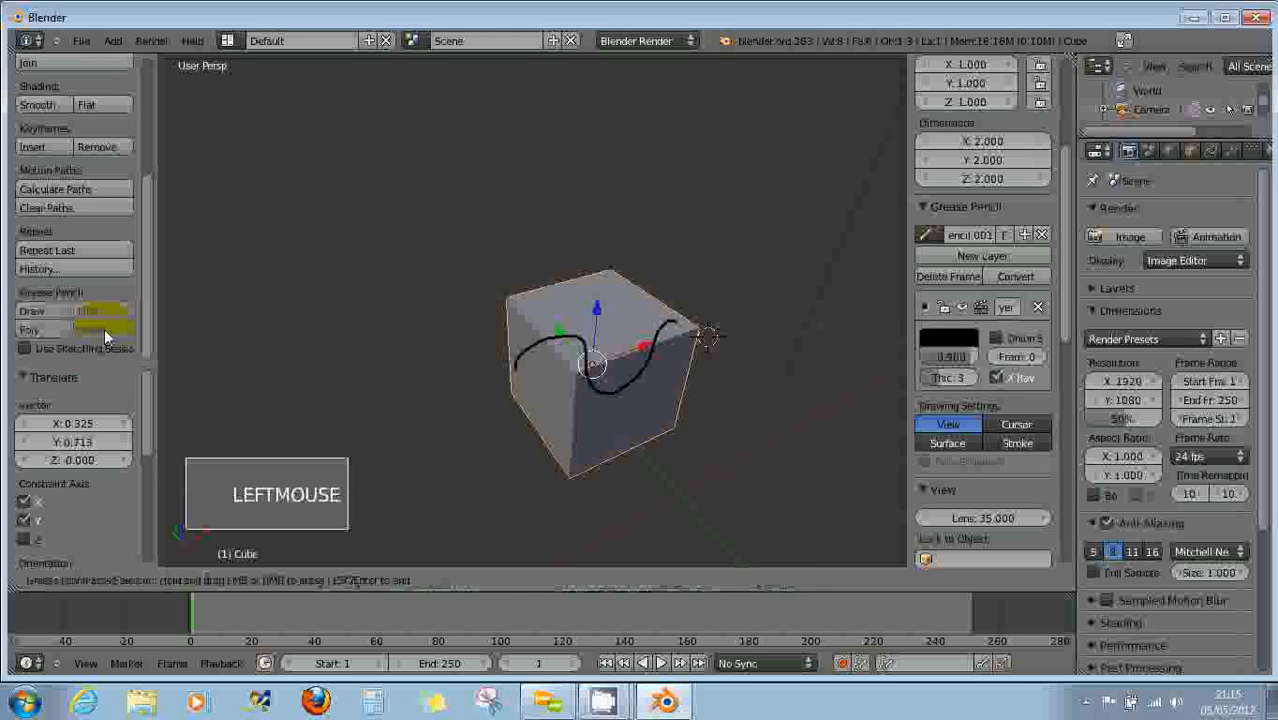
pyautogui.moveTo(541, 363)
pyautogui.mouseDown()
pyautogui.moveTo(578, 350)
pyautogui.moveTo(612, 388)
pyautogui.moveTo(668, 326)
pyautogui.moveTo(651, 360)
pyautogui.moveTo(645, 342)
pyautogui.mouseUp()
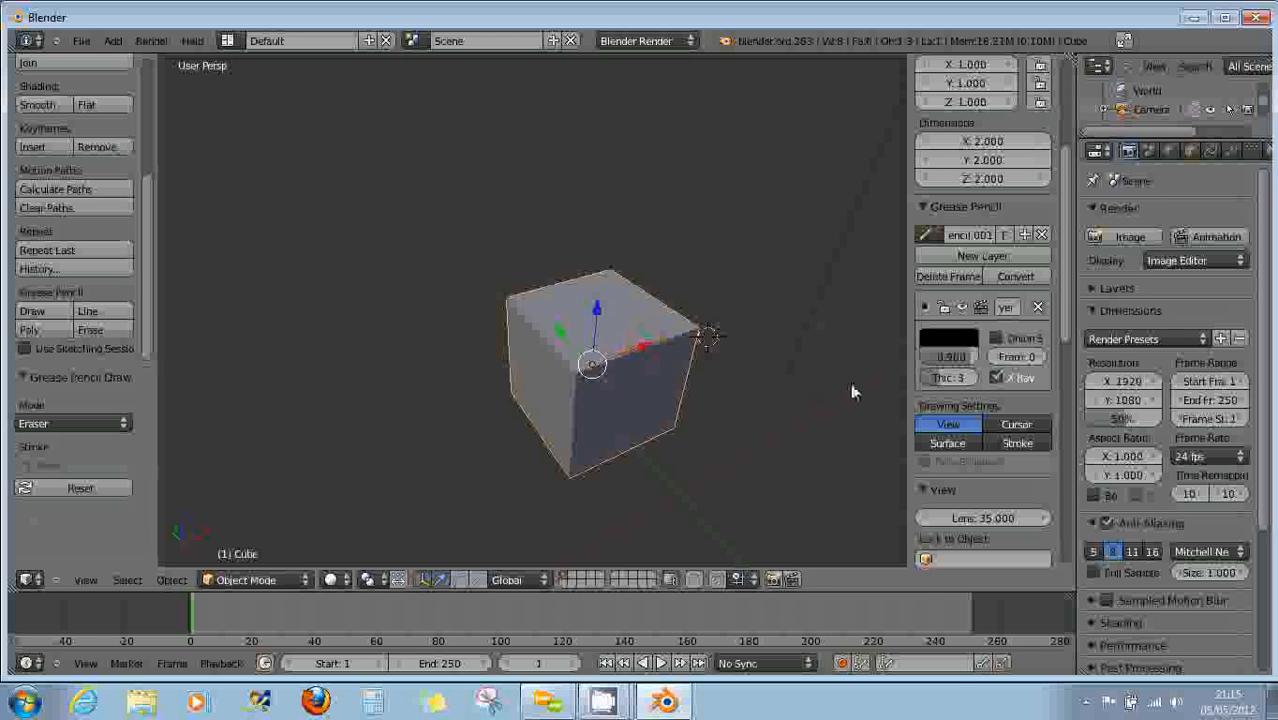
pyautogui.click(1013, 444)
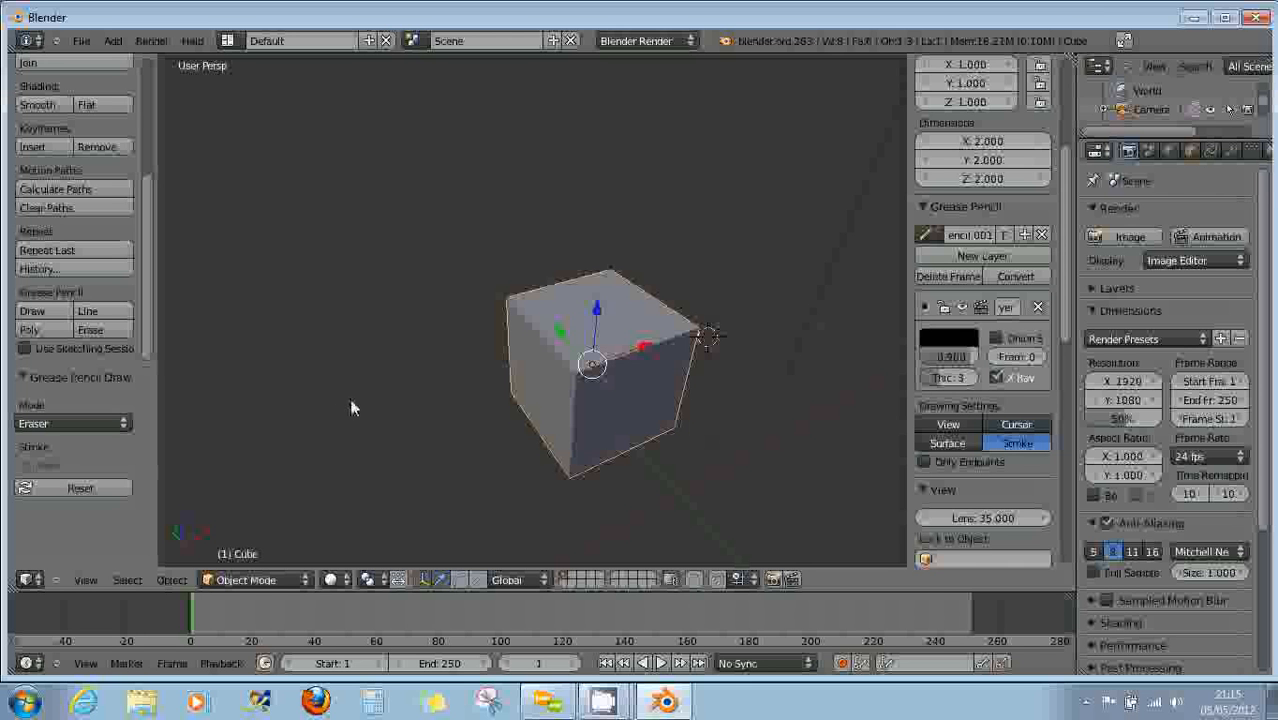
# Draw a long wavy freehand stroke from beside the cube across its lower part.
pyautogui.click(43, 321)
pyautogui.click(180, 376)
pyautogui.moveTo(415, 390)
pyautogui.mouseDown()
pyautogui.moveTo(460, 355)
pyautogui.moveTo(520, 450)
pyautogui.moveTo(540, 448)
pyautogui.moveTo(536, 434)
pyautogui.moveTo(660, 450)
pyautogui.moveTo(725, 428)
pyautogui.mouseUp()
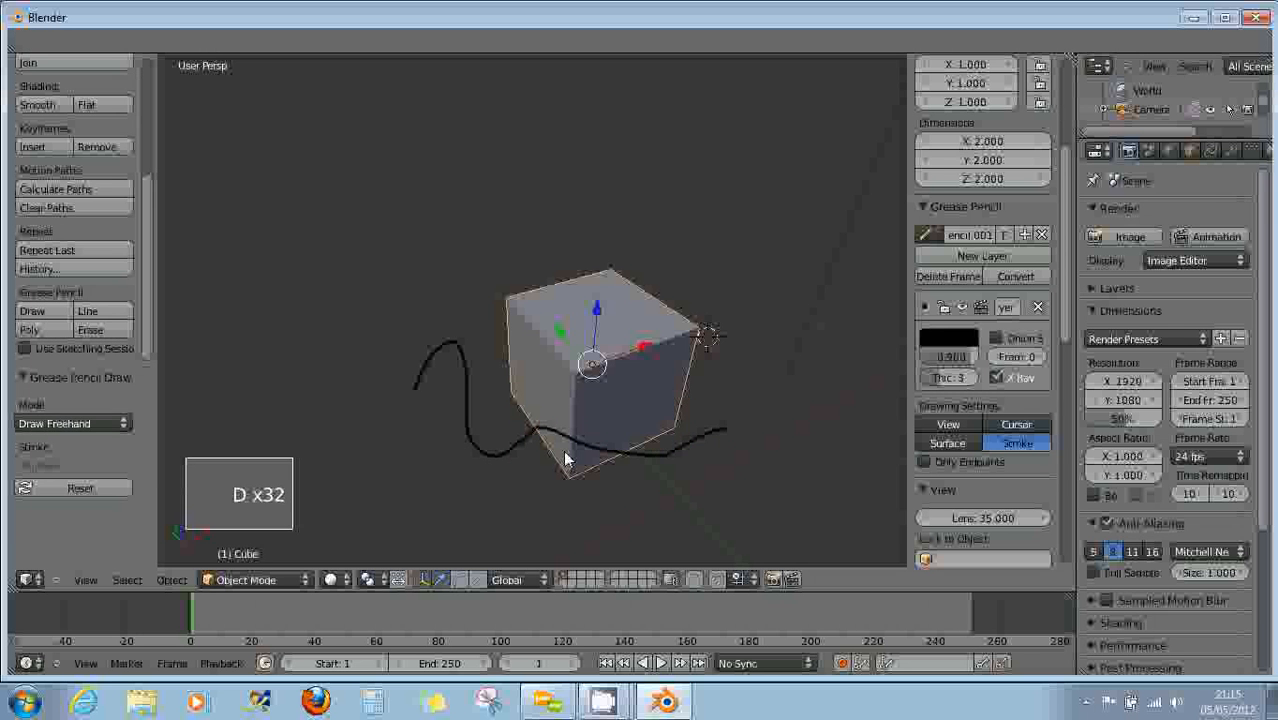
# Draw a branch stroke starting on the wavy line near the cube's edge, and a short upward stroke from the branch's end.
pyautogui.scroll(6, 560, 448)
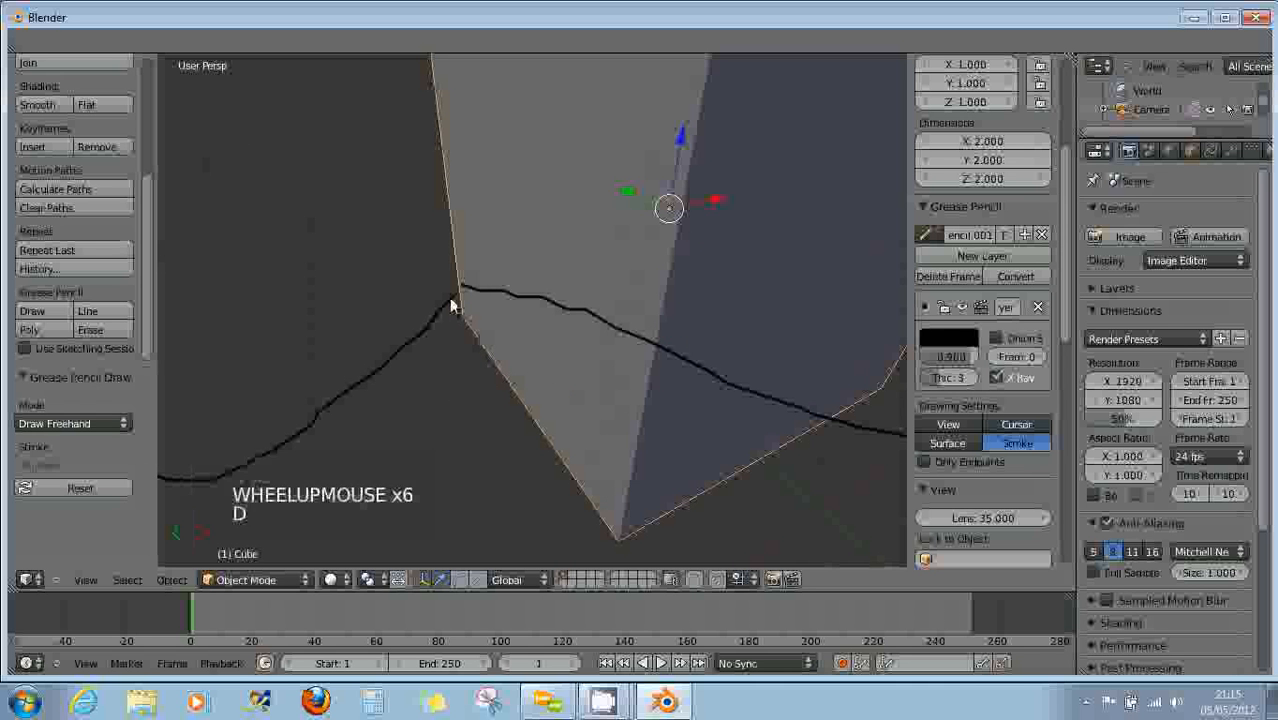
pyautogui.moveTo(458, 296); pyautogui.dragTo(640, 449)
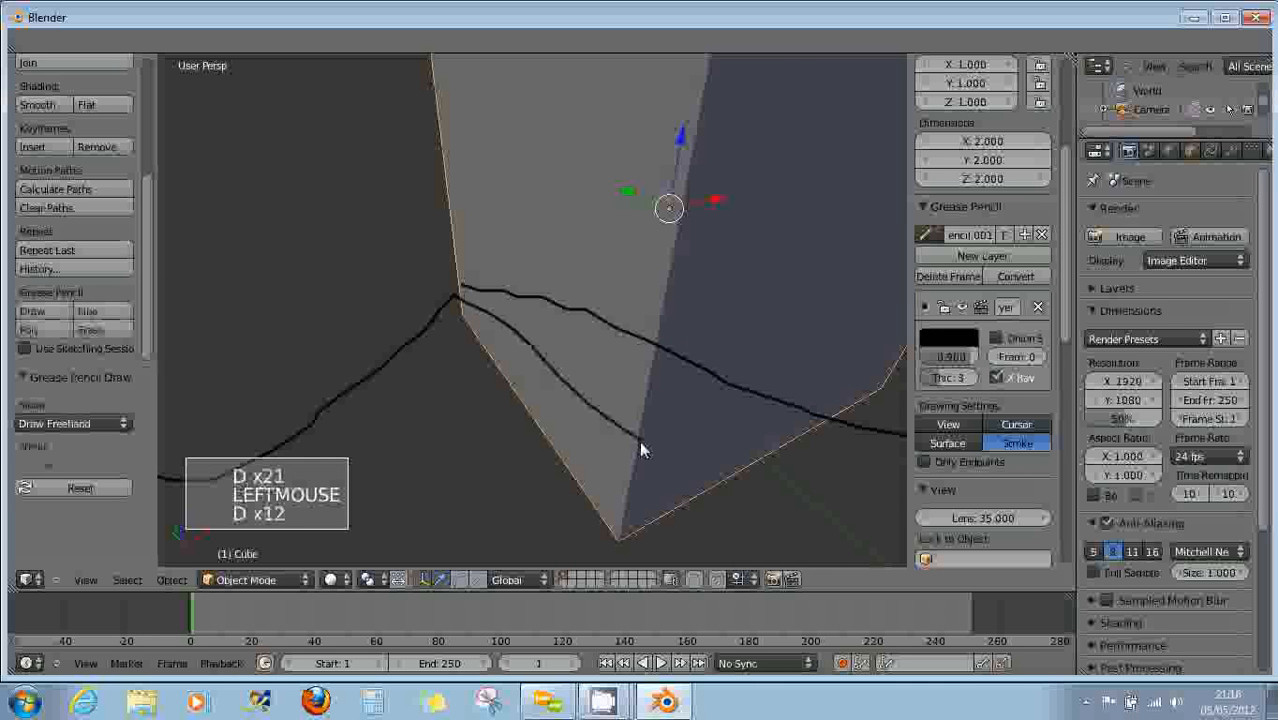
pyautogui.scroll(2, 486, 371)
pyautogui.scroll(-2, 486, 371)
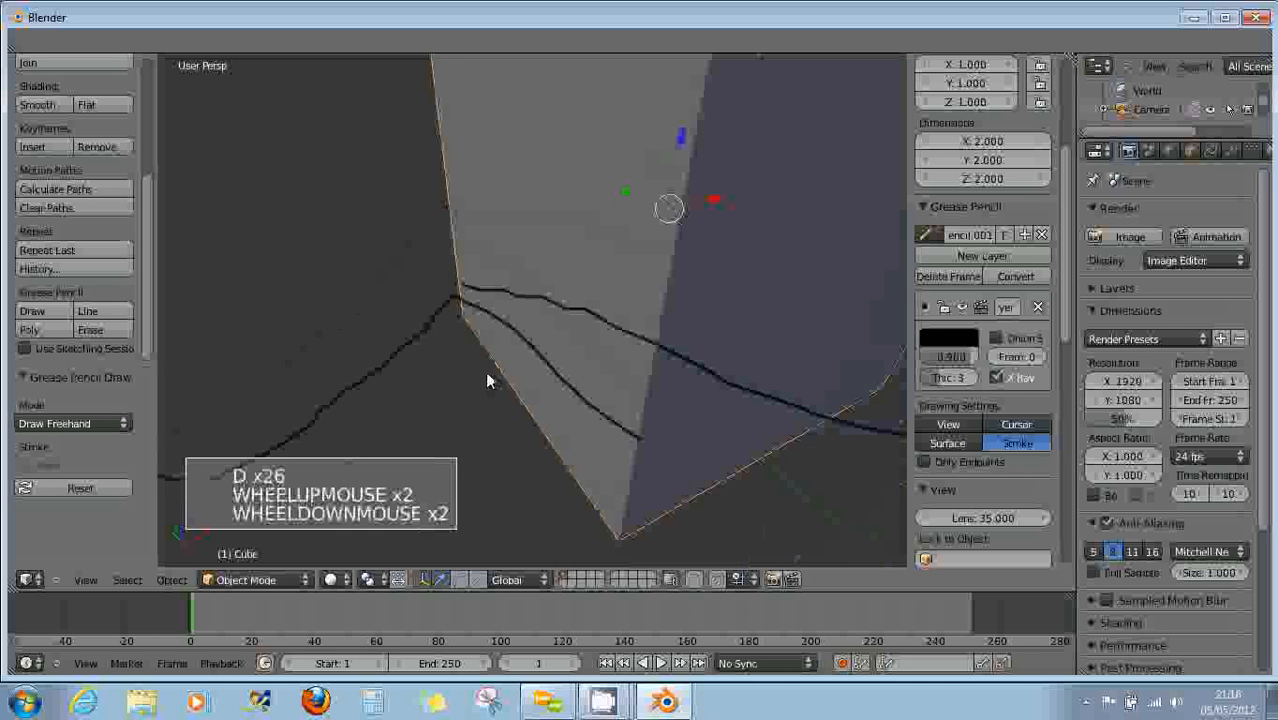
pyautogui.moveTo(491, 379)
pyautogui.mouseDown(button='middle')
pyautogui.moveTo(528, 374)
pyautogui.moveTo(510, 380)
pyautogui.mouseUp(button='middle')
pyautogui.press('d')
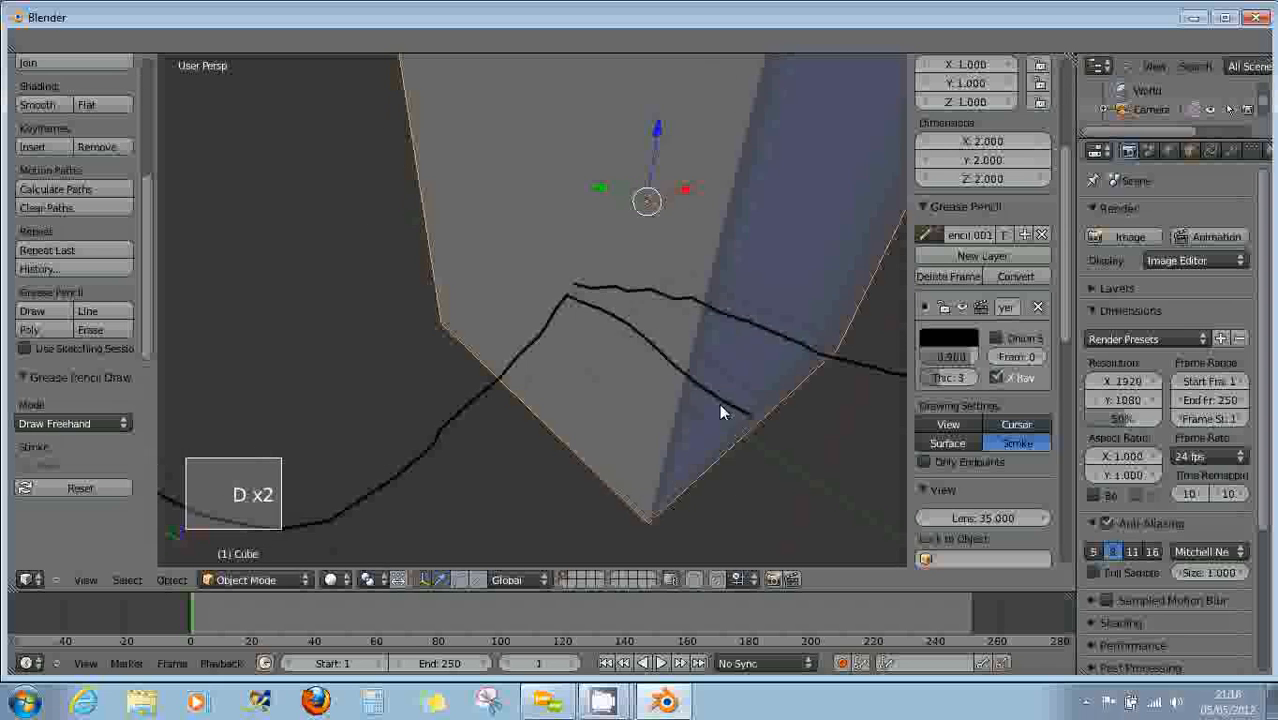
pyautogui.moveTo(752, 422); pyautogui.dragTo(788, 307)
# Draw three more short freehand strokes near the cube's lower corner, each starting on an existing stroke.
pyautogui.moveTo(752, 449); pyautogui.dragTo(733, 428, button='middle')
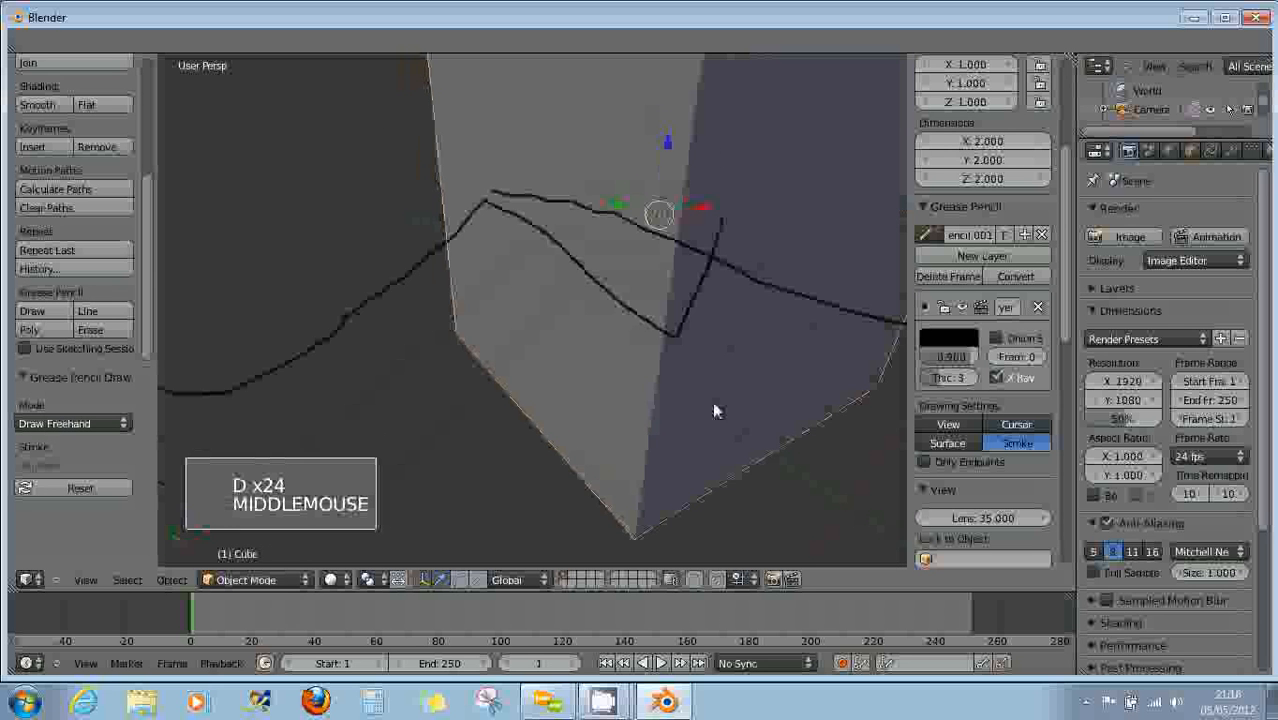
pyautogui.scroll(2, 700, 398)
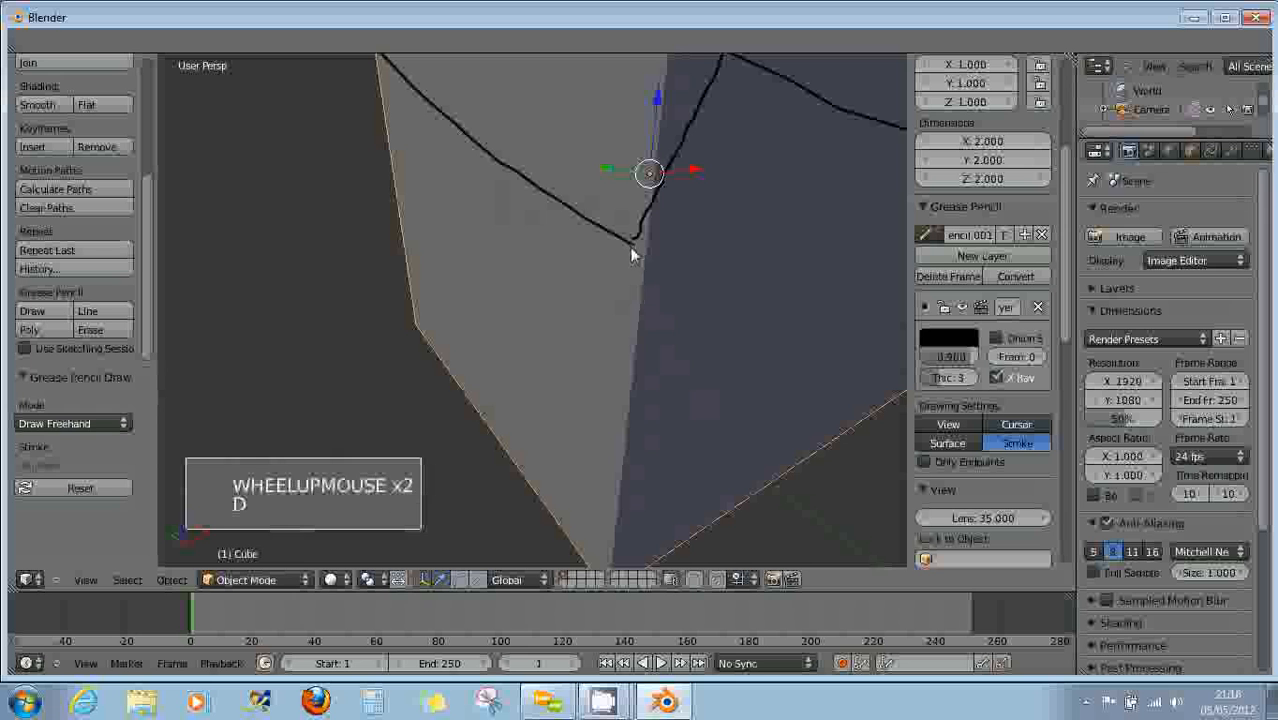
pyautogui.moveTo(633, 251); pyautogui.dragTo(800, 273)
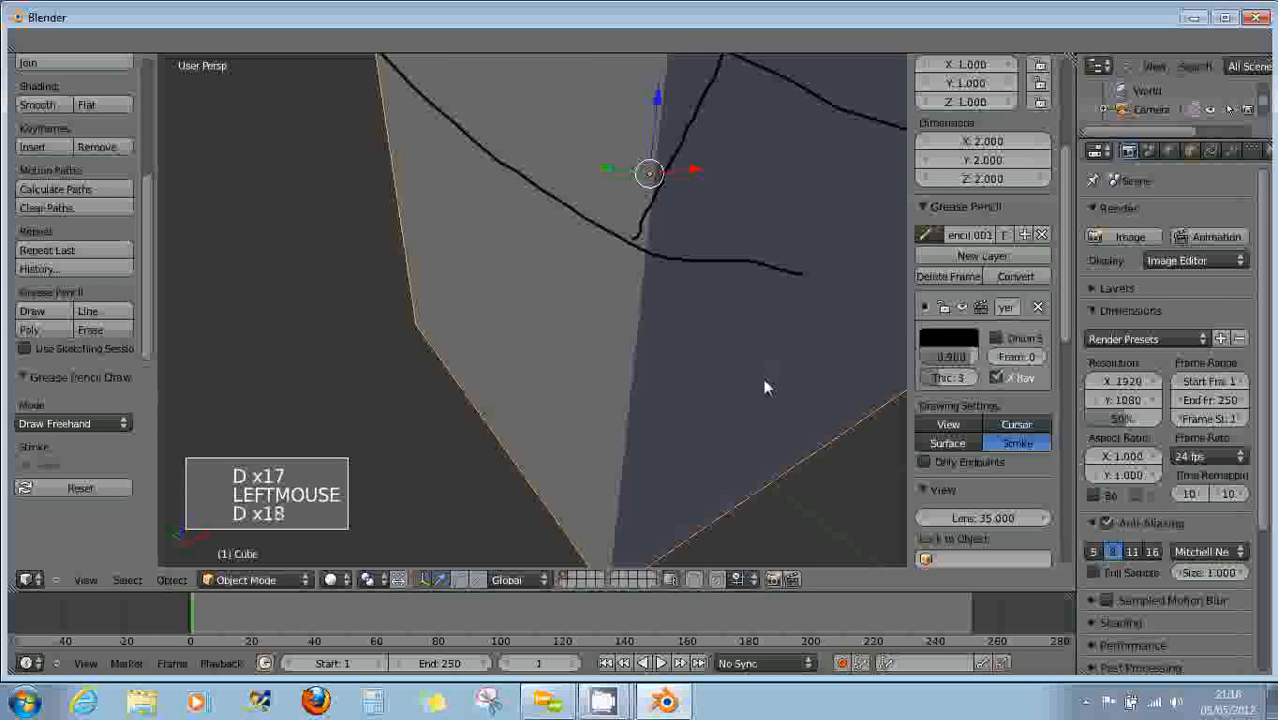
pyautogui.moveTo(762, 382); pyautogui.dragTo(733, 388, button='middle')
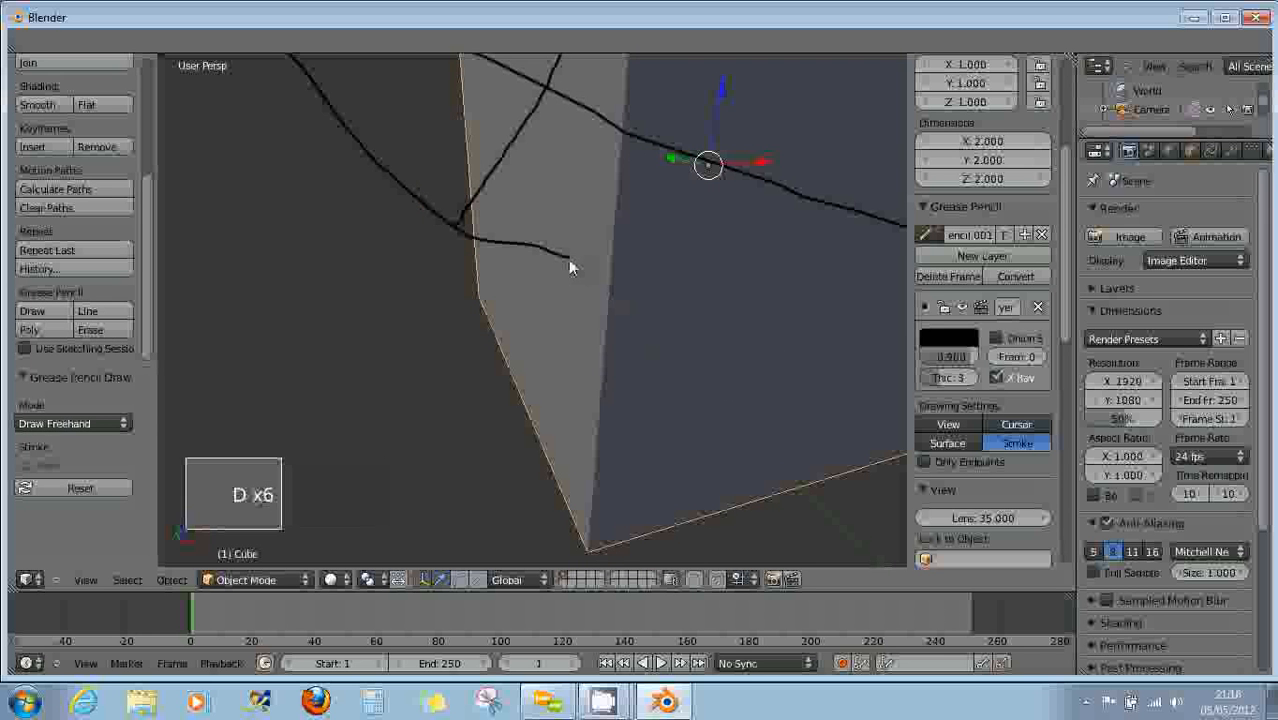
pyautogui.moveTo(567, 256); pyautogui.dragTo(761, 270)
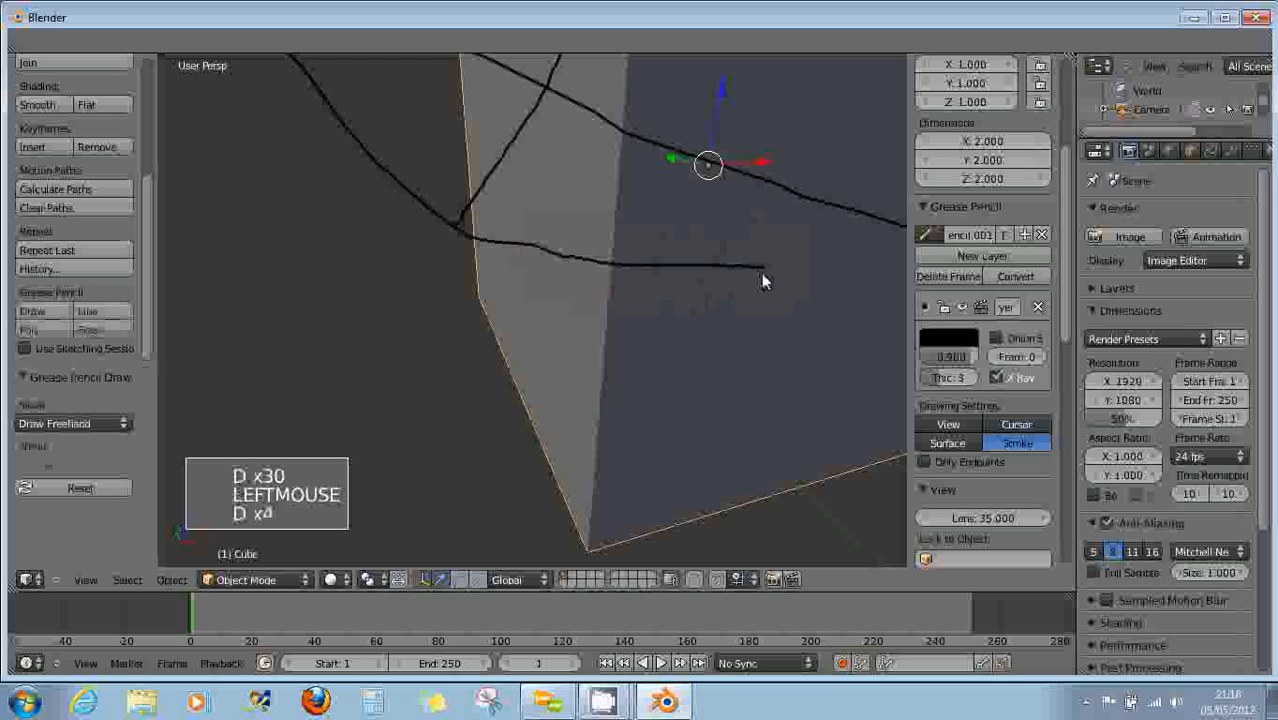
pyautogui.scroll(2, 594, 289)
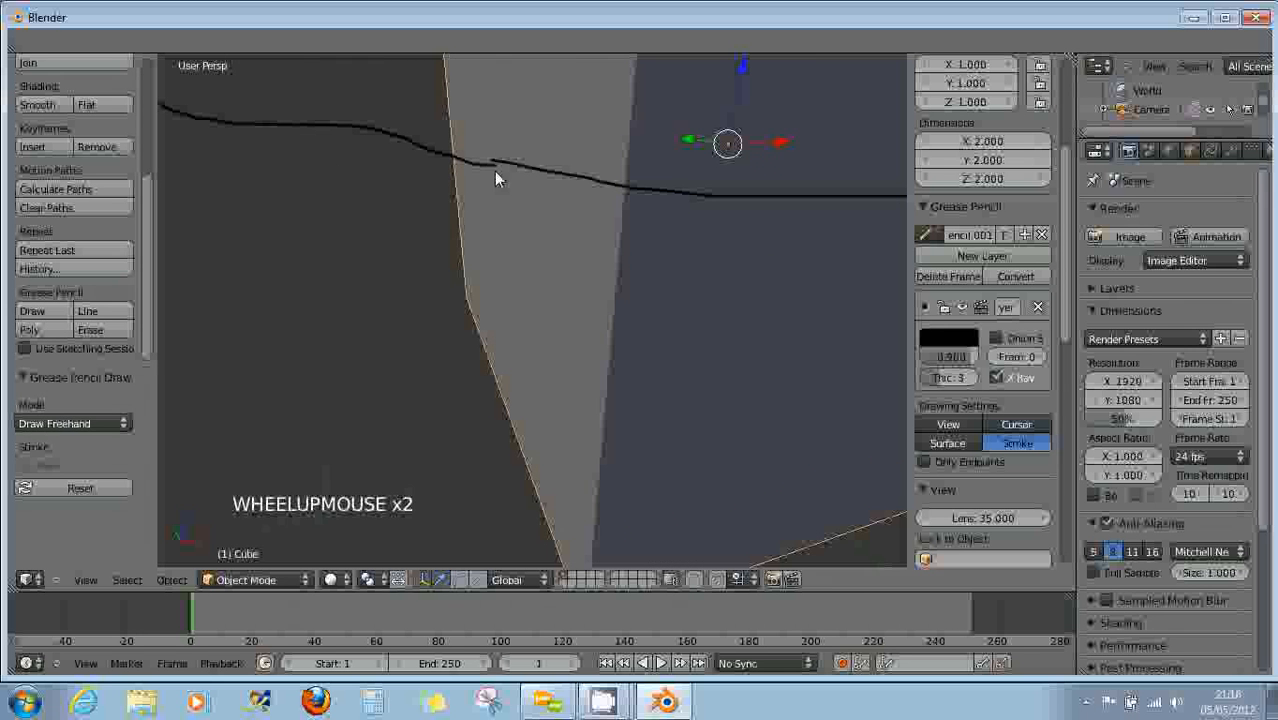
pyautogui.moveTo(491, 165); pyautogui.dragTo(662, 266)
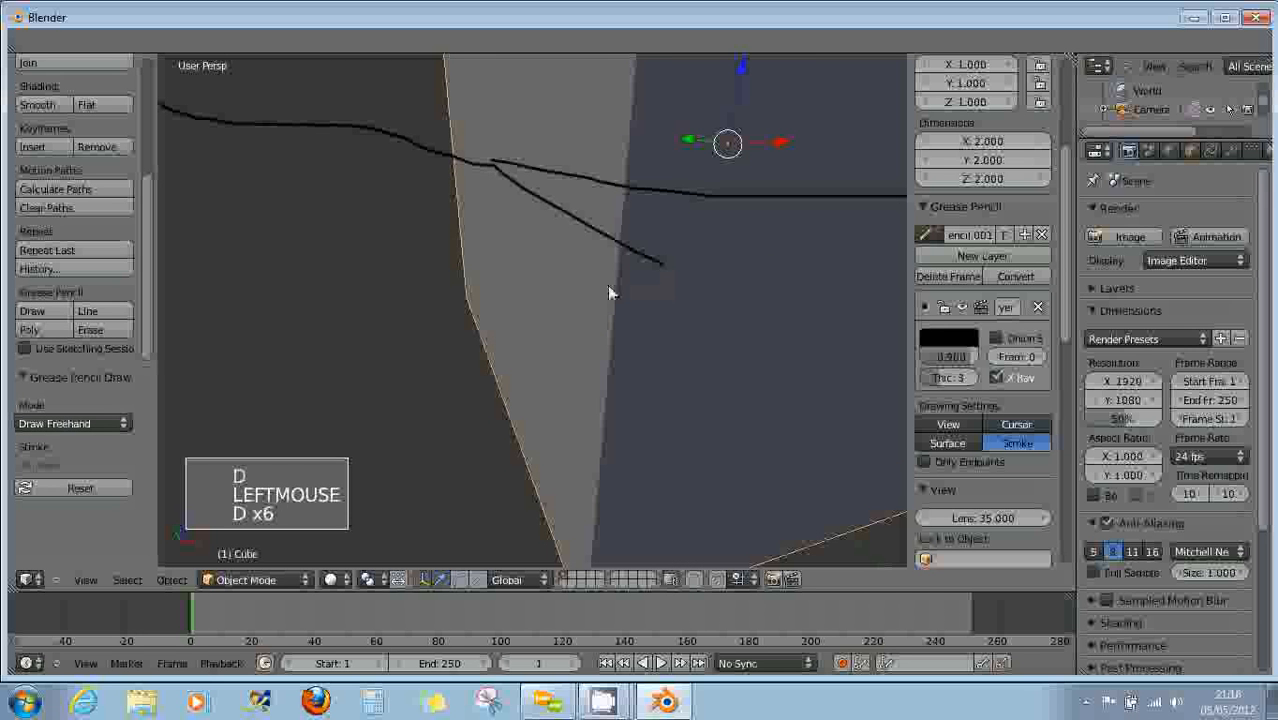
# Examine from several angles how the branching strokes attach to the wavy line near the cube.
pyautogui.scroll(-3, 668, 352)
pyautogui.moveTo(668, 352); pyautogui.dragTo(572, 366, button='middle')
pyautogui.moveTo(428, 328); pyautogui.dragTo(611, 294, button='middle')
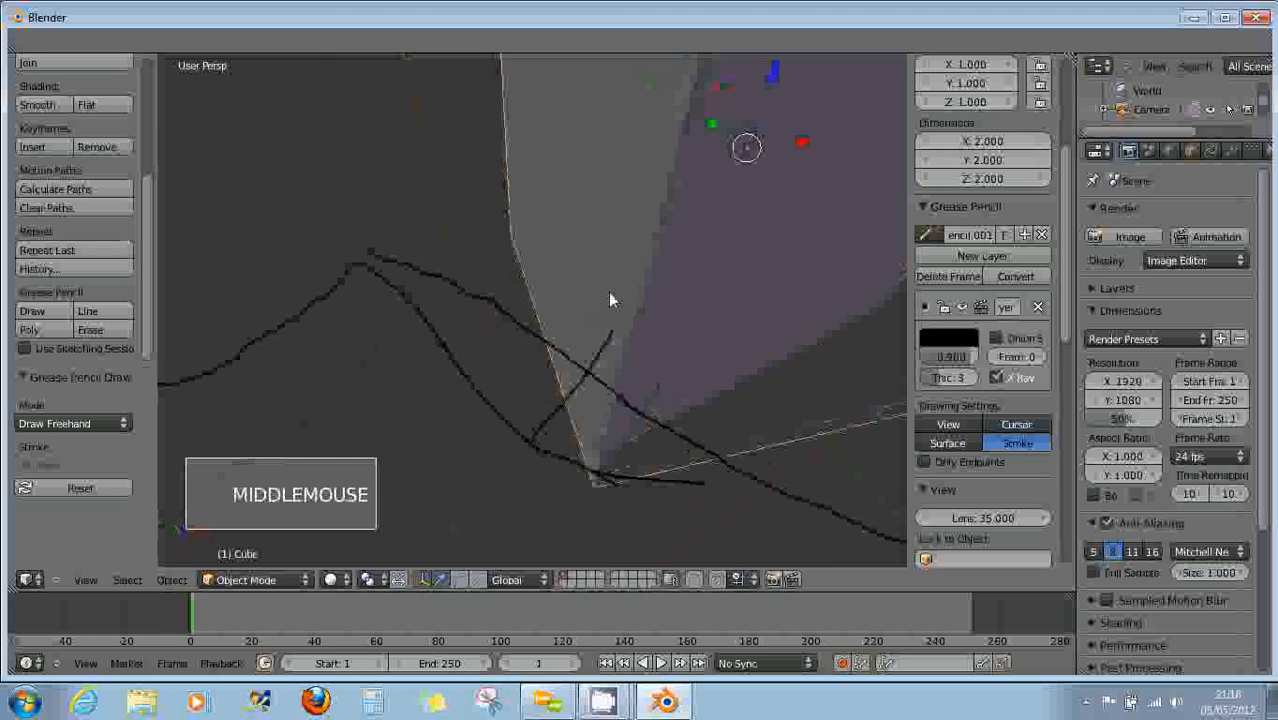
pyautogui.scroll(-3, 590, 322)
pyautogui.moveTo(571, 343); pyautogui.dragTo(641, 360, button='middle')
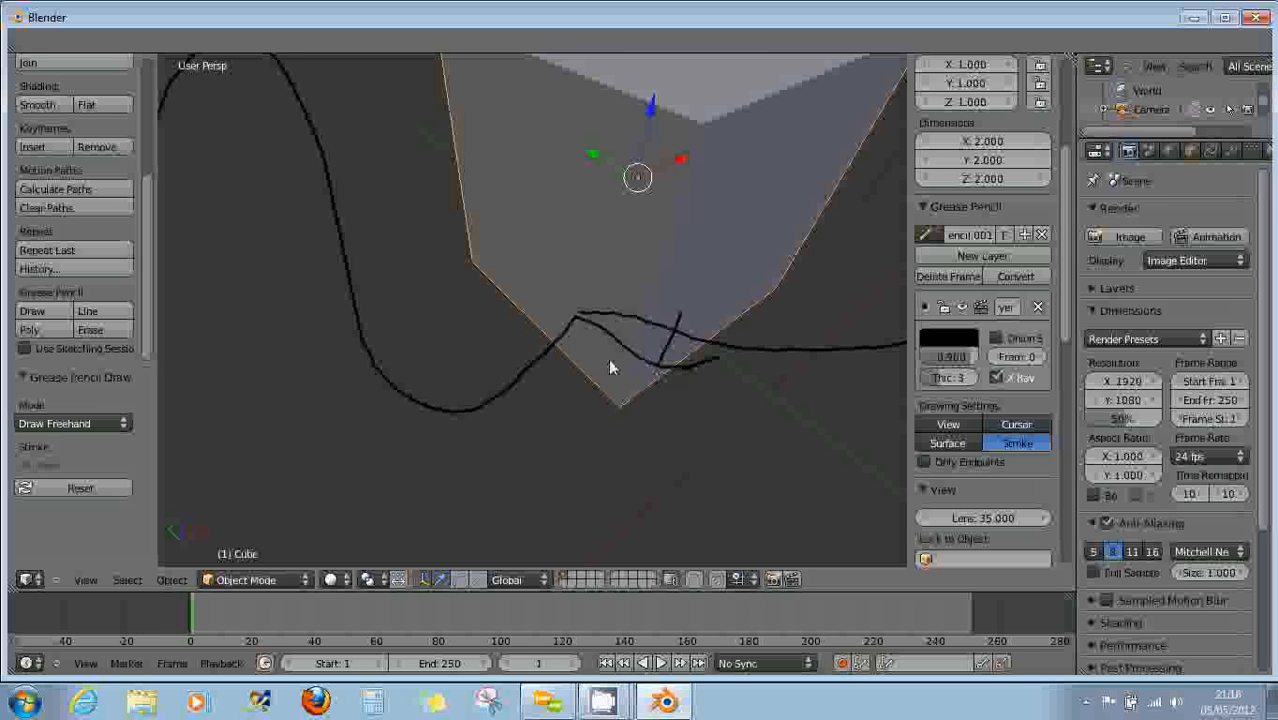
pyautogui.scroll(-3, 608, 366)
pyautogui.moveTo(607, 359)
pyautogui.mouseDown(button='middle')
pyautogui.moveTo(578, 365)
pyautogui.moveTo(515, 302)
pyautogui.mouseUp(button='middle')
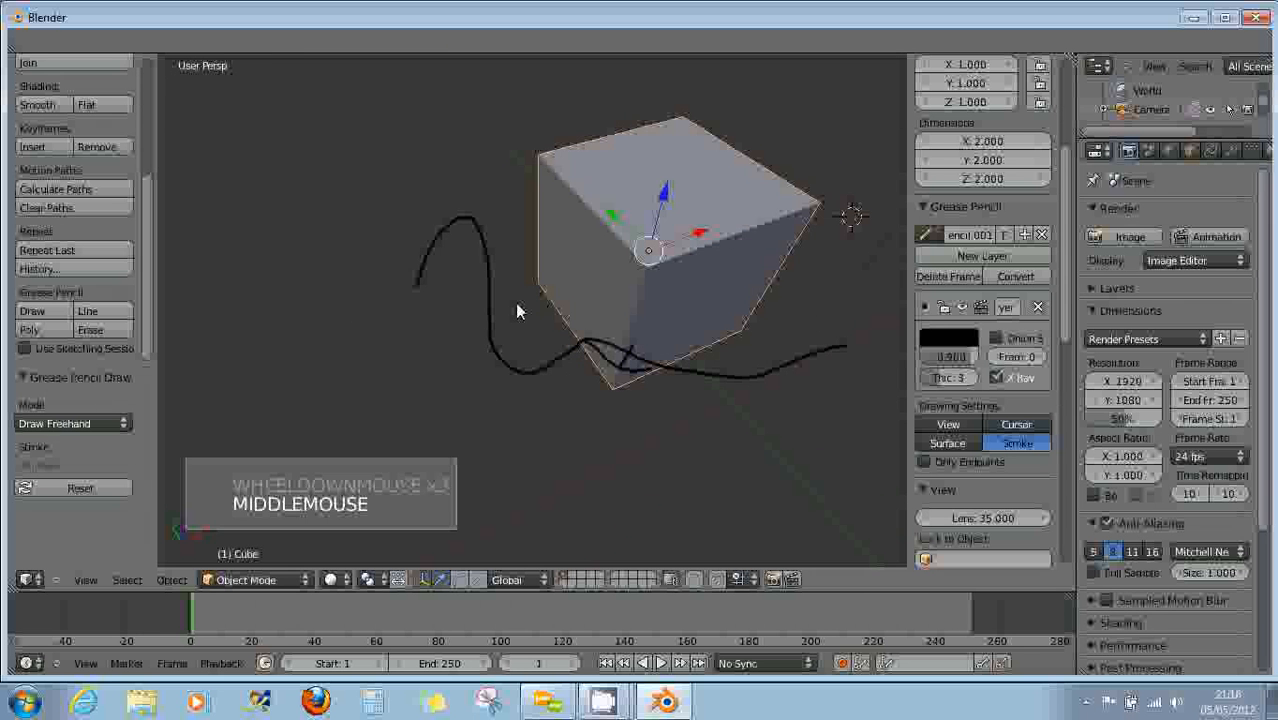
# Draw several freehand curves and loops beside the cube that connect points on the existing strokes.
pyautogui.moveTo(517, 305)
pyautogui.mouseDown()
pyautogui.moveTo(564, 197)
pyautogui.moveTo(670, 251)
pyautogui.moveTo(678, 318)
pyautogui.mouseUp()
pyautogui.moveTo(695, 336)
pyautogui.mouseDown(button='middle')
pyautogui.moveTo(650, 284)
pyautogui.moveTo(585, 302)
pyautogui.mouseUp(button='middle')
pyautogui.press('d')
pyautogui.moveTo(640, 285)
pyautogui.mouseDown()
pyautogui.moveTo(630, 399)
pyautogui.moveTo(722, 347)
pyautogui.mouseUp()
pyautogui.moveTo(565, 242)
pyautogui.mouseDown()
pyautogui.moveTo(513, 277)
pyautogui.moveTo(618, 288)
pyautogui.mouseUp()
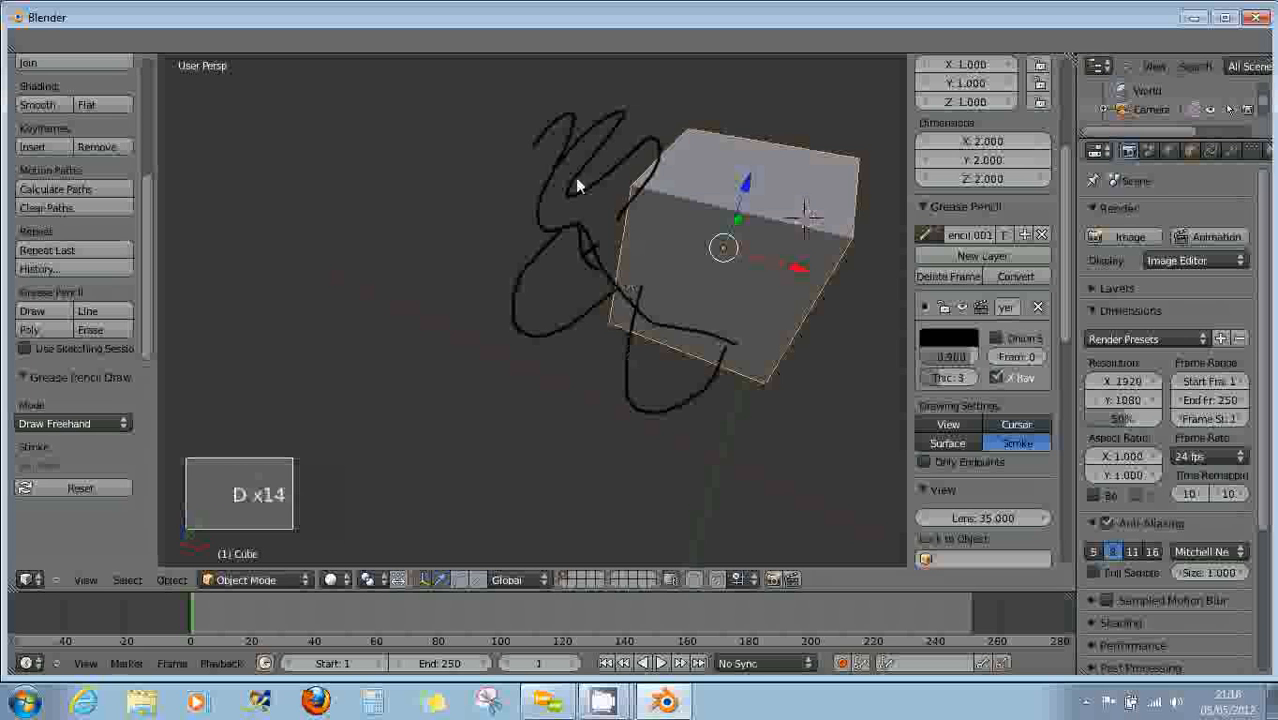
pyautogui.moveTo(568, 195); pyautogui.dragTo(645, 248)
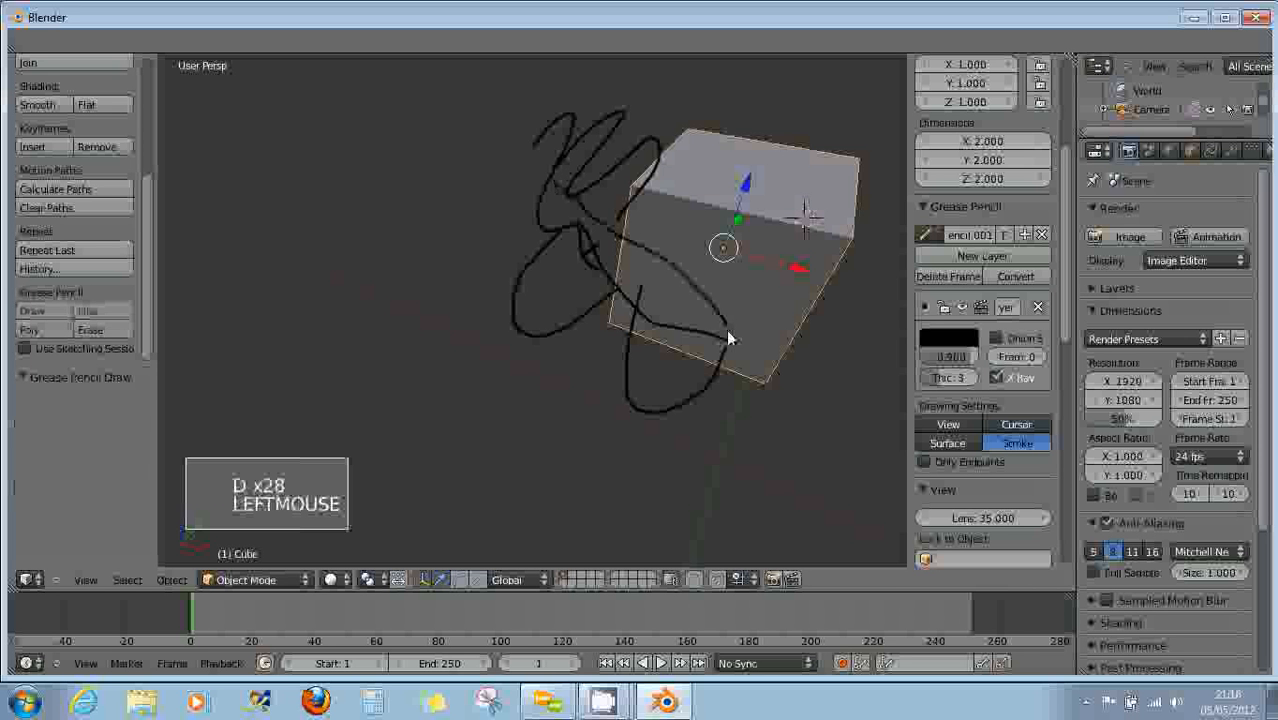
pyautogui.moveTo(726, 329); pyautogui.dragTo(730, 341)
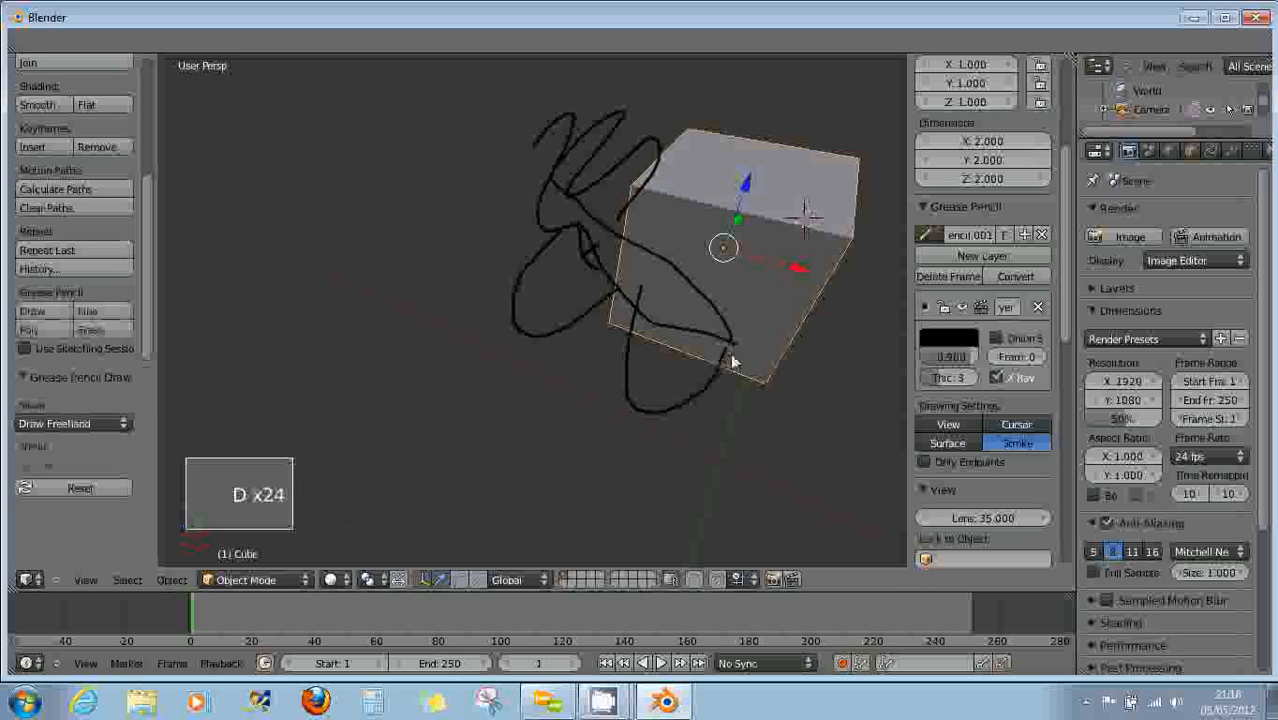
# Draw two separate near-vertical strokes below the cube, join them with a crossing freehand stroke, and check both joints.
pyautogui.scroll(-2, 700, 362)
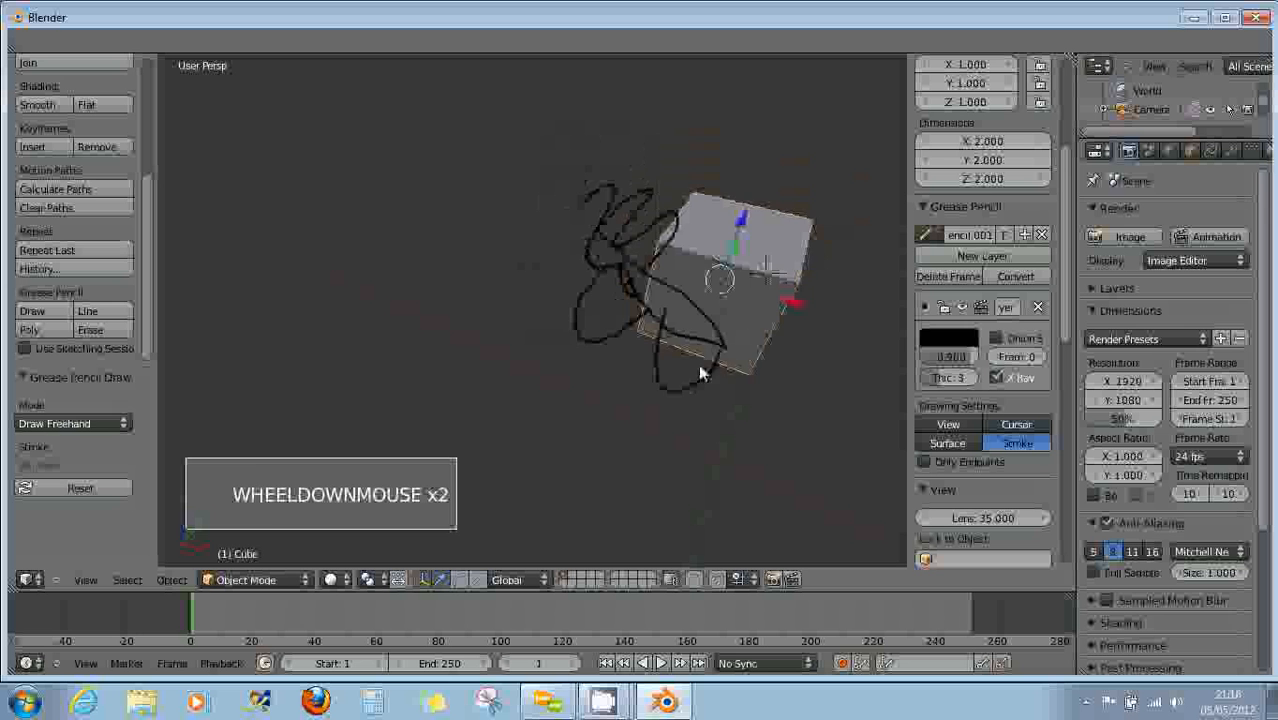
pyautogui.moveTo(698, 364)
pyautogui.mouseDown(button='middle')
pyautogui.moveTo(713, 357)
pyautogui.moveTo(690, 362)
pyautogui.mouseUp(button='middle')
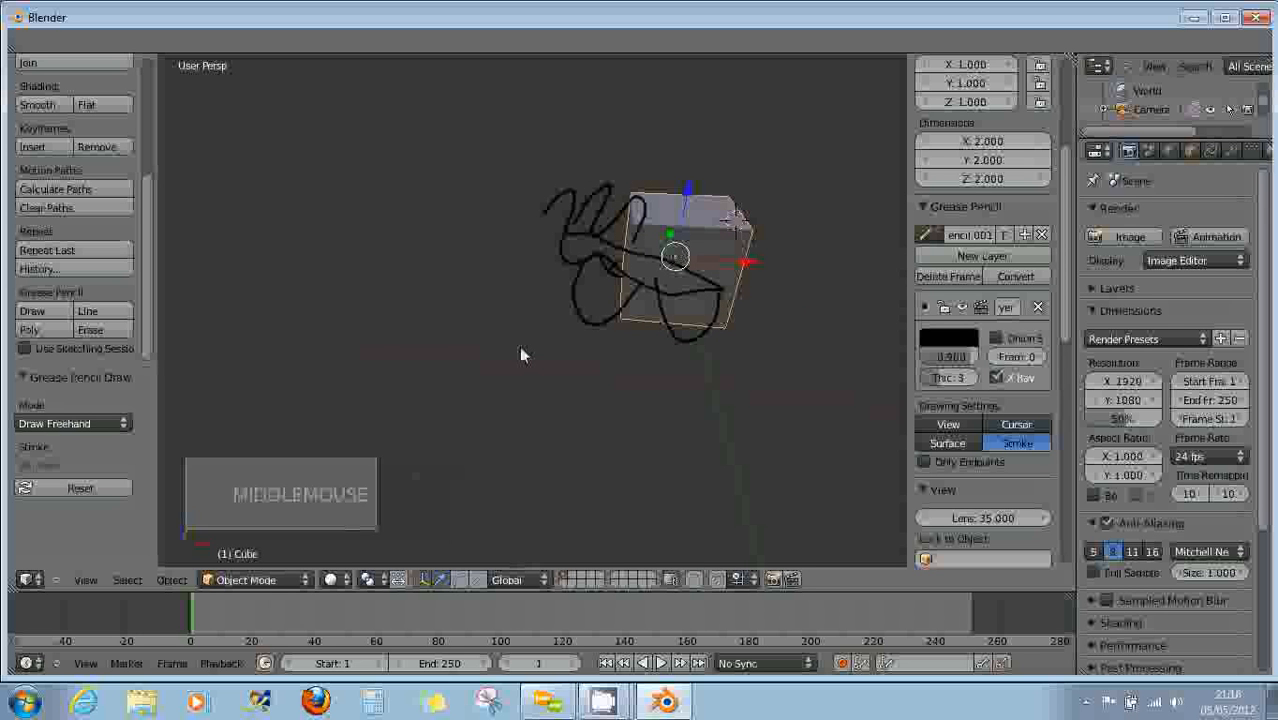
pyautogui.moveTo(520, 340); pyautogui.dragTo(495, 438)
pyautogui.moveTo(742, 368); pyautogui.dragTo(736, 472)
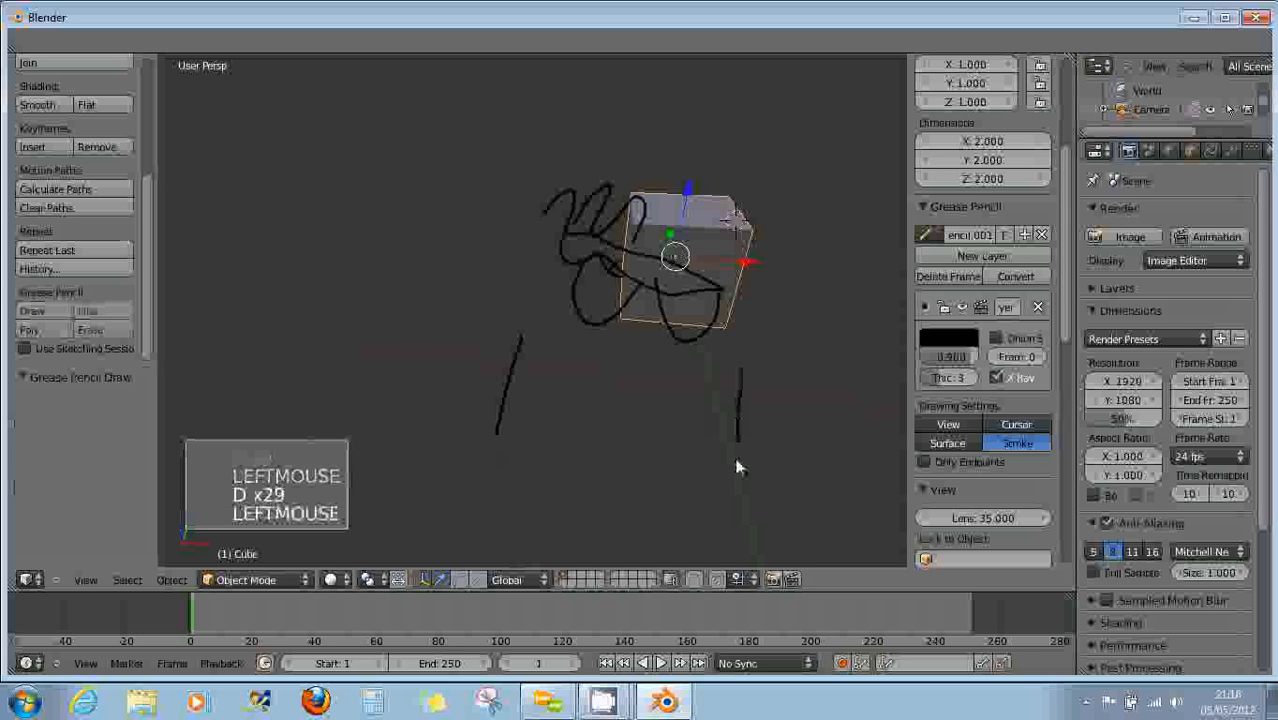
pyautogui.press('d')
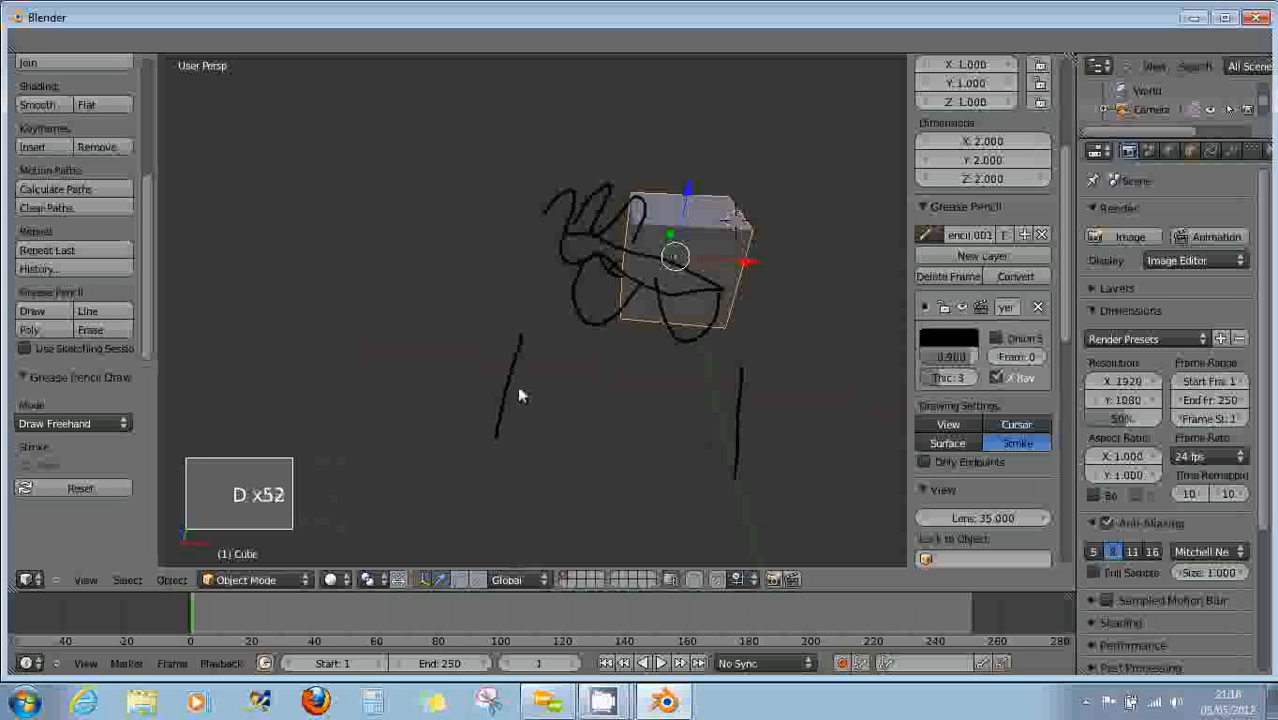
pyautogui.moveTo(506, 392)
pyautogui.mouseDown()
pyautogui.moveTo(604, 393)
pyautogui.moveTo(737, 420)
pyautogui.mouseUp()
pyautogui.press('d')
pyautogui.scroll(3, 710, 462)
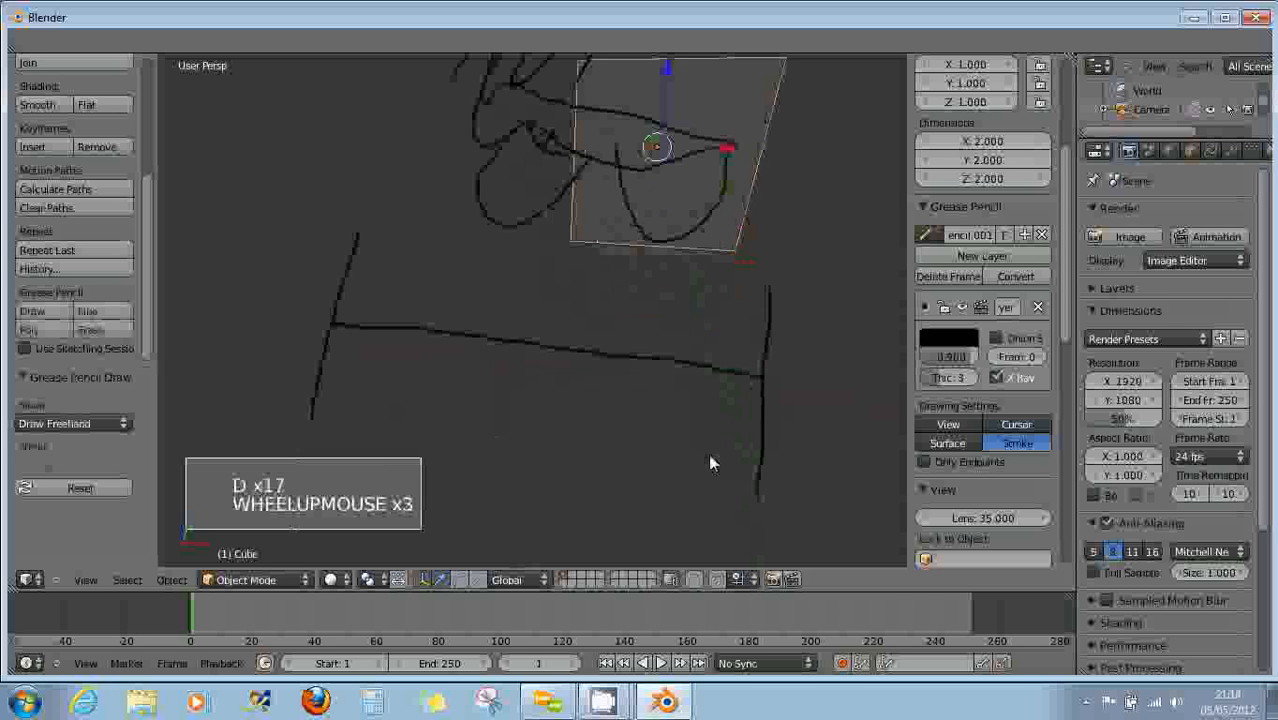
pyautogui.scroll(1, 710, 462)
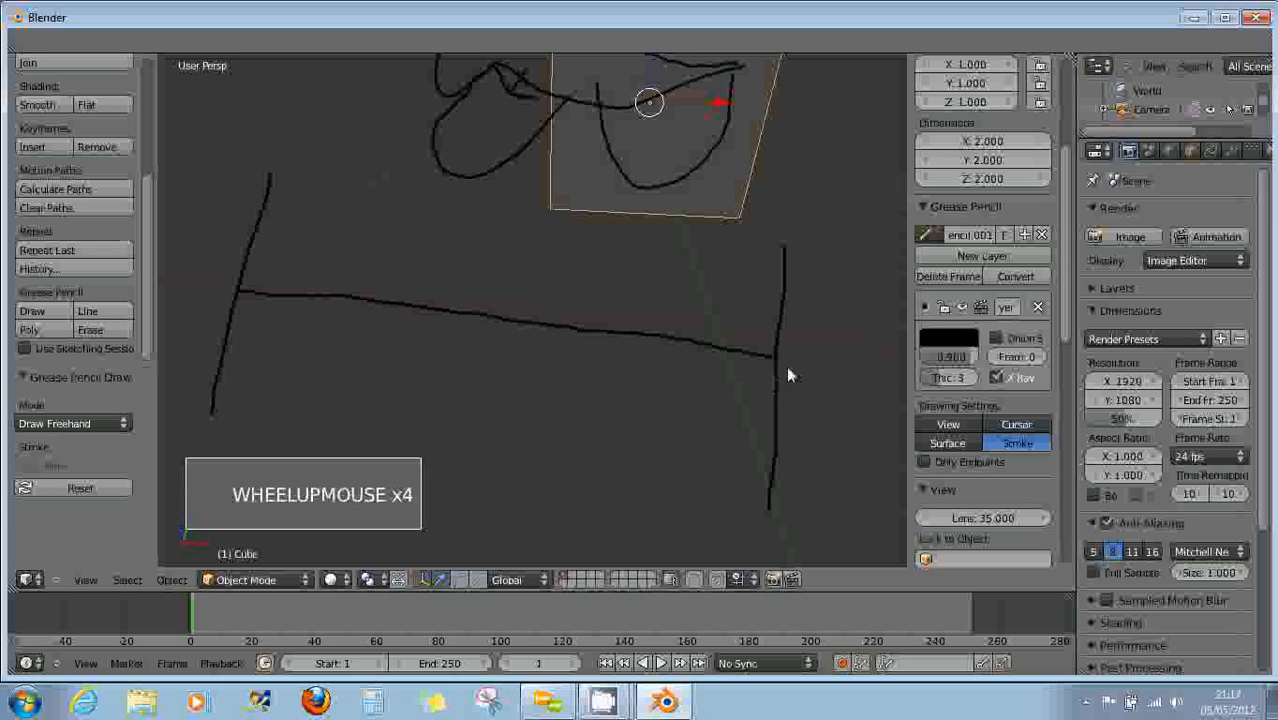
pyautogui.scroll(-1, 750, 404)
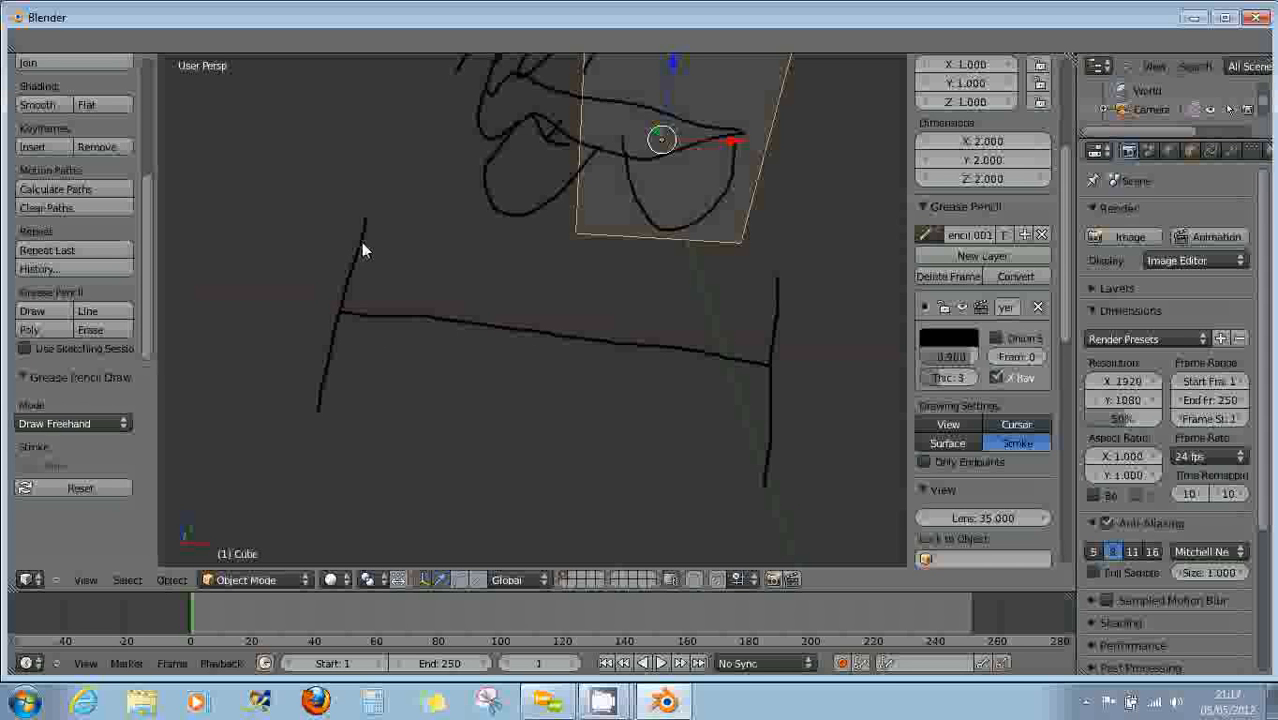
# Draw a second freehand stroke between the two near-vertical strokes and another linking them to the loop under the cube.
pyautogui.moveTo(362, 244)
pyautogui.mouseDown()
pyautogui.moveTo(769, 353)
pyautogui.moveTo(776, 337)
pyautogui.moveTo(690, 250)
pyautogui.mouseUp()
pyautogui.moveTo(690, 250)
pyautogui.mouseDown(button='right')
pyautogui.moveTo(677, 230)
pyautogui.moveTo(682, 255)
pyautogui.mouseUp(button='right')
pyautogui.moveTo(682, 285)
pyautogui.mouseDown(button='middle')
pyautogui.moveTo(673, 305)
pyautogui.moveTo(730, 334)
pyautogui.moveTo(786, 308)
pyautogui.moveTo(793, 237)
pyautogui.moveTo(742, 297)
pyautogui.moveTo(690, 270)
pyautogui.mouseUp(button='middle')
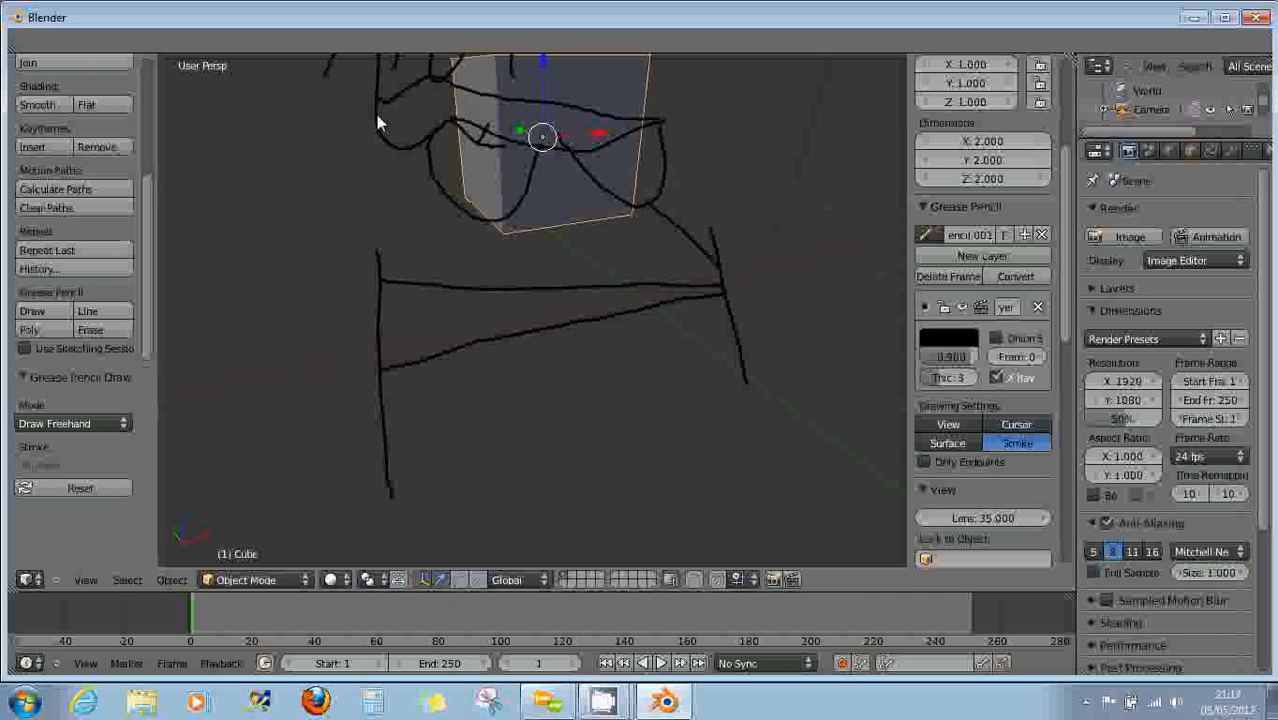
# Draw a freehand stroke joining the wavy line beside the cube to the near-vertical stroke's upper end, and inspect the connection.
pyautogui.press('d')
pyautogui.moveTo(375, 116); pyautogui.dragTo(382, 192)
pyautogui.moveTo(385, 237); pyautogui.dragTo(377, 264)
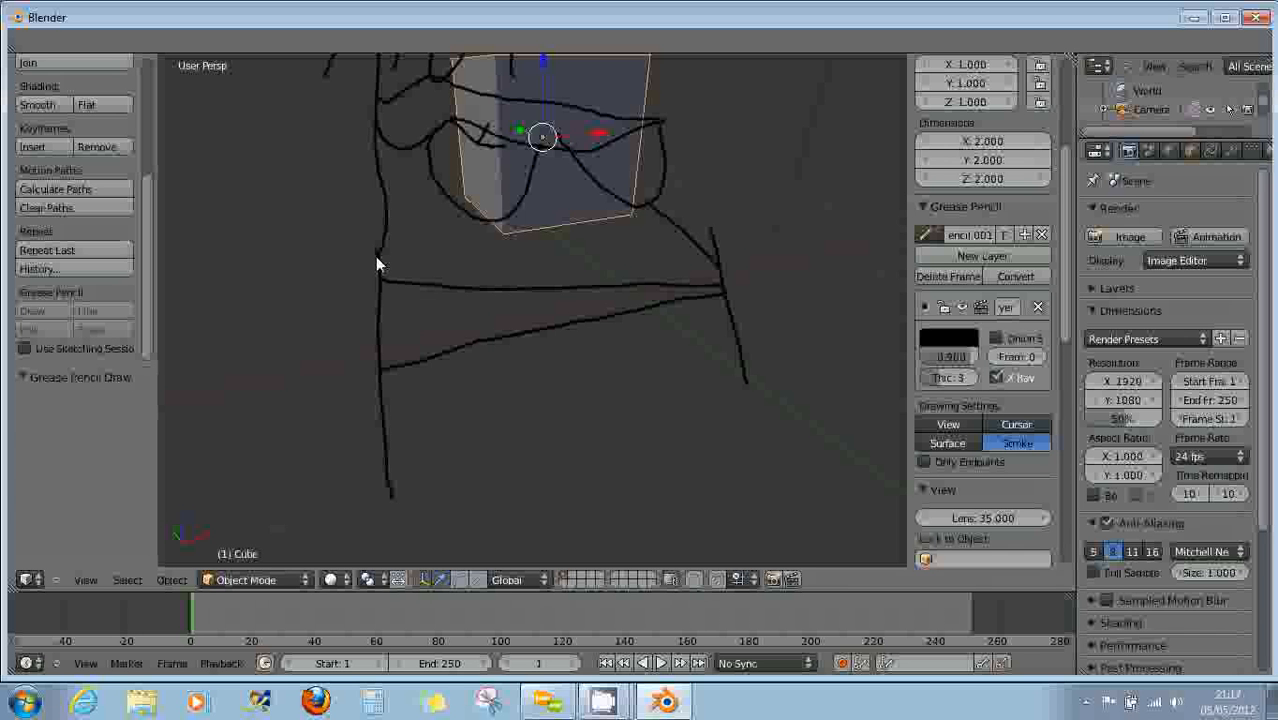
pyautogui.press('d')
pyautogui.moveTo(379, 262)
pyautogui.mouseDown(button='middle')
pyautogui.moveTo(419, 277)
pyautogui.moveTo(496, 262)
pyautogui.moveTo(495, 325)
pyautogui.moveTo(548, 300)
pyautogui.moveTo(528, 294)
pyautogui.moveTo(511, 325)
pyautogui.mouseUp(button='middle')
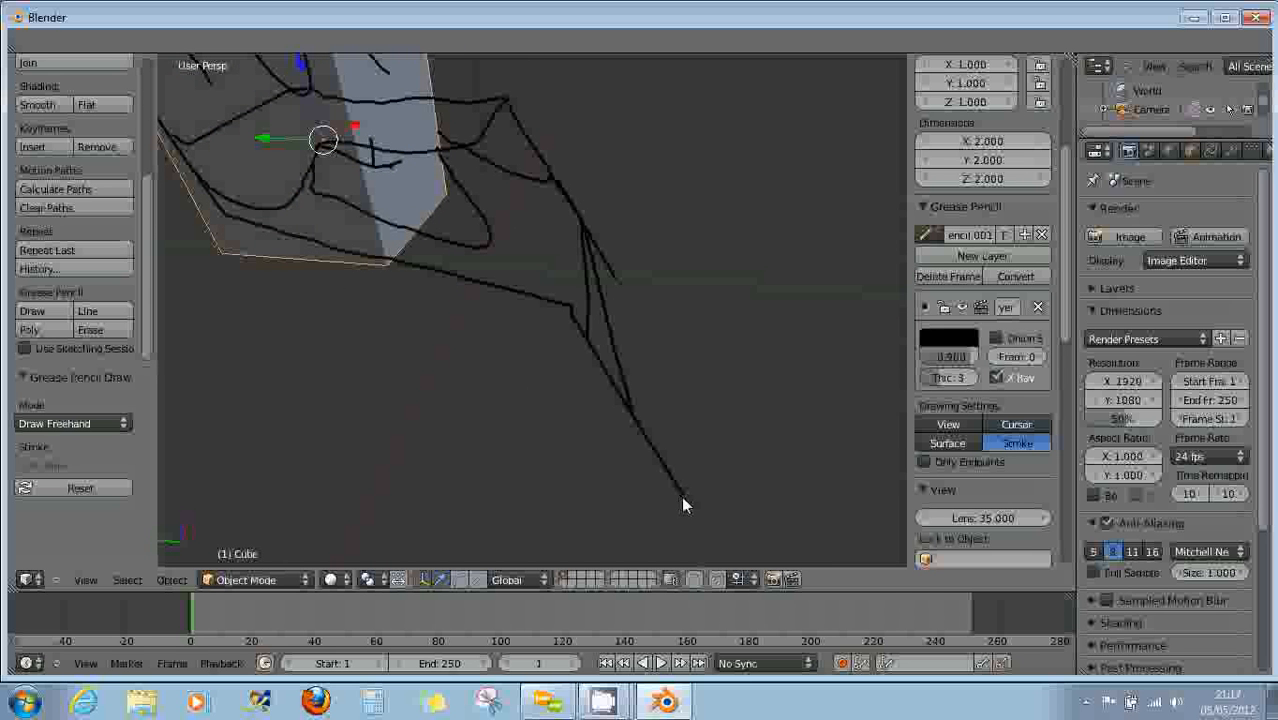
# Draw a long freehand stroke from the near-vertical stroke's lower end up to the curves beside the cube, and examine its attachment.
pyautogui.press('d')
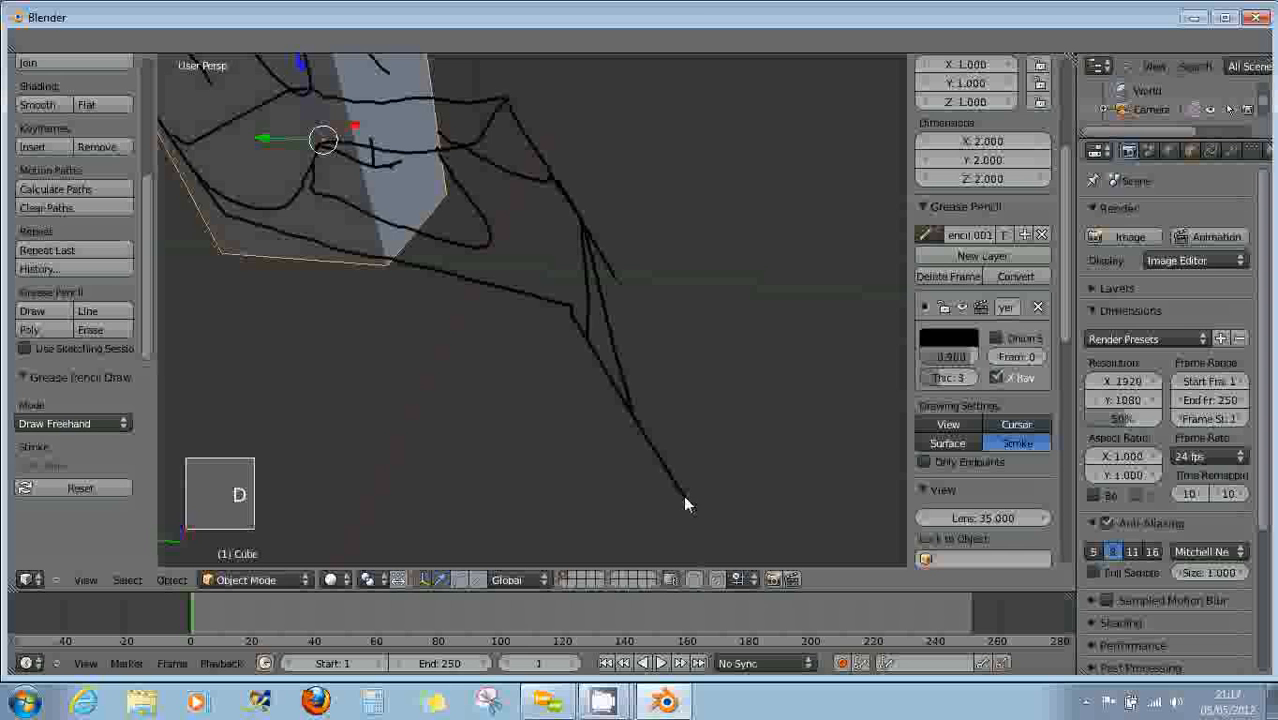
pyautogui.moveTo(684, 500)
pyautogui.mouseDown()
pyautogui.moveTo(552, 442)
pyautogui.moveTo(228, 216)
pyautogui.mouseUp()
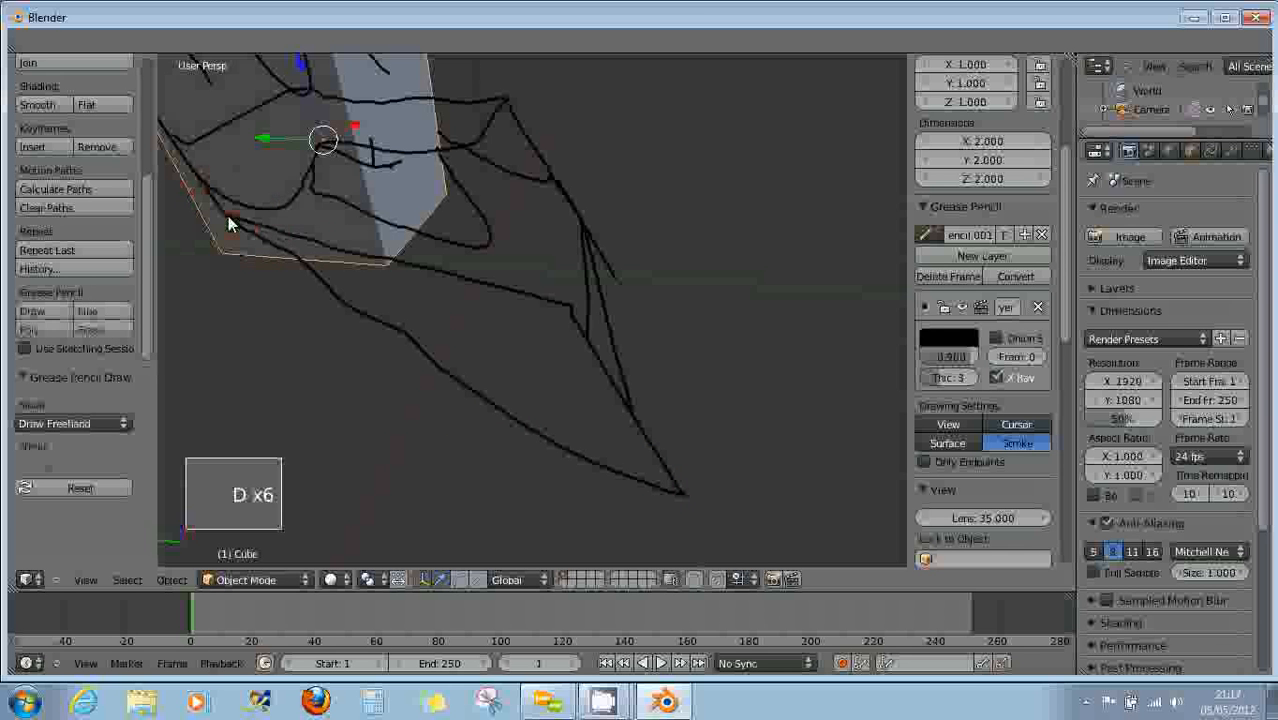
pyautogui.moveTo(345, 348)
pyautogui.mouseDown(button='middle')
pyautogui.moveTo(371, 314)
pyautogui.moveTo(531, 331)
pyautogui.moveTo(265, 331)
pyautogui.moveTo(229, 351)
pyautogui.moveTo(485, 391)
pyautogui.moveTo(365, 365)
pyautogui.moveTo(422, 374)
pyautogui.mouseUp(button='middle')
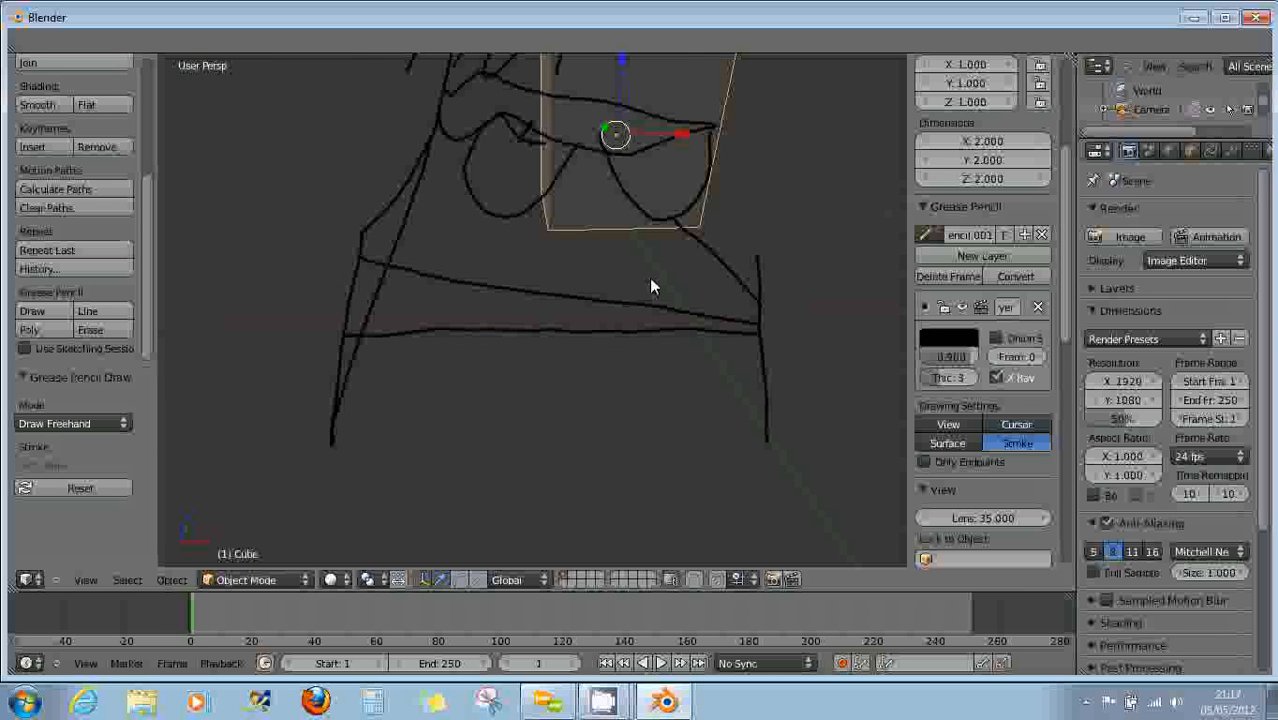
pyautogui.scroll(-3, 650, 283)
pyautogui.moveTo(670, 288)
pyautogui.mouseDown(button='middle')
pyautogui.moveTo(633, 308)
pyautogui.moveTo(745, 310)
pyautogui.mouseUp(button='middle')
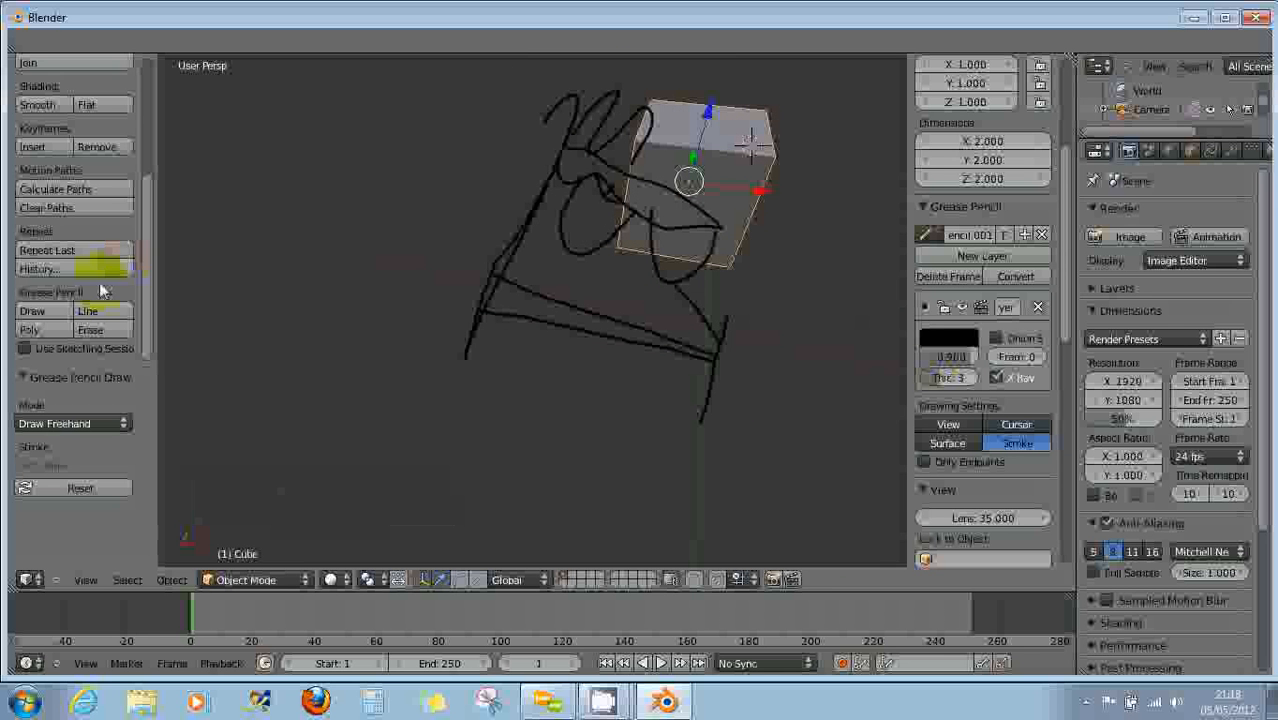
# Erase all the Grease Pencil strokes around the cube.
pyautogui.click(92, 330)
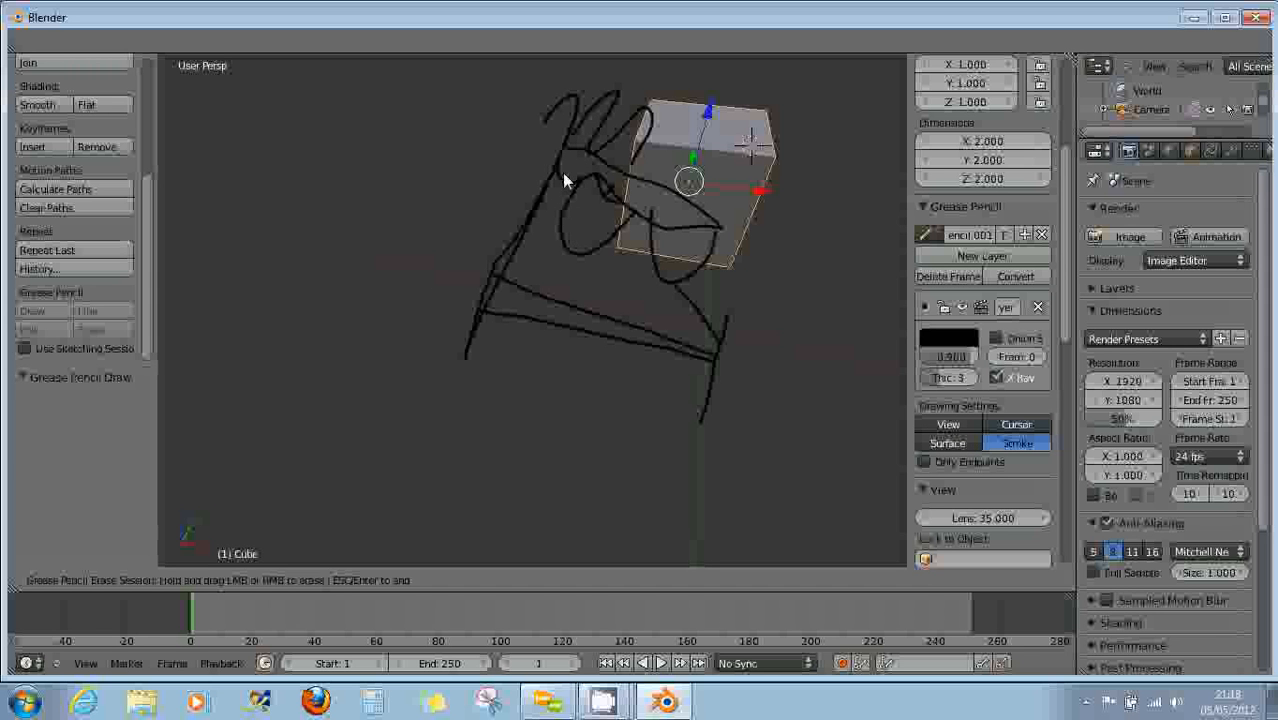
pyautogui.hotkey('ctrl', 'd')
pyautogui.moveTo(555, 172)
pyautogui.mouseDown()
pyautogui.moveTo(532, 193)
pyautogui.moveTo(475, 354)
pyautogui.moveTo(552, 334)
pyautogui.moveTo(736, 357)
pyautogui.moveTo(668, 257)
pyautogui.moveTo(707, 233)
pyautogui.moveTo(641, 173)
pyautogui.moveTo(616, 226)
pyautogui.moveTo(570, 186)
pyautogui.moveTo(651, 136)
pyautogui.moveTo(600, 146)
pyautogui.moveTo(546, 104)
pyautogui.moveTo(651, 201)
pyautogui.mouseUp()
pyautogui.hotkey('ctrl', 'd')
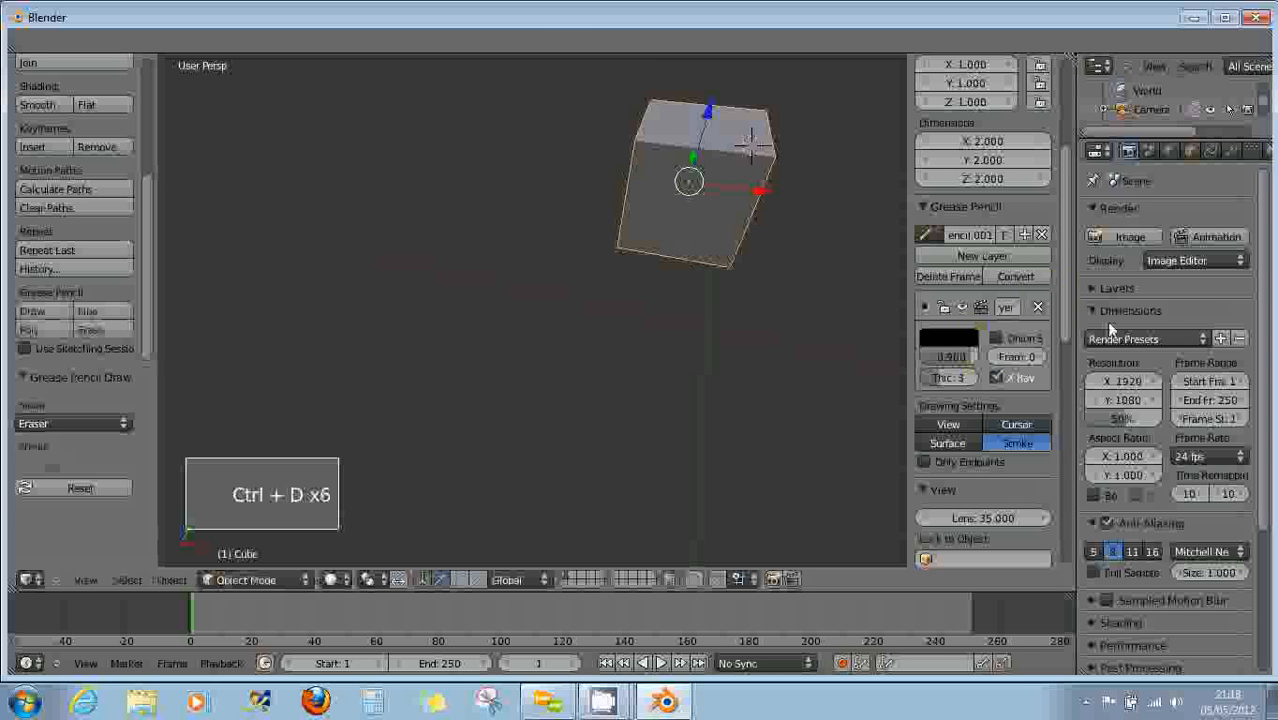
pyautogui.moveTo(694, 296); pyautogui.dragTo(716, 277, button='middle')
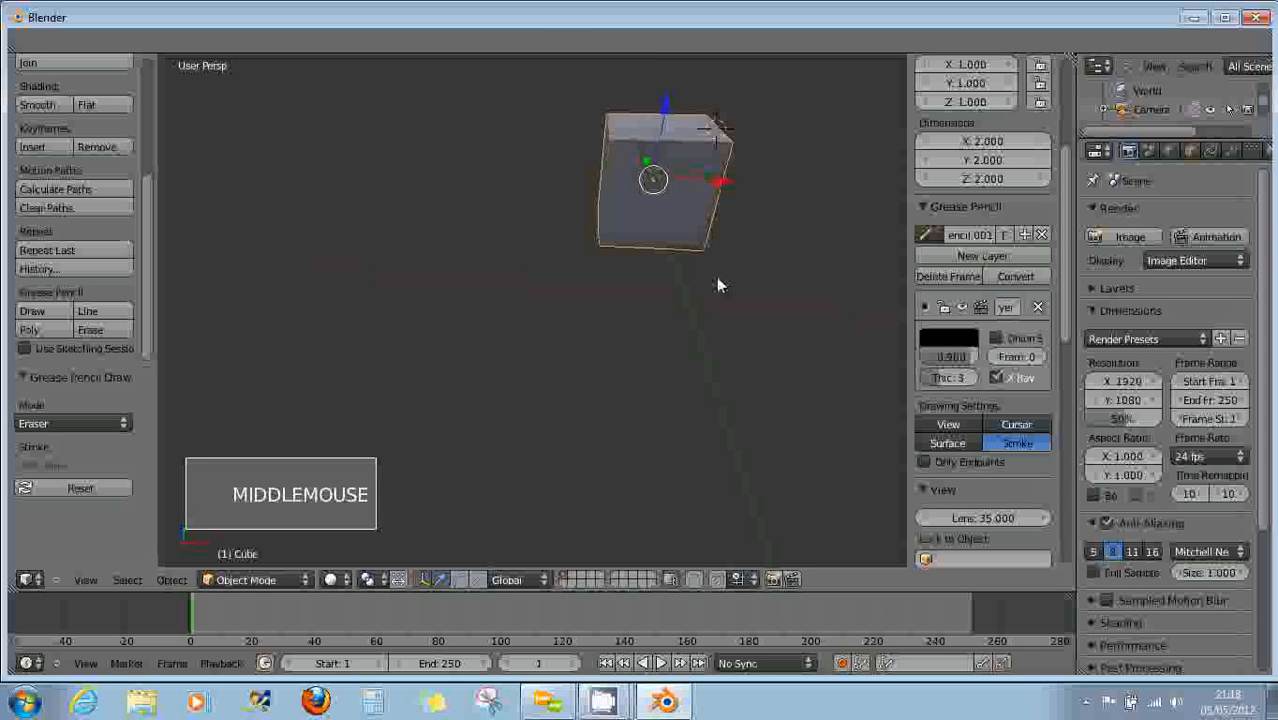
# Set the Grease Pencil stroke placement to Surface and hide the 3D transform manipulator.
pyautogui.click(948, 445)
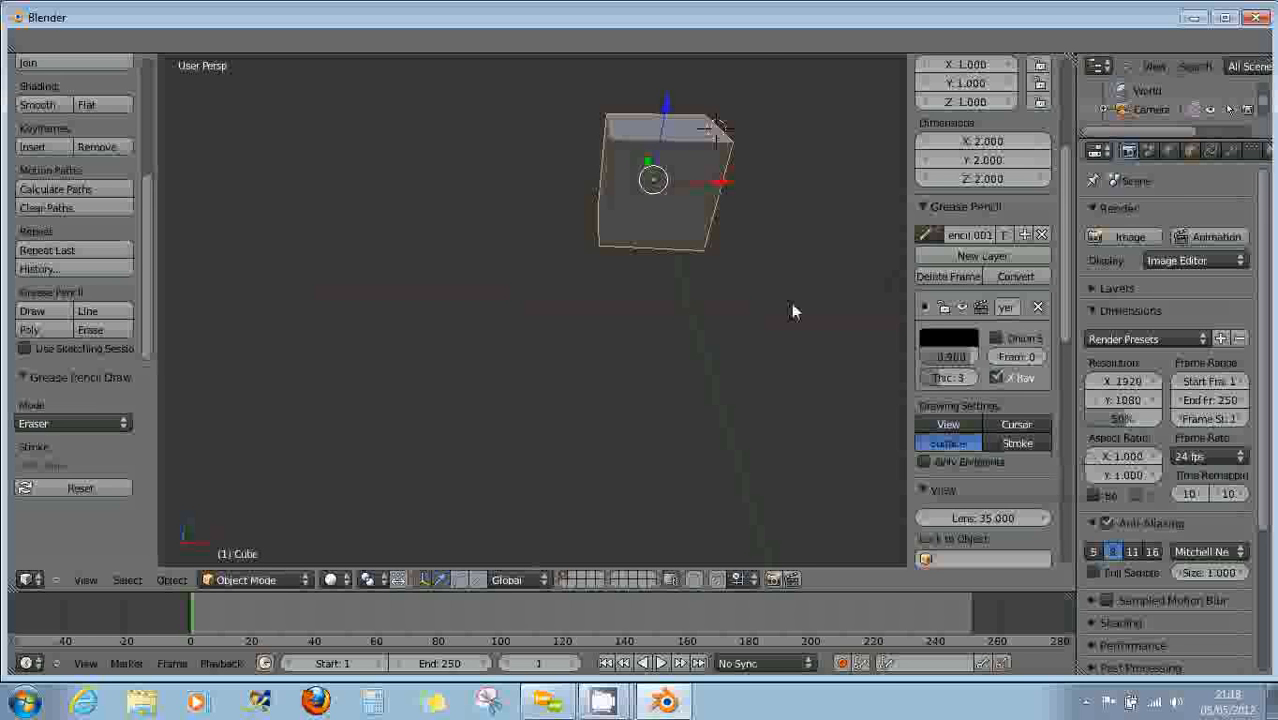
pyautogui.moveTo(752, 228); pyautogui.dragTo(679, 245, button='middle')
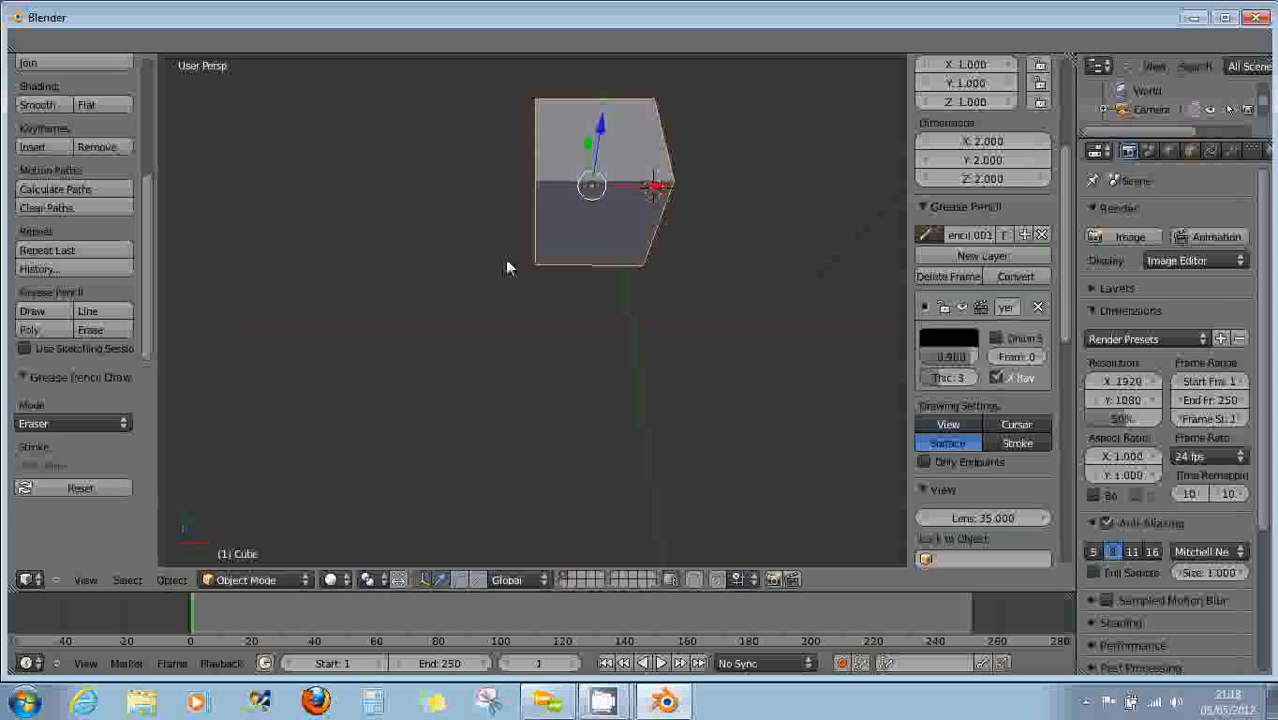
pyautogui.click(422, 580)
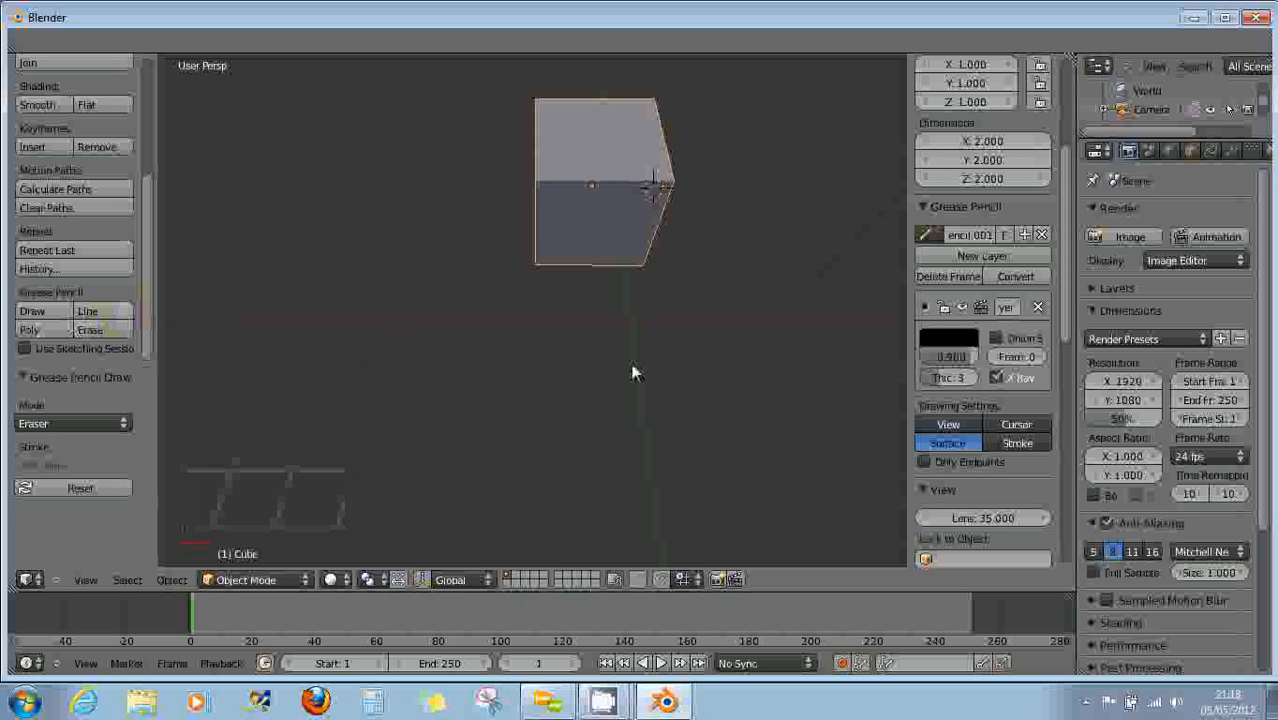
pyautogui.click(945, 443)
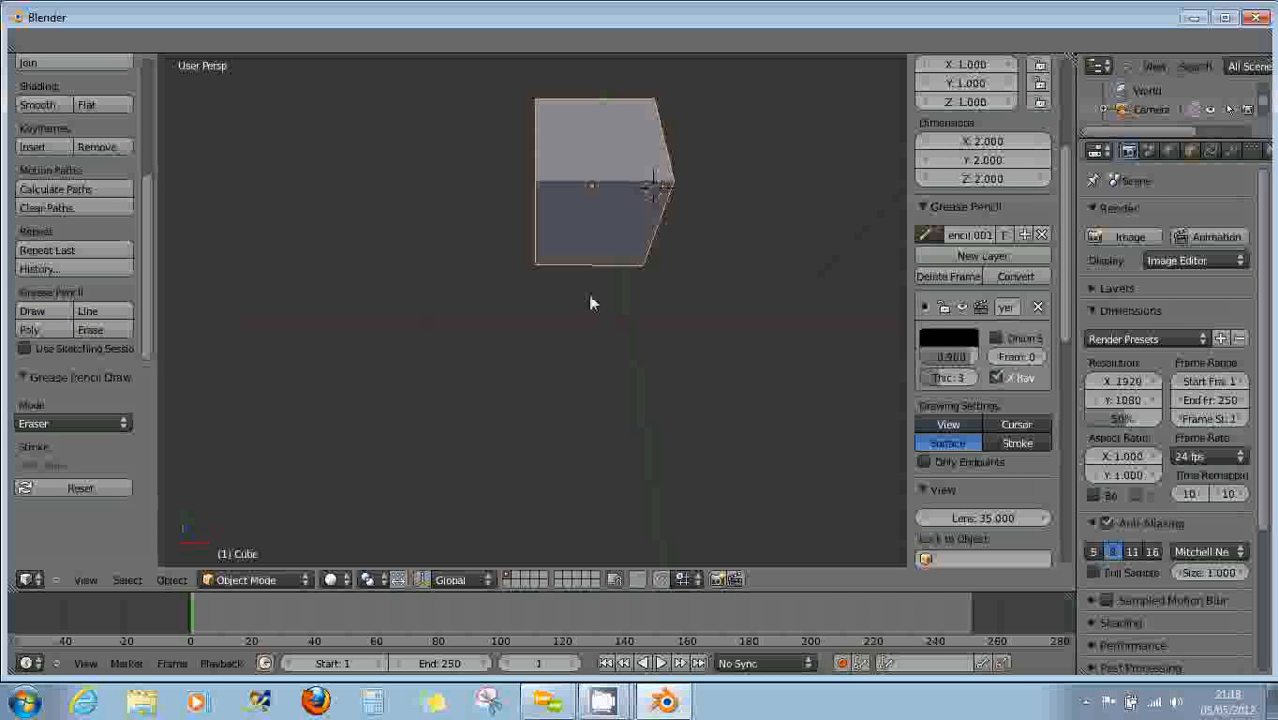
# Add a plane scaled by a factor of 4.382 and lower it 2.284 units along the Z axis.
pyautogui.hotkey('shift', 'a')
pyautogui.moveTo(586, 296)
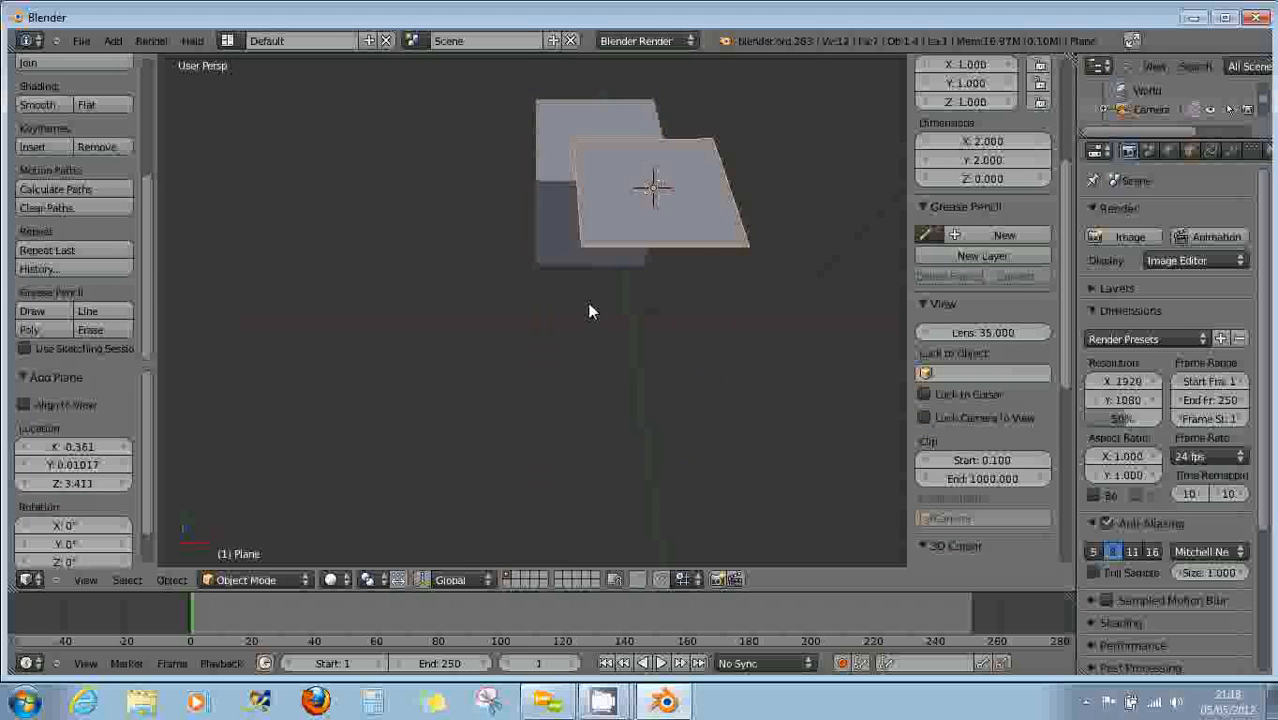
pyautogui.press('s')
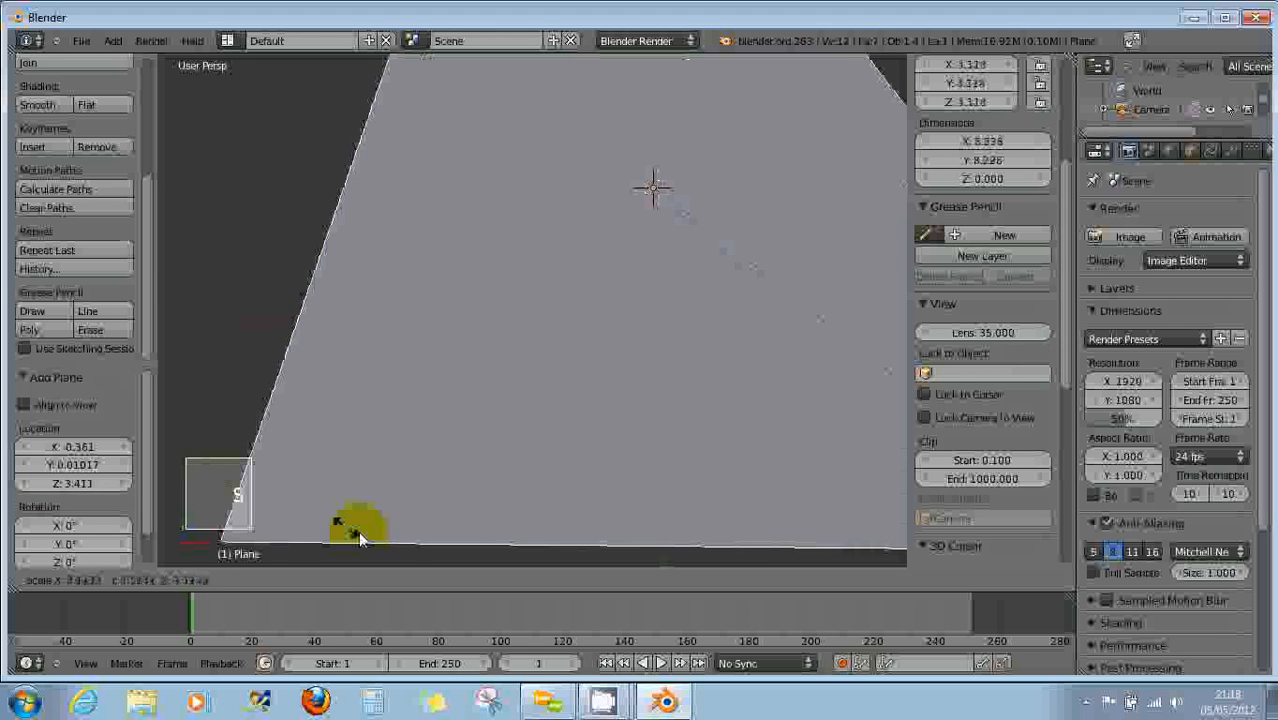
pyautogui.click(320, 510)
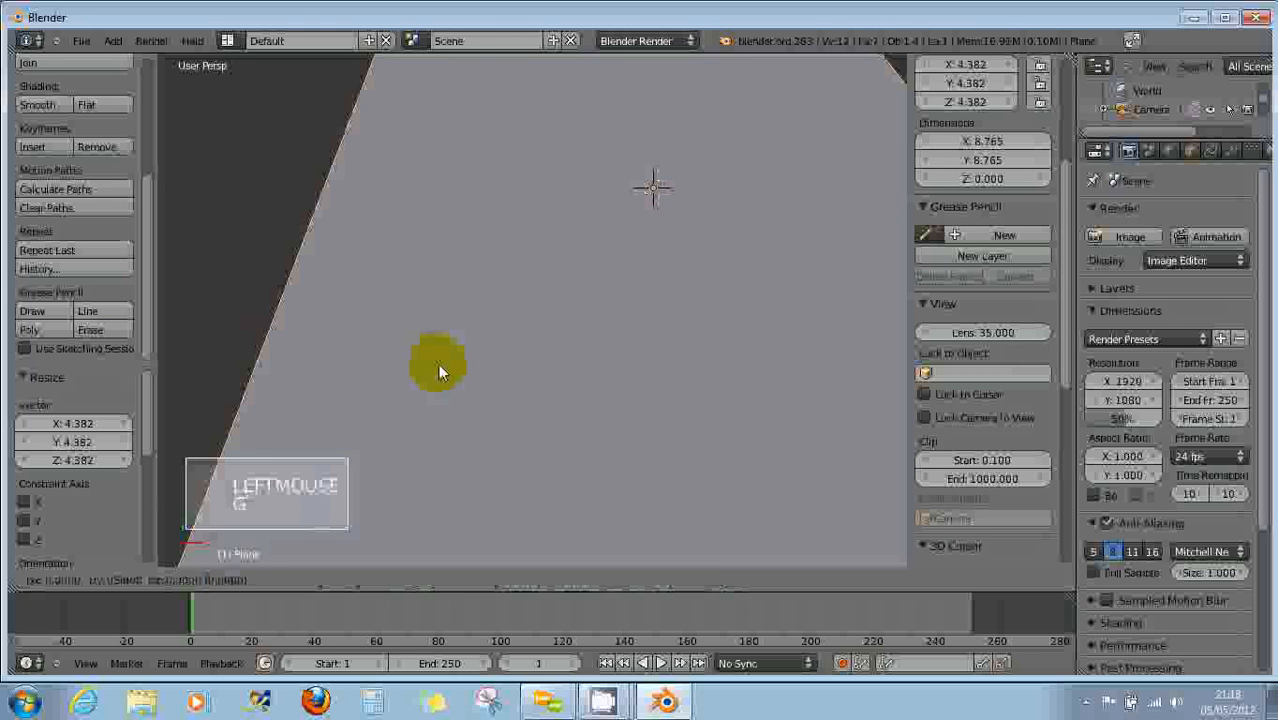
pyautogui.press('g')
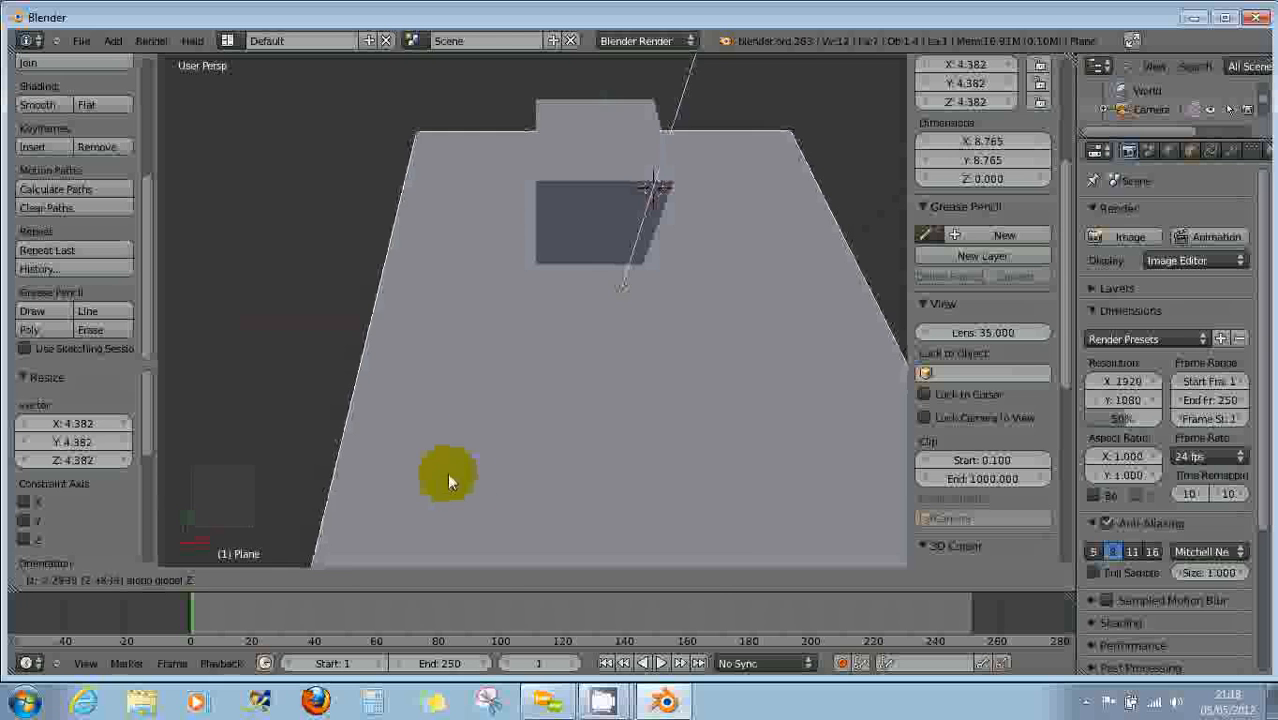
pyautogui.click(453, 479)
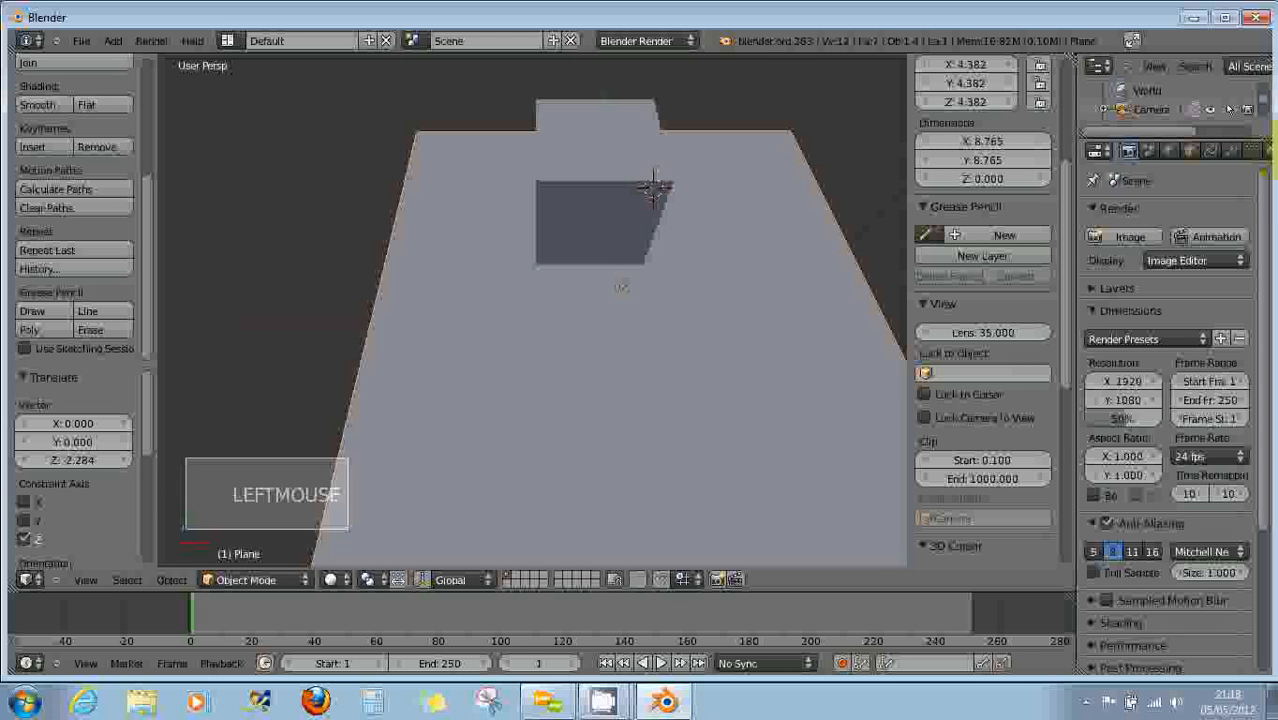
# Give the plane a new material with a pink diffuse colour.
pyautogui.click(1268, 152)
pyautogui.click(1135, 275)
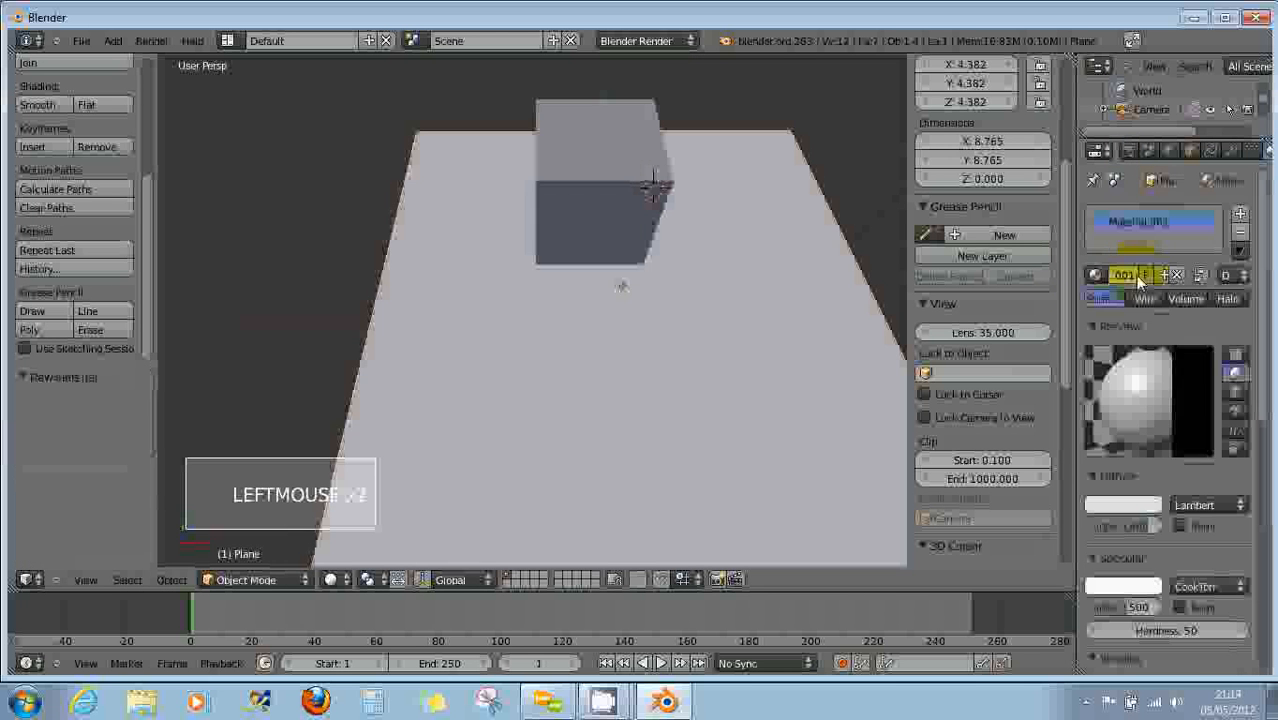
pyautogui.click(1146, 502)
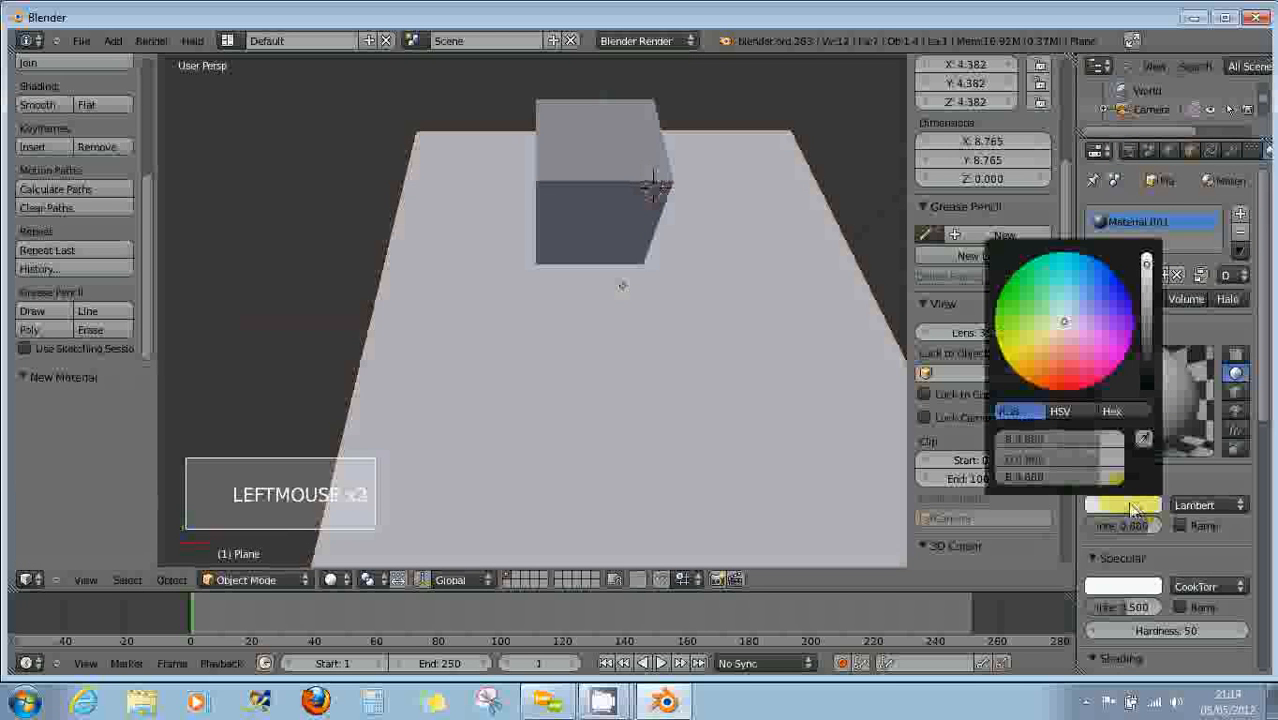
pyautogui.click(1068, 363)
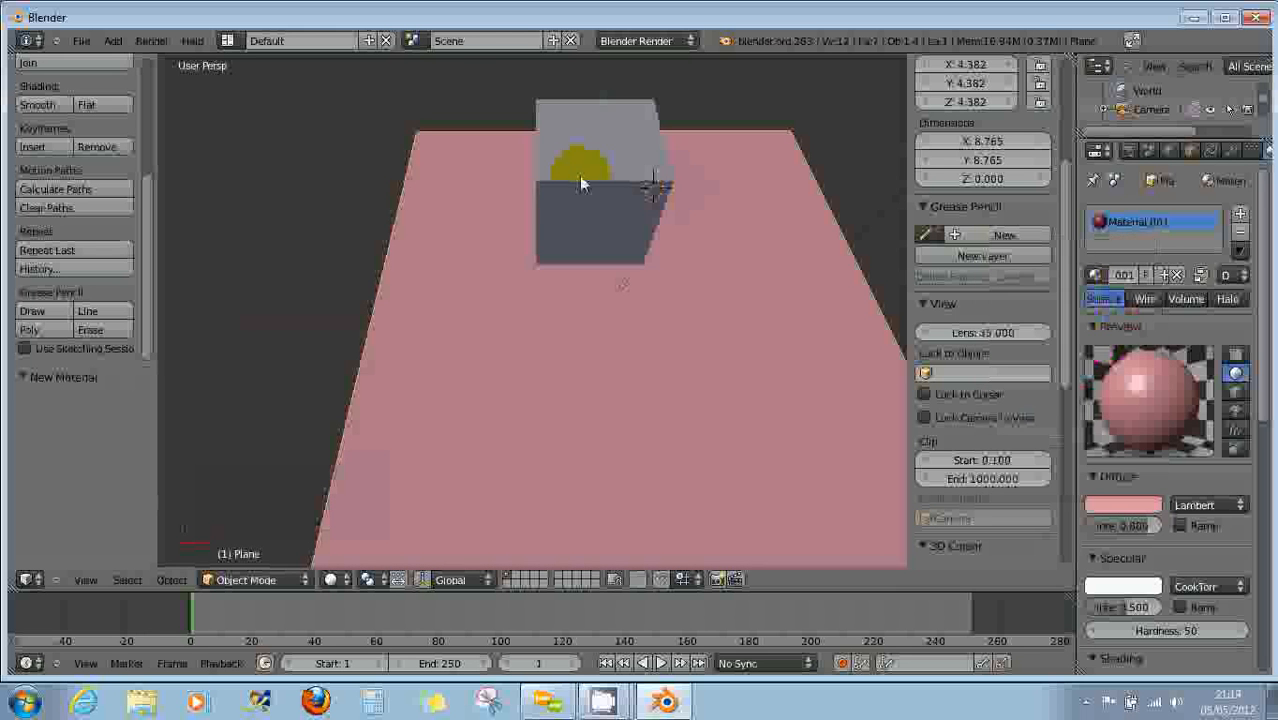
# Give the cube a new material with a blue diffuse colour.
pyautogui.rightClick(602, 181)
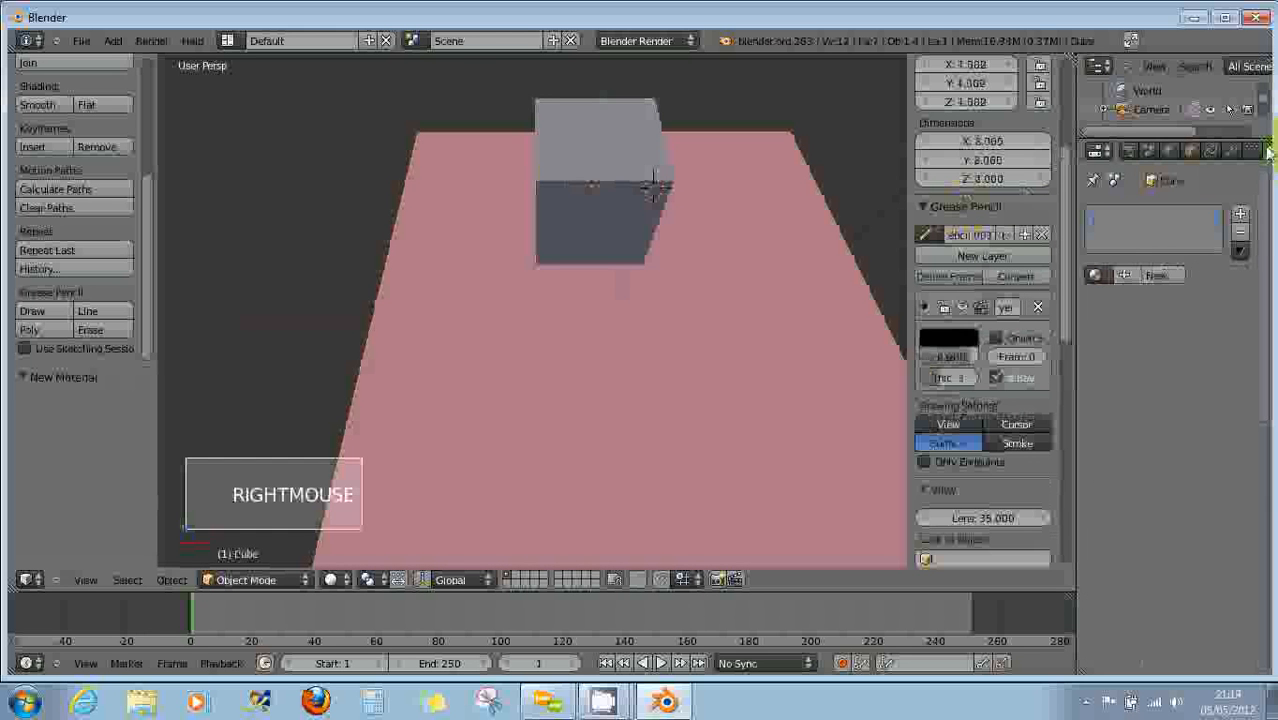
pyautogui.click(1267, 152)
pyautogui.click(1125, 273)
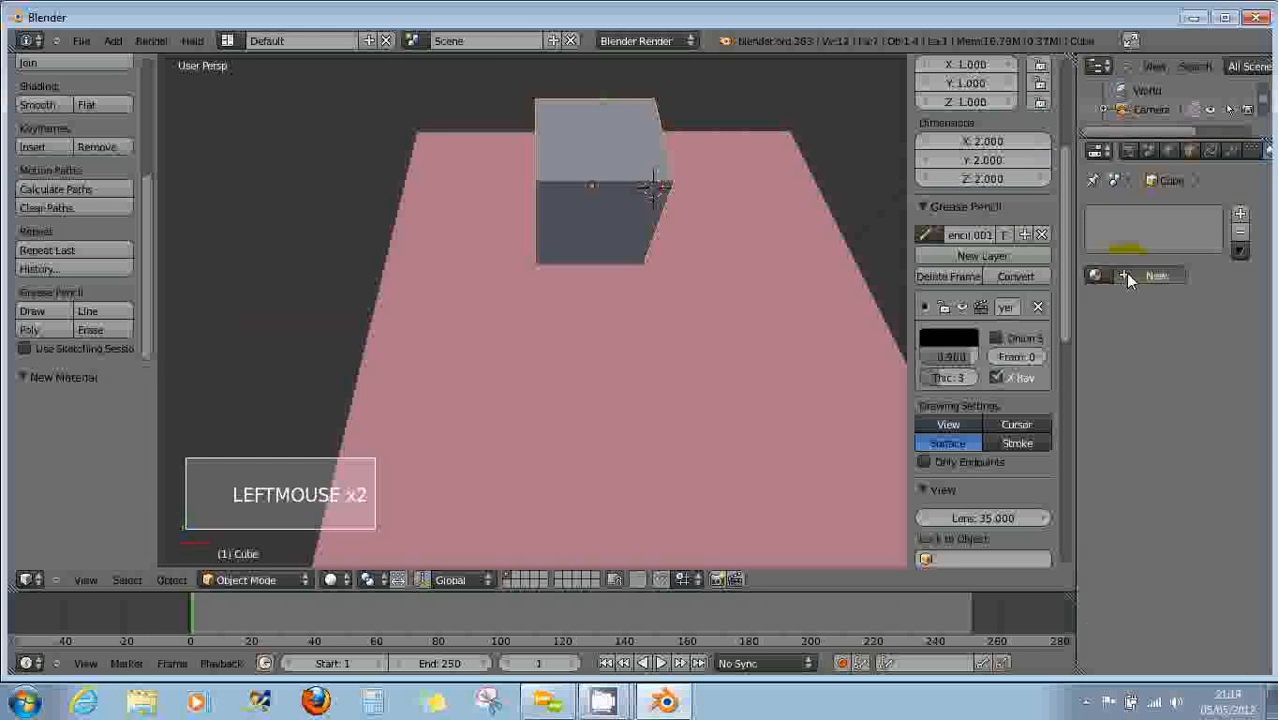
pyautogui.click(1122, 505)
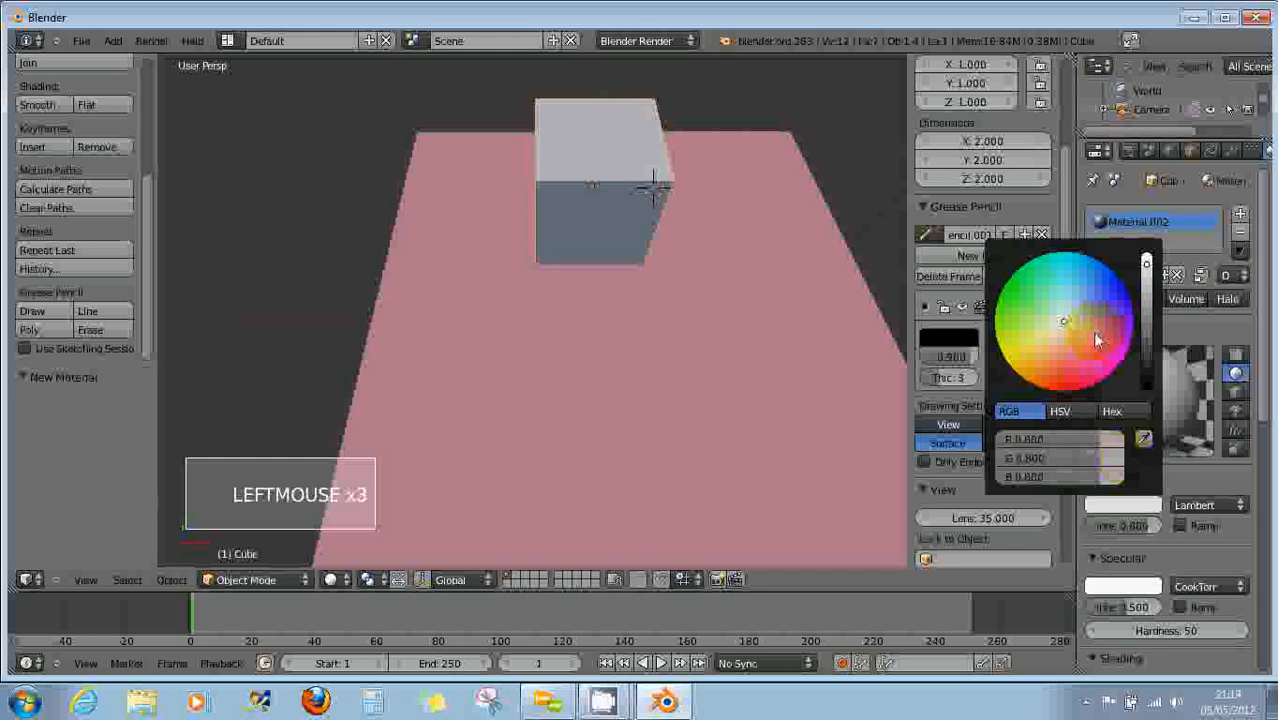
pyautogui.moveTo(1092, 331); pyautogui.dragTo(1103, 298)
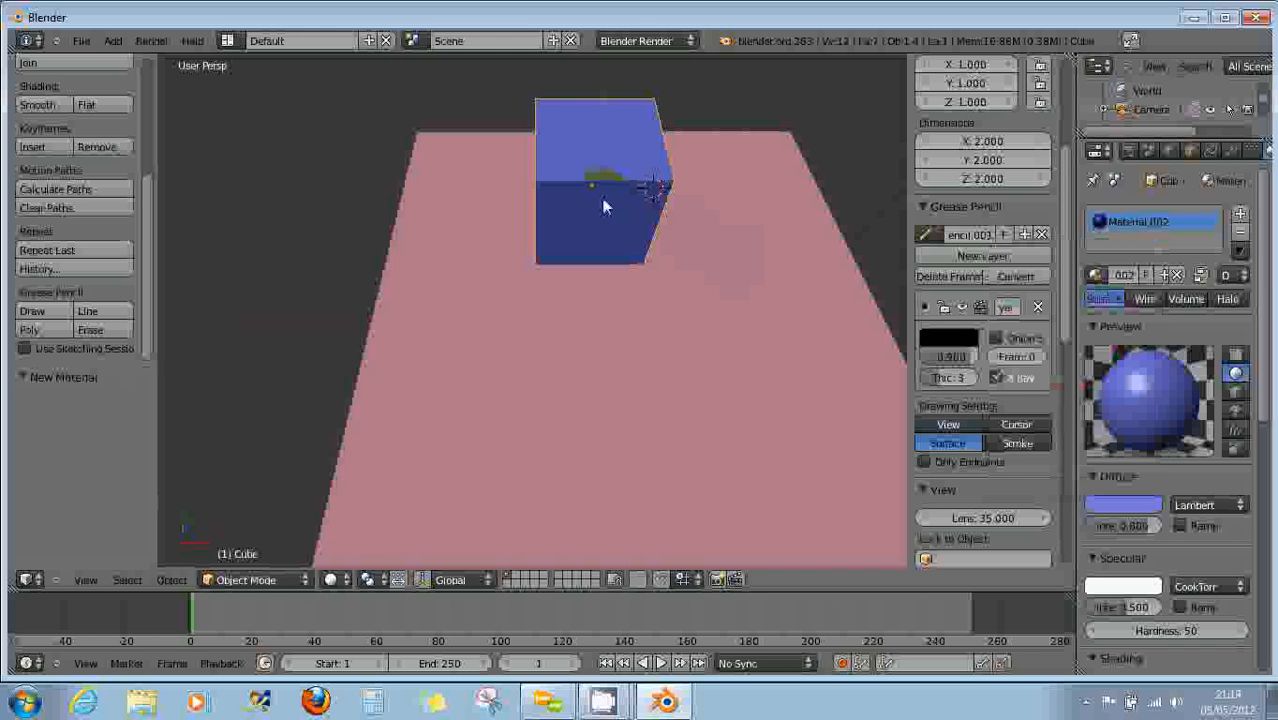
# Move the plane by about X -0.663, Y 1.195, Z 0.728, and lower it 0.852 units along Z.
pyautogui.rightClick(655, 398)
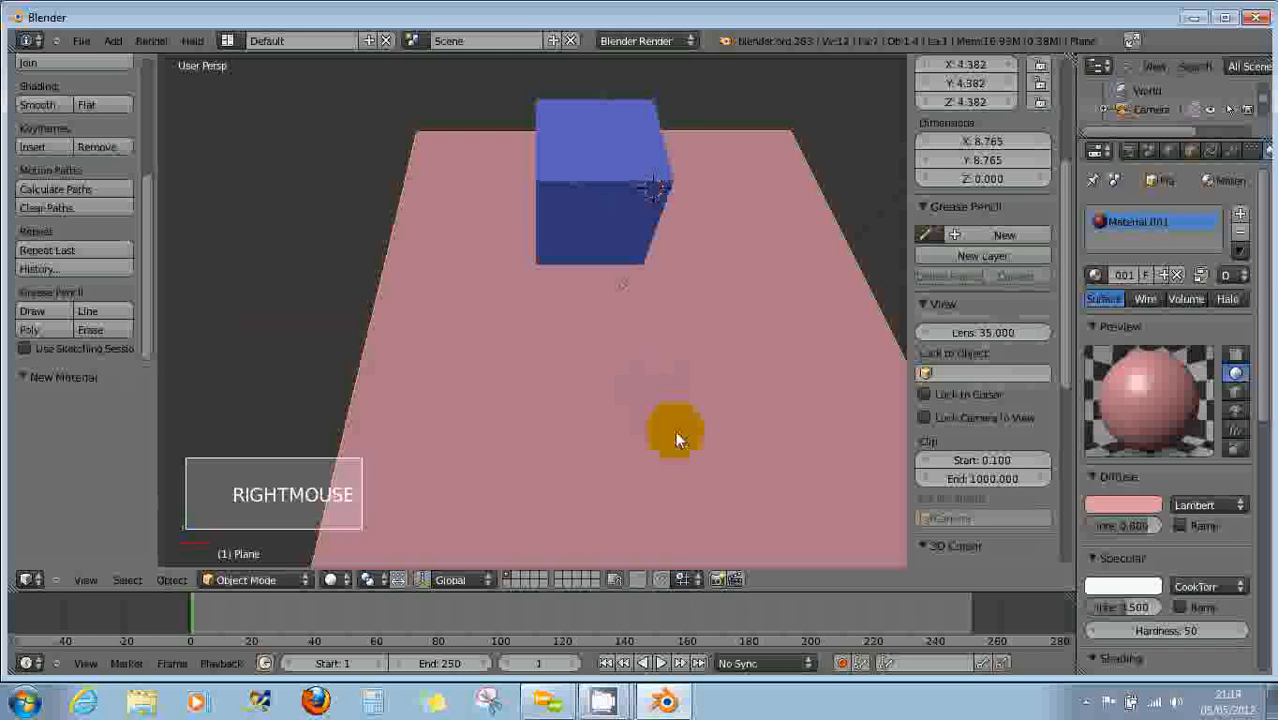
pyautogui.press('g')
pyautogui.press('g')
pyautogui.click(645, 320)
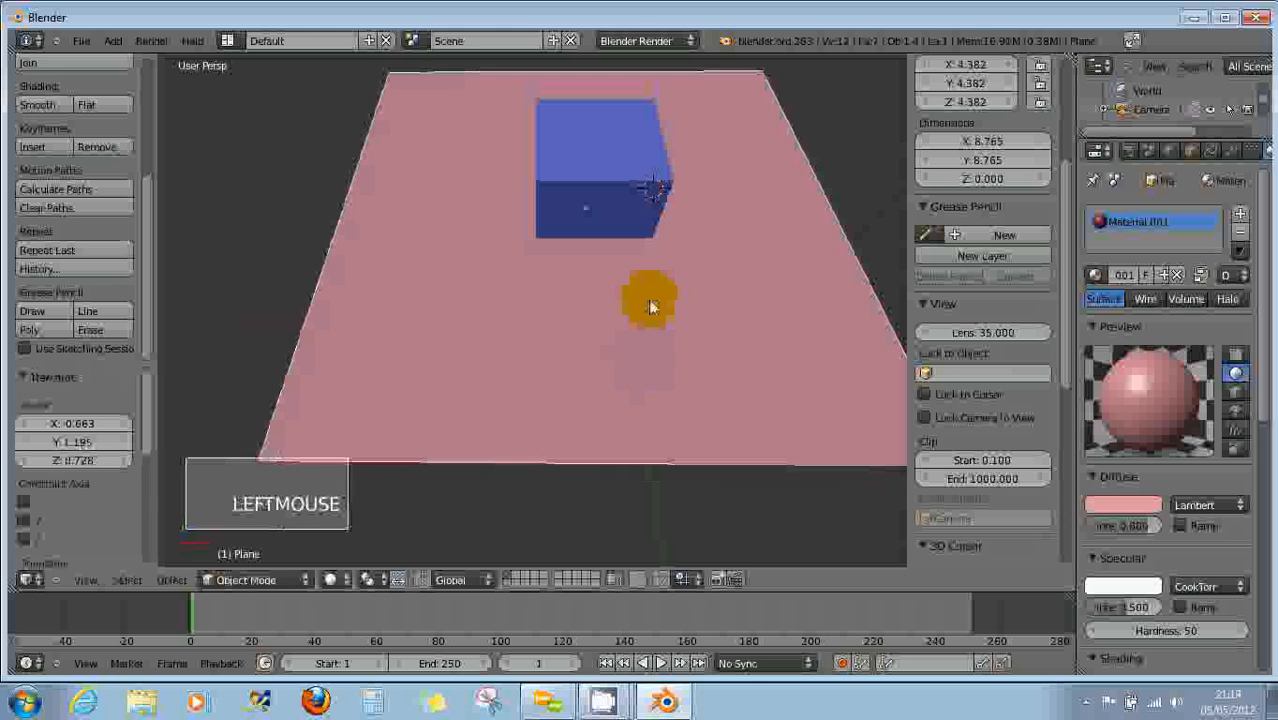
pyautogui.press('g')
pyautogui.press('z')
pyautogui.click(640, 336)
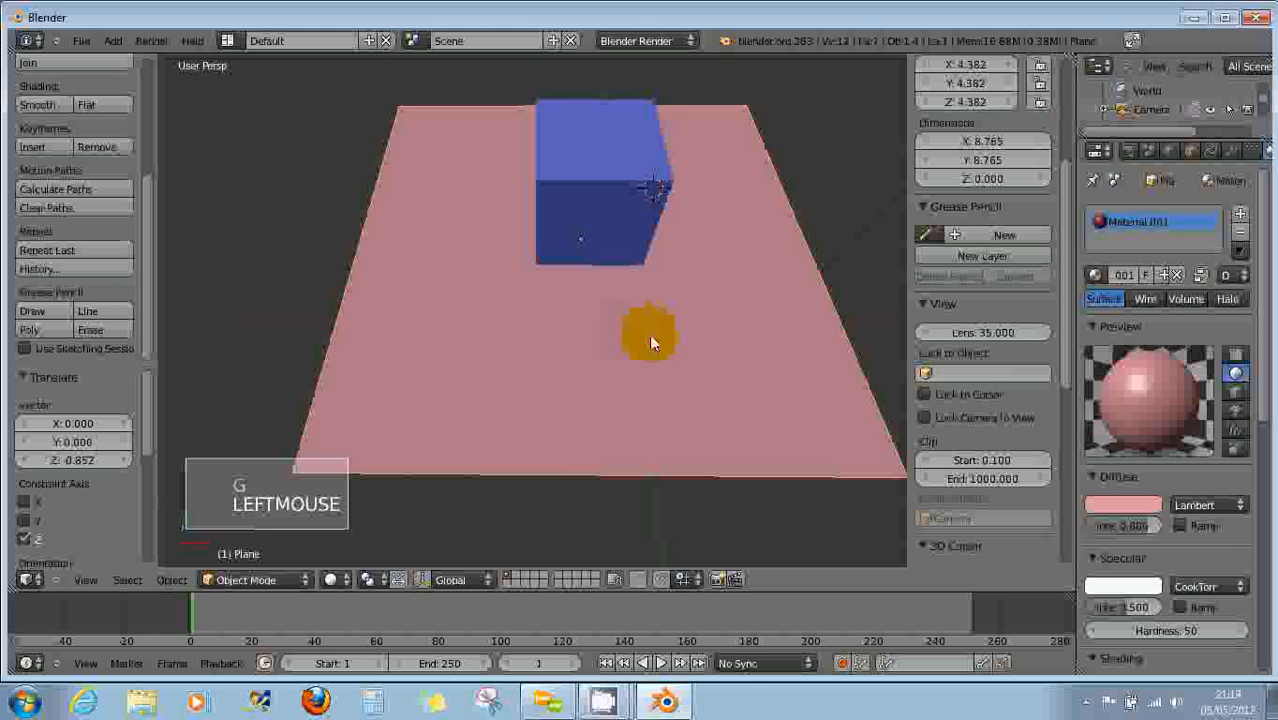
# Lower the plane another 0.603 units along Z to leave a gap beneath the cube, and check it from several angles.
pyautogui.moveTo(651, 337); pyautogui.dragTo(645, 257, button='middle')
pyautogui.press('g')
pyautogui.press('z')
pyautogui.click(633, 322)
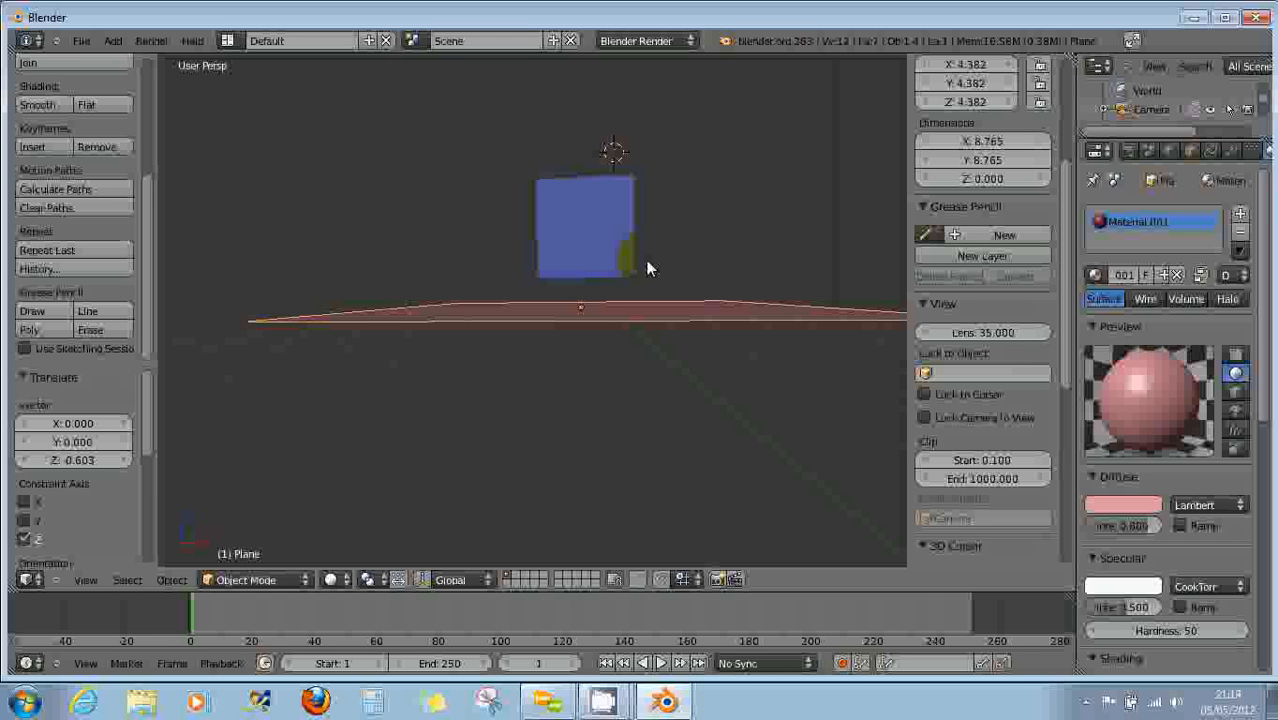
pyautogui.moveTo(728, 280); pyautogui.dragTo(690, 371, button='middle')
pyautogui.moveTo(622, 266); pyautogui.dragTo(685, 308, button='middle')
# Add a new Grease Pencil layer to the lamp.
pyautogui.scroll(2, 1009, 221)
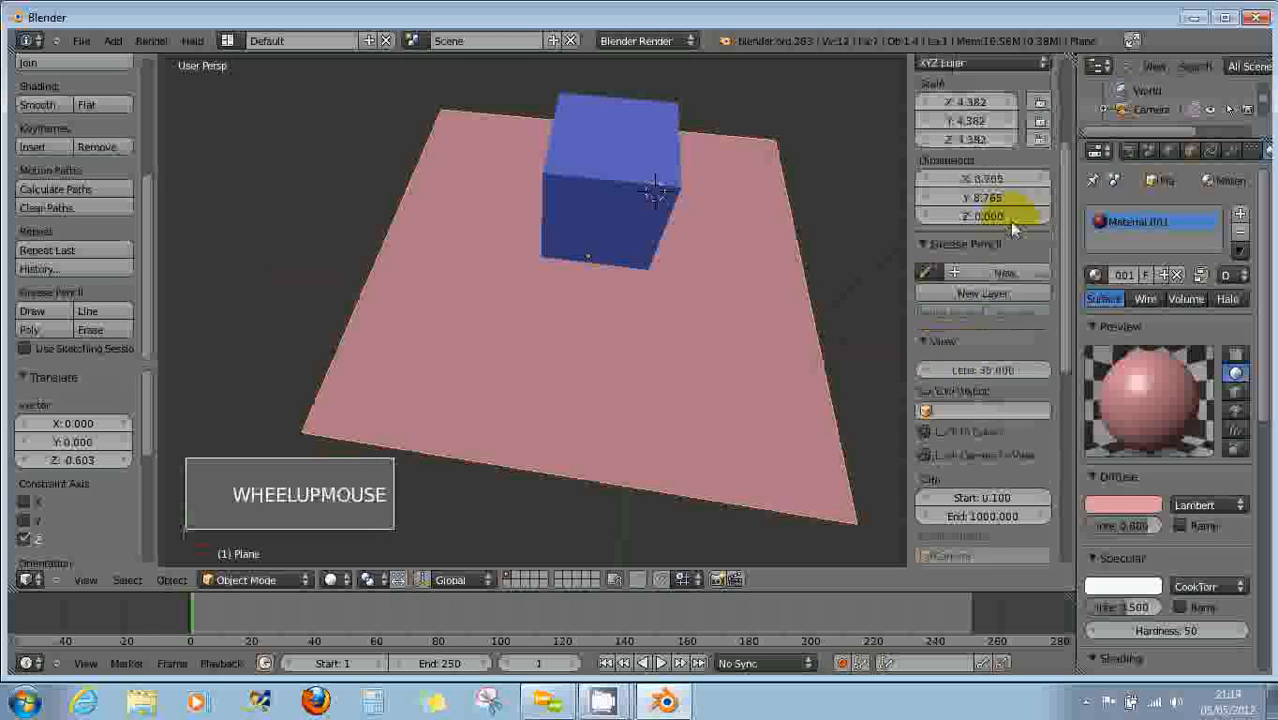
pyautogui.scroll(7, 1007, 232)
pyautogui.rightClick(600, 165)
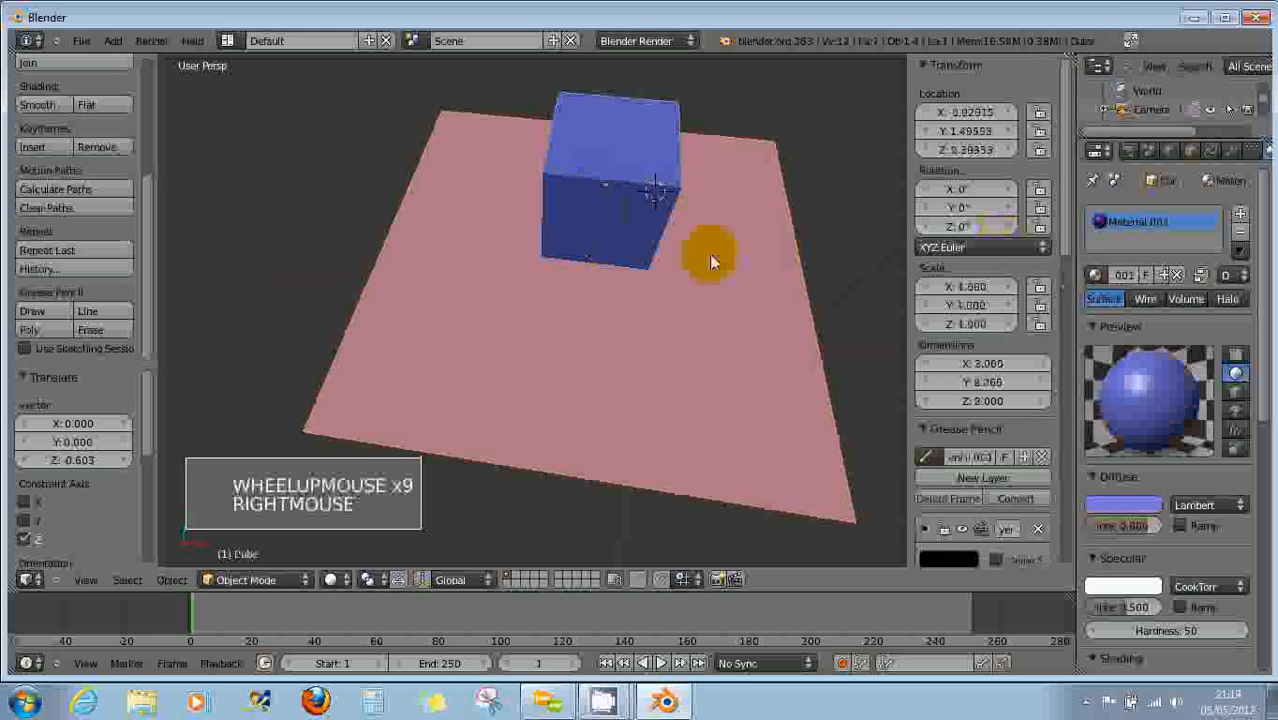
pyautogui.rightClick(735, 264)
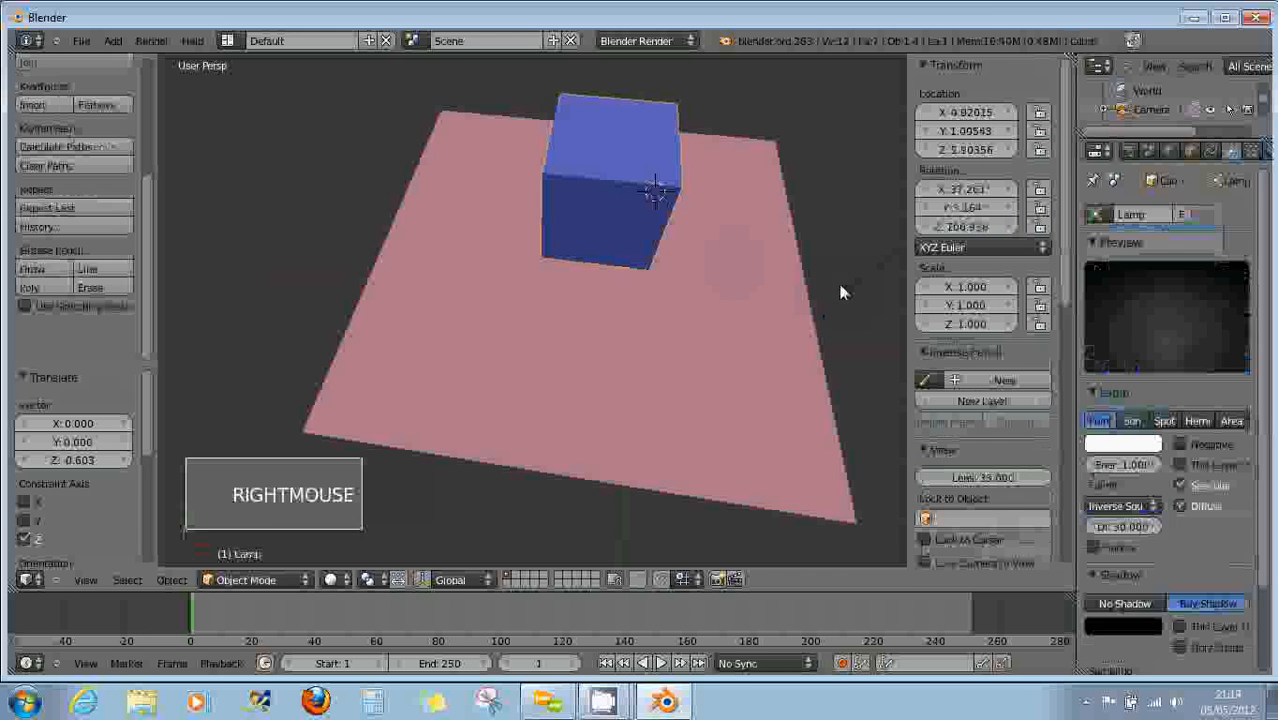
pyautogui.click(966, 399)
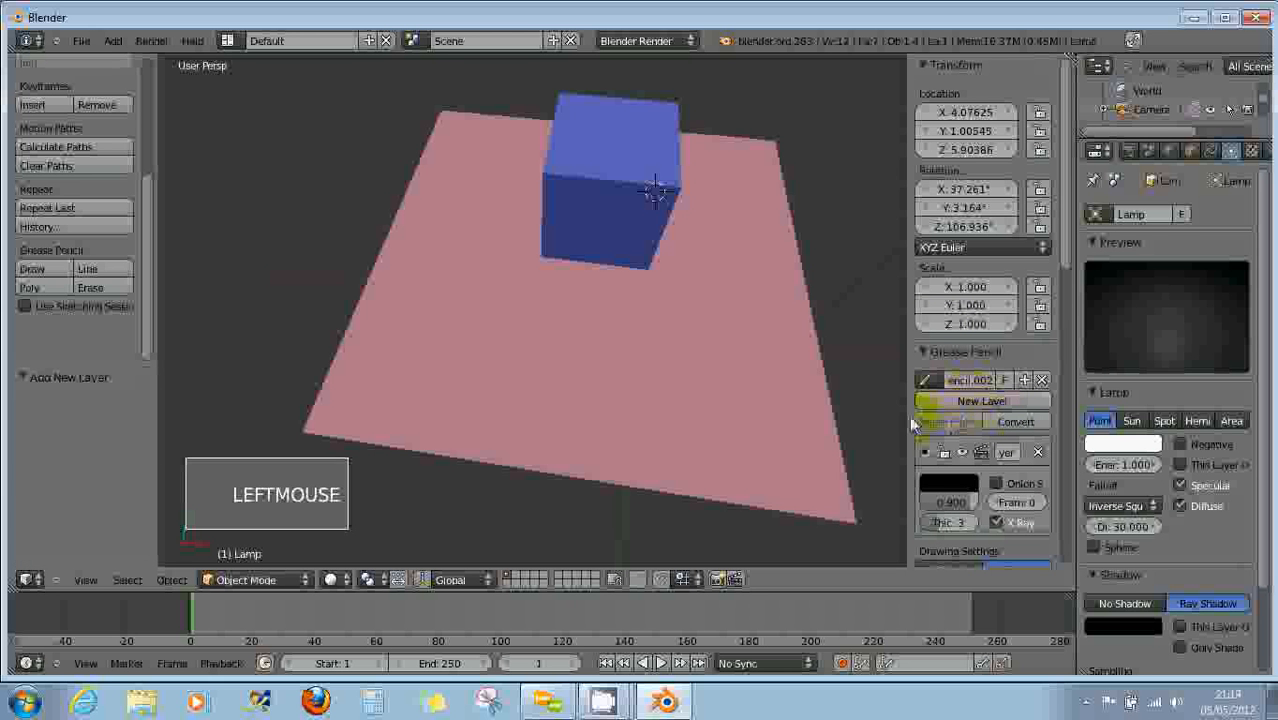
pyautogui.moveTo(777, 365); pyautogui.dragTo(805, 355, button='middle')
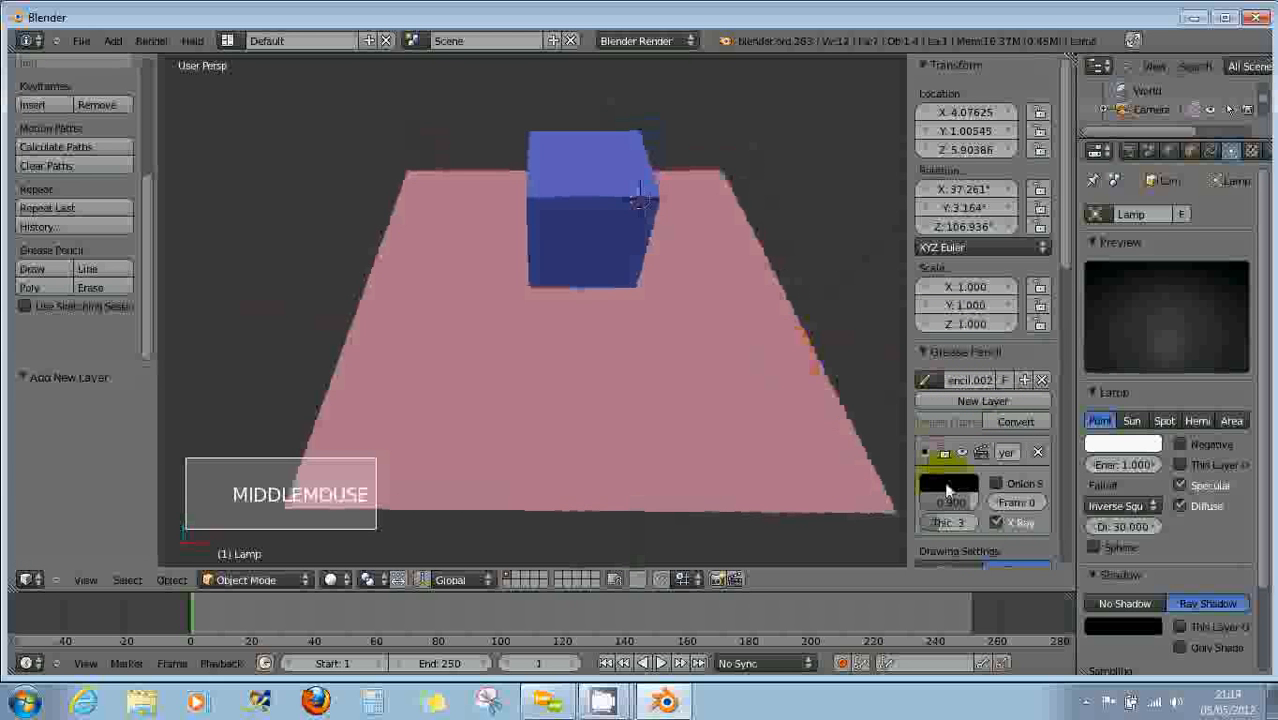
# Set the Grease Pencil stroke placement to Surface, with the cube and plane both in view.
pyautogui.scroll(-2, 787, 375)
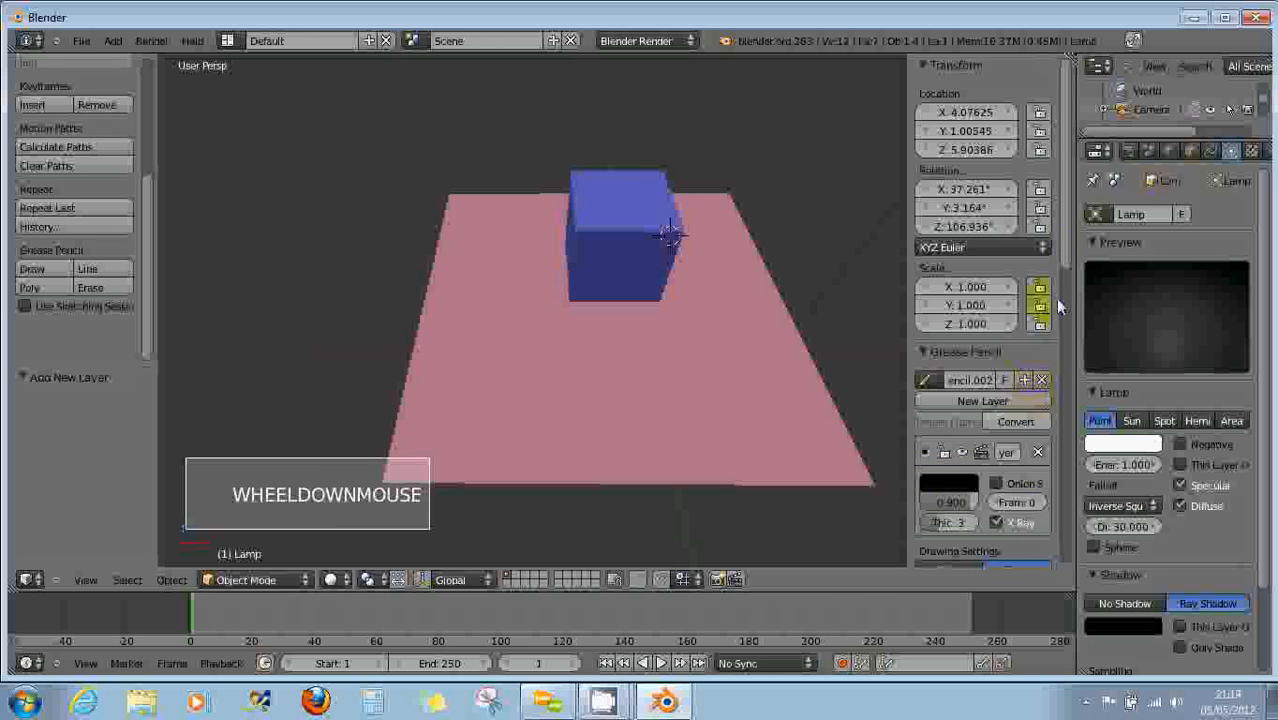
pyautogui.moveTo(1058, 300); pyautogui.dragTo(1064, 400)
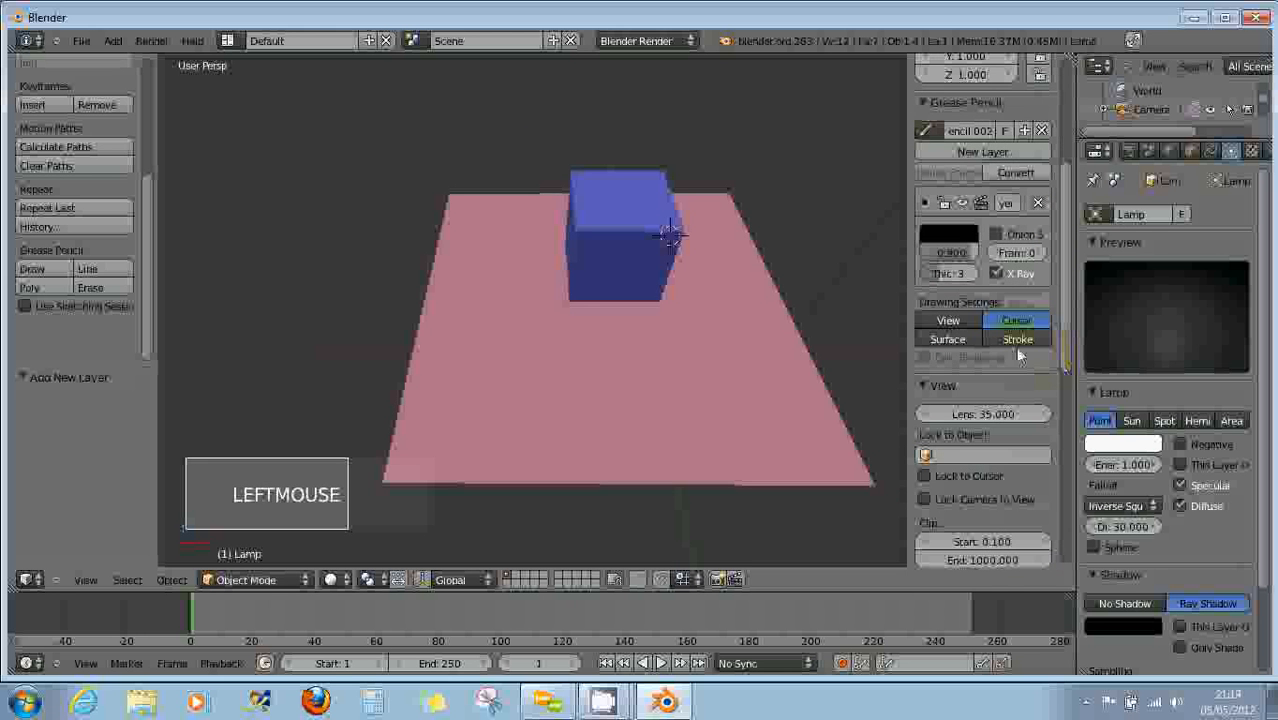
pyautogui.click(946, 339)
pyautogui.middleClick(578, 298)
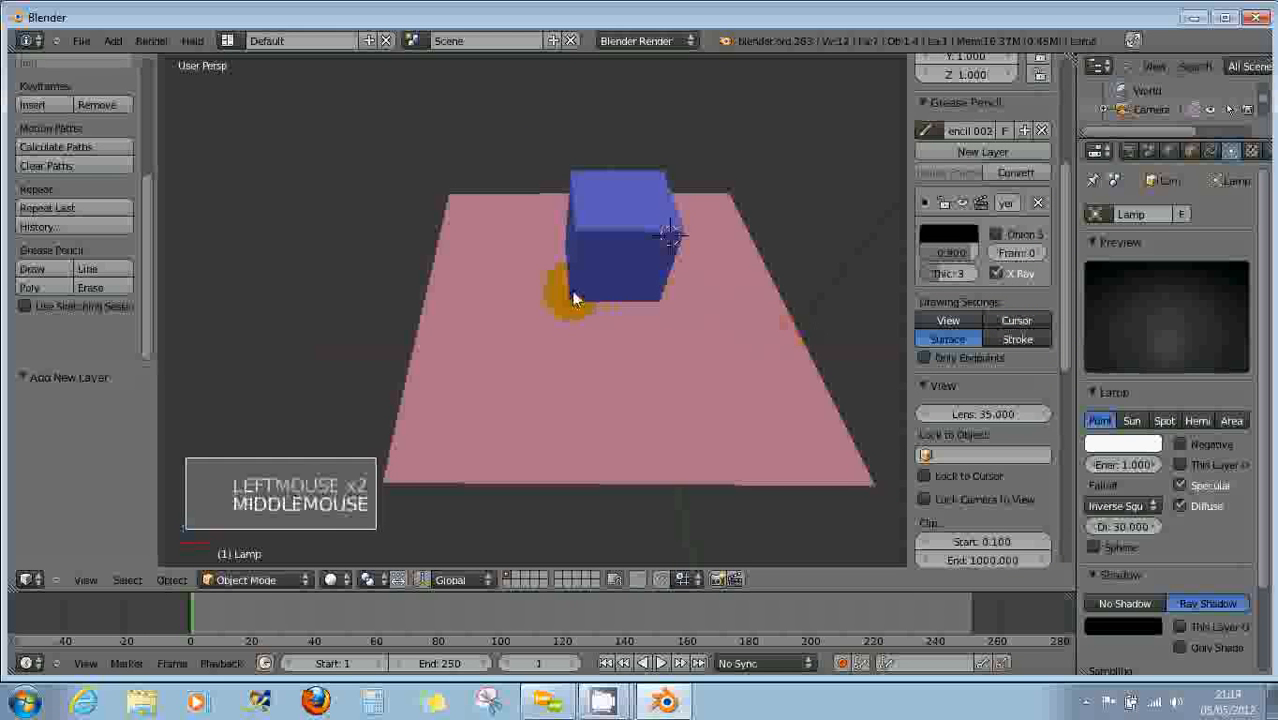
pyautogui.moveTo(573, 298); pyautogui.dragTo(491, 281, button='middle')
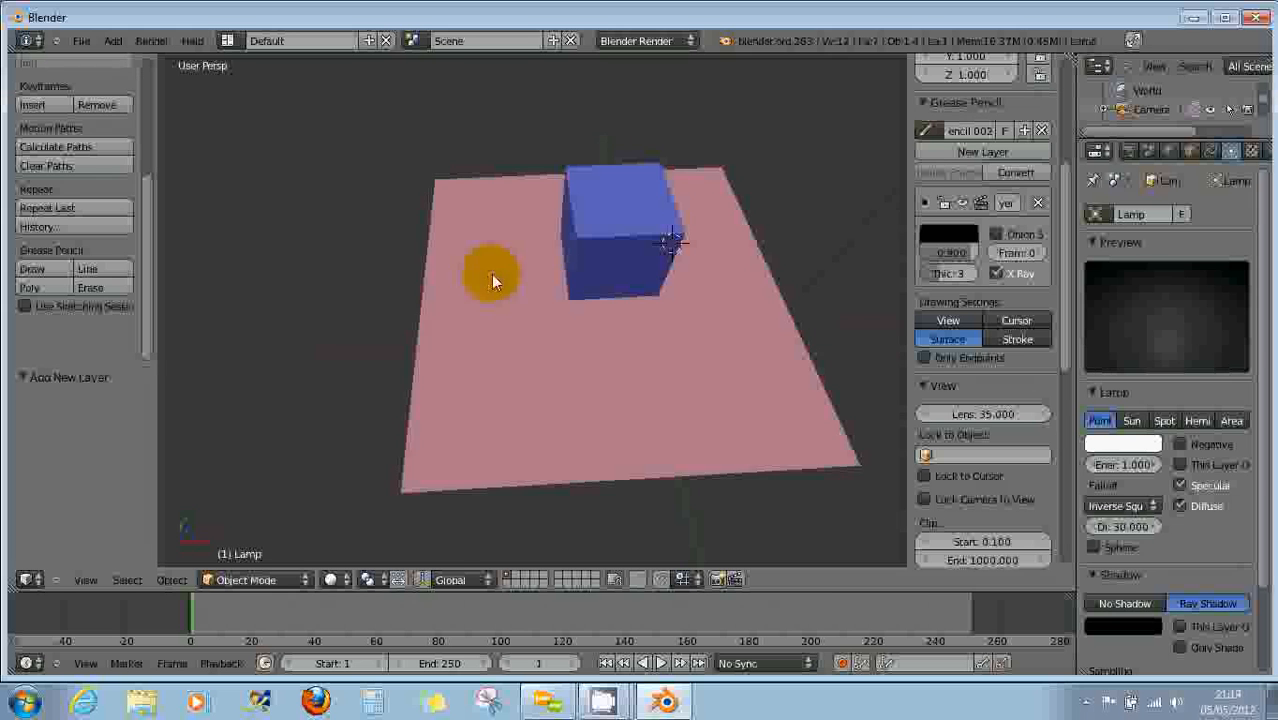
pyautogui.moveTo(594, 259); pyautogui.dragTo(600, 270, button='middle')
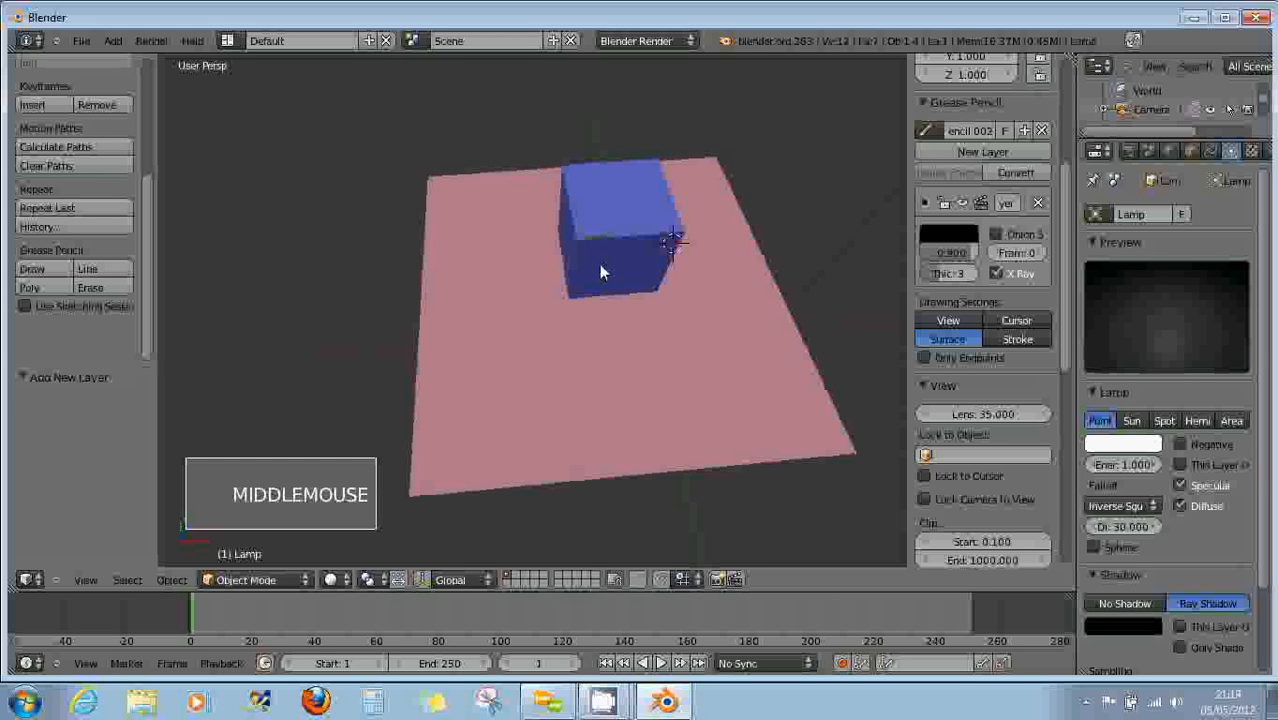
# Draw a large freehand loop that starts on the cube, crosses the plane and ends back on the cube.
pyautogui.press('d')
pyautogui.moveTo(599, 205)
pyautogui.mouseDown()
pyautogui.moveTo(600, 218)
pyautogui.moveTo(609, 206)
pyautogui.moveTo(570, 228)
pyautogui.moveTo(582, 276)
pyautogui.moveTo(567, 265)
pyautogui.moveTo(542, 314)
pyautogui.moveTo(571, 371)
pyautogui.moveTo(650, 391)
pyautogui.moveTo(722, 338)
pyautogui.moveTo(726, 250)
pyautogui.moveTo(705, 215)
pyautogui.moveTo(655, 205)
pyautogui.moveTo(641, 222)
pyautogui.mouseUp()
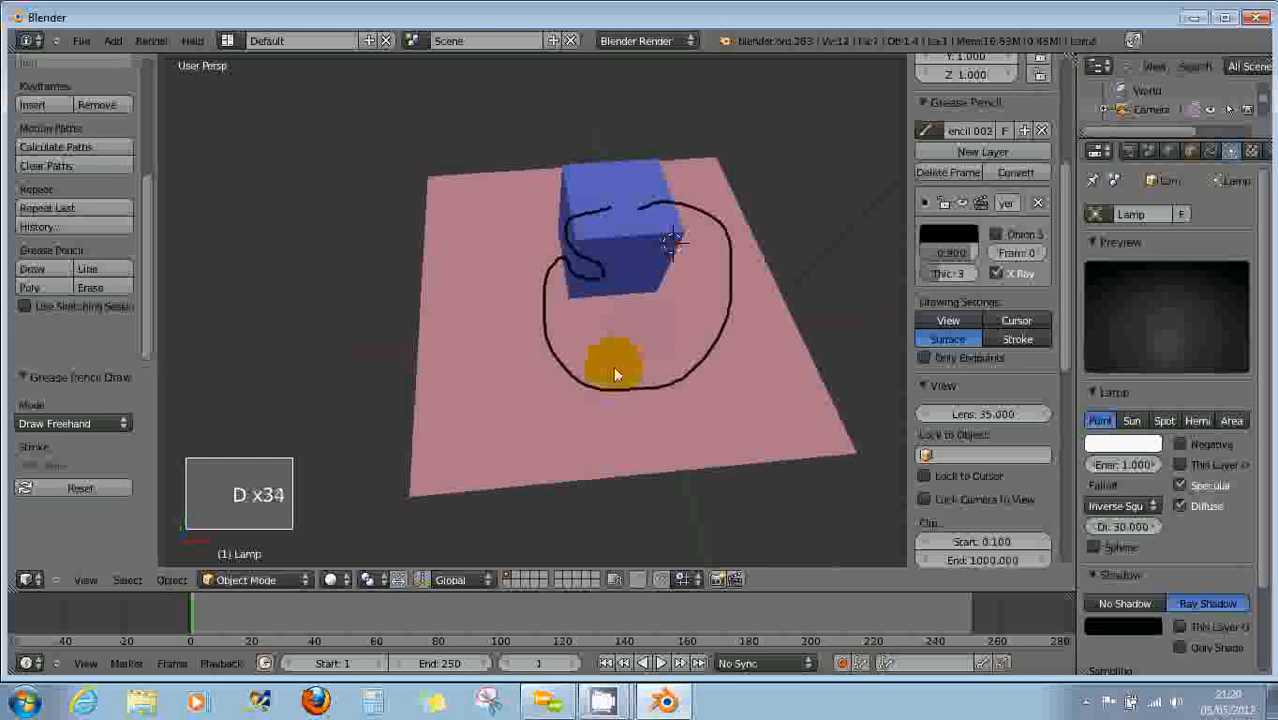
pyautogui.moveTo(613, 366)
pyautogui.mouseDown(button='middle')
pyautogui.moveTo(681, 274)
pyautogui.moveTo(787, 271)
pyautogui.moveTo(778, 320)
pyautogui.moveTo(765, 277)
pyautogui.moveTo(534, 263)
pyautogui.moveTo(514, 371)
pyautogui.moveTo(577, 376)
pyautogui.moveTo(669, 339)
pyautogui.moveTo(607, 360)
pyautogui.moveTo(649, 373)
pyautogui.moveTo(657, 363)
pyautogui.moveTo(606, 320)
pyautogui.mouseUp(button='middle')
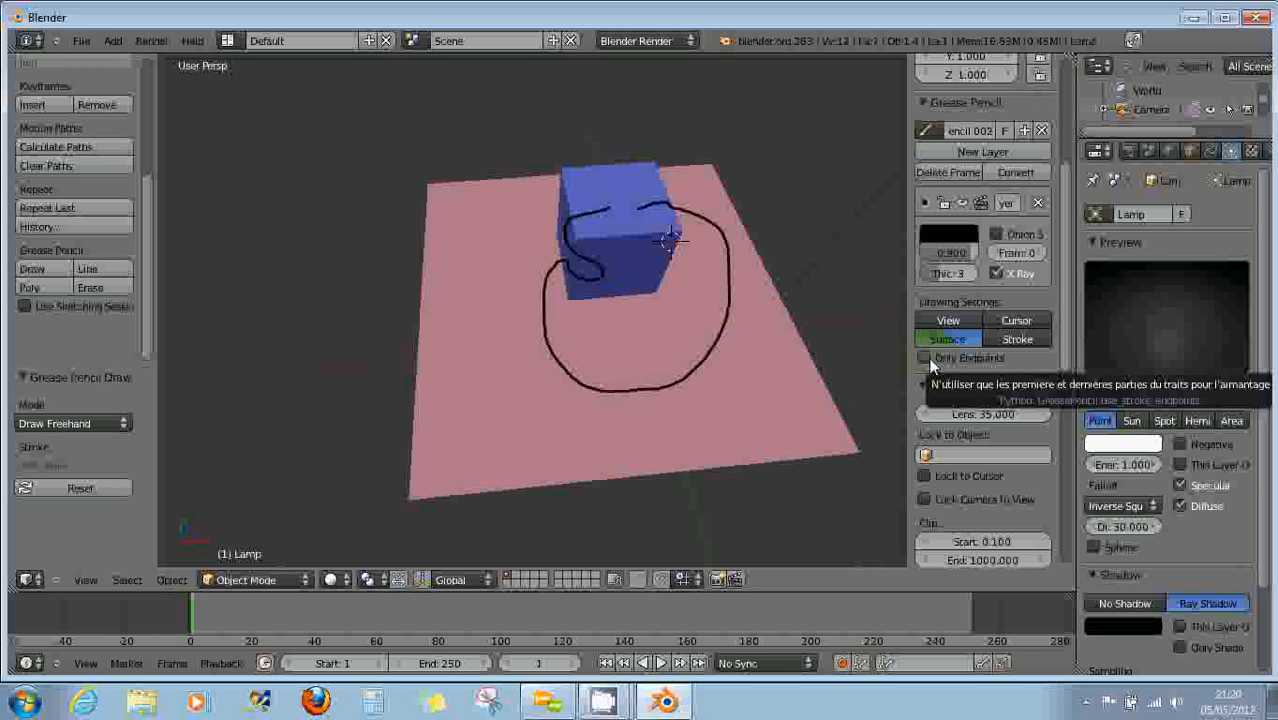
# Keep stroke placement on Surface and enable the Only Endpoints option.
pyautogui.click(1007, 340)
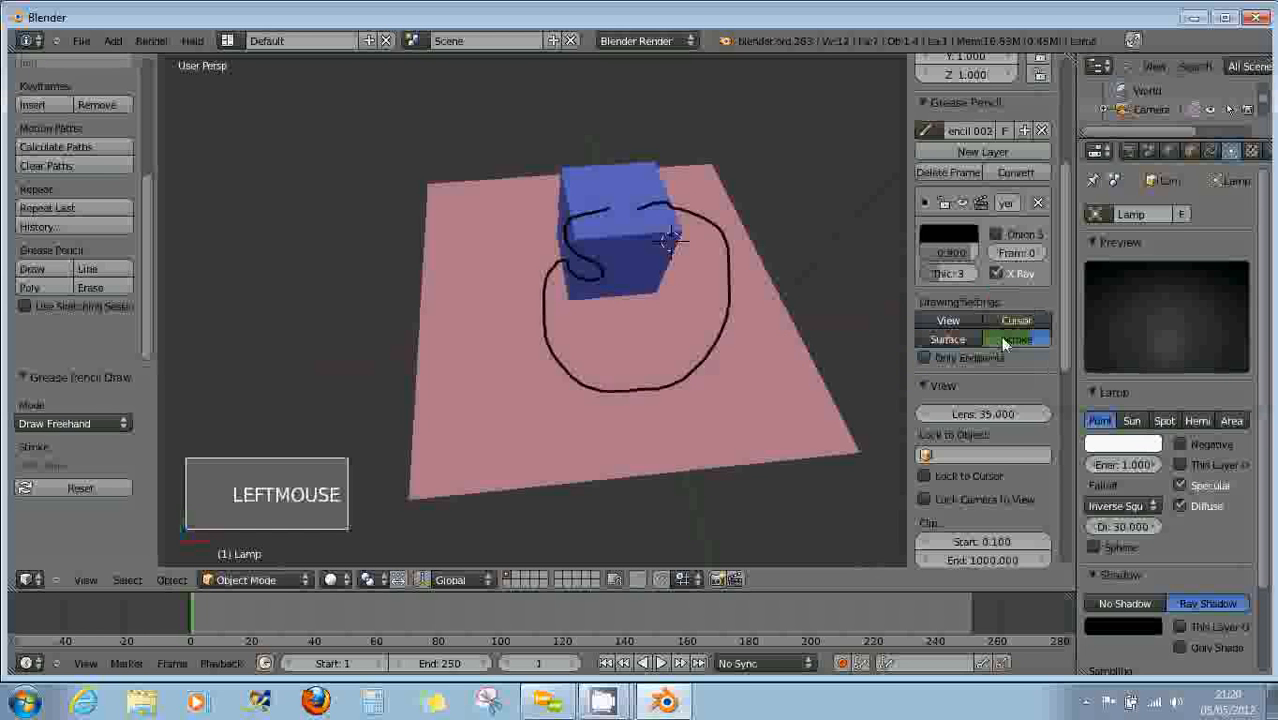
pyautogui.click(965, 337)
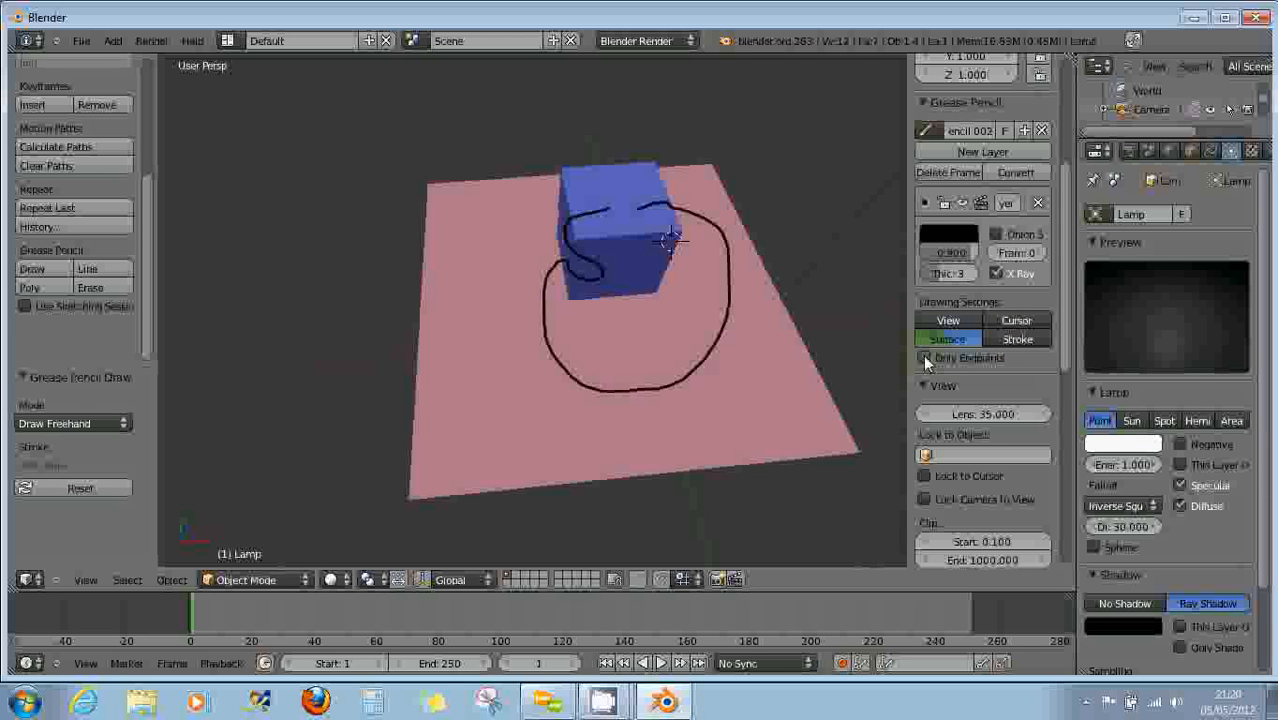
pyautogui.click(924, 358)
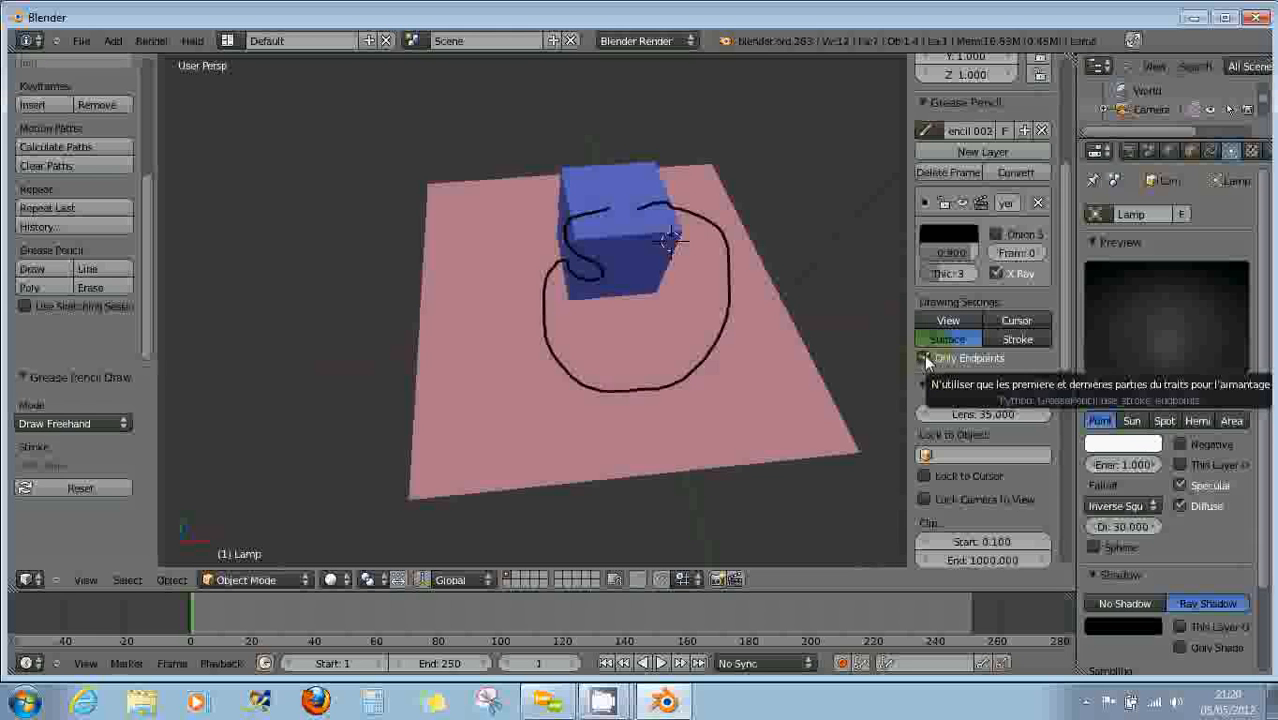
pyautogui.click(925, 358)
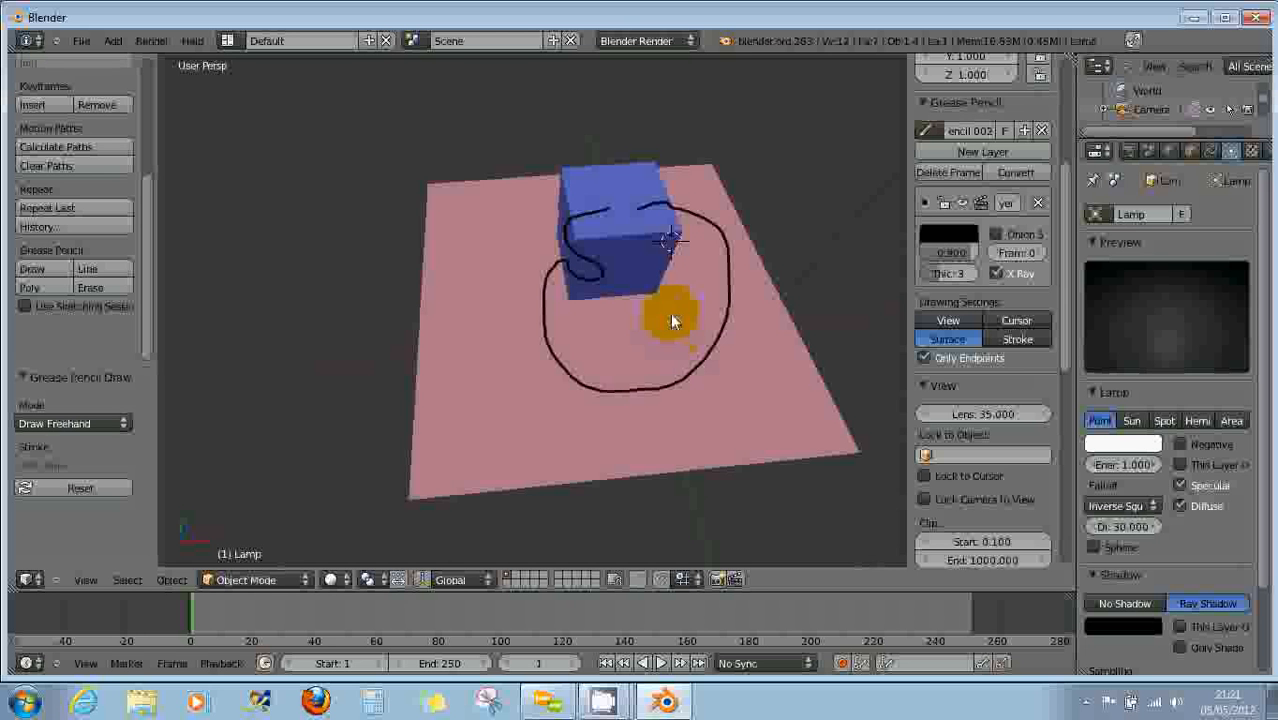
# In top view, draw a freehand spiral winding outward from the cube onto the plane, and inspect it in perspective.
pyautogui.moveTo(685, 252); pyautogui.dragTo(645, 316, button='middle')
pyautogui.press('KP_7')
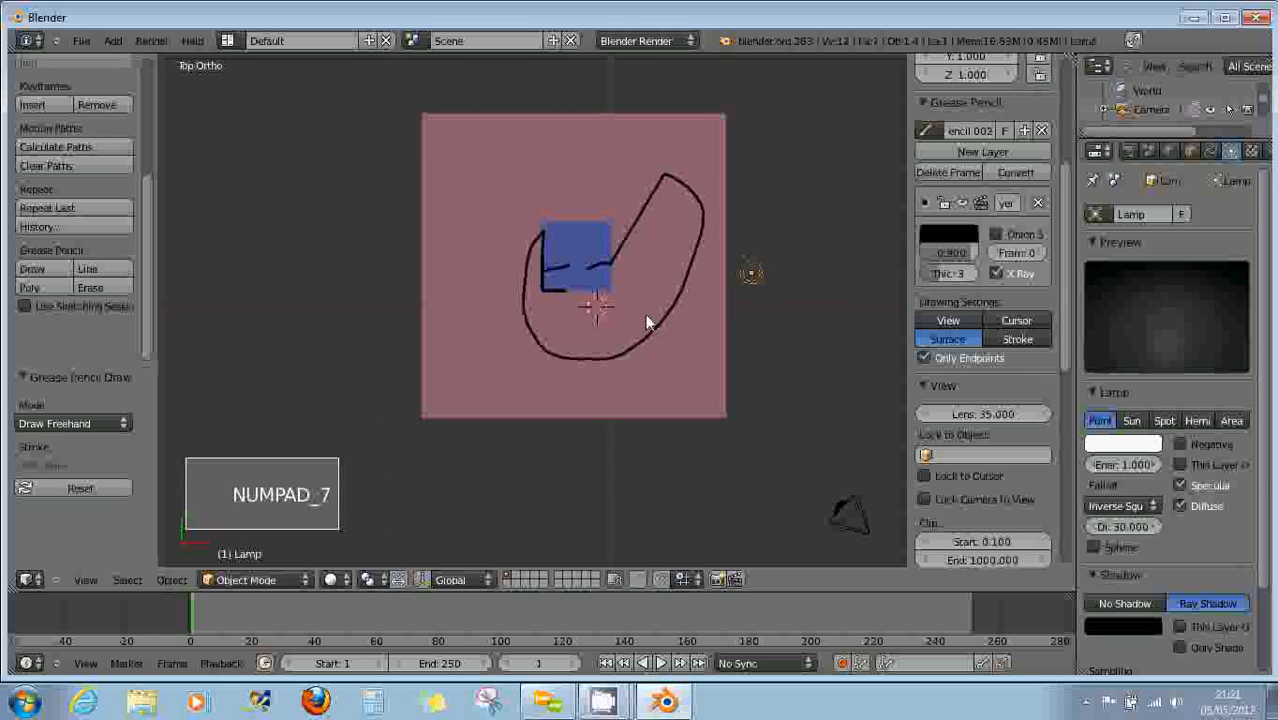
pyautogui.press('d')
pyautogui.click(592, 236)
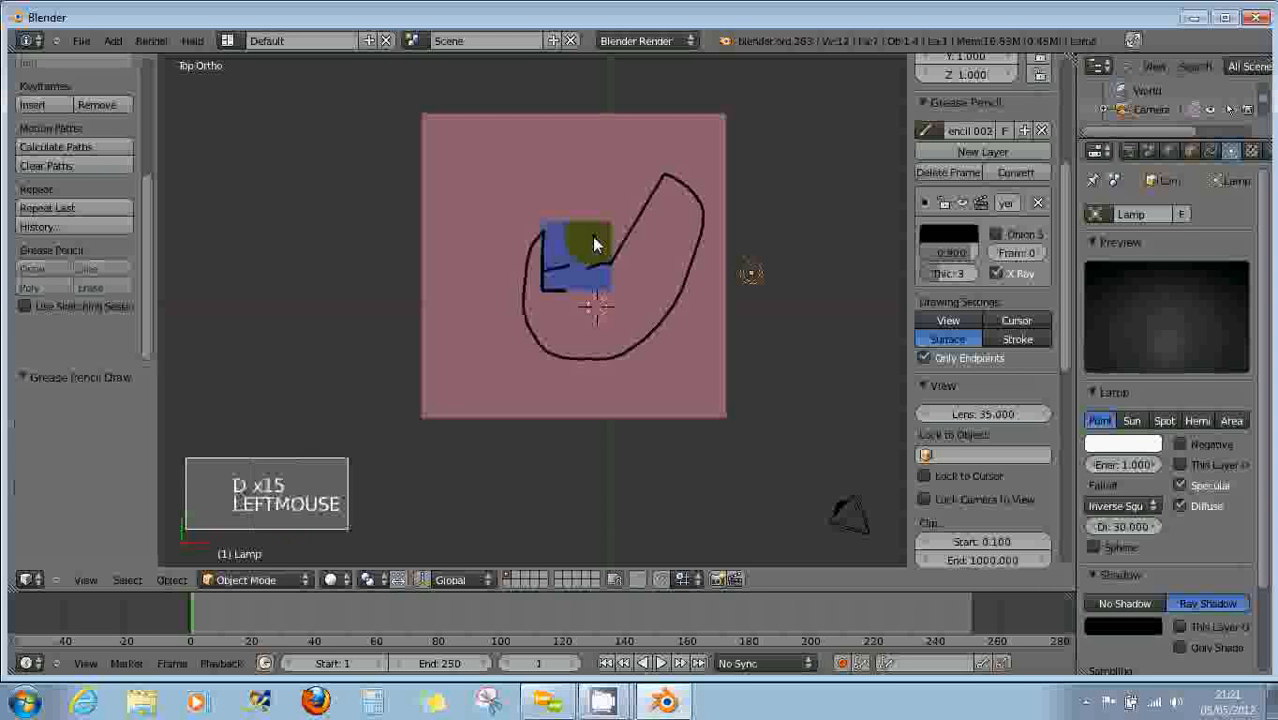
pyautogui.moveTo(592, 236)
pyautogui.mouseDown()
pyautogui.moveTo(591, 199)
pyautogui.moveTo(632, 232)
pyautogui.moveTo(573, 234)
pyautogui.moveTo(645, 205)
pyautogui.moveTo(636, 270)
pyautogui.mouseUp()
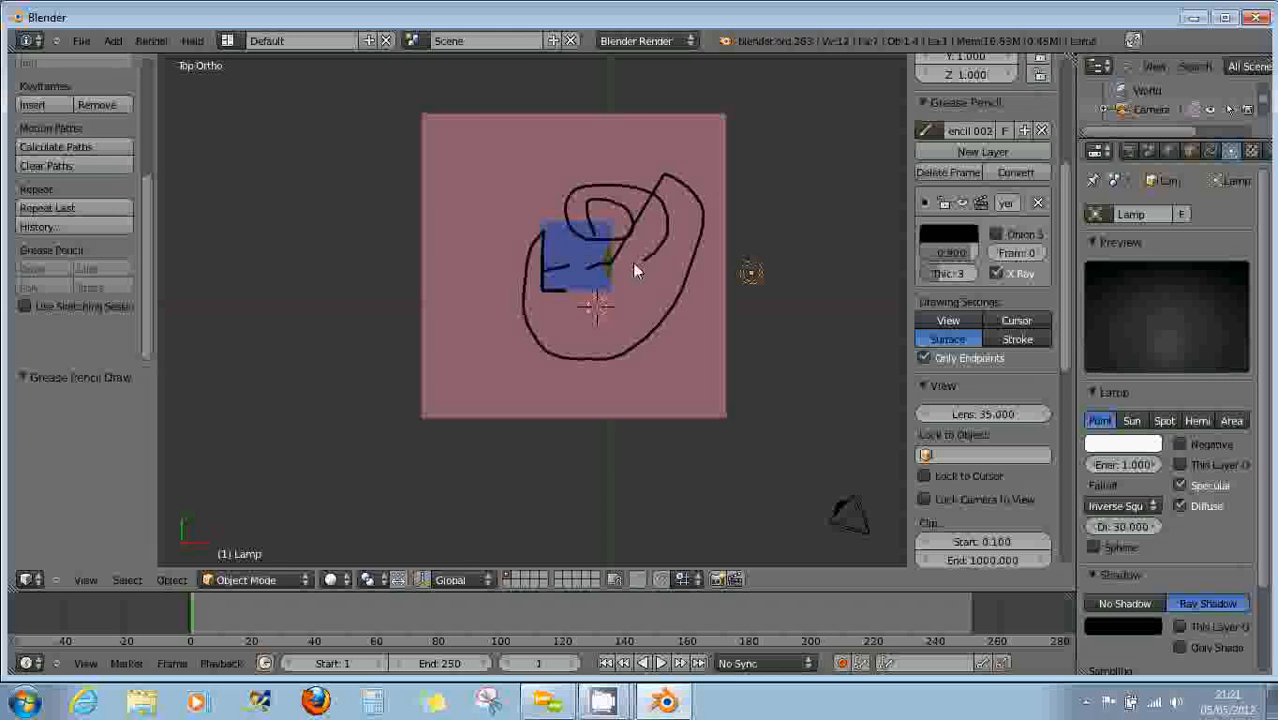
pyautogui.moveTo(553, 229); pyautogui.dragTo(574, 180)
pyautogui.moveTo(689, 214); pyautogui.dragTo(672, 272)
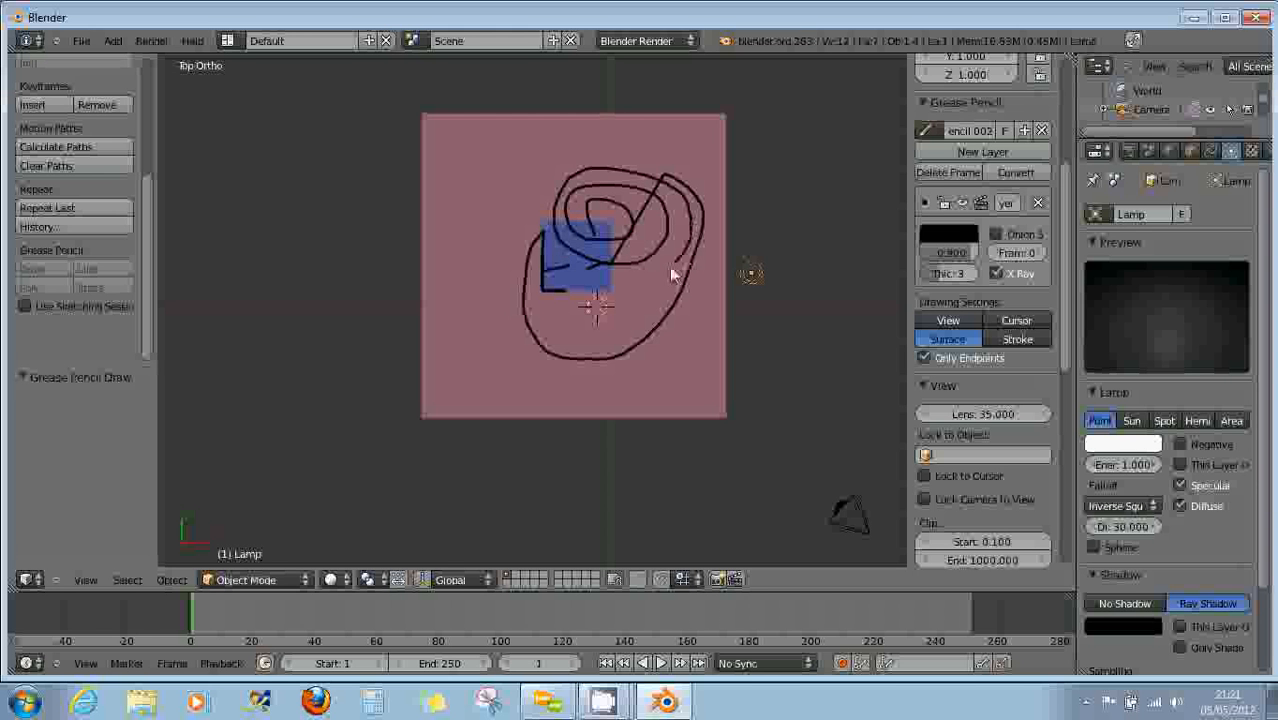
pyautogui.moveTo(596, 281)
pyautogui.mouseDown()
pyautogui.moveTo(545, 245)
pyautogui.moveTo(534, 184)
pyautogui.mouseUp()
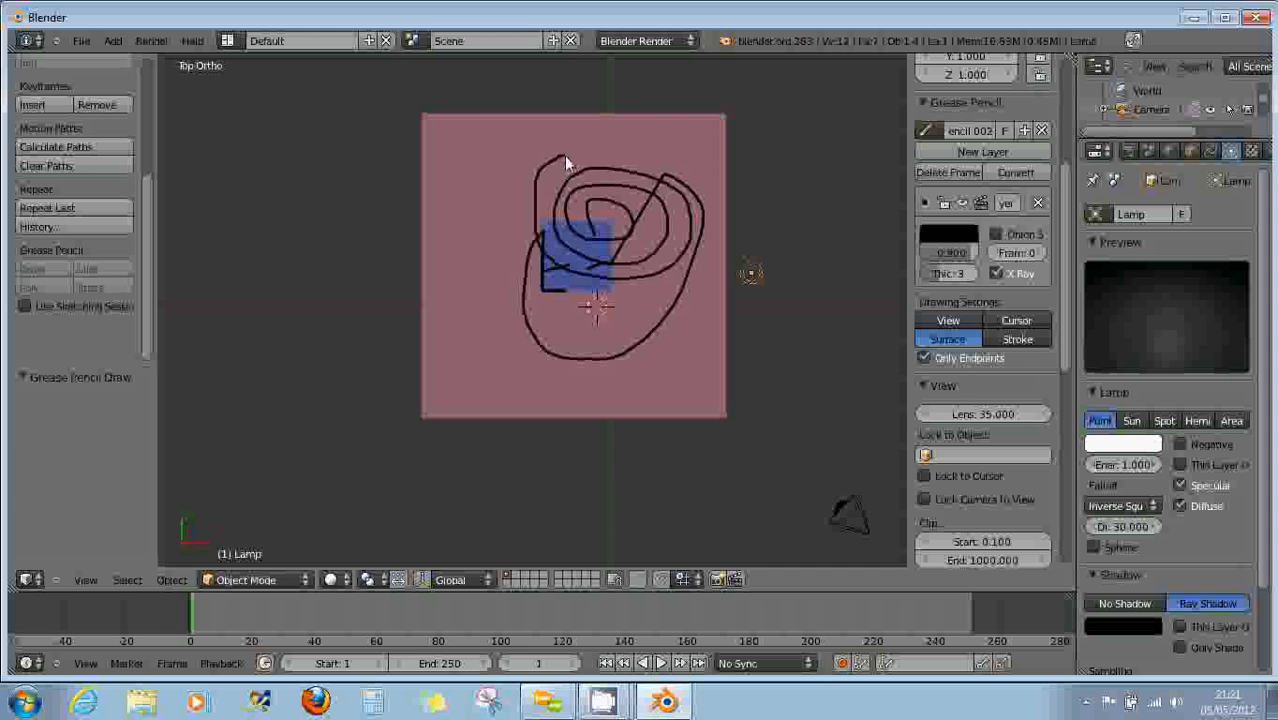
pyautogui.moveTo(565, 156); pyautogui.dragTo(565, 156)
pyautogui.press('d')
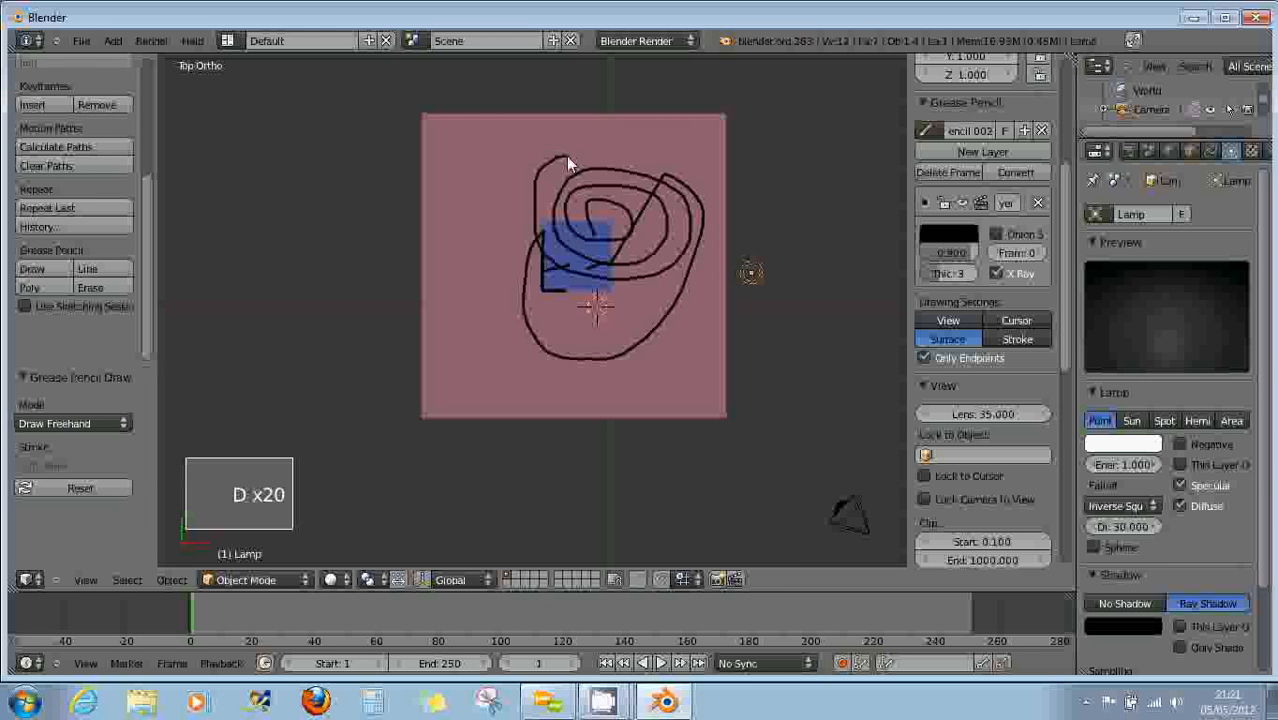
pyautogui.moveTo(616, 284)
pyautogui.mouseDown(button='middle')
pyautogui.moveTo(700, 173)
pyautogui.moveTo(779, 143)
pyautogui.moveTo(637, 308)
pyautogui.moveTo(645, 297)
pyautogui.moveTo(568, 296)
pyautogui.mouseUp(button='middle')
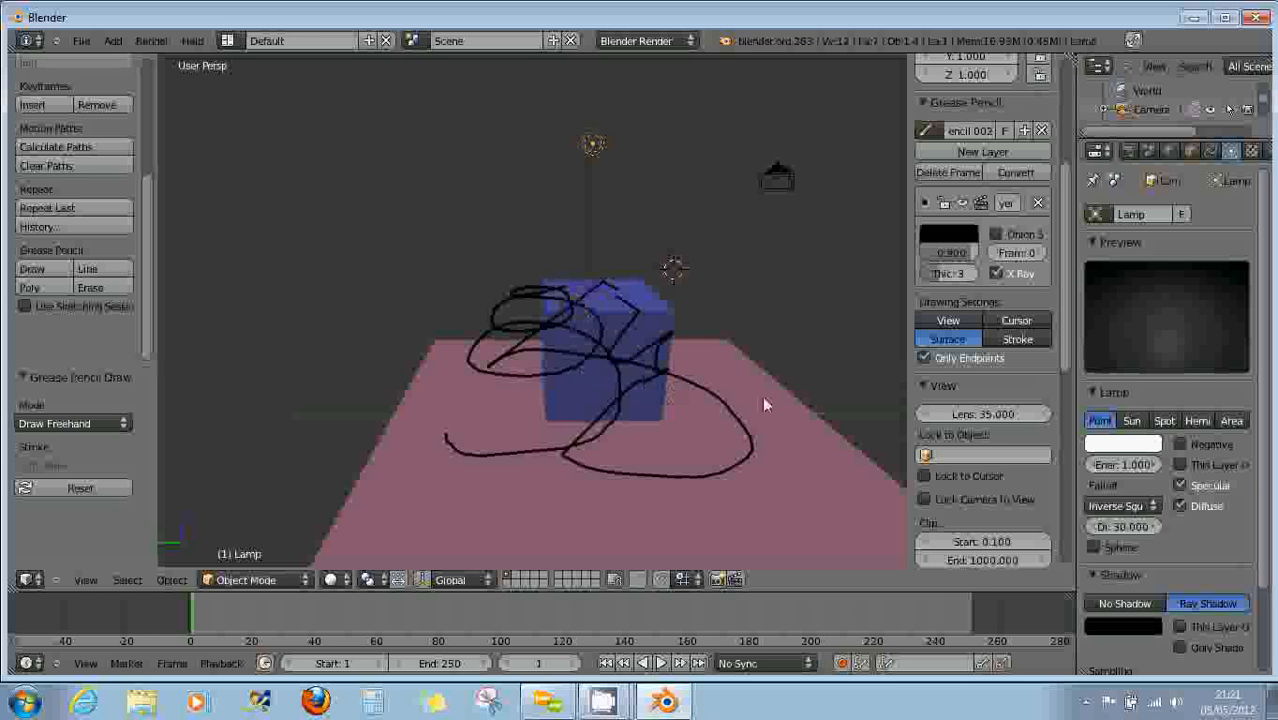
# Erase part of the spiral, delete the Grease Pencil layer with its strokes, and add a new layer.
pyautogui.click(88, 287)
pyautogui.moveTo(520, 325); pyautogui.dragTo(578, 296)
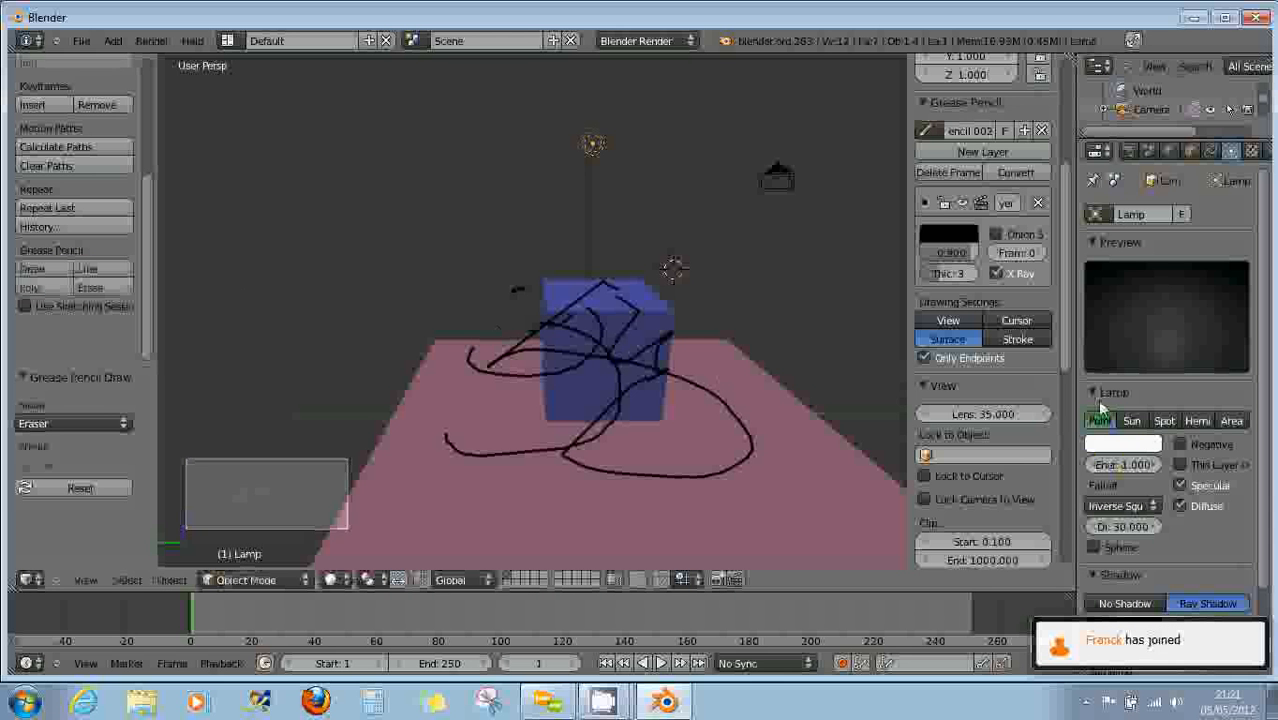
pyautogui.click(1040, 204)
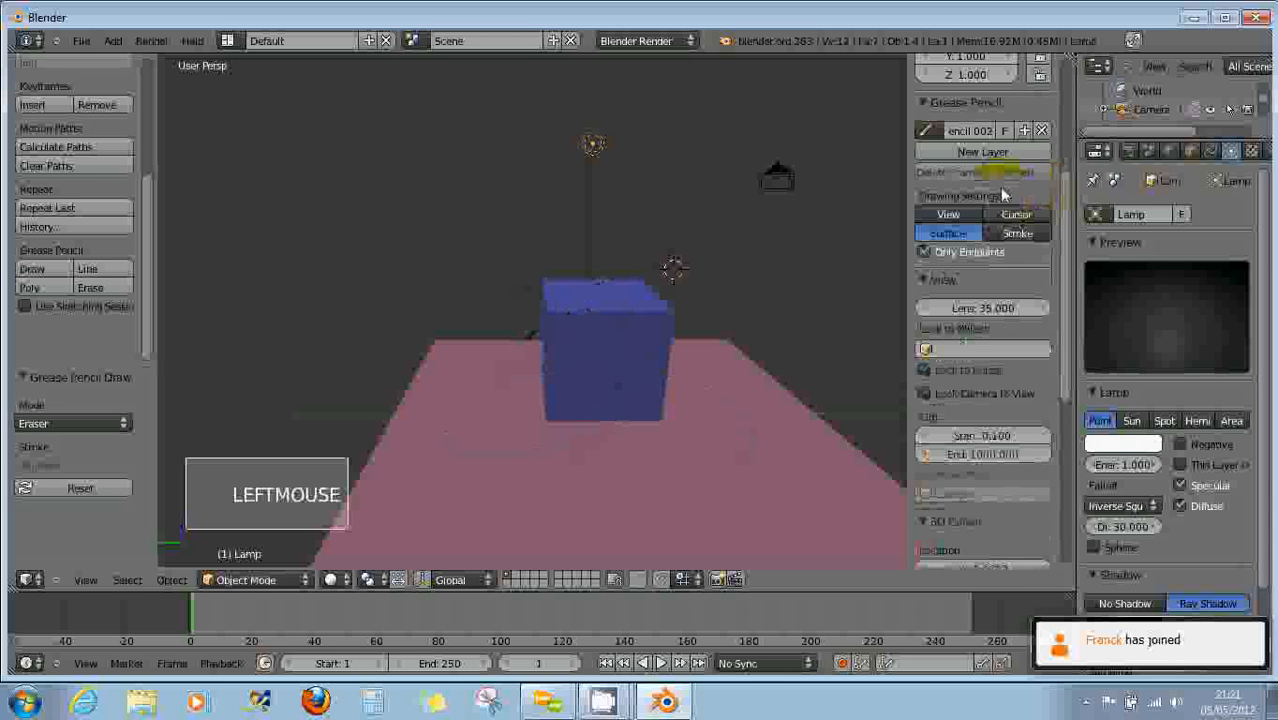
pyautogui.click(985, 153)
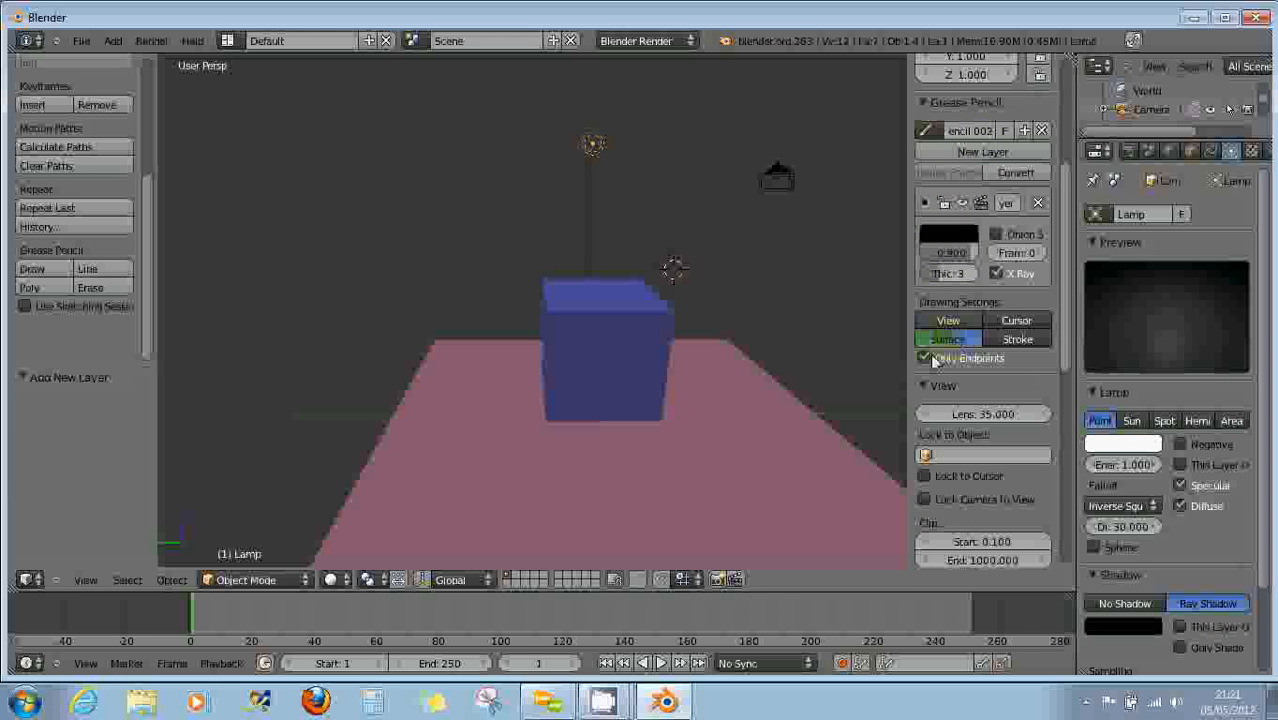
# From above, draw a freehand spiral that starts on the cube's top and ends on the plane, and inspect its height.
pyautogui.moveTo(615, 326)
pyautogui.mouseDown(button='middle')
pyautogui.moveTo(585, 428)
pyautogui.moveTo(588, 490)
pyautogui.moveTo(617, 310)
pyautogui.mouseUp(button='middle')
pyautogui.press('d')
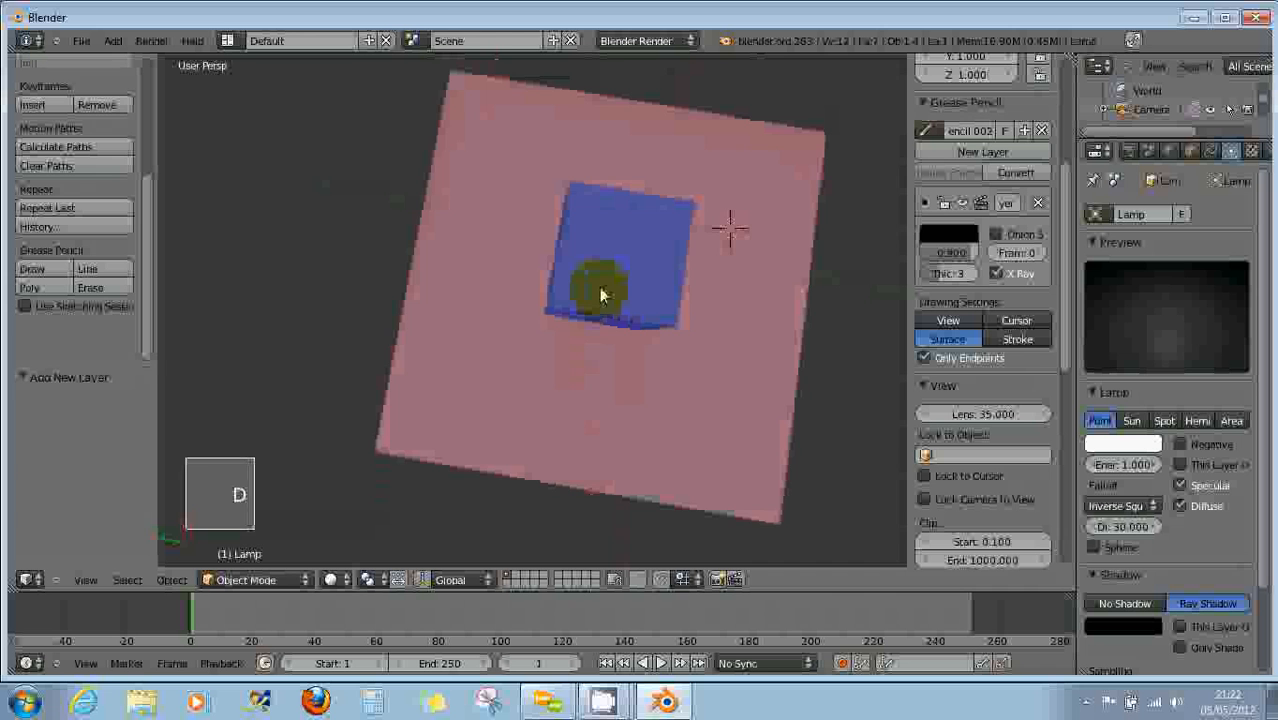
pyautogui.moveTo(603, 271)
pyautogui.mouseDown()
pyautogui.moveTo(553, 262)
pyautogui.moveTo(514, 288)
pyautogui.moveTo(606, 330)
pyautogui.moveTo(622, 257)
pyautogui.moveTo(503, 241)
pyautogui.moveTo(507, 361)
pyautogui.moveTo(623, 364)
pyautogui.moveTo(642, 248)
pyautogui.mouseUp()
pyautogui.moveTo(516, 194)
pyautogui.mouseDown()
pyautogui.moveTo(443, 271)
pyautogui.moveTo(471, 399)
pyautogui.moveTo(585, 442)
pyautogui.mouseUp()
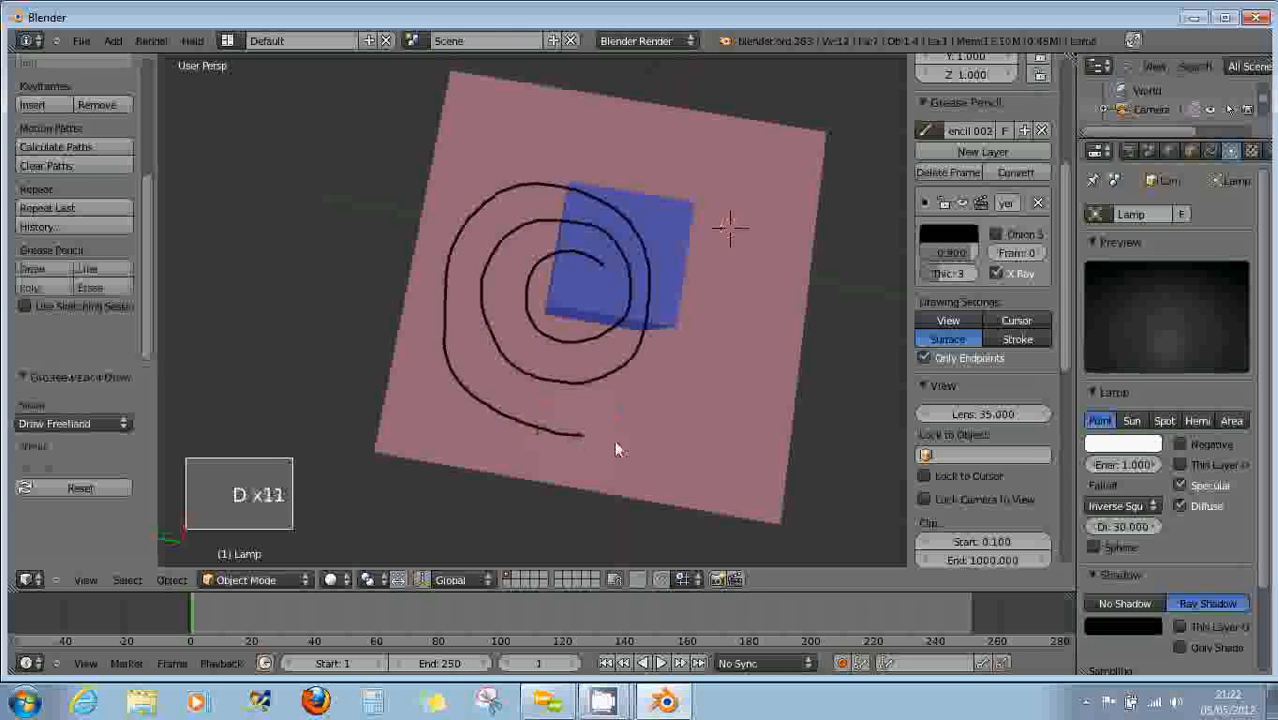
pyautogui.moveTo(635, 450)
pyautogui.mouseDown(button='middle')
pyautogui.moveTo(650, 456)
pyautogui.moveTo(656, 251)
pyautogui.mouseUp(button='middle')
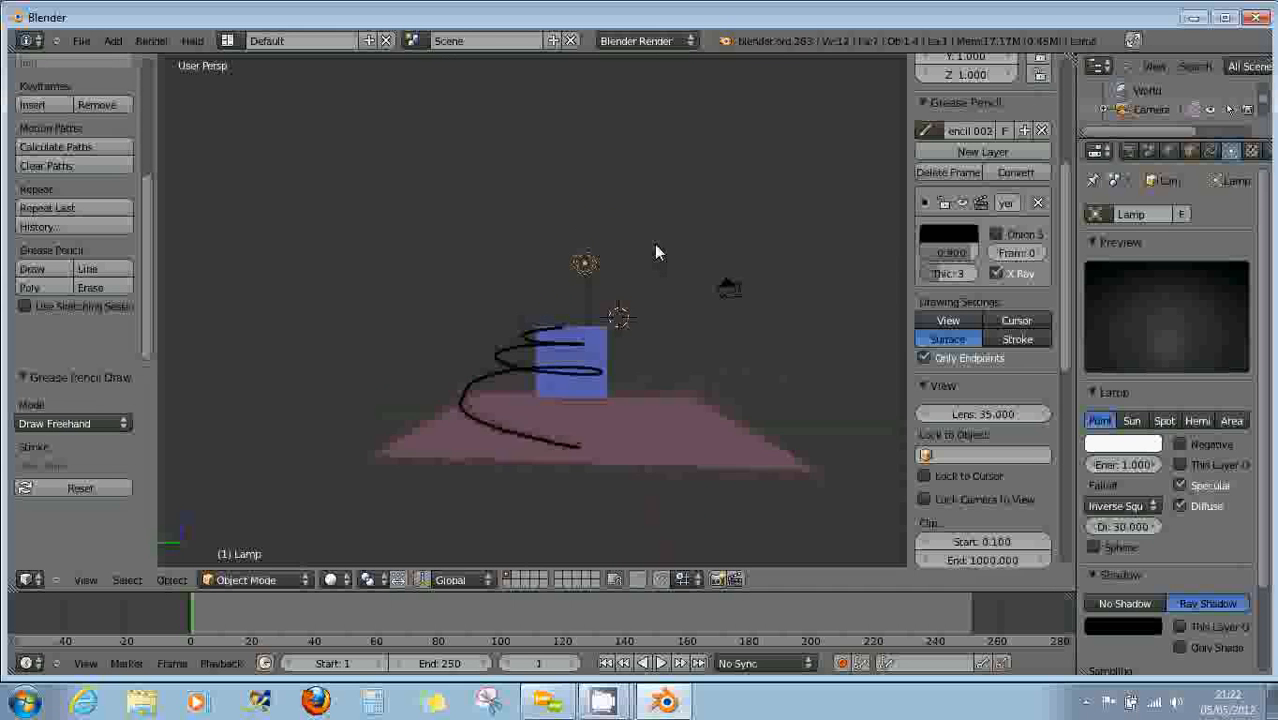
pyautogui.moveTo(653, 394); pyautogui.dragTo(570, 462, button='middle')
# Draw a curved freehand stroke from the cube's top face down to the plane with Only Endpoints enabled.
pyautogui.moveTo(717, 426); pyautogui.dragTo(727, 305, button='middle')
pyautogui.press('d')
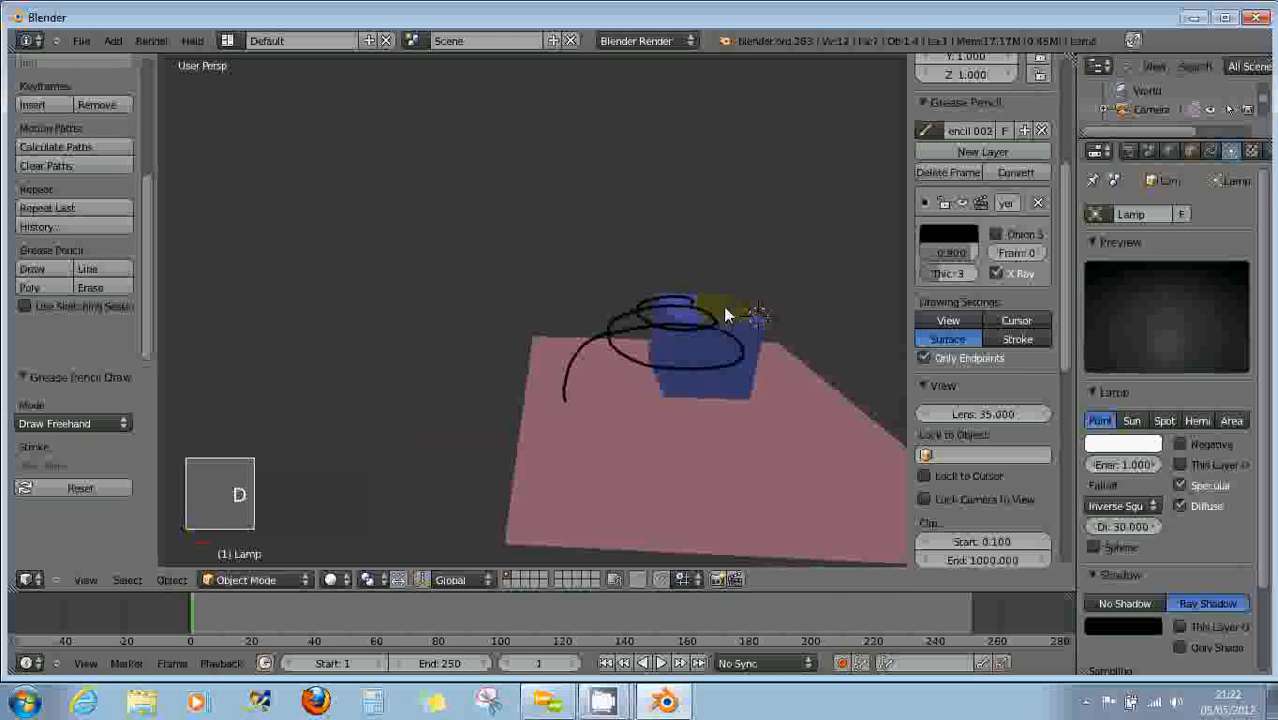
pyautogui.moveTo(728, 310)
pyautogui.mouseDown()
pyautogui.moveTo(722, 428)
pyautogui.moveTo(663, 465)
pyautogui.mouseUp()
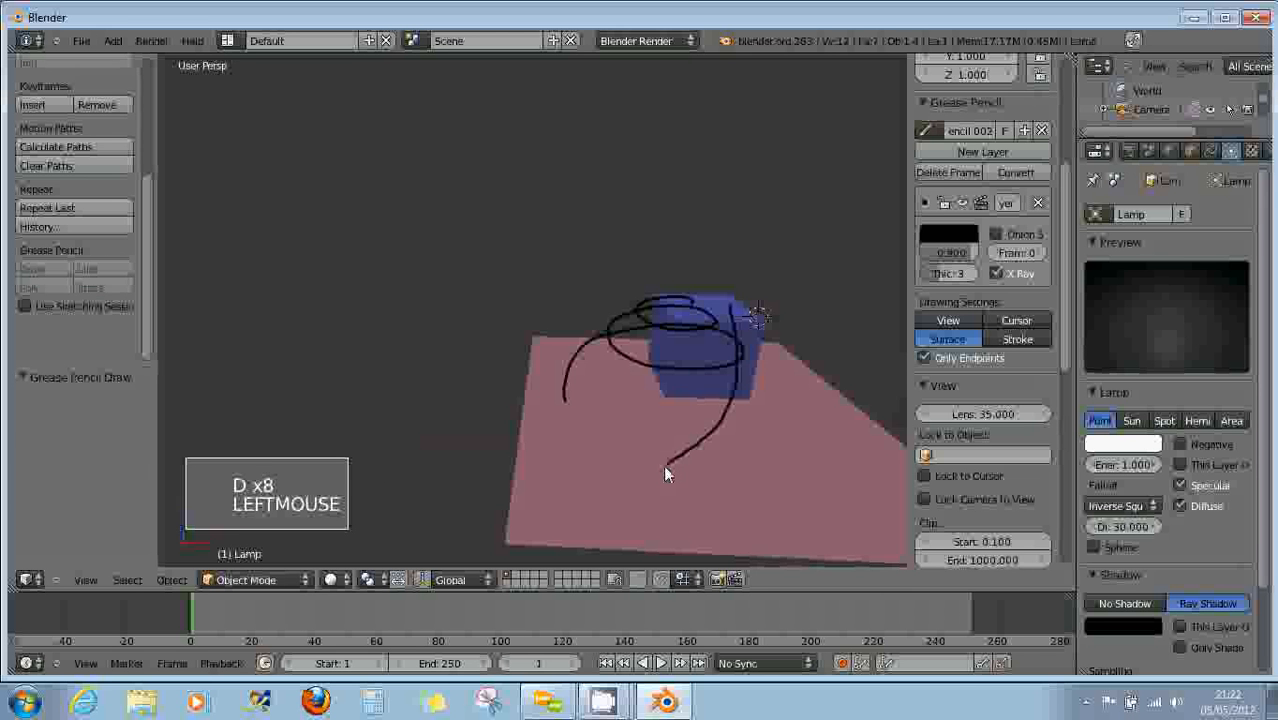
pyautogui.press('d')
pyautogui.moveTo(667, 473)
pyautogui.mouseDown(button='middle')
pyautogui.moveTo(710, 483)
pyautogui.moveTo(814, 448)
pyautogui.moveTo(856, 399)
pyautogui.moveTo(560, 445)
pyautogui.moveTo(675, 478)
pyautogui.moveTo(713, 510)
pyautogui.moveTo(846, 506)
pyautogui.mouseUp(button='middle')
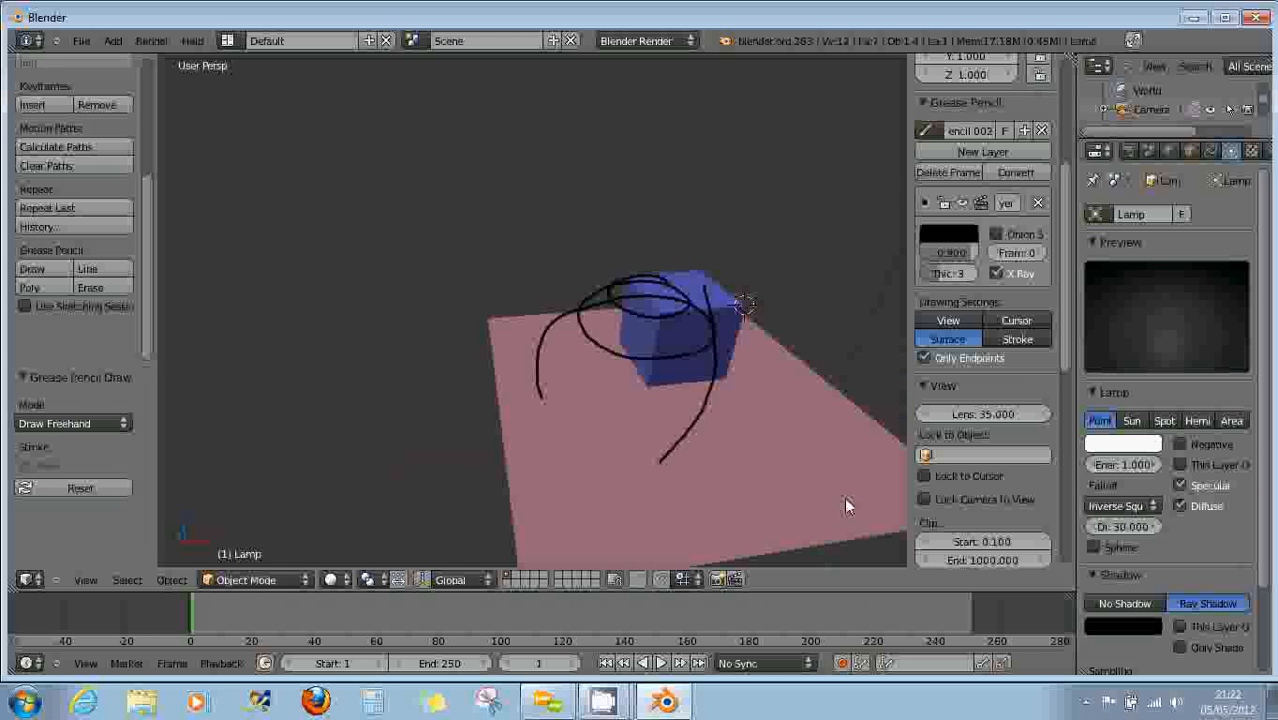
# Disable Only Endpoints and draw a similar curved stroke from the cube's top face down to the plane.
pyautogui.click(925, 359)
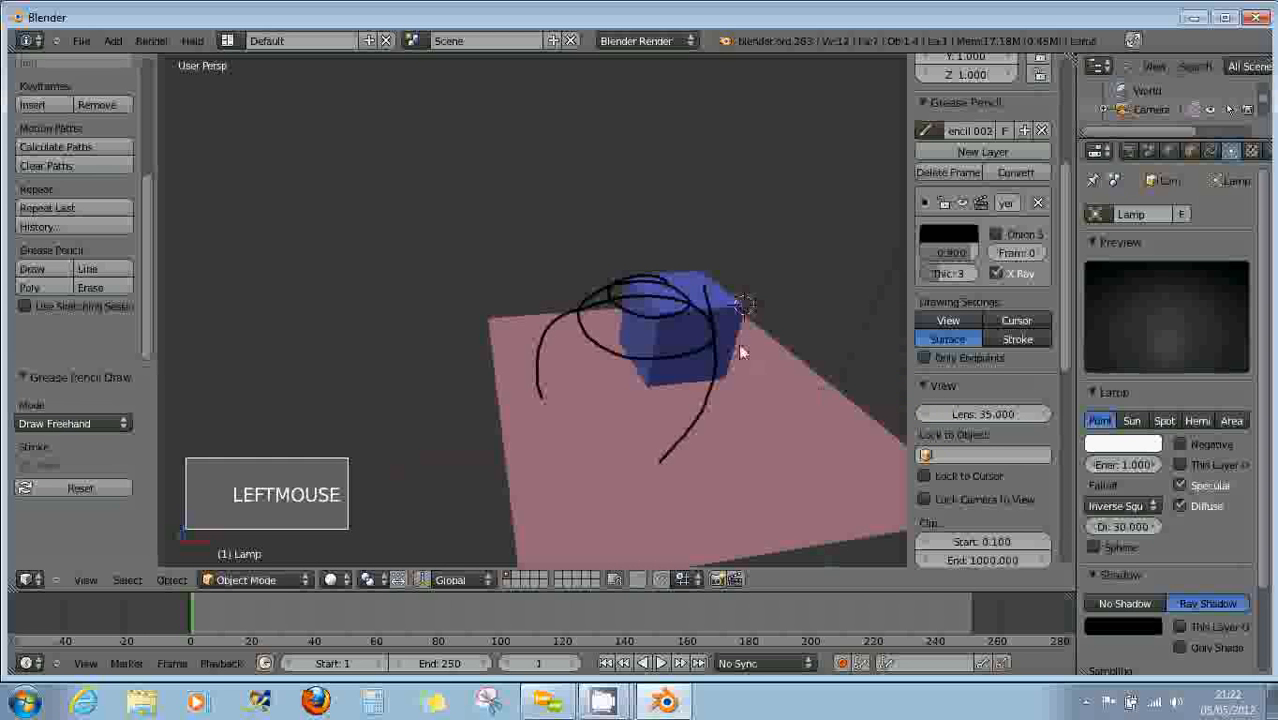
pyautogui.moveTo(738, 345); pyautogui.dragTo(700, 287, button='middle')
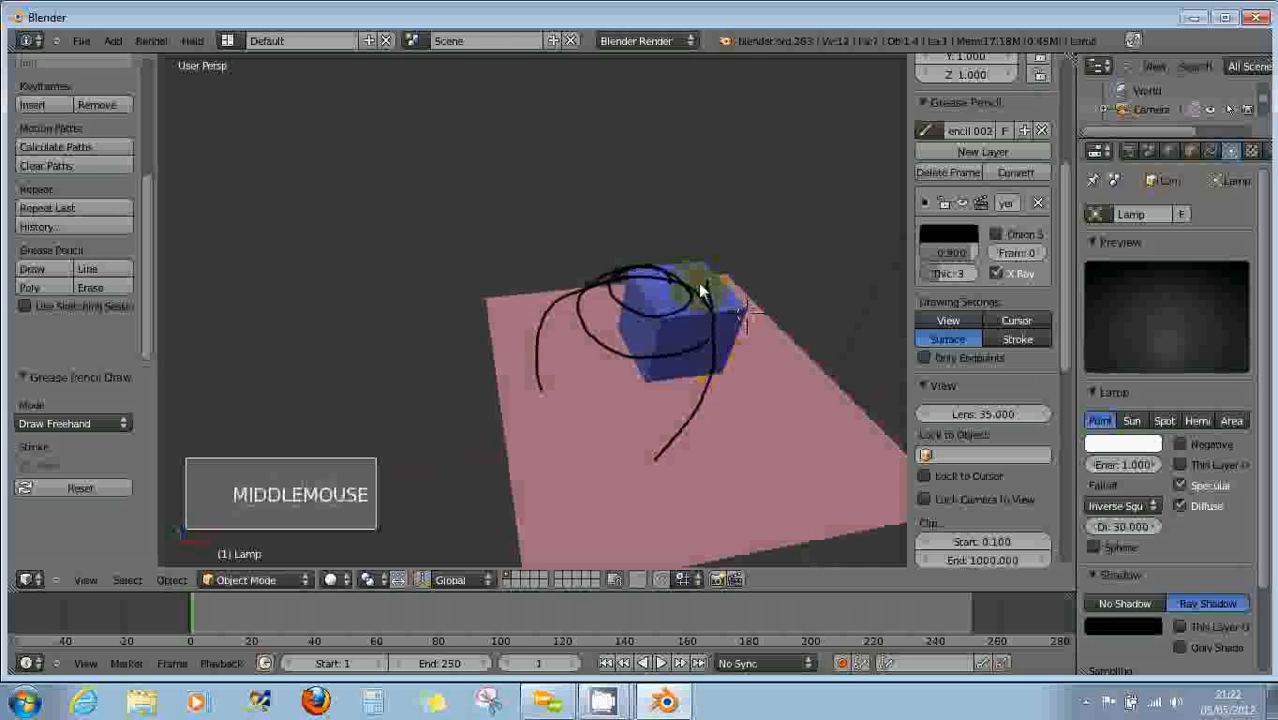
pyautogui.press('d')
pyautogui.moveTo(698, 282)
pyautogui.mouseDown()
pyautogui.moveTo(694, 366)
pyautogui.moveTo(645, 456)
pyautogui.mouseUp()
# Compare from several angles how the two curved strokes follow the surfaces of the cube and plane.
pyautogui.moveTo(715, 479)
pyautogui.mouseDown(button='middle')
pyautogui.moveTo(686, 430)
pyautogui.moveTo(590, 418)
pyautogui.mouseUp(button='middle')
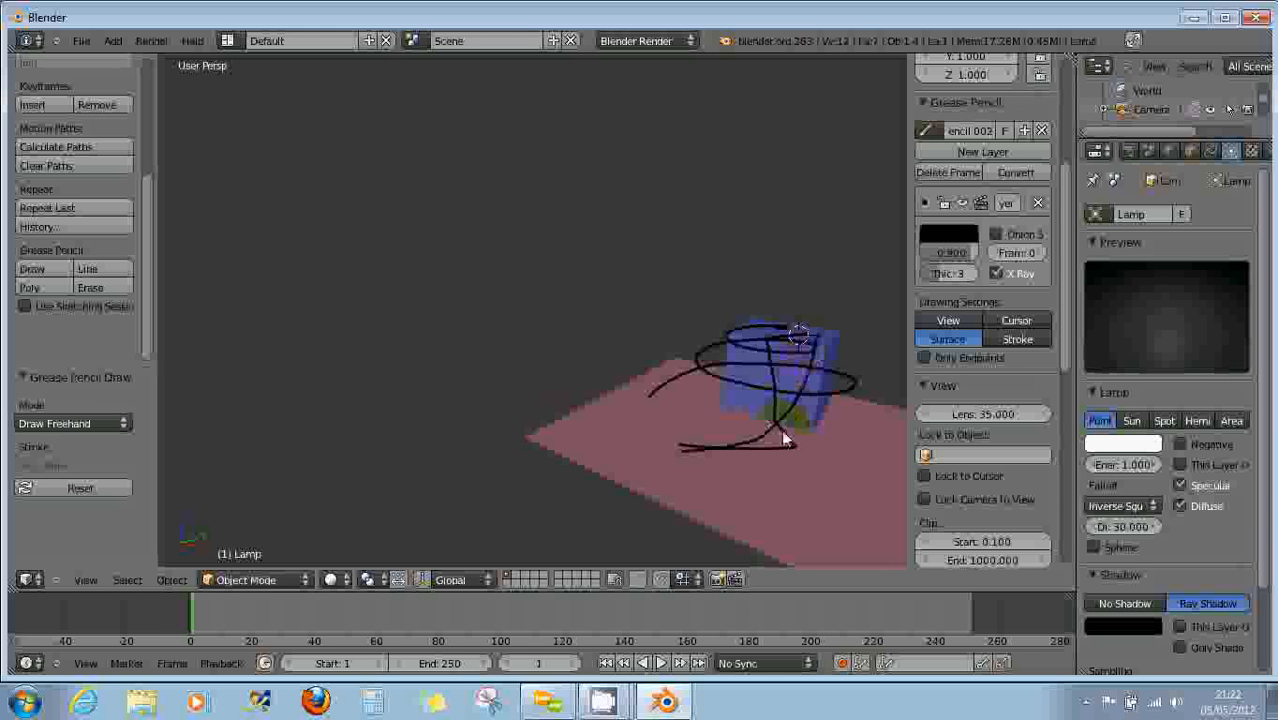
pyautogui.moveTo(750, 449)
pyautogui.mouseDown(button='middle')
pyautogui.moveTo(884, 451)
pyautogui.moveTo(656, 434)
pyautogui.moveTo(707, 484)
pyautogui.moveTo(820, 481)
pyautogui.moveTo(808, 348)
pyautogui.mouseUp(button='middle')
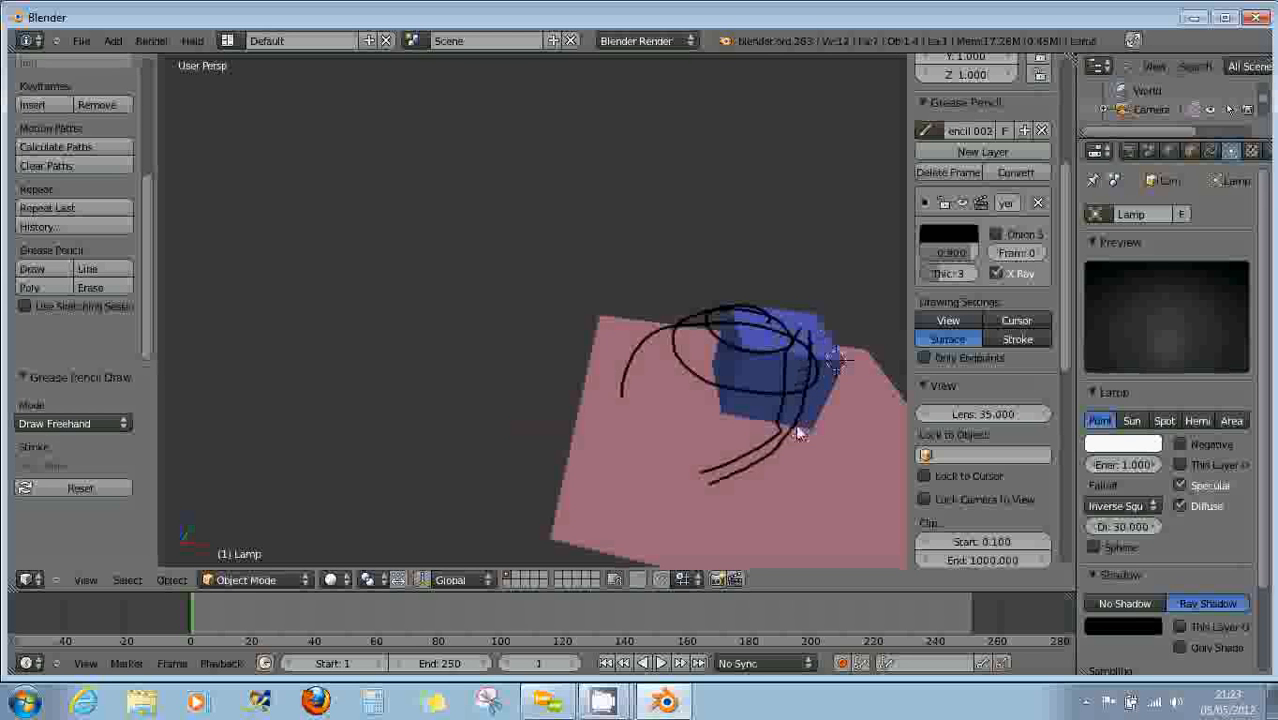
pyautogui.moveTo(755, 427)
pyautogui.mouseDown(button='middle')
pyautogui.moveTo(802, 448)
pyautogui.moveTo(806, 466)
pyautogui.moveTo(716, 400)
pyautogui.moveTo(700, 430)
pyautogui.moveTo(797, 459)
pyautogui.moveTo(813, 431)
pyautogui.mouseUp(button='middle')
pyautogui.scroll(-2, 790, 452)
pyautogui.scroll(-1, 790, 452)
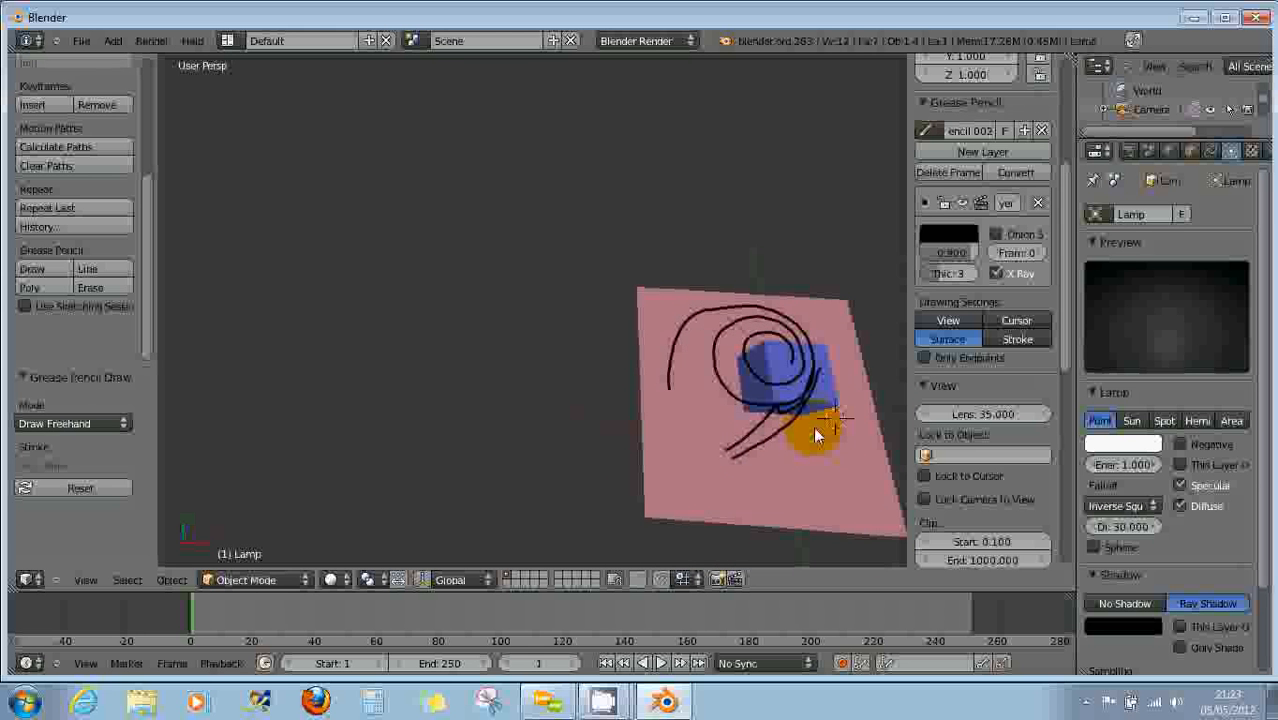
pyautogui.moveTo(814, 429); pyautogui.dragTo(821, 422, button='right')
pyautogui.keyDown('shift'); pyautogui.moveTo(826, 422); pyautogui.dragTo(680, 397, button='middle'); pyautogui.keyUp('shift')
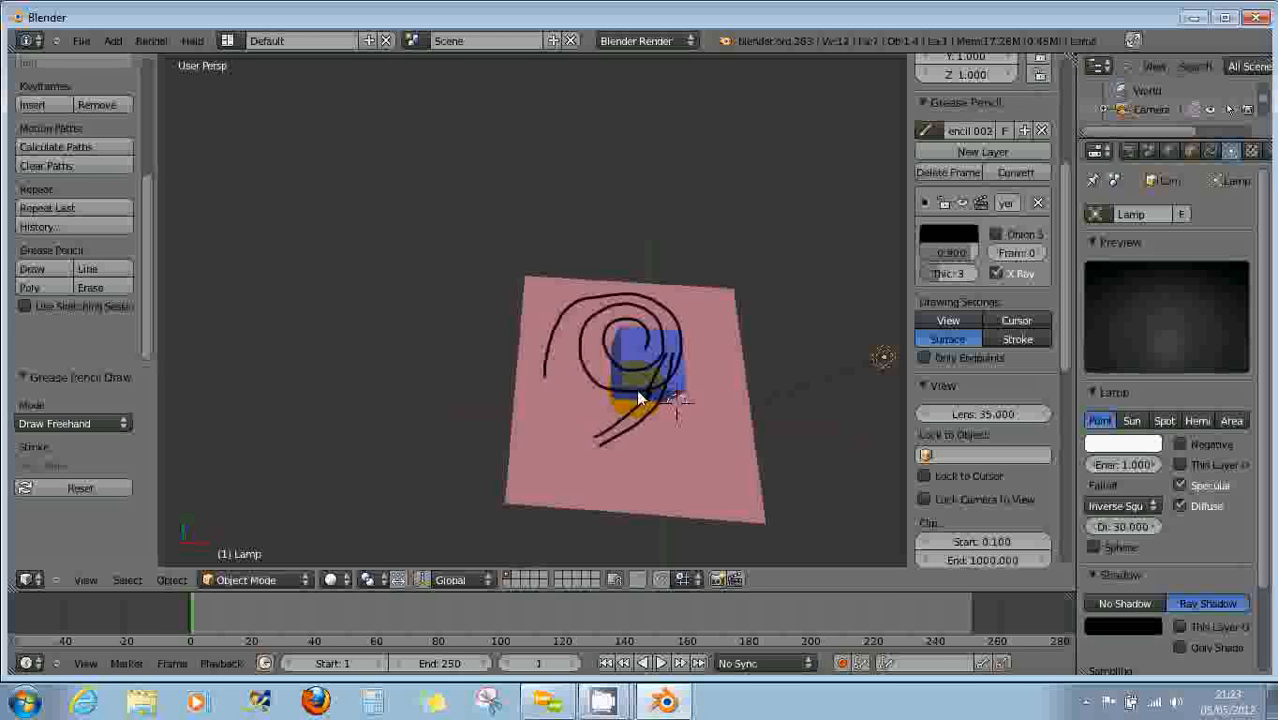
pyautogui.moveTo(655, 442)
pyautogui.mouseDown(button='middle')
pyautogui.moveTo(659, 412)
pyautogui.moveTo(677, 394)
pyautogui.moveTo(700, 396)
pyautogui.mouseUp(button='middle')
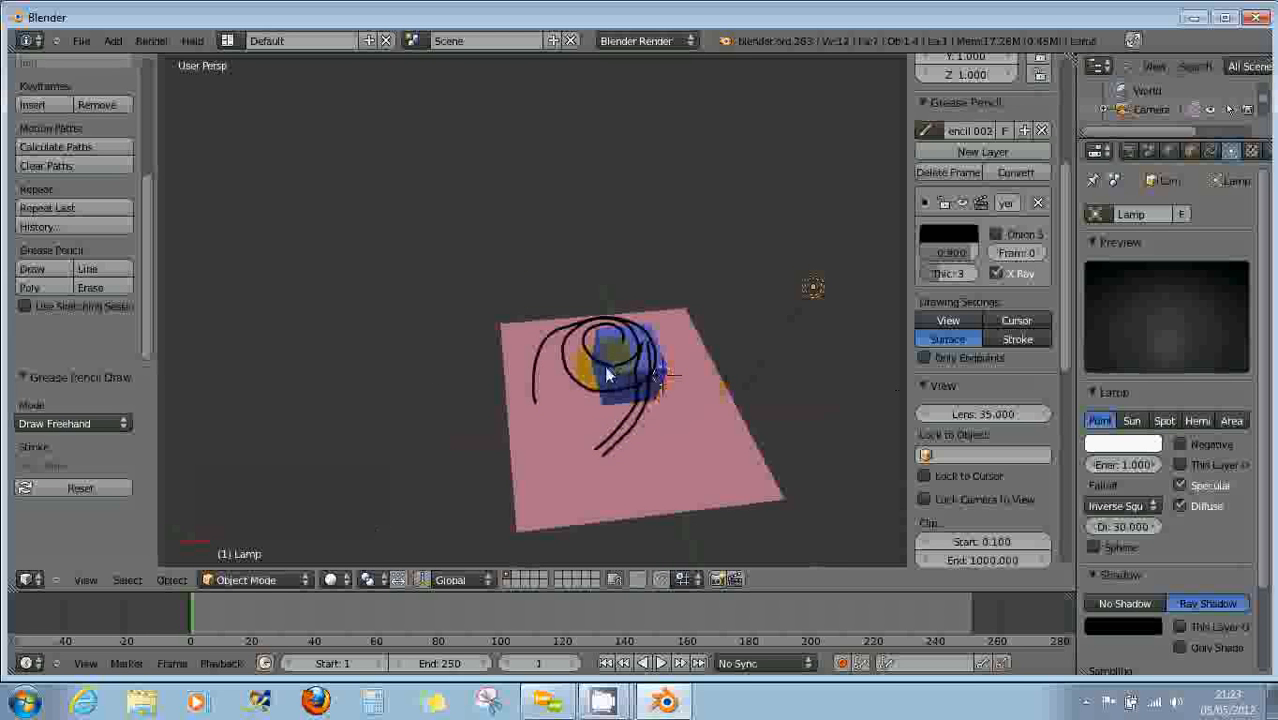
# Erase all the freehand strokes drawn over the cube and plane with the Grease Pencil eraser.
pyautogui.click(102, 289)
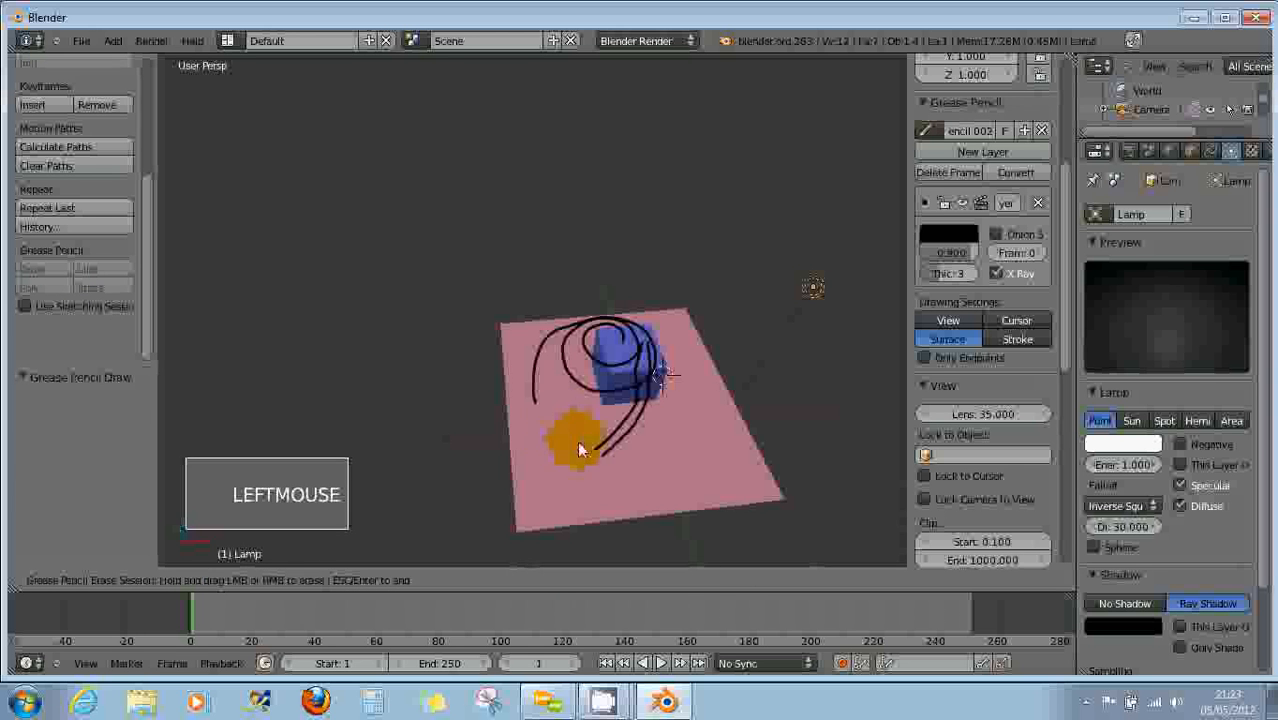
pyautogui.moveTo(582, 443)
pyautogui.mouseDown()
pyautogui.moveTo(622, 443)
pyautogui.moveTo(645, 337)
pyautogui.moveTo(585, 365)
pyautogui.moveTo(594, 336)
pyautogui.mouseUp()
pyautogui.moveTo(540, 350)
pyautogui.mouseDown(button='middle')
pyautogui.moveTo(637, 428)
pyautogui.moveTo(624, 473)
pyautogui.moveTo(623, 411)
pyautogui.moveTo(885, 388)
pyautogui.mouseUp(button='middle')
# Enable Only Endpoints, draw a freehand spiral from the cube's top face out onto the plane, and inspect it from the side.
pyautogui.click(922, 358)
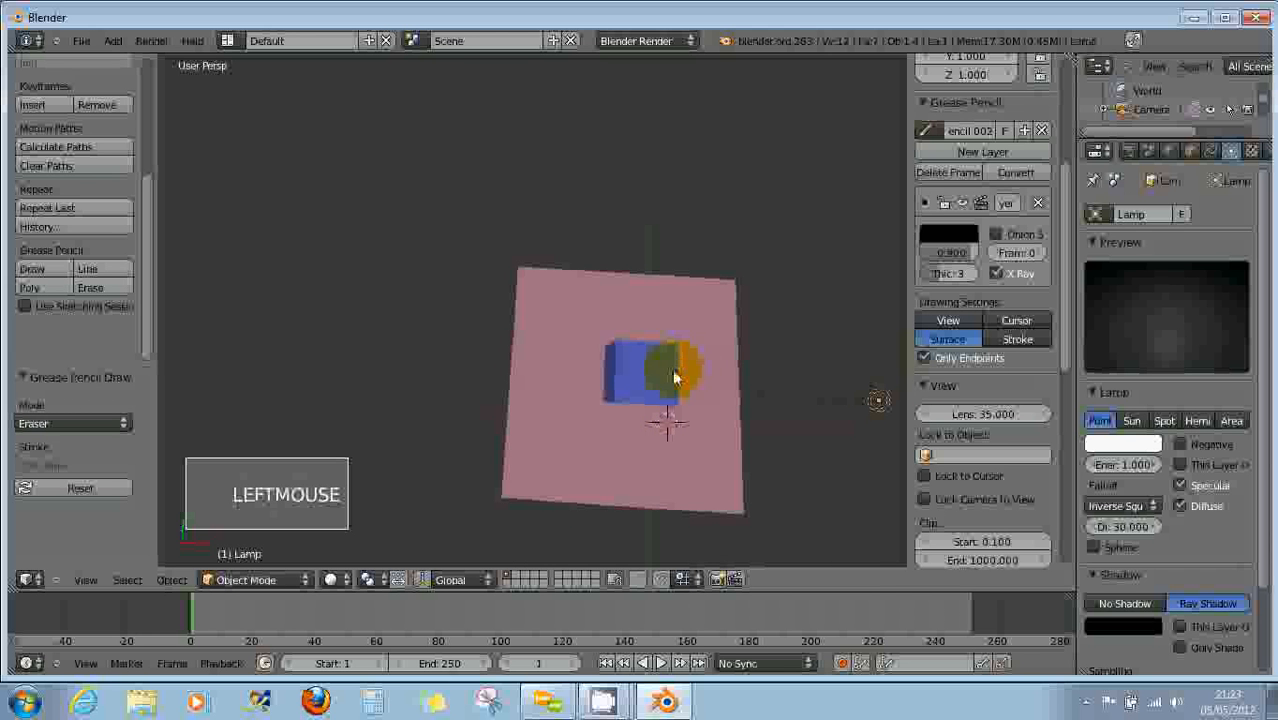
pyautogui.press('d')
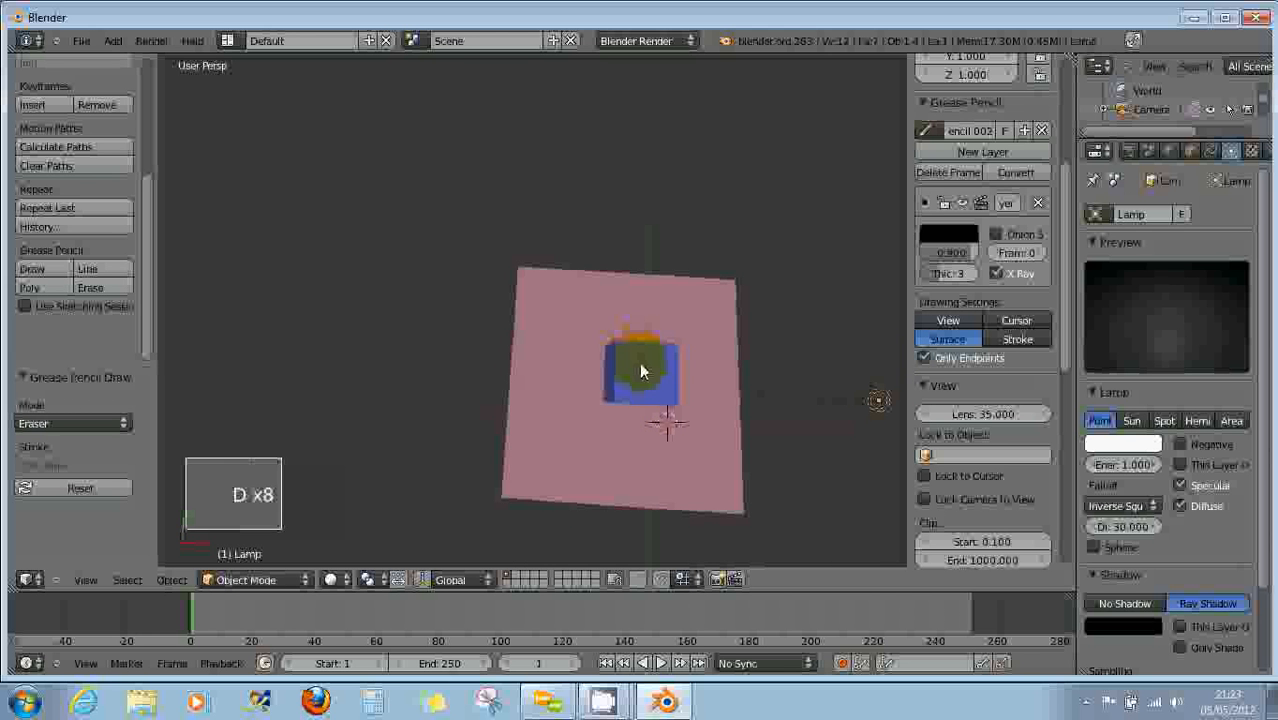
pyautogui.moveTo(639, 372)
pyautogui.mouseDown()
pyautogui.moveTo(650, 380)
pyautogui.moveTo(612, 338)
pyautogui.moveTo(660, 392)
pyautogui.moveTo(631, 317)
pyautogui.moveTo(587, 393)
pyautogui.mouseUp()
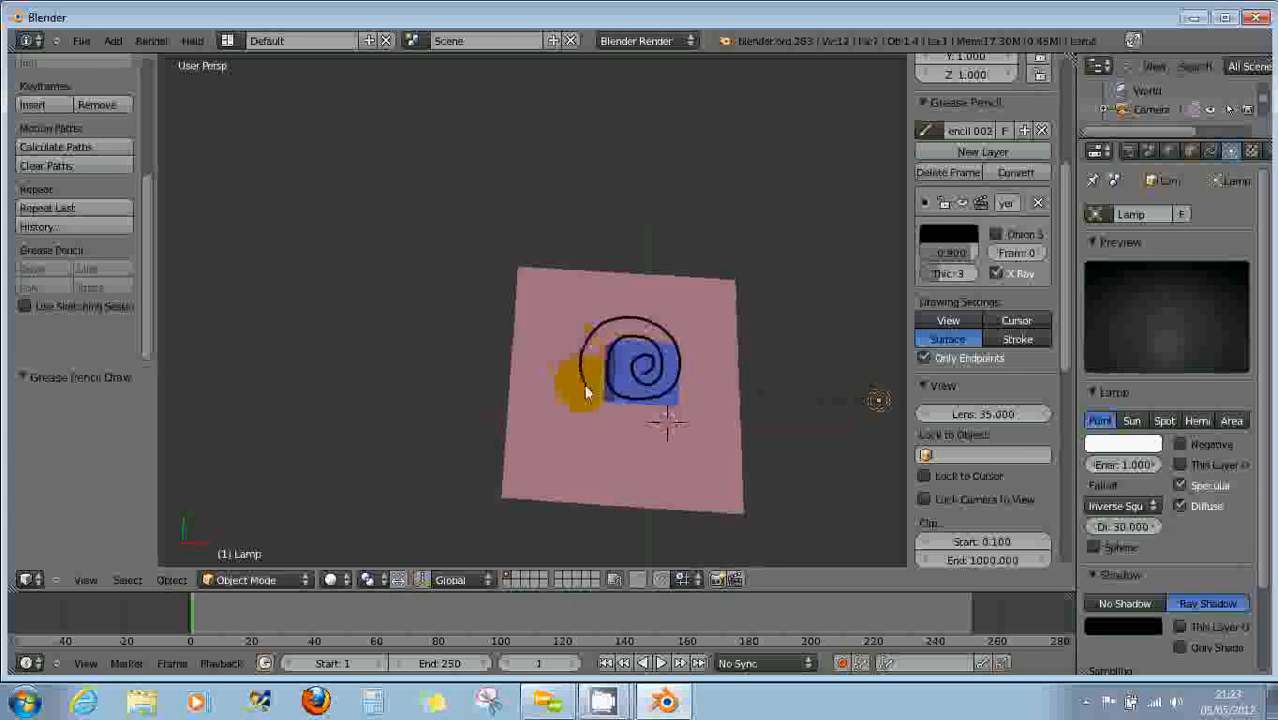
pyautogui.press('d')
pyautogui.moveTo(607, 449); pyautogui.dragTo(585, 341, button='middle')
pyautogui.scroll(2, 648, 425)
pyautogui.scroll(2, 647, 424)
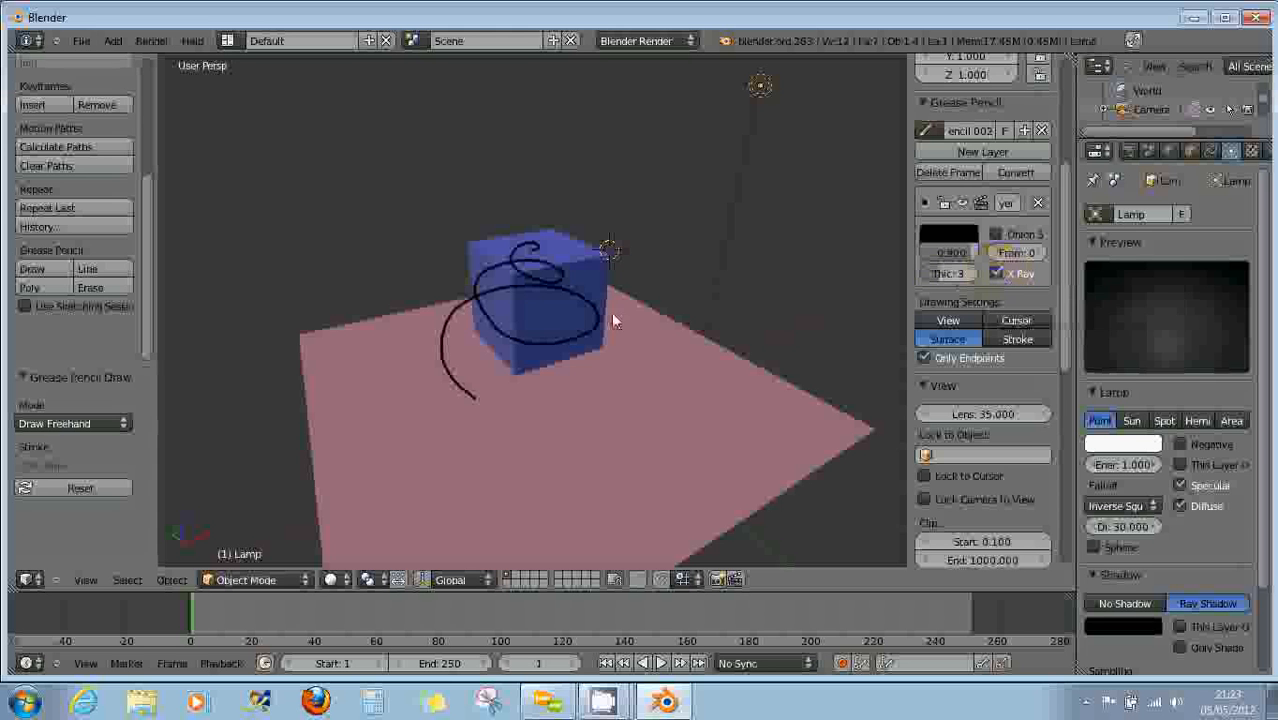
# Switch the layer's X Ray display off and on again, and set the stroke thickness to 4.
pyautogui.click(996, 274)
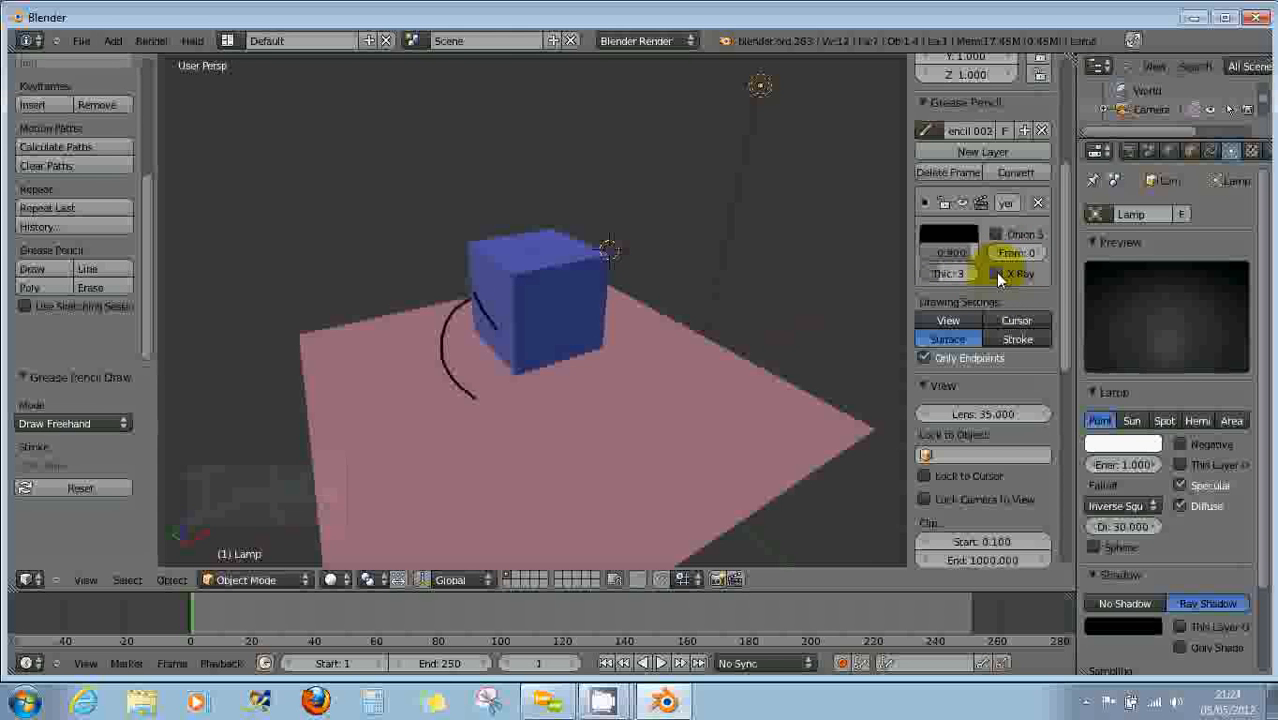
pyautogui.click(996, 274)
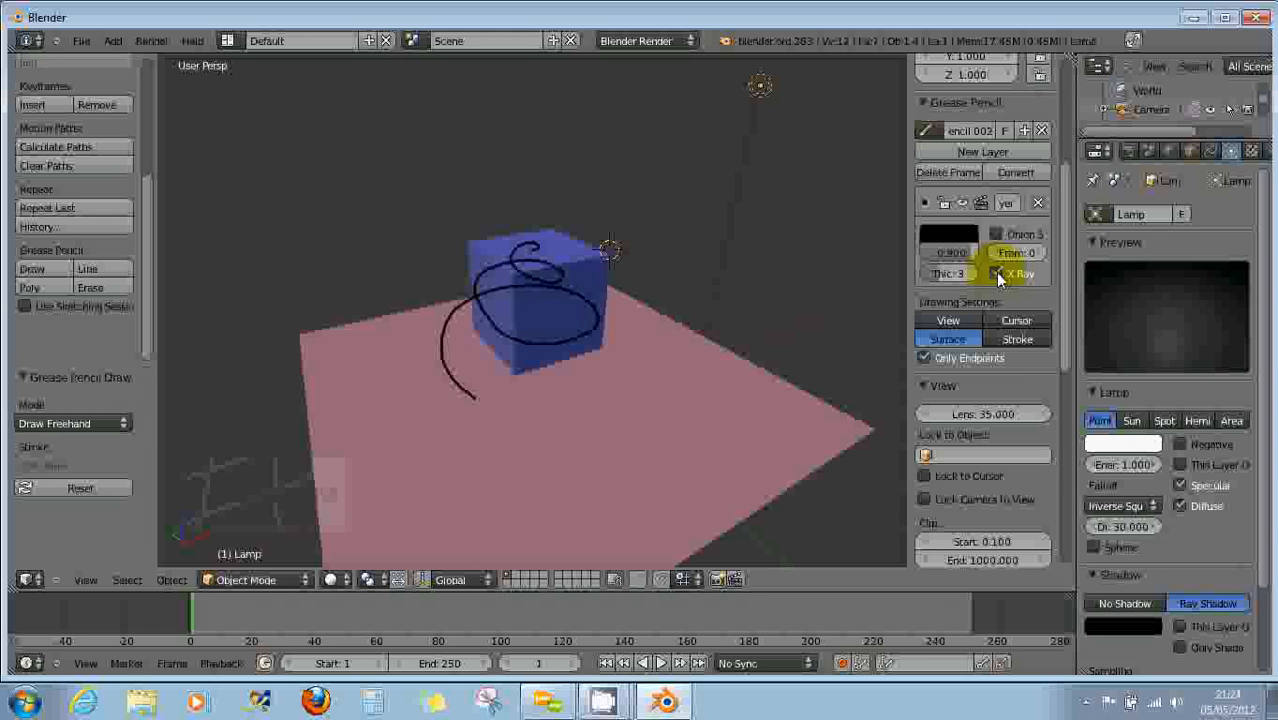
pyautogui.click(943, 284)
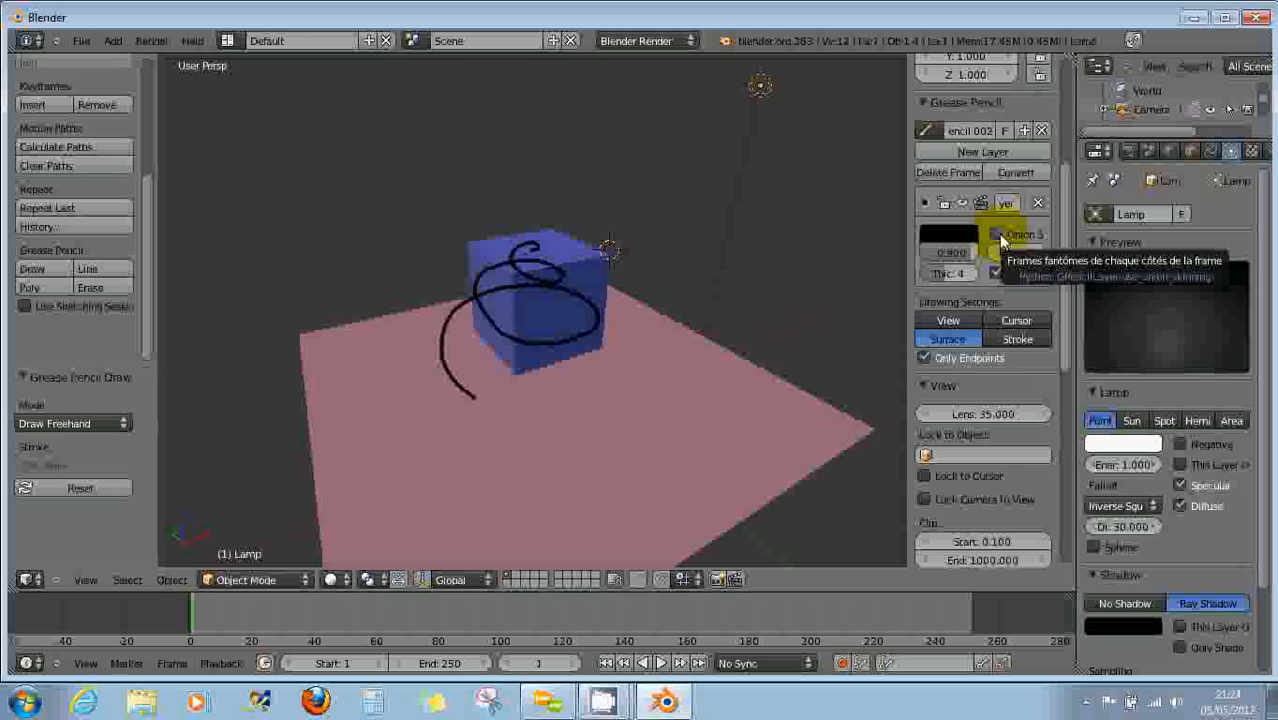
# Try Stroke placement, return to Surface, widen the properties region, and draw a freehand line across the plane from the spiral's end.
pyautogui.click(1009, 341)
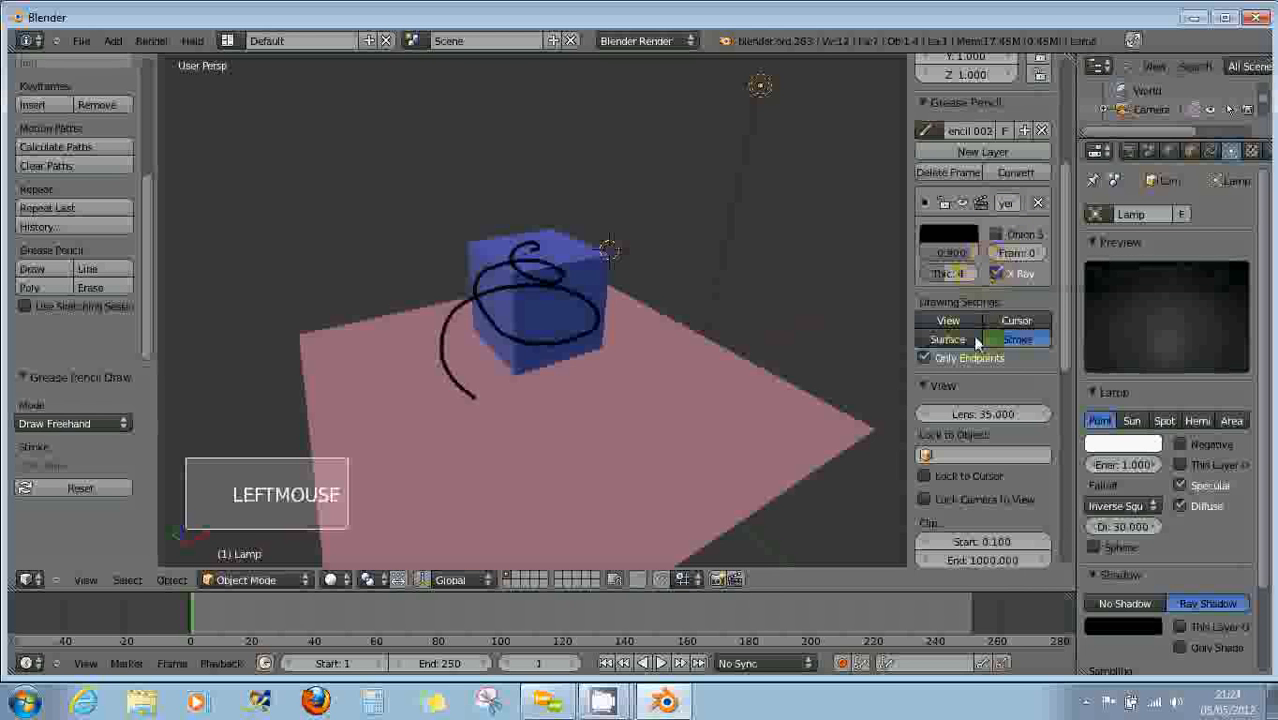
pyautogui.click(977, 341)
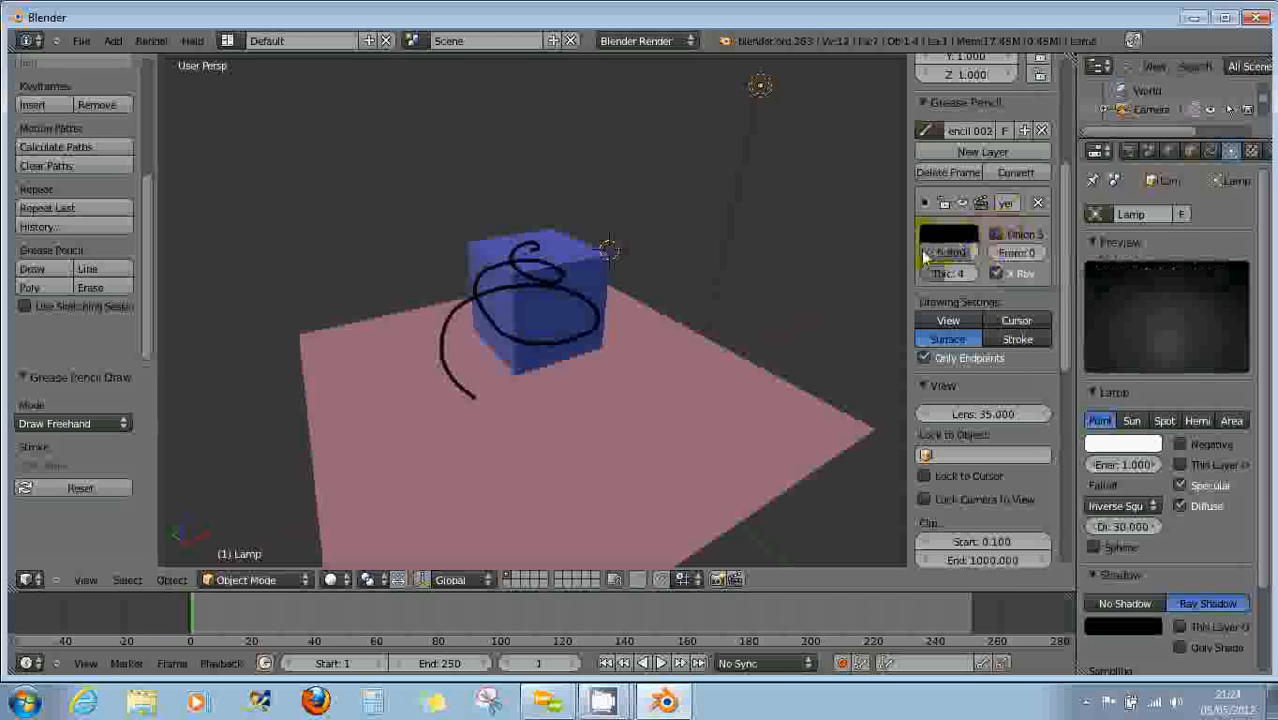
pyautogui.moveTo(912, 263); pyautogui.dragTo(840, 263)
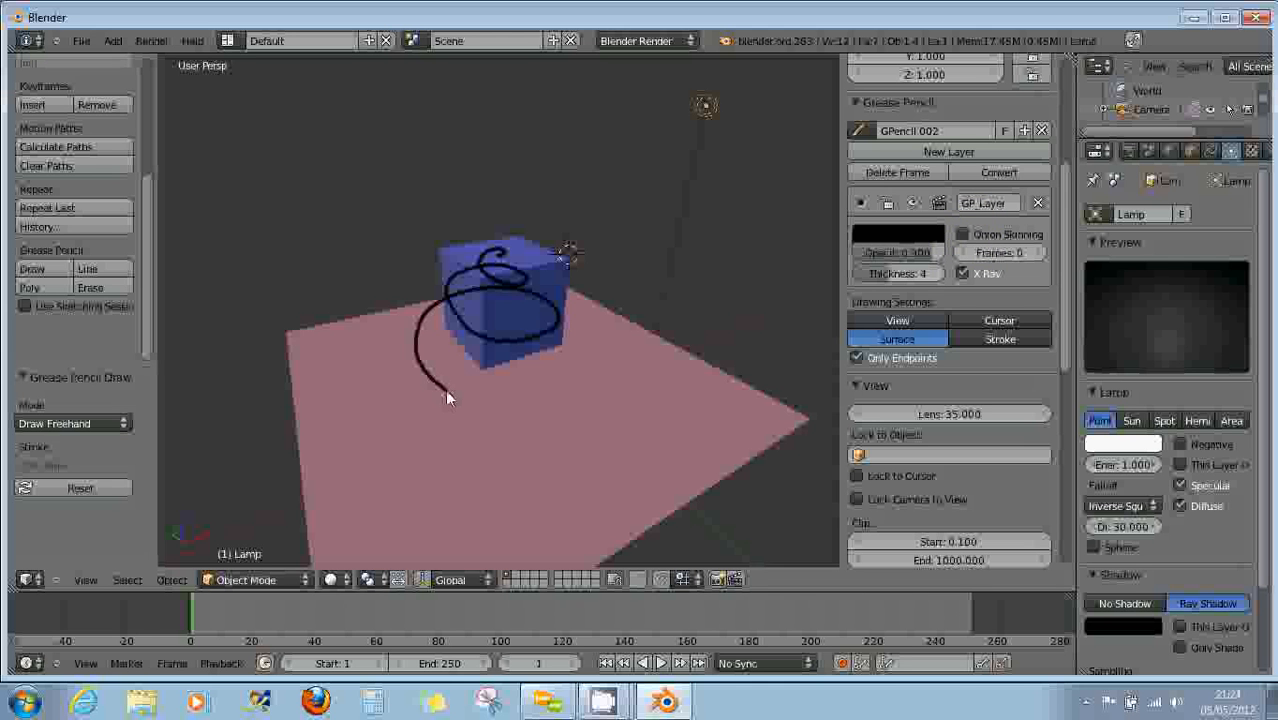
pyautogui.press('d')
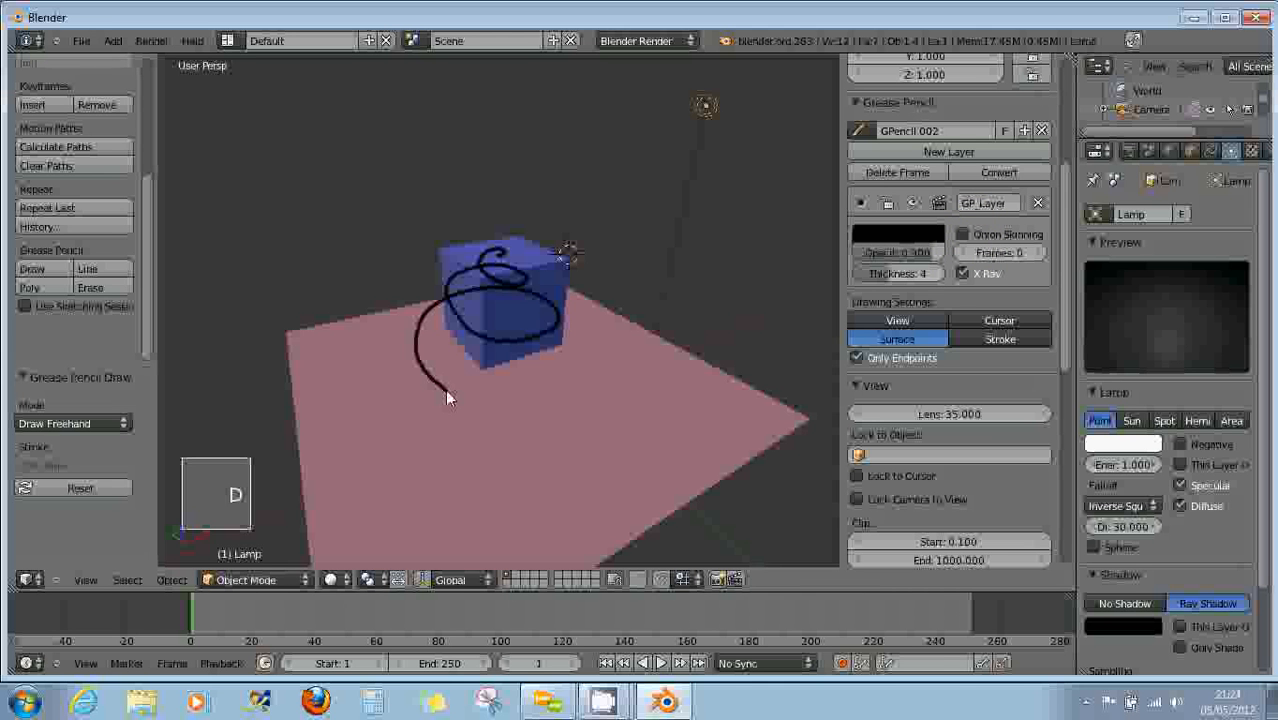
pyautogui.moveTo(446, 393); pyautogui.dragTo(628, 403)
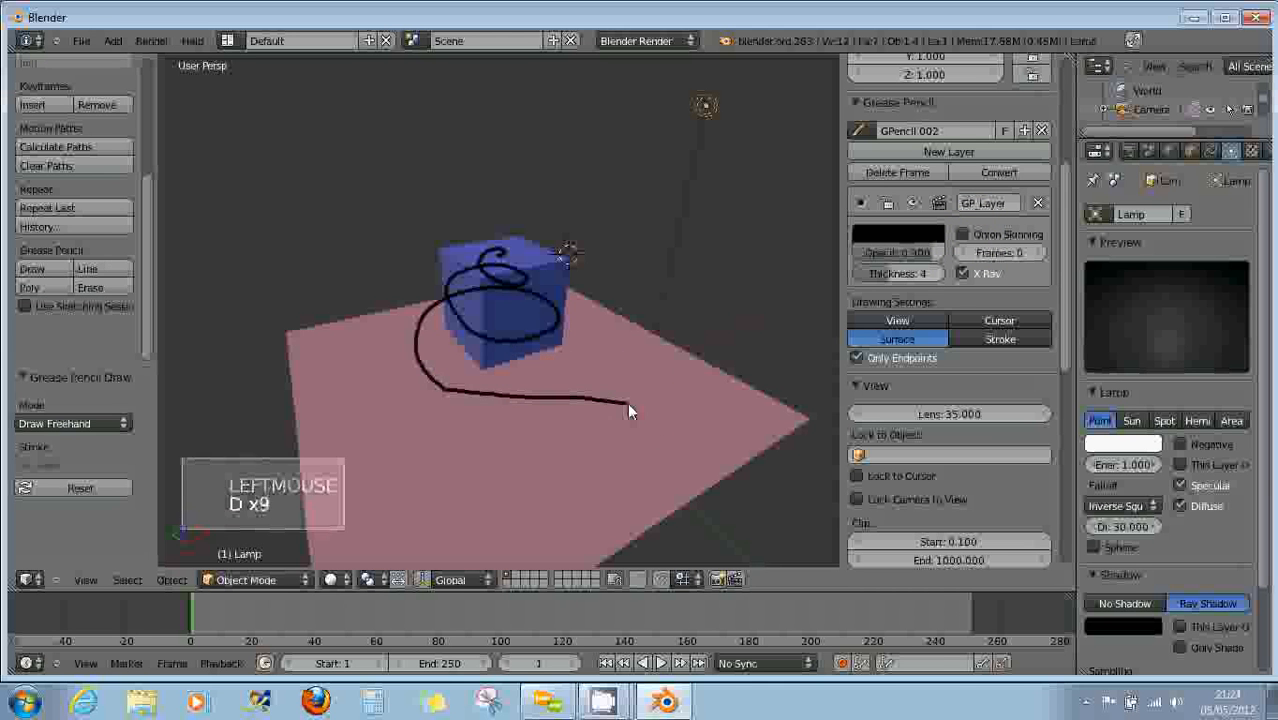
# With Surface placement, draw four short strokes in front of the line on the plane and one behind it.
pyautogui.scroll(4, 476, 428)
pyautogui.scroll(6, 477, 422)
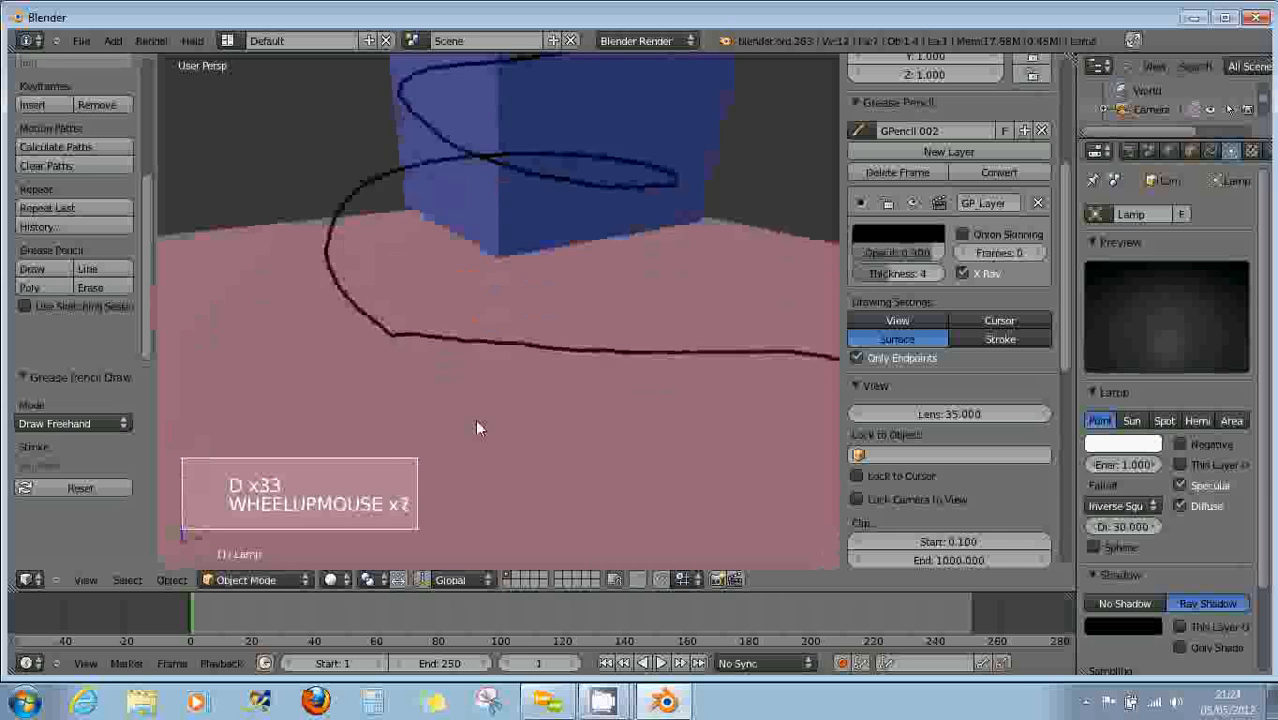
pyautogui.press('d')
pyautogui.moveTo(355, 301); pyautogui.dragTo(363, 405)
pyautogui.moveTo(443, 305); pyautogui.dragTo(407, 405)
pyautogui.moveTo(519, 311); pyautogui.dragTo(479, 406)
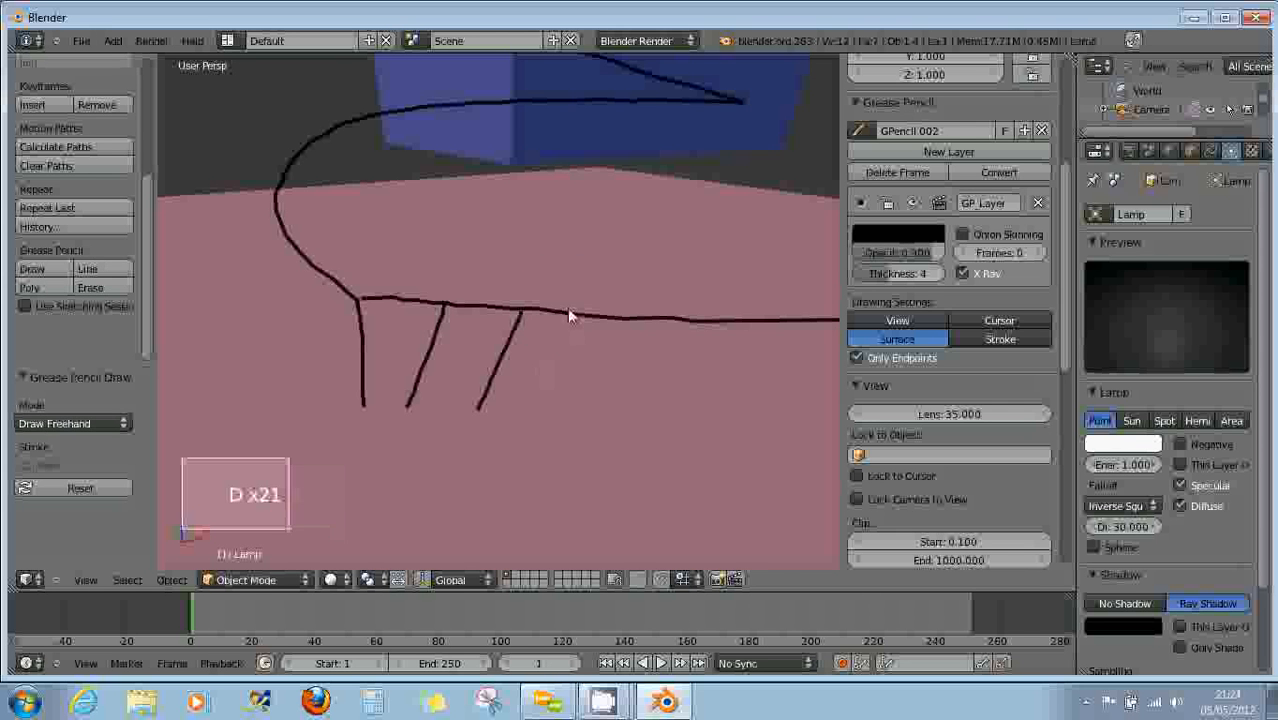
pyautogui.moveTo(568, 308); pyautogui.dragTo(582, 248)
pyautogui.moveTo(582, 318); pyautogui.dragTo(558, 413)
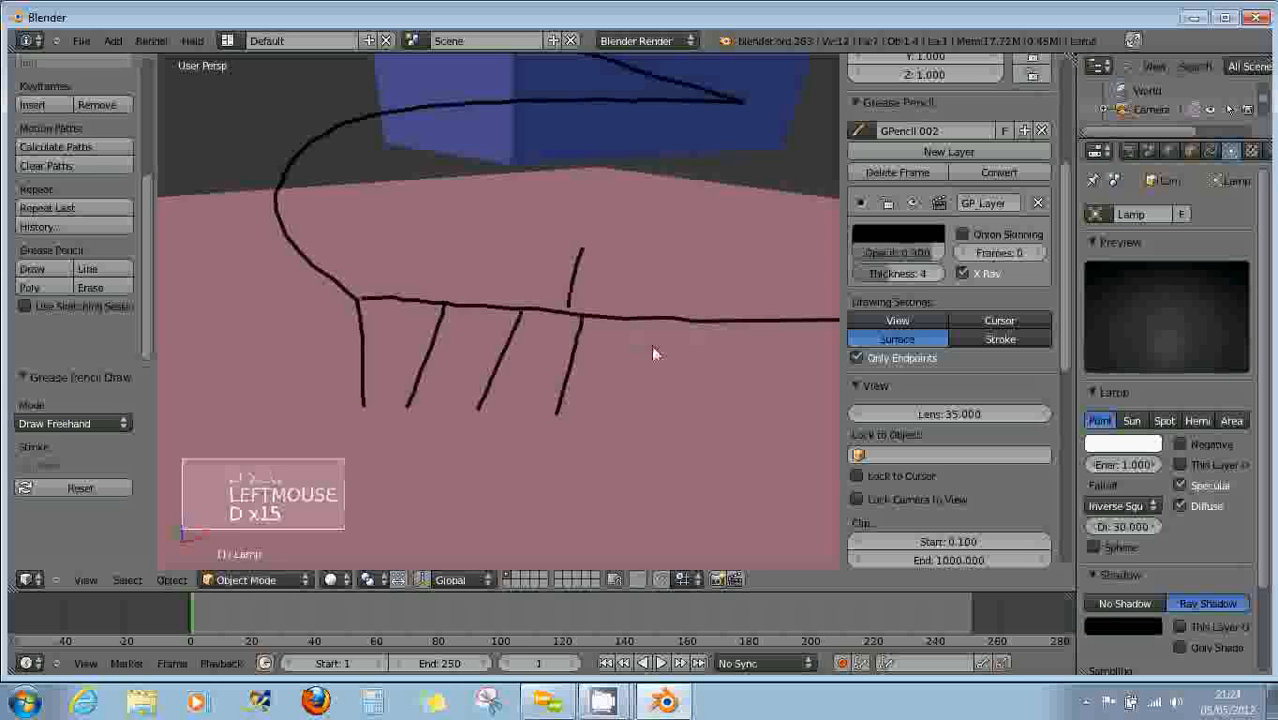
pyautogui.moveTo(651, 345)
pyautogui.mouseDown(button='middle')
pyautogui.moveTo(588, 421)
pyautogui.moveTo(587, 446)
pyautogui.mouseUp(button='middle')
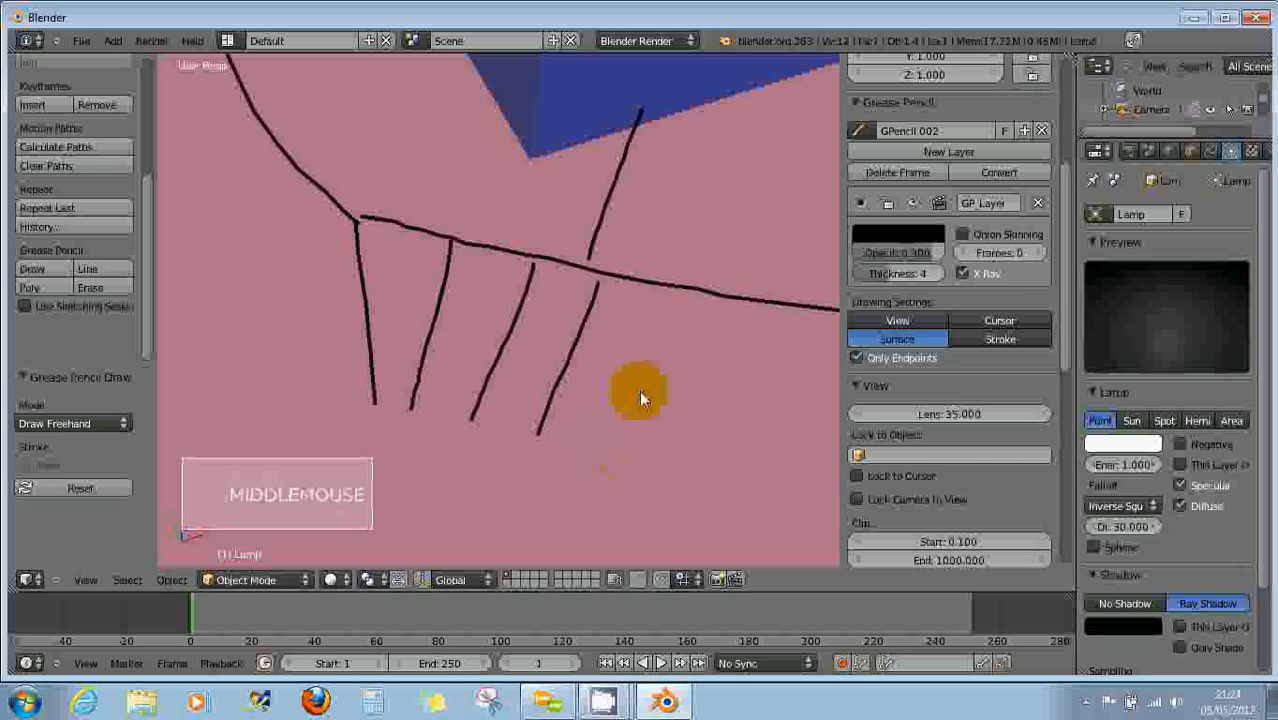
# Switch to Stroke placement and draw three strokes in front of the line, one behind it, and an arch with both ends on it.
pyautogui.click(995, 341)
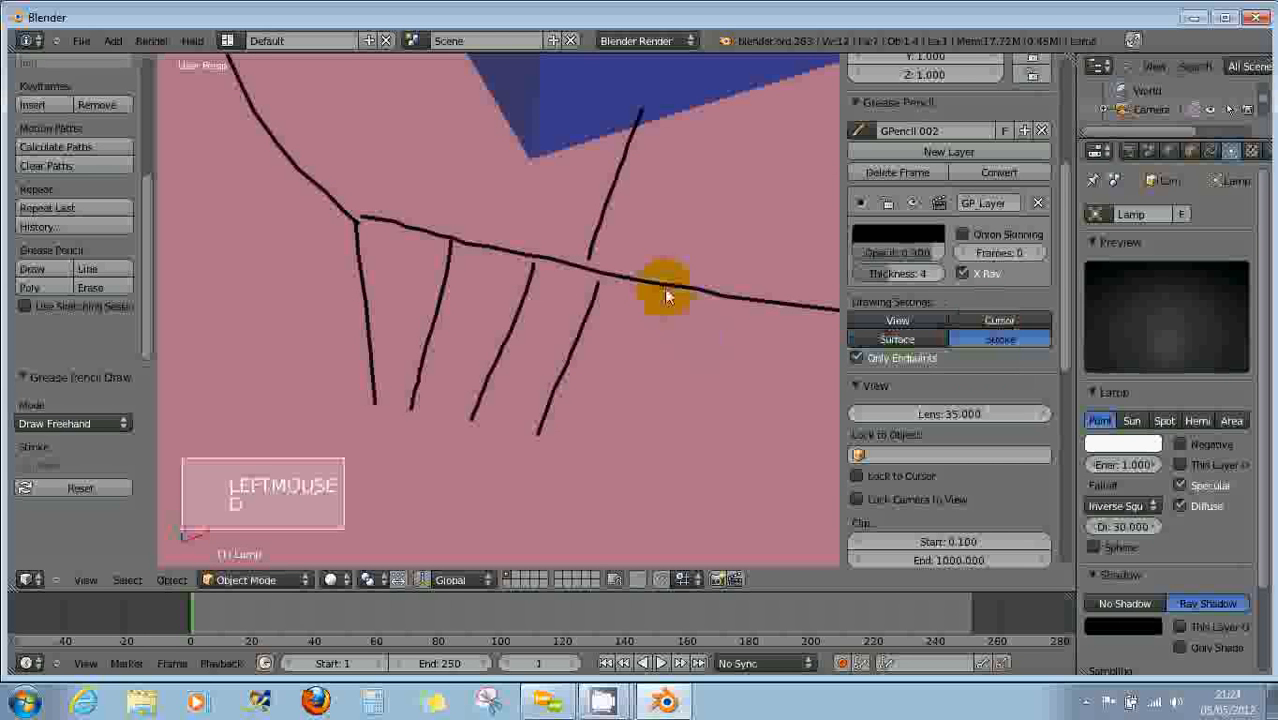
pyautogui.moveTo(664, 286); pyautogui.dragTo(643, 409)
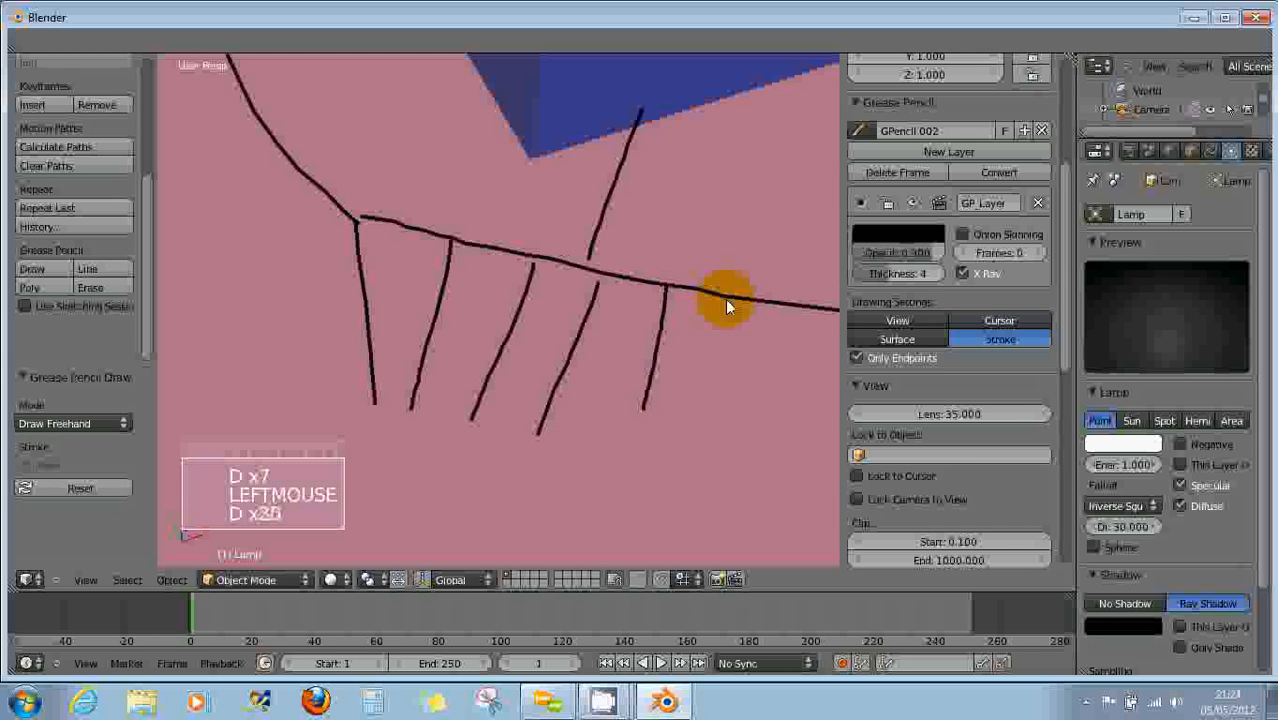
pyautogui.moveTo(725, 299); pyautogui.dragTo(699, 426)
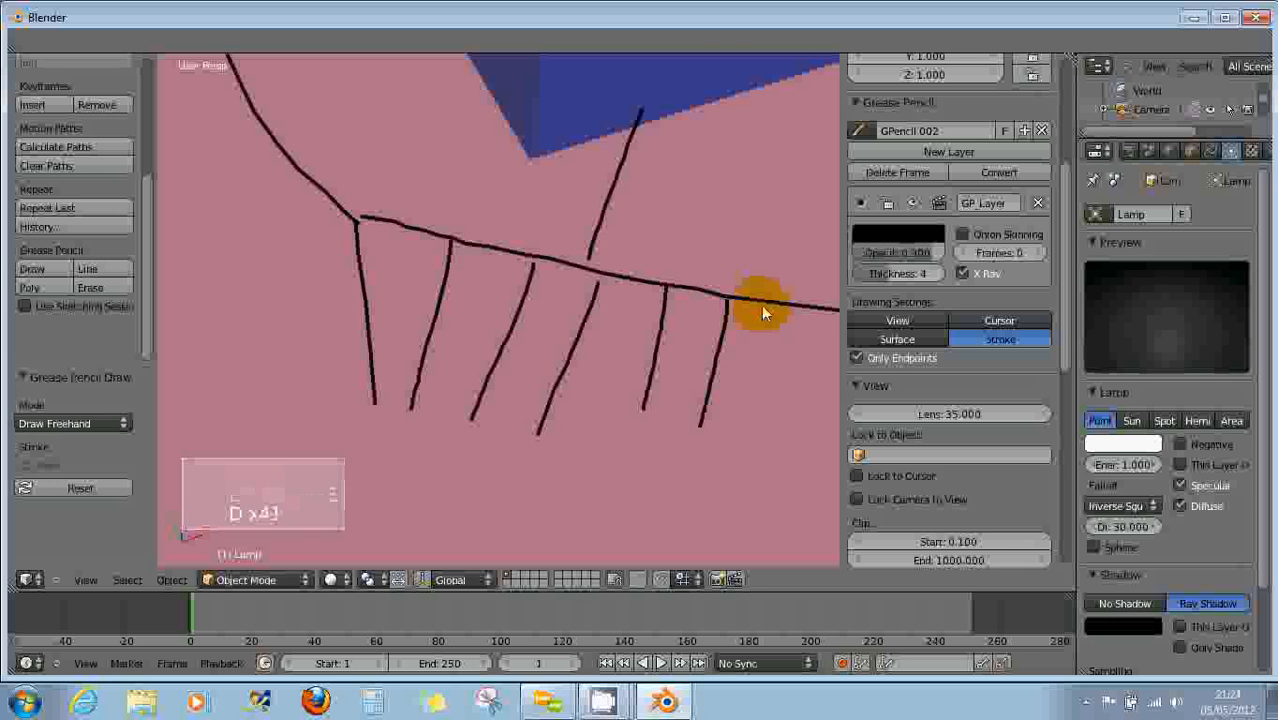
pyautogui.moveTo(761, 305); pyautogui.dragTo(758, 415)
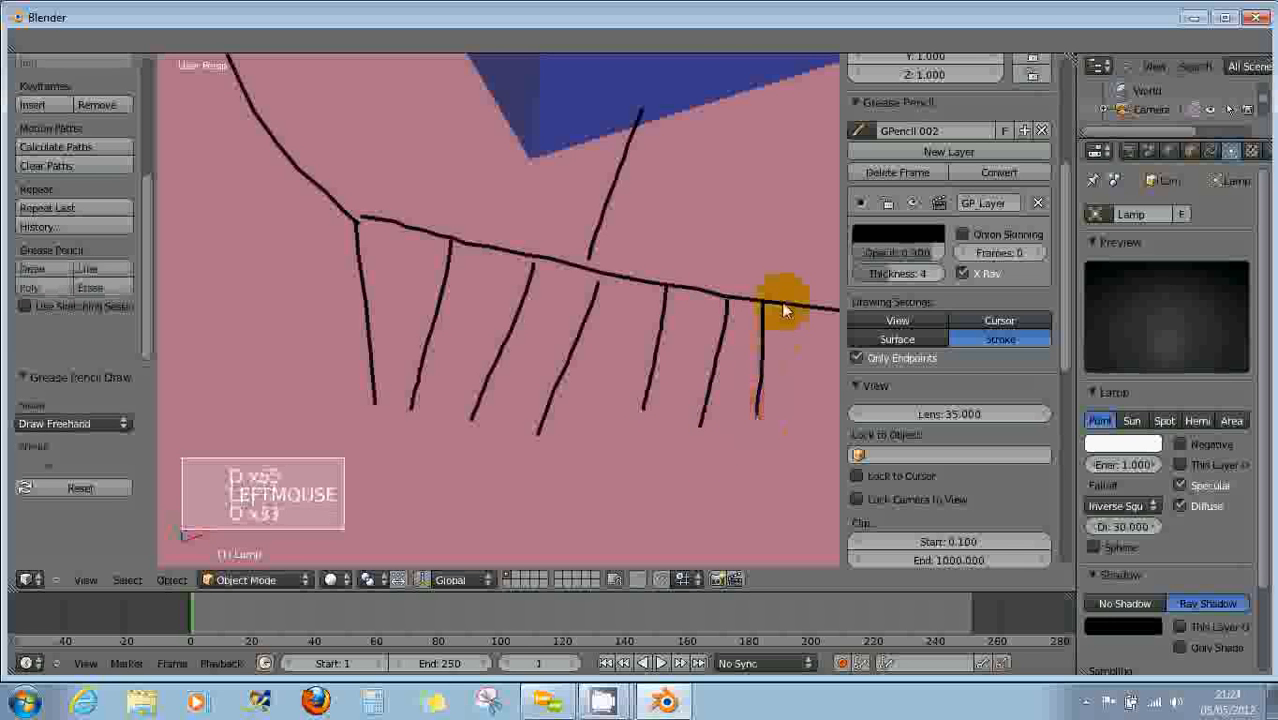
pyautogui.moveTo(785, 311); pyautogui.dragTo(776, 229)
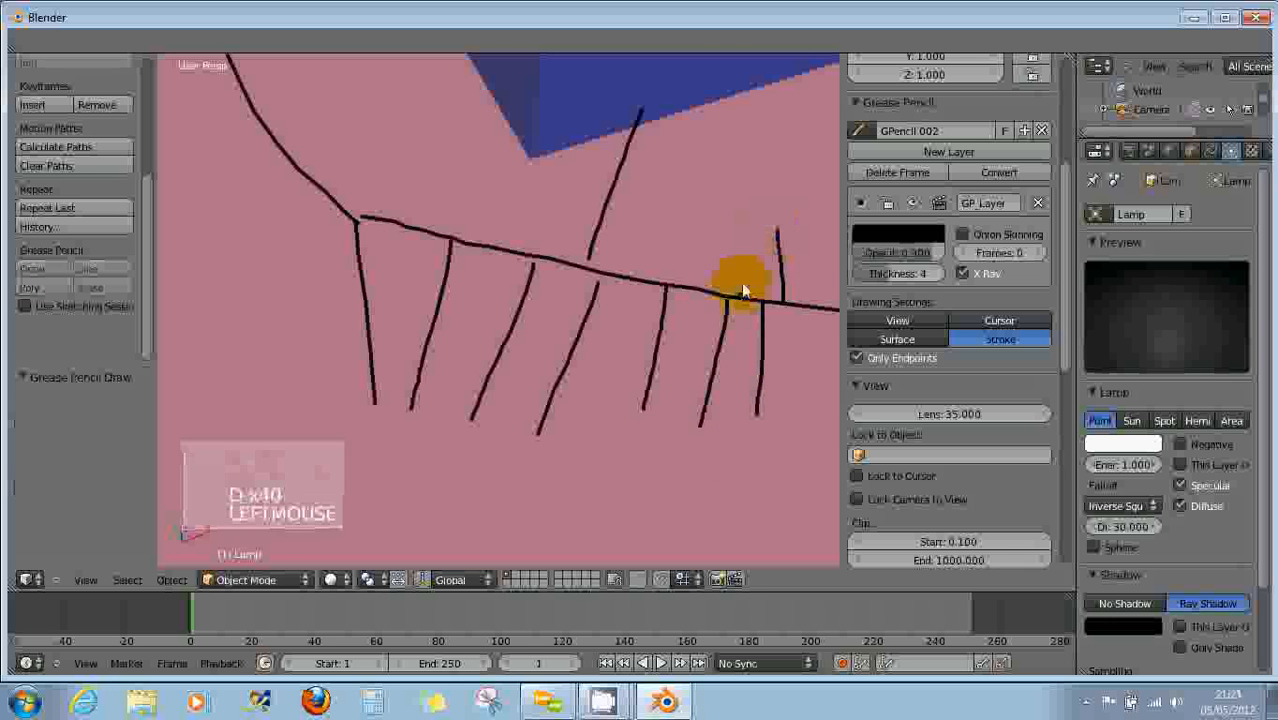
pyautogui.moveTo(741, 282); pyautogui.dragTo(679, 254)
# Compare from several angles how the surface-placed and stroke-placed lines attach to the line on the plane.
pyautogui.moveTo(687, 293)
pyautogui.mouseDown(button='middle')
pyautogui.moveTo(714, 220)
pyautogui.moveTo(686, 292)
pyautogui.moveTo(632, 338)
pyautogui.mouseUp(button='middle')
pyautogui.click(962, 236)
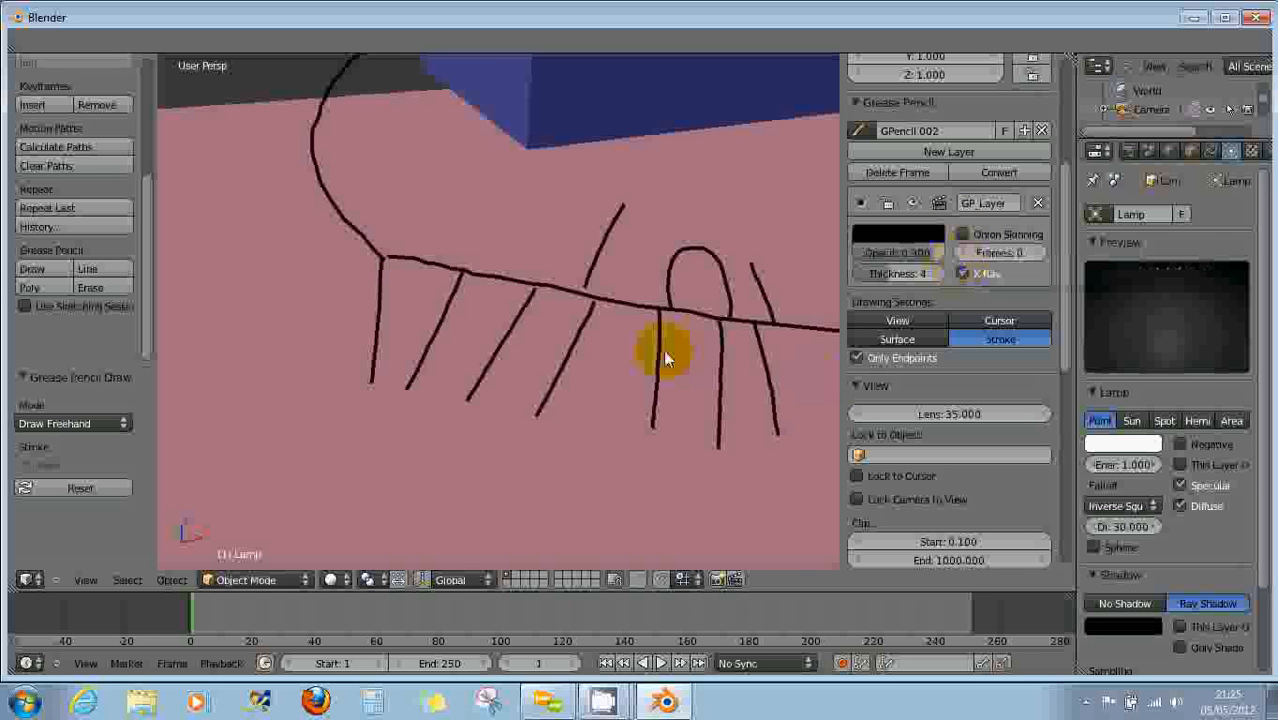
pyautogui.moveTo(663, 349); pyautogui.dragTo(666, 383, button='middle')
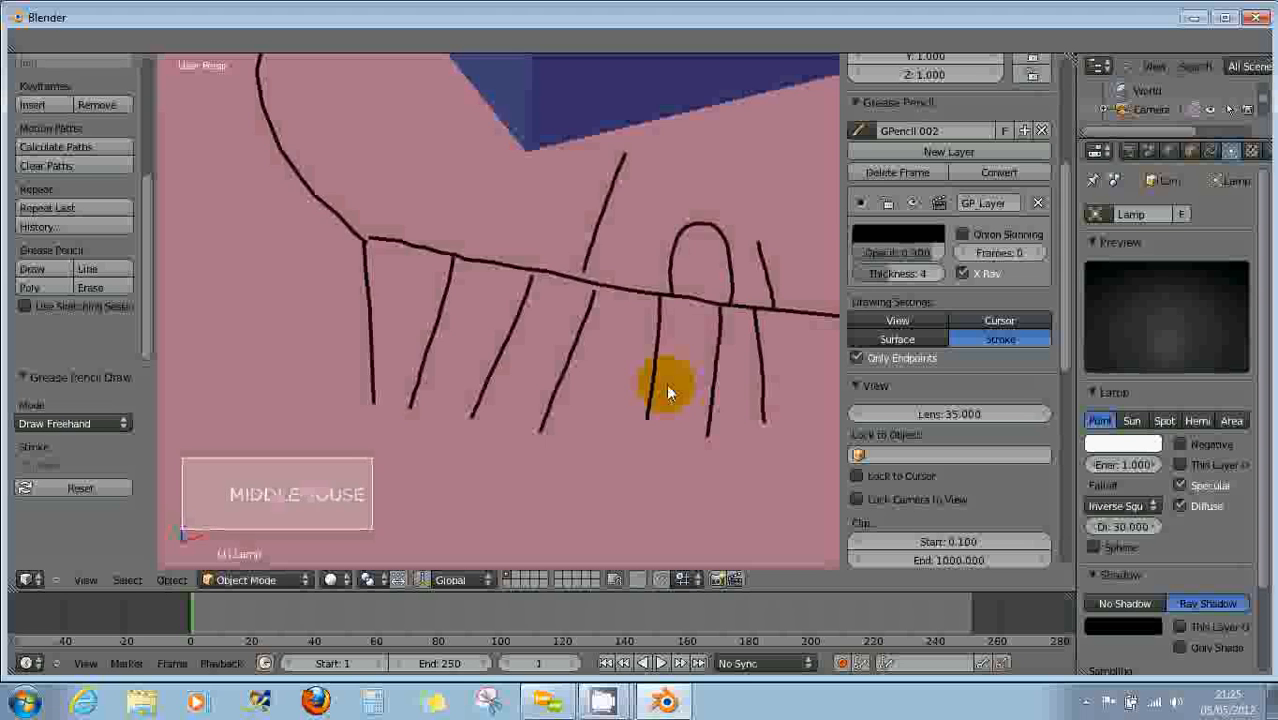
pyautogui.scroll(-7, 668, 392)
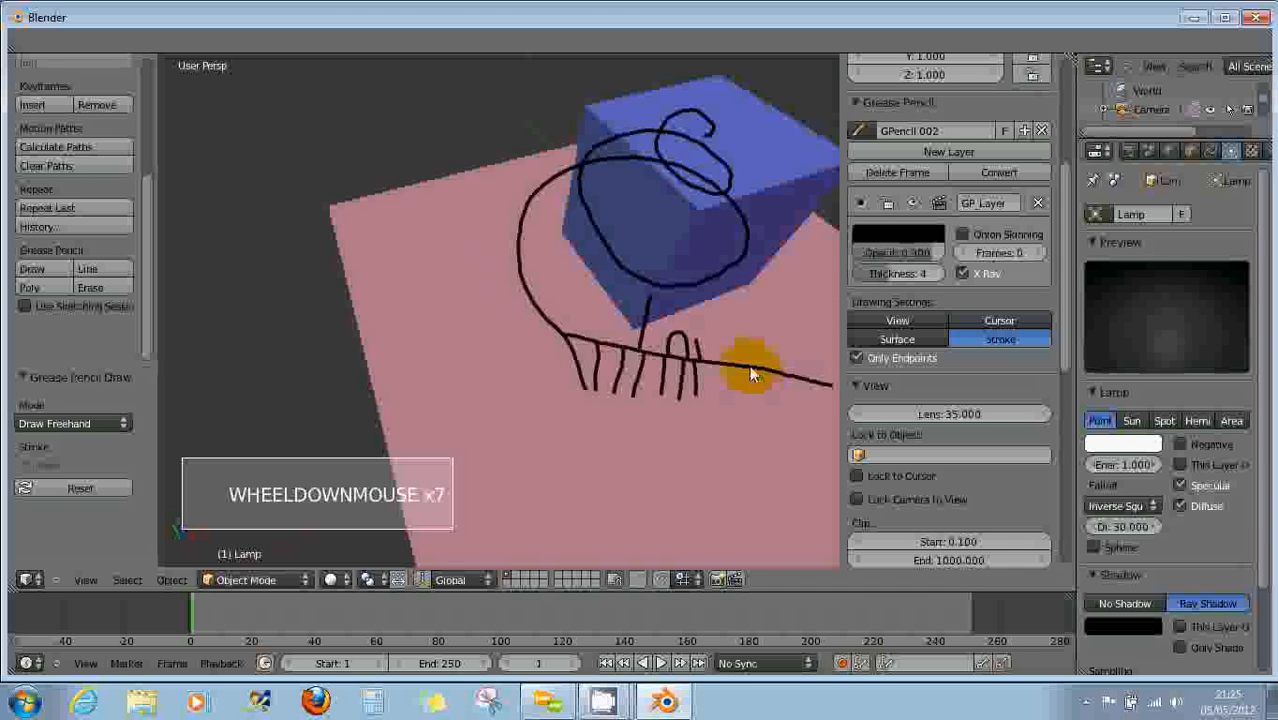
pyautogui.moveTo(747, 365); pyautogui.dragTo(736, 350, button='middle')
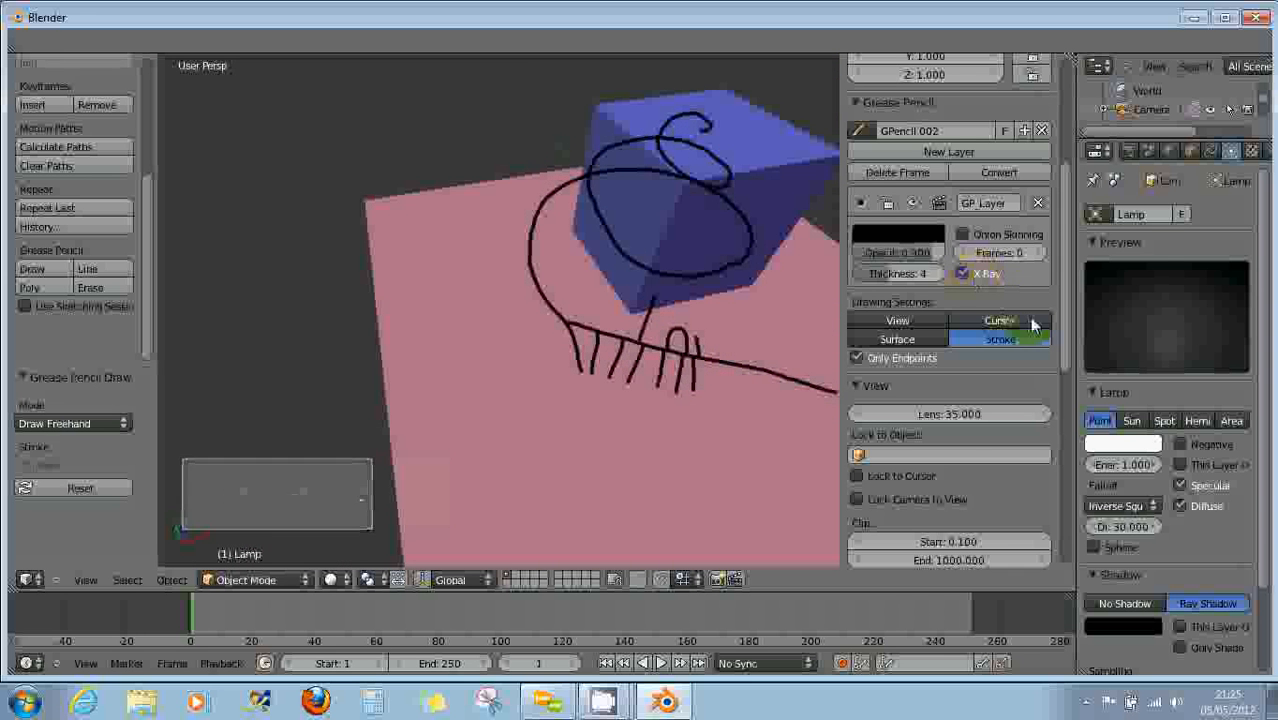
# Delete the Grease Pencil layer with all its strokes and add a new empty layer.
pyautogui.click(1038, 203)
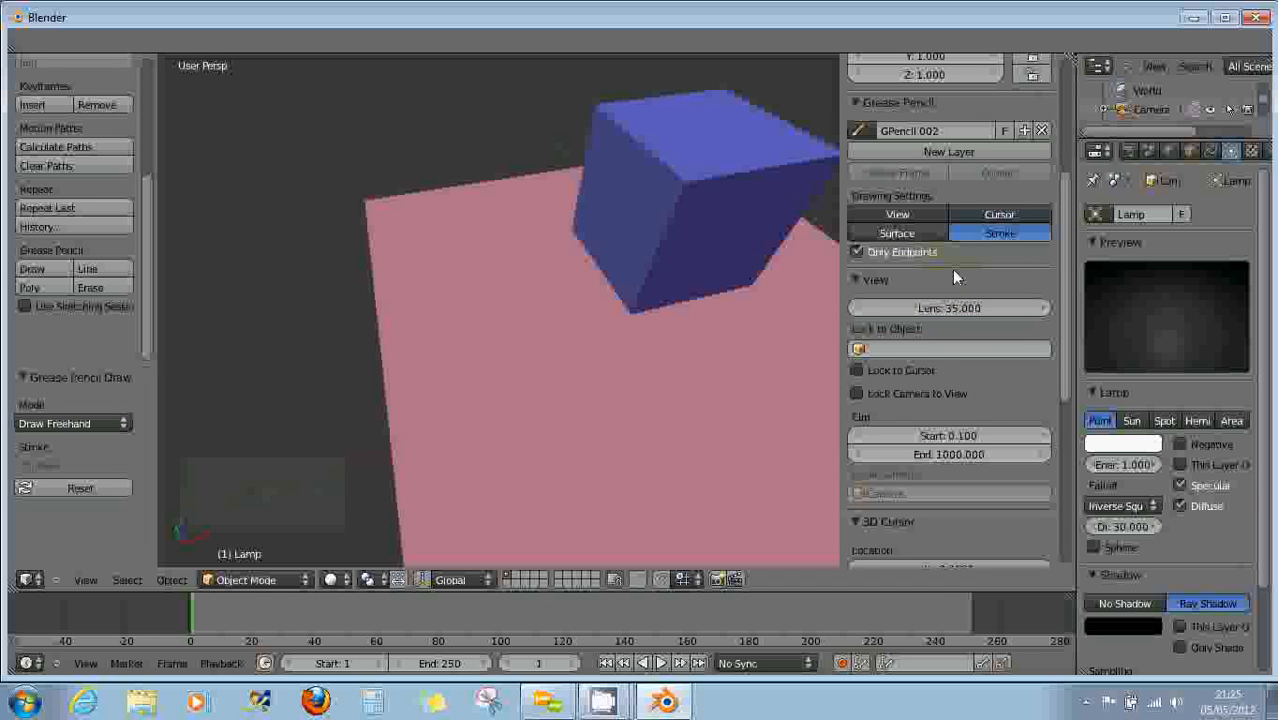
pyautogui.scroll(3, 962, 268)
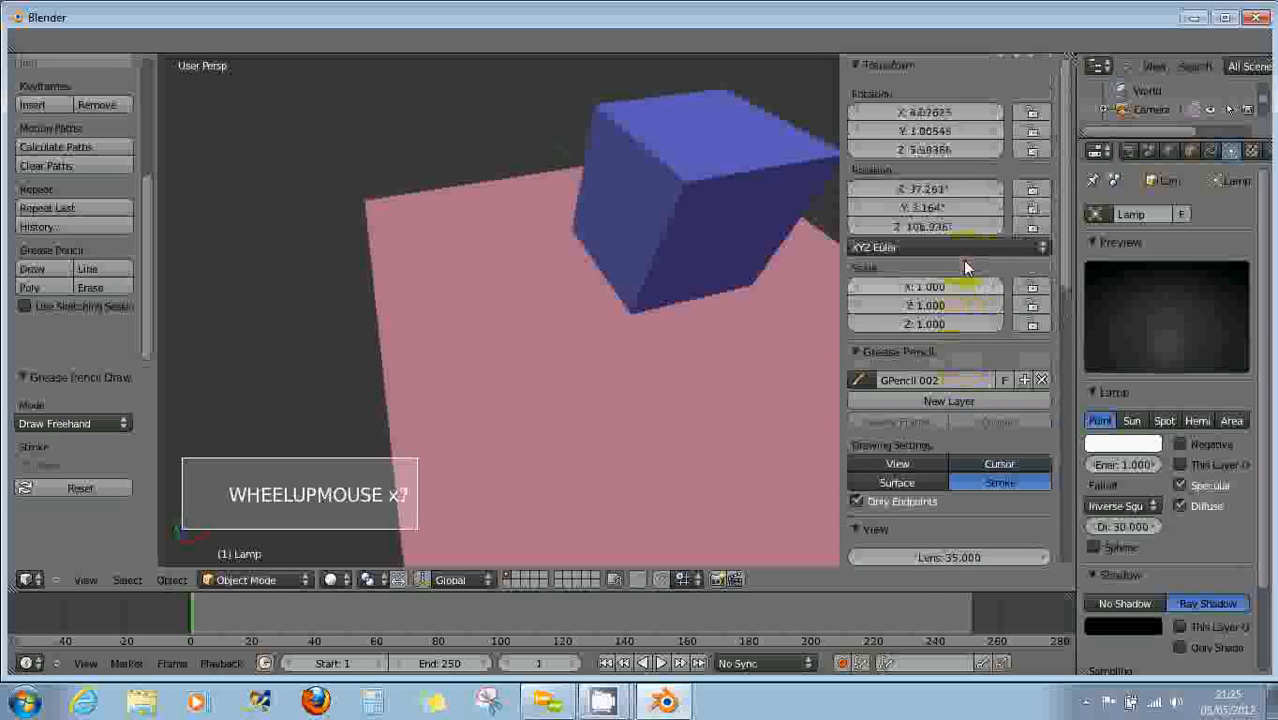
pyautogui.click(910, 401)
pyautogui.scroll(-4, 910, 399)
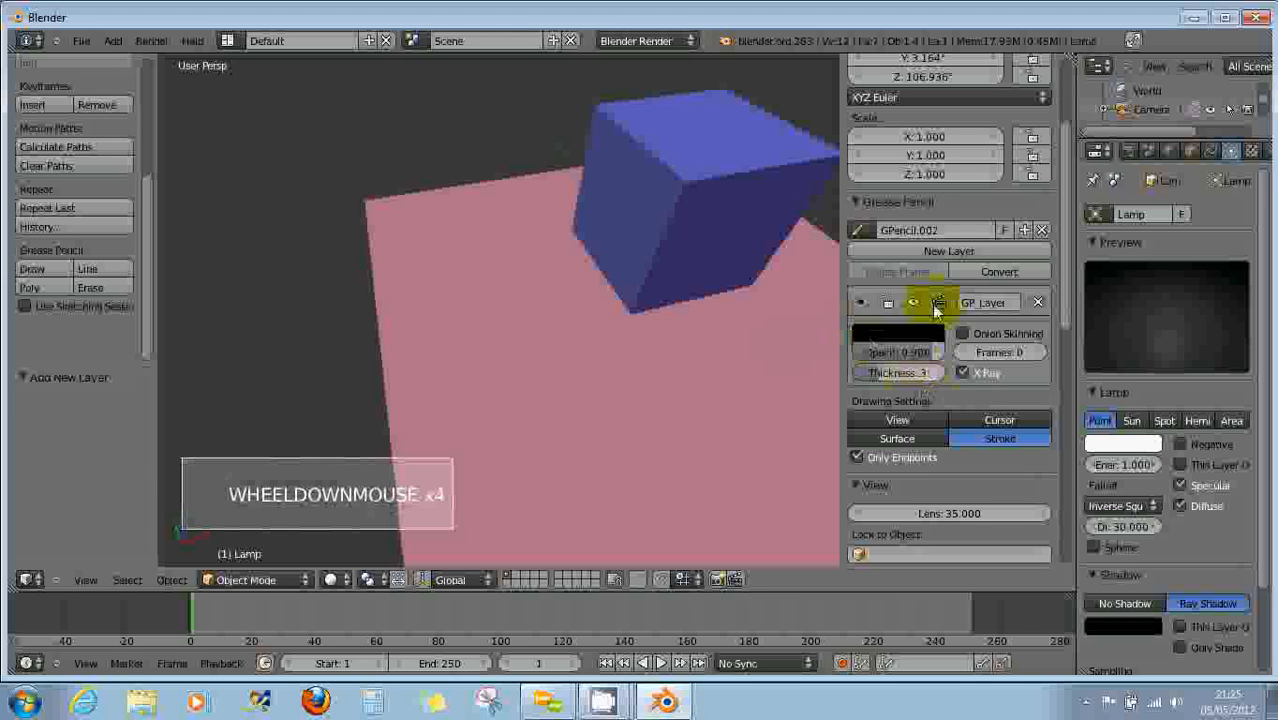
pyautogui.click(888, 303)
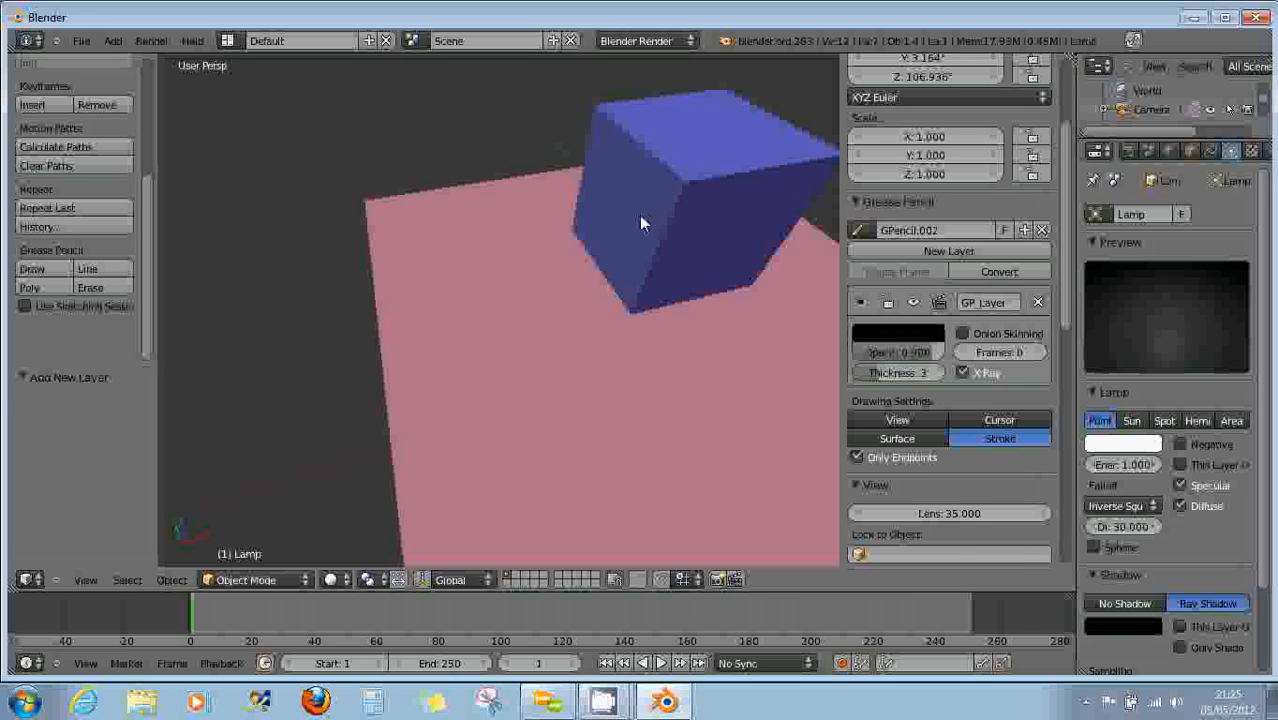
pyautogui.press('r')
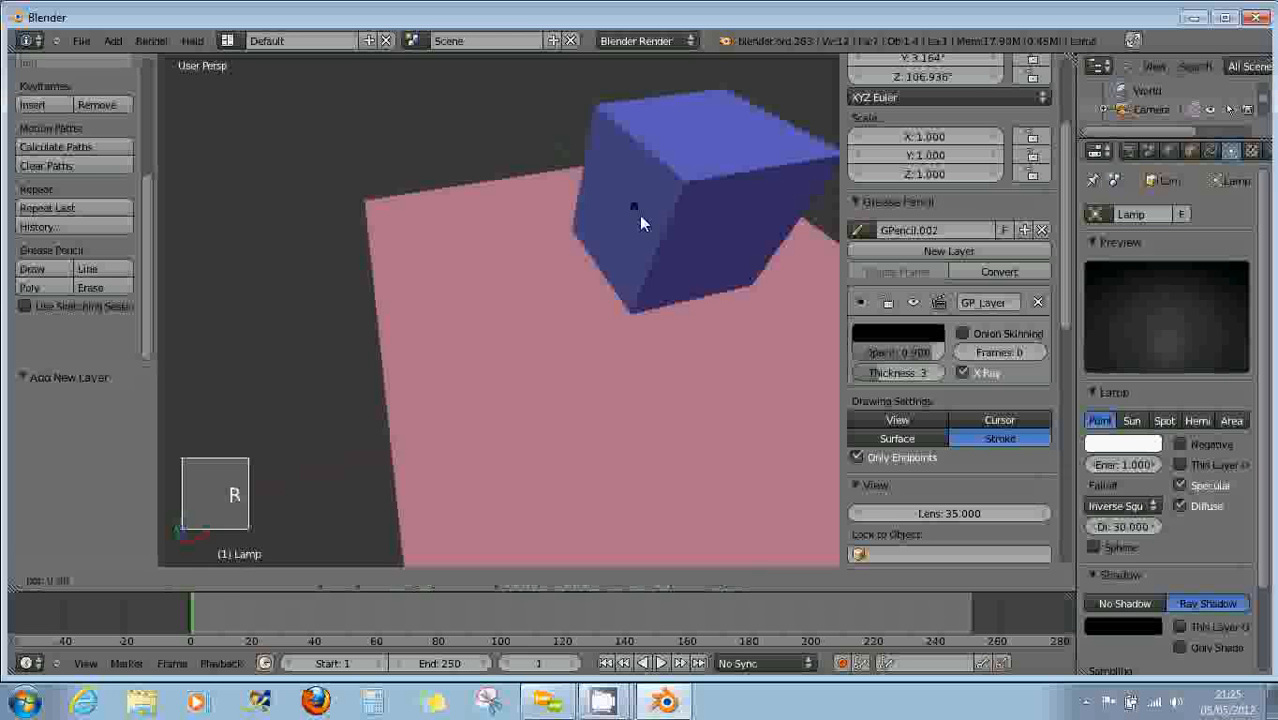
pyautogui.press('d')
pyautogui.click(548, 246)
pyautogui.press('d')
pyautogui.click(621, 216)
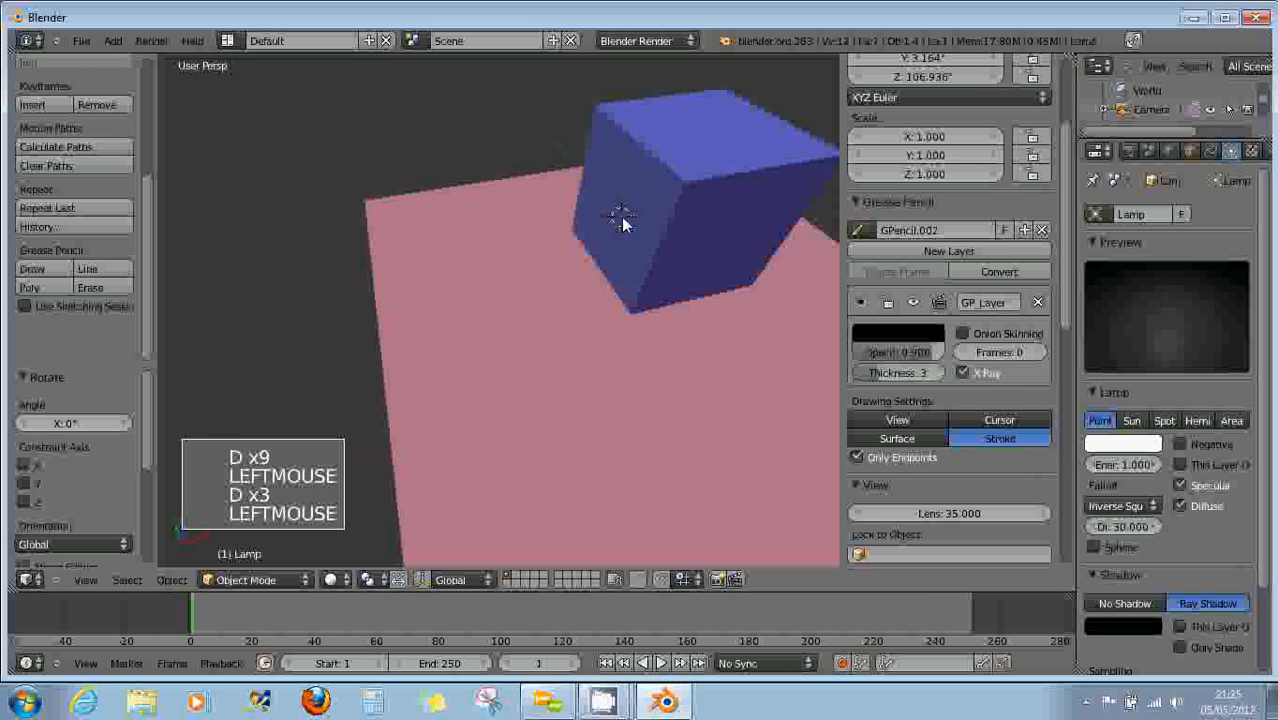
# Draw two curved freehand strokes from the cube's side face down over the plane, and add a second Grease Pencil layer.
pyautogui.press('d')
pyautogui.moveTo(621, 216)
pyautogui.mouseDown()
pyautogui.moveTo(528, 330)
pyautogui.moveTo(545, 368)
pyautogui.mouseUp()
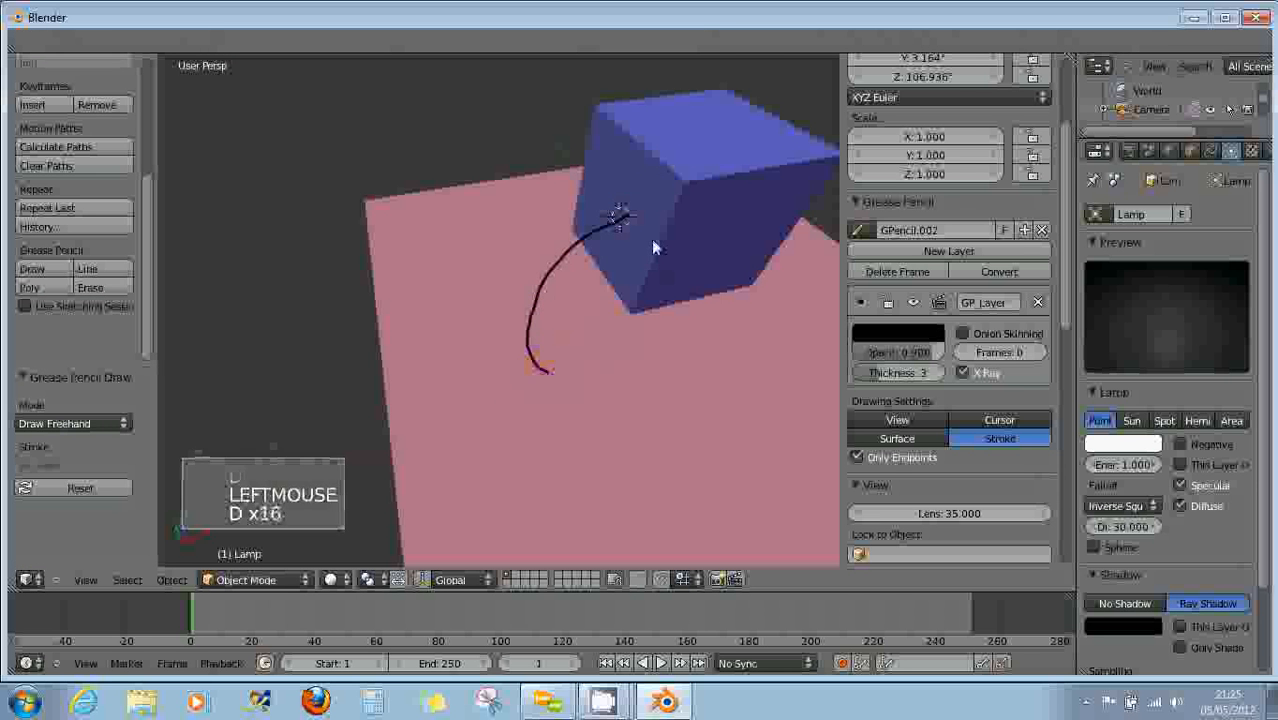
pyautogui.moveTo(652, 245)
pyautogui.mouseDown()
pyautogui.moveTo(586, 364)
pyautogui.moveTo(598, 396)
pyautogui.mouseUp()
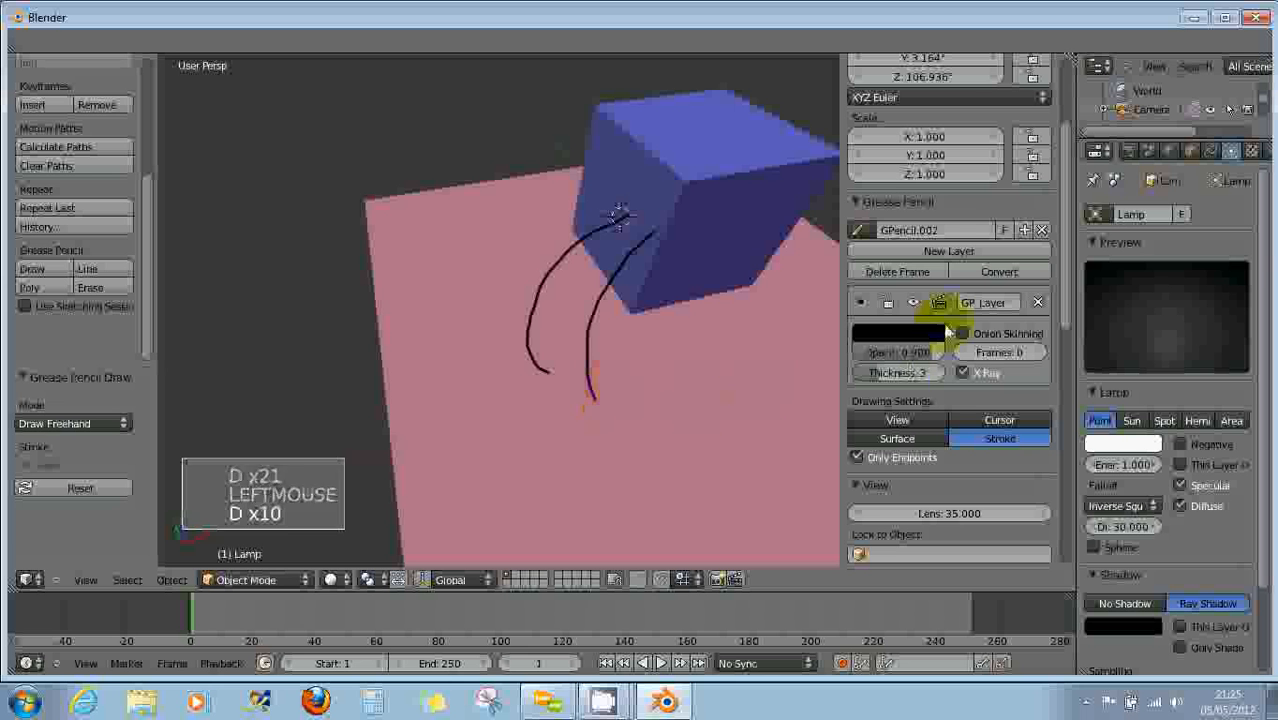
pyautogui.click(918, 250)
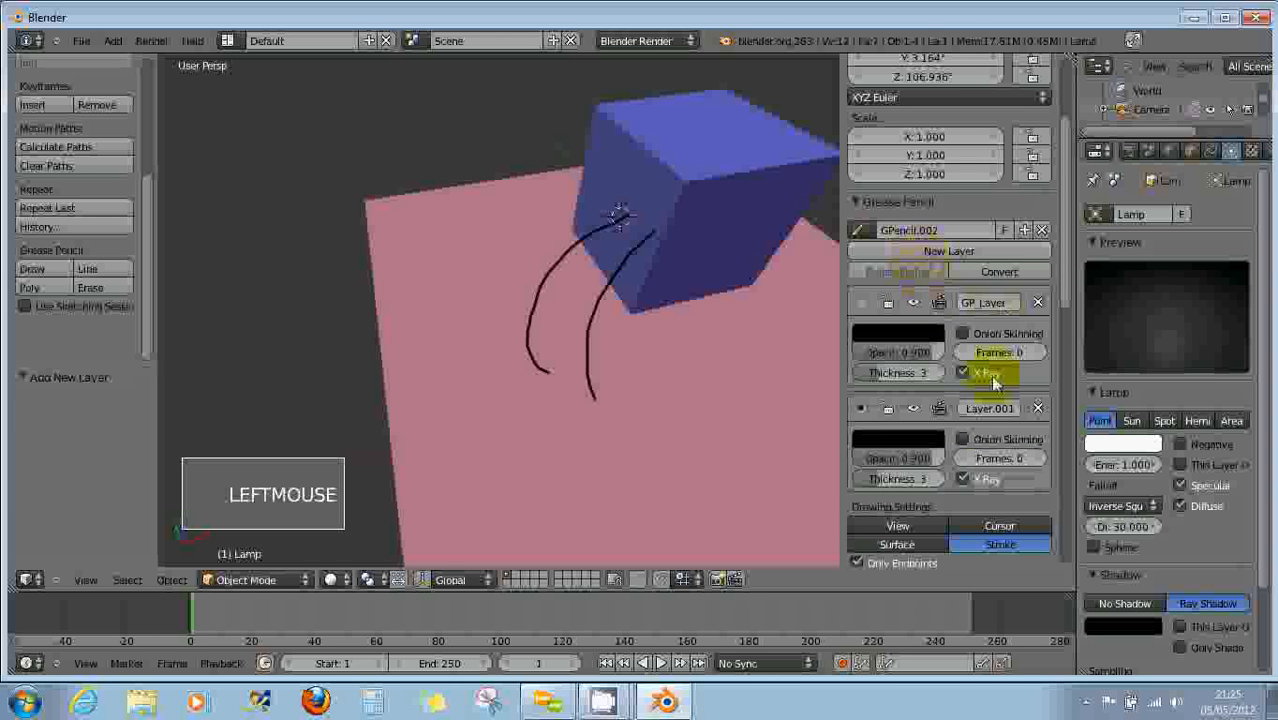
# Set the second Grease Pencil layer's stroke colour to dark red, about R 0.420, G 0.020, B 0.000.
pyautogui.click(921, 437)
pyautogui.moveTo(1011, 320); pyautogui.dragTo(1013, 231)
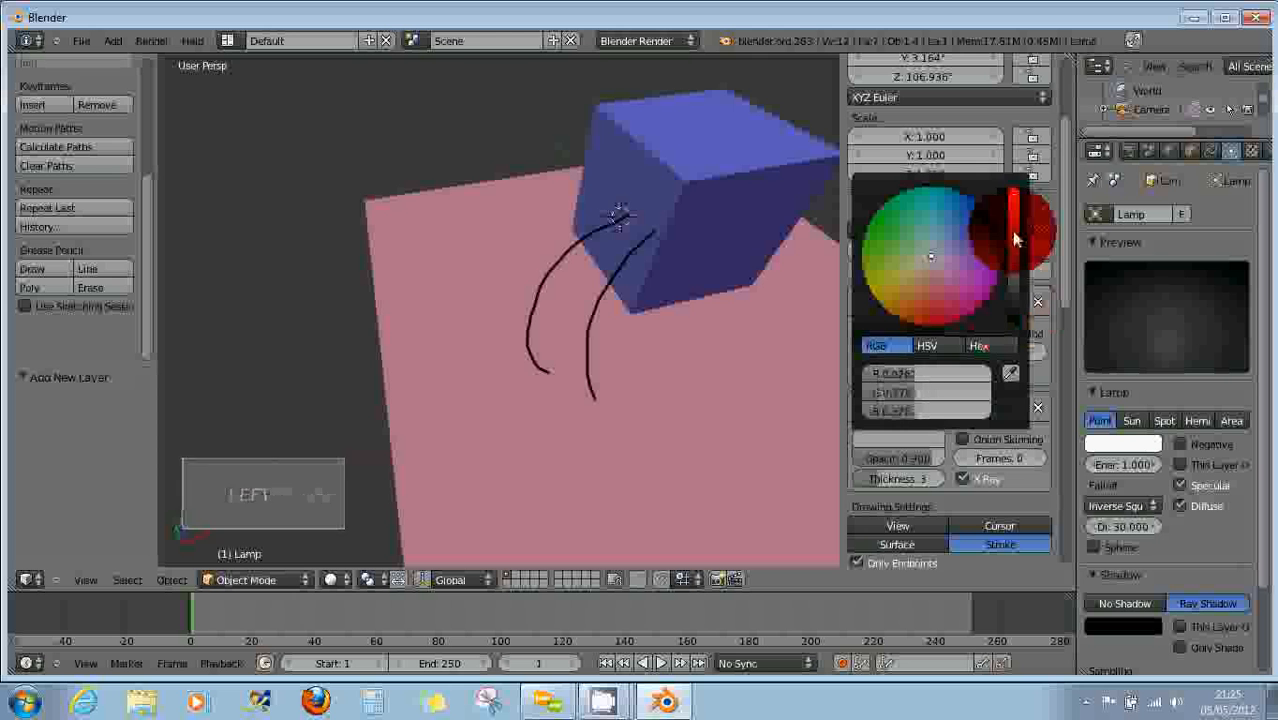
pyautogui.click(927, 326)
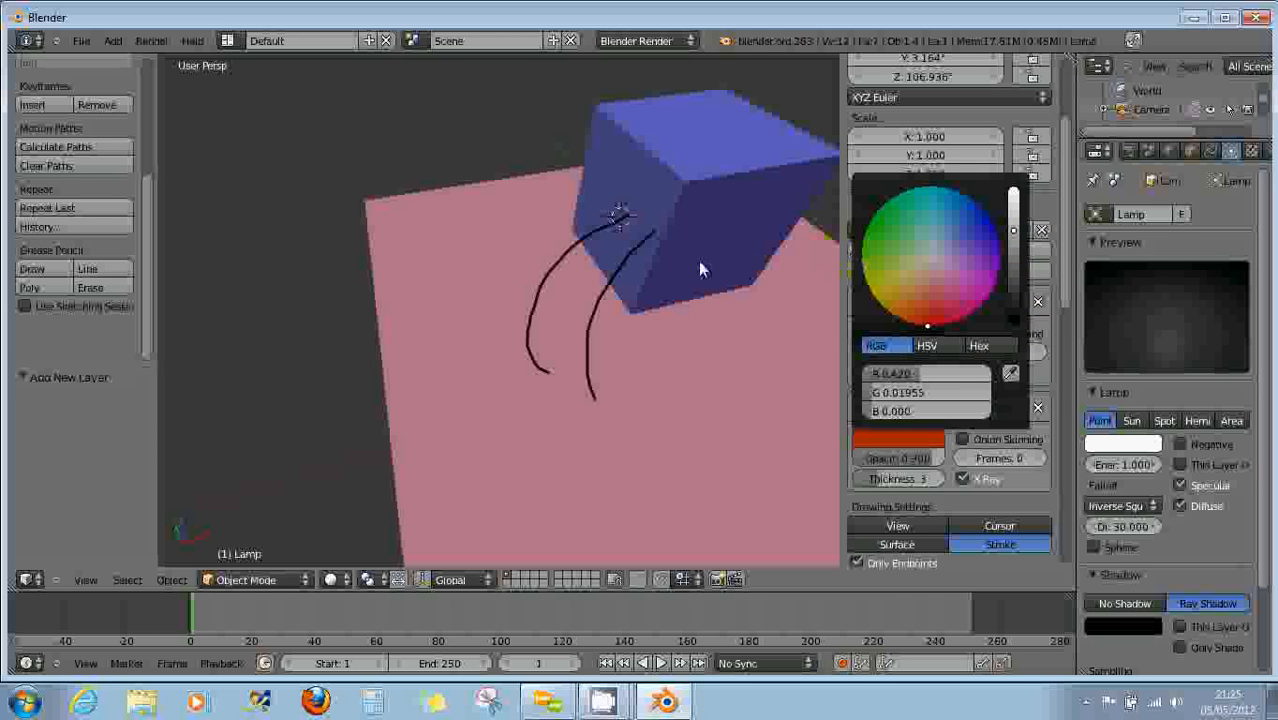
# Draw two freehand red strokes from the cube's other visible side face down over the plane.
pyautogui.moveTo(701, 236); pyautogui.dragTo(708, 375)
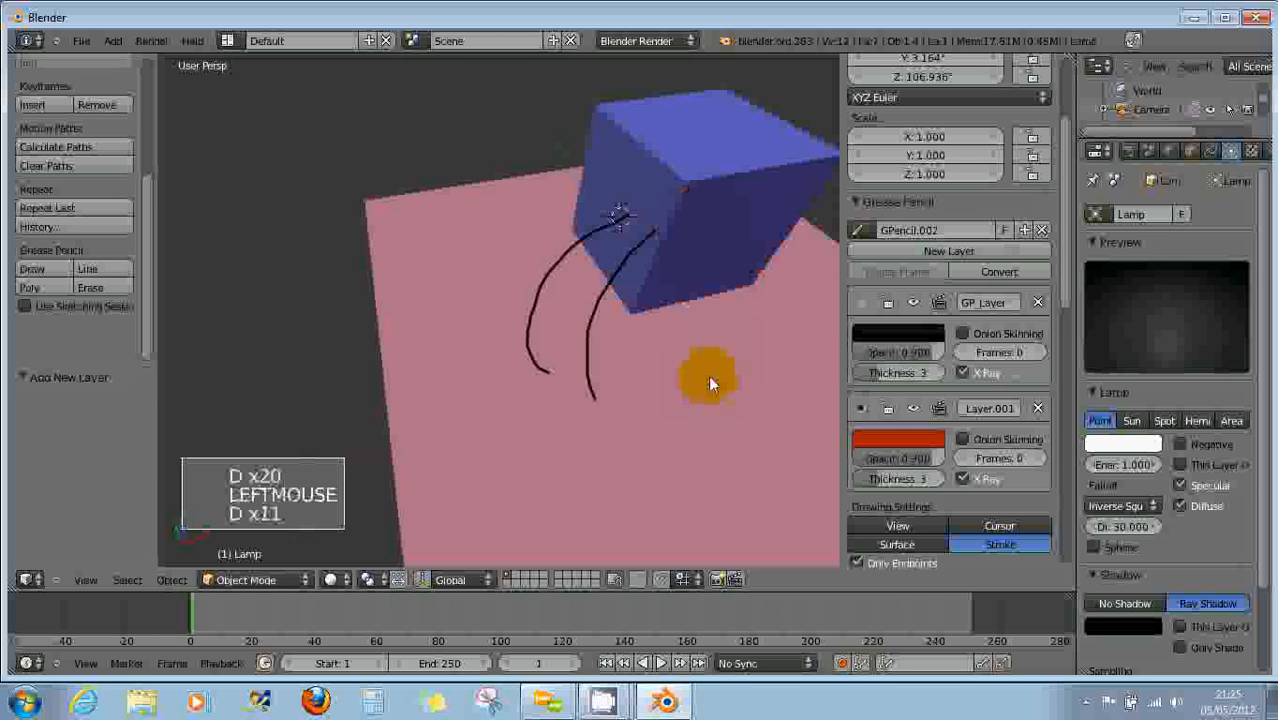
pyautogui.moveTo(707, 290); pyautogui.dragTo(707, 367)
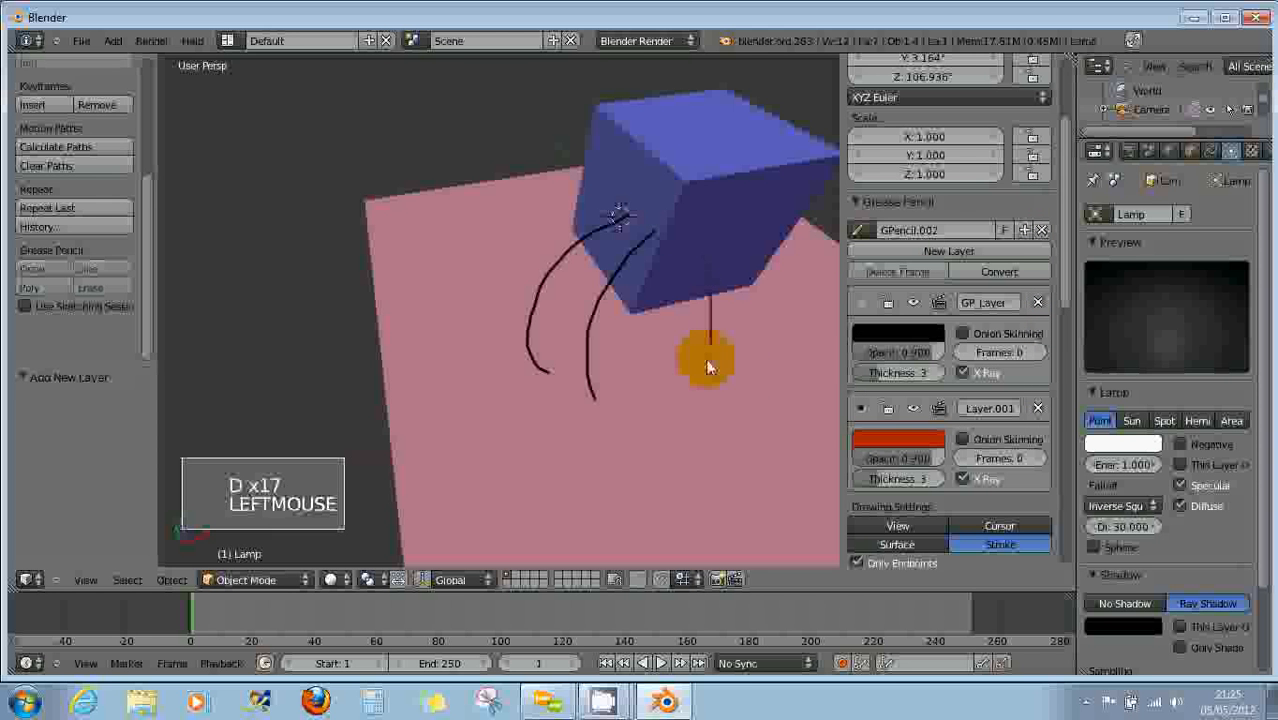
pyautogui.moveTo(722, 232)
pyautogui.mouseDown()
pyautogui.moveTo(742, 285)
pyautogui.moveTo(729, 405)
pyautogui.mouseUp()
pyautogui.moveTo(729, 405)
pyautogui.mouseDown(button='middle')
pyautogui.moveTo(711, 380)
pyautogui.moveTo(764, 329)
pyautogui.moveTo(736, 340)
pyautogui.moveTo(712, 295)
pyautogui.mouseUp(button='middle')
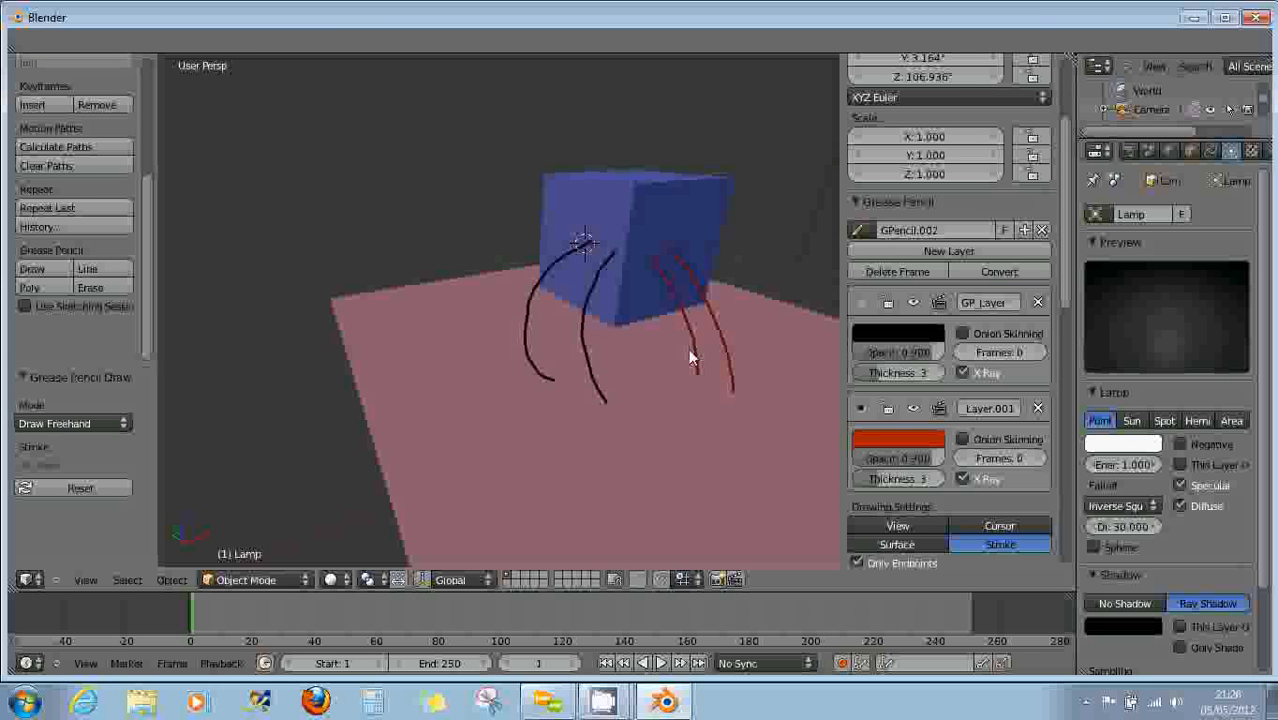
pyautogui.moveTo(687, 357)
pyautogui.mouseDown(button='middle')
pyautogui.moveTo(650, 374)
pyautogui.moveTo(590, 300)
pyautogui.moveTo(598, 330)
pyautogui.moveTo(646, 318)
pyautogui.mouseUp(button='middle')
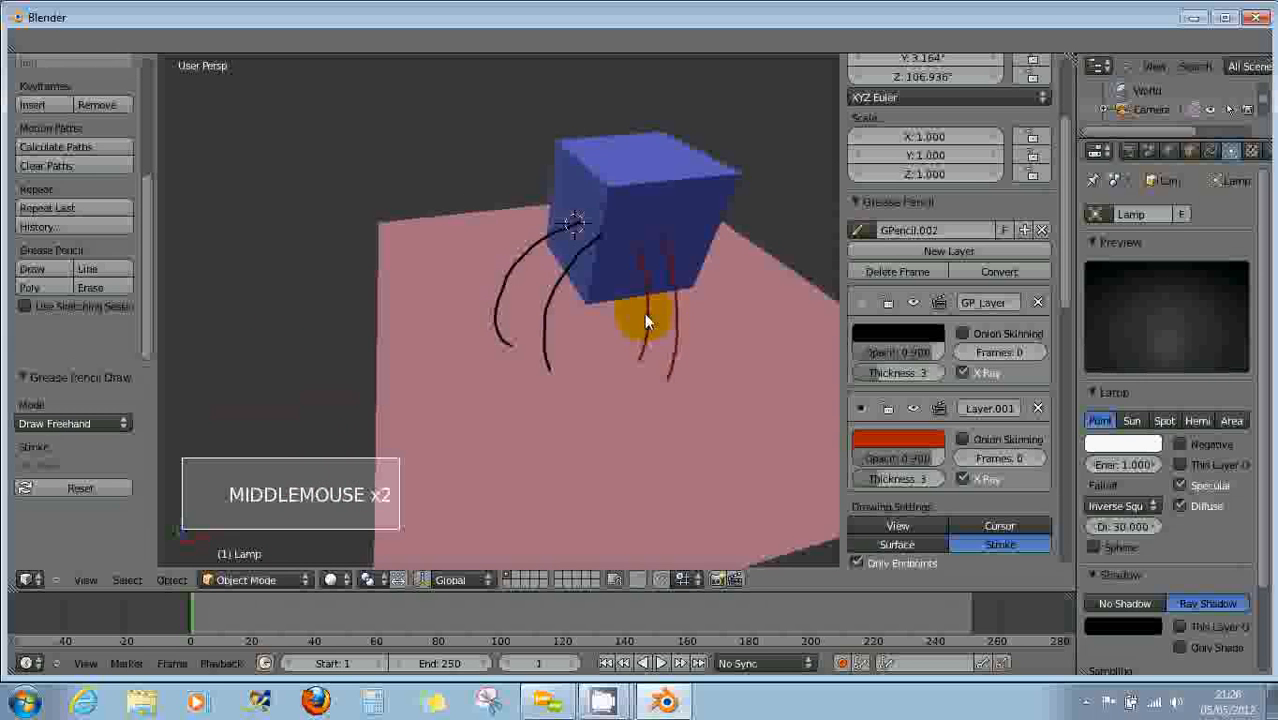
pyautogui.moveTo(659, 320); pyautogui.dragTo(752, 318, button='right')
pyautogui.moveTo(826, 358)
pyautogui.mouseDown(button='right')
pyautogui.moveTo(821, 345)
pyautogui.moveTo(655, 290)
pyautogui.mouseUp(button='right')
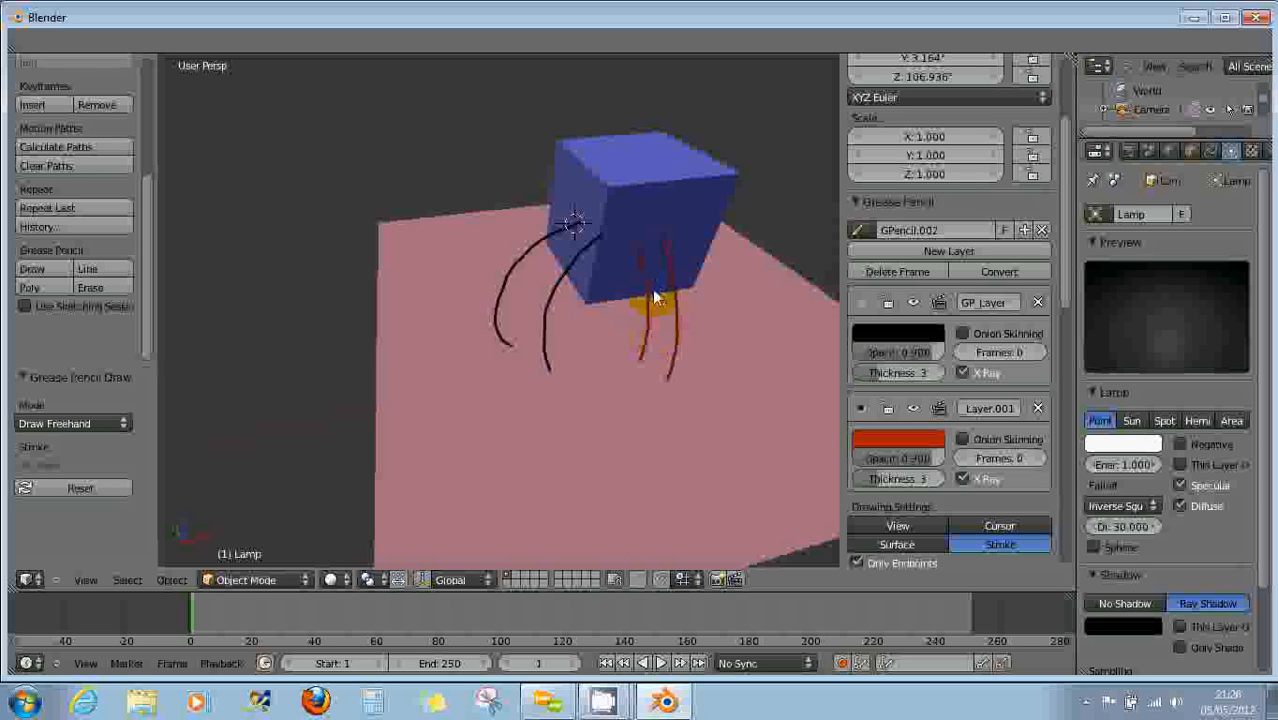
pyautogui.moveTo(655, 296)
pyautogui.mouseDown(button='right')
pyautogui.moveTo(844, 327)
pyautogui.moveTo(862, 290)
pyautogui.mouseUp(button='right')
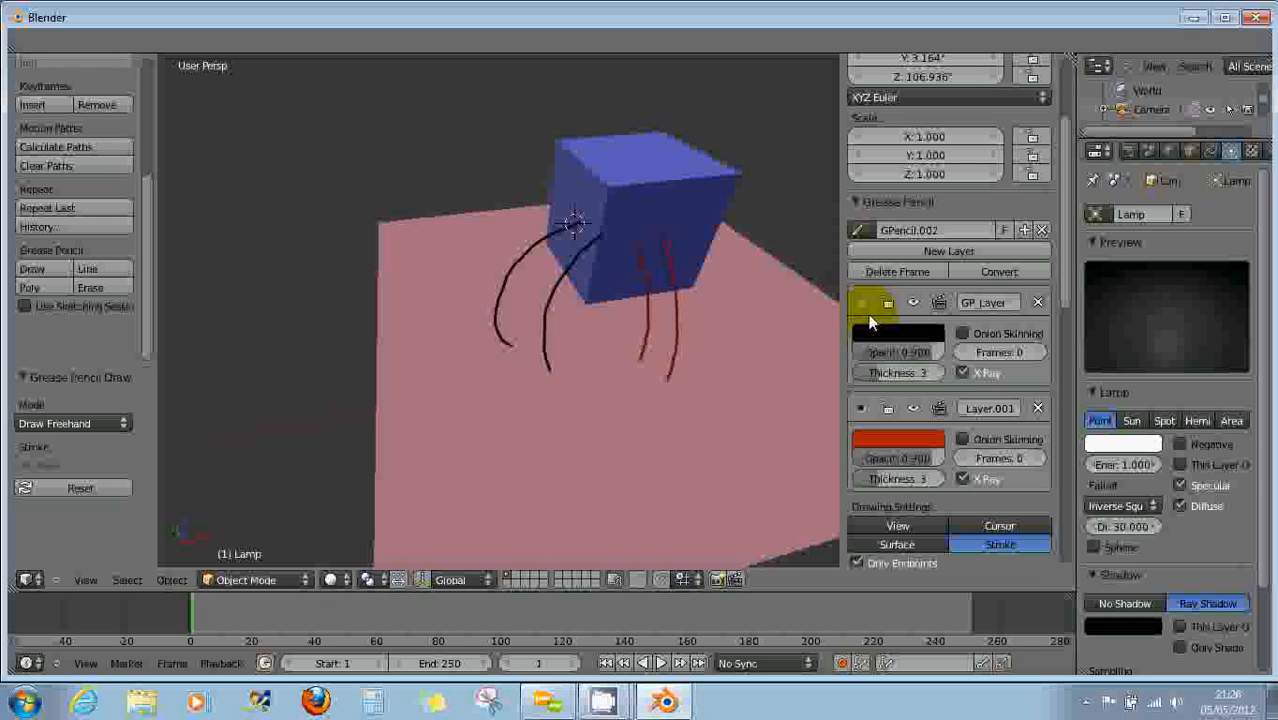
# Convert the active red Grease Pencil layer to a Bezier Curve object.
pyautogui.click(1001, 270)
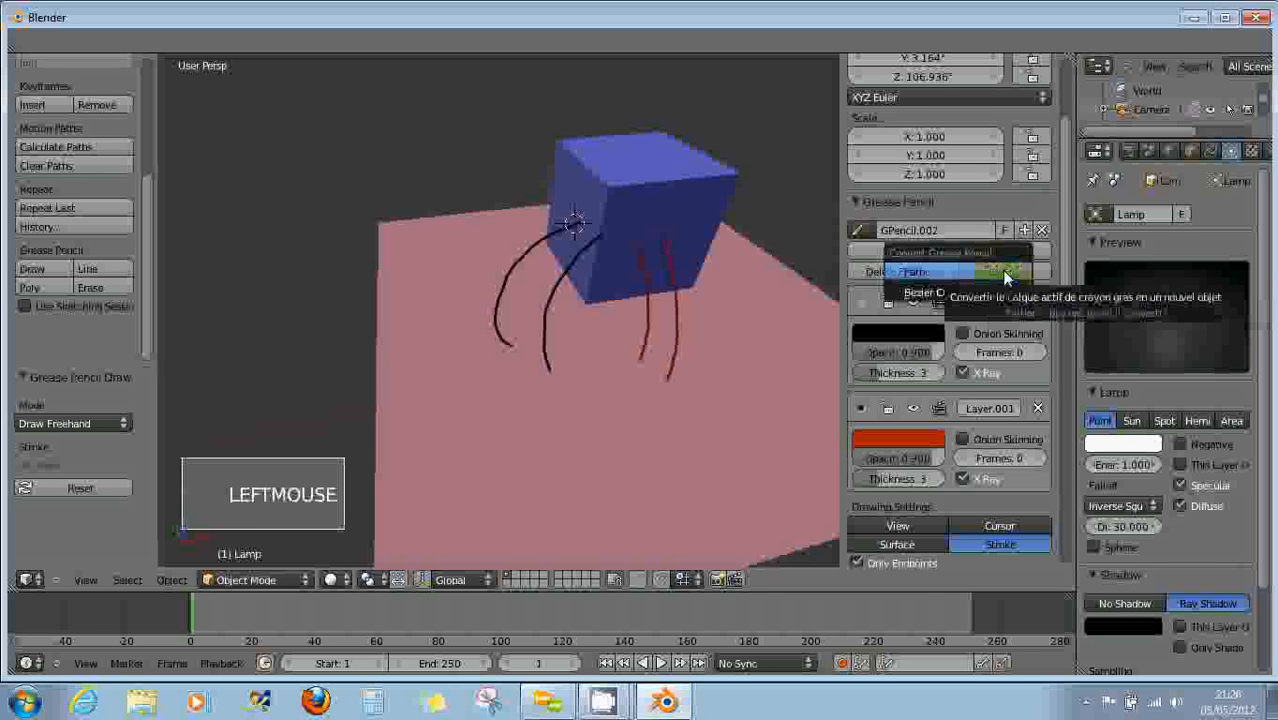
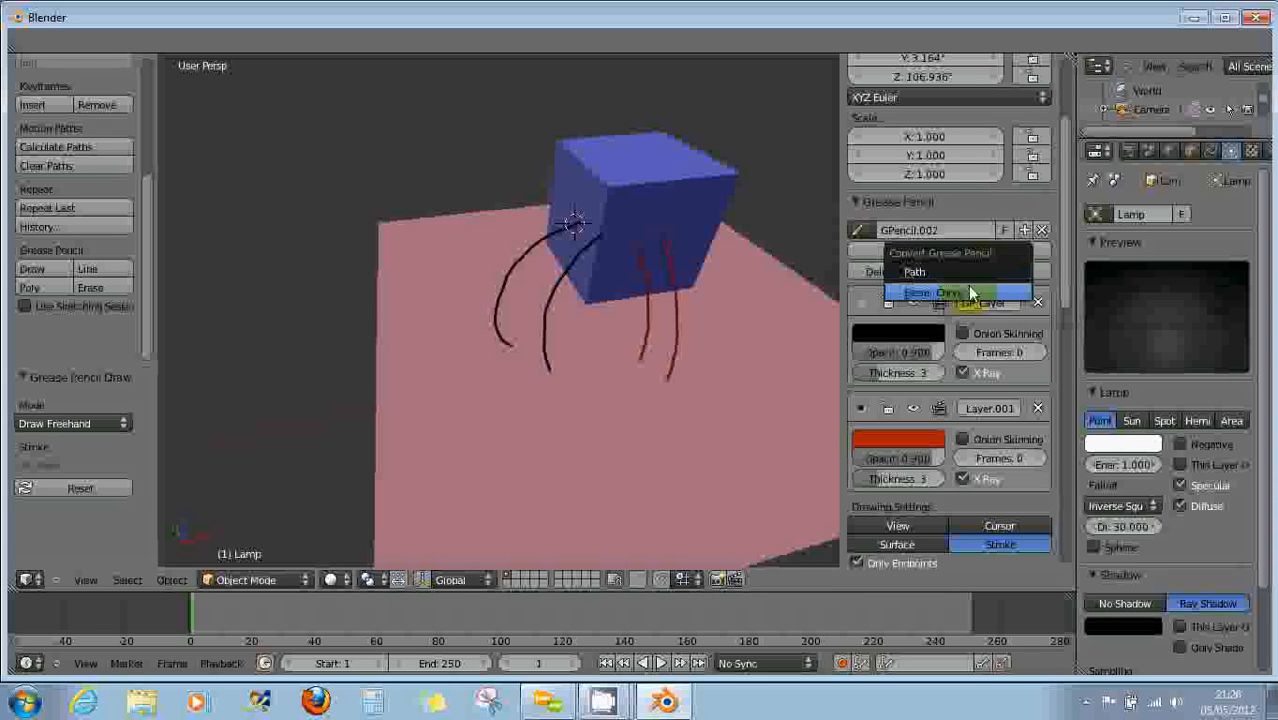
pyautogui.click(940, 293)
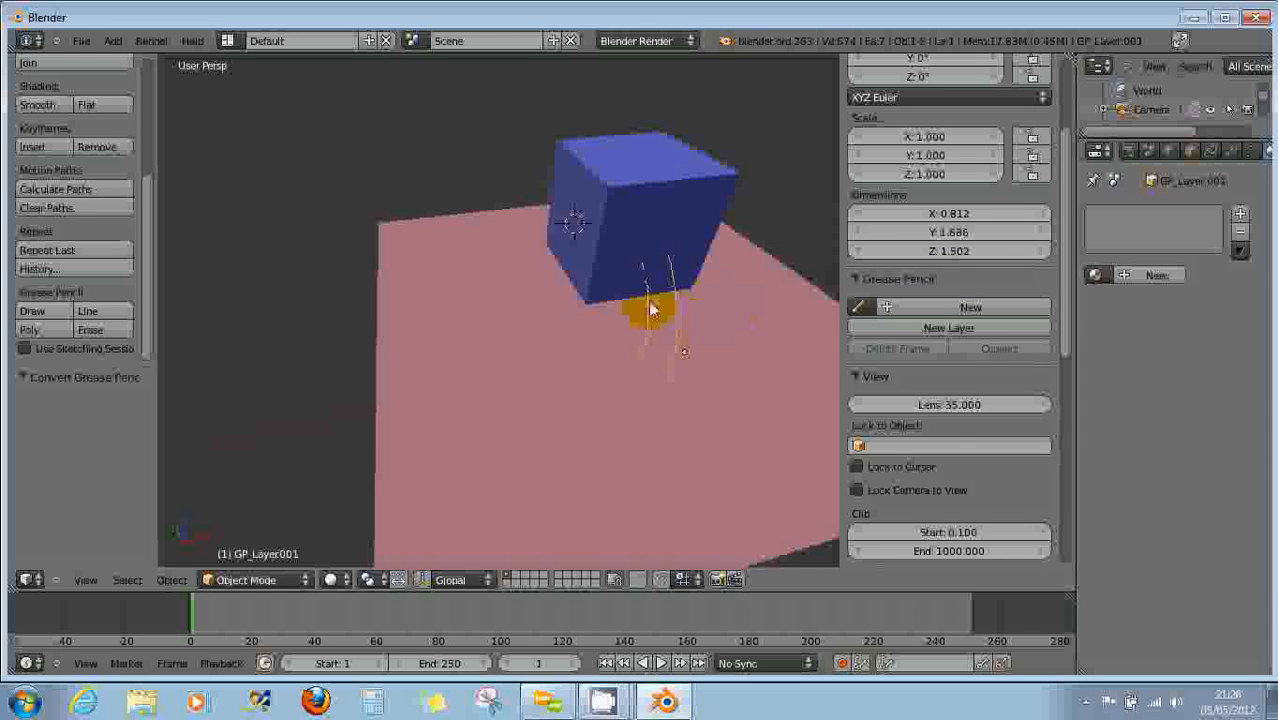
pyautogui.rightClick(666, 352)
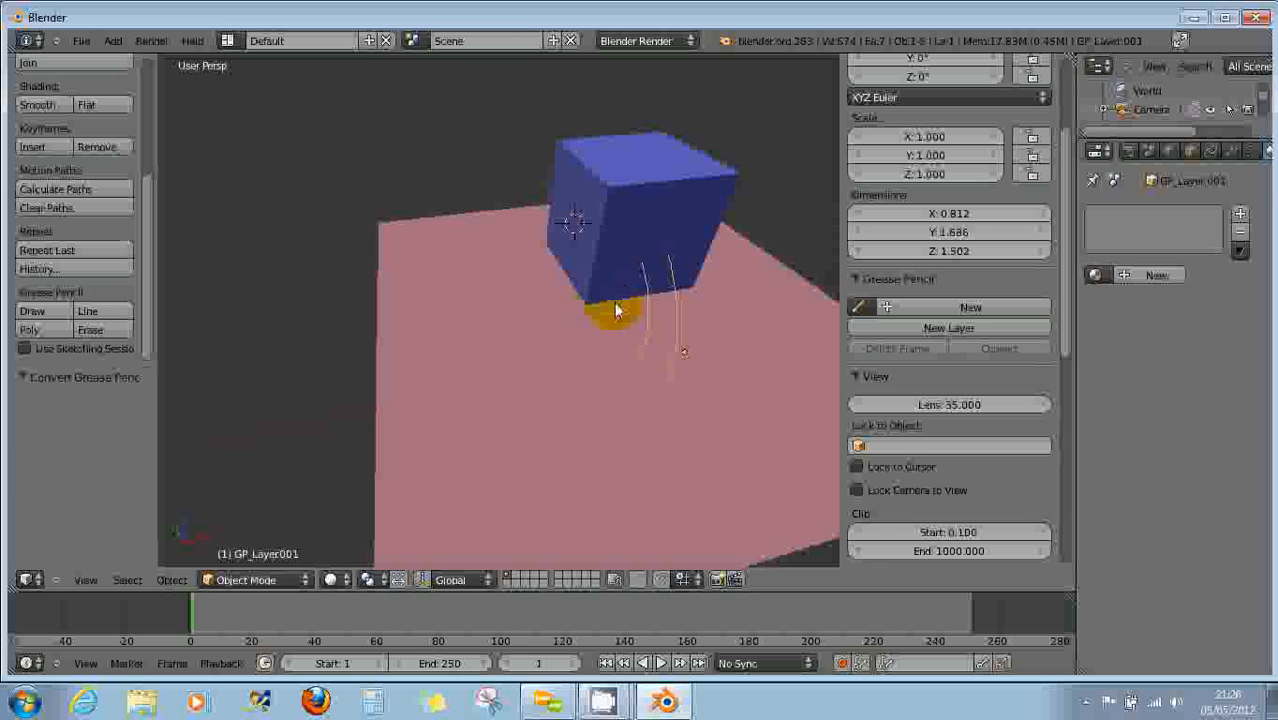
pyautogui.scroll(3, 691, 332)
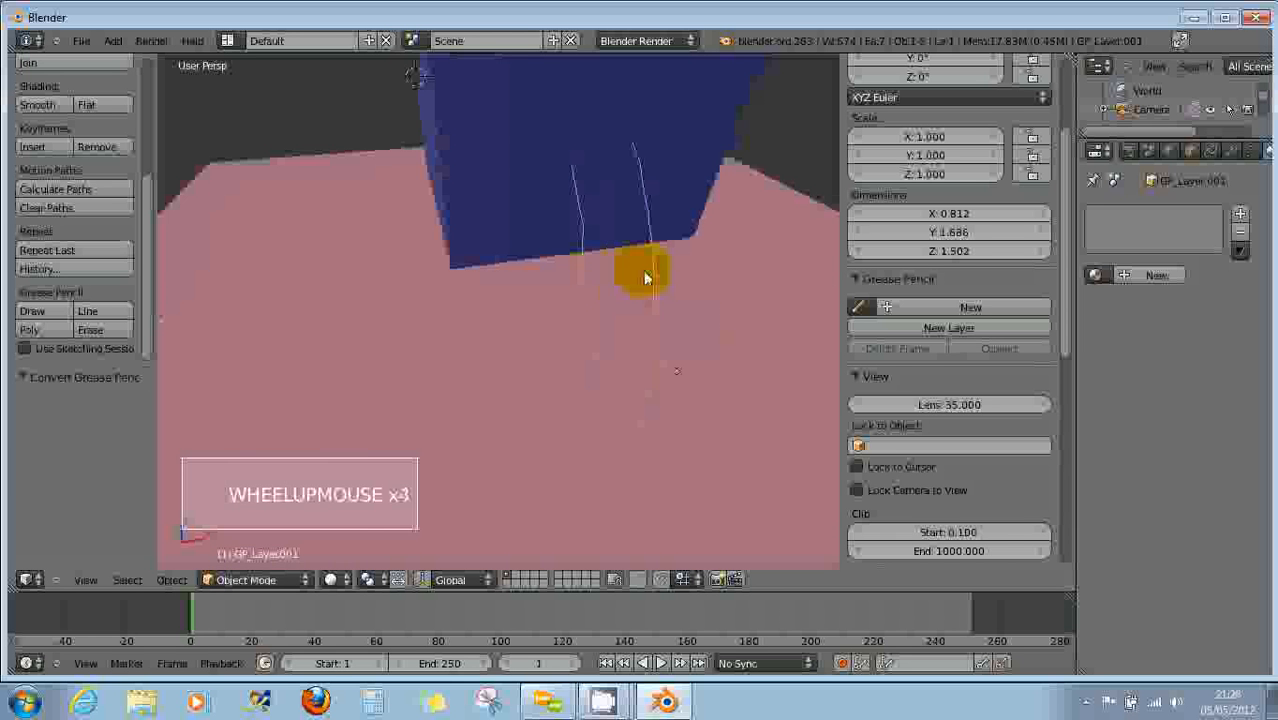
pyautogui.scroll(1, 645, 278)
pyautogui.moveTo(650, 277)
pyautogui.mouseDown(button='middle')
pyautogui.moveTo(673, 271)
pyautogui.moveTo(645, 274)
pyautogui.moveTo(658, 280)
pyautogui.mouseUp(button='middle')
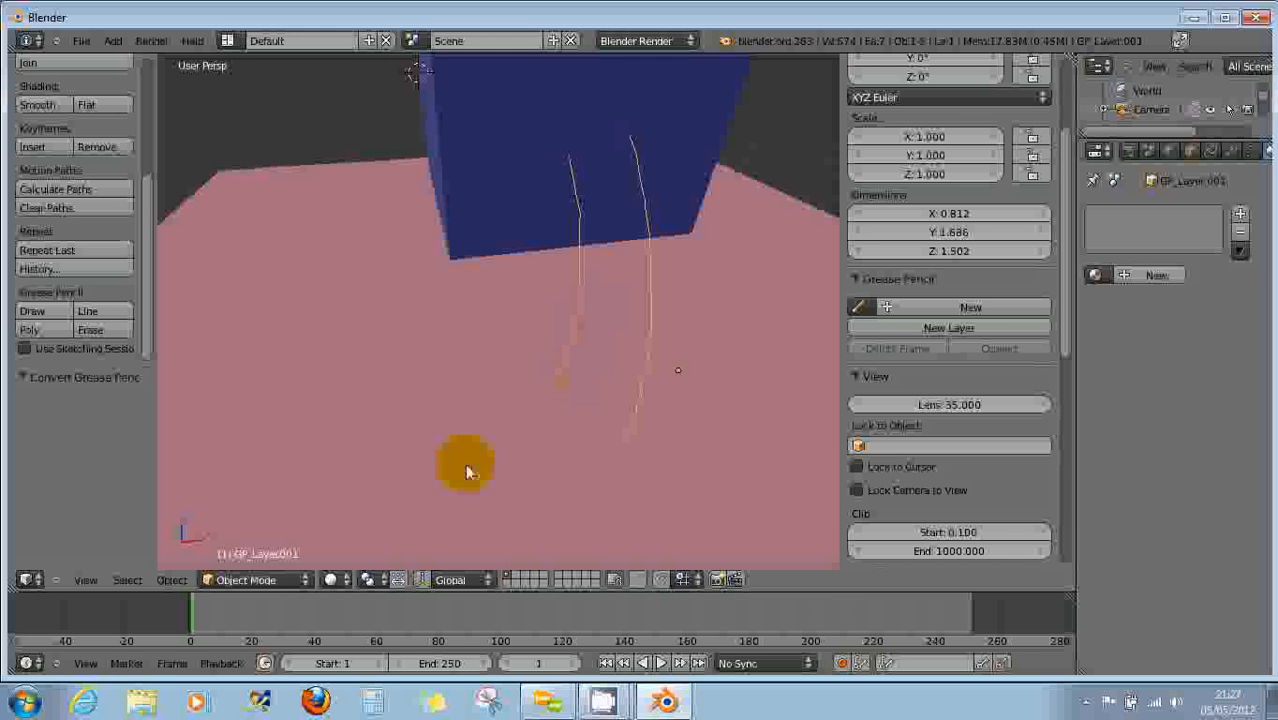
# Switch the converted curve to Edit Mode and inspect its control points and handles up close.
pyautogui.click(262, 582)
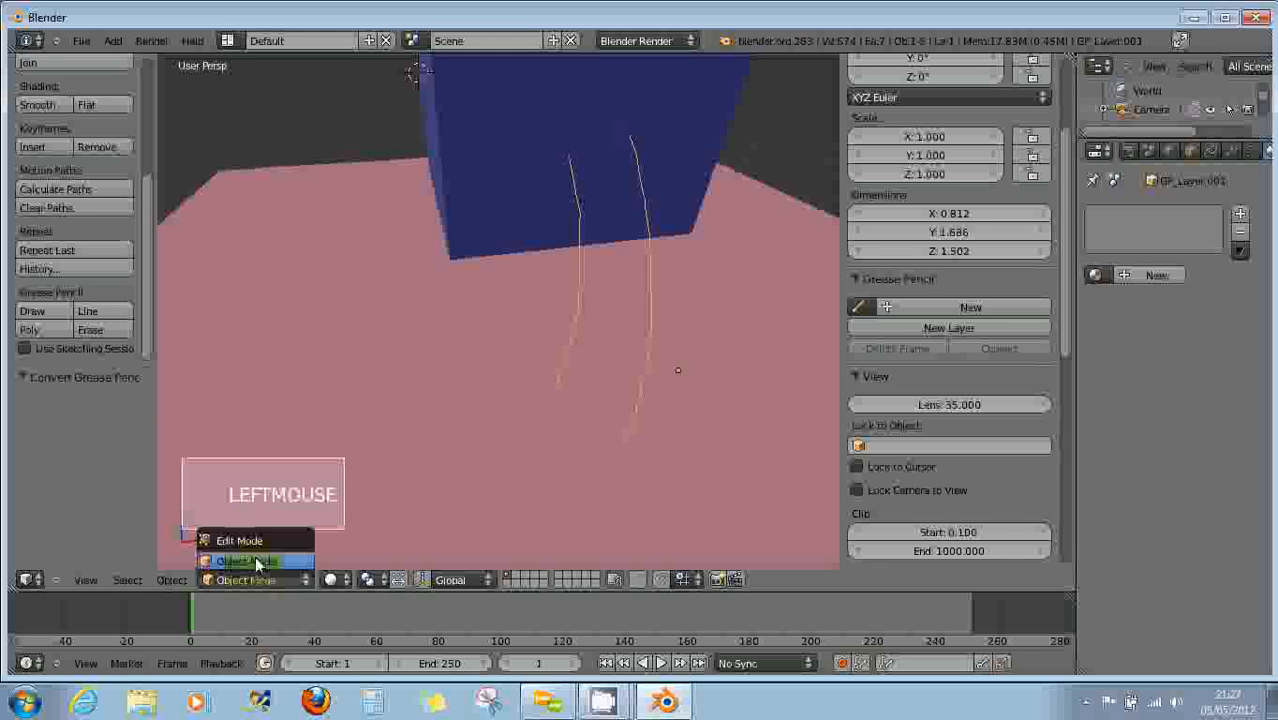
pyautogui.click(253, 549)
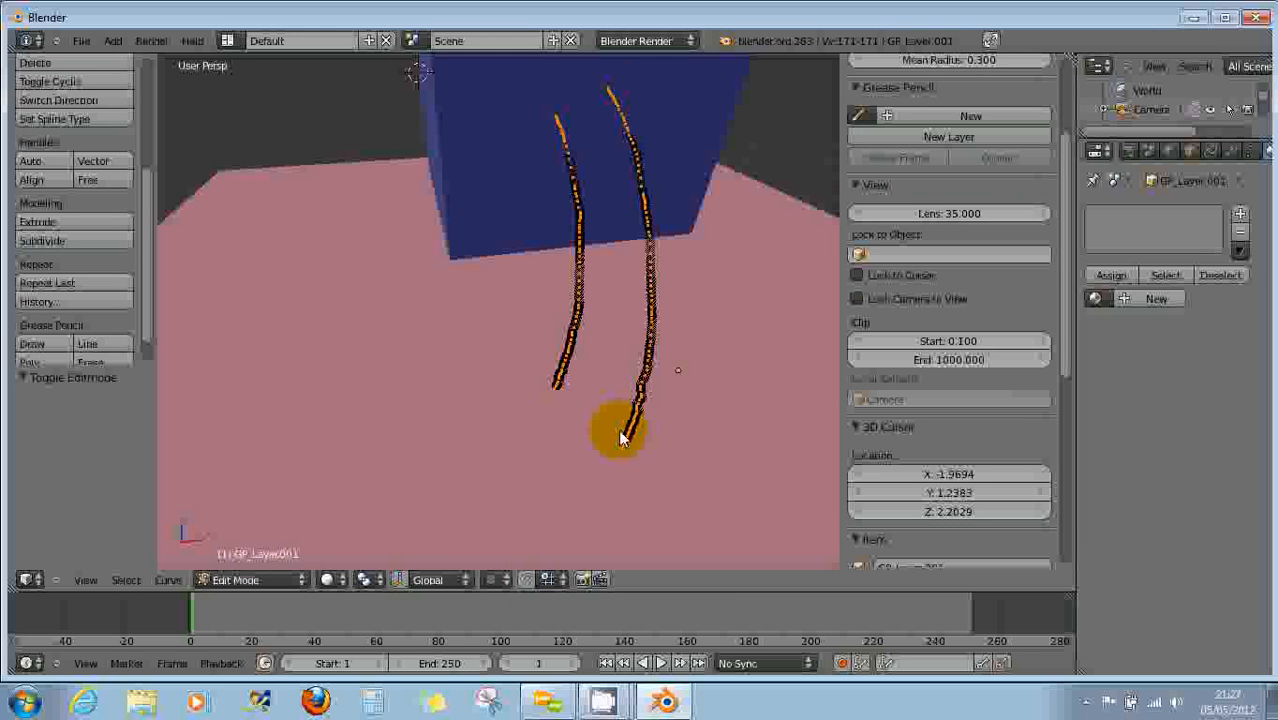
pyautogui.scroll(2, 628, 436)
pyautogui.scroll(10, 630, 438)
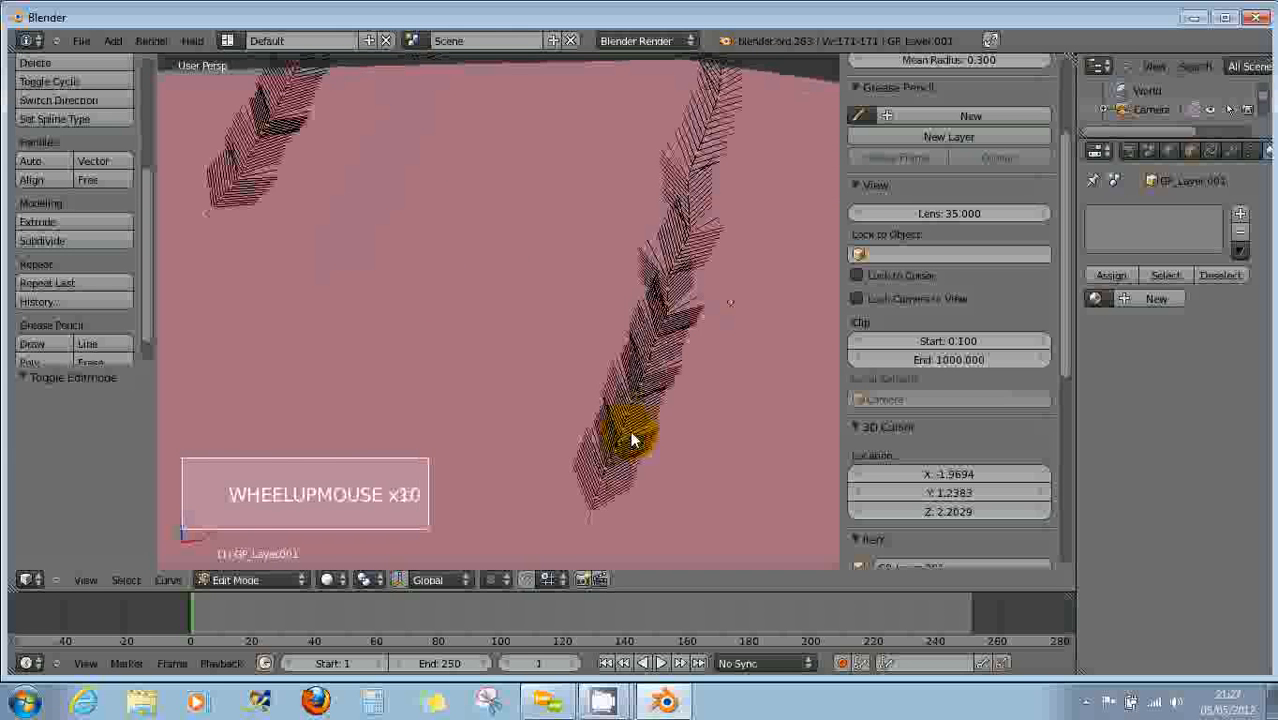
pyautogui.scroll(1, 631, 436)
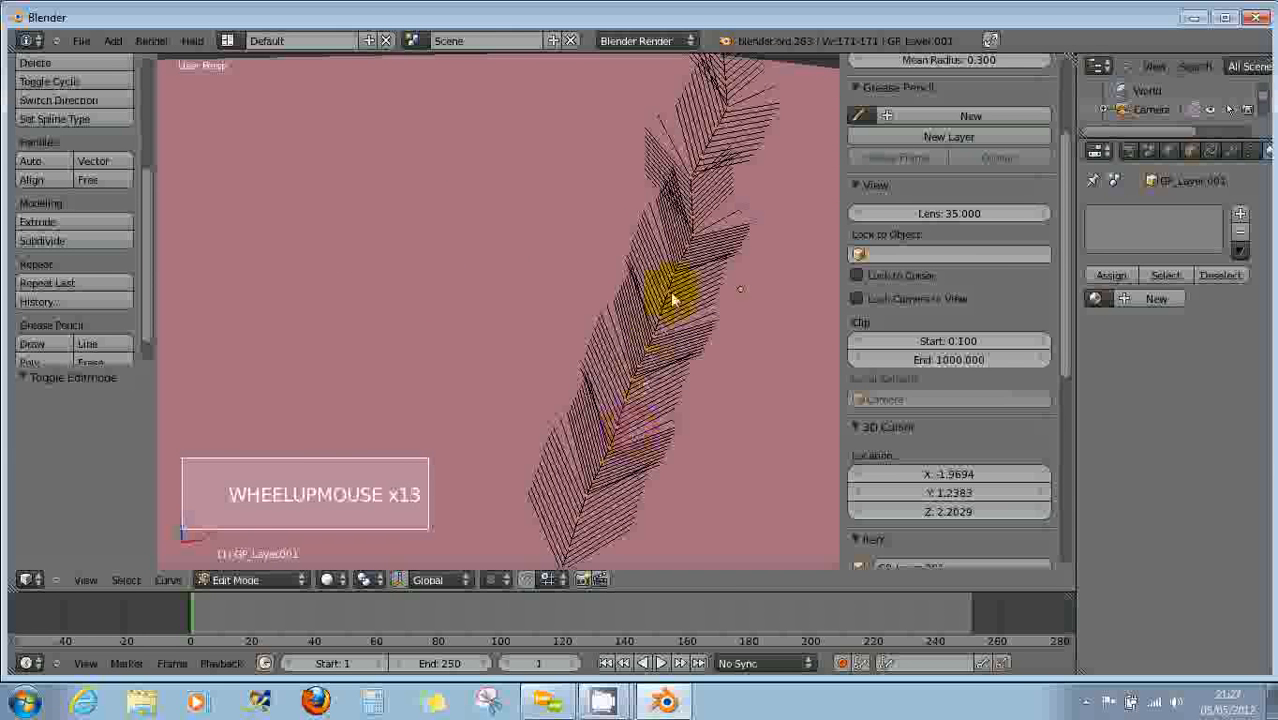
pyautogui.scroll(-10, 660, 230)
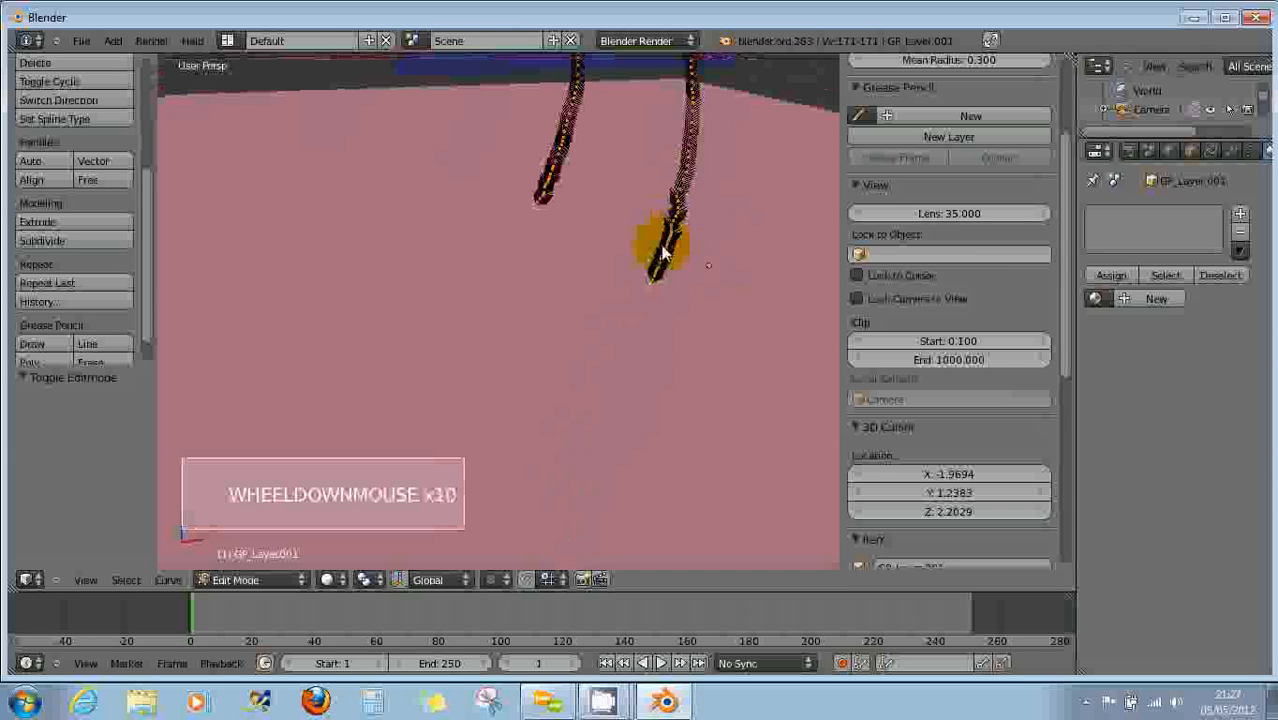
pyautogui.scroll(-2, 655, 245)
pyautogui.moveTo(655, 245); pyautogui.dragTo(605, 295, button='middle')
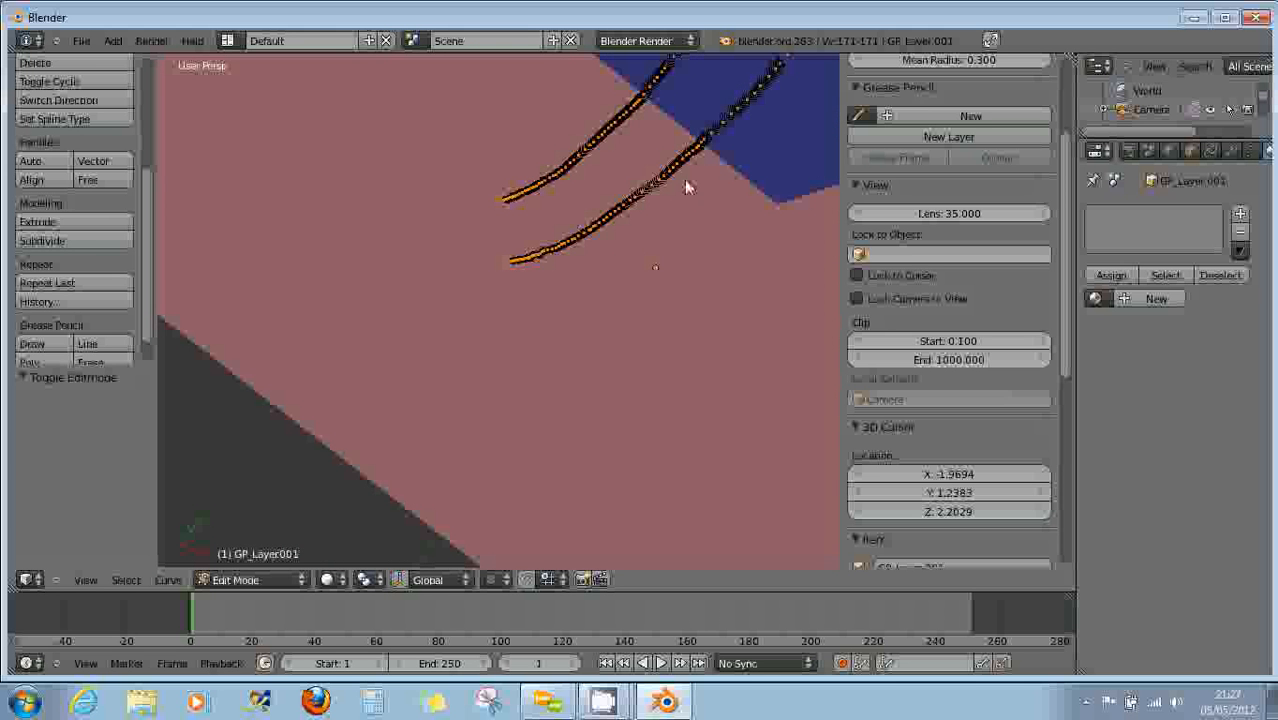
# Select a control point midway along the lower curve, enable proportional editing and move it about 0.34 along X and -0.10 along Y.
pyautogui.rightClick(649, 186)
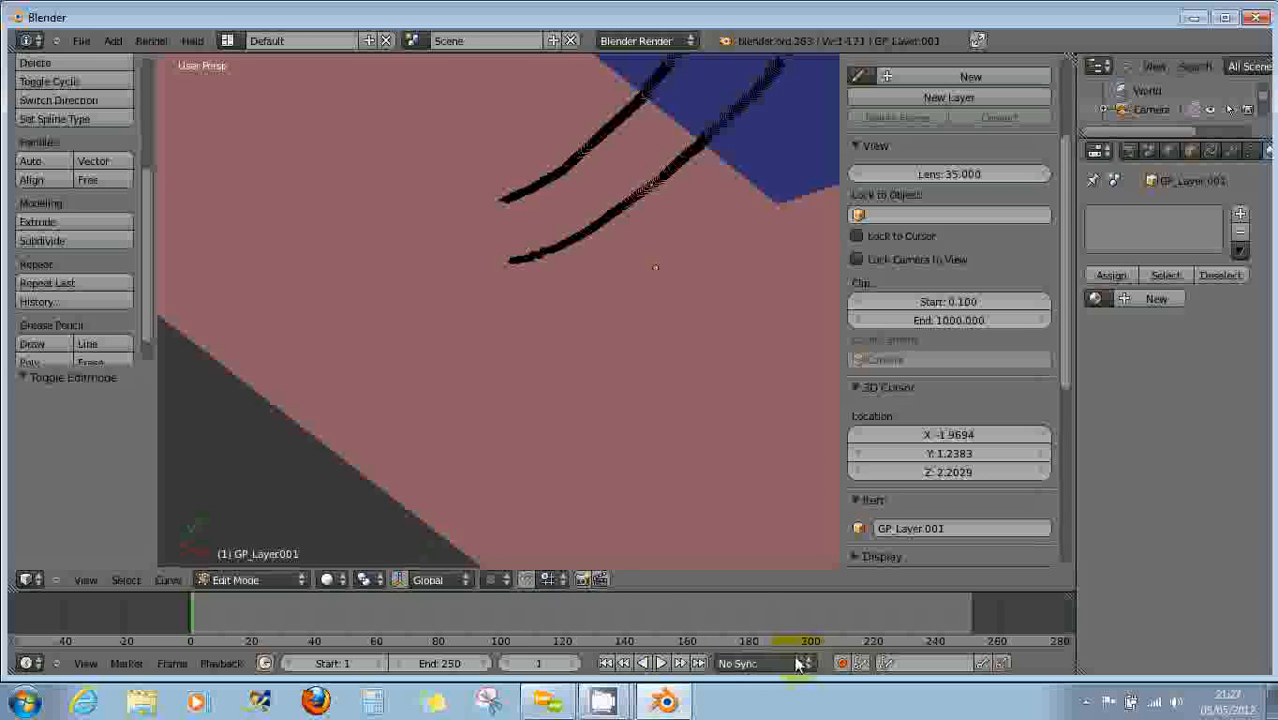
pyautogui.click(483, 583)
pyautogui.click(508, 522)
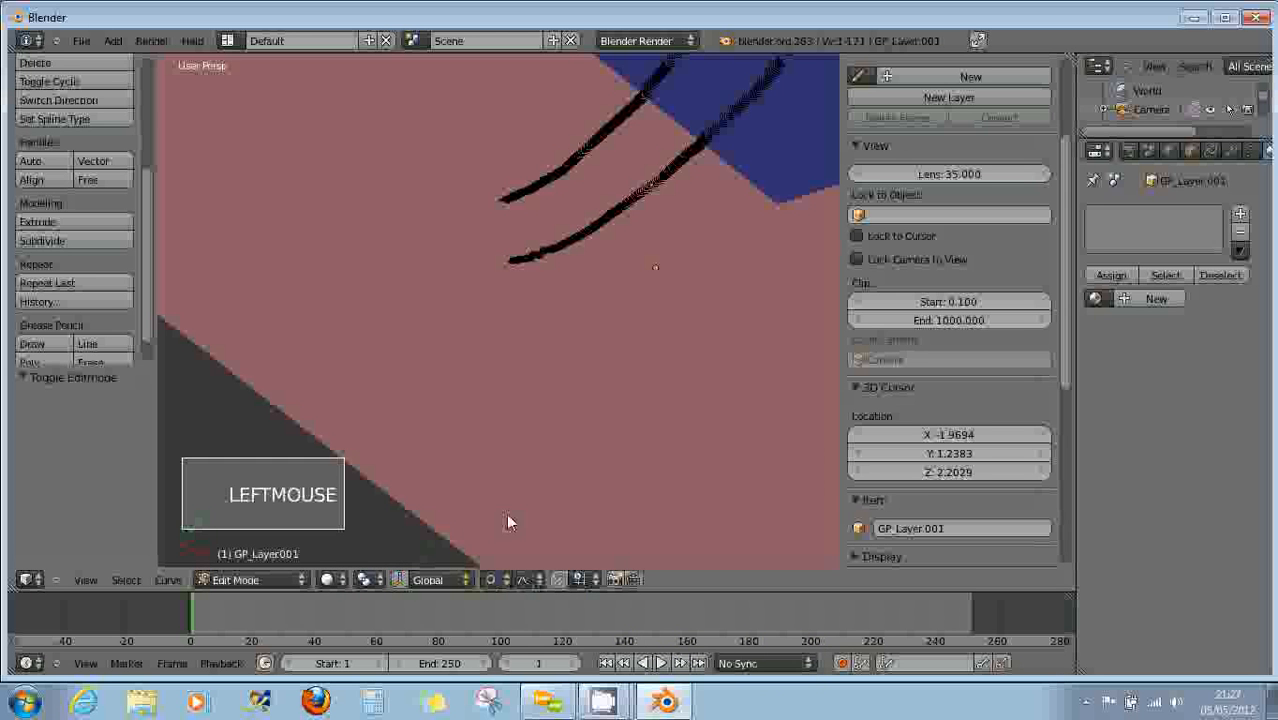
pyautogui.press('g')
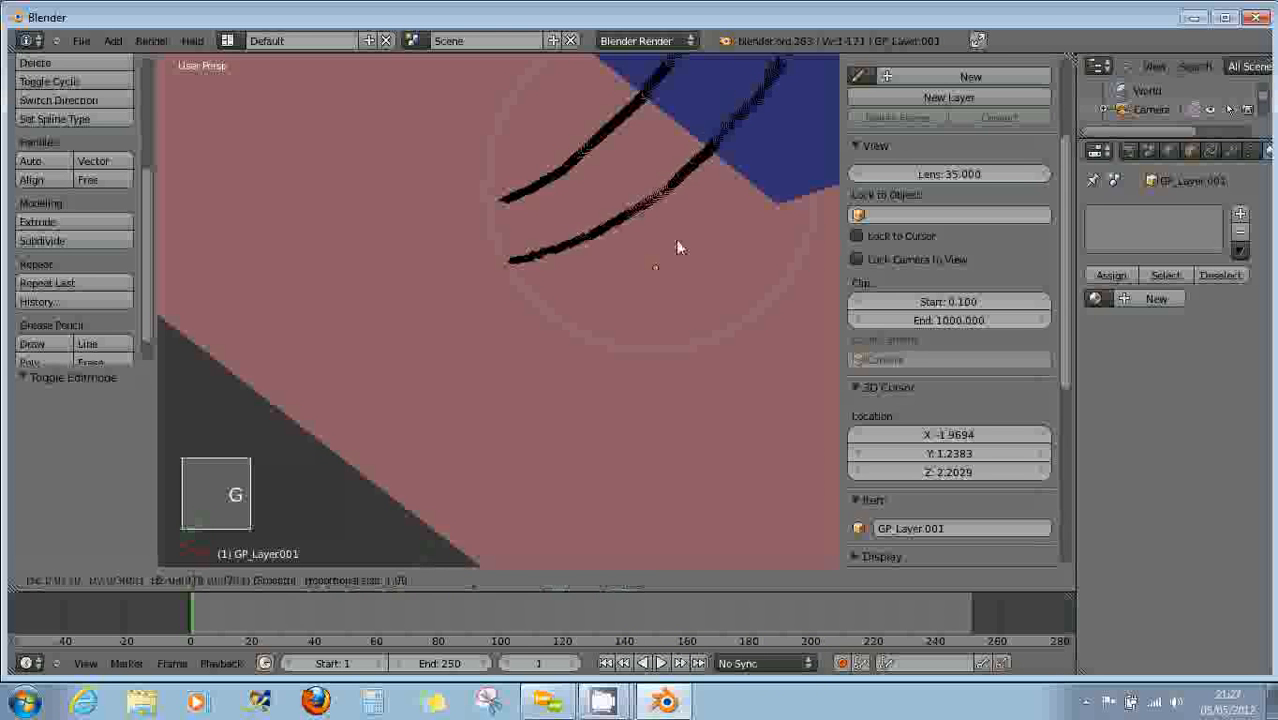
pyautogui.click(699, 278)
# Move the same control point proportionally back by about -0.45 along X and 0.11 along Z.
pyautogui.moveTo(699, 278); pyautogui.dragTo(724, 224, button='middle')
pyautogui.press('g')
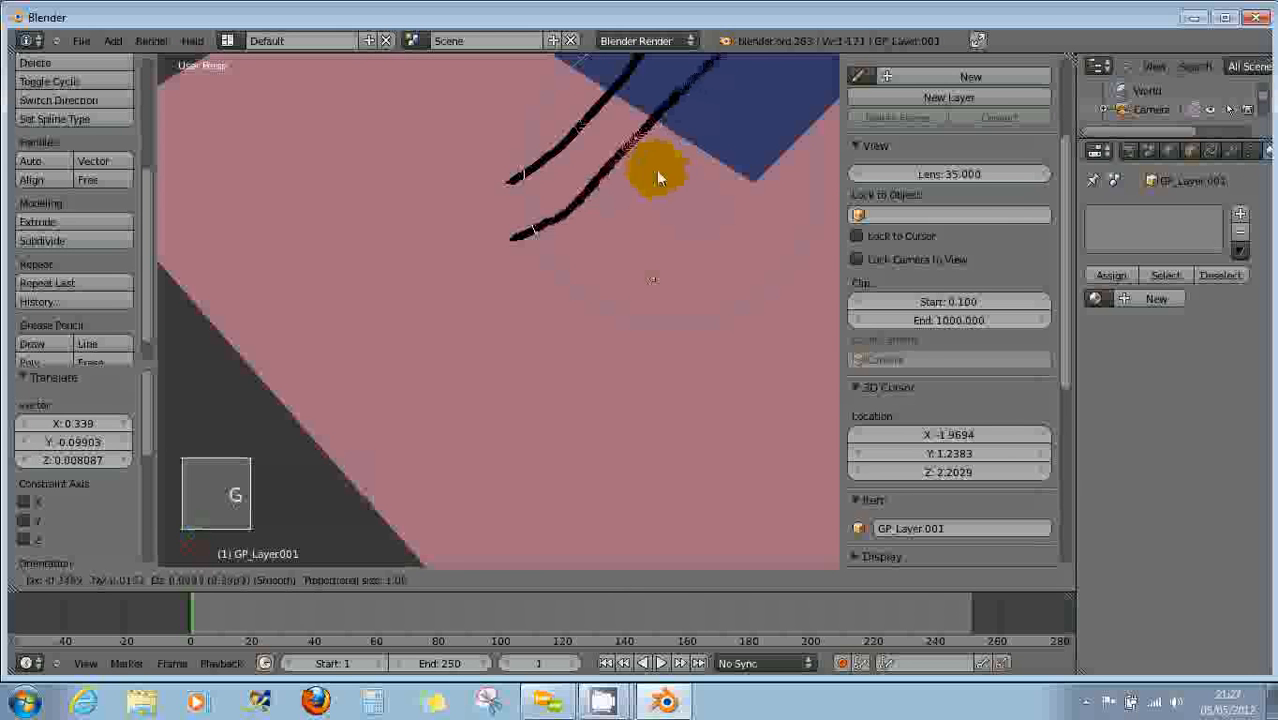
pyautogui.click(656, 169)
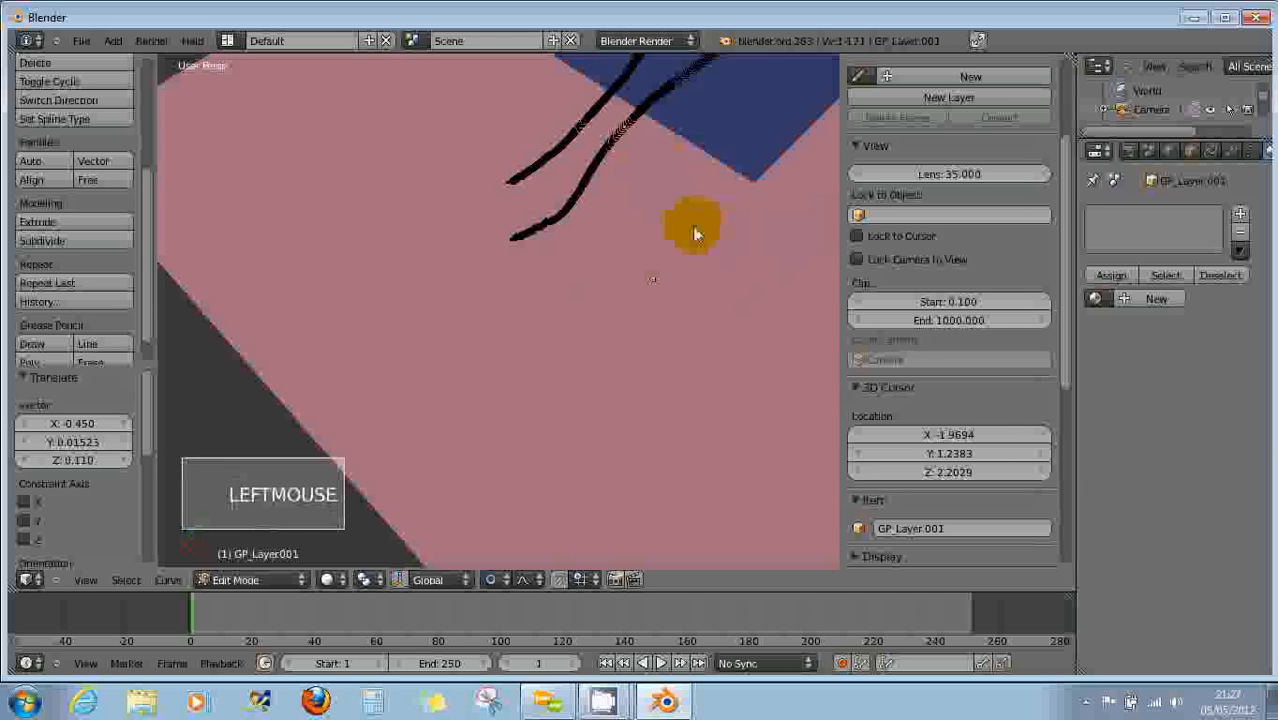
pyautogui.moveTo(688, 222); pyautogui.dragTo(713, 258, button='middle')
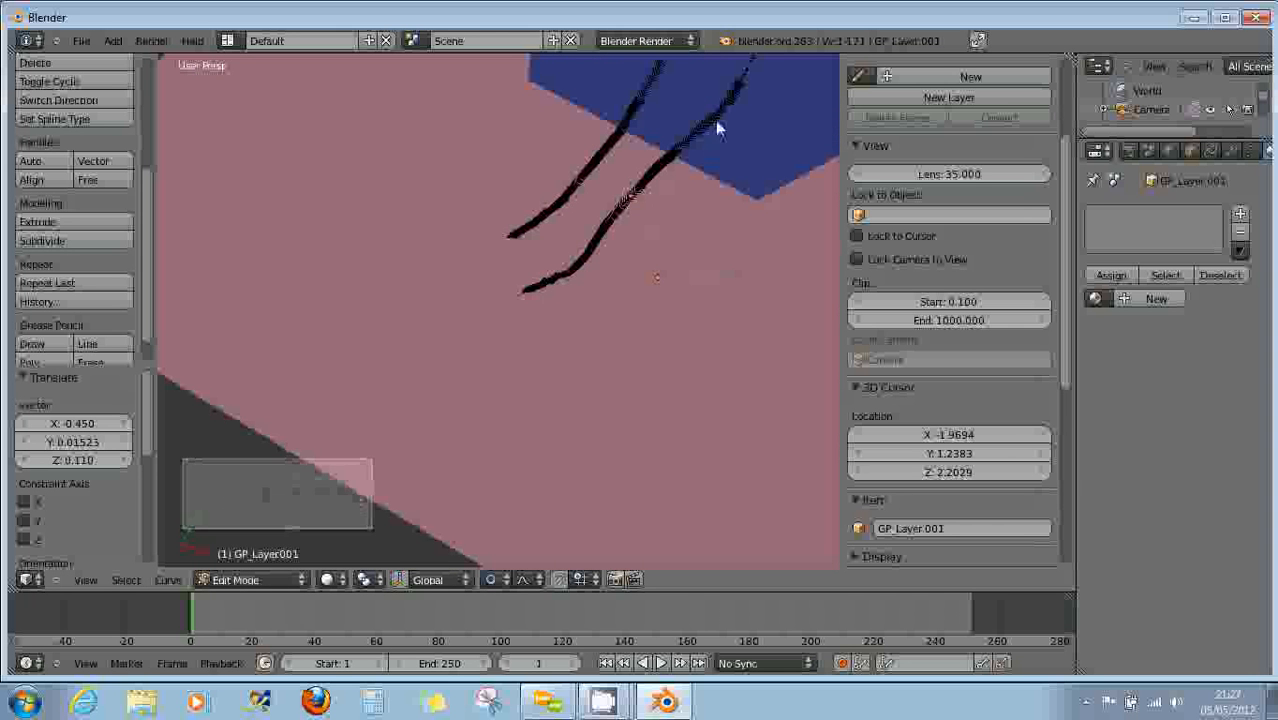
pyautogui.scroll(-1, 731, 126)
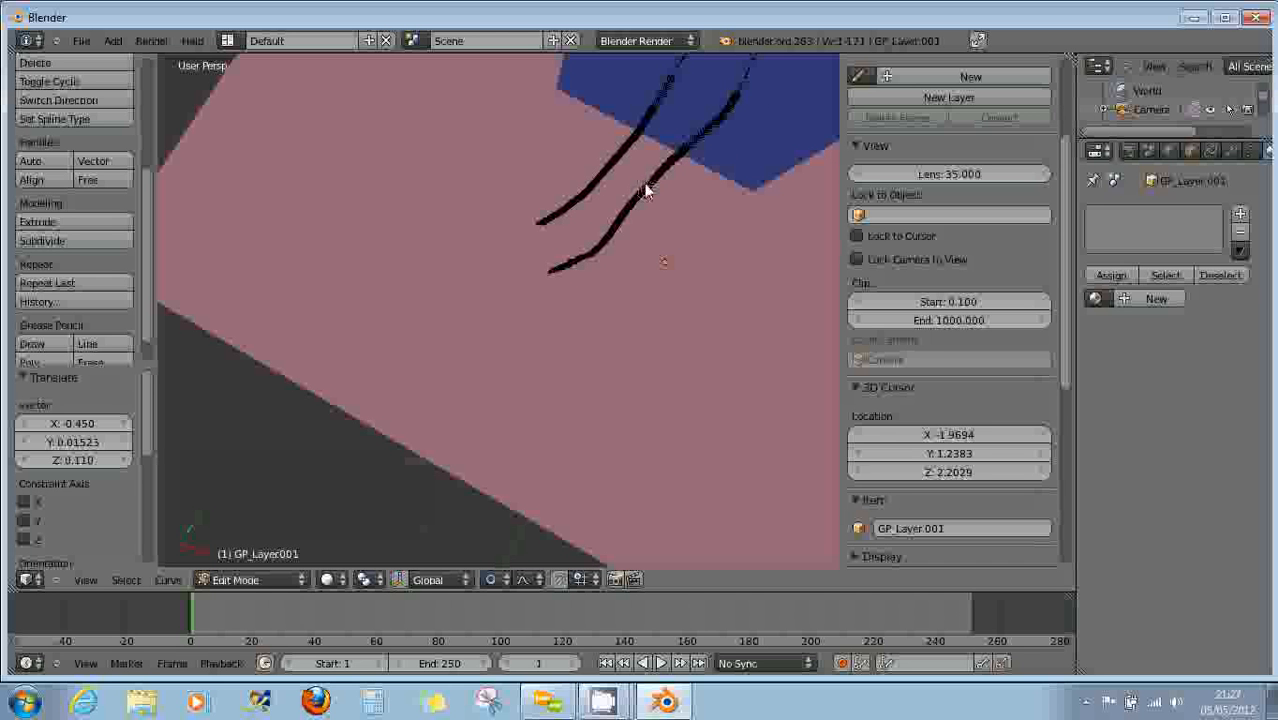
pyautogui.scroll(-2, 716, 214)
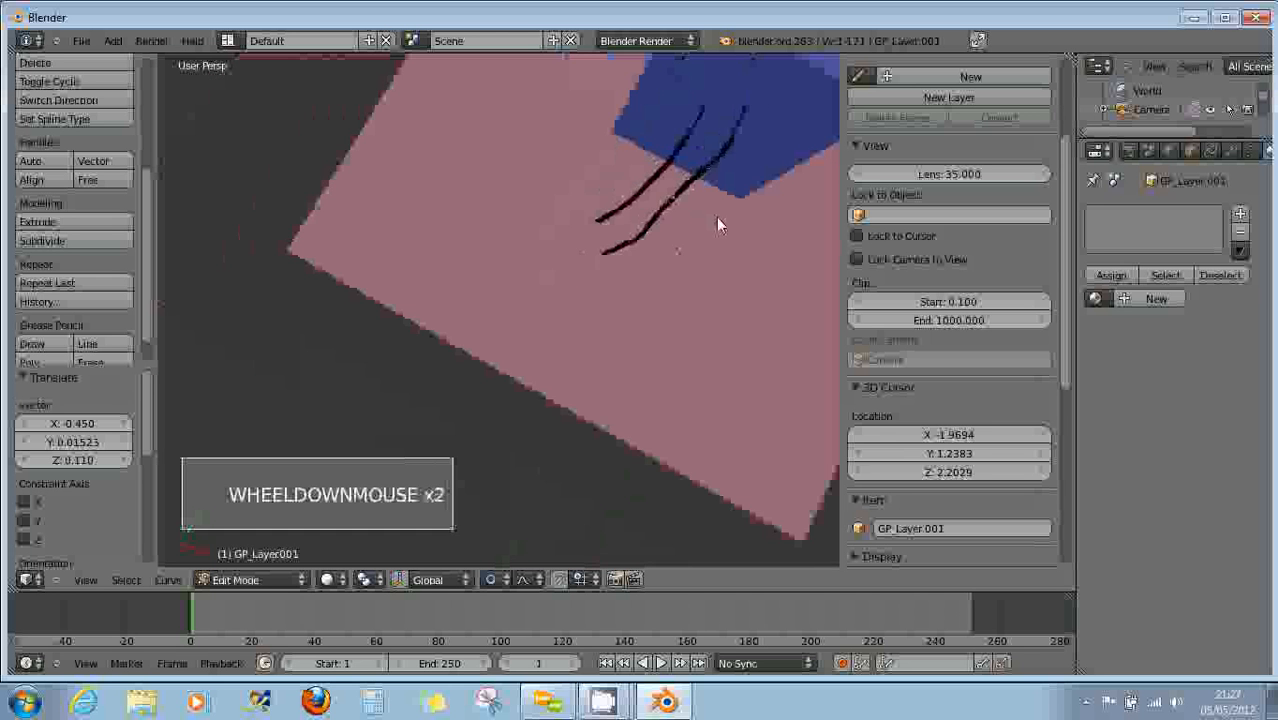
# Select all control points of both curves and view their reshaped form from another angle.
pyautogui.press('a')
pyautogui.press('a')
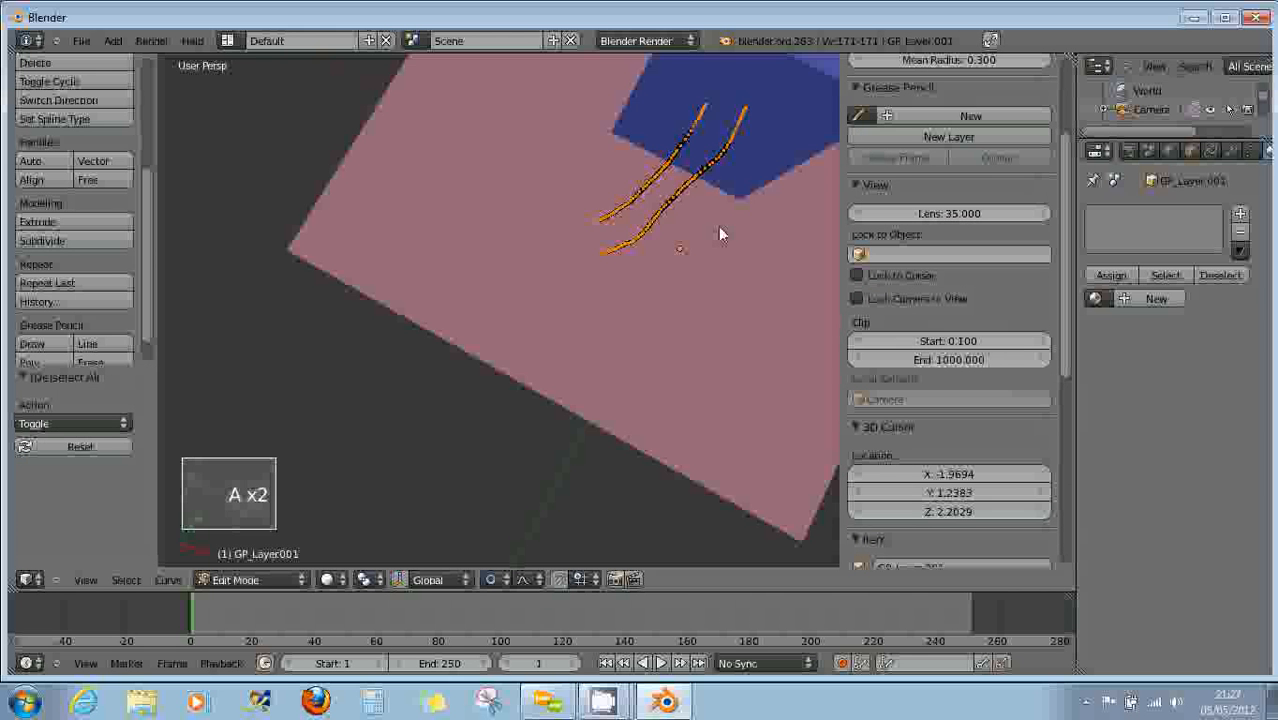
pyautogui.moveTo(728, 240); pyautogui.dragTo(717, 134, button='middle')
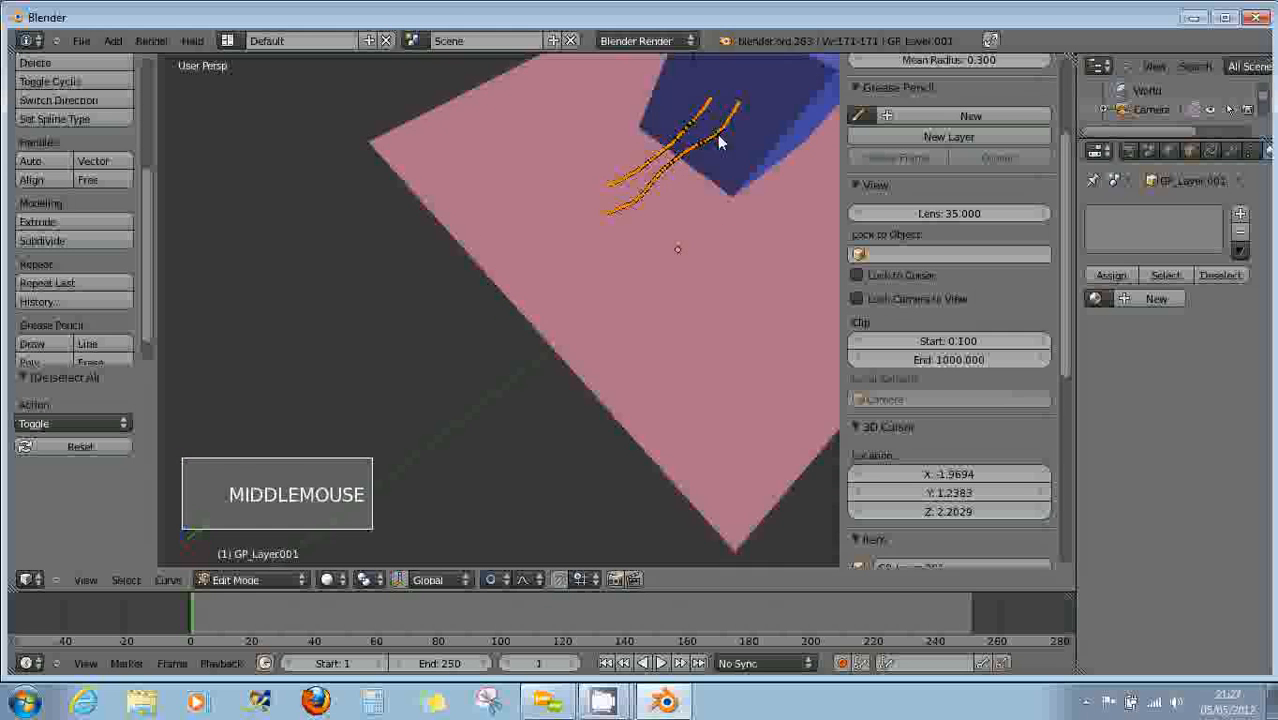
pyautogui.scroll(1, 690, 195)
pyautogui.scroll(1, 690, 195)
pyautogui.scroll(-1, 688, 196)
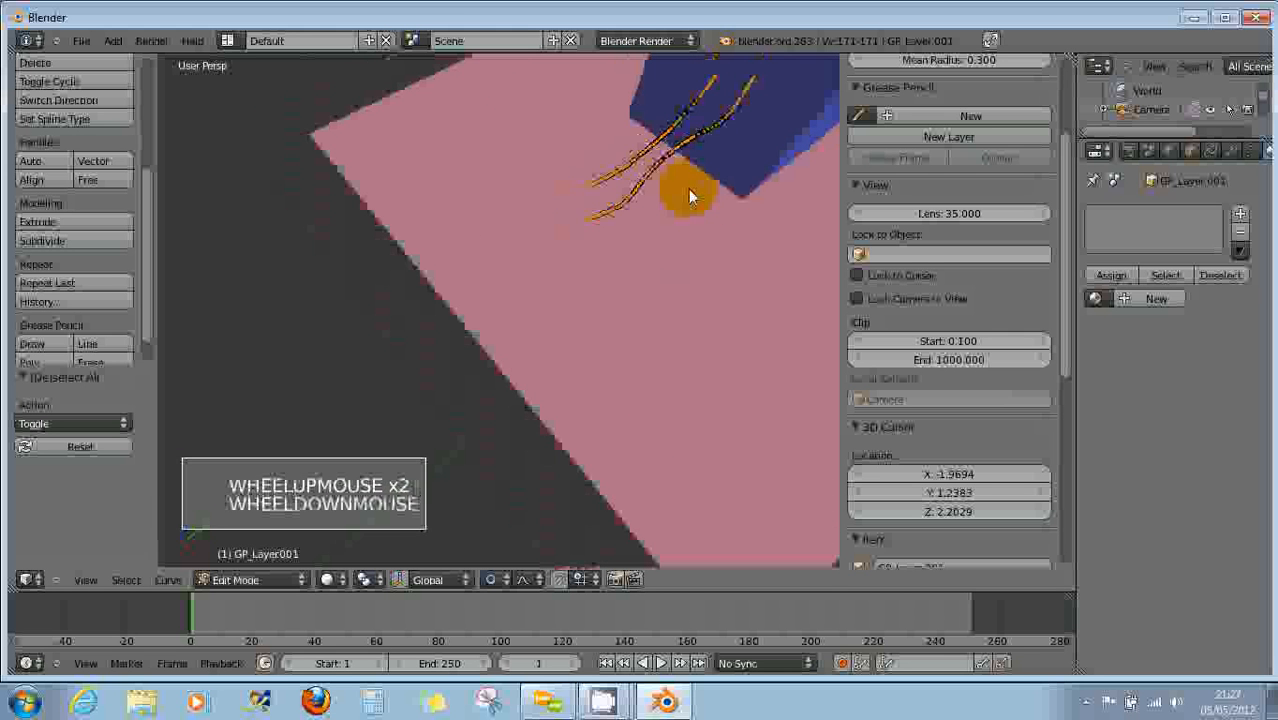
pyautogui.moveTo(688, 190); pyautogui.dragTo(693, 202, button='middle')
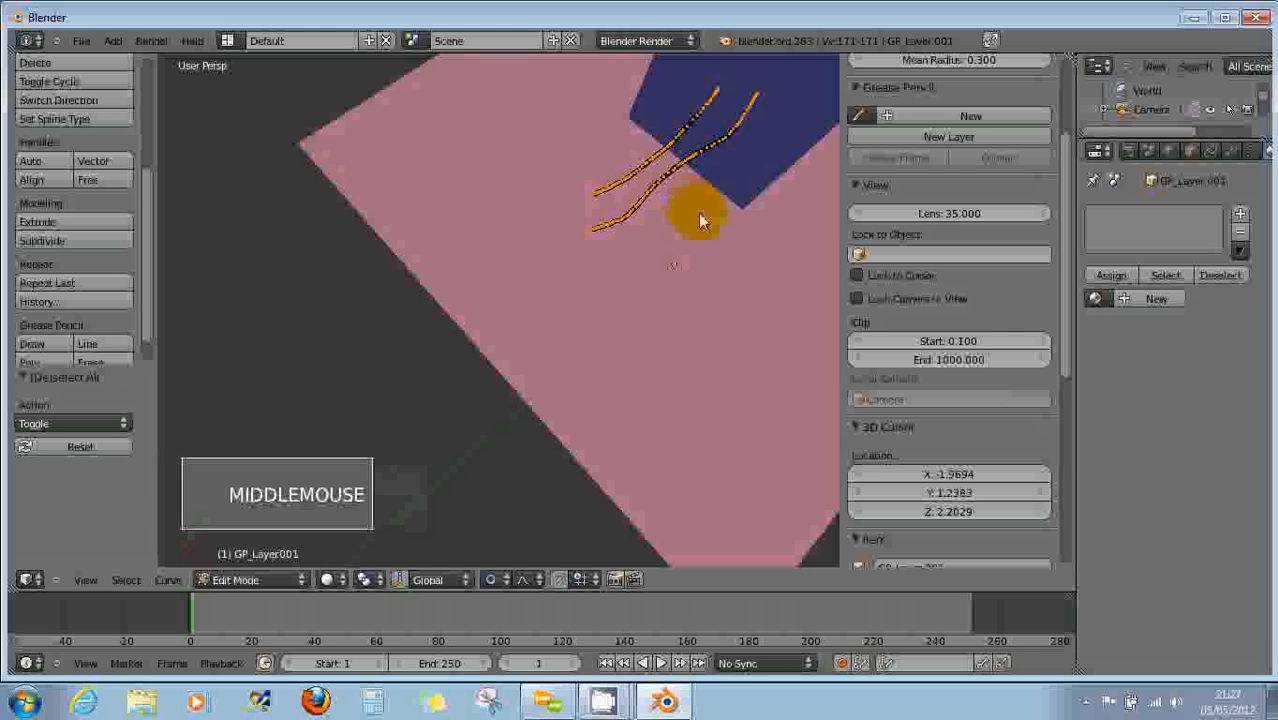
# Set the curve's preview resolution to 1 and inspect the segments between control points up close.
pyautogui.click(1251, 153)
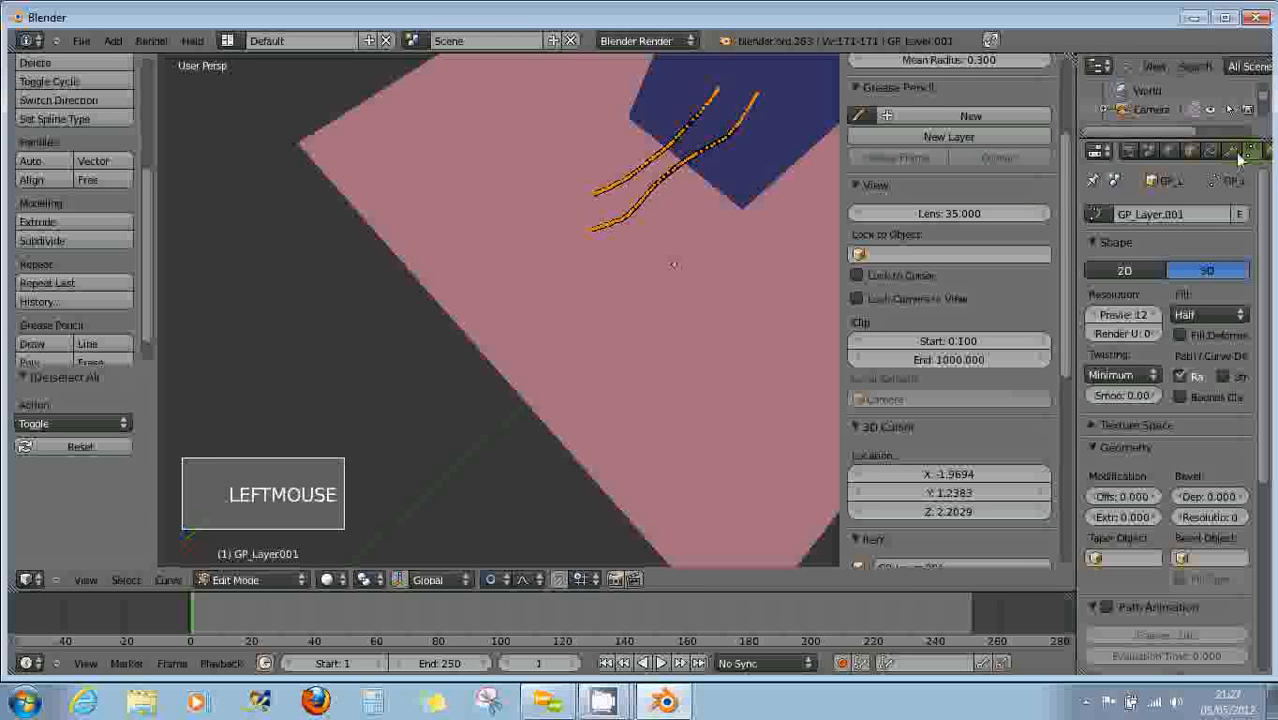
pyautogui.click(1148, 320)
pyautogui.moveTo(1136, 318); pyautogui.dragTo(1107, 313)
pyautogui.scroll(5, 705, 189)
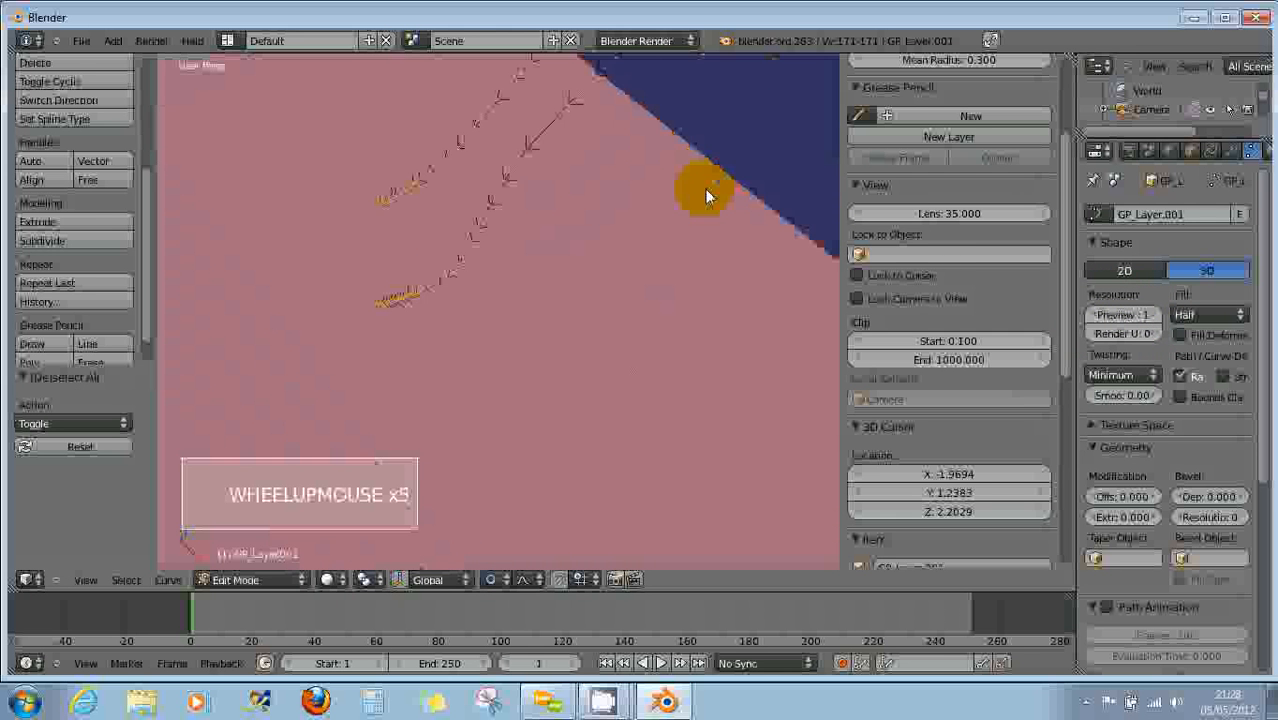
pyautogui.moveTo(705, 192); pyautogui.dragTo(749, 188, button='middle')
pyautogui.scroll(2, 739, 203)
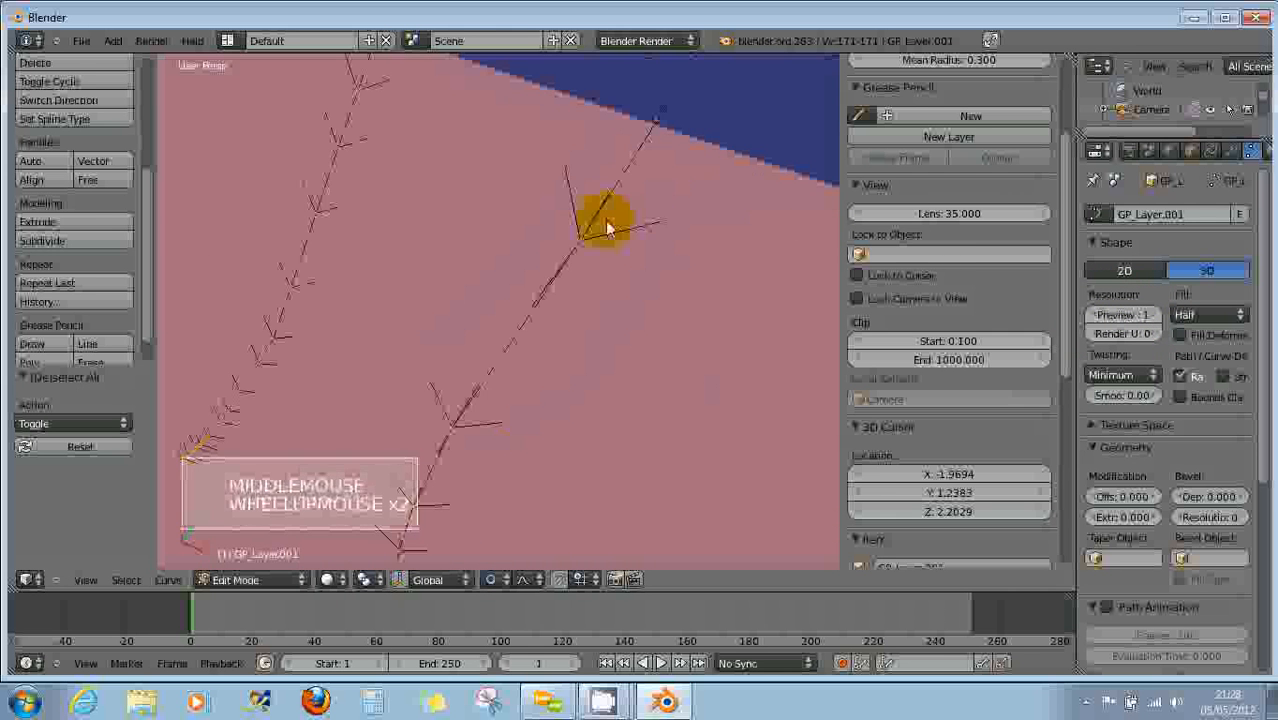
pyautogui.scroll(-2, 590, 232)
pyautogui.rightClick(542, 295)
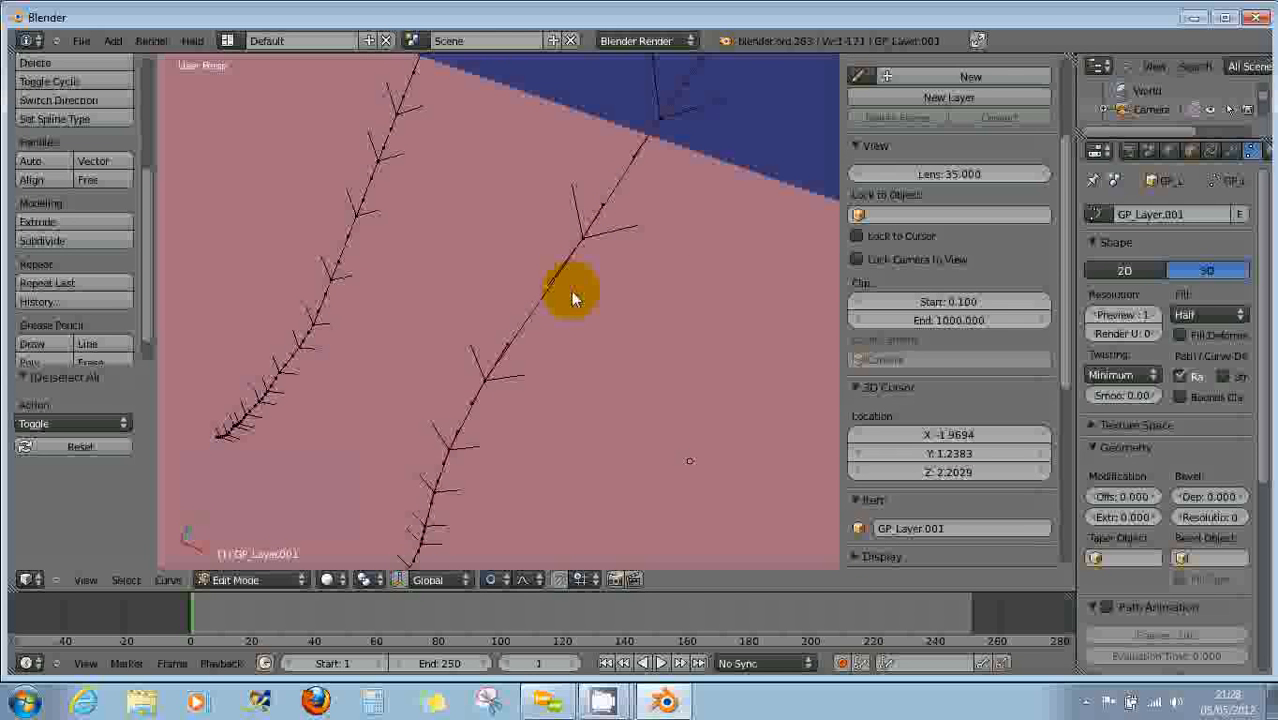
pyautogui.press('g')
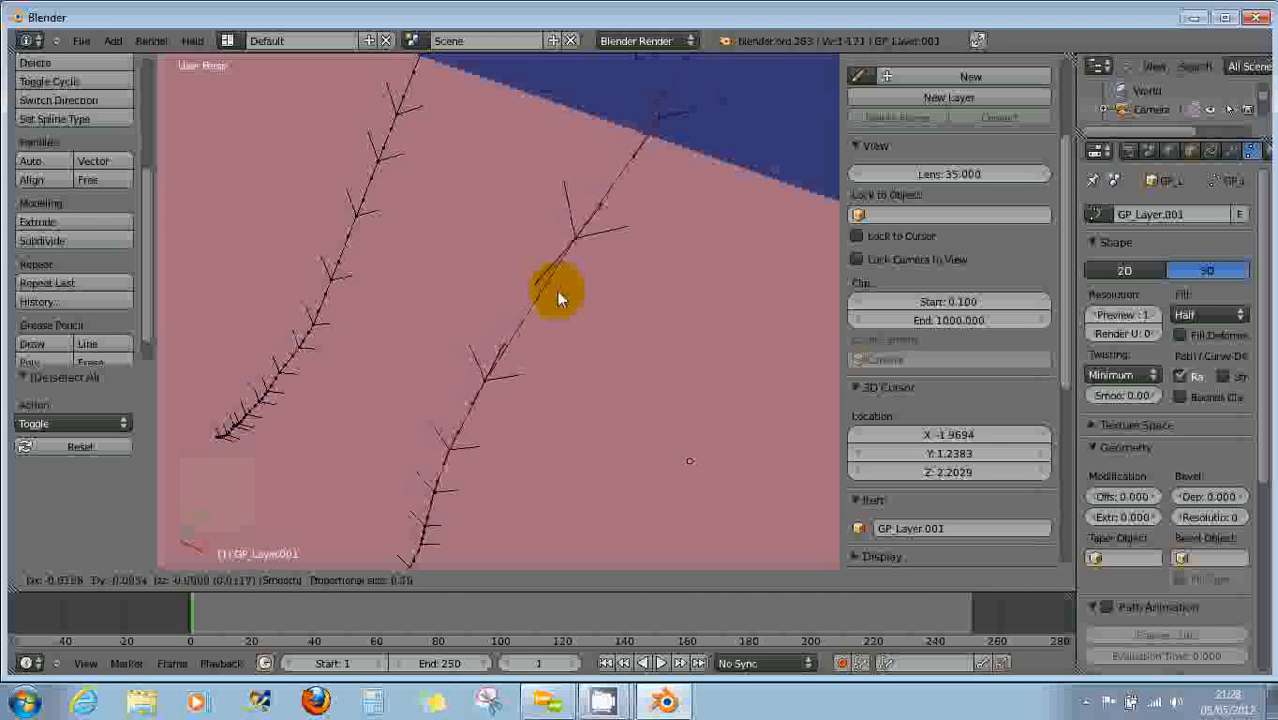
pyautogui.scroll(-2, 510, 265)
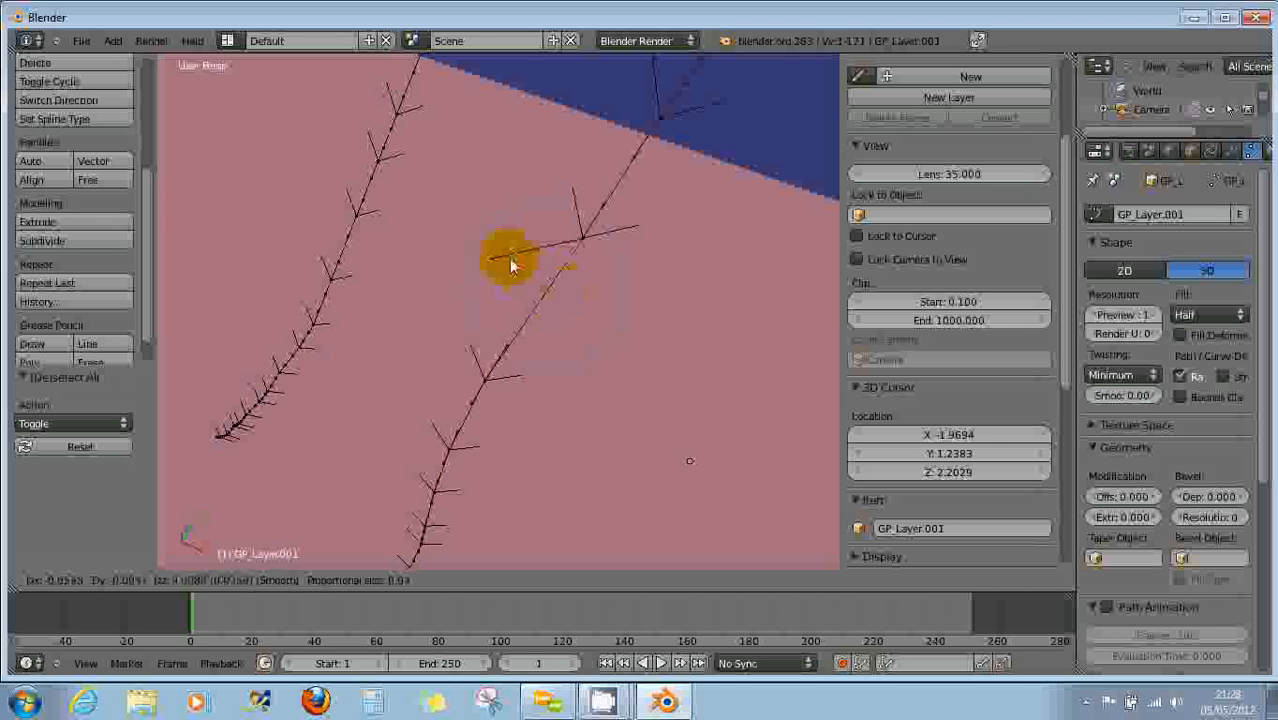
pyautogui.rightClick(607, 308)
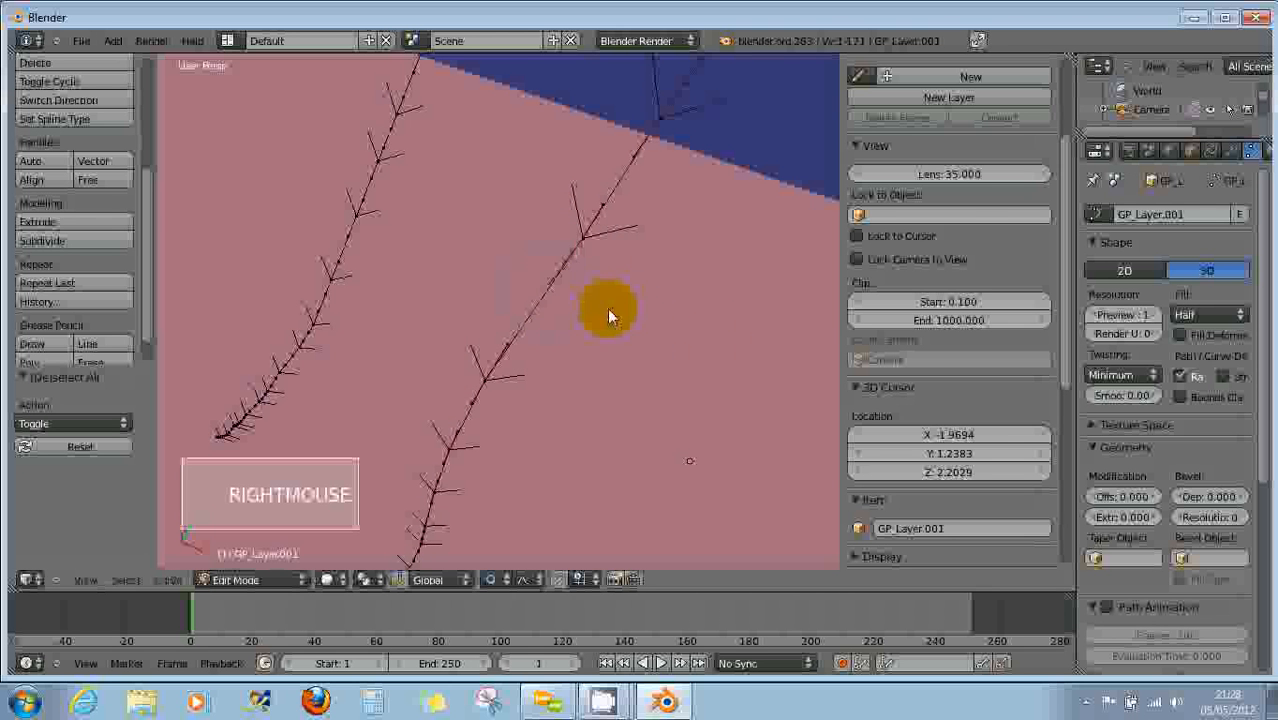
# Set the handle type of the lower curve's control point to Auto and try moving its lower handle.
pyautogui.rightClick(589, 249)
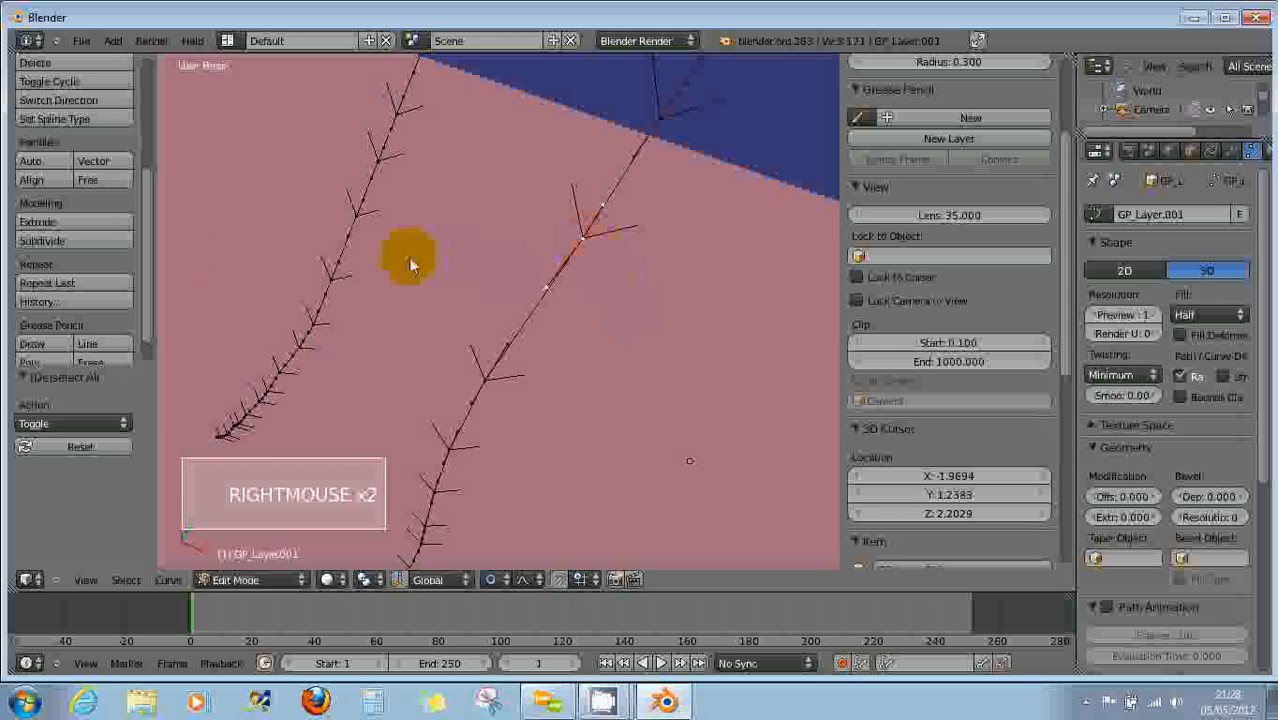
pyautogui.click(55, 167)
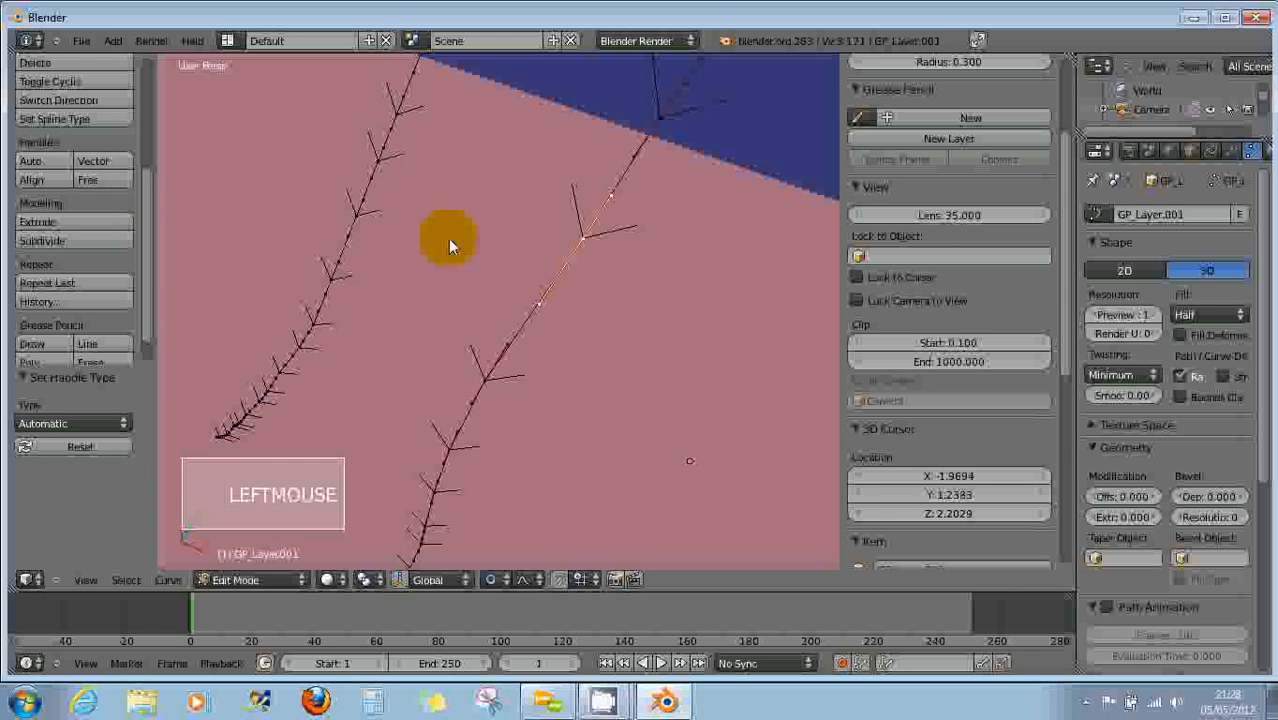
pyautogui.rightClick(551, 299)
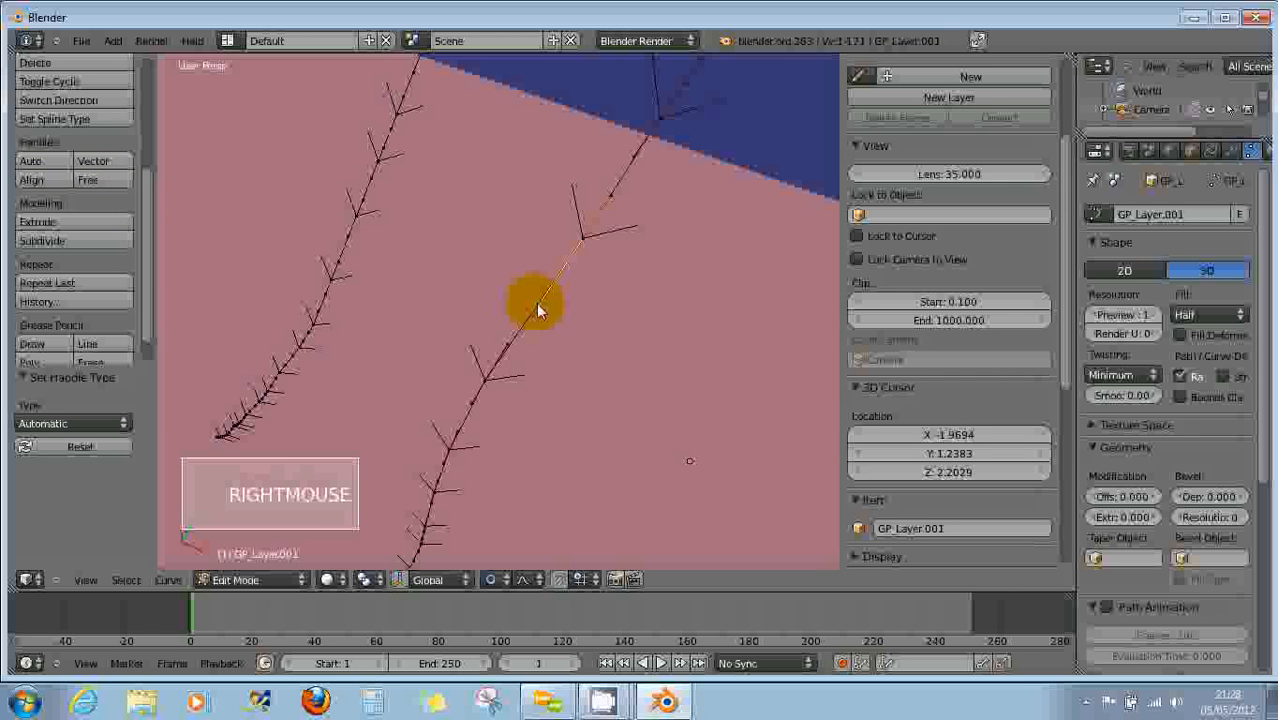
pyautogui.press('g')
pyautogui.press('g')
pyautogui.rightClick(540, 335)
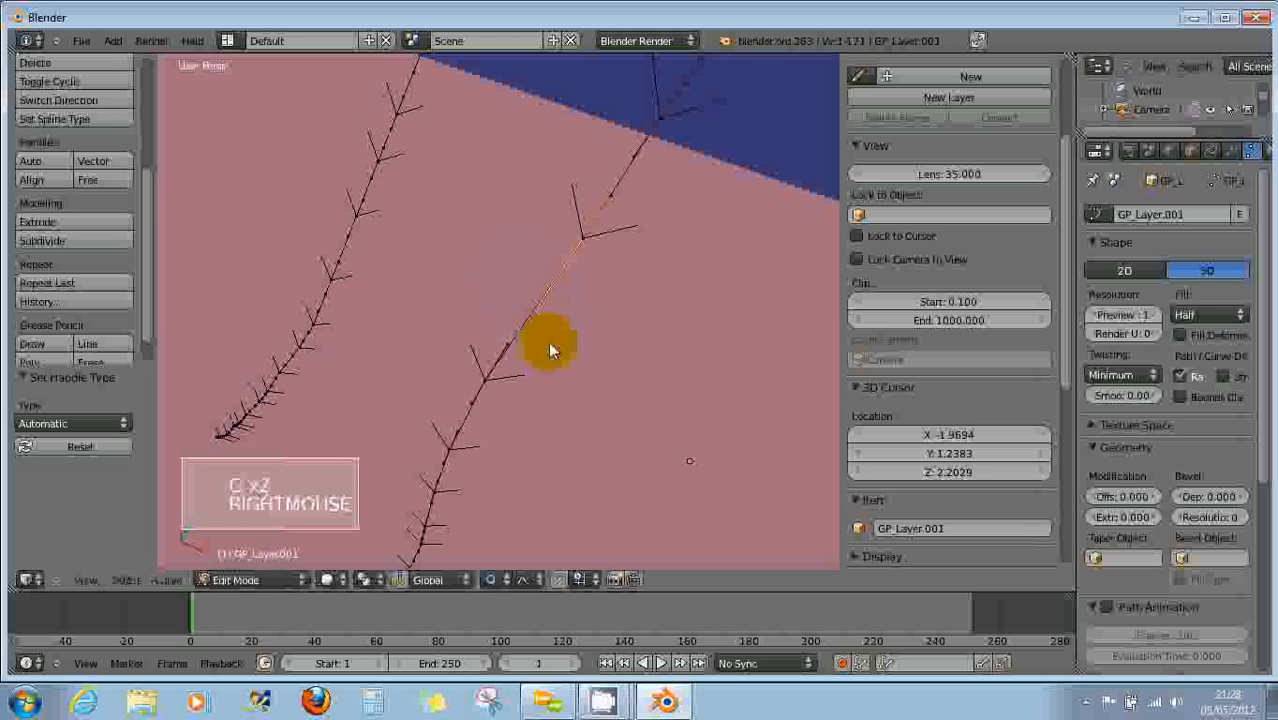
# Disable proportional editing and try moving the control point's lower handle on its own.
pyautogui.click(495, 579)
pyautogui.click(492, 560)
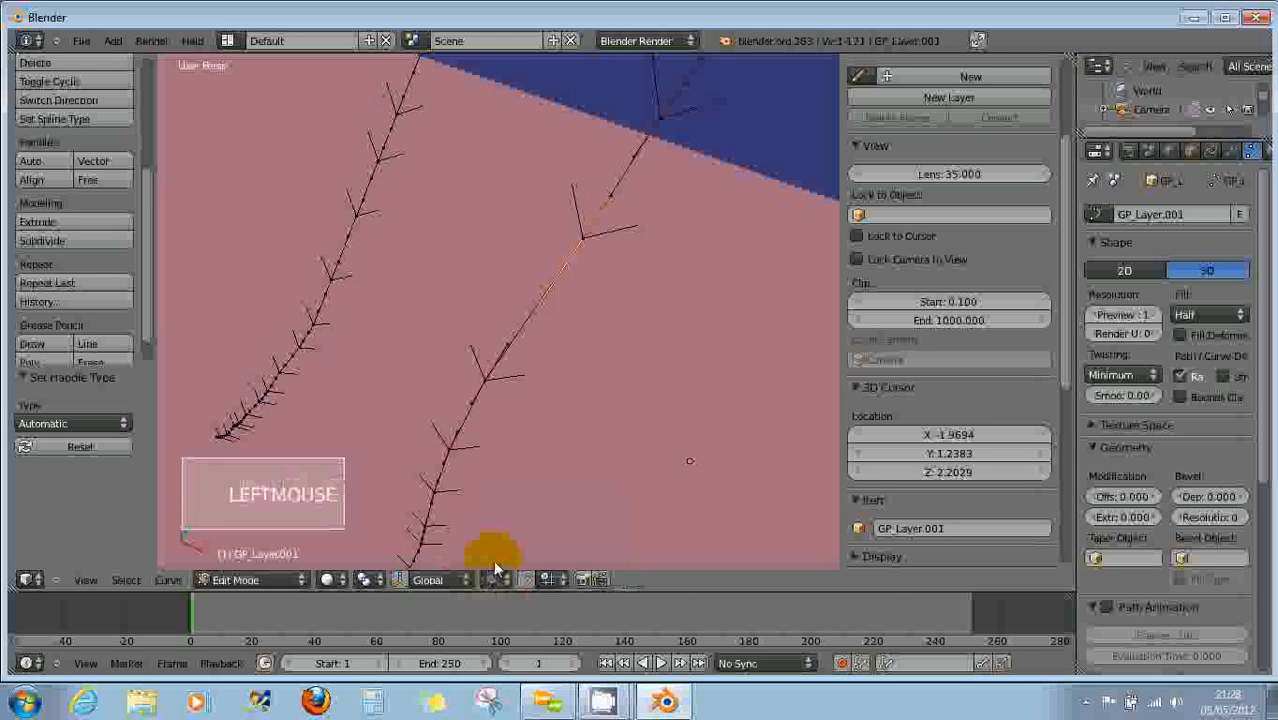
pyautogui.rightClick(548, 322)
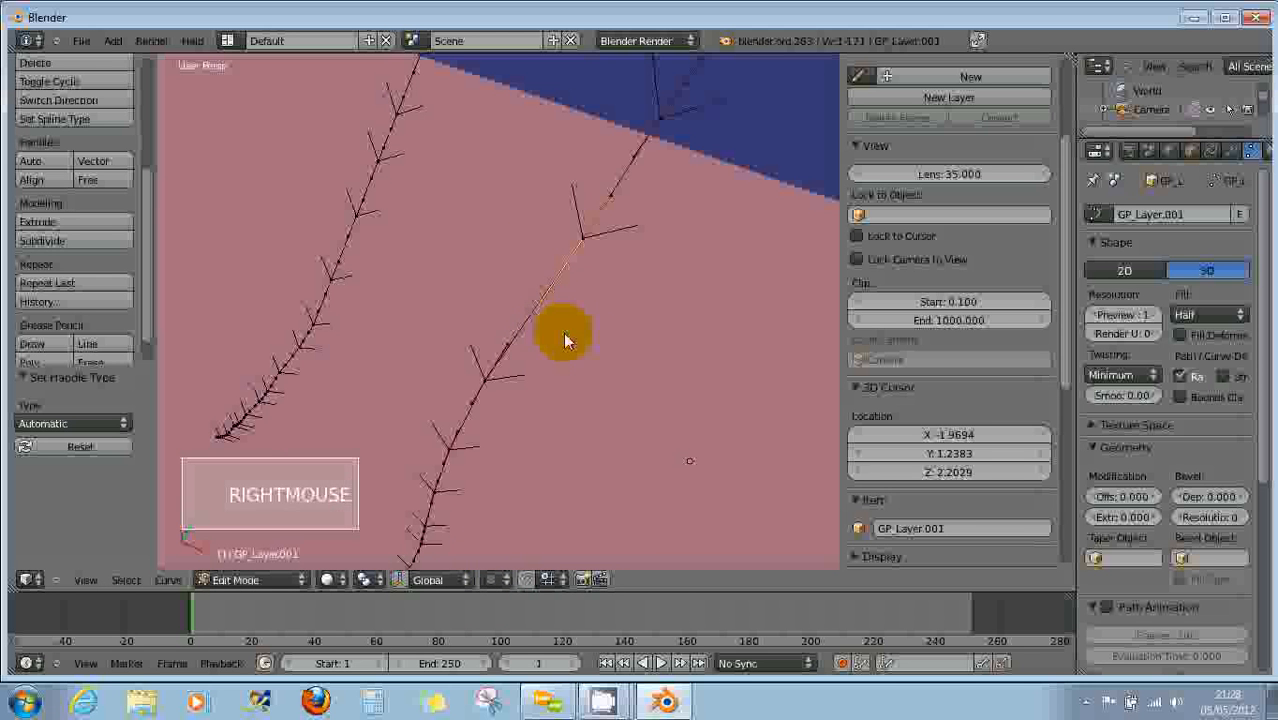
pyautogui.press('g')
pyautogui.press('g')
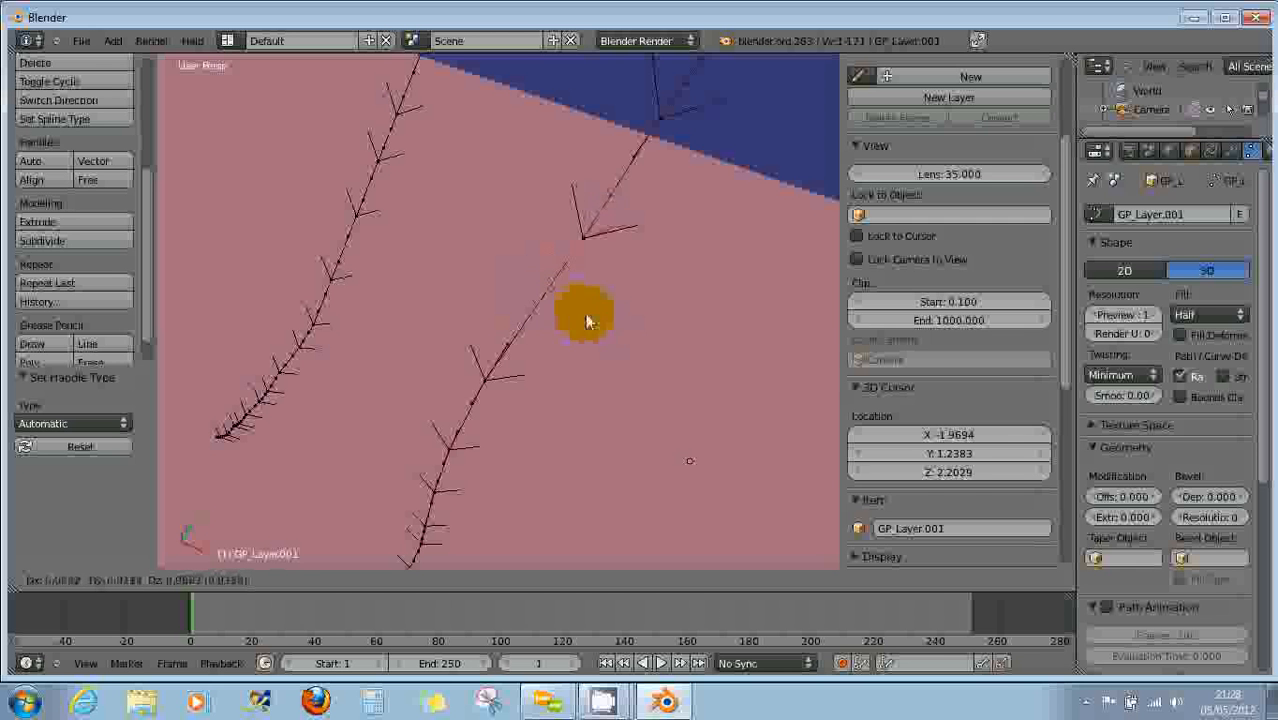
pyautogui.click(557, 314)
# Move the control point with its handles about 0.136 along X, -0.01 along Y and -0.024 along Z.
pyautogui.rightClick(579, 257)
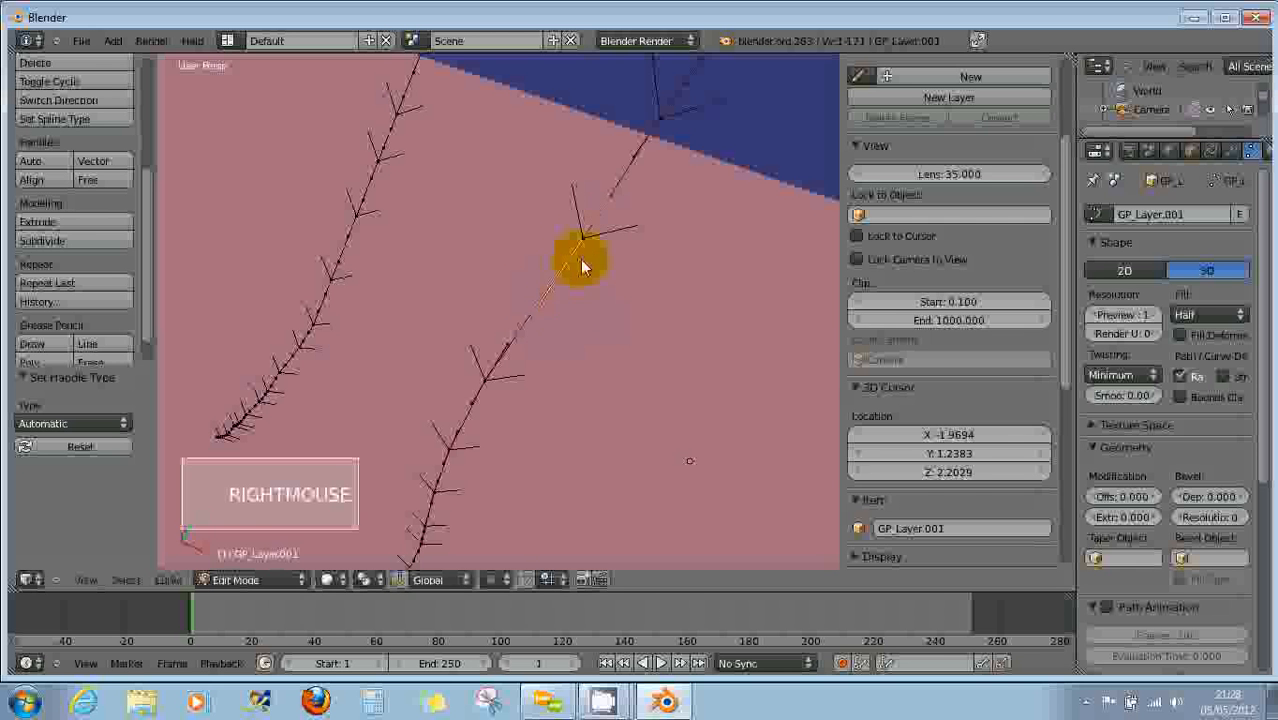
pyautogui.rightClick(585, 247)
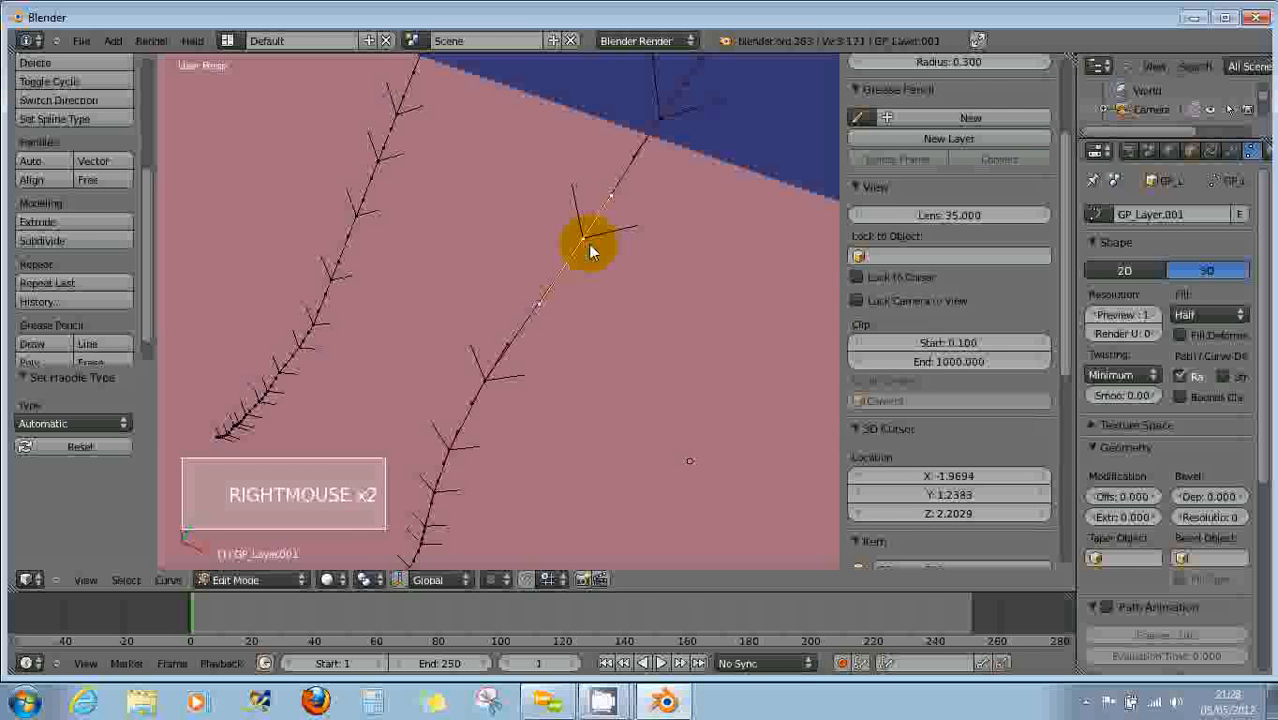
pyautogui.press('g')
pyautogui.press('g')
pyautogui.press('g')
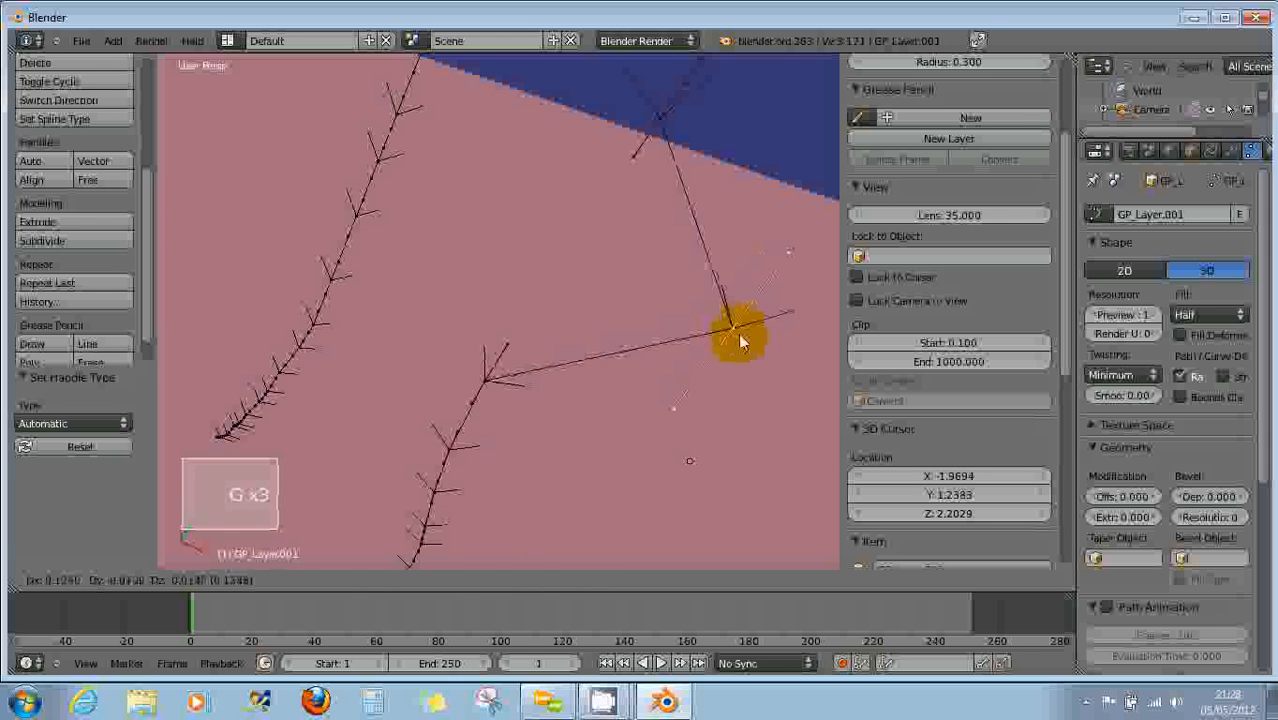
pyautogui.click(741, 341)
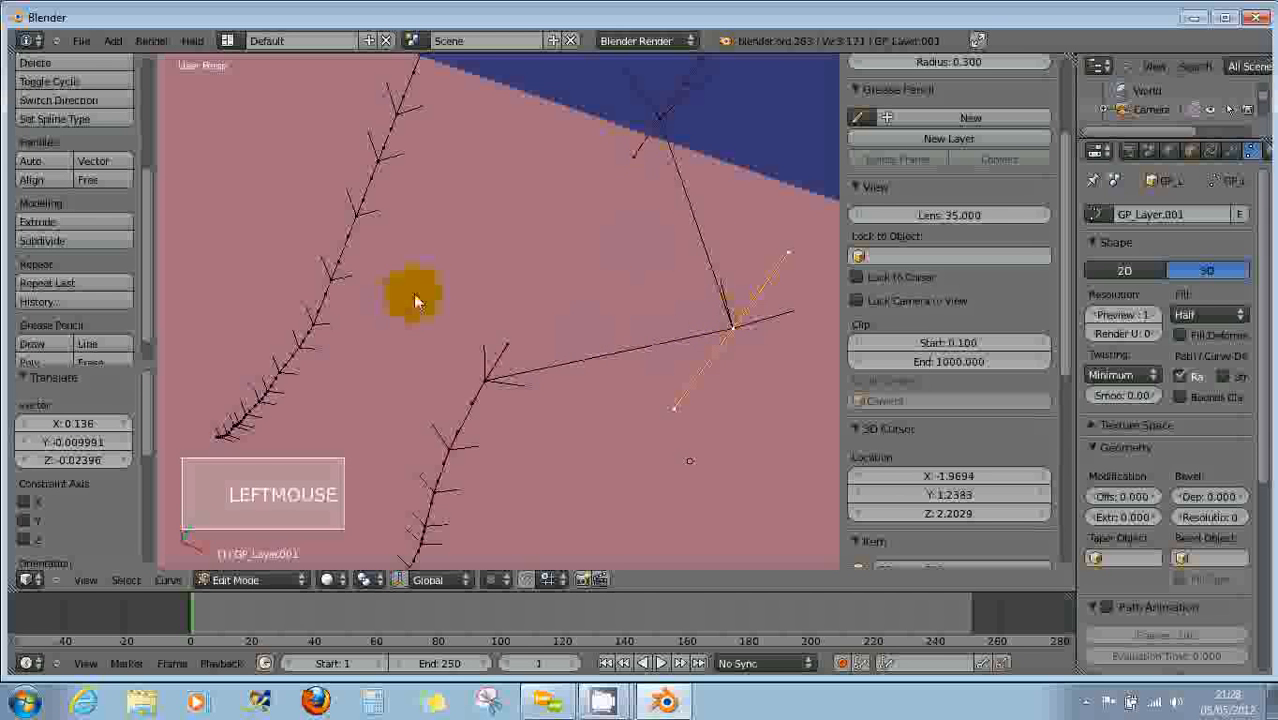
pyautogui.rightClick(688, 400)
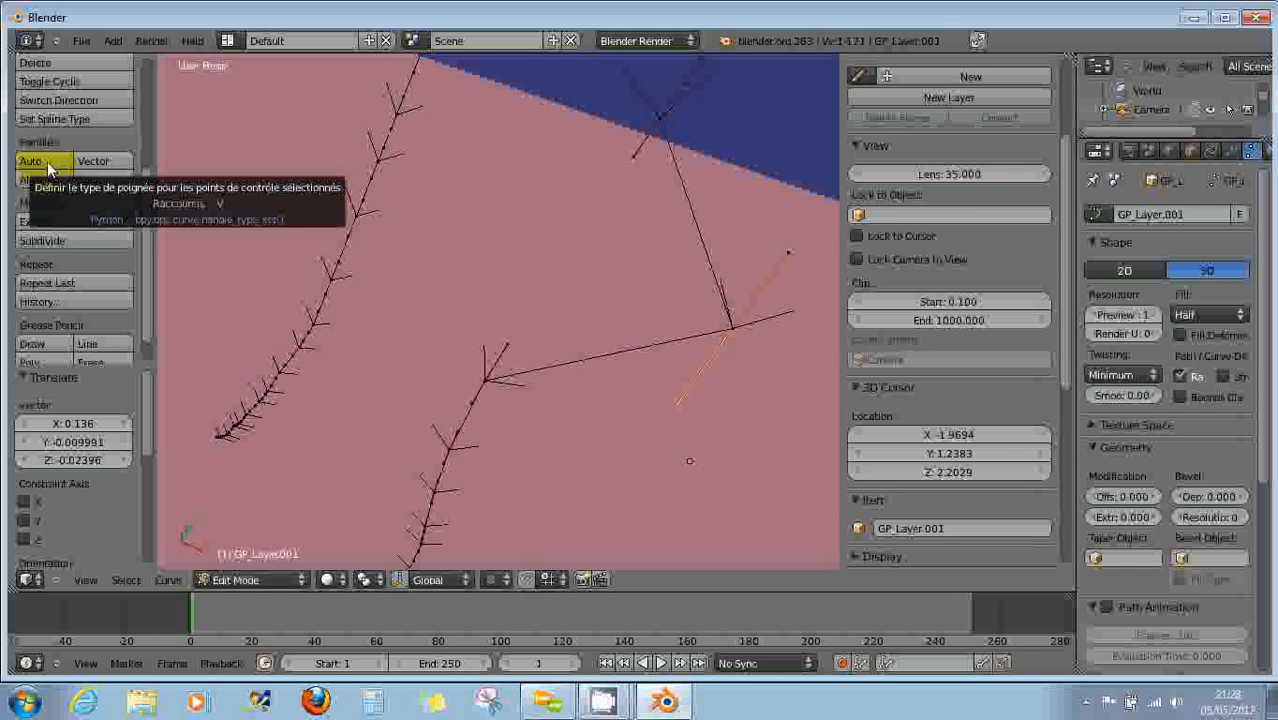
pyautogui.rightClick(741, 339)
pyautogui.rightClick(676, 428)
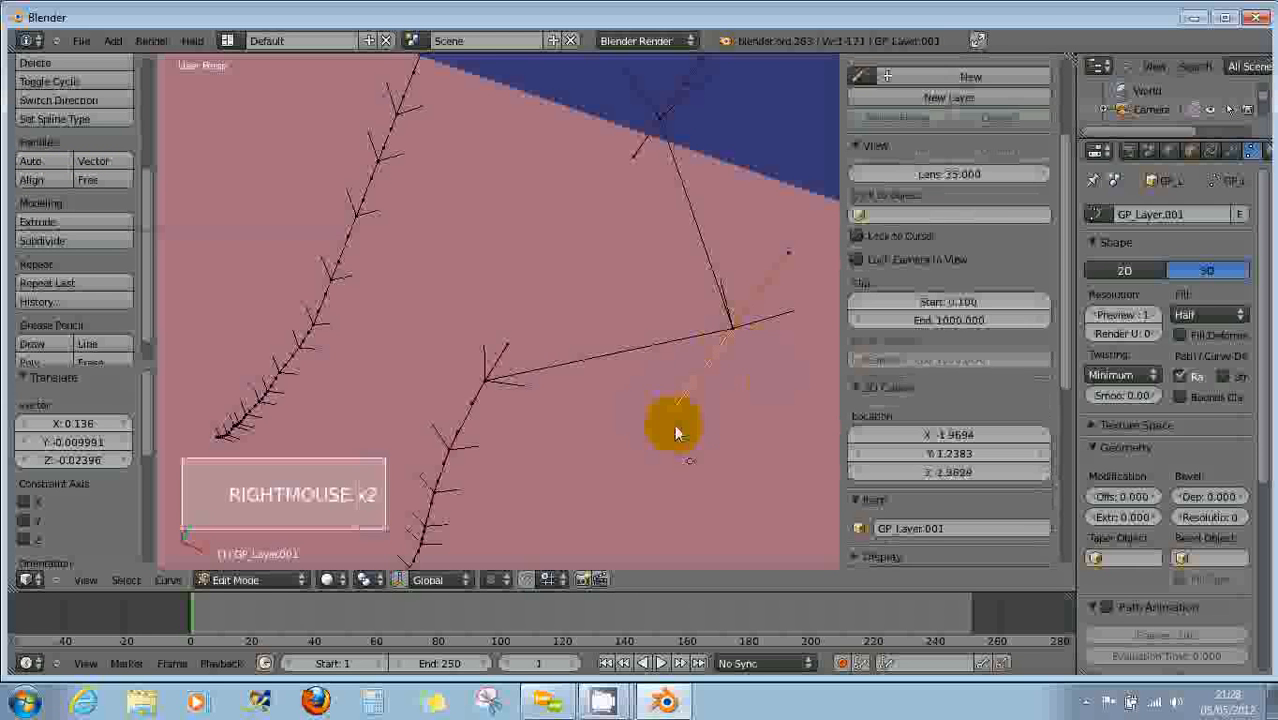
pyautogui.press('g')
pyautogui.press('g')
pyautogui.press('g')
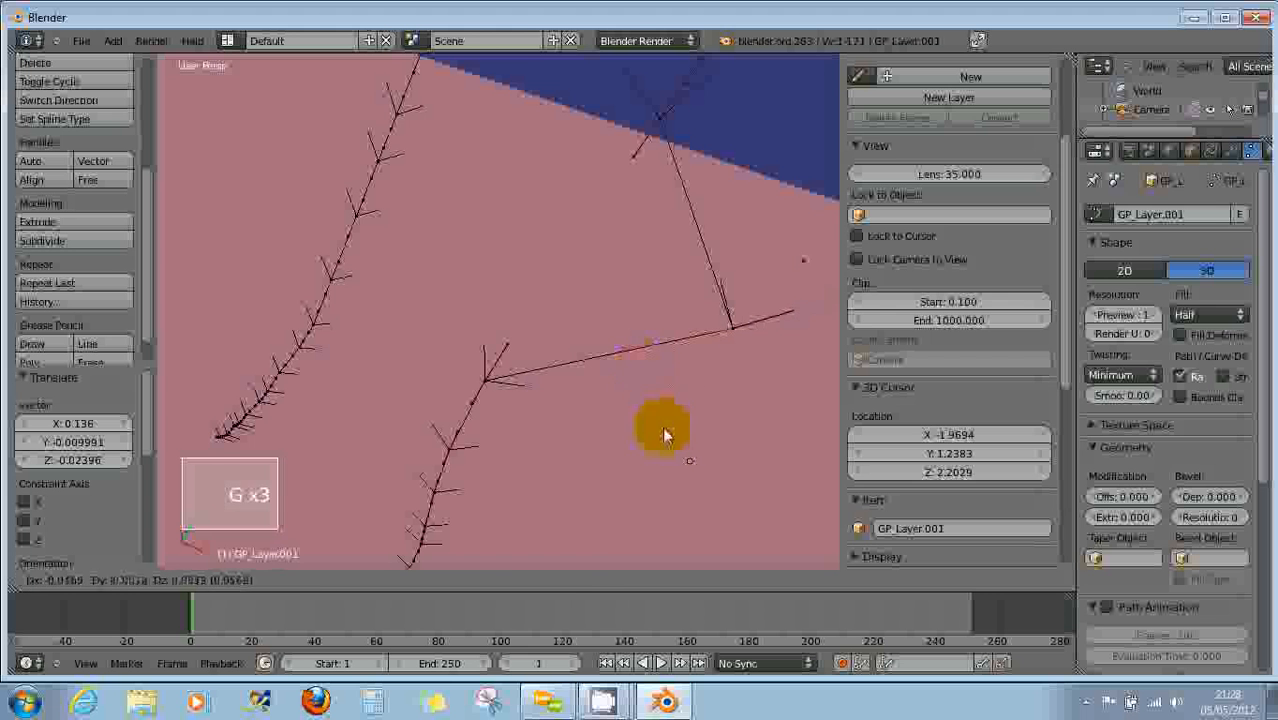
pyautogui.rightClick(700, 390)
# Select the displaced control point and raise the curve's preview resolution to 4.
pyautogui.rightClick(727, 322)
pyautogui.moveTo(727, 347); pyautogui.dragTo(700, 348, button='middle')
pyautogui.scroll(-2, 728, 315)
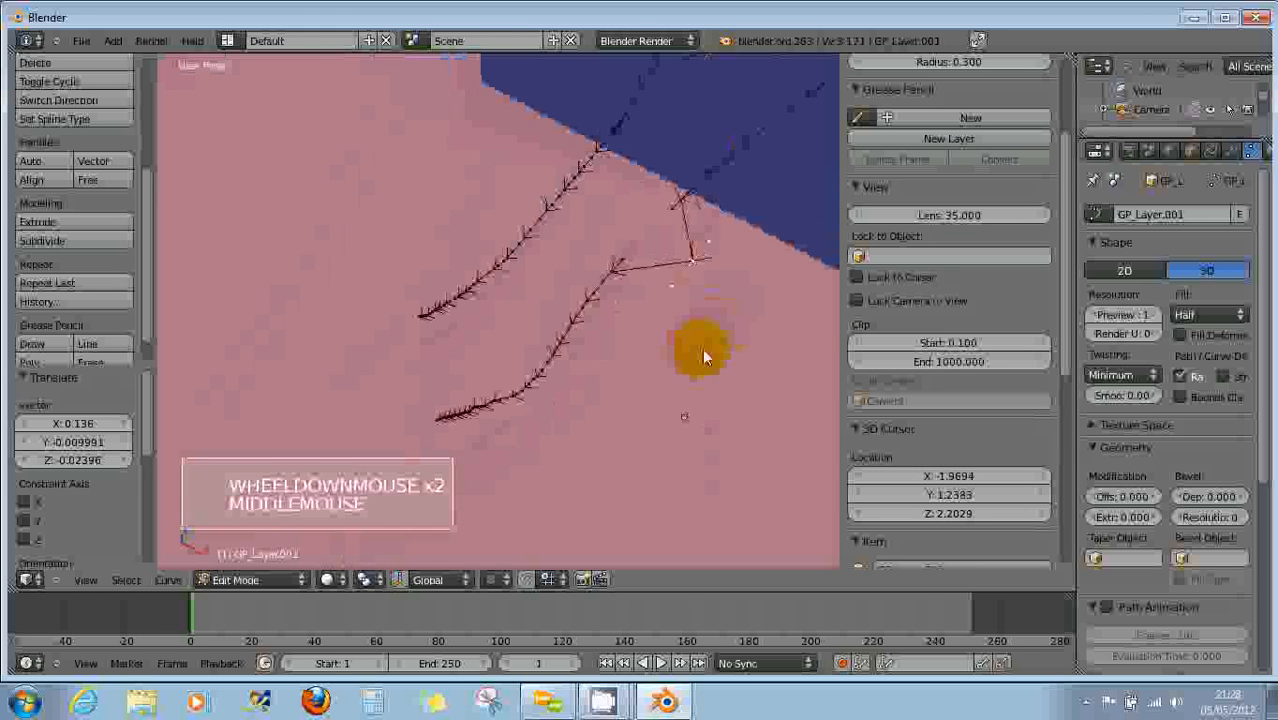
pyautogui.click(1140, 318)
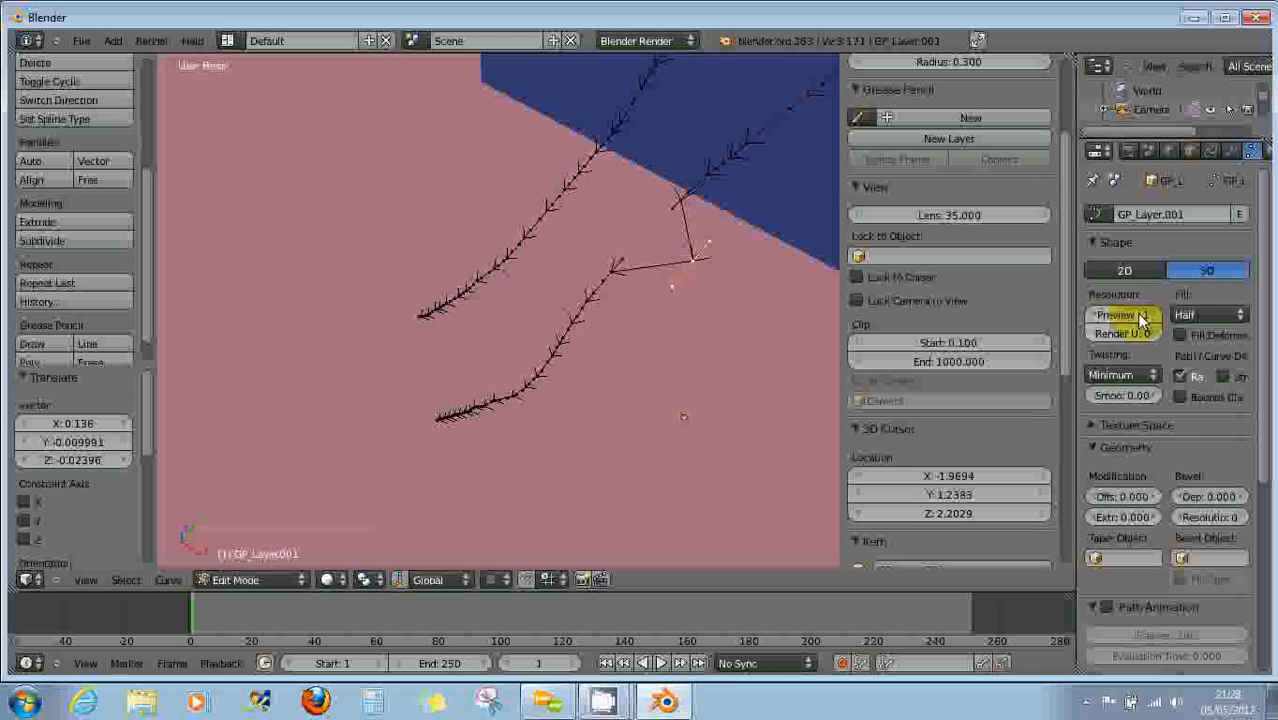
pyautogui.rightClick(672, 208)
pyautogui.rightClick(695, 256)
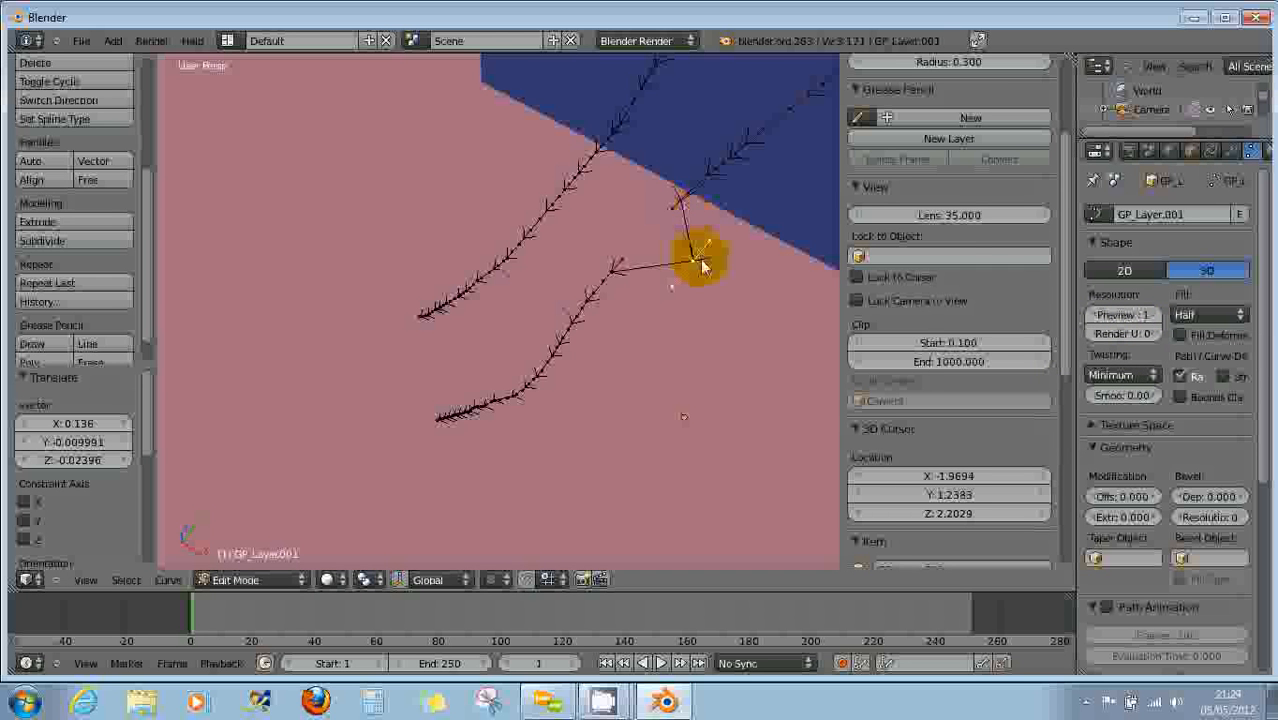
pyautogui.rightClick(680, 205)
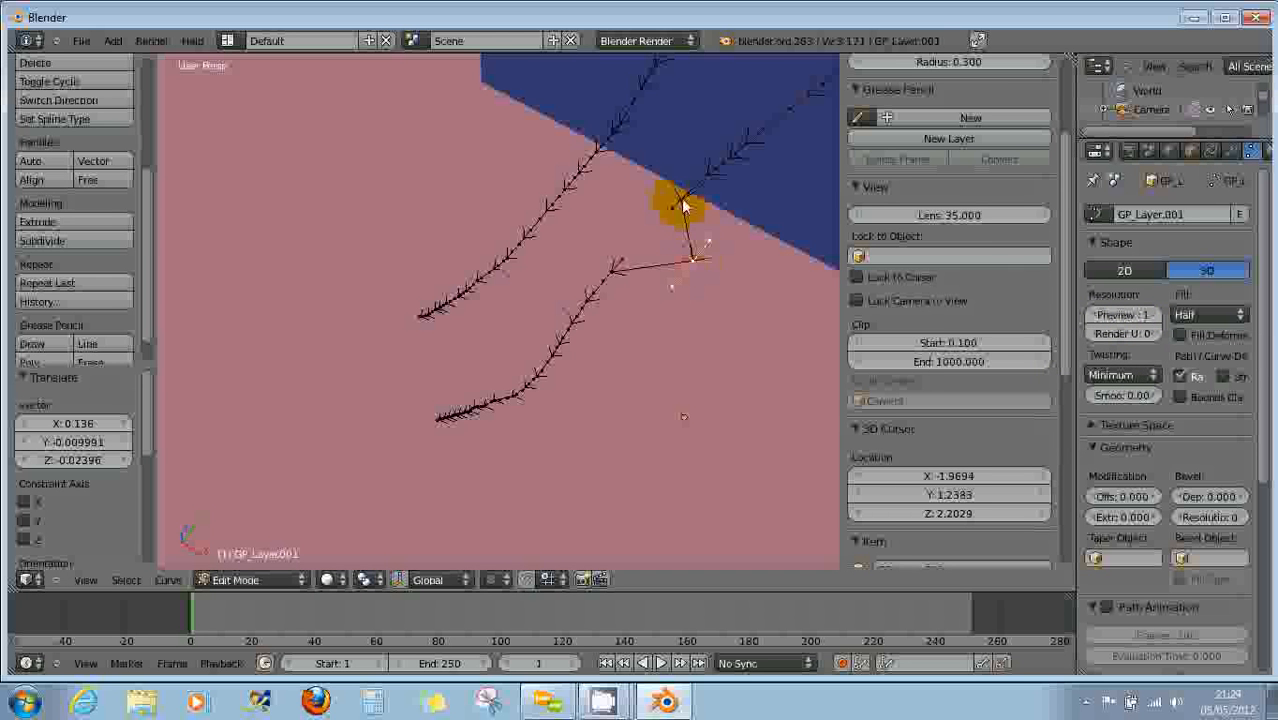
pyautogui.click(1145, 319)
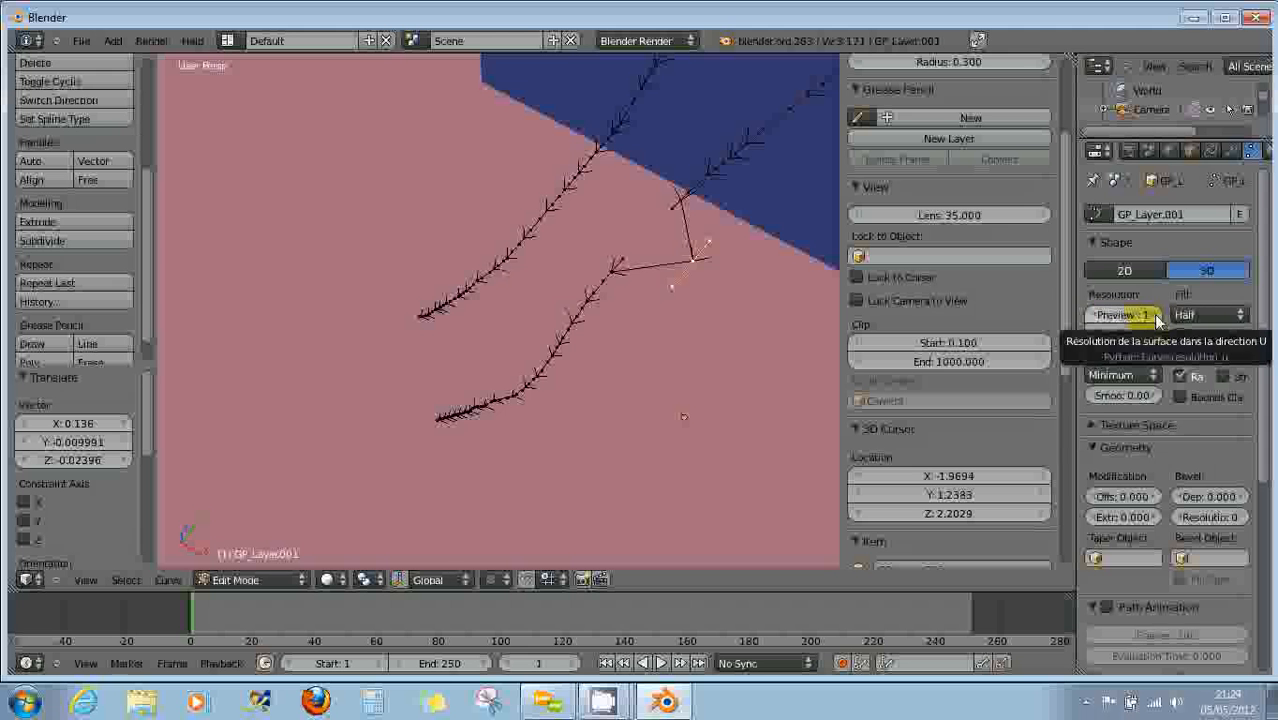
pyautogui.click(1157, 316)
pyautogui.click(1157, 316)
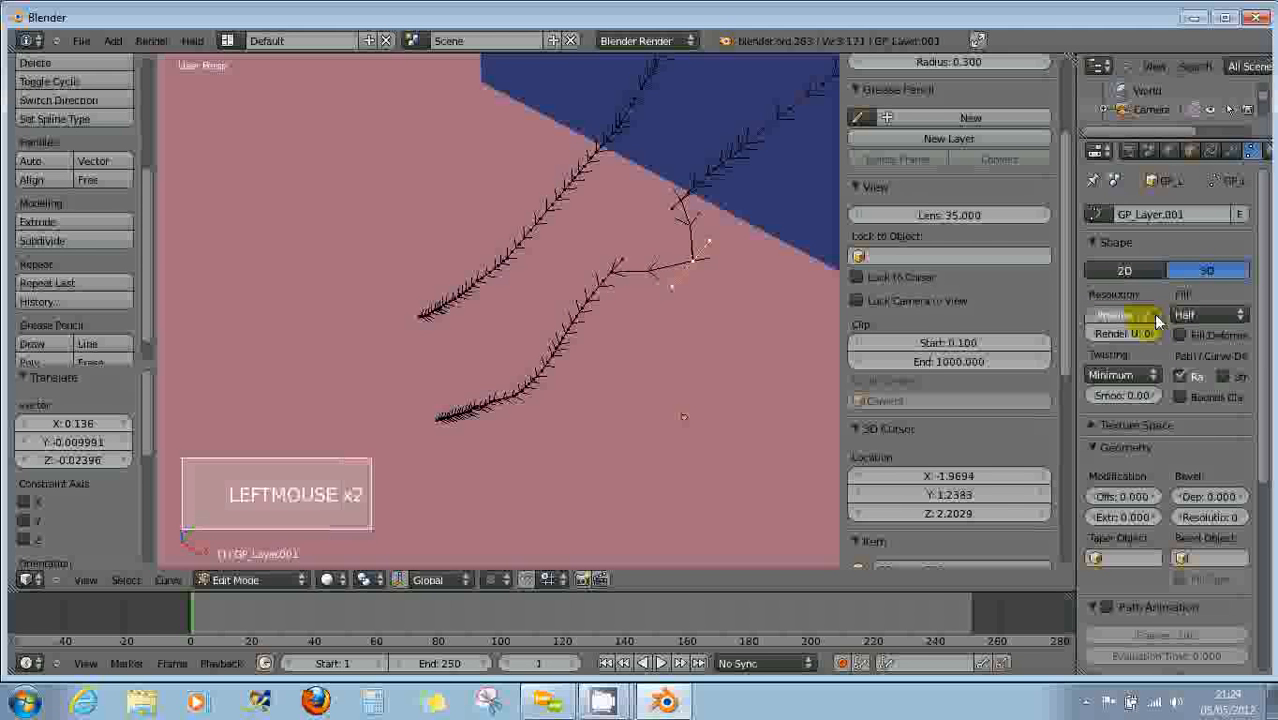
pyautogui.click(1157, 316)
pyautogui.scroll(2, 705, 277)
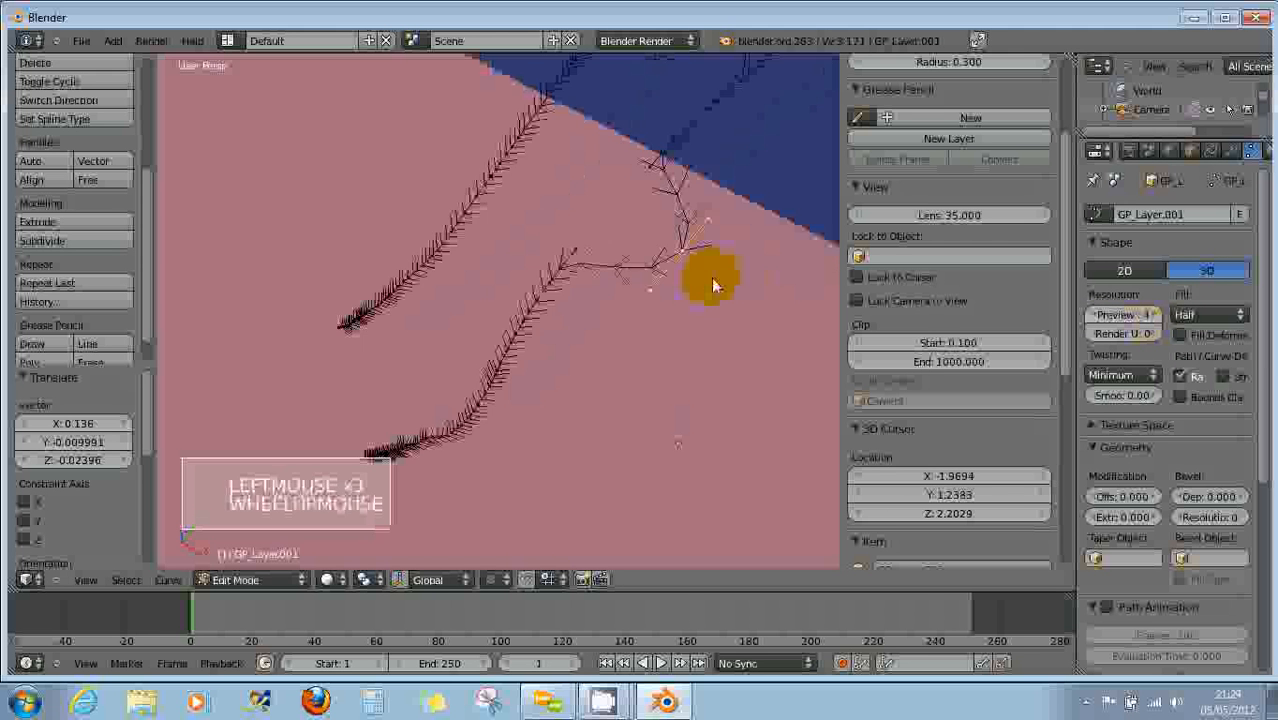
# Move the displaced control point's upper handle about 0.049 along Y and 0.015 along Z.
pyautogui.rightClick(705, 163)
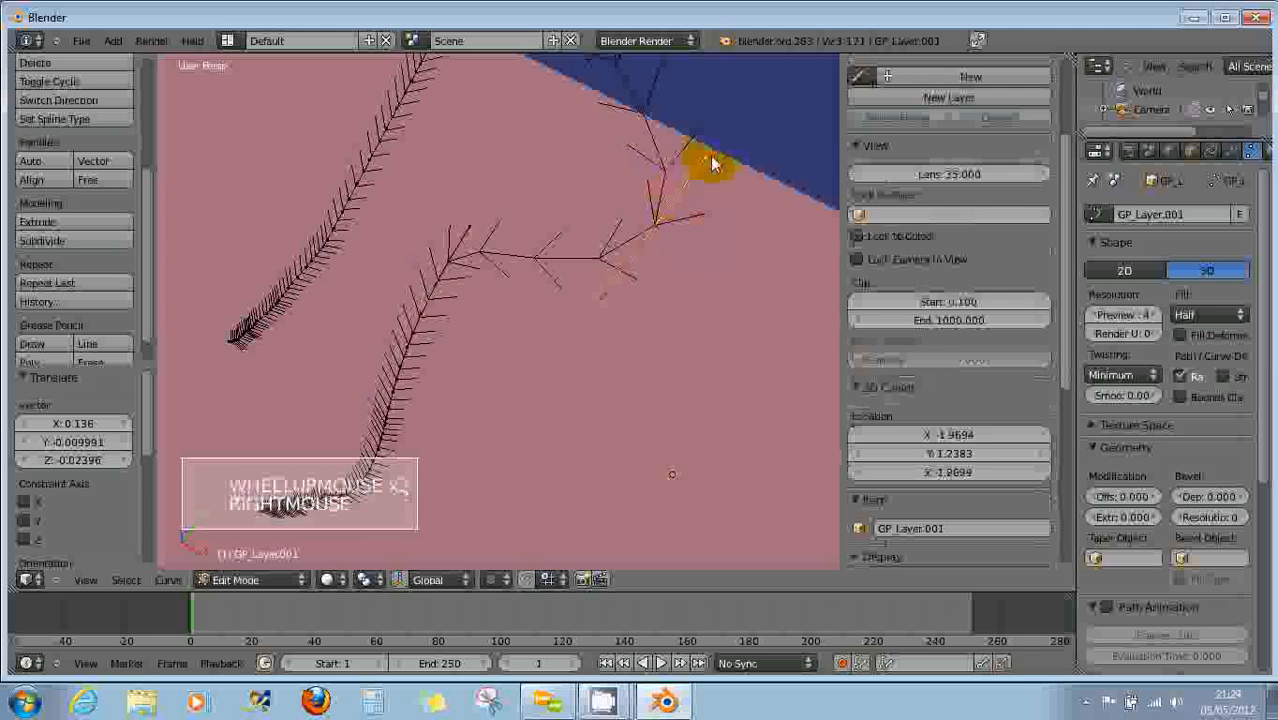
pyautogui.press('g')
pyautogui.press('g')
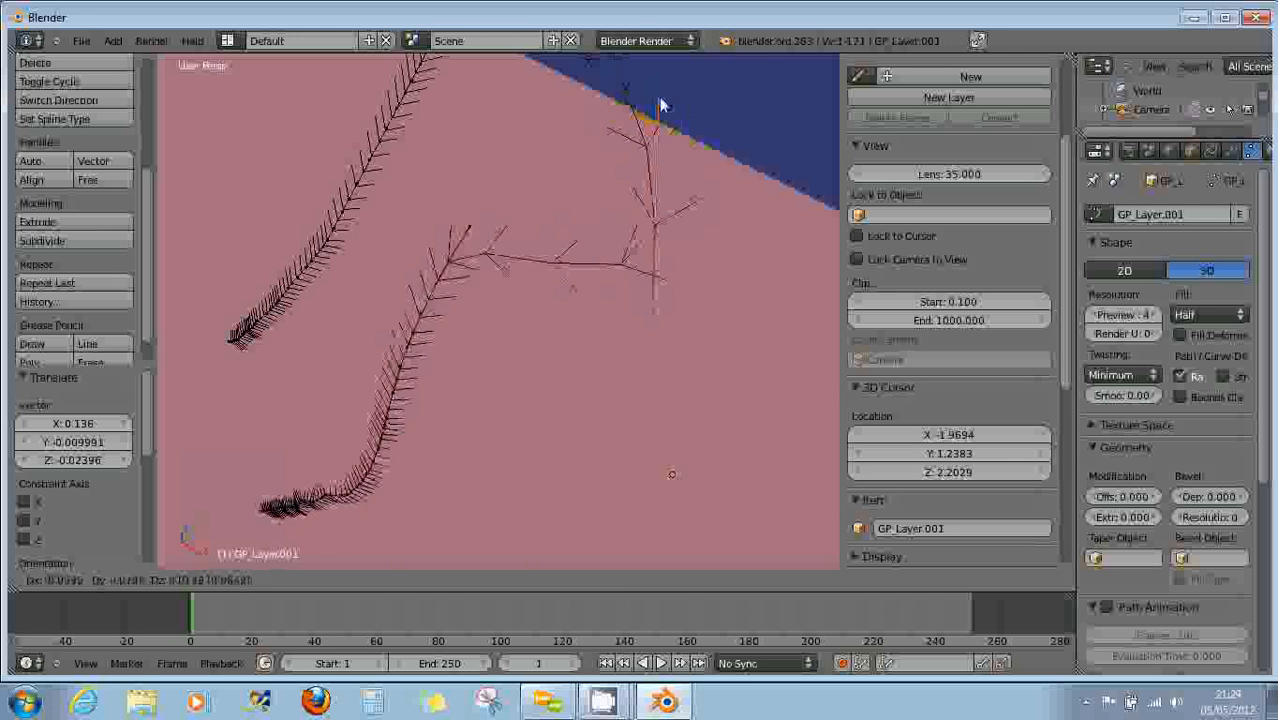
pyautogui.click(741, 119)
pyautogui.scroll(-2, 678, 281)
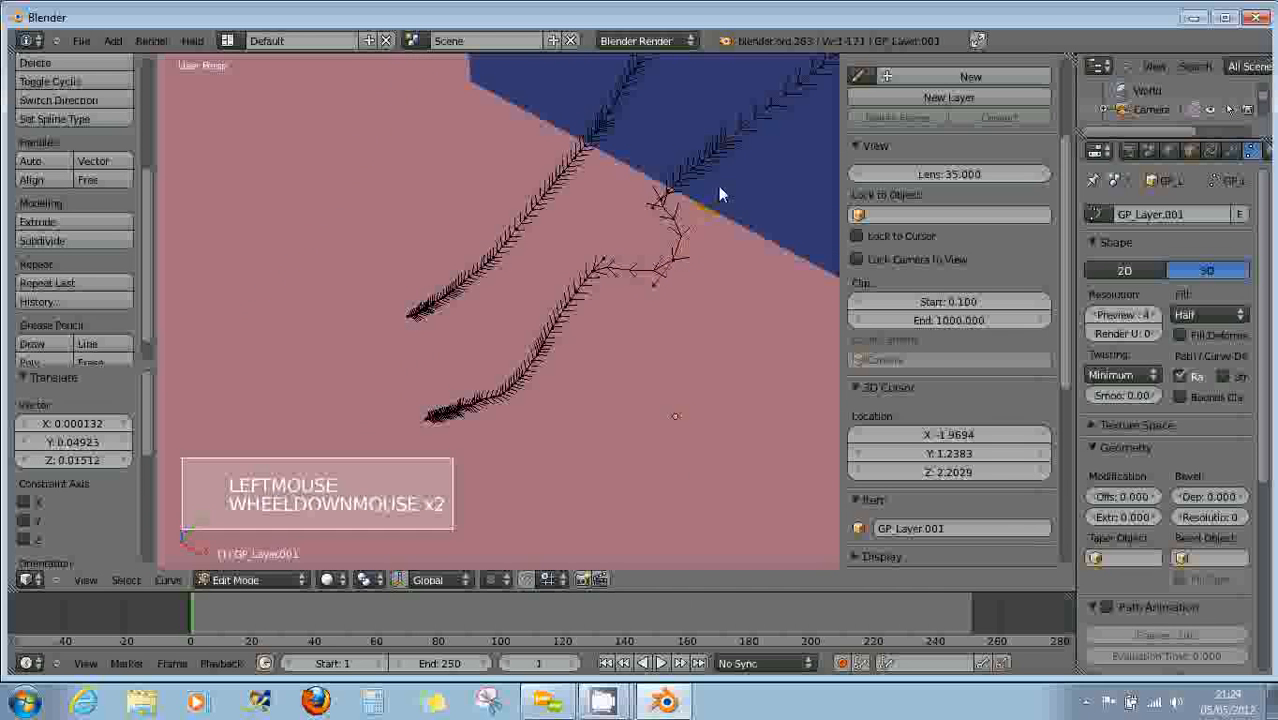
# Move a handle farther up the same curve about 0.218 along X, -0.067 along Y and -0.070 along Z.
pyautogui.rightClick(753, 157)
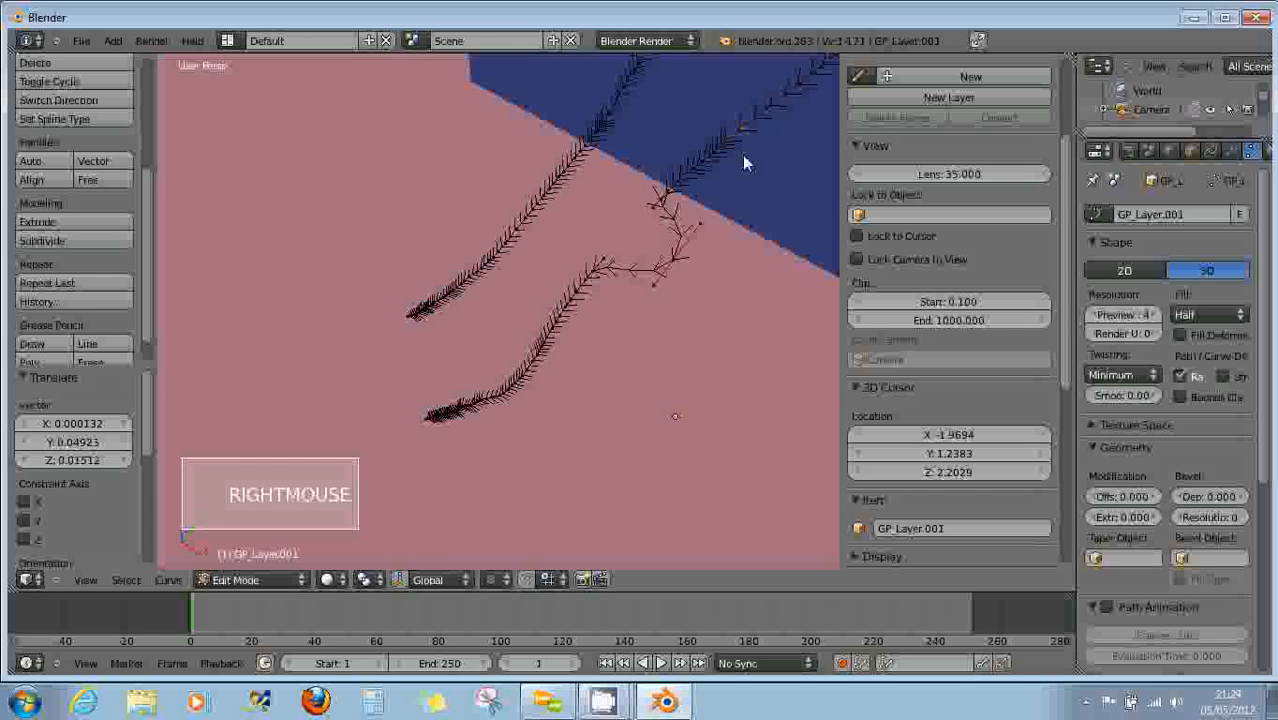
pyautogui.press('g')
pyautogui.press('g')
pyautogui.click(665, 332)
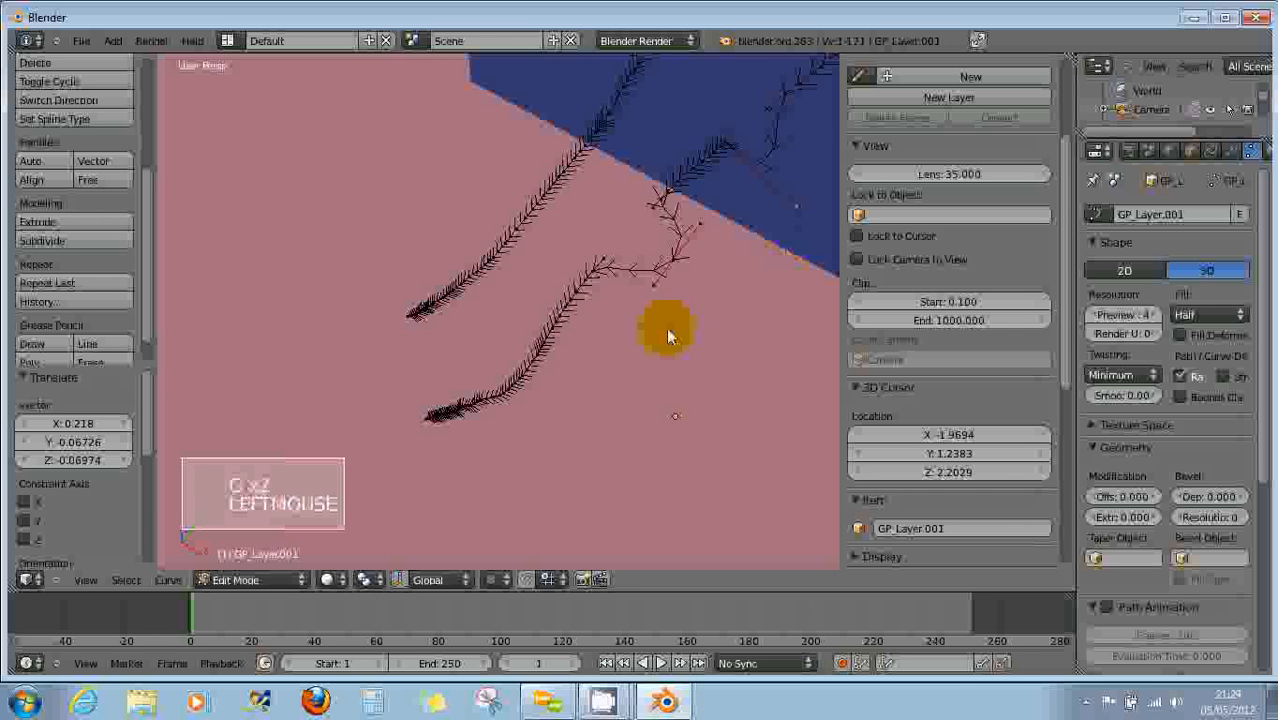
pyautogui.rightClick(520, 385)
pyautogui.press('g')
pyautogui.press('g')
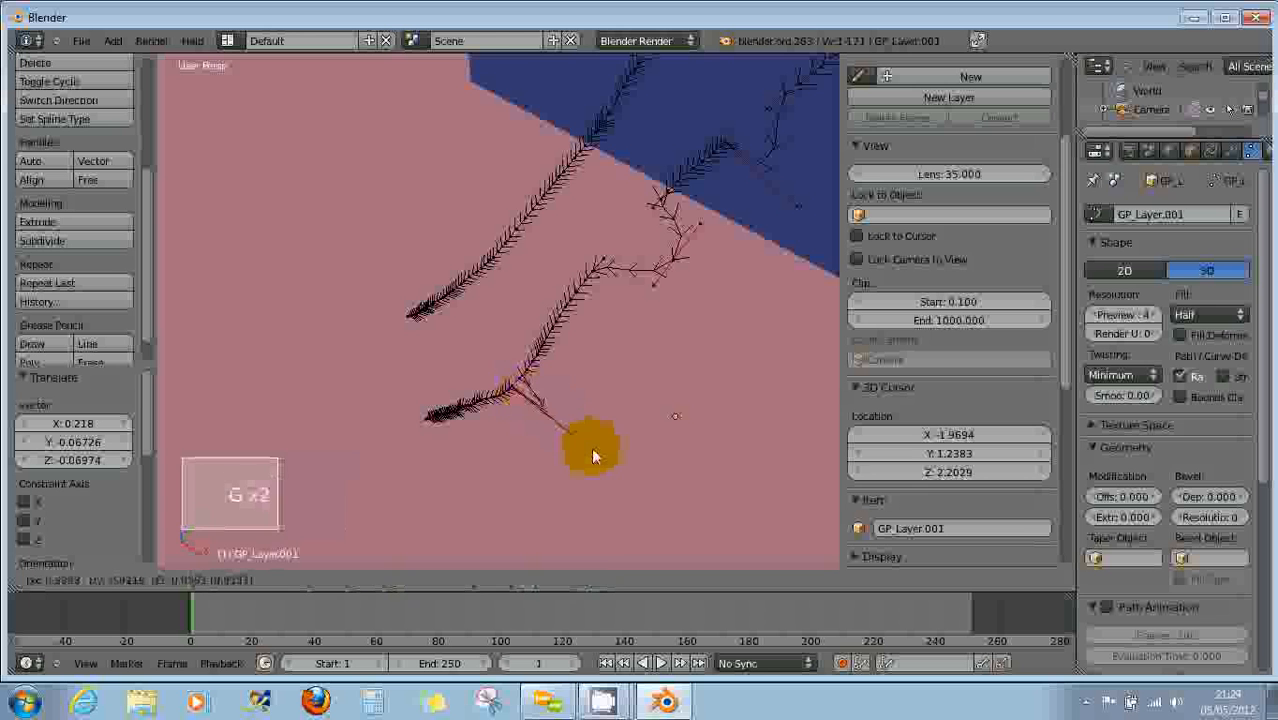
pyautogui.rightClick(587, 444)
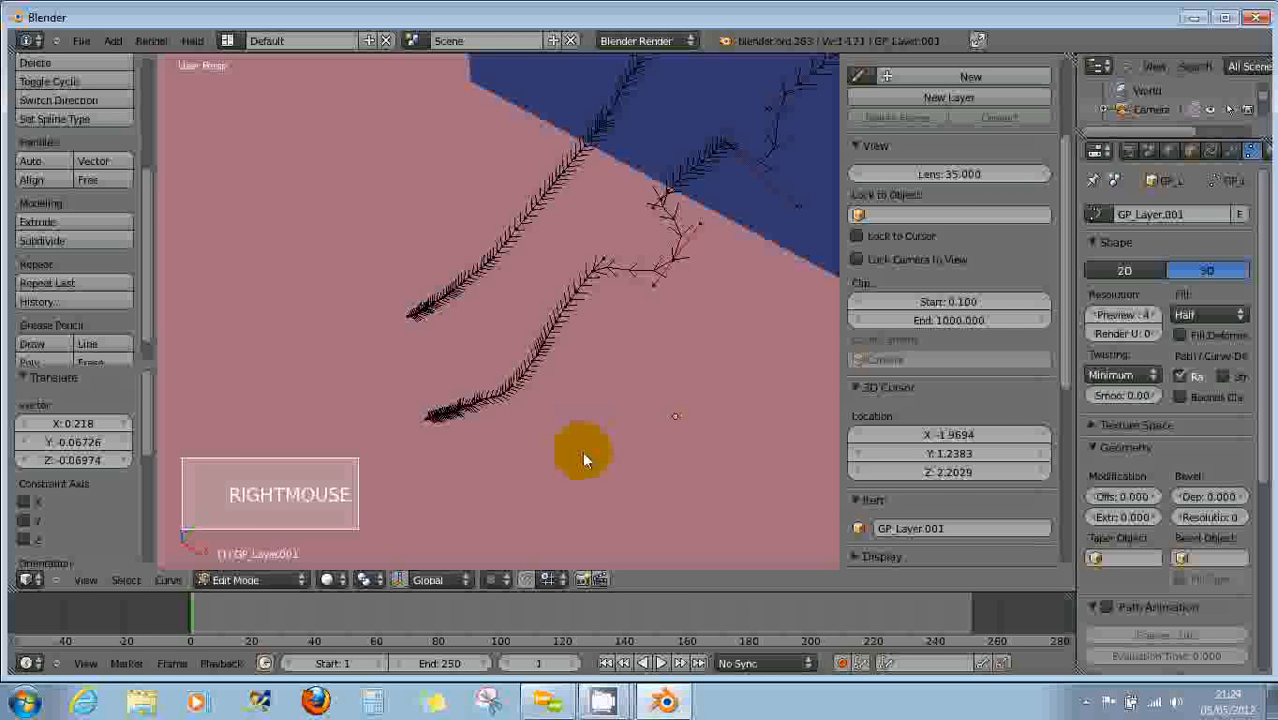
# Turn on proportional editing and move the lower curve's bend point about 0.402 along X, 0.024 along Y and -0.083 along Z.
pyautogui.click(491, 579)
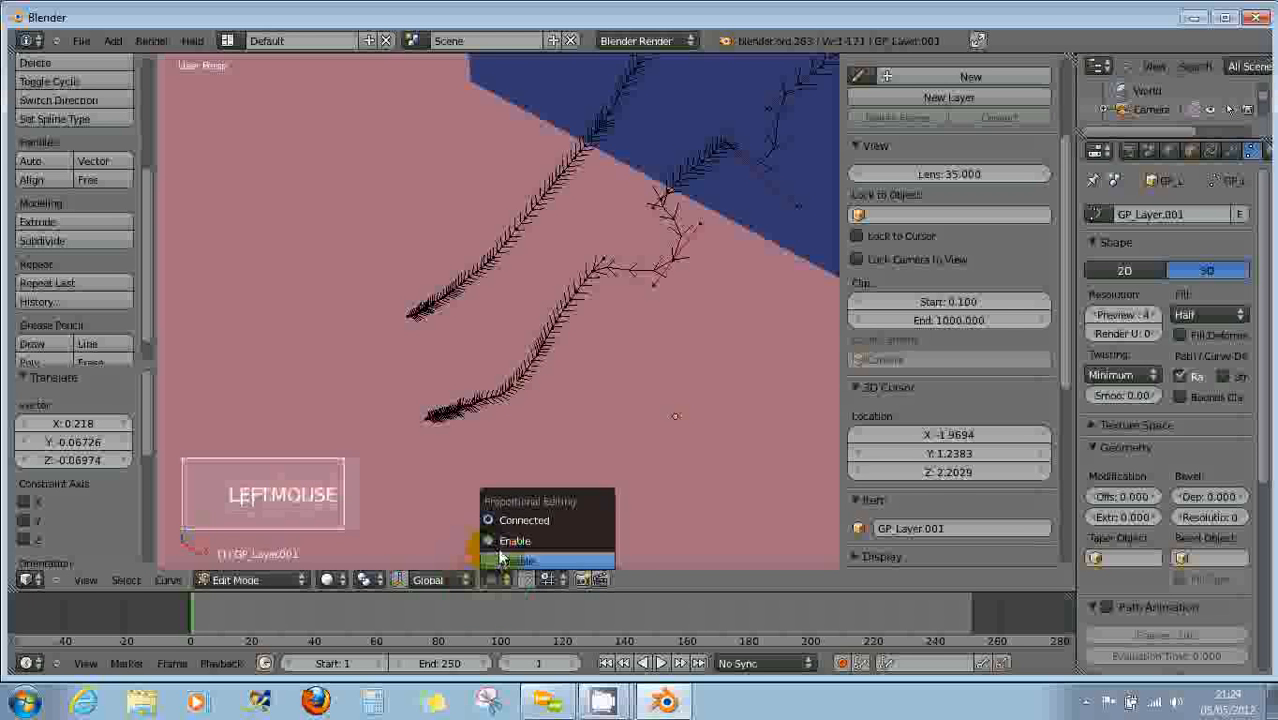
pyautogui.click(503, 560)
pyautogui.rightClick(512, 383)
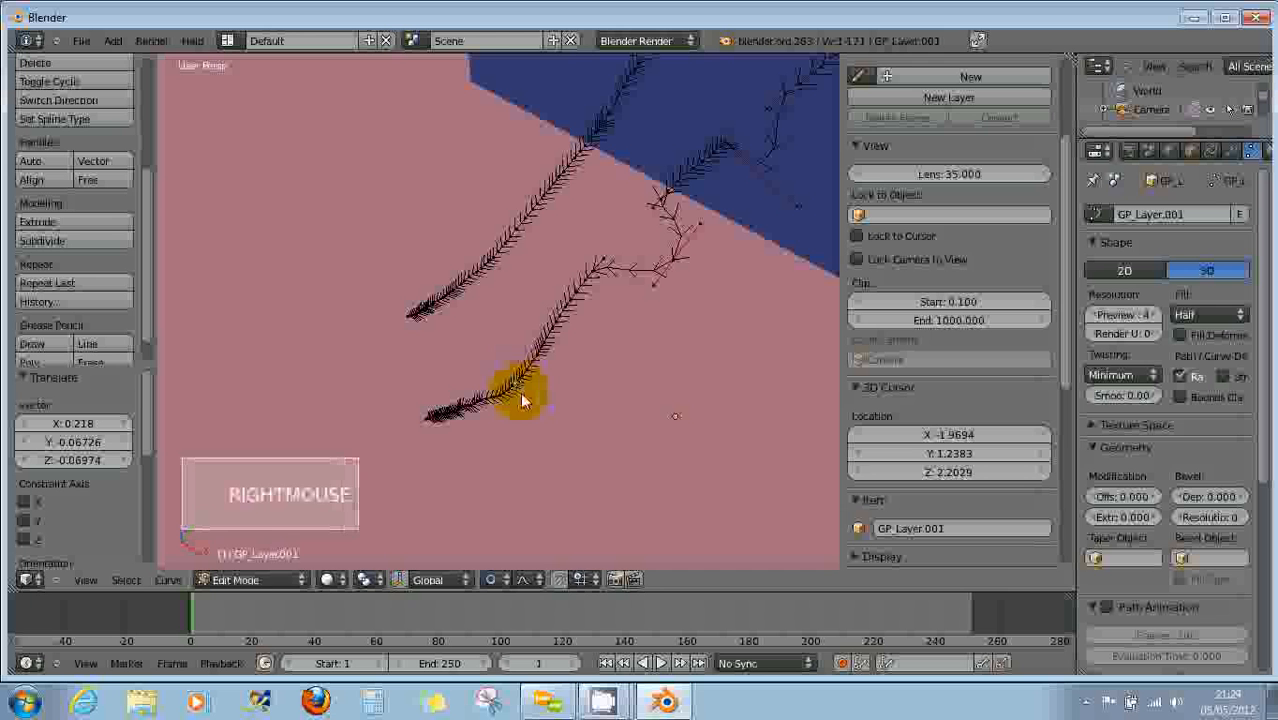
pyautogui.press('g')
pyautogui.press('g')
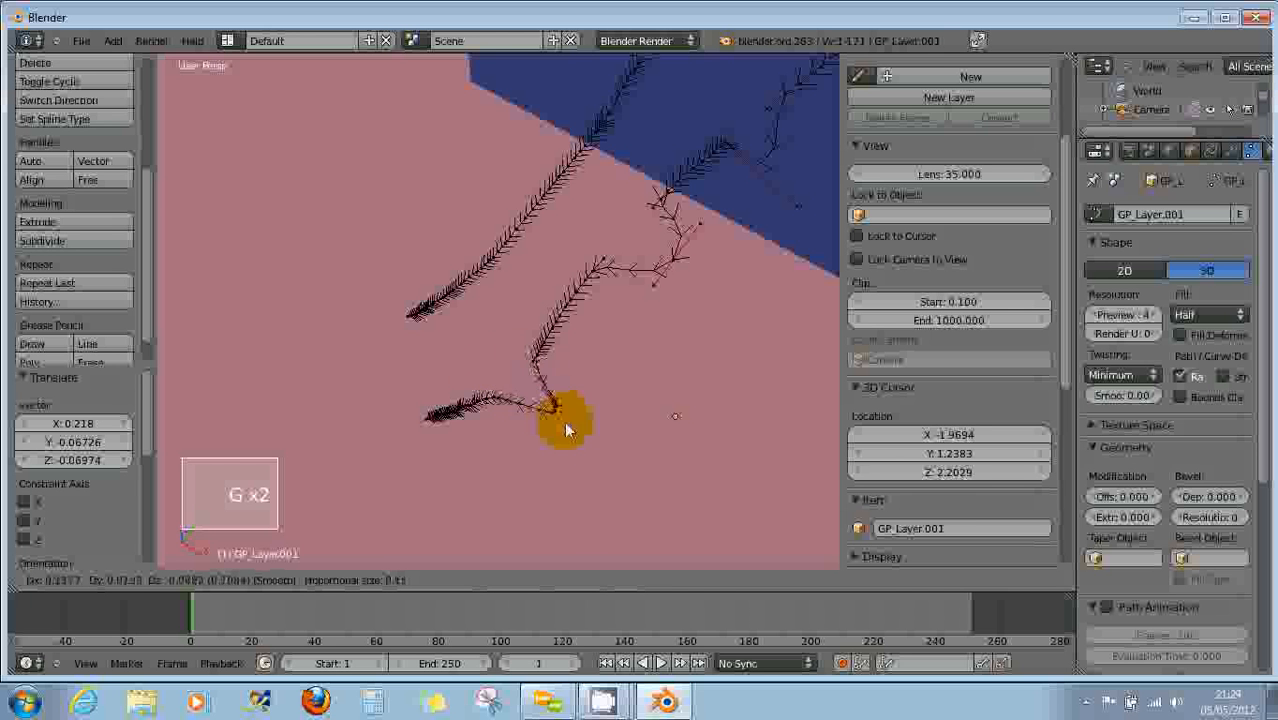
pyautogui.click(605, 450)
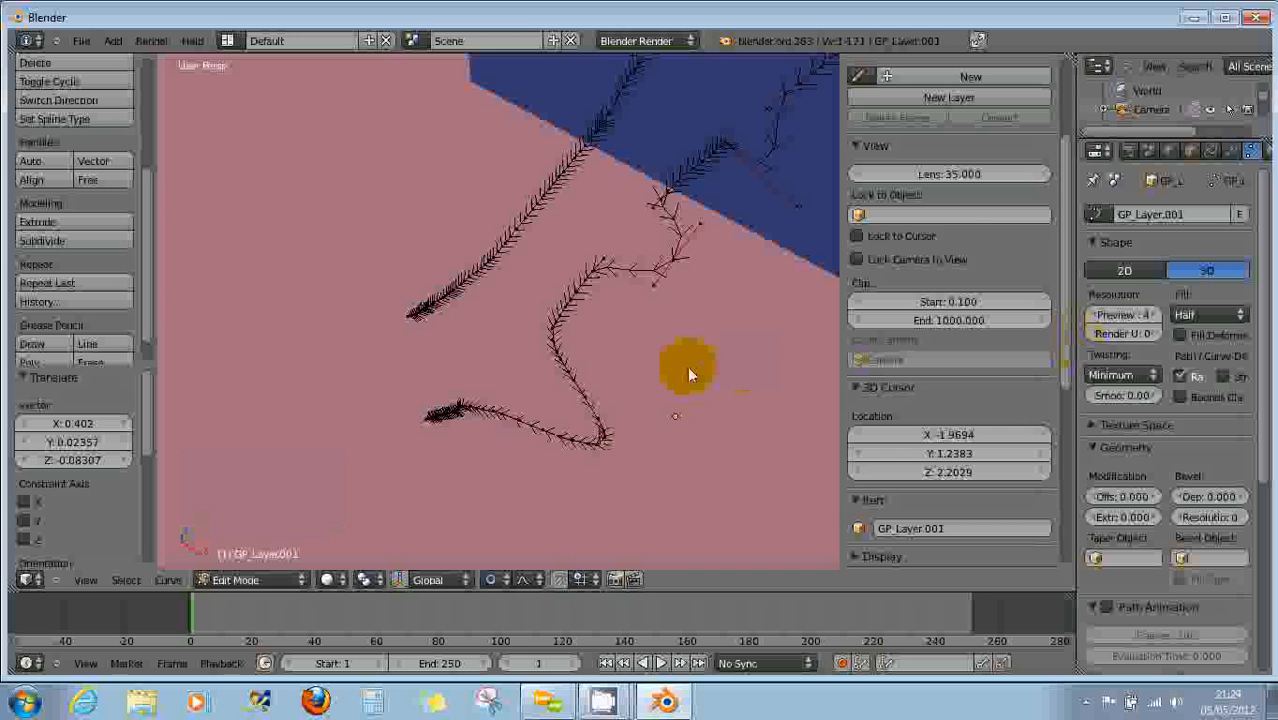
# Select all the curve's control points and lower the preview resolution to 1.
pyautogui.press('a')
pyautogui.press('a')
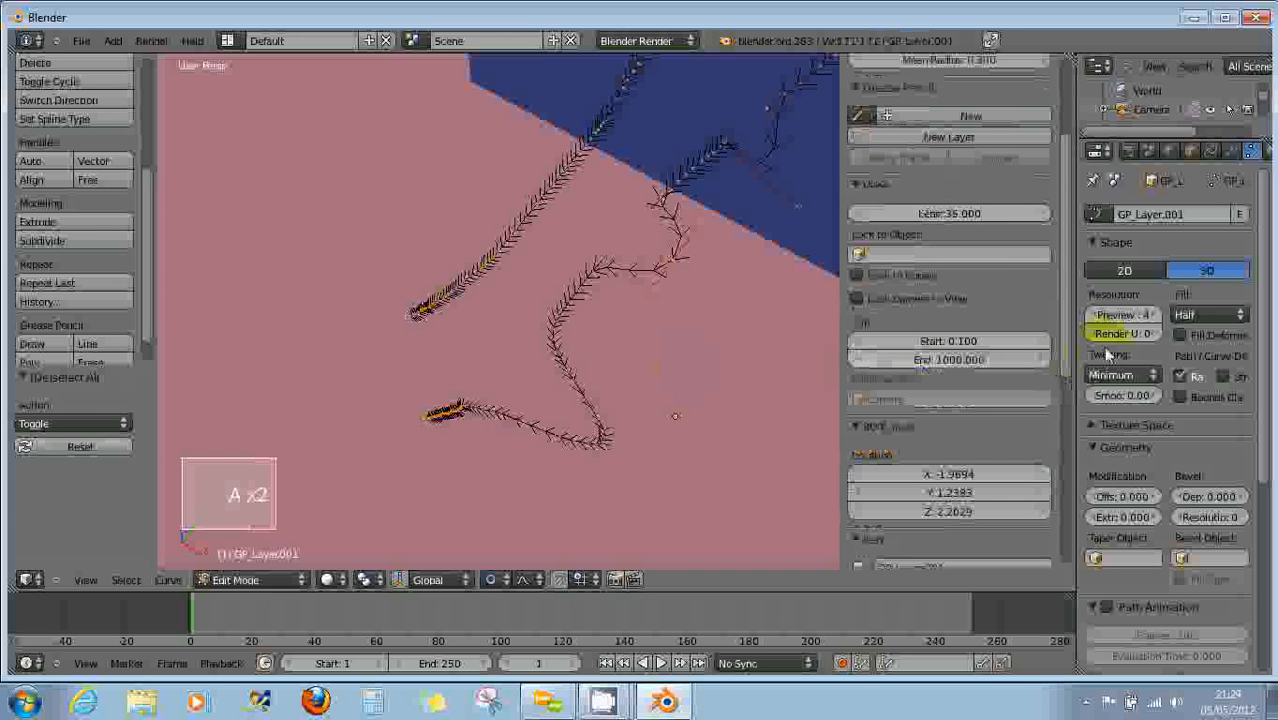
pyautogui.click(1103, 318)
pyautogui.click(1103, 318)
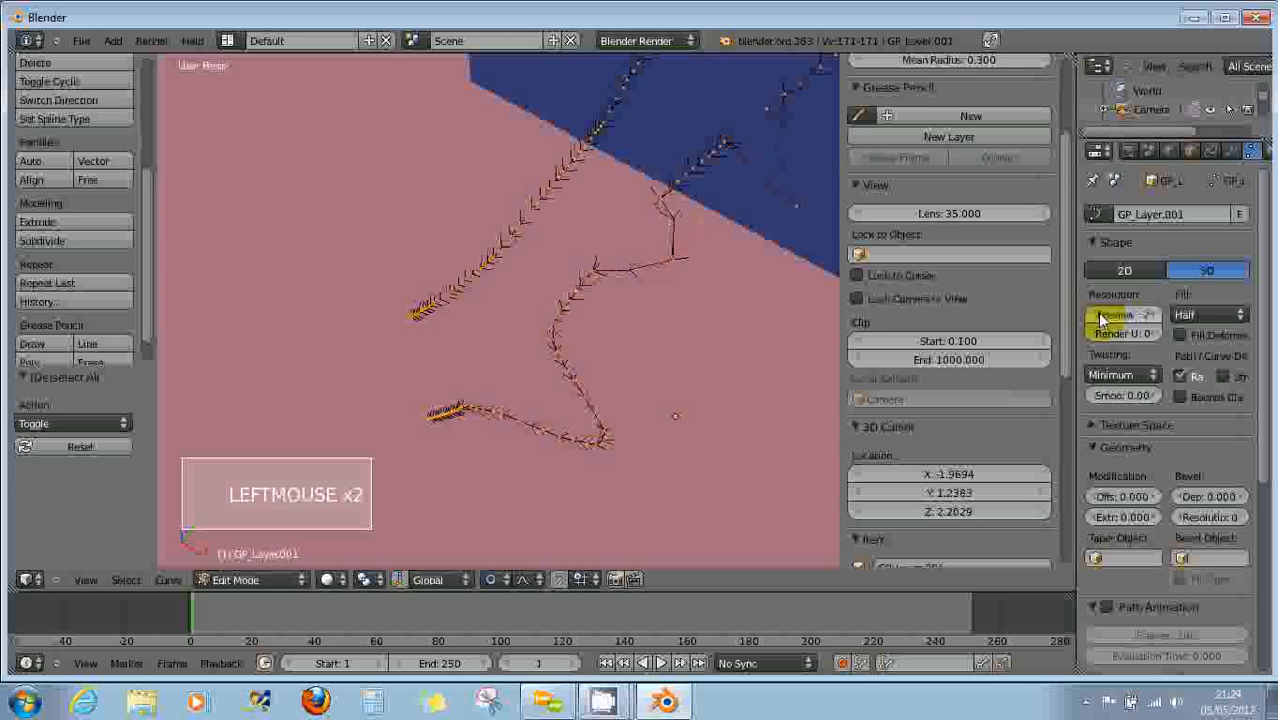
pyautogui.click(1102, 318)
pyautogui.click(1101, 319)
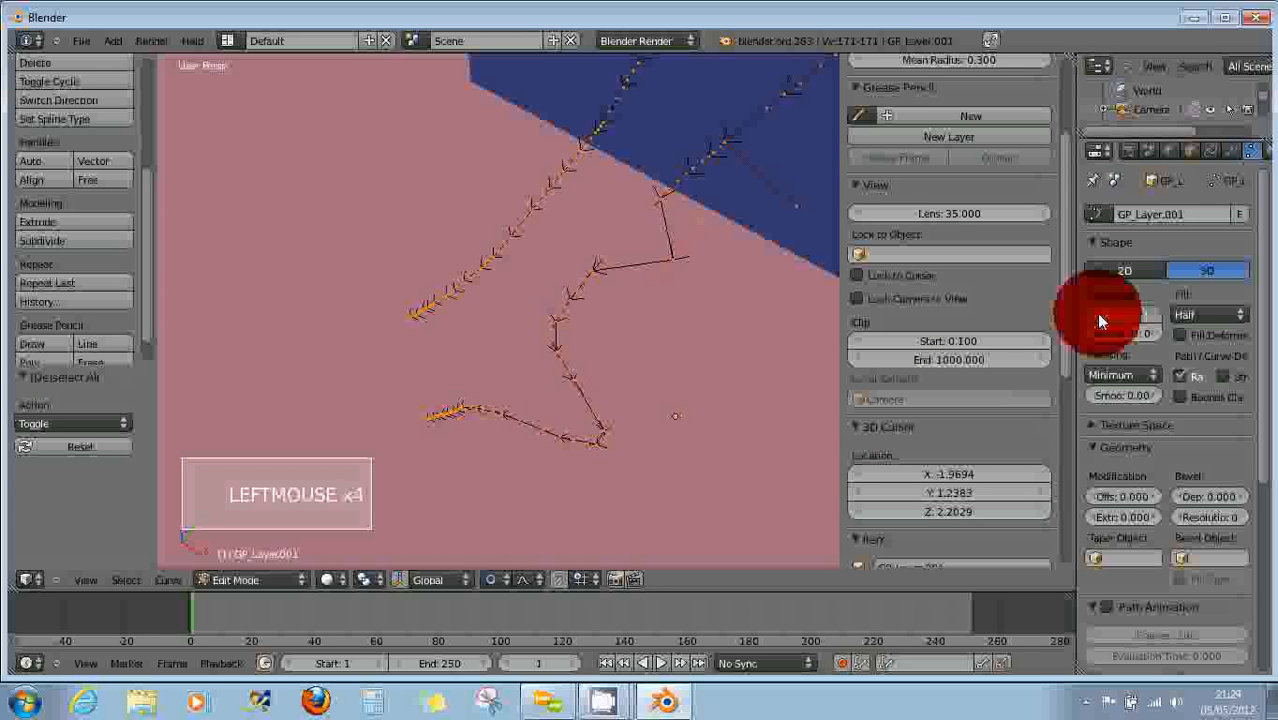
pyautogui.click(1101, 319)
pyautogui.click(1101, 319)
pyautogui.click(1101, 319)
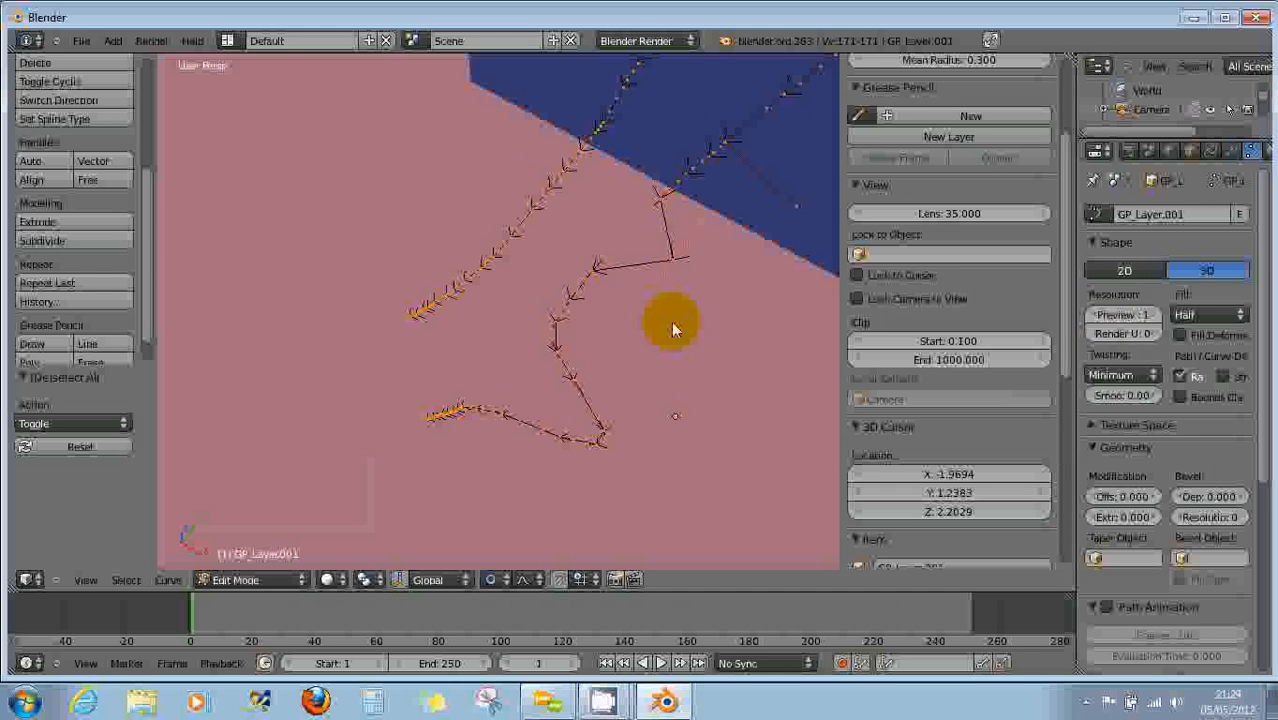
# Return to Object Mode and delete the converted curve object.
pyautogui.scroll(-3, 671, 321)
pyautogui.moveTo(677, 333)
pyautogui.mouseDown(button='middle')
pyautogui.moveTo(653, 317)
pyautogui.moveTo(727, 322)
pyautogui.mouseUp(button='middle')
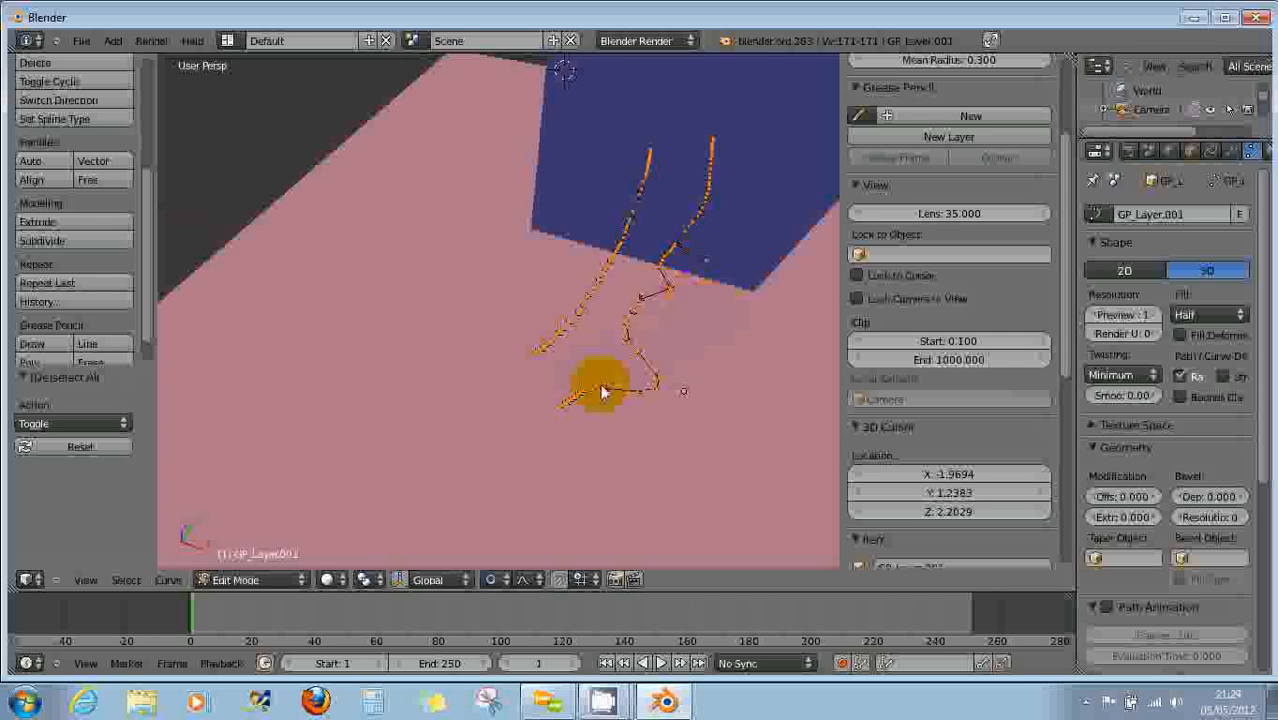
pyautogui.scroll(-2, 610, 398)
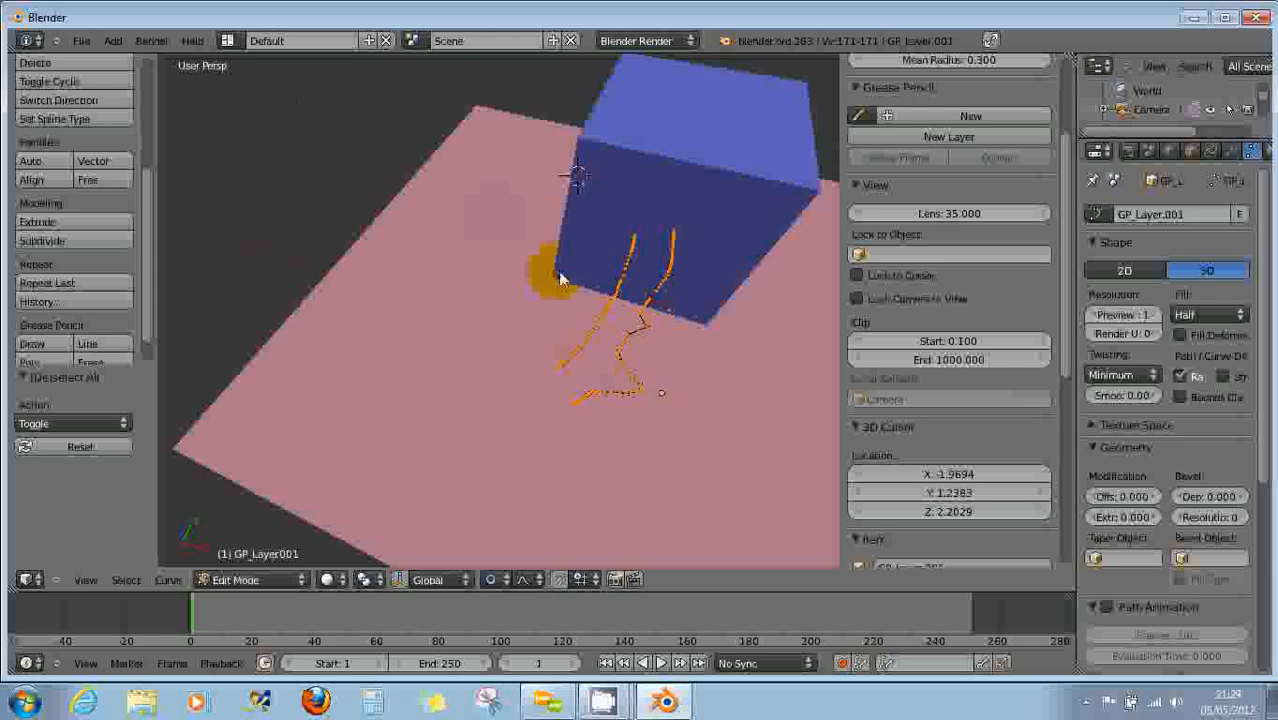
pyautogui.press('Tab')
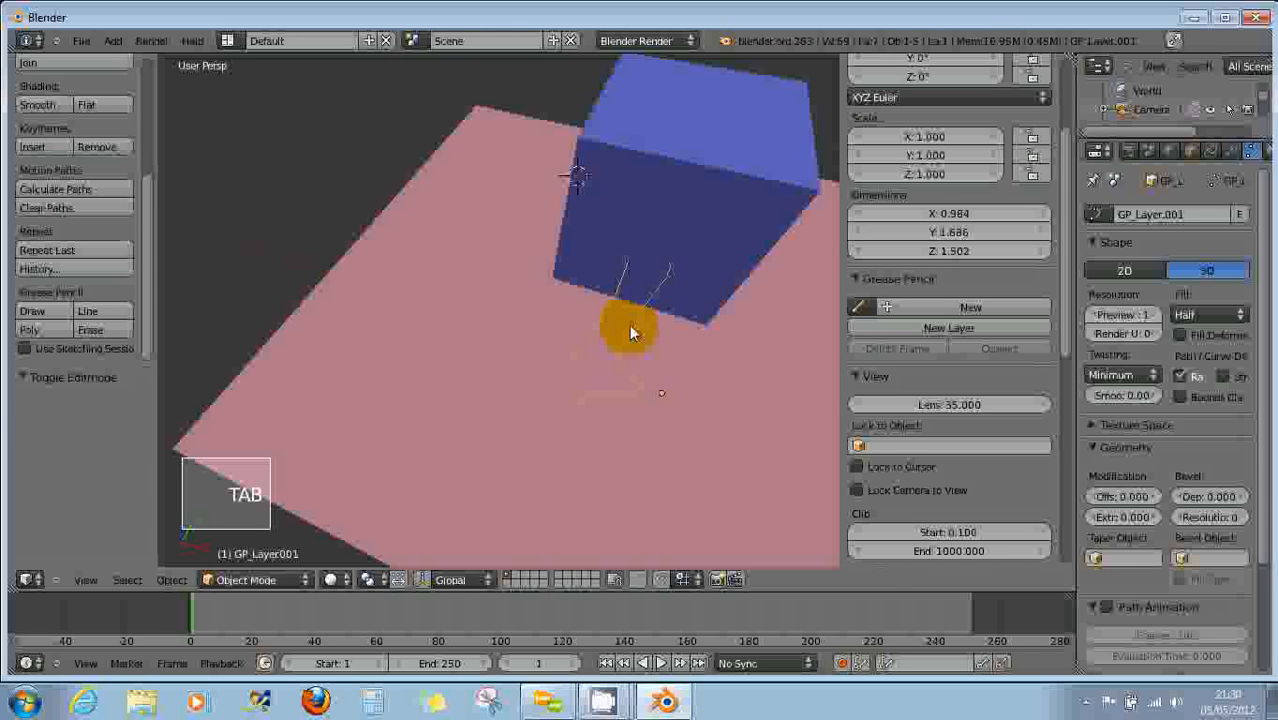
pyautogui.press('Delete')
pyautogui.click(590, 320)
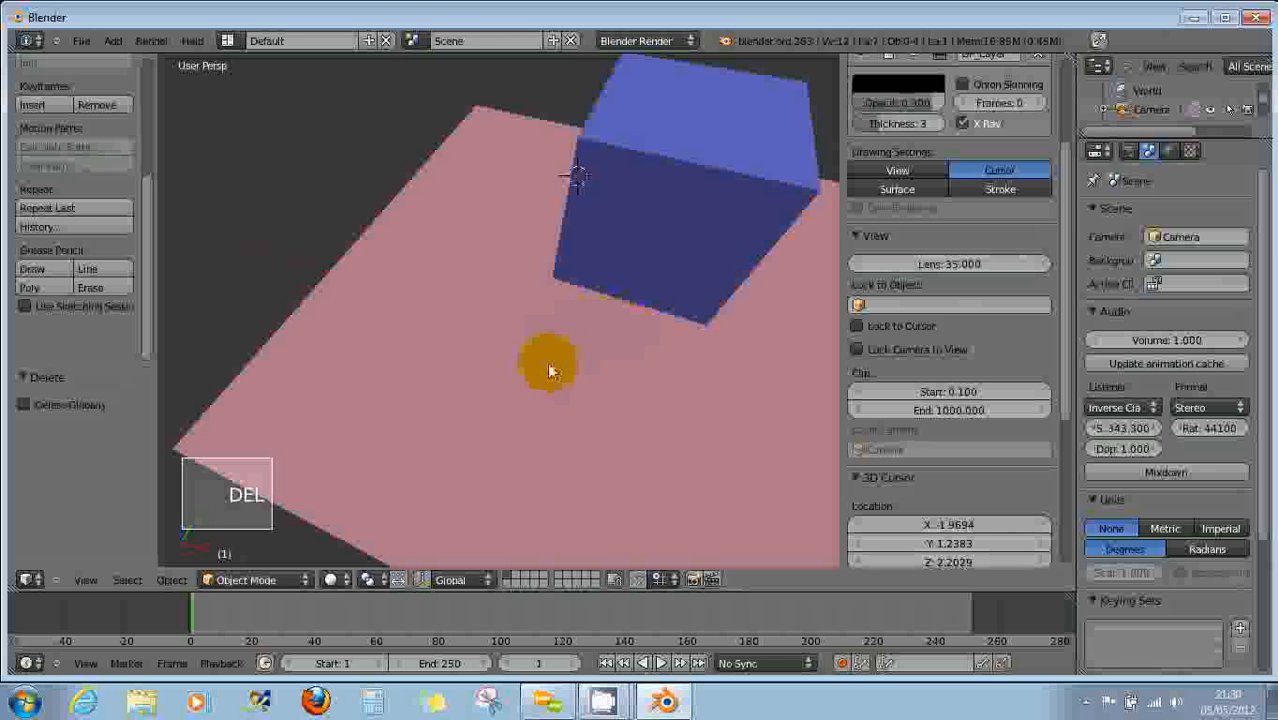
# Remove the existing Grease Pencil layer, add a new one and set its stroke placement to Surface.
pyautogui.scroll(7, 977, 342)
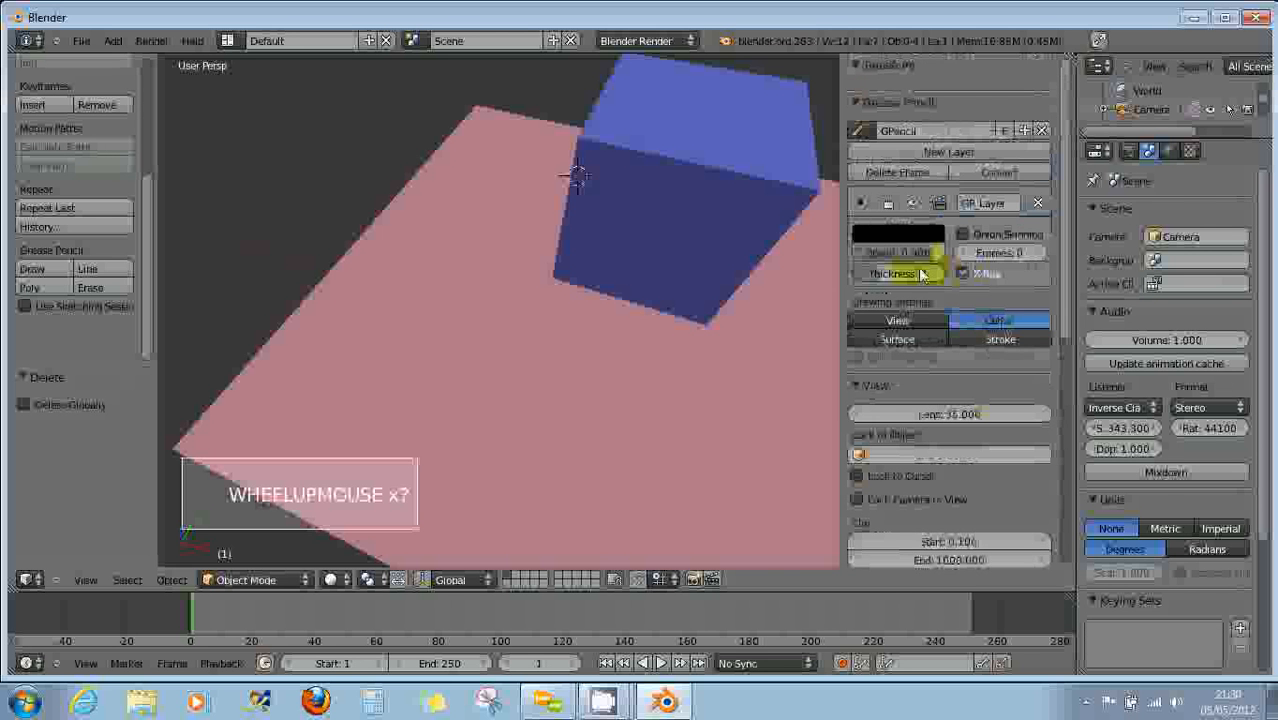
pyautogui.click(1037, 203)
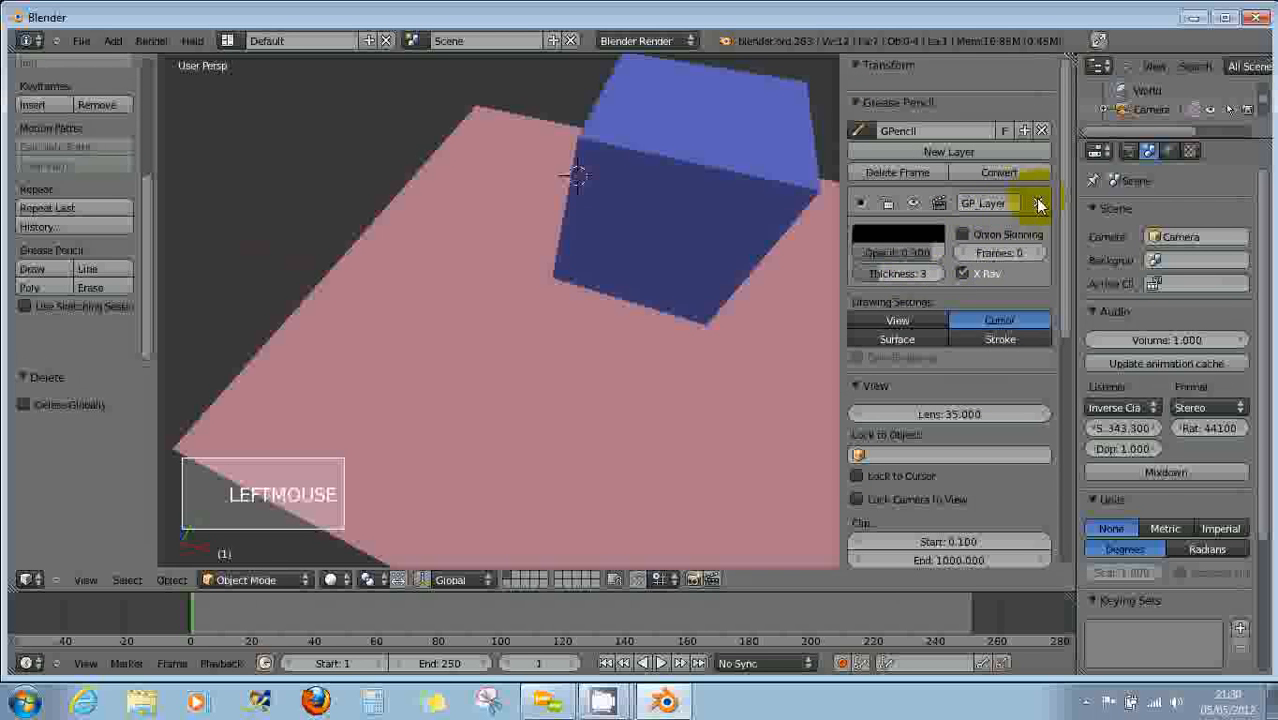
pyautogui.scroll(4, 969, 275)
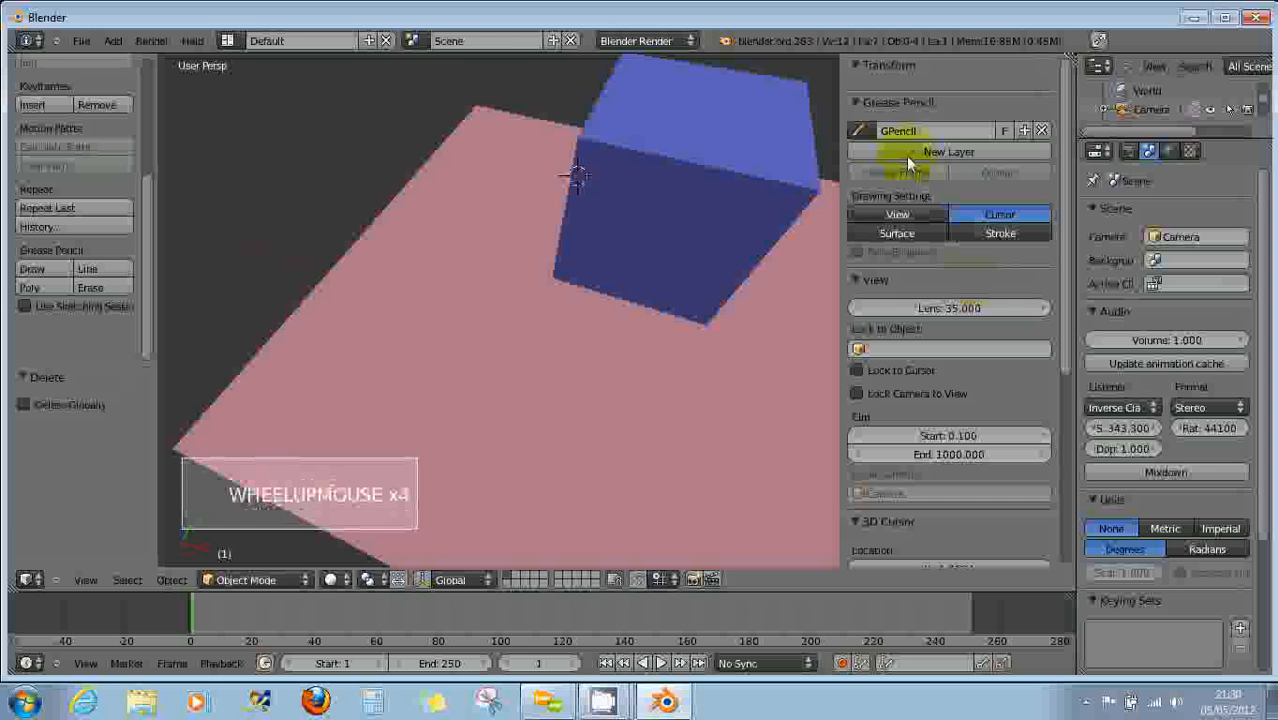
pyautogui.click(949, 150)
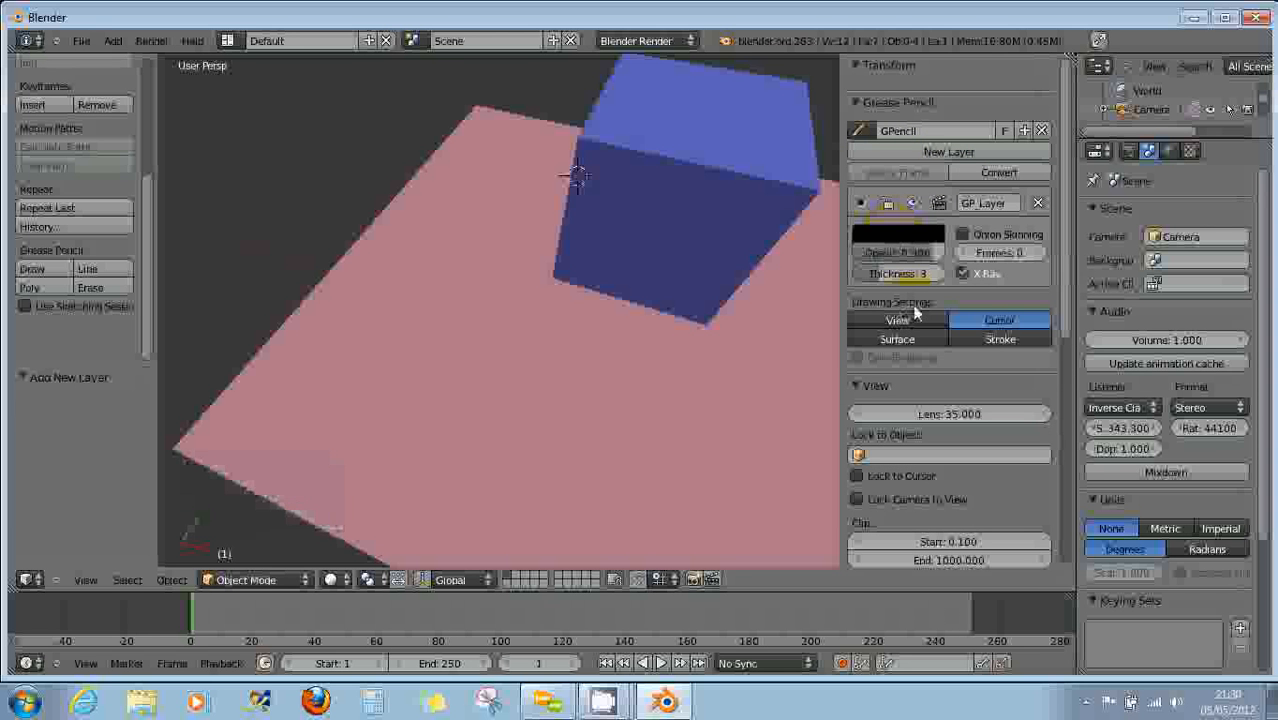
pyautogui.click(897, 339)
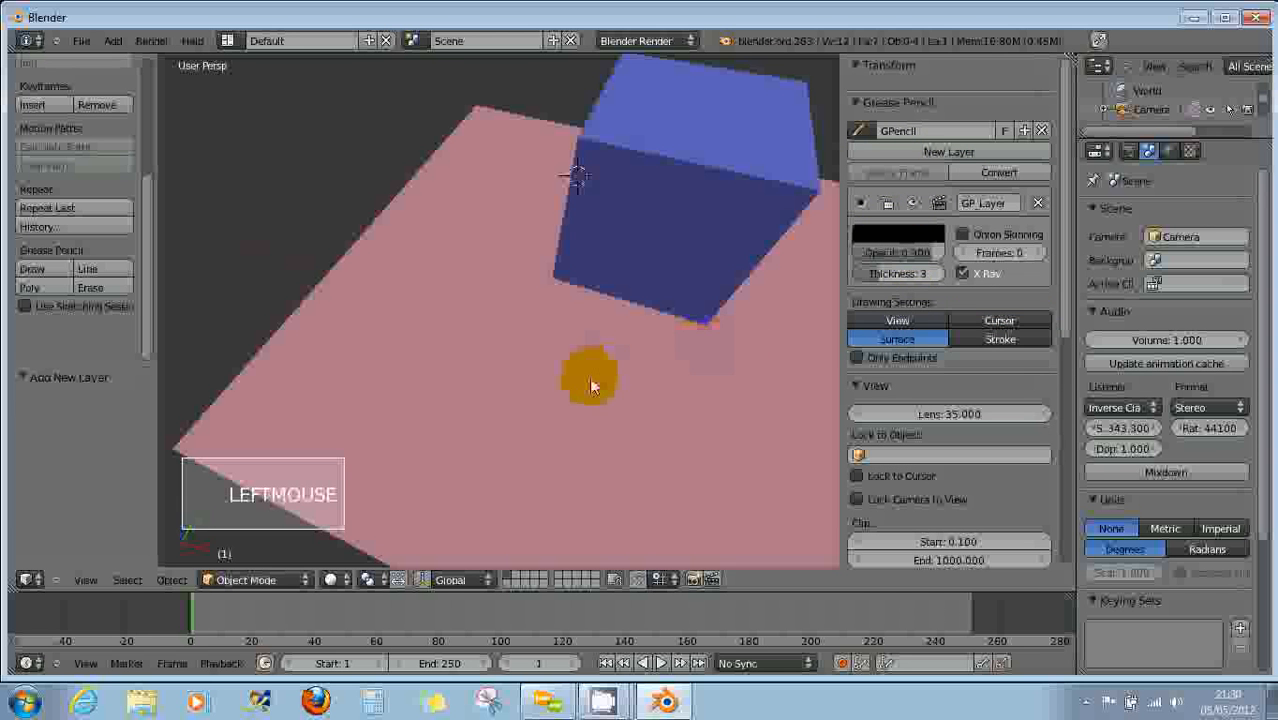
# Draw a freehand wavy Grease Pencil stroke across the pink plane in front of the cube.
pyautogui.scroll(-1, 596, 385)
pyautogui.moveTo(641, 415); pyautogui.dragTo(601, 445, button='middle')
pyautogui.scroll(-1, 711, 438)
pyautogui.press('d')
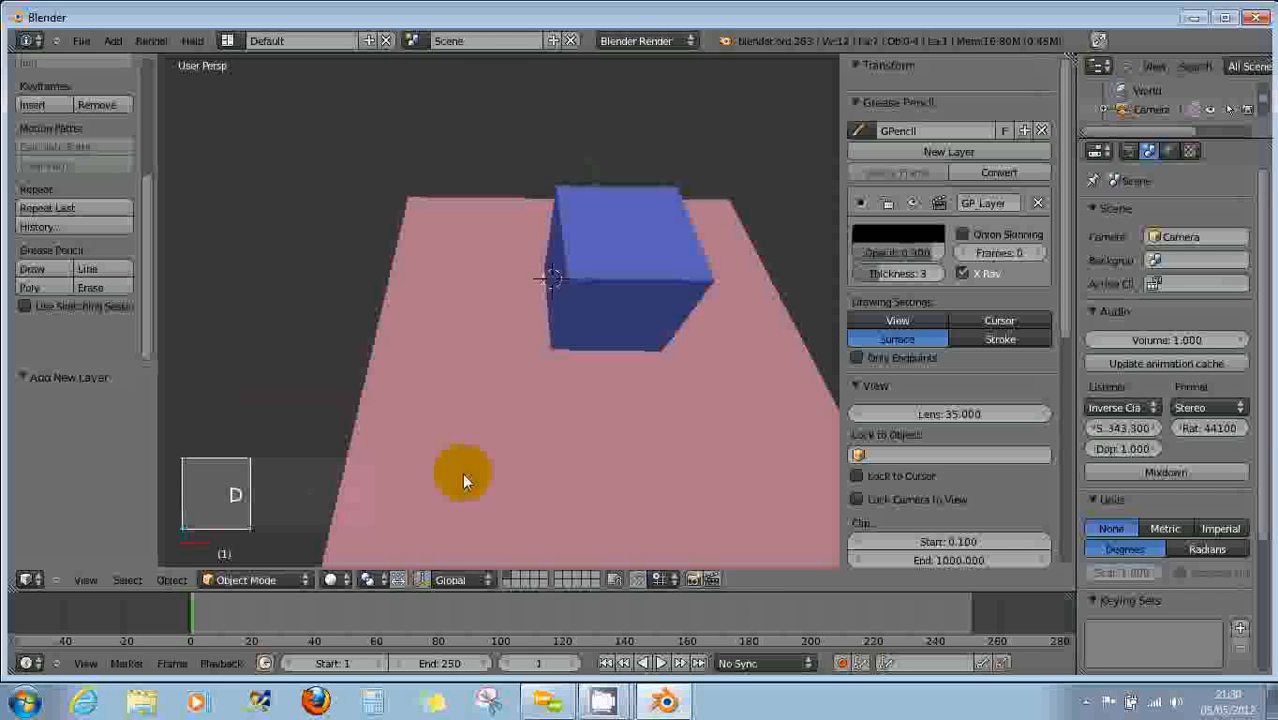
pyautogui.click(470, 470)
pyautogui.moveTo(472, 476)
pyautogui.mouseDown()
pyautogui.moveTo(590, 472)
pyautogui.moveTo(726, 500)
pyautogui.moveTo(765, 466)
pyautogui.moveTo(815, 490)
pyautogui.mouseUp()
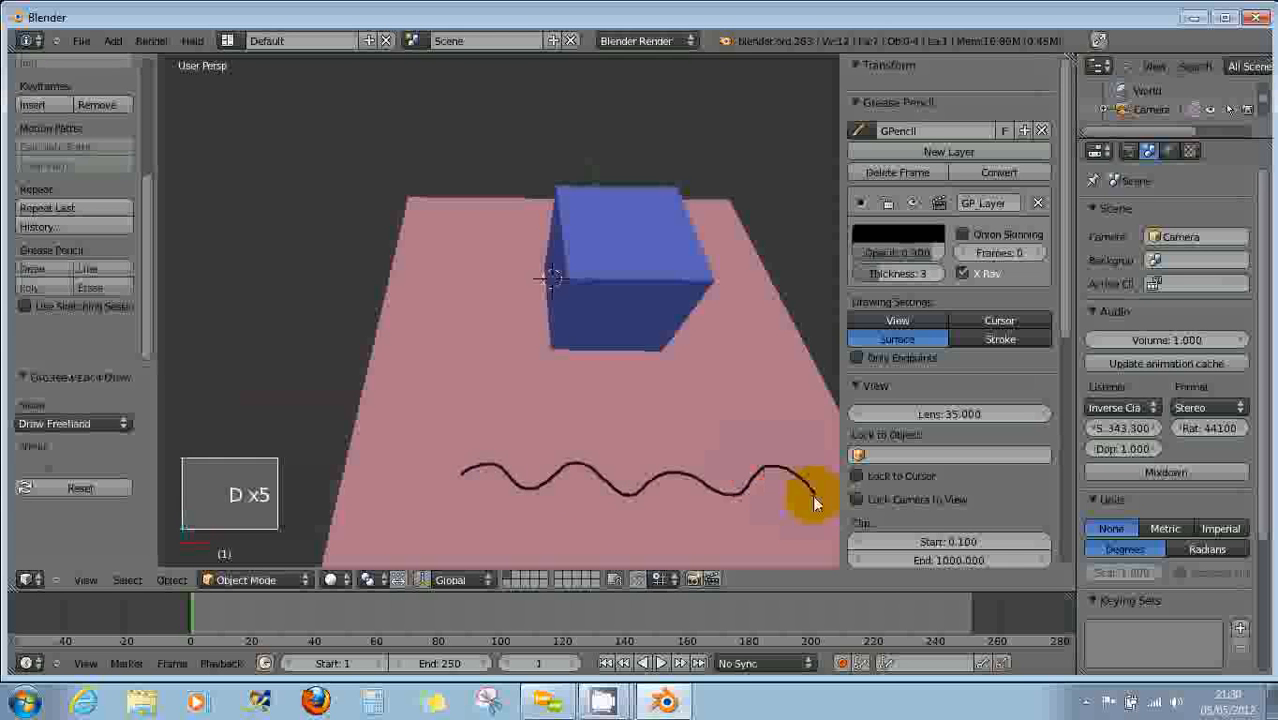
# Convert the wavy stroke to a Bezier curve and make it 2D with a preview resolution of 1.
pyautogui.click(1000, 173)
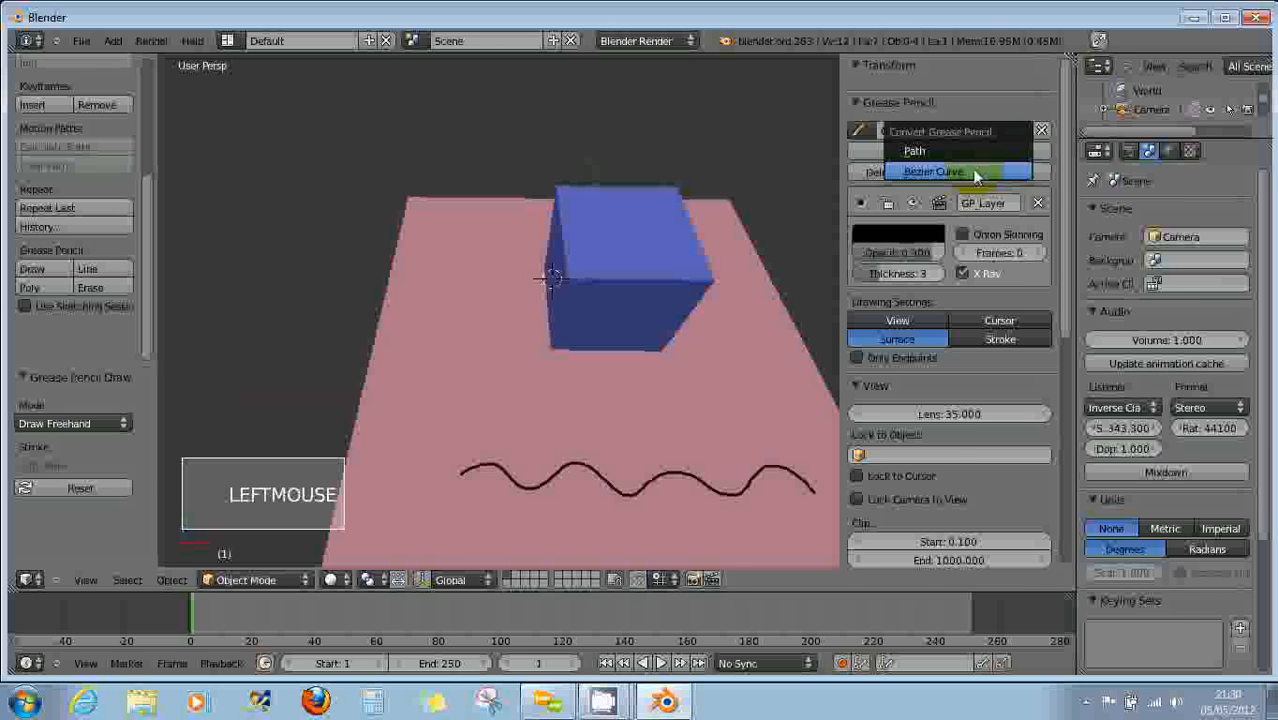
pyautogui.click(985, 173)
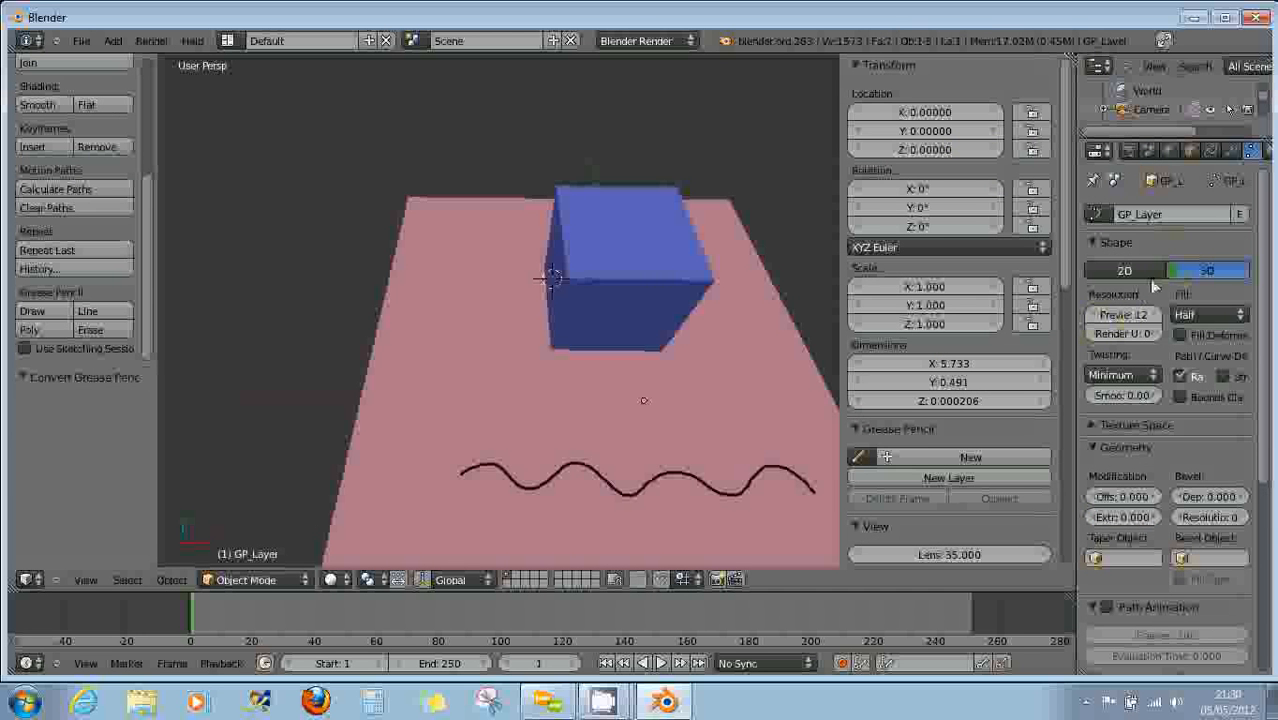
pyautogui.click(1137, 269)
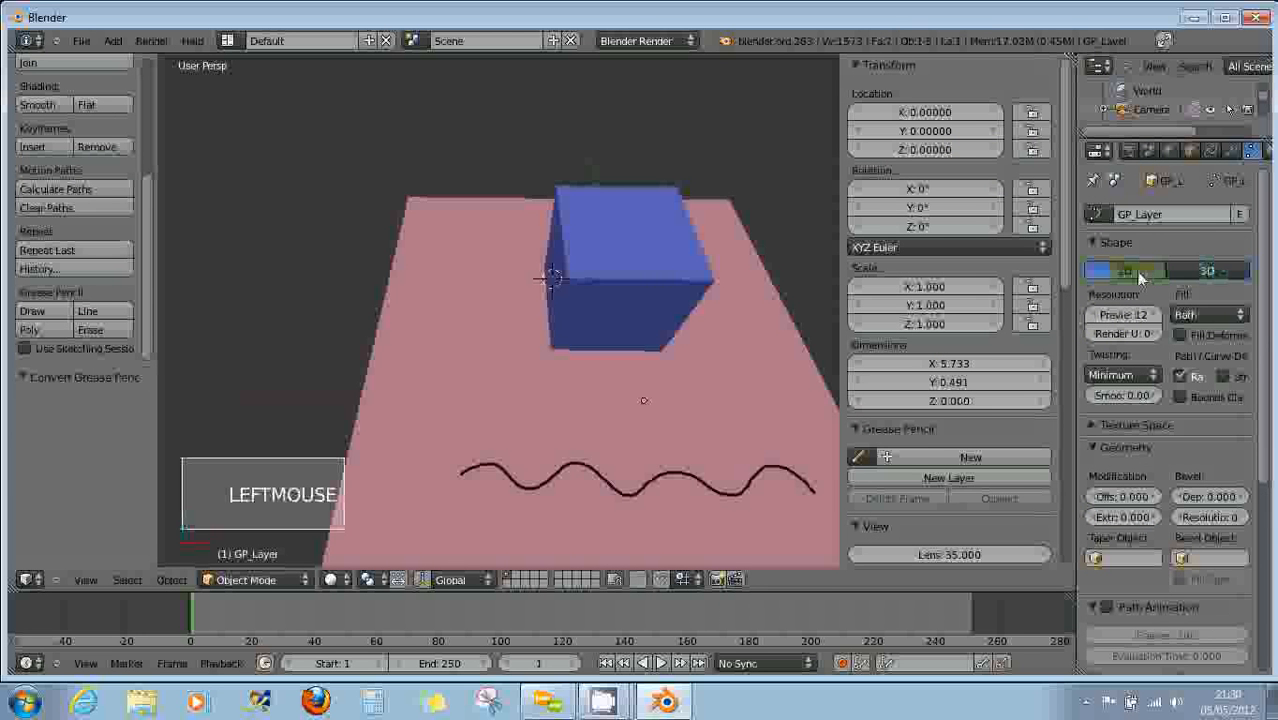
pyautogui.moveTo(1143, 316); pyautogui.dragTo(1089, 319)
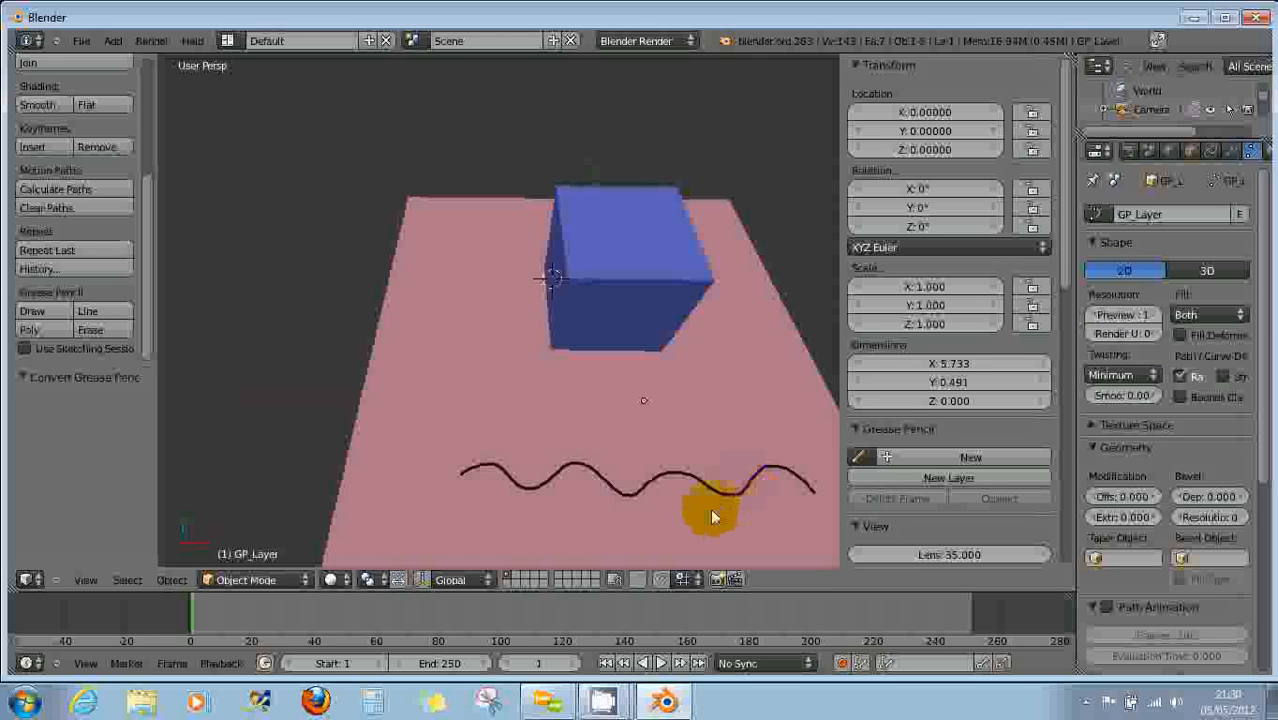
# Try to select the converted wavy curve on the plane.
pyautogui.moveTo(701, 515); pyautogui.dragTo(656, 506, button='middle')
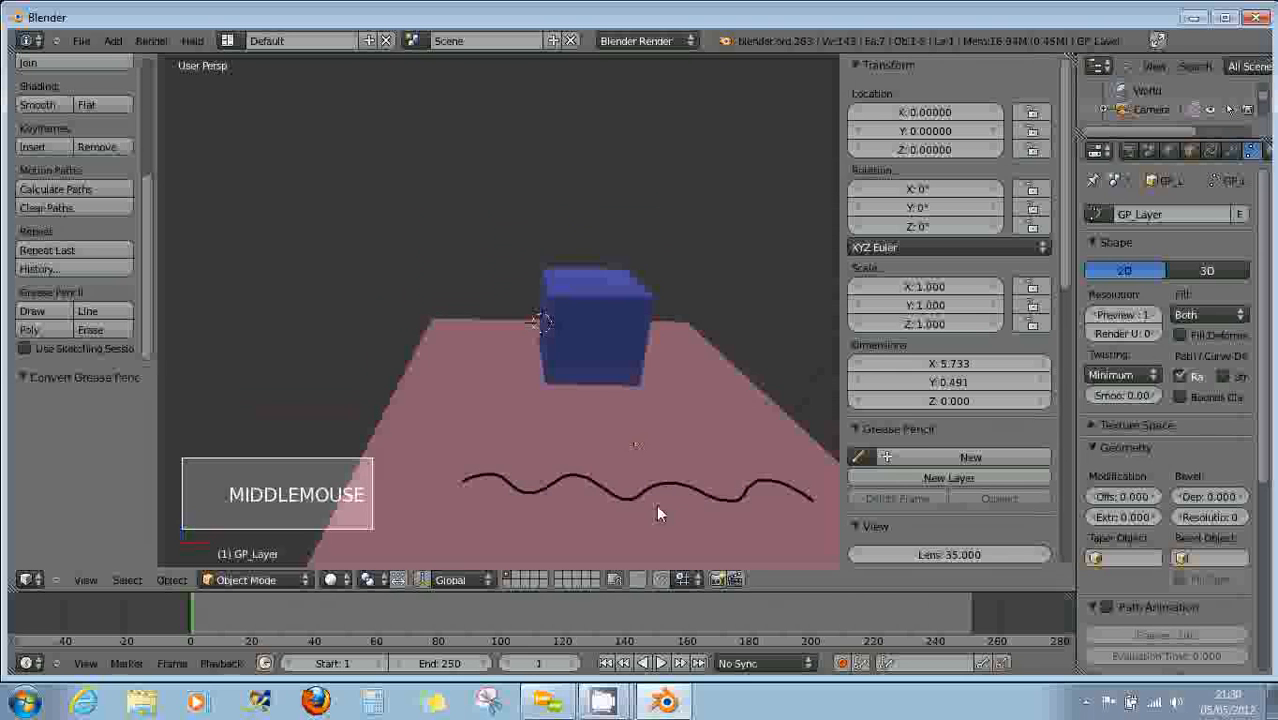
pyautogui.rightClick(588, 490)
pyautogui.rightClick(602, 493)
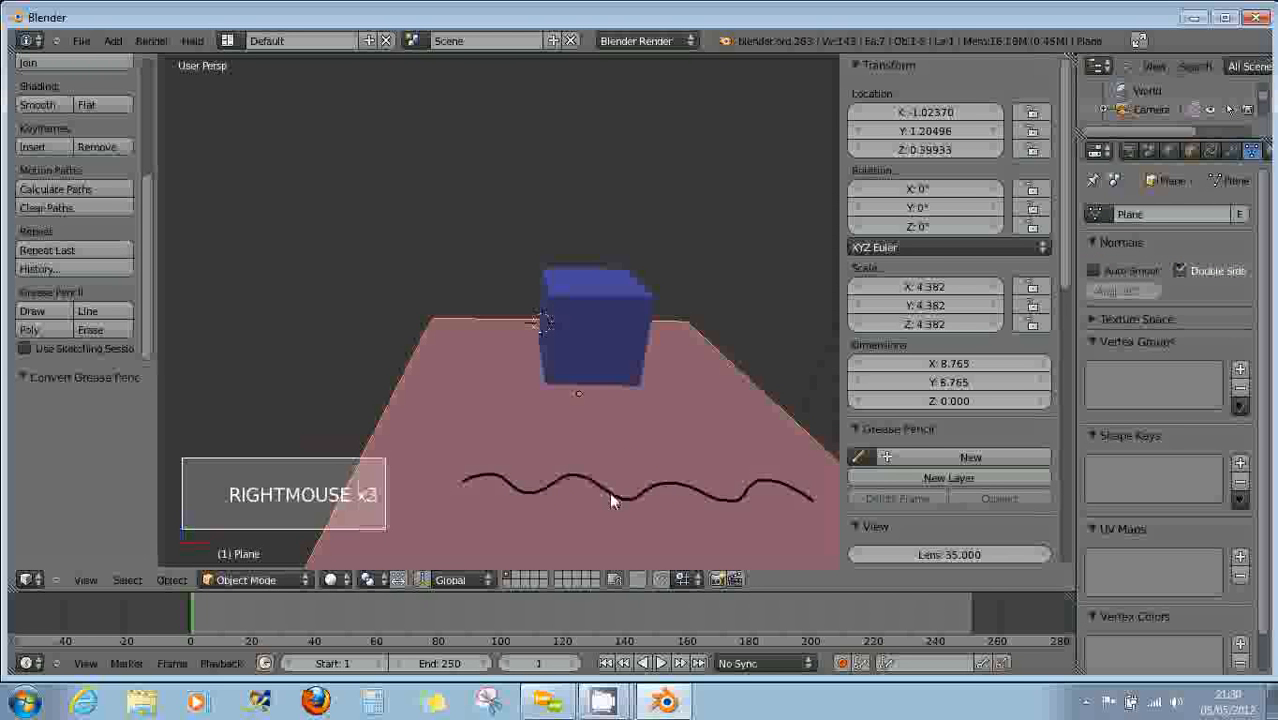
pyautogui.click(262, 580)
pyautogui.click(235, 537)
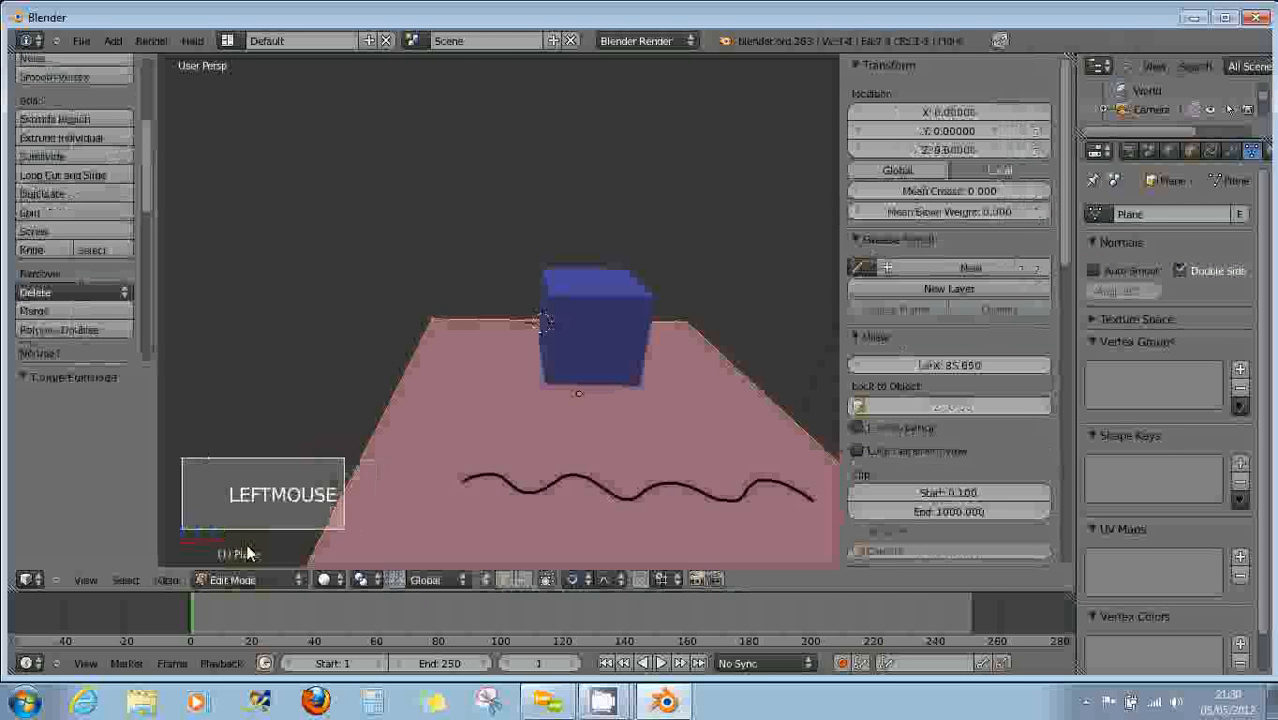
pyautogui.click(260, 579)
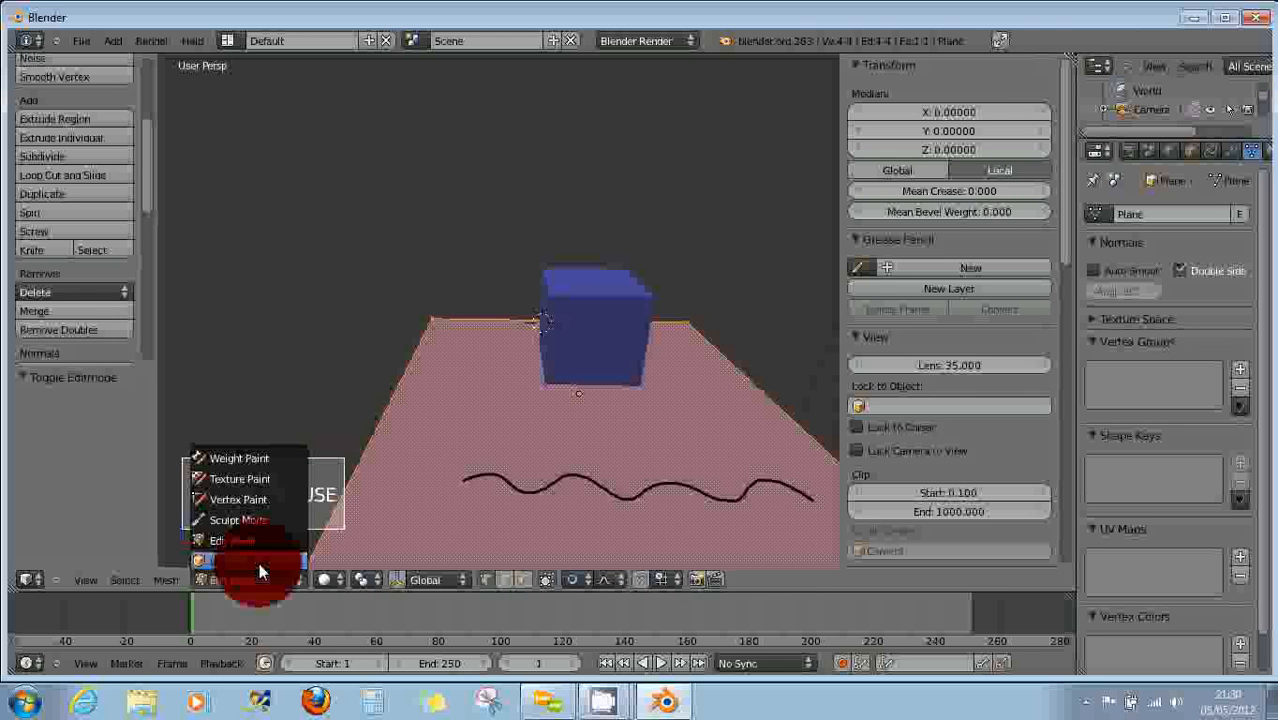
pyautogui.click(259, 561)
# Try again to select the wavy curve, including with box selection, and deselect all objects.
pyautogui.rightClick(622, 498)
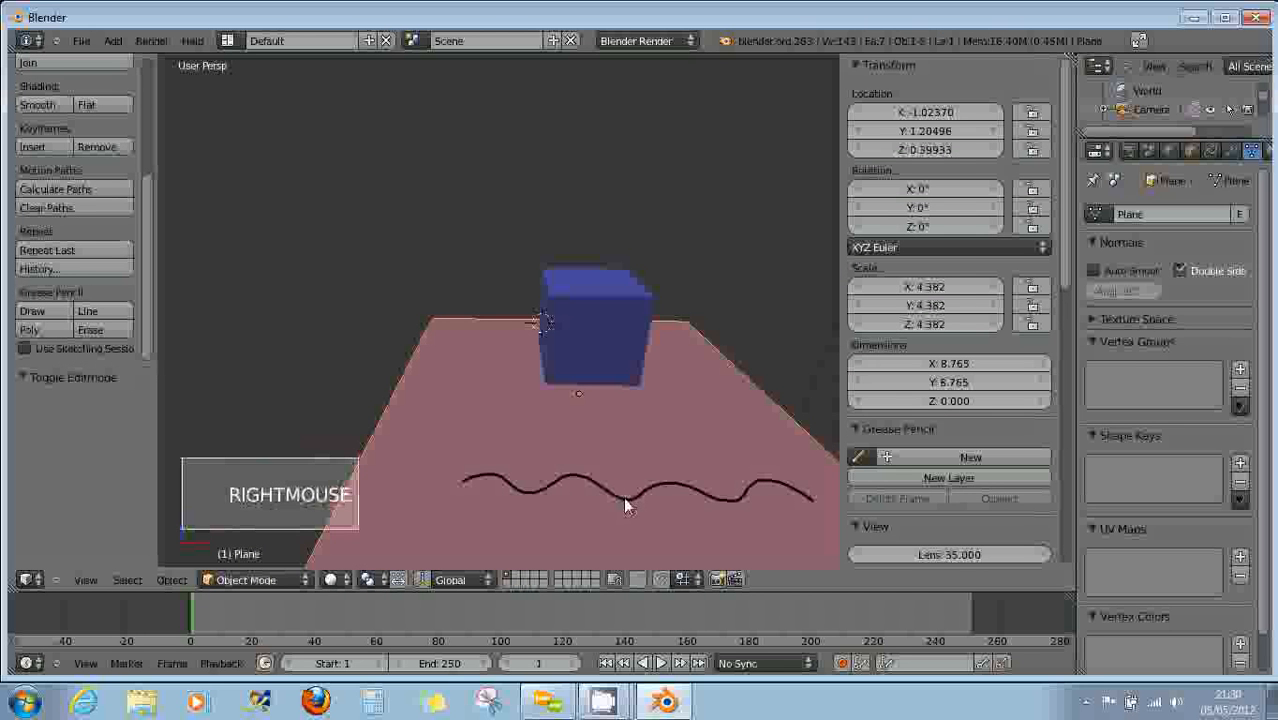
pyautogui.scroll(3, 992, 334)
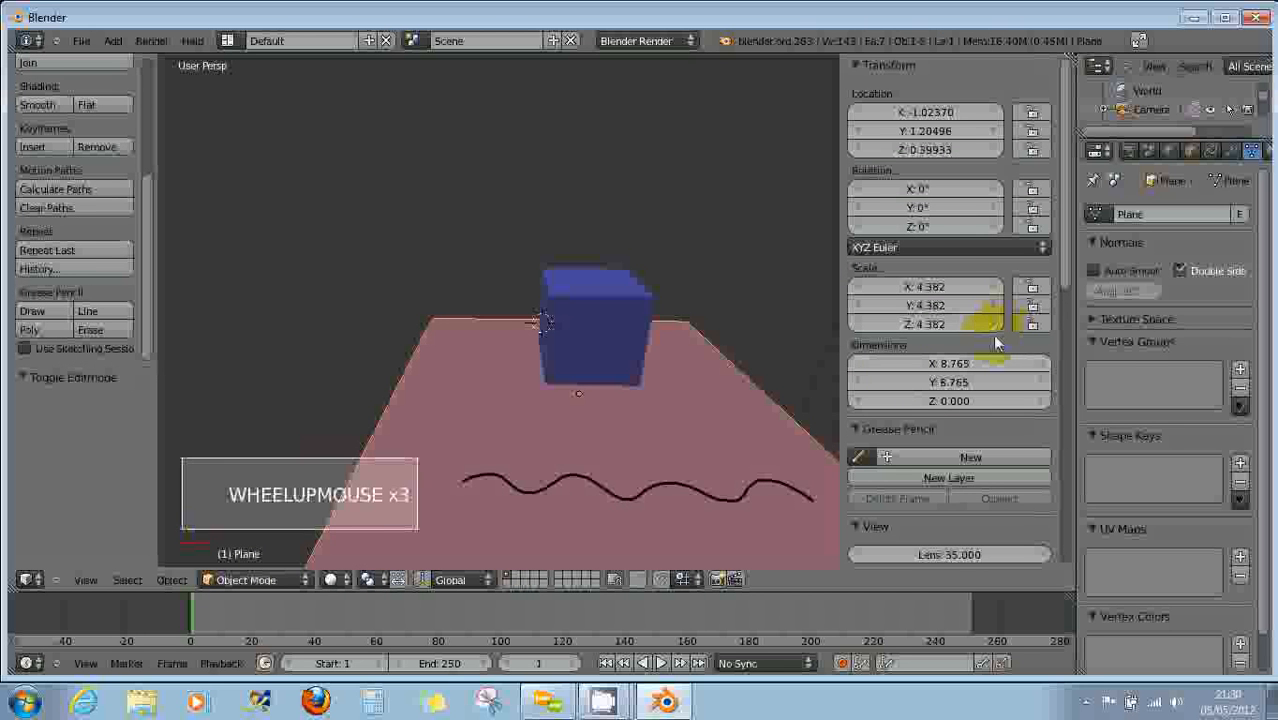
pyautogui.scroll(-2, 993, 338)
pyautogui.scroll(-2, 992, 334)
pyautogui.scroll(8, 992, 334)
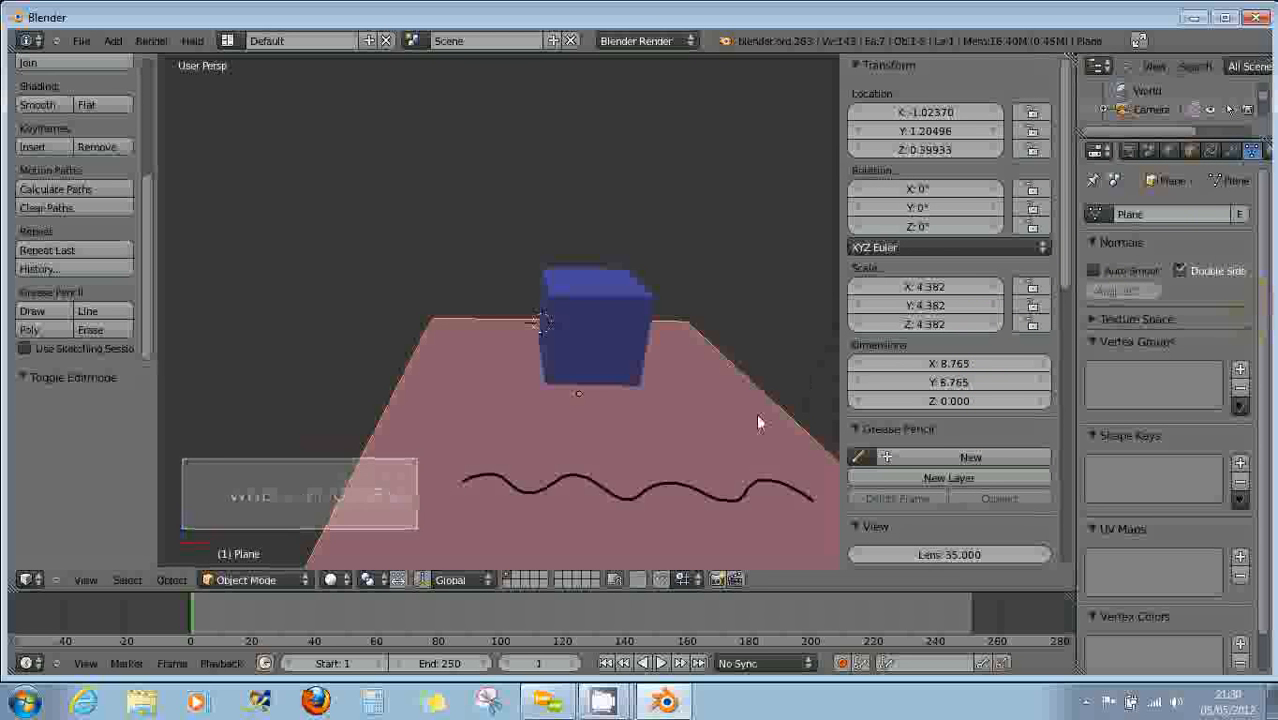
pyautogui.rightClick(731, 498)
pyautogui.moveTo(676, 434); pyautogui.dragTo(694, 484, button='middle')
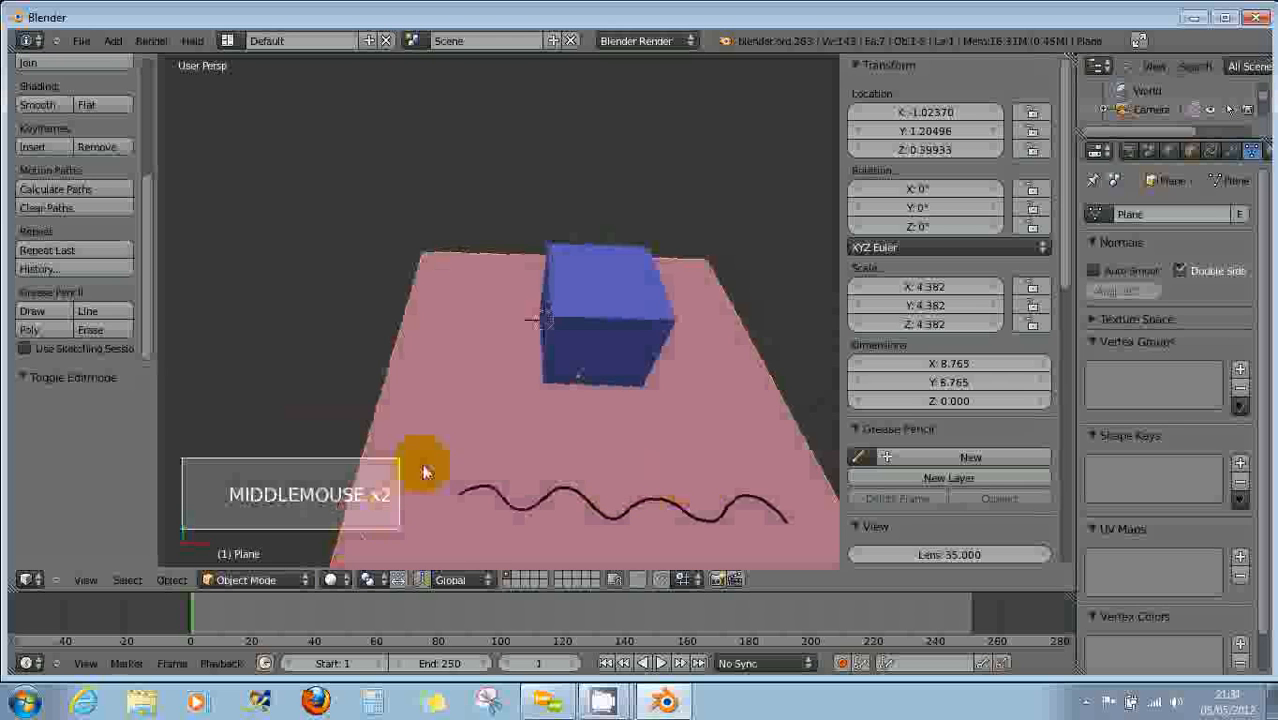
pyautogui.press('b')
pyautogui.press('Escape')
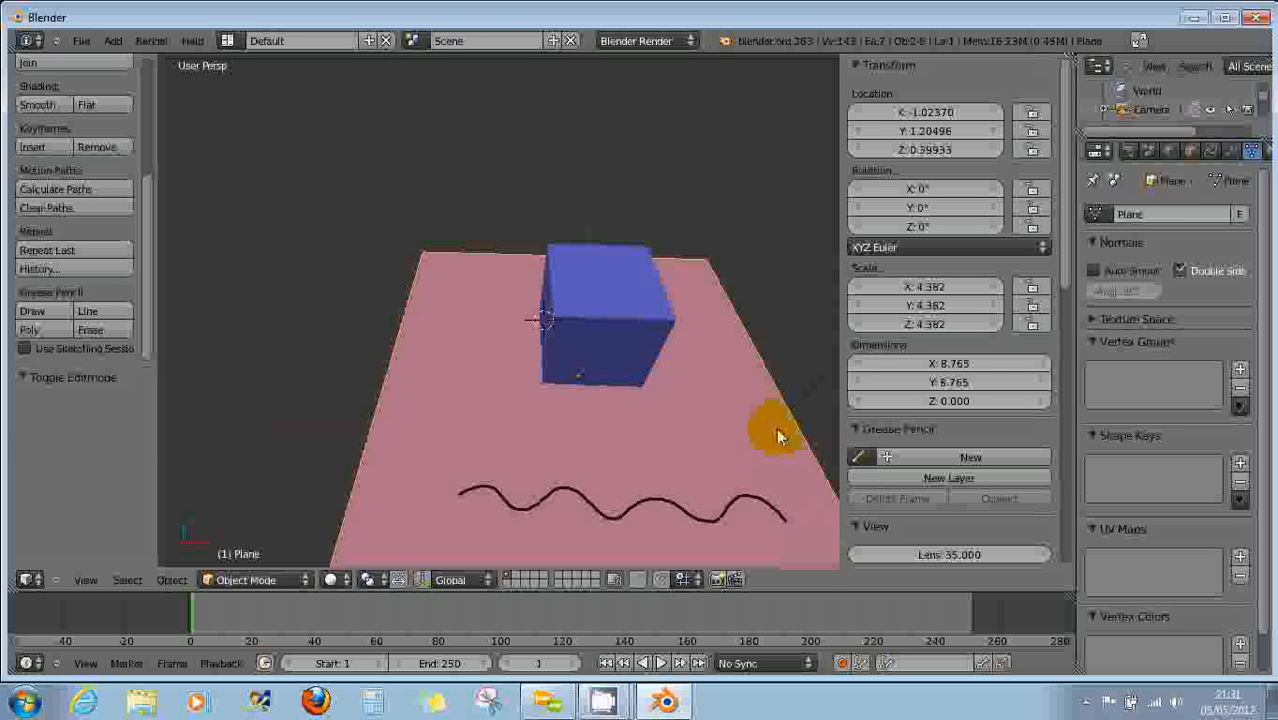
pyautogui.press('a')
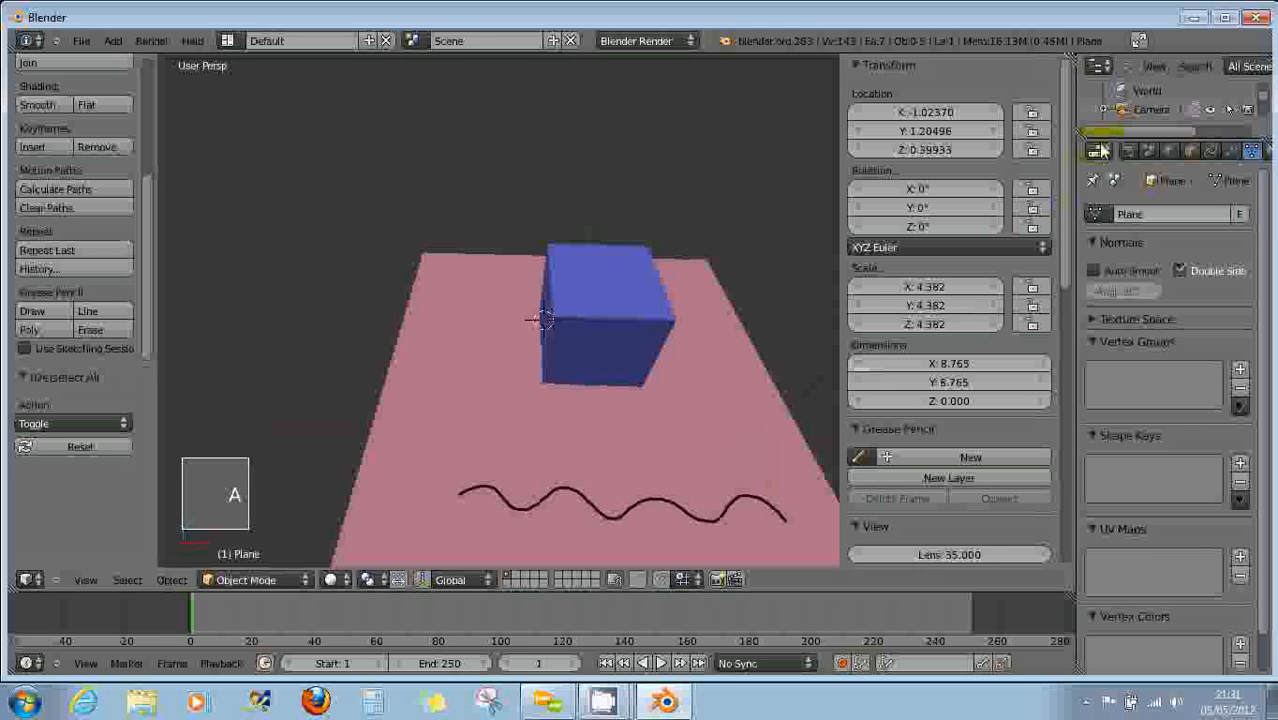
# Enlarge the Outliner to list all scene objects and select the GP_Layer curve in it.
pyautogui.moveTo(1100, 140); pyautogui.dragTo(1107, 298)
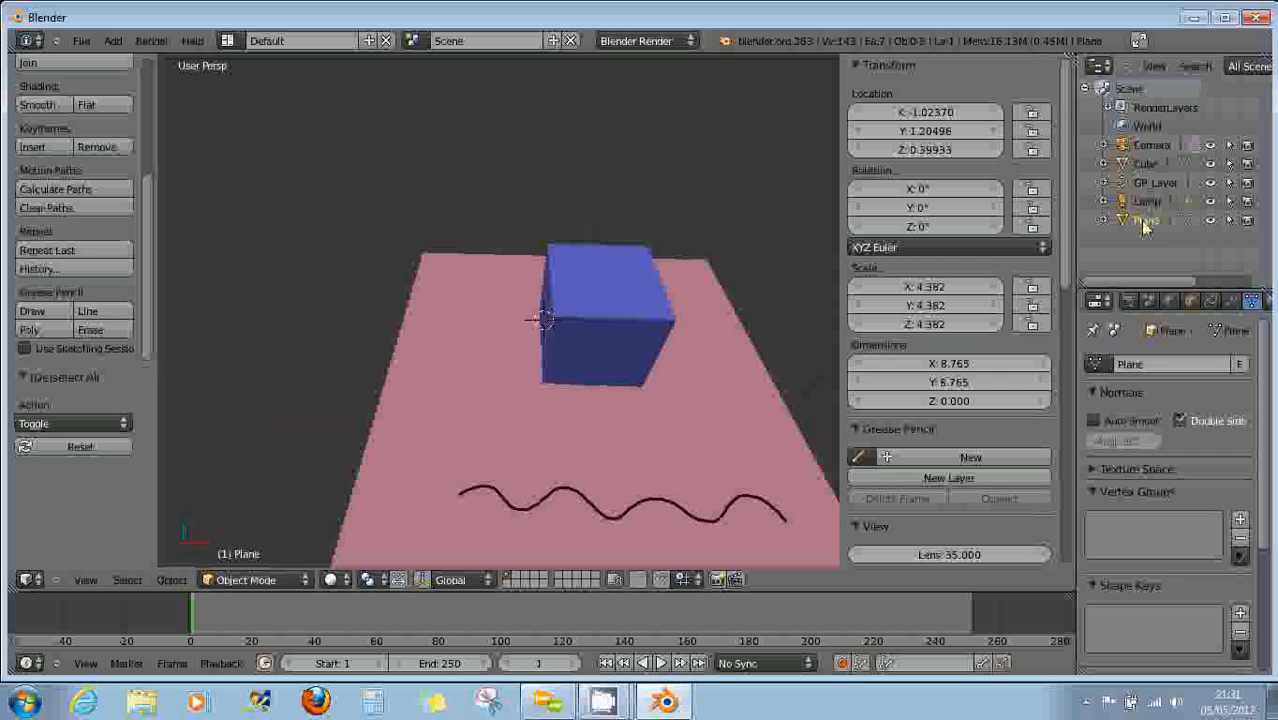
pyautogui.click(1102, 222)
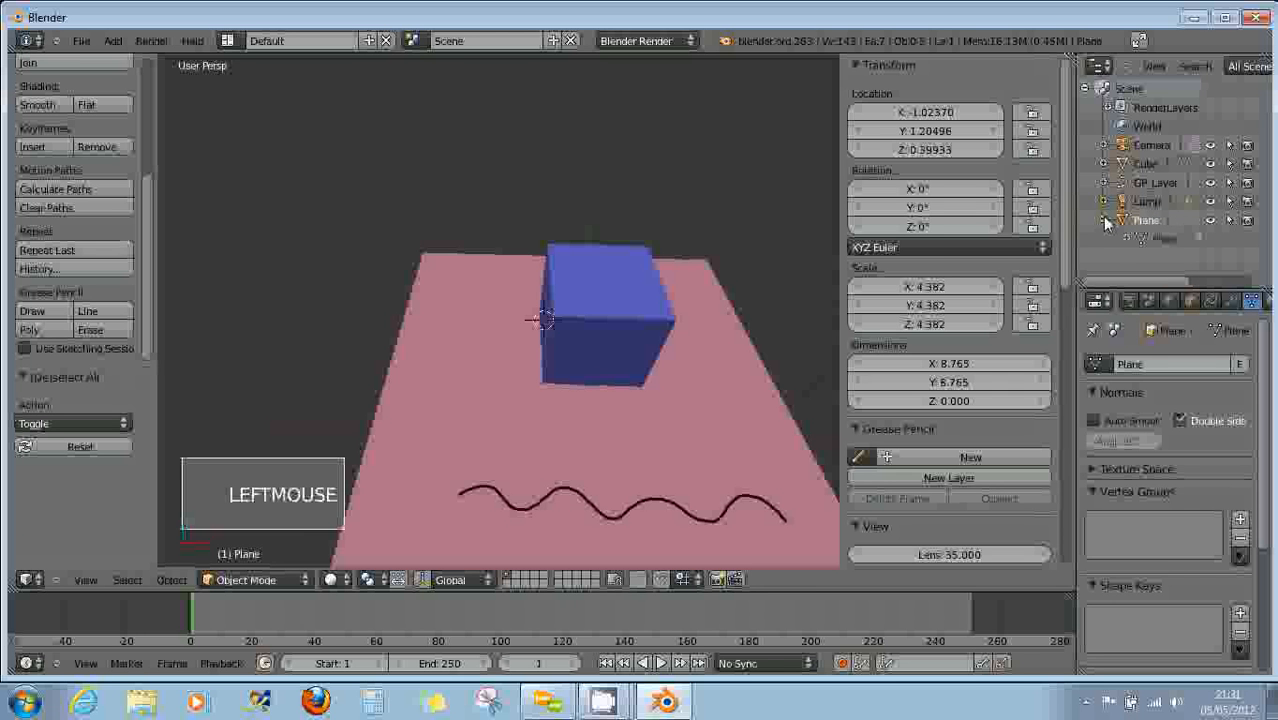
pyautogui.click(1104, 212)
pyautogui.click(1134, 186)
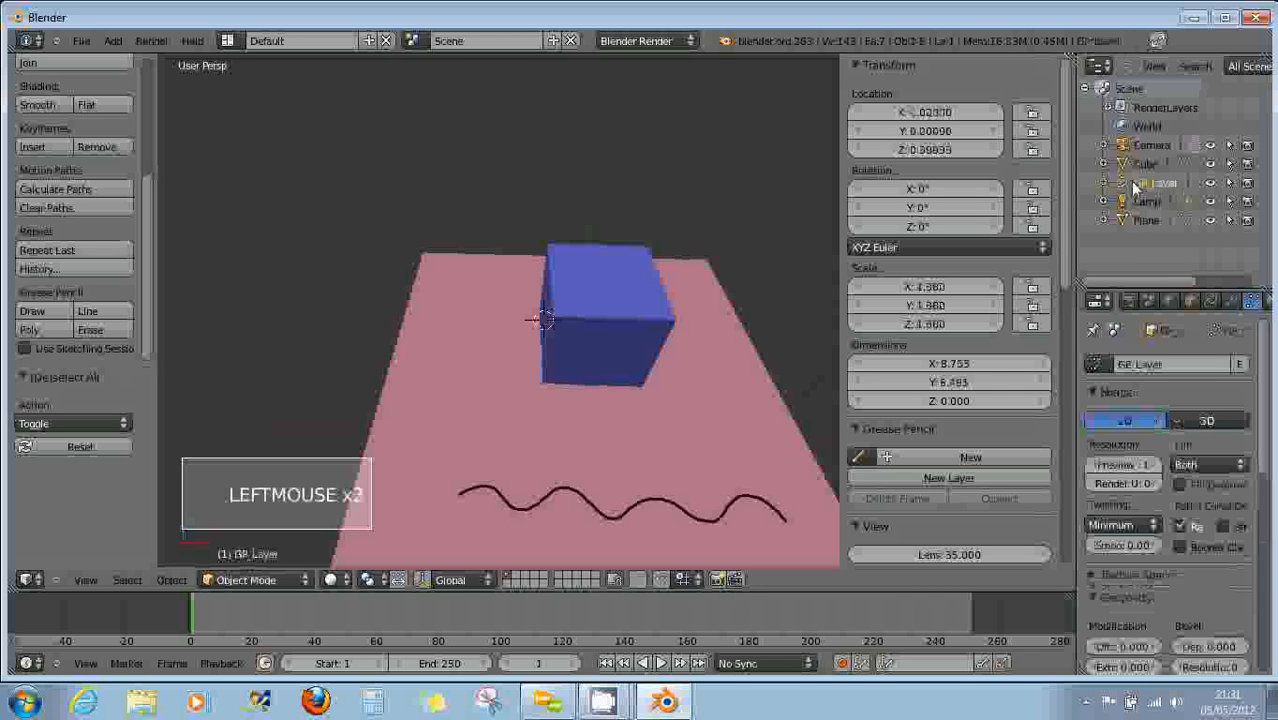
pyautogui.click(1134, 186)
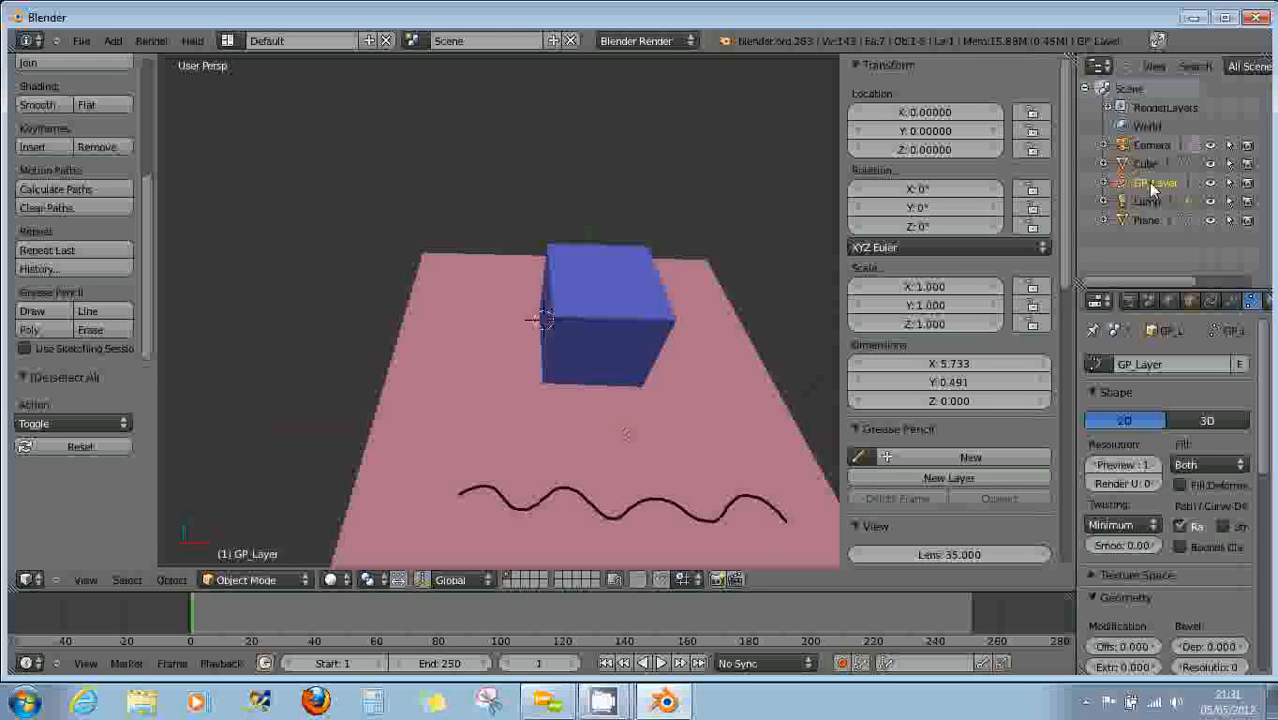
pyautogui.moveTo(1148, 182); pyautogui.dragTo(1230, 364)
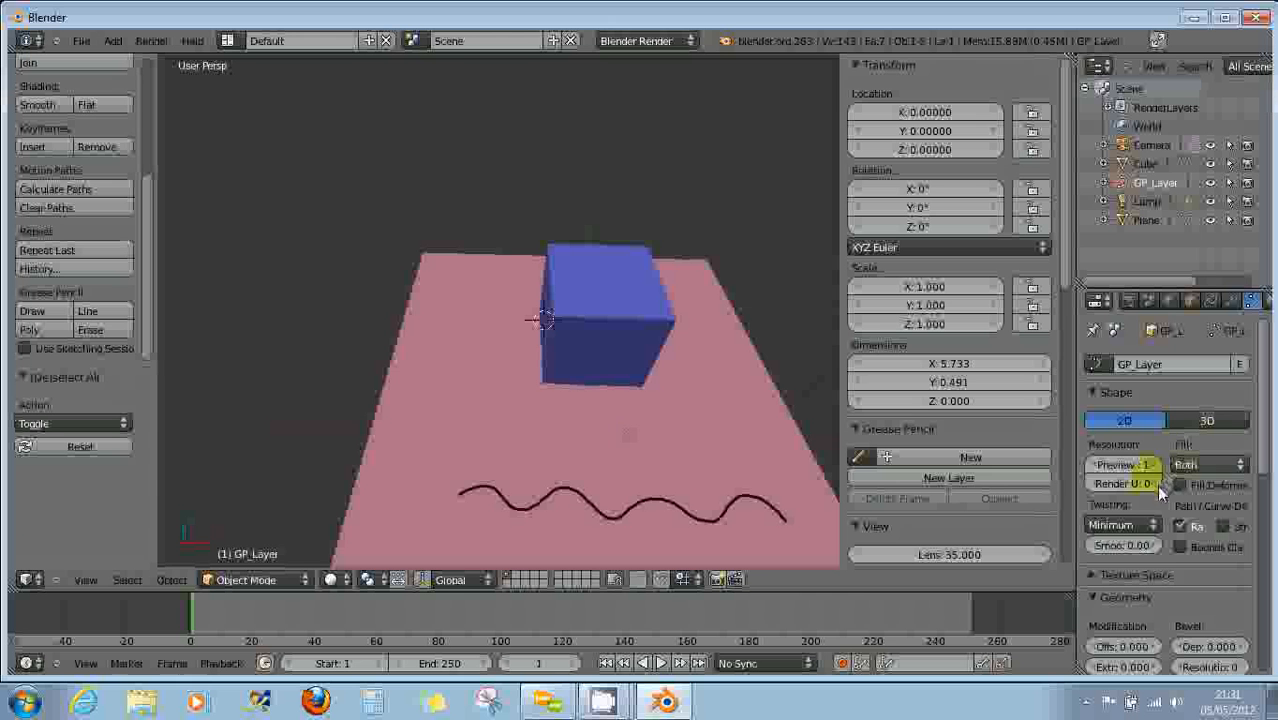
# Set the GP_Layer curve's preview resolution to 2 and make its shape 3D.
pyautogui.click(1141, 463)
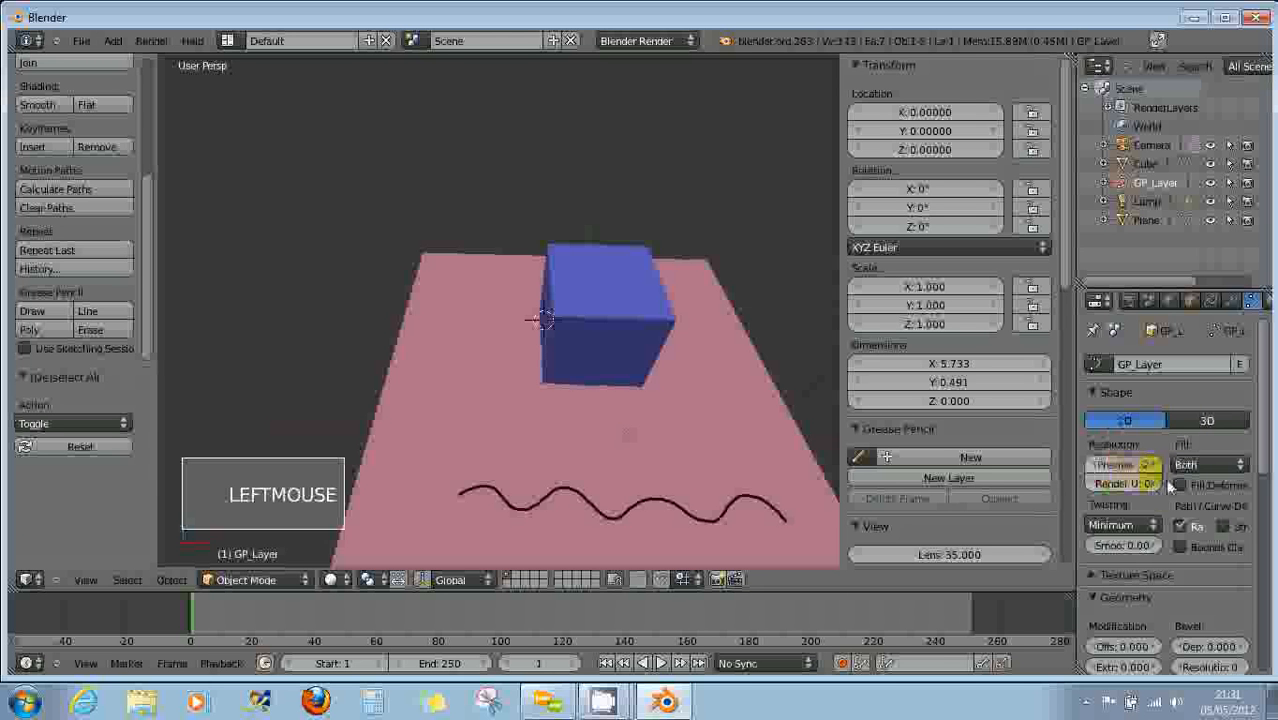
pyautogui.click(1205, 423)
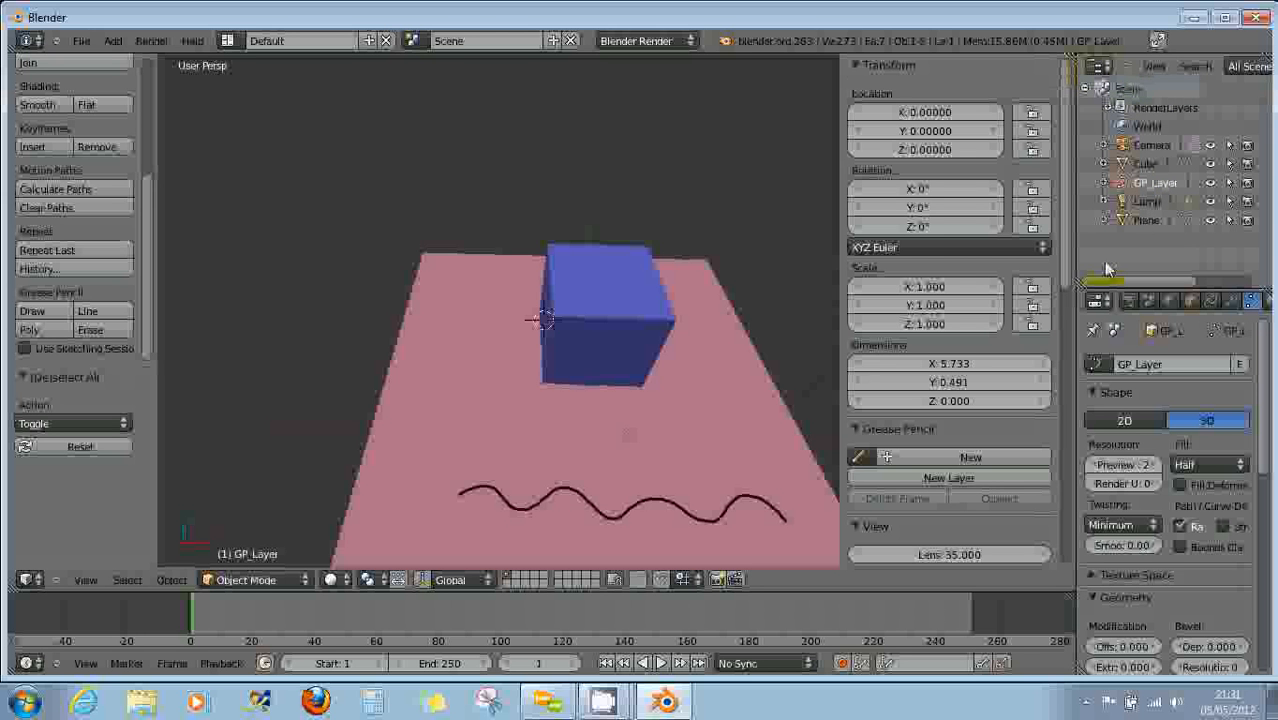
pyautogui.click(1093, 303)
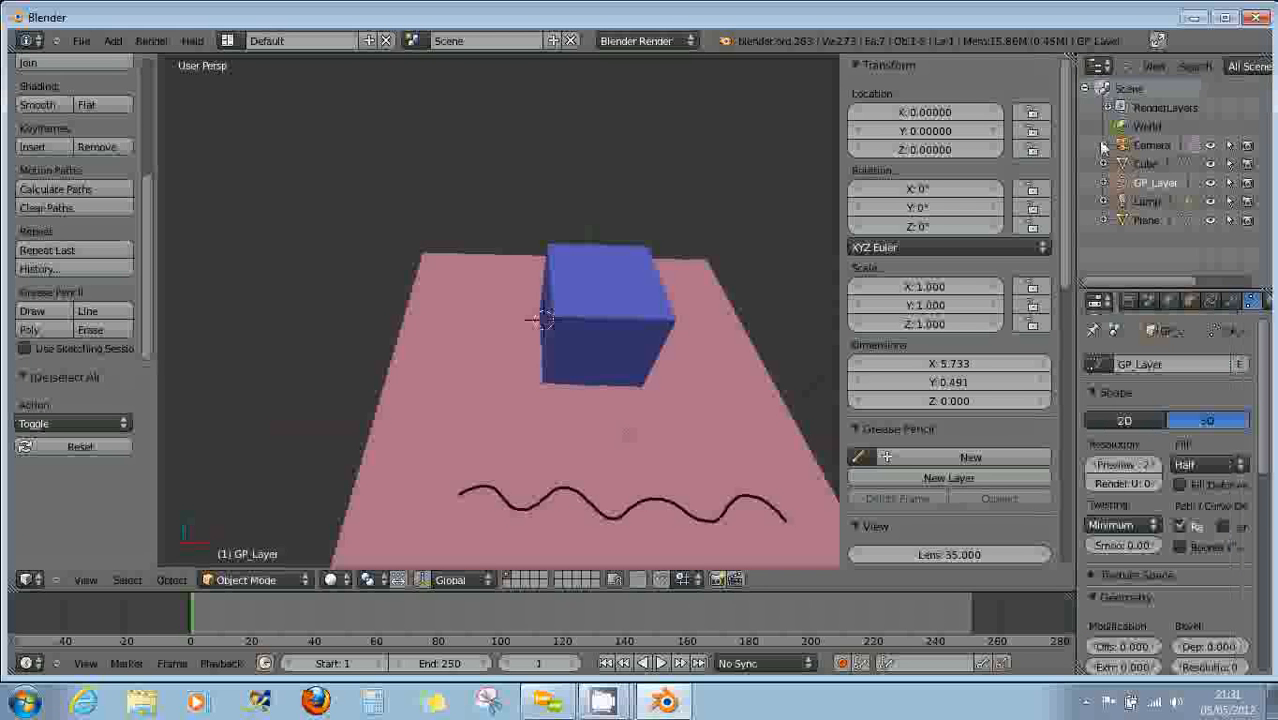
pyautogui.click(1128, 92)
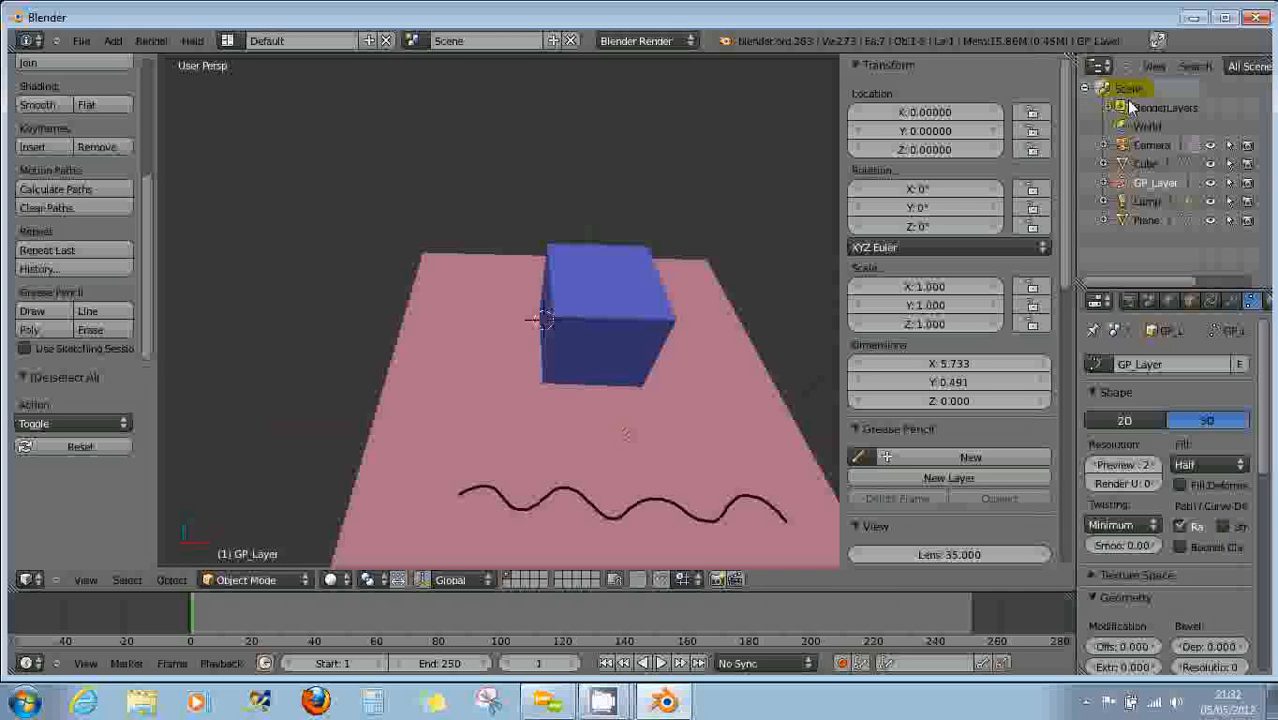
# Hide the plane, lamp, GP_Layer curve, cube and camera in the viewport.
pyautogui.click(1124, 221)
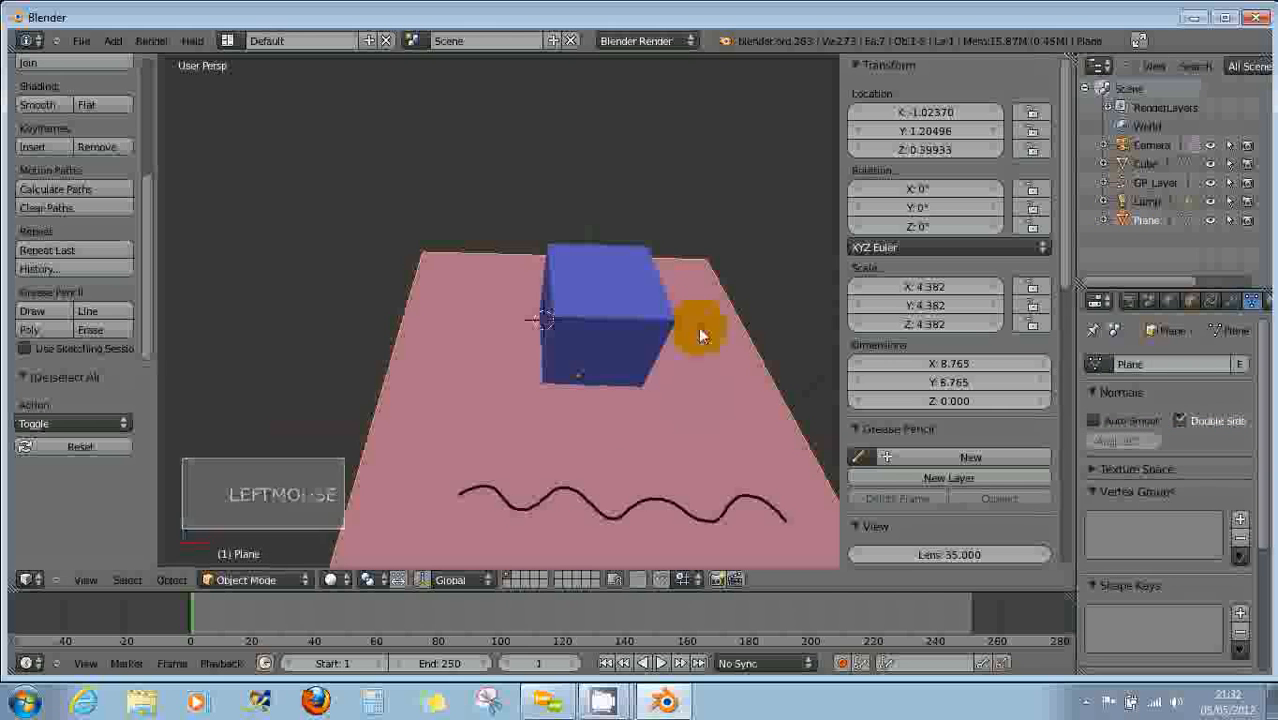
pyautogui.click(1210, 220)
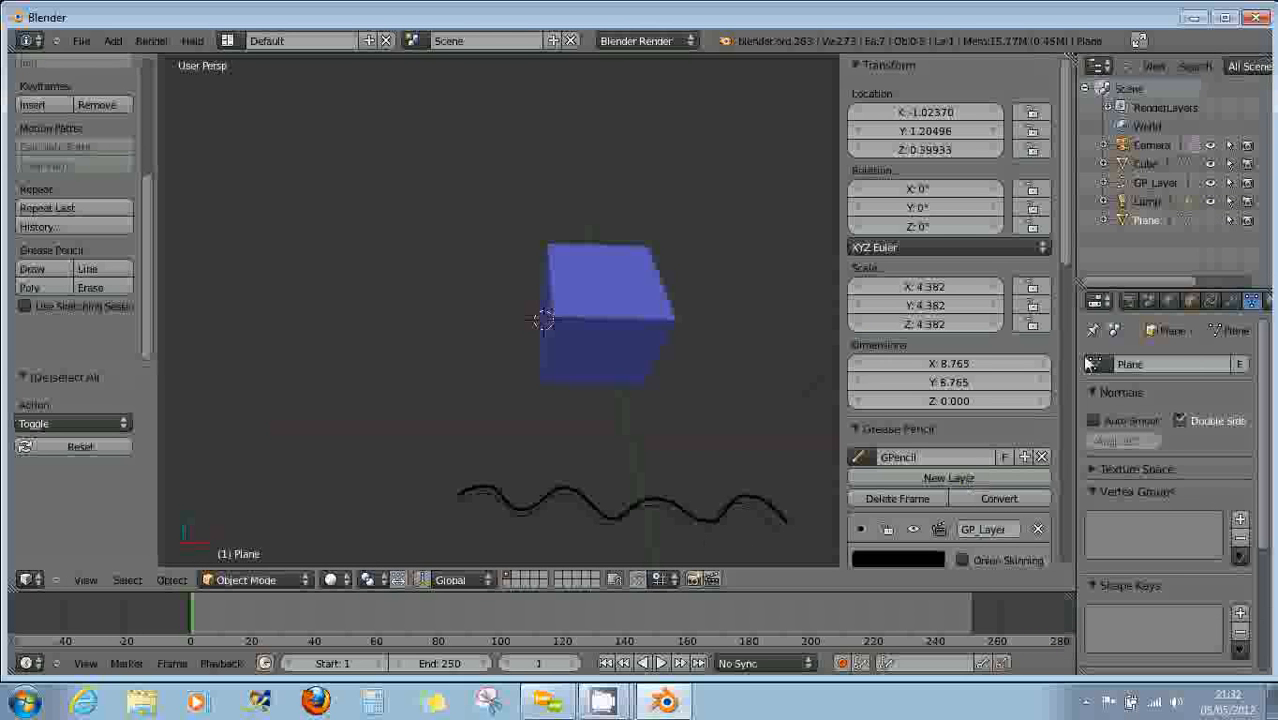
pyautogui.click(1209, 200)
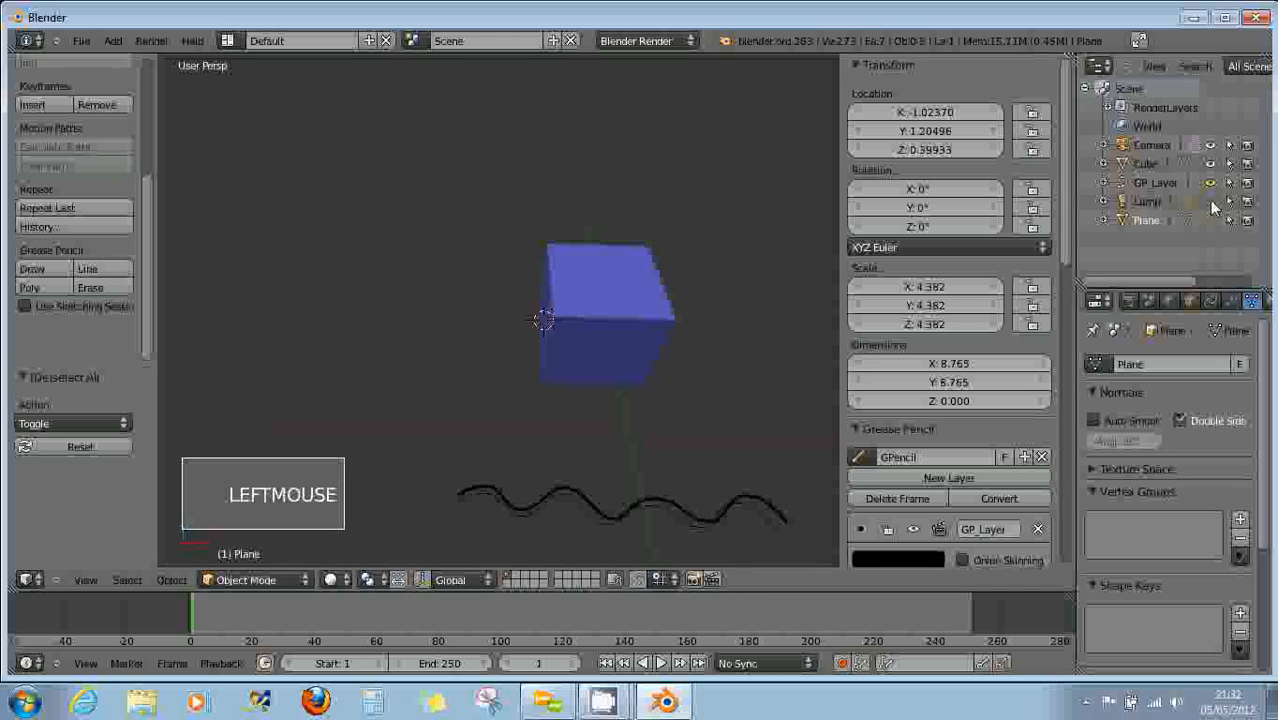
pyautogui.click(1210, 182)
pyautogui.click(1210, 164)
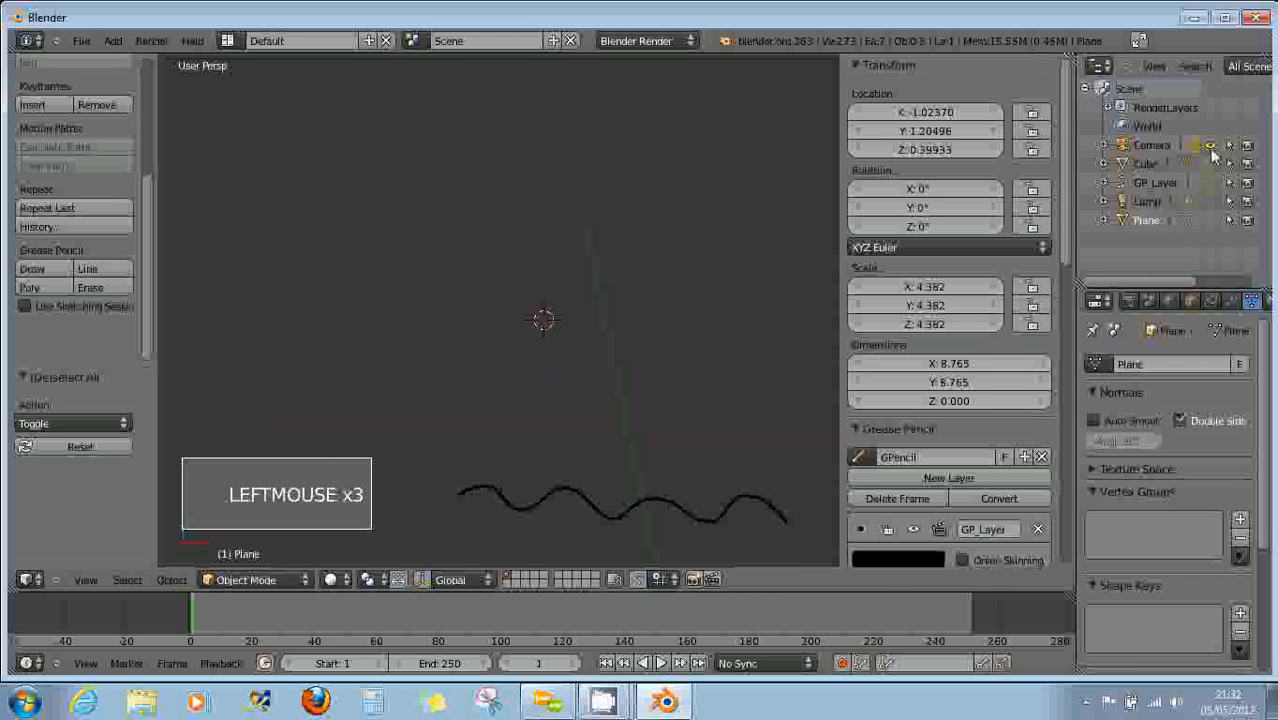
pyautogui.click(1210, 145)
pyautogui.scroll(-2, 688, 308)
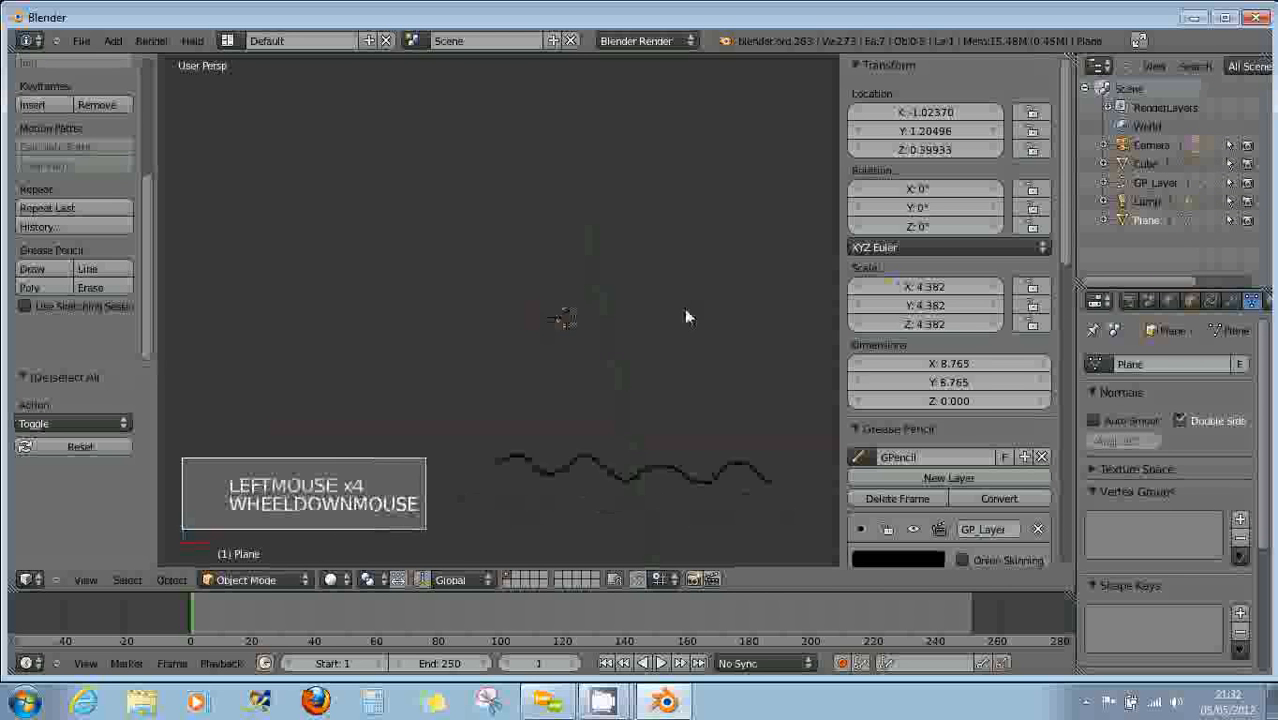
pyautogui.moveTo(685, 400)
pyautogui.mouseDown(button='middle')
pyautogui.moveTo(673, 302)
pyautogui.moveTo(679, 371)
pyautogui.mouseUp(button='middle')
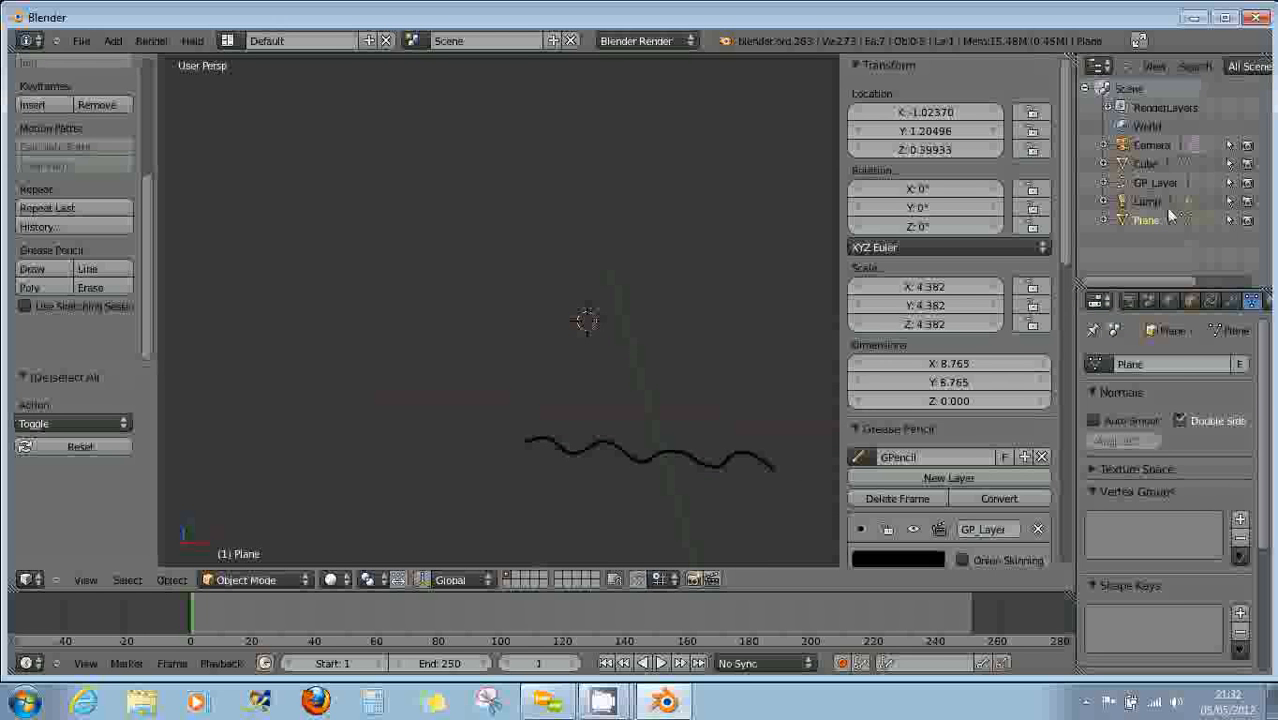
# Make the GP_Layer curve visible again and select it in the viewport beneath the Grease Pencil stroke.
pyautogui.click(1212, 184)
pyautogui.moveTo(812, 437)
pyautogui.mouseDown(button='middle')
pyautogui.moveTo(779, 453)
pyautogui.moveTo(782, 414)
pyautogui.moveTo(768, 457)
pyautogui.mouseUp(button='middle')
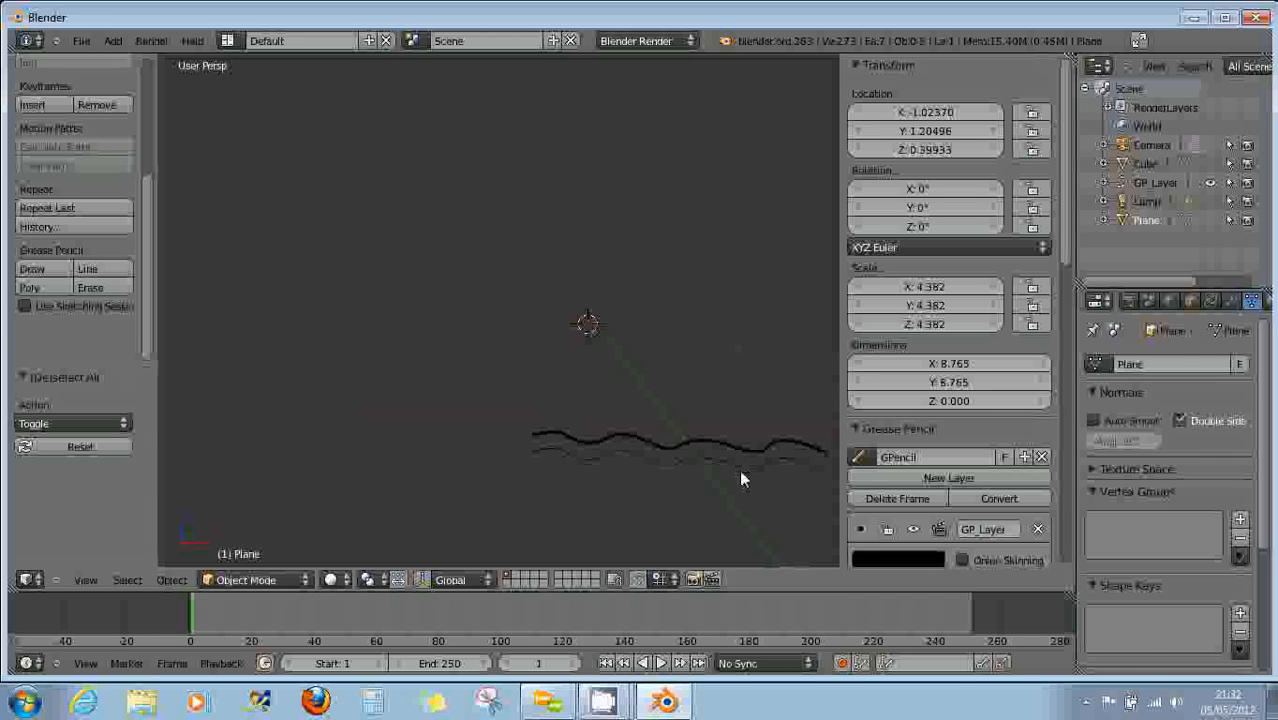
pyautogui.rightClick(746, 466)
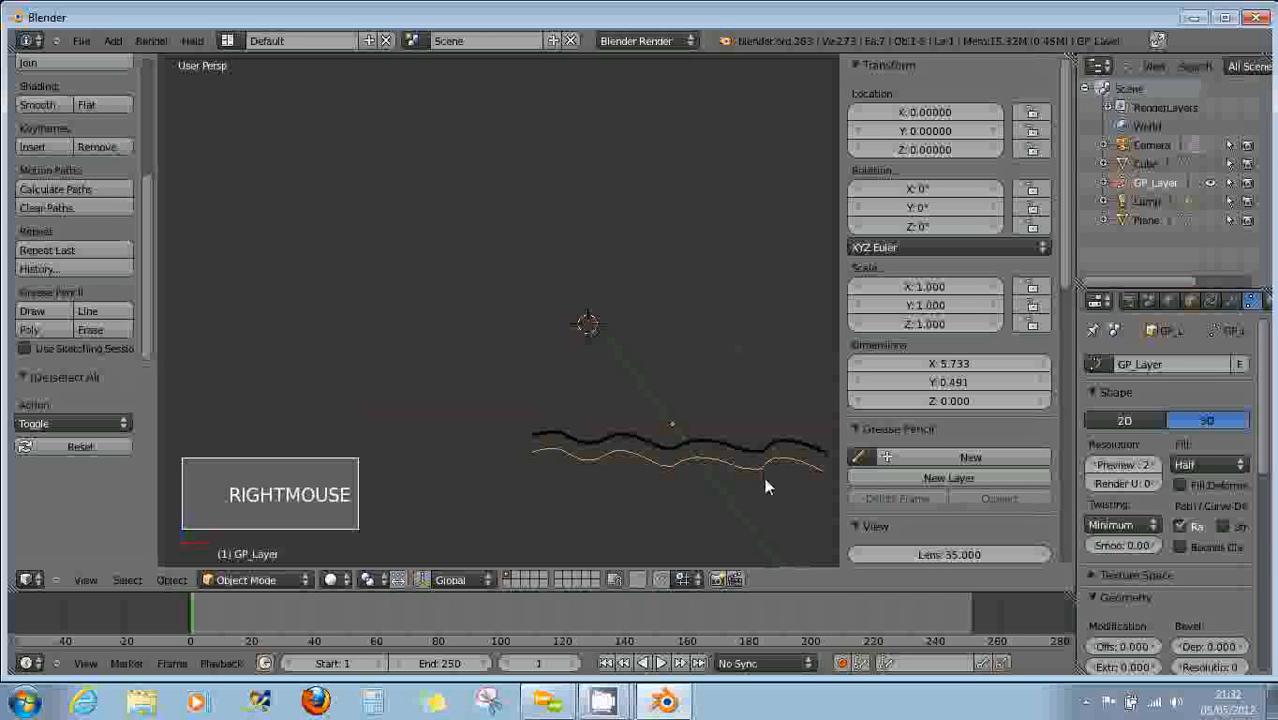
pyautogui.moveTo(772, 486)
pyautogui.mouseDown(button='middle')
pyautogui.moveTo(702, 448)
pyautogui.moveTo(733, 468)
pyautogui.moveTo(759, 462)
pyautogui.moveTo(713, 429)
pyautogui.mouseUp(button='middle')
pyautogui.moveTo(765, 486)
pyautogui.keyDown('shift'); pyautogui.mouseDown(button='middle')
pyautogui.moveTo(722, 442)
pyautogui.moveTo(730, 479)
pyautogui.moveTo(679, 448)
pyautogui.mouseUp(button='middle'); pyautogui.keyUp('shift')
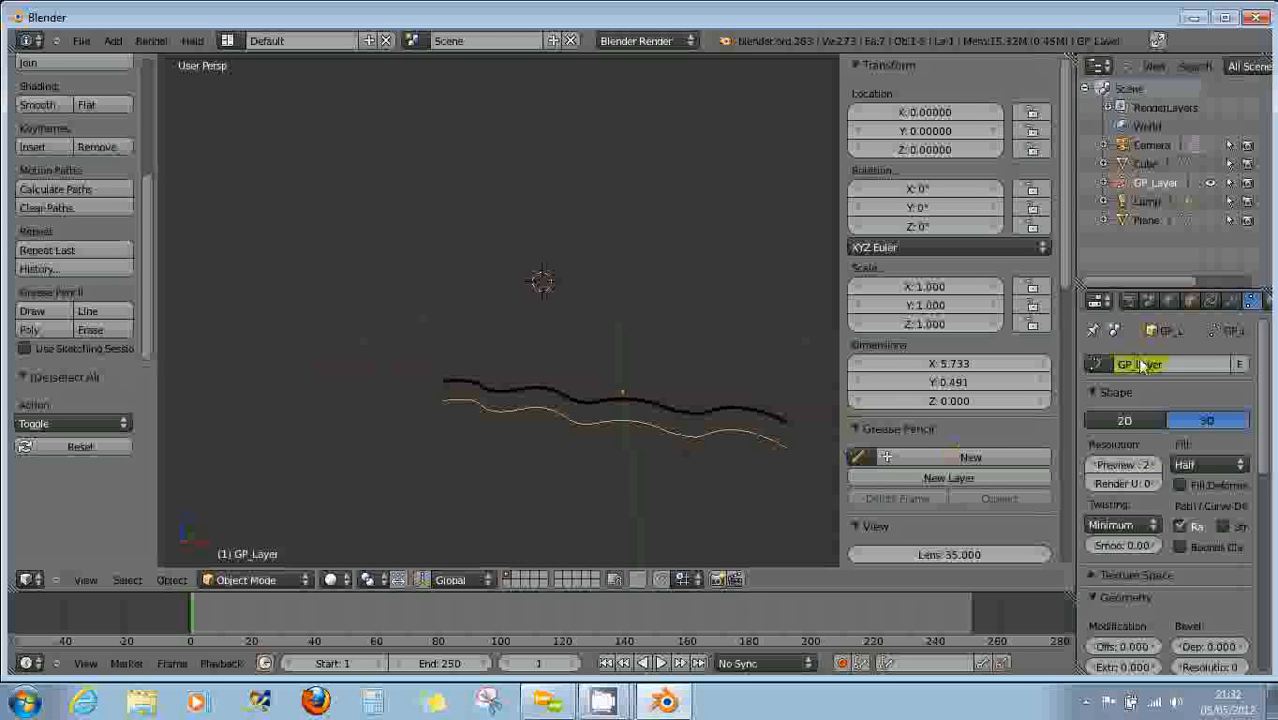
# Set the curve's preview resolution to 1 and switch the curve to Edit Mode.
pyautogui.click(1108, 464)
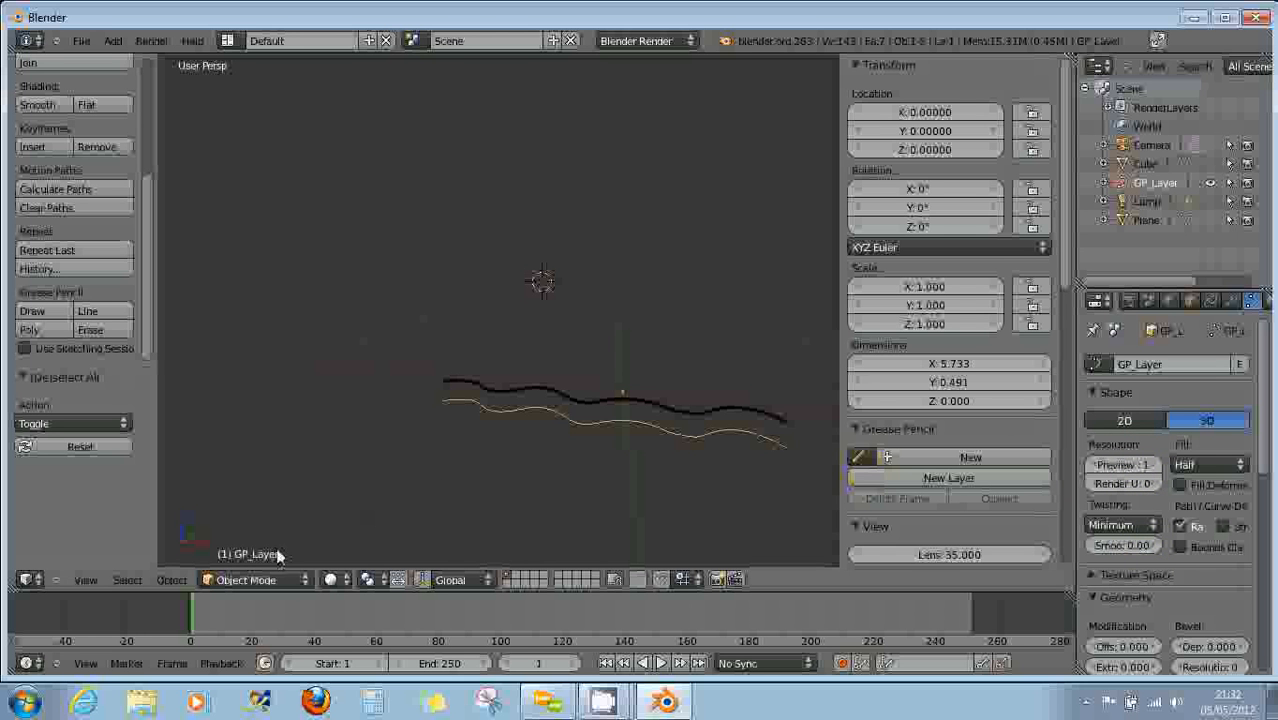
pyautogui.click(263, 583)
pyautogui.click(245, 545)
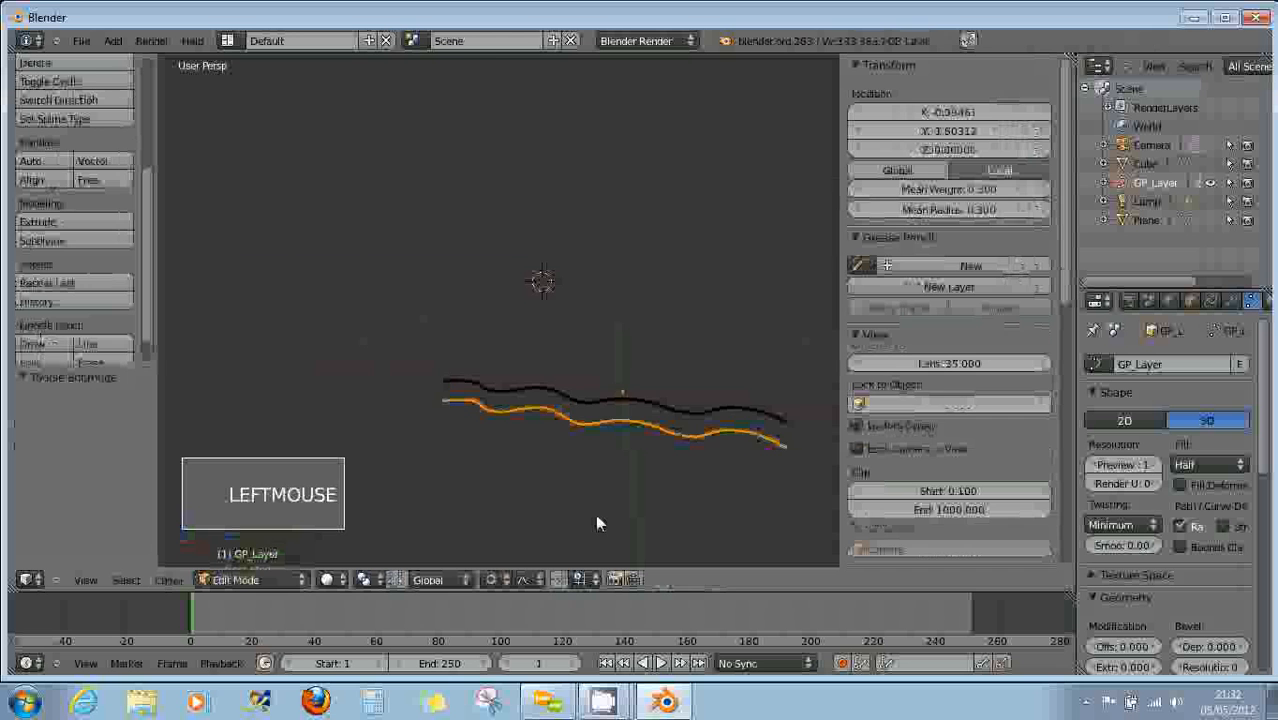
# Examine the control points along the wavy curve up close from several angles.
pyautogui.scroll(4, 597, 523)
pyautogui.scroll(-3, 480, 298)
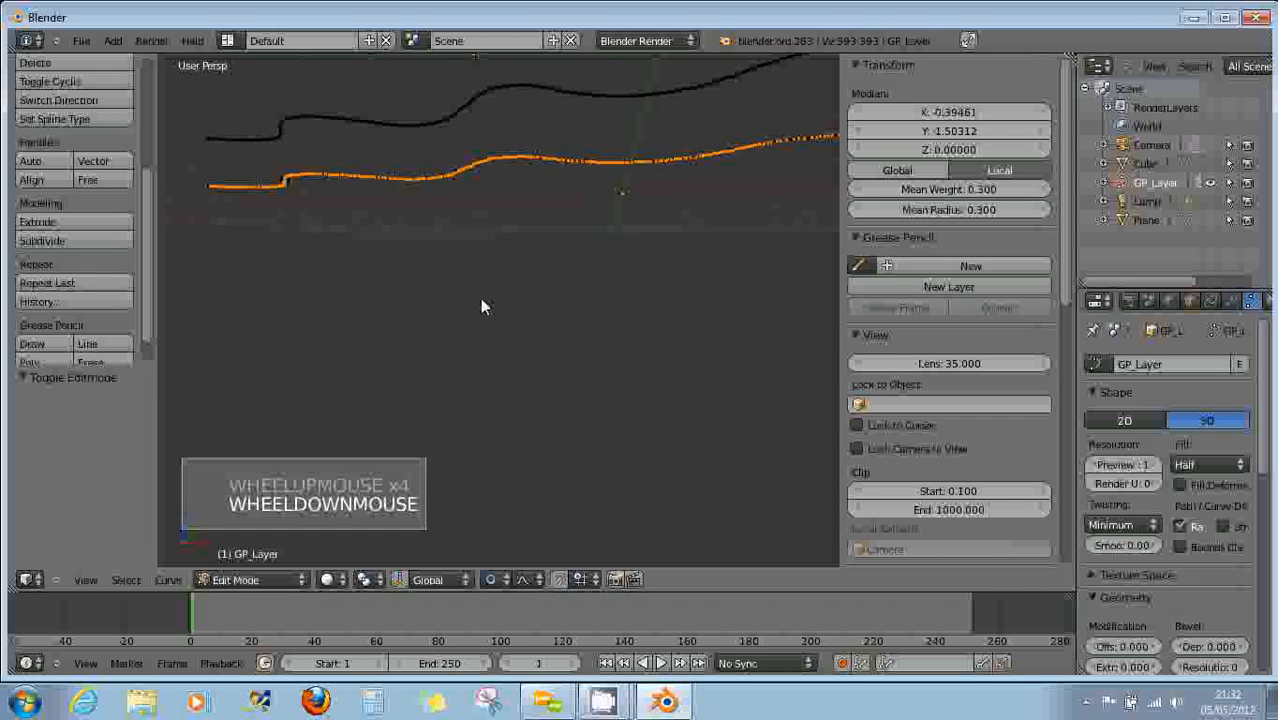
pyautogui.scroll(1, 490, 305)
pyautogui.moveTo(494, 308); pyautogui.dragTo(571, 428, button='middle')
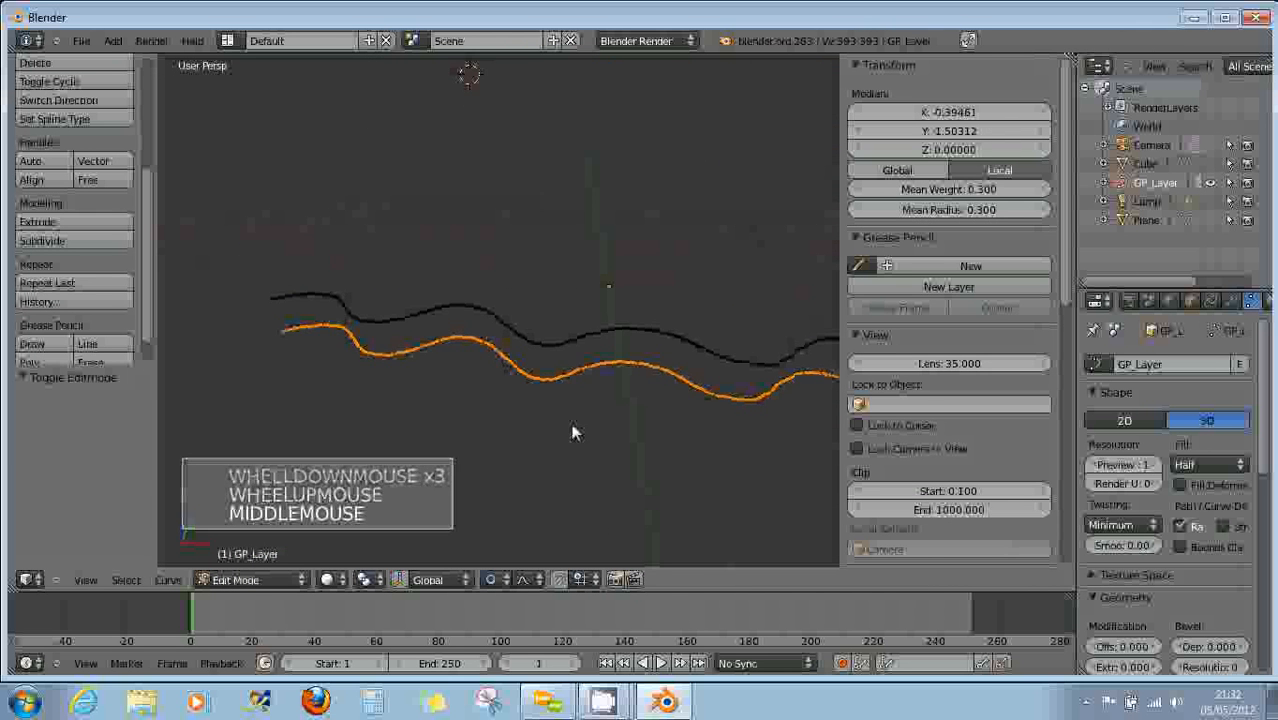
pyautogui.scroll(-1, 578, 430)
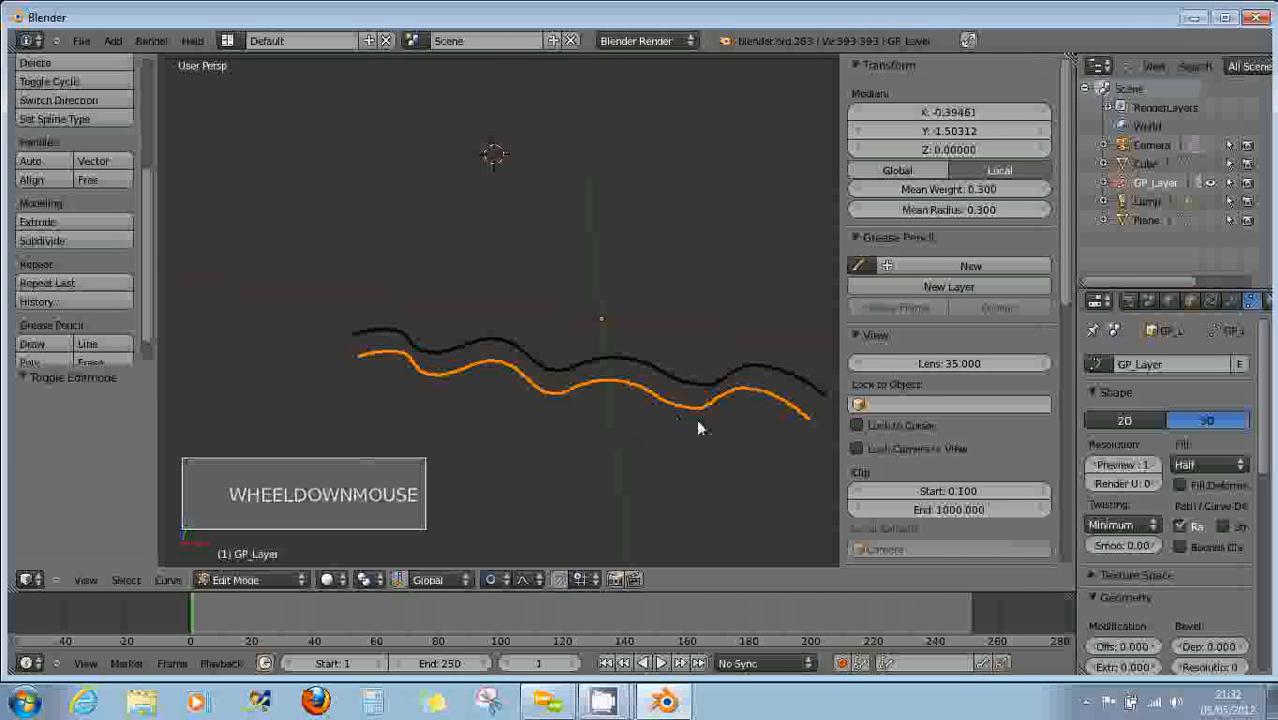
pyautogui.keyDown('shift'); pyautogui.moveTo(696, 422); pyautogui.dragTo(679, 383, button='middle'); pyautogui.keyUp('shift')
pyautogui.scroll(1, 677, 386)
pyautogui.scroll(1, 573, 331)
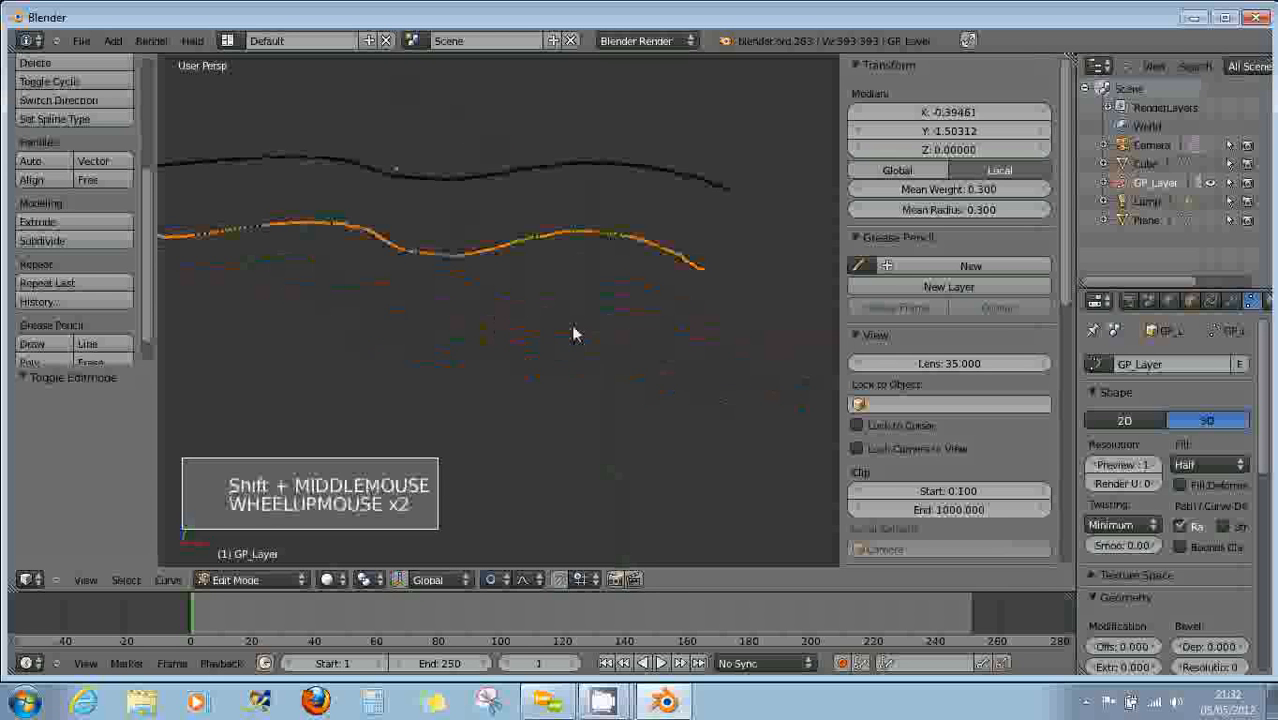
pyautogui.moveTo(573, 331); pyautogui.dragTo(590, 345, button='middle')
pyautogui.keyDown('shift'); pyautogui.scroll(1, 584, 358); pyautogui.keyUp('shift')
pyautogui.scroll(1, 580, 371)
pyautogui.scroll(1, 578, 368)
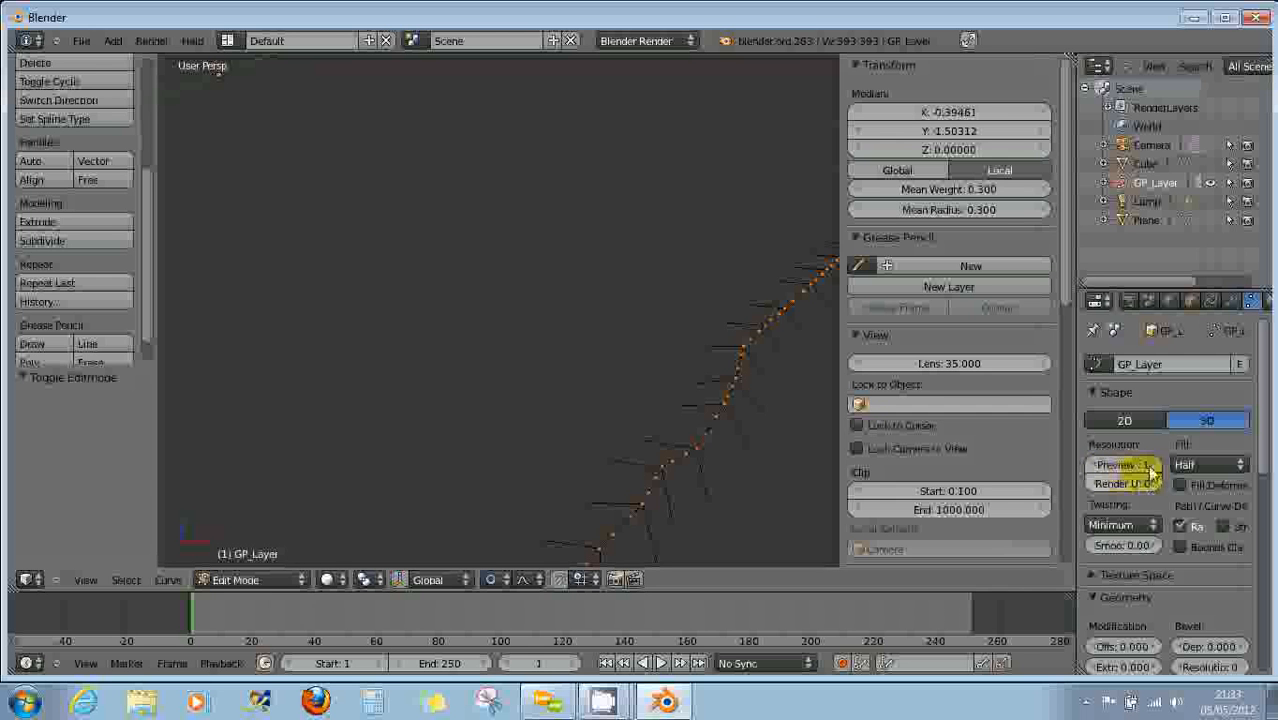
# Try to lower the curve's preview resolution further and open its Render U resolution for editing.
pyautogui.moveTo(1150, 468); pyautogui.dragTo(1100, 472)
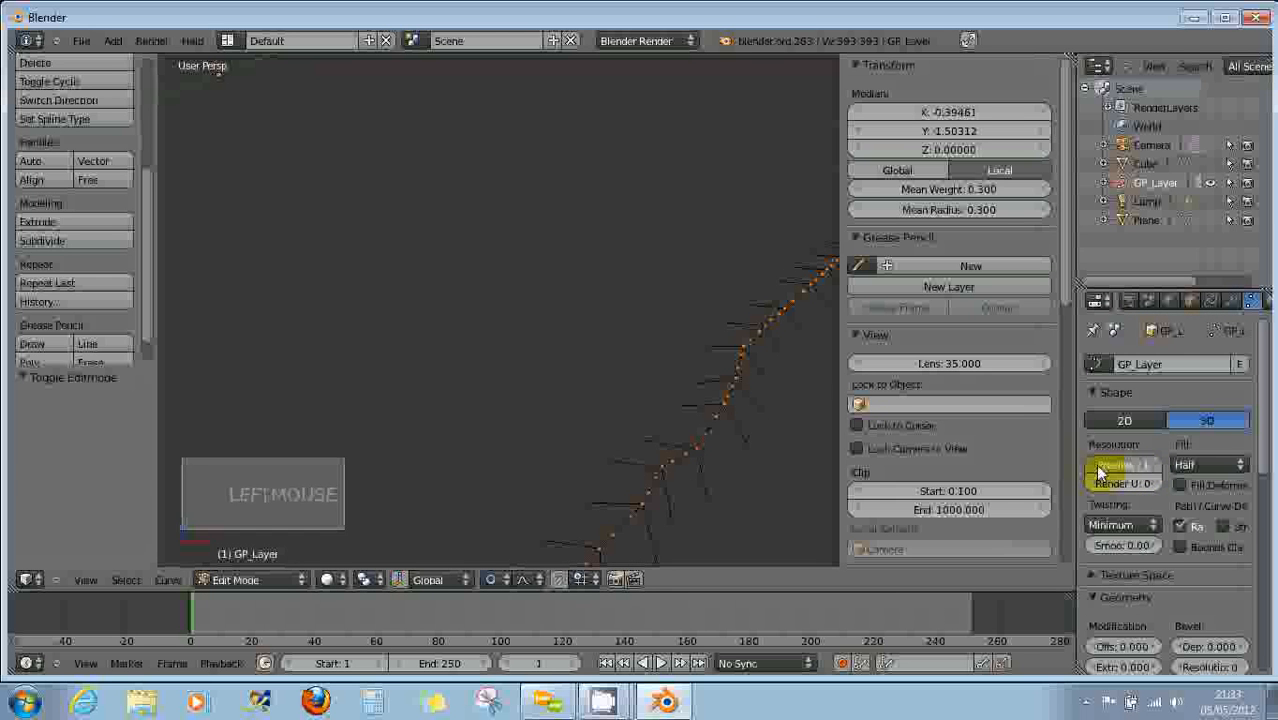
pyautogui.click(1126, 482)
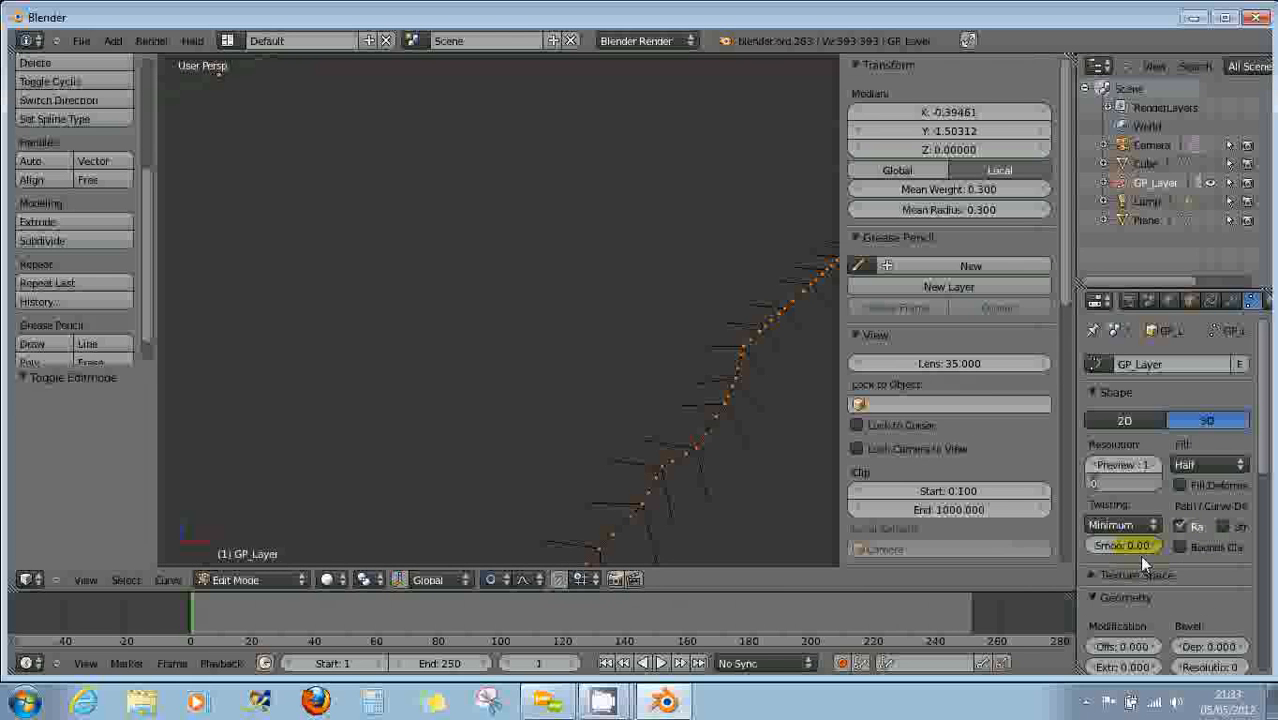
pyautogui.click(1268, 478)
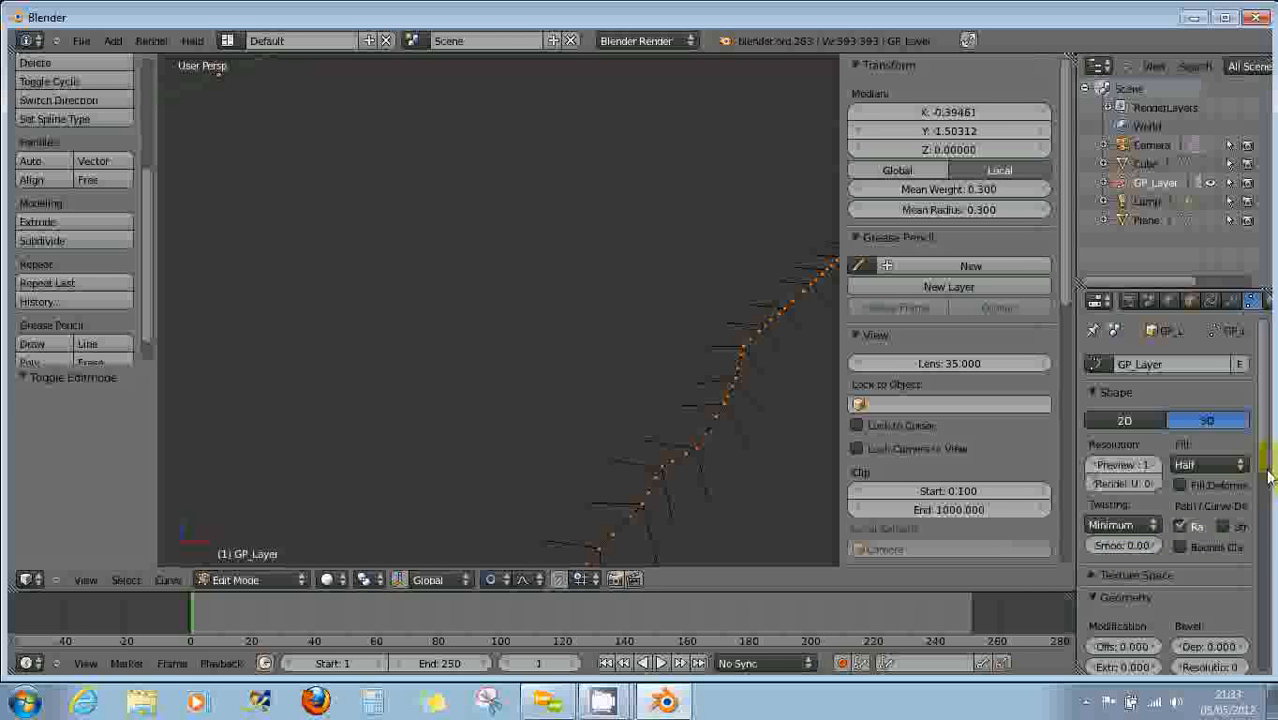
pyautogui.moveTo(1268, 484); pyautogui.dragTo(1260, 440)
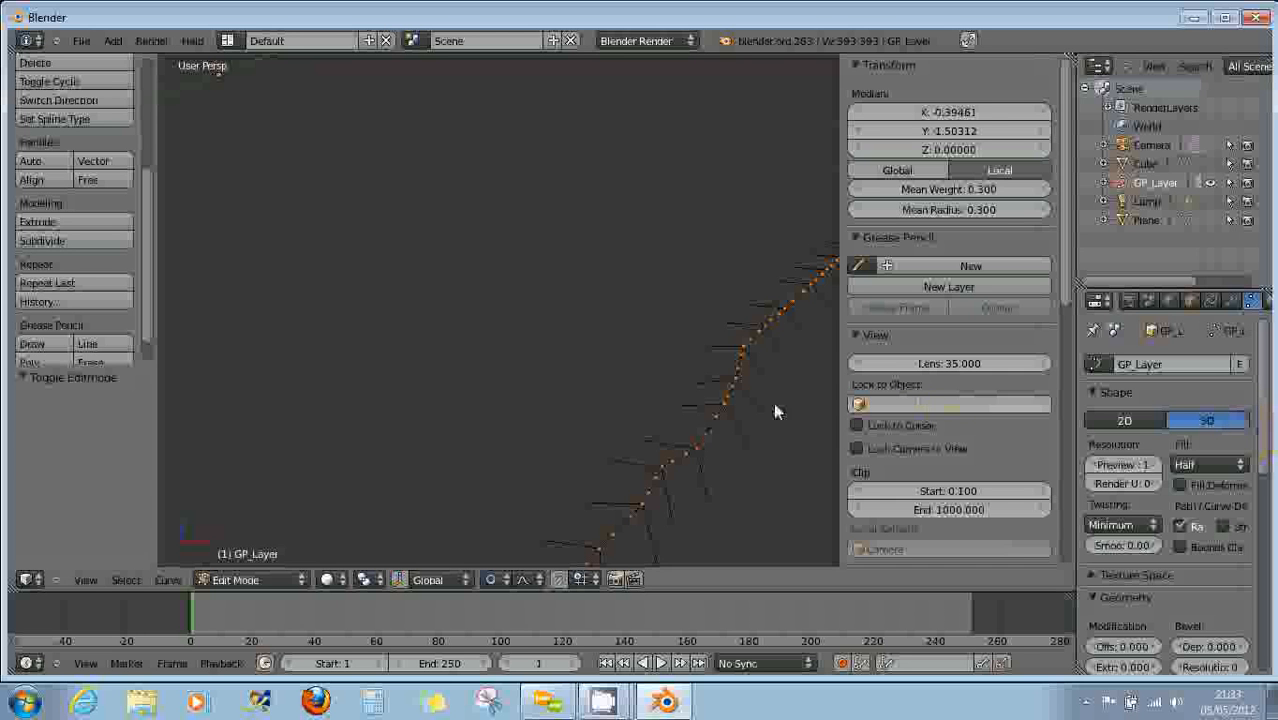
# Look through the modifiers available for the GP_Layer curve and the curve editing tools.
pyautogui.scroll(-5, 740, 398)
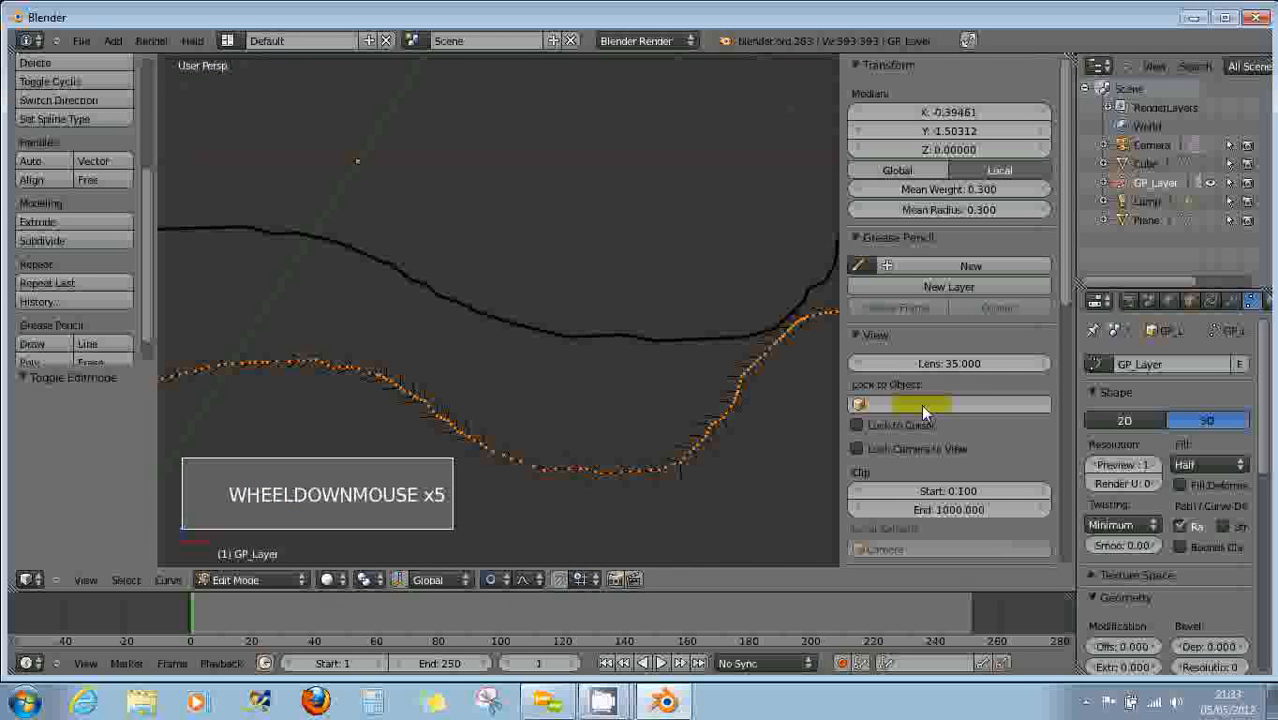
pyautogui.click(1231, 300)
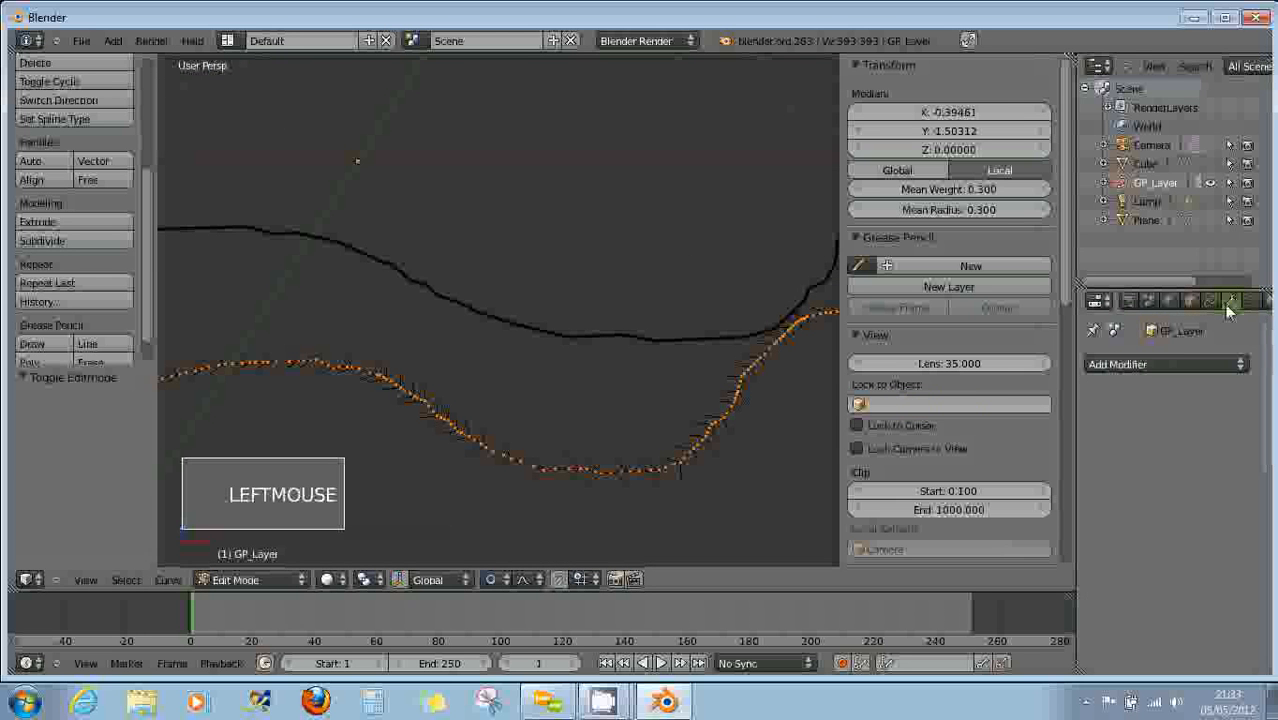
pyautogui.click(1178, 362)
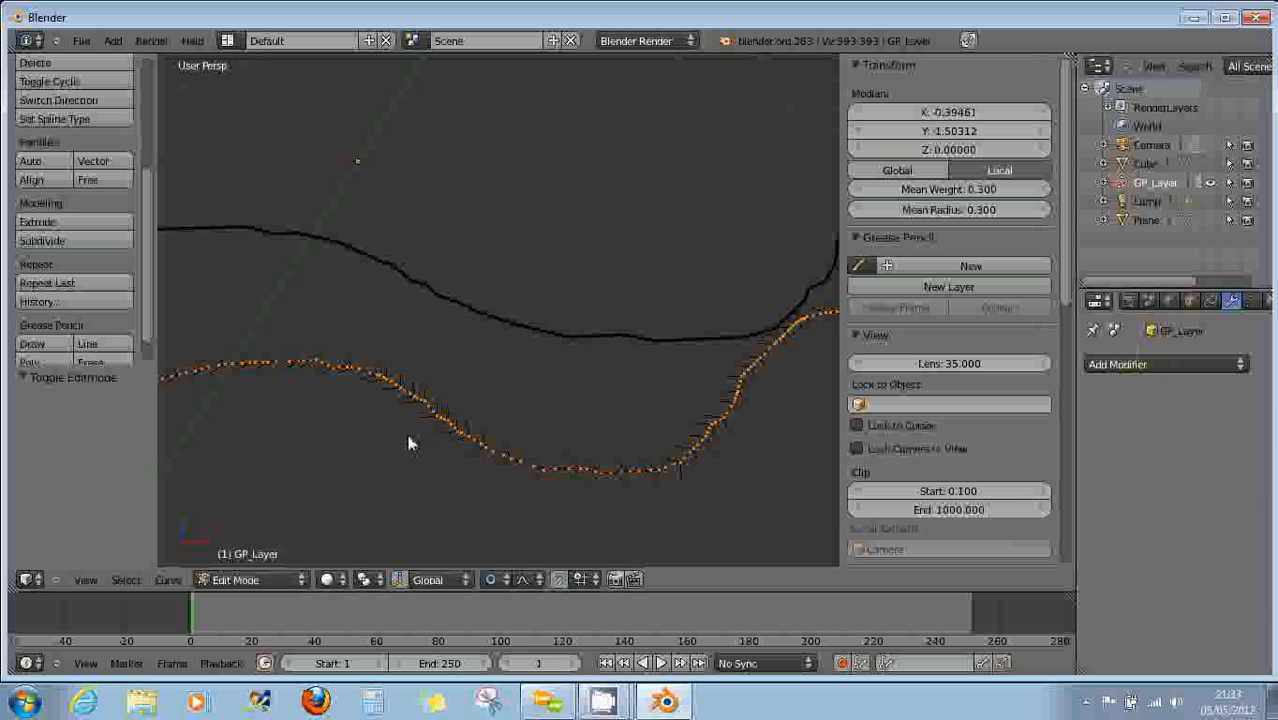
pyautogui.scroll(-3, 408, 443)
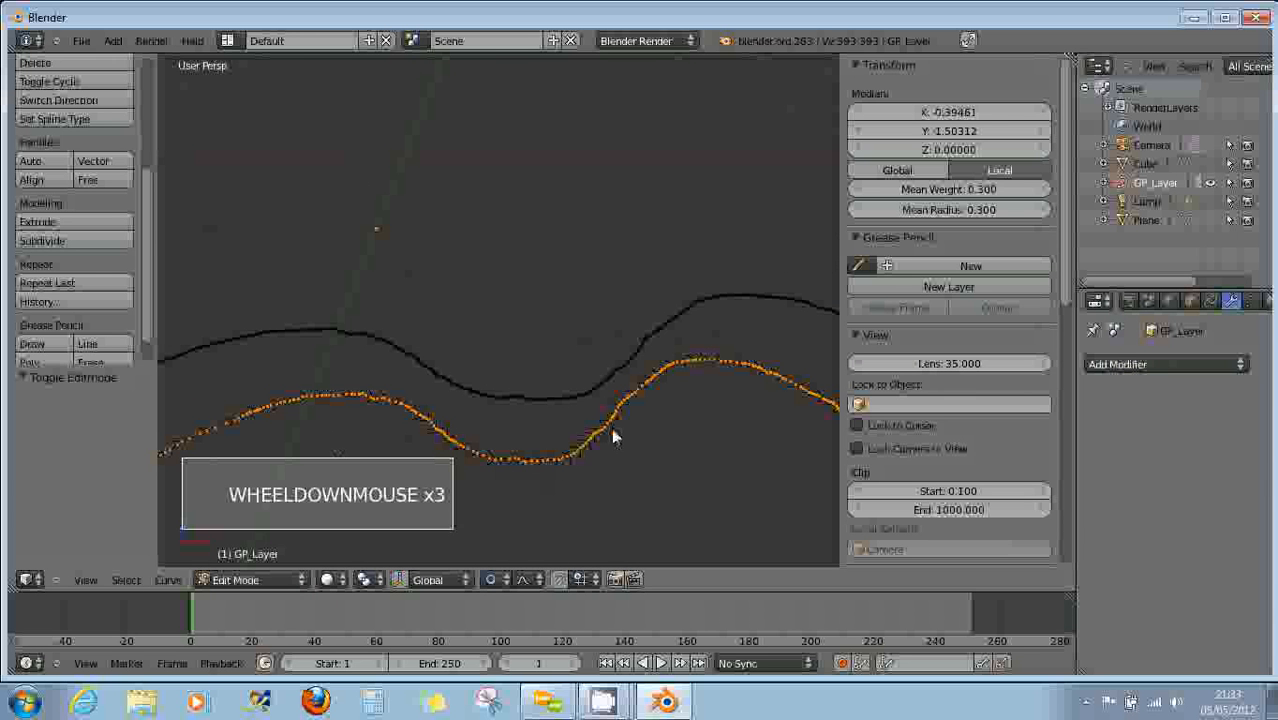
pyautogui.scroll(-1, 555, 489)
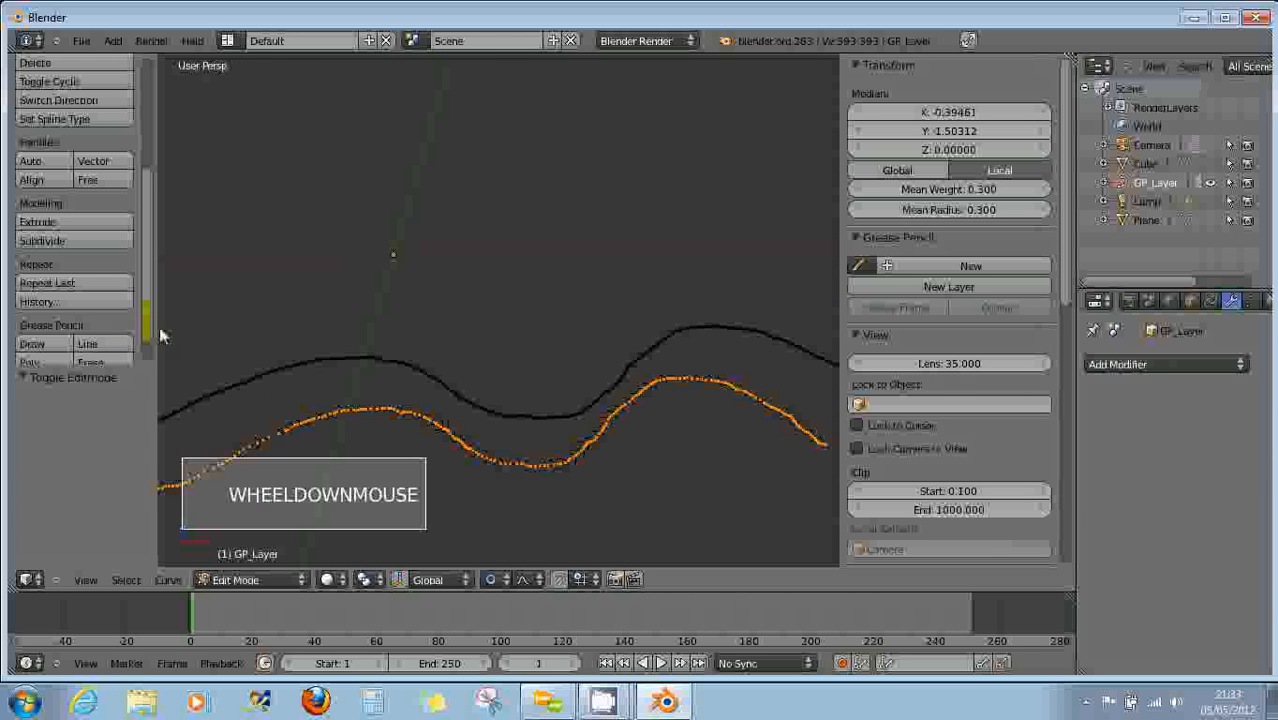
pyautogui.moveTo(147, 336); pyautogui.dragTo(147, 355)
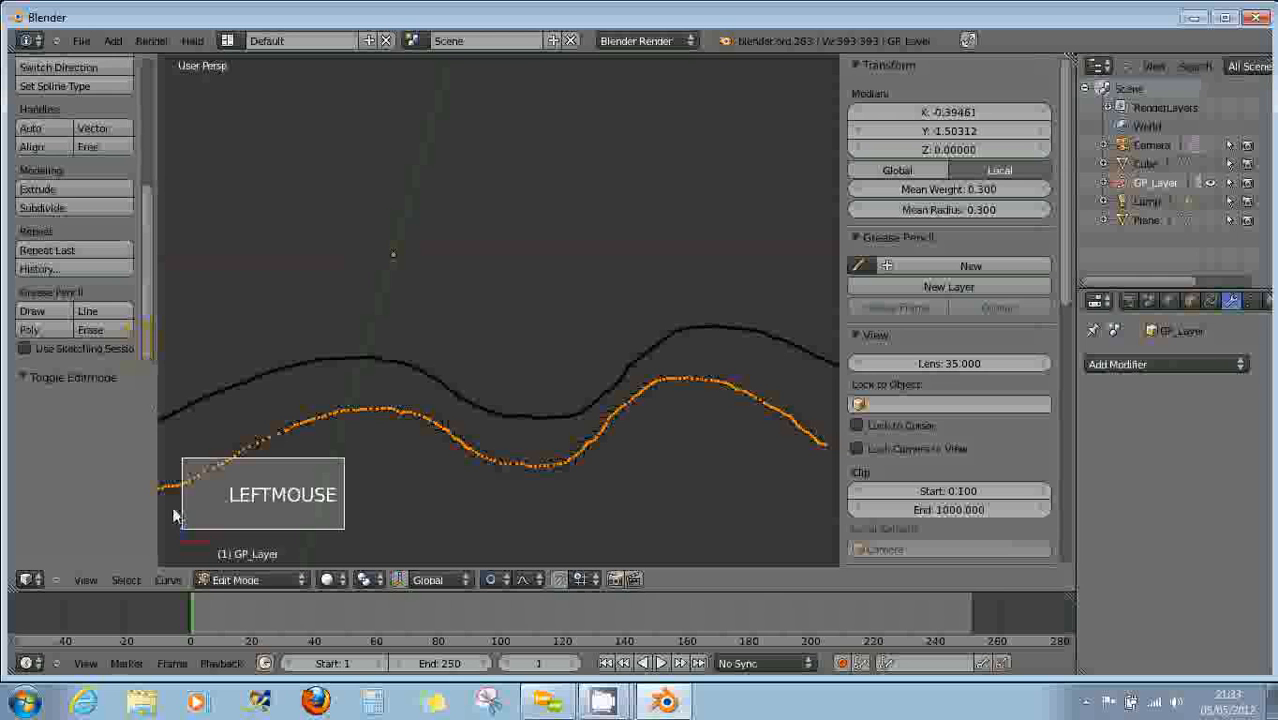
# Switch the wavy GP_Layer curve back to Object Mode, select it, and show its curve data settings.
pyautogui.click(268, 581)
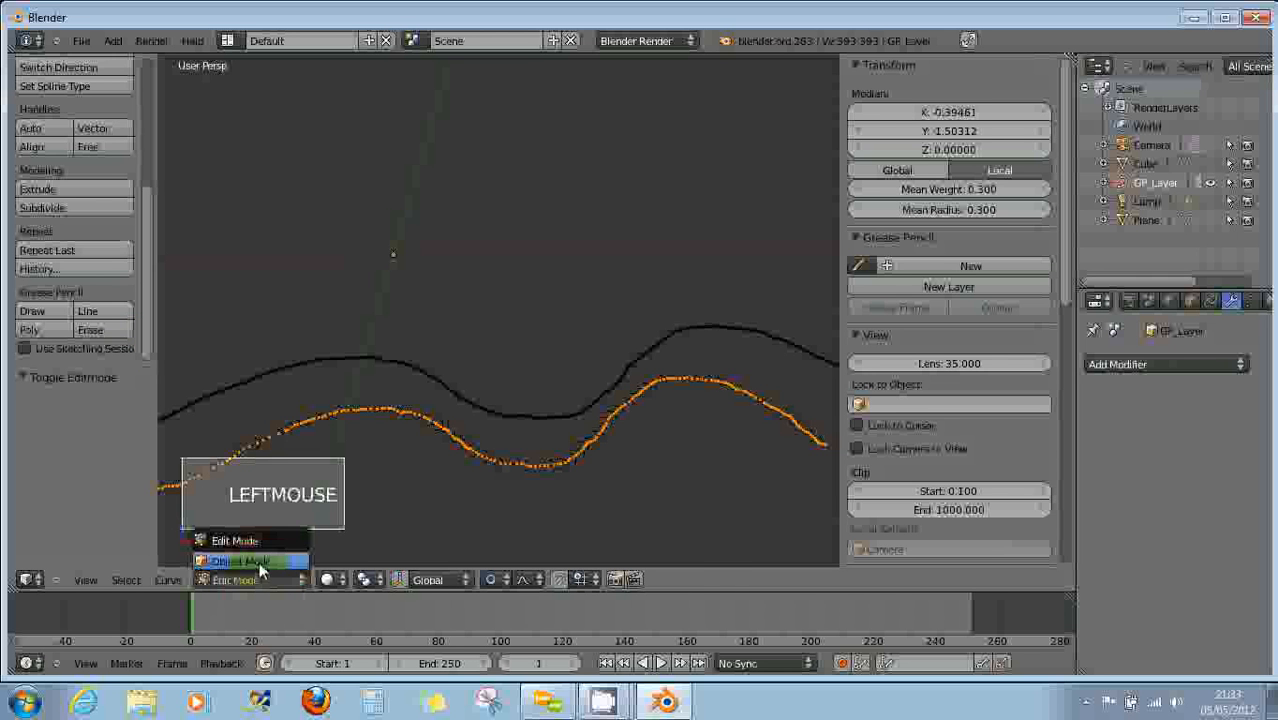
pyautogui.click(258, 558)
pyautogui.click(145, 327)
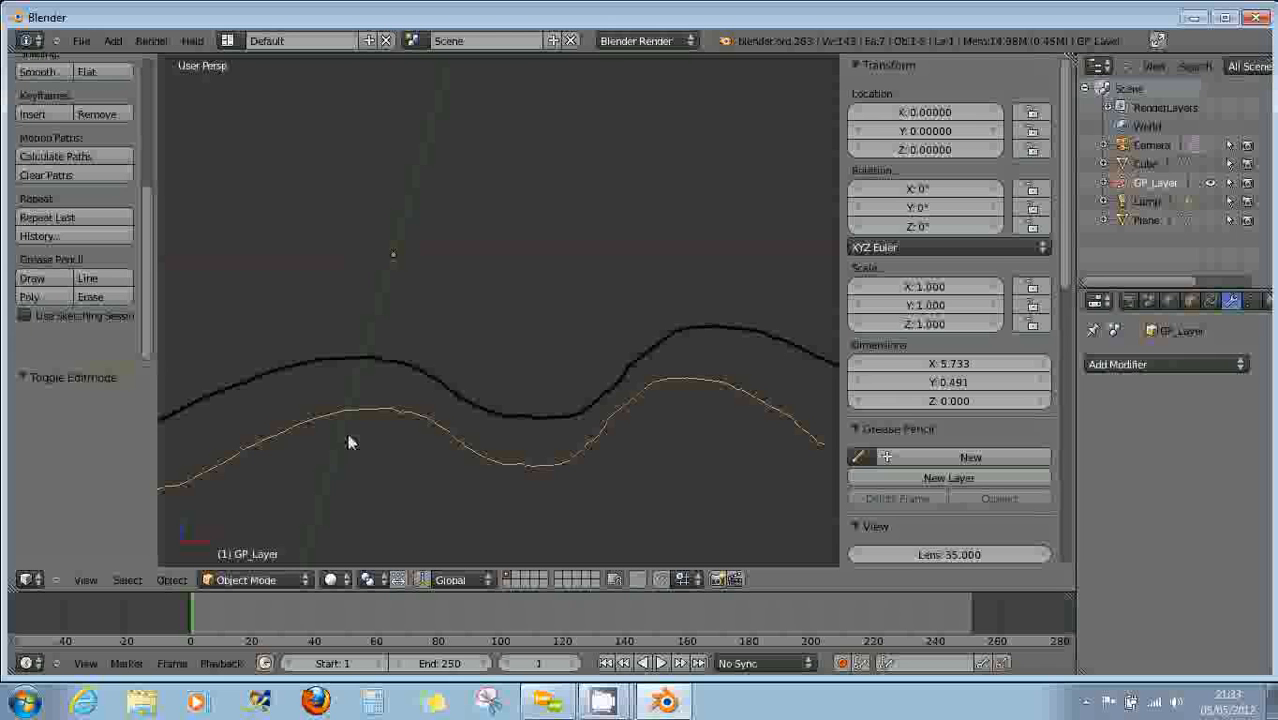
pyautogui.rightClick(368, 417)
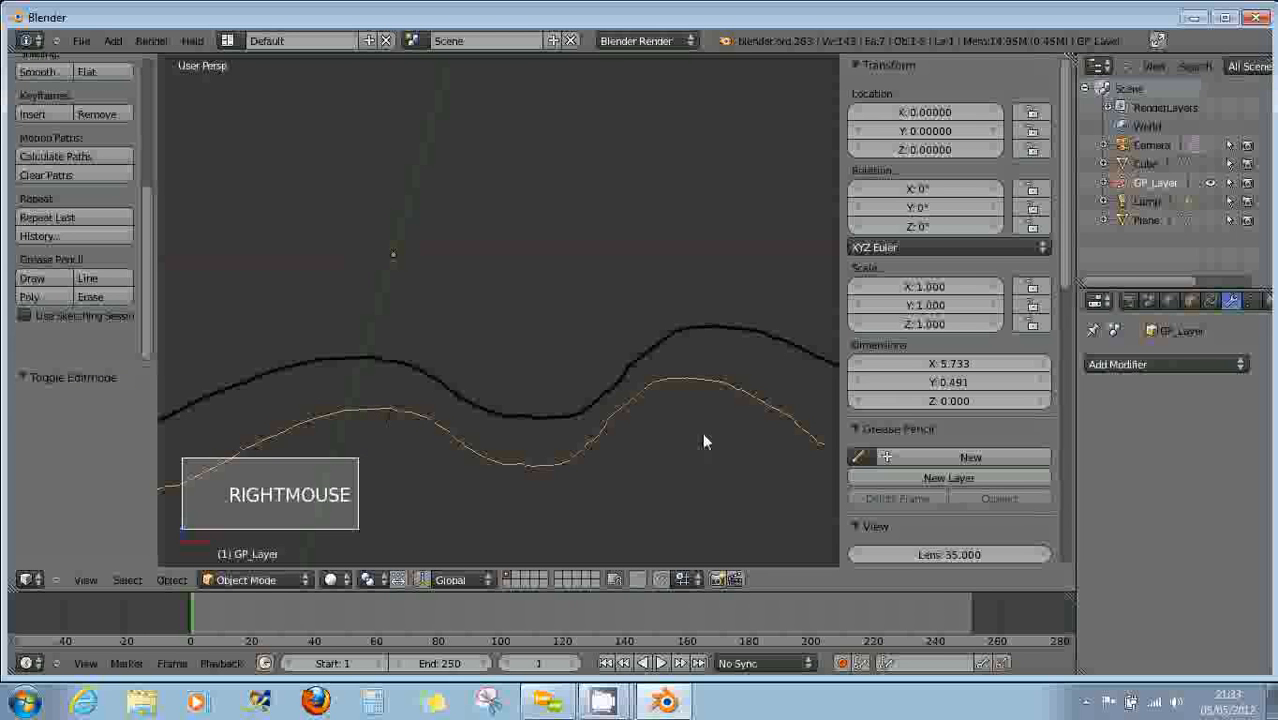
pyautogui.click(1250, 303)
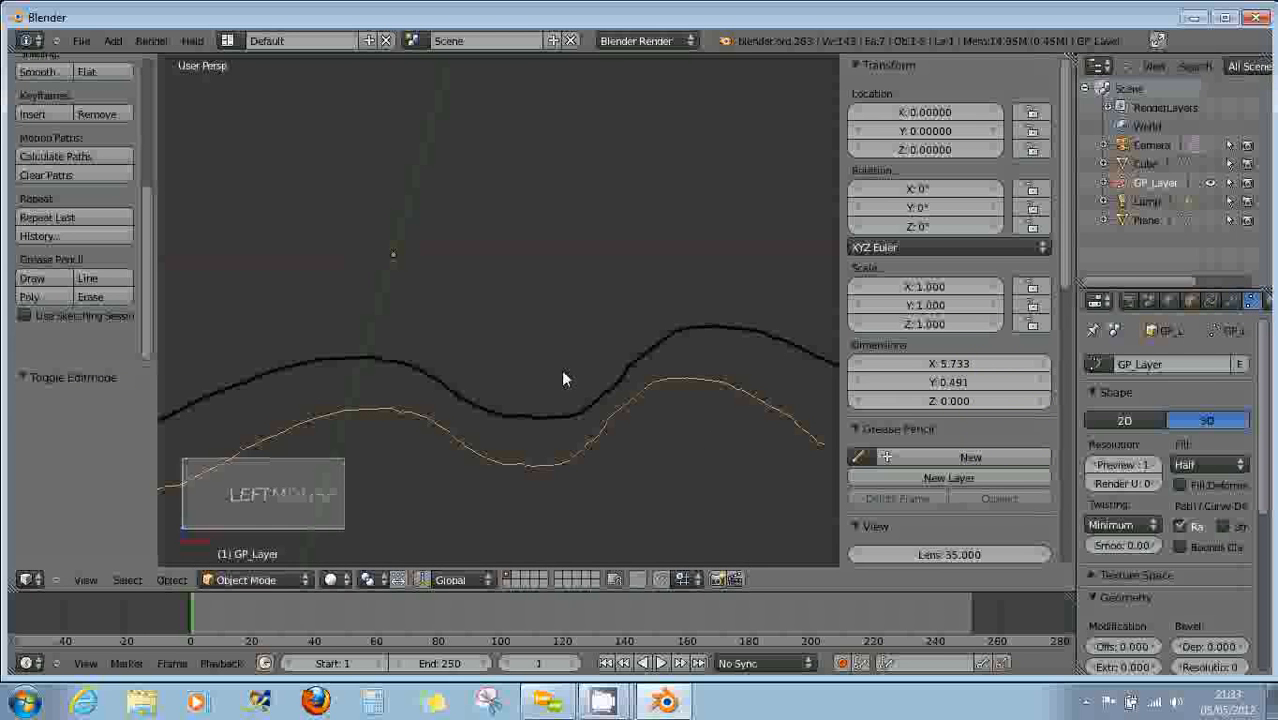
pyautogui.scroll(-1, 425, 421)
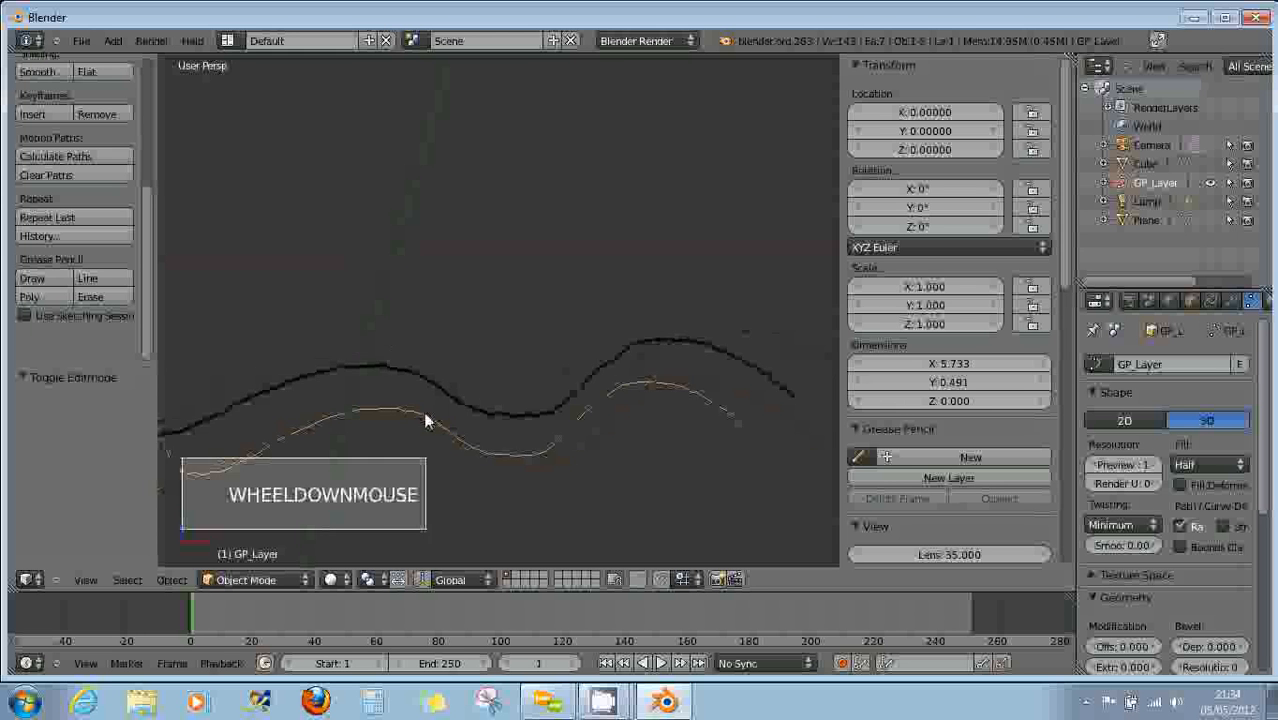
pyautogui.scroll(-1, 423, 415)
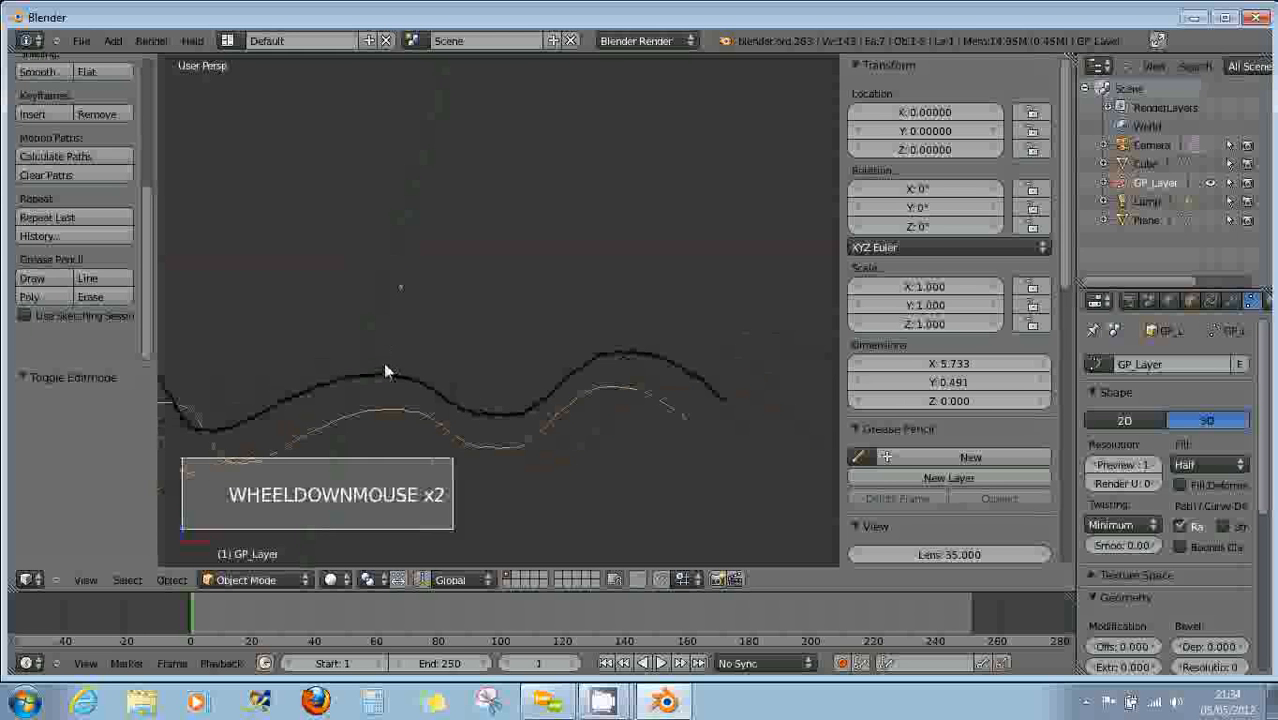
# Enable the Add Curve: Simplify curves add-on in the user preferences and close the preferences window.
pyautogui.click(81, 42)
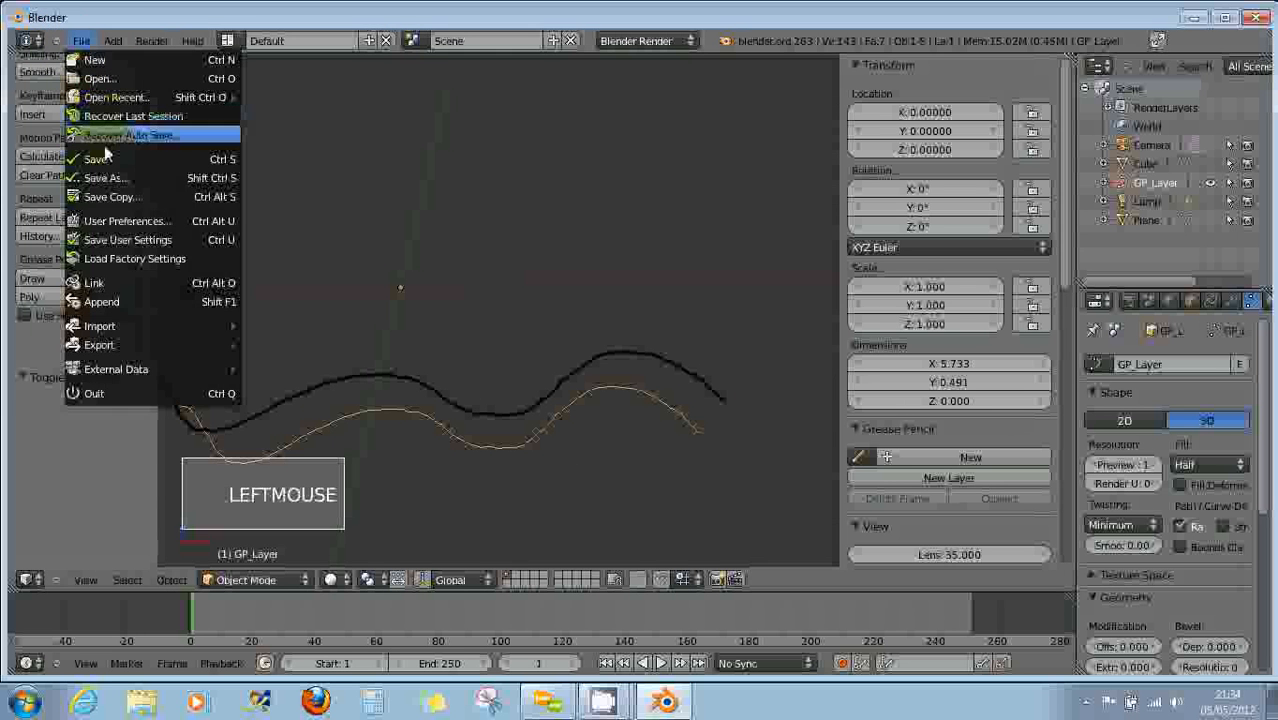
pyautogui.click(107, 220)
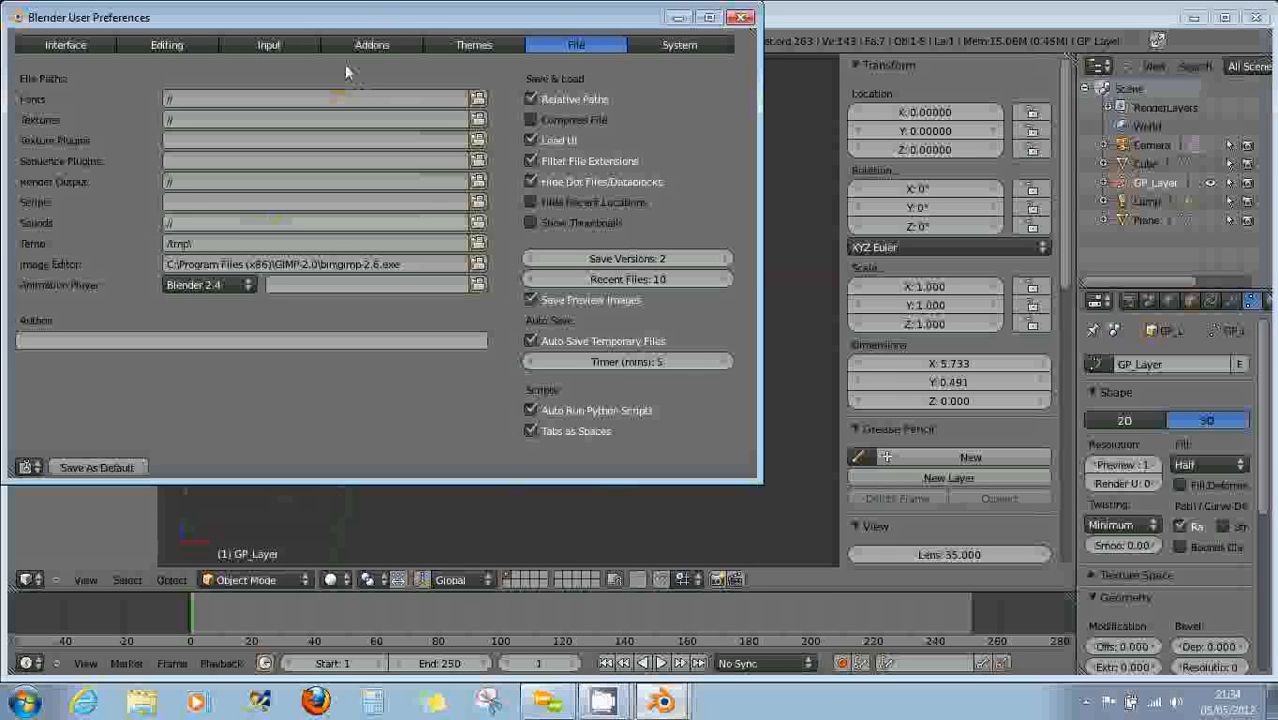
pyautogui.click(378, 45)
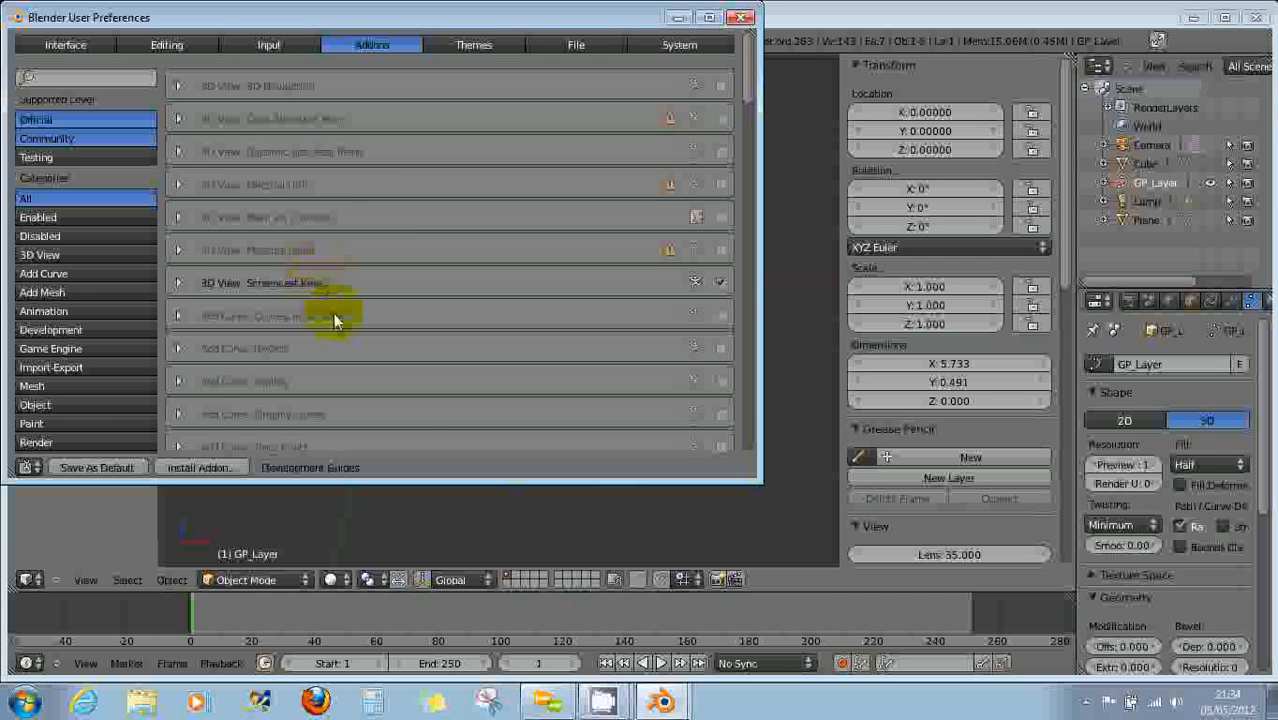
pyautogui.scroll(-2, 330, 341)
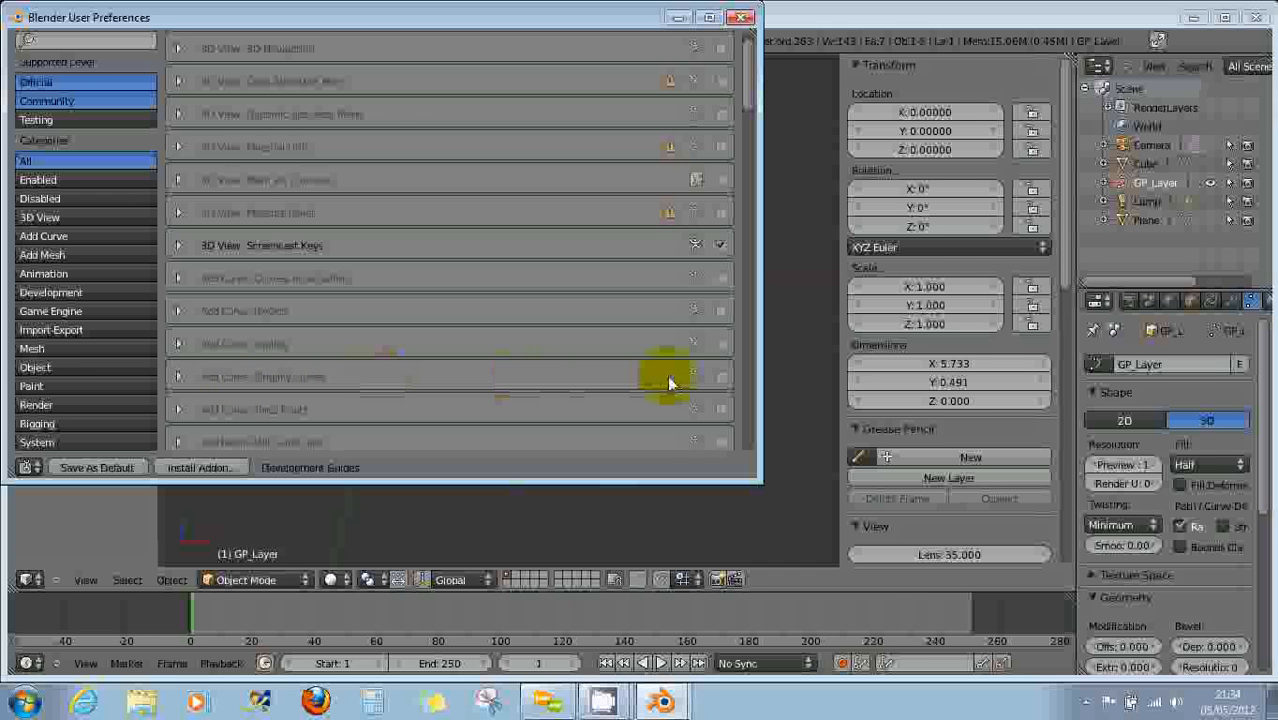
pyautogui.click(721, 378)
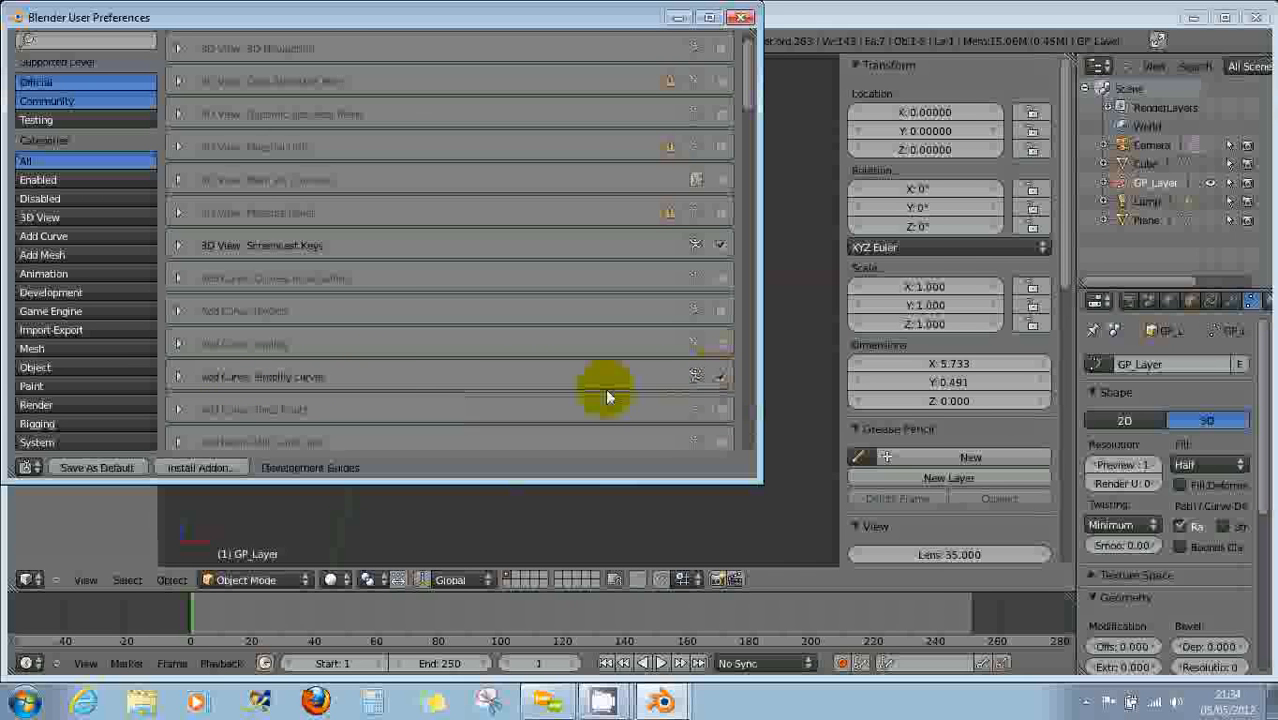
pyautogui.click(742, 18)
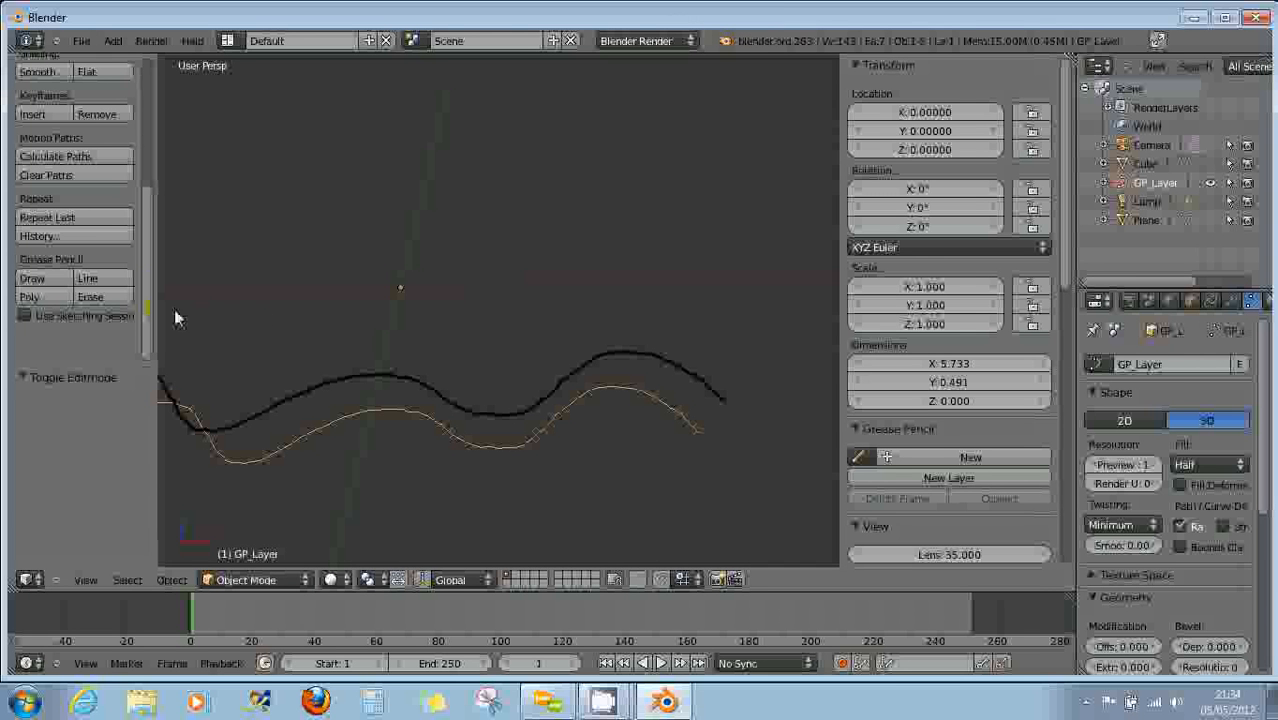
# Examine the object tools, view and object settings, and curve data properties of GP_Layer for curve simplification controls.
pyautogui.moveTo(148, 305)
pyautogui.mouseDown()
pyautogui.moveTo(149, 166)
pyautogui.moveTo(151, 300)
pyautogui.mouseUp()
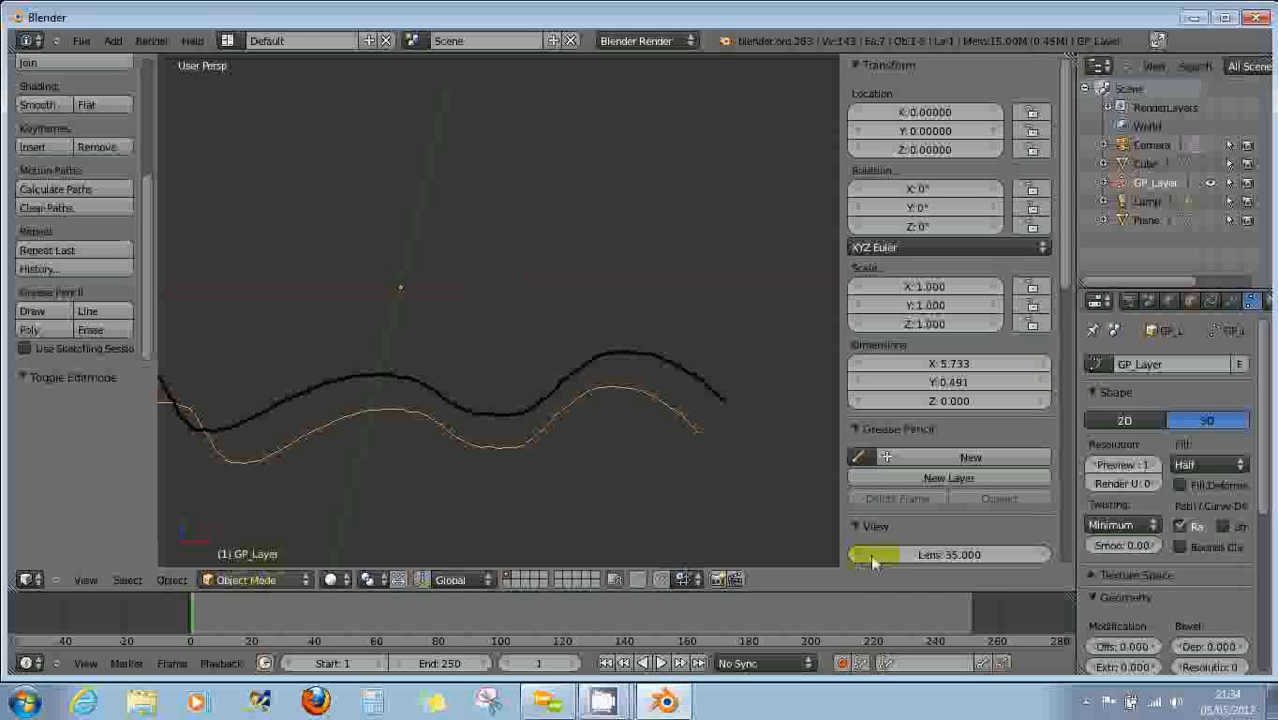
pyautogui.moveTo(1070, 277); pyautogui.dragTo(1067, 548)
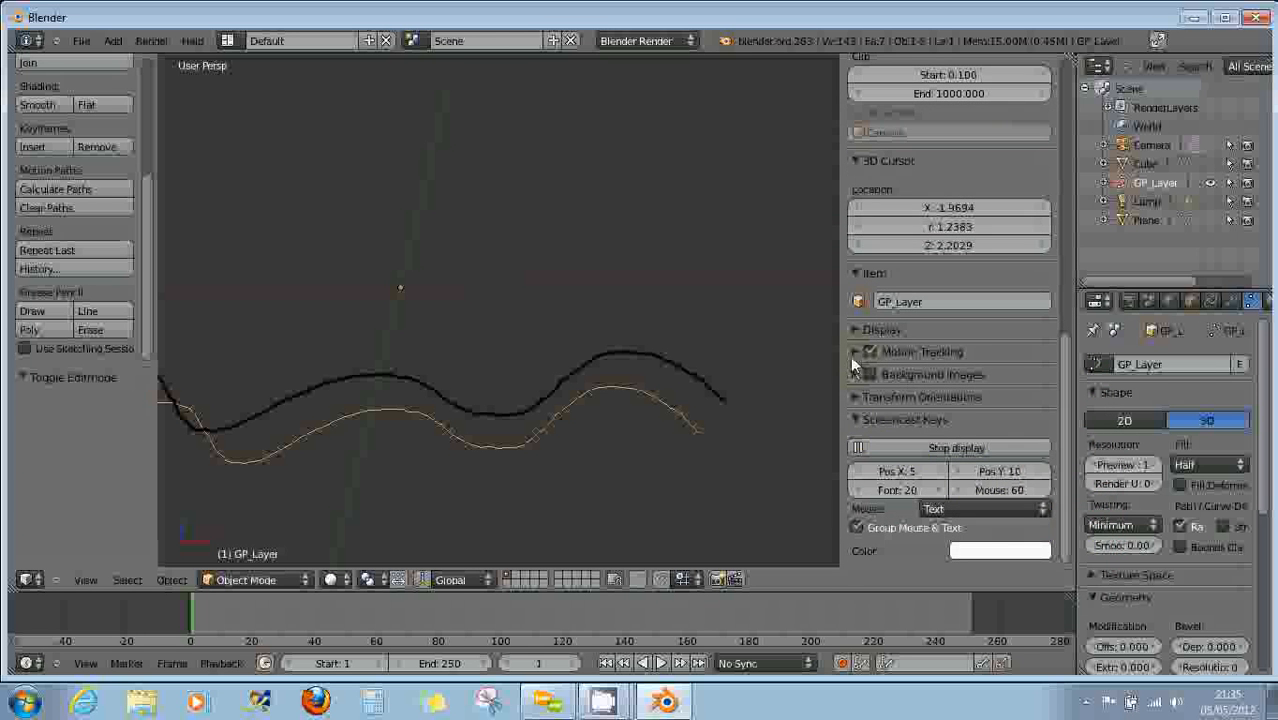
pyautogui.scroll(1, 907, 400)
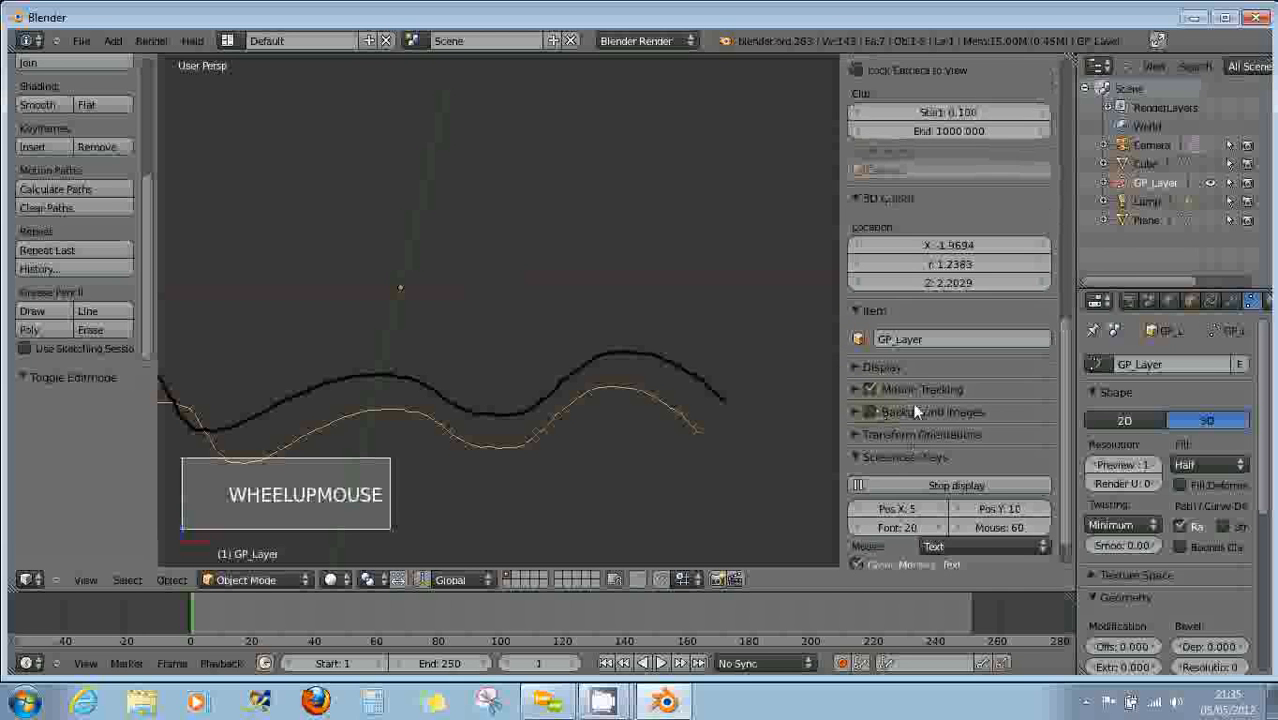
pyautogui.scroll(-3, 913, 403)
pyautogui.scroll(8, 912, 402)
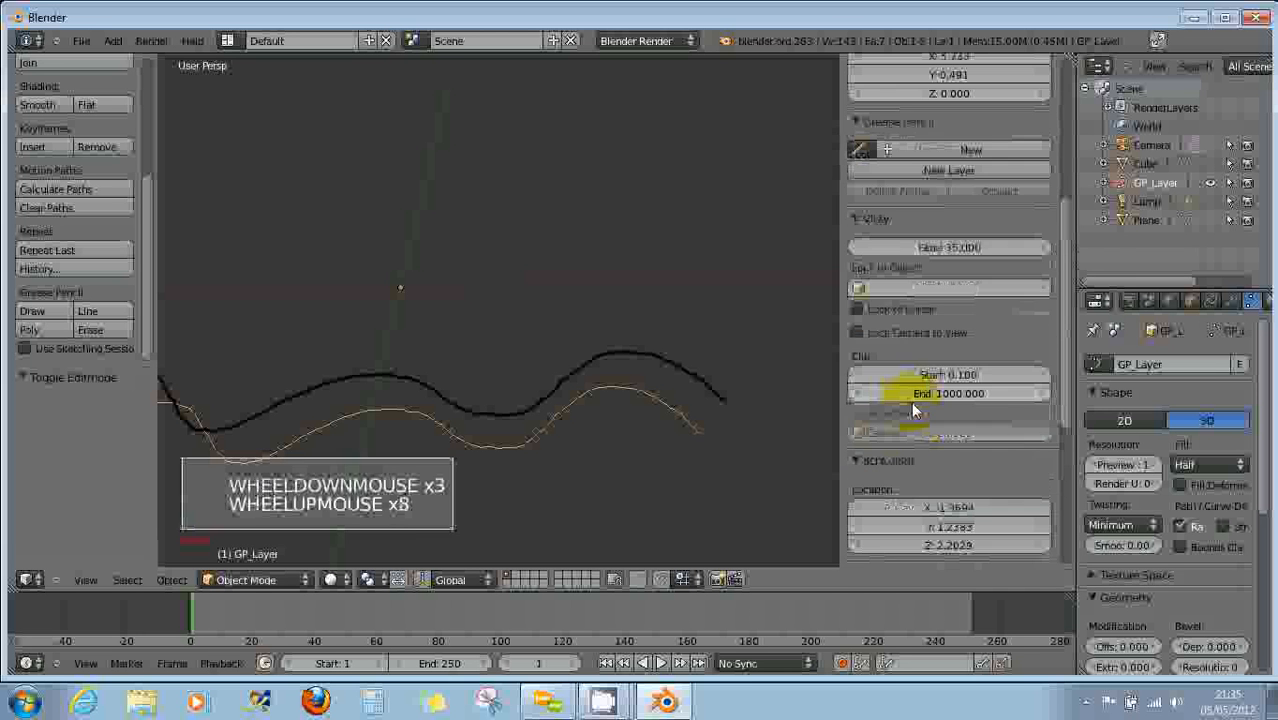
pyautogui.scroll(4, 911, 402)
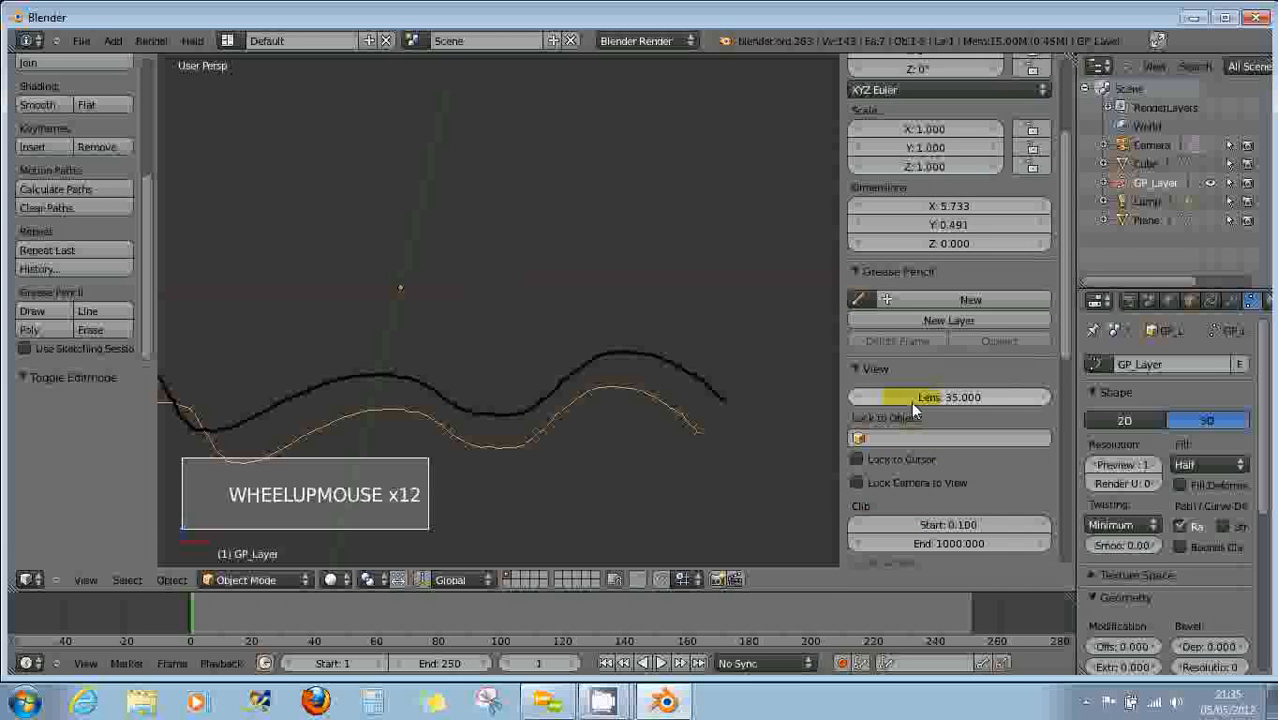
pyautogui.scroll(1, 948, 400)
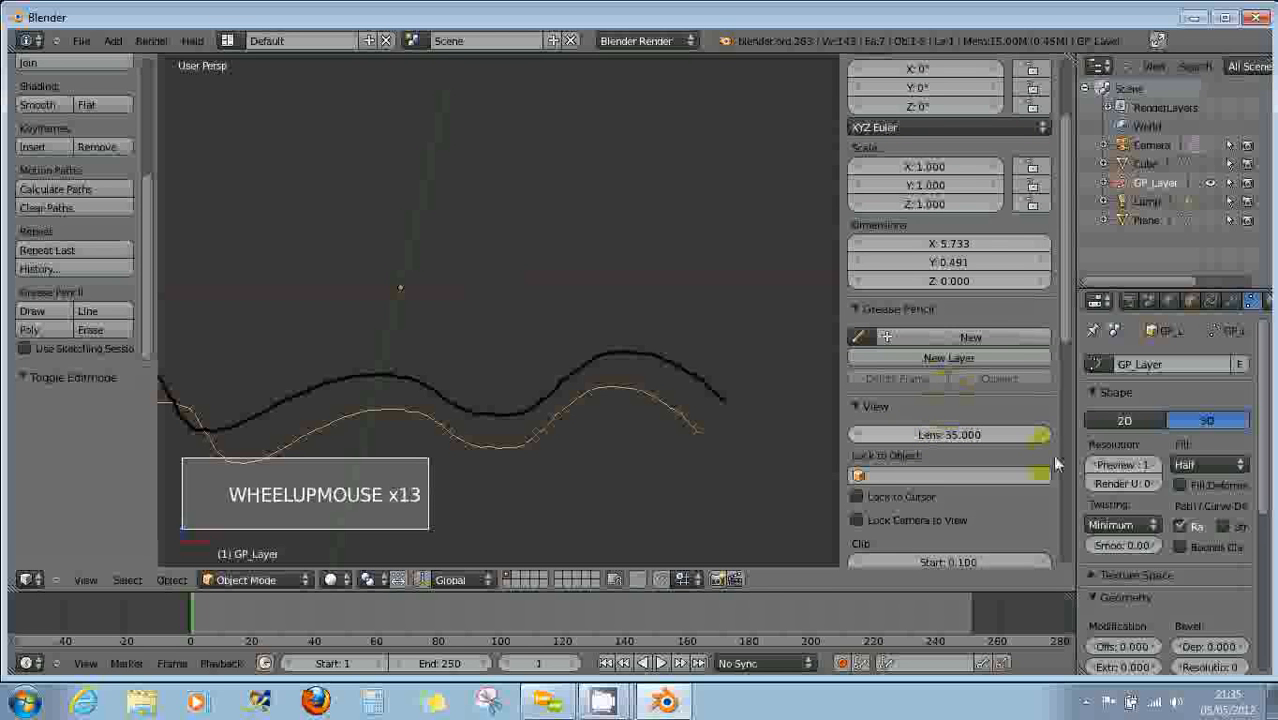
pyautogui.scroll(-2, 1197, 524)
pyautogui.scroll(-1, 1197, 524)
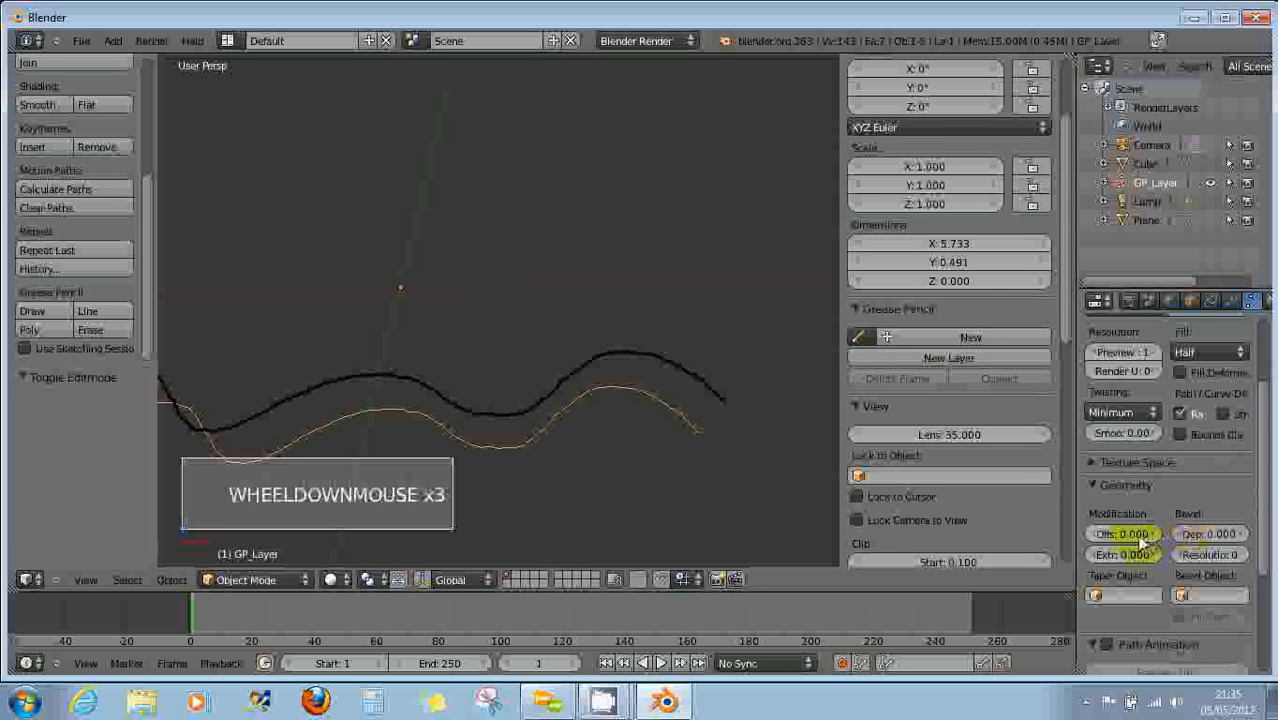
pyautogui.scroll(-5, 1155, 540)
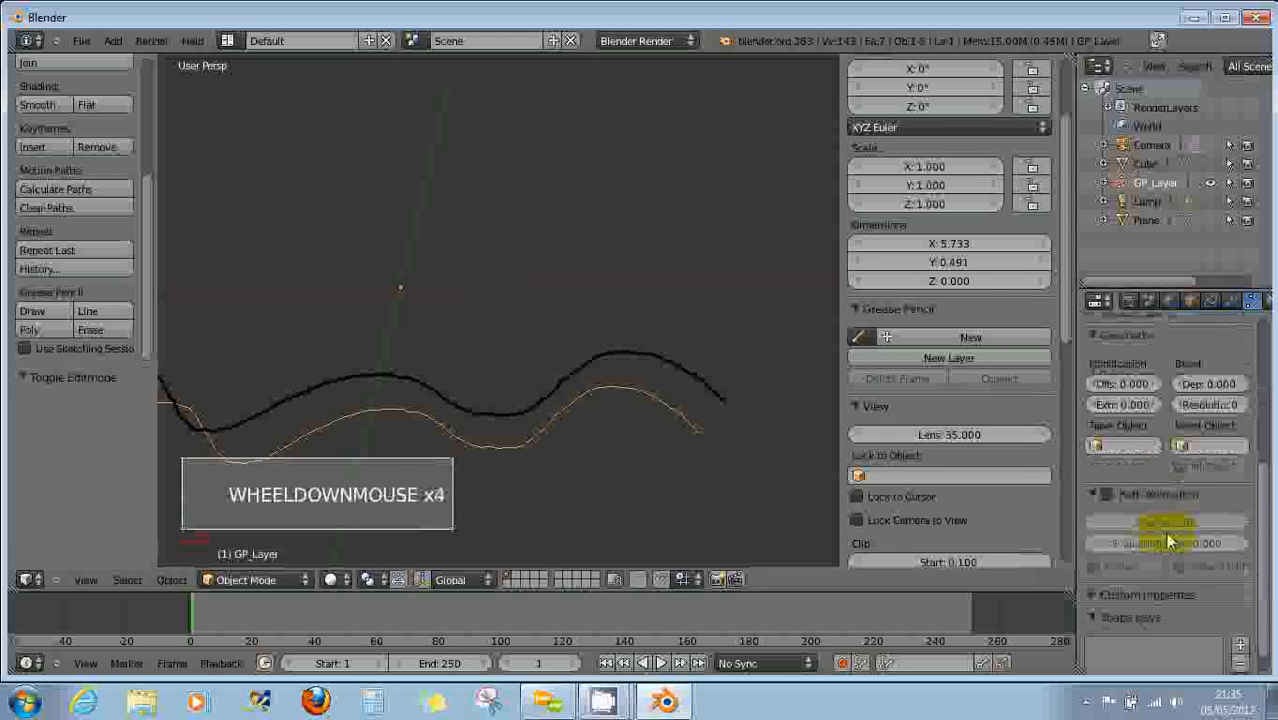
pyautogui.scroll(-1, 1165, 538)
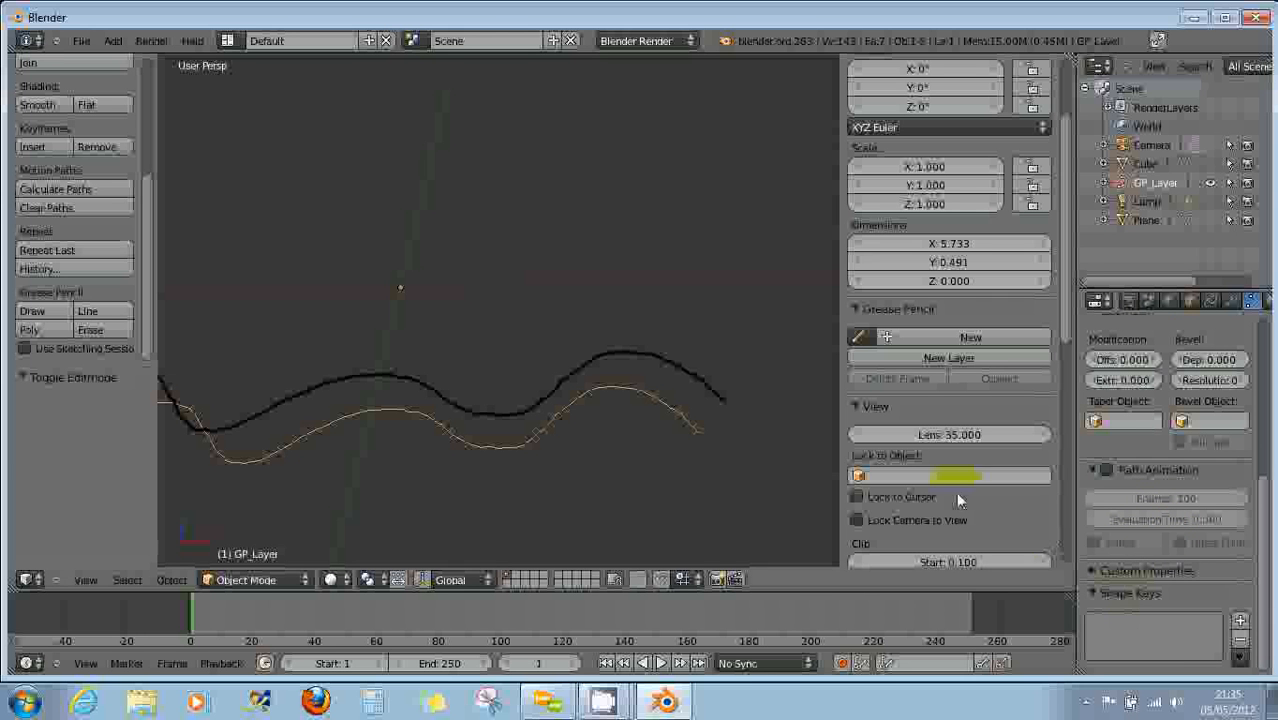
# Look through the available object commands for a curve simplification operation, including conversion, animation, clear and transform options.
pyautogui.click(171, 580)
pyautogui.moveTo(226, 37)
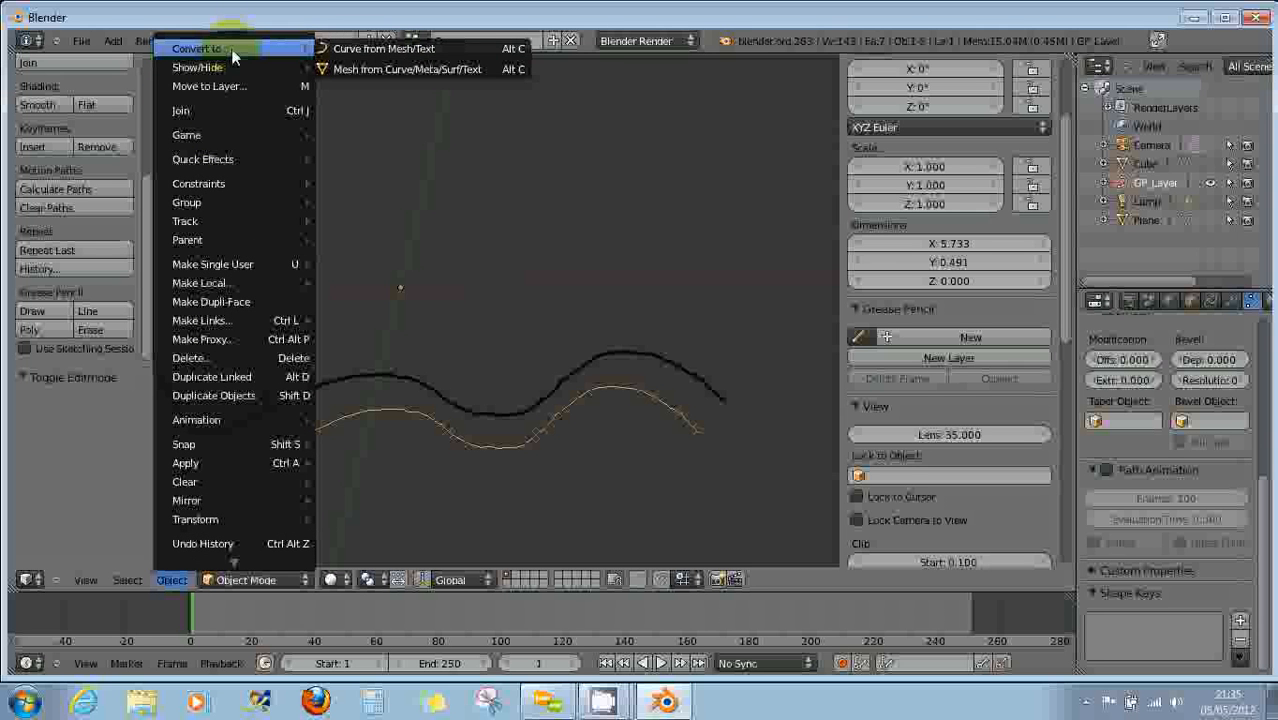
pyautogui.moveTo(237, 65)
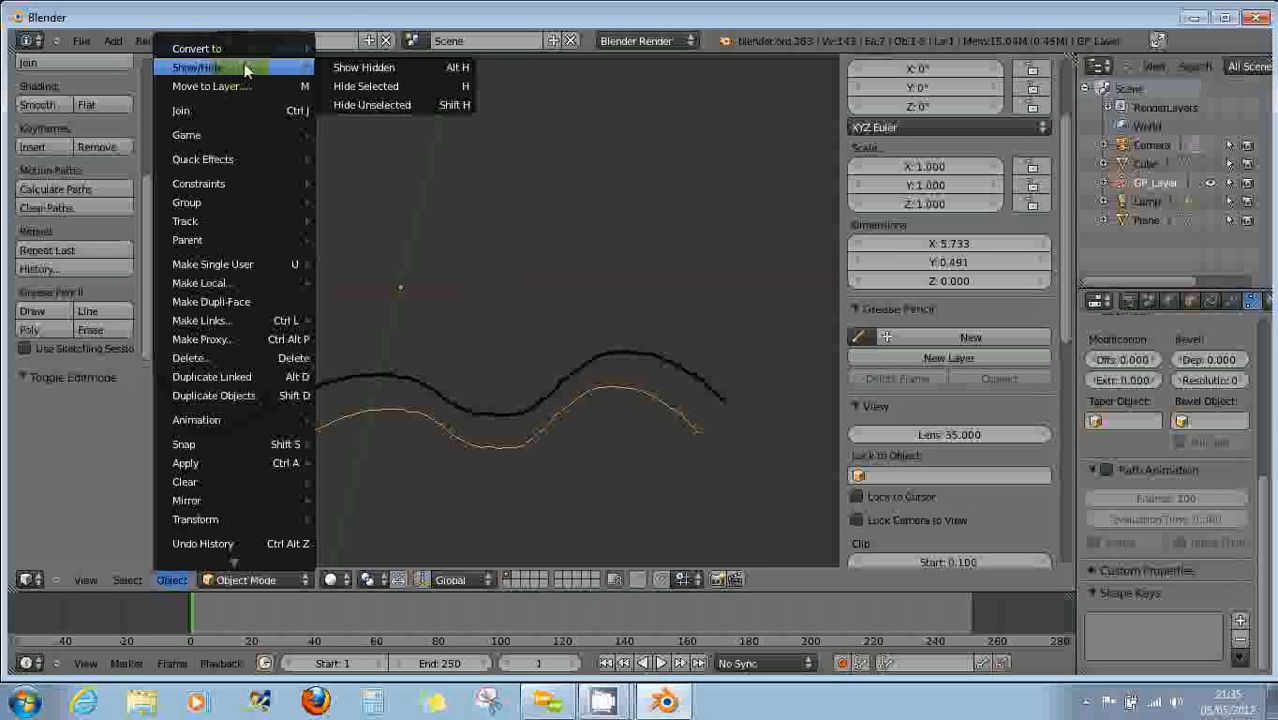
pyautogui.moveTo(240, 158)
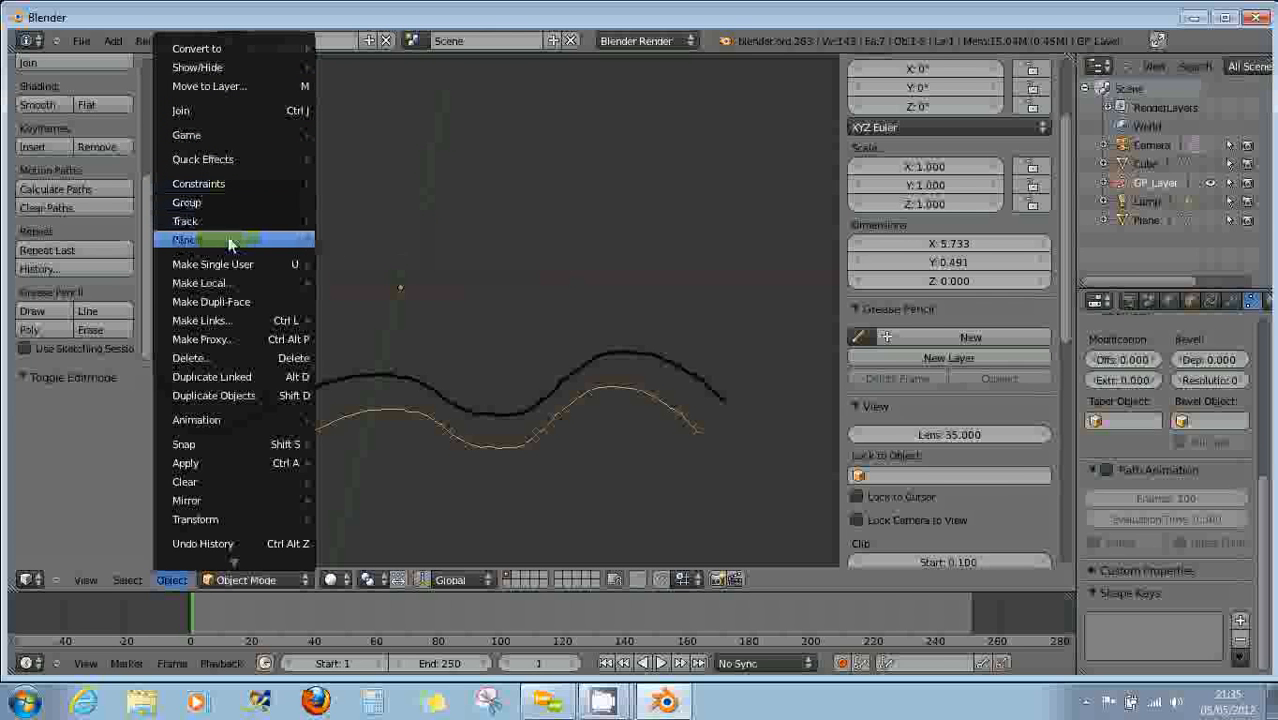
pyautogui.moveTo(227, 264)
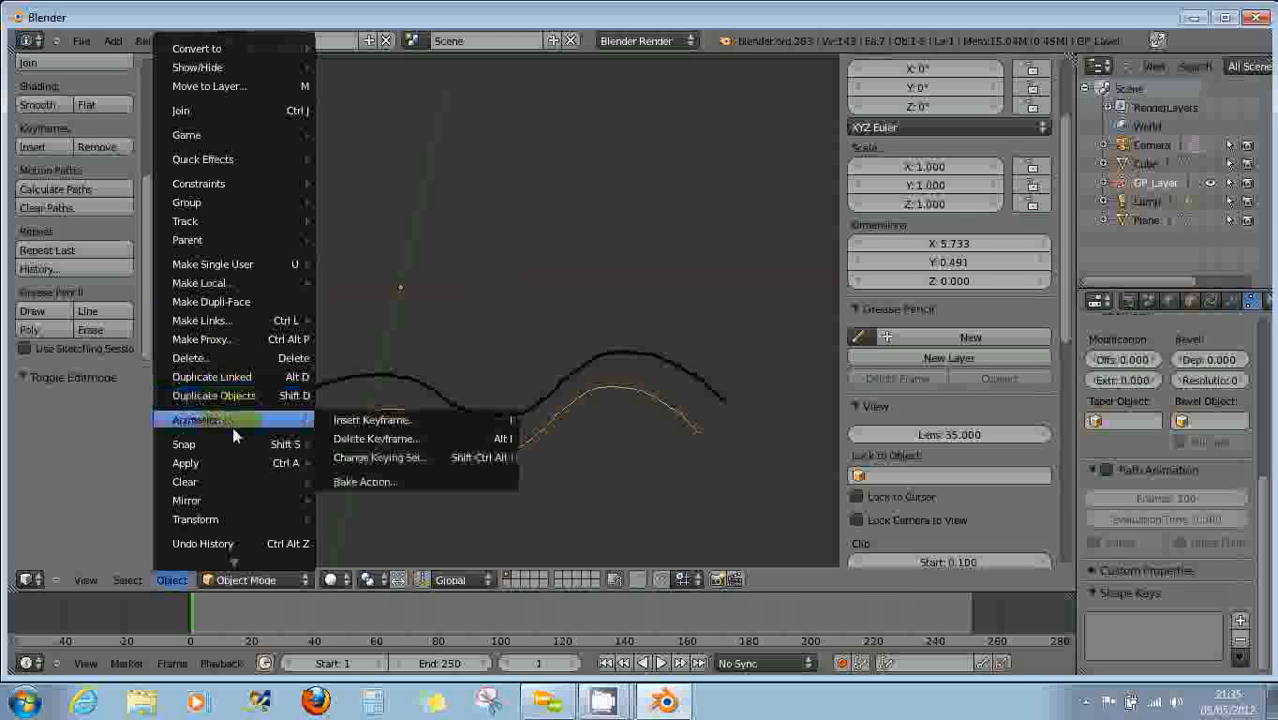
pyautogui.moveTo(231, 457)
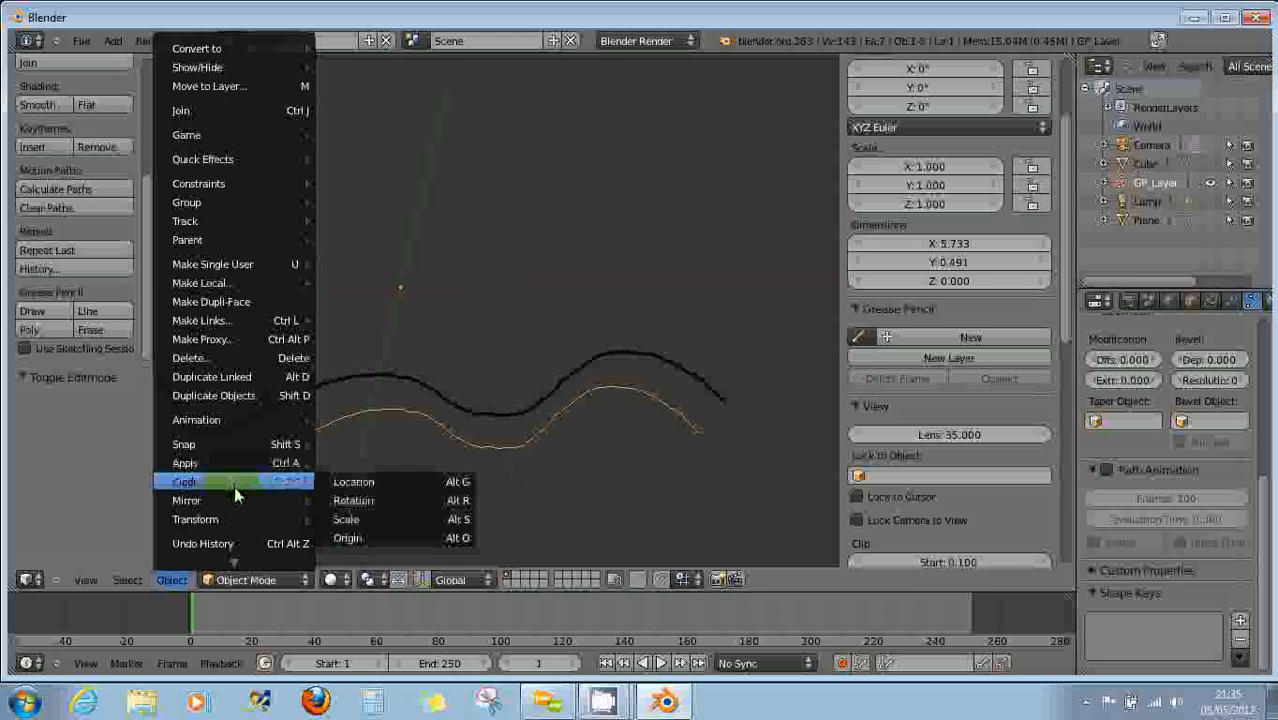
pyautogui.moveTo(238, 499)
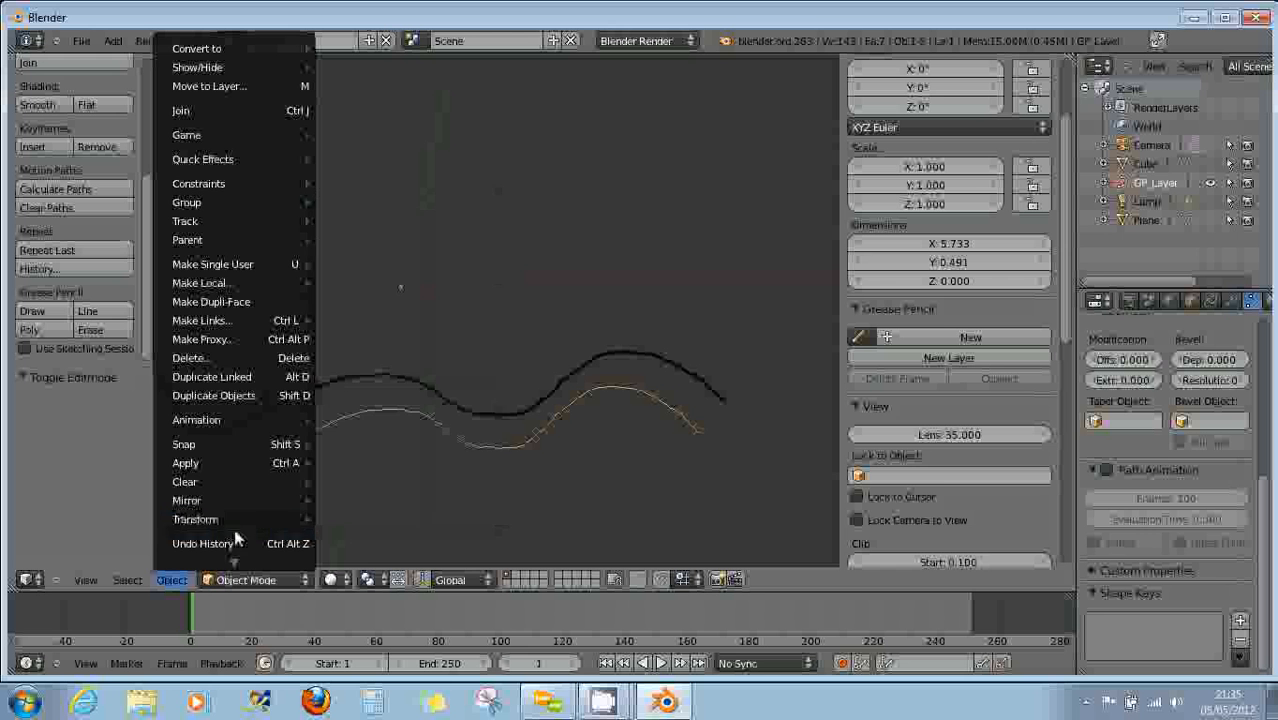
pyautogui.moveTo(225, 557)
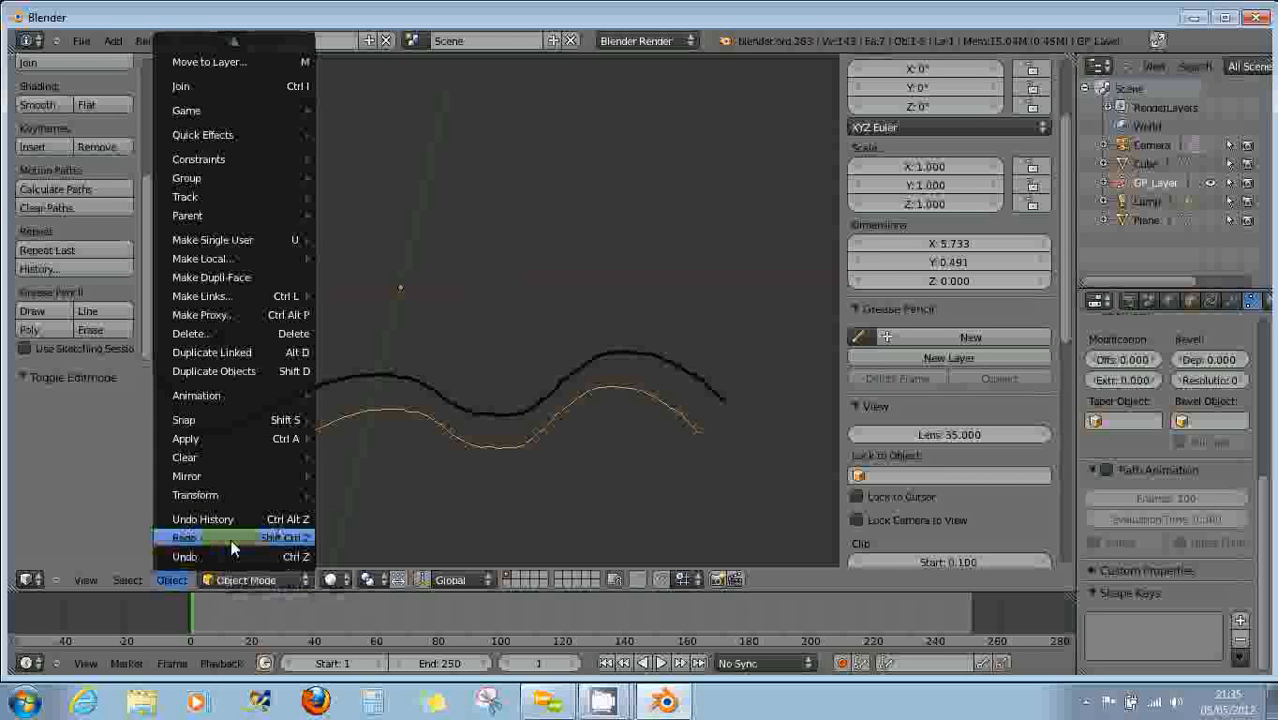
pyautogui.click(435, 491)
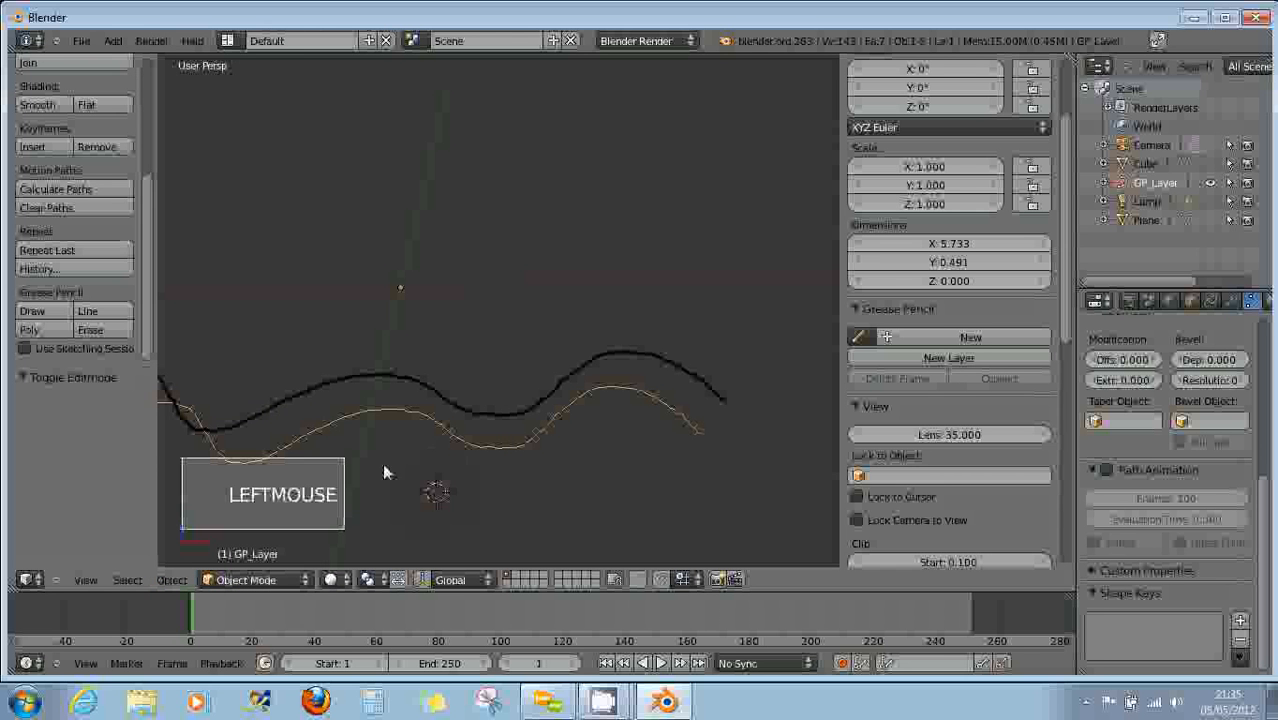
pyautogui.scroll(-3, 382, 463)
pyautogui.scroll(2, 365, 435)
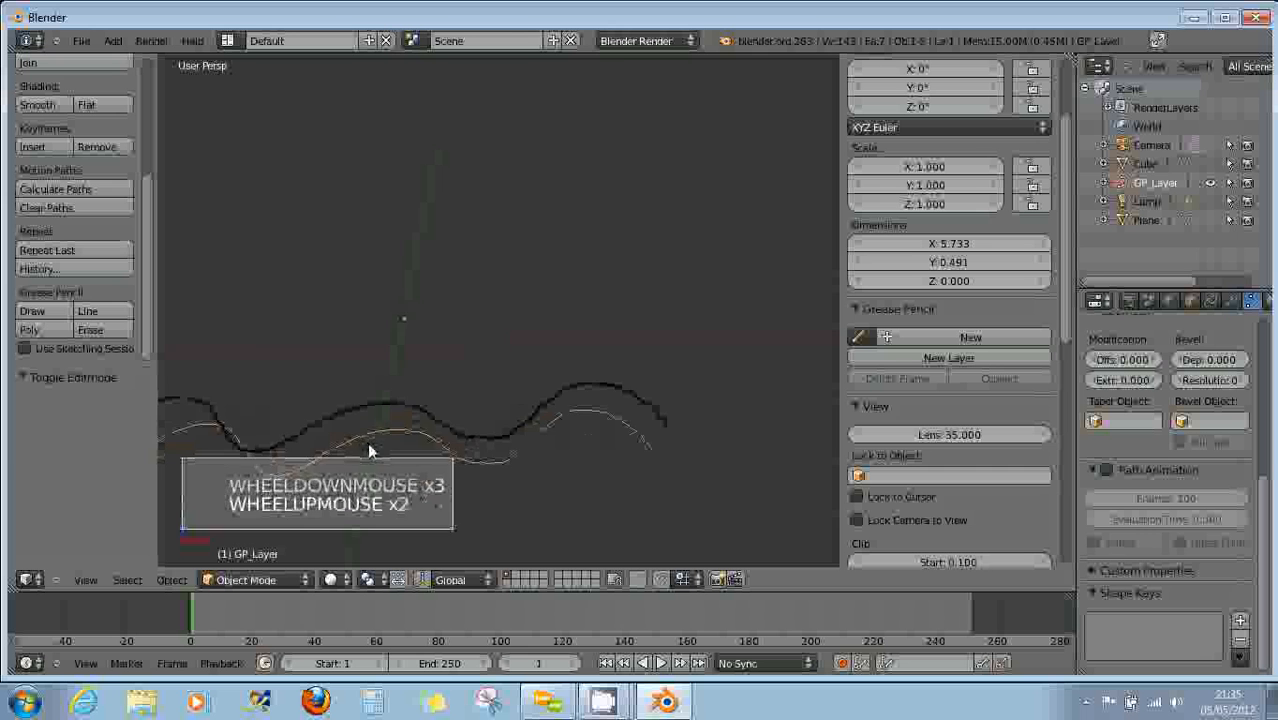
pyautogui.moveTo(367, 442); pyautogui.dragTo(390, 410, button='middle')
pyautogui.scroll(-2, 386, 433)
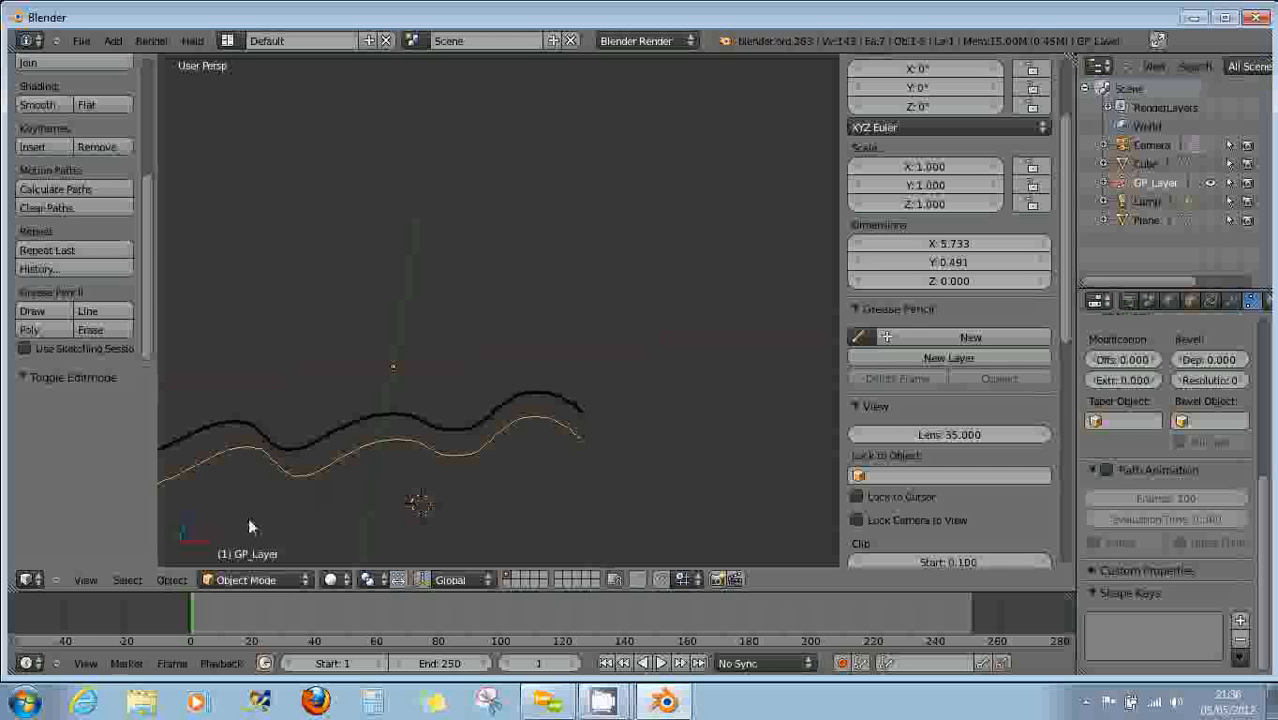
pyautogui.click(208, 577)
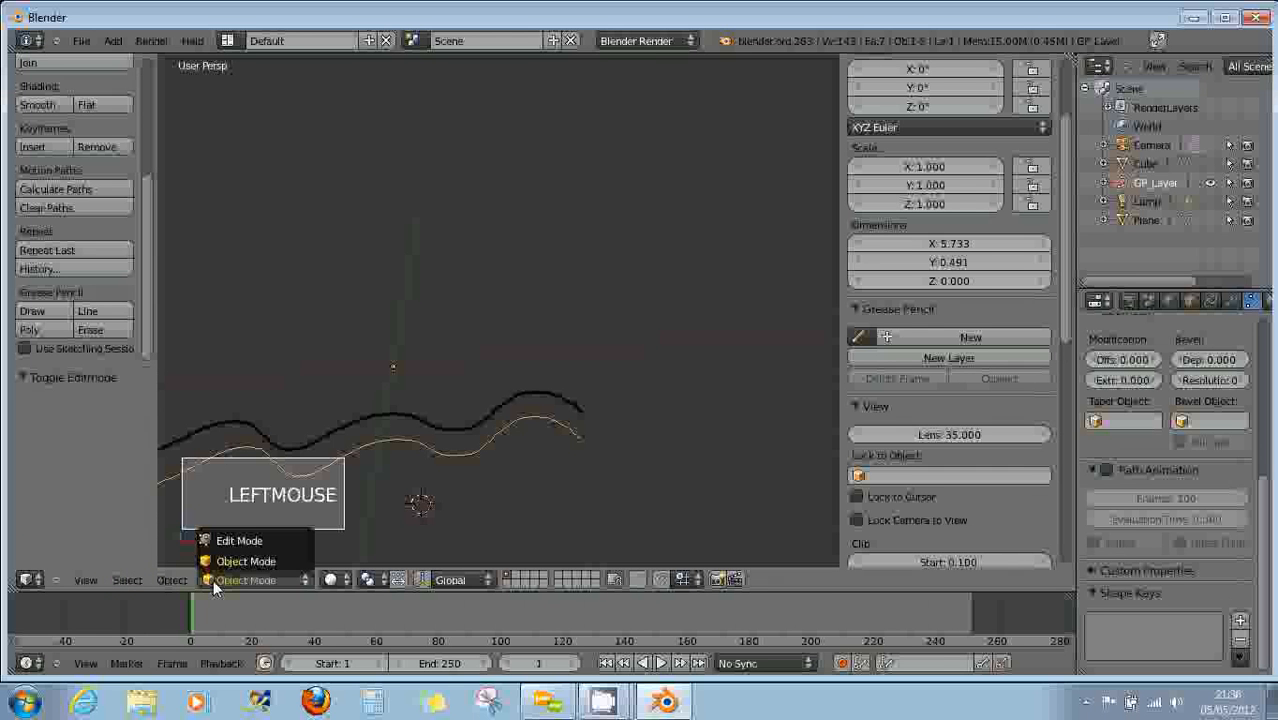
pyautogui.click(226, 560)
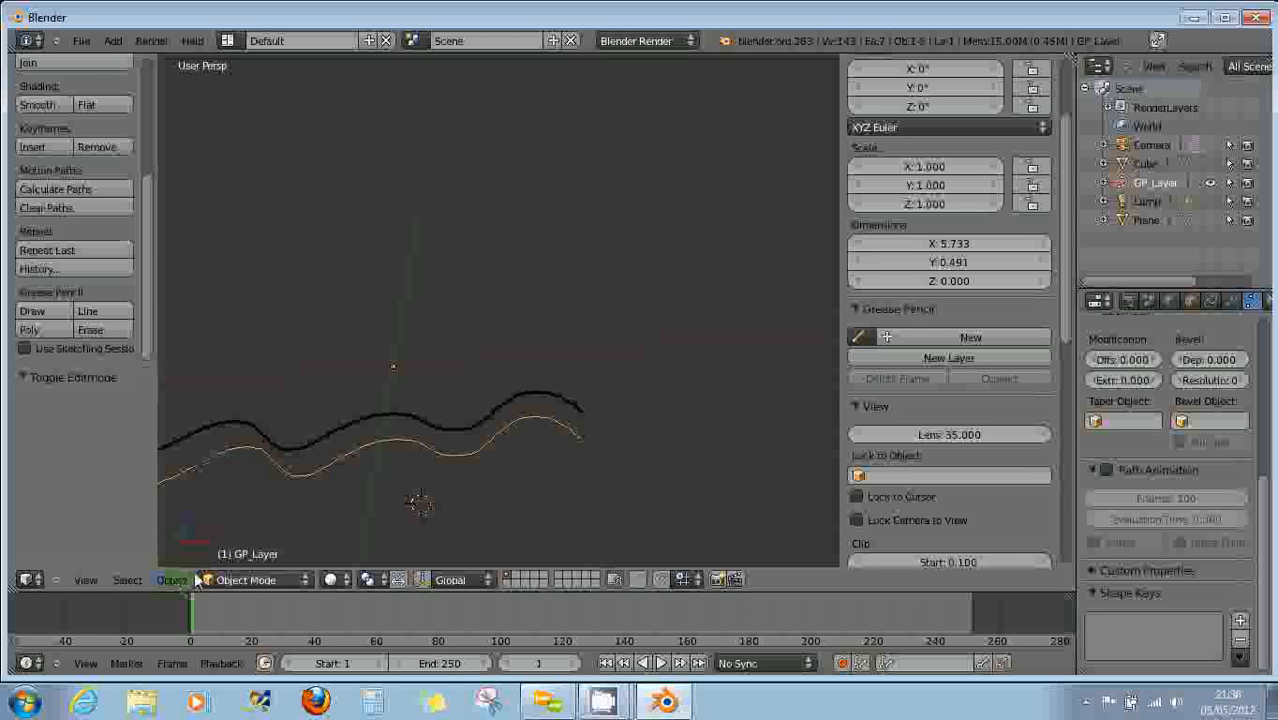
pyautogui.rightClick(331, 472)
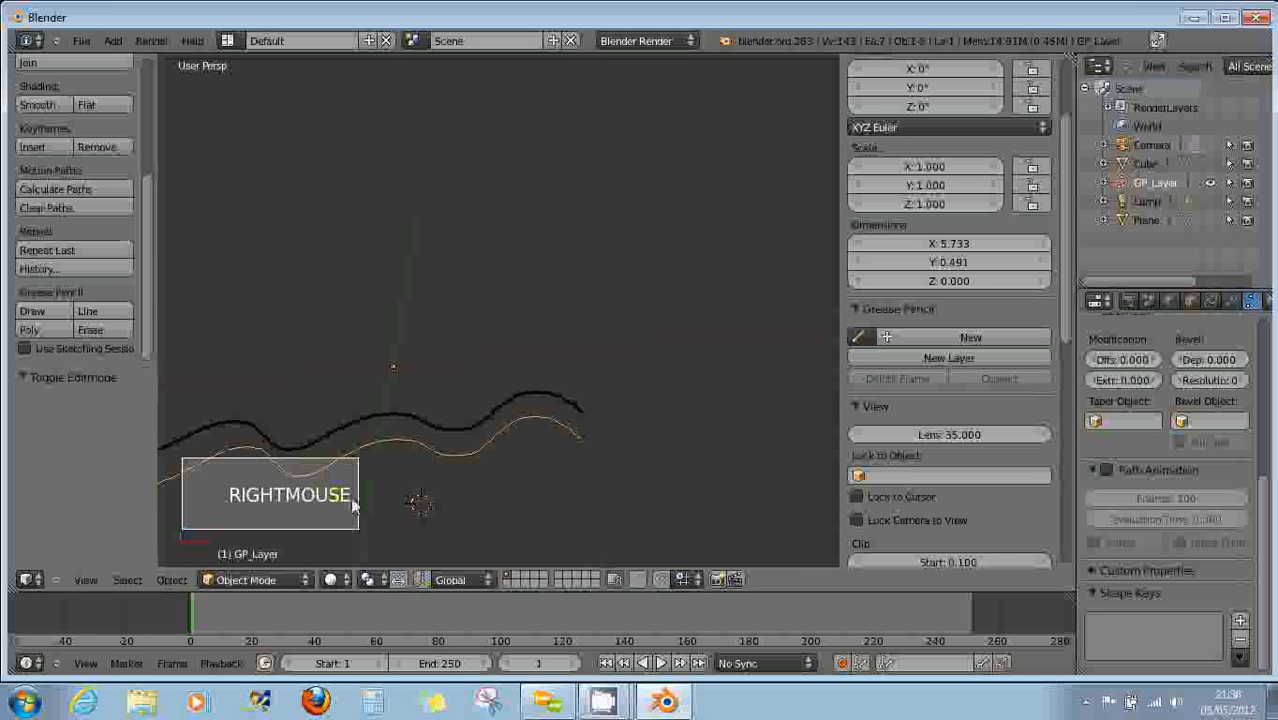
pyautogui.keyDown('shift'); pyautogui.moveTo(356, 491); pyautogui.dragTo(441, 395, button='middle'); pyautogui.keyUp('shift')
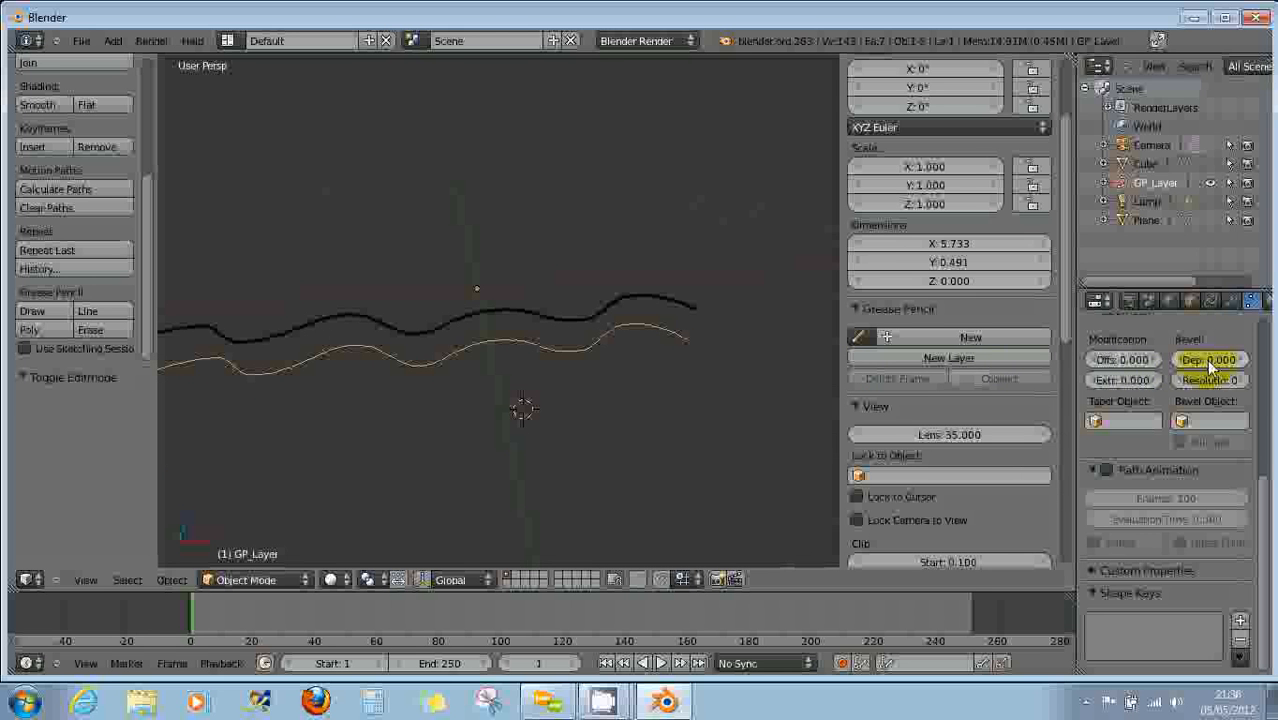
# Try the 2D shape setting on the GP_Layer curve and return it to 3D, leaving its preview resolution unedited.
pyautogui.scroll(6, 1190, 400)
pyautogui.scroll(-1, 1193, 415)
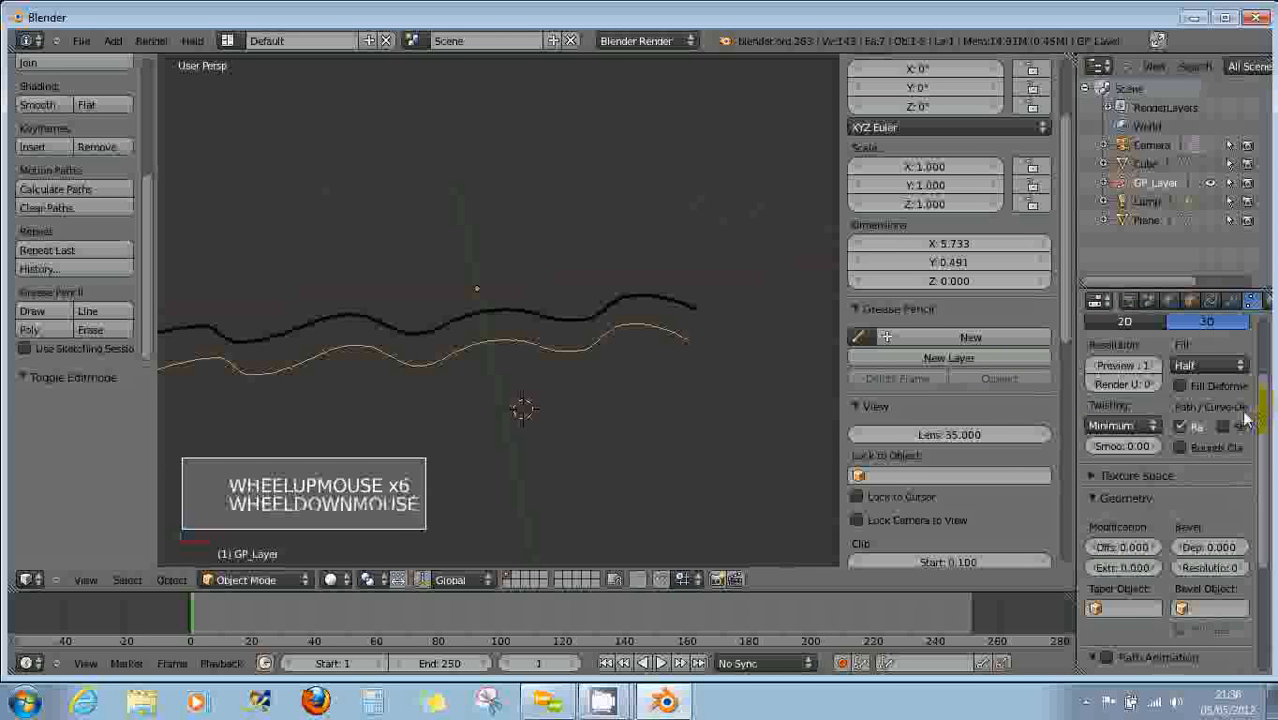
pyautogui.scroll(2, 1195, 425)
pyautogui.click(1140, 396)
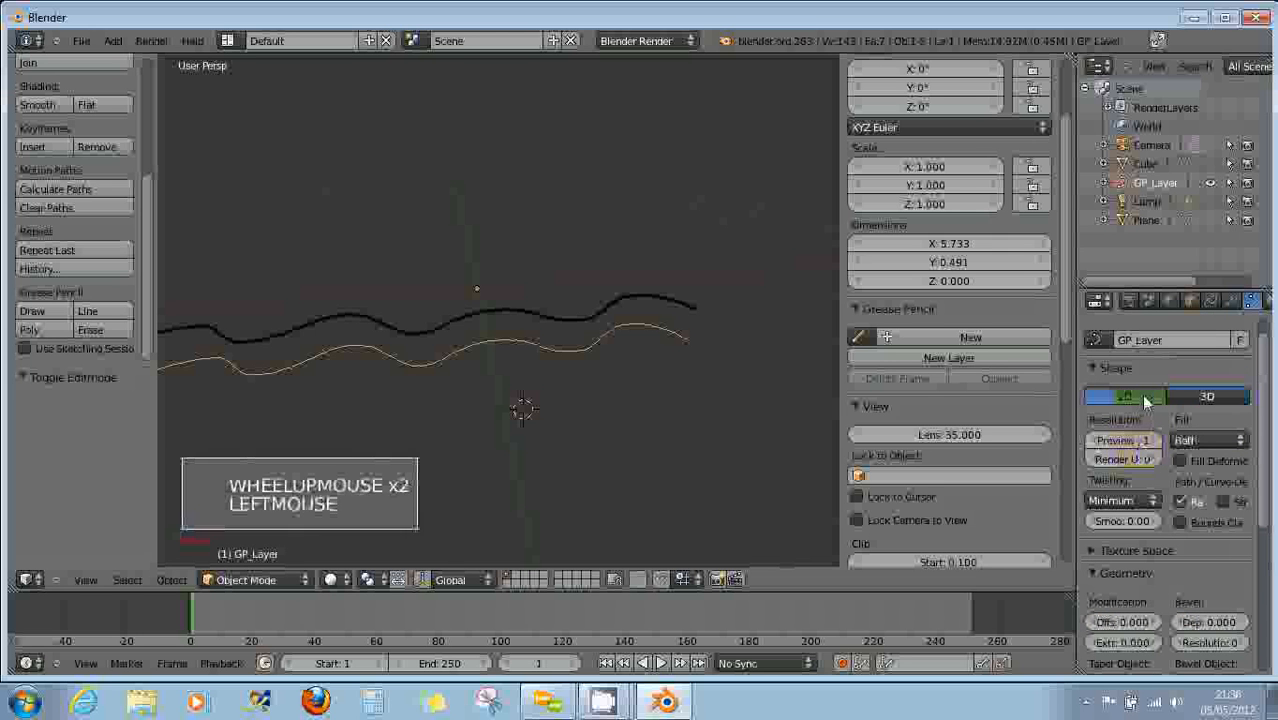
pyautogui.doubleClick(1141, 441)
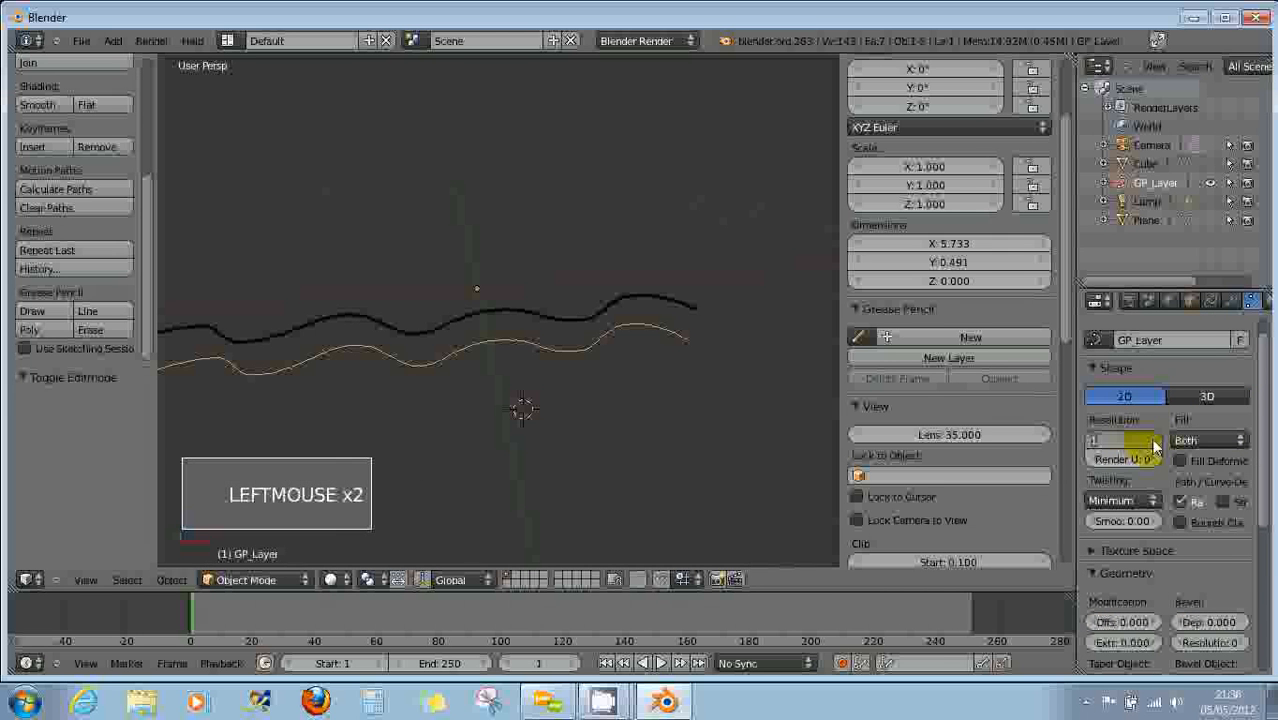
pyautogui.rightClick(1141, 440)
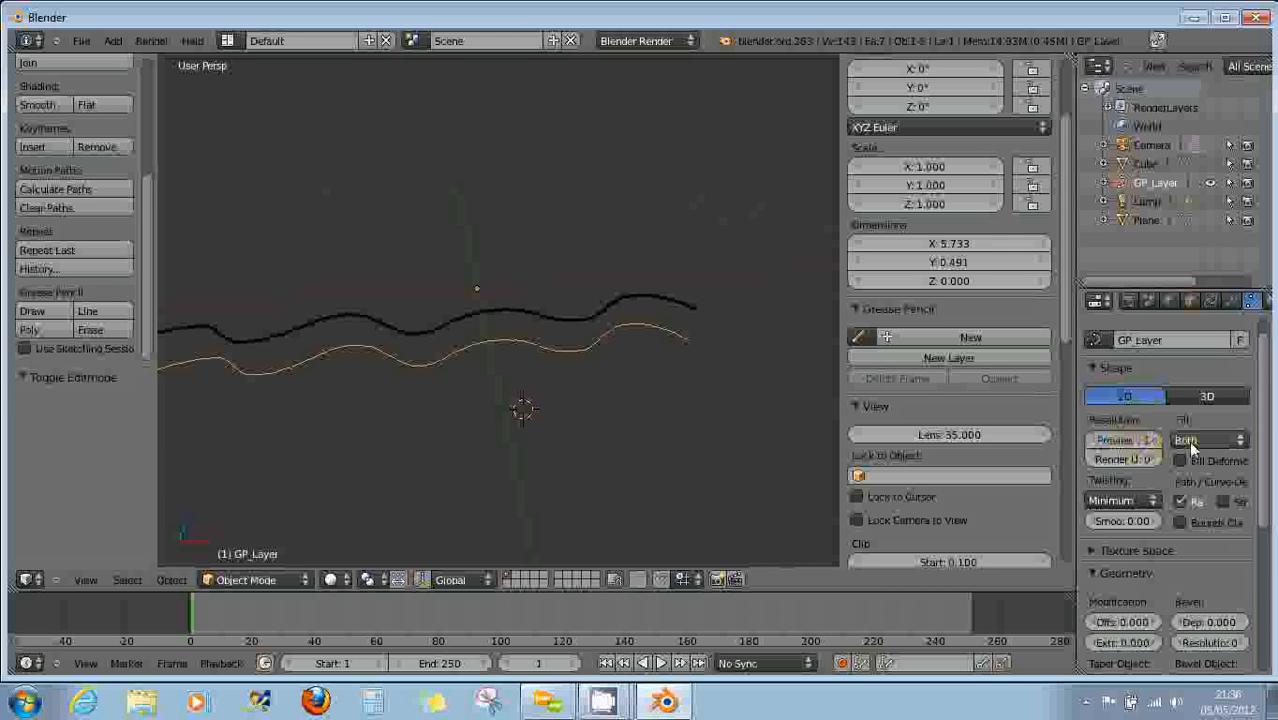
pyautogui.click(1187, 396)
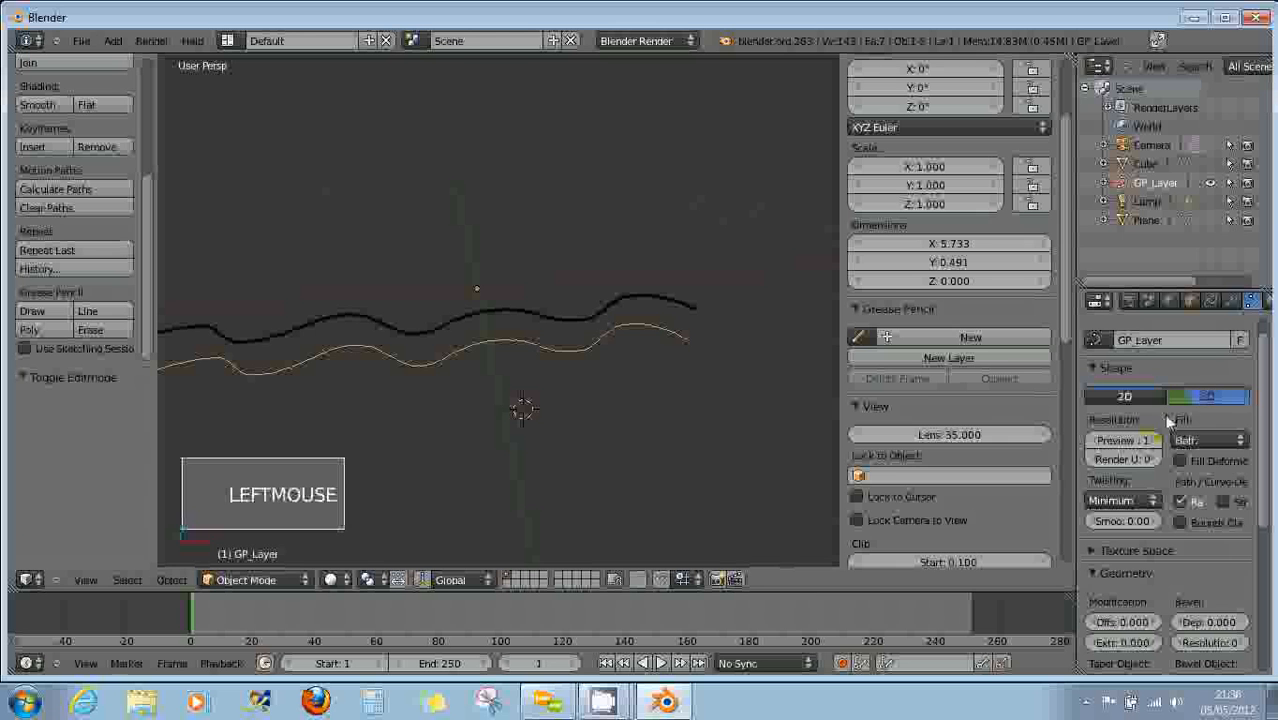
pyautogui.click(1141, 436)
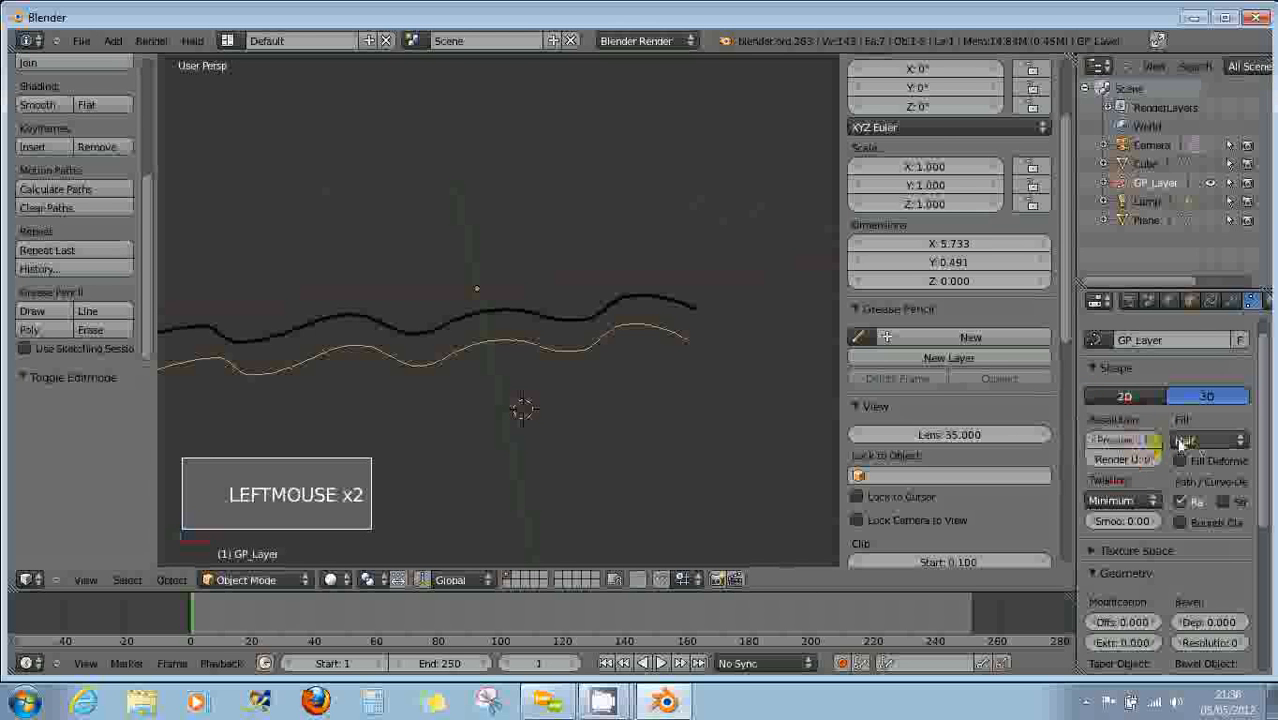
# Set the GP_Layer curve shape to 2D and review its geometry, path animation and shape key settings.
pyautogui.click(1140, 397)
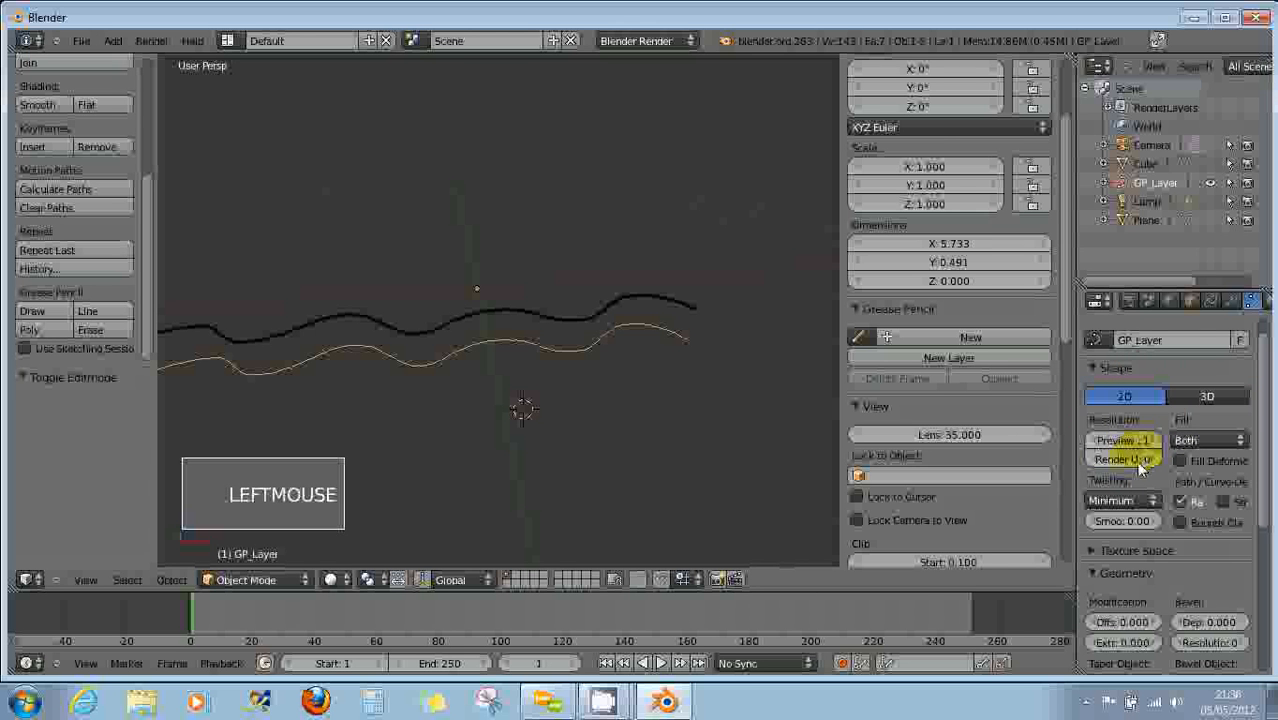
pyautogui.click(1134, 443)
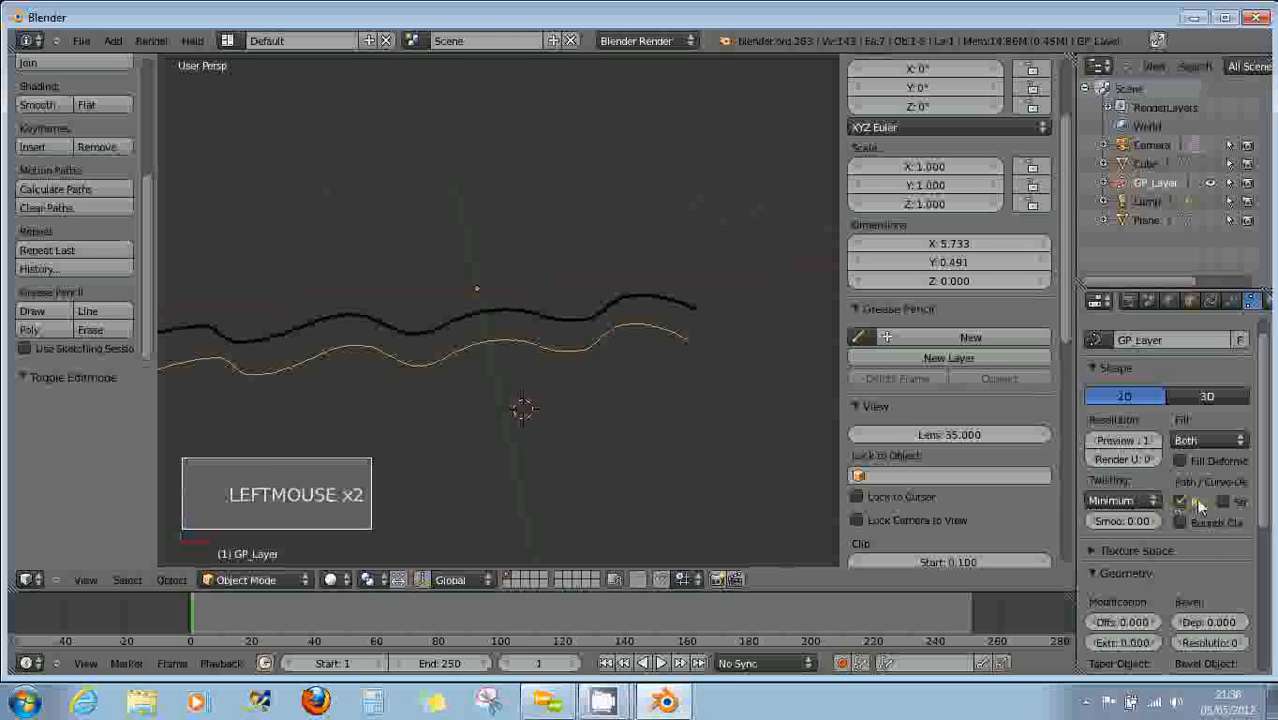
pyautogui.scroll(-3, 1156, 521)
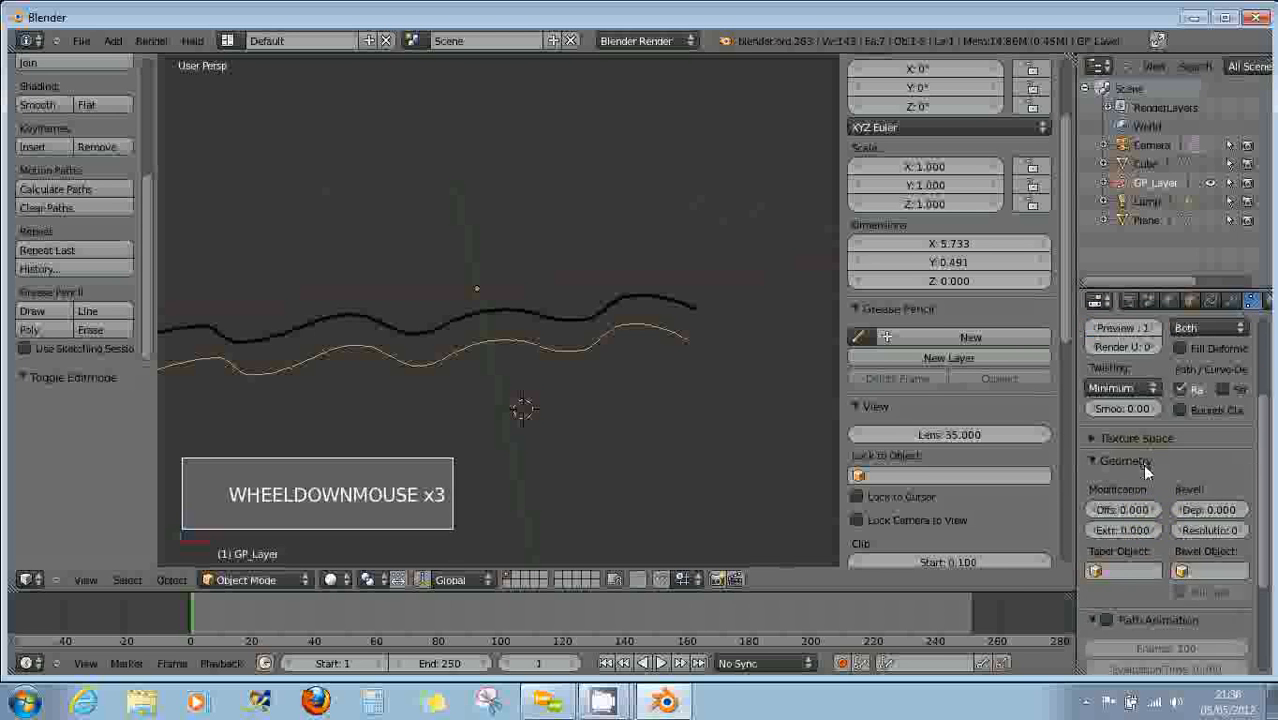
pyautogui.scroll(-2, 1145, 470)
pyautogui.scroll(-5, 1150, 478)
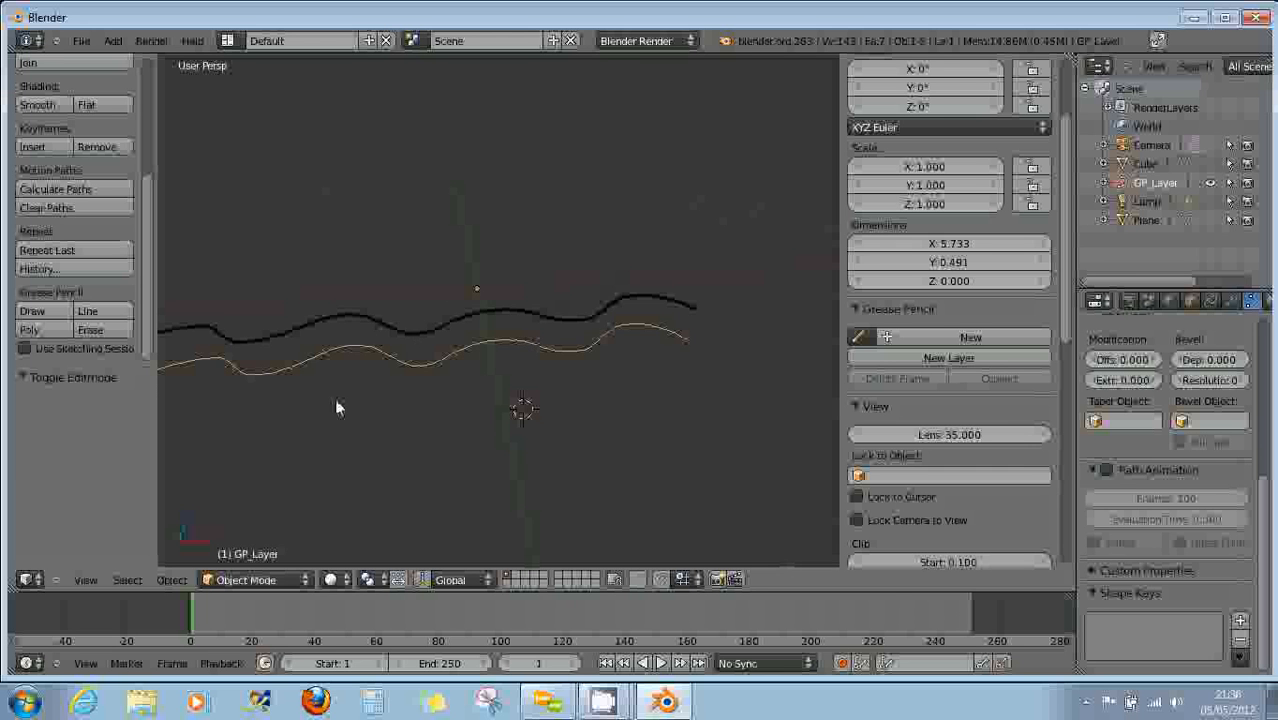
pyautogui.scroll(-2, 335, 398)
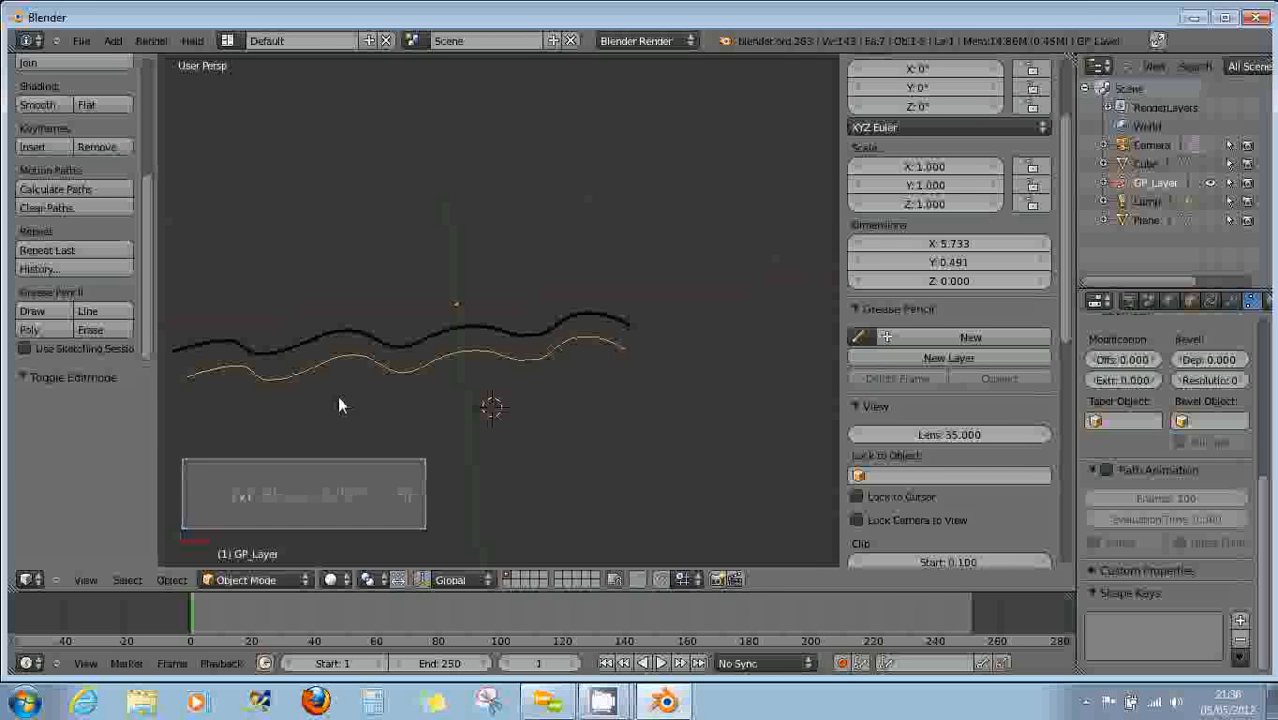
# Try converting the GP_Layer curve to a mesh, inspecting its vertices in Edit Mode and returning to Object Mode.
pyautogui.click(172, 580)
pyautogui.moveTo(229, 49)
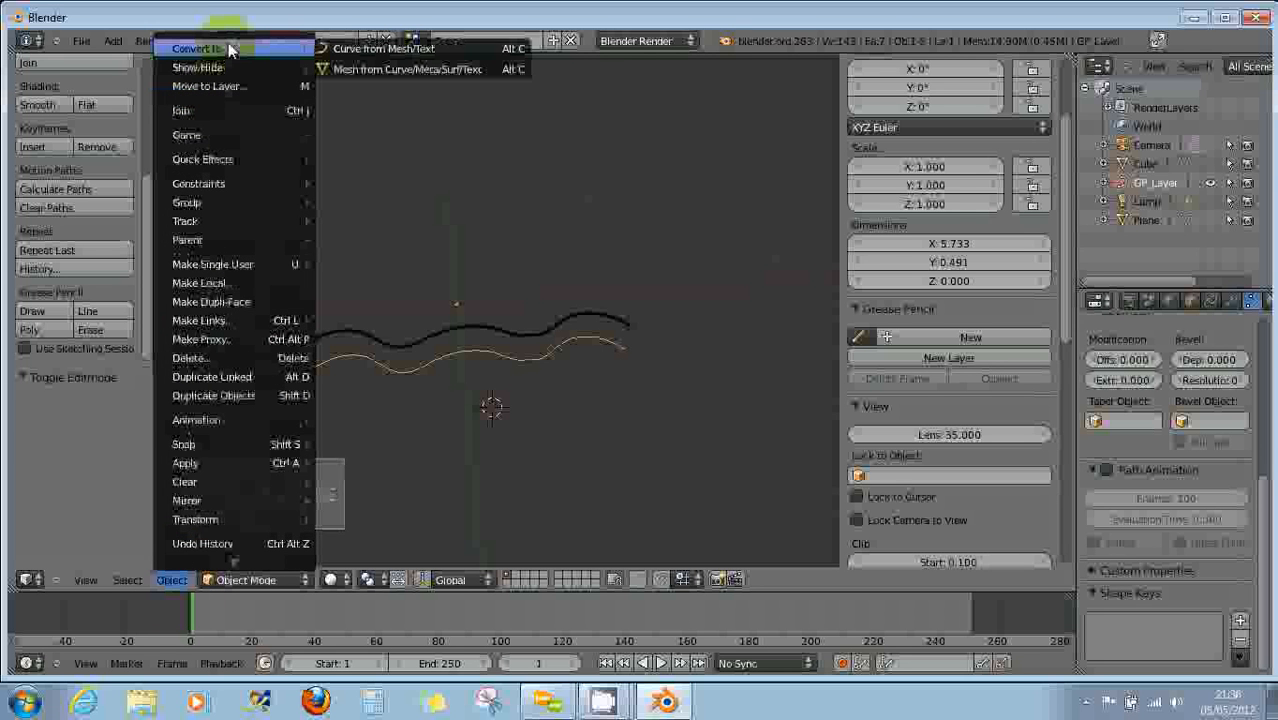
pyautogui.click(460, 68)
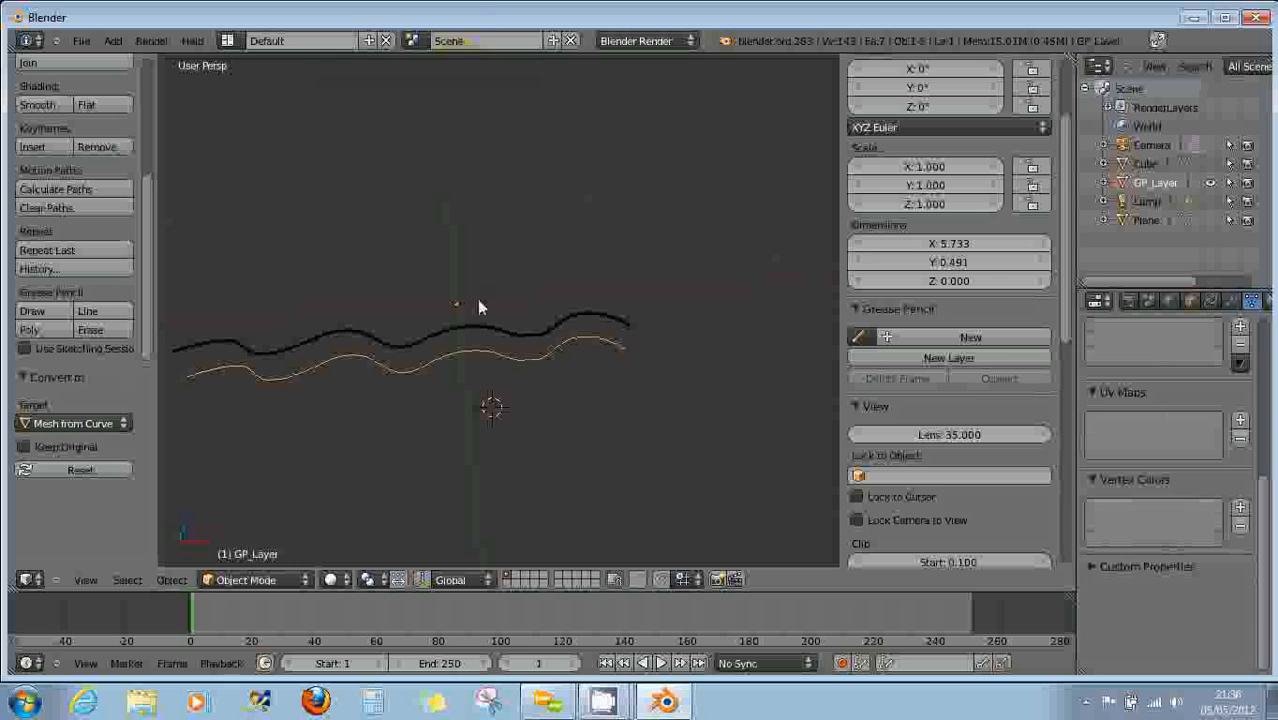
pyautogui.click(250, 581)
pyautogui.click(245, 538)
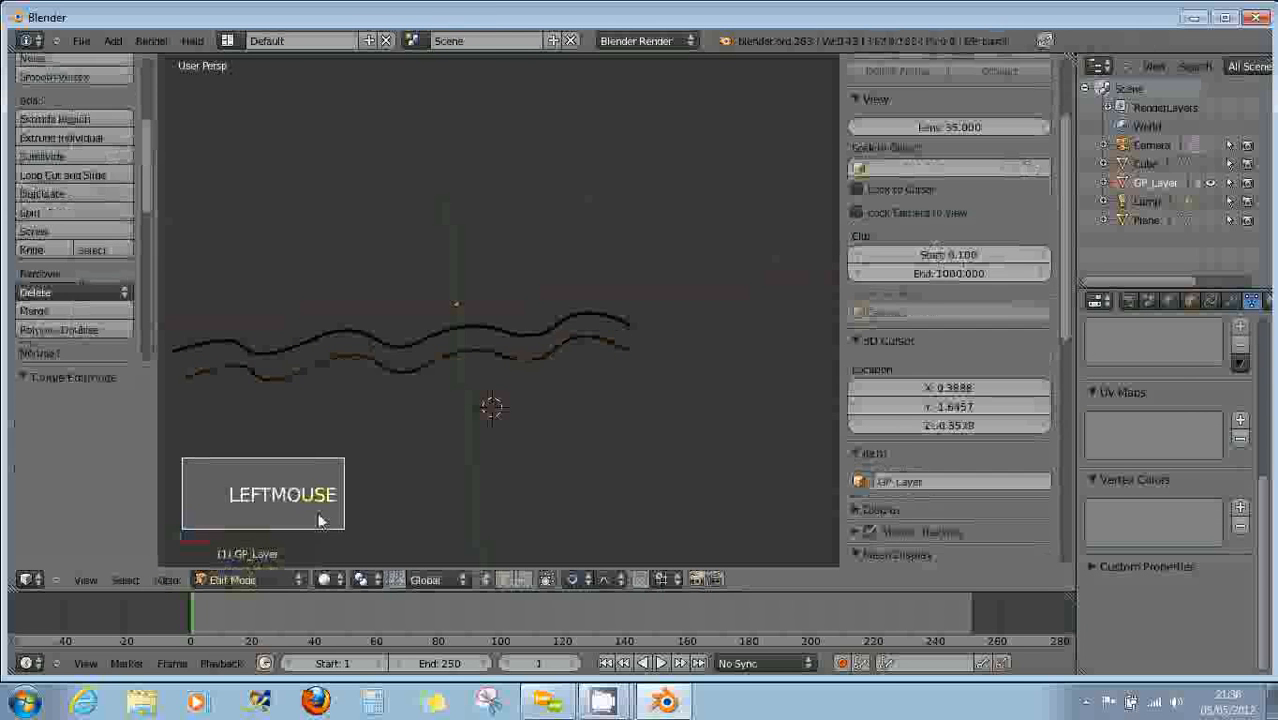
pyautogui.scroll(6, 438, 425)
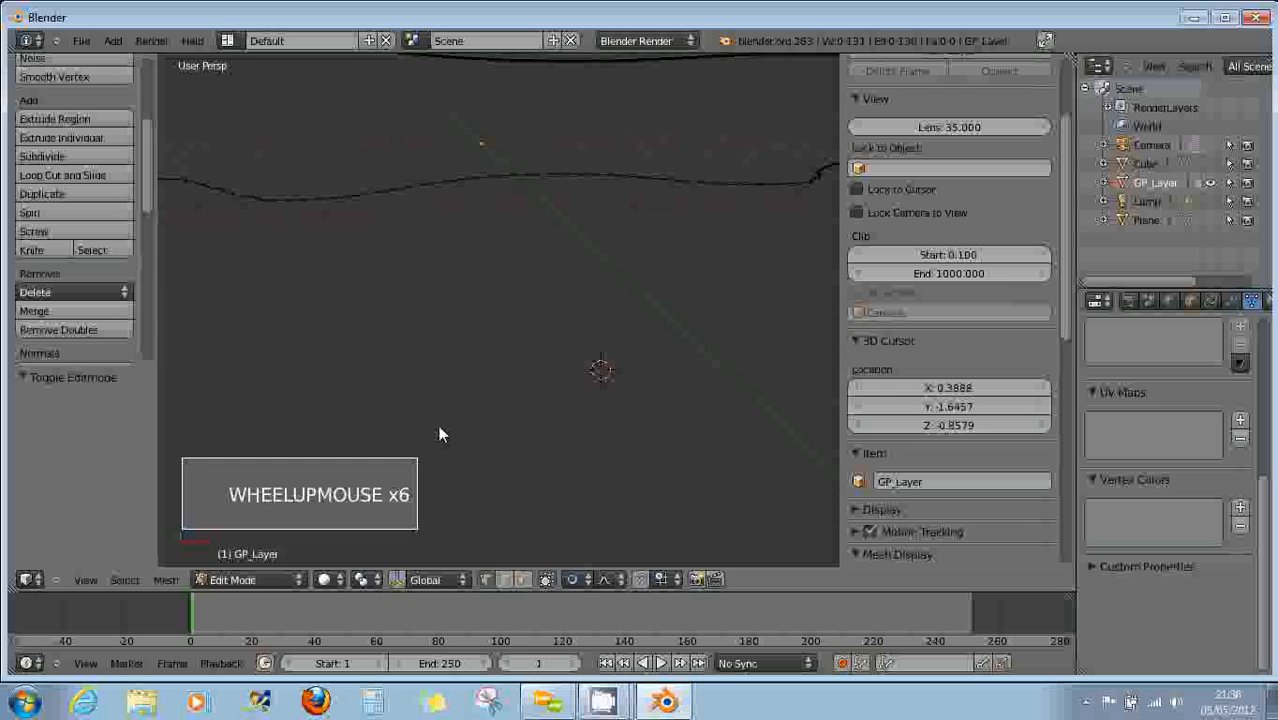
pyautogui.scroll(-6, 438, 425)
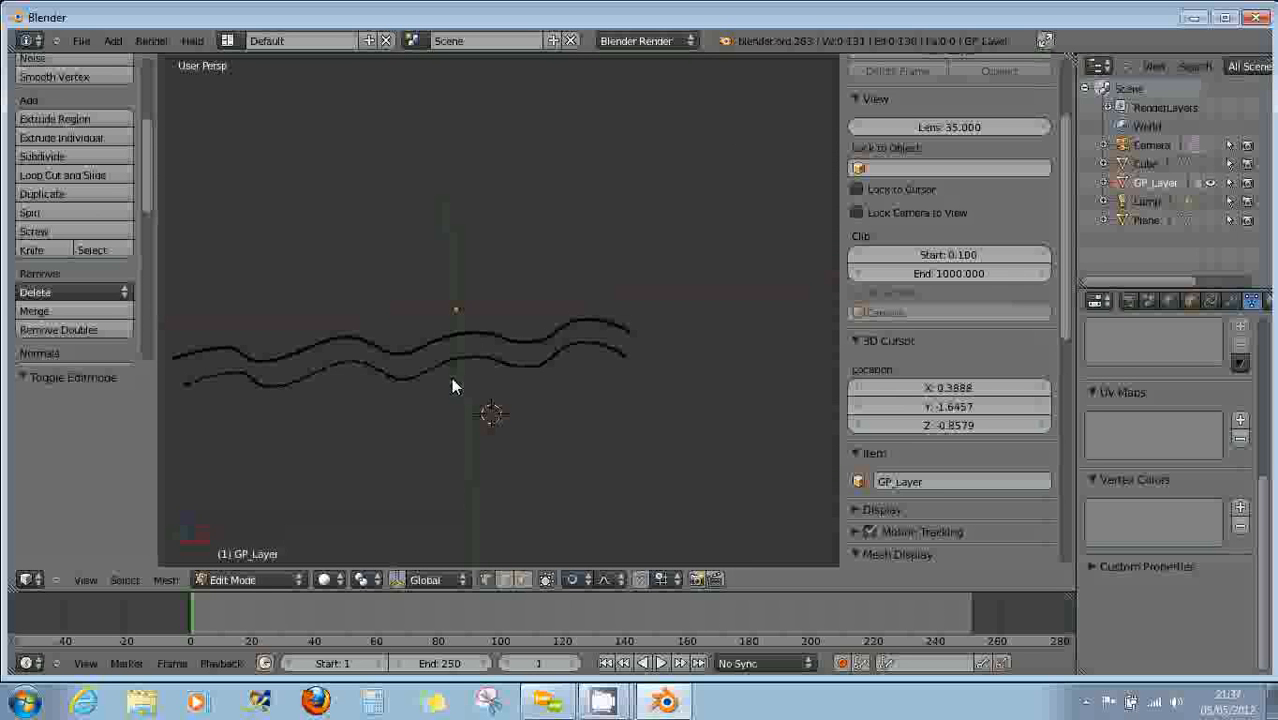
pyautogui.click(244, 582)
pyautogui.click(250, 562)
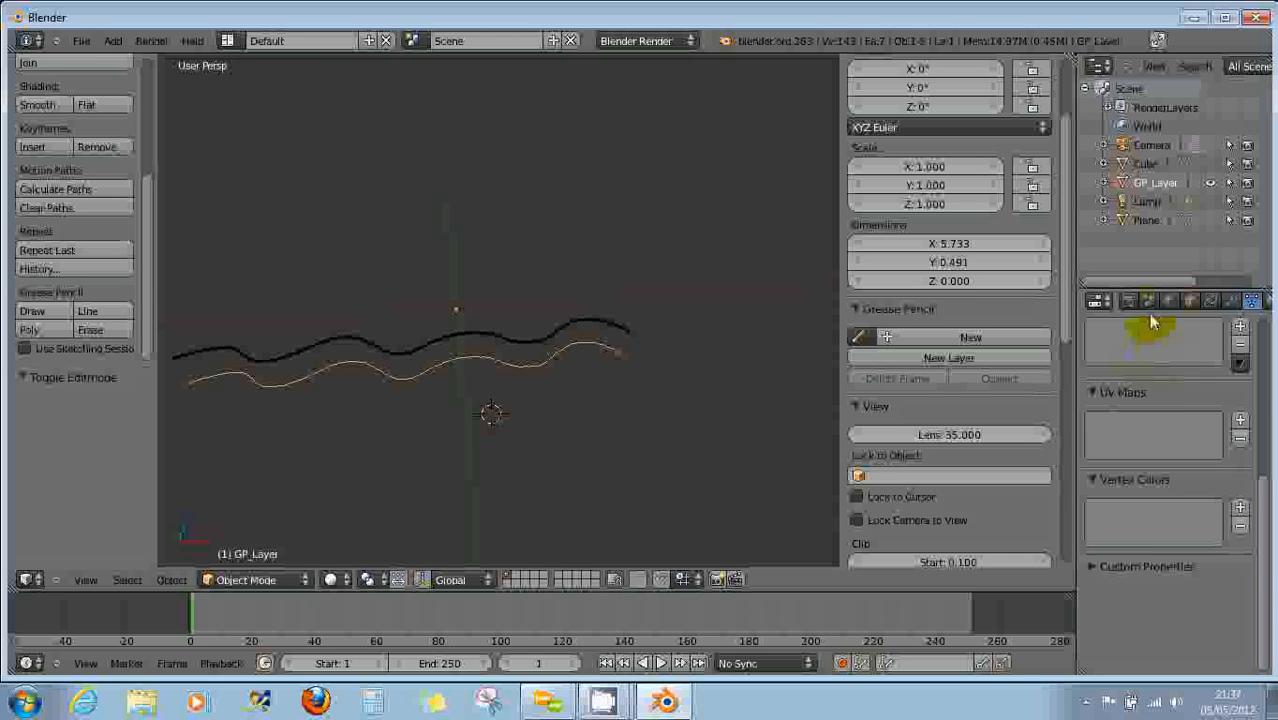
# Try a Decimate modifier on the GP_Layer mesh, widen the properties area to read its message, and remove the modifier.
pyautogui.click(1230, 302)
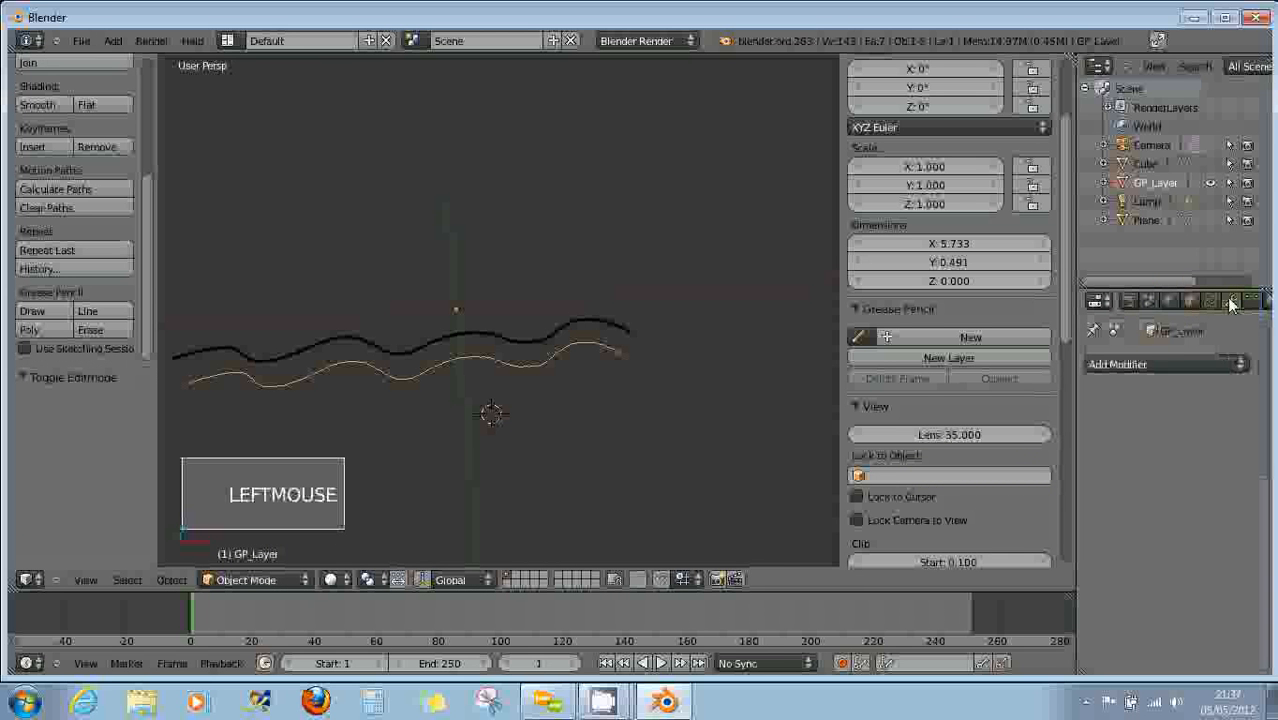
pyautogui.click(1172, 365)
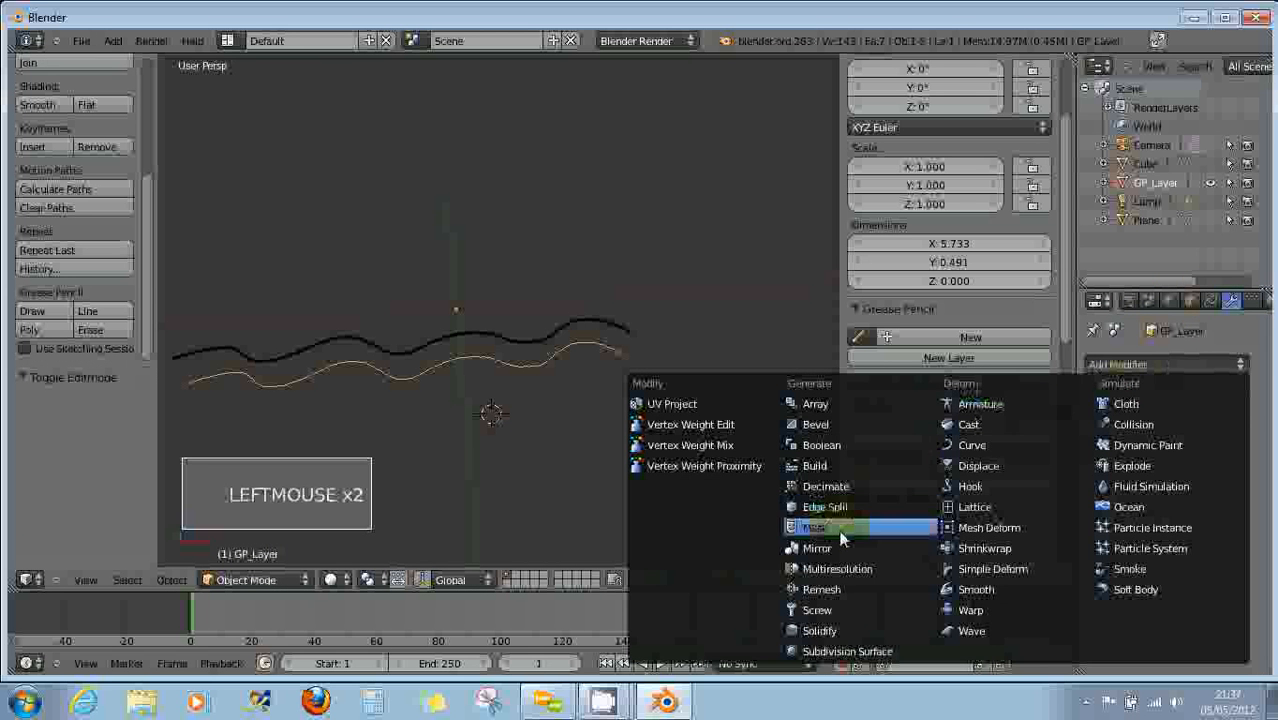
pyautogui.click(841, 490)
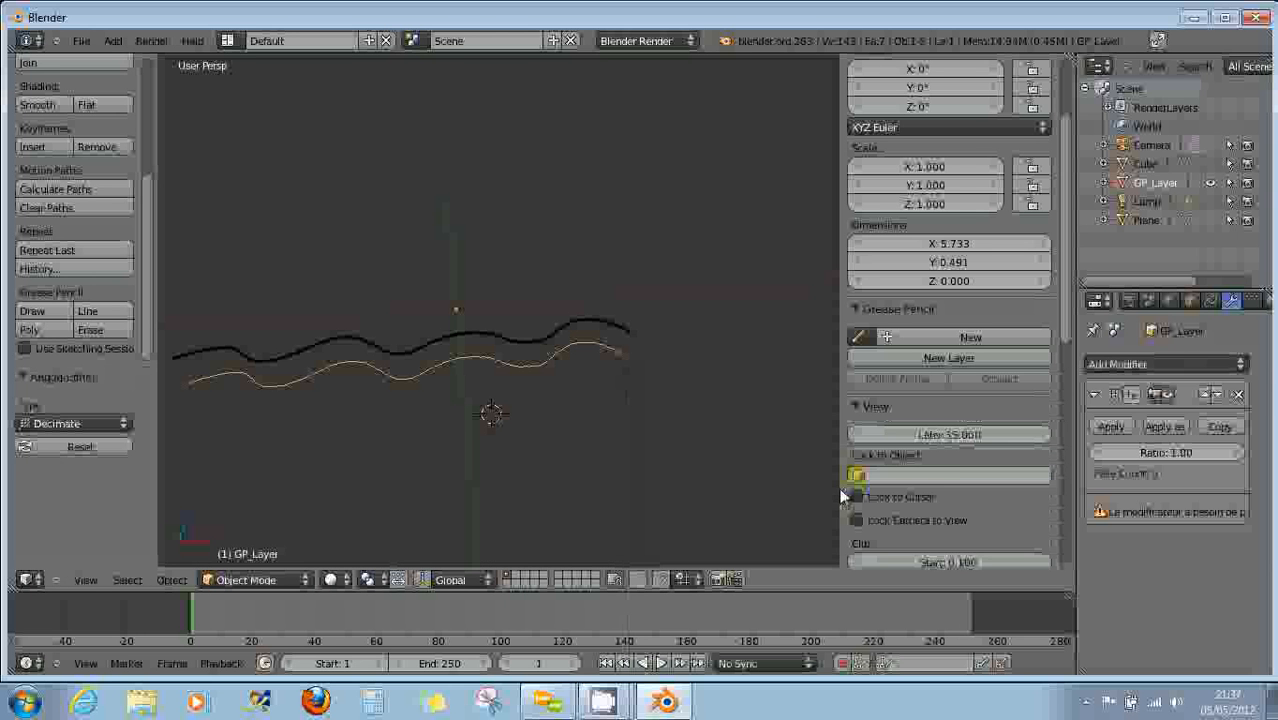
pyautogui.click(1106, 466)
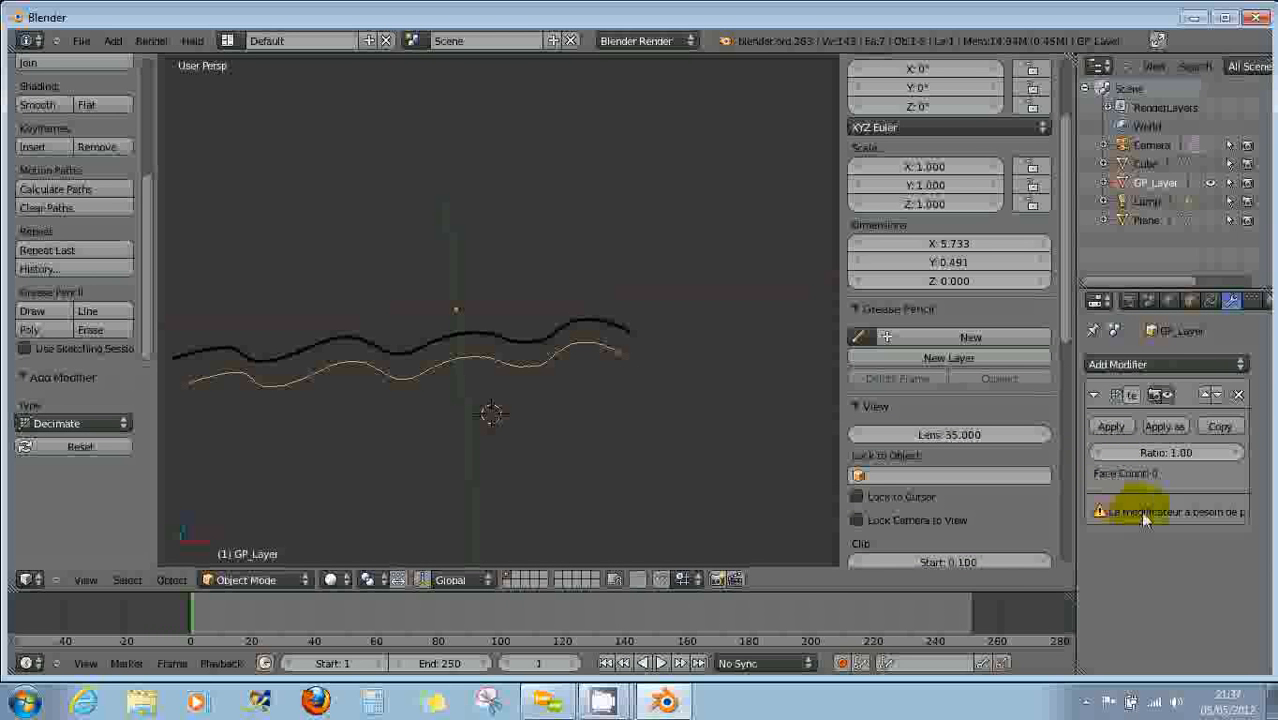
pyautogui.moveTo(1077, 508); pyautogui.dragTo(981, 507)
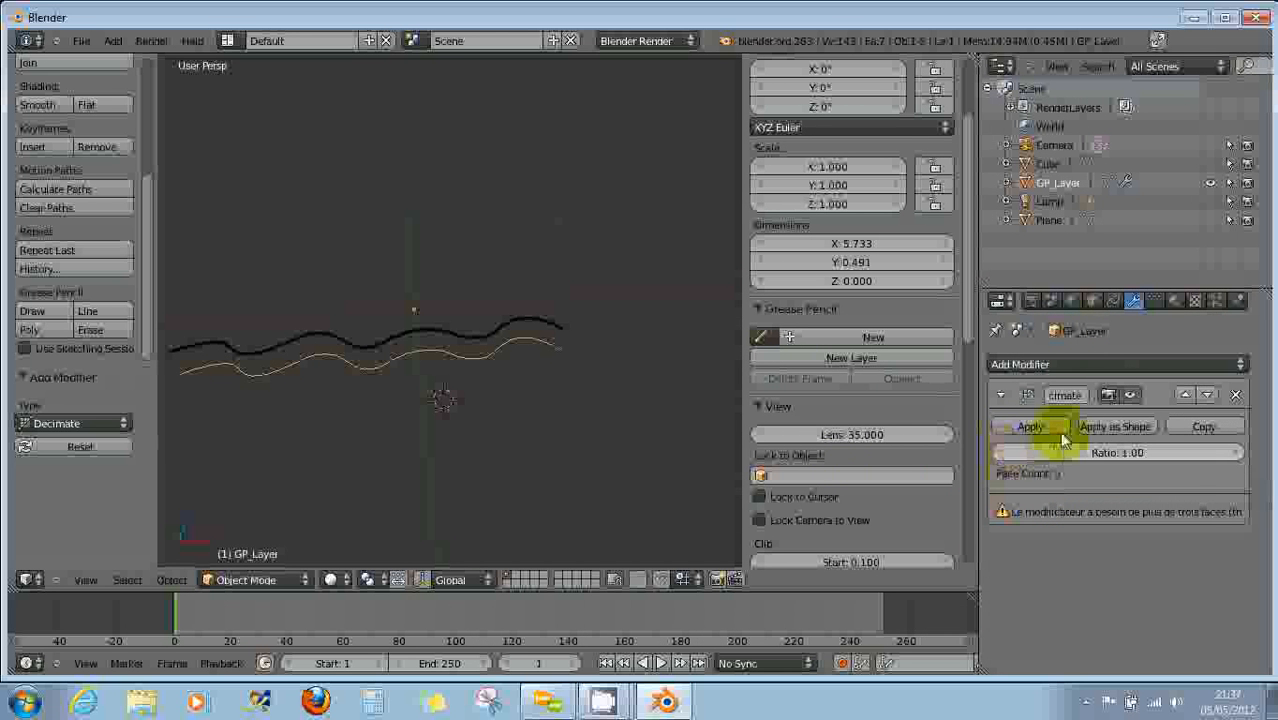
pyautogui.click(1236, 396)
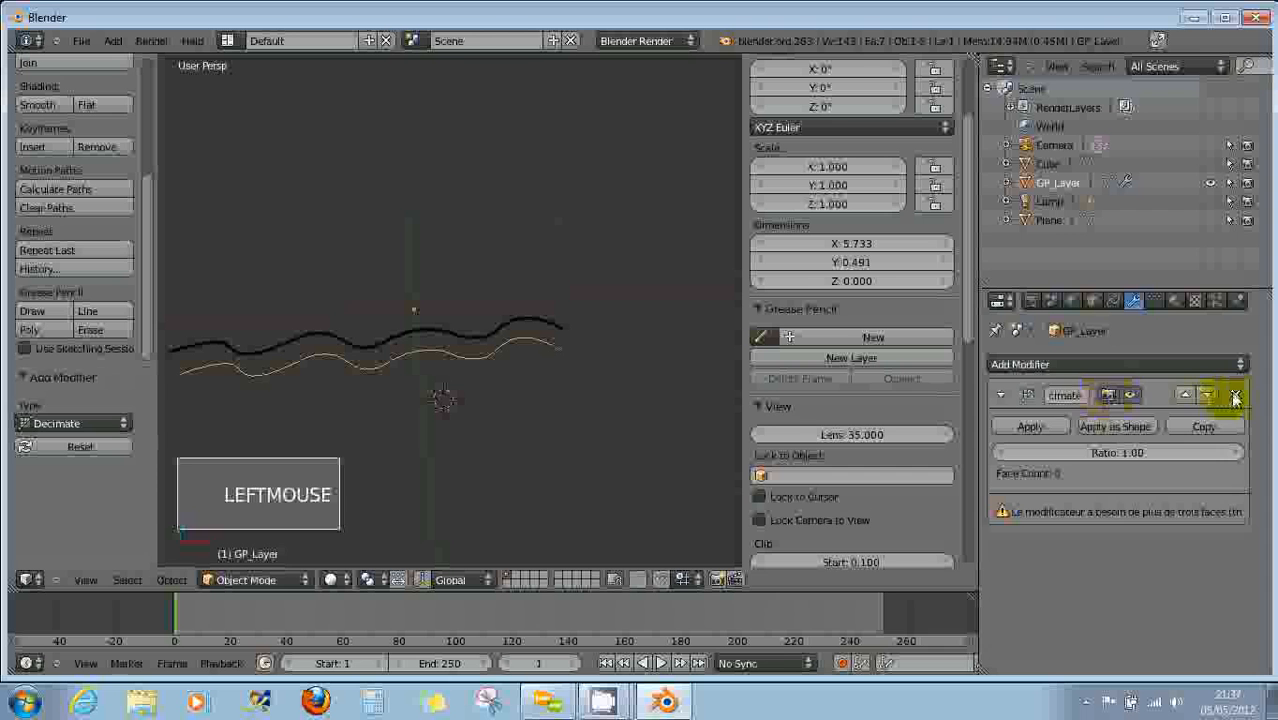
pyautogui.click(1143, 364)
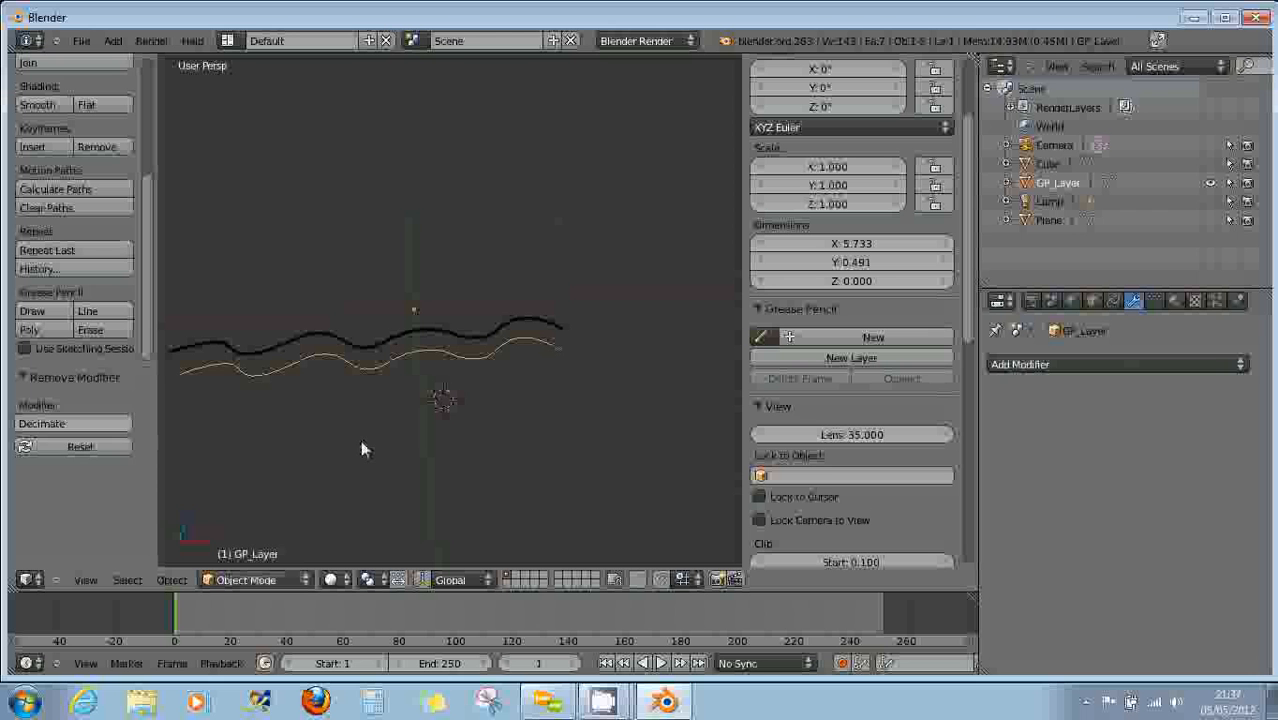
# Undo the Decimate modifier changes and the mesh conversion of GP_Layer.
pyautogui.hotkey('ctrl', 'z')
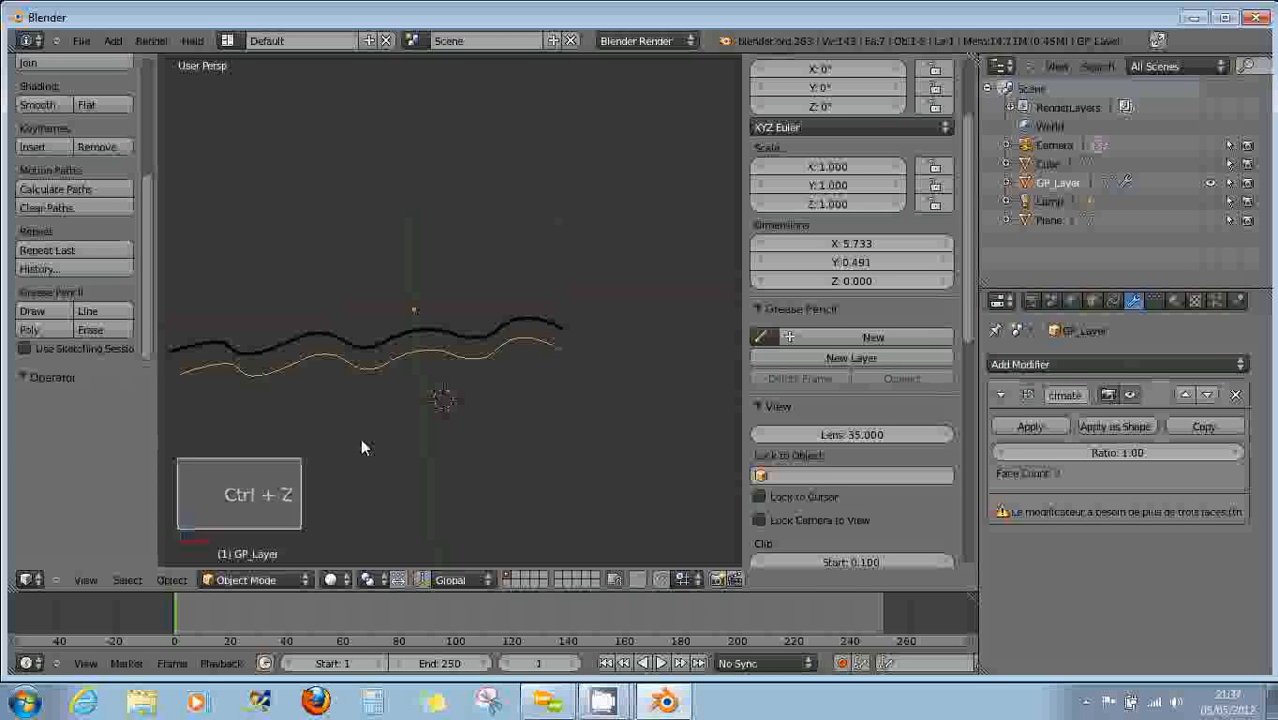
pyautogui.hotkey('ctrl', 'z')
pyautogui.hotkey('ctrl', 'z')
pyautogui.hotkey('ctrl', 'z')
pyautogui.hotkey('ctrl', 'z')
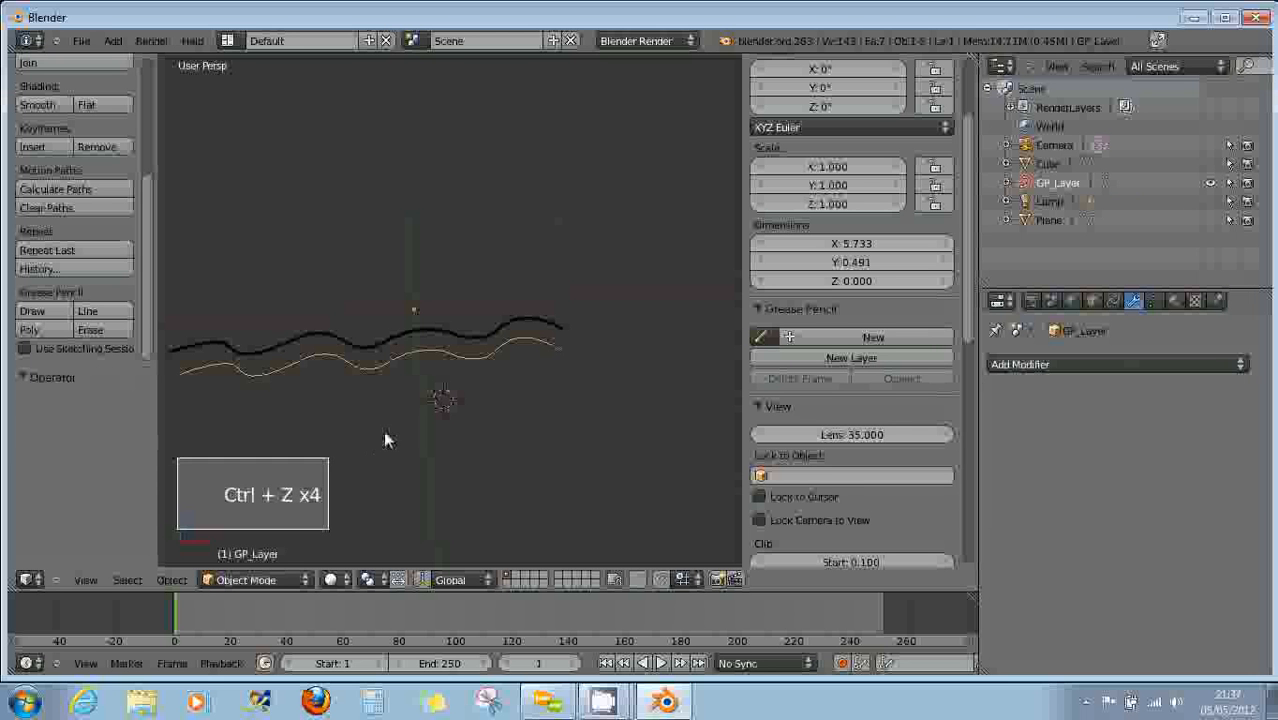
# Look through the data settings and available modifiers of the GP_Layer curve for a way to reduce its points.
pyautogui.click(1153, 301)
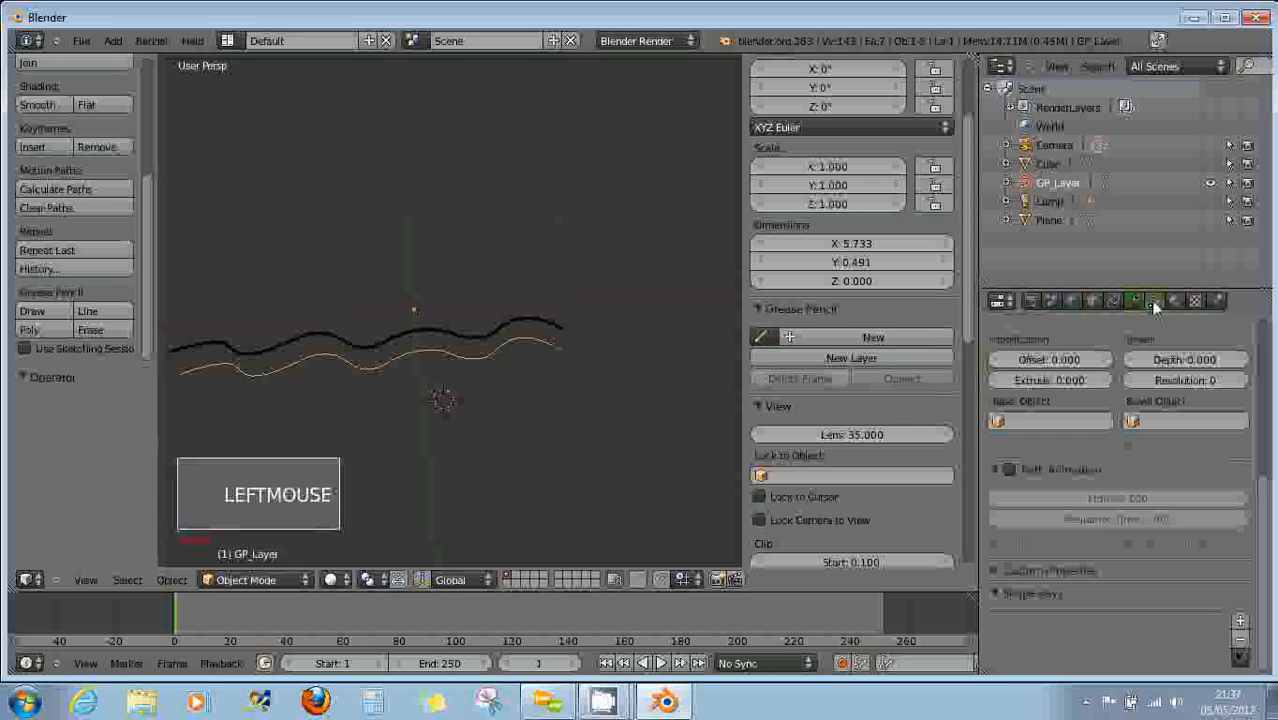
pyautogui.click(1133, 300)
pyautogui.click(1069, 366)
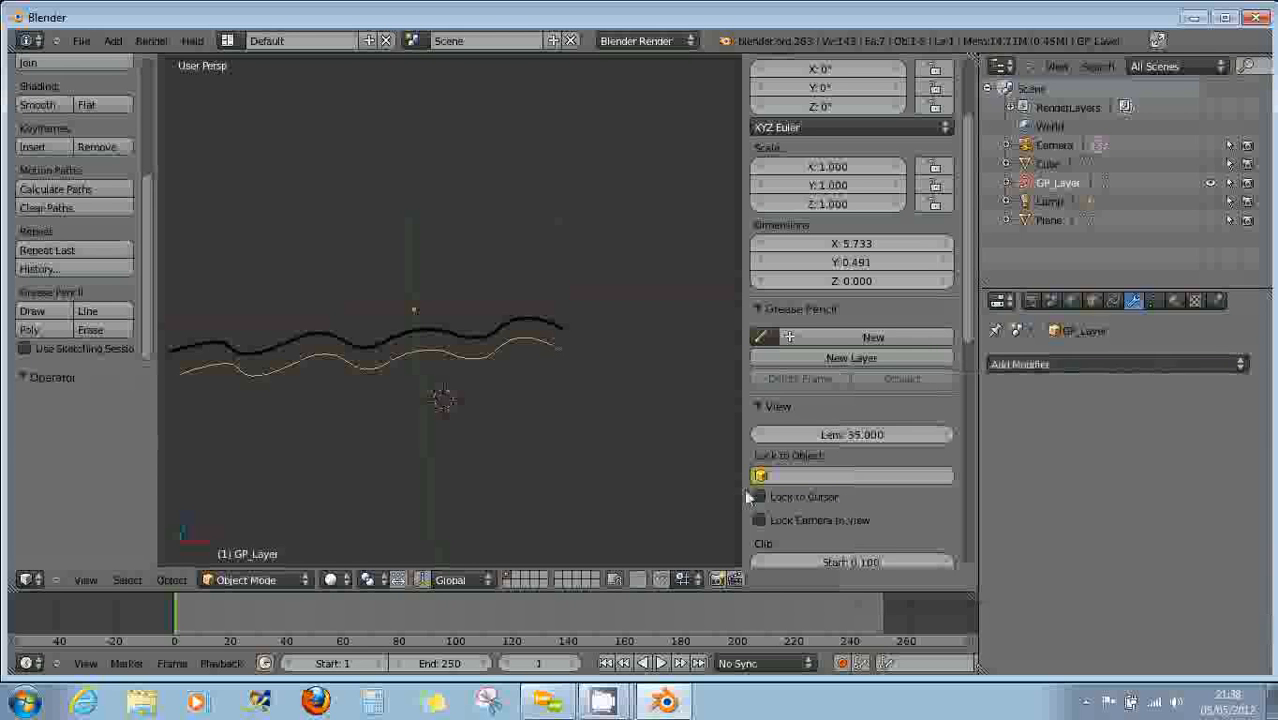
pyautogui.scroll(-2, 364, 410)
pyautogui.moveTo(362, 402); pyautogui.dragTo(405, 369, button='middle')
pyautogui.scroll(2, 412, 420)
pyautogui.scroll(-2, 404, 367)
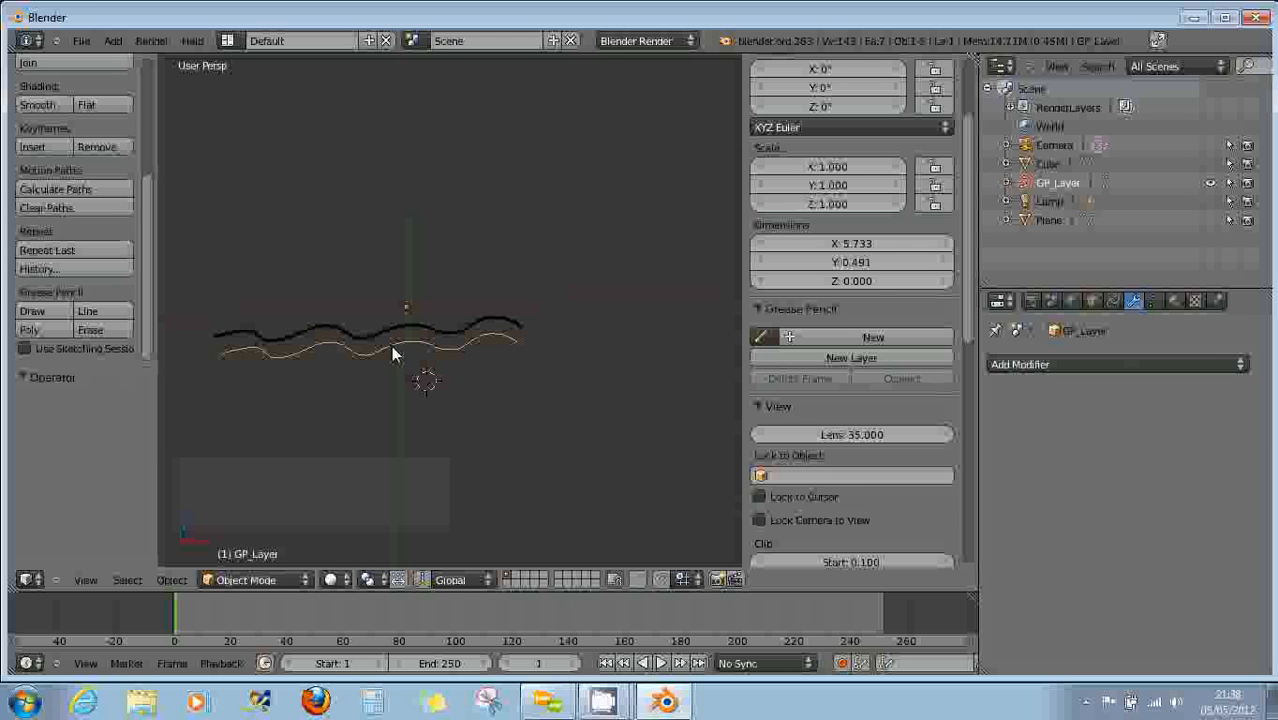
# Convert the GP_Layer curve to a mesh and select all its vertices in Edit Mode.
pyautogui.click(171, 580)
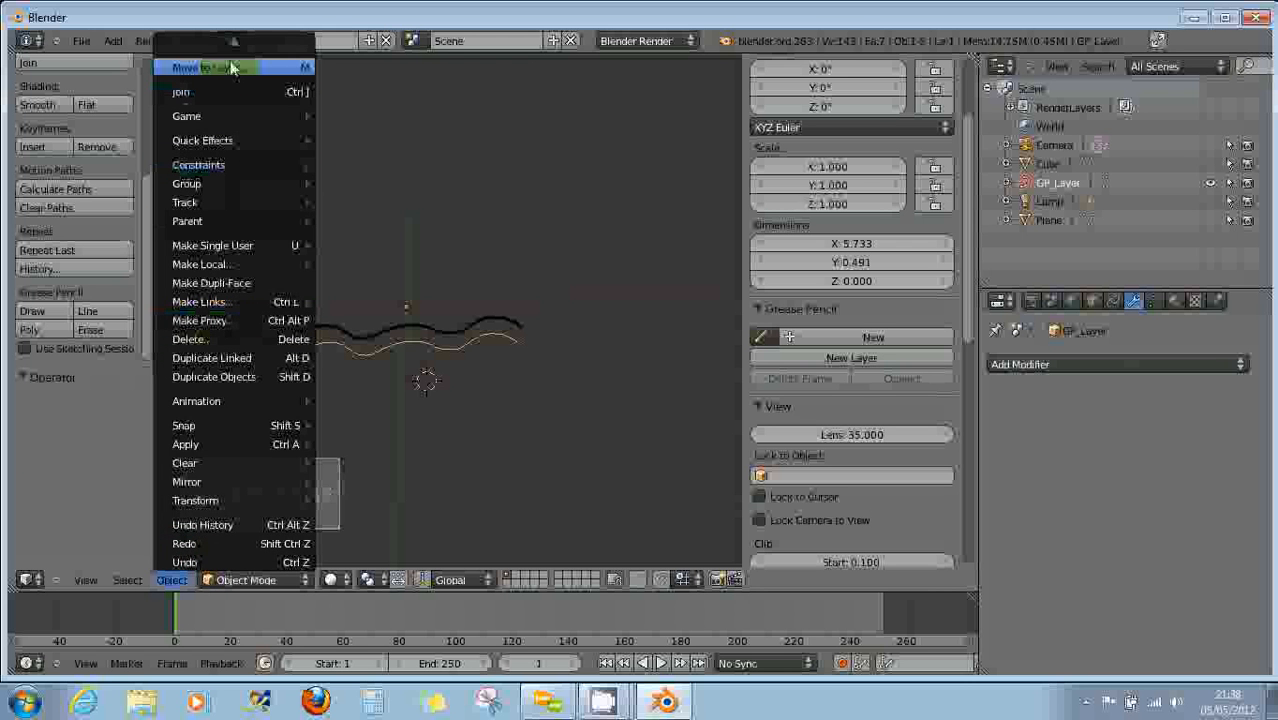
pyautogui.moveTo(230, 48)
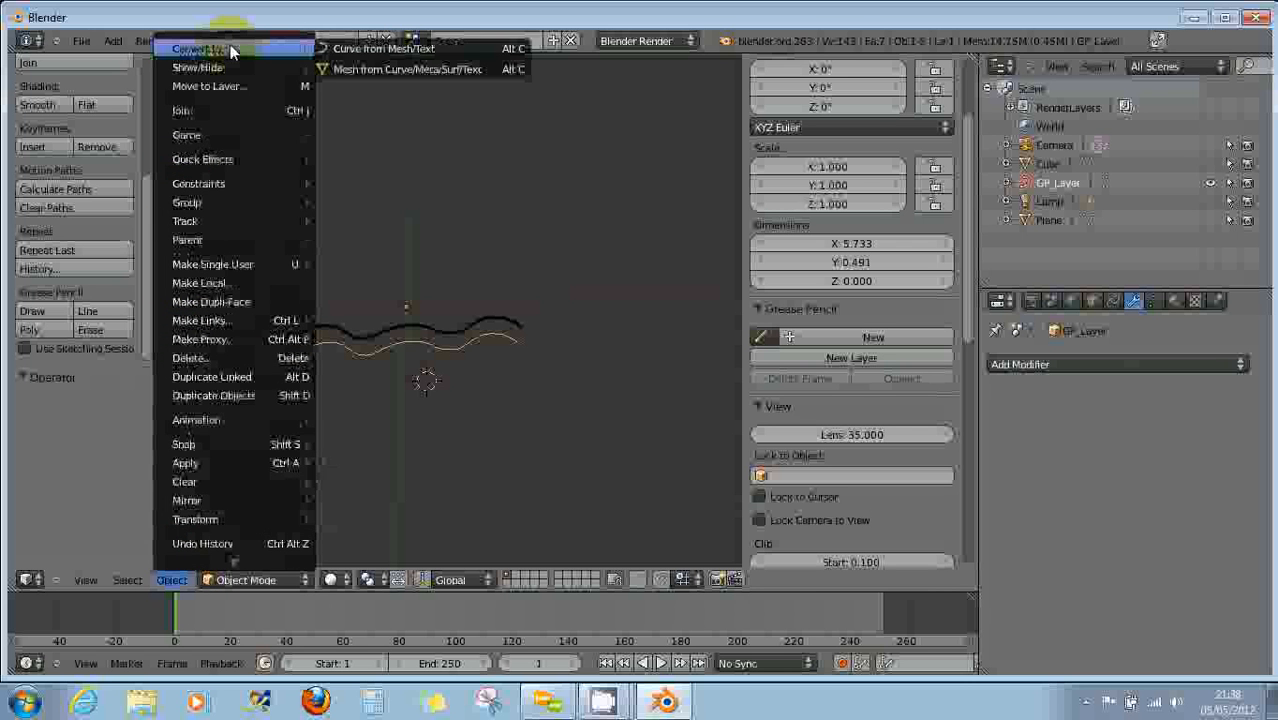
pyautogui.click(371, 68)
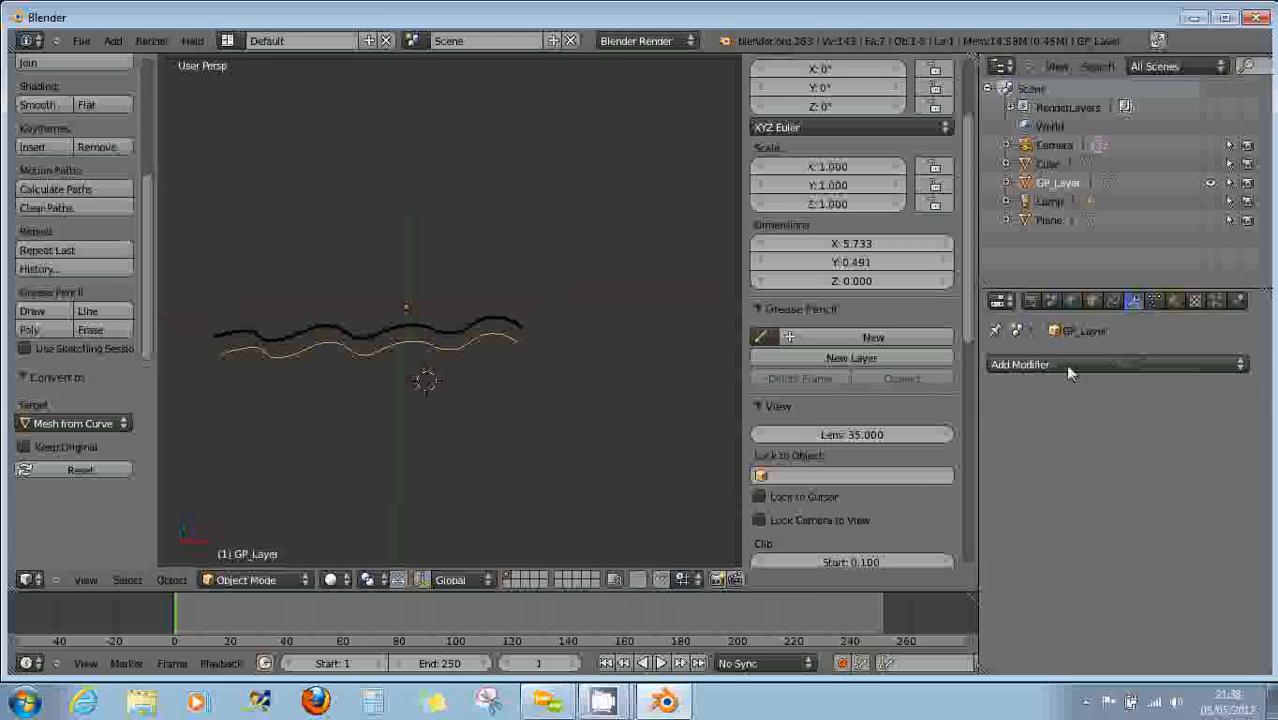
pyautogui.click(248, 579)
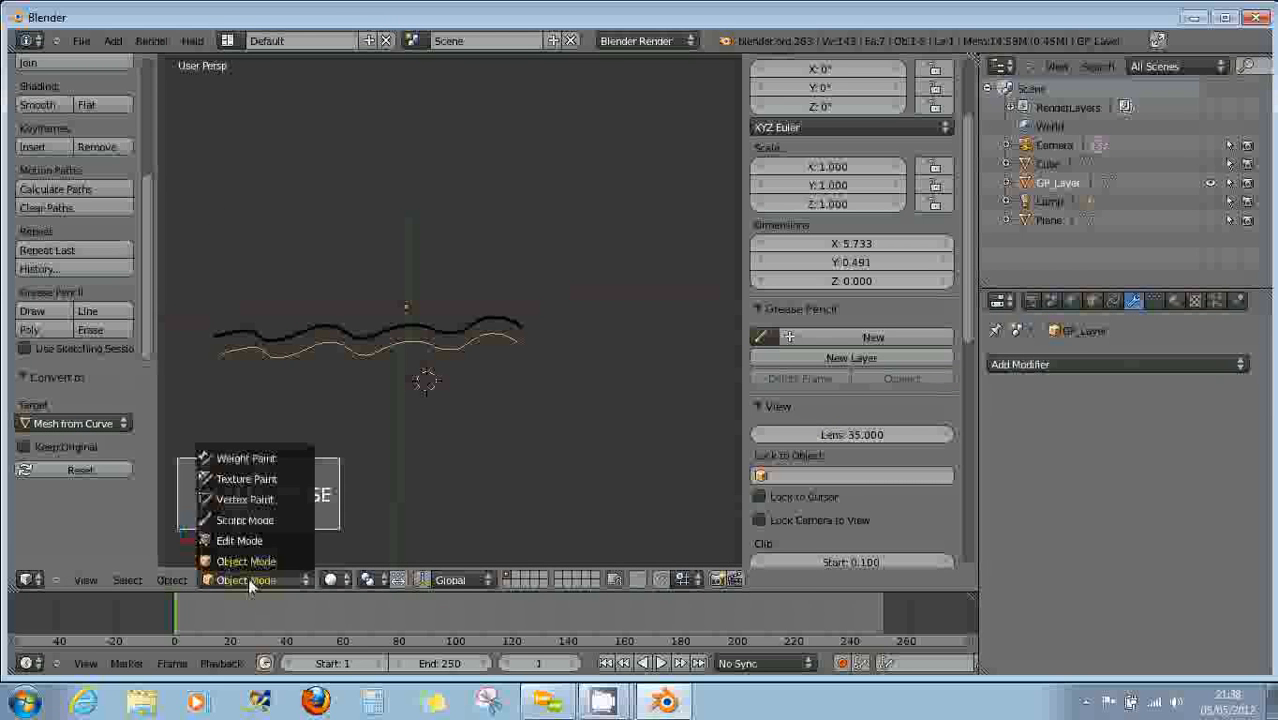
pyautogui.click(240, 537)
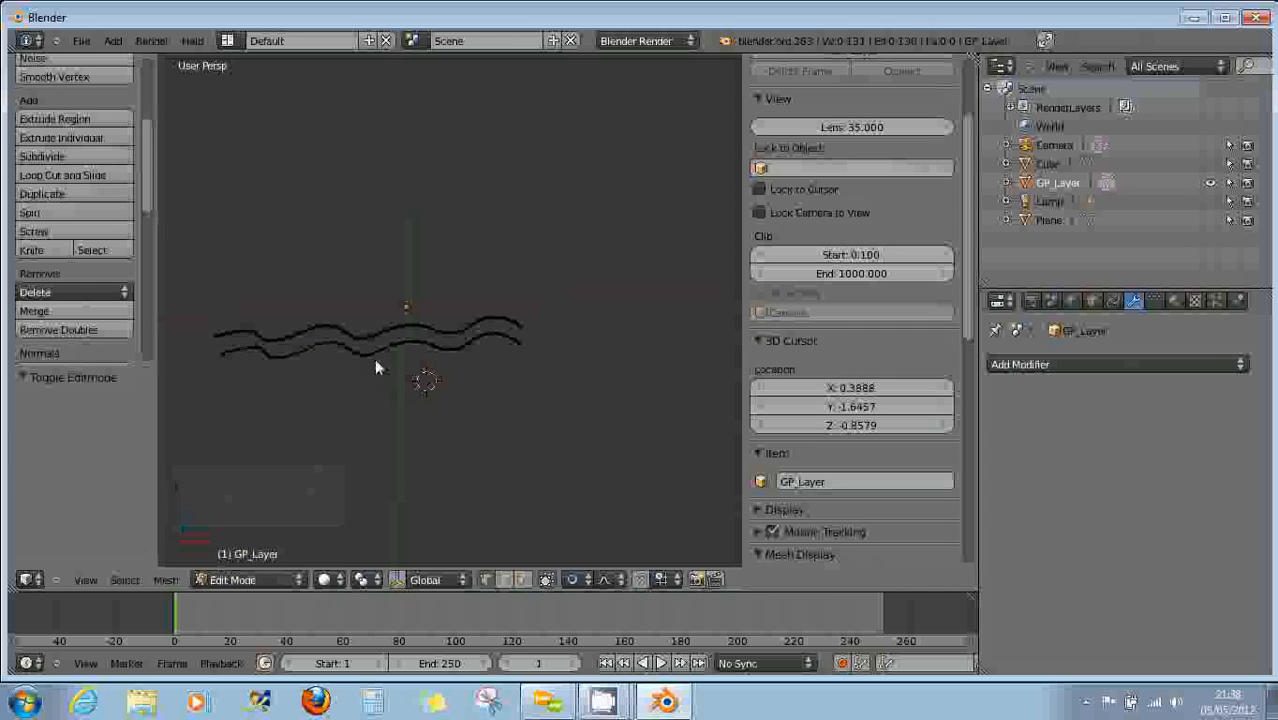
pyautogui.press('a')
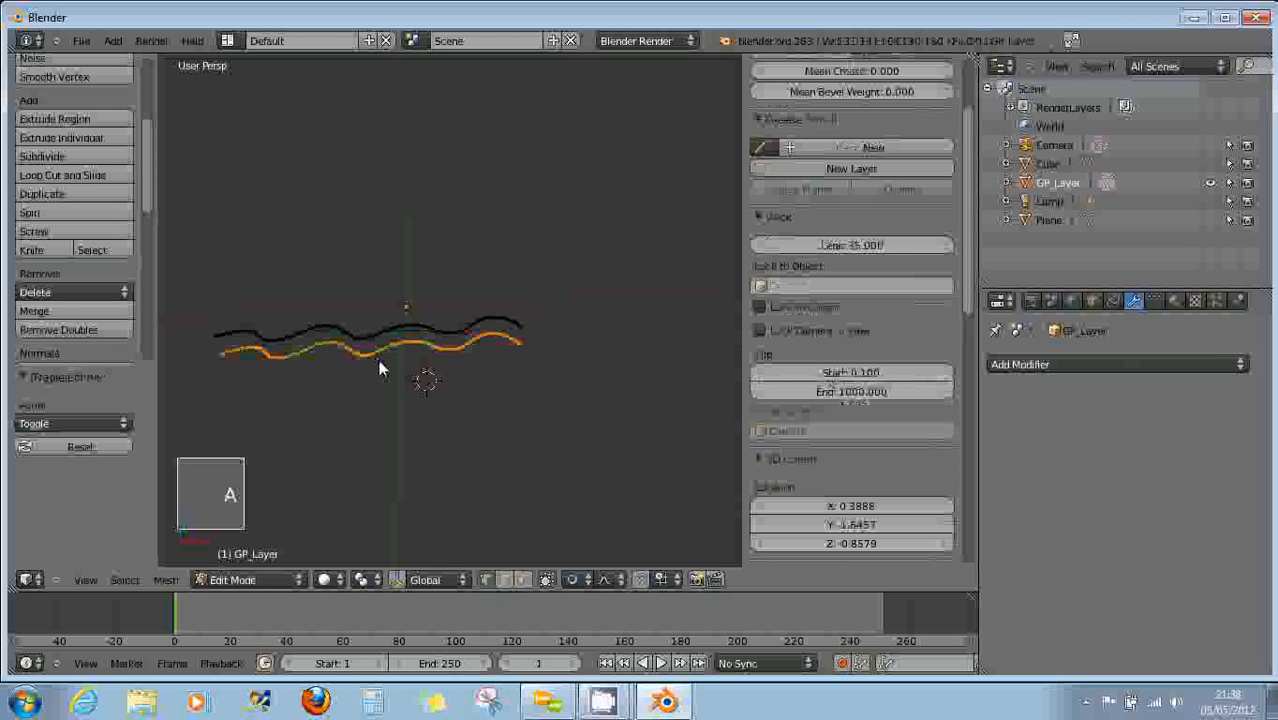
pyautogui.click(241, 580)
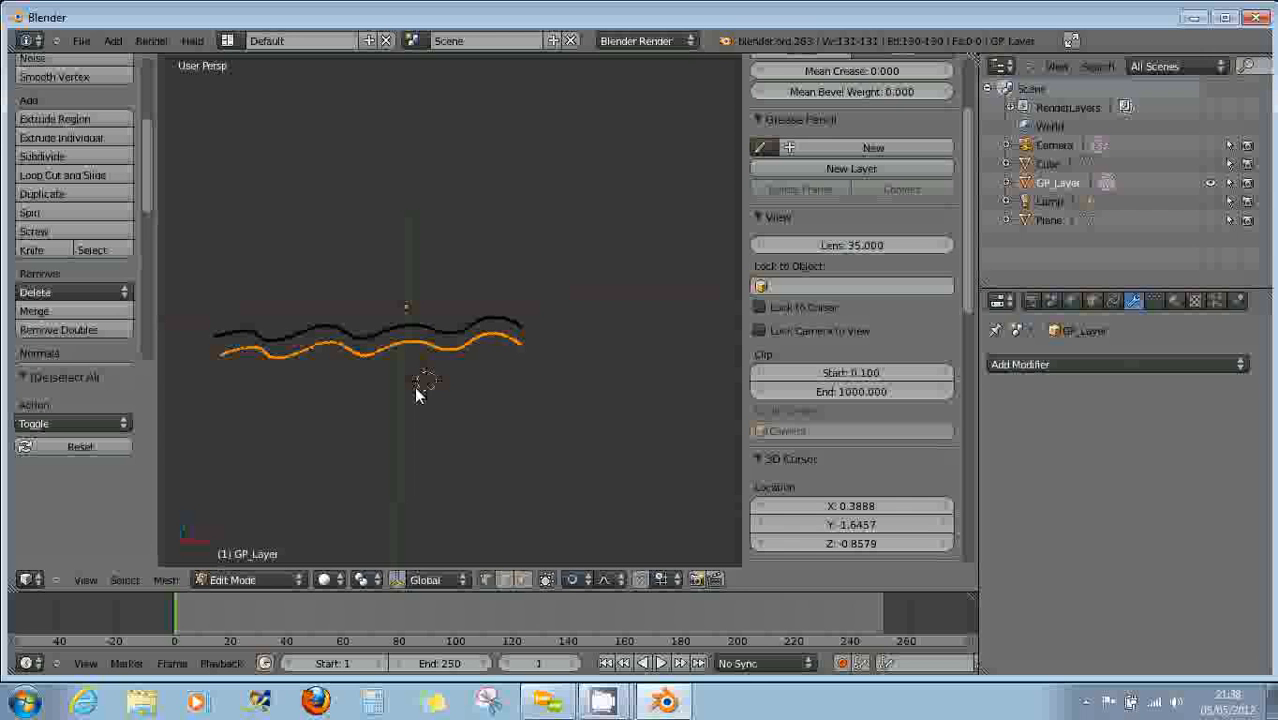
# Extrude the selected GP_Layer vertices upward along the Z axis by about 4.26 units into a wavy wall.
pyautogui.press('e')
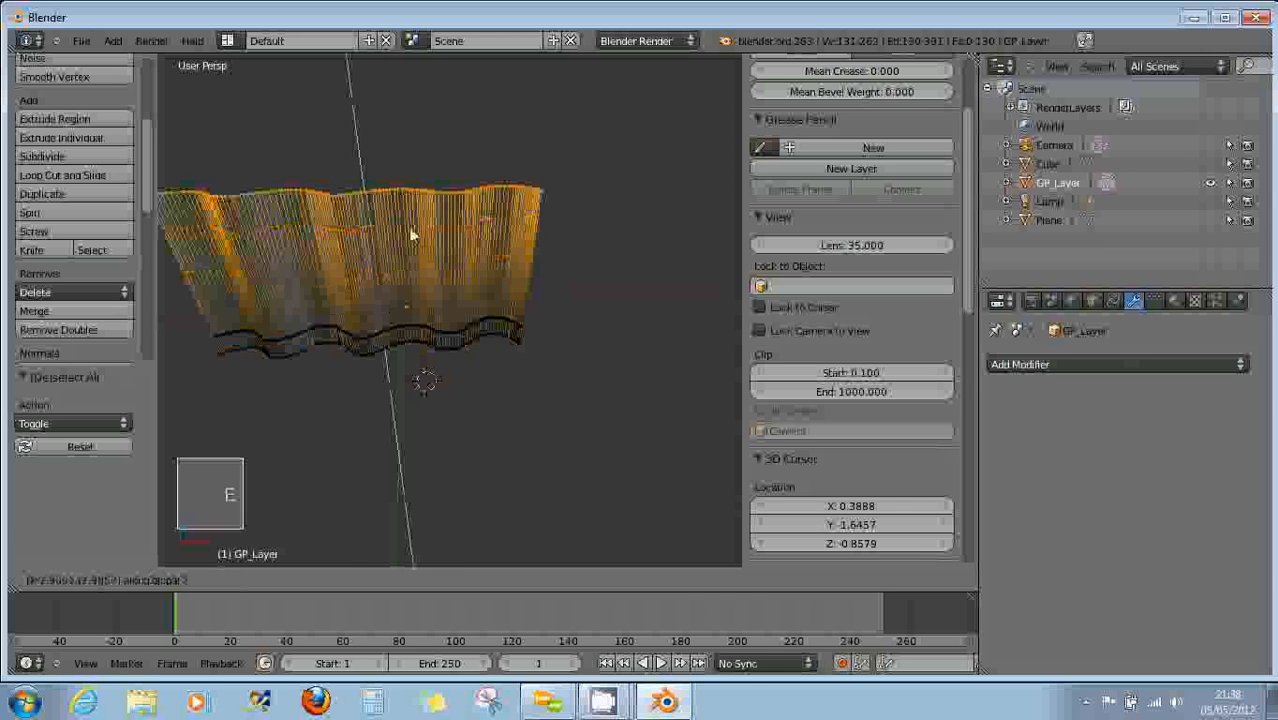
pyautogui.click(408, 128)
pyautogui.scroll(-3, 416, 360)
pyautogui.scroll(1, 416, 360)
pyautogui.scroll(-2, 443, 430)
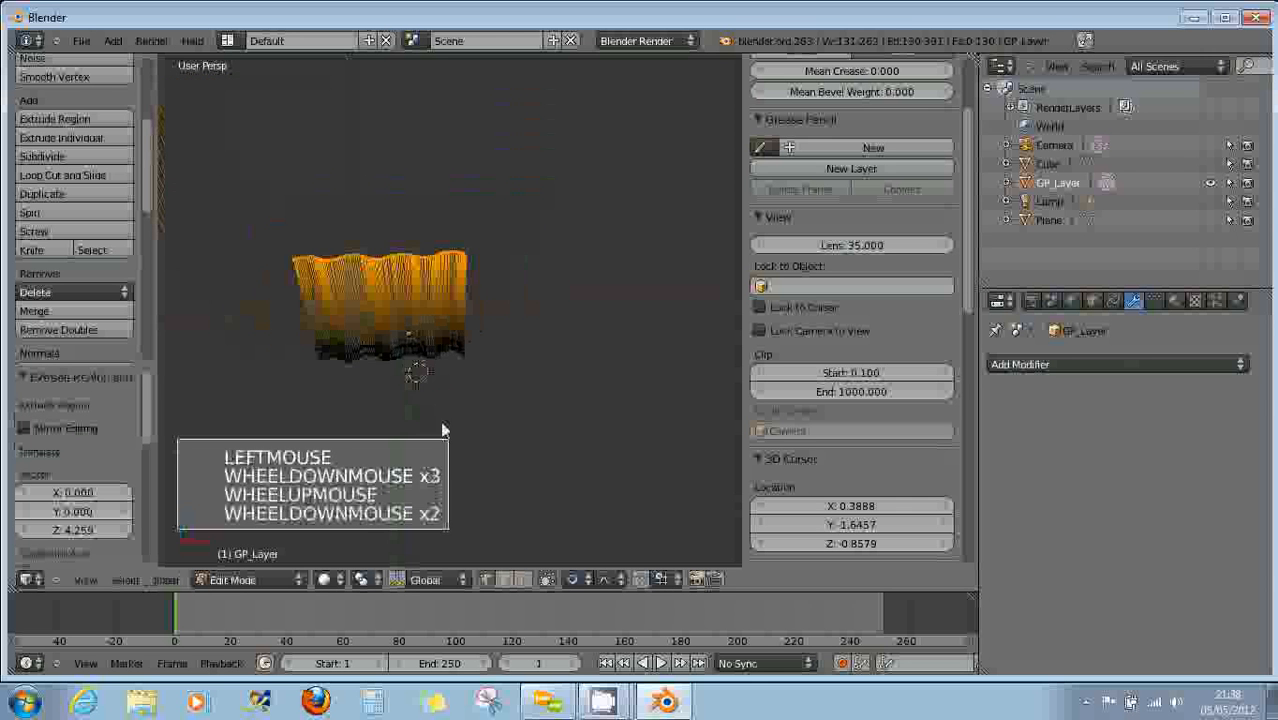
pyautogui.scroll(-1, 460, 418)
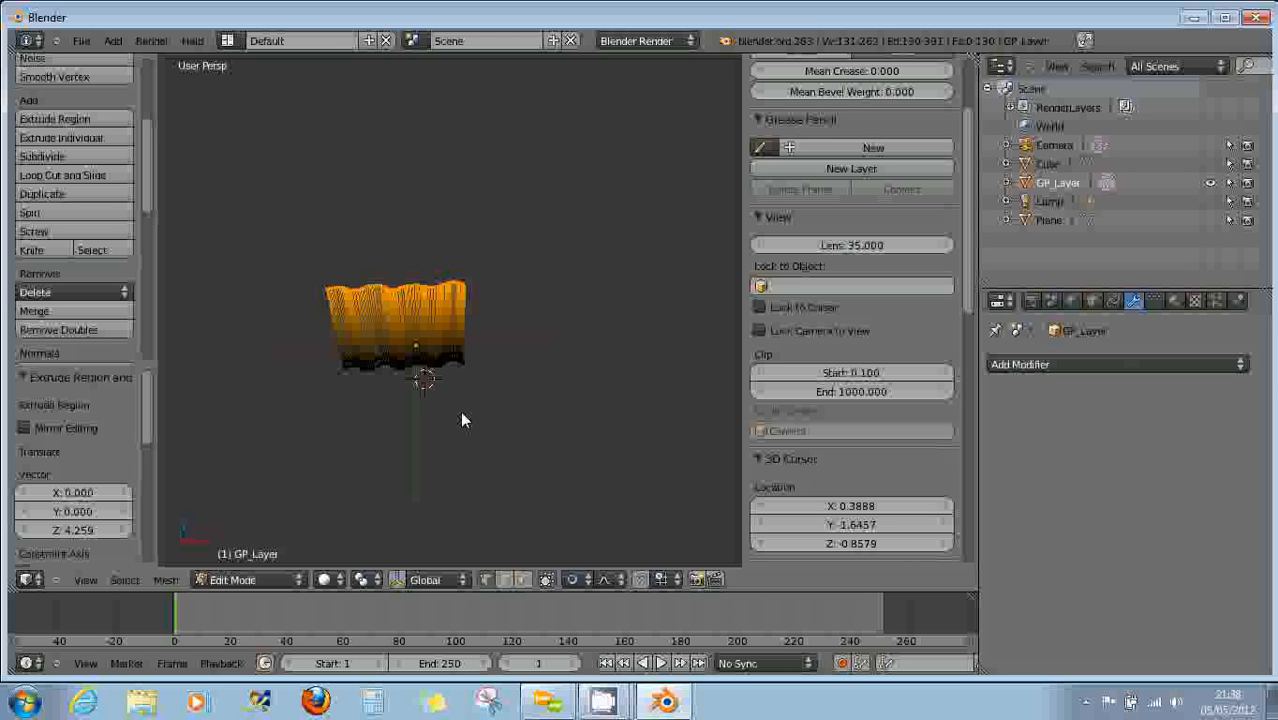
# Move the extruded upper vertices about 6.57 units further up the Z axis and inspect the heightened wall.
pyautogui.press('g')
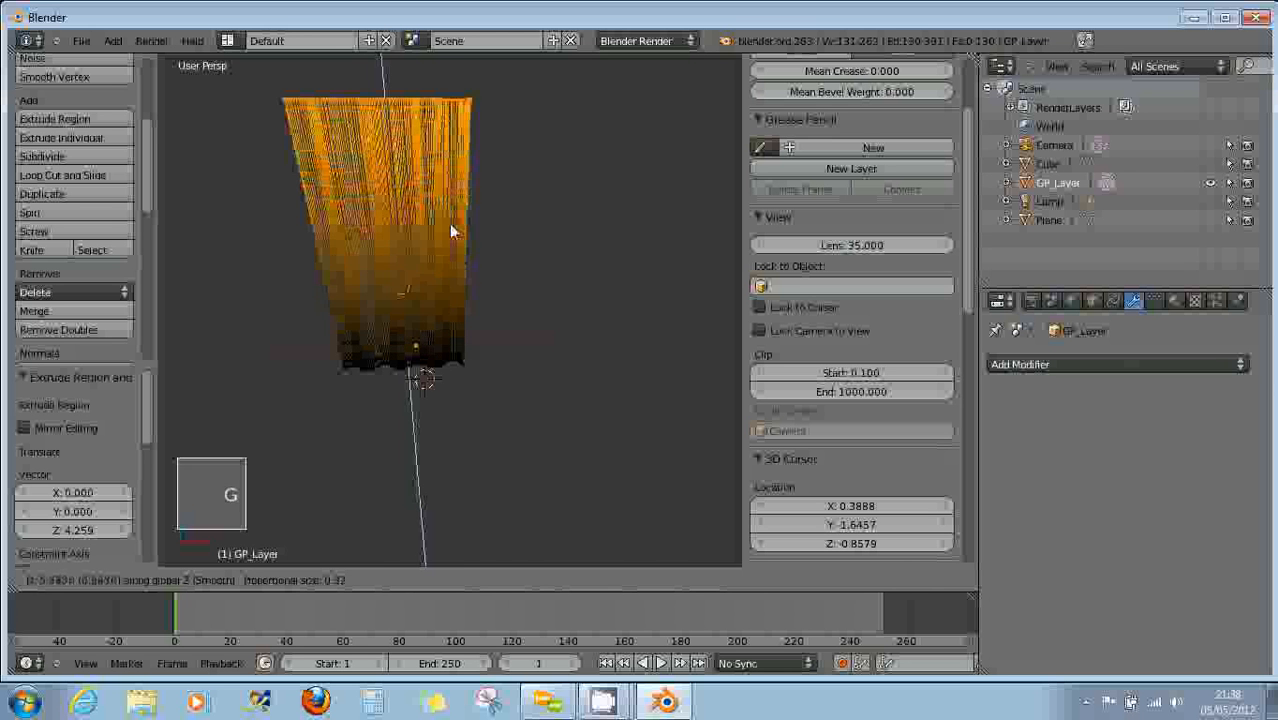
pyautogui.click(452, 240)
pyautogui.moveTo(515, 365); pyautogui.dragTo(622, 385, button='middle')
pyautogui.moveTo(500, 396); pyautogui.dragTo(471, 391, button='middle')
pyautogui.scroll(1, 460, 382)
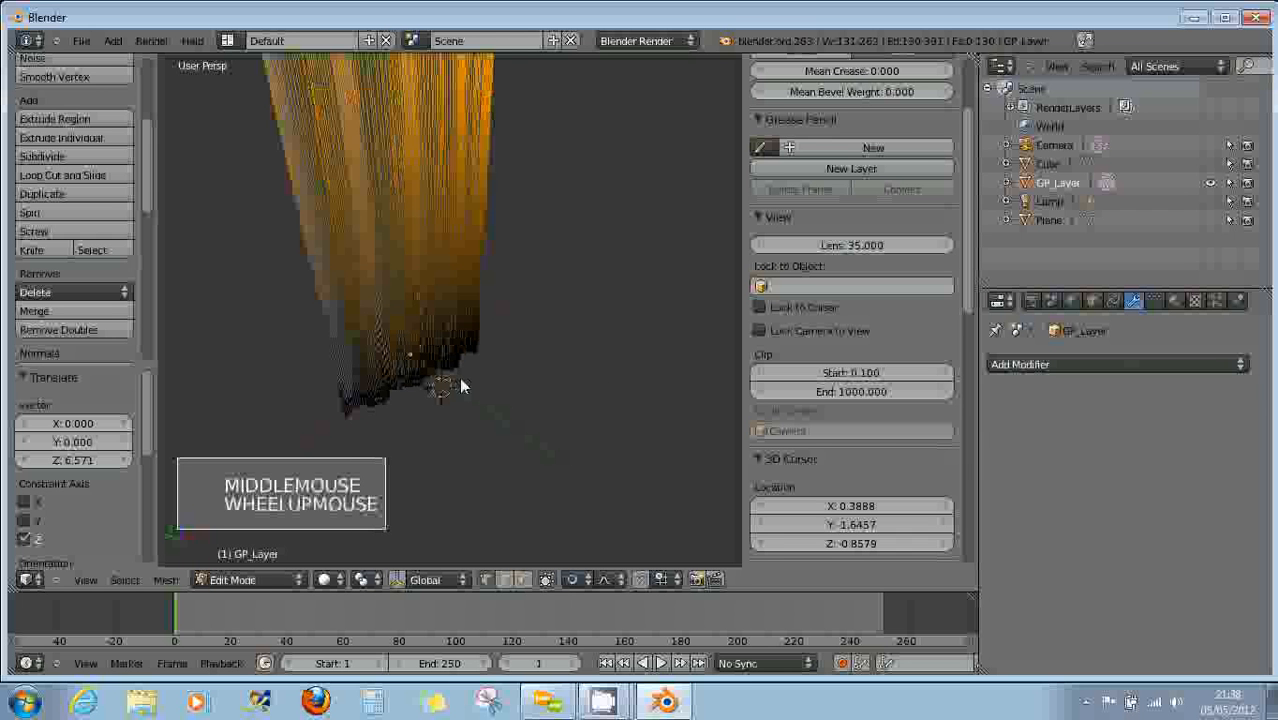
# Give the GP_Layer wall a new material with a deep pink diffuse colour of about R 0.800, G 0.027, B 0.287.
pyautogui.moveTo(458, 393); pyautogui.dragTo(406, 390, button='middle')
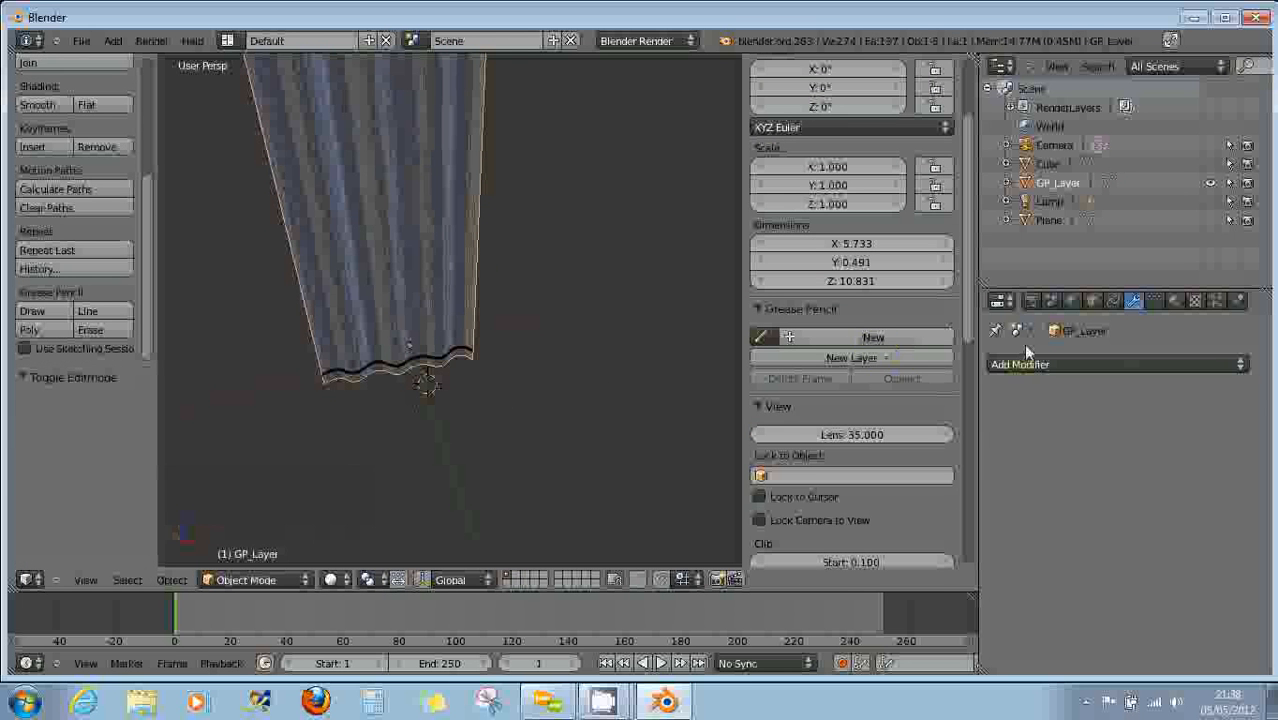
pyautogui.click(1175, 302)
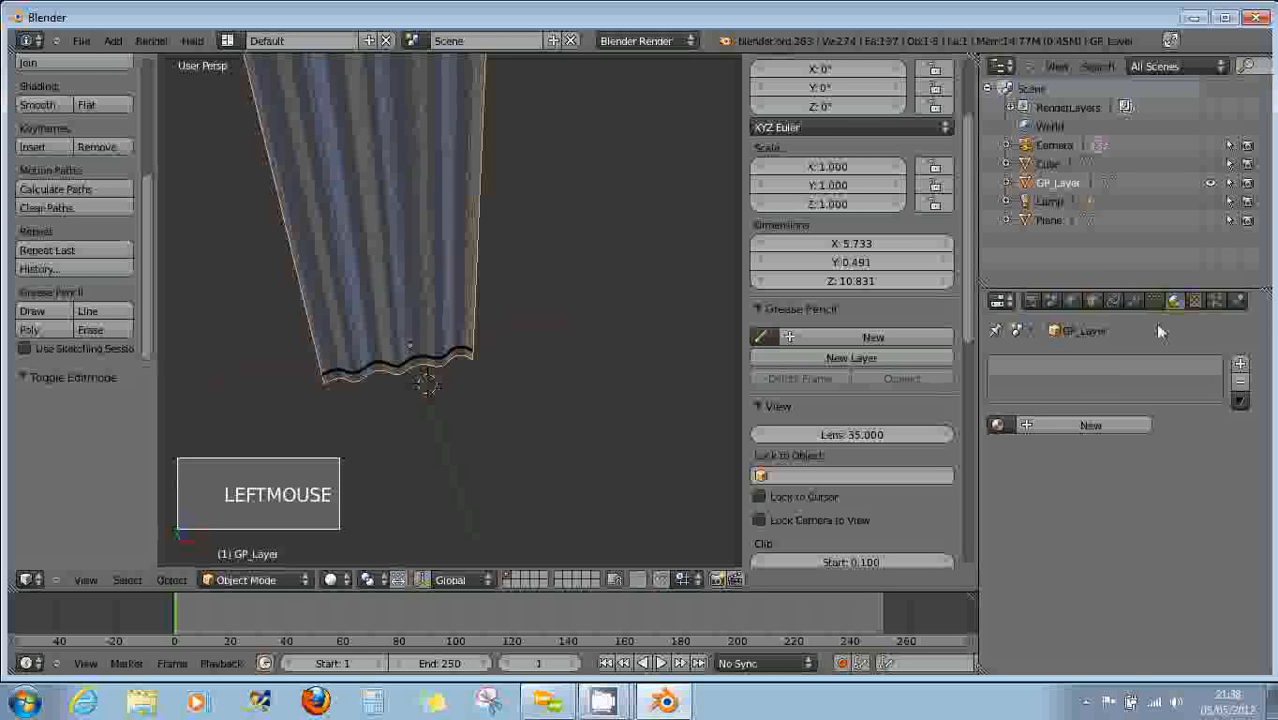
pyautogui.click(1068, 421)
pyautogui.middleClick(495, 240)
pyautogui.moveTo(495, 240); pyautogui.dragTo(576, 245, button='middle')
pyautogui.click(1078, 652)
pyautogui.click(1078, 652)
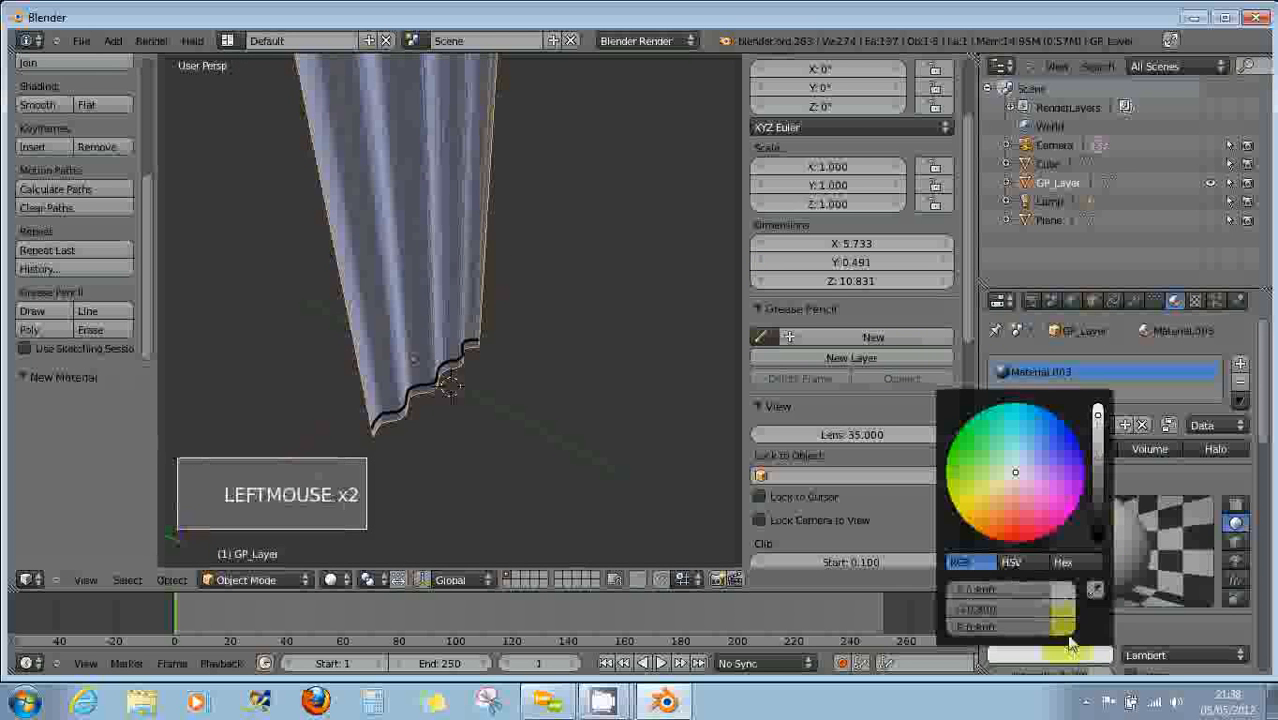
pyautogui.click(1030, 526)
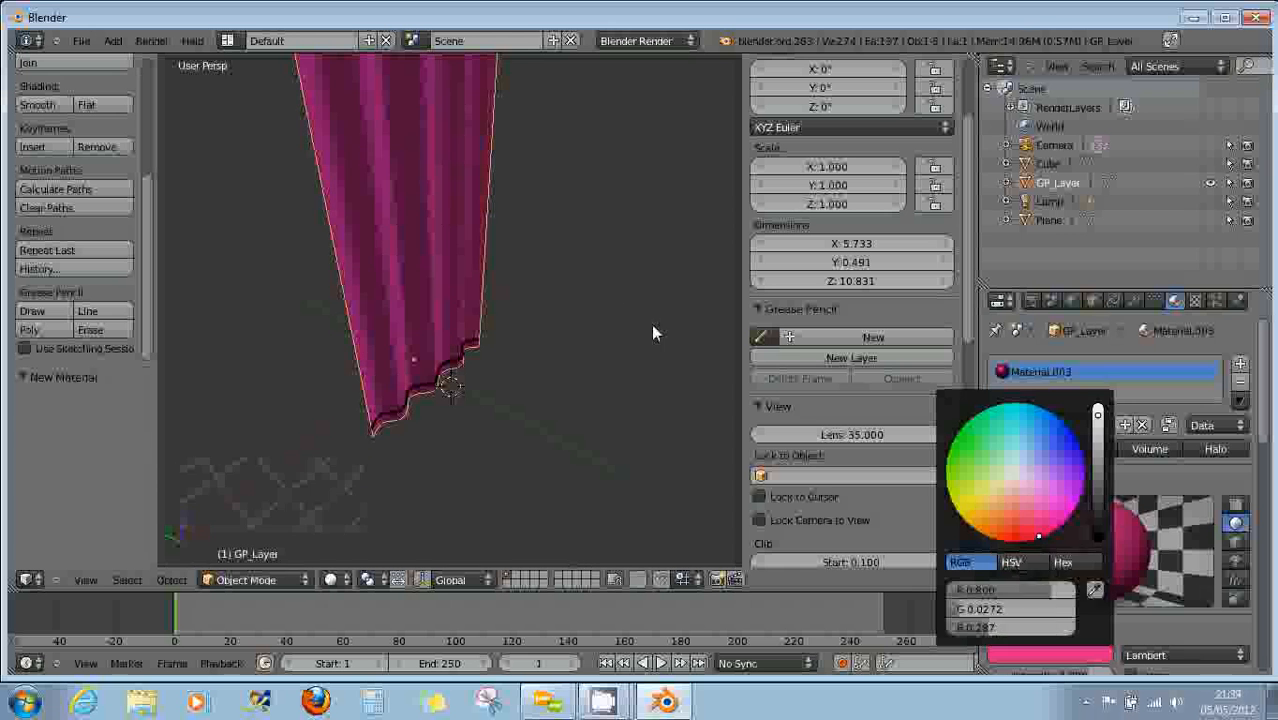
# Inspect the pink wall's folds and the density of its vertices in Edit Mode, and return to Object Mode.
pyautogui.scroll(-2, 482, 318)
pyautogui.moveTo(444, 291); pyautogui.dragTo(588, 335, button='middle')
pyautogui.moveTo(494, 277); pyautogui.dragTo(435, 220, button='middle')
pyautogui.moveTo(428, 165); pyautogui.dragTo(468, 326, button='middle')
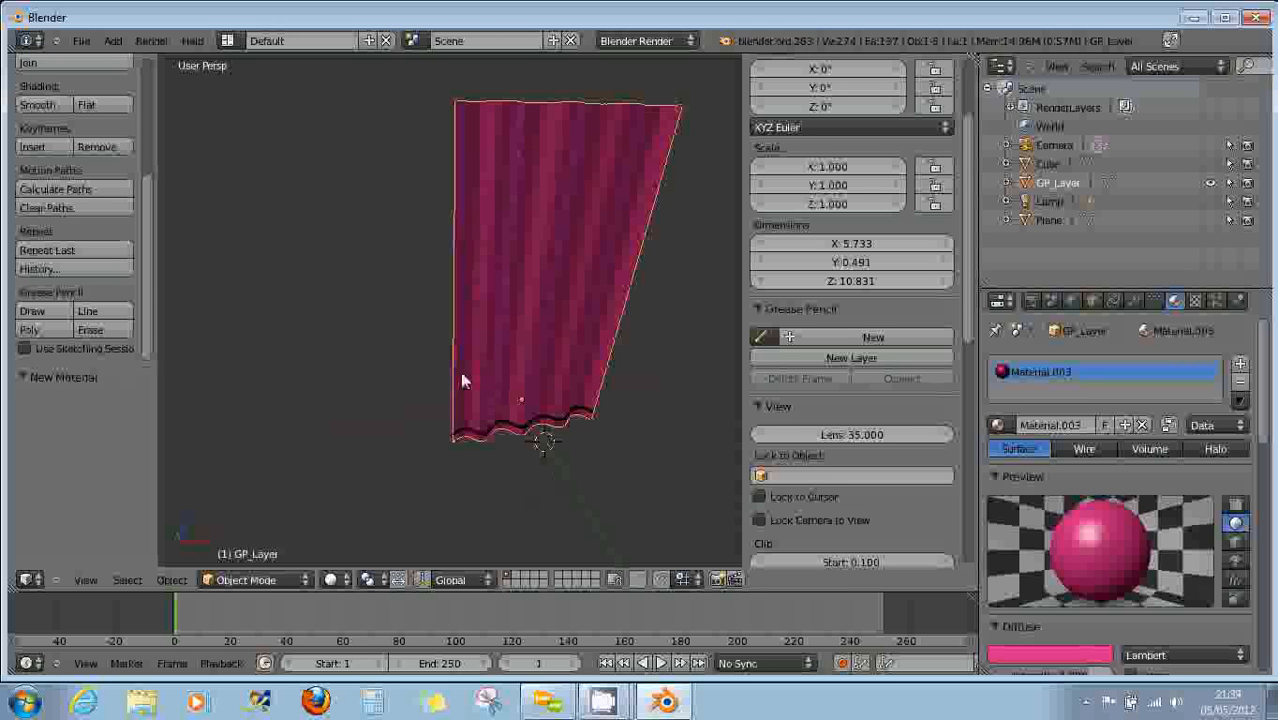
pyautogui.moveTo(560, 395); pyautogui.dragTo(572, 333, button='middle')
pyautogui.moveTo(613, 380); pyautogui.dragTo(578, 375, button='middle')
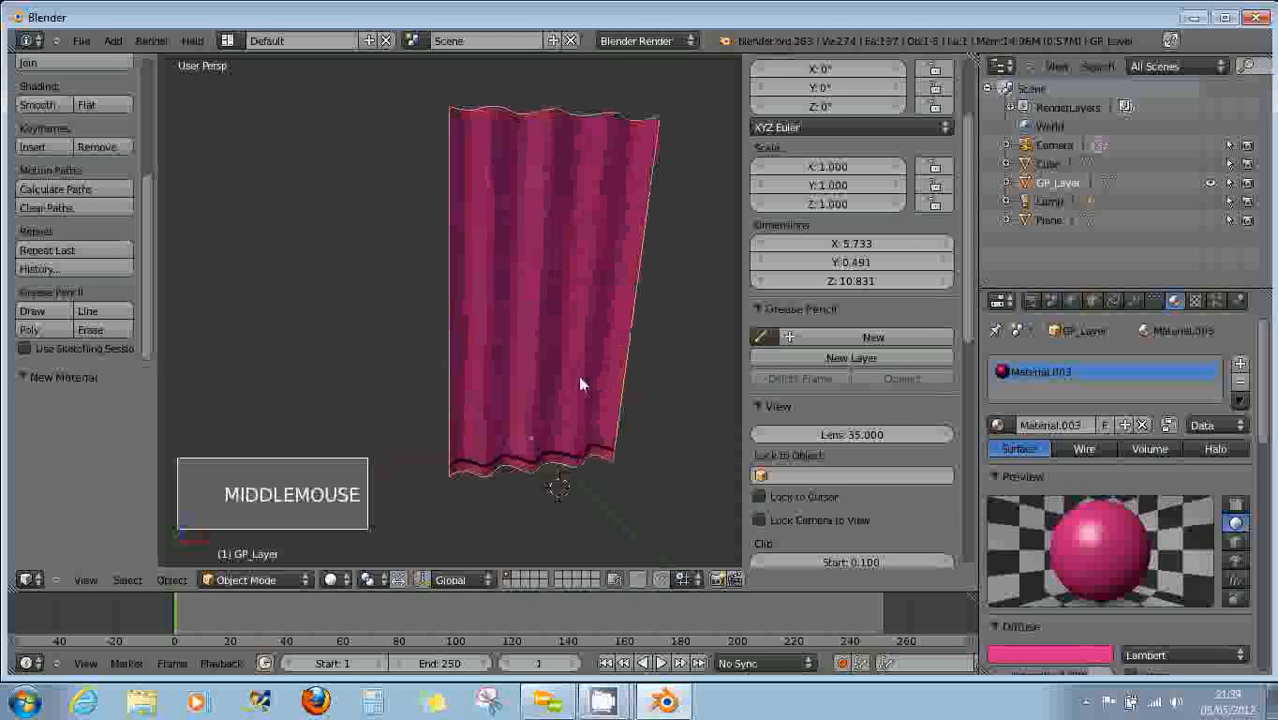
pyautogui.click(252, 579)
pyautogui.click(240, 540)
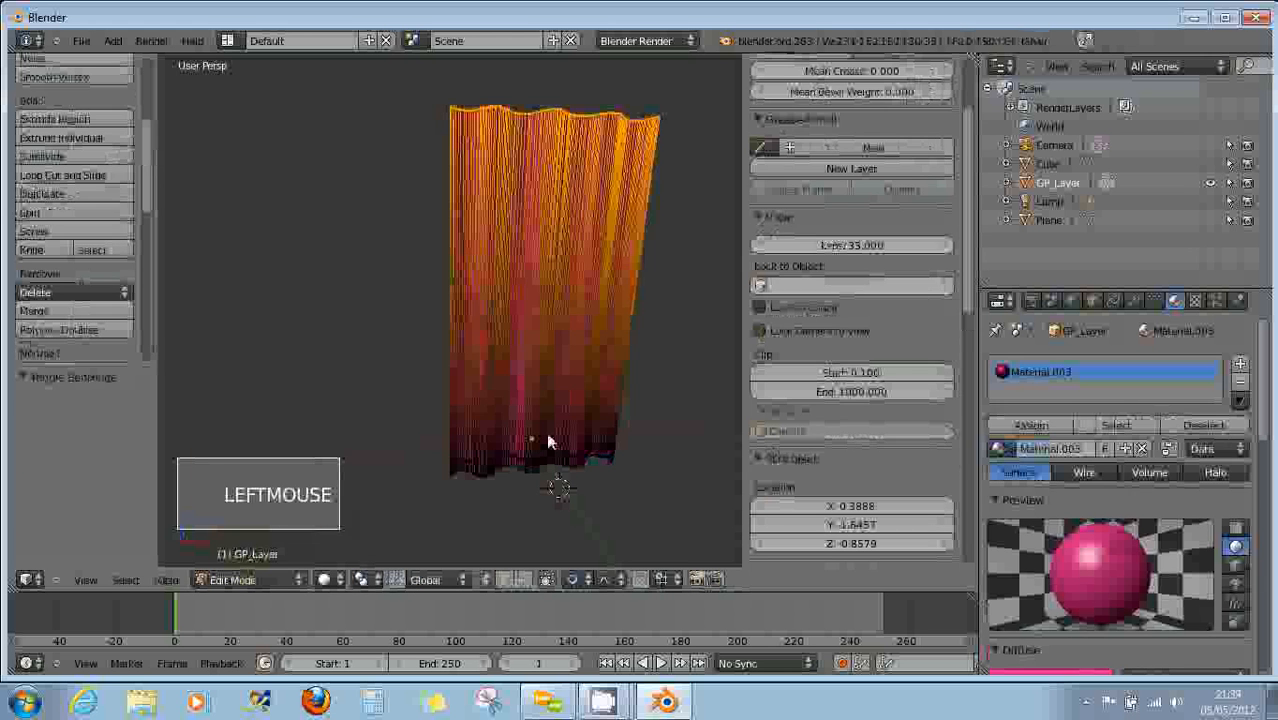
pyautogui.moveTo(548, 437); pyautogui.dragTo(536, 437, button='middle')
pyautogui.scroll(2, 536, 438)
pyautogui.scroll(7, 537, 438)
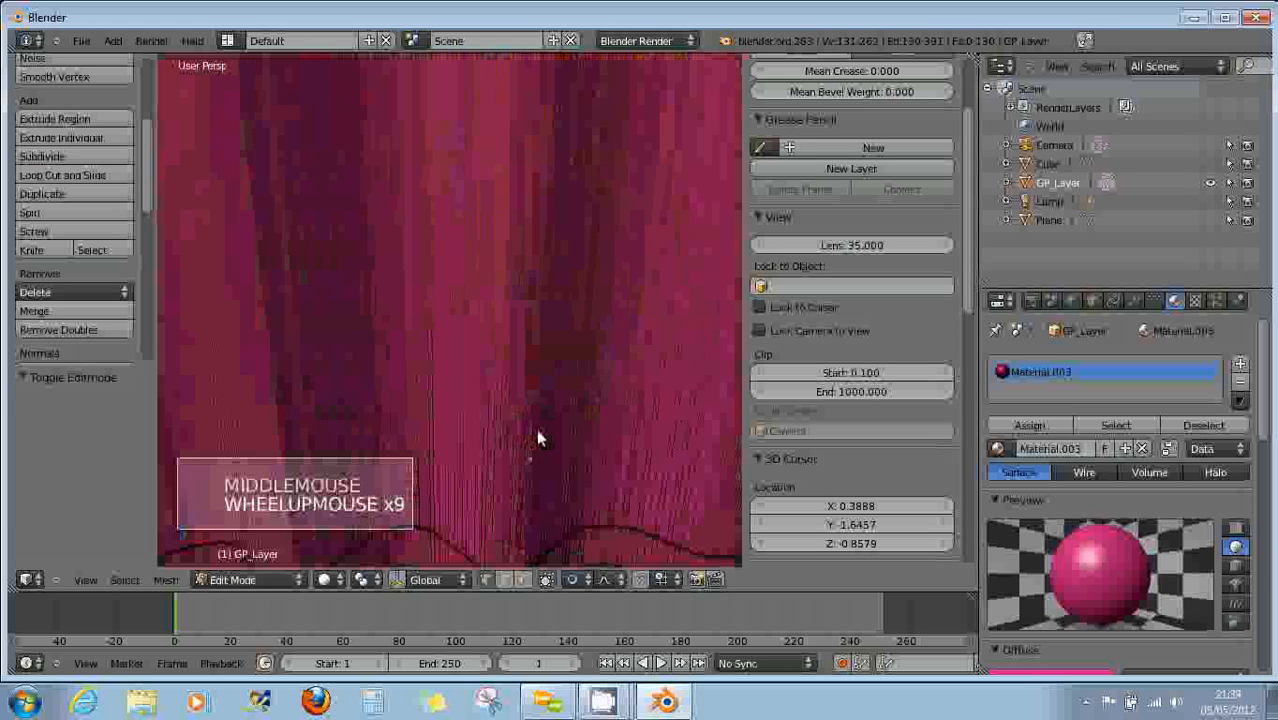
pyautogui.scroll(-3, 537, 438)
pyautogui.scroll(-5, 537, 438)
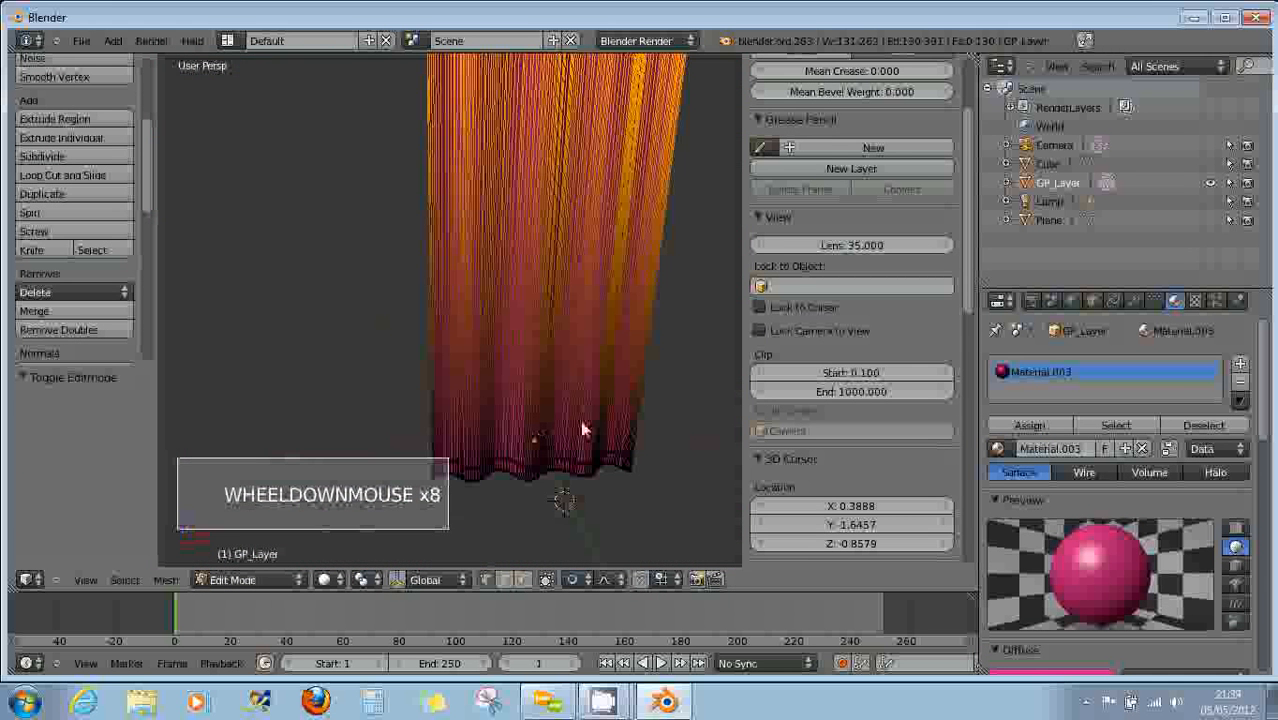
pyautogui.press('a')
pyautogui.press('a')
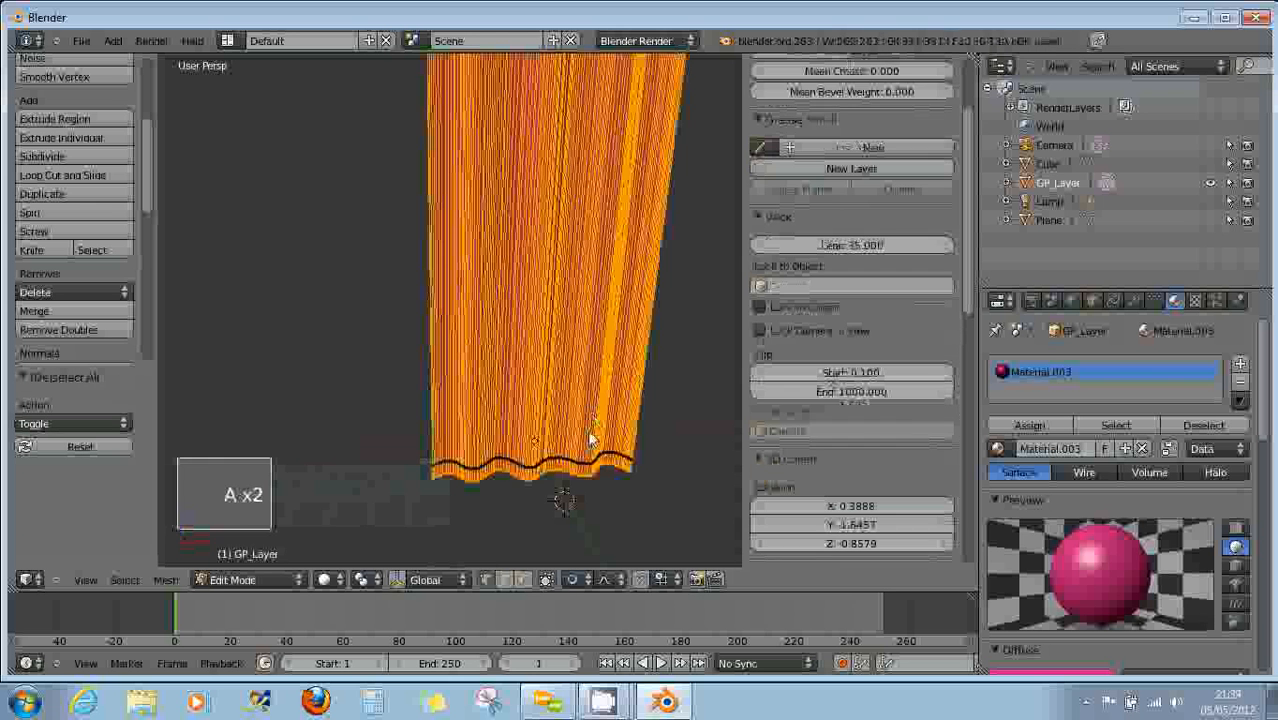
pyautogui.click(246, 581)
pyautogui.click(240, 561)
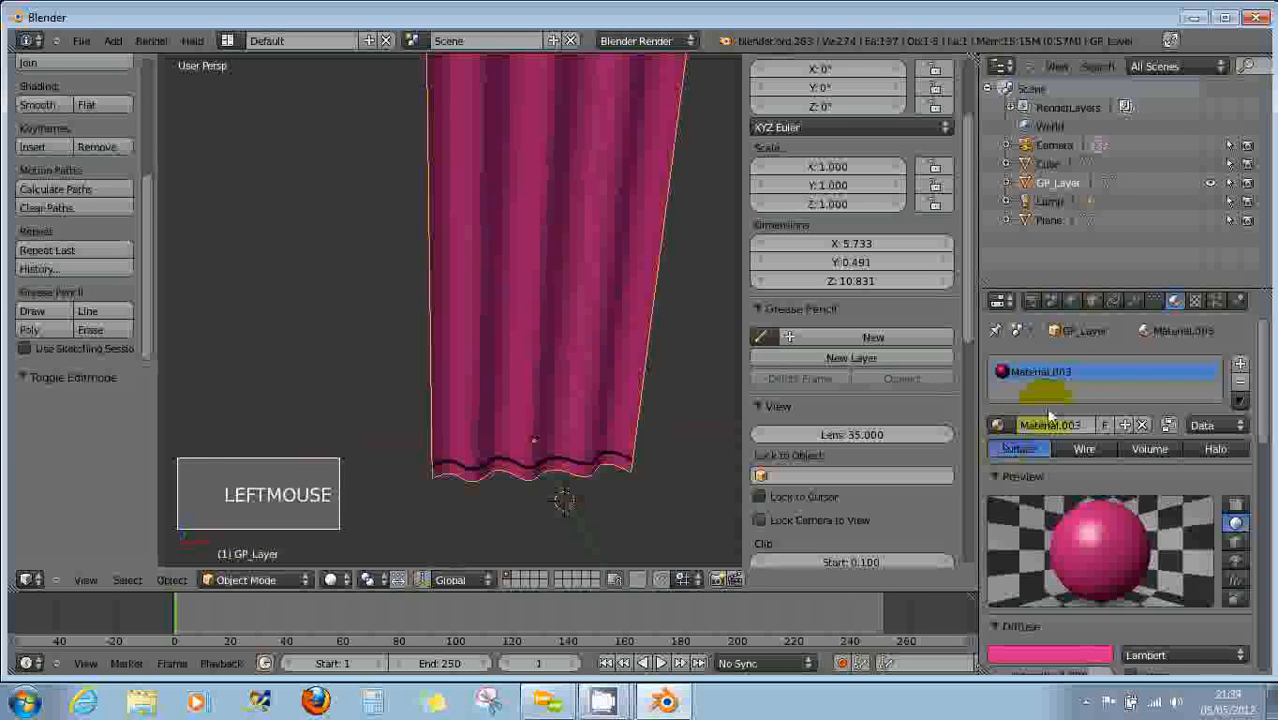
# Add a Decimate modifier with a ratio of 0.21 to GP_Layer and apply it.
pyautogui.click(1131, 301)
pyautogui.click(1051, 364)
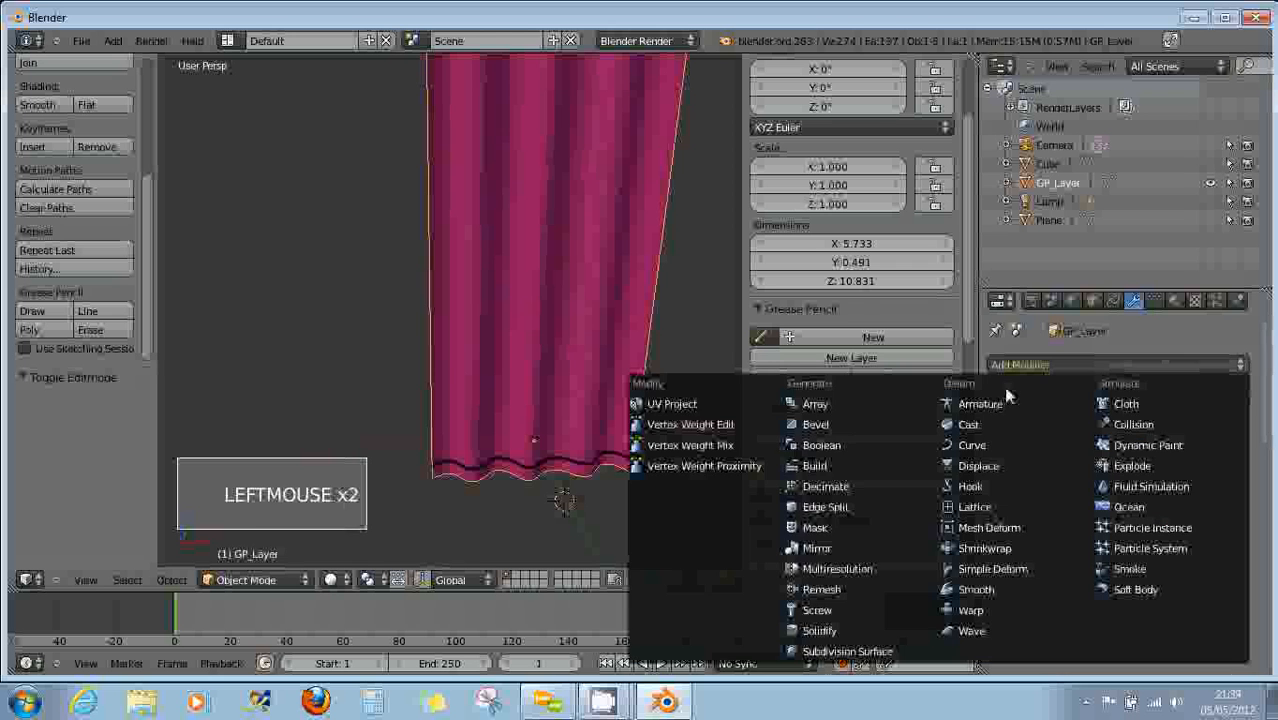
pyautogui.click(830, 487)
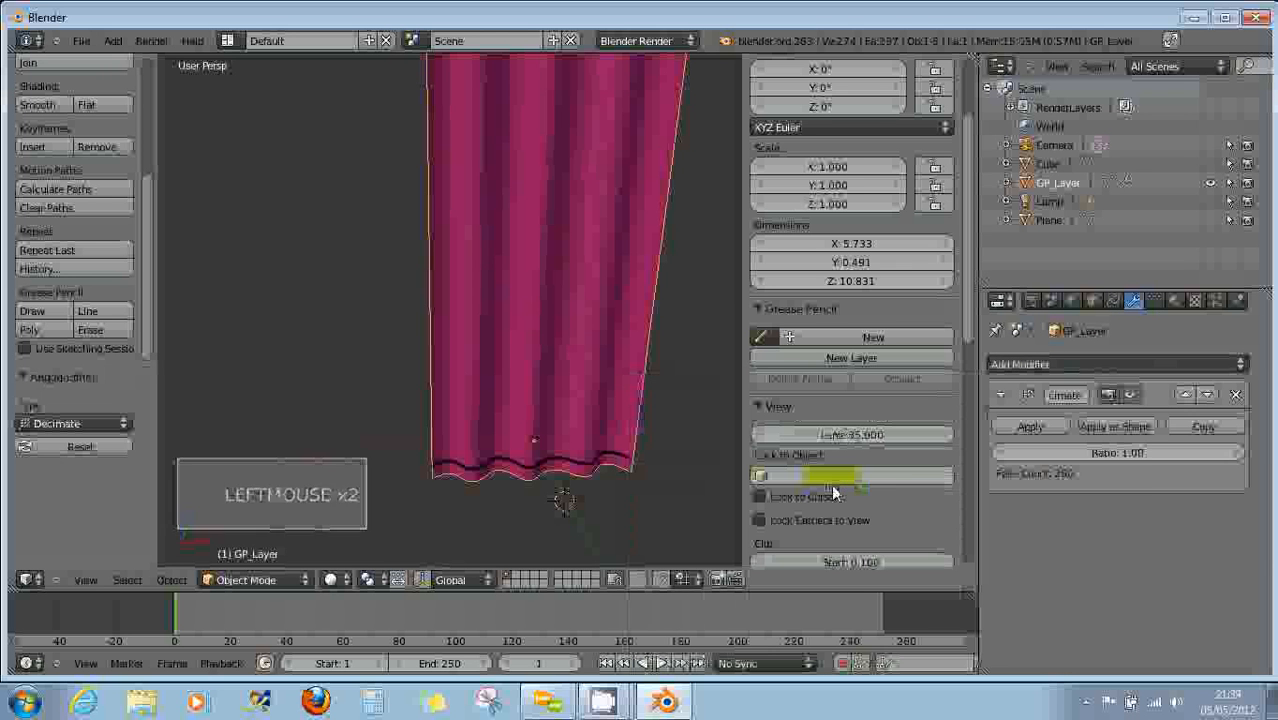
pyautogui.click(1138, 456)
pyautogui.moveTo(1137, 450); pyautogui.dragTo(1061, 450)
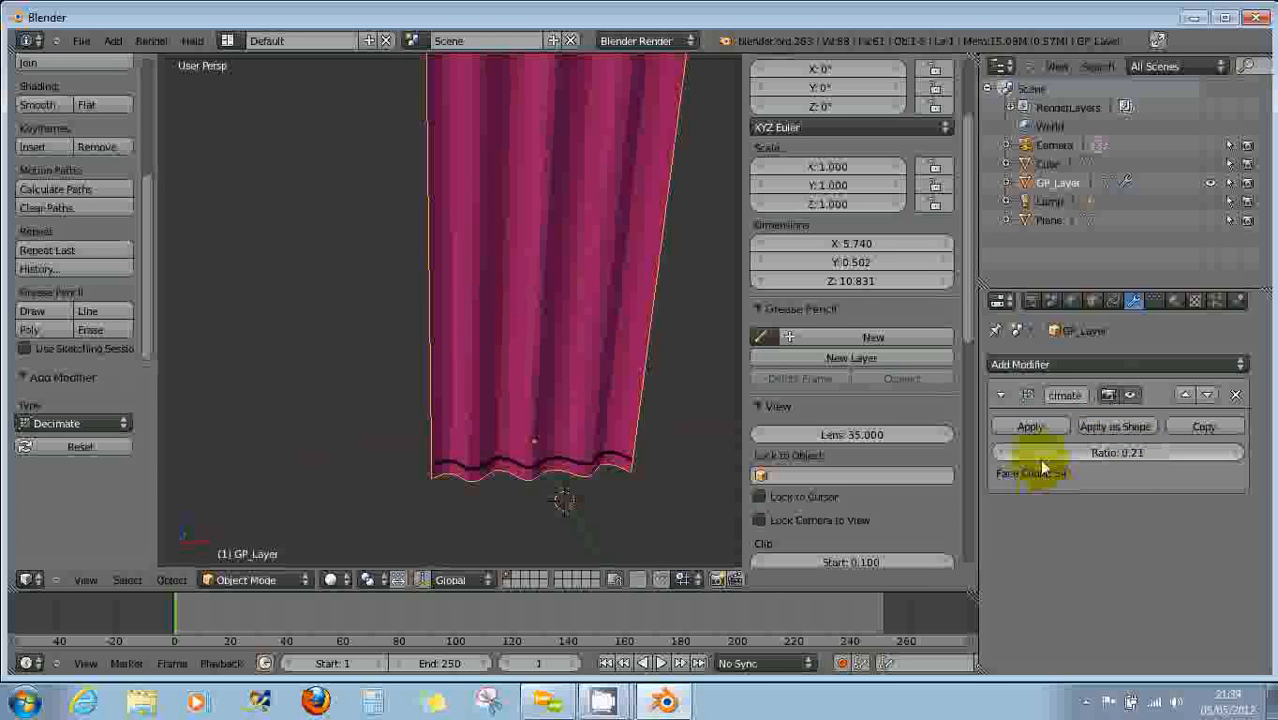
pyautogui.click(1028, 427)
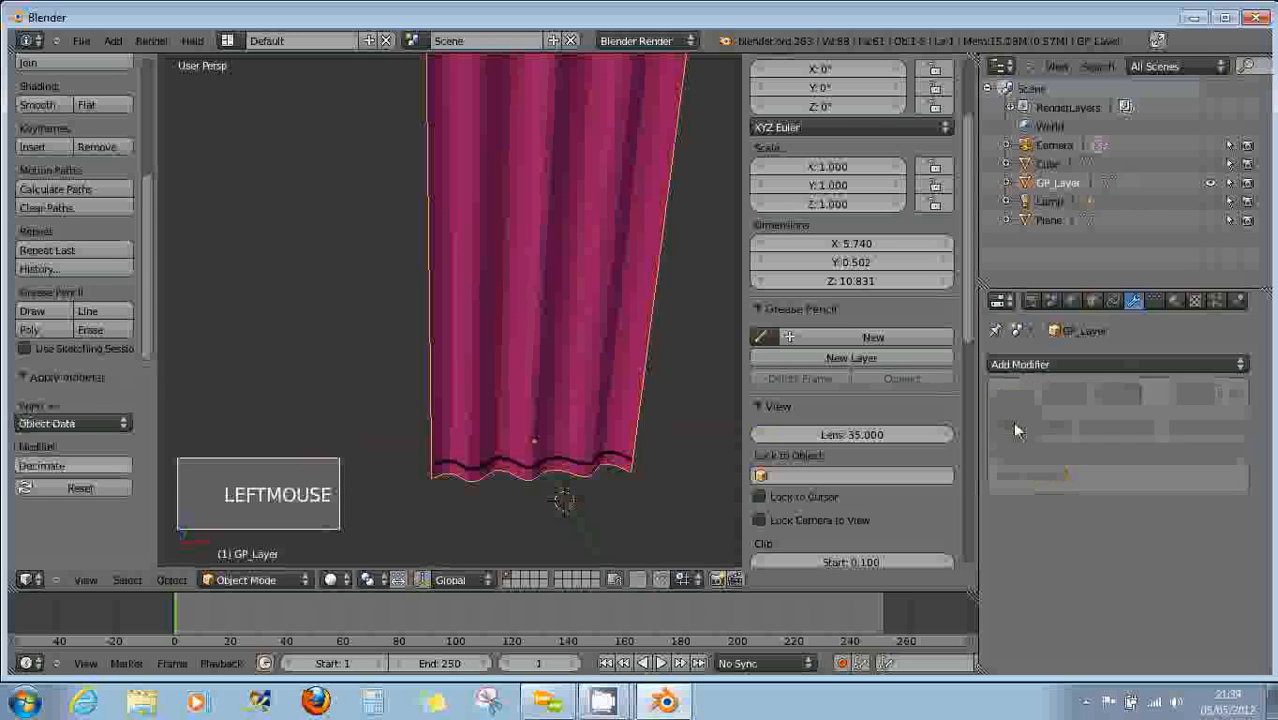
# Examine the decimated wall's geometry in Edit Mode from several angles and return to Object Mode.
pyautogui.click(256, 580)
pyautogui.click(243, 540)
pyautogui.middleClick(456, 445)
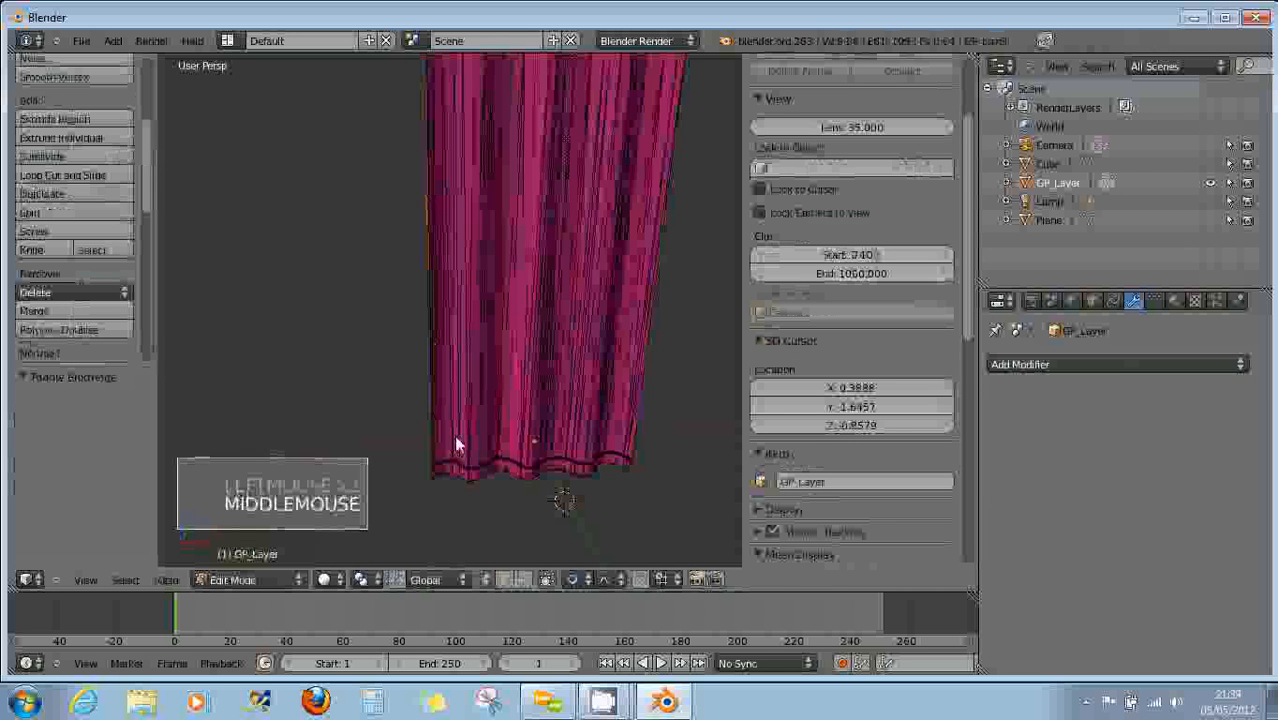
pyautogui.moveTo(456, 445); pyautogui.dragTo(596, 456, button='middle')
pyautogui.scroll(-2, 548, 462)
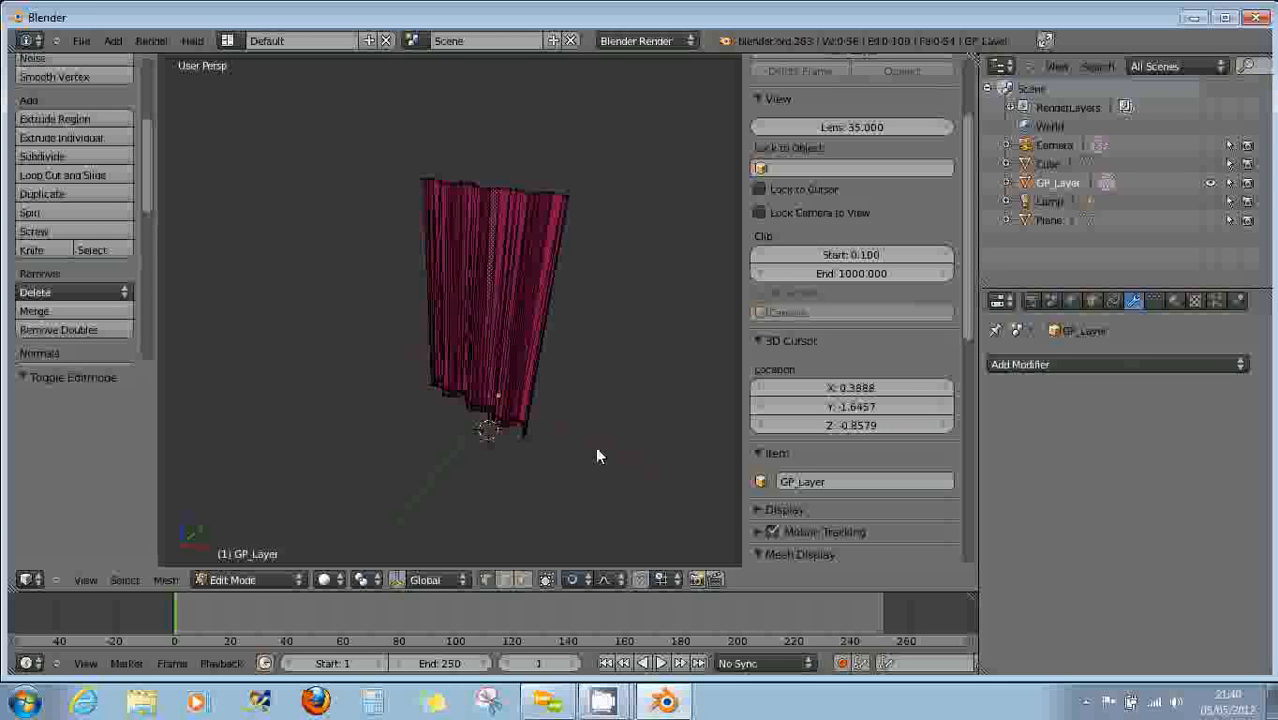
pyautogui.moveTo(510, 500); pyautogui.dragTo(408, 456, button='middle')
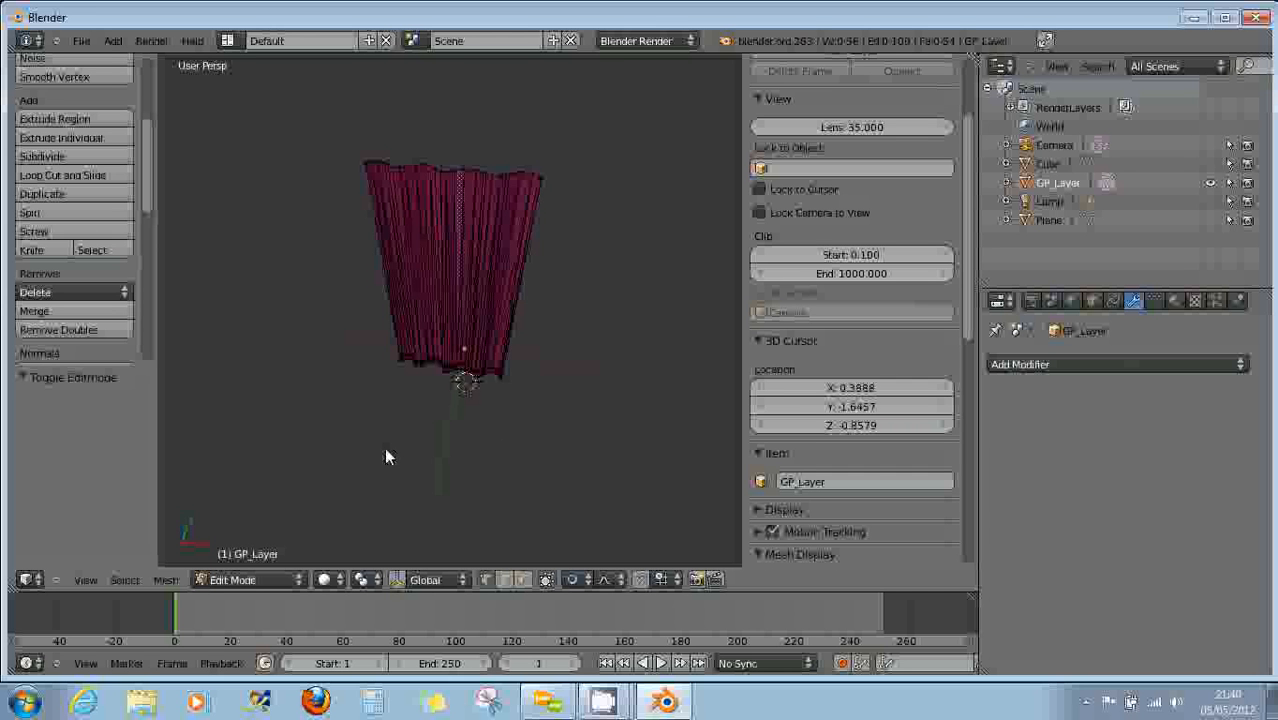
pyautogui.scroll(2, 390, 457)
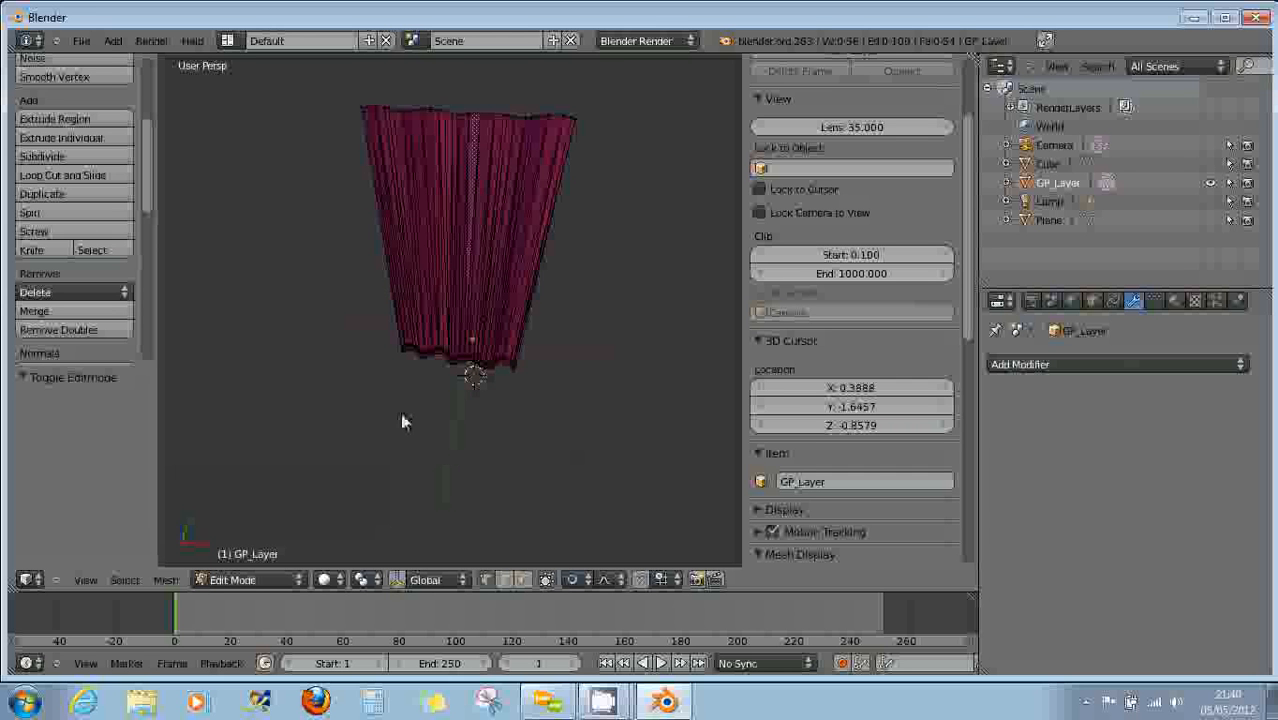
pyautogui.moveTo(401, 412); pyautogui.dragTo(424, 440, button='middle')
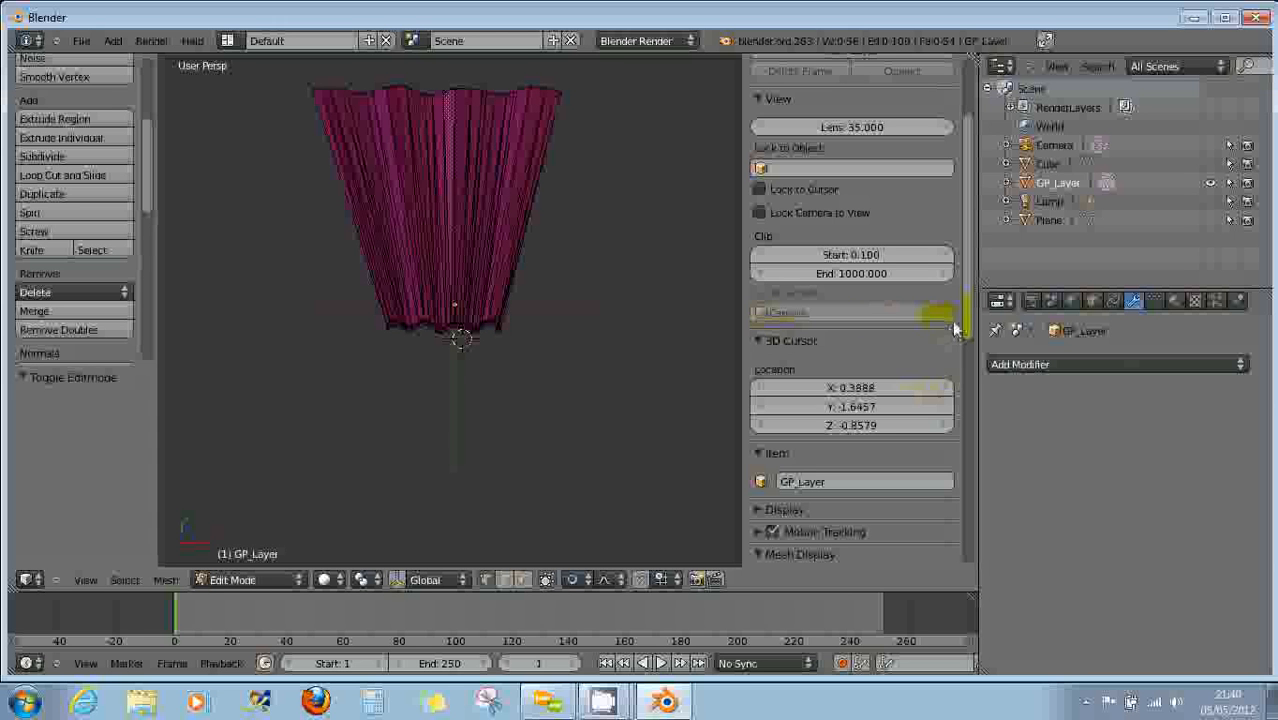
pyautogui.moveTo(955, 330)
pyautogui.mouseDown()
pyautogui.moveTo(970, 314)
pyautogui.moveTo(964, 229)
pyautogui.mouseUp()
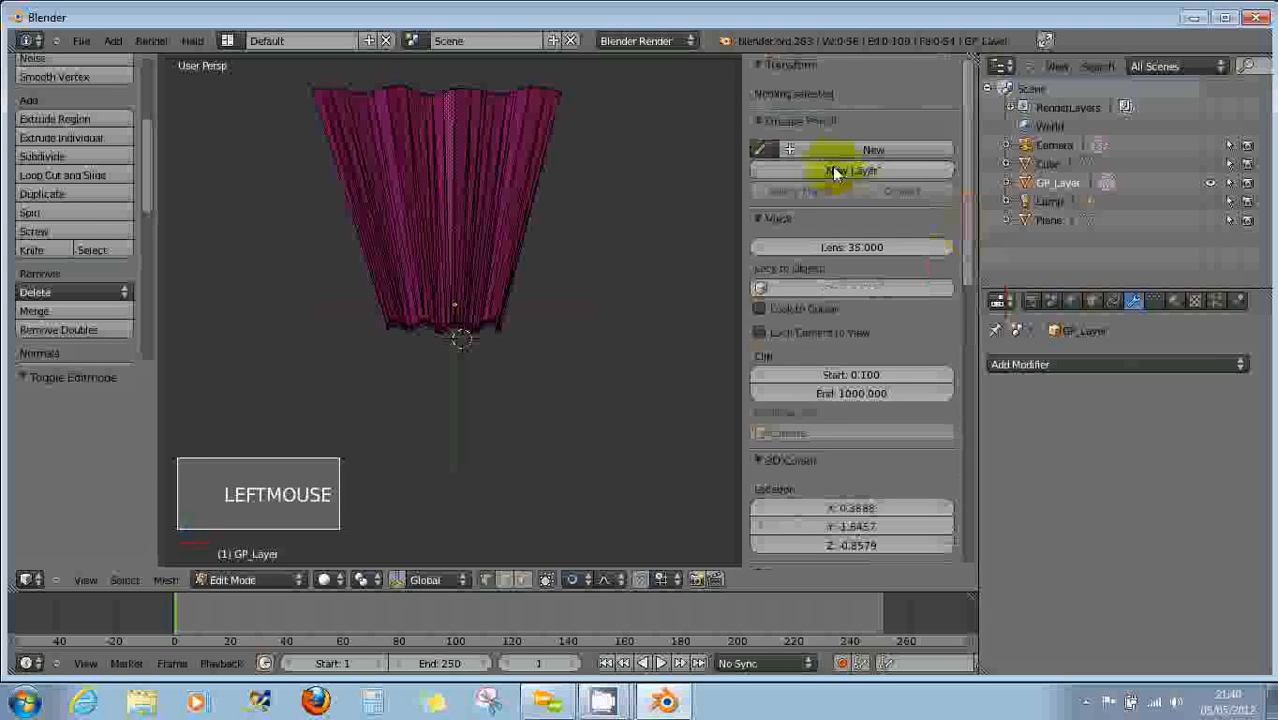
pyautogui.click(226, 583)
pyautogui.click(228, 566)
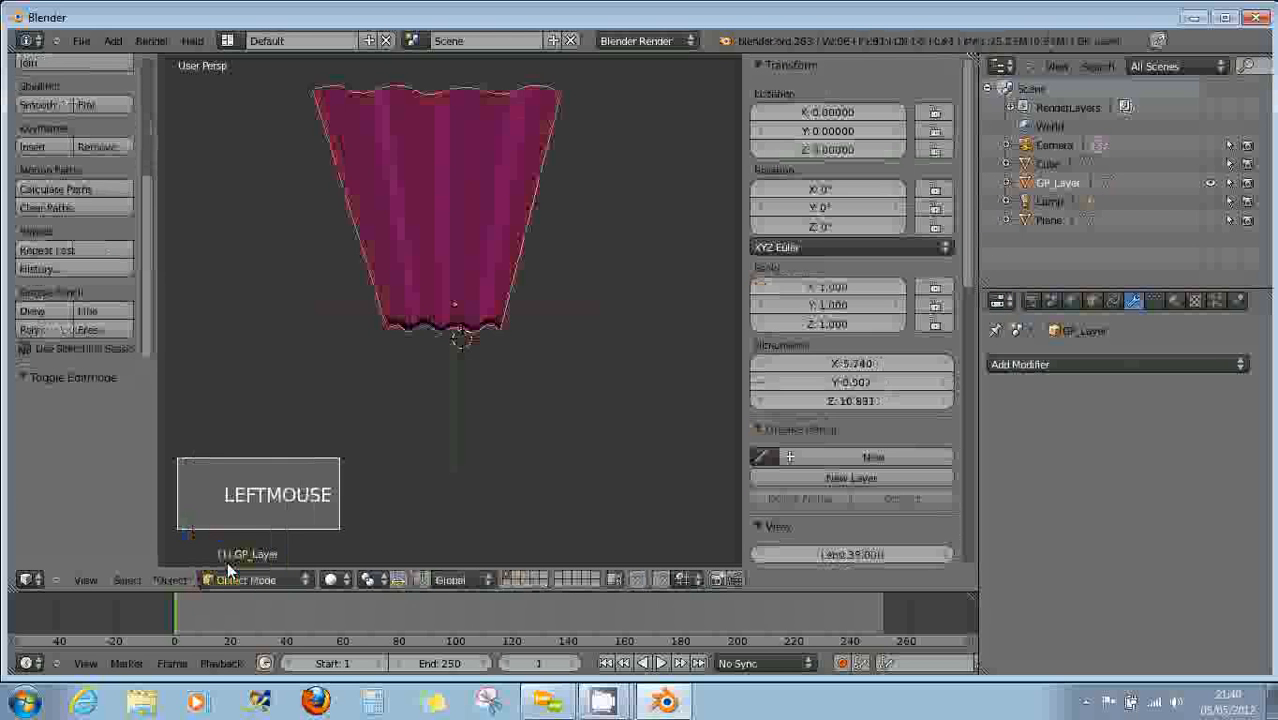
# Add a new grease pencil data block and layer to the GP_Layer object, with stroke thickness 1 and opacity 1.000.
pyautogui.click(970, 245)
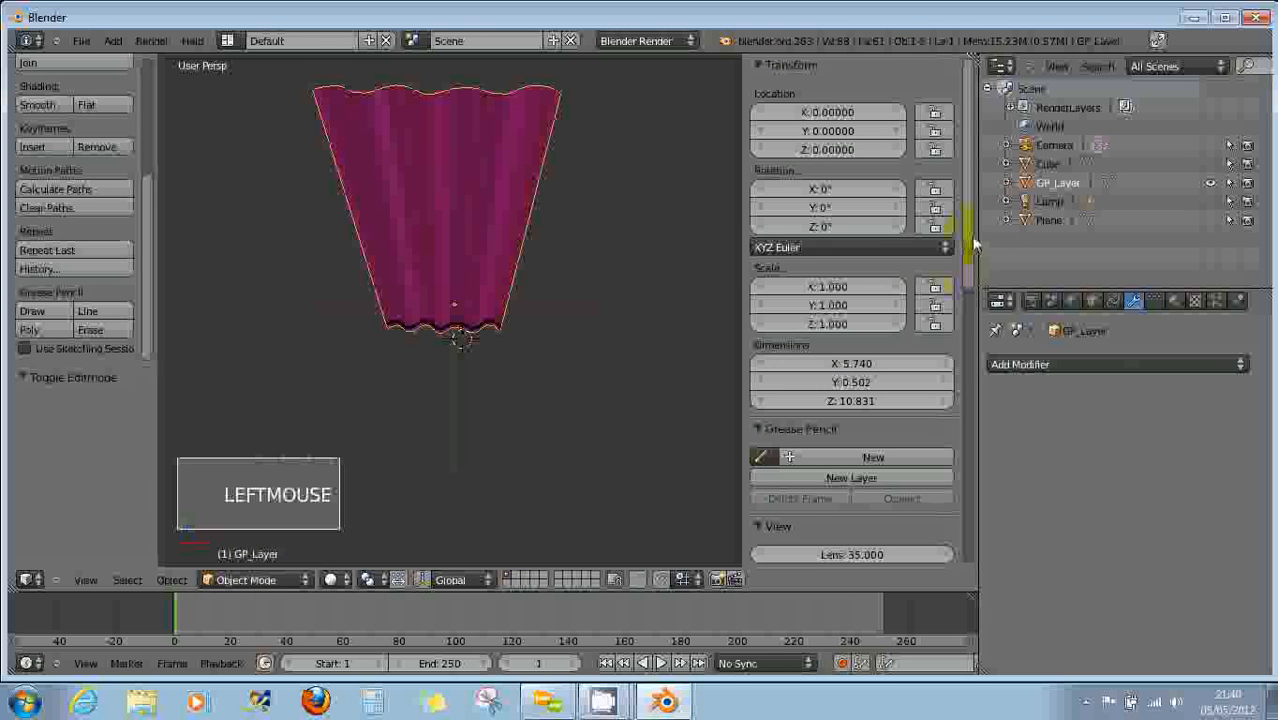
pyautogui.scroll(-3, 970, 250)
pyautogui.click(830, 365)
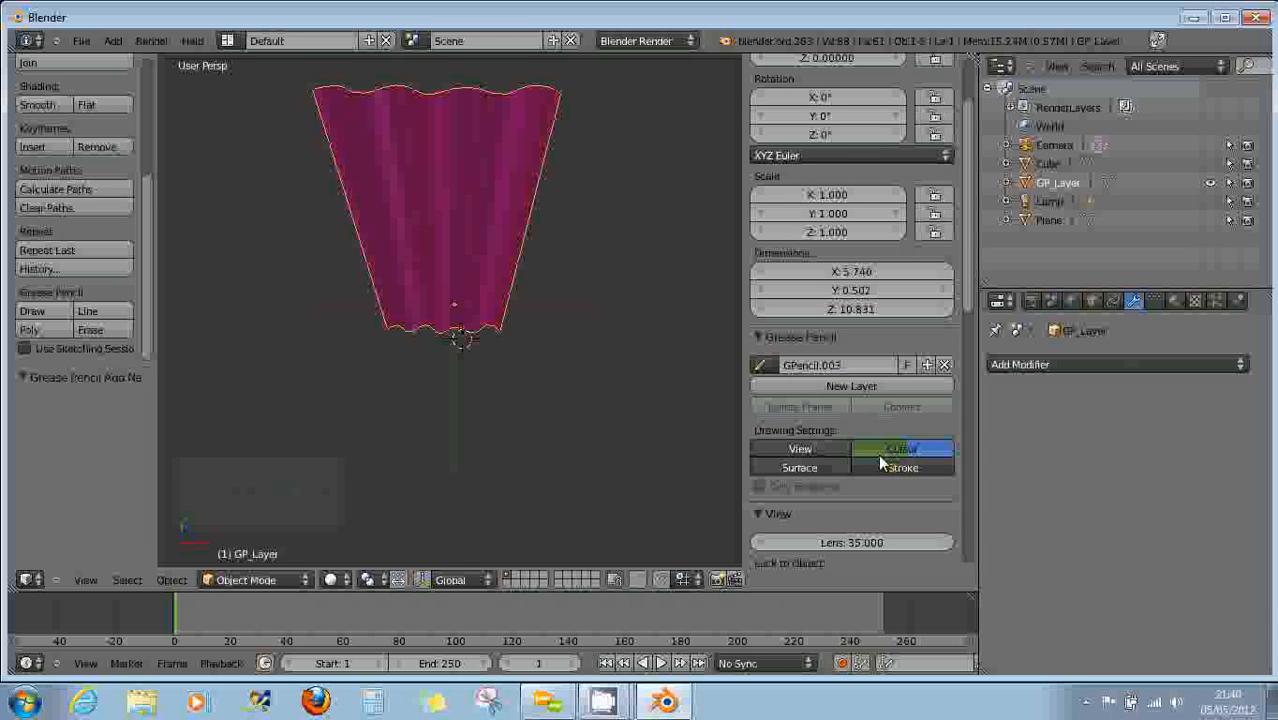
pyautogui.click(846, 388)
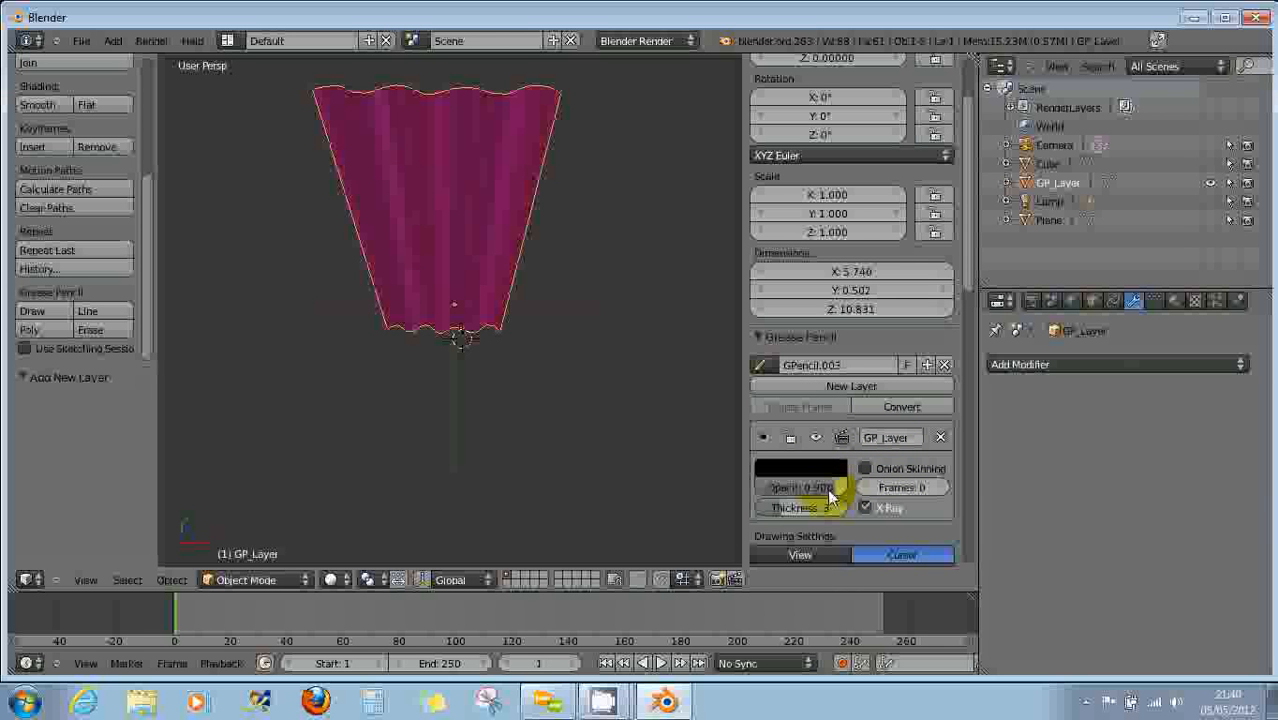
pyautogui.moveTo(780, 508); pyautogui.dragTo(736, 506)
pyautogui.moveTo(824, 493); pyautogui.dragTo(850, 493)
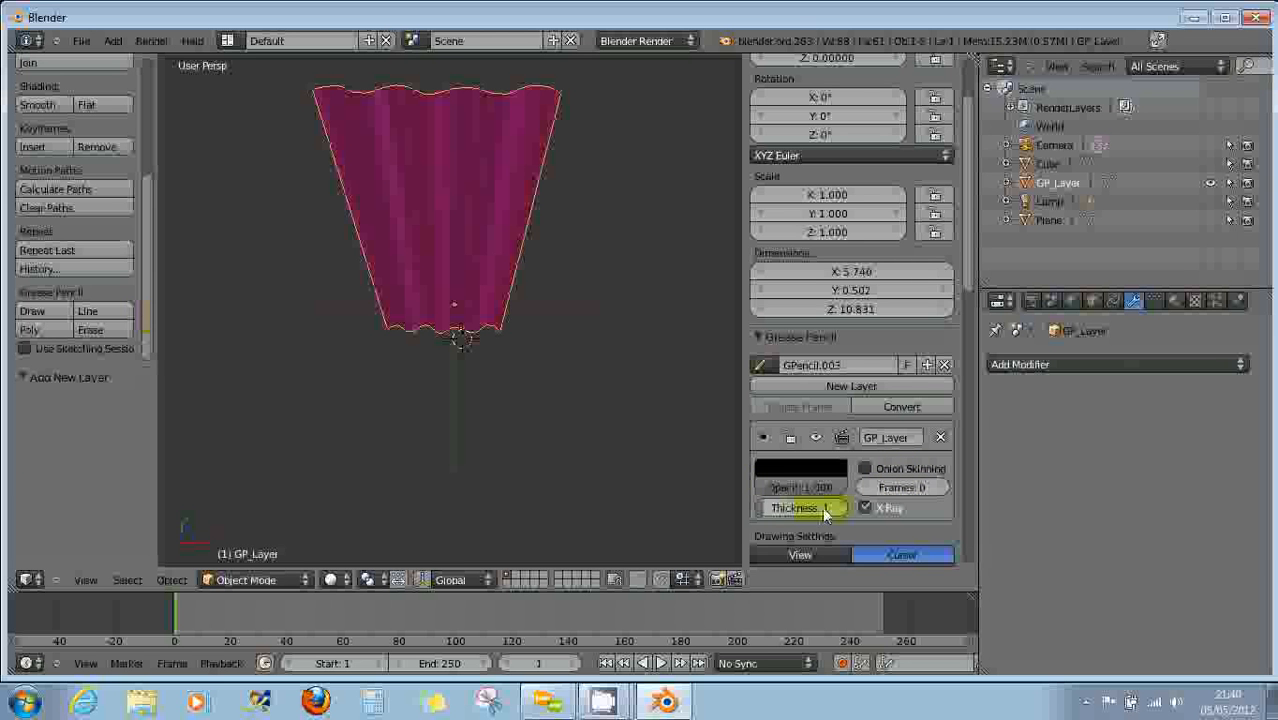
pyautogui.scroll(-5, 825, 512)
pyautogui.scroll(2, 825, 515)
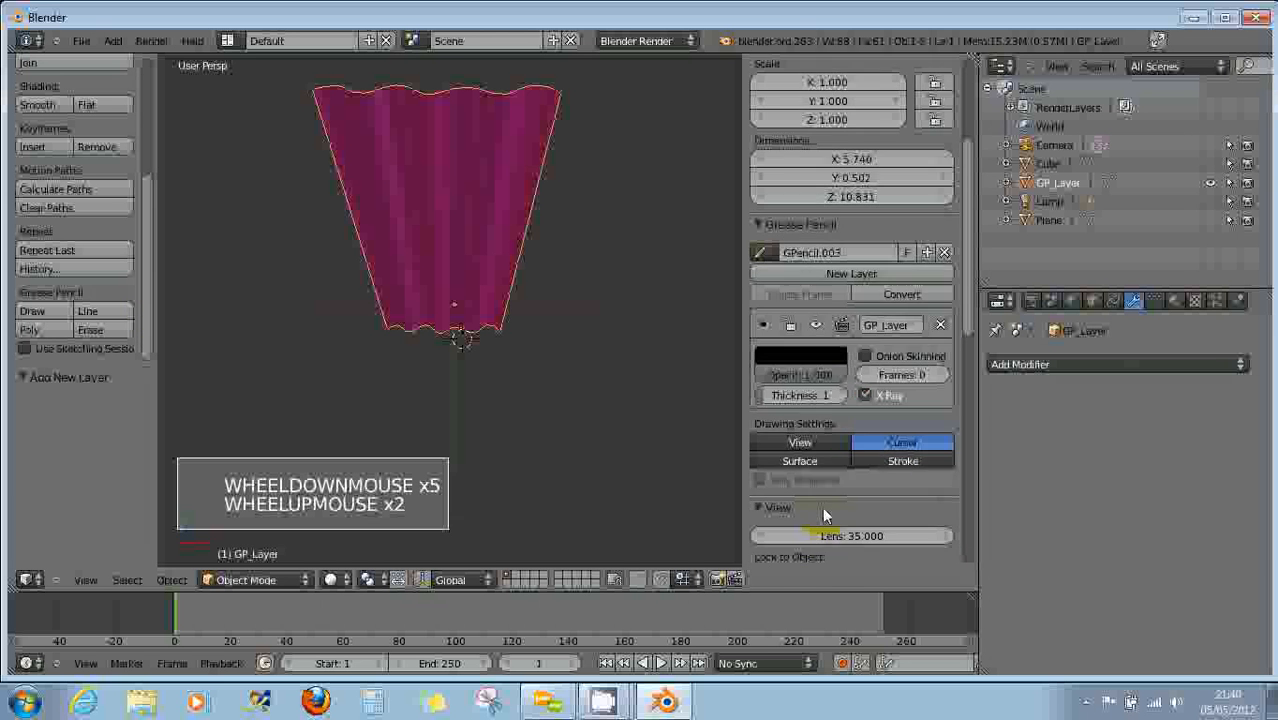
pyautogui.scroll(2, 822, 506)
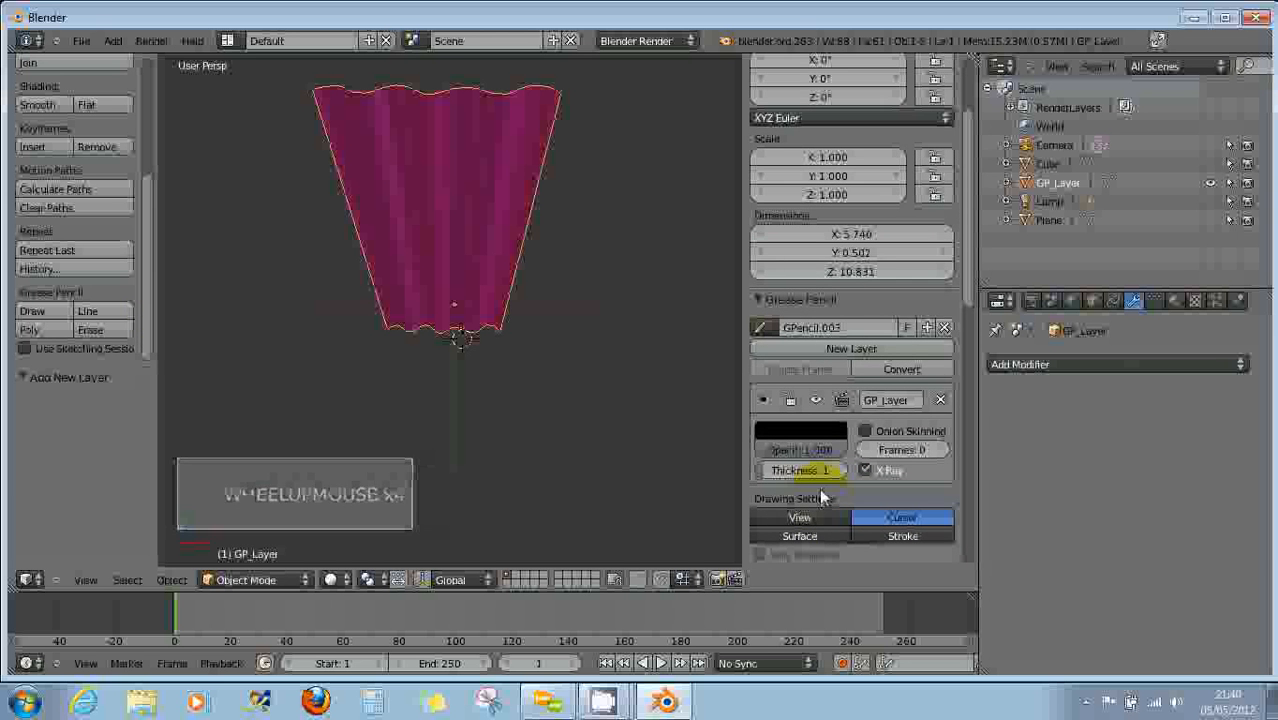
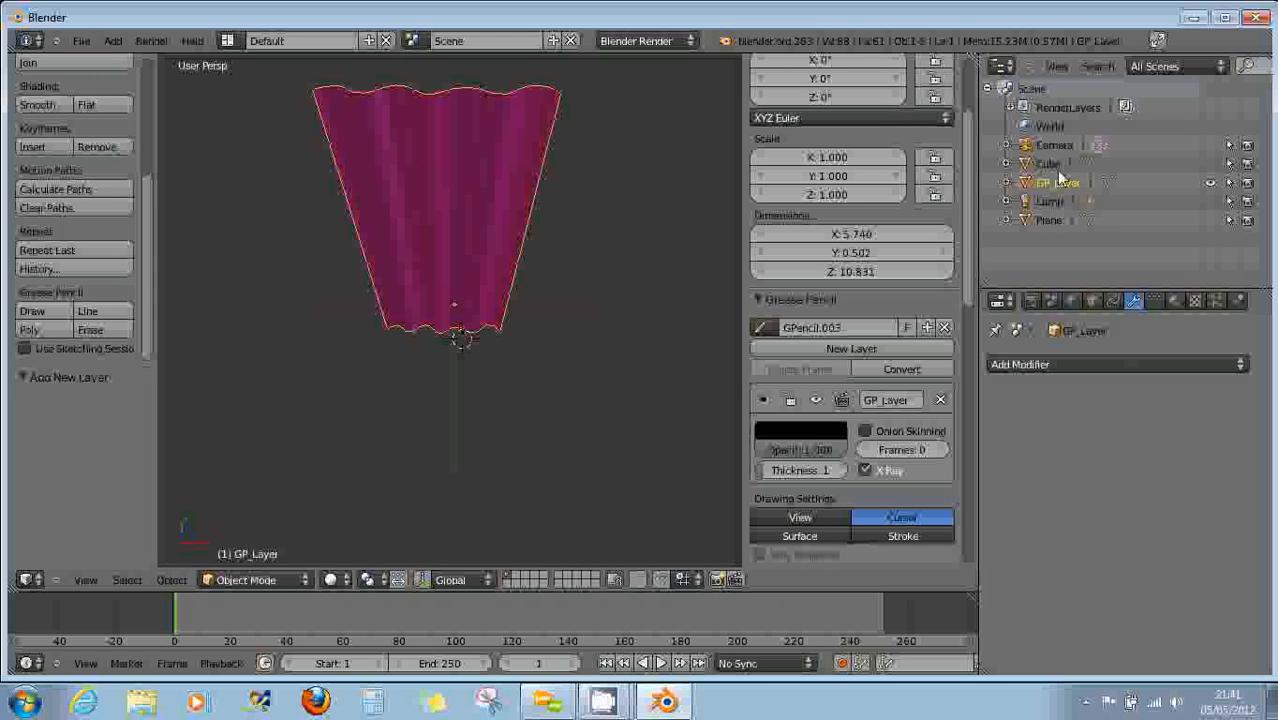
# Unhide the Plane, select it and move it about 4.87 units in the negative Y direction.
pyautogui.click(1210, 220)
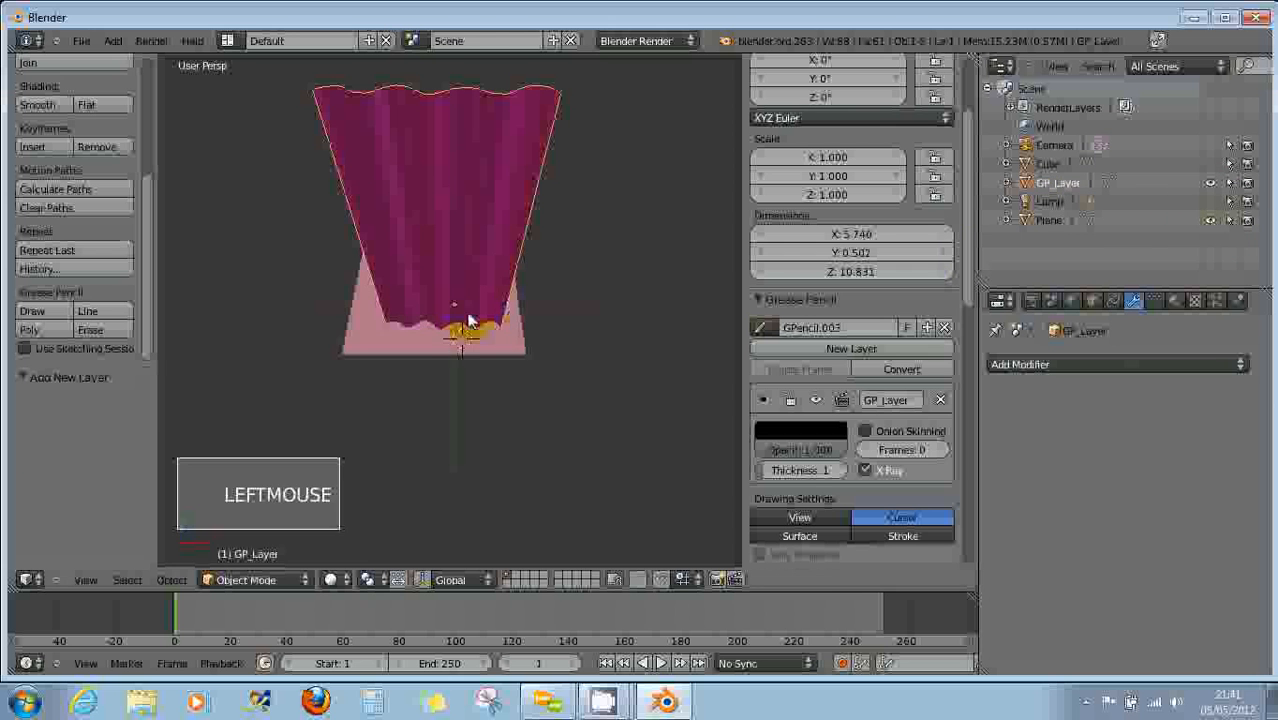
pyautogui.rightClick(443, 348)
pyautogui.rightClick(443, 348)
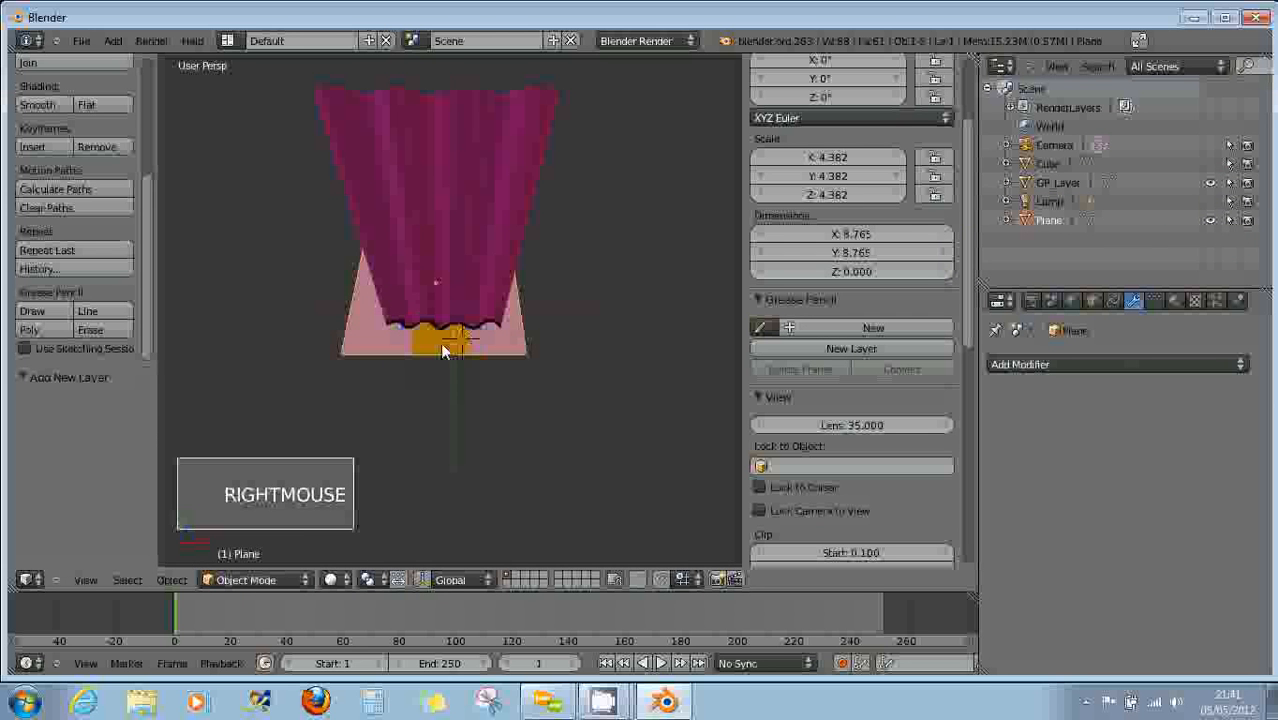
pyautogui.press('g')
pyautogui.press('g')
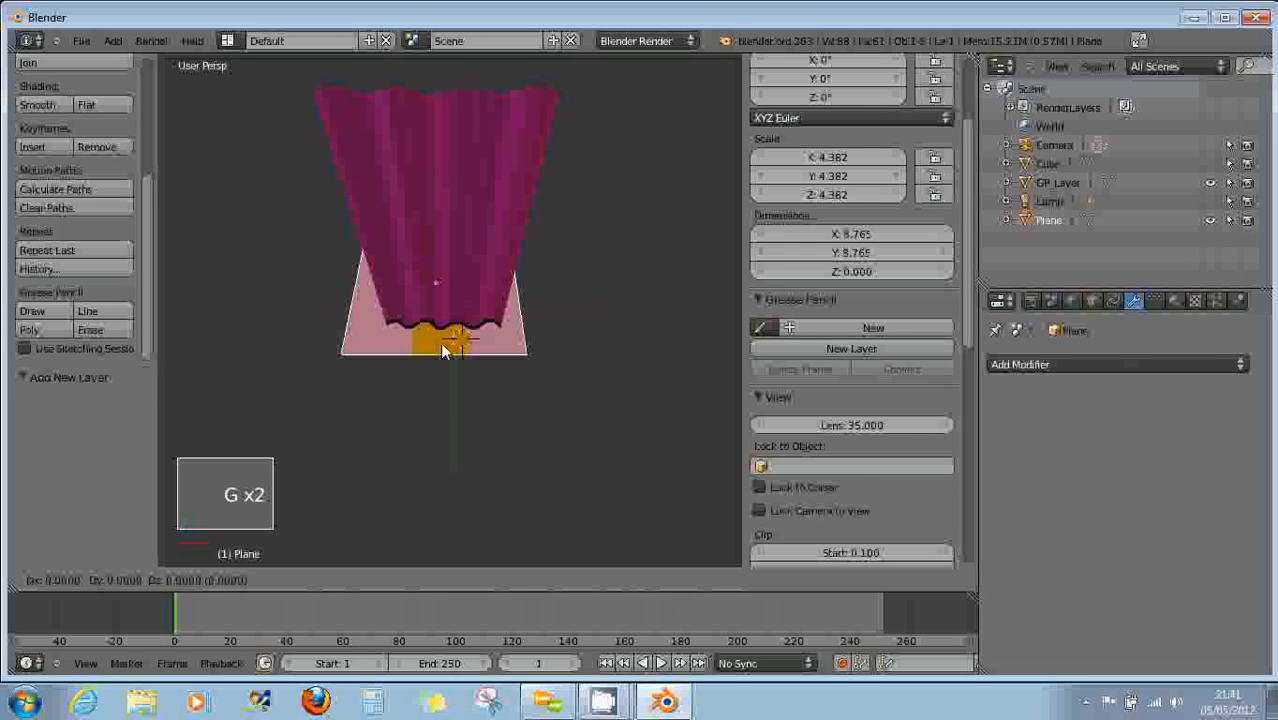
pyautogui.press('z')
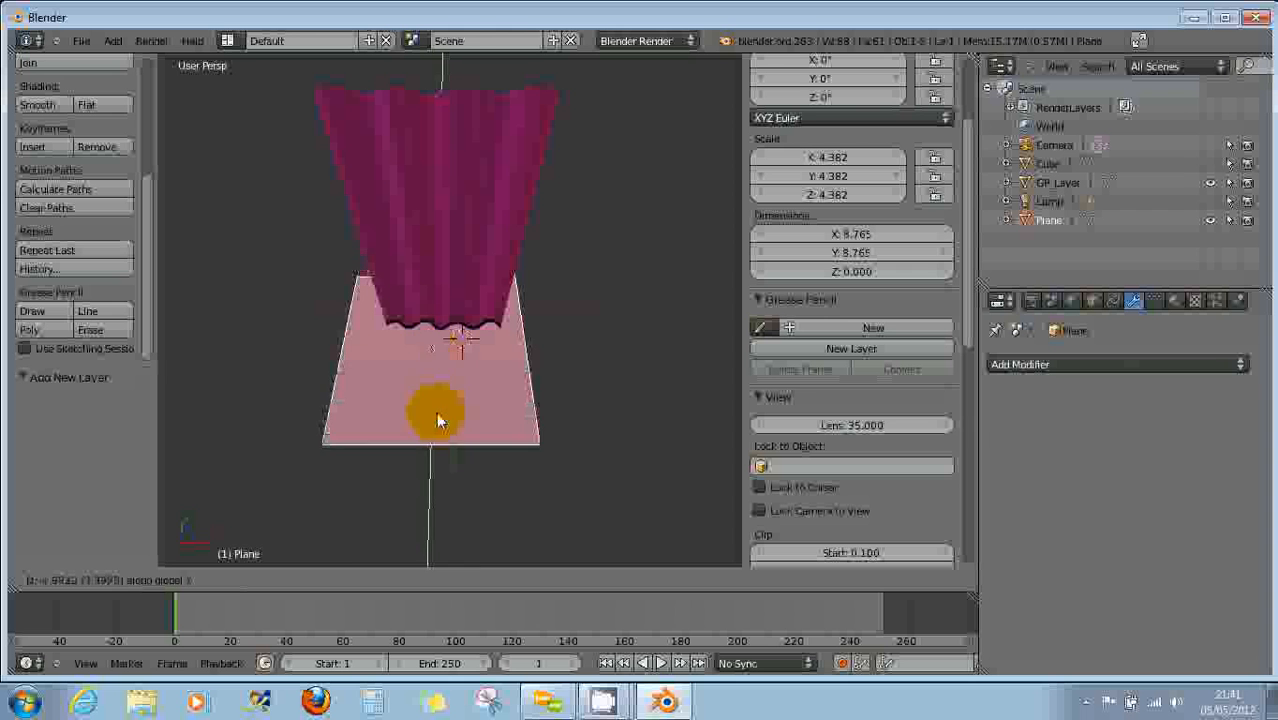
pyautogui.click(435, 424)
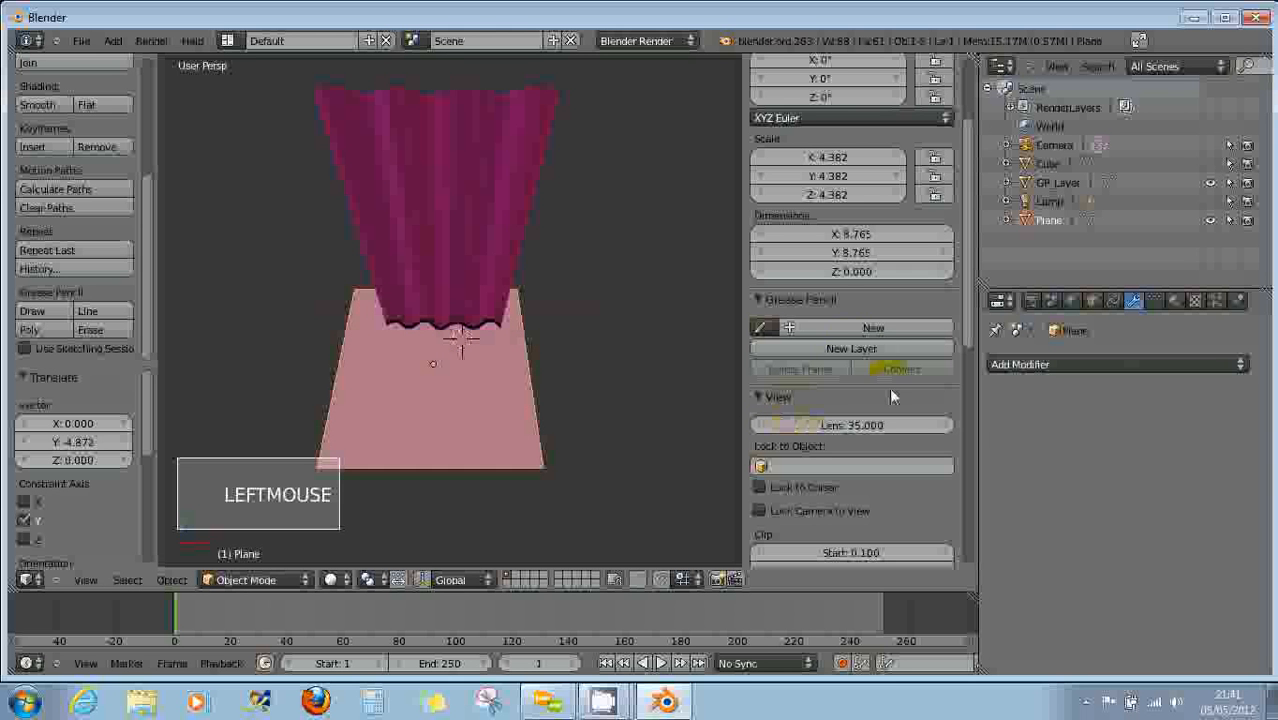
# Add a grease pencil data block to the Plane, set drawing to Surface and draw a wavy stroke across the plane's front part.
pyautogui.click(840, 345)
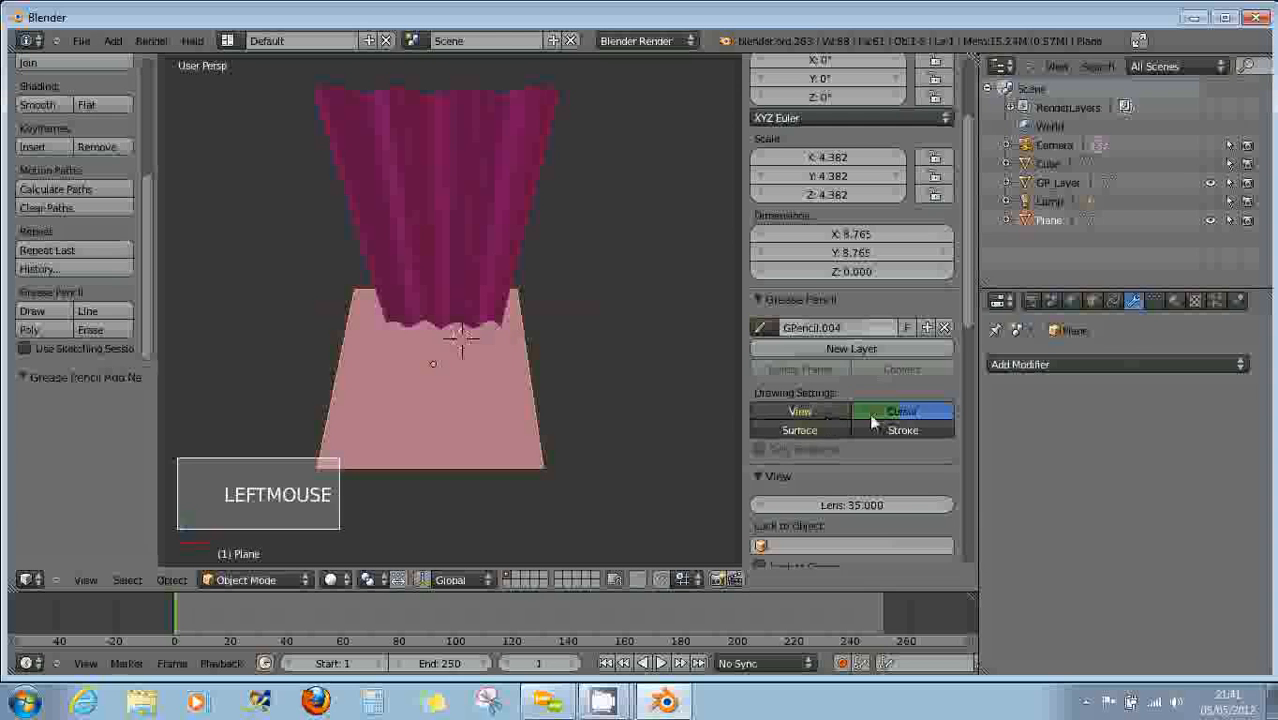
pyautogui.click(812, 428)
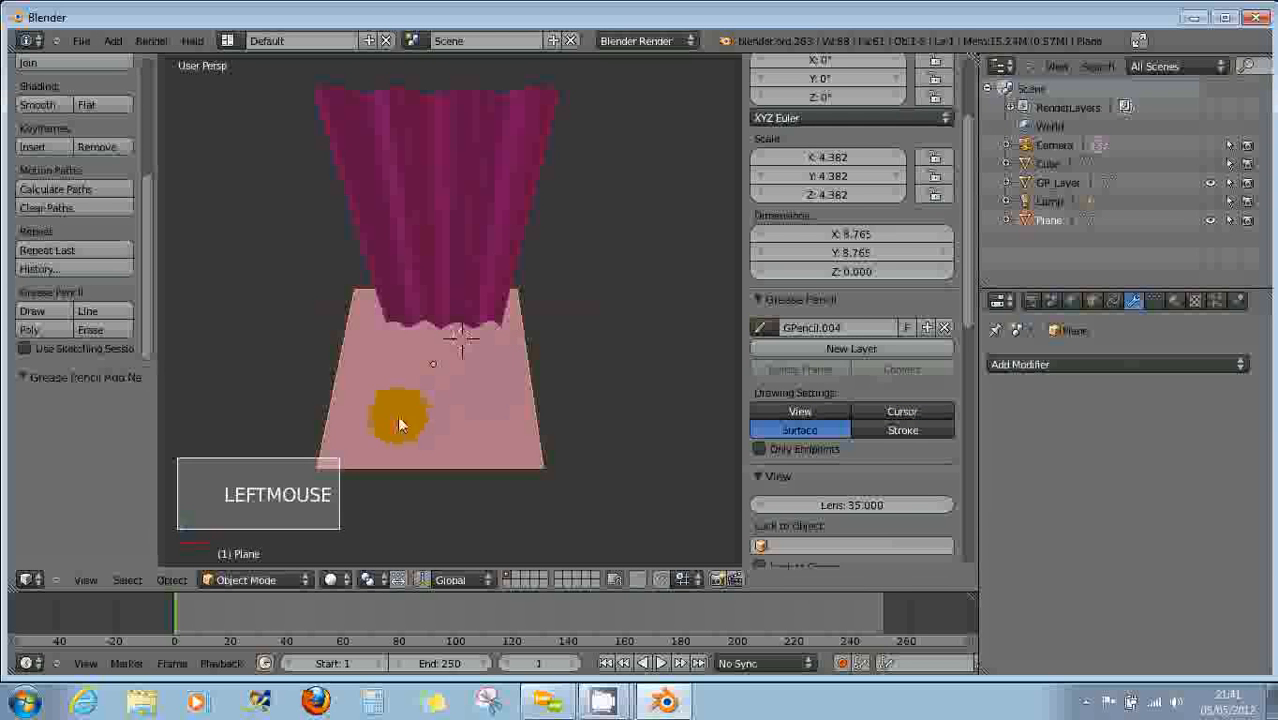
pyautogui.moveTo(373, 424)
pyautogui.mouseDown()
pyautogui.moveTo(428, 419)
pyautogui.moveTo(340, 392)
pyautogui.moveTo(354, 431)
pyautogui.moveTo(363, 398)
pyautogui.moveTo(388, 439)
pyautogui.moveTo(438, 436)
pyautogui.moveTo(476, 409)
pyautogui.moveTo(506, 442)
pyautogui.moveTo(527, 415)
pyautogui.mouseUp()
pyautogui.click(55, 315)
pyautogui.press('d')
pyautogui.press('d')
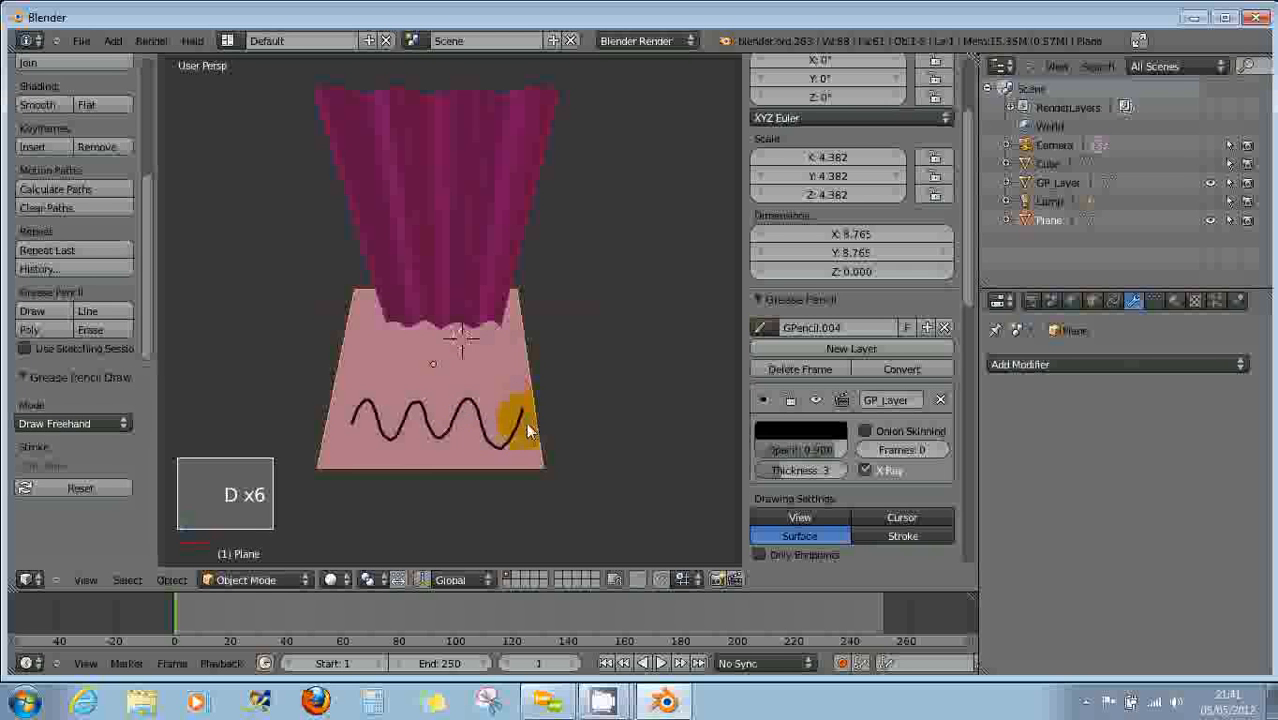
pyautogui.moveTo(375, 418)
pyautogui.mouseDown()
pyautogui.moveTo(442, 400)
pyautogui.moveTo(513, 442)
pyautogui.mouseUp()
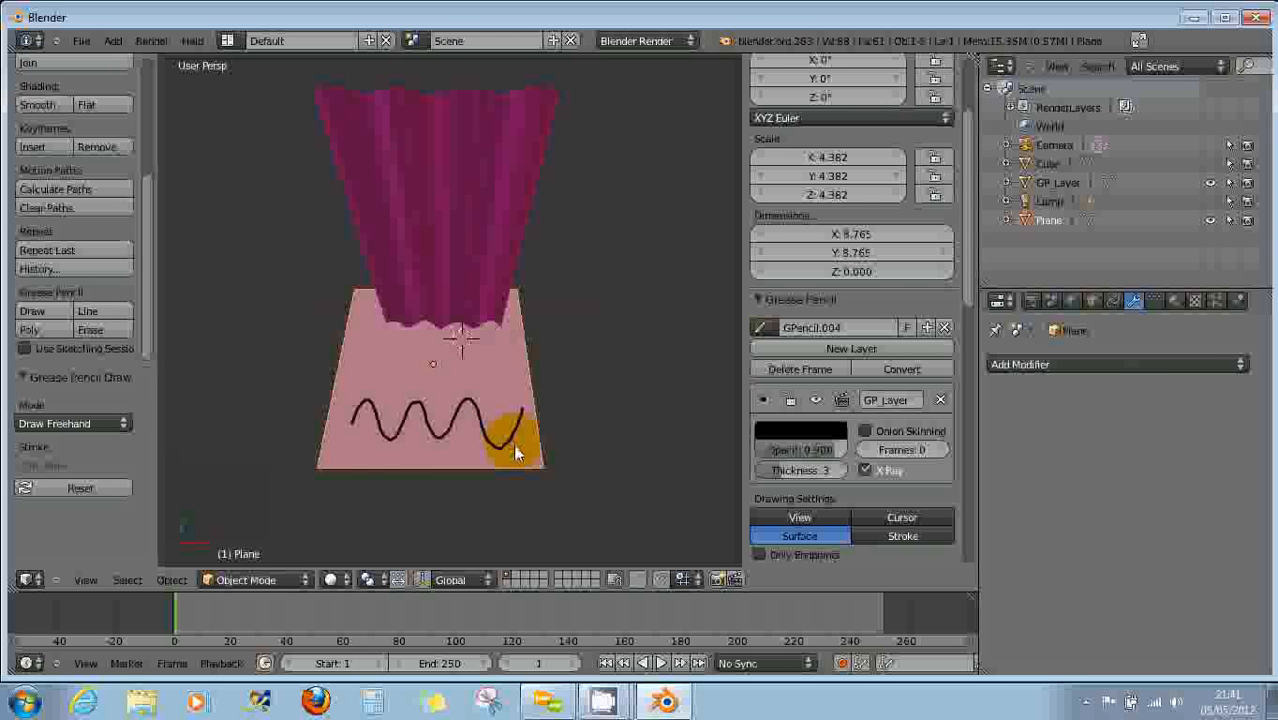
# Convert the wavy grease pencil stroke to a Bezier curve and hide the Plane.
pyautogui.moveTo(545, 459)
pyautogui.mouseDown(button='middle')
pyautogui.moveTo(544, 337)
pyautogui.moveTo(543, 442)
pyautogui.mouseUp(button='middle')
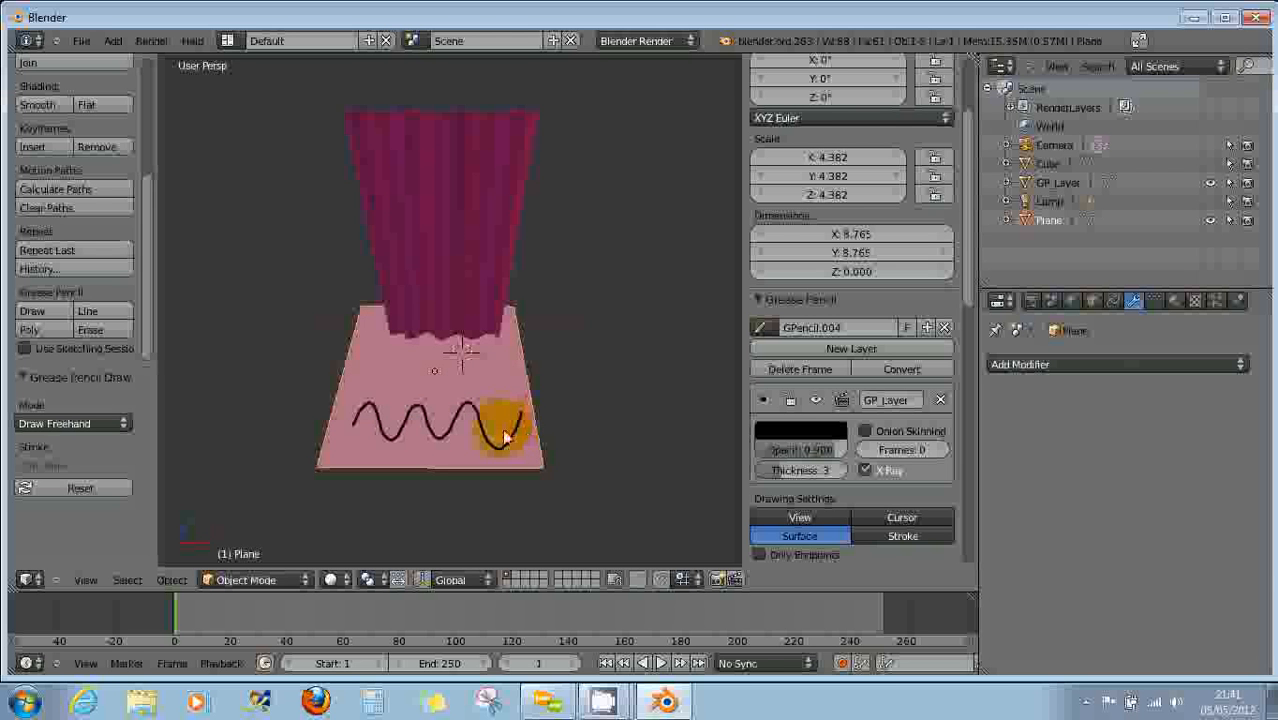
pyautogui.click(901, 369)
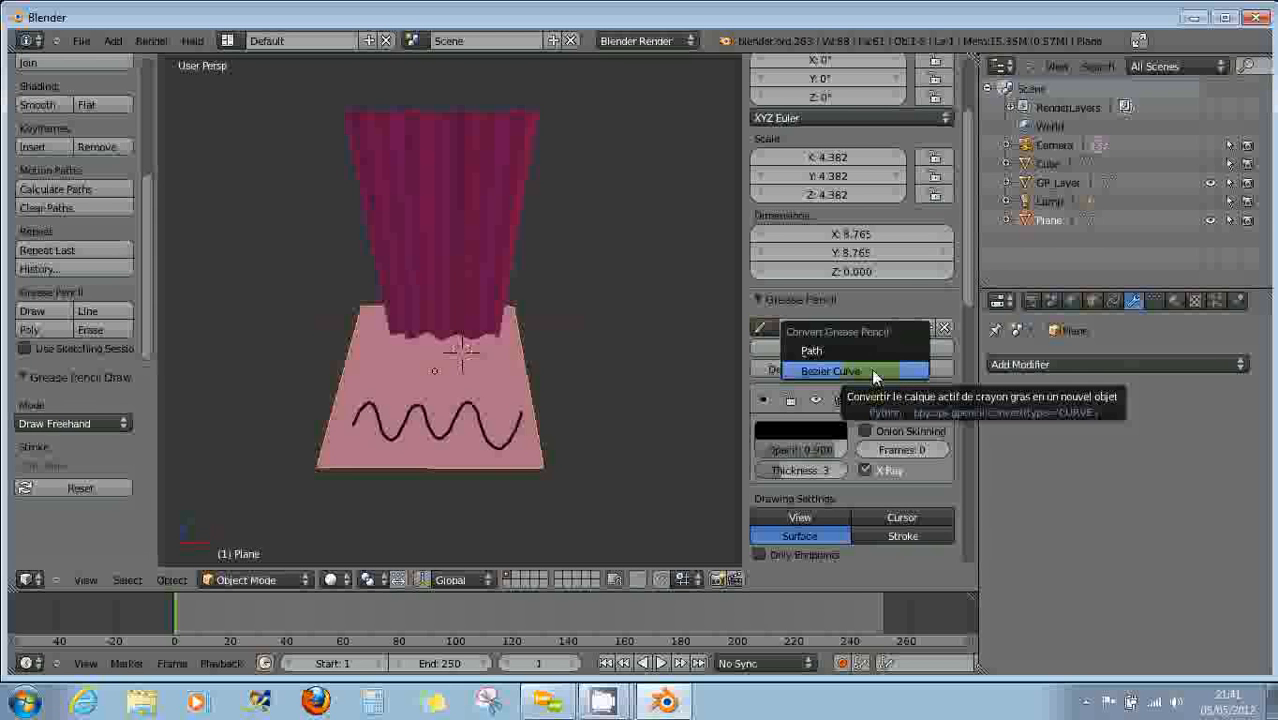
pyautogui.click(871, 370)
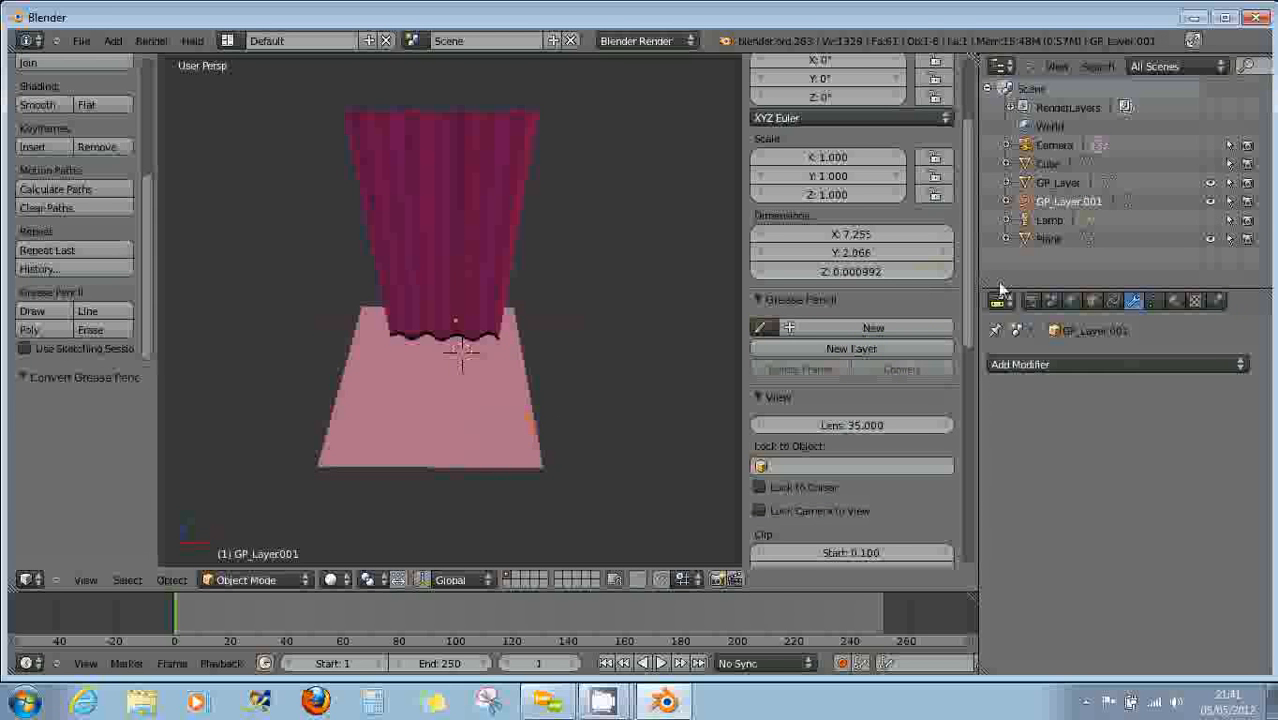
pyautogui.click(1210, 239)
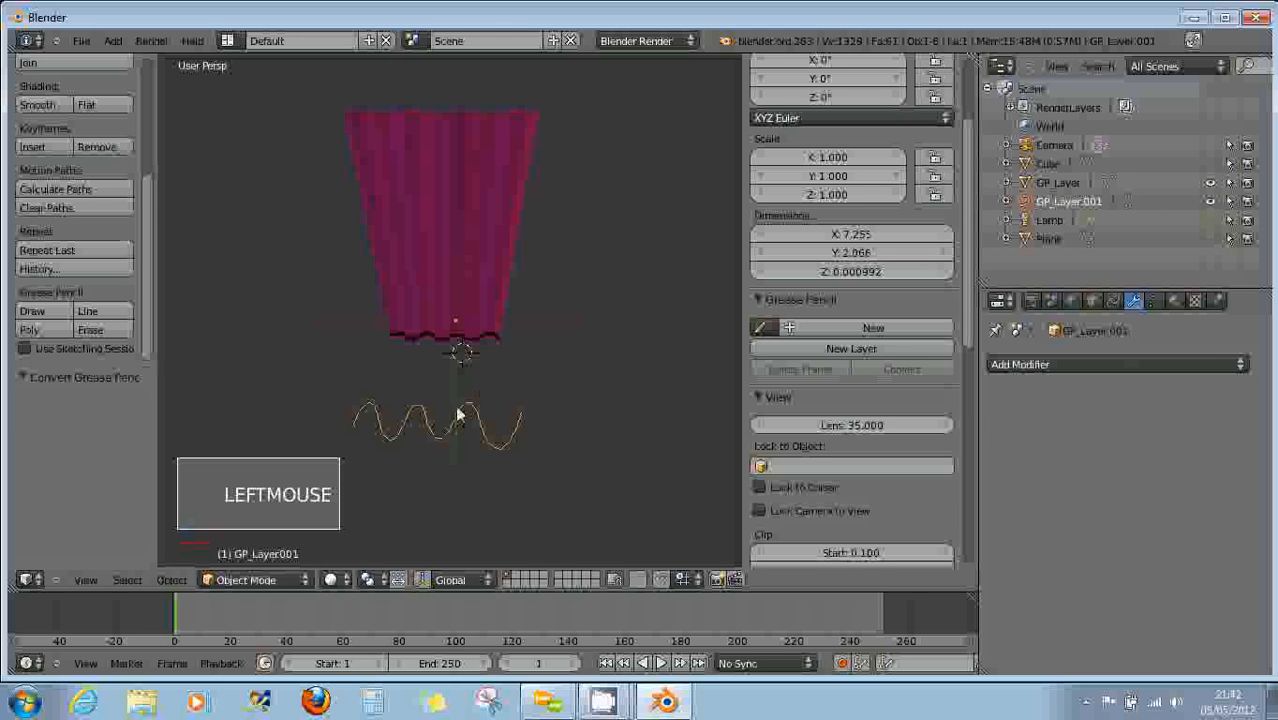
pyautogui.moveTo(456, 414); pyautogui.dragTo(462, 443, button='middle')
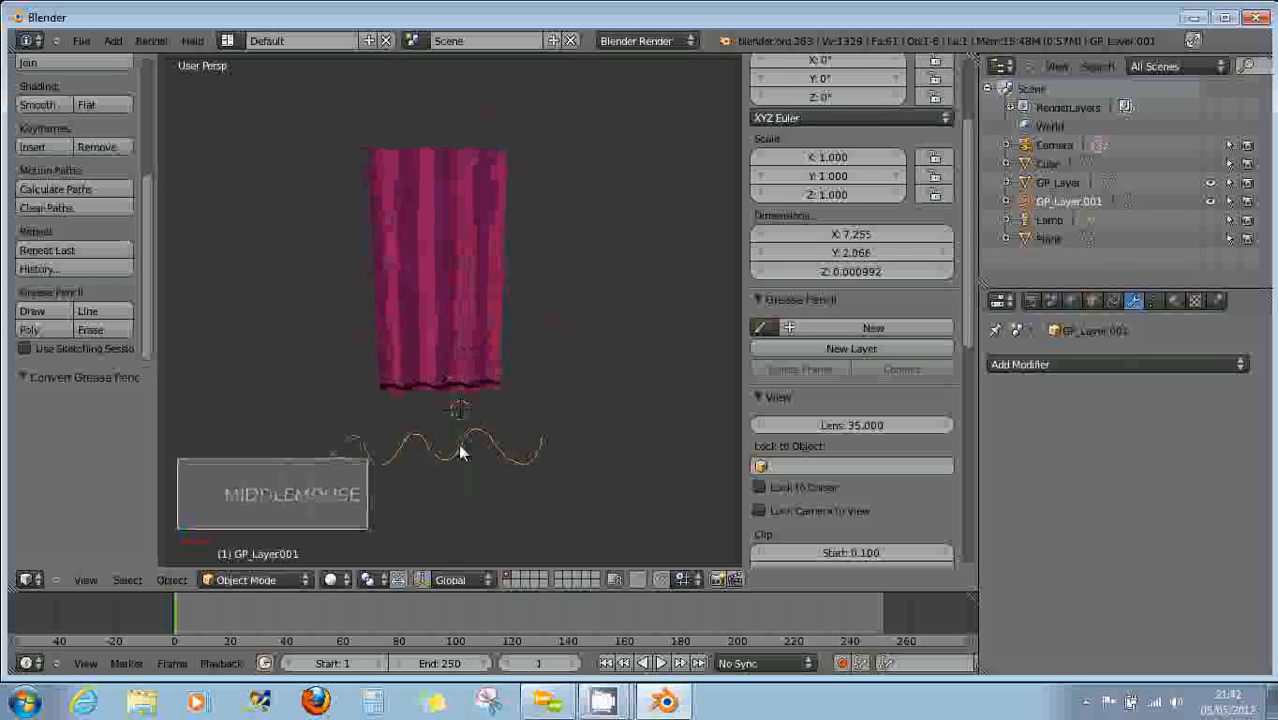
pyautogui.rightClick(460, 453)
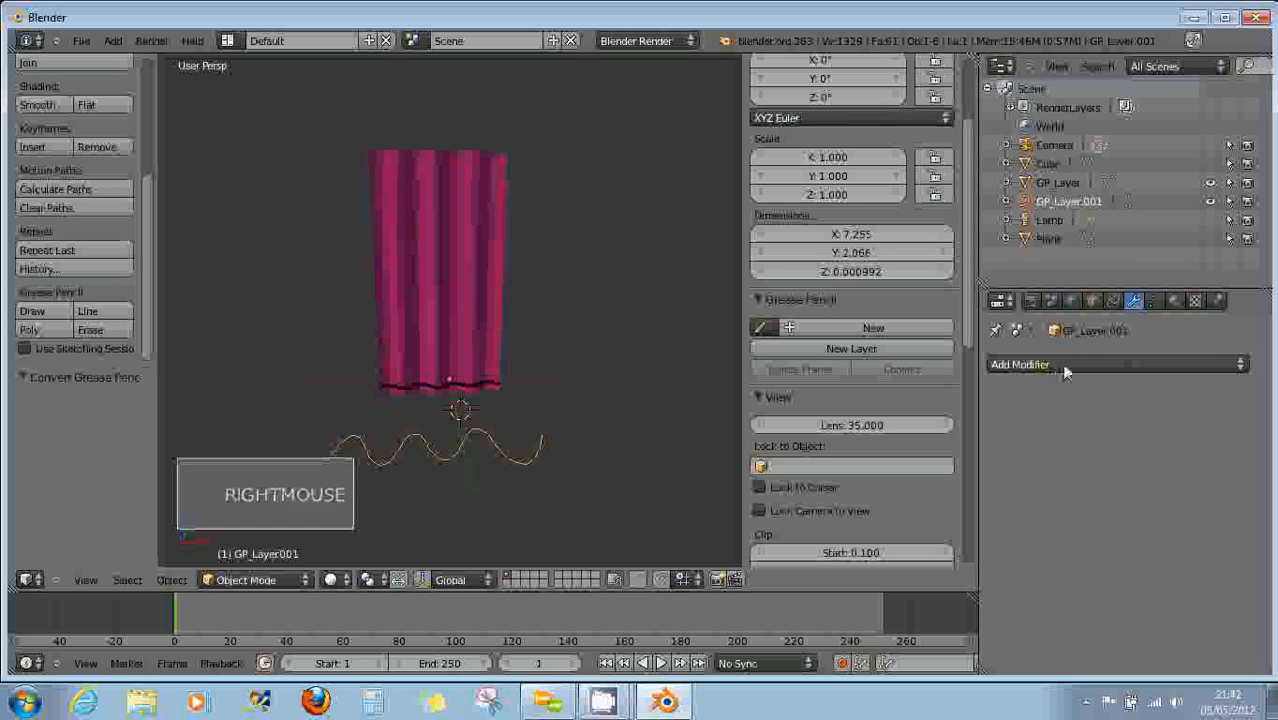
# Set the shape of the converted curve GP_Layer.001 to 2D.
pyautogui.click(1155, 302)
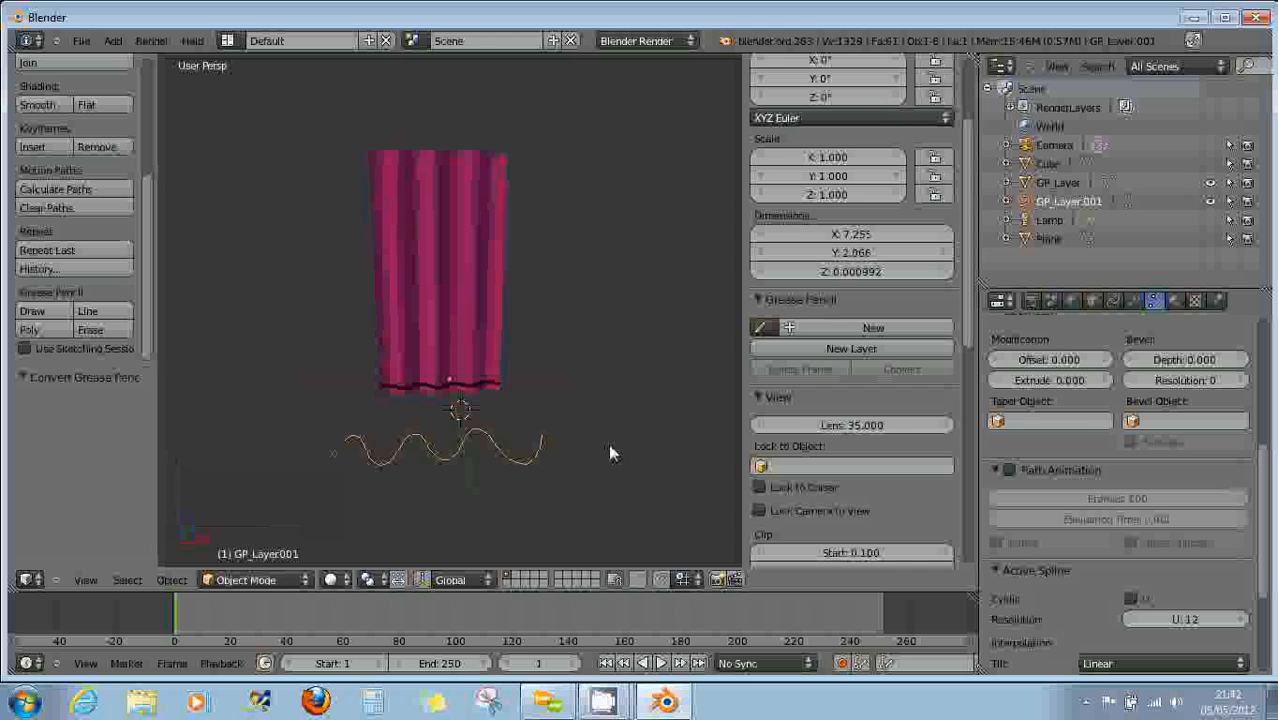
pyautogui.scroll(6, 1090, 420)
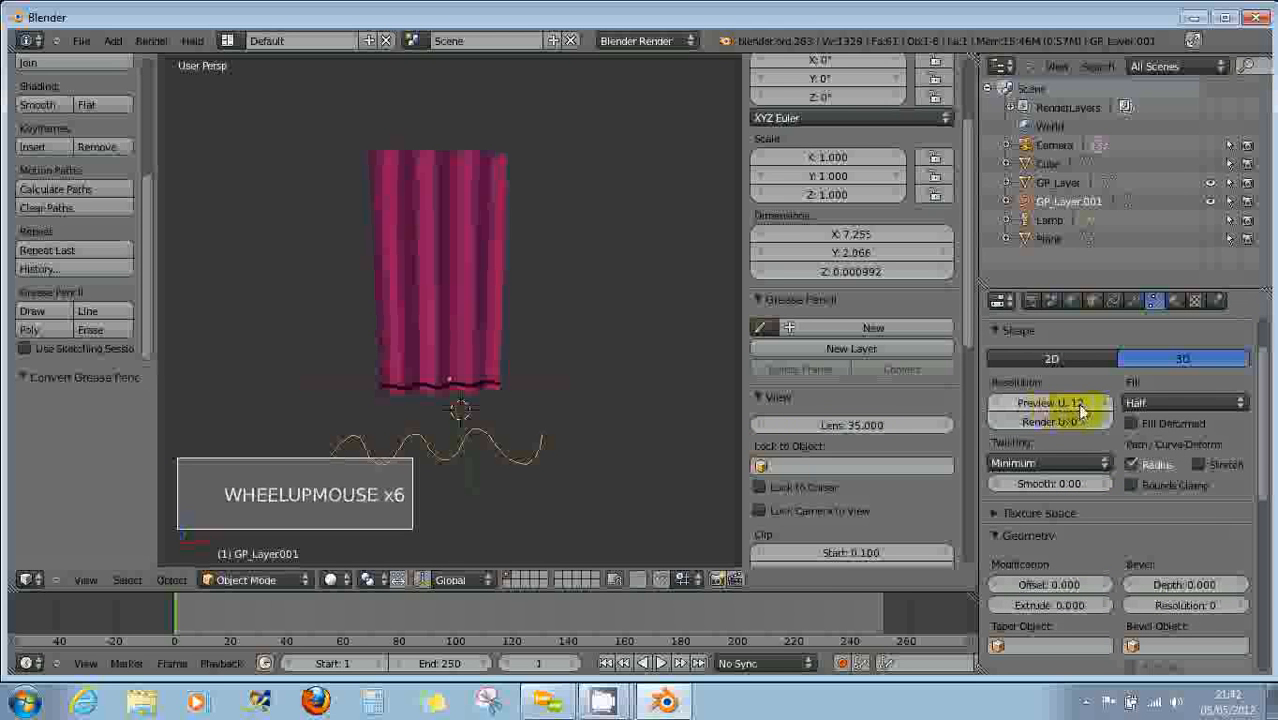
pyautogui.click(1077, 357)
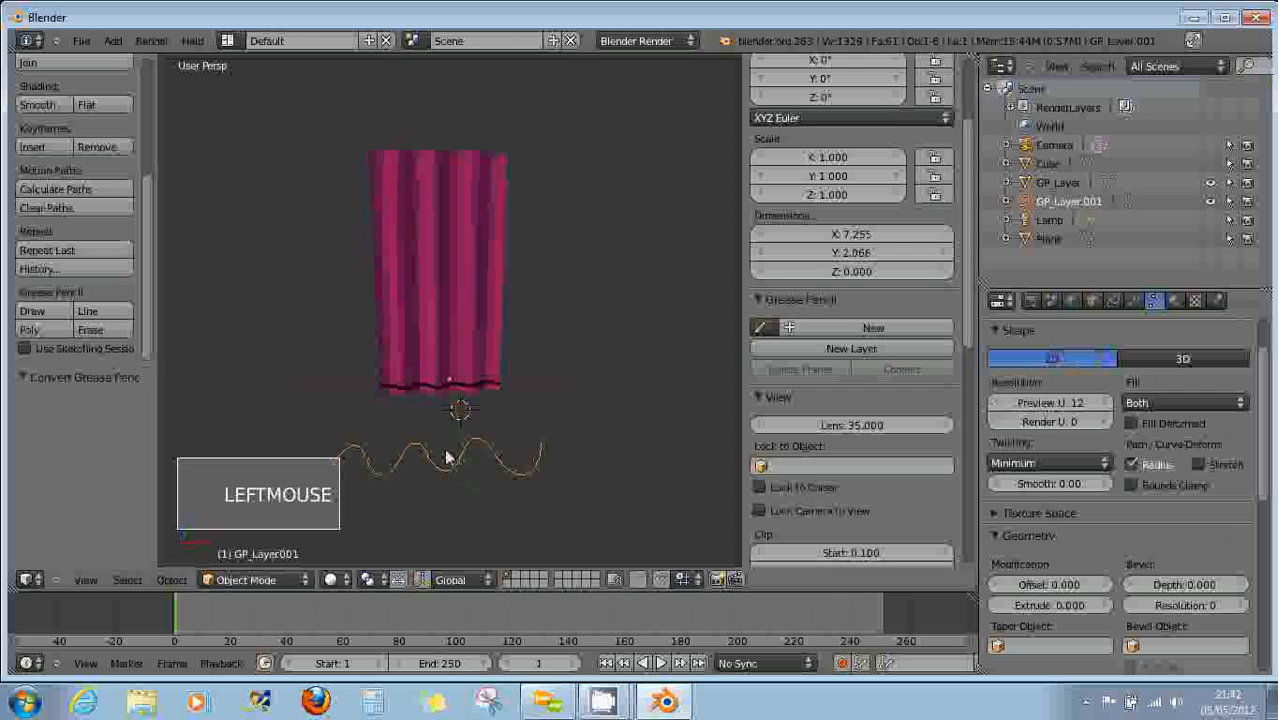
pyautogui.moveTo(456, 472); pyautogui.dragTo(424, 424, button='middle')
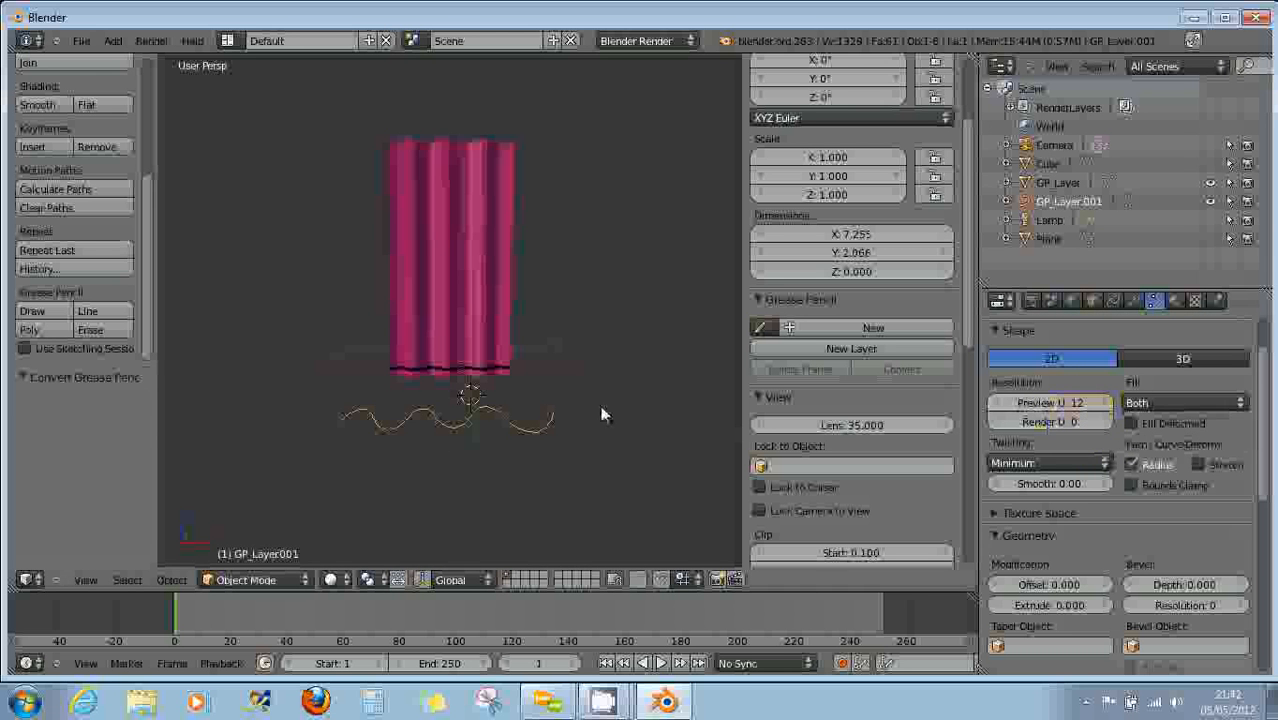
# Enter Edit Mode on the curve and set its preview resolution U to 10.
pyautogui.scroll(3, 537, 435)
pyautogui.scroll(17, 537, 435)
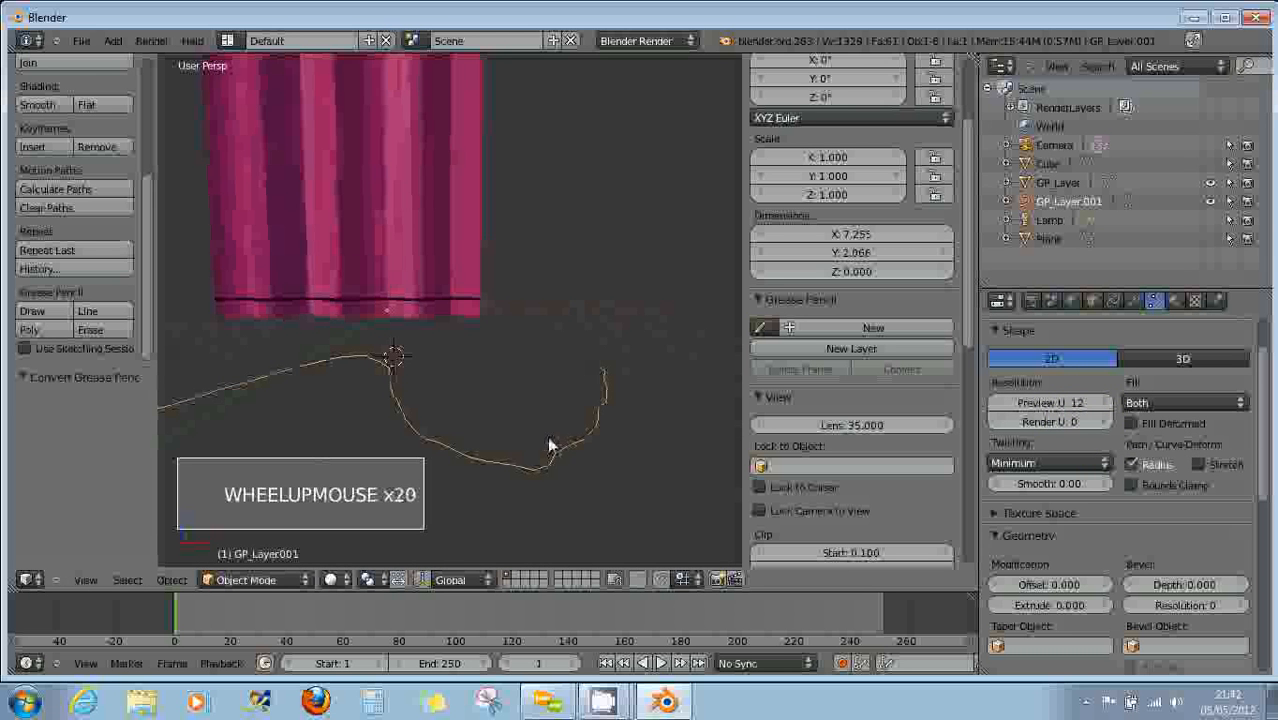
pyautogui.click(273, 579)
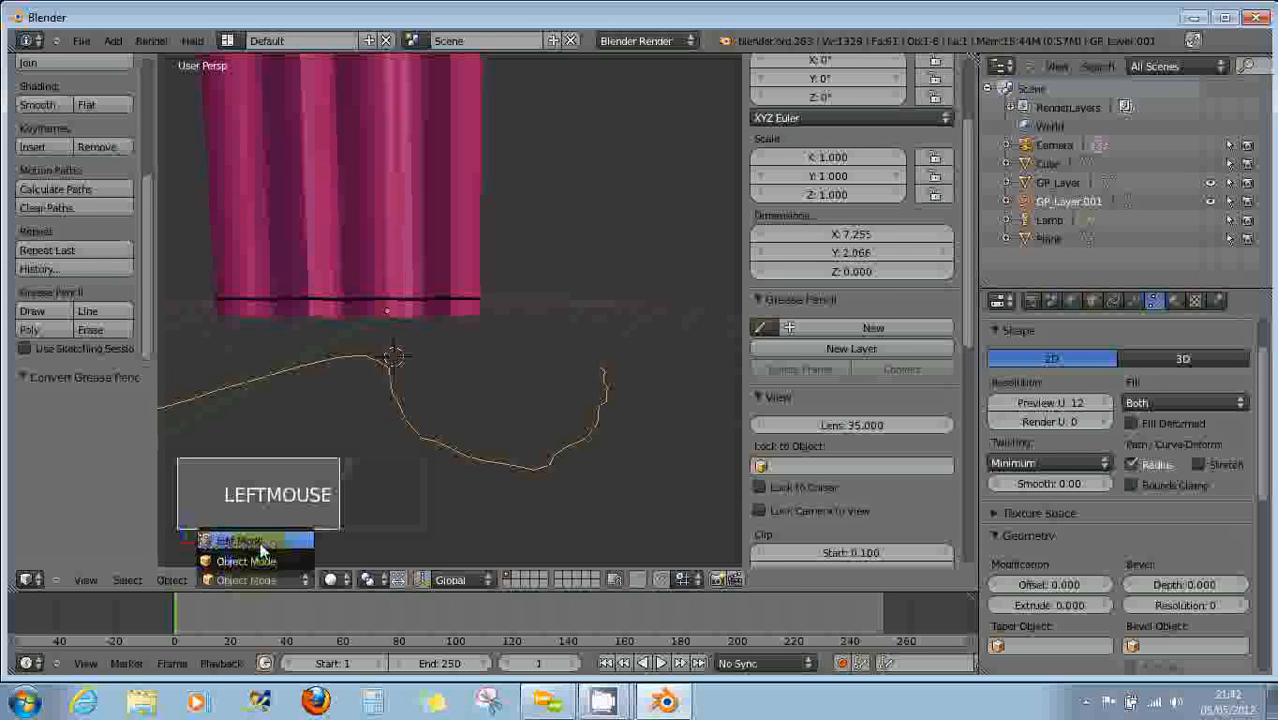
pyautogui.click(280, 545)
pyautogui.scroll(10, 499, 540)
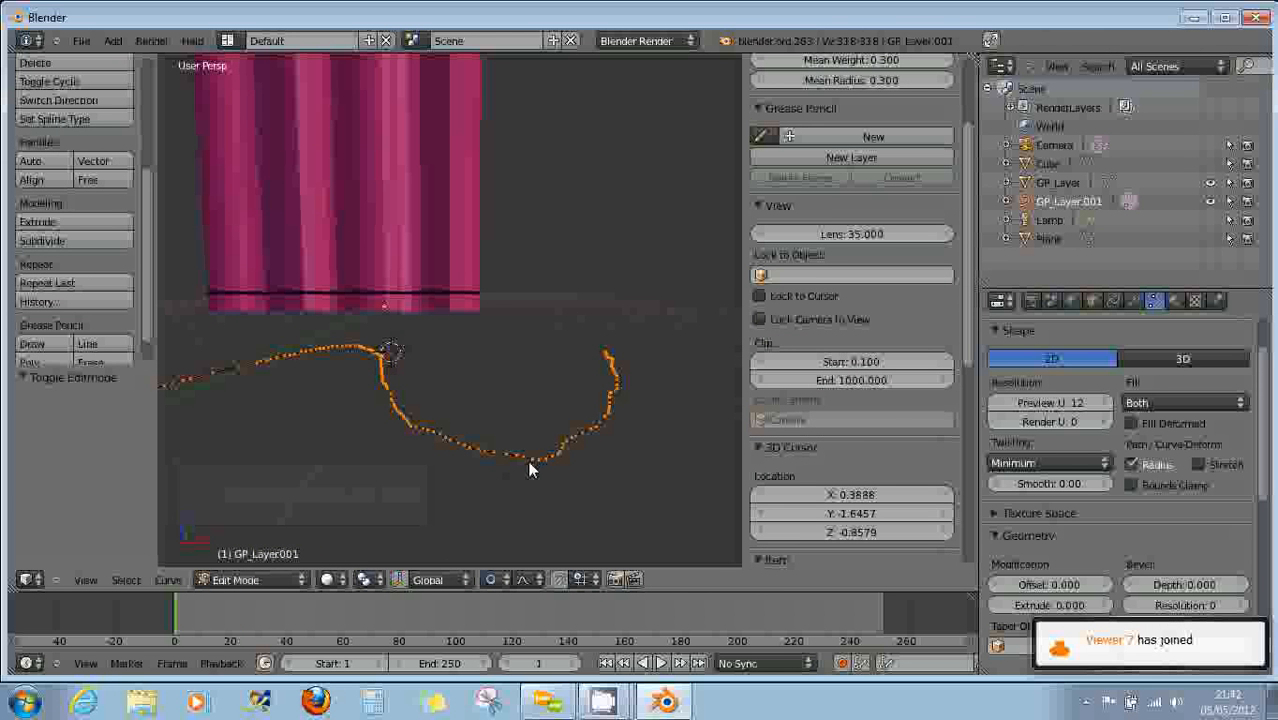
pyautogui.moveTo(1078, 410); pyautogui.dragTo(910, 405)
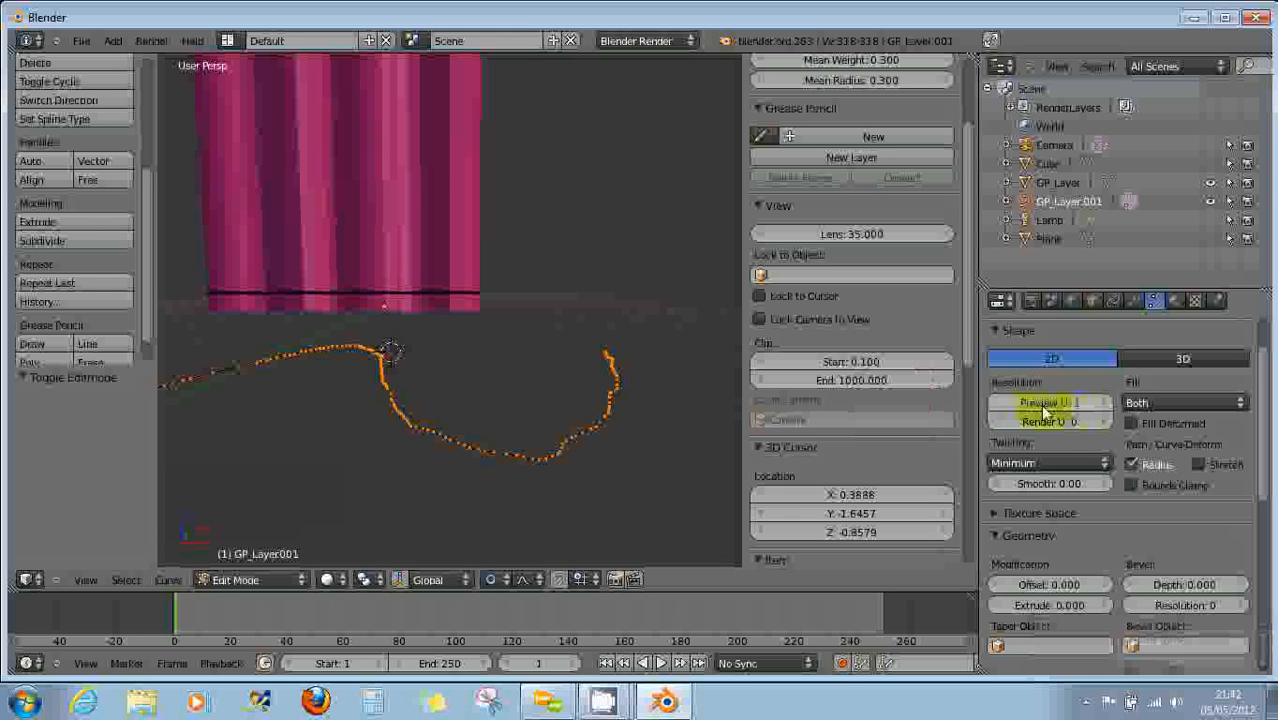
pyautogui.moveTo(1060, 407); pyautogui.dragTo(1183, 412)
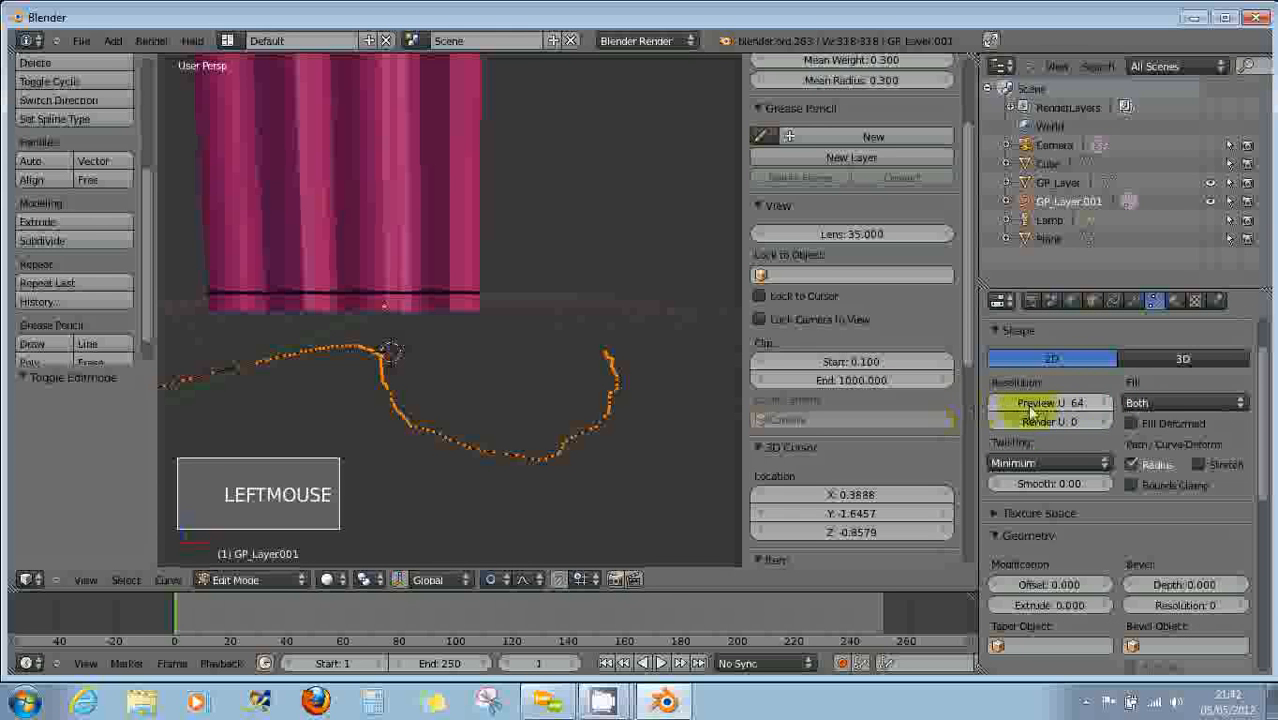
pyautogui.moveTo(1030, 404); pyautogui.dragTo(915, 402)
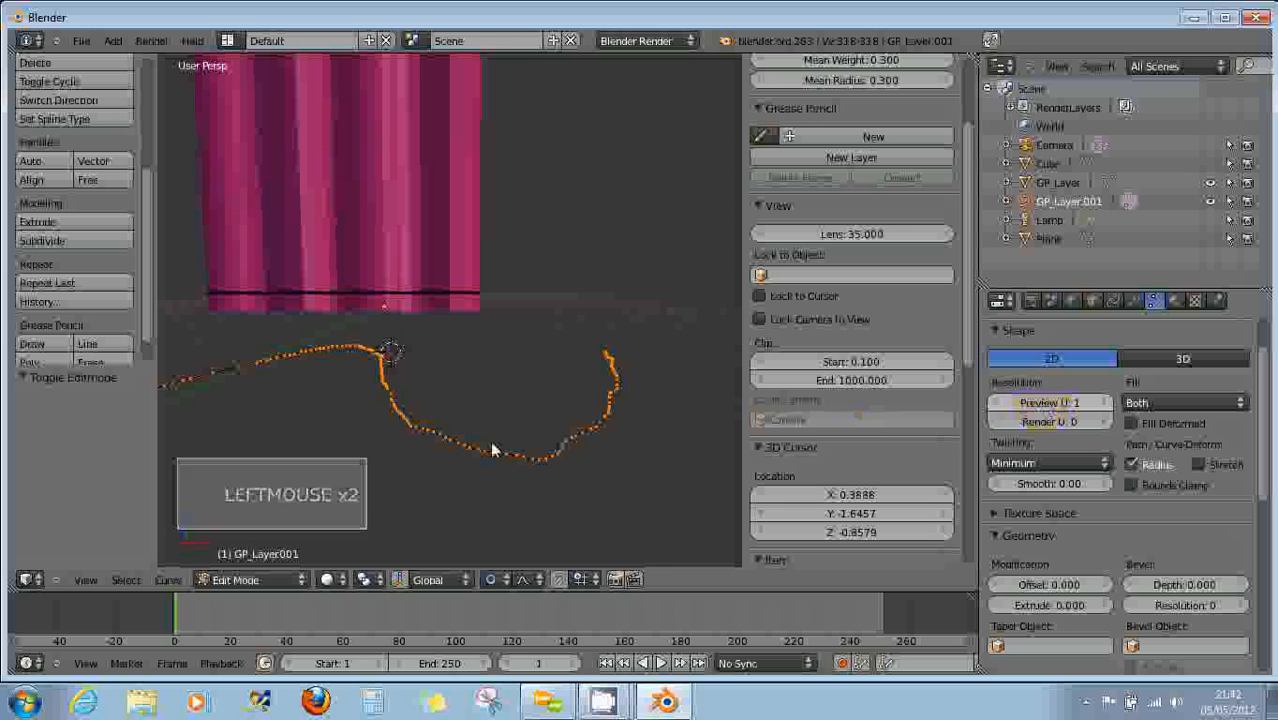
pyautogui.moveTo(1045, 410)
pyautogui.mouseDown()
pyautogui.moveTo(1082, 410)
pyautogui.moveTo(1063, 402)
pyautogui.mouseUp()
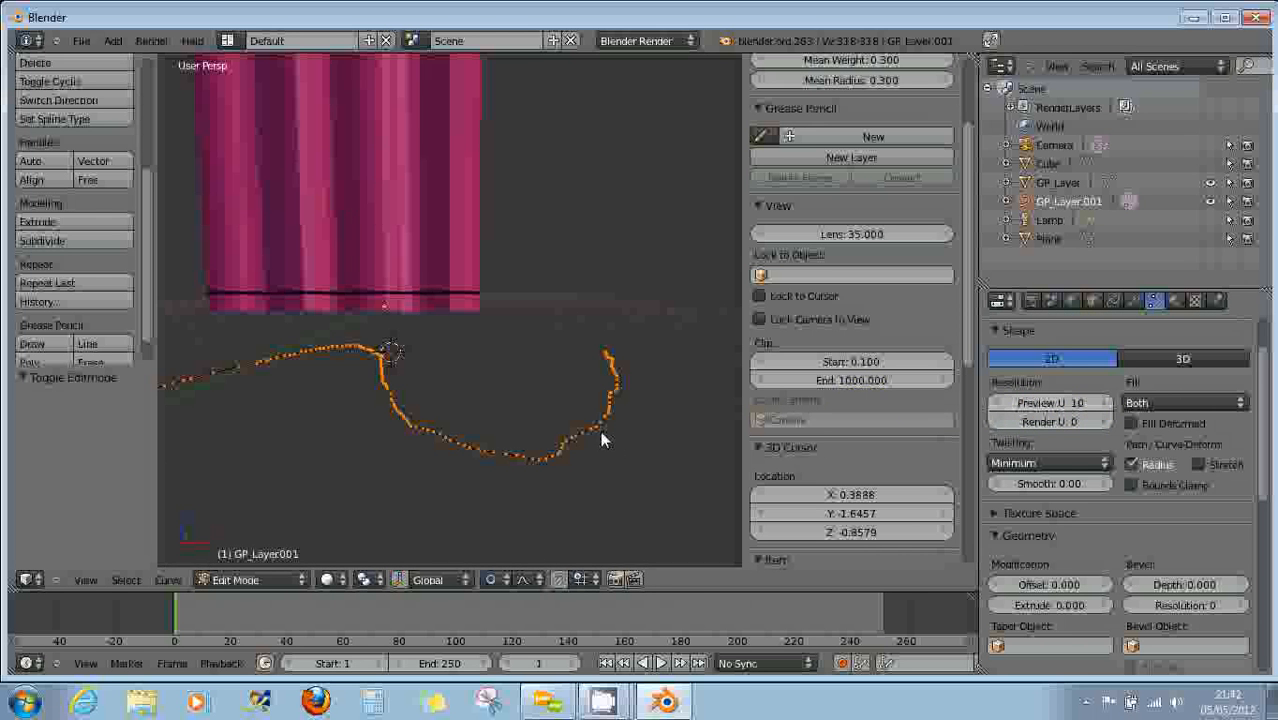
# Move a control point in the curve's last trough by about 0.076 in X, -0.192 in Y and -0.141 in Z, using proportional editing.
pyautogui.moveTo(603, 440); pyautogui.dragTo(562, 499, button='middle')
pyautogui.scroll(-2, 574, 397)
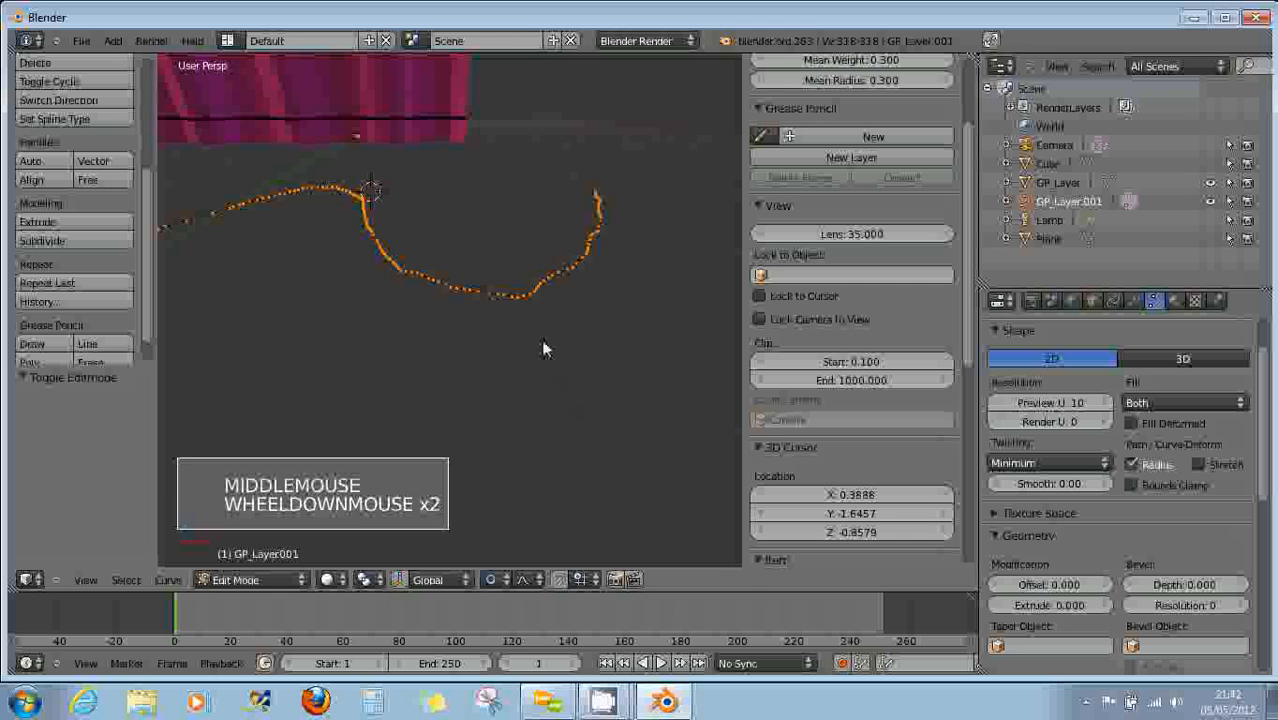
pyautogui.moveTo(541, 341); pyautogui.dragTo(533, 381, button='middle')
pyautogui.rightClick(501, 175)
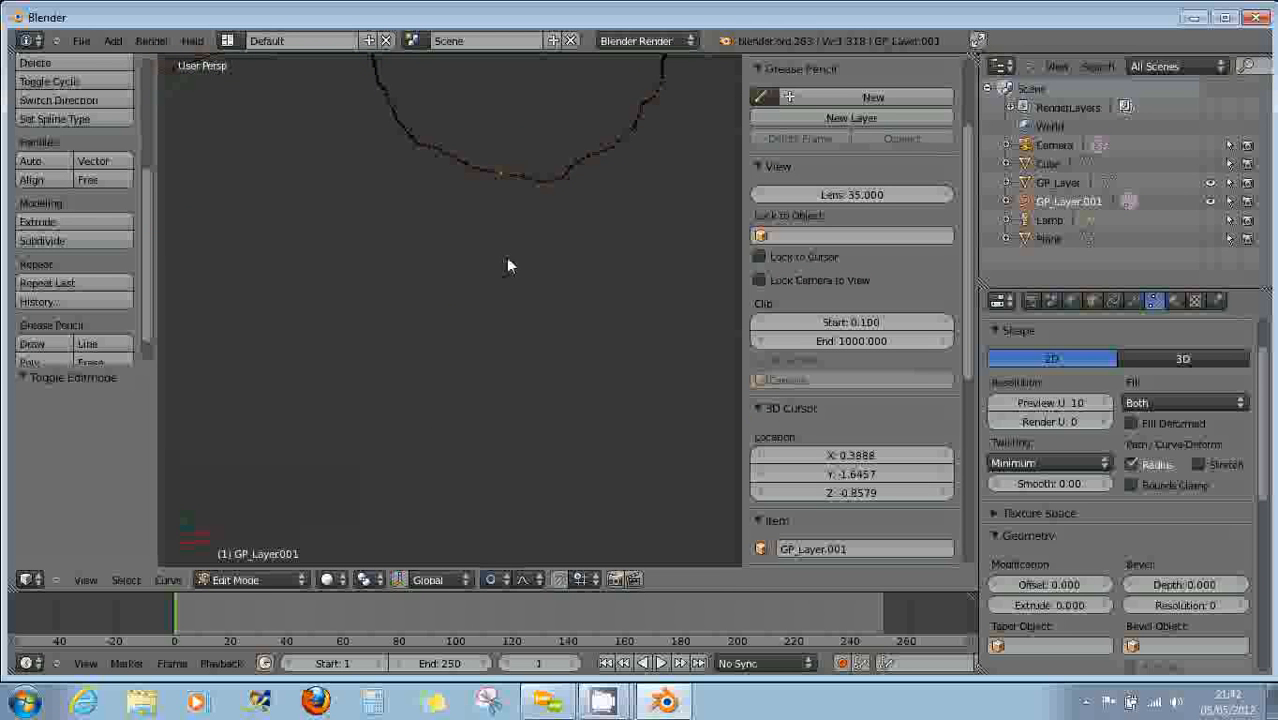
pyautogui.press('g')
pyautogui.click(475, 290)
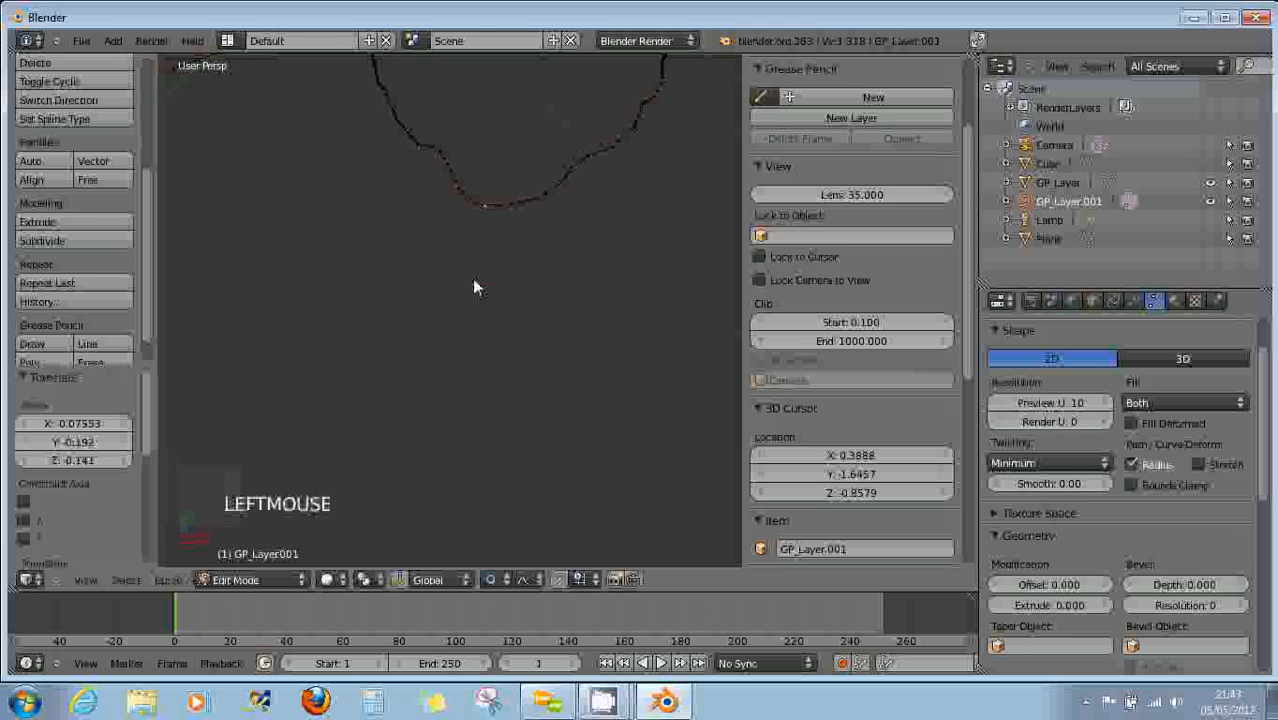
# Move a point on the slope before the last trough by about -0.445 in X, -0.316 in Y and -0.235 in Z.
pyautogui.scroll(-6, 440, 260)
pyautogui.scroll(-17, 458, 256)
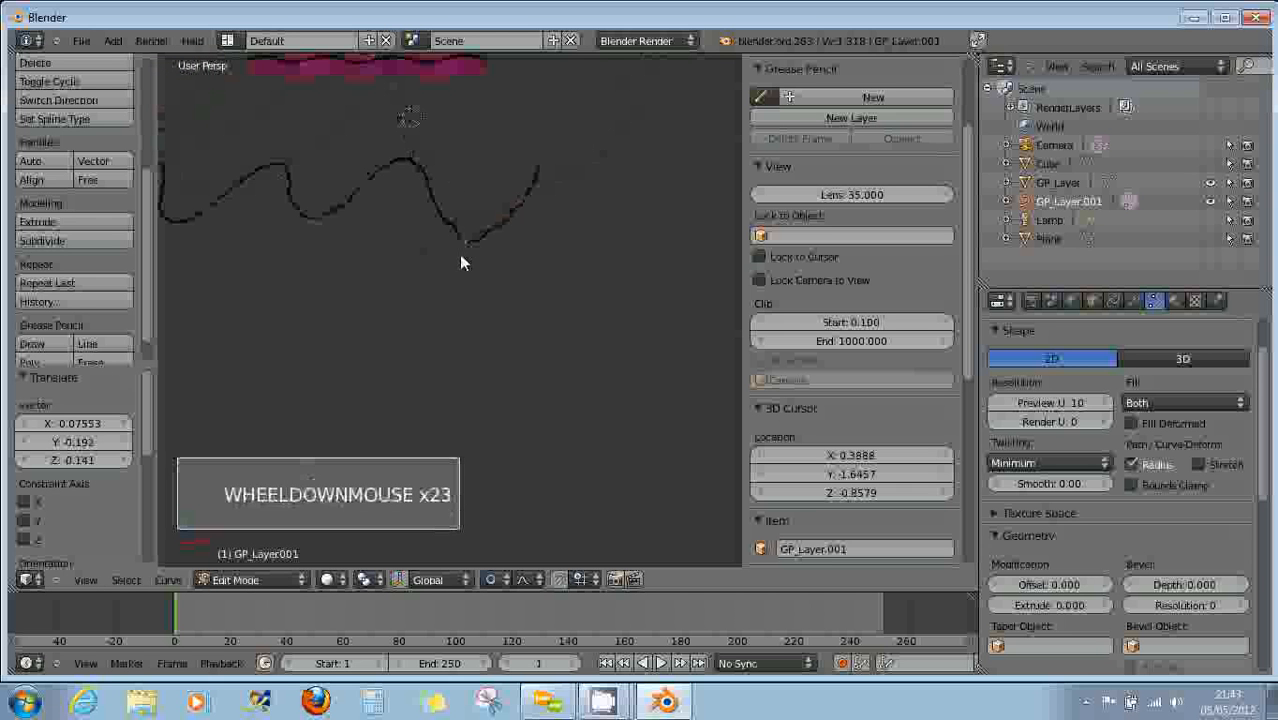
pyautogui.rightClick(437, 212)
pyautogui.press('g')
pyautogui.press('g')
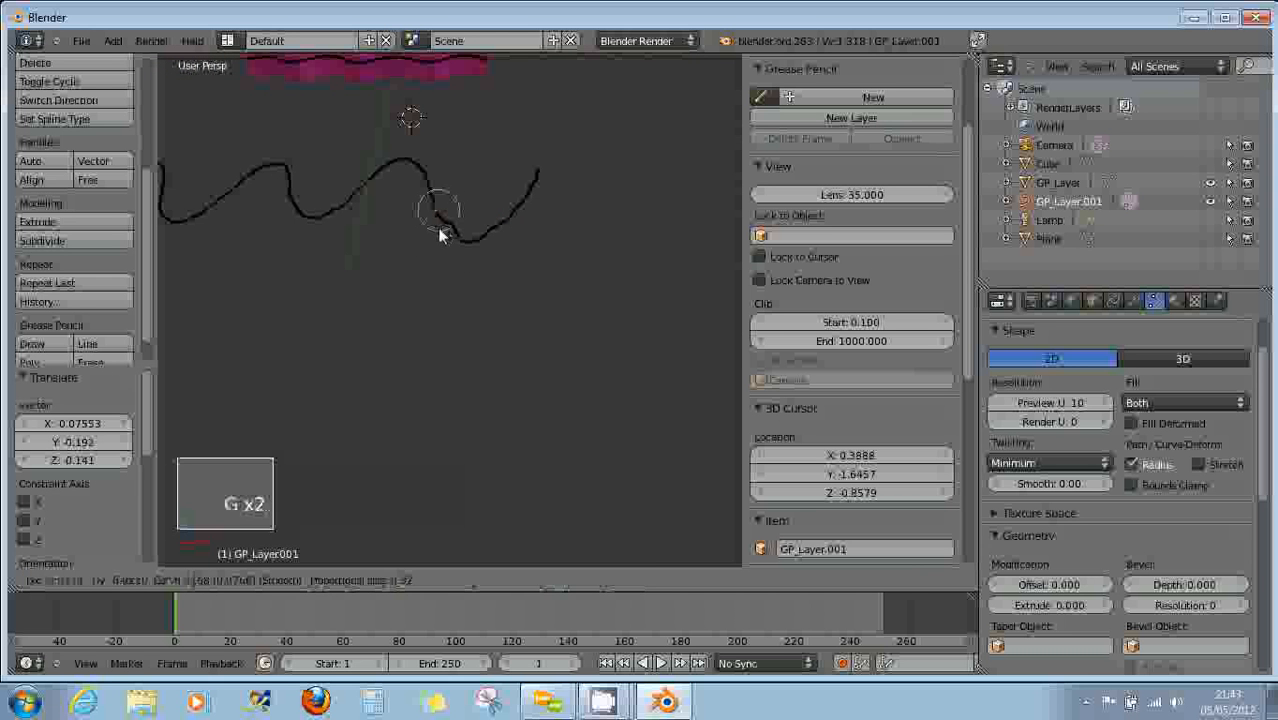
pyautogui.click(418, 260)
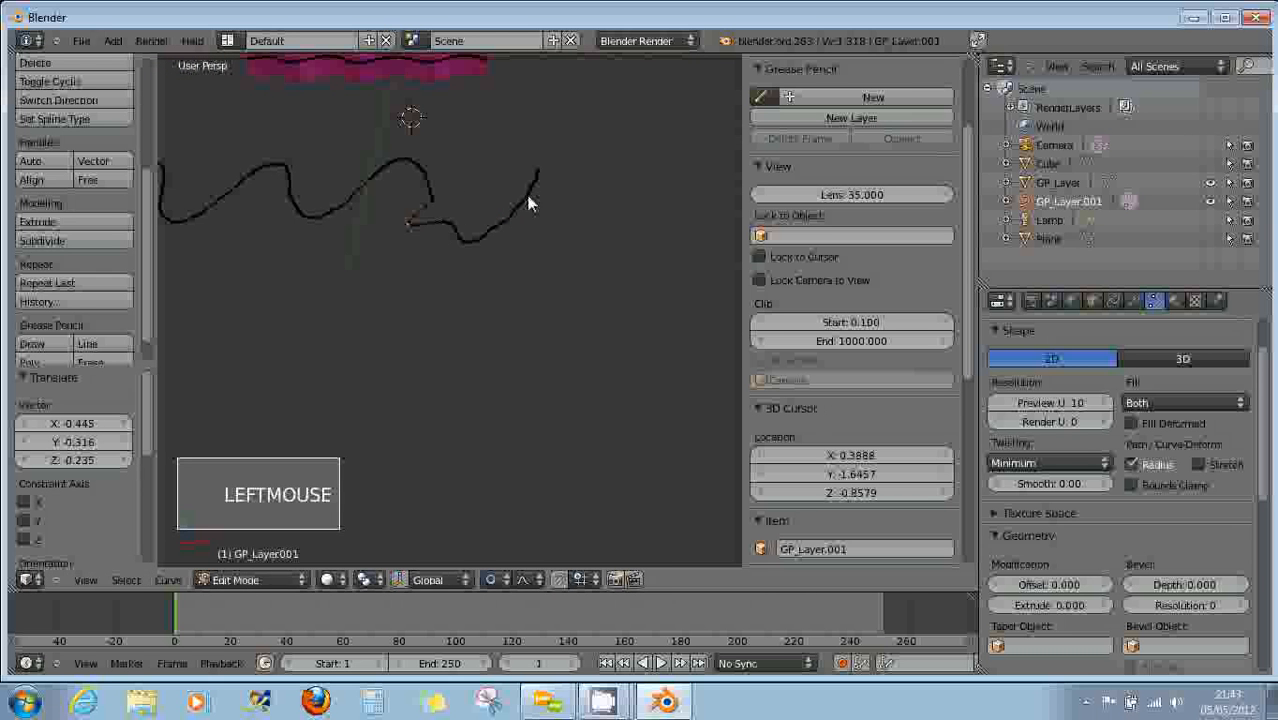
# Curl the curve's right end by trackball-rotating its endpoint about 432° with an enlarged proportional editing radius.
pyautogui.rightClick(540, 168)
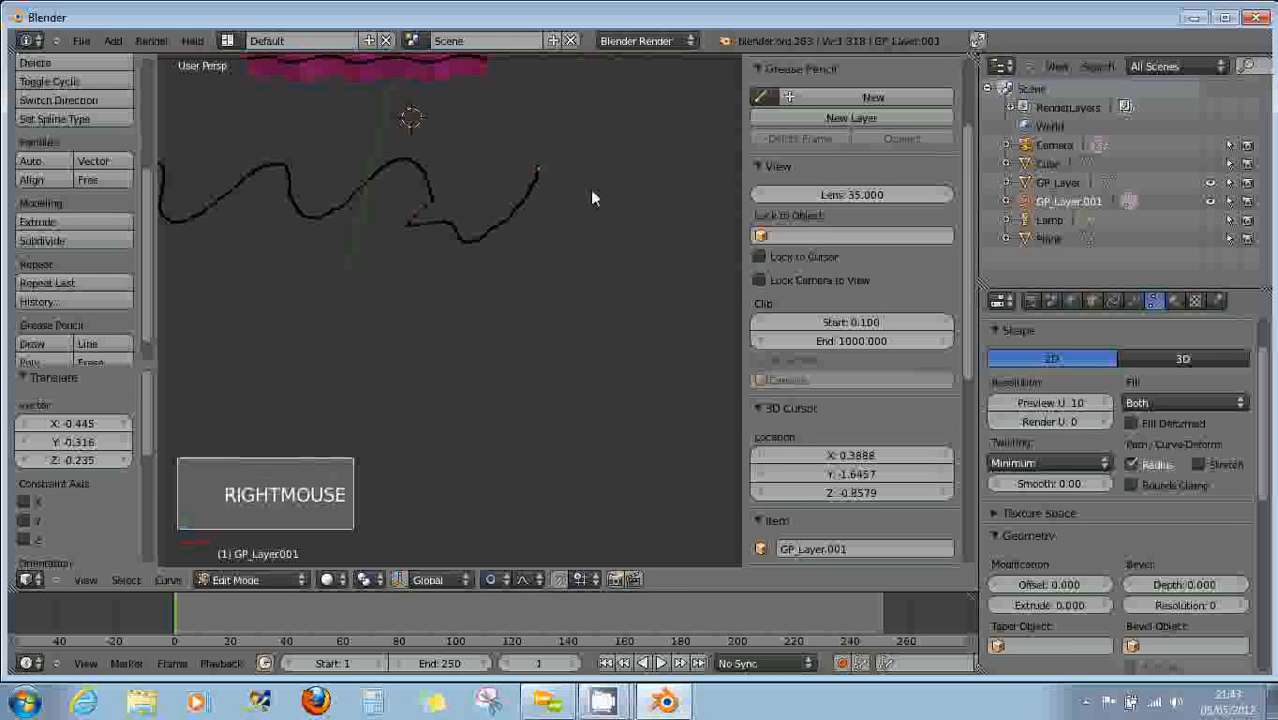
pyautogui.press('r')
pyautogui.press('r')
pyautogui.scroll(-12, 605, 265)
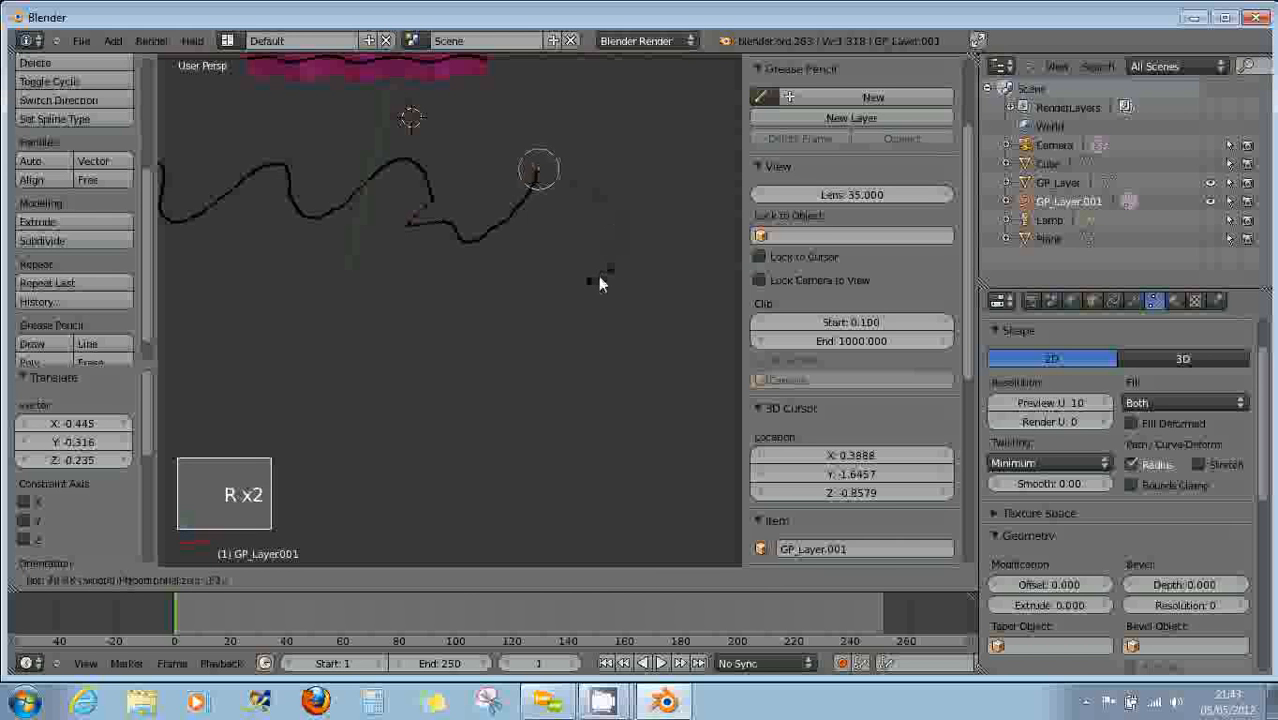
pyautogui.scroll(-6, 556, 284)
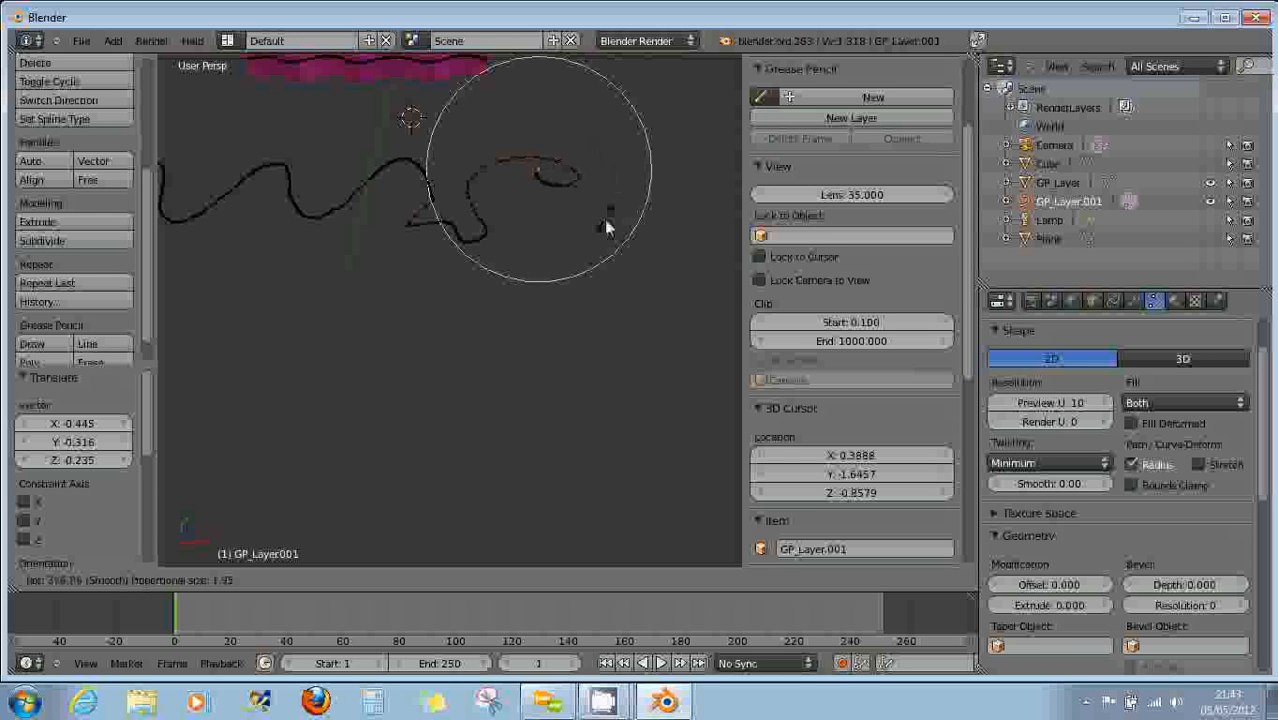
pyautogui.click(530, 252)
pyautogui.scroll(-2, 470, 295)
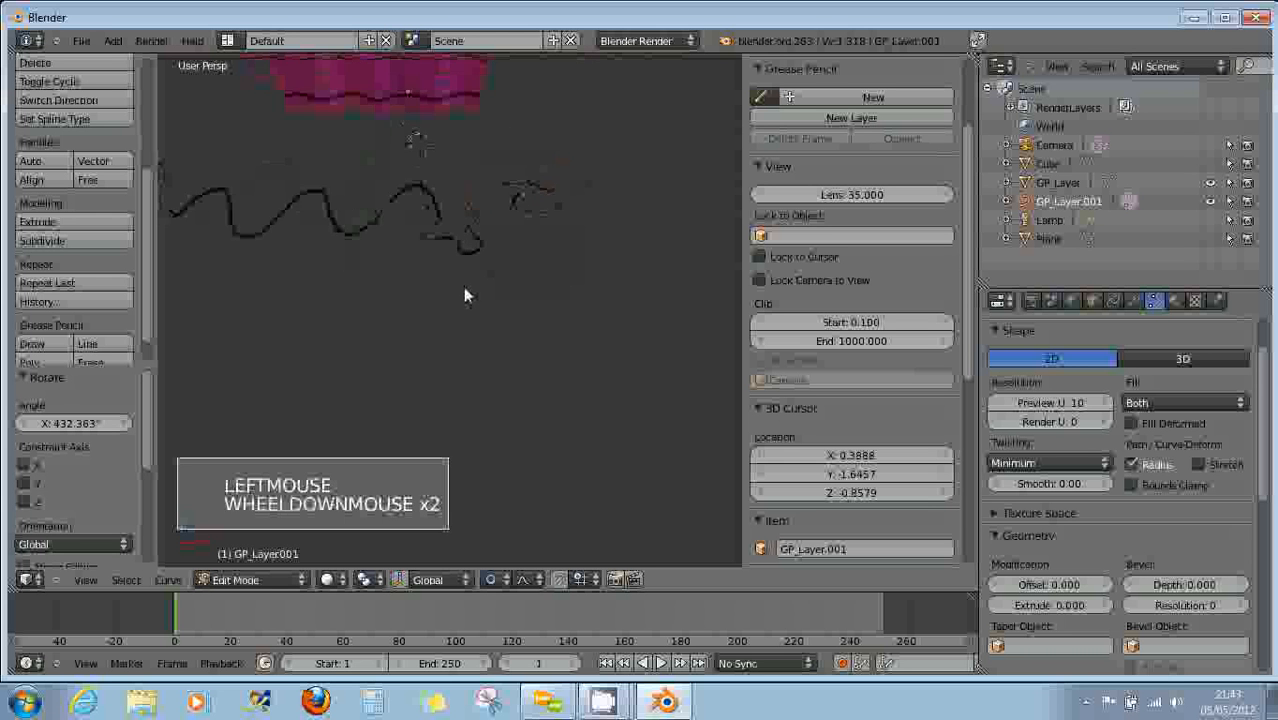
# Curl the curve's left end by trackball-rotating its endpoint about -577° with a reduced proportional editing radius.
pyautogui.scroll(-2, 464, 290)
pyautogui.moveTo(442, 297); pyautogui.dragTo(253, 246, button='middle')
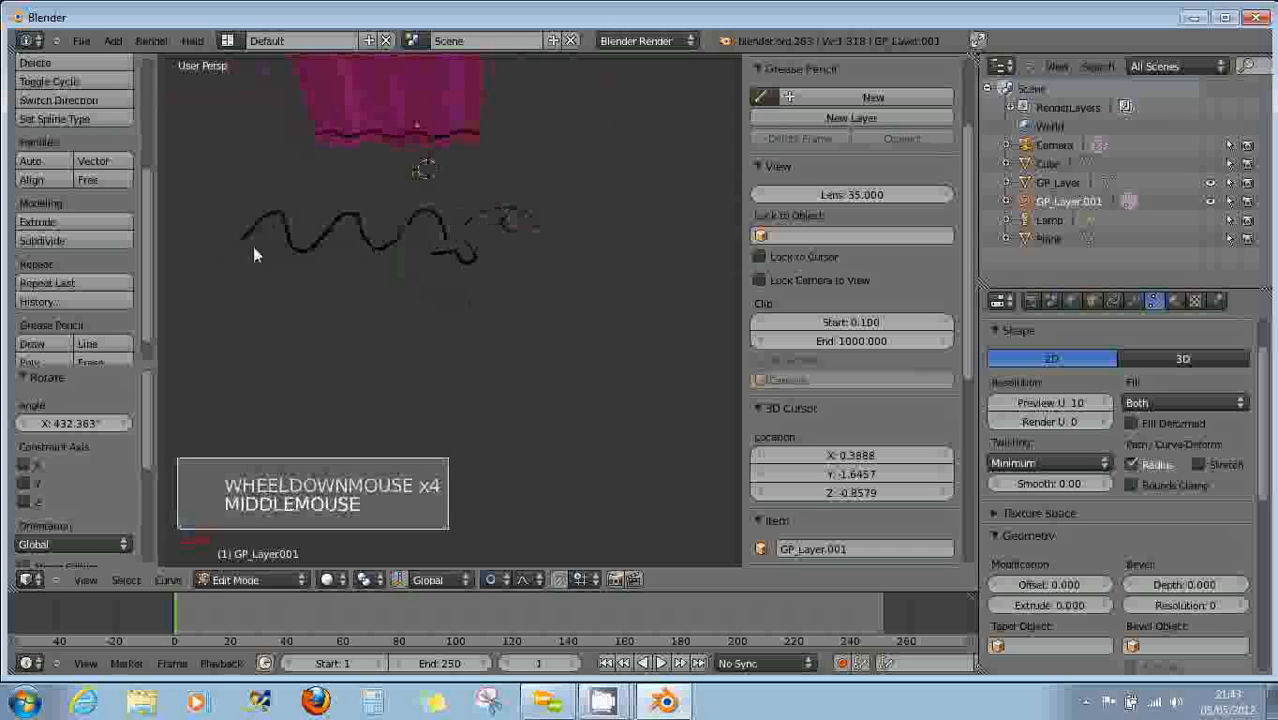
pyautogui.rightClick(243, 236)
pyautogui.press('r')
pyautogui.press('r')
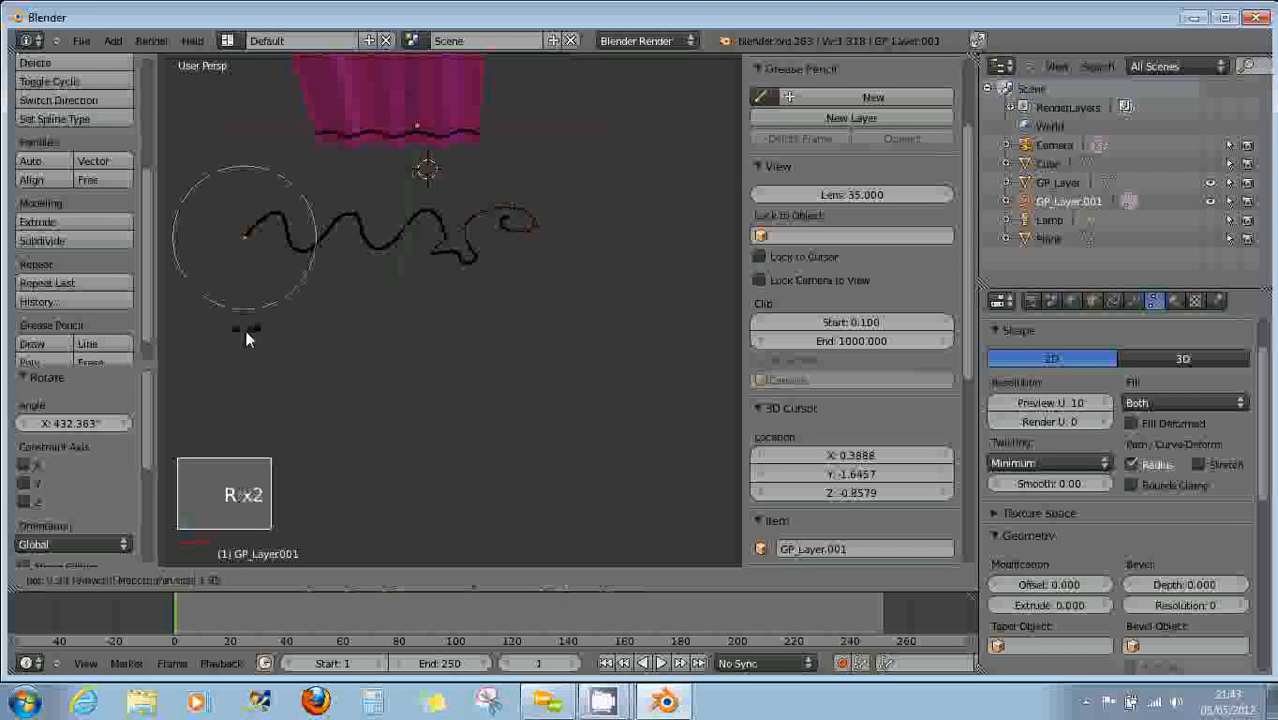
pyautogui.scroll(5, 238, 333)
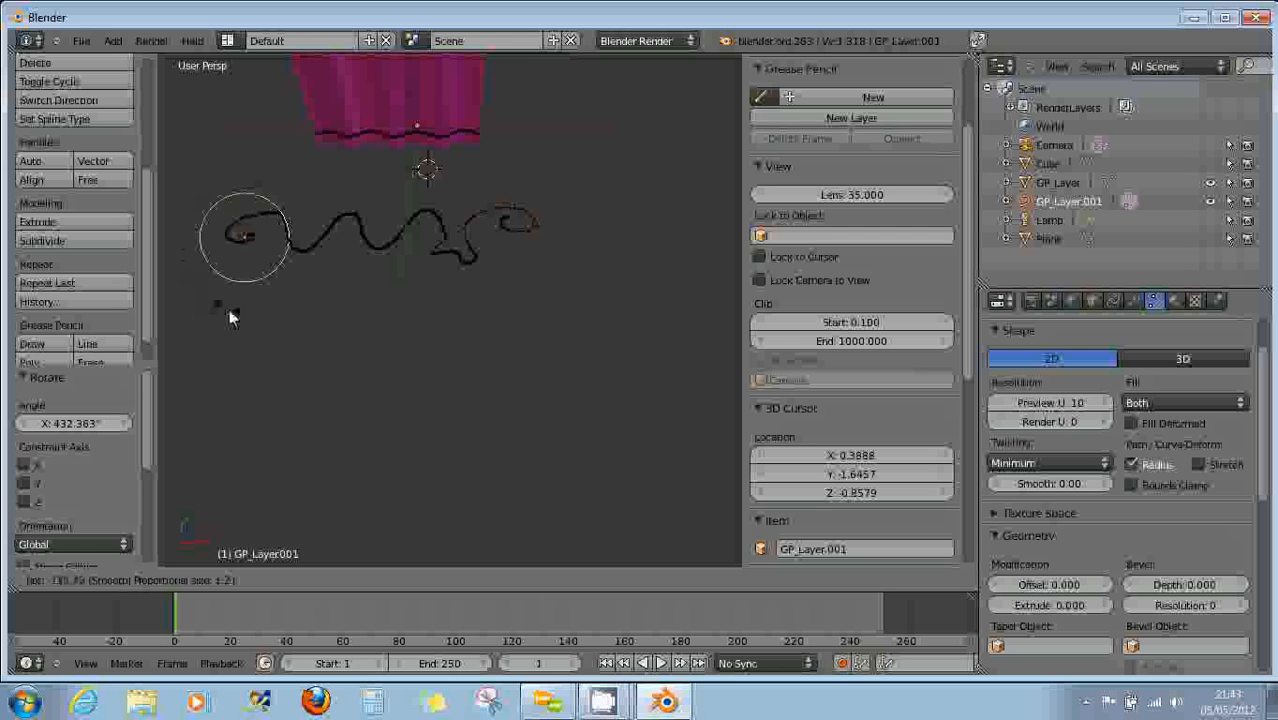
pyautogui.click(201, 188)
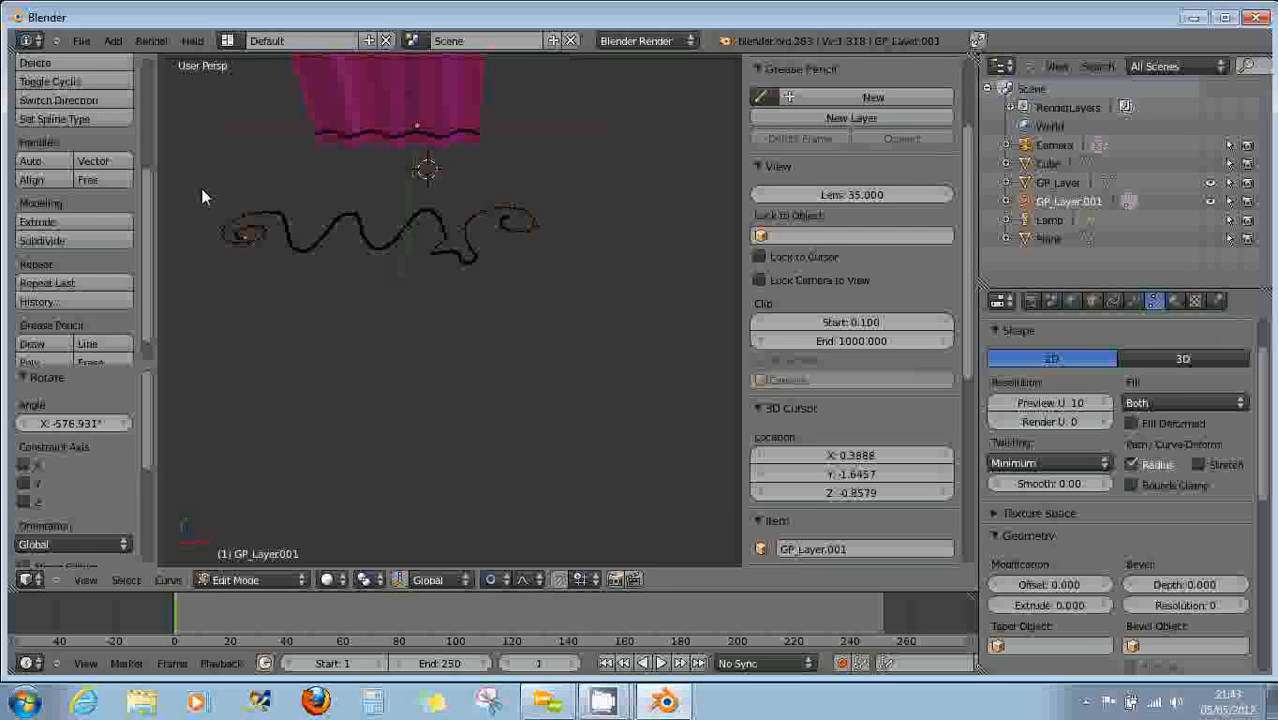
# Try a Preview U resolution of 1 on the curve and settle on 5.
pyautogui.moveTo(201, 188); pyautogui.dragTo(377, 362, button='middle')
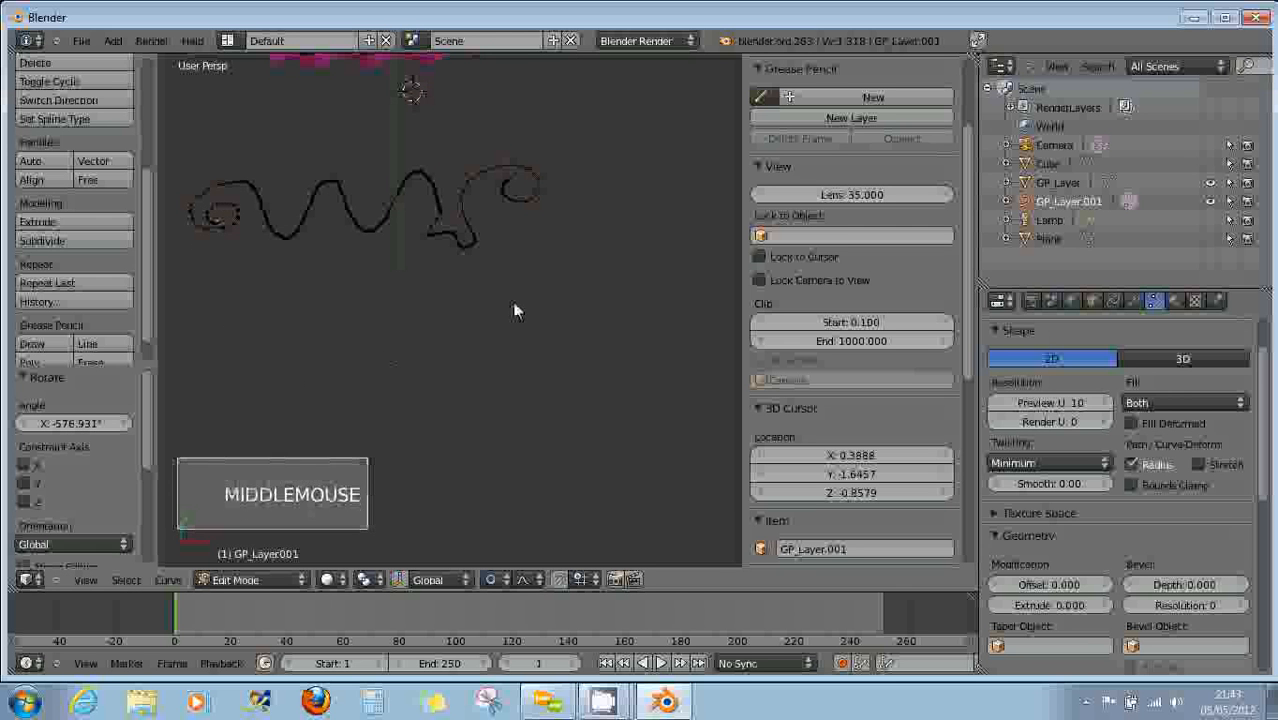
pyautogui.click(1093, 410)
pyautogui.moveTo(1087, 401); pyautogui.dragTo(1038, 387)
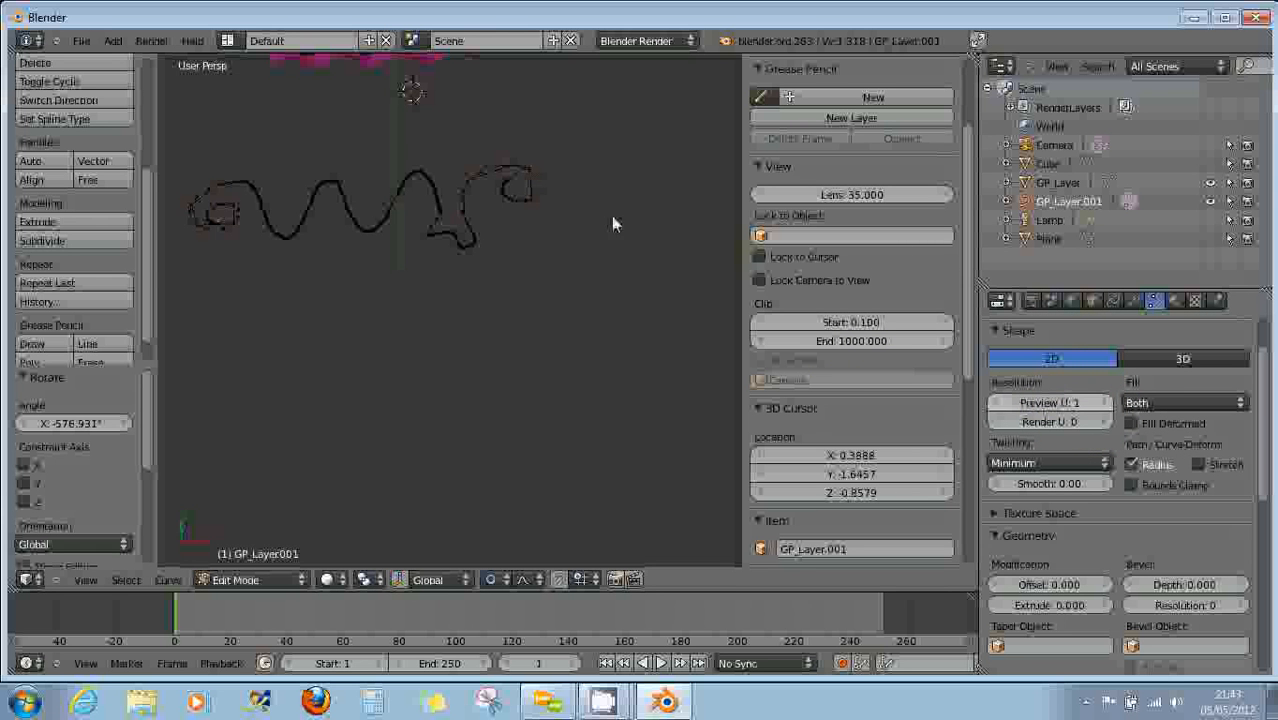
pyautogui.scroll(6, 590, 208)
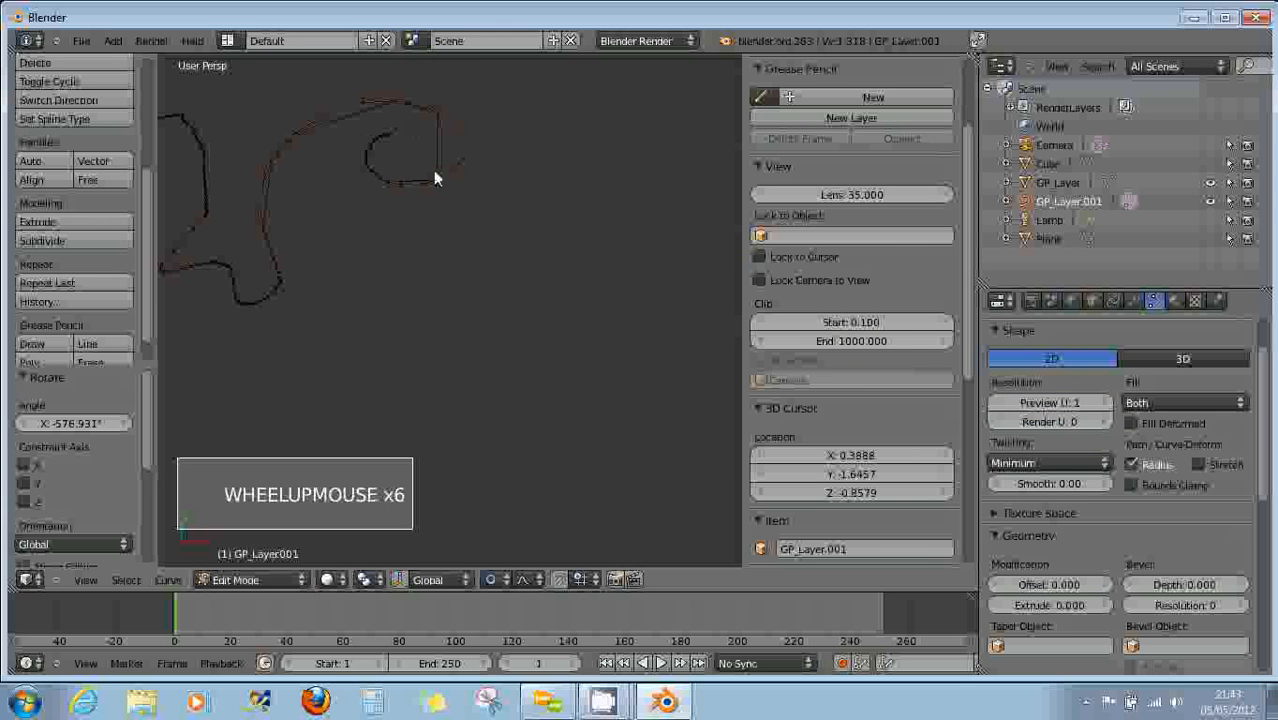
pyautogui.moveTo(1060, 405); pyautogui.dragTo(1065, 401)
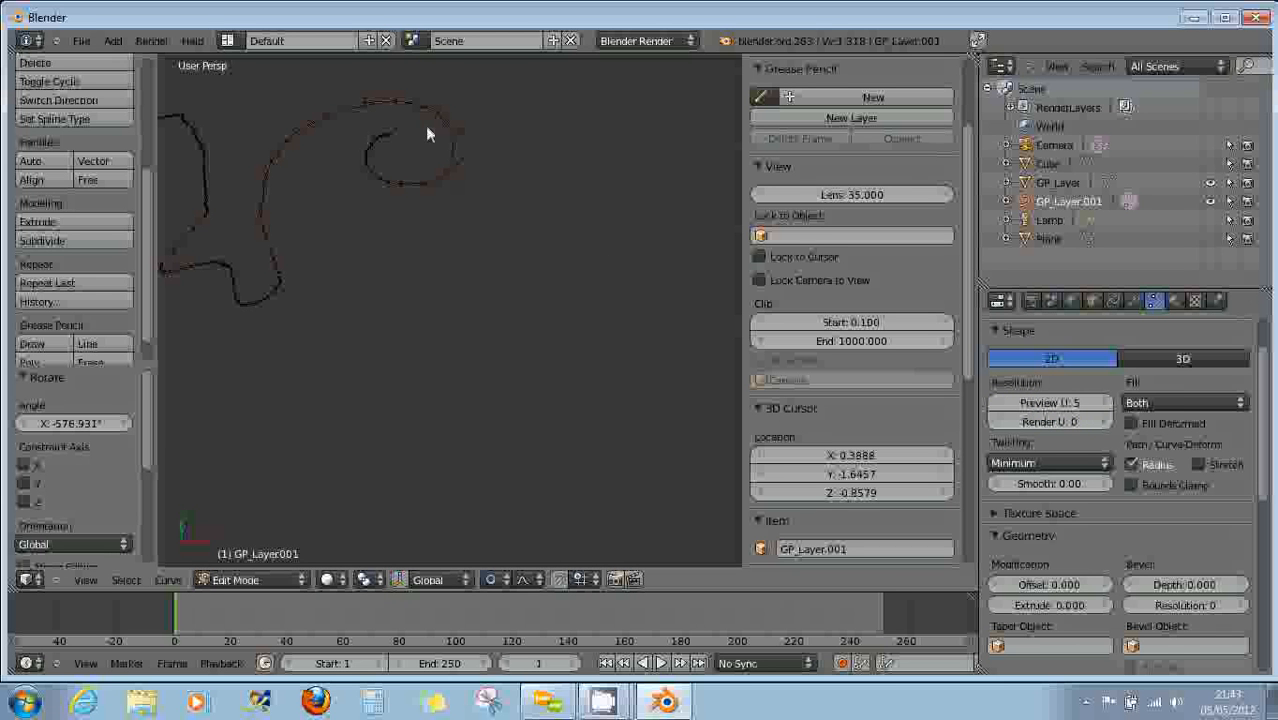
pyautogui.rightClick(473, 139)
pyautogui.scroll(-8, 452, 321)
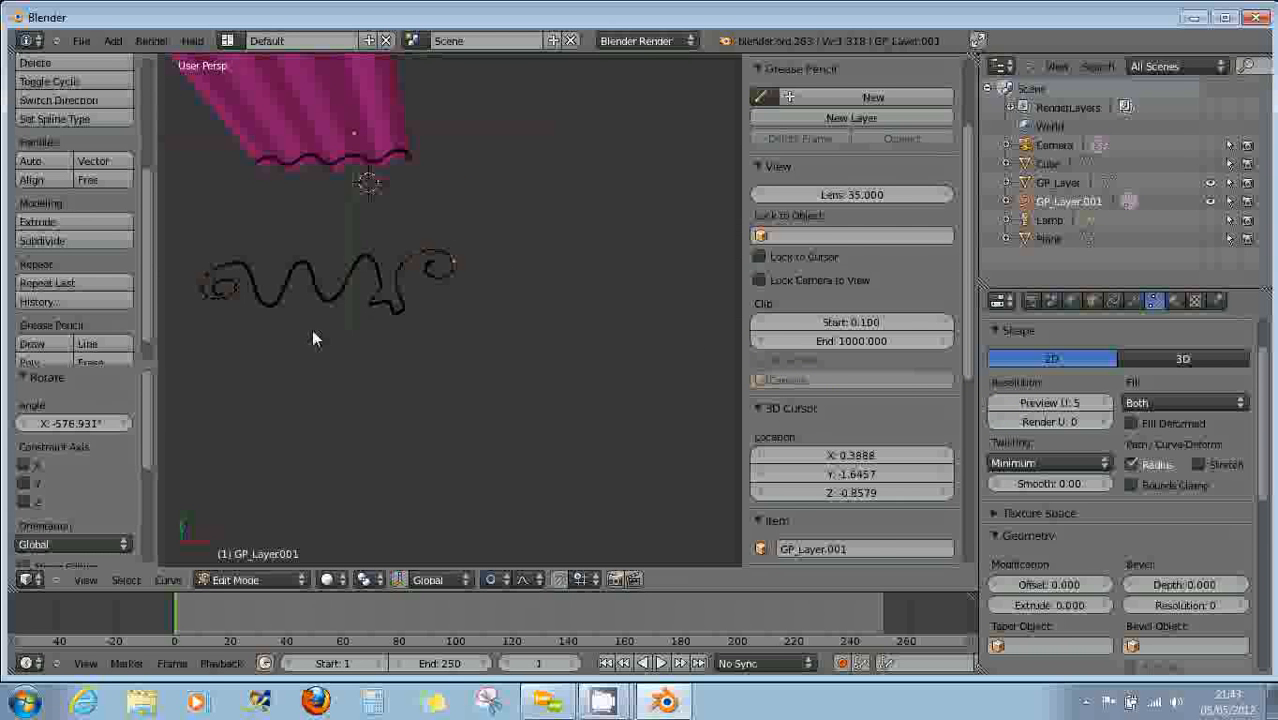
# Leave Edit Mode and convert the curled curve to a mesh.
pyautogui.press('Tab')
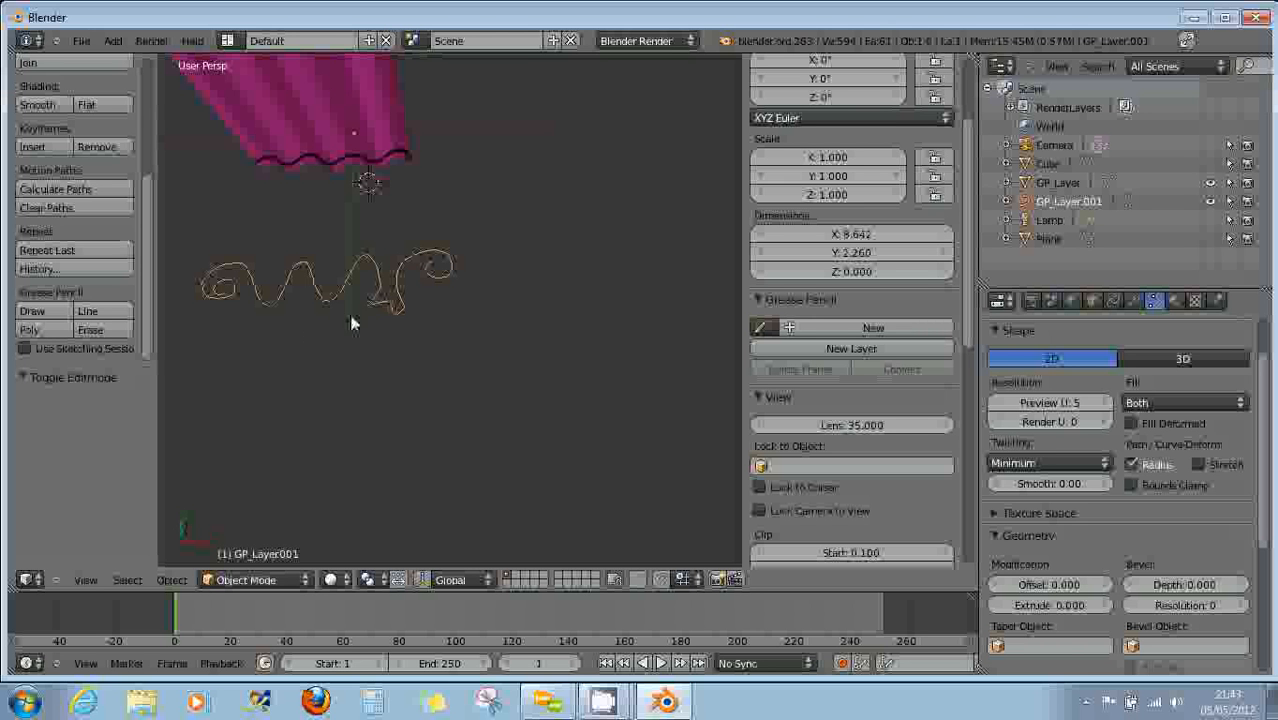
pyautogui.click(172, 580)
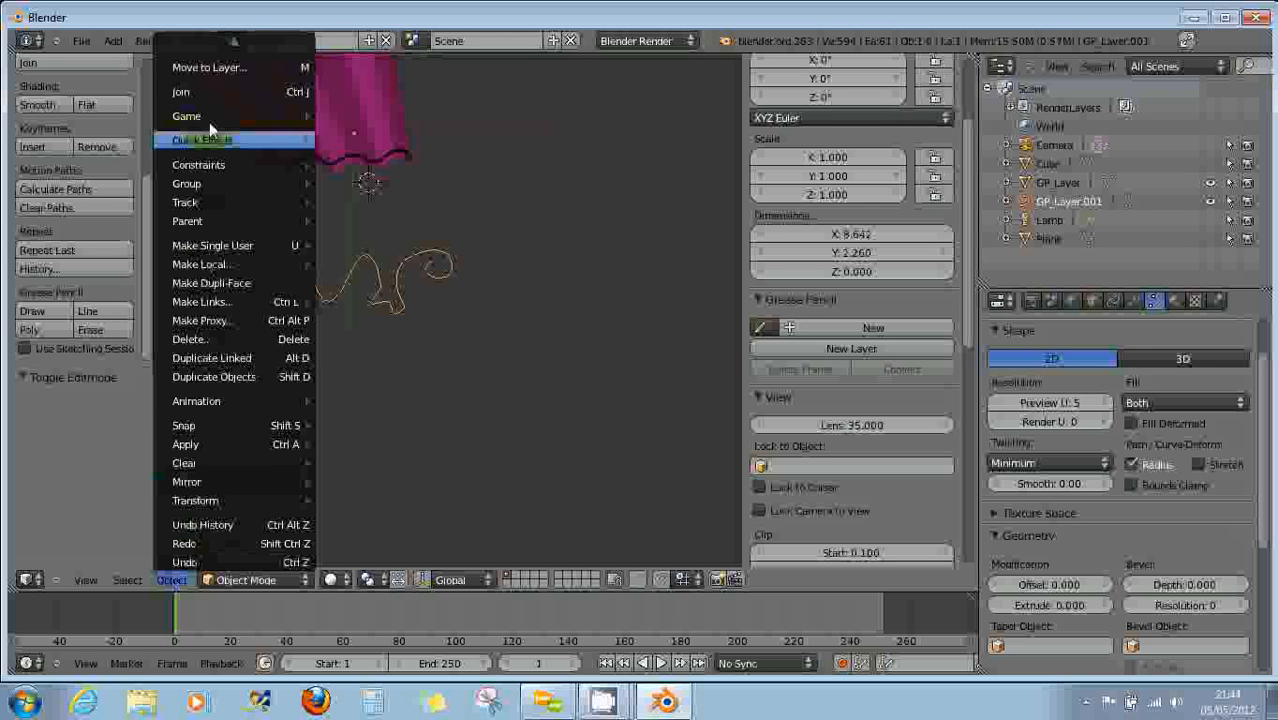
pyautogui.moveTo(233, 43)
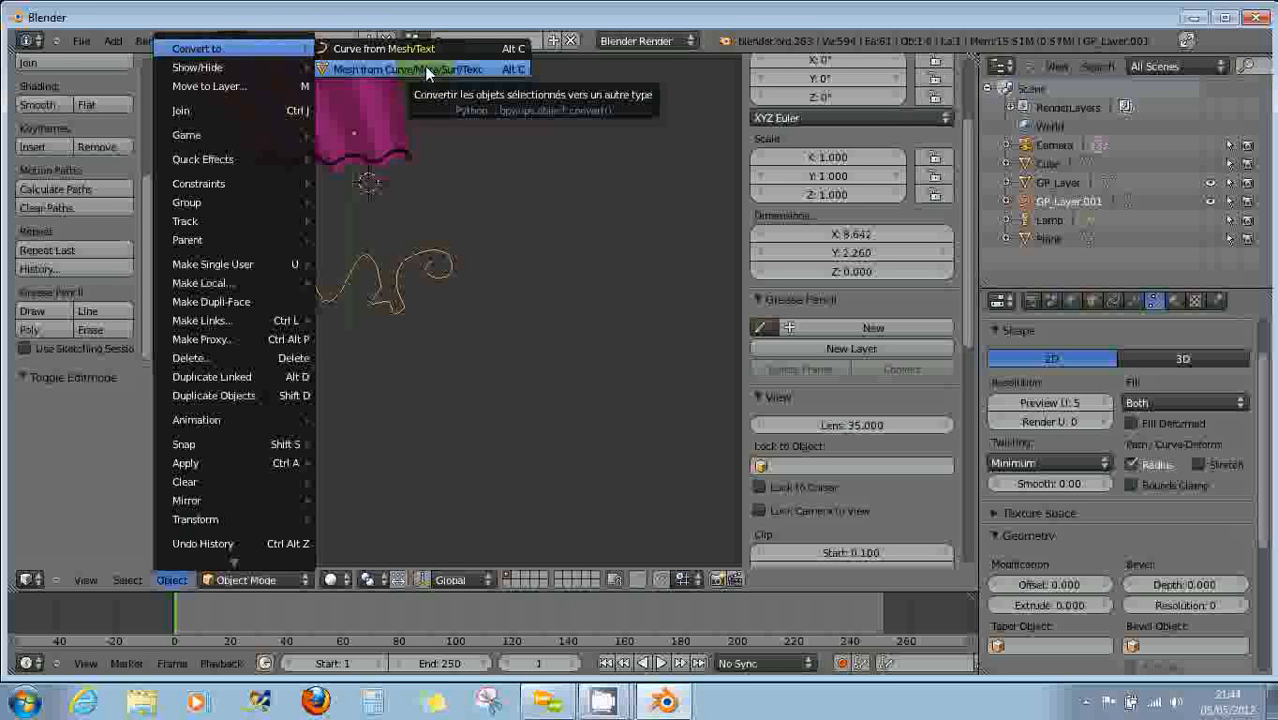
pyautogui.click(496, 70)
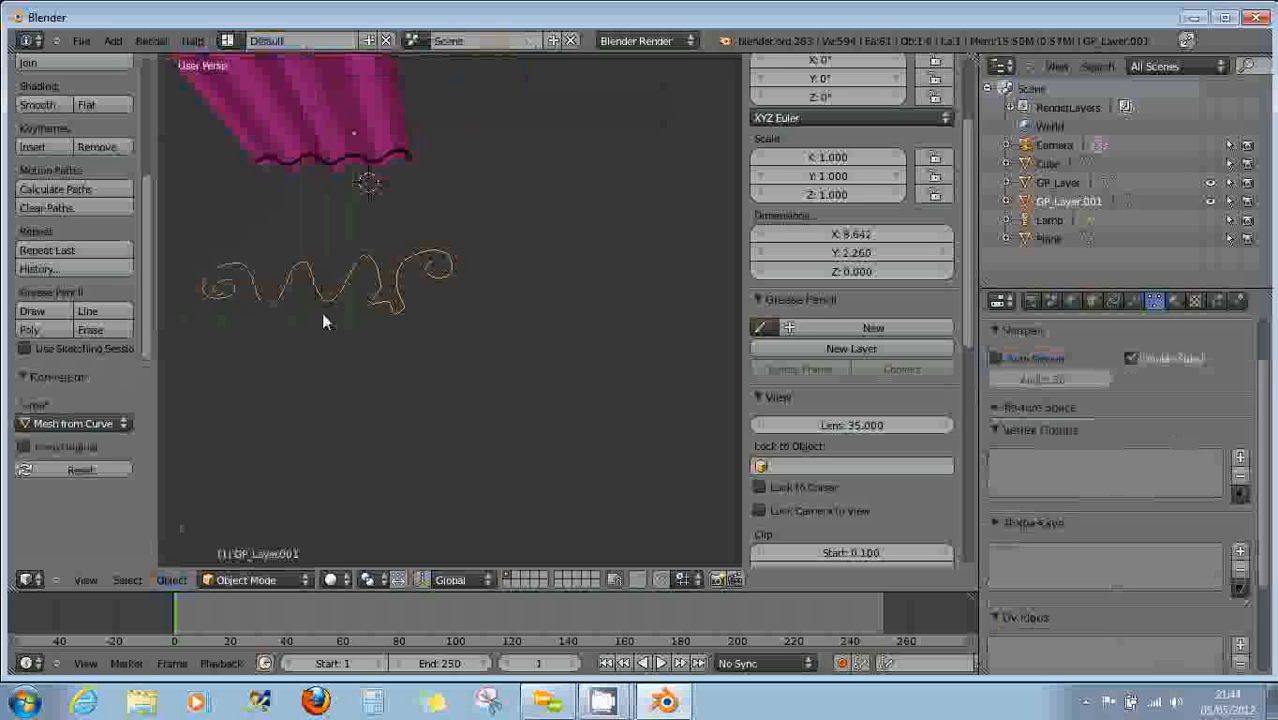
pyautogui.moveTo(321, 313)
pyautogui.mouseDown(button='middle')
pyautogui.moveTo(324, 263)
pyautogui.moveTo(337, 295)
pyautogui.mouseUp(button='middle')
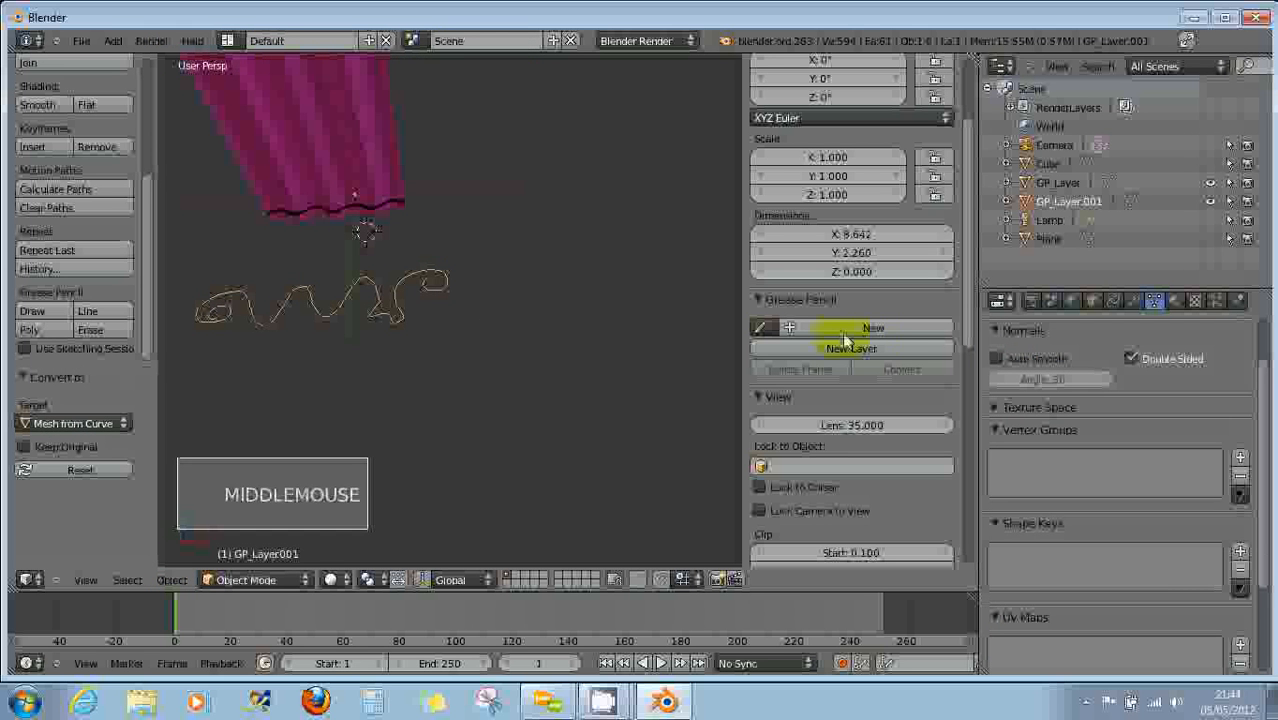
pyautogui.click(1134, 301)
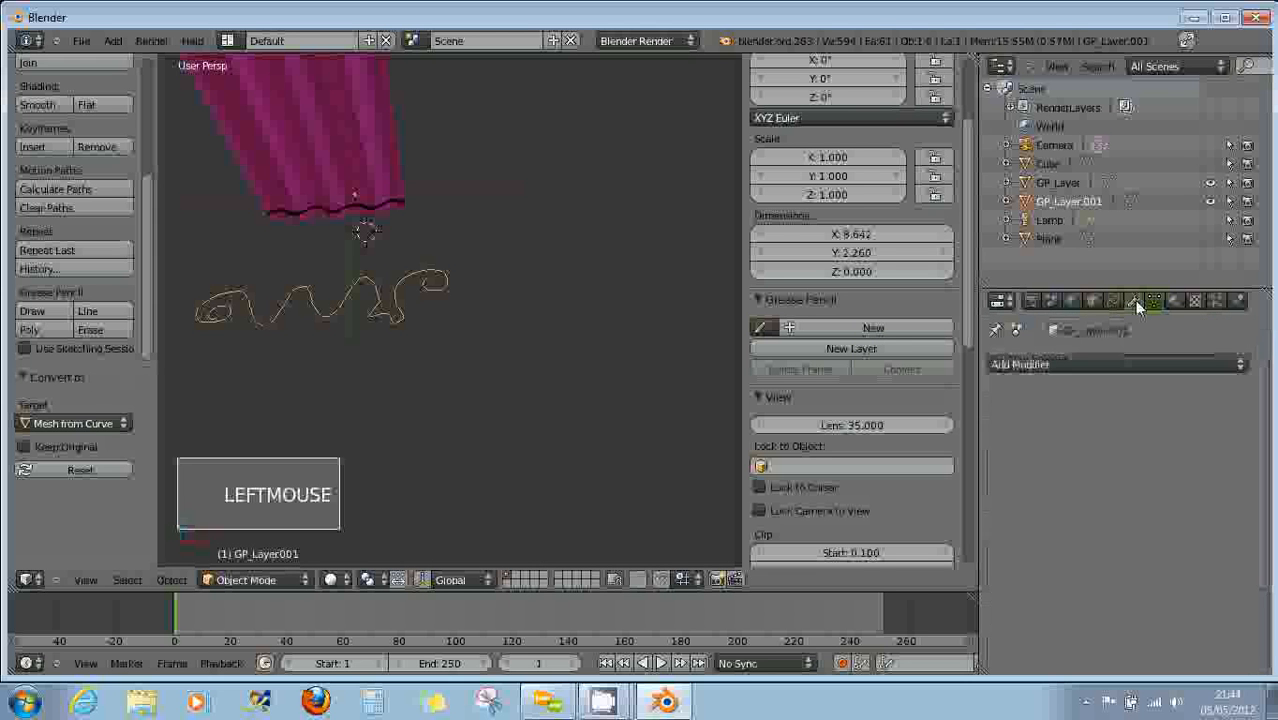
pyautogui.click(1097, 365)
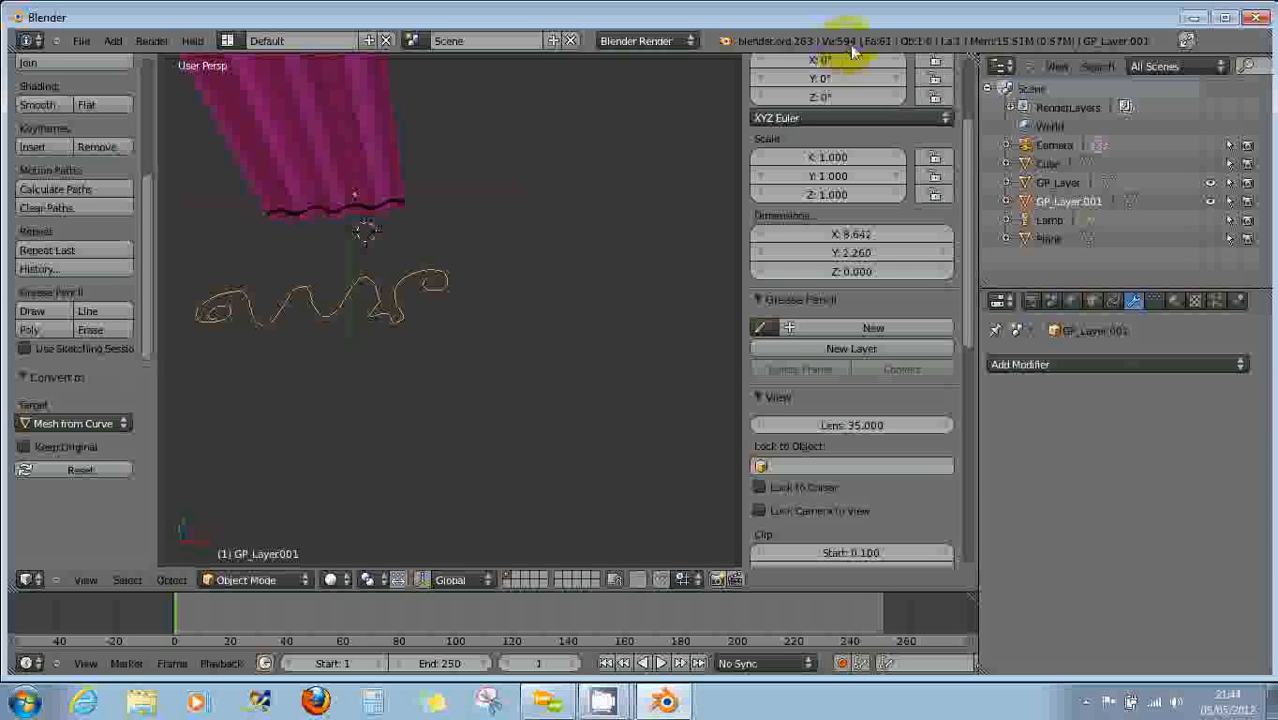
pyautogui.click(1079, 366)
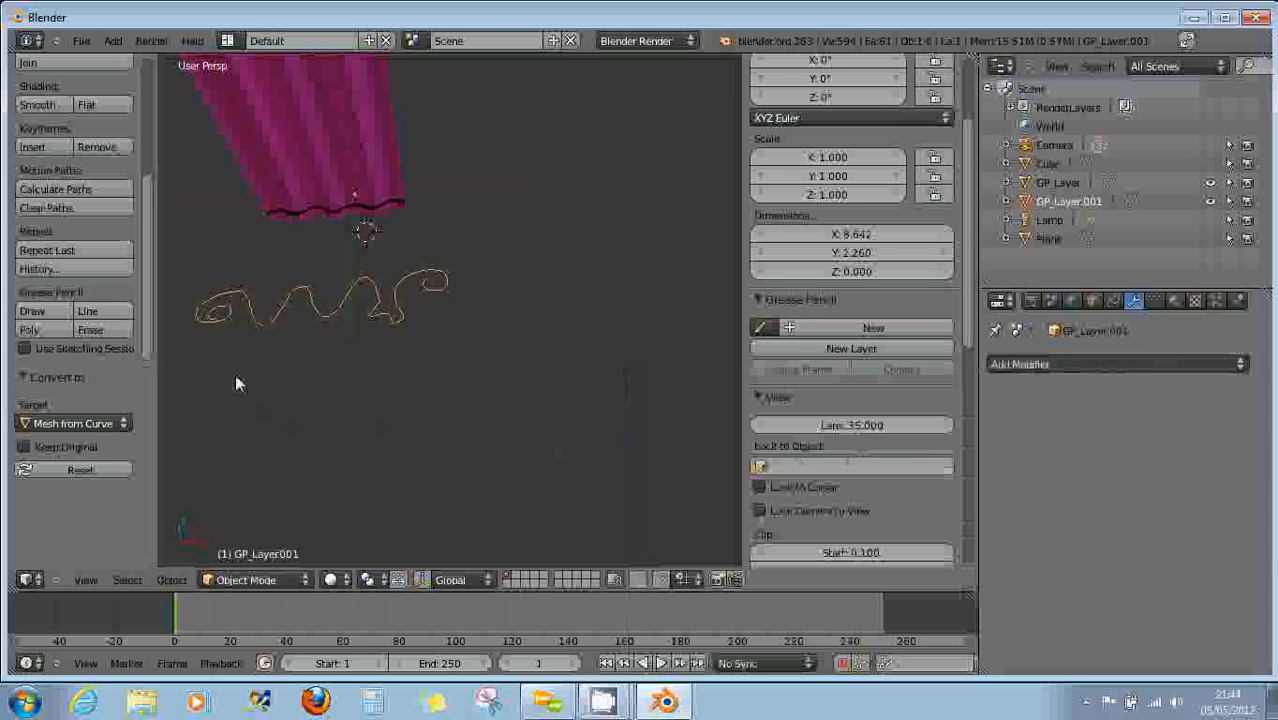
# Extrude all vertices of the converted curve mesh by about 5.789 along Z in Edit Mode.
pyautogui.moveTo(252, 375); pyautogui.dragTo(219, 411, button='middle')
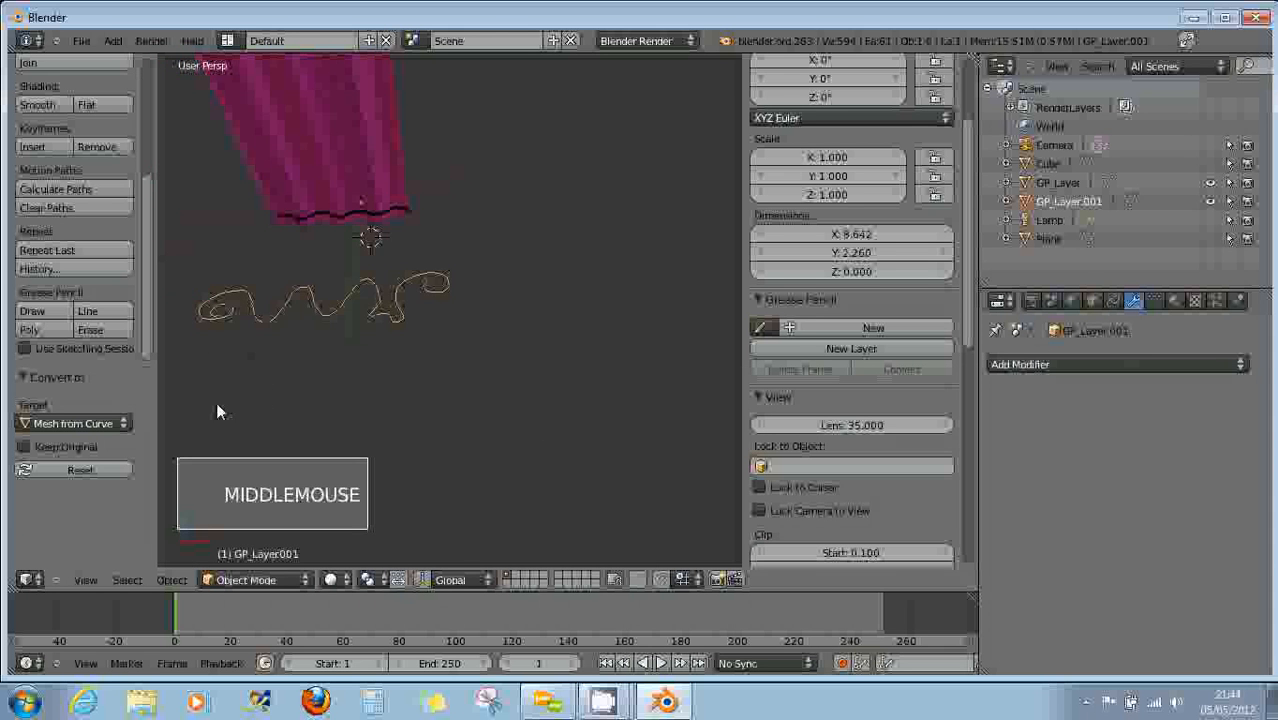
pyautogui.click(238, 580)
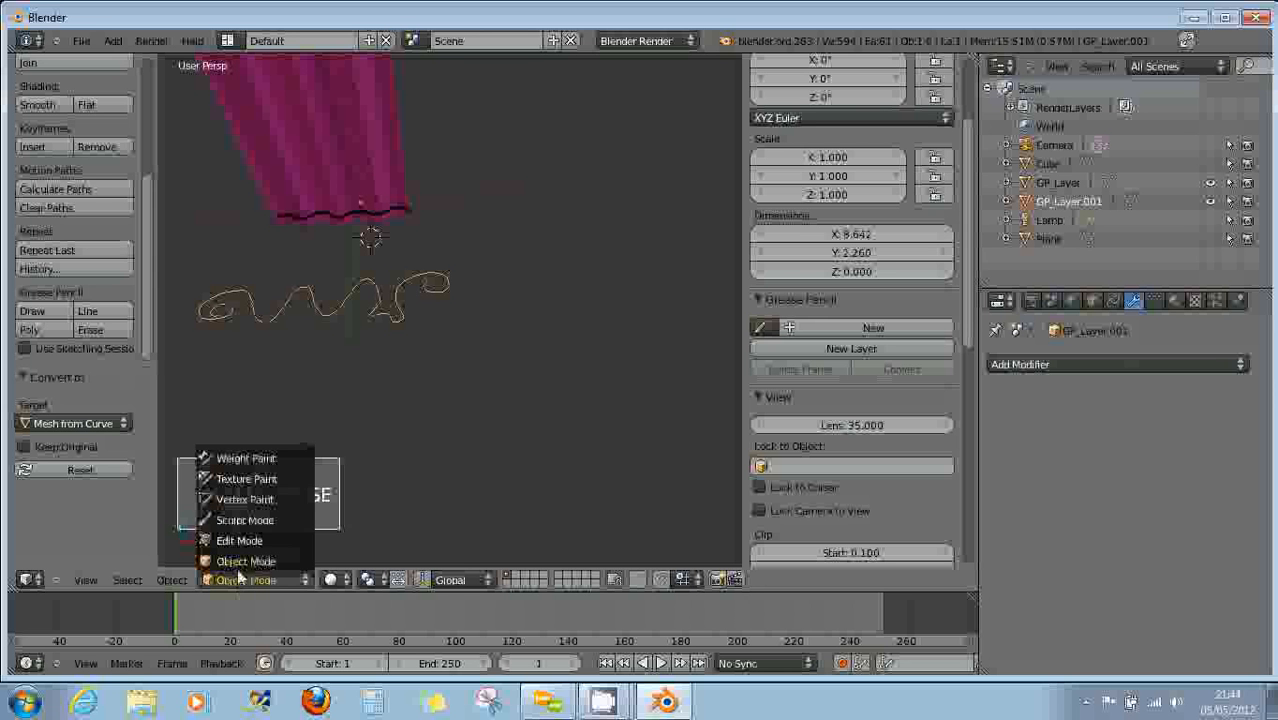
pyautogui.click(234, 540)
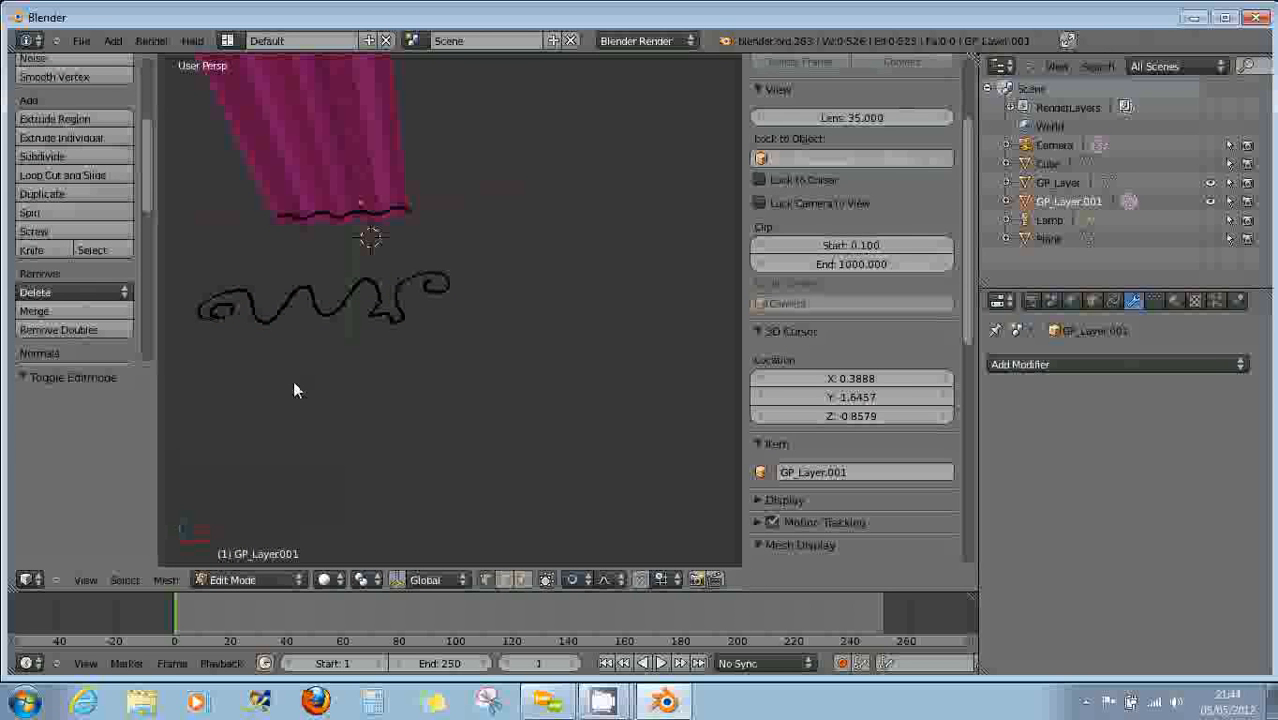
pyautogui.press('a')
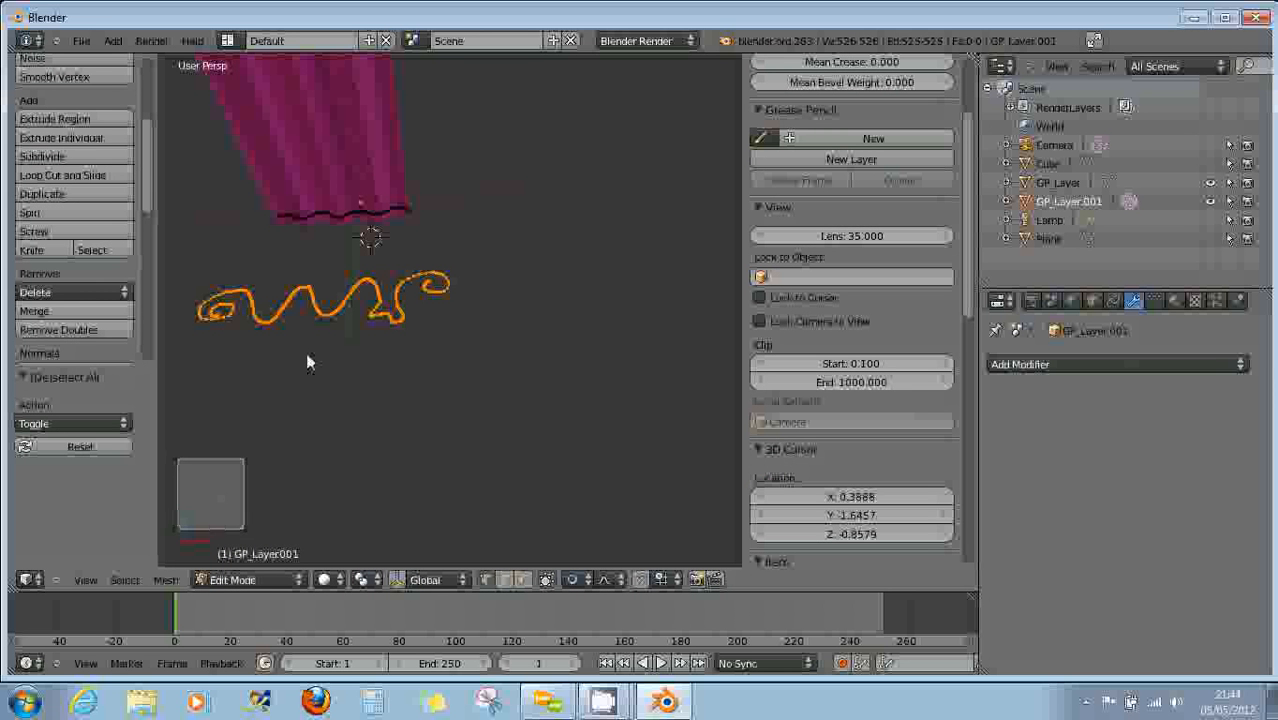
pyautogui.press('e')
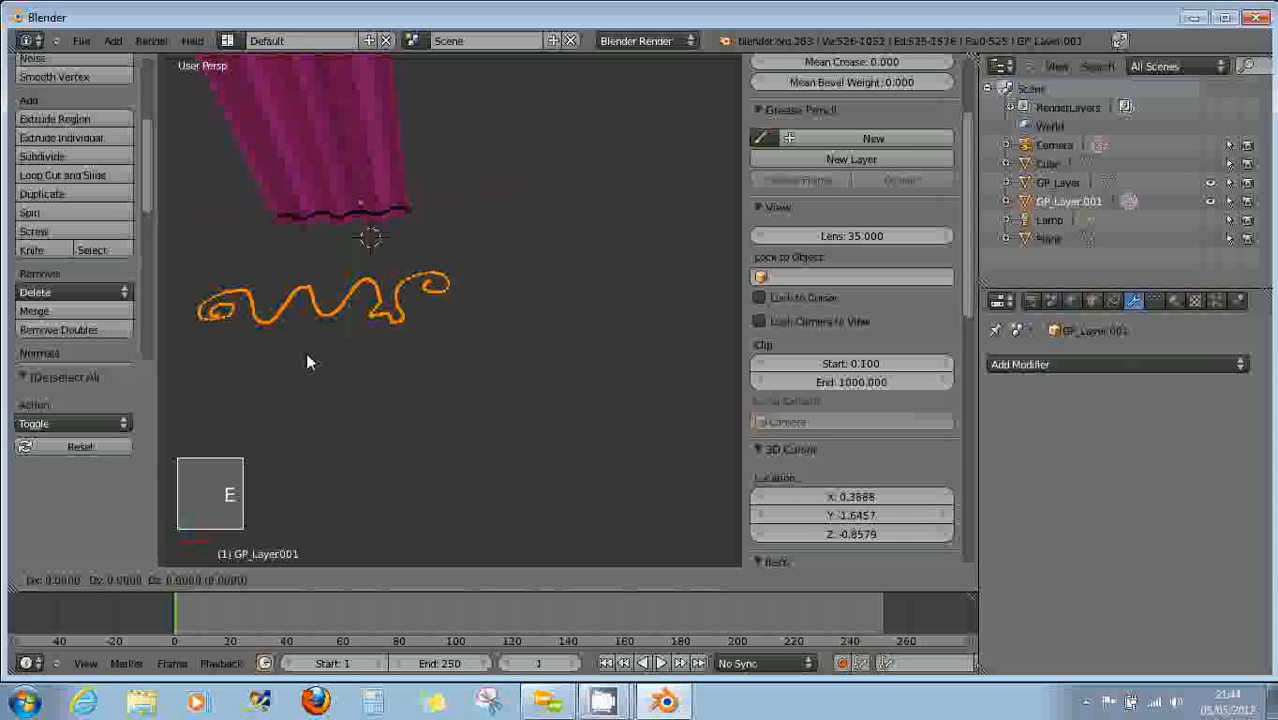
pyautogui.click(334, 258)
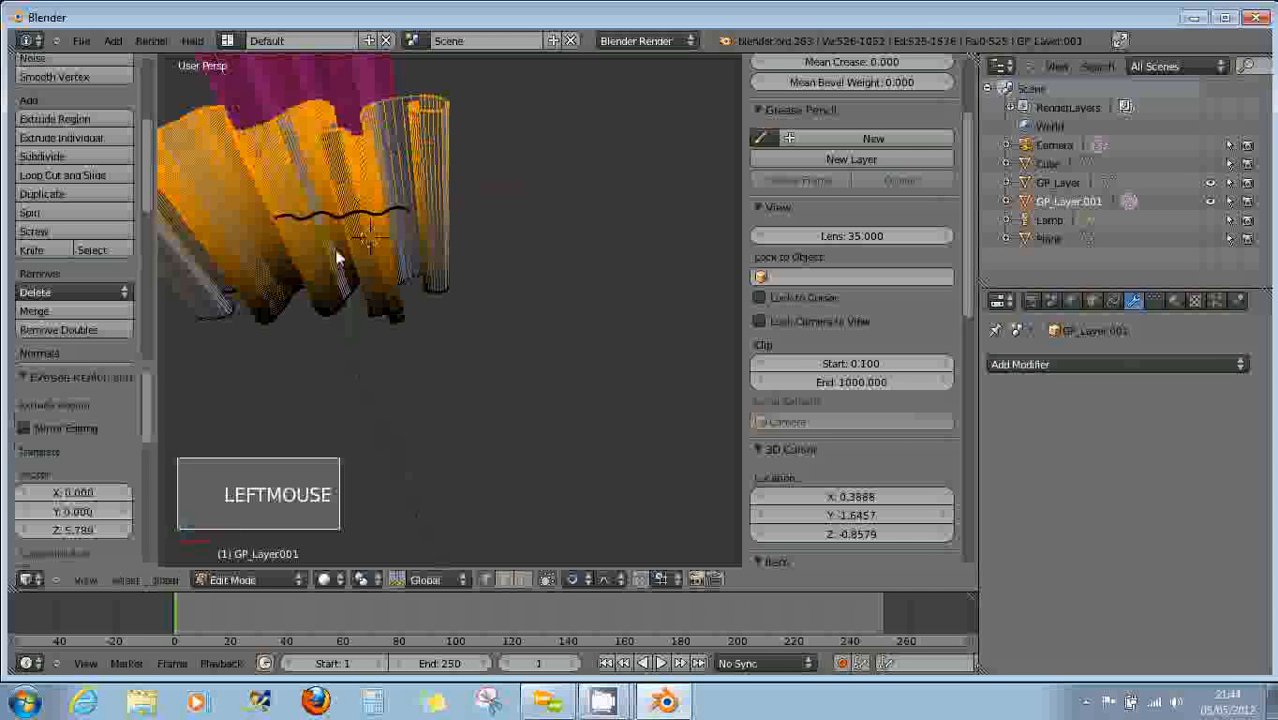
# Add a new material to the extruded mesh with a purple diffuse color (R 0.311, G 0.000, B 0.800) and return to Object Mode.
pyautogui.moveTo(336, 262); pyautogui.dragTo(388, 272, button='middle')
pyautogui.scroll(-3, 298, 287)
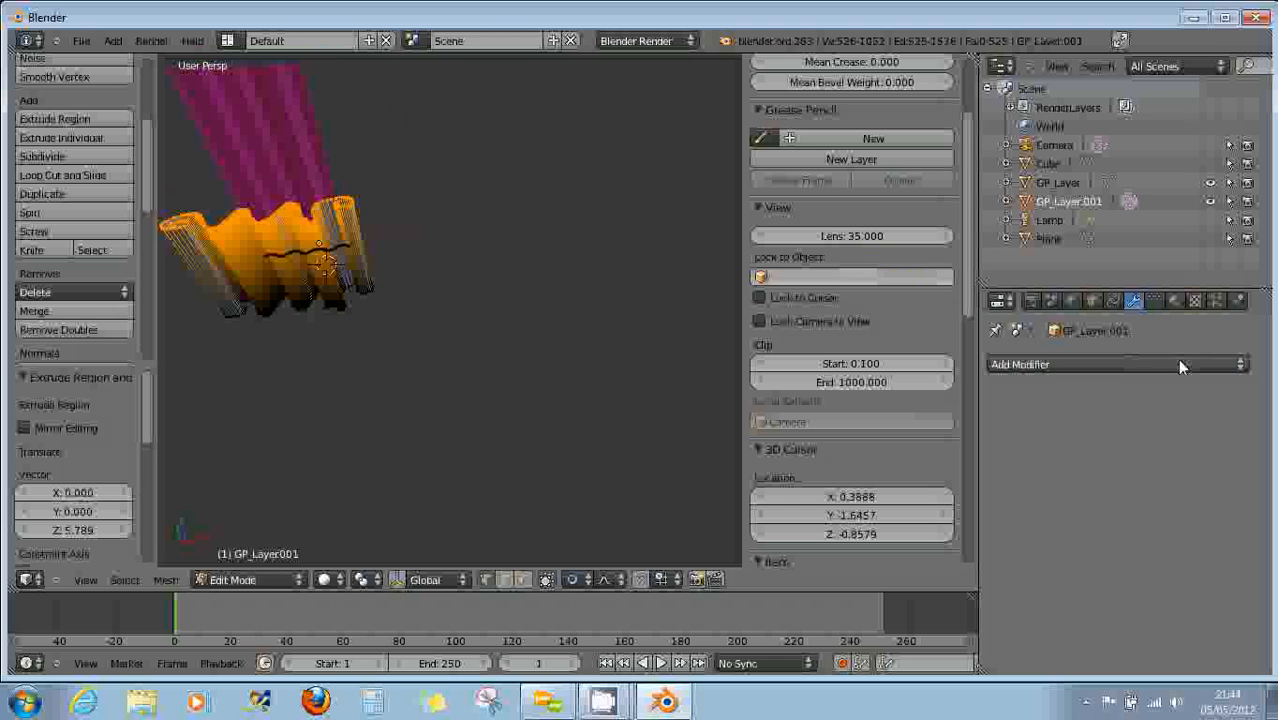
pyautogui.click(1175, 301)
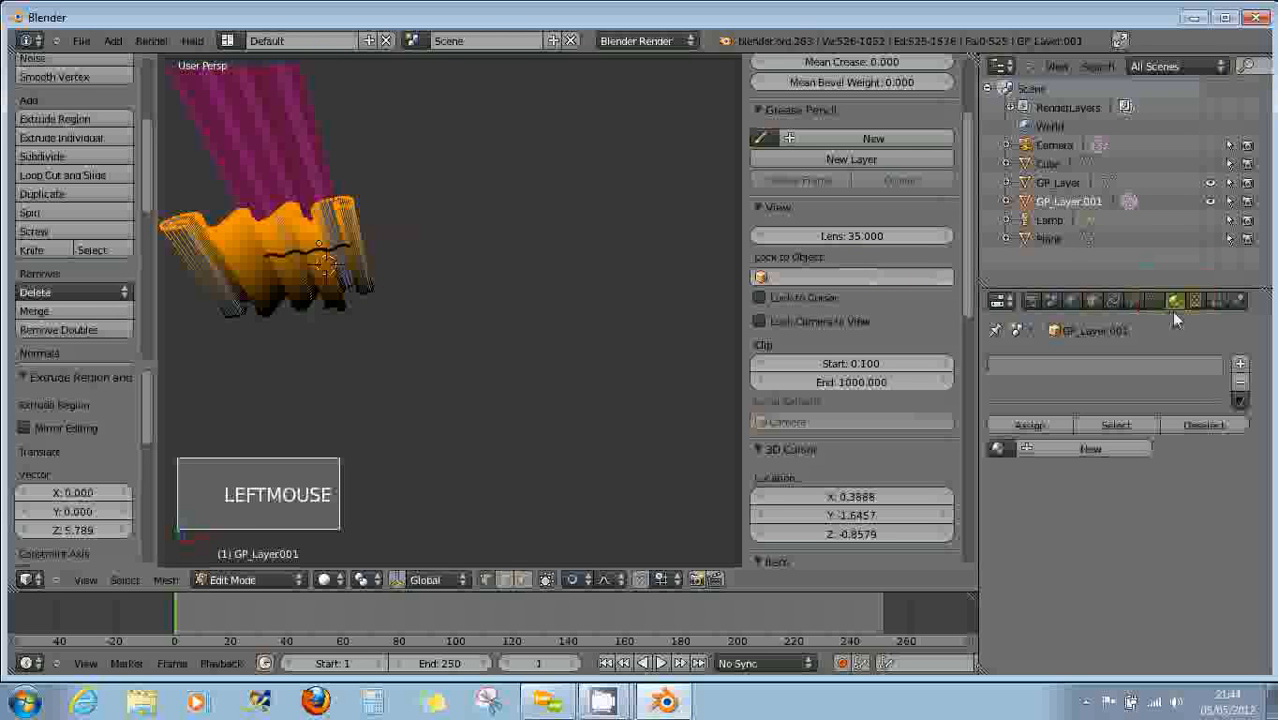
pyautogui.click(1048, 448)
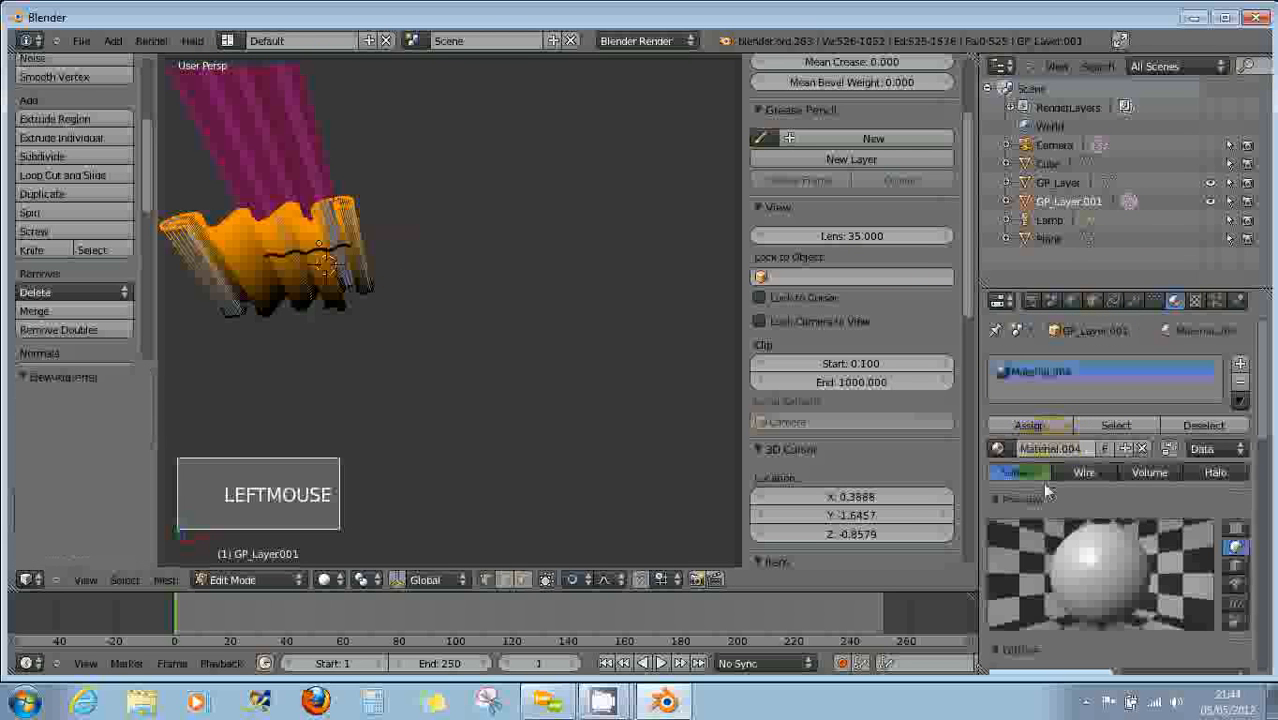
pyautogui.scroll(-3, 1058, 566)
pyautogui.click(1058, 566)
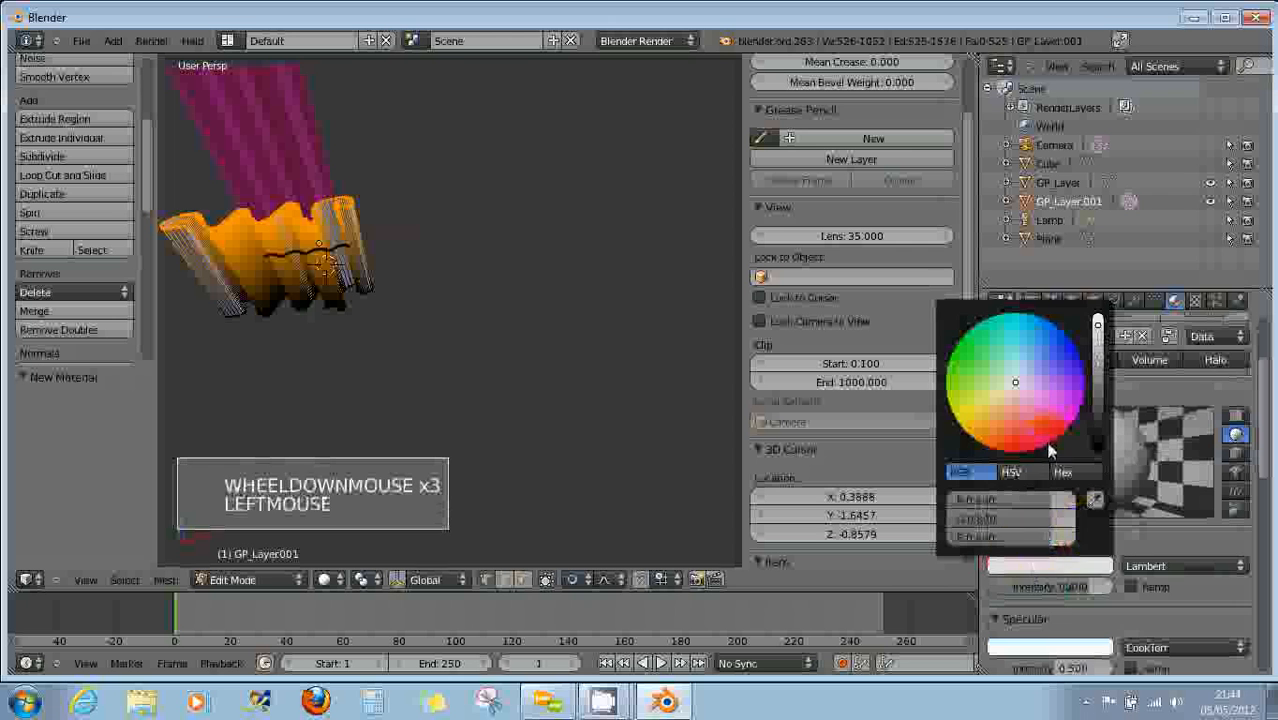
pyautogui.click(1084, 375)
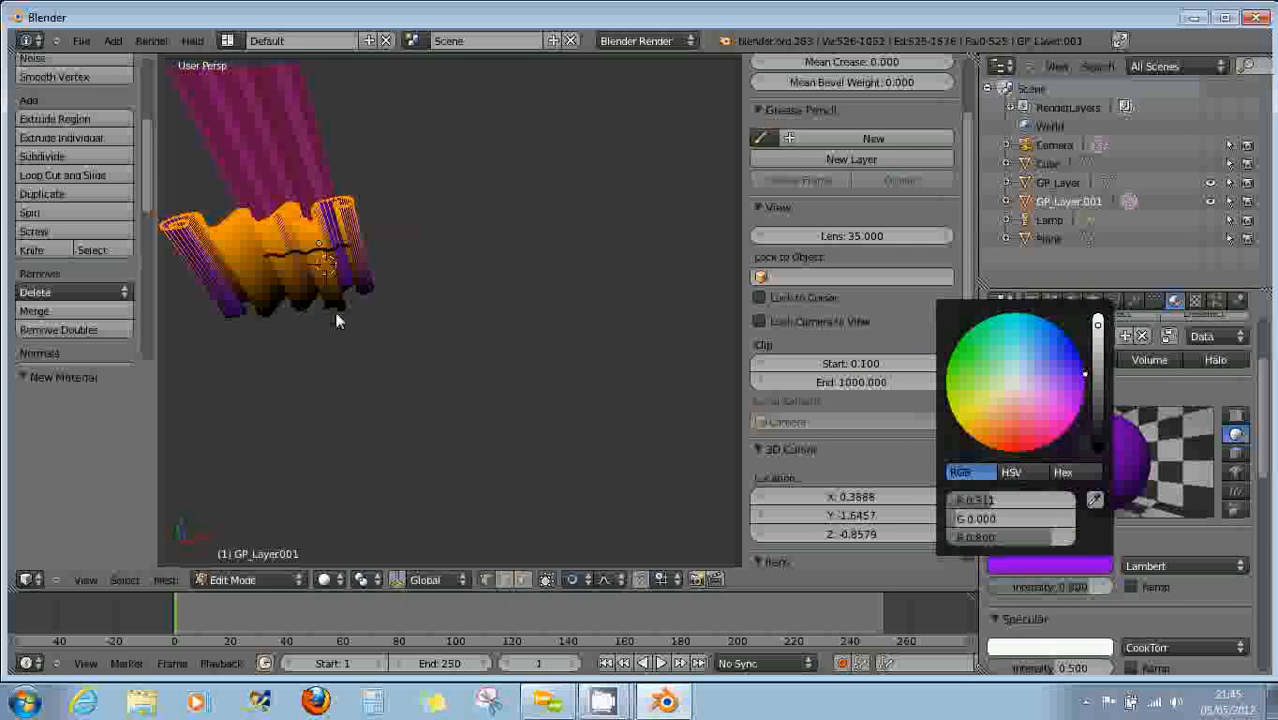
pyautogui.press('Tab')
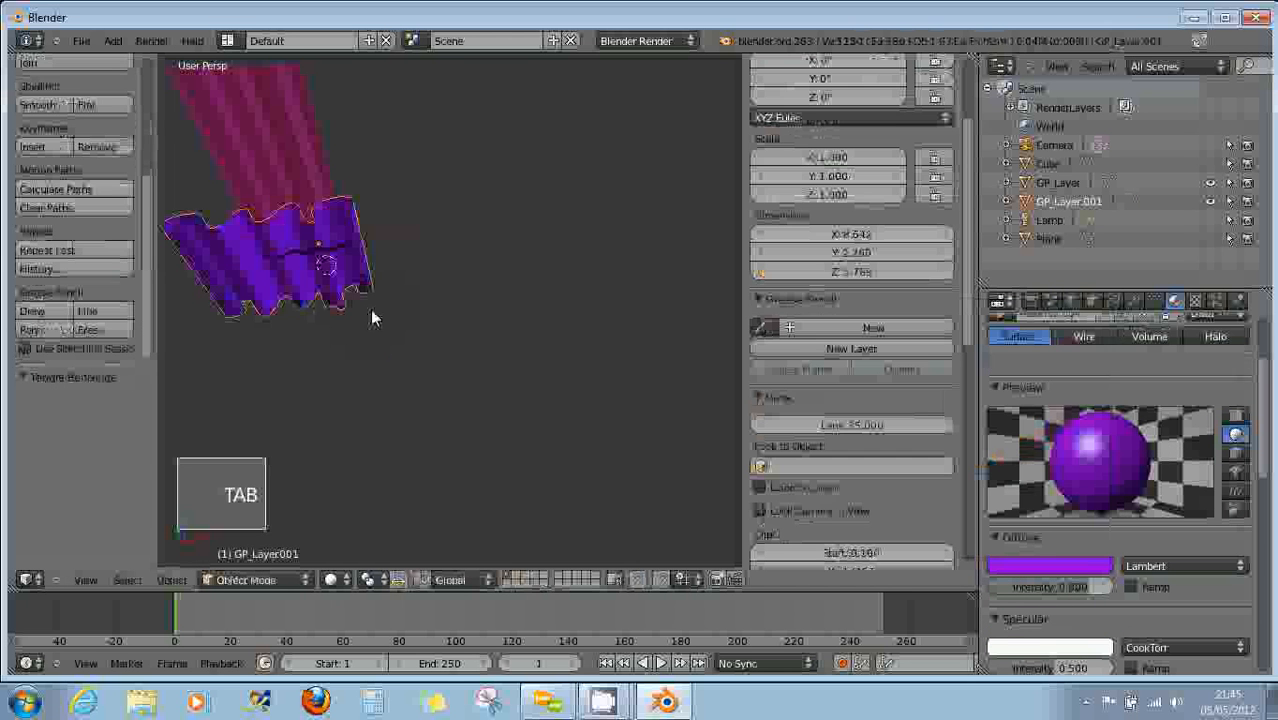
# Examine the purple extruded mesh from several angles, checking its folds and curled ends beside the pink curtain.
pyautogui.scroll(1, 318, 306)
pyautogui.moveTo(316, 307); pyautogui.dragTo(472, 350, button='middle')
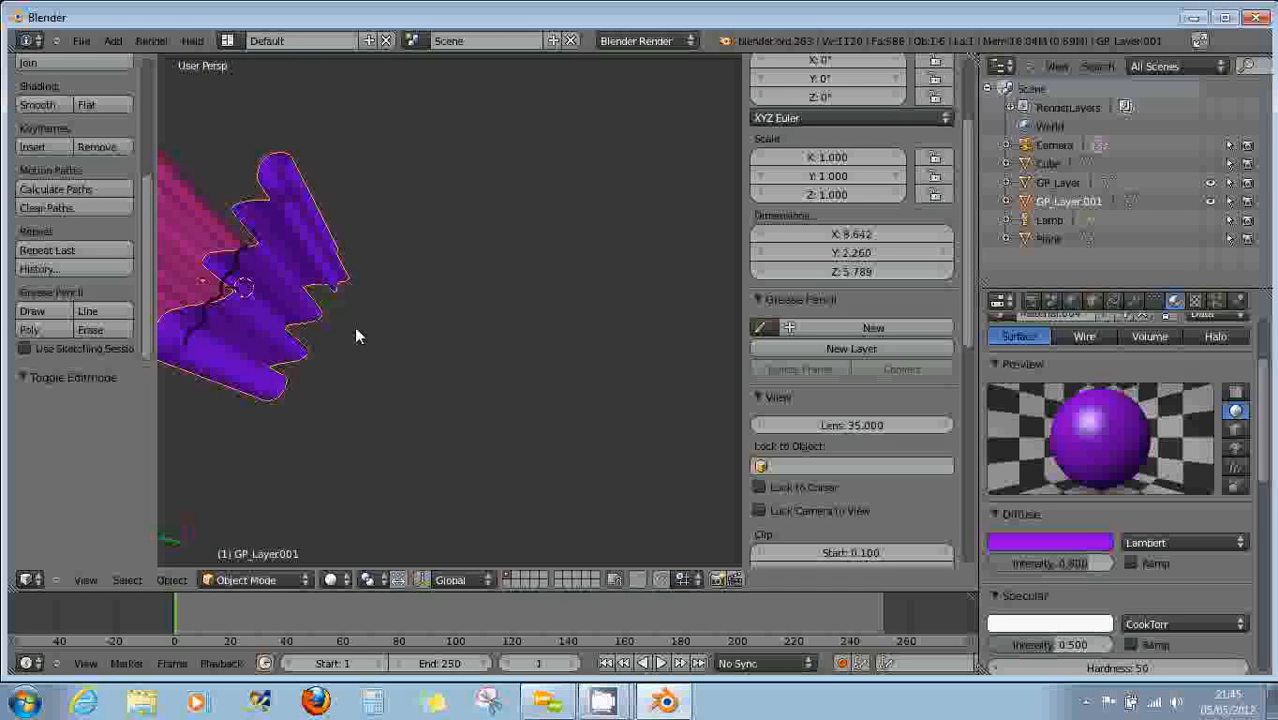
pyautogui.moveTo(359, 334); pyautogui.dragTo(451, 322, button='middle')
pyautogui.scroll(-2, 430, 350)
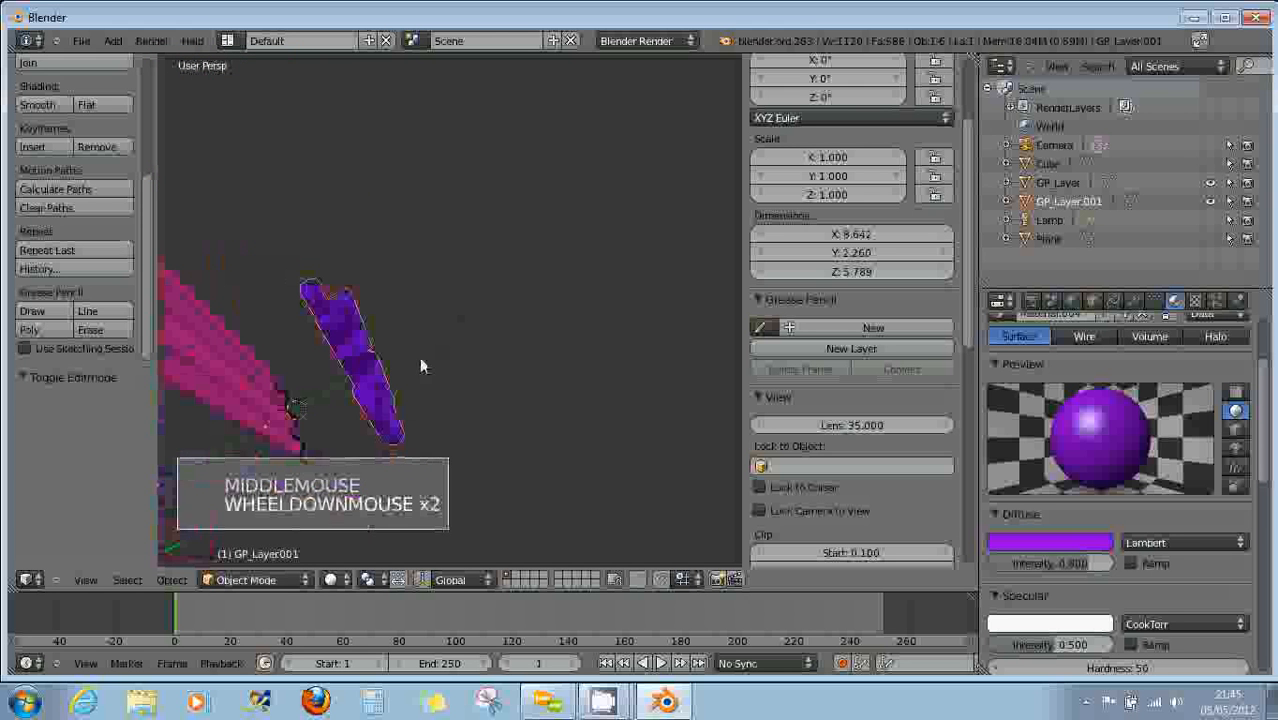
pyautogui.keyDown('shift'); pyautogui.moveTo(408, 391); pyautogui.dragTo(496, 326, button='middle'); pyautogui.keyUp('shift')
pyautogui.scroll(4, 414, 334)
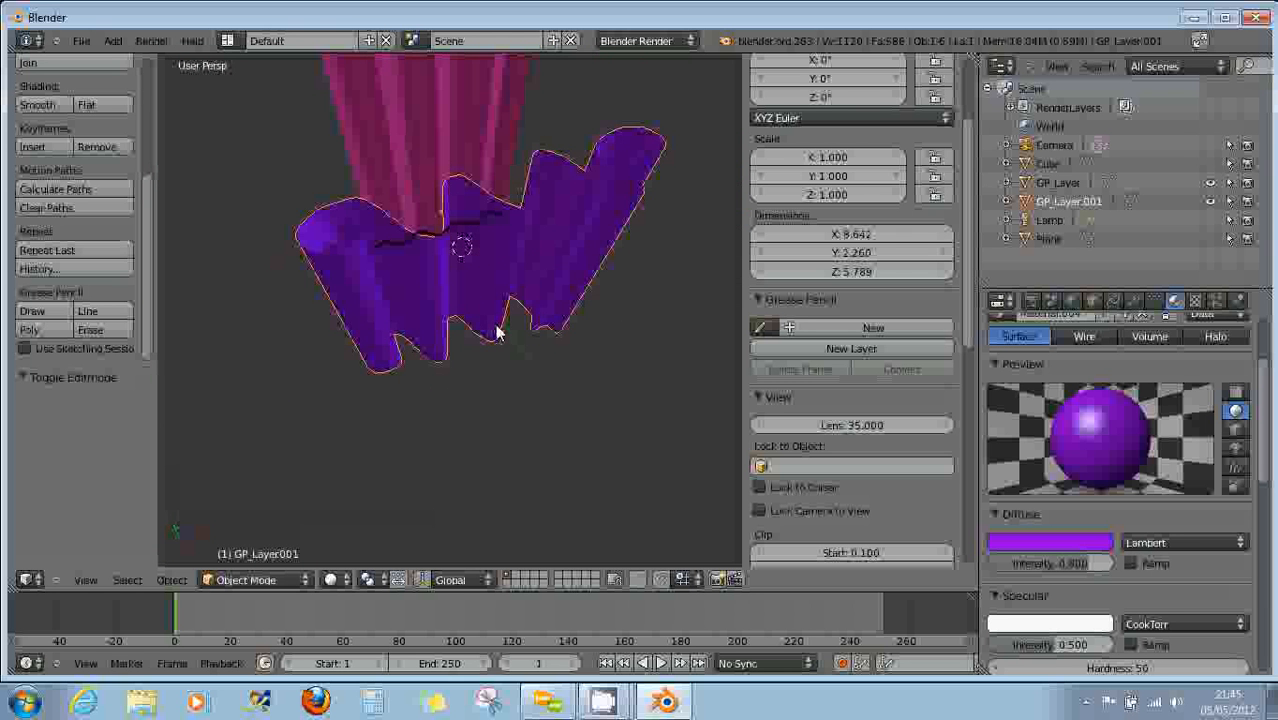
pyautogui.scroll(-2, 497, 330)
pyautogui.moveTo(497, 330); pyautogui.dragTo(483, 372, button='middle')
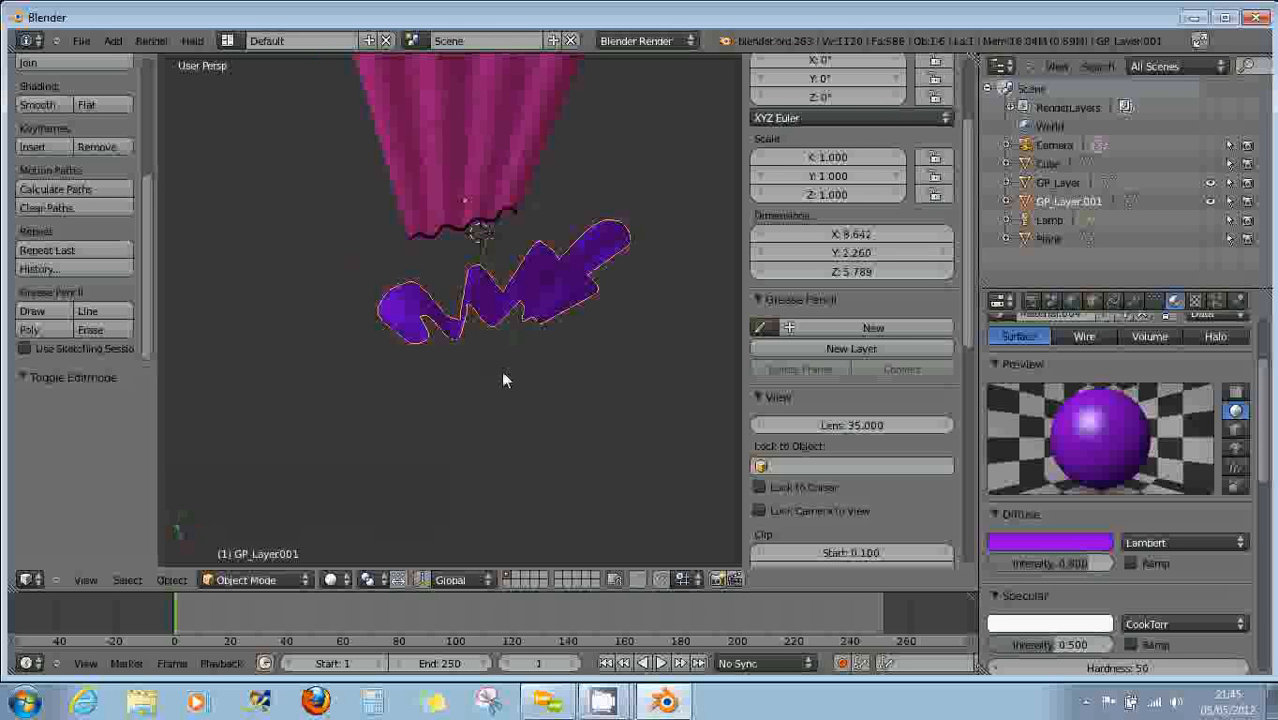
pyautogui.moveTo(535, 371); pyautogui.dragTo(455, 263, button='middle')
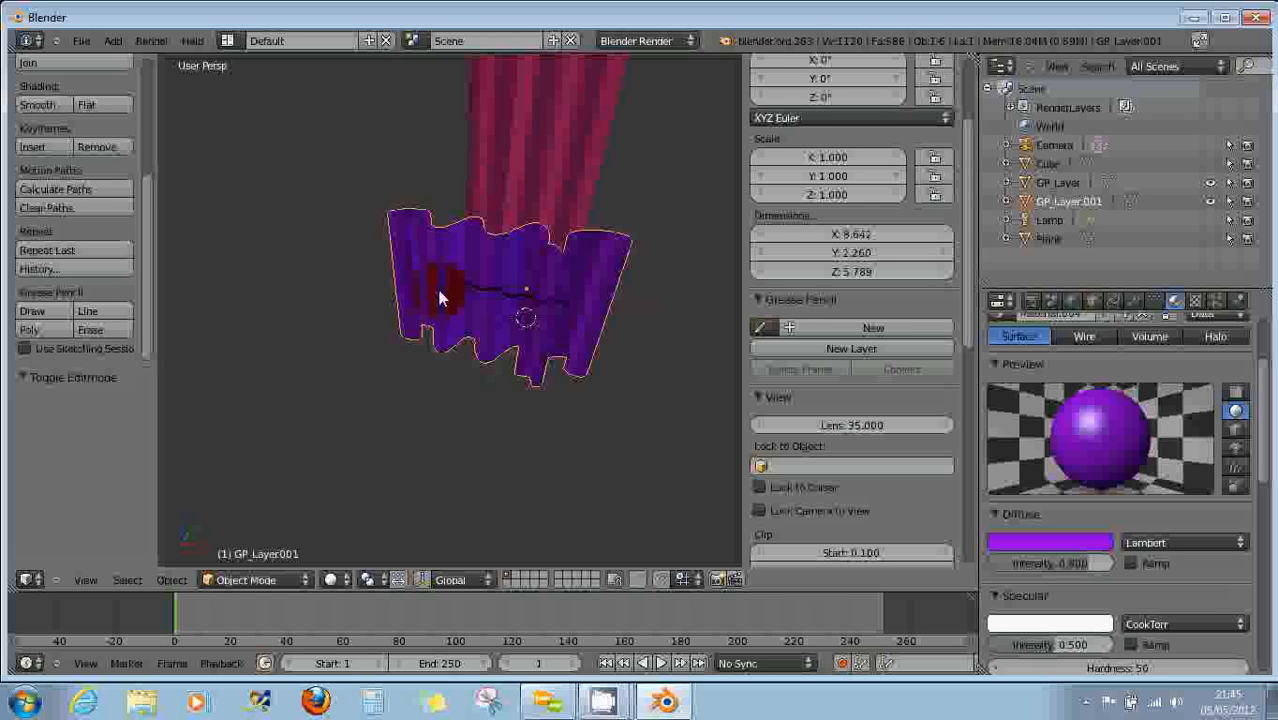
pyautogui.moveTo(440, 298); pyautogui.dragTo(492, 251, button='middle')
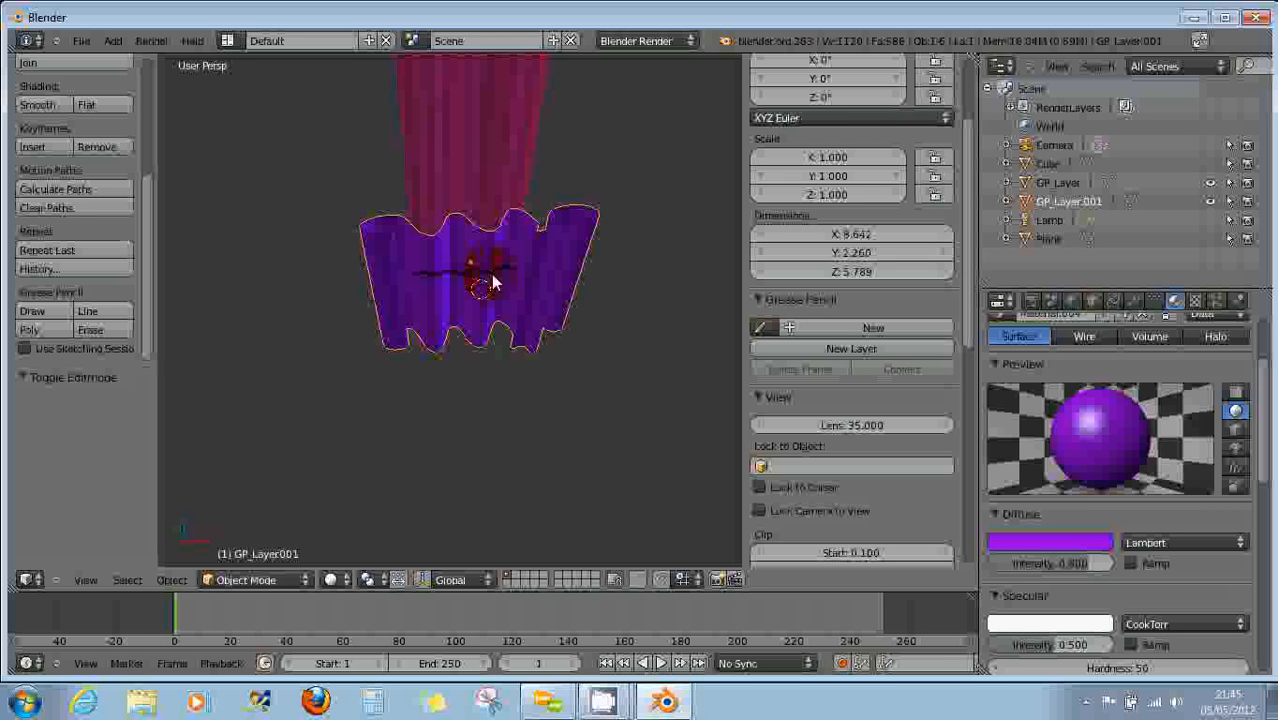
pyautogui.moveTo(483, 285); pyautogui.dragTo(472, 325, button='middle')
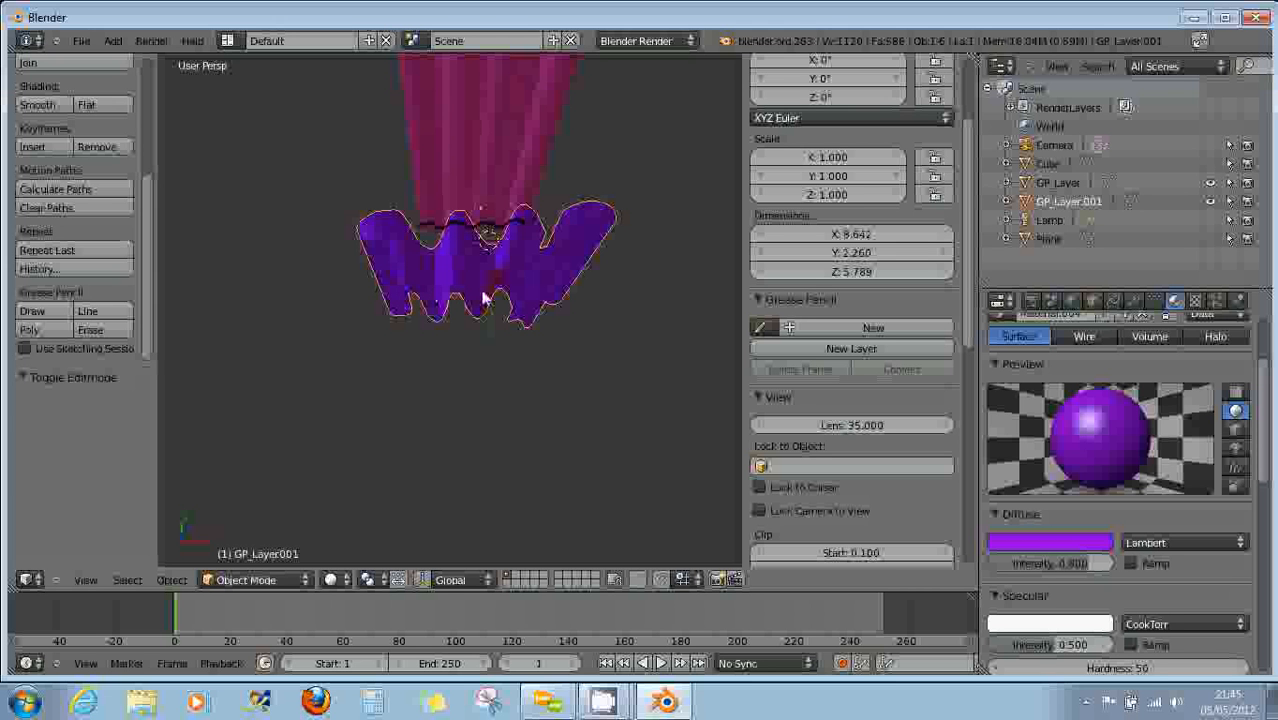
pyautogui.moveTo(483, 298); pyautogui.dragTo(467, 272, button='middle')
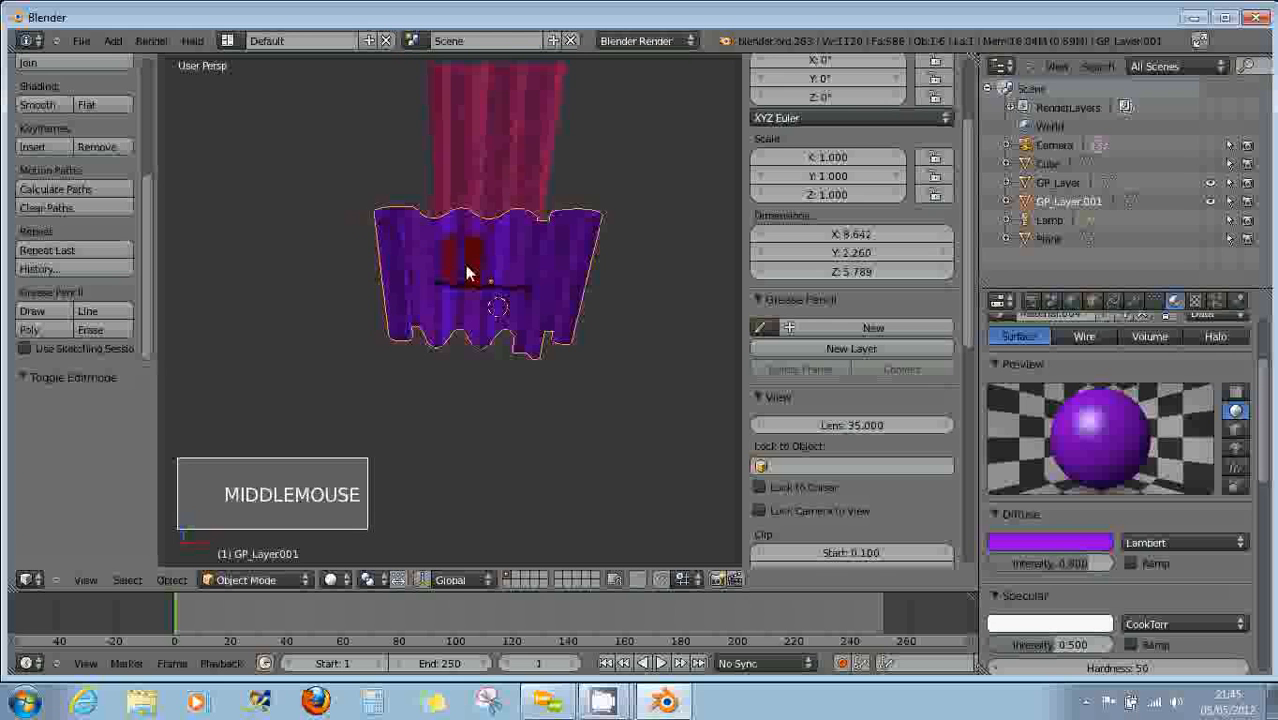
# Examine the purple mesh's dense vertical edges in Edit Mode from several angles and return to Object Mode.
pyautogui.click(1133, 300)
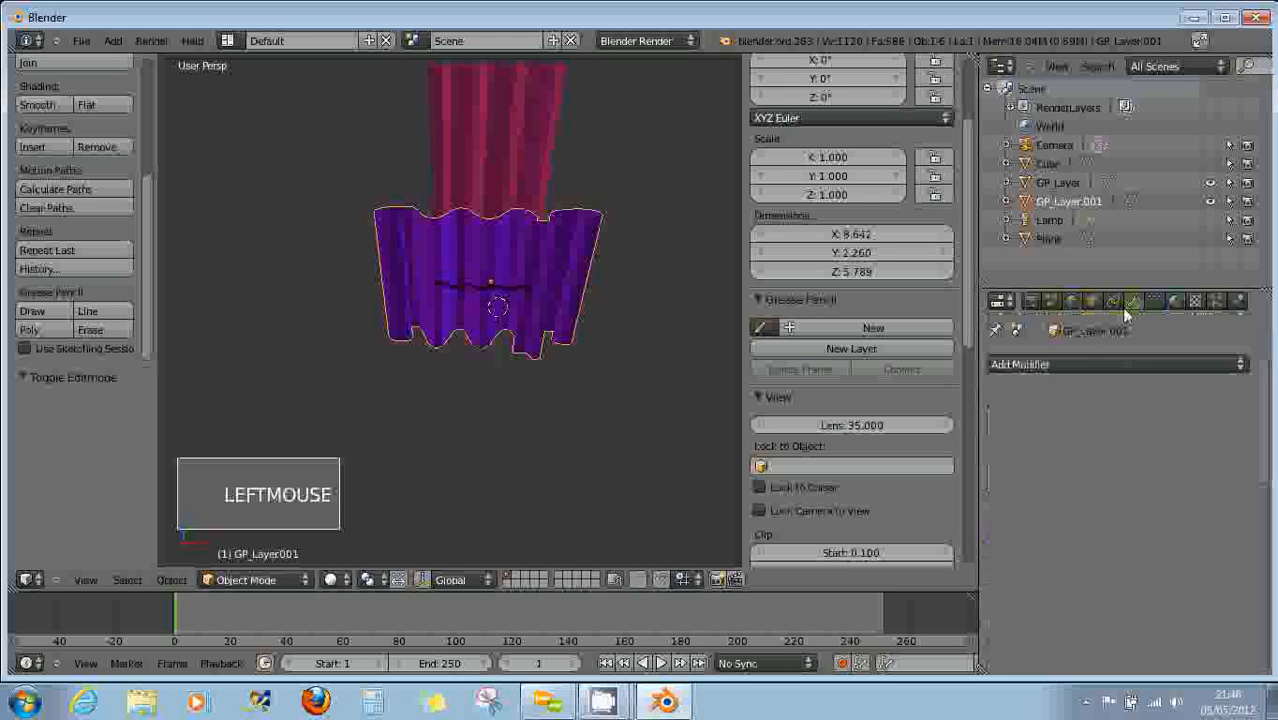
pyautogui.click(1050, 368)
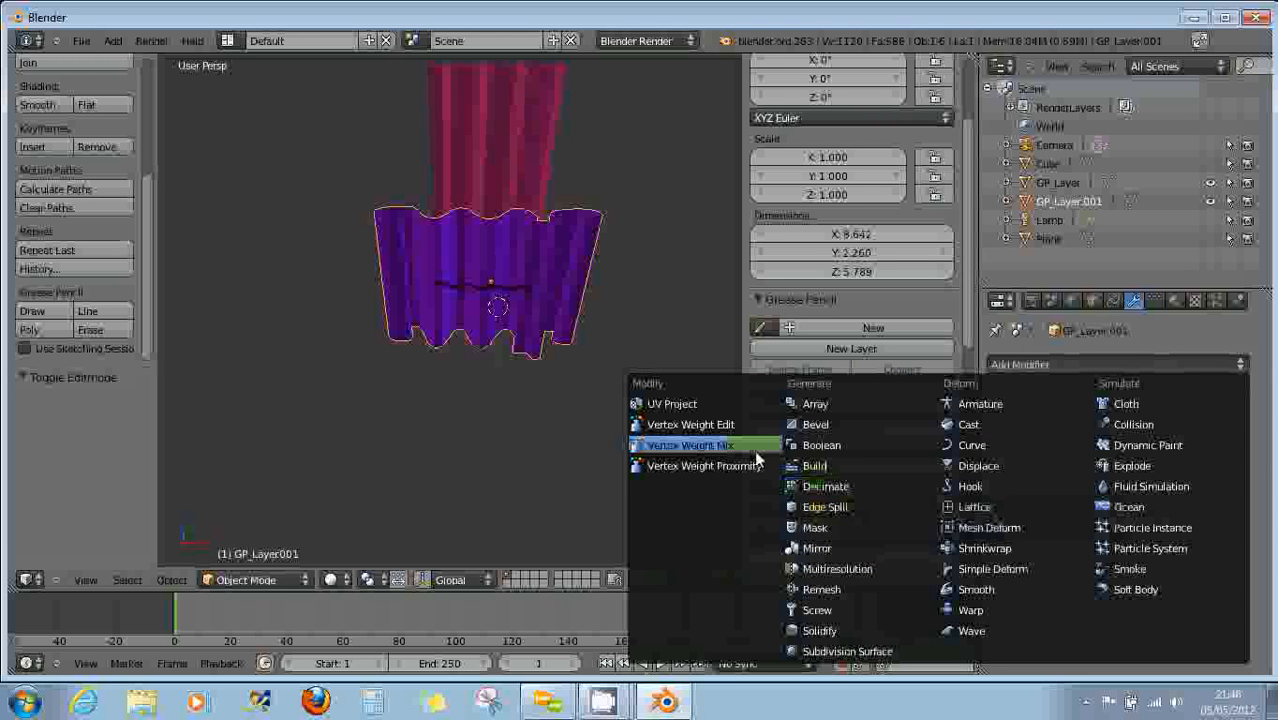
pyautogui.scroll(1, 522, 320)
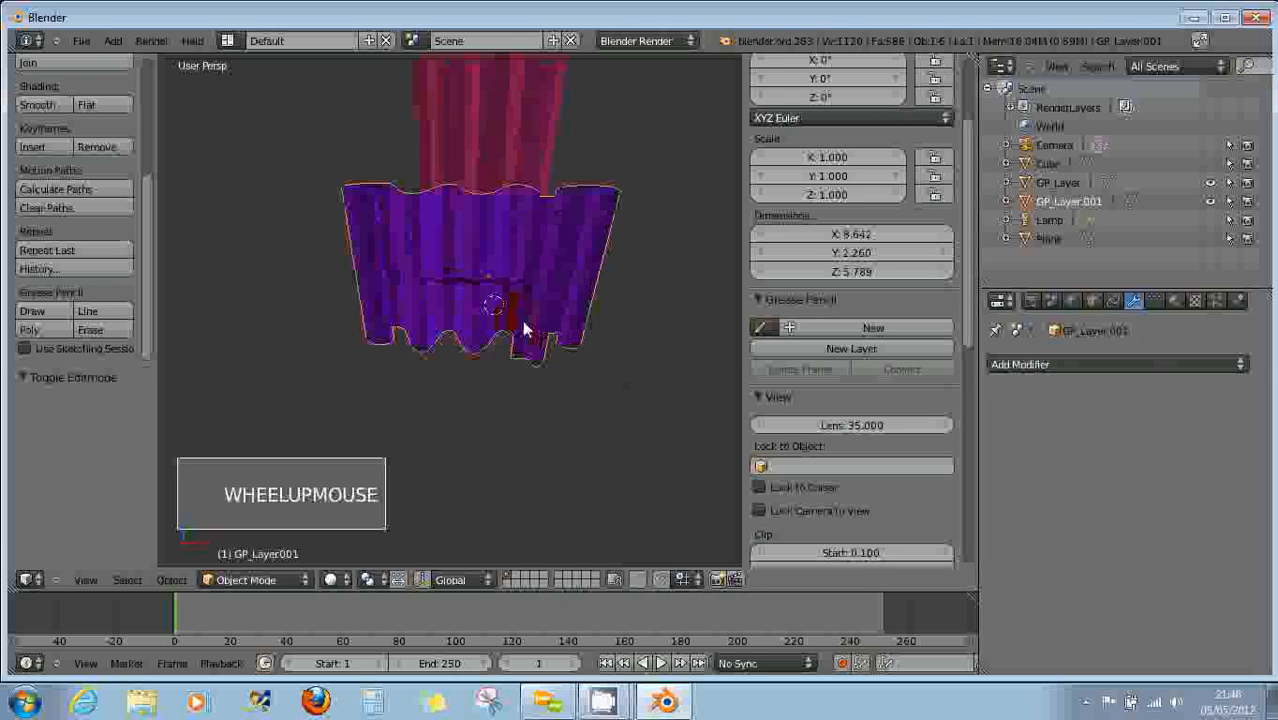
pyautogui.click(245, 580)
pyautogui.click(252, 538)
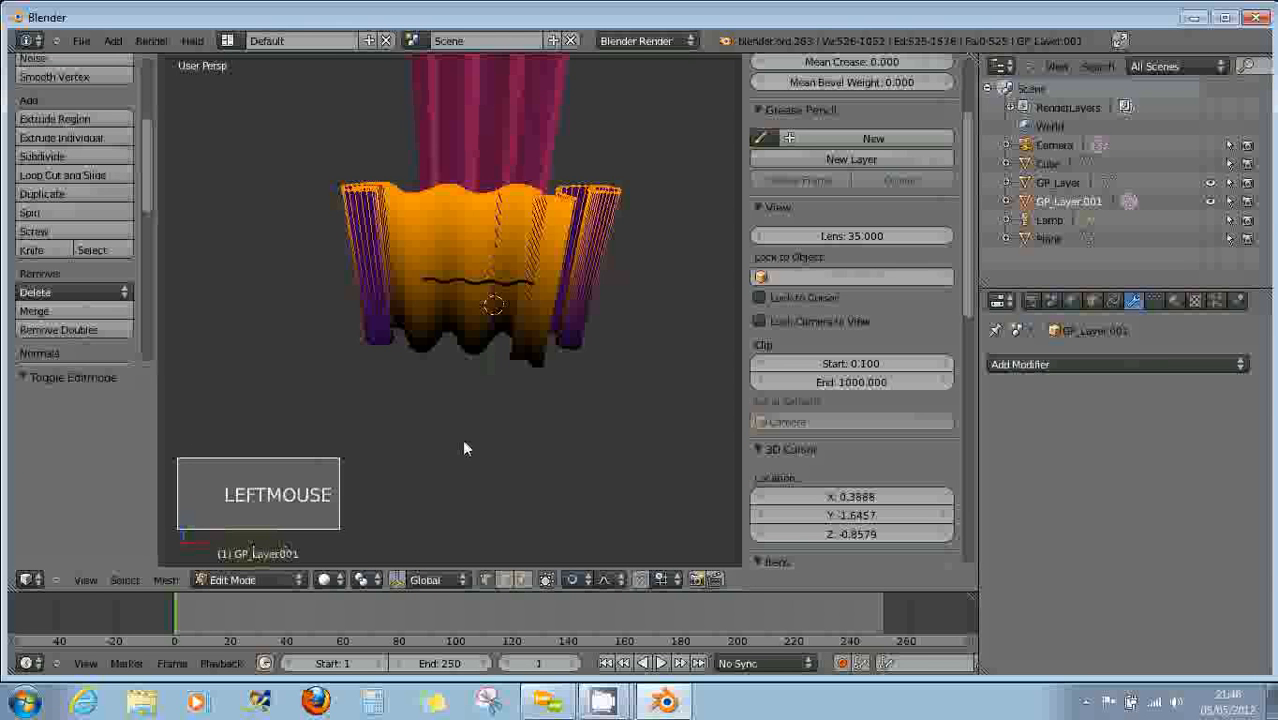
pyautogui.scroll(2, 462, 439)
pyautogui.moveTo(460, 438); pyautogui.dragTo(416, 343, button='middle')
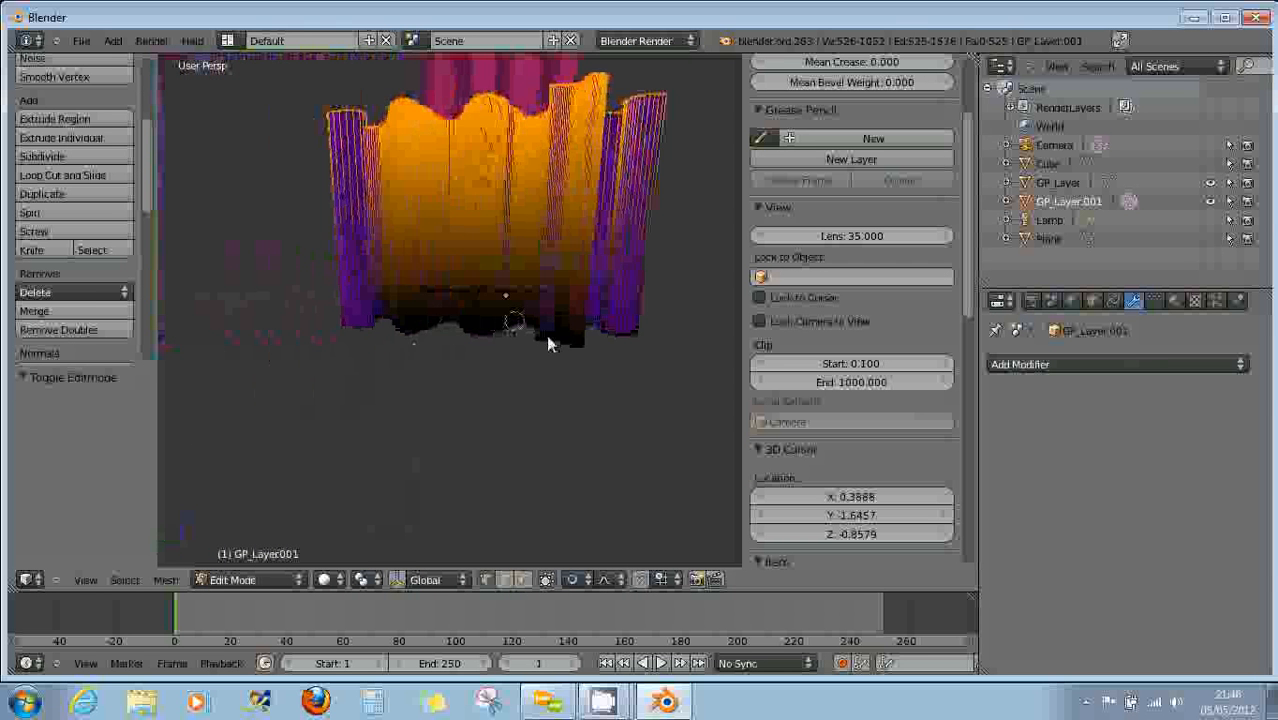
pyautogui.moveTo(546, 335); pyautogui.dragTo(620, 381, button='middle')
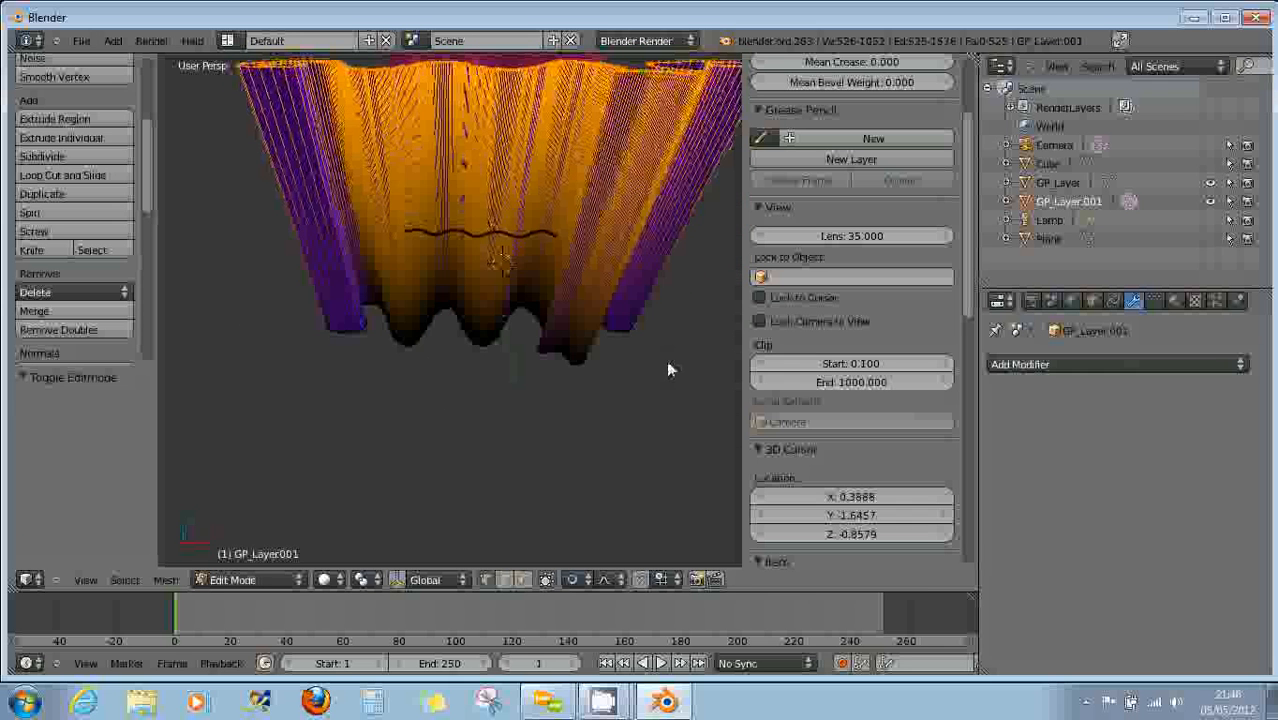
pyautogui.click(272, 588)
pyautogui.scroll(-2, 458, 432)
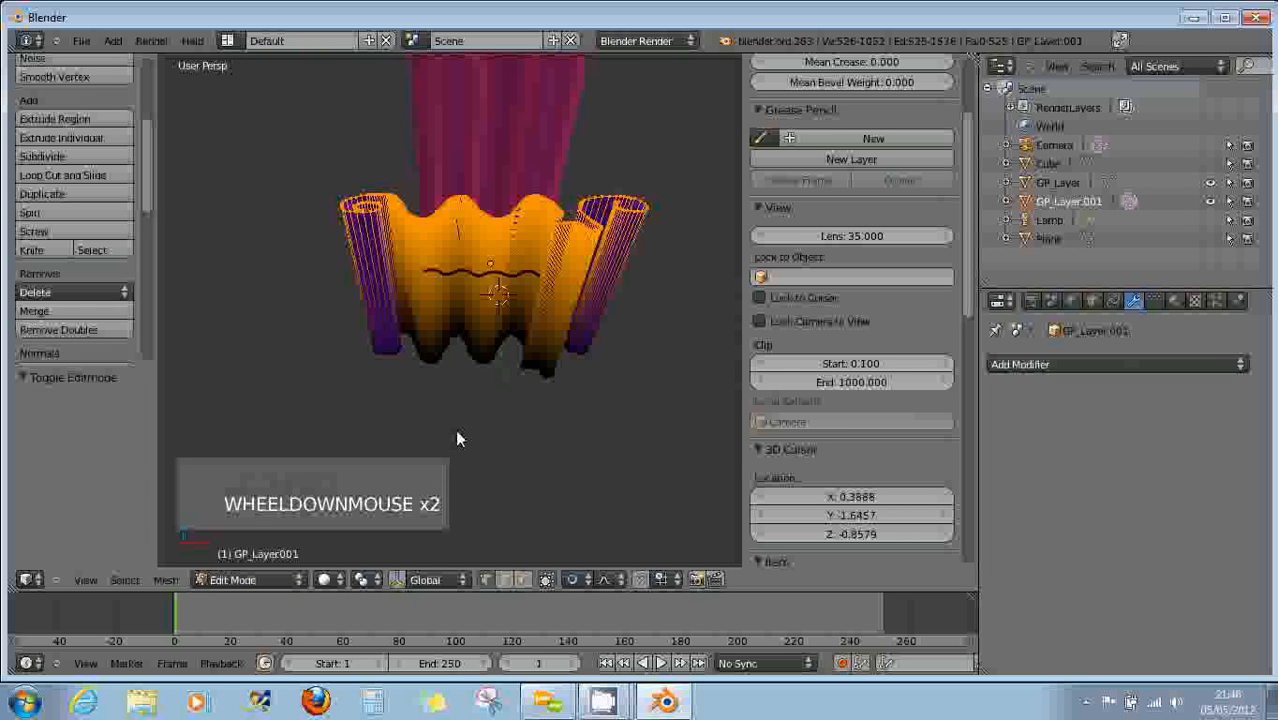
pyautogui.moveTo(457, 439); pyautogui.dragTo(427, 279, button='middle')
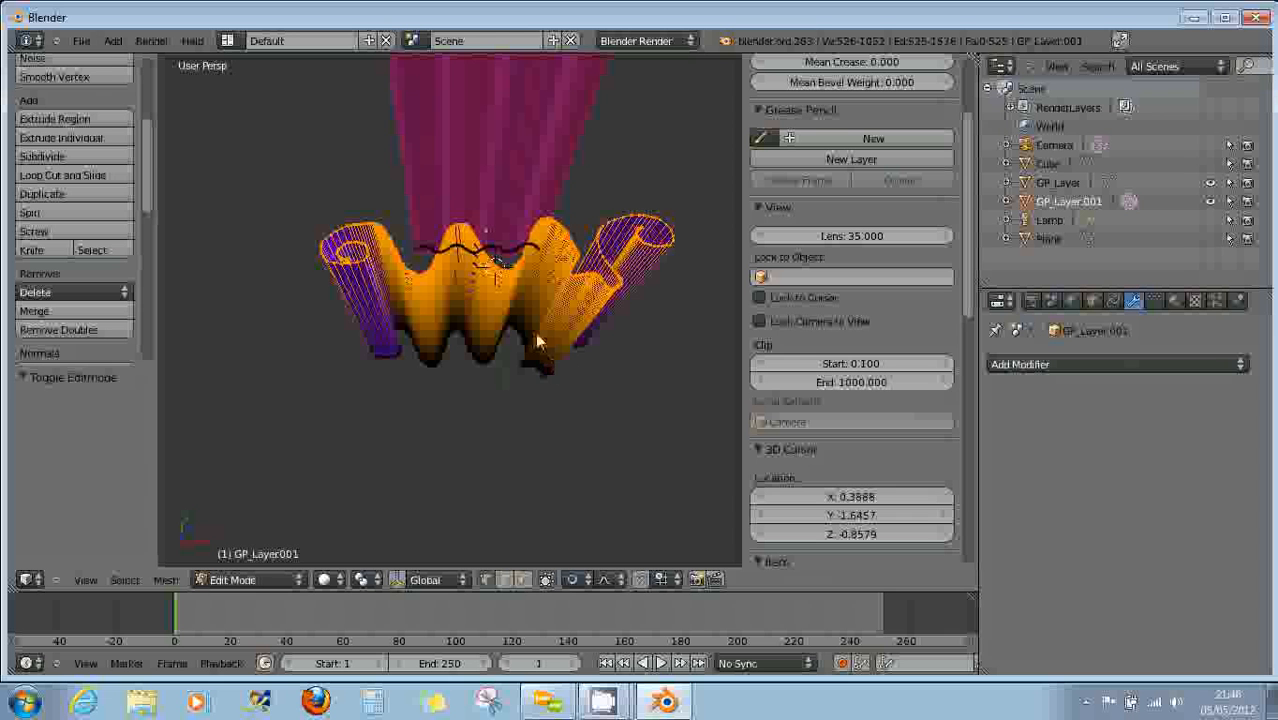
pyautogui.click(244, 581)
pyautogui.click(242, 559)
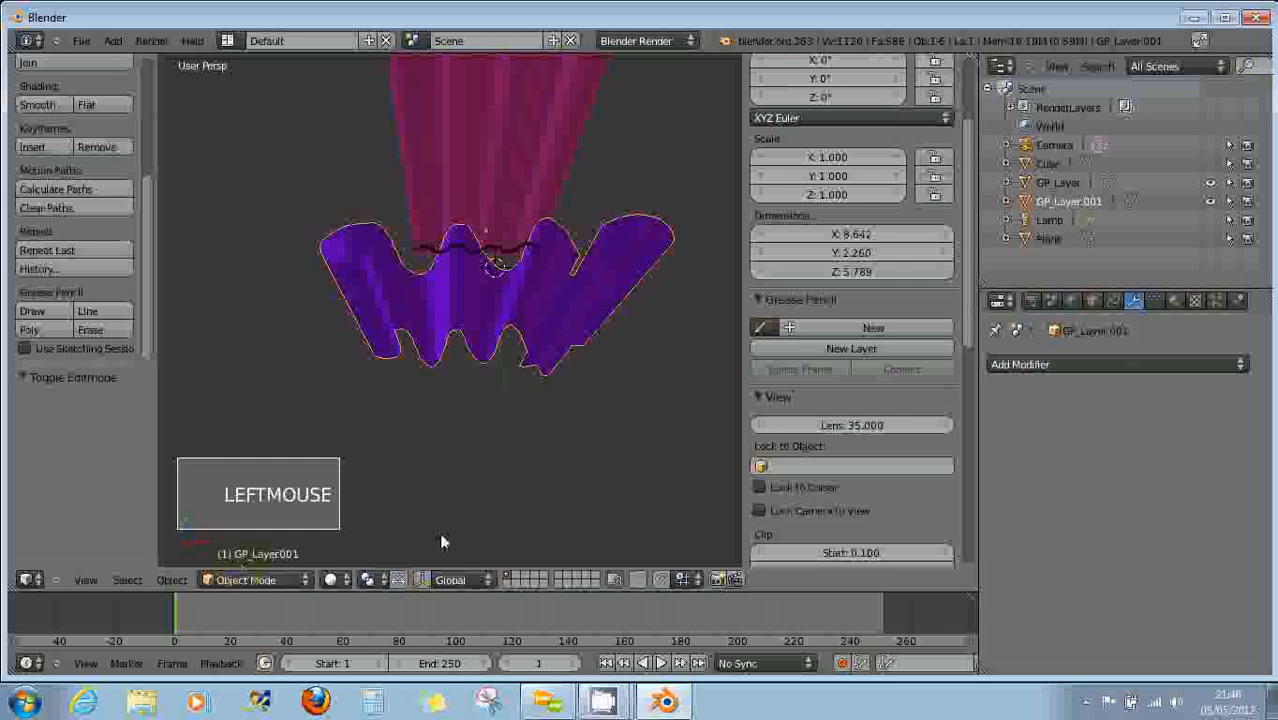
# Add a Remesh modifier to the purple mesh and raise its Octree Depth to 6.
pyautogui.click(1049, 364)
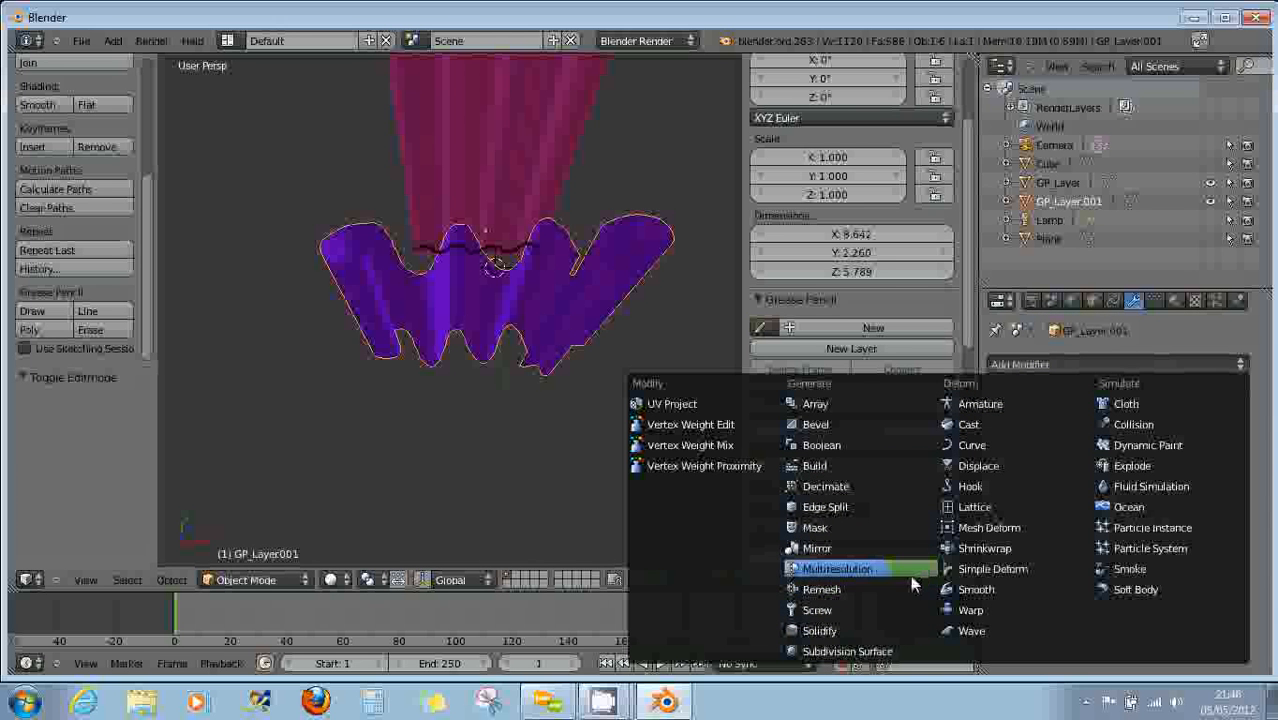
pyautogui.click(843, 587)
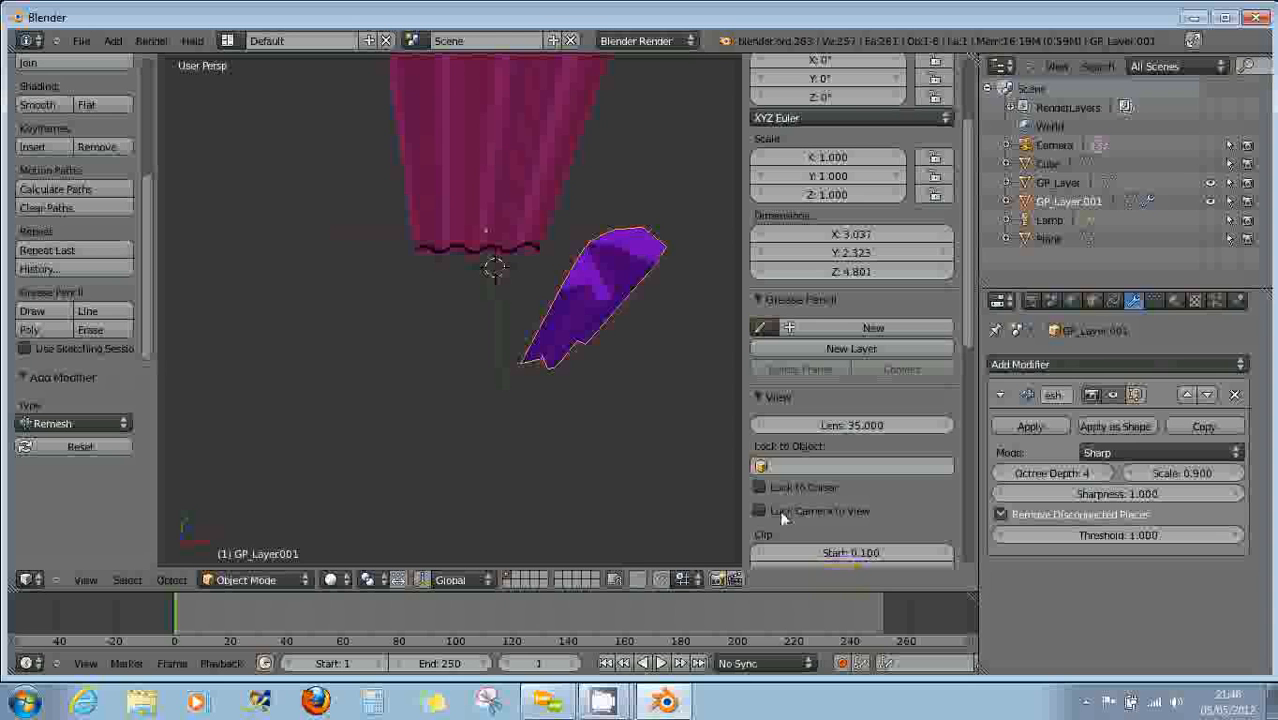
pyautogui.middleClick(640, 420)
pyautogui.moveTo(640, 422); pyautogui.dragTo(585, 428, button='middle')
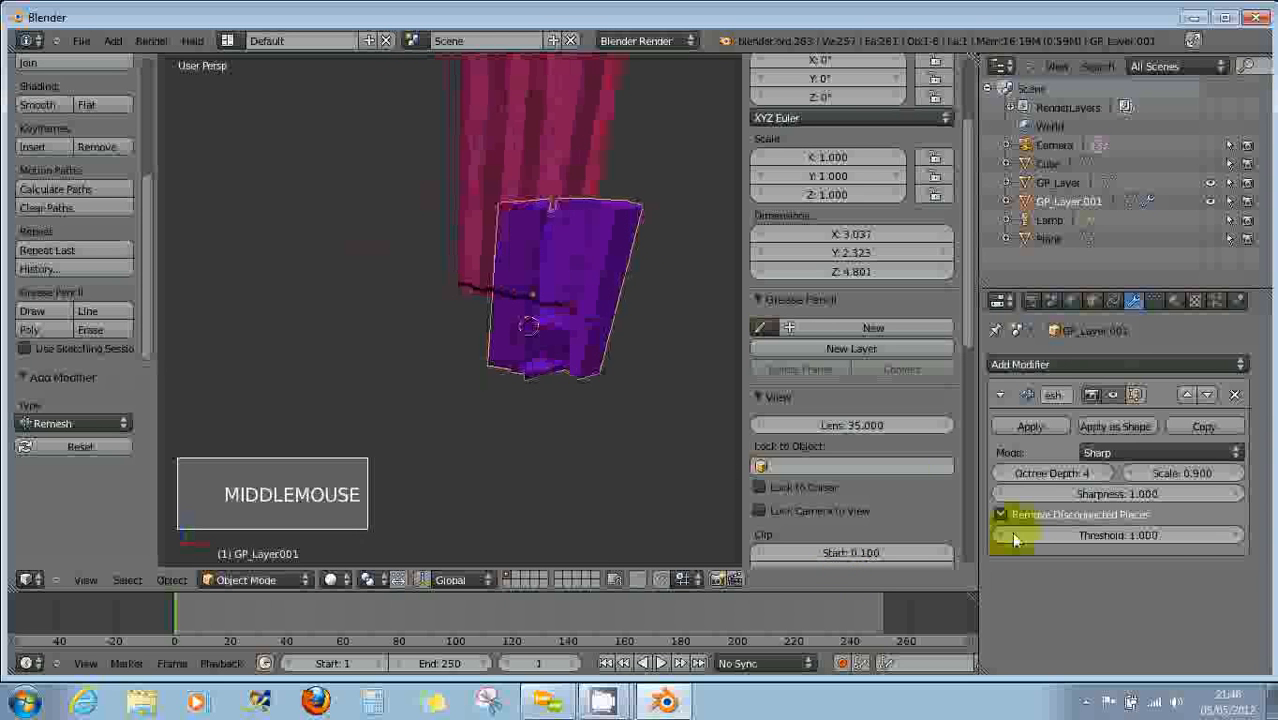
pyautogui.click(1104, 474)
pyautogui.click(1104, 474)
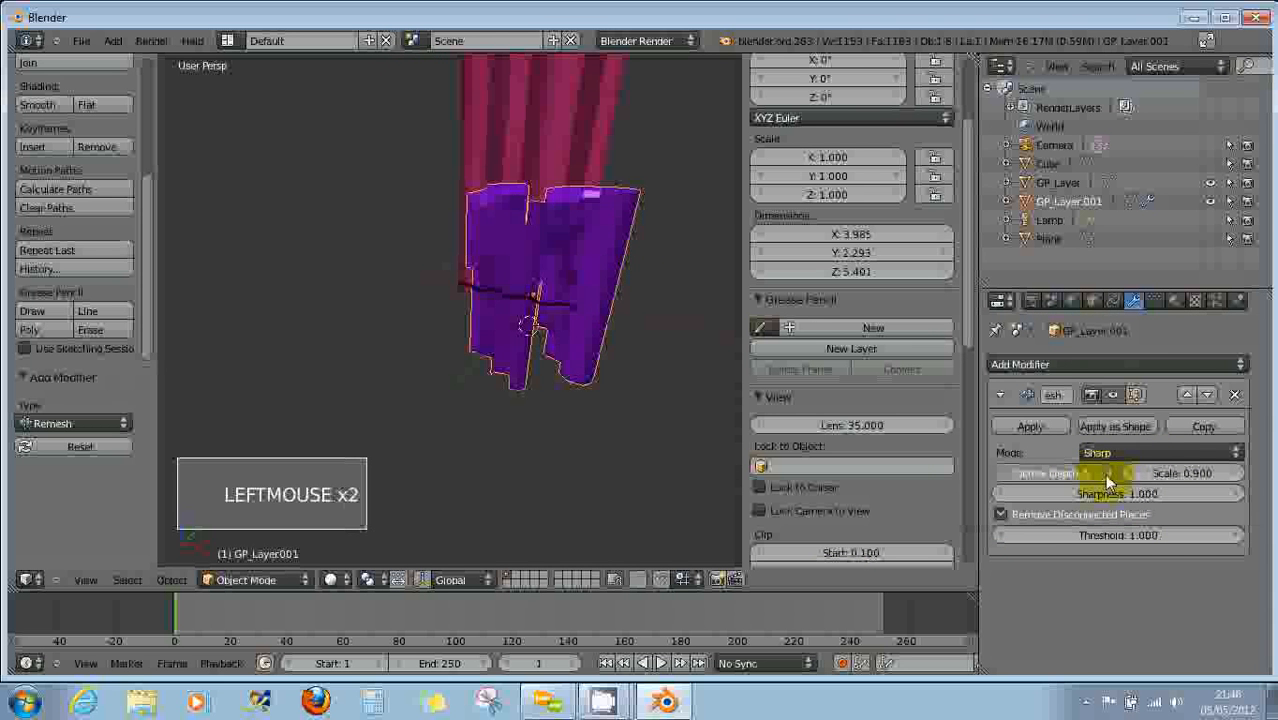
pyautogui.moveTo(725, 345); pyautogui.dragTo(708, 396, button='middle')
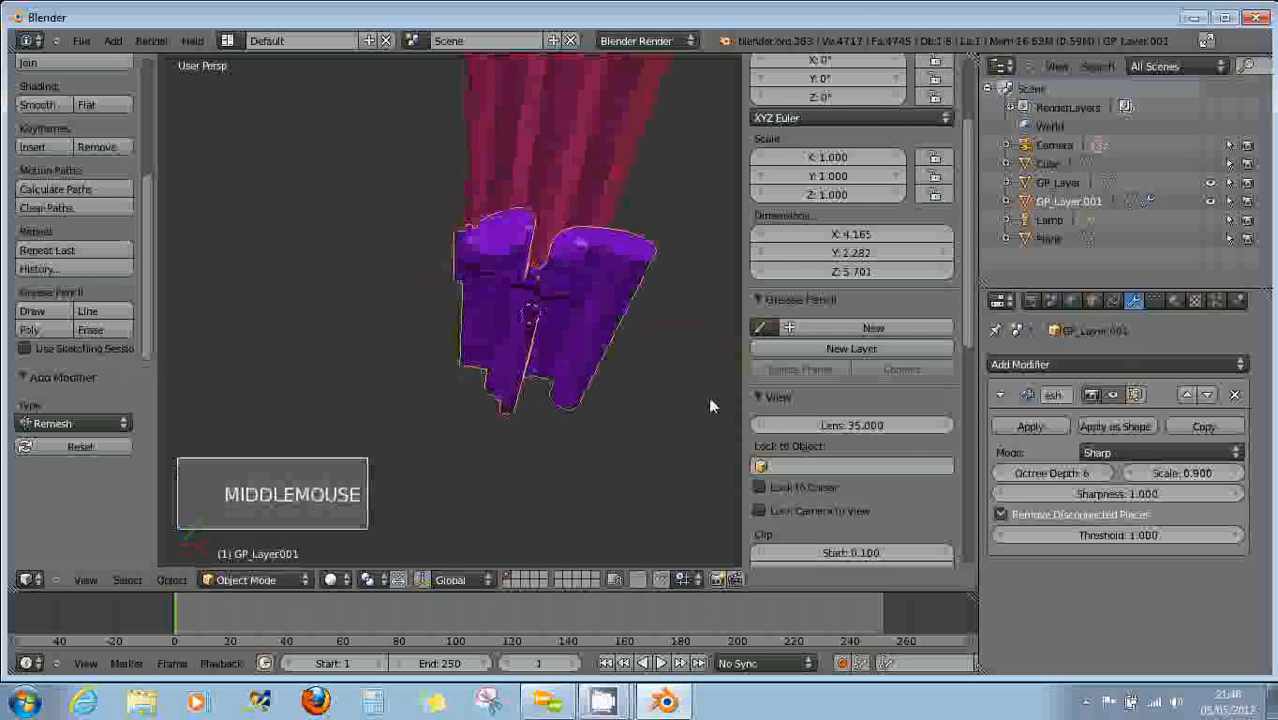
# Try the Remesh modifier's Smooth mode, switch it back to Sharp and inspect the mesh.
pyautogui.click(1131, 448)
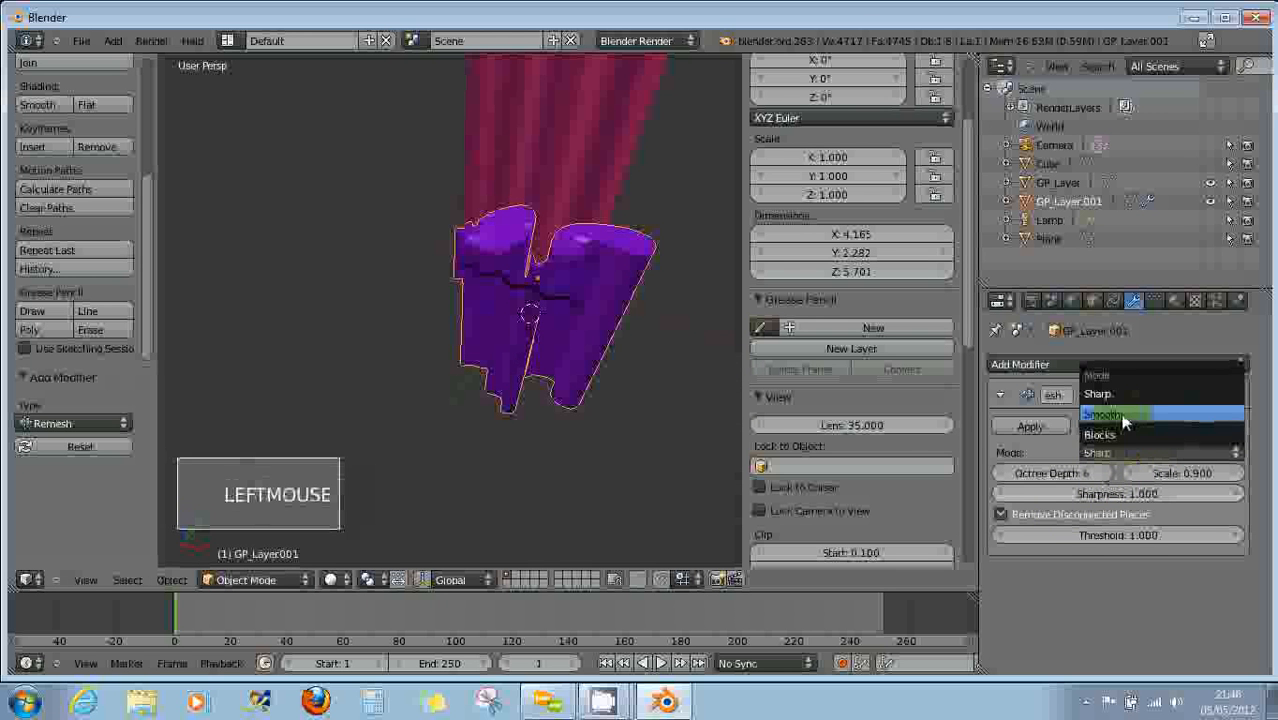
pyautogui.click(1122, 417)
pyautogui.click(1118, 452)
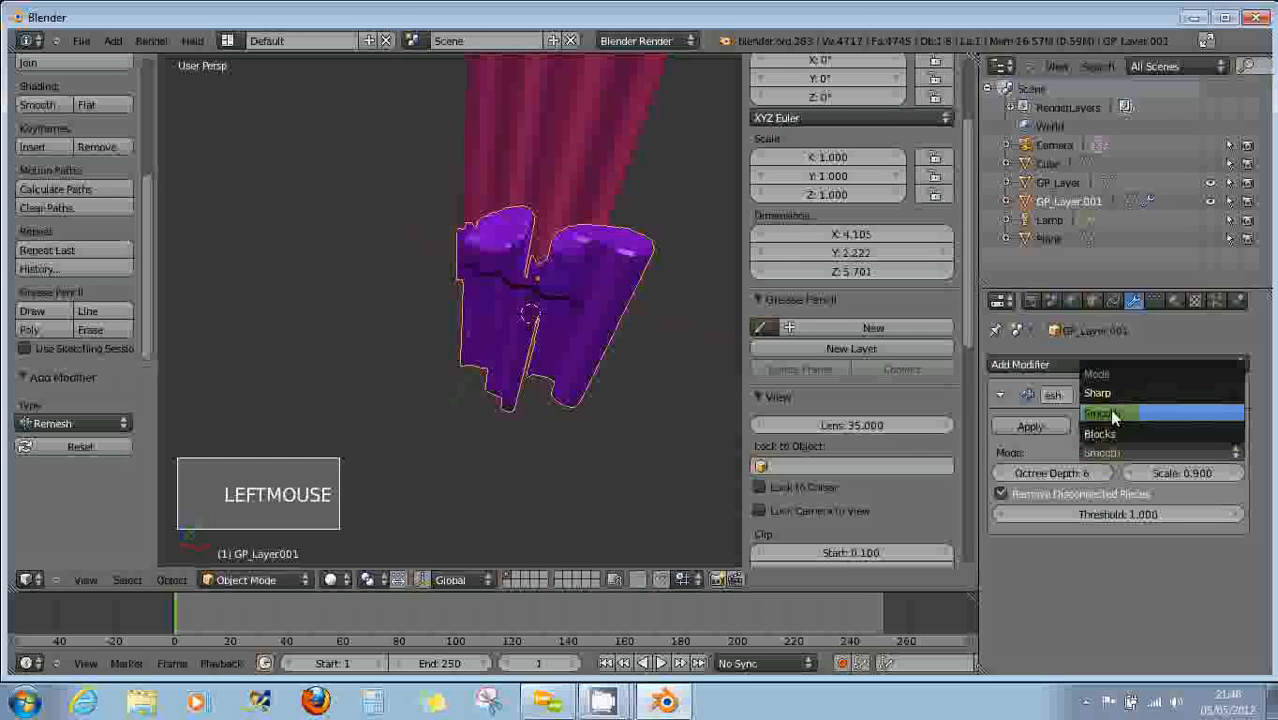
pyautogui.click(1108, 395)
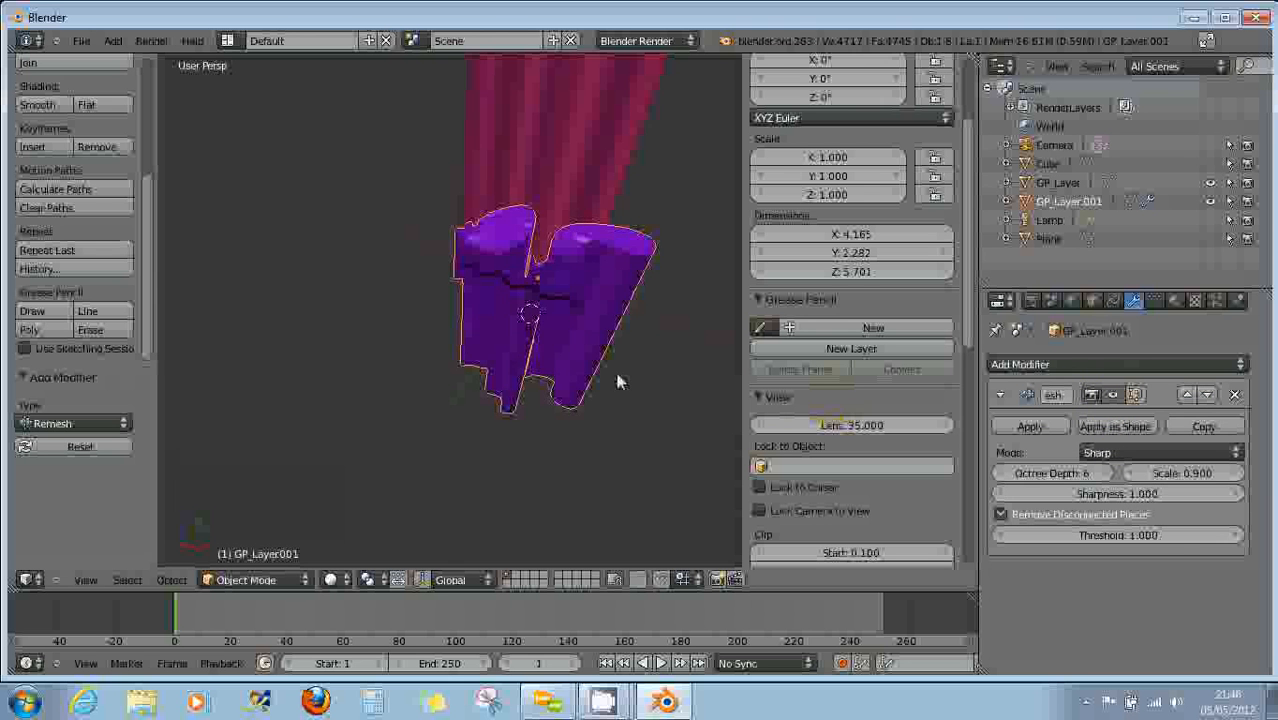
pyautogui.moveTo(620, 382); pyautogui.dragTo(702, 348, button='middle')
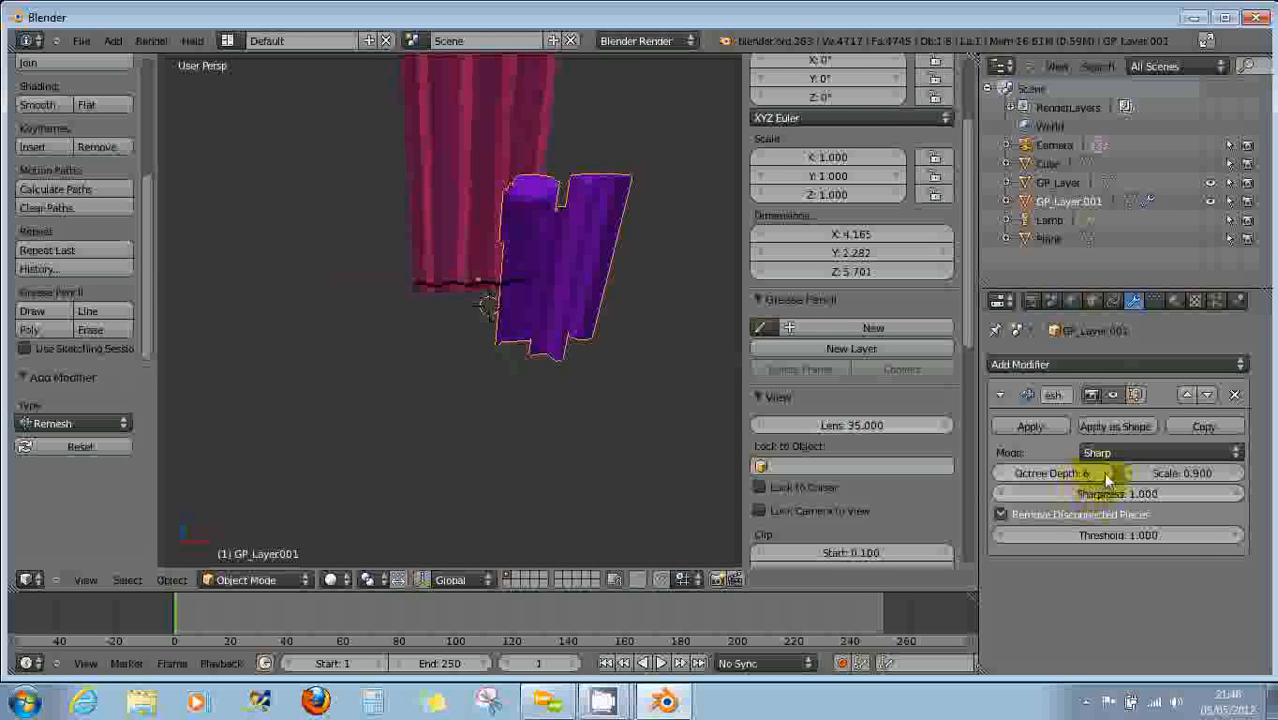
# Try a Remesh scale of 0.869 with an adjusted sharpness, and remove the Remesh modifier.
pyautogui.moveTo(1145, 480); pyautogui.dragTo(871, 473)
pyautogui.moveTo(1138, 500); pyautogui.dragTo(1137, 508)
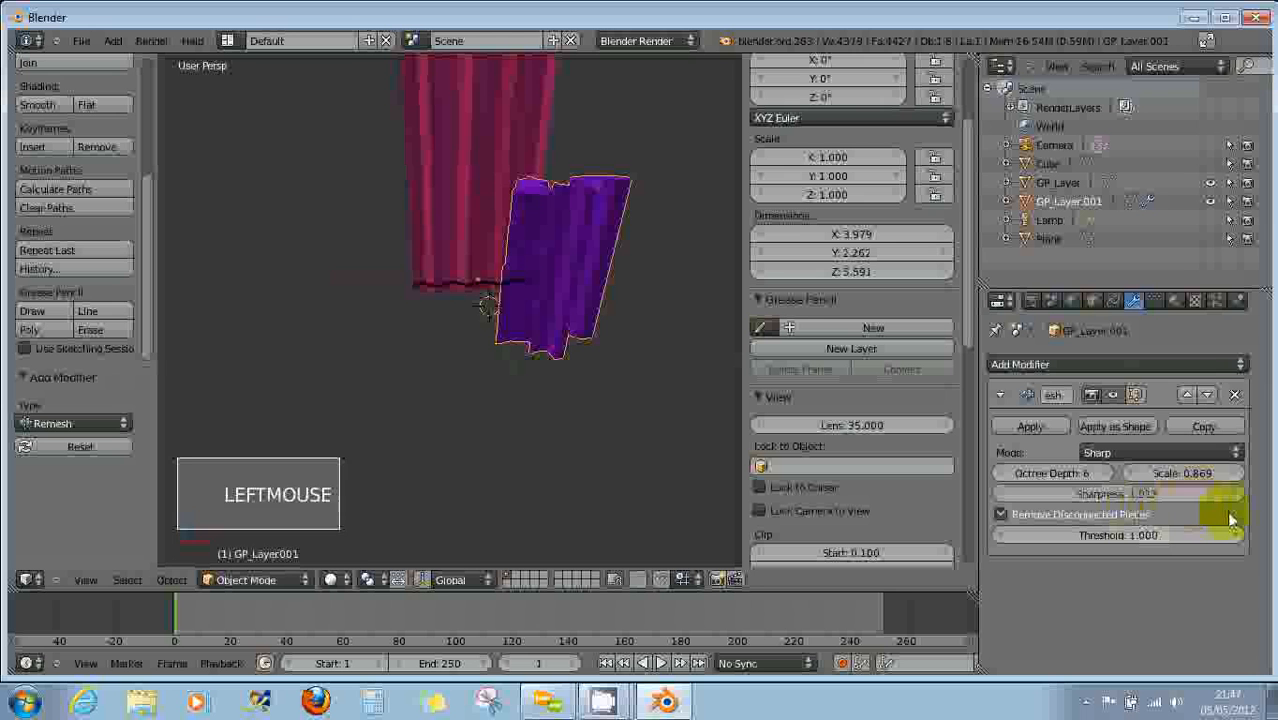
pyautogui.click(1234, 397)
# Add a Decimate modifier to the purple mesh and set its ratio to 0.20.
pyautogui.click(1028, 363)
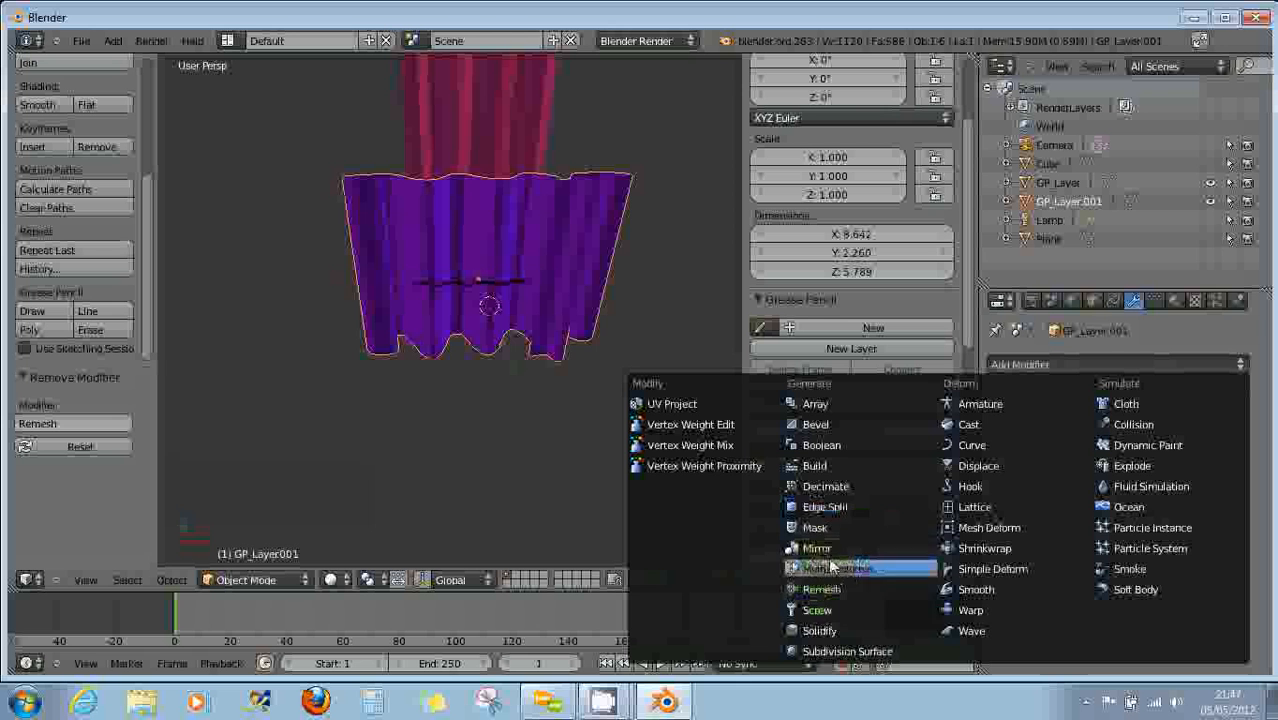
pyautogui.click(822, 486)
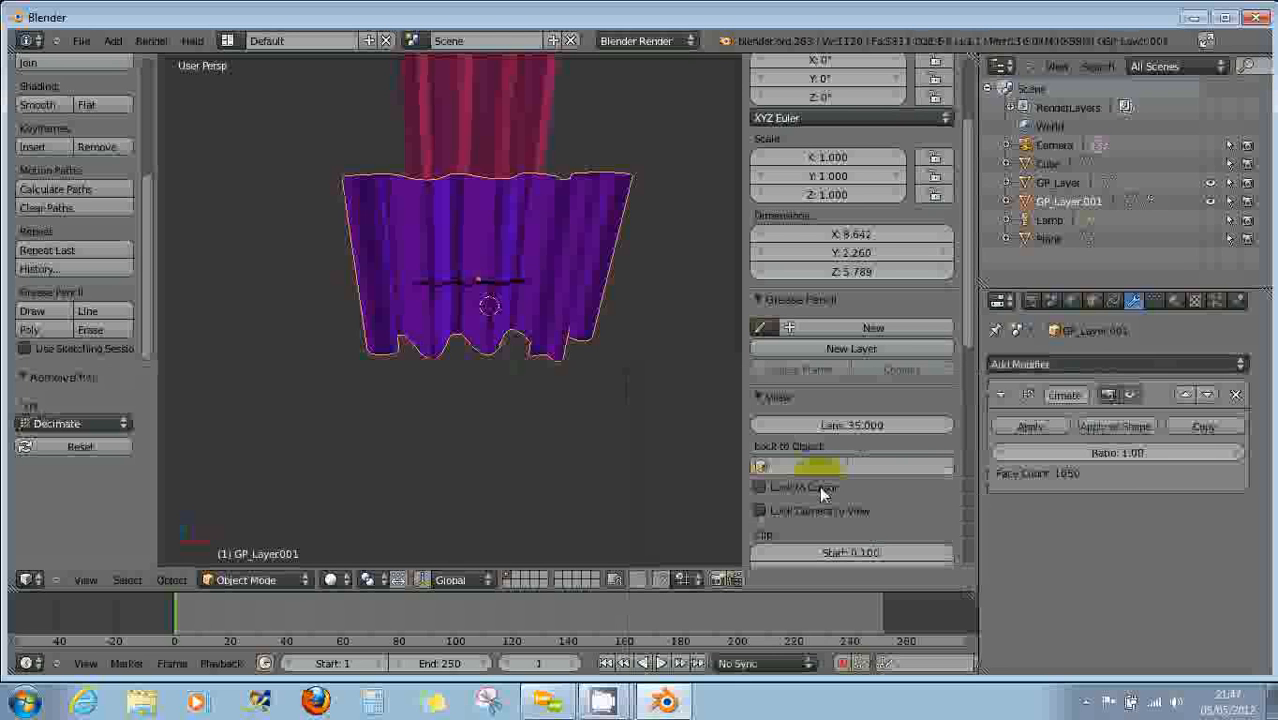
pyautogui.moveTo(1120, 453); pyautogui.dragTo(1040, 454)
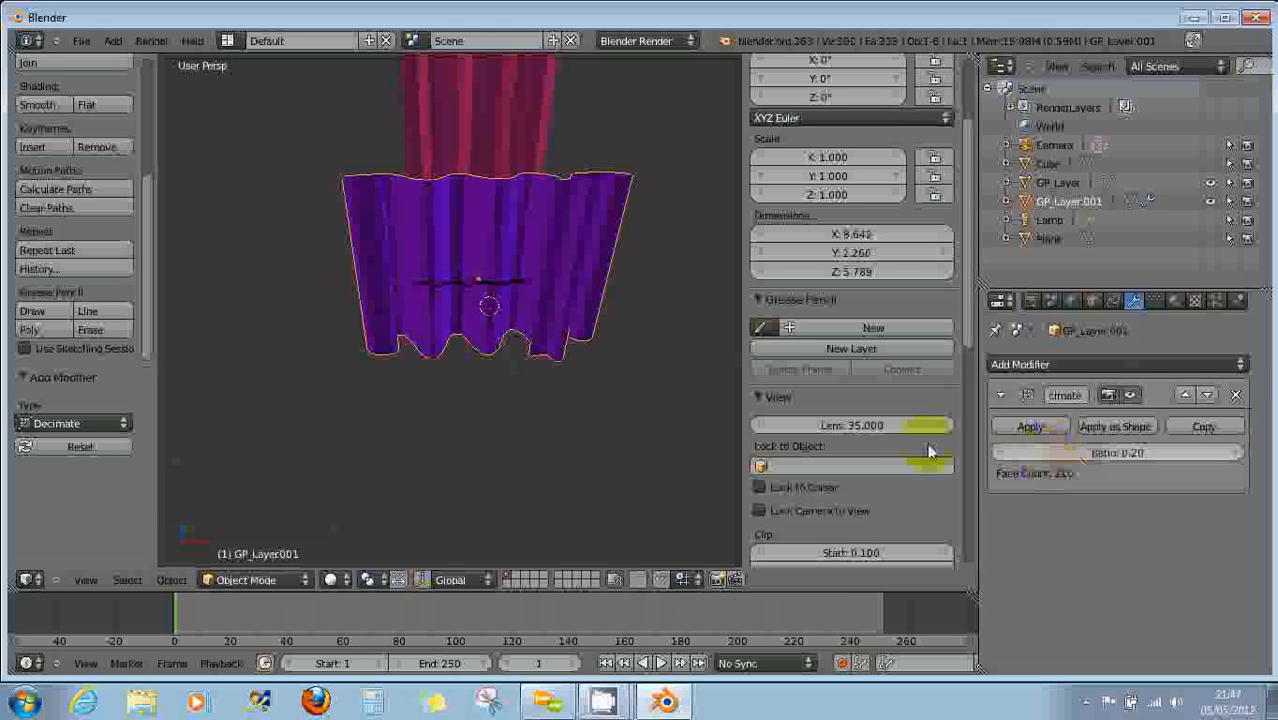
pyautogui.moveTo(615, 310); pyautogui.dragTo(595, 448, button='middle')
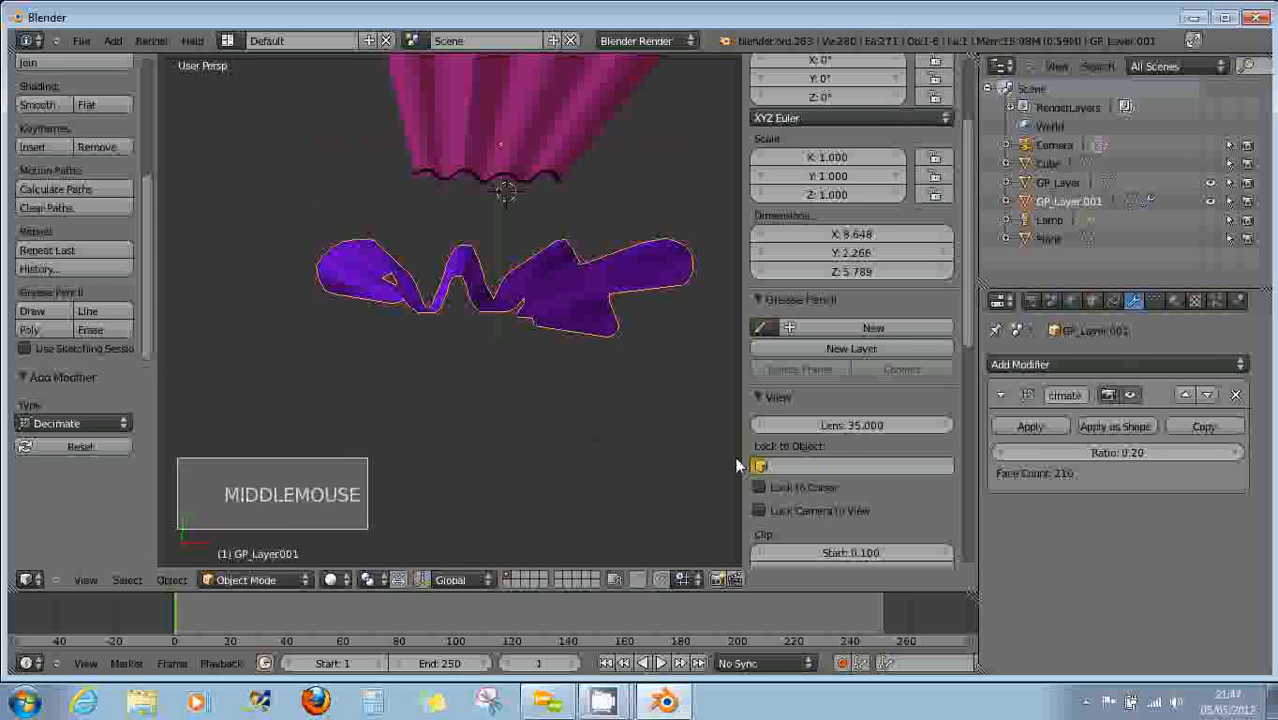
pyautogui.moveTo(1060, 459); pyautogui.dragTo(1092, 455)
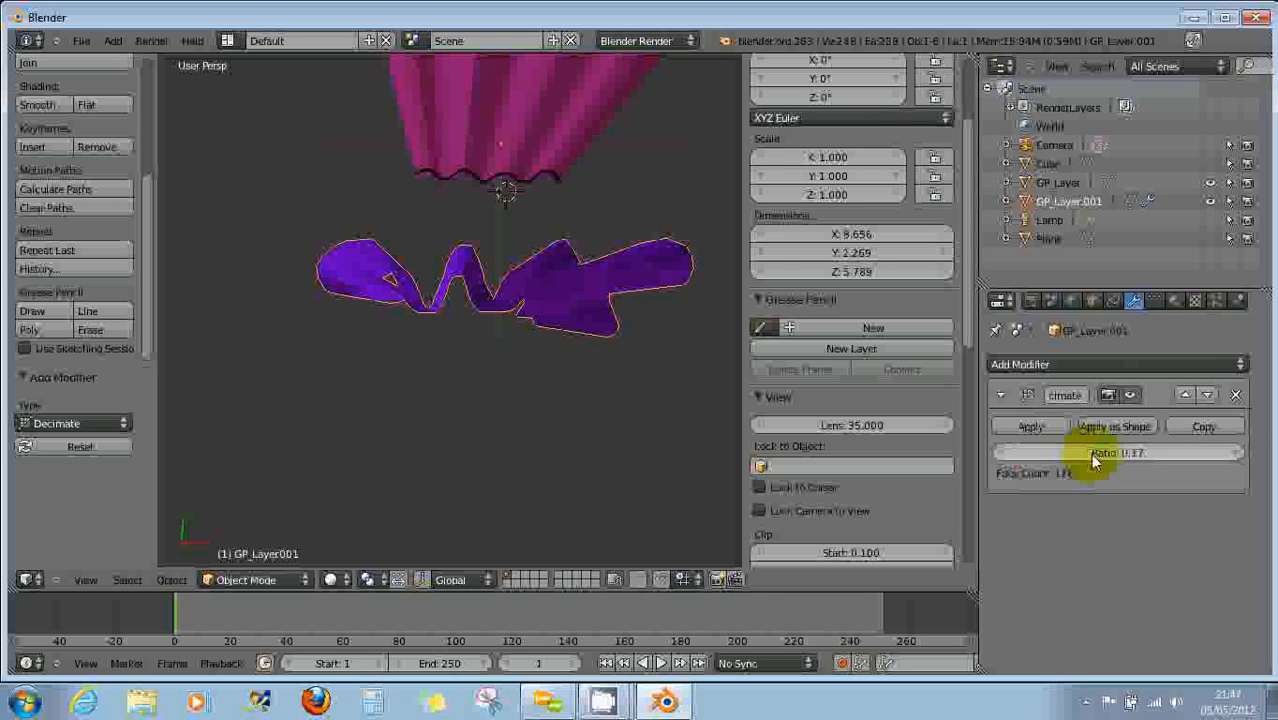
pyautogui.click(1126, 456)
pyautogui.write('0.2')
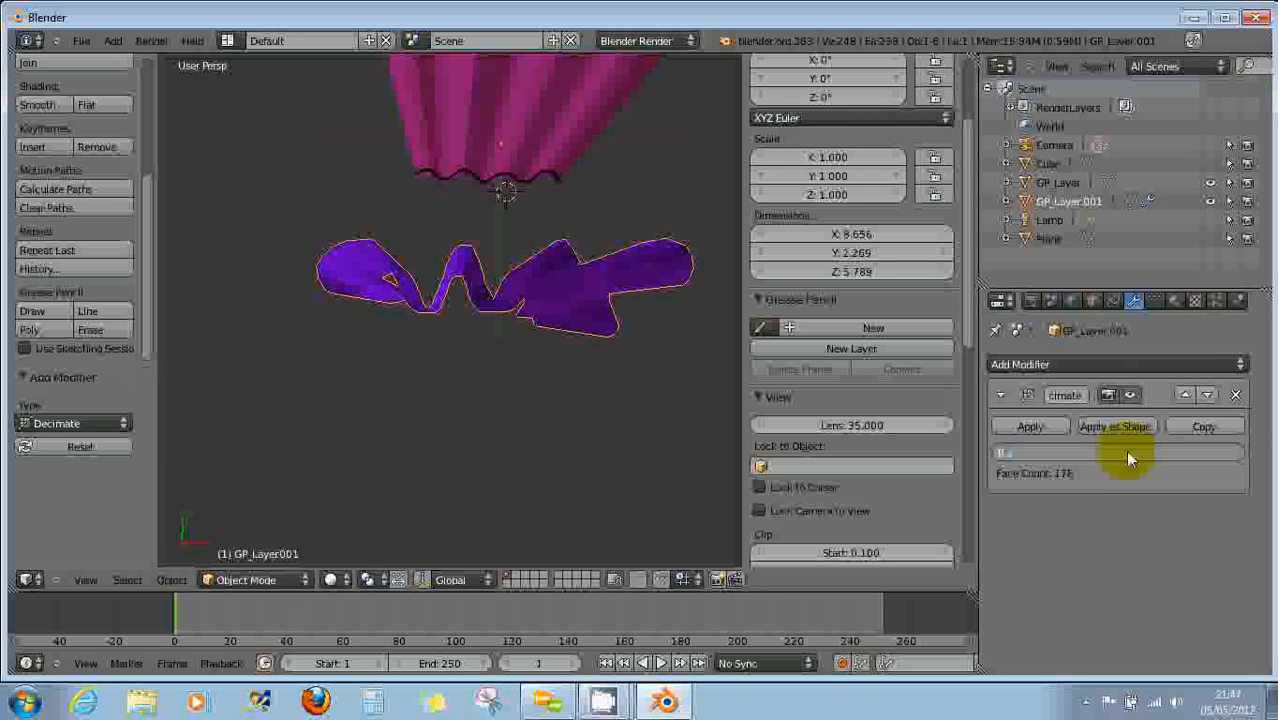
pyautogui.press('Return')
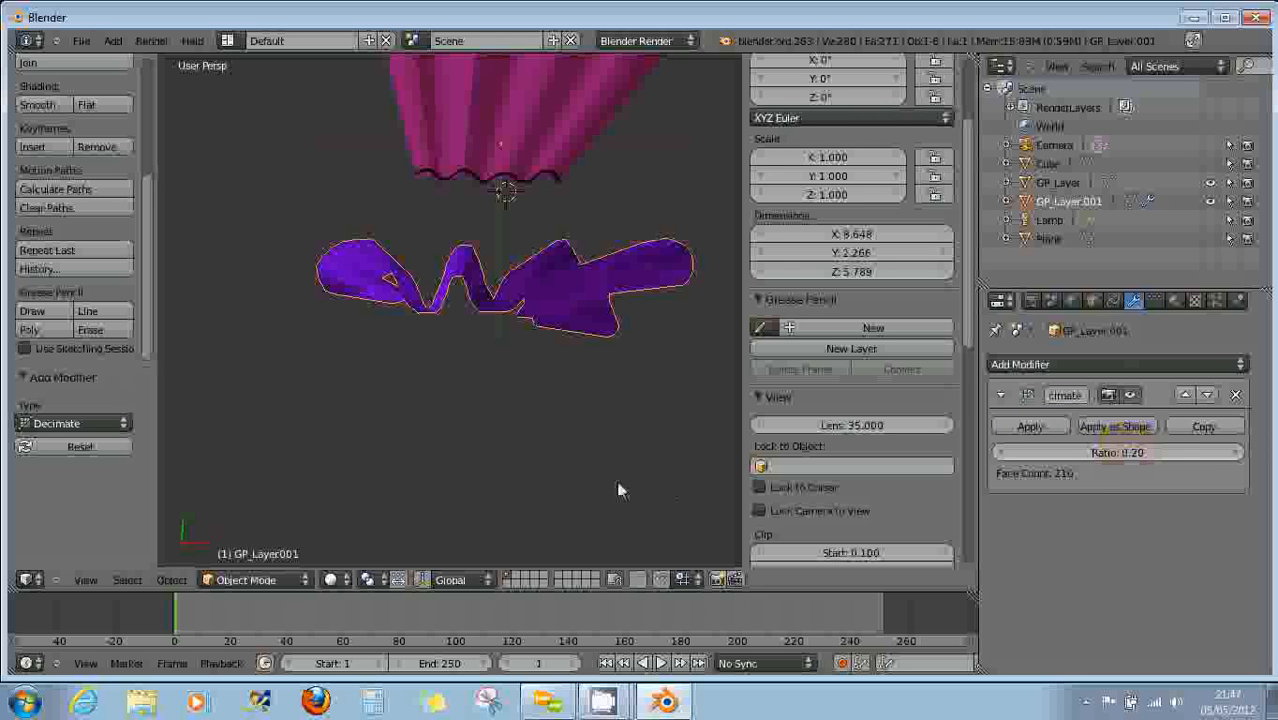
pyautogui.moveTo(620, 483); pyautogui.dragTo(520, 310, button='middle')
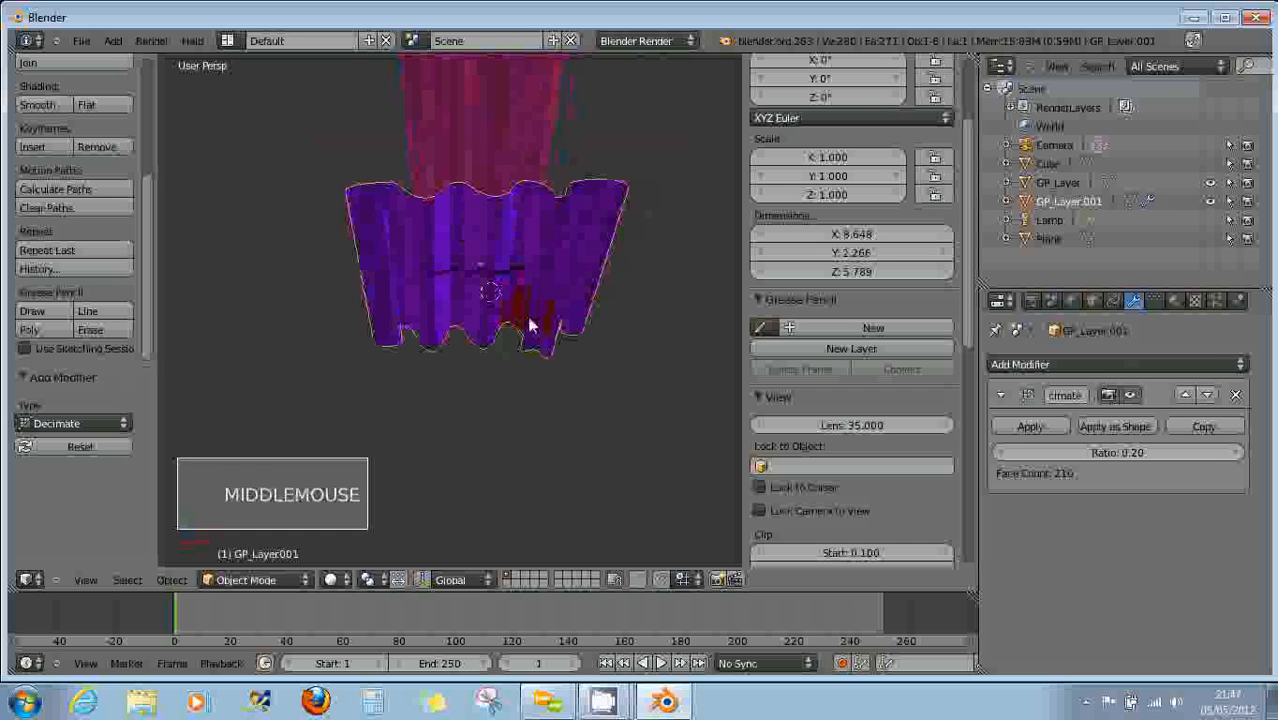
# Check the purple mesh briefly in Edit Mode and apply its Decimate modifier in Object Mode.
pyautogui.press('Tab')
pyautogui.moveTo(508, 298)
pyautogui.mouseDown(button='middle')
pyautogui.moveTo(713, 274)
pyautogui.moveTo(200, 277)
pyautogui.moveTo(672, 290)
pyautogui.moveTo(496, 293)
pyautogui.mouseUp(button='middle')
pyautogui.press('Tab')
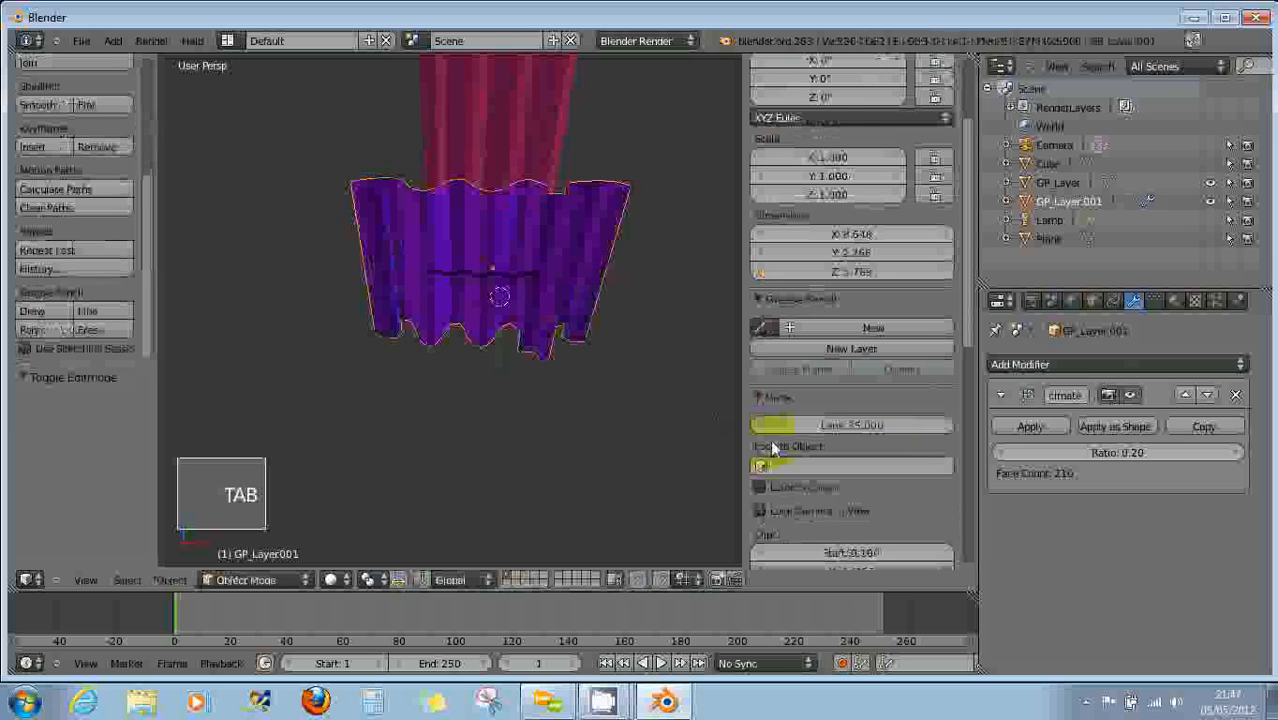
pyautogui.click(1028, 424)
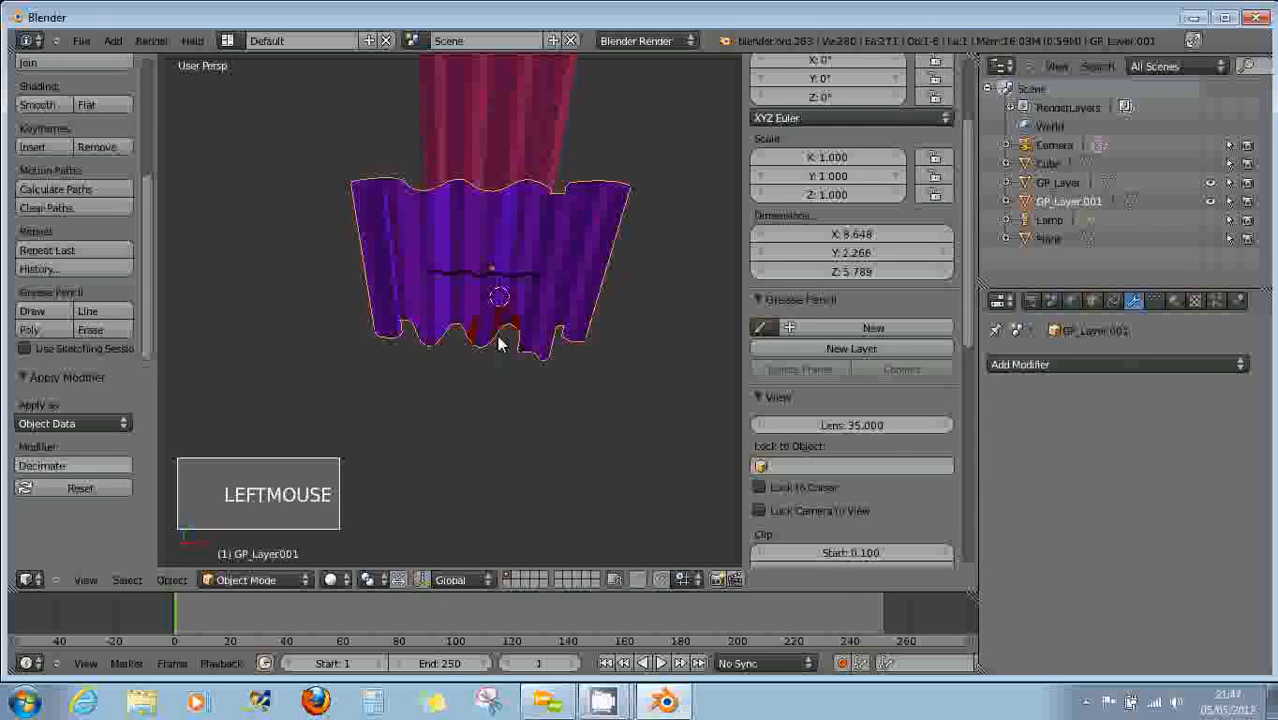
# Examine the decimated mesh's reduced geometry in Edit Mode from several angles and return to Object Mode.
pyautogui.press('Tab')
pyautogui.scroll(4, 499, 323)
pyautogui.moveTo(490, 327); pyautogui.dragTo(565, 348, button='middle')
pyautogui.scroll(-2, 488, 322)
pyautogui.moveTo(488, 322); pyautogui.dragTo(603, 294, button='middle')
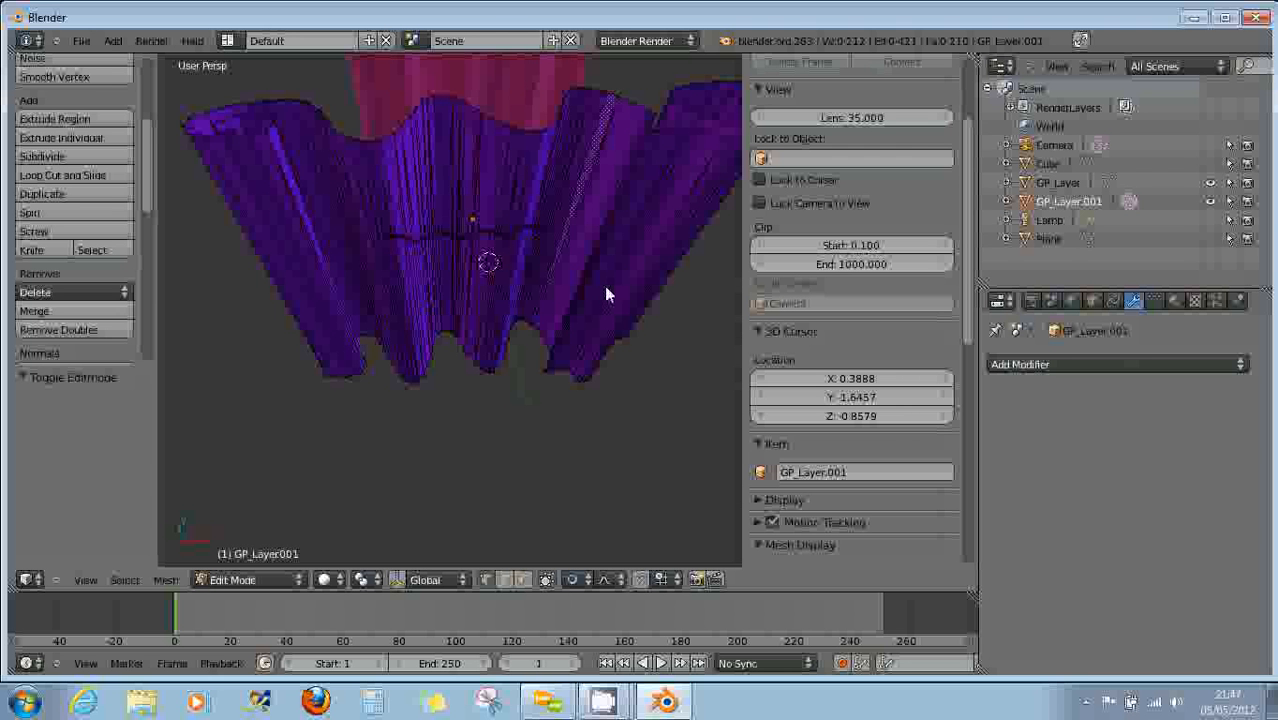
pyautogui.scroll(-2, 592, 290)
pyautogui.moveTo(591, 290); pyautogui.dragTo(567, 337, button='middle')
pyautogui.scroll(-3, 575, 335)
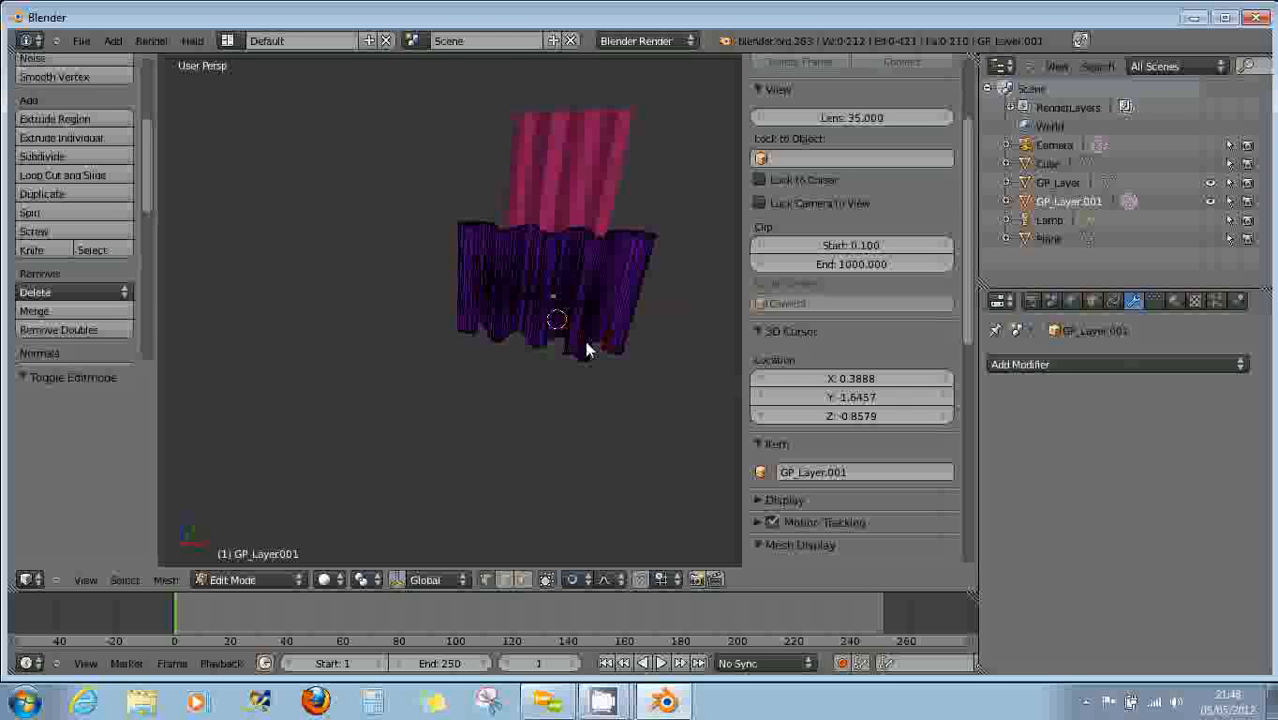
pyautogui.moveTo(588, 350); pyautogui.dragTo(634, 397, button='middle')
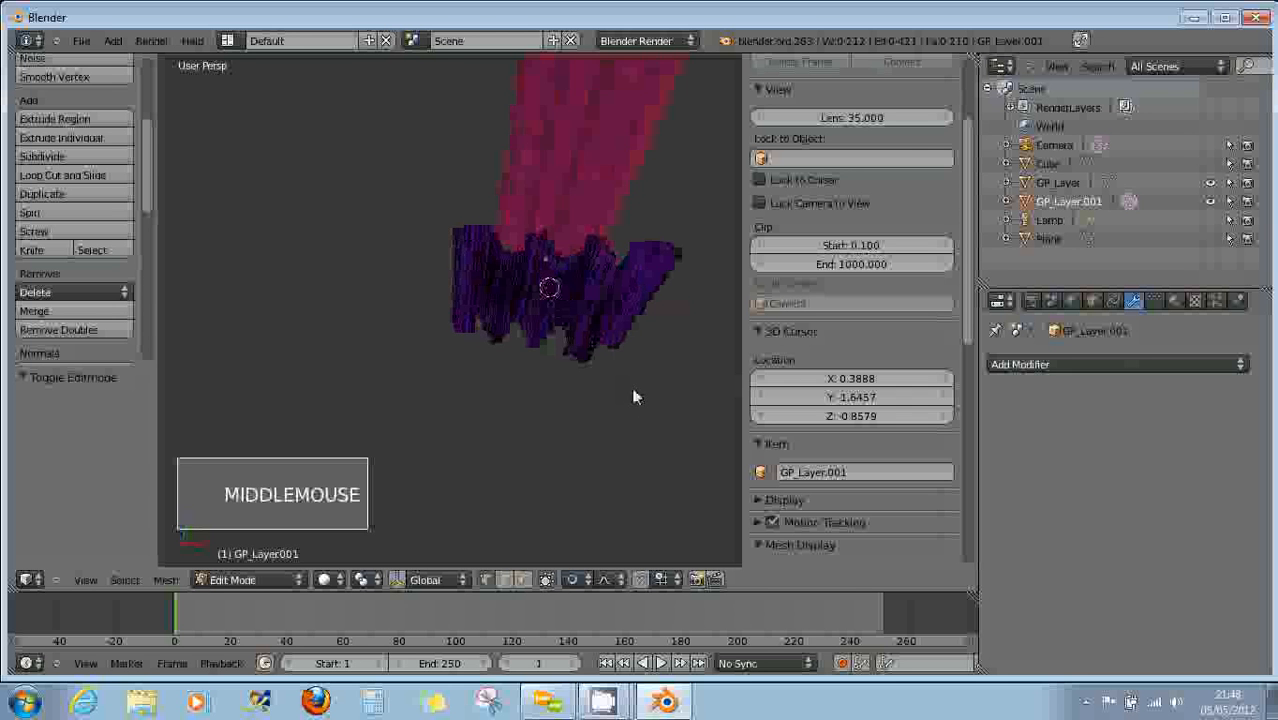
pyautogui.press('Tab')
# Delete the purple mesh and the pink curtain mesh, and bring the remaining grease pencil stroke into close view.
pyautogui.rightClick(586, 330)
pyautogui.press('Delete')
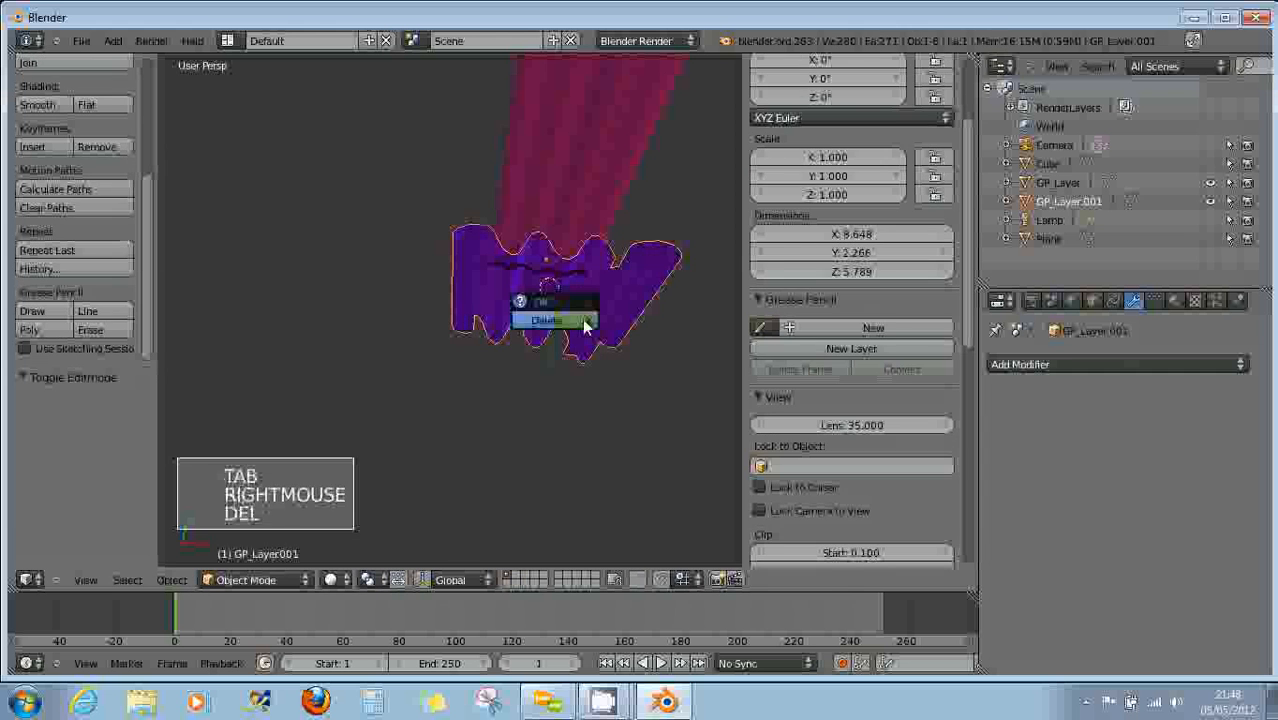
pyautogui.click(586, 324)
pyautogui.rightClick(583, 196)
pyautogui.press('Delete')
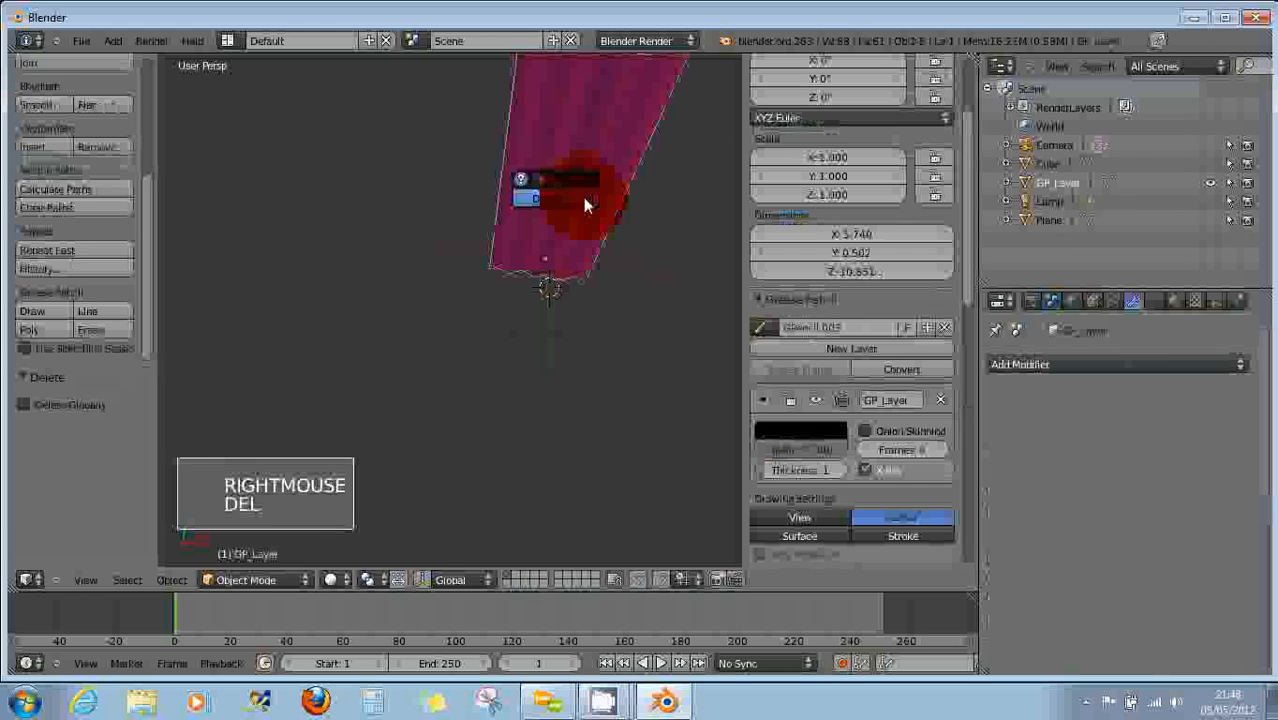
pyautogui.click(583, 197)
pyautogui.moveTo(573, 290)
pyautogui.keyDown('shift'); pyautogui.mouseDown(button='middle')
pyautogui.moveTo(489, 352)
pyautogui.moveTo(508, 359)
pyautogui.moveTo(496, 369)
pyautogui.mouseUp(button='middle'); pyautogui.keyUp('shift')
pyautogui.scroll(3, 505, 338)
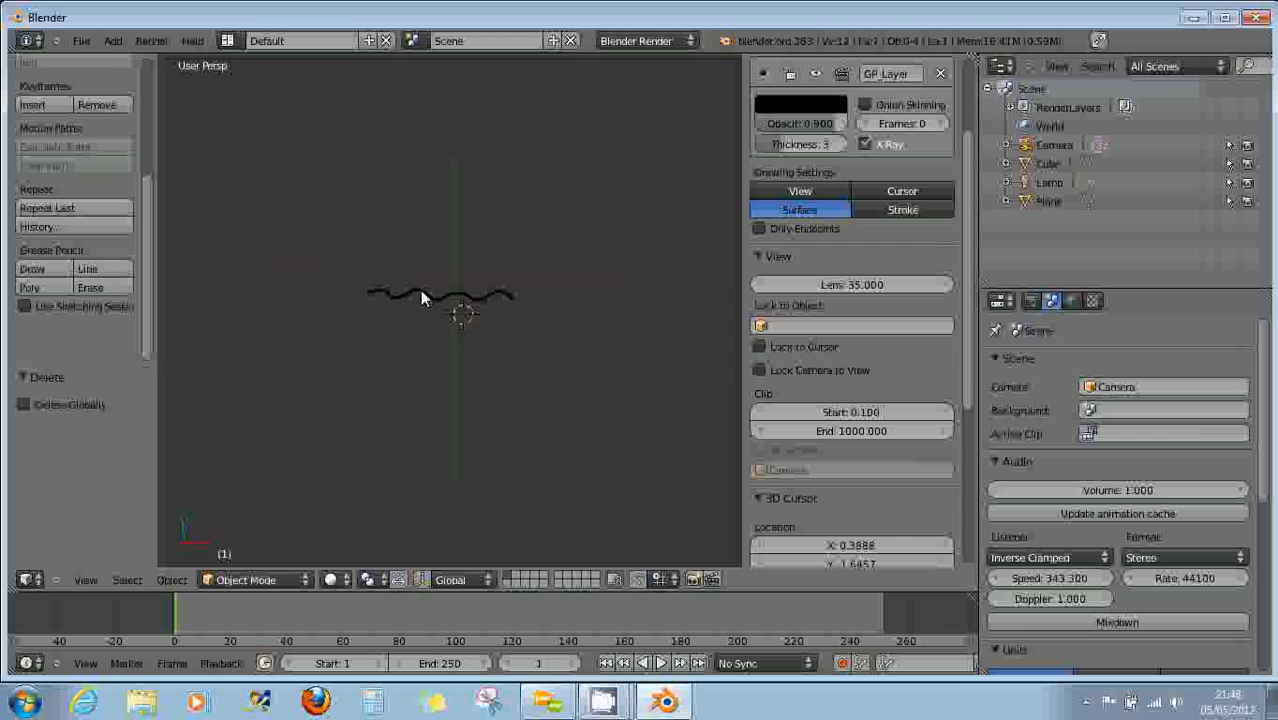
# Delete the grease pencil layer holding the wavy black stroke from the scene.
pyautogui.click(855, 305)
pyautogui.scroll(5, 852, 298)
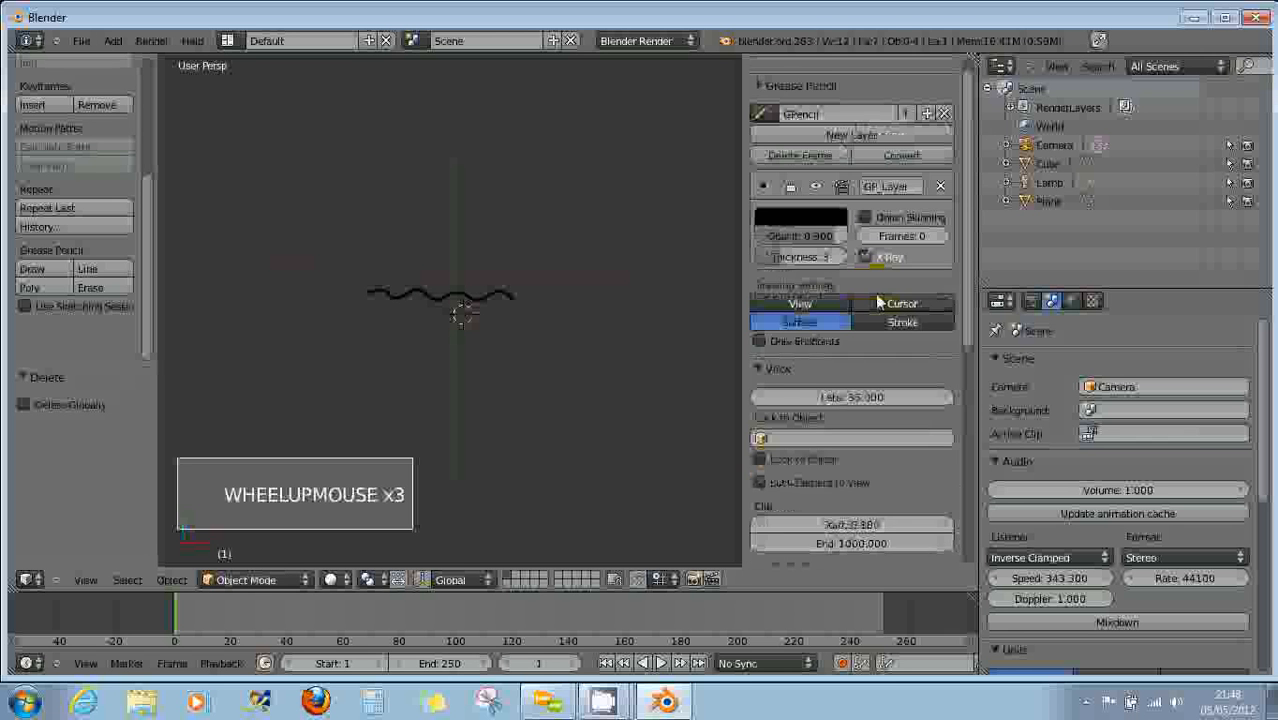
pyautogui.click(941, 205)
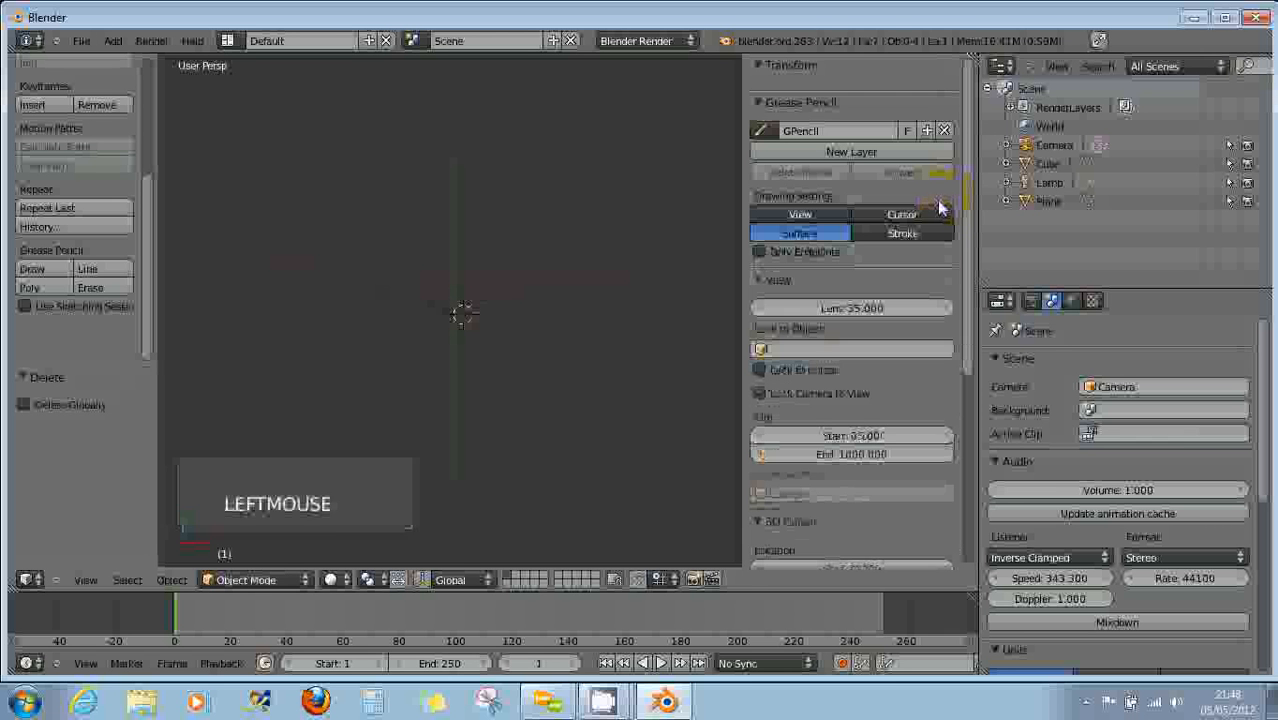
pyautogui.middleClick(413, 280)
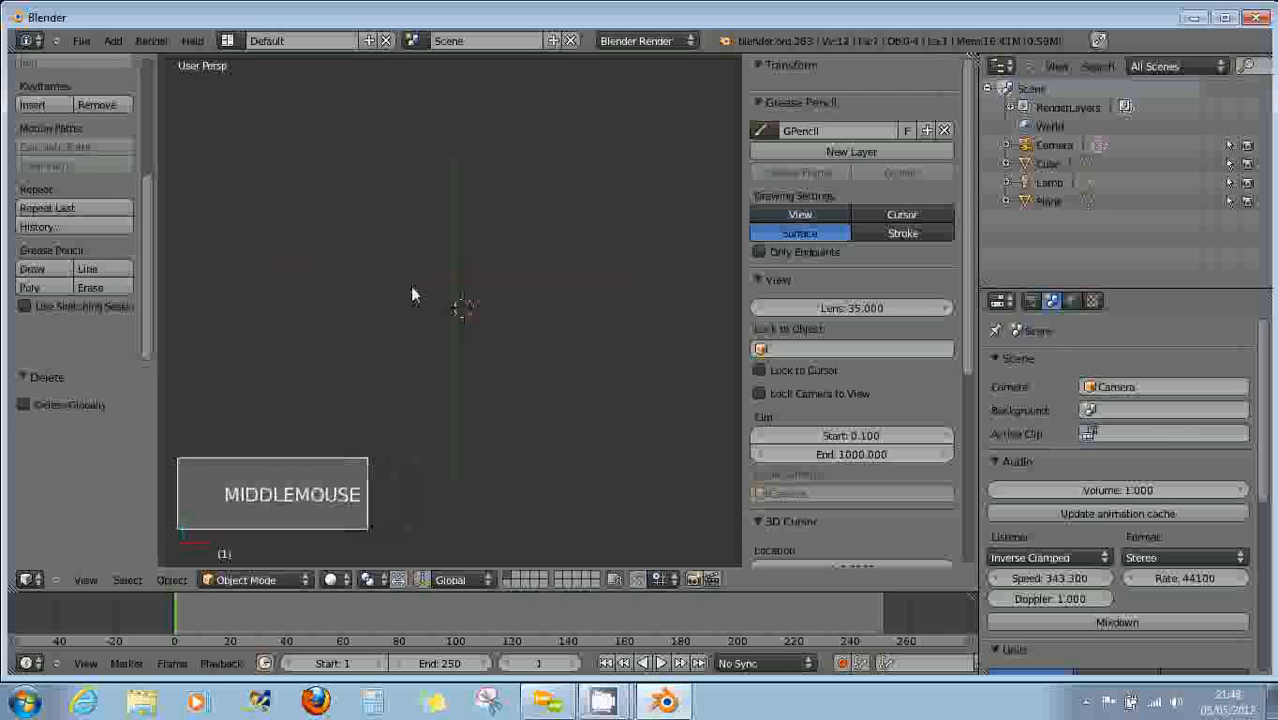
pyautogui.moveTo(410, 286); pyautogui.dragTo(410, 286, button='middle')
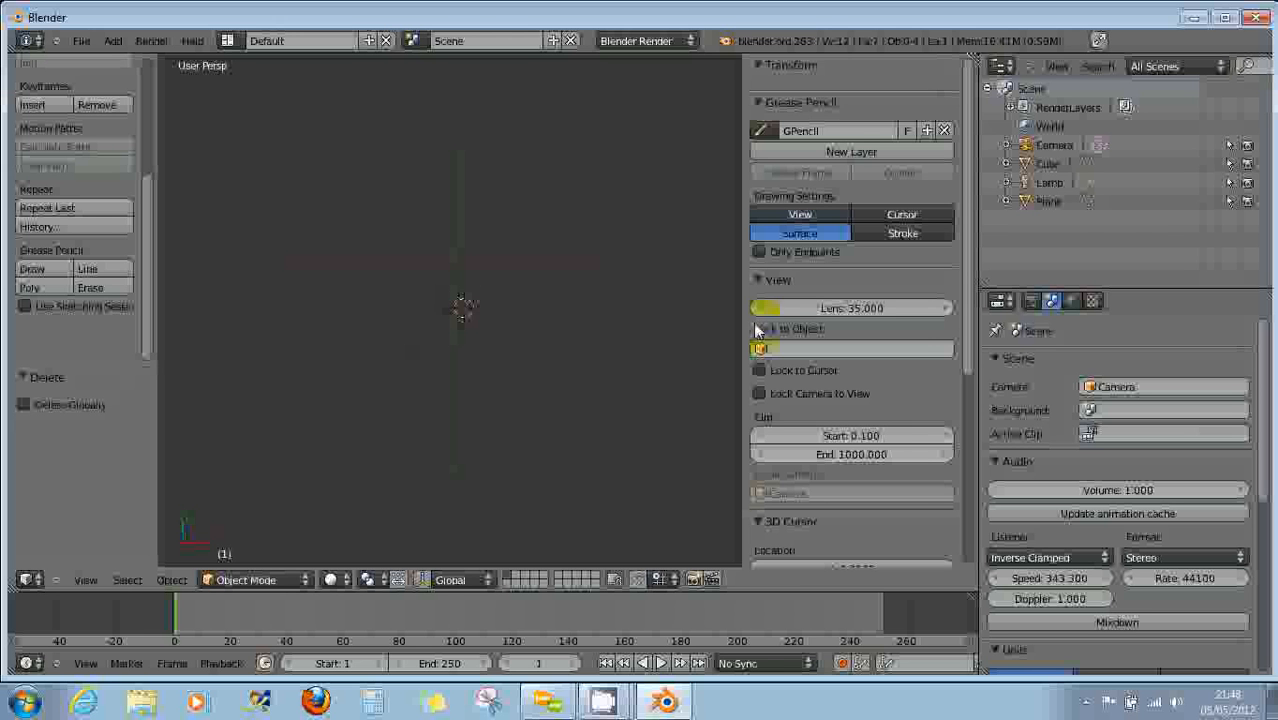
# Make the Plane and Cube objects visible again in the 3D view.
pyautogui.click(1211, 200)
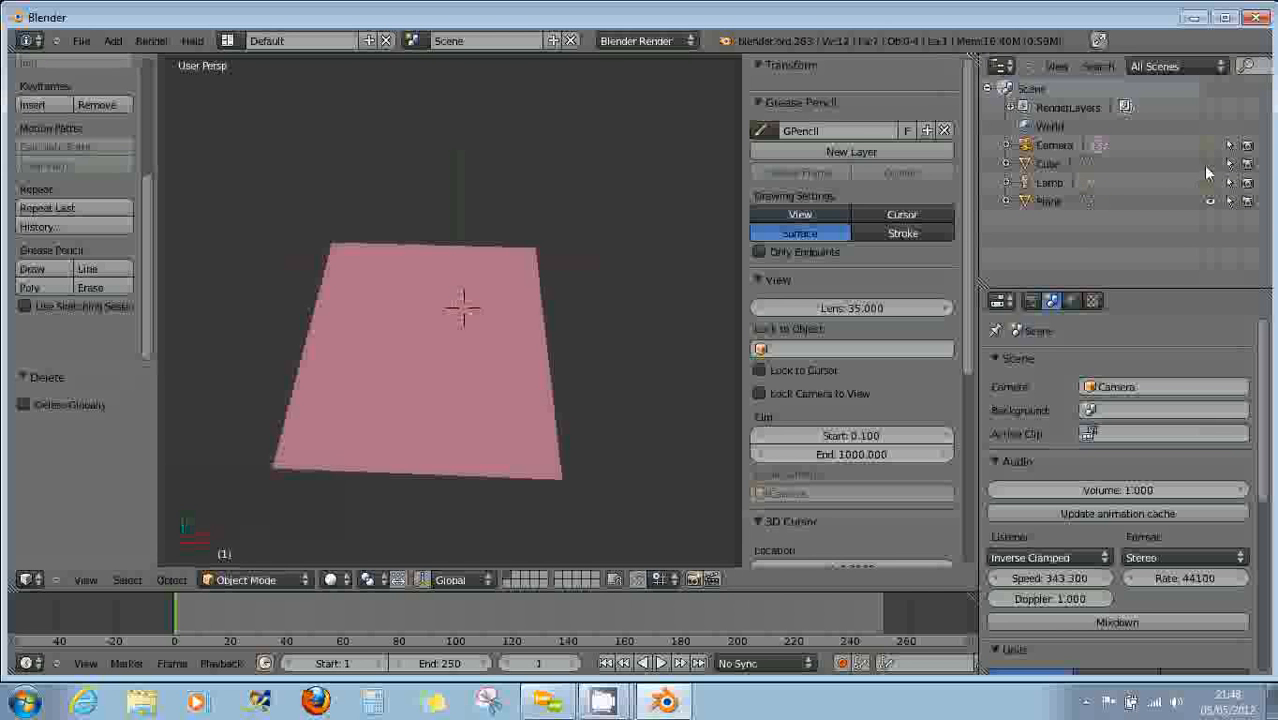
pyautogui.click(1211, 163)
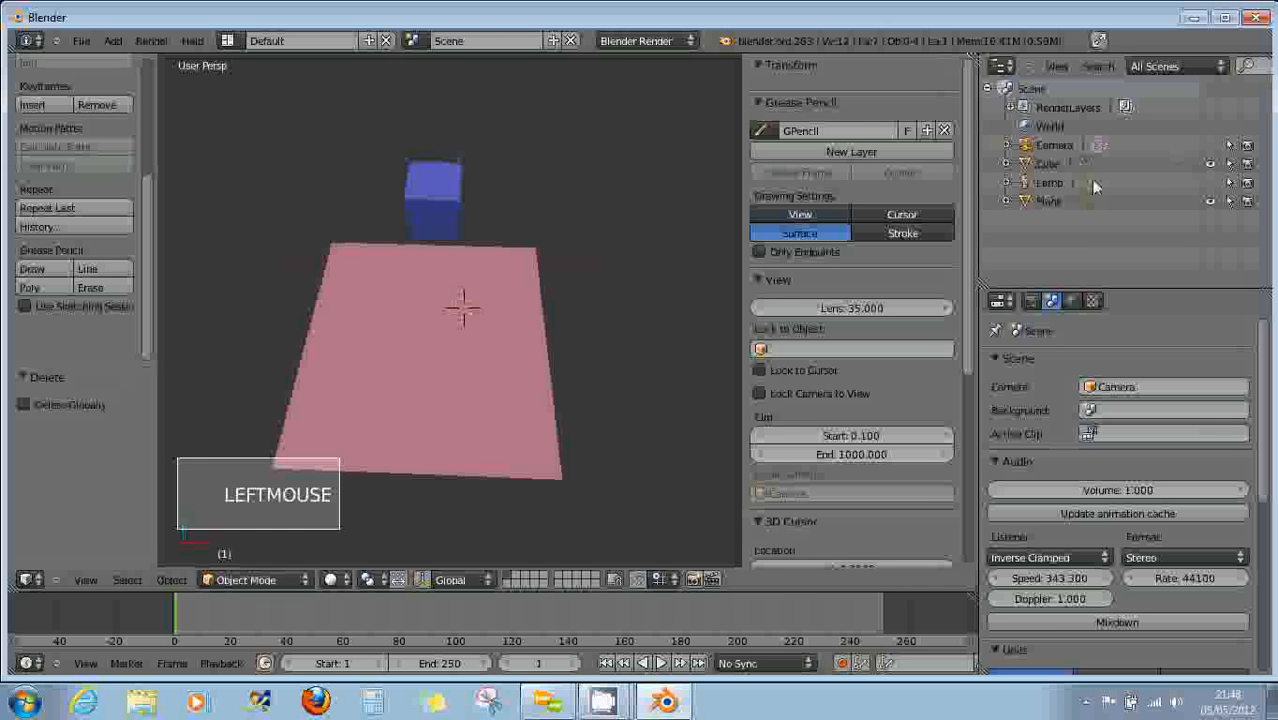
pyautogui.moveTo(469, 239); pyautogui.dragTo(460, 310, button='middle')
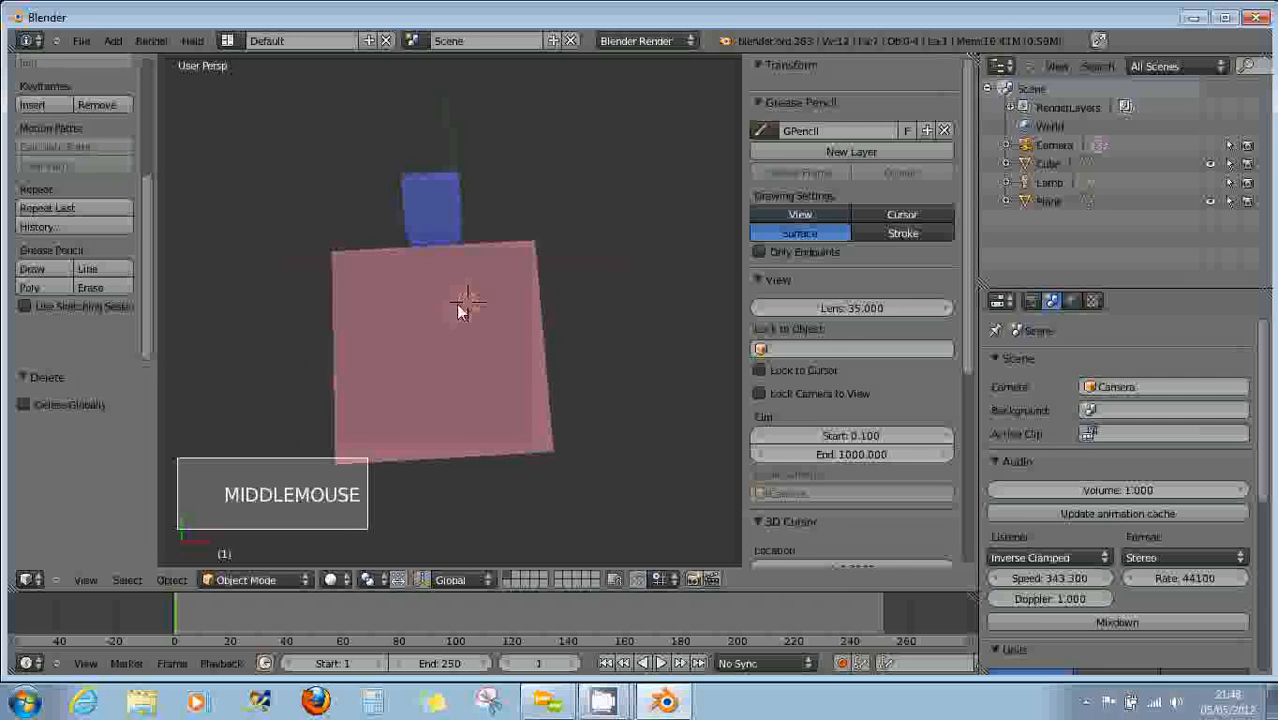
# Stretch the pink plane along the Y axis by a factor of about 3.39.
pyautogui.rightClick(457, 308)
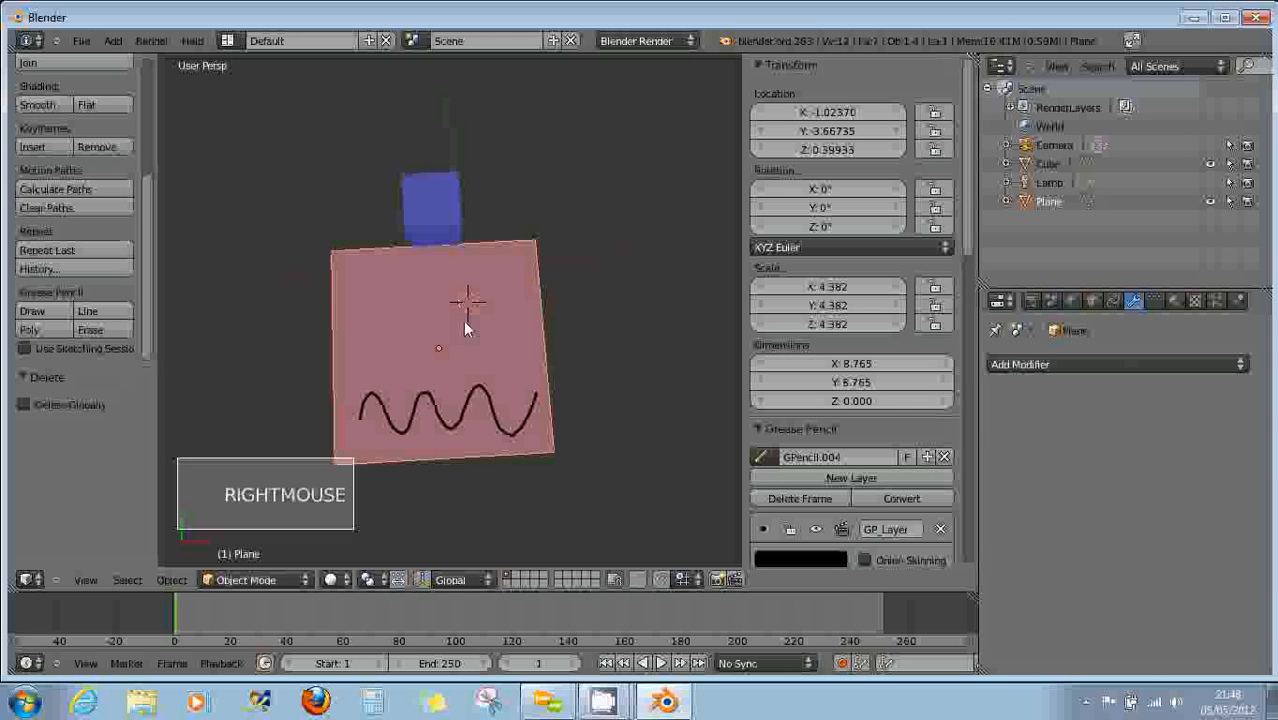
pyautogui.press('s')
pyautogui.press('y')
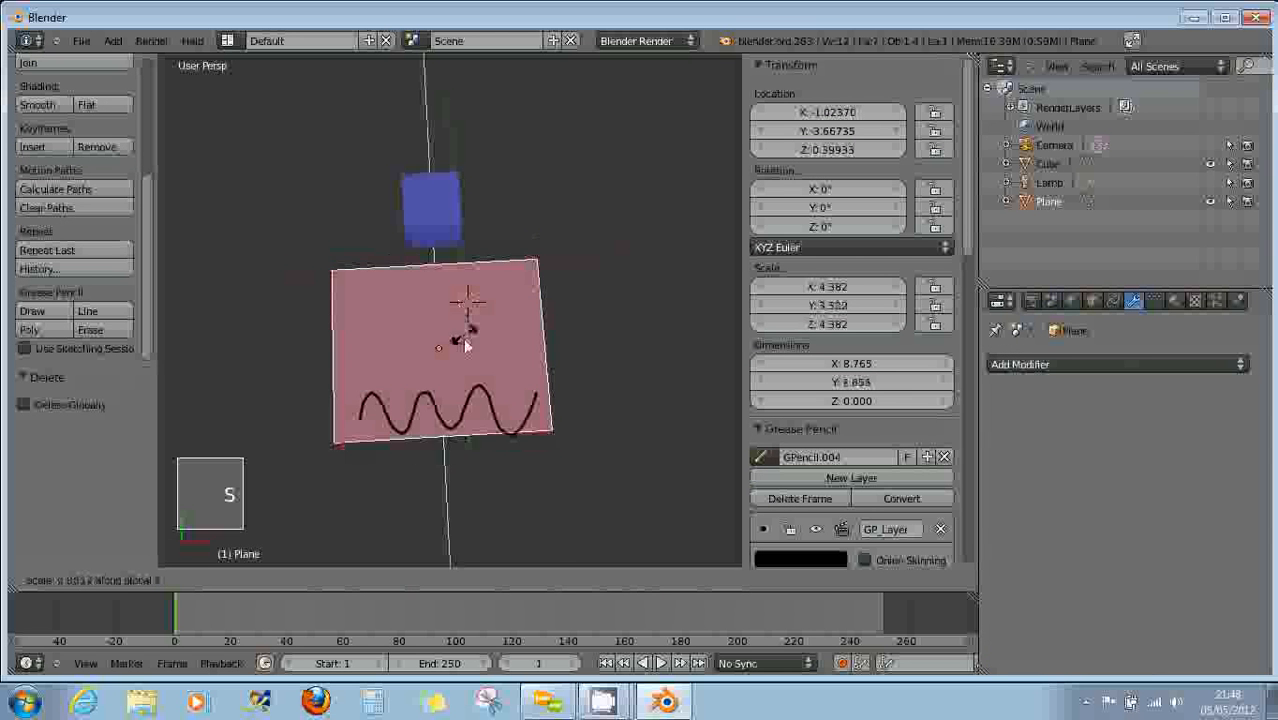
pyautogui.click(470, 232)
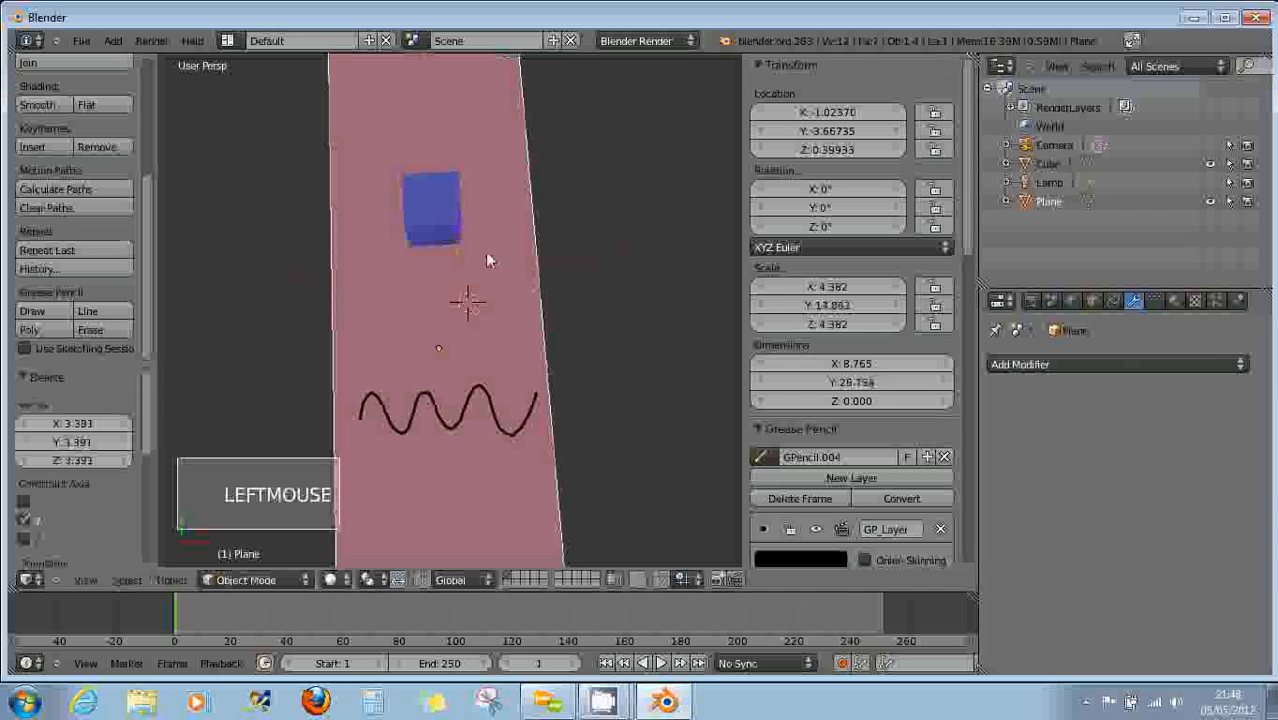
pyautogui.moveTo(484, 258); pyautogui.dragTo(484, 285, button='middle')
pyautogui.moveTo(483, 270); pyautogui.dragTo(481, 240, button='middle')
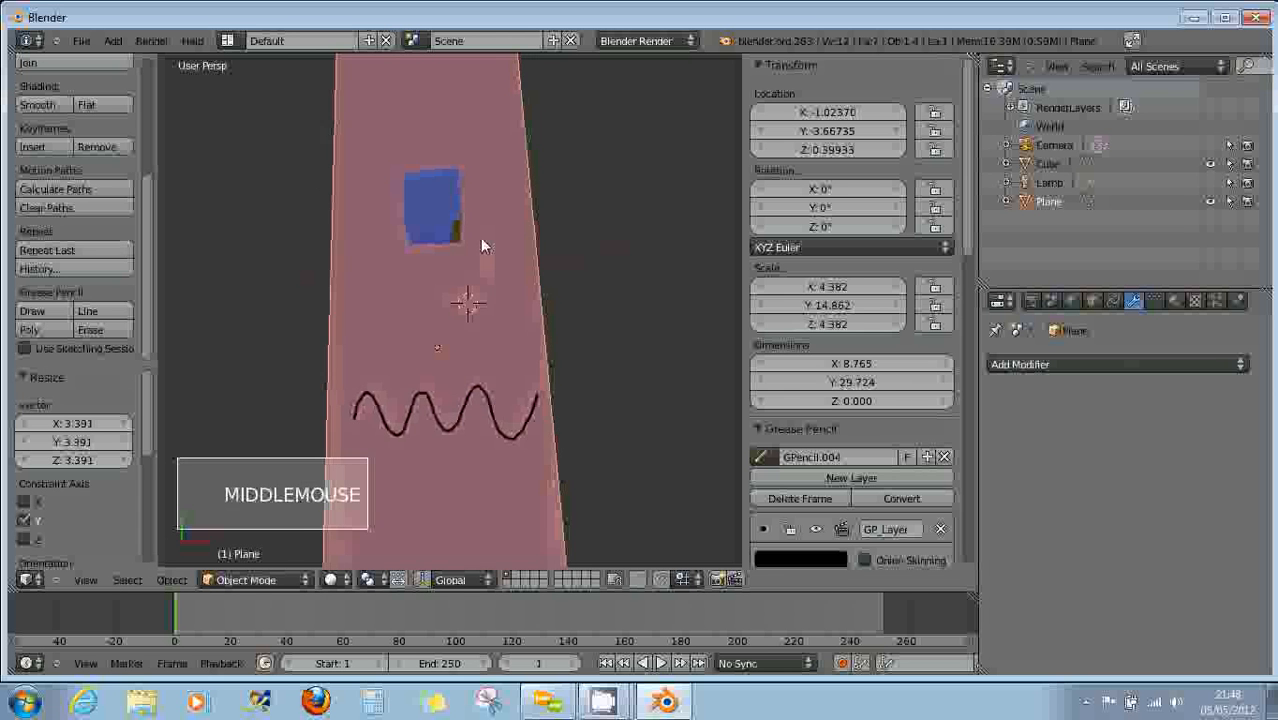
# Unlink the existing grease pencil data from the pink plane and from the blue cube.
pyautogui.click(943, 458)
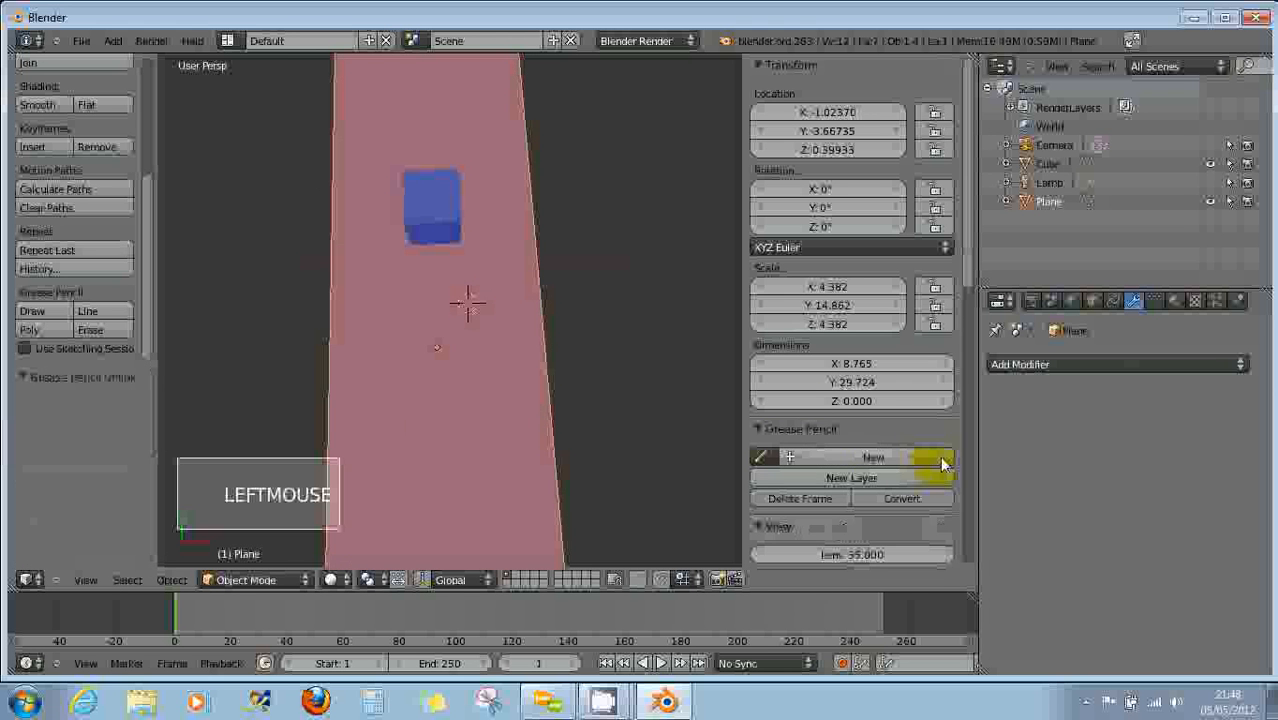
pyautogui.rightClick(436, 208)
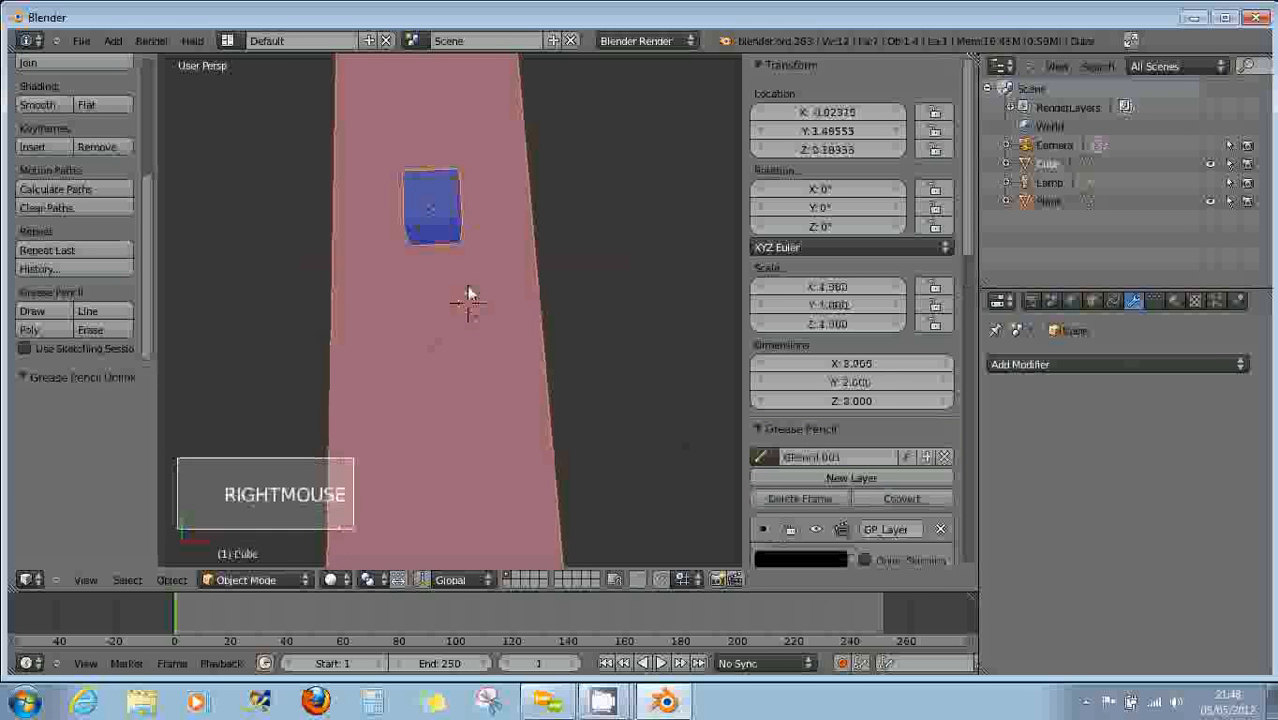
pyautogui.moveTo(476, 296); pyautogui.dragTo(462, 365, button='middle')
pyautogui.press('KP_7')
pyautogui.scroll(3, 465, 311)
pyautogui.scroll(1, 458, 375)
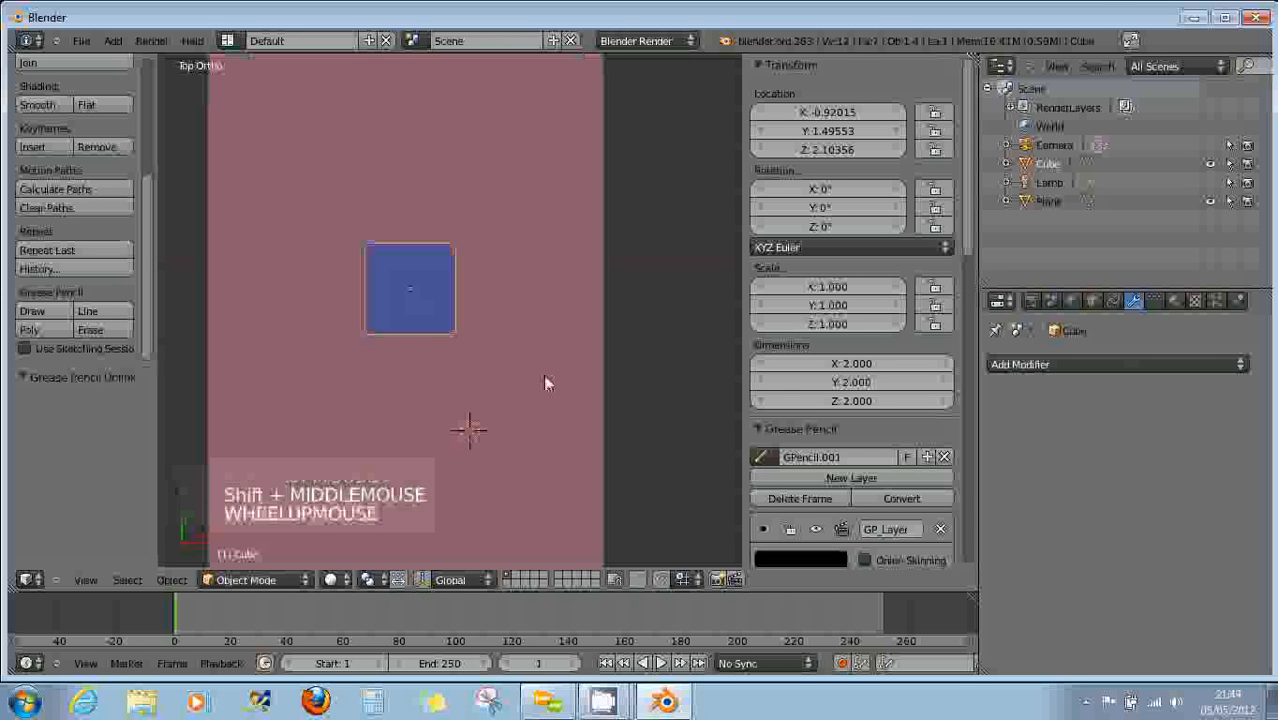
pyautogui.click(846, 480)
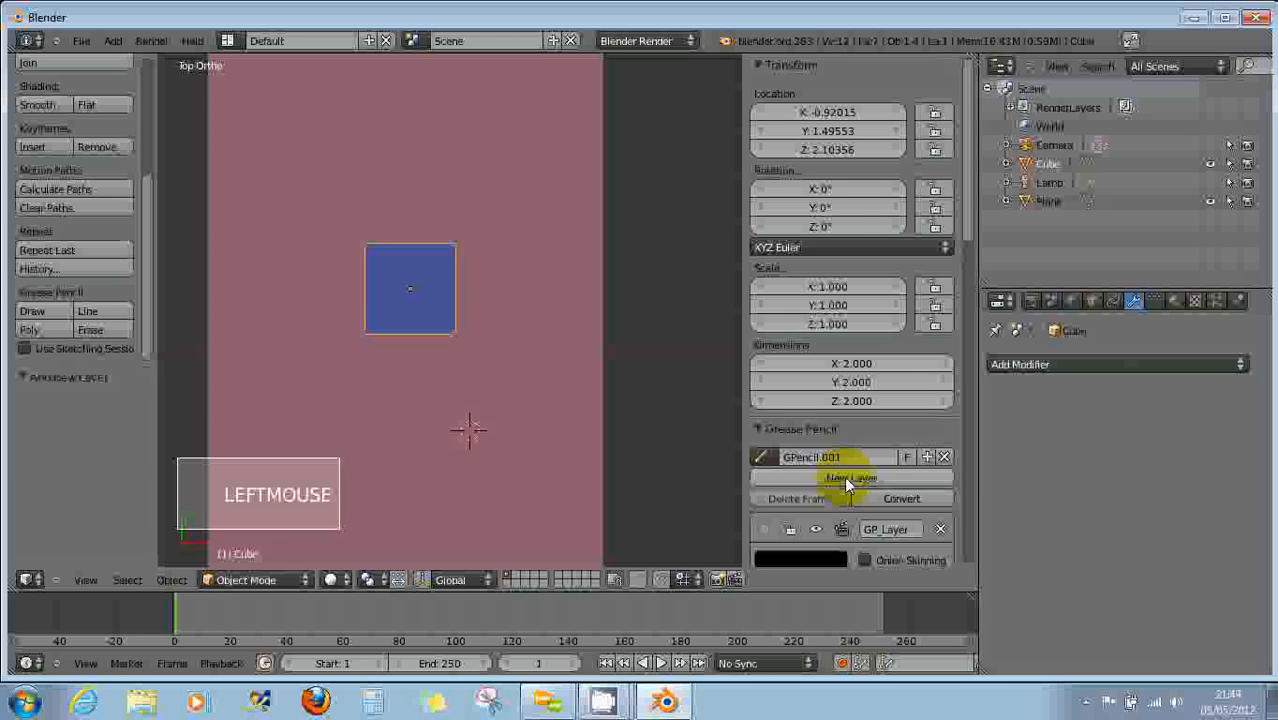
pyautogui.click(943, 458)
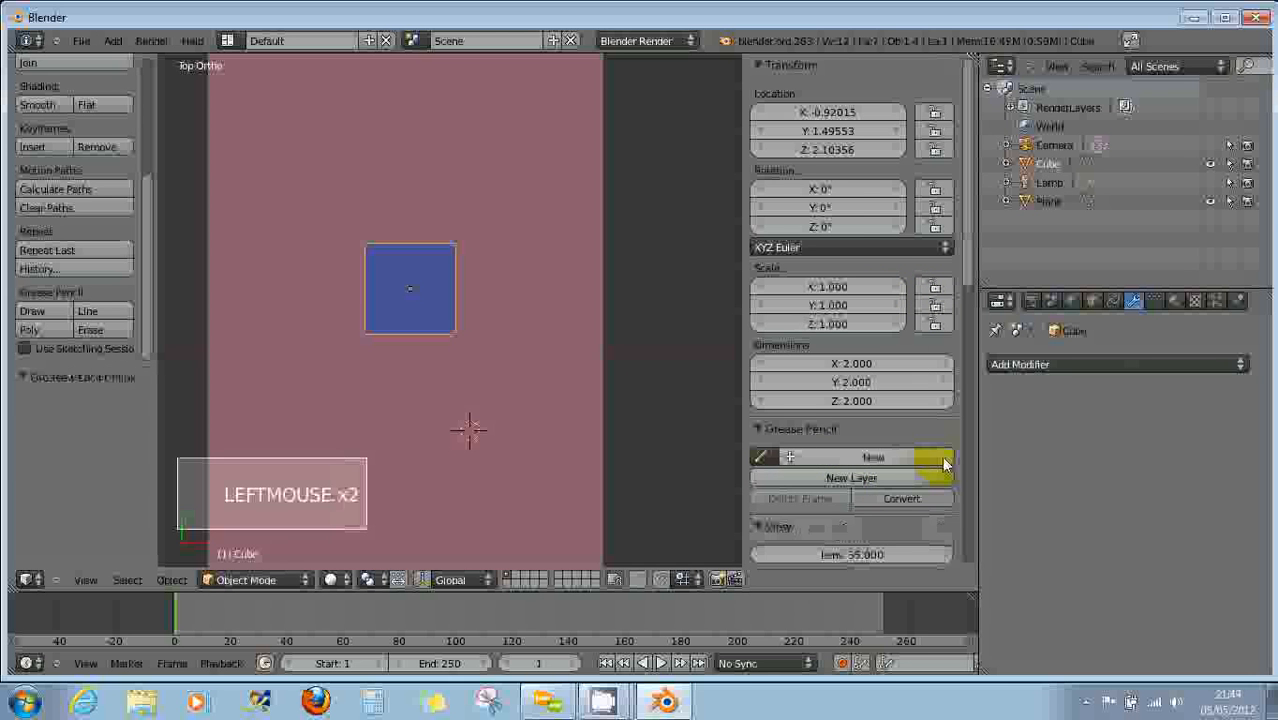
# Give the cube a new grease pencil data block with a new layer colored bright green.
pyautogui.click(866, 460)
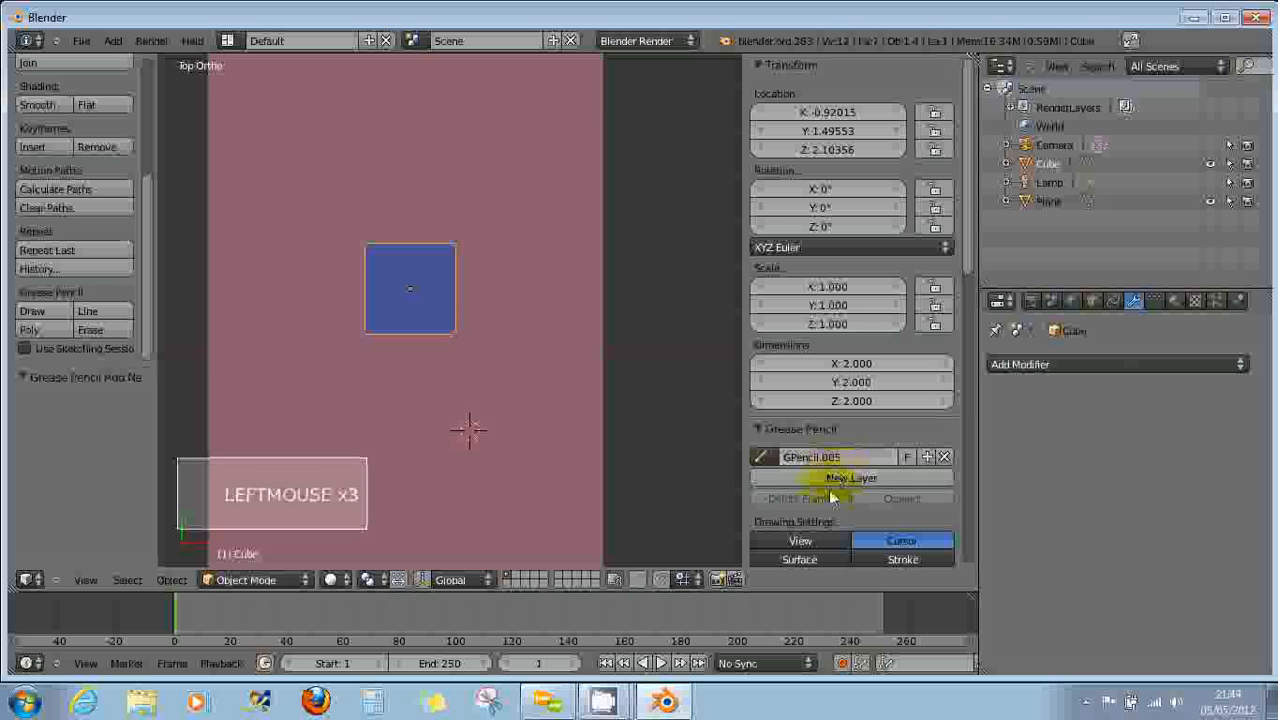
pyautogui.scroll(-2, 830, 482)
pyautogui.click(830, 408)
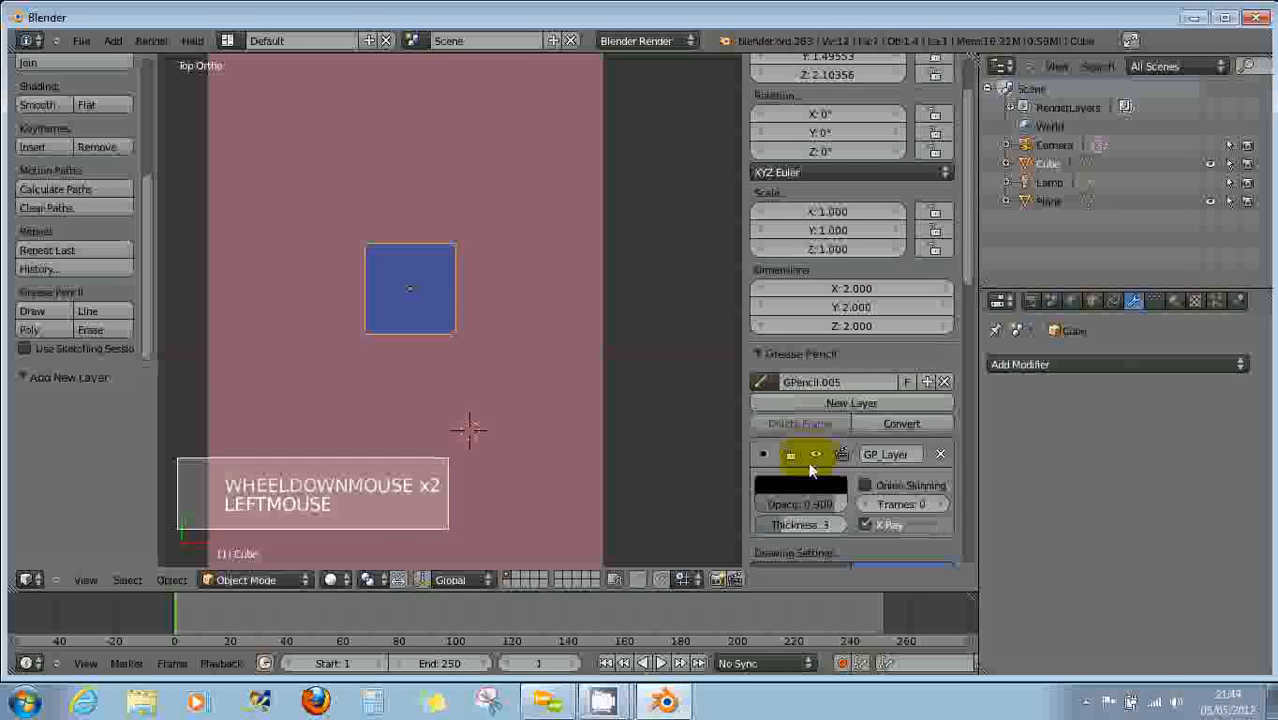
pyautogui.scroll(-2, 806, 446)
pyautogui.click(803, 406)
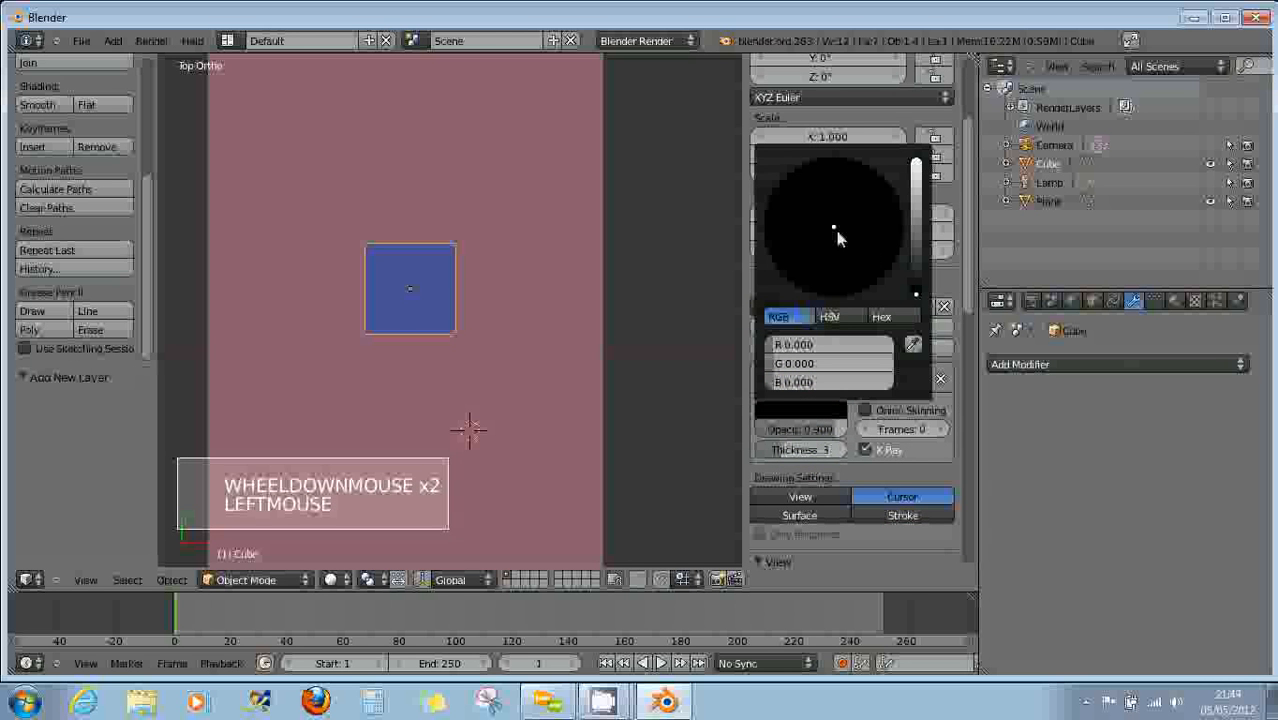
pyautogui.moveTo(915, 294); pyautogui.dragTo(916, 165)
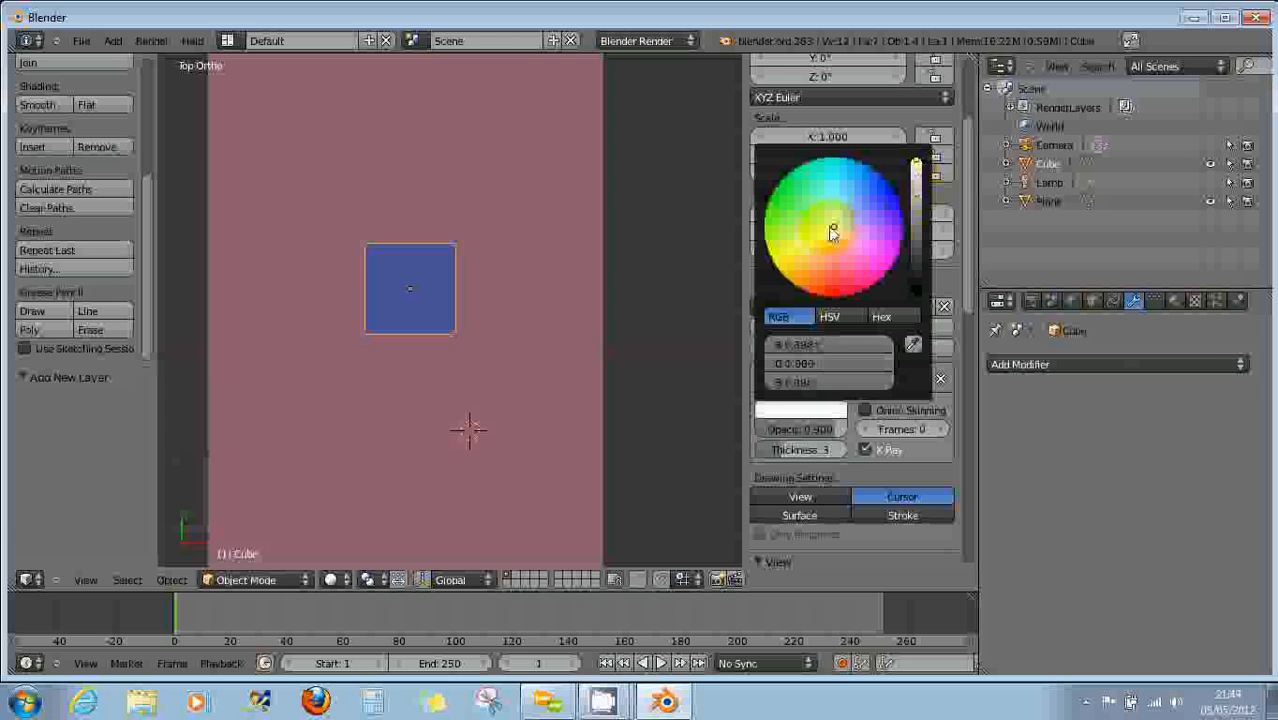
pyautogui.moveTo(826, 222); pyautogui.dragTo(730, 197)
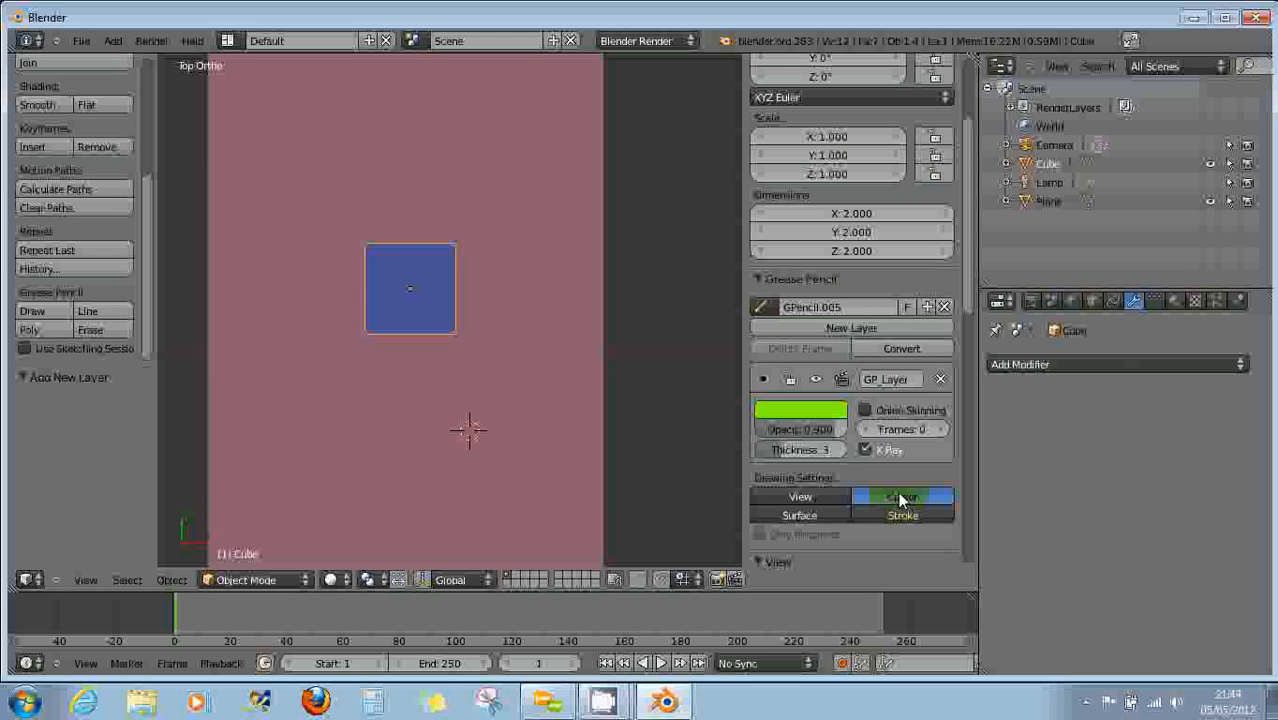
# Set stroke placement to Surface with Only Endpoints and draw a freehand green spiral from the cube's top face out onto the plane.
pyautogui.click(815, 514)
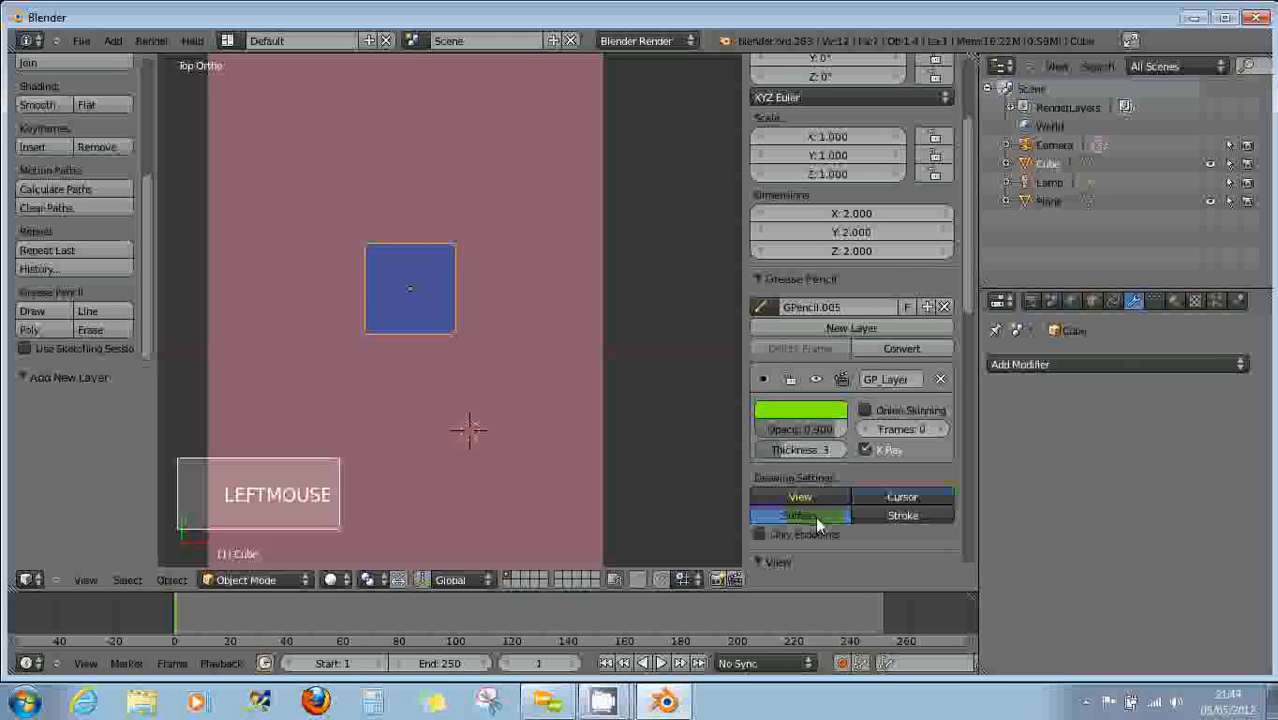
pyautogui.moveTo(438, 294)
pyautogui.mouseDown()
pyautogui.moveTo(457, 320)
pyautogui.moveTo(434, 314)
pyautogui.moveTo(446, 323)
pyautogui.mouseUp()
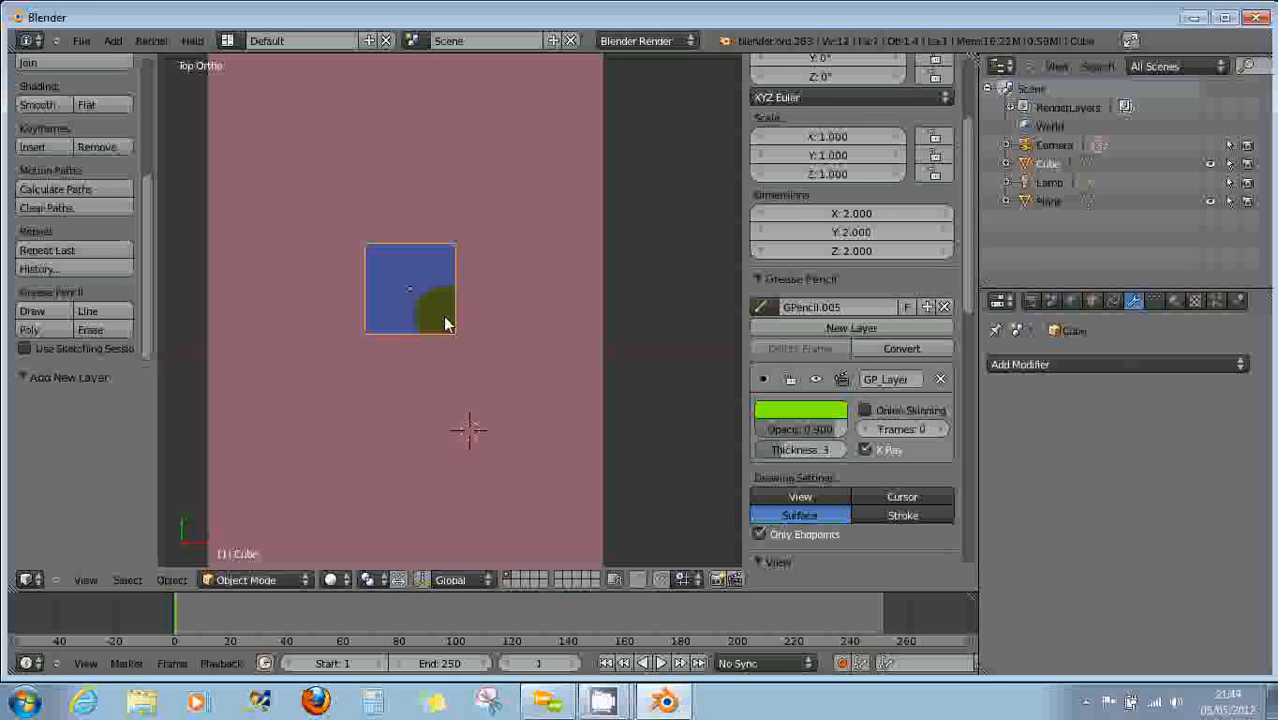
pyautogui.press('d')
pyautogui.click(445, 318)
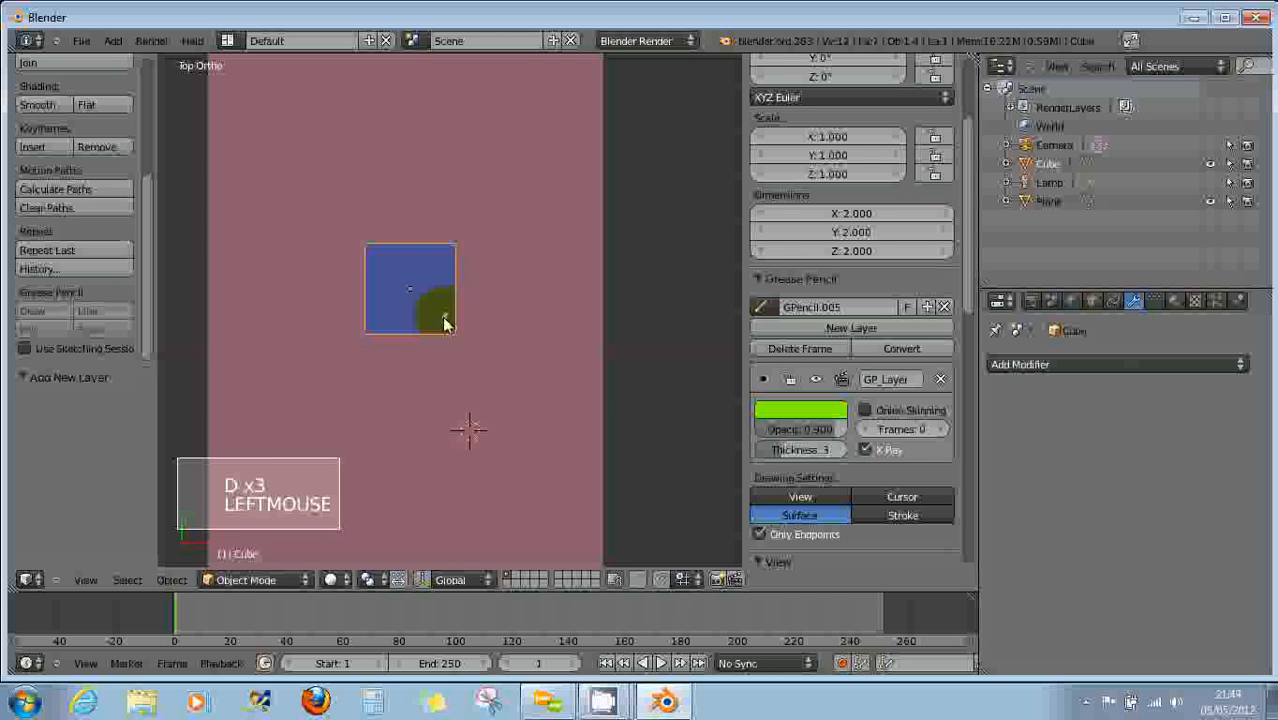
pyautogui.moveTo(436, 320); pyautogui.dragTo(447, 360, button='right')
pyautogui.moveTo(478, 333)
pyautogui.mouseDown()
pyautogui.moveTo(468, 322)
pyautogui.moveTo(414, 356)
pyautogui.moveTo(491, 306)
pyautogui.moveTo(462, 285)
pyautogui.mouseUp()
pyautogui.moveTo(462, 285); pyautogui.dragTo(471, 266, button='middle')
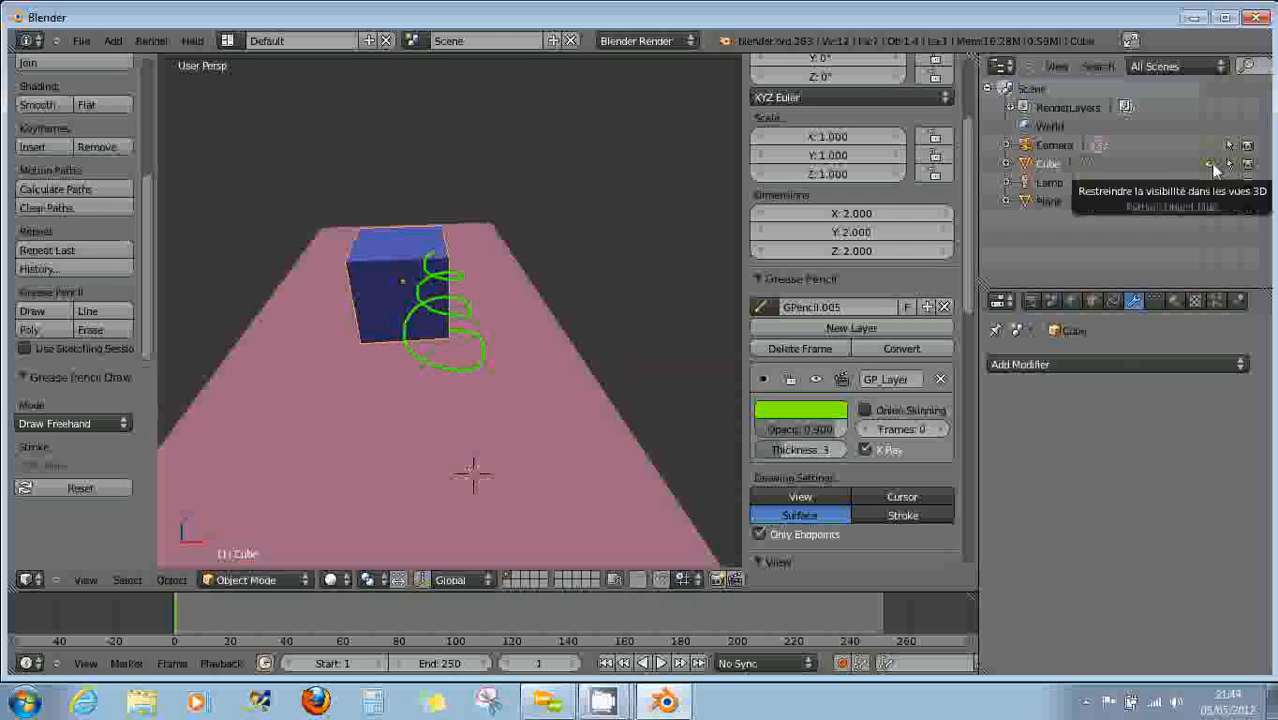
# Hide the cube and the plane so the green spiral stroke stands alone.
pyautogui.click(1210, 163)
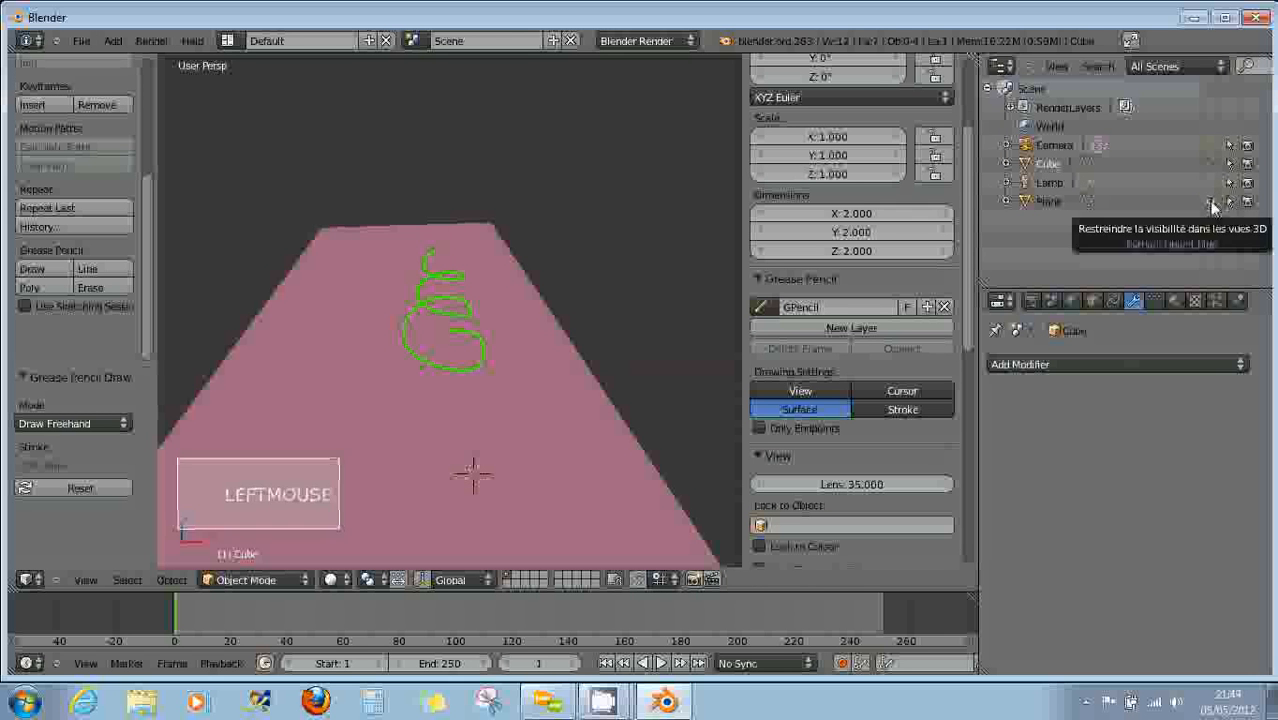
pyautogui.click(1210, 201)
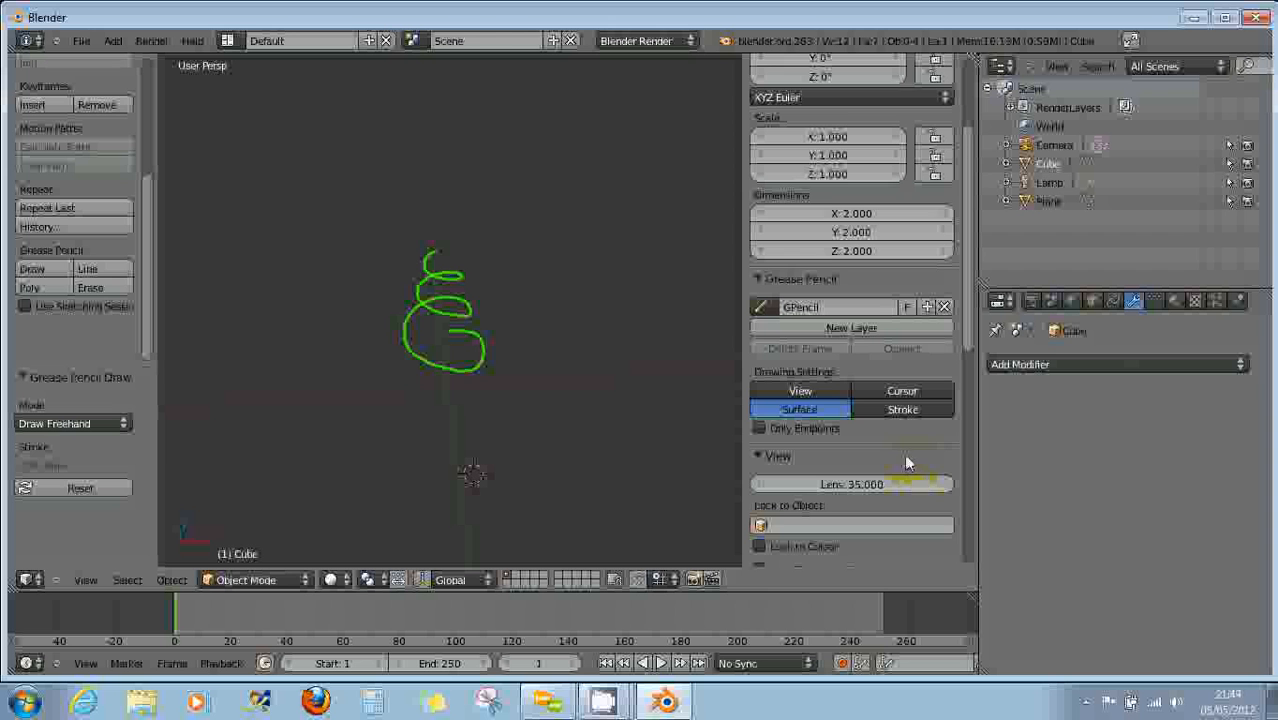
pyautogui.scroll(-1, 906, 462)
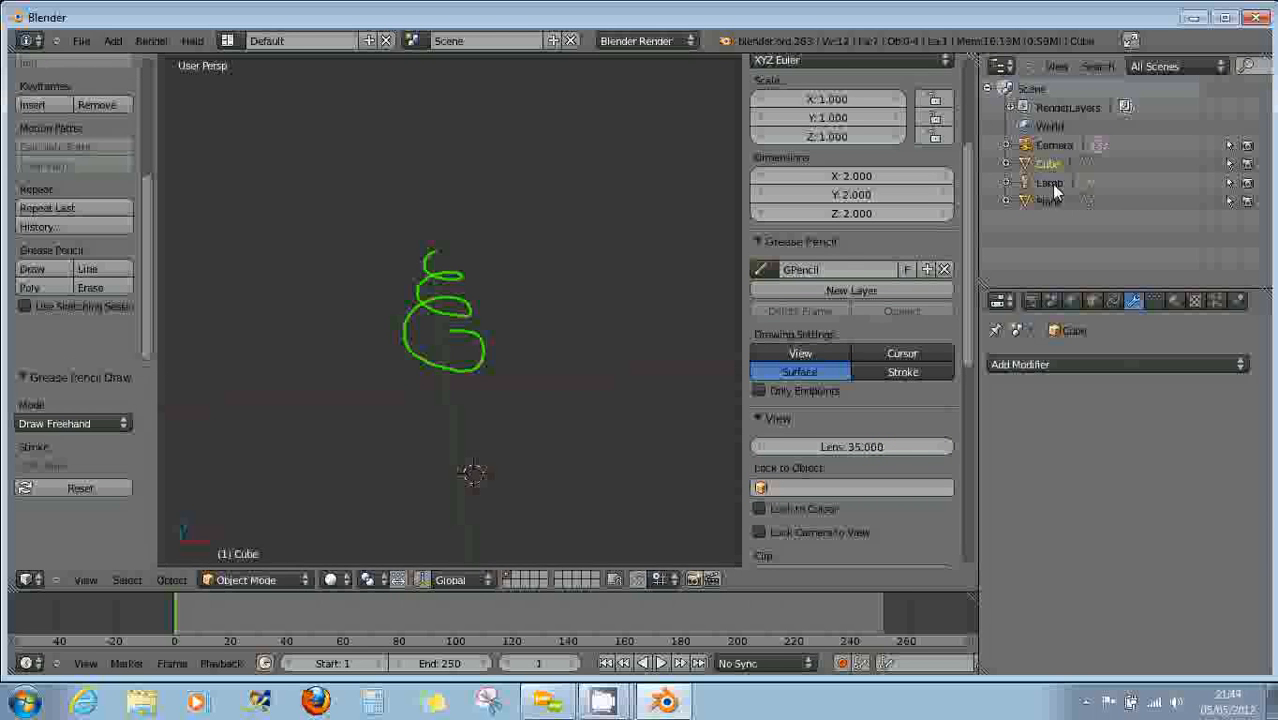
# Show the cube again, convert its green grease pencil stroke to a Bezier curve, and hide the cube.
pyautogui.click(1210, 165)
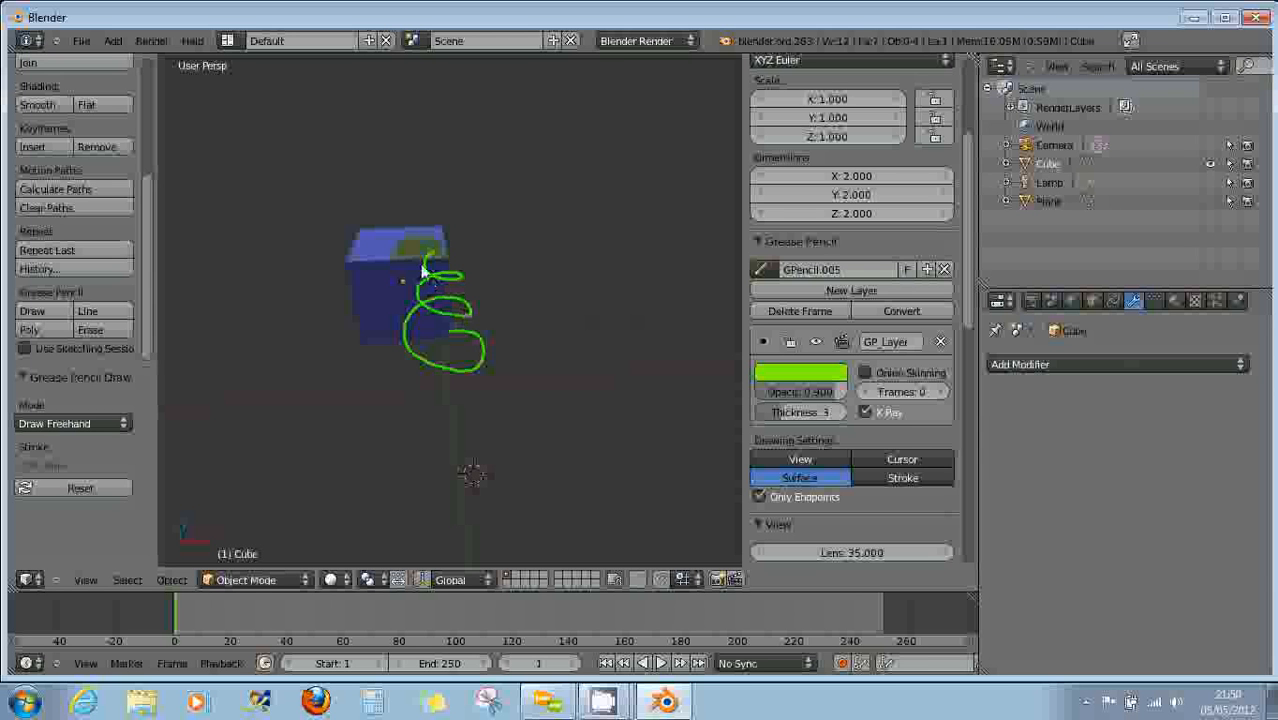
pyautogui.click(910, 311)
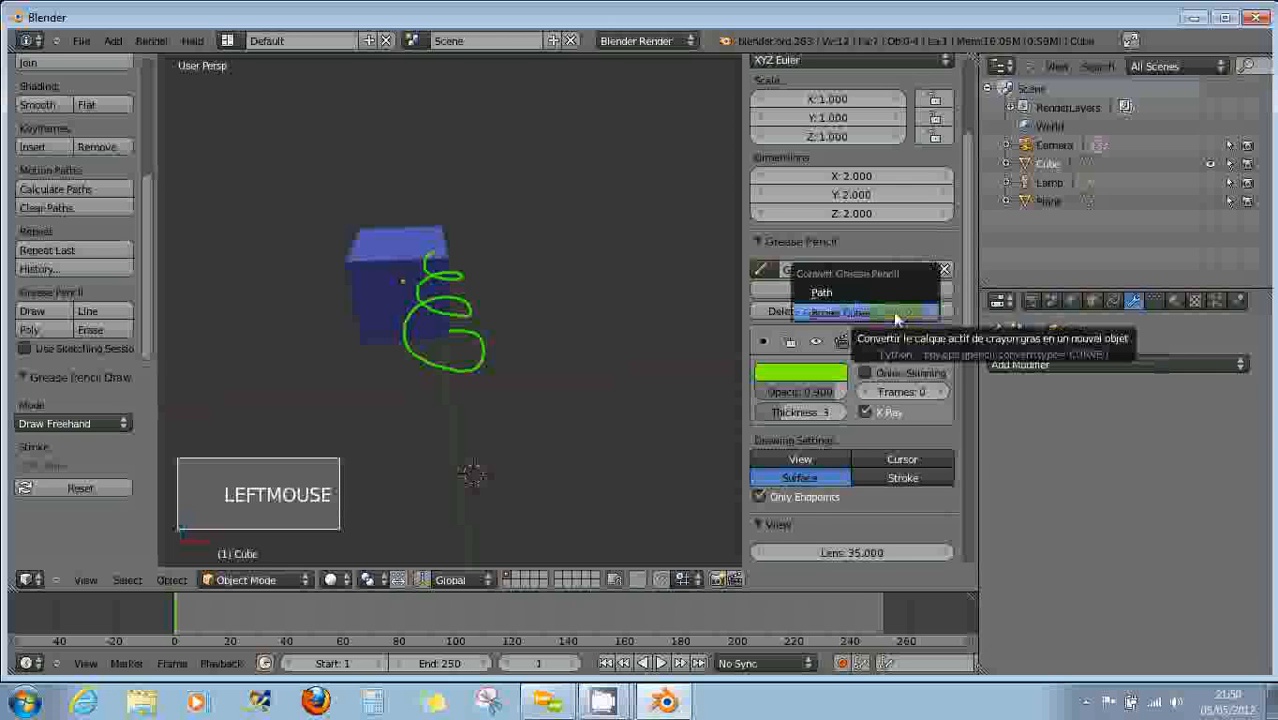
pyautogui.click(902, 312)
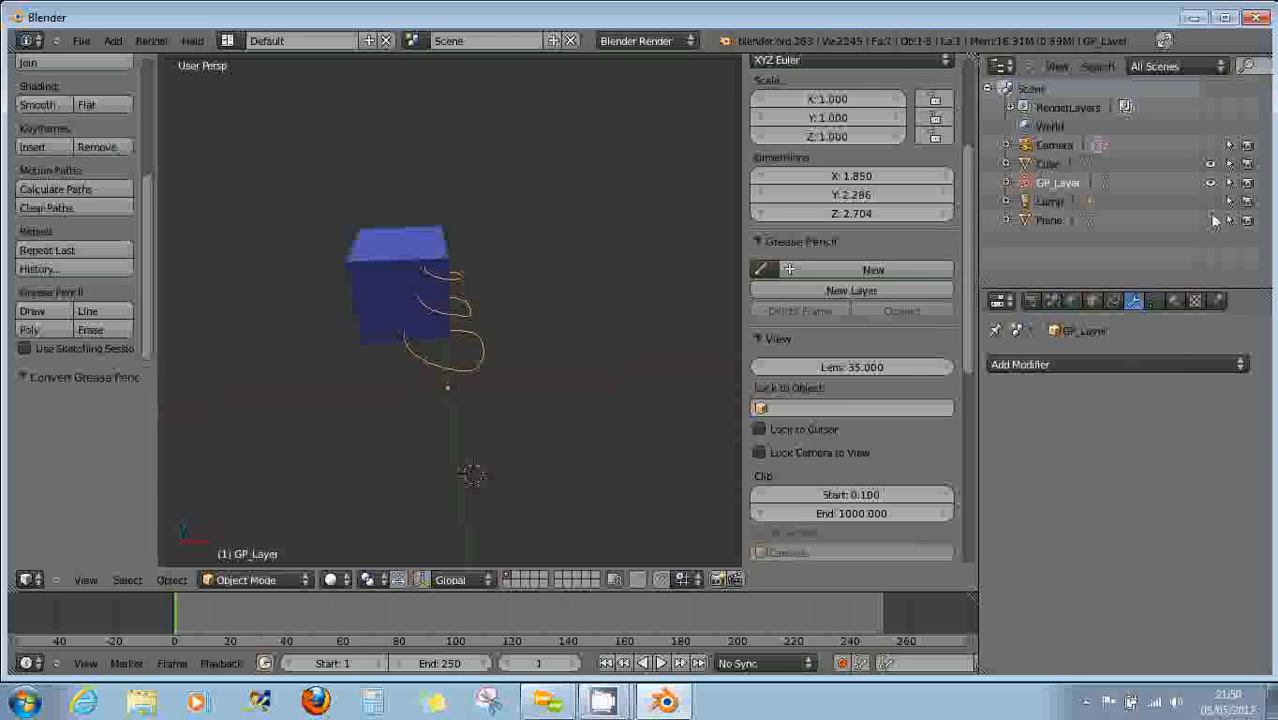
pyautogui.click(1210, 164)
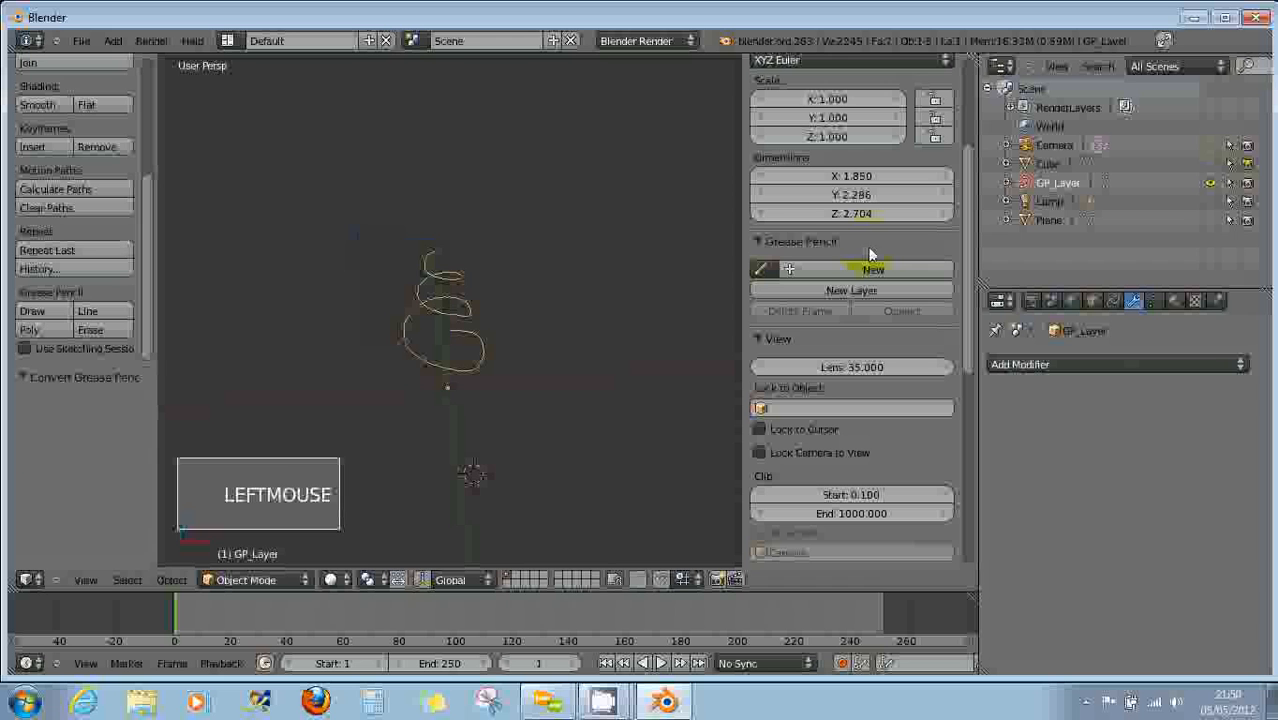
pyautogui.moveTo(521, 310)
pyautogui.mouseDown(button='middle')
pyautogui.moveTo(448, 351)
pyautogui.moveTo(478, 341)
pyautogui.mouseUp(button='middle')
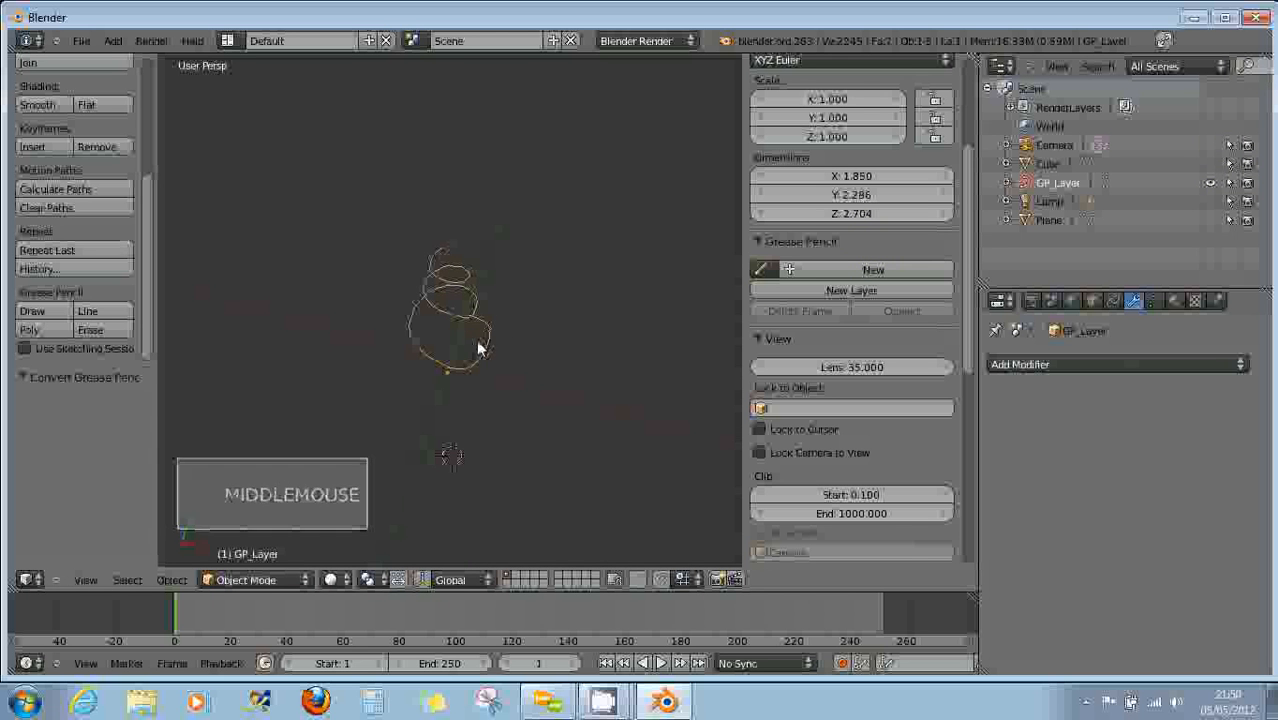
# Convert the spiral curve to a mesh and select all its vertices in Edit Mode.
pyautogui.click(174, 580)
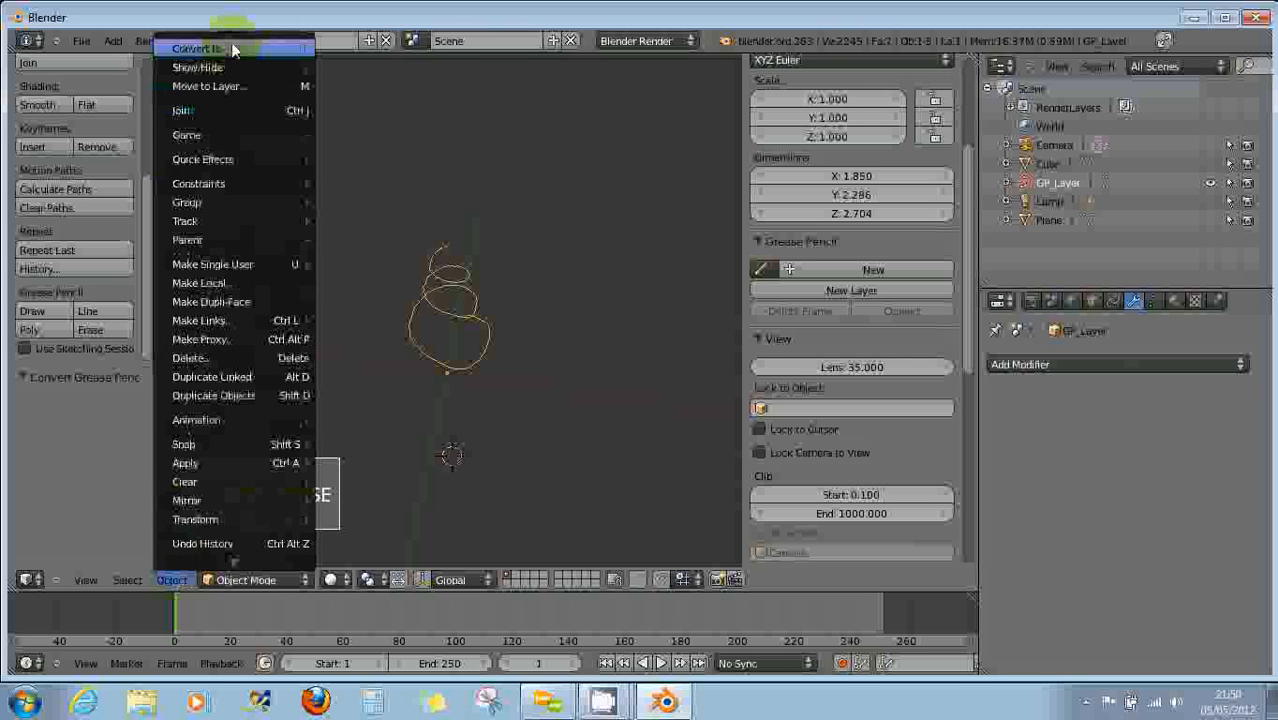
pyautogui.moveTo(233, 50)
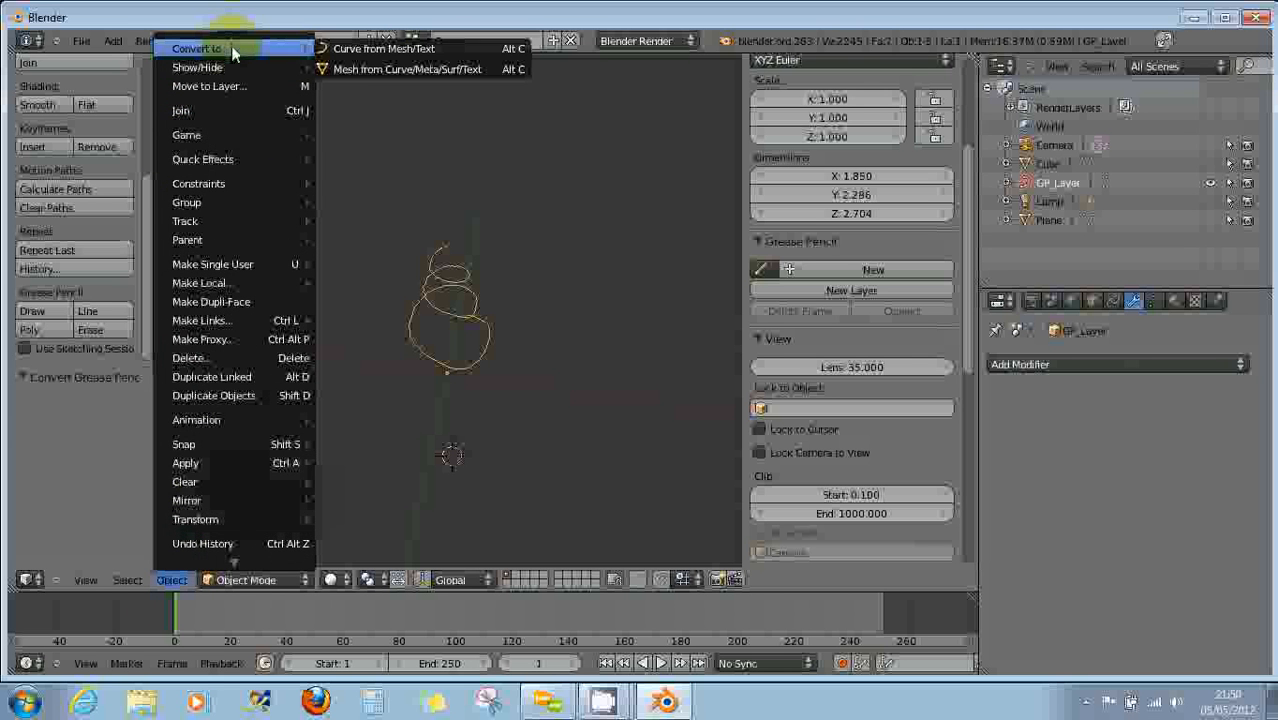
pyautogui.click(360, 68)
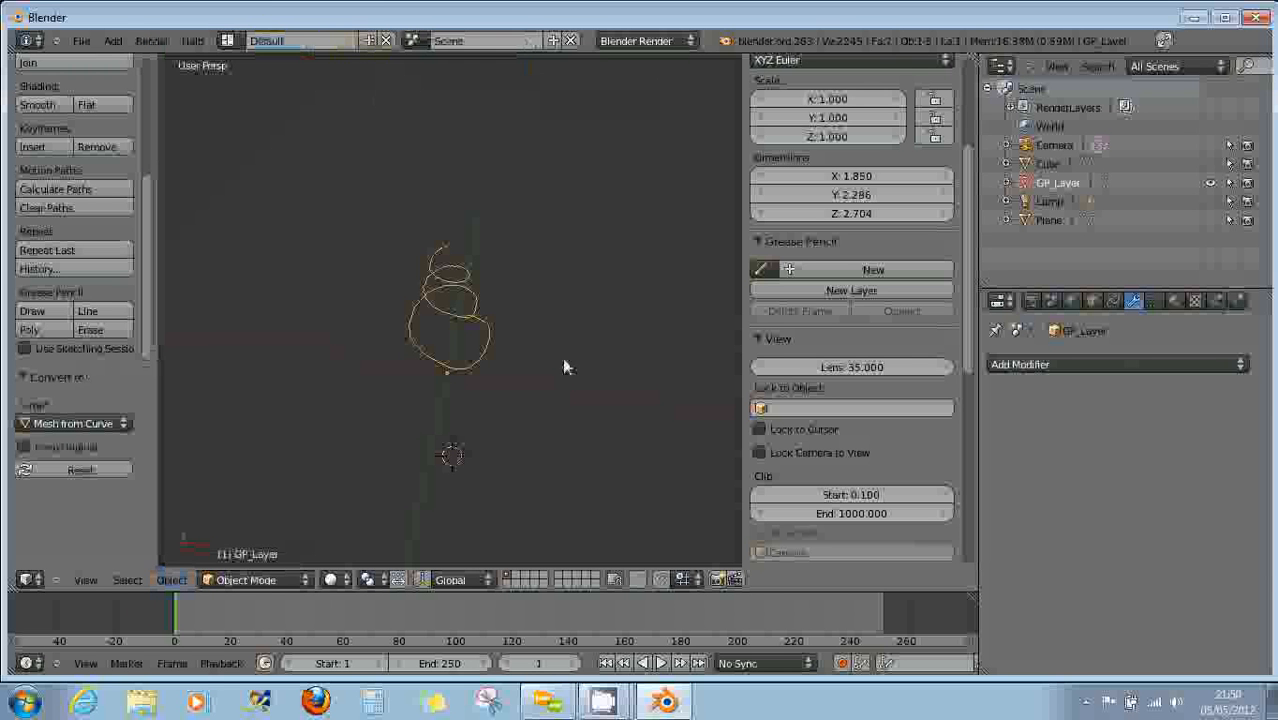
pyautogui.click(268, 578)
pyautogui.click(261, 531)
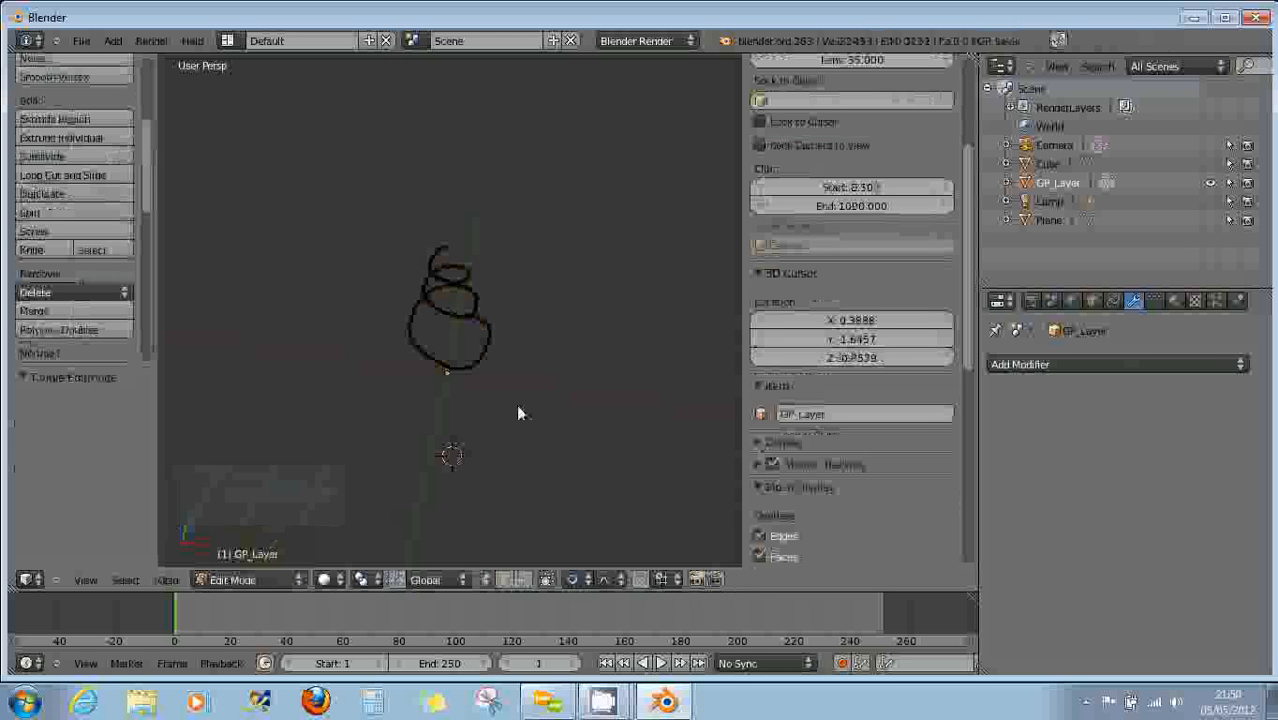
pyautogui.press('e')
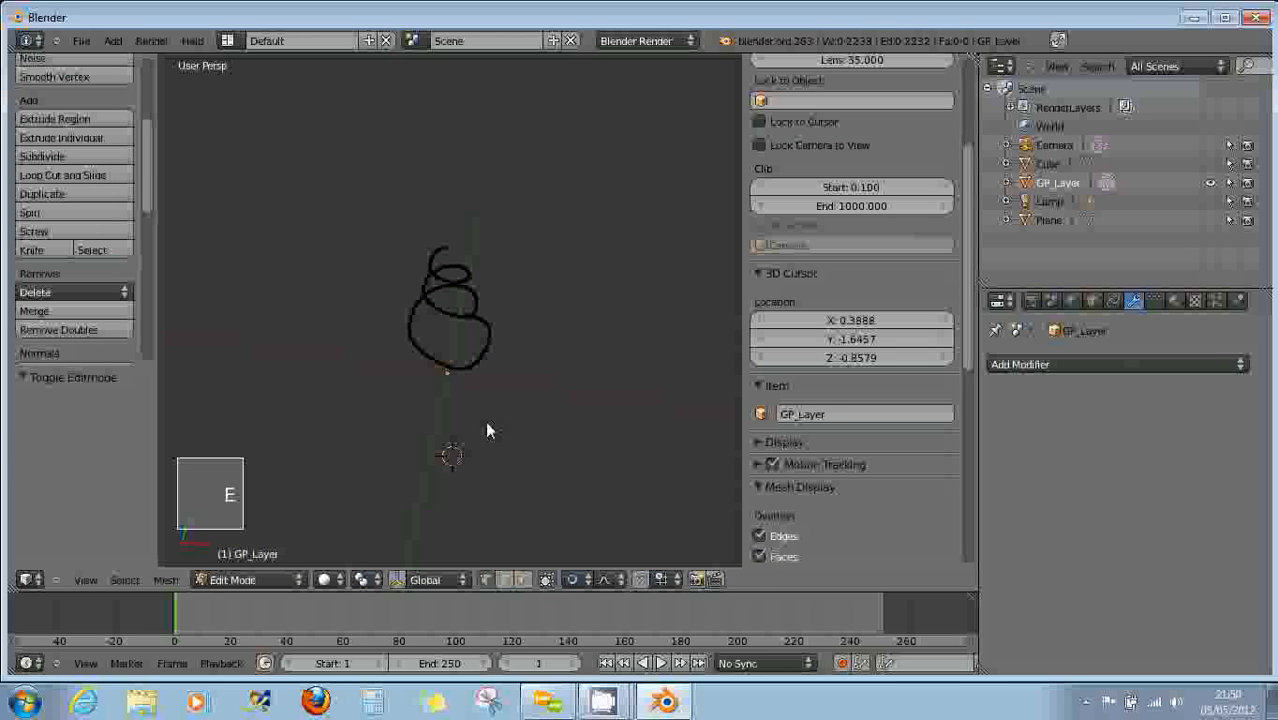
pyautogui.press('a')
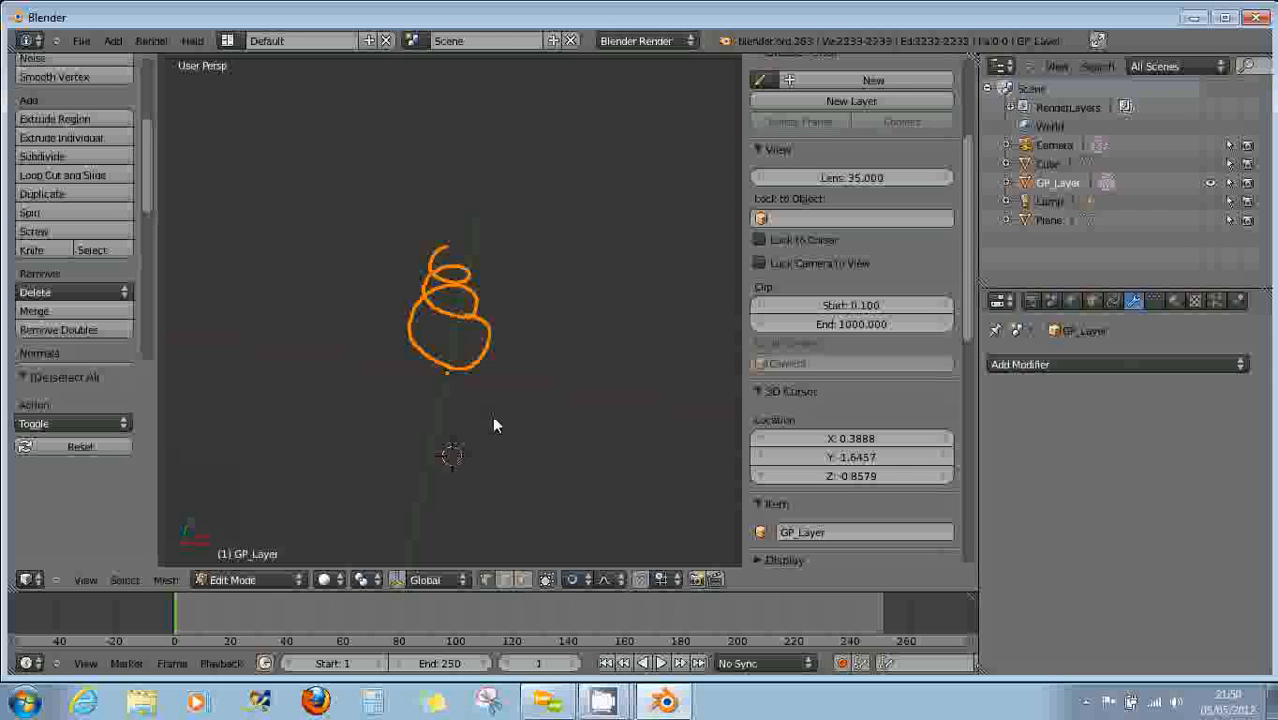
# Extrude the spiral in place with Vertices Only, and extrude the selection again as a region without any offset.
pyautogui.hotkey('alt', 'e')
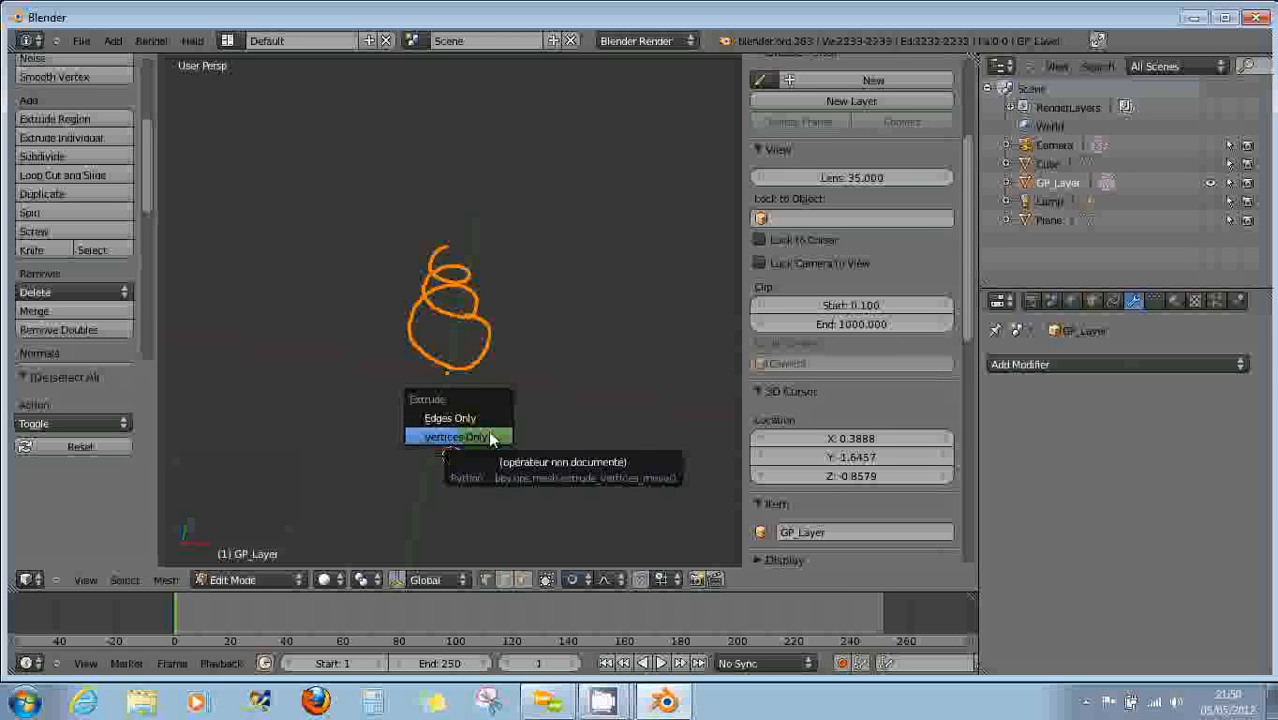
pyautogui.click(458, 437)
pyautogui.rightClick(490, 439)
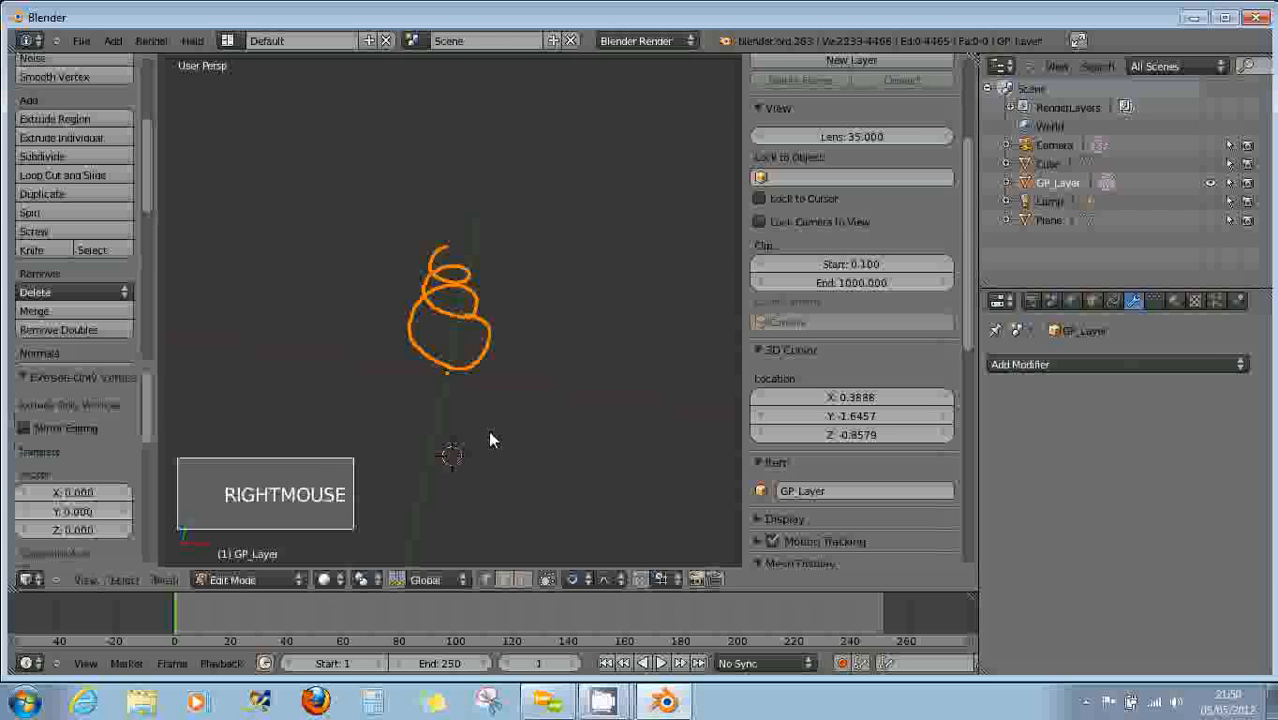
pyautogui.press('e')
pyautogui.press('e')
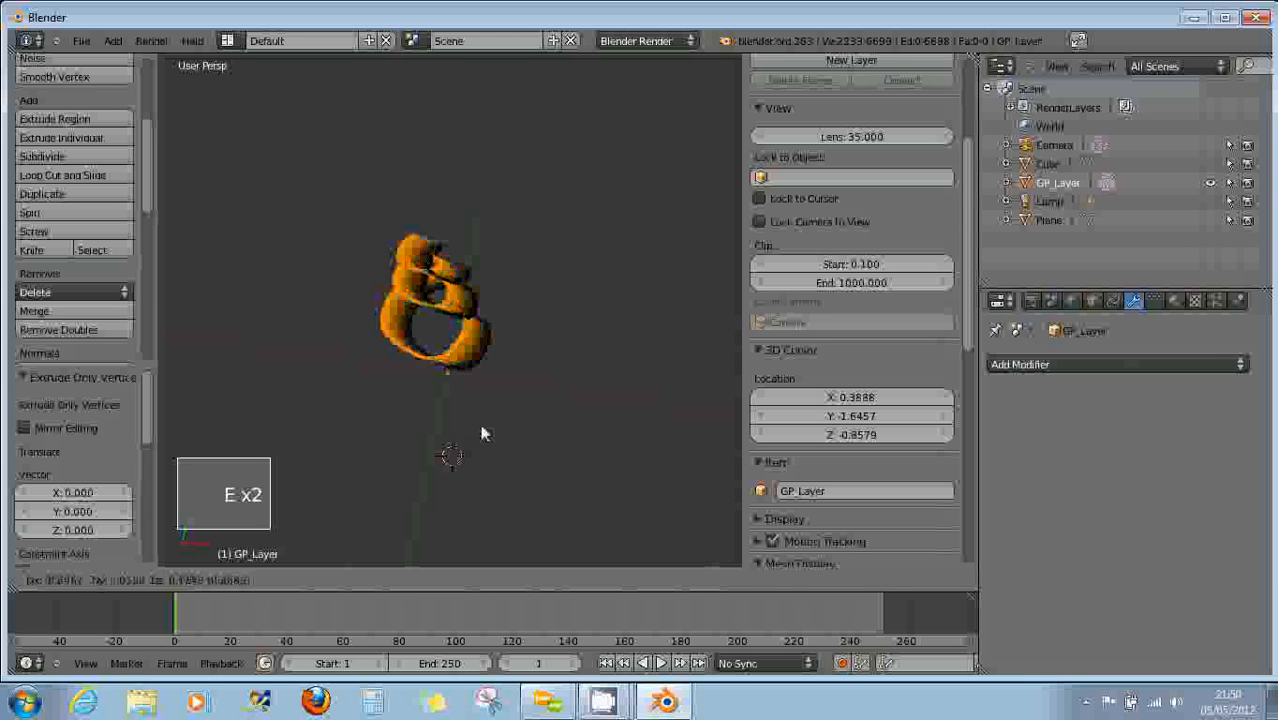
pyautogui.rightClick(494, 424)
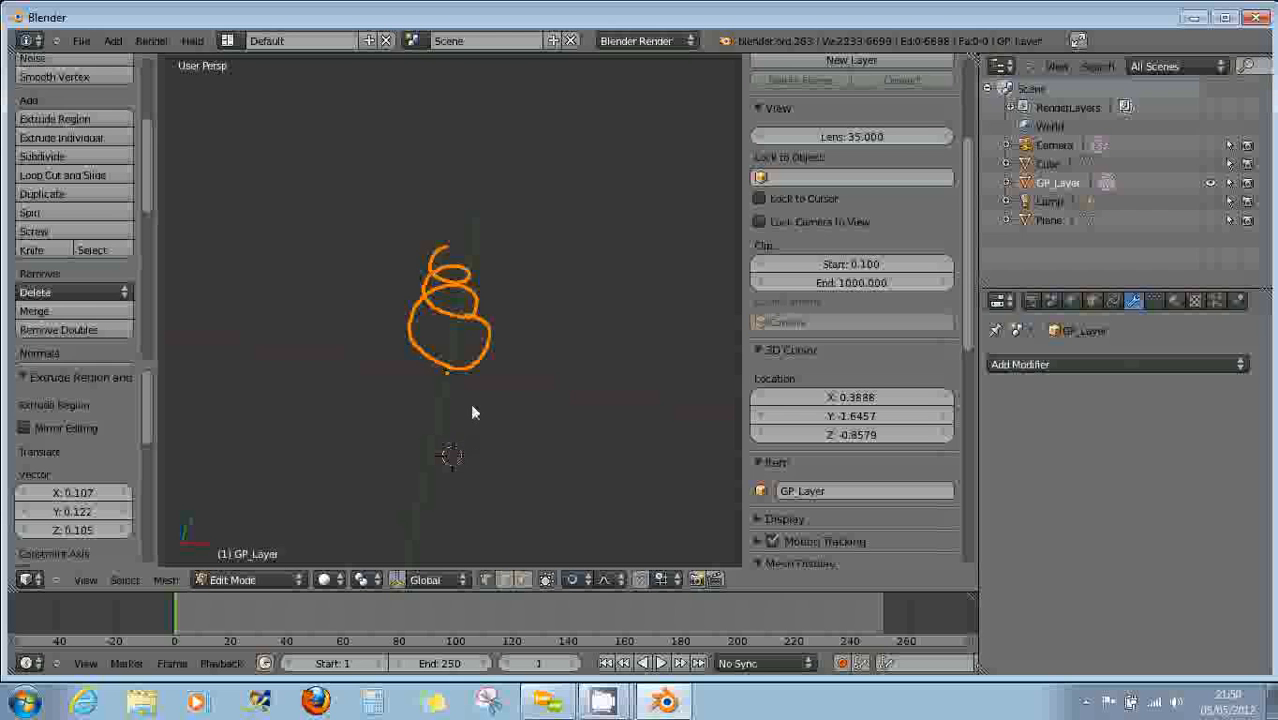
# In the top orthographic view, extrude the selected spiral once more without moving it.
pyautogui.press('KP_7')
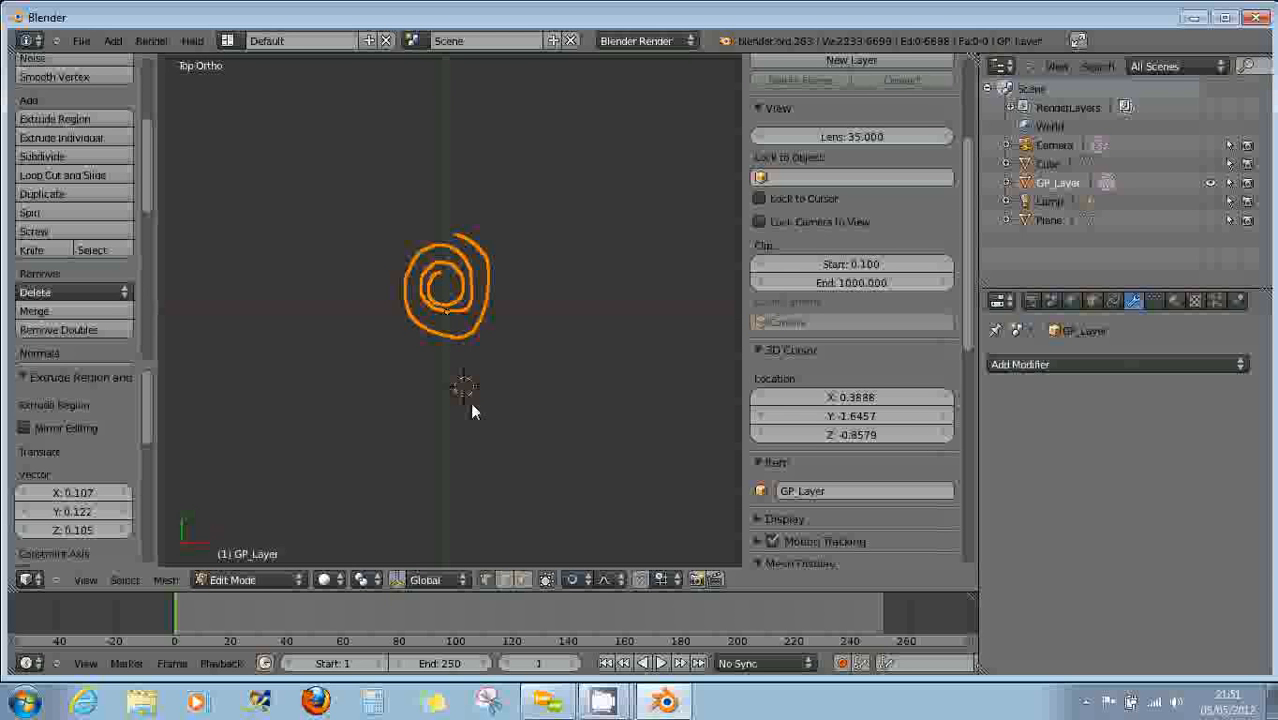
pyautogui.press('s')
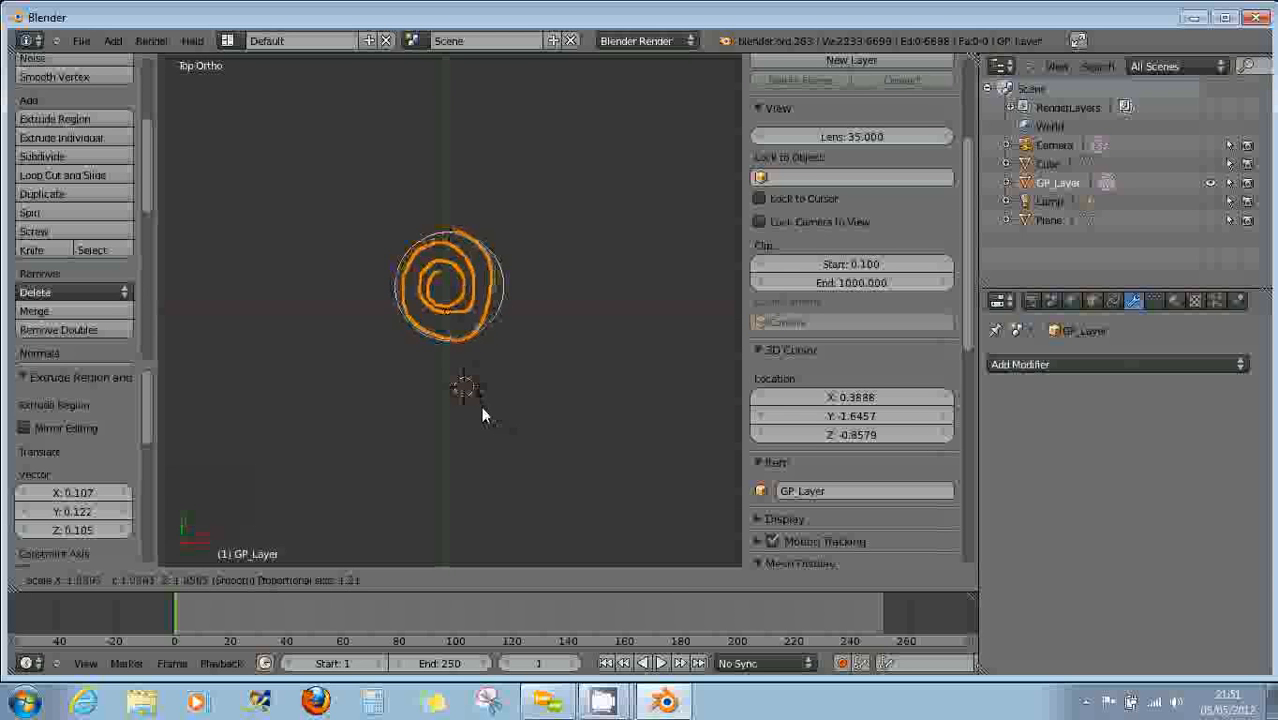
pyautogui.rightClick(481, 406)
pyautogui.scroll(2, 481, 403)
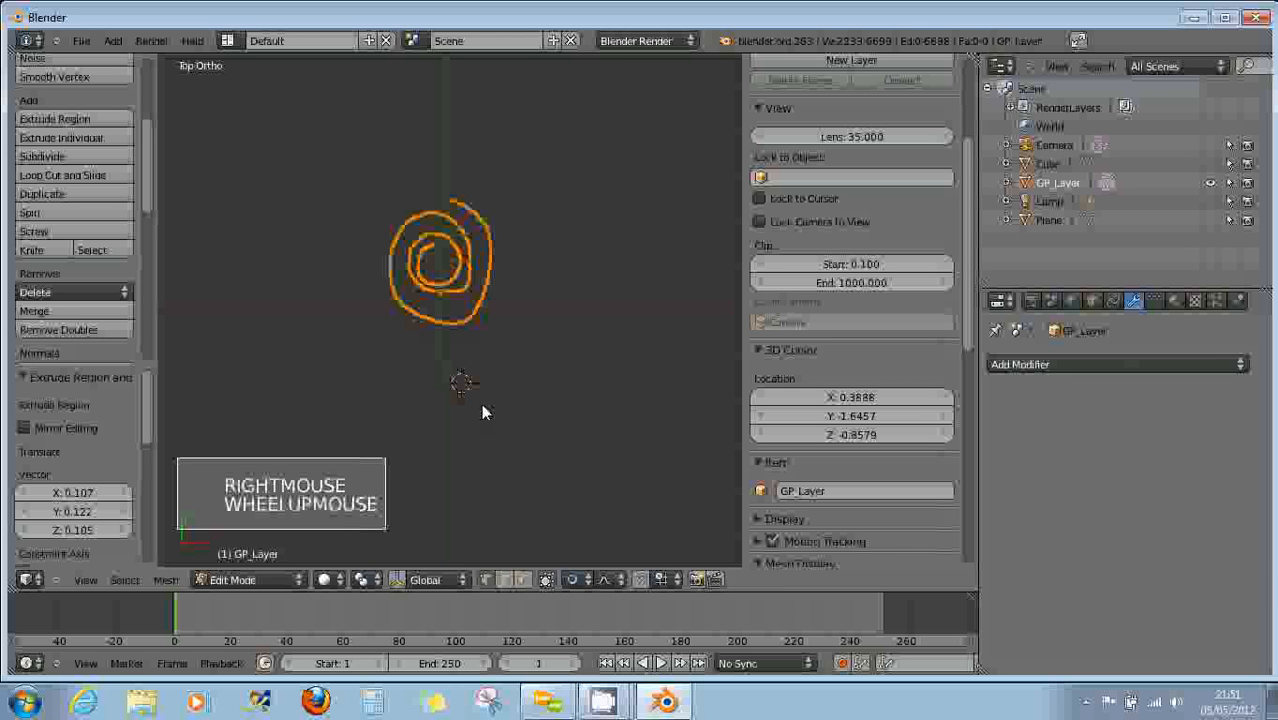
pyautogui.press('e')
pyautogui.press('e')
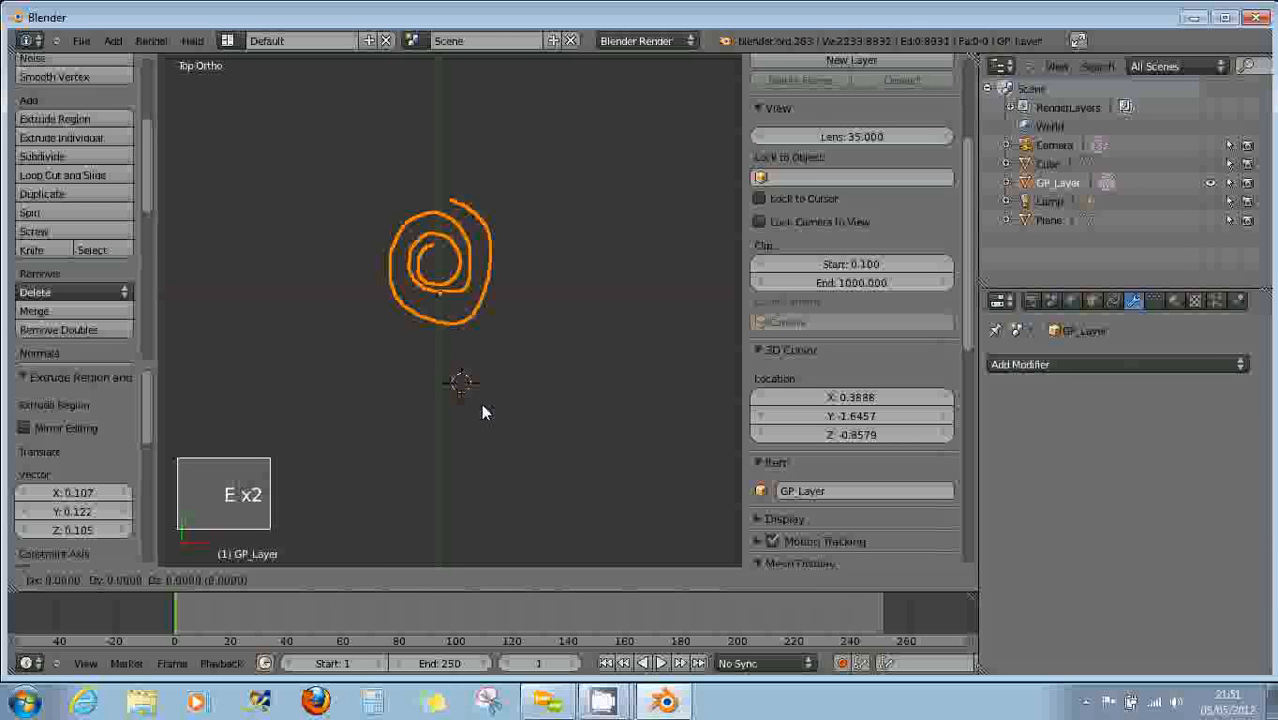
pyautogui.rightClick(481, 403)
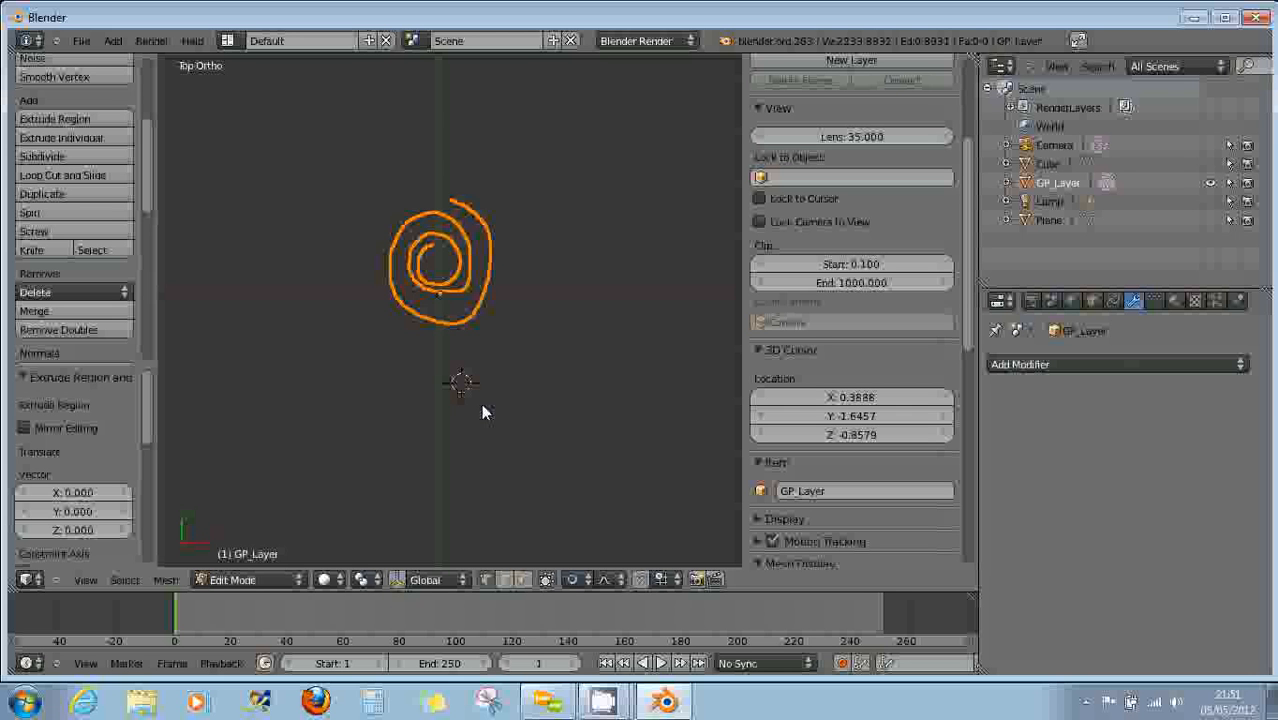
# Try scaling the extruded spiral with proportional editing, and disable proportional editing.
pyautogui.press('s')
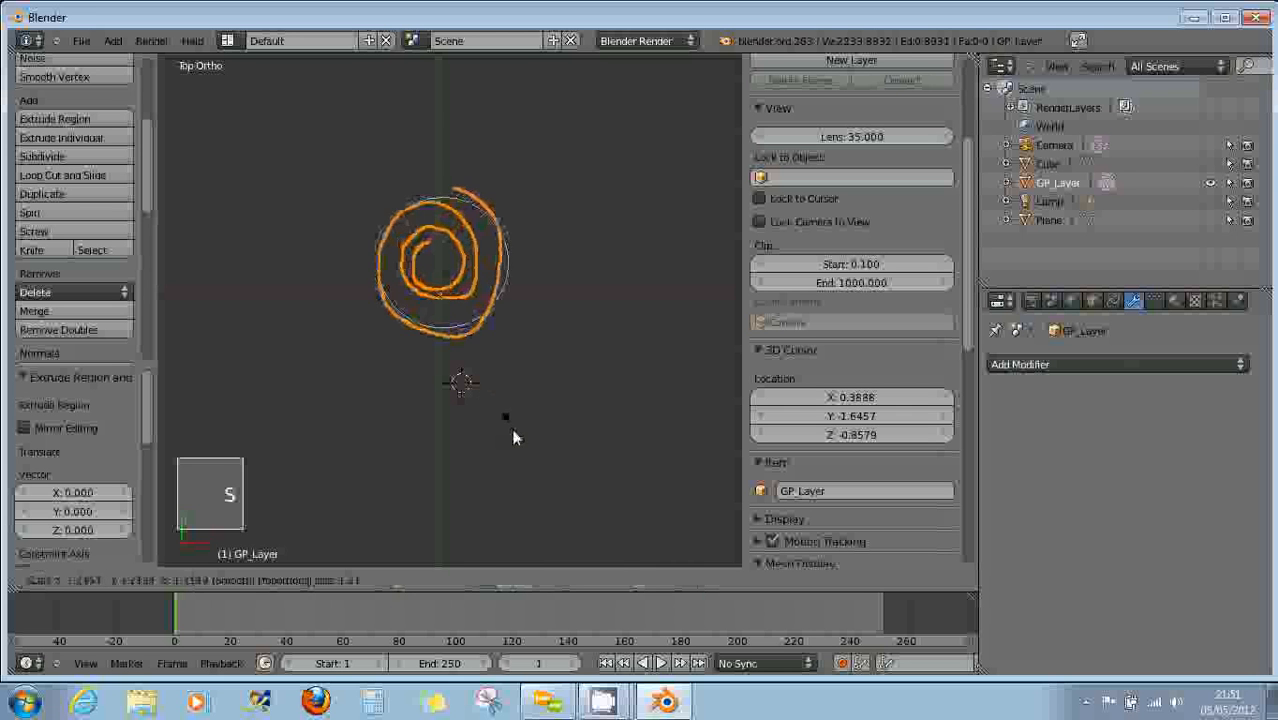
pyautogui.rightClick(517, 433)
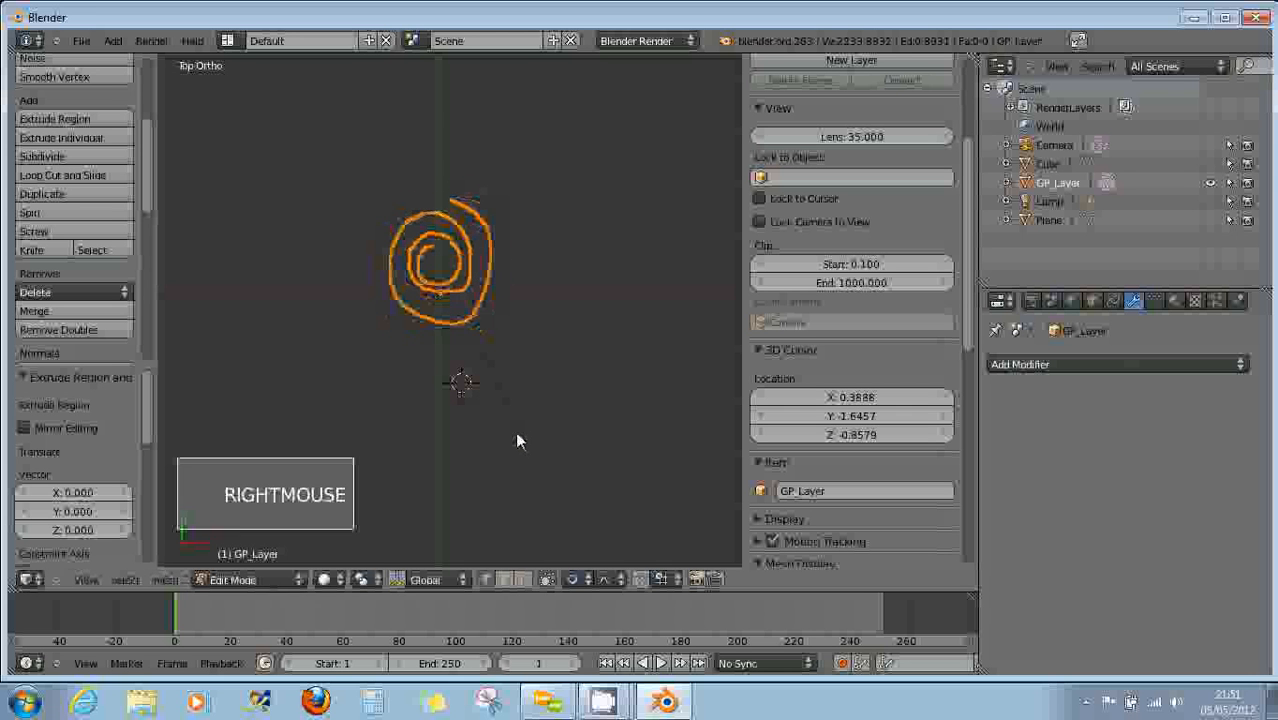
pyautogui.click(572, 579)
pyautogui.click(578, 564)
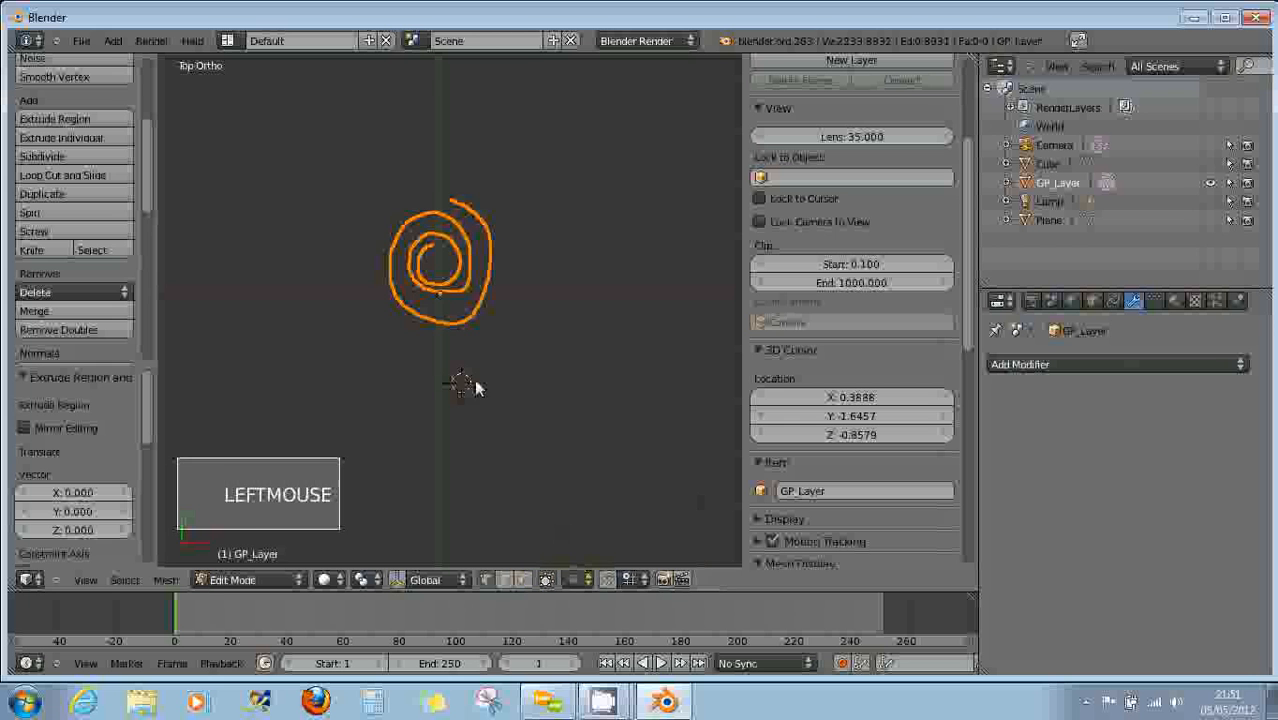
# Try scaling the extruded spiral uniformly by about 1.582, check it in perspective, and undo the scaling.
pyautogui.press('s')
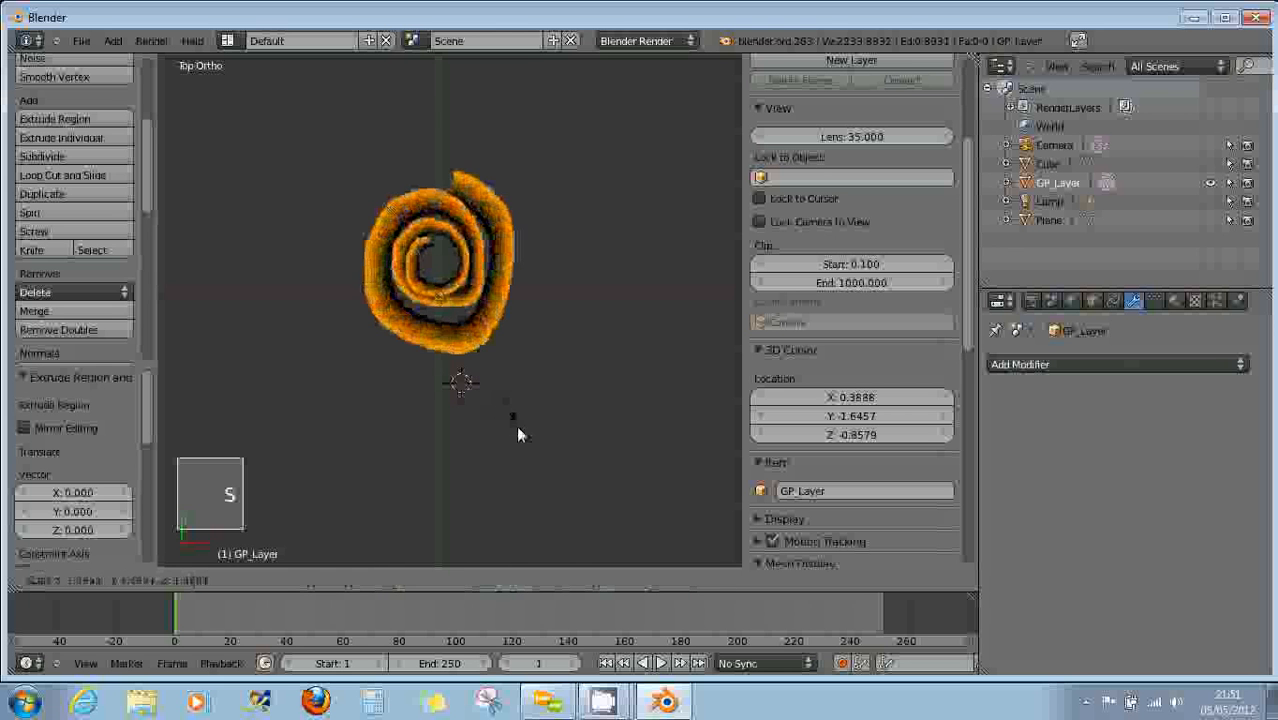
pyautogui.click(519, 435)
pyautogui.moveTo(521, 440); pyautogui.dragTo(465, 290, button='middle')
pyautogui.moveTo(453, 465)
pyautogui.mouseDown(button='middle')
pyautogui.moveTo(452, 440)
pyautogui.moveTo(450, 469)
pyautogui.mouseUp(button='middle')
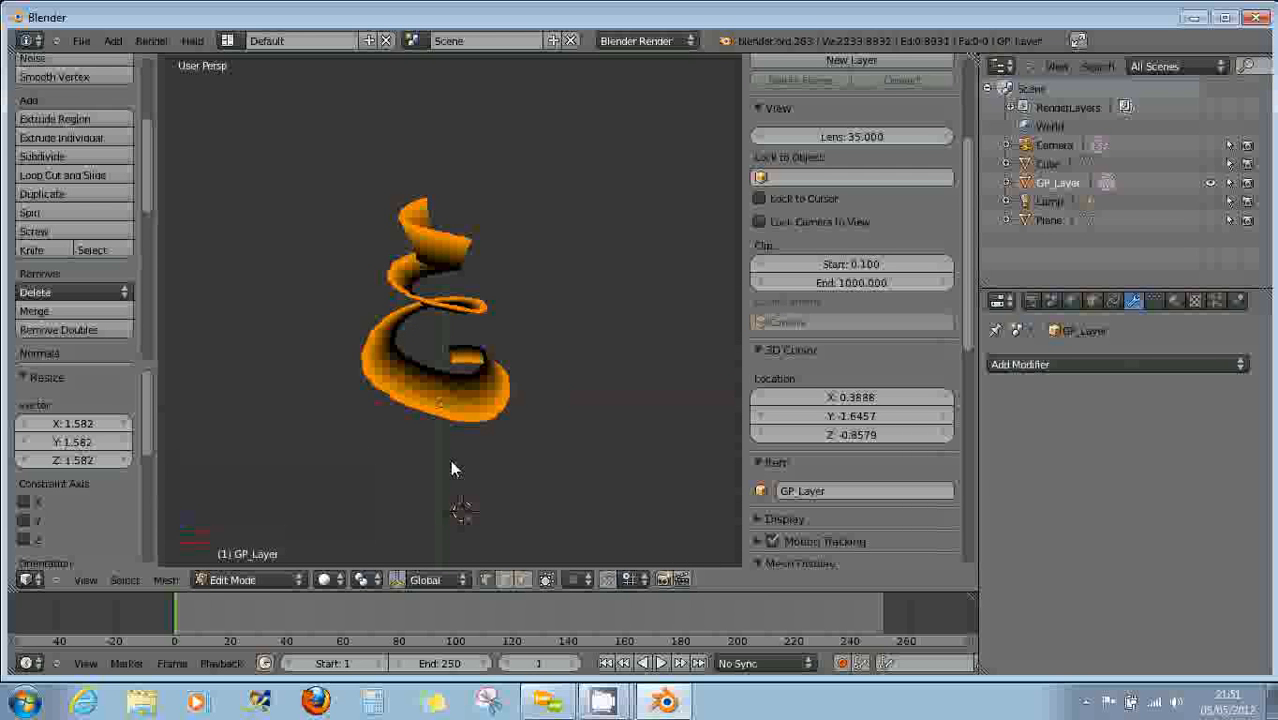
pyautogui.hotkey('ctrl', 'z')
# Scale the extruded spiral edge by about 1.832 in X and Y only and move it about -0.667 along Z.
pyautogui.press('s')
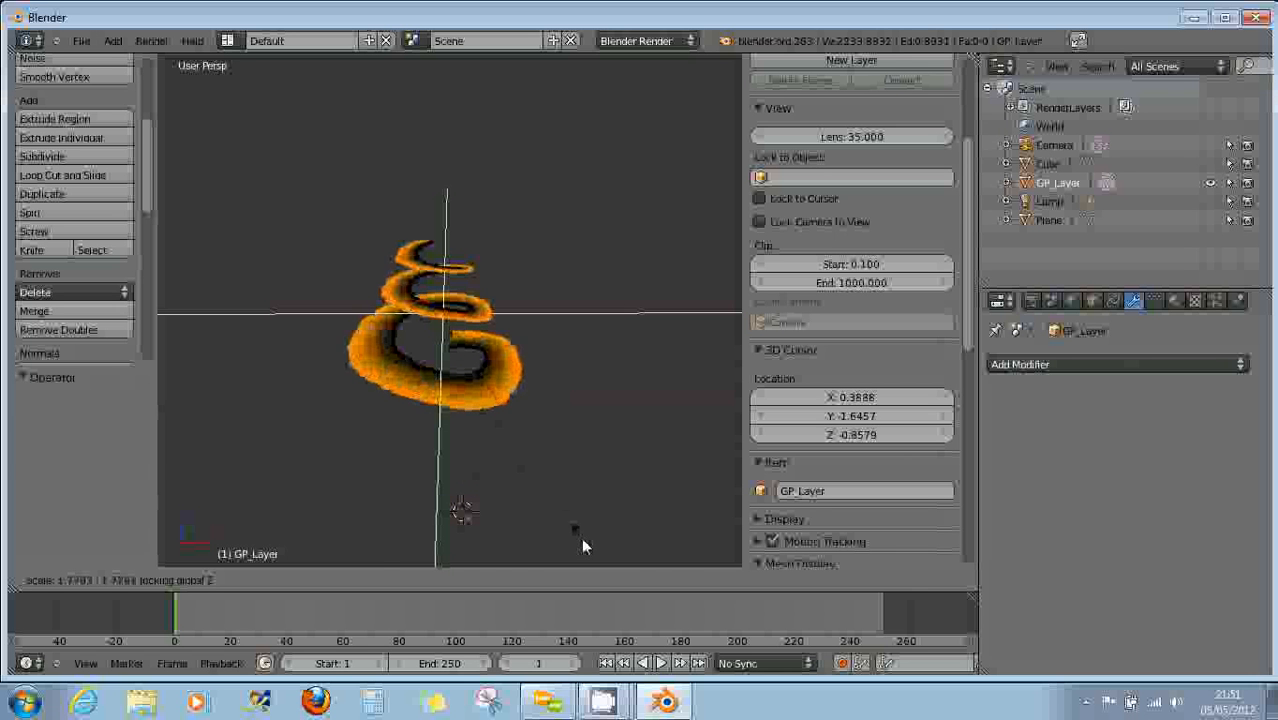
pyautogui.click(582, 541)
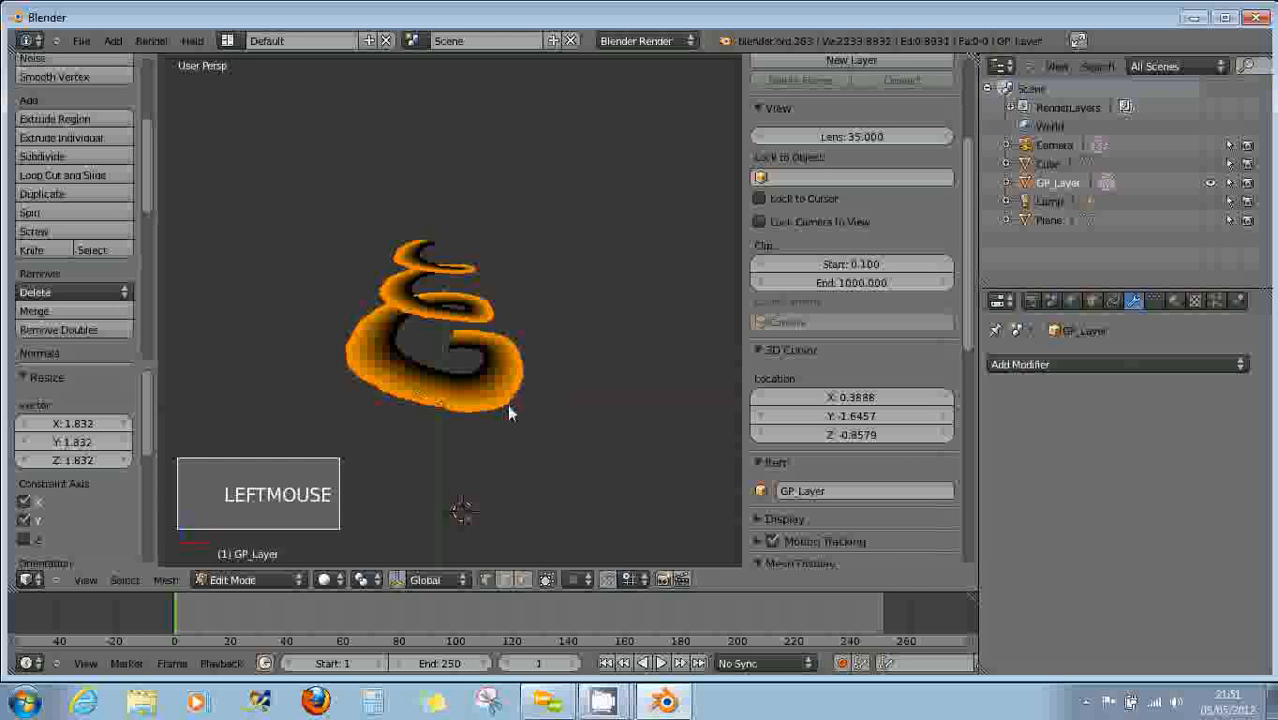
pyautogui.press('g')
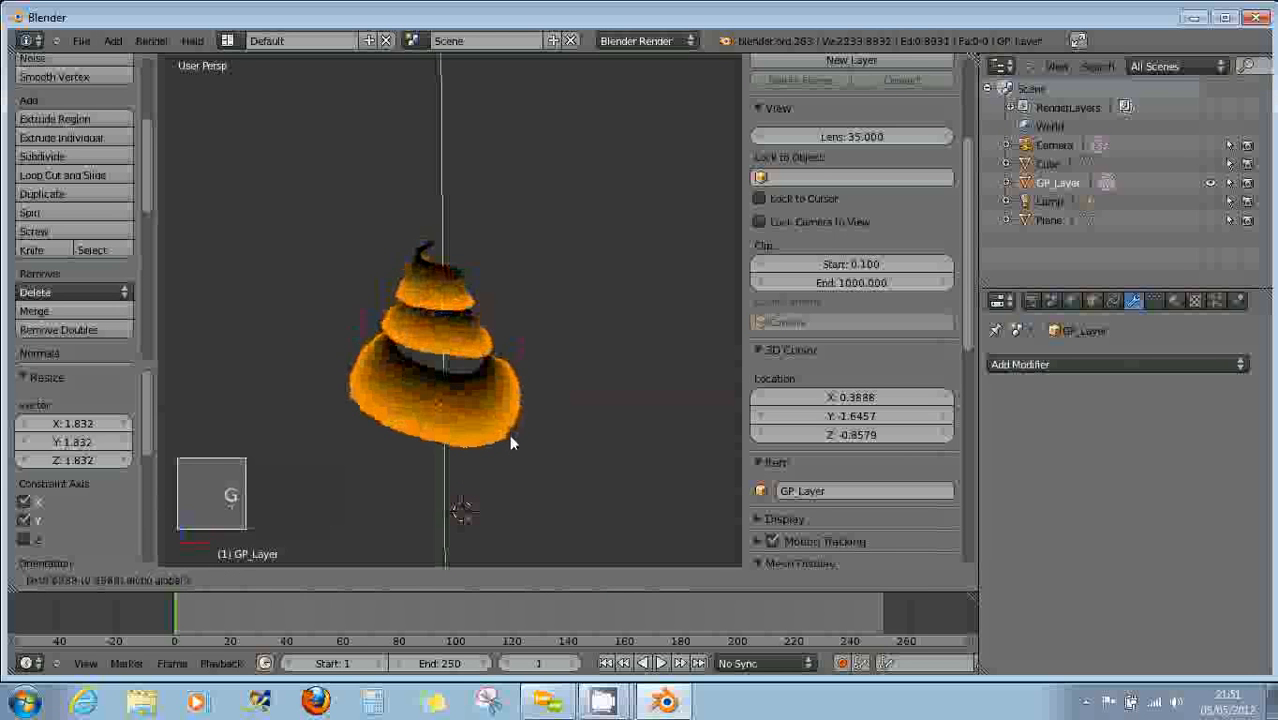
pyautogui.click(510, 440)
pyautogui.moveTo(510, 440); pyautogui.dragTo(612, 541, button='middle')
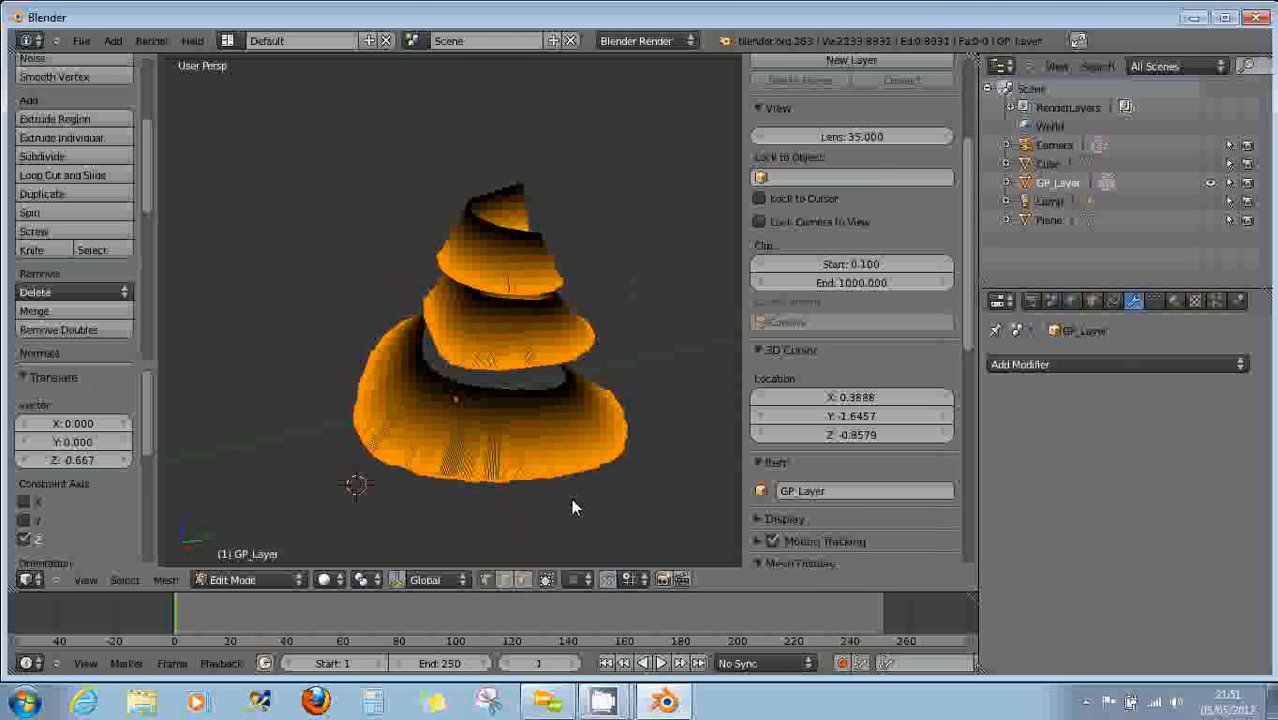
# Select the entire spiral ribbon mesh and return to Object Mode.
pyautogui.press('a')
pyautogui.press('a')
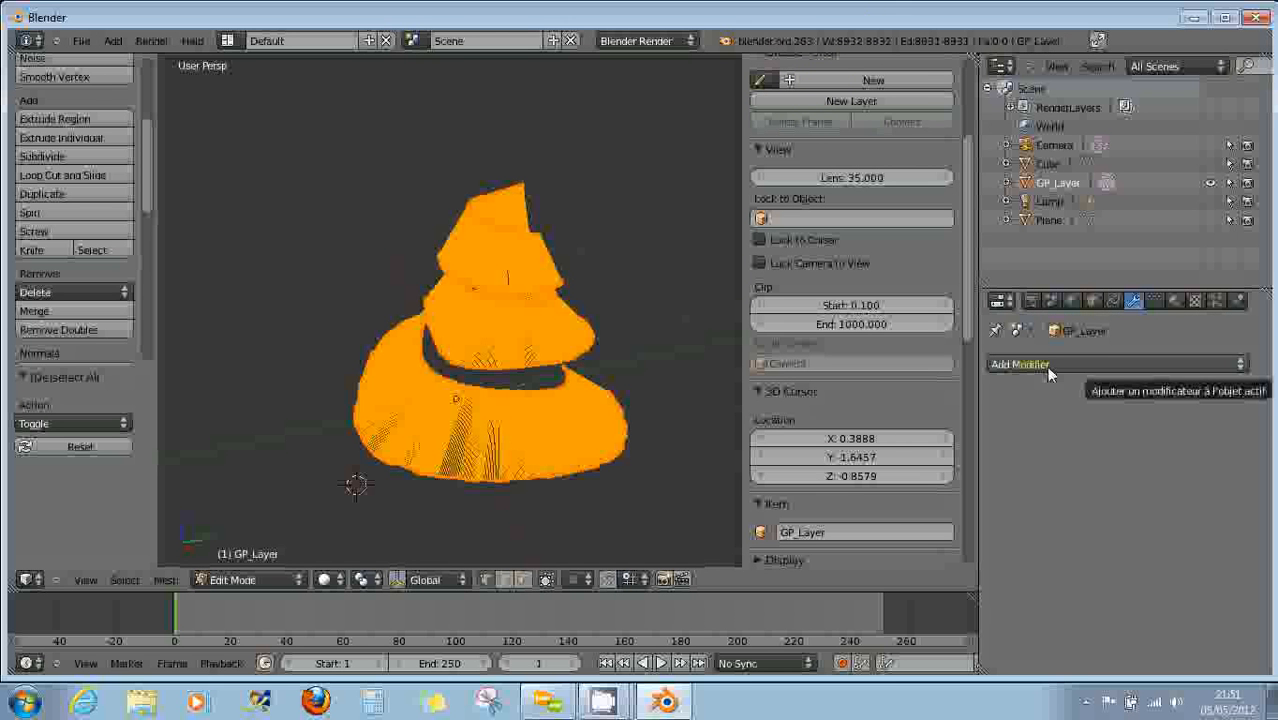
pyautogui.click(245, 590)
pyautogui.click(235, 554)
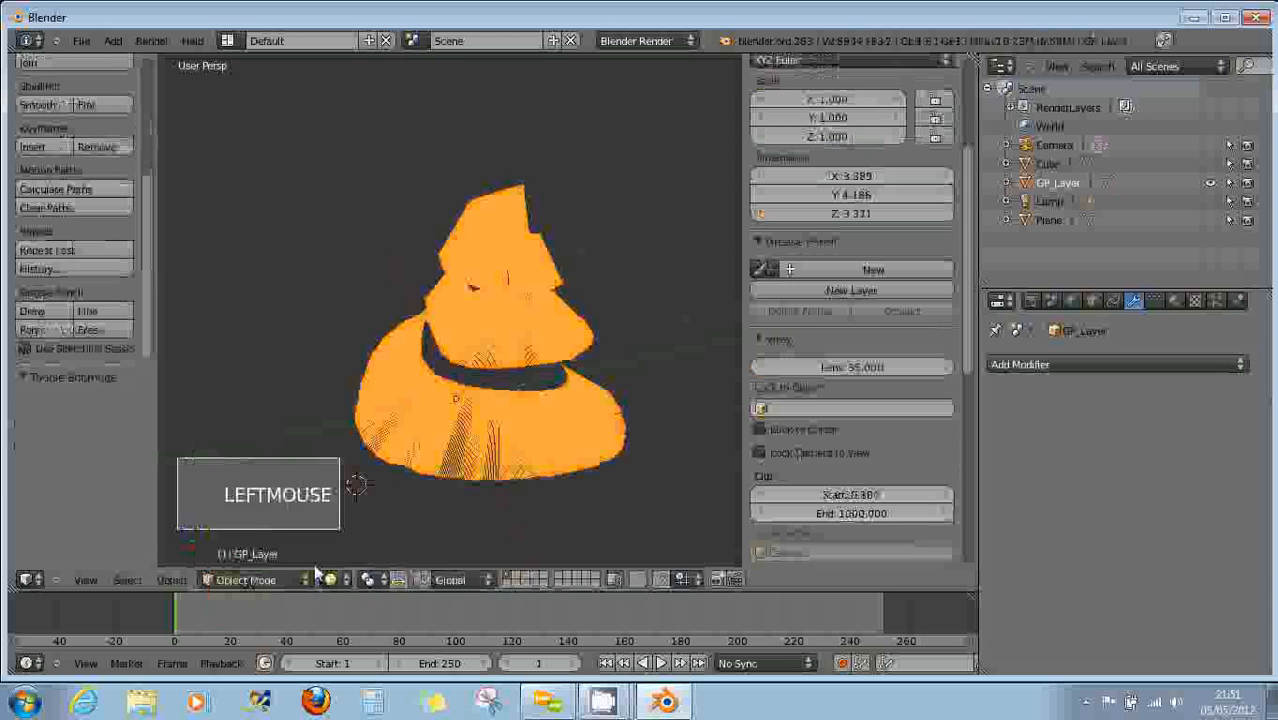
# Try a Remesh modifier in Blocks mode with octree depth 9 on the spiral mesh, and remove it.
pyautogui.click(1116, 368)
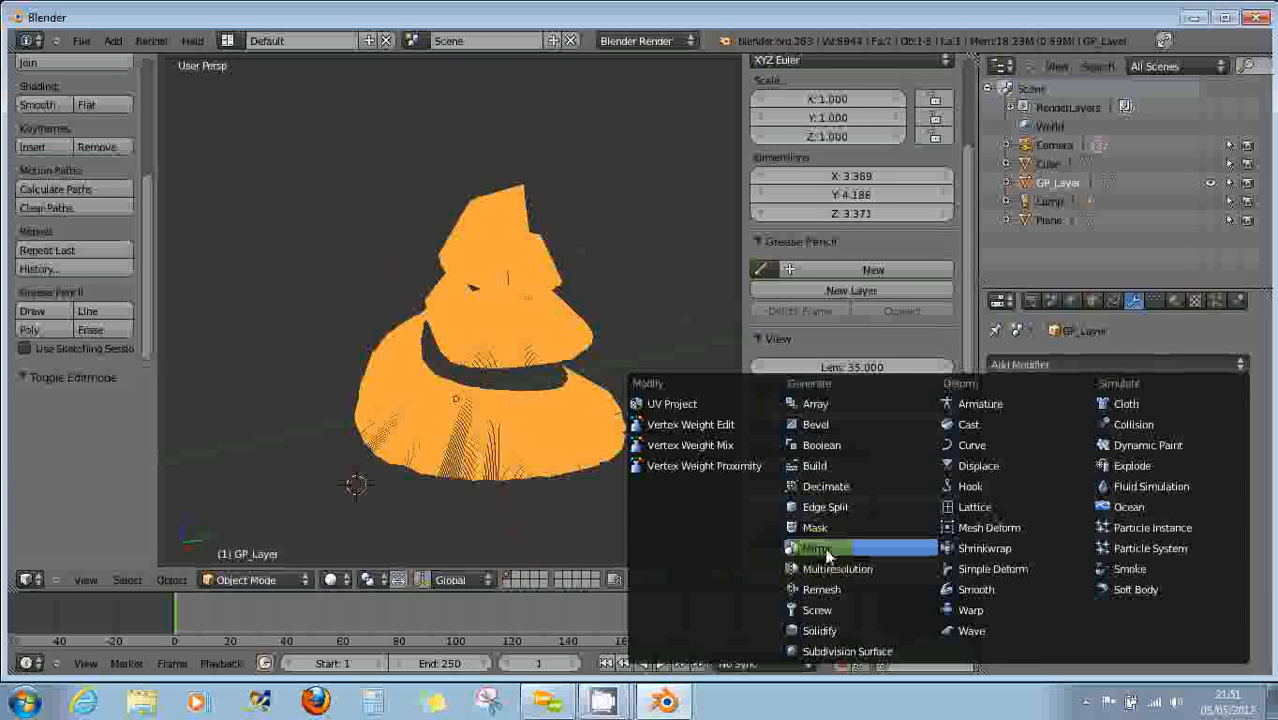
pyautogui.click(818, 590)
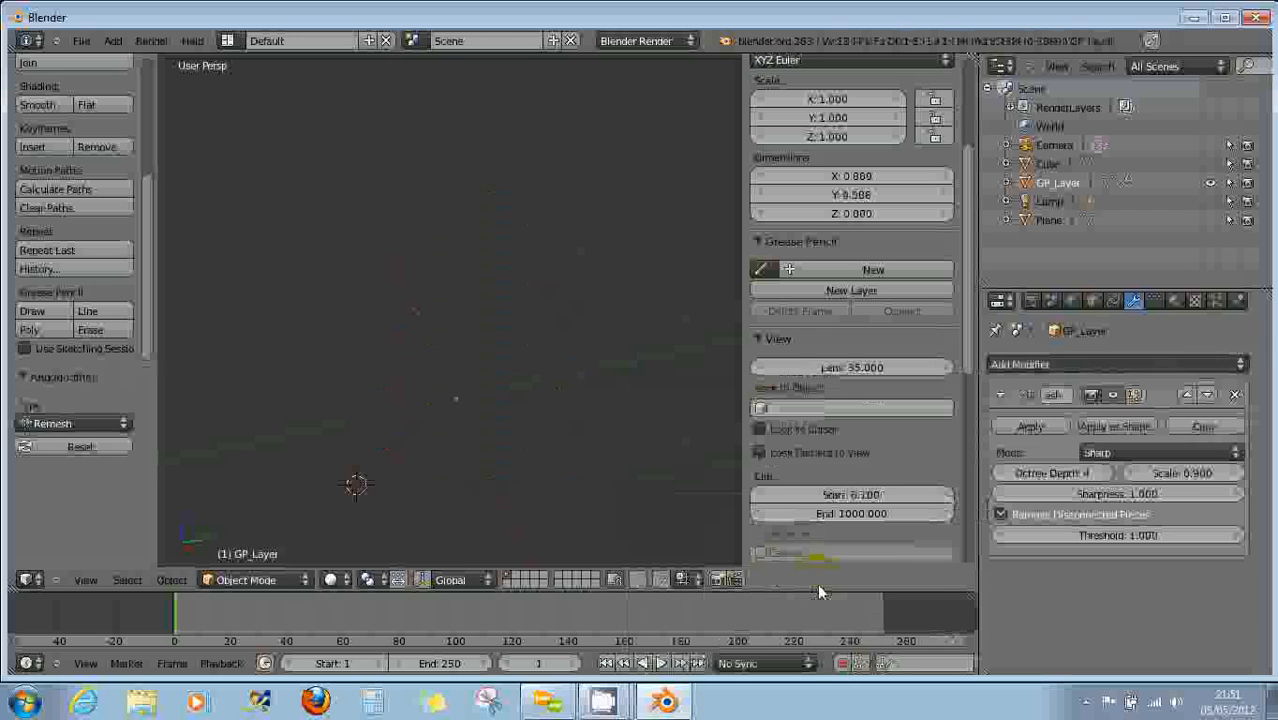
pyautogui.click(1107, 471)
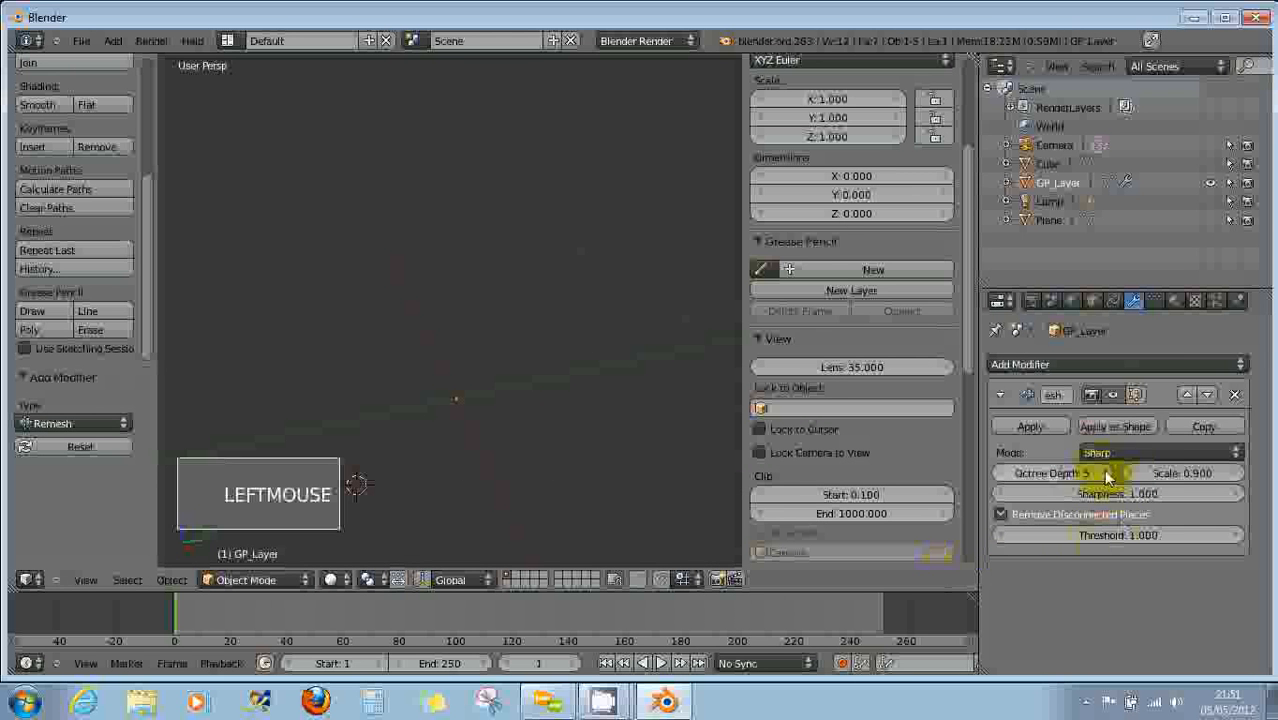
pyautogui.click(1113, 455)
pyautogui.click(1103, 433)
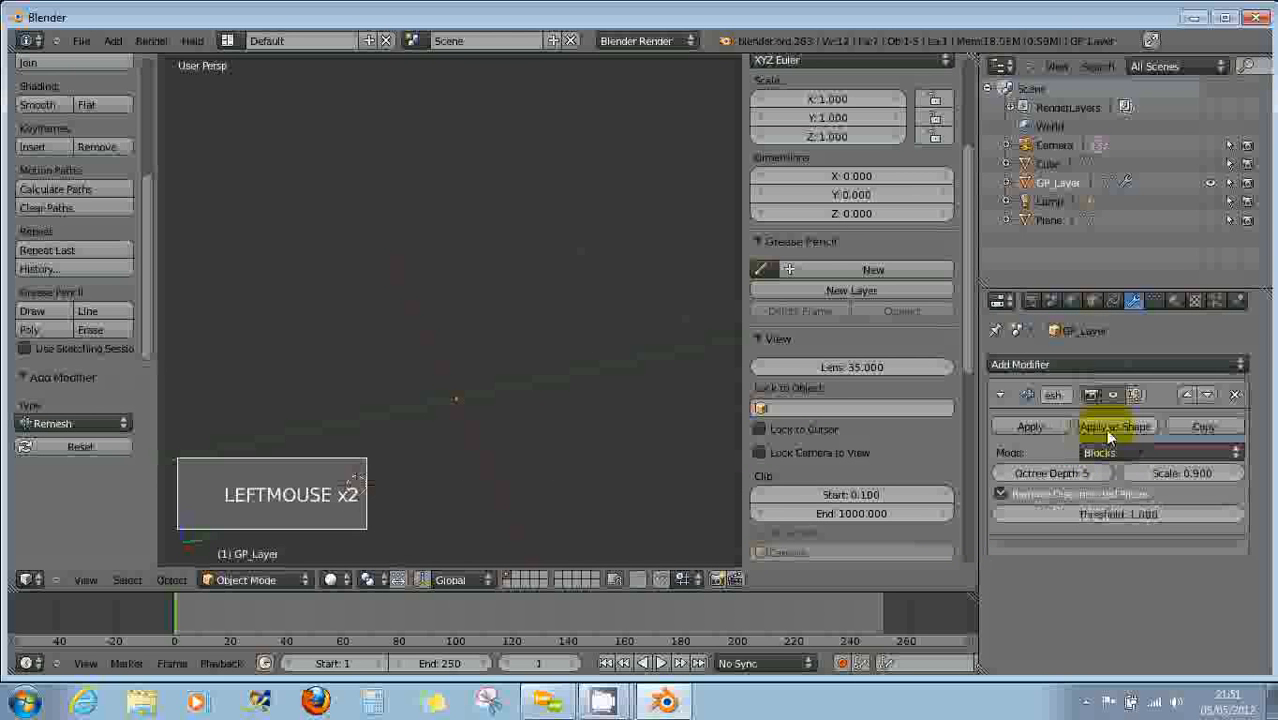
pyautogui.click(1110, 474)
pyautogui.click(1105, 476)
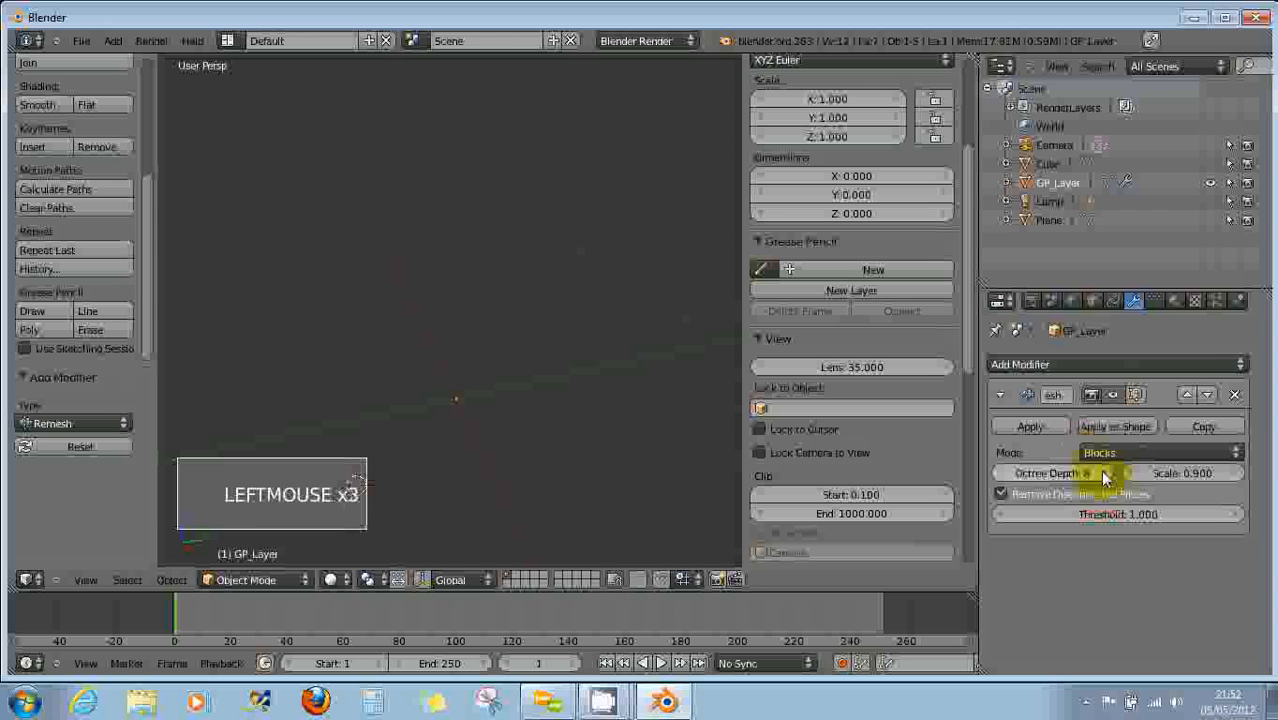
pyautogui.click(1105, 478)
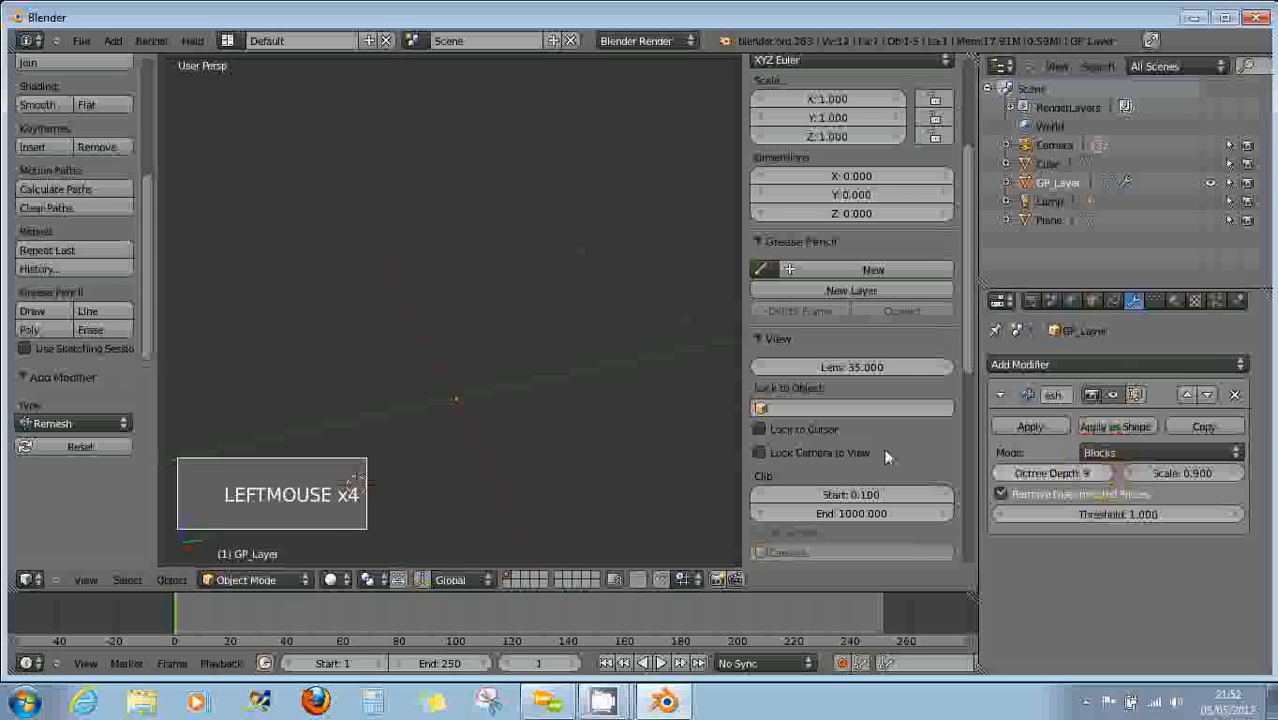
pyautogui.scroll(-11, 481, 404)
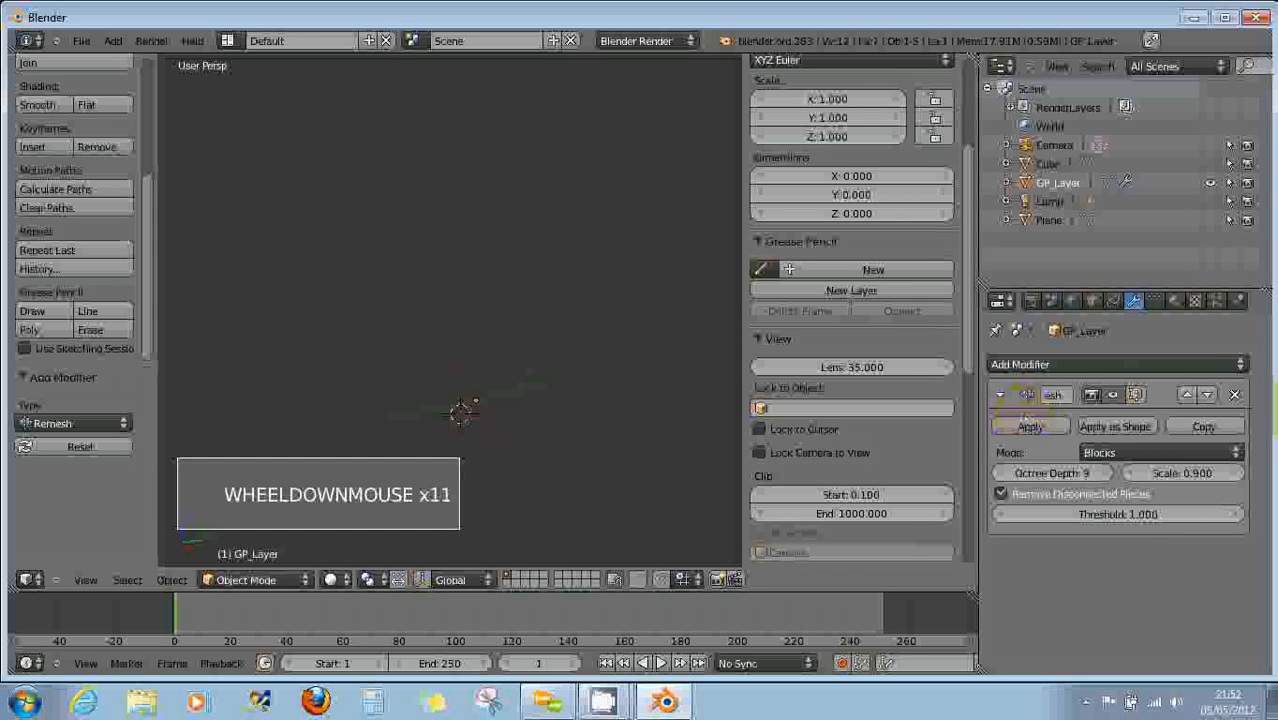
pyautogui.click(1234, 394)
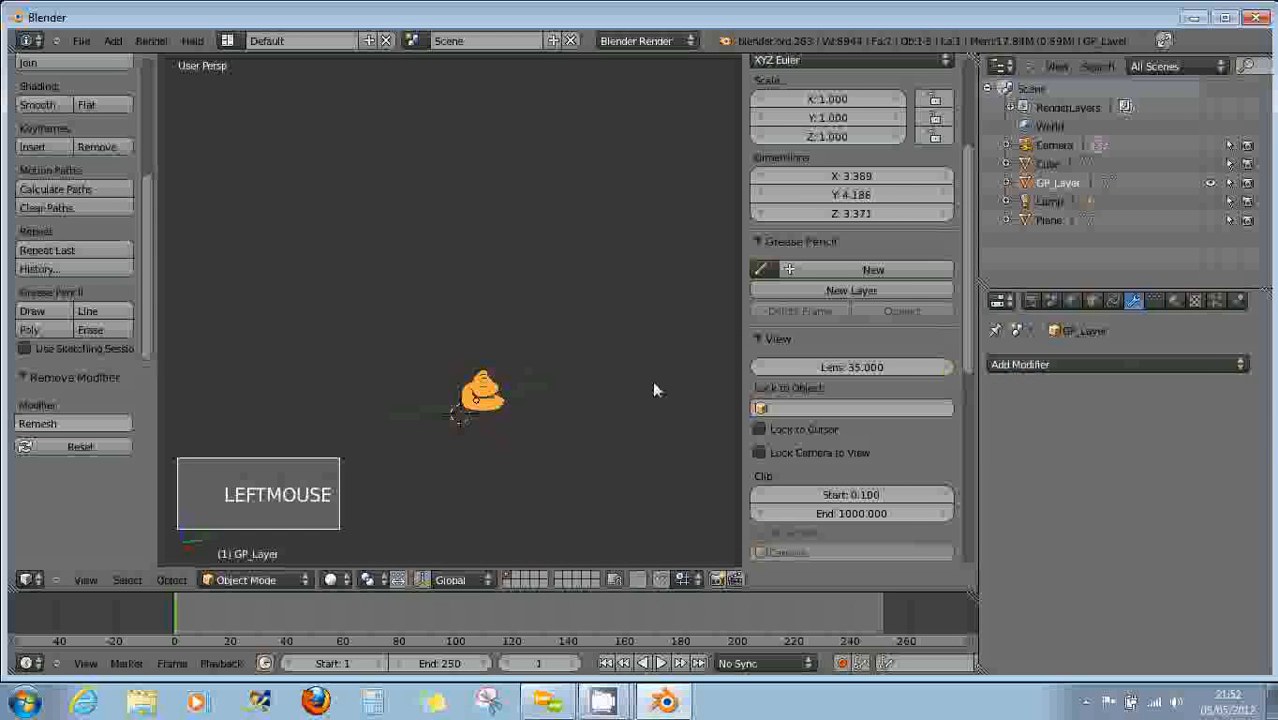
# Add a Decimate modifier to the spiral mesh and toggle the object's selection off and on.
pyautogui.scroll(4, 620, 386)
pyautogui.click(1011, 365)
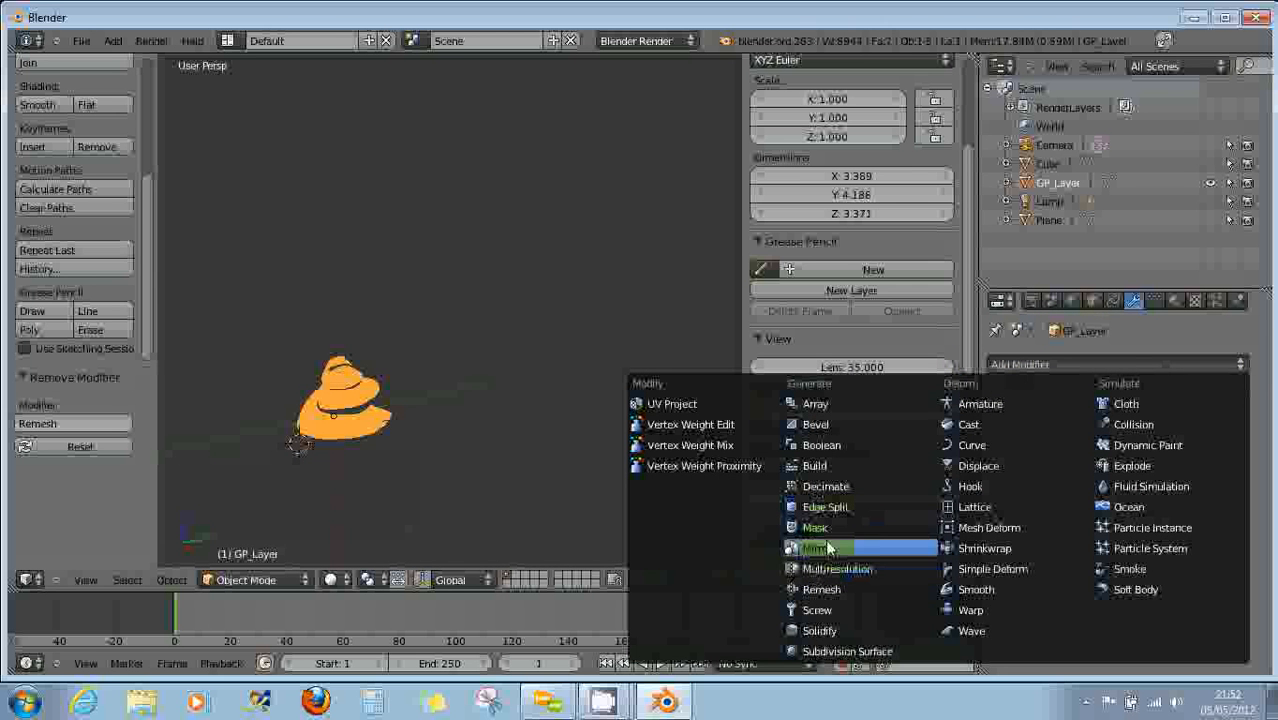
pyautogui.click(826, 486)
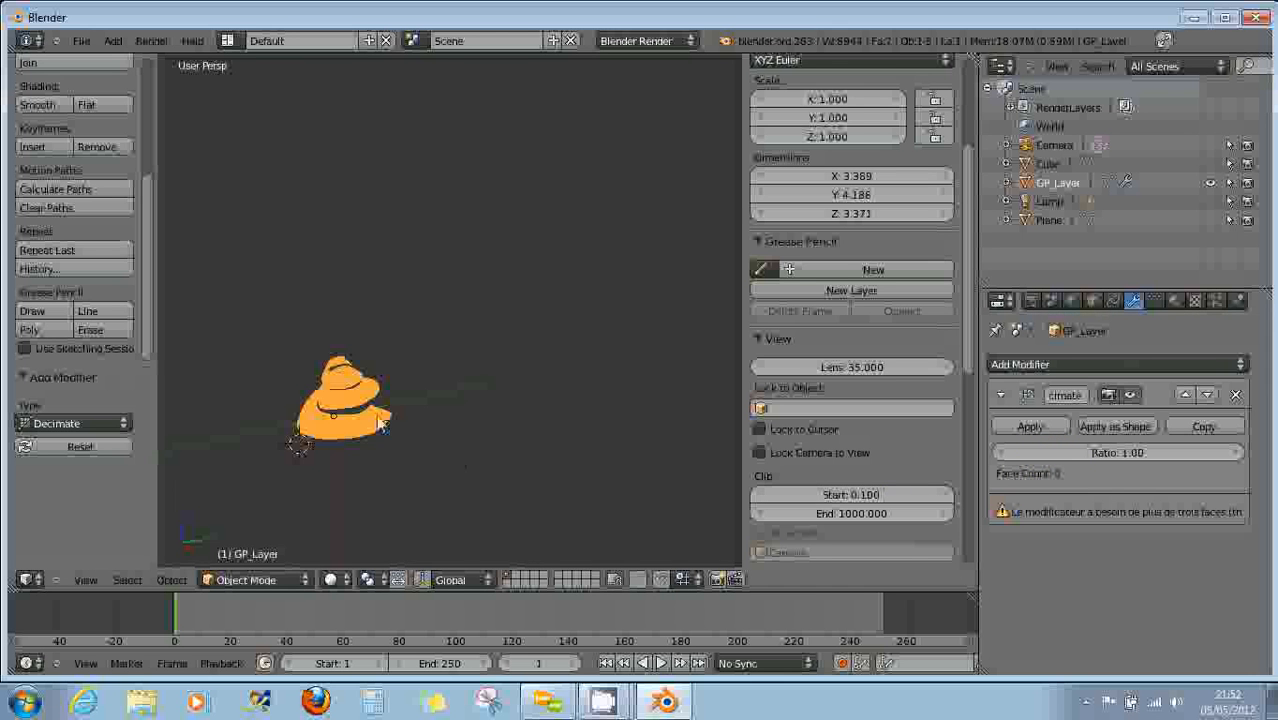
pyautogui.keyDown('shift'); pyautogui.moveTo(380, 420); pyautogui.dragTo(503, 410, button='middle'); pyautogui.keyUp('shift')
pyautogui.scroll(7, 503, 412)
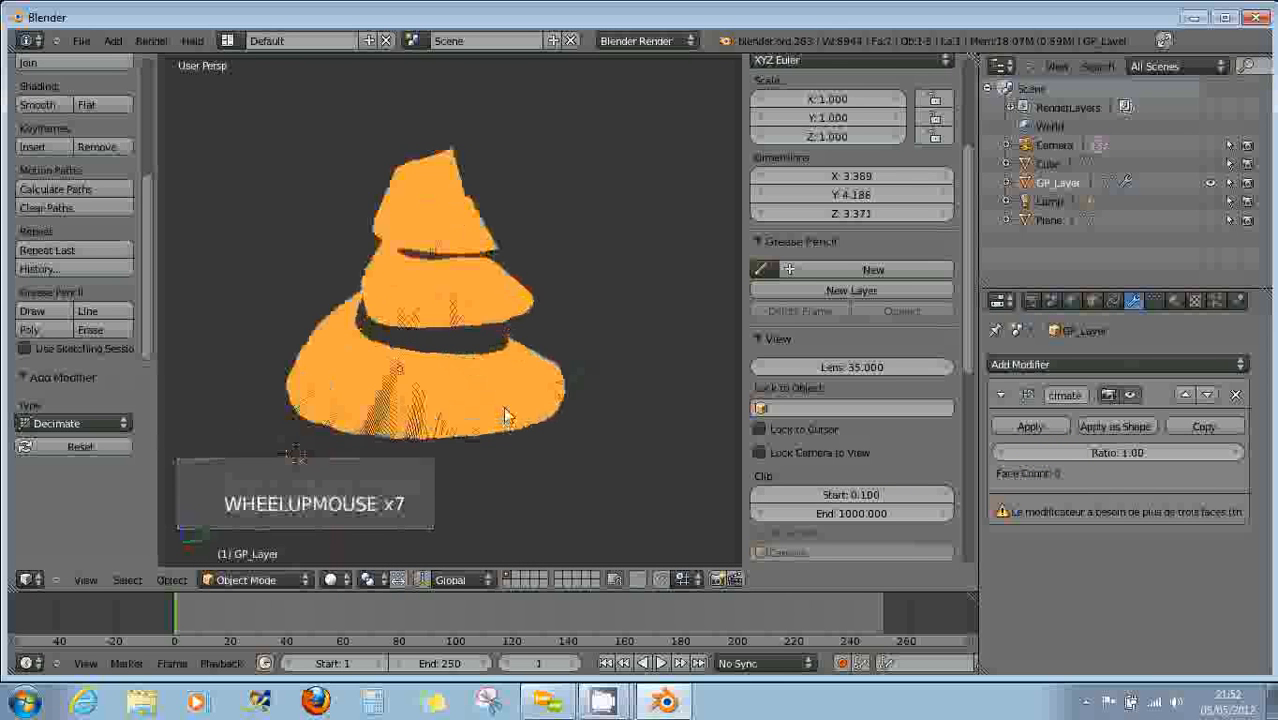
pyautogui.press('a')
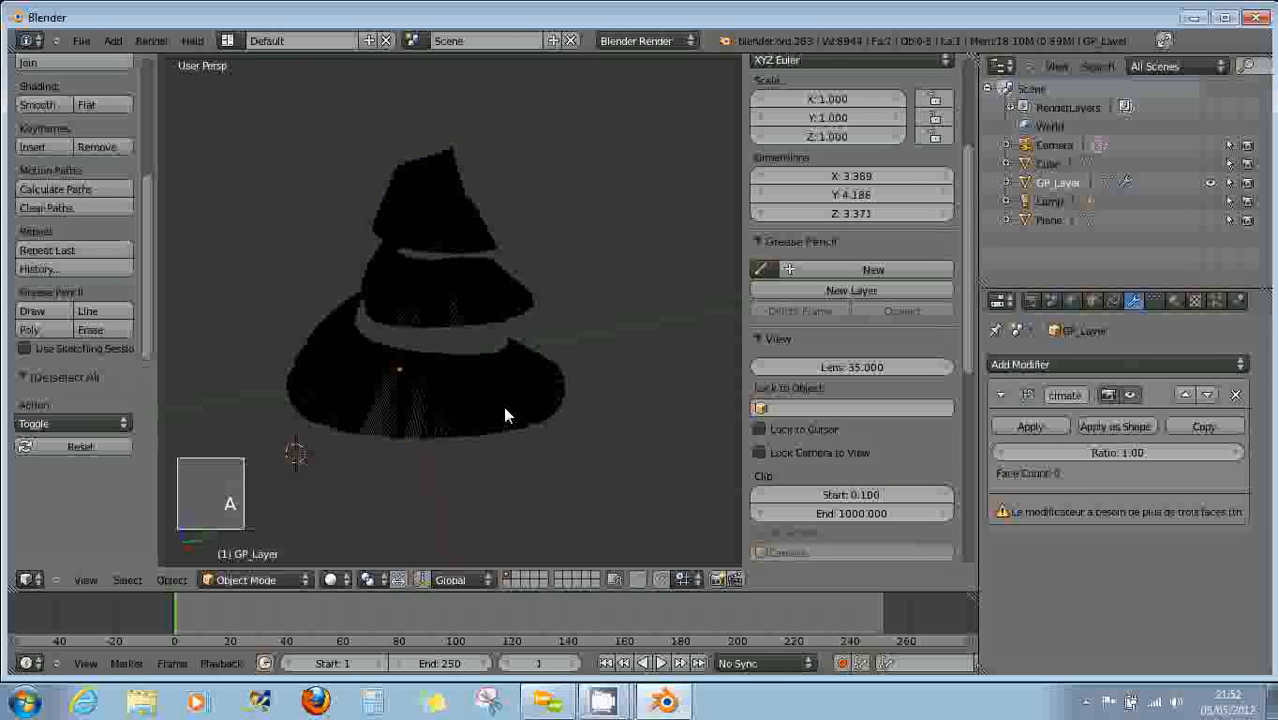
pyautogui.press('a')
# Set the Decimate ratio to 0.05 and apply the modifier to the spiral mesh.
pyautogui.click(1003, 453)
pyautogui.click(1003, 453)
pyautogui.click(1003, 453)
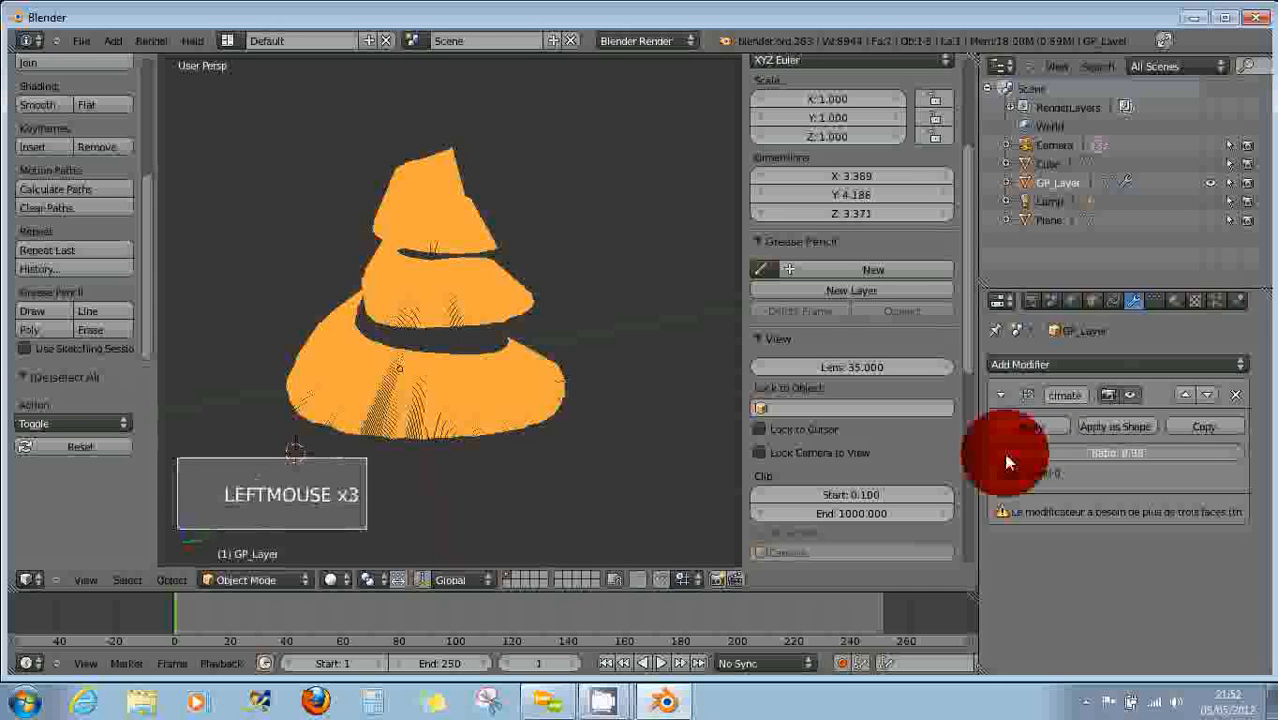
pyautogui.click(1003, 453)
pyautogui.click(1003, 453)
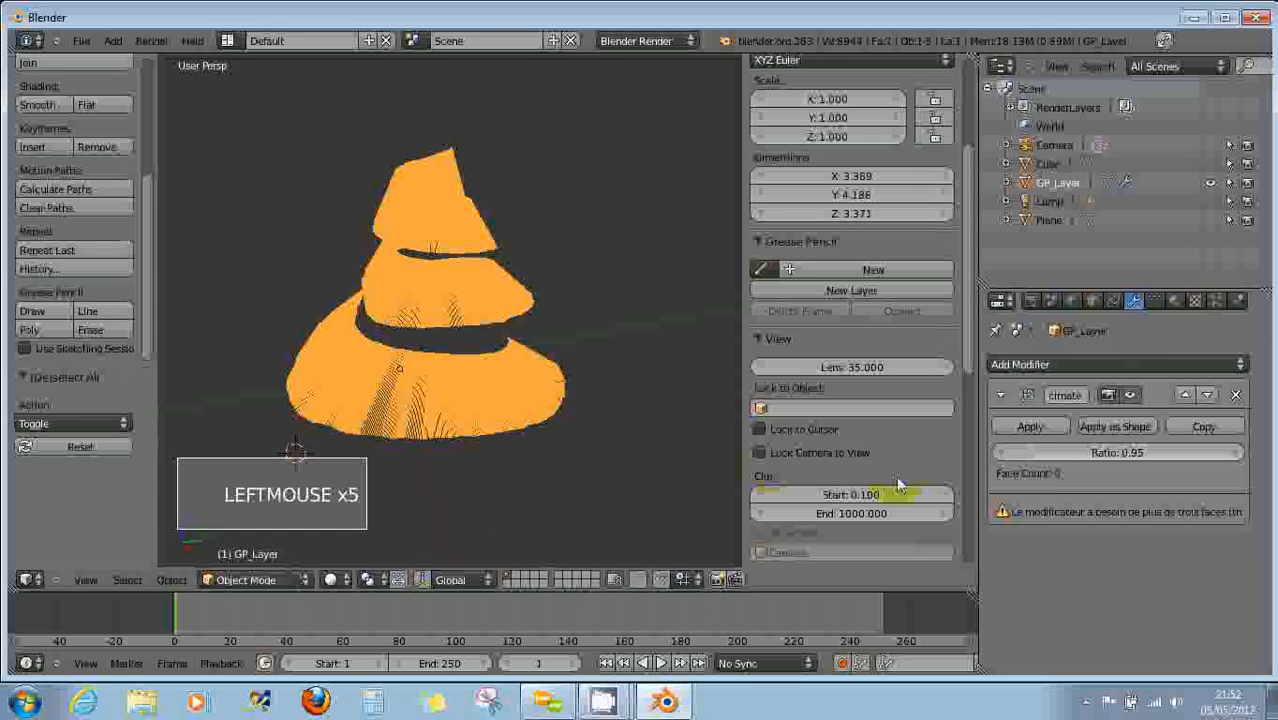
pyautogui.moveTo(1040, 455); pyautogui.dragTo(1013, 451)
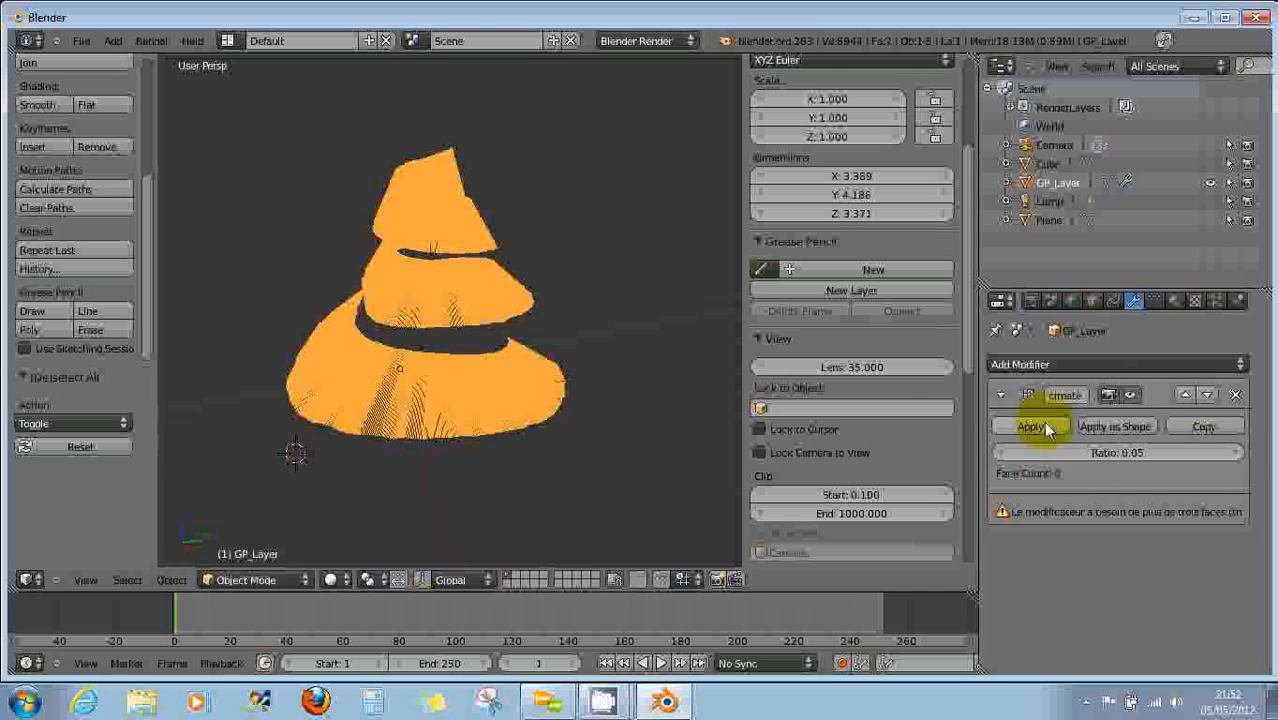
pyautogui.click(1031, 426)
# Inspect the spiral's dense edges up close and add a new material to the mesh.
pyautogui.scroll(3, 562, 437)
pyautogui.moveTo(562, 437); pyautogui.dragTo(202, 398, button='middle')
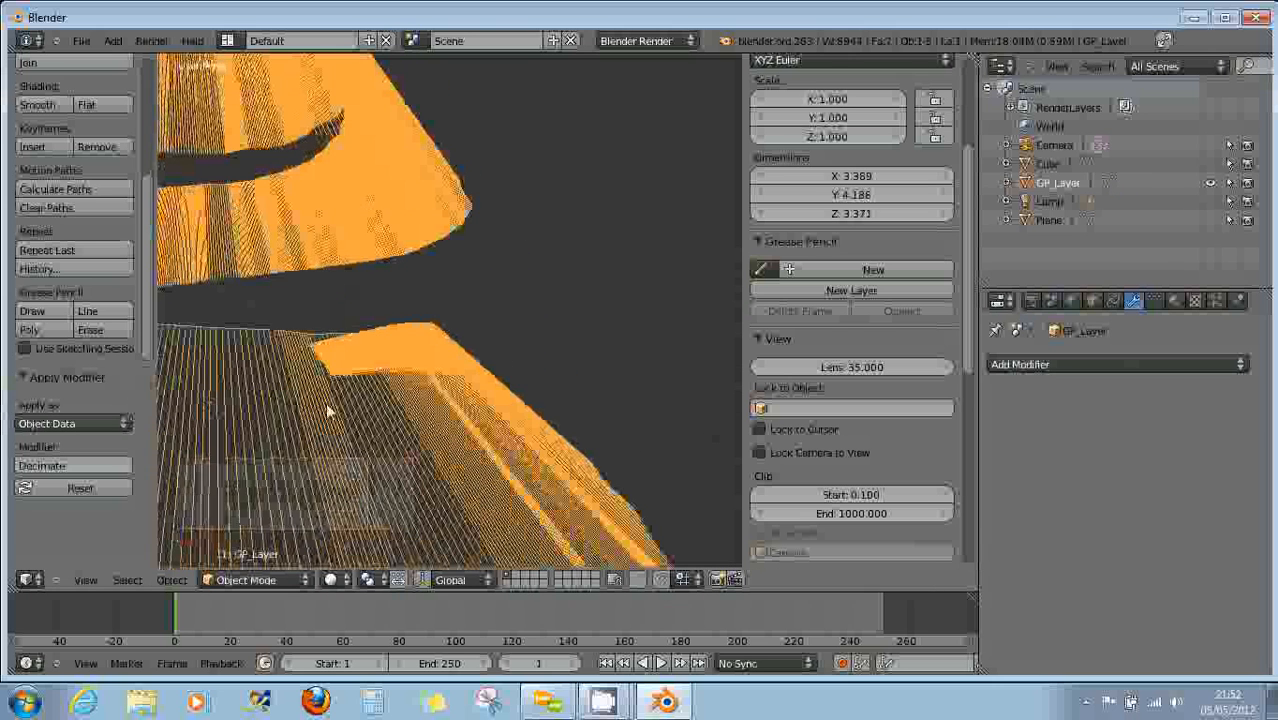
pyautogui.scroll(-1, 345, 412)
pyautogui.scroll(-1, 457, 422)
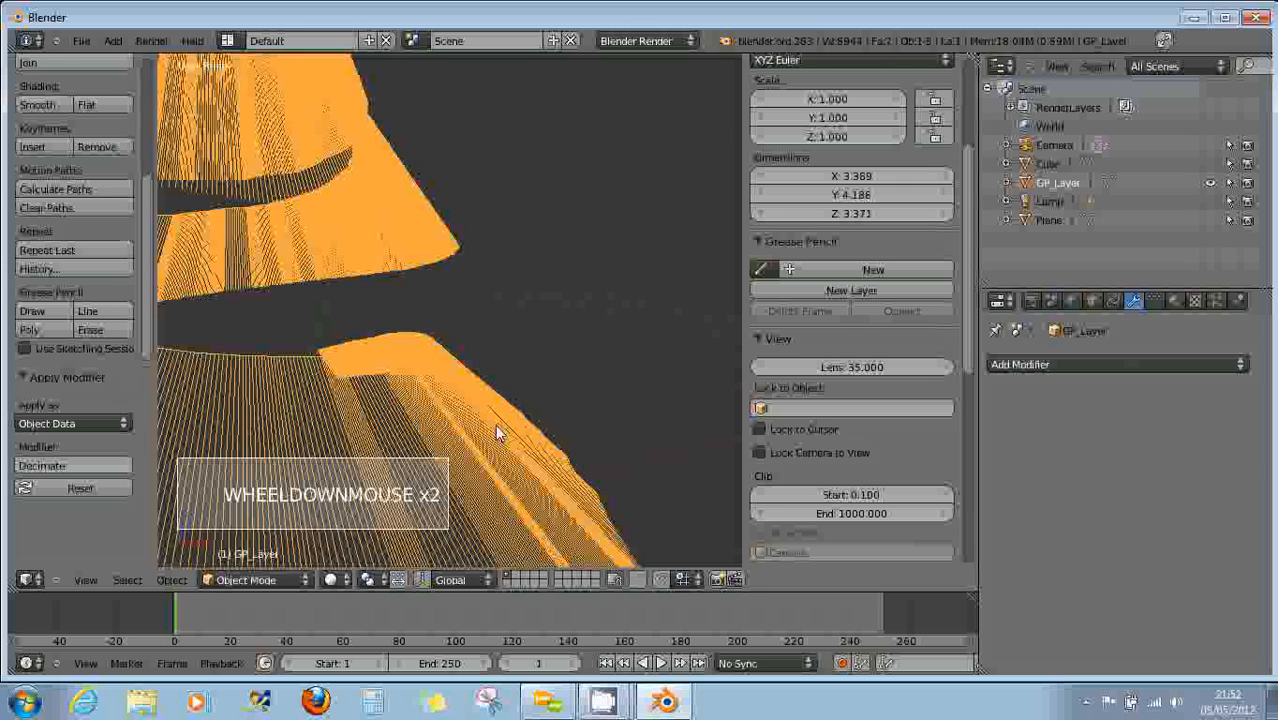
pyautogui.scroll(-5, 485, 428)
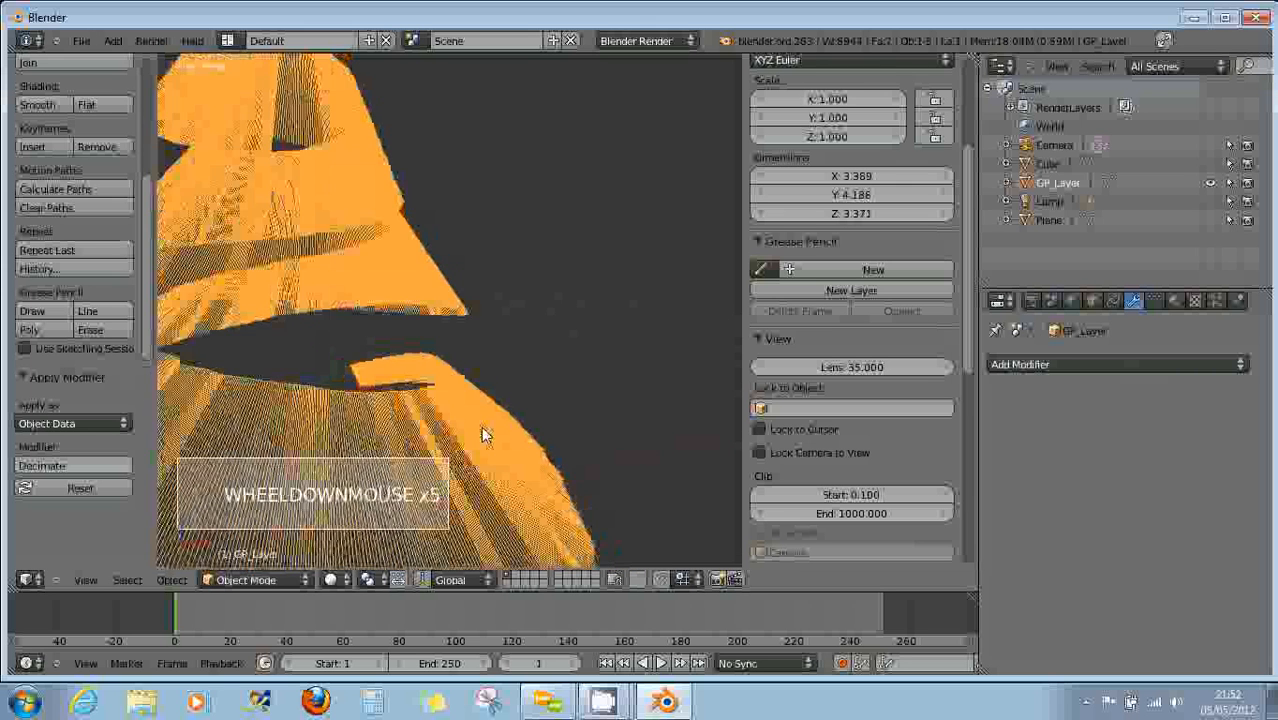
pyautogui.moveTo(464, 426); pyautogui.dragTo(840, 460, button='middle')
pyautogui.click(1175, 300)
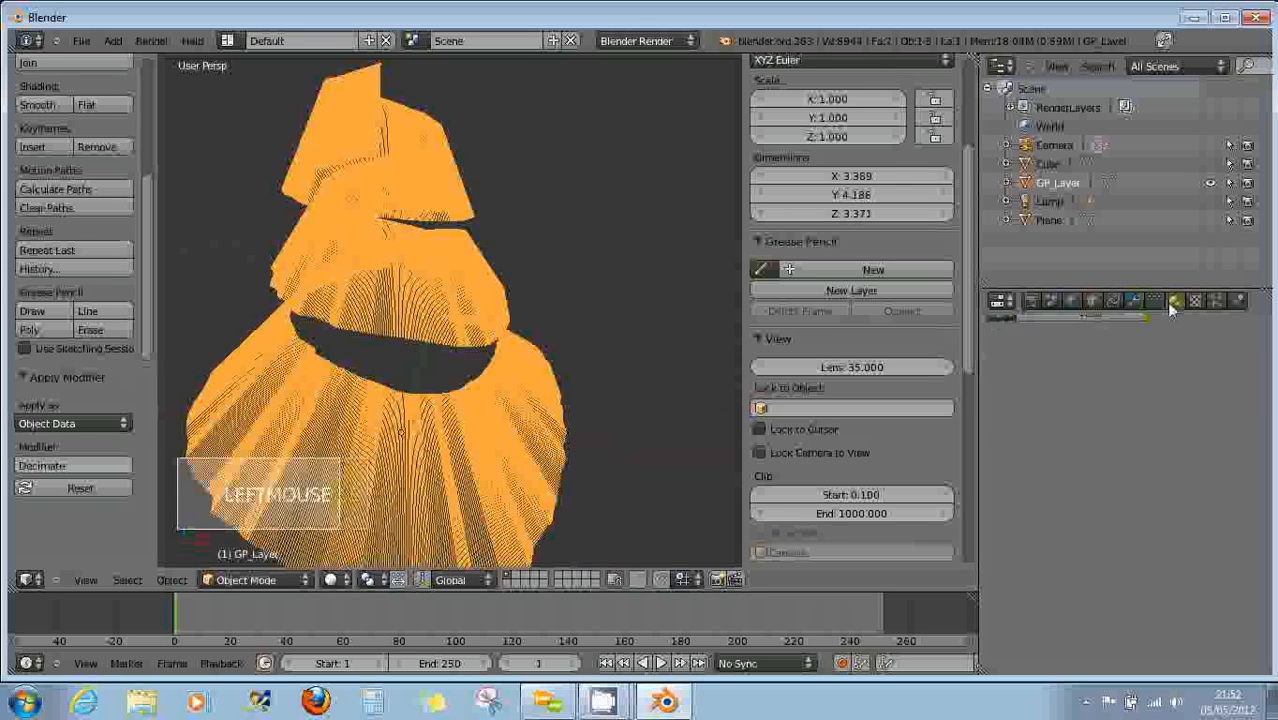
pyautogui.click(1073, 423)
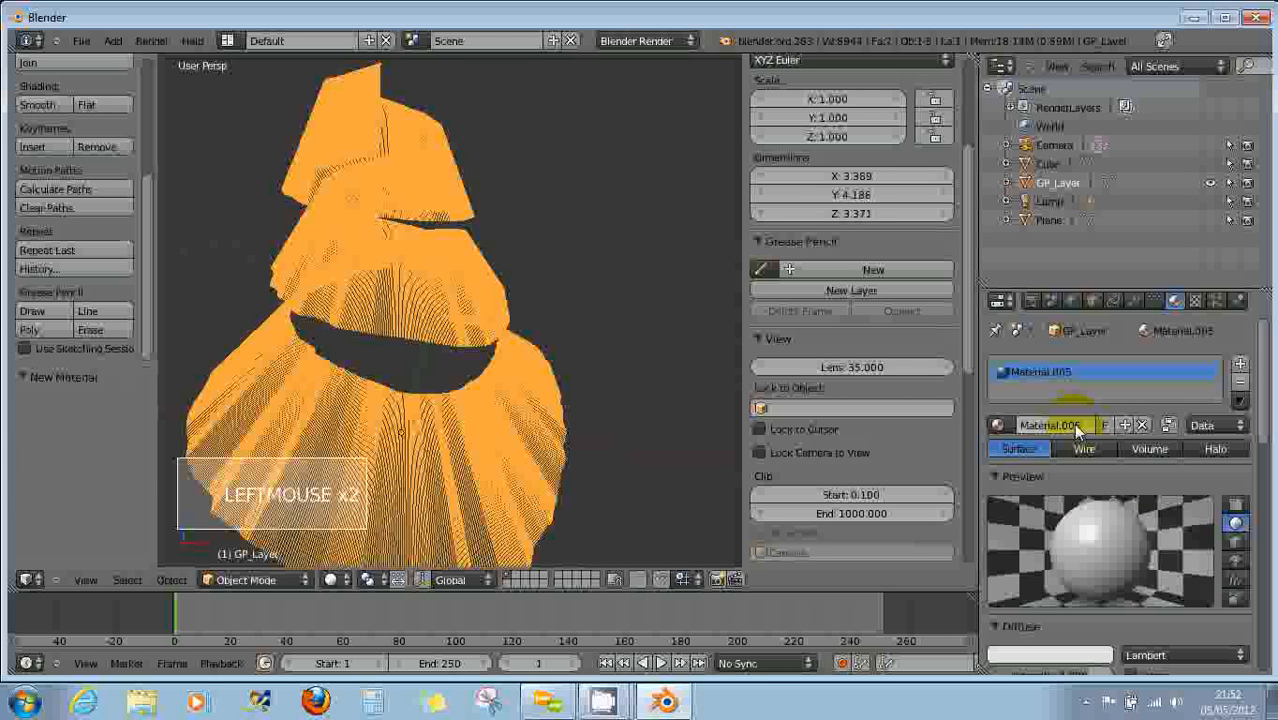
pyautogui.scroll(-3, 503, 432)
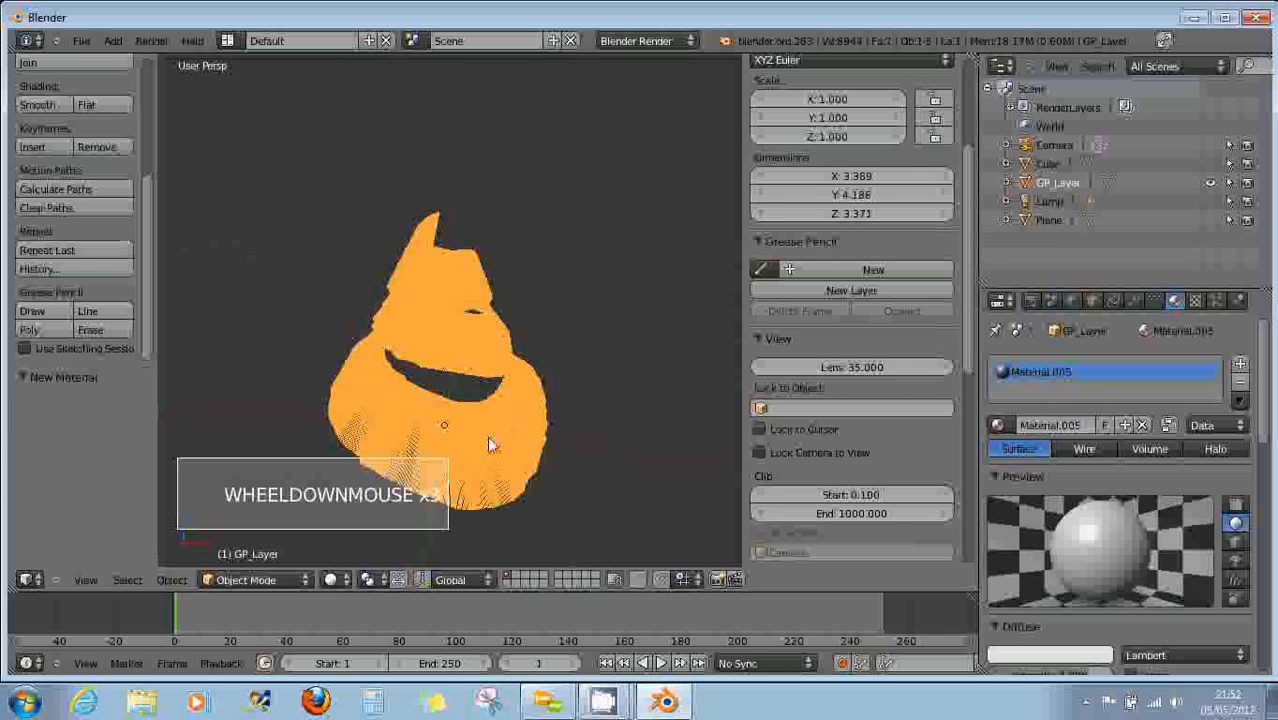
# Expand GP_Layer in the Outliner to check its mesh data, ending in Object Mode.
pyautogui.press('Tab')
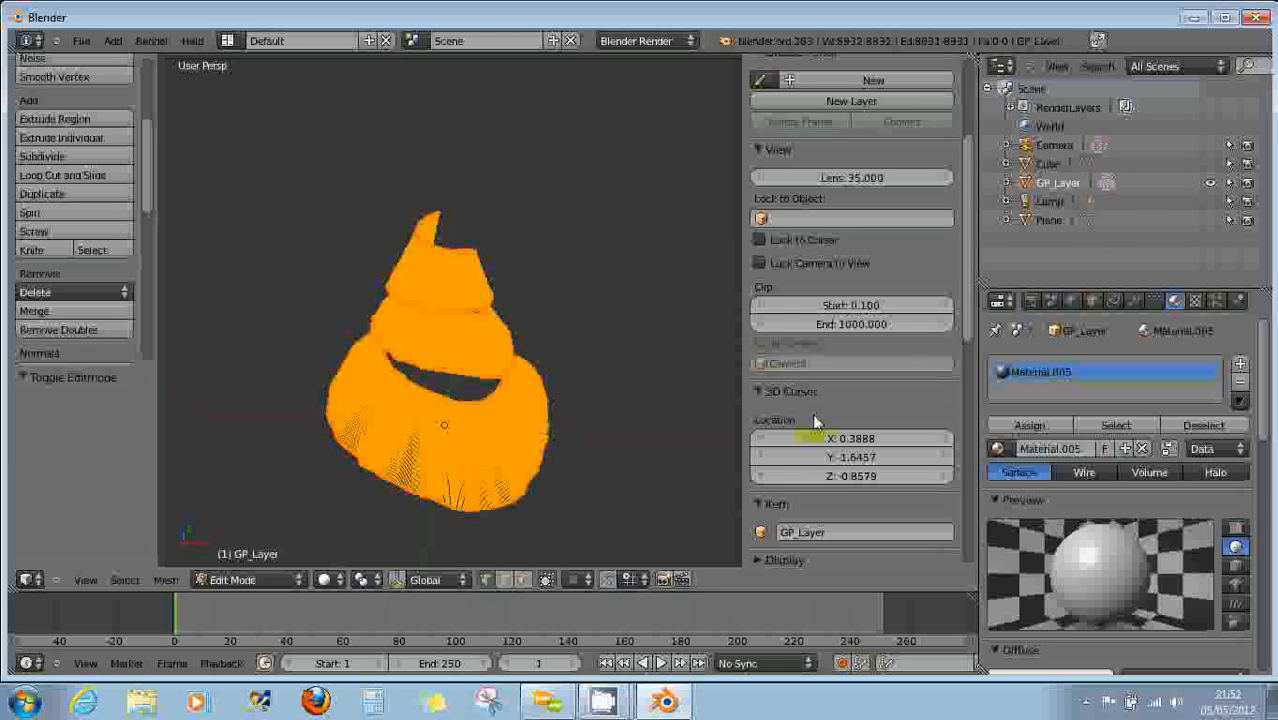
pyautogui.click(1008, 184)
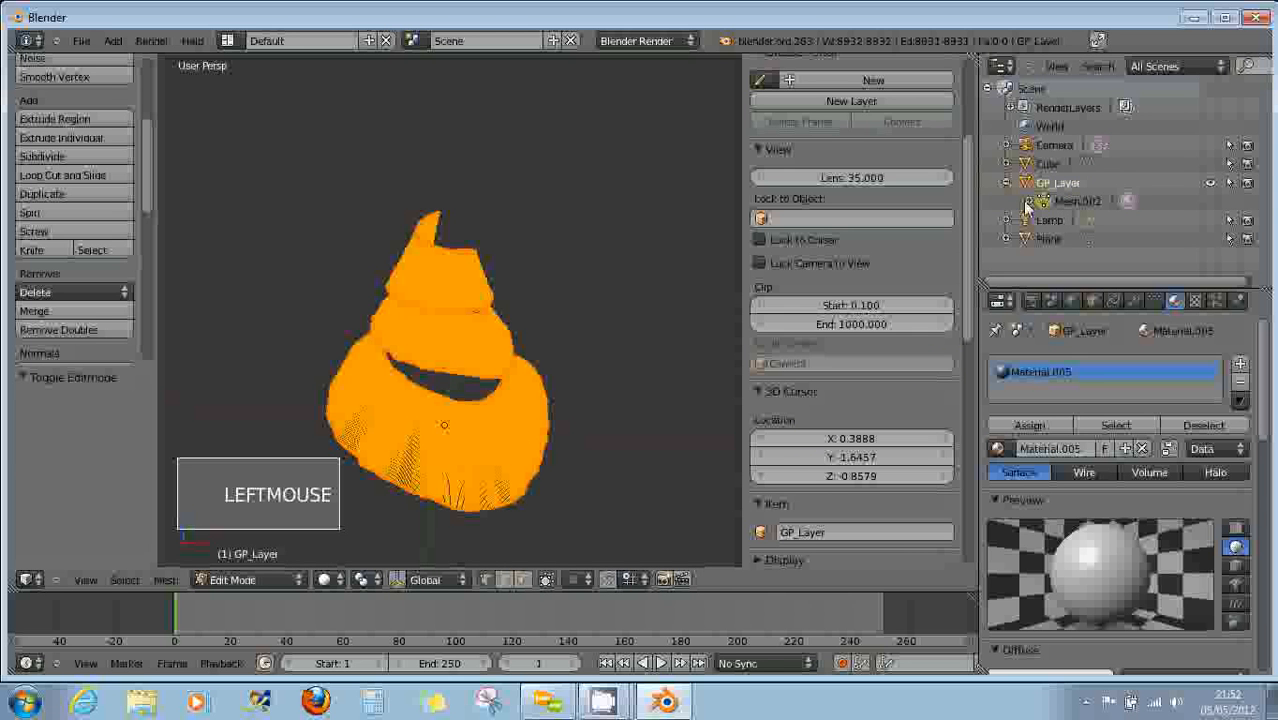
pyautogui.doubleClick(1068, 201)
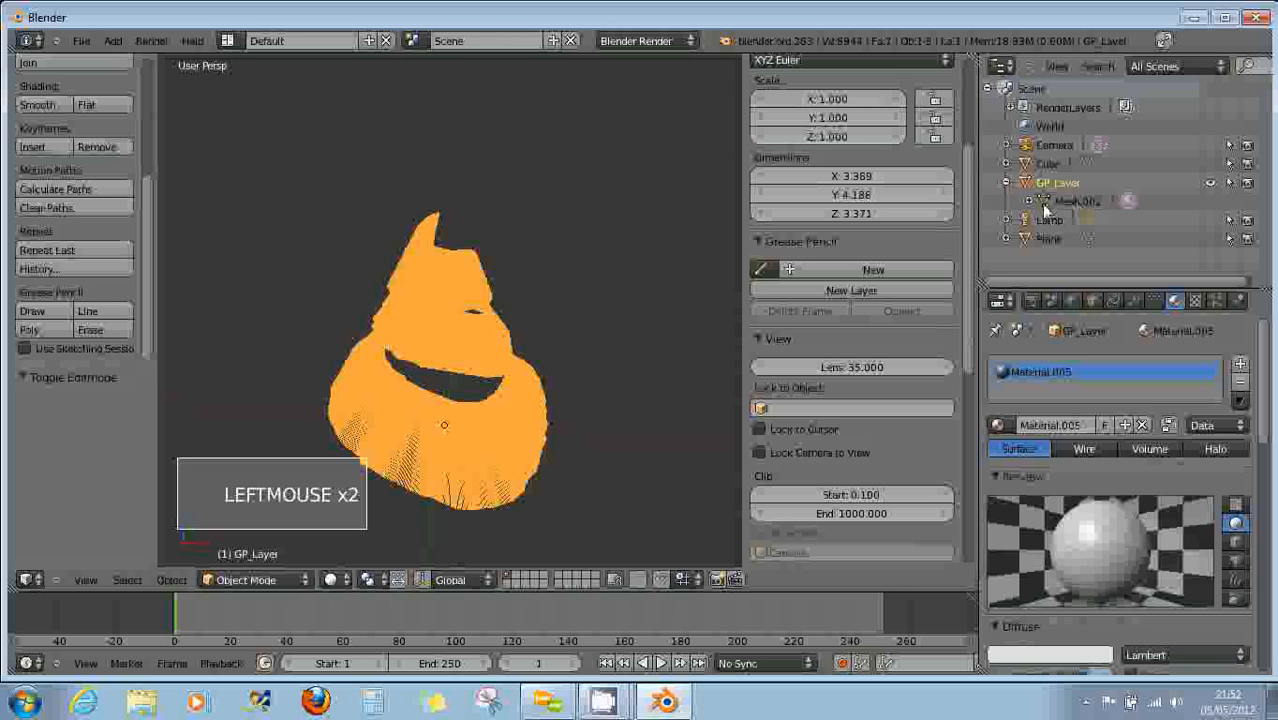
# Duplicate the spiral object and place the copy beside it, offset about -3.939 in X, -0.290 in Y and 0.183 in Z.
pyautogui.rightClick(446, 345)
pyautogui.scroll(-2, 515, 403)
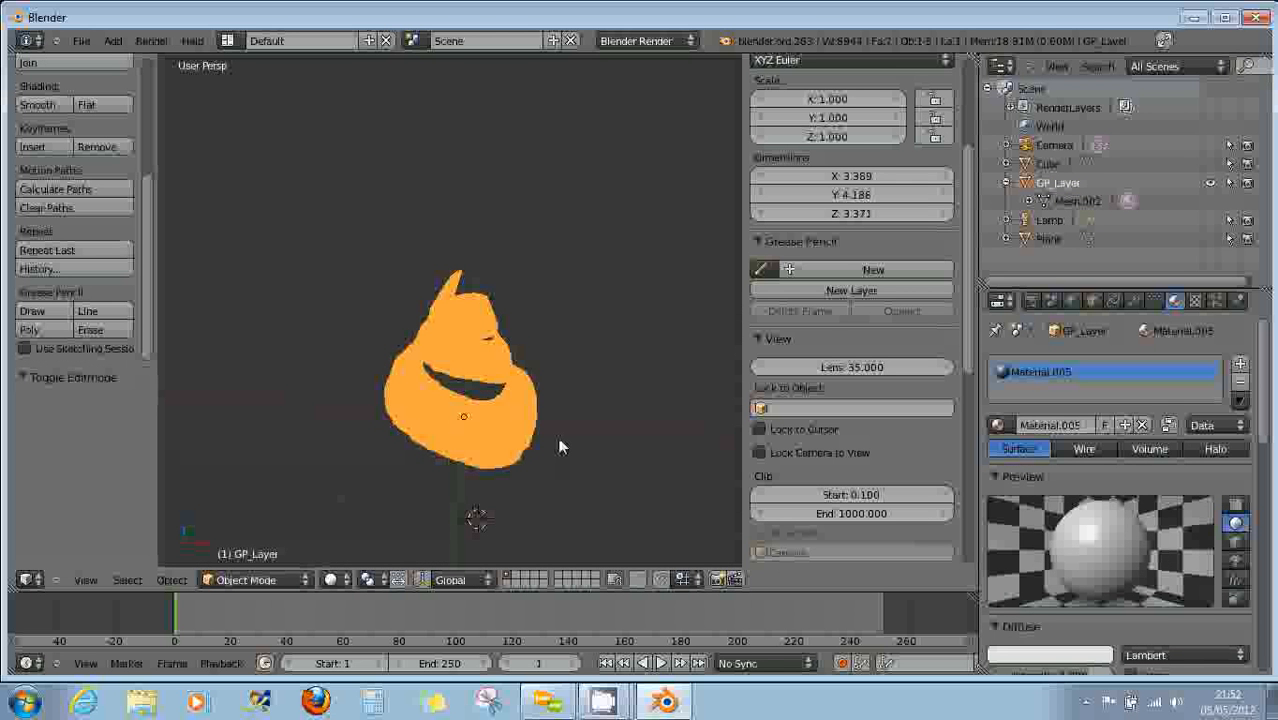
pyautogui.hotkey('shift', 'd')
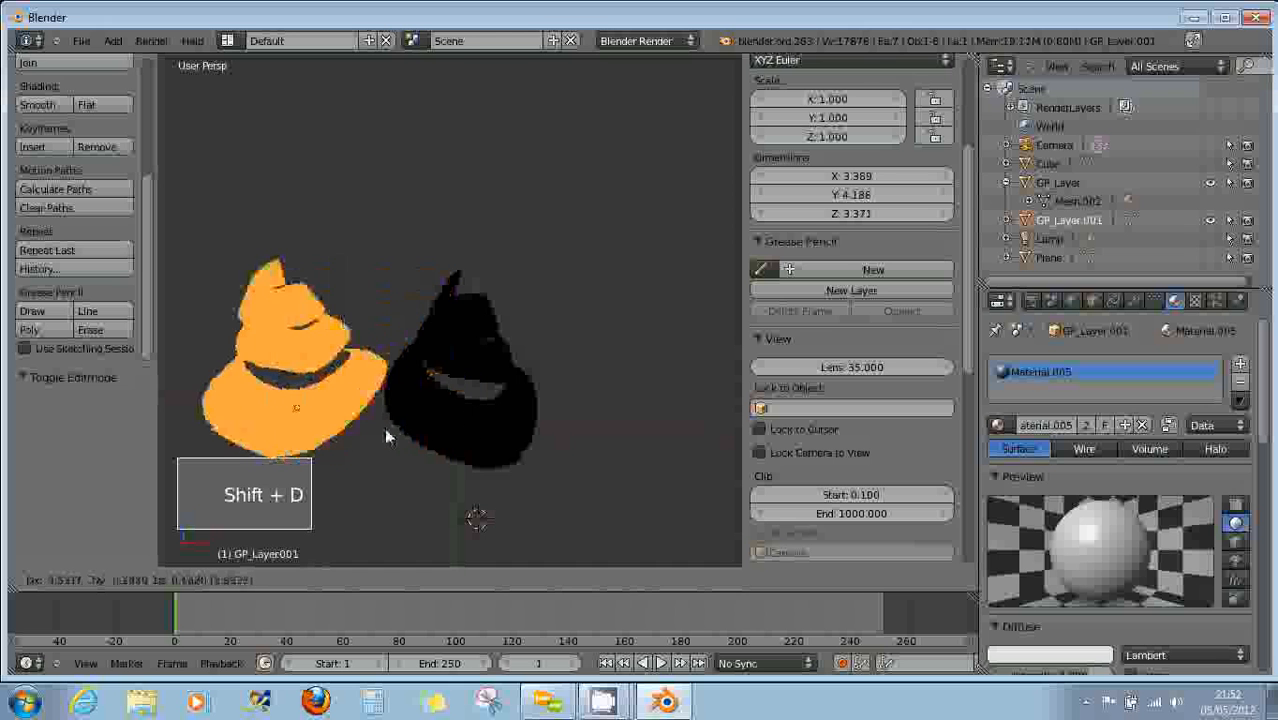
pyautogui.click(380, 437)
# Add a Decimate modifier to the original spiral object.
pyautogui.rightClick(483, 425)
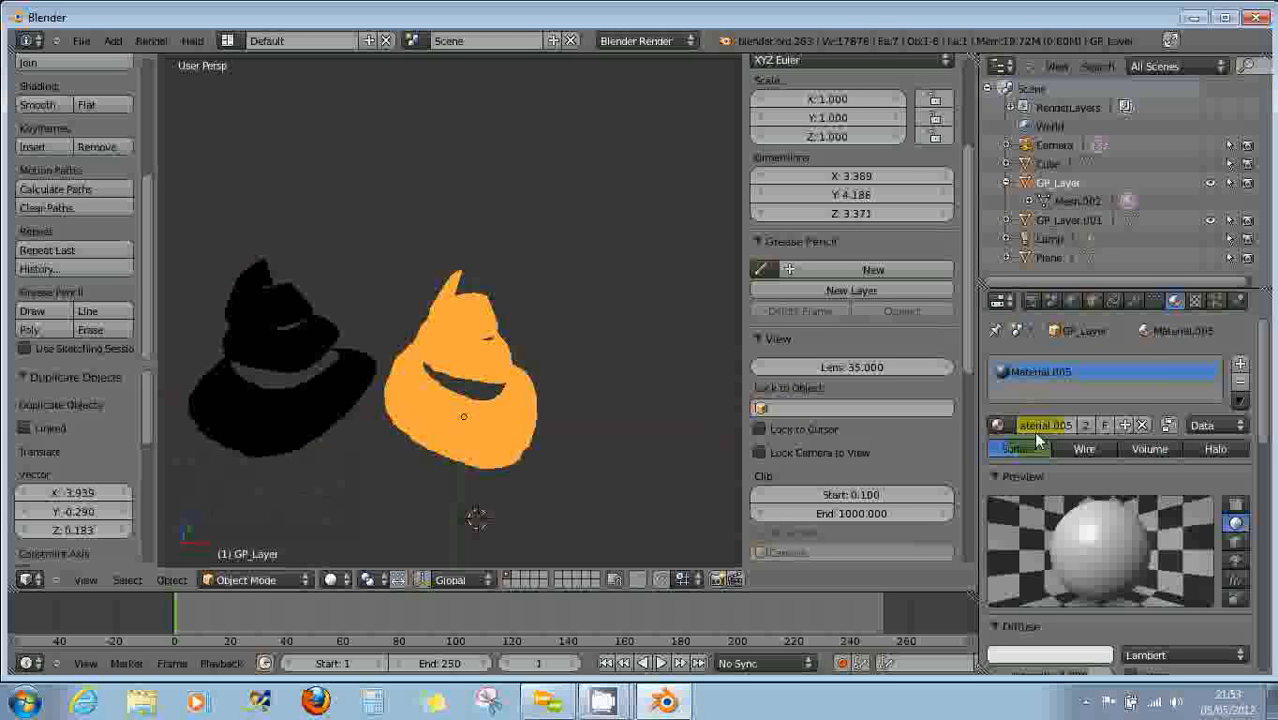
pyautogui.click(1135, 302)
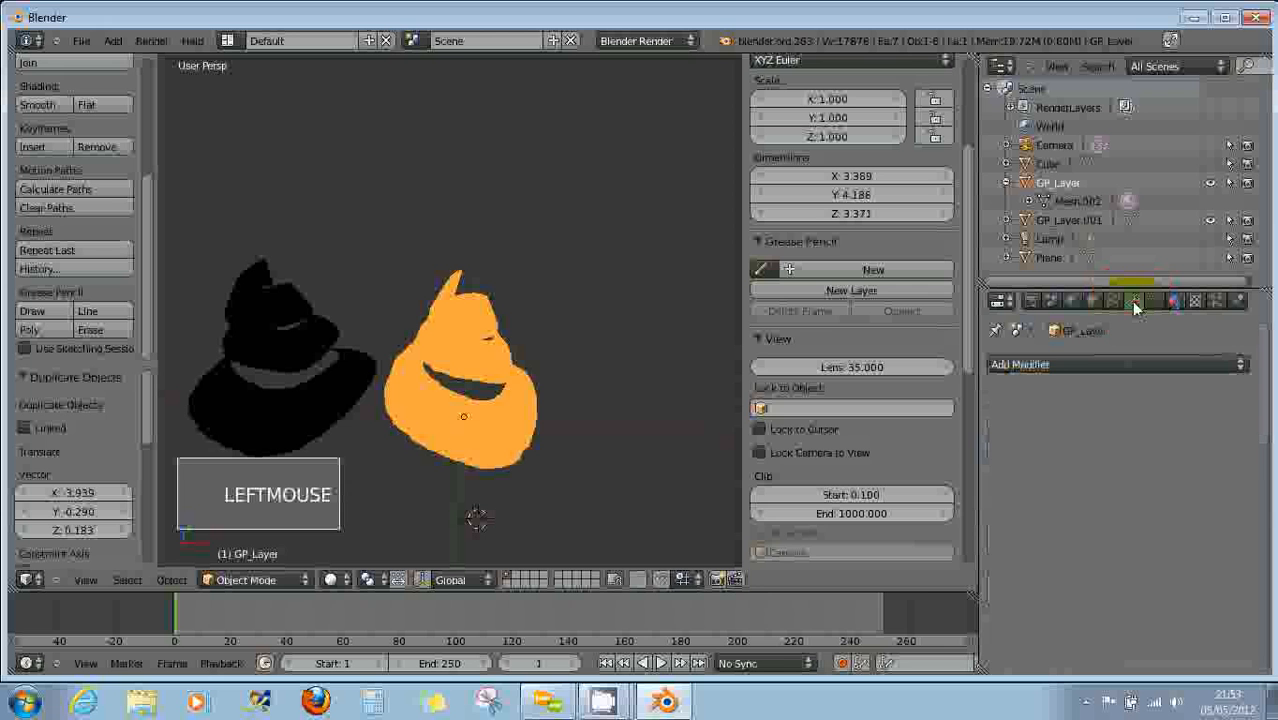
pyautogui.click(1048, 364)
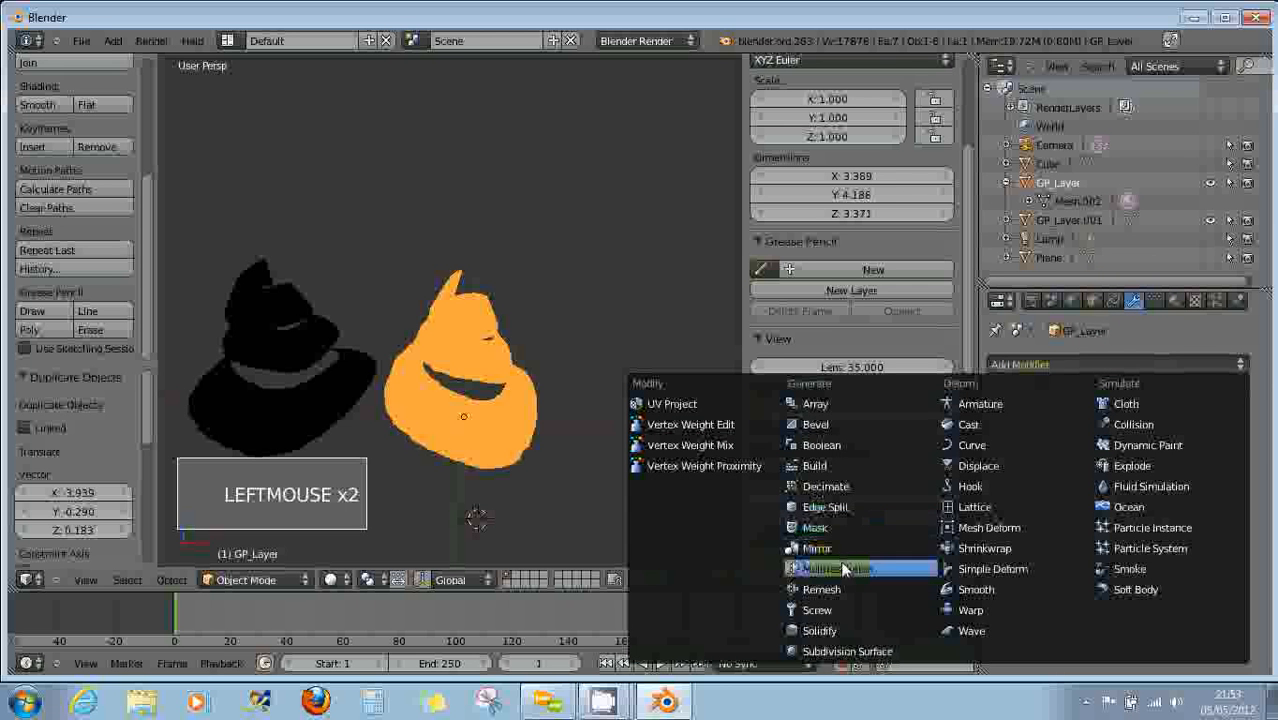
pyautogui.click(836, 490)
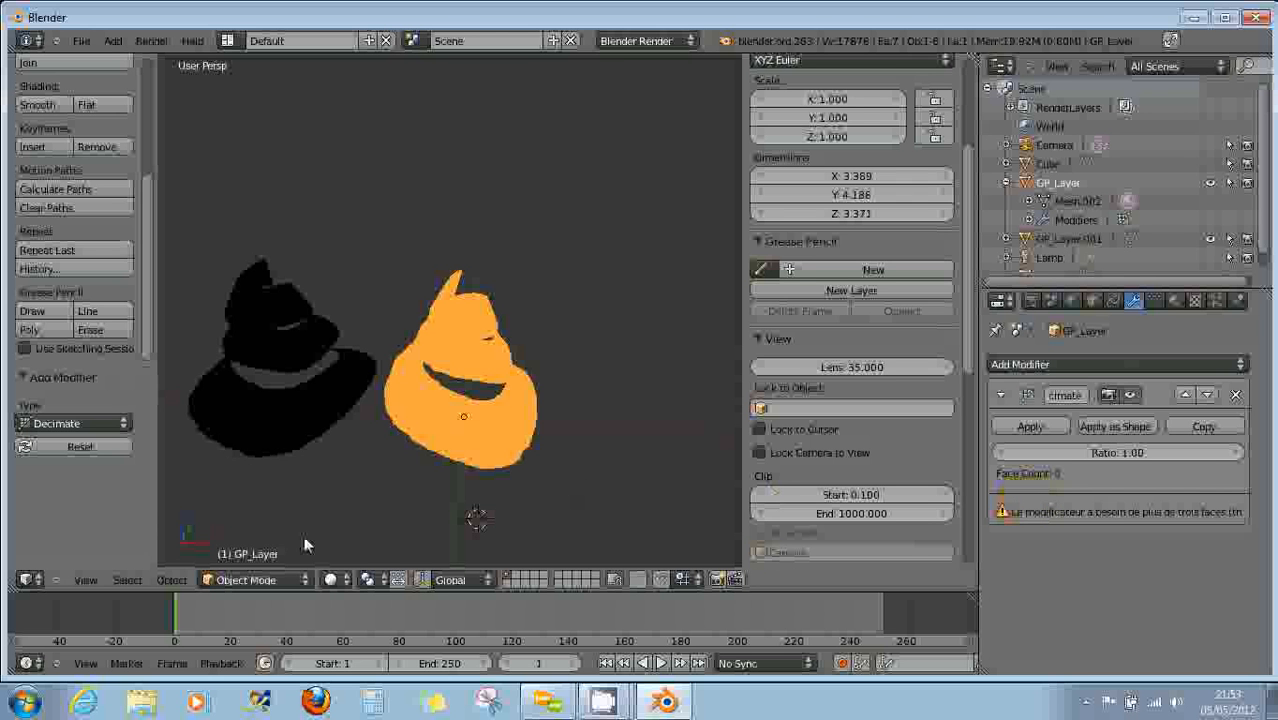
# Set the Decimate ratio to 0.10 while in Edit Mode, and return to Object Mode.
pyautogui.click(172, 579)
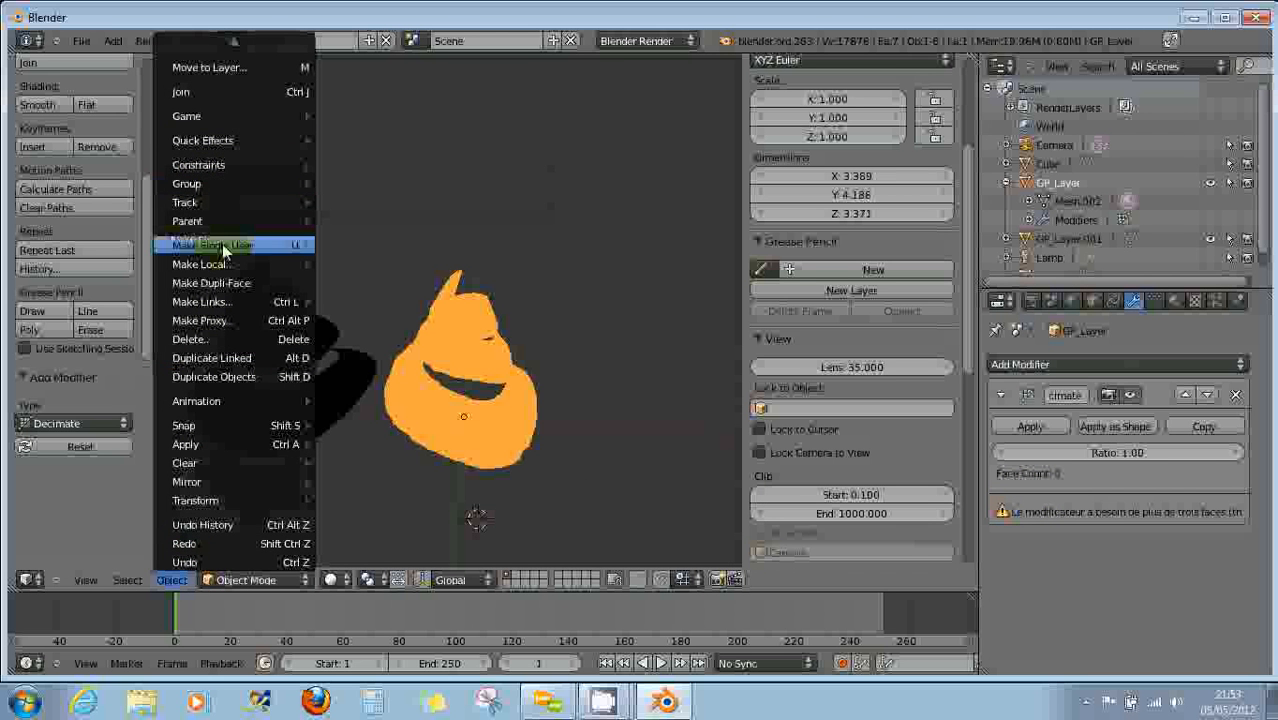
pyautogui.click(220, 580)
pyautogui.click(236, 540)
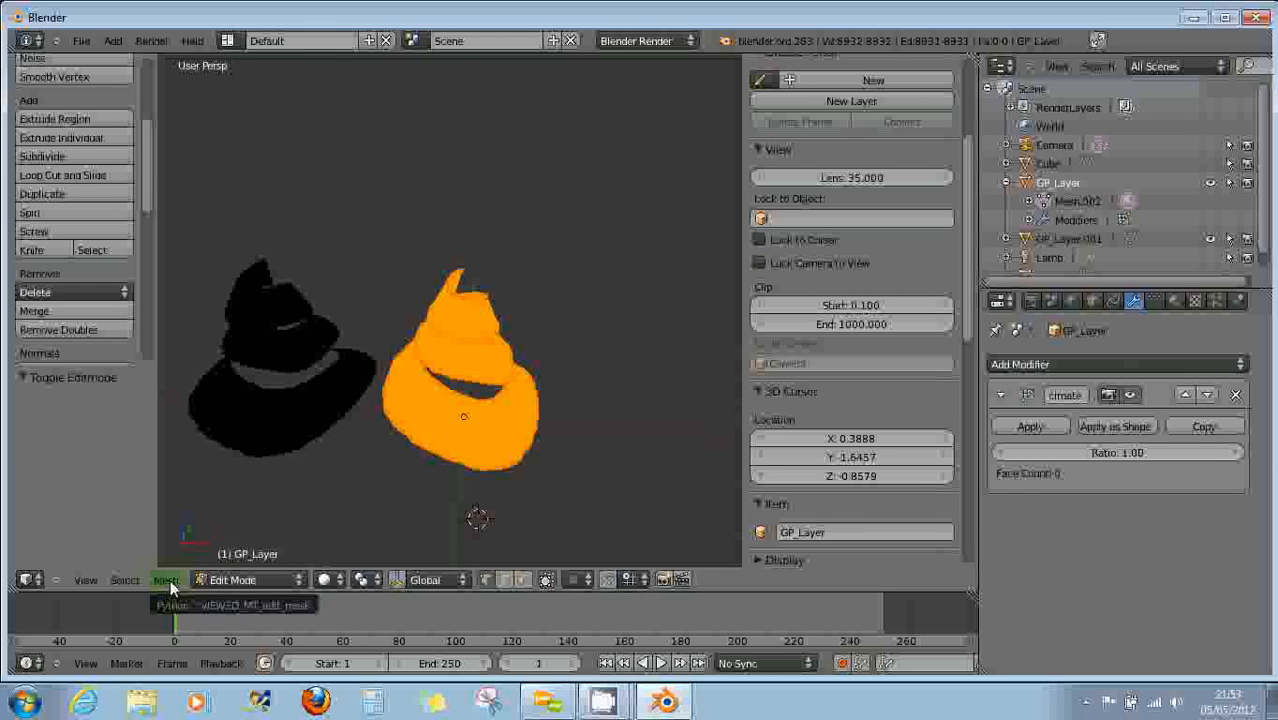
pyautogui.moveTo(1084, 449); pyautogui.dragTo(1002, 461)
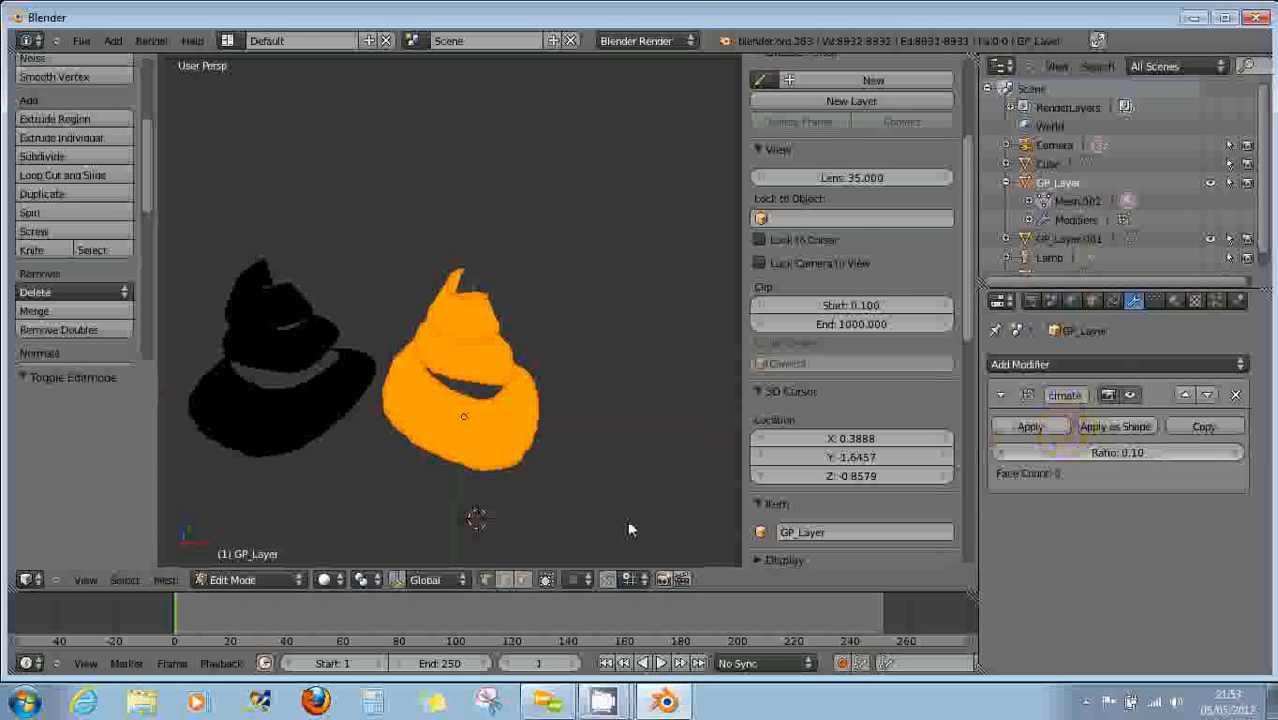
pyautogui.click(255, 577)
pyautogui.click(253, 561)
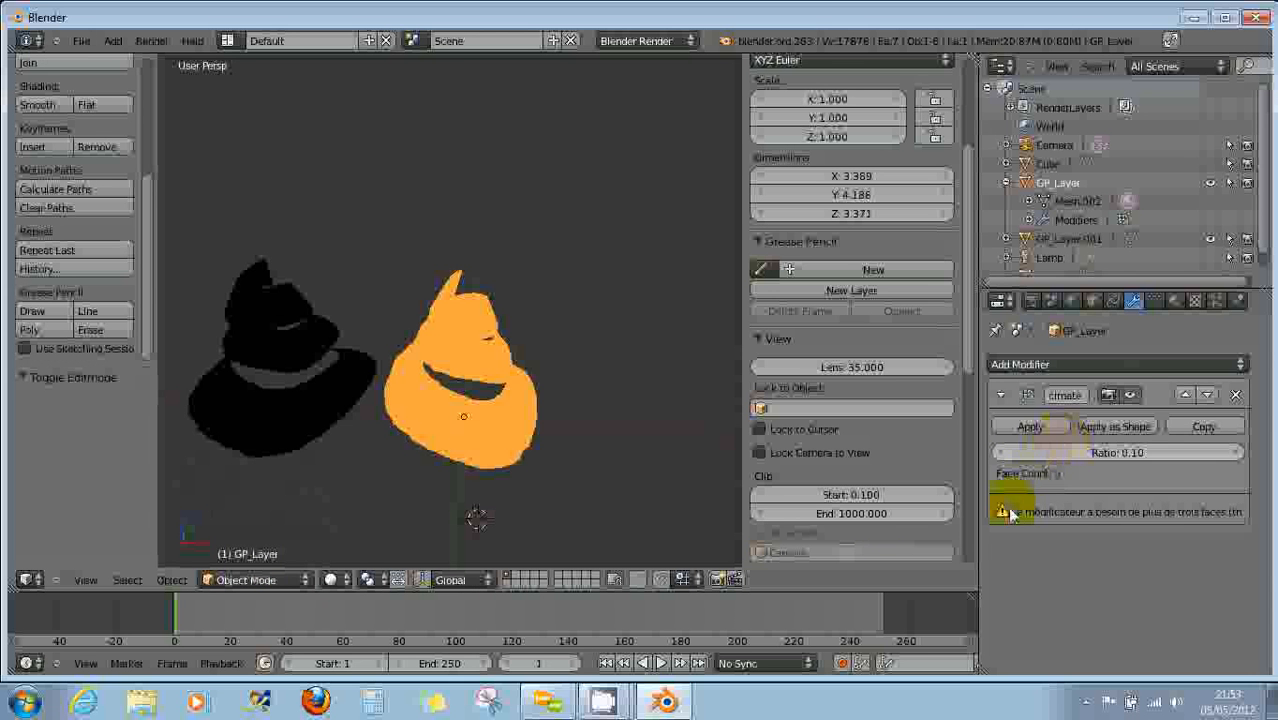
# Run Tris to Quads on the whole original spiral mesh in Edit Mode.
pyautogui.click(252, 577)
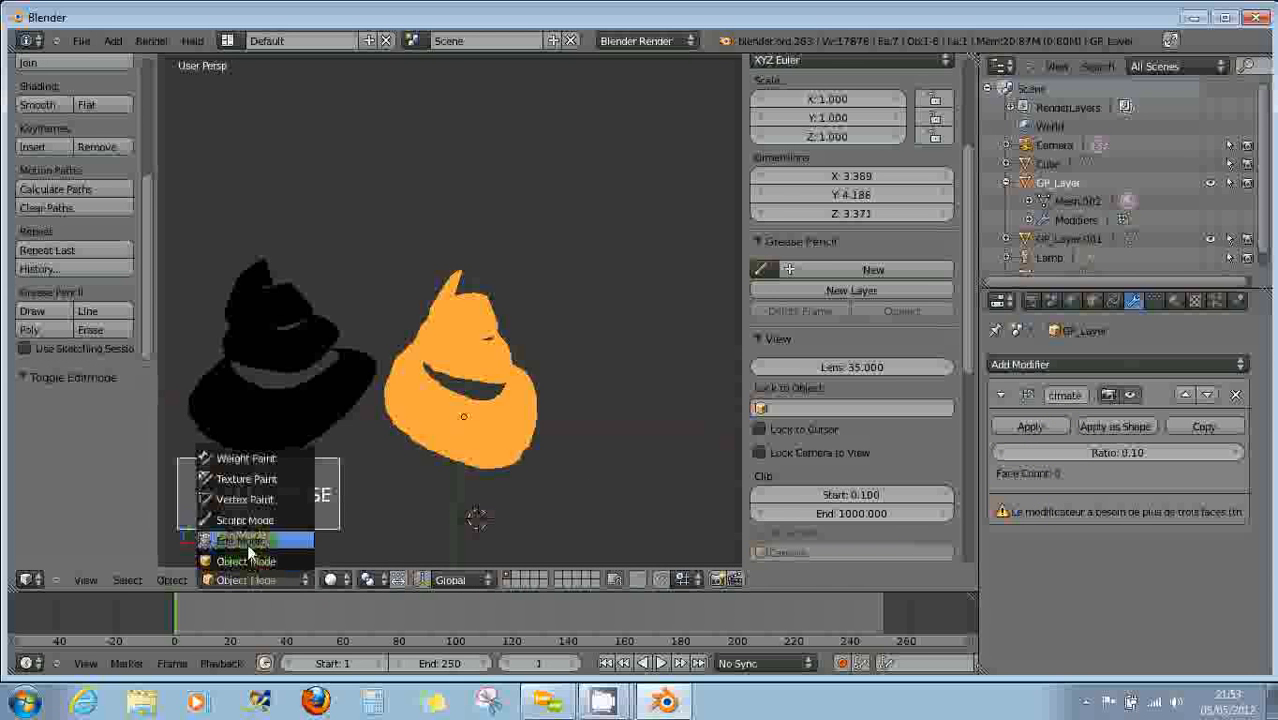
pyautogui.click(248, 545)
pyautogui.click(162, 578)
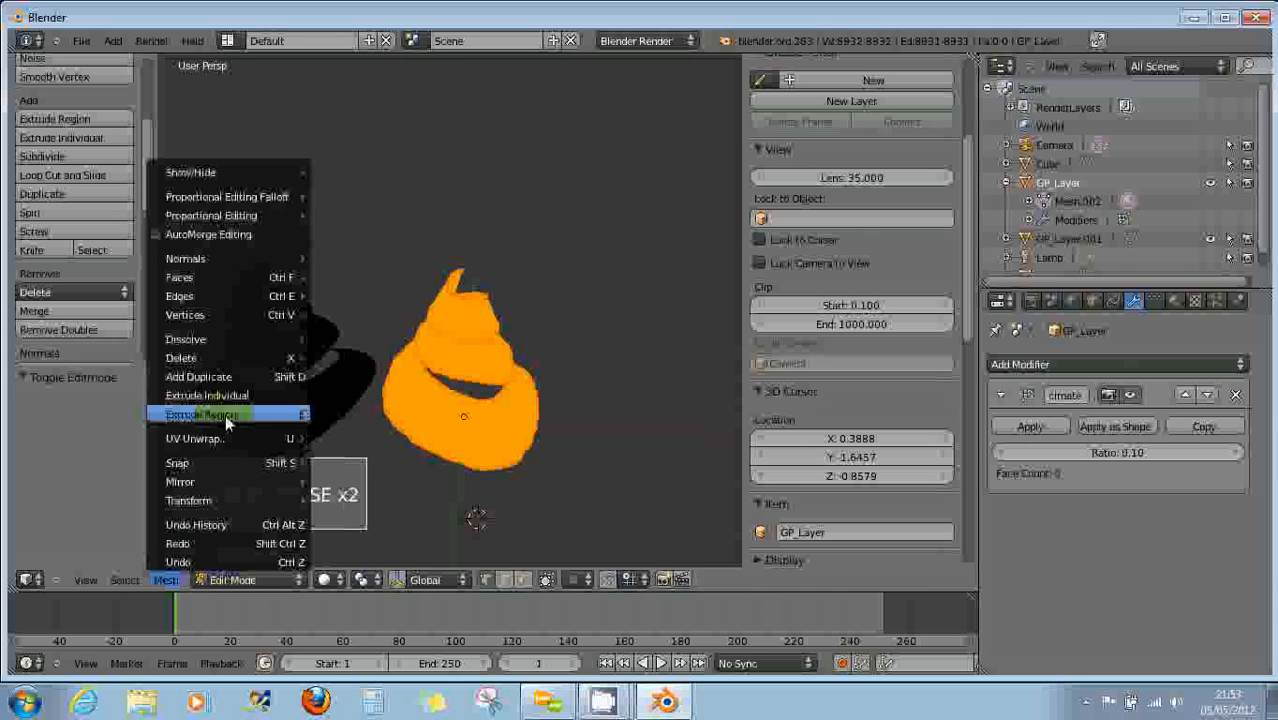
pyautogui.moveTo(234, 279)
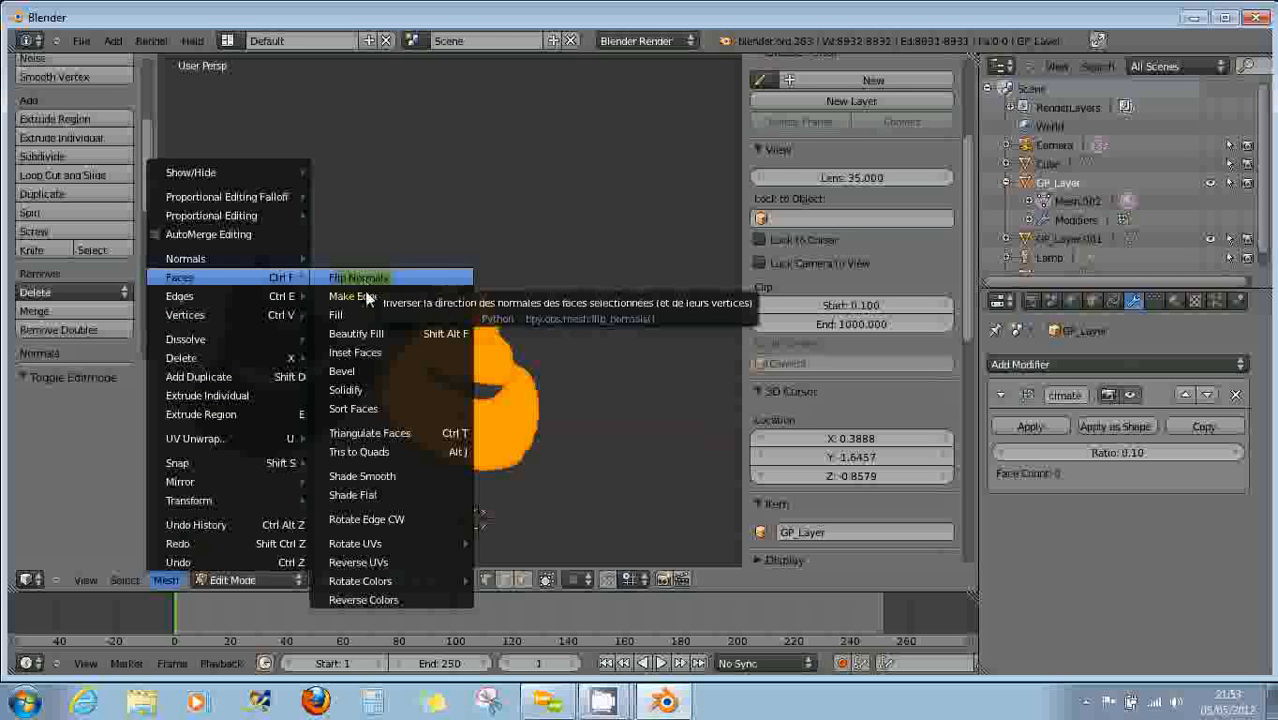
pyautogui.click(410, 453)
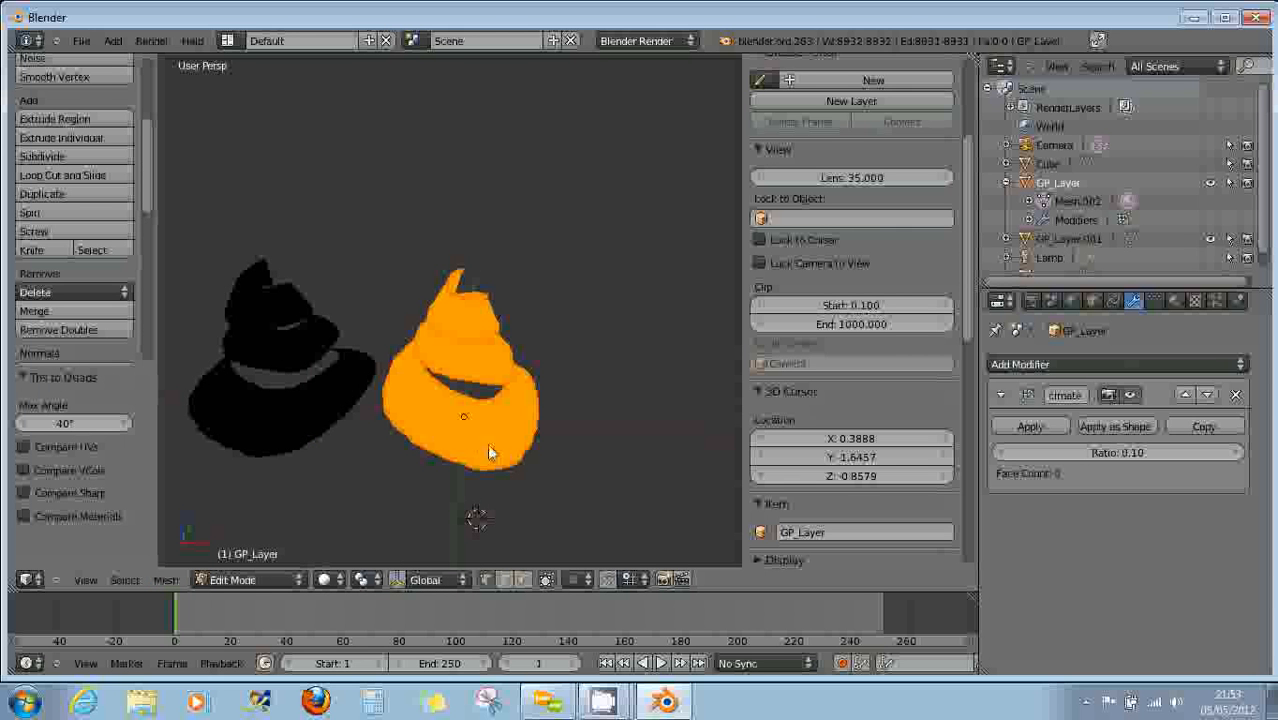
# Check the Decimate modifier in Object Mode, then examine the spiral's edges up close in Edit Mode.
pyautogui.click(225, 580)
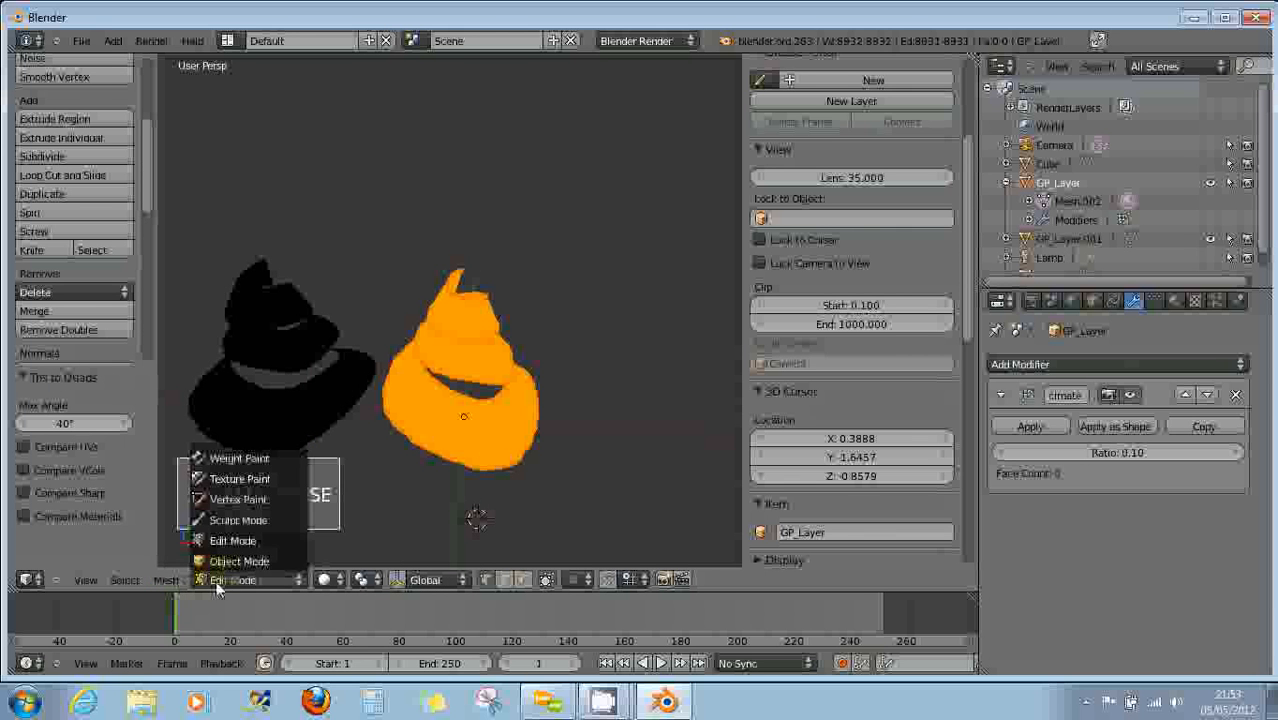
pyautogui.click(220, 566)
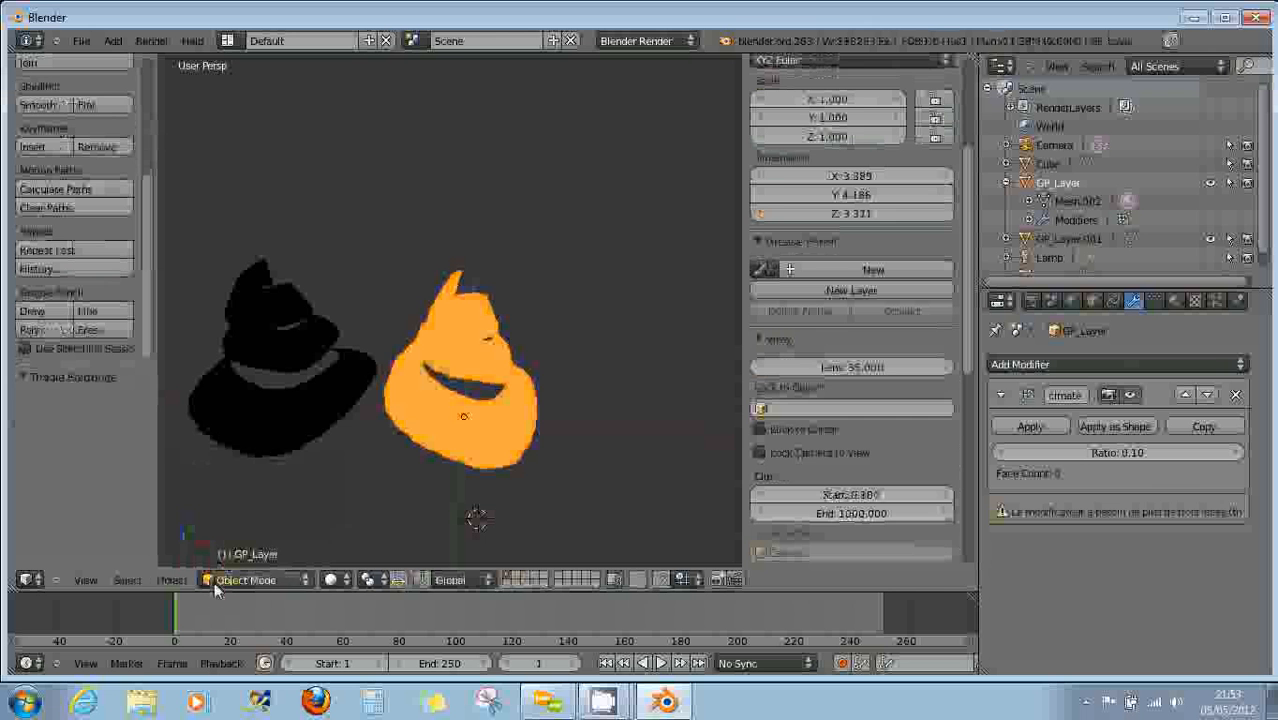
pyautogui.click(221, 578)
pyautogui.click(225, 540)
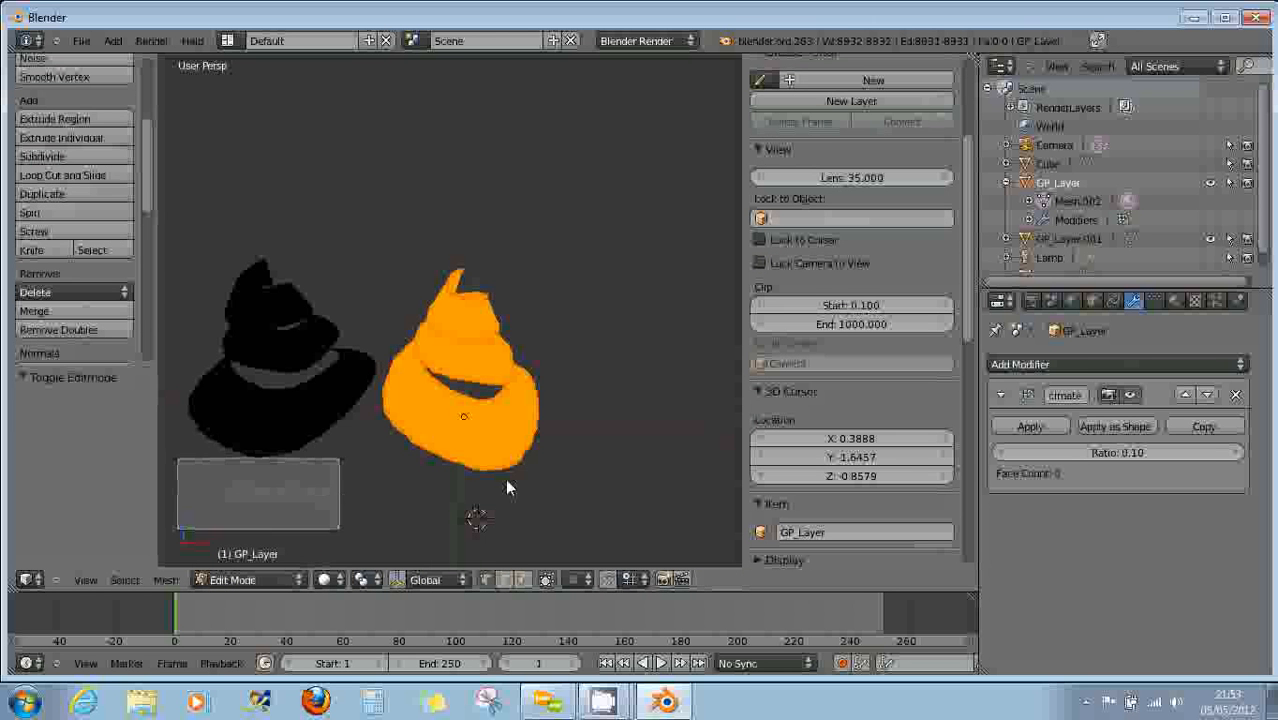
pyautogui.scroll(3, 507, 482)
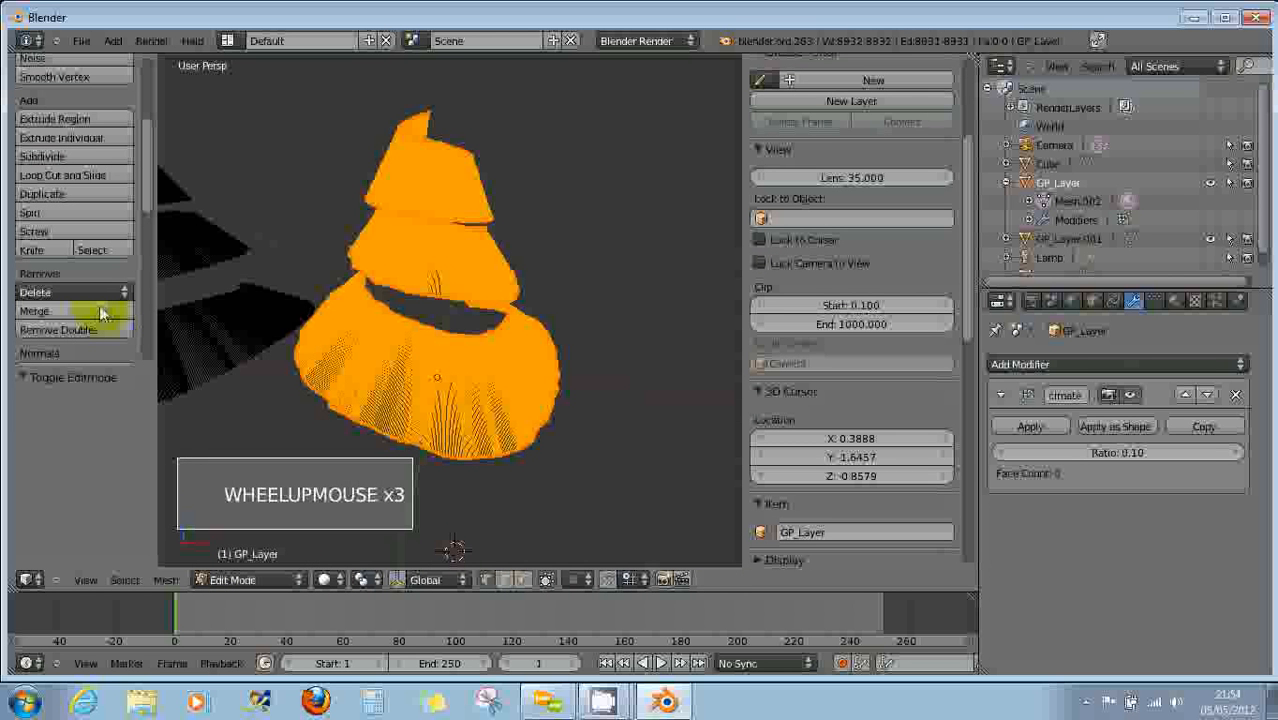
pyautogui.scroll(11, 458, 370)
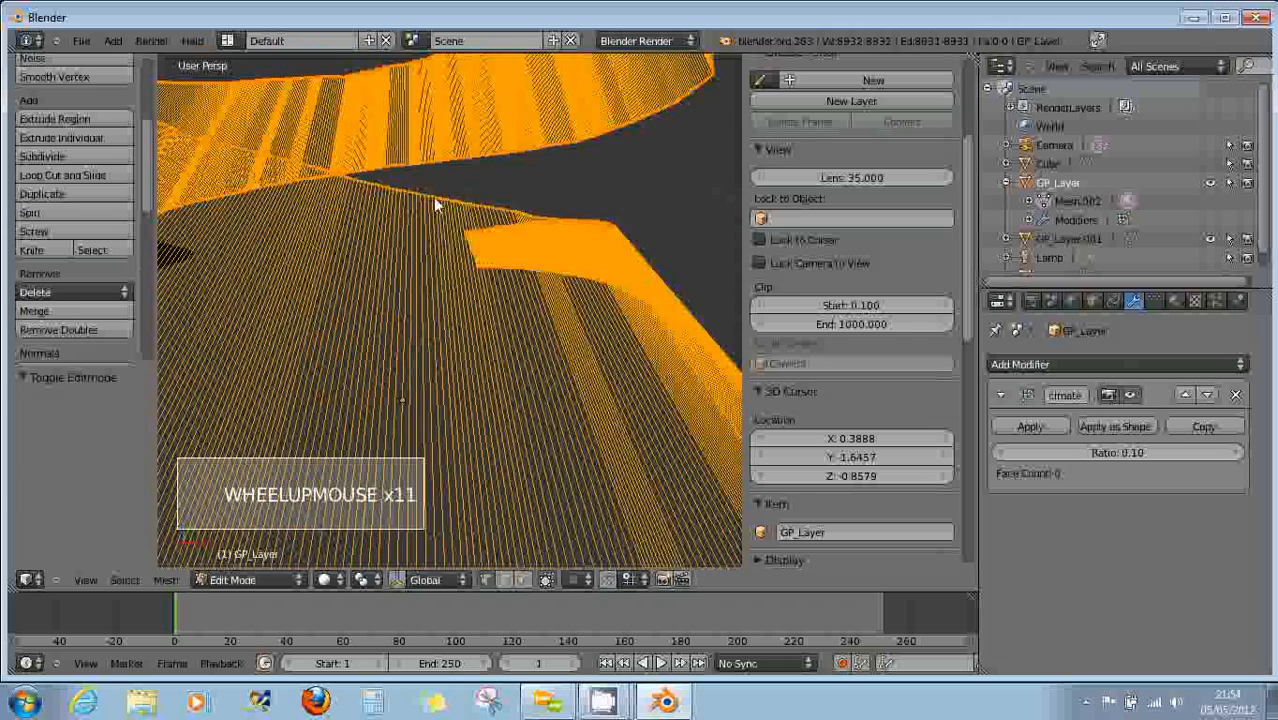
# Run Remove Doubles on the whole original spiral mesh with a merge distance of 0.0301.
pyautogui.scroll(3, 455, 218)
pyautogui.scroll(7, 455, 216)
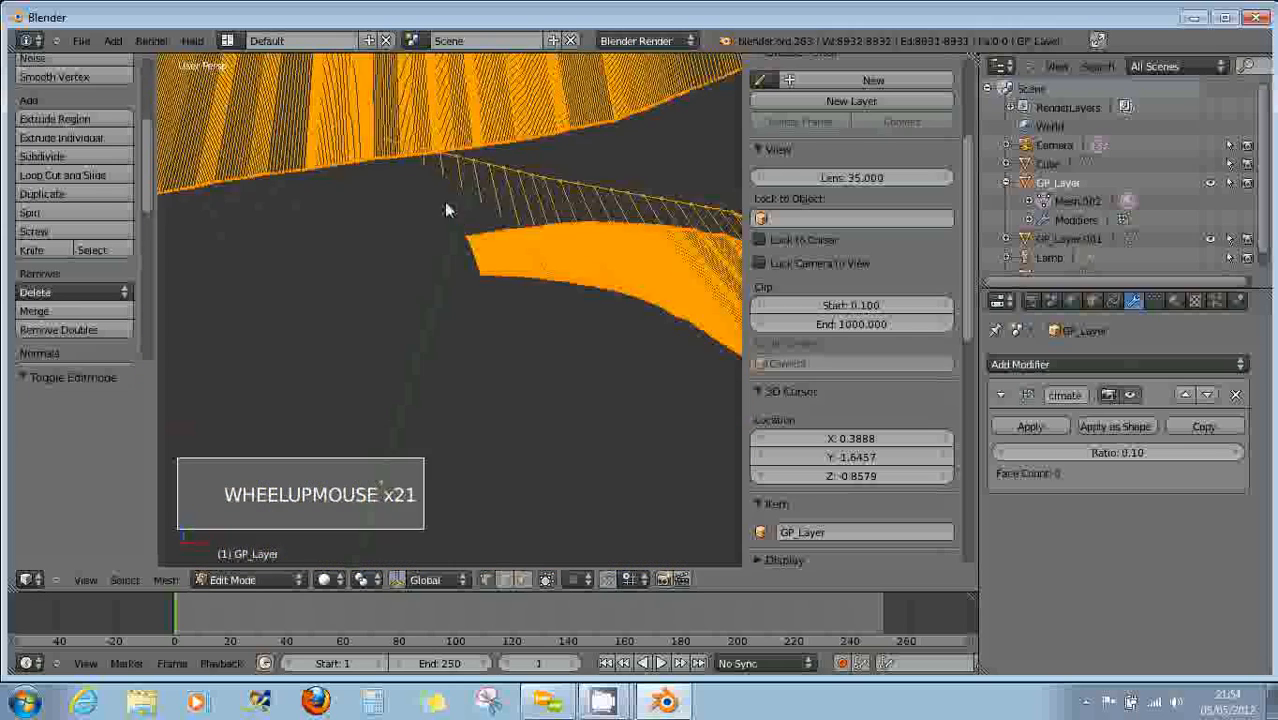
pyautogui.scroll(-2, 443, 192)
pyautogui.scroll(1, 442, 185)
pyautogui.scroll(-6, 440, 195)
pyautogui.scroll(1, 442, 205)
pyautogui.scroll(-2, 442, 205)
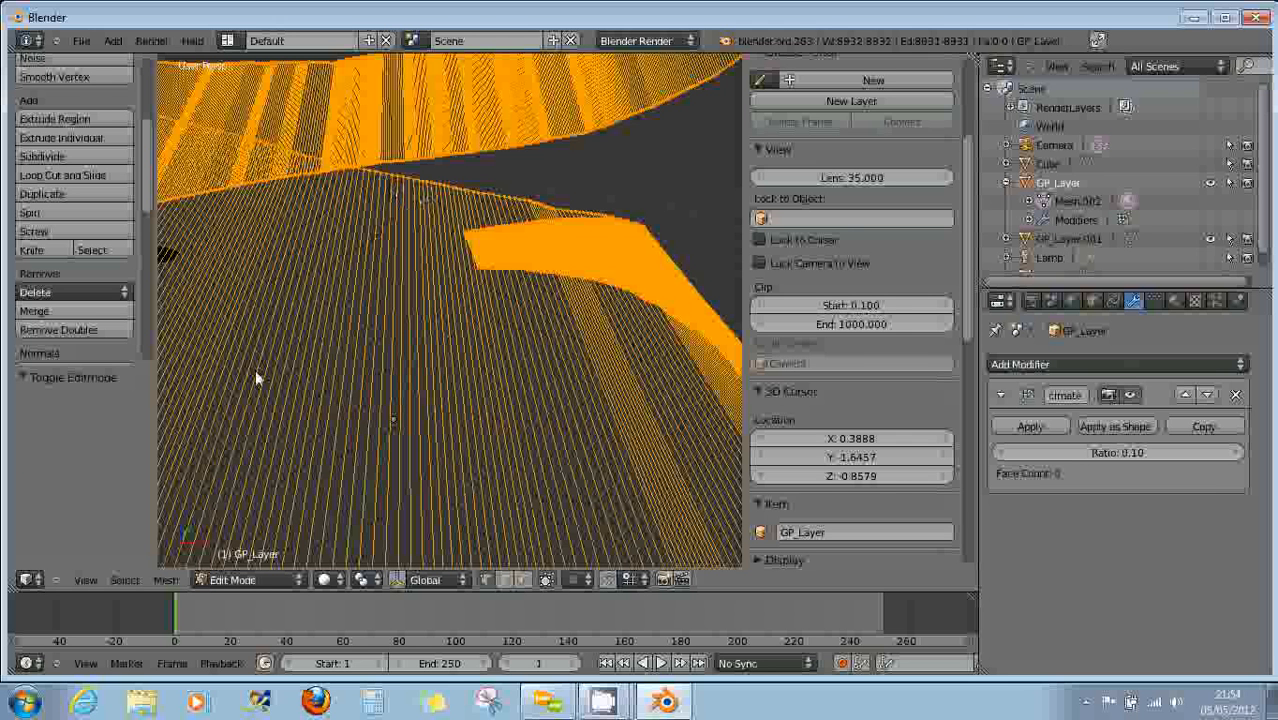
pyautogui.click(106, 330)
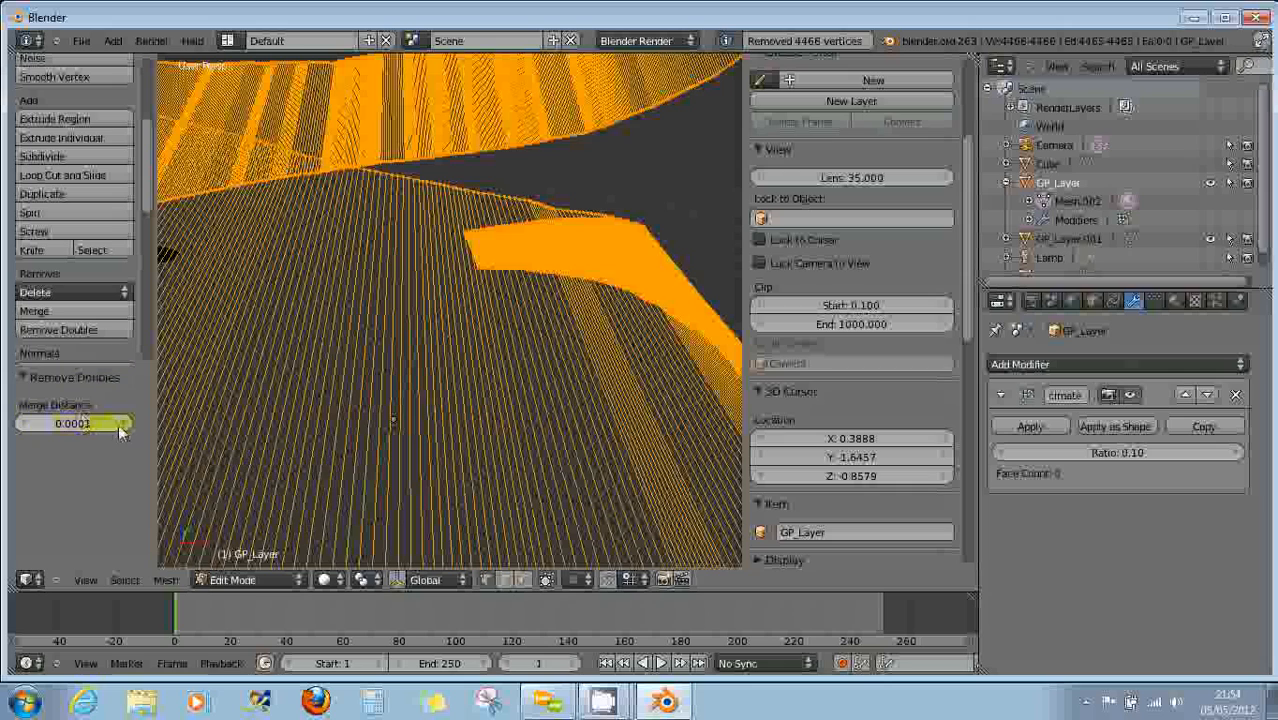
pyautogui.click(119, 424)
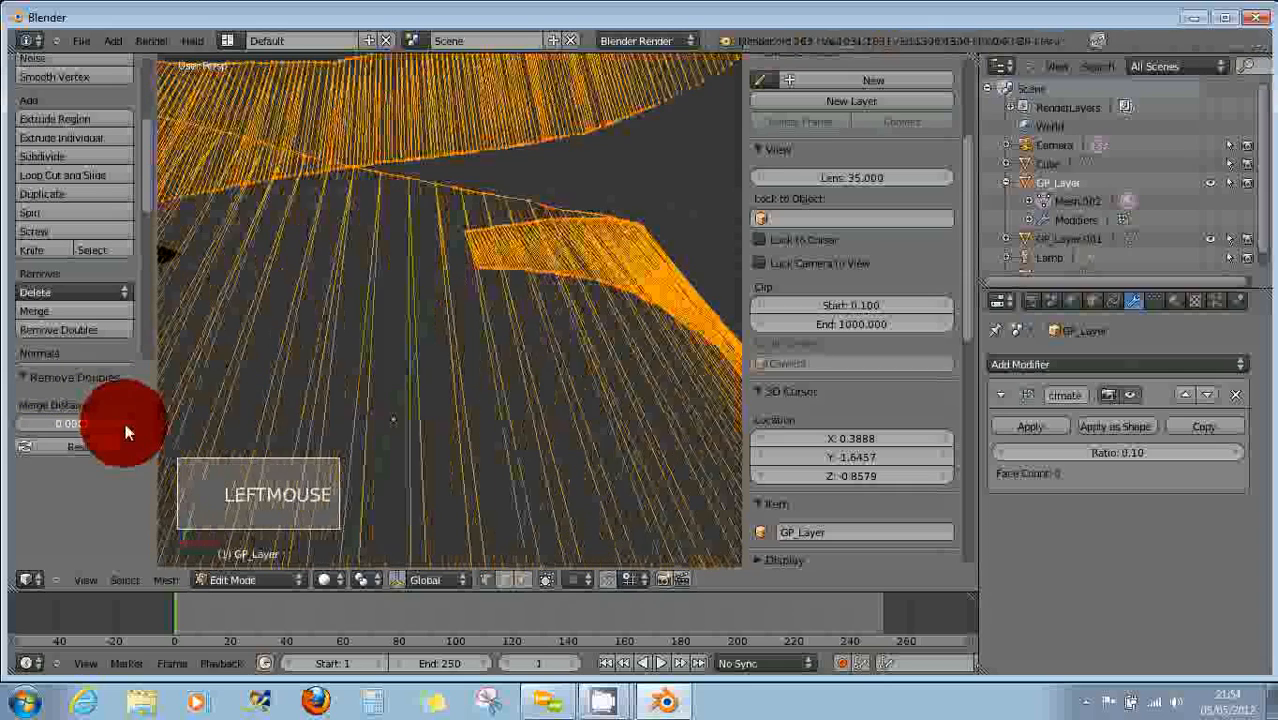
pyautogui.scroll(-6, 389, 368)
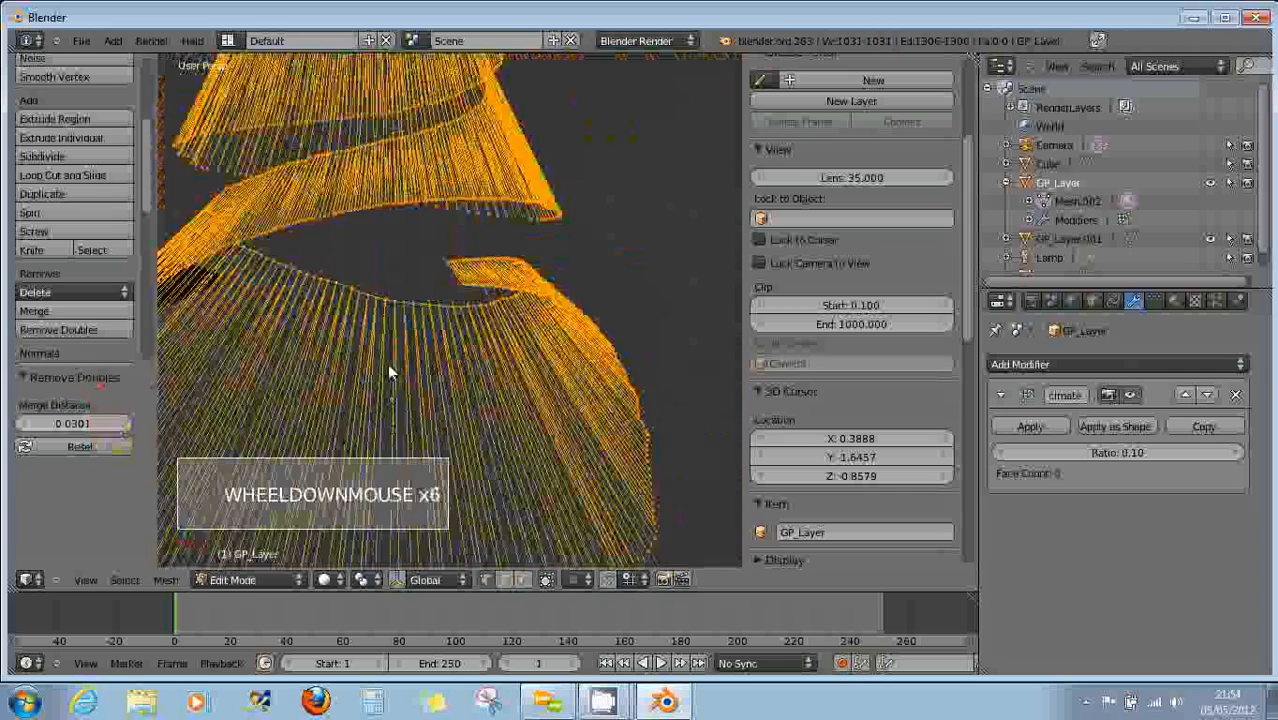
pyautogui.scroll(-4, 387, 363)
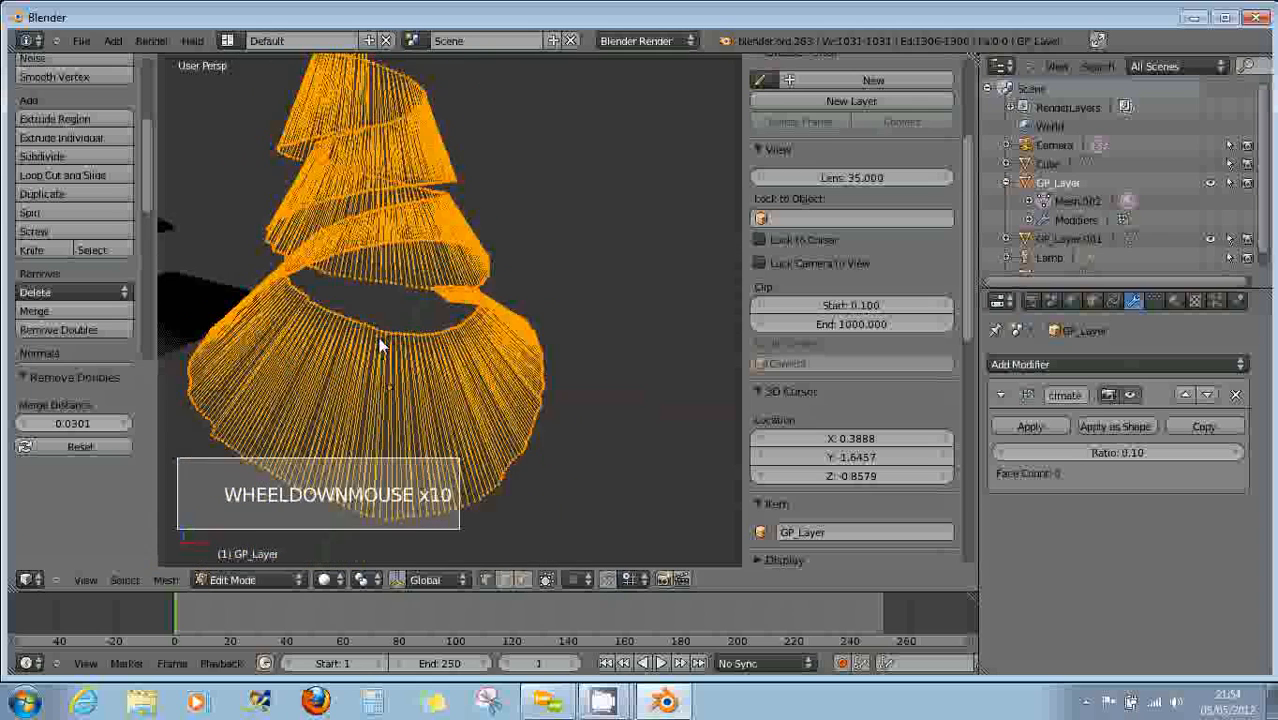
# Raise the Remove Doubles merge distance on the spiral mesh to 0.360.
pyautogui.scroll(9, 380, 345)
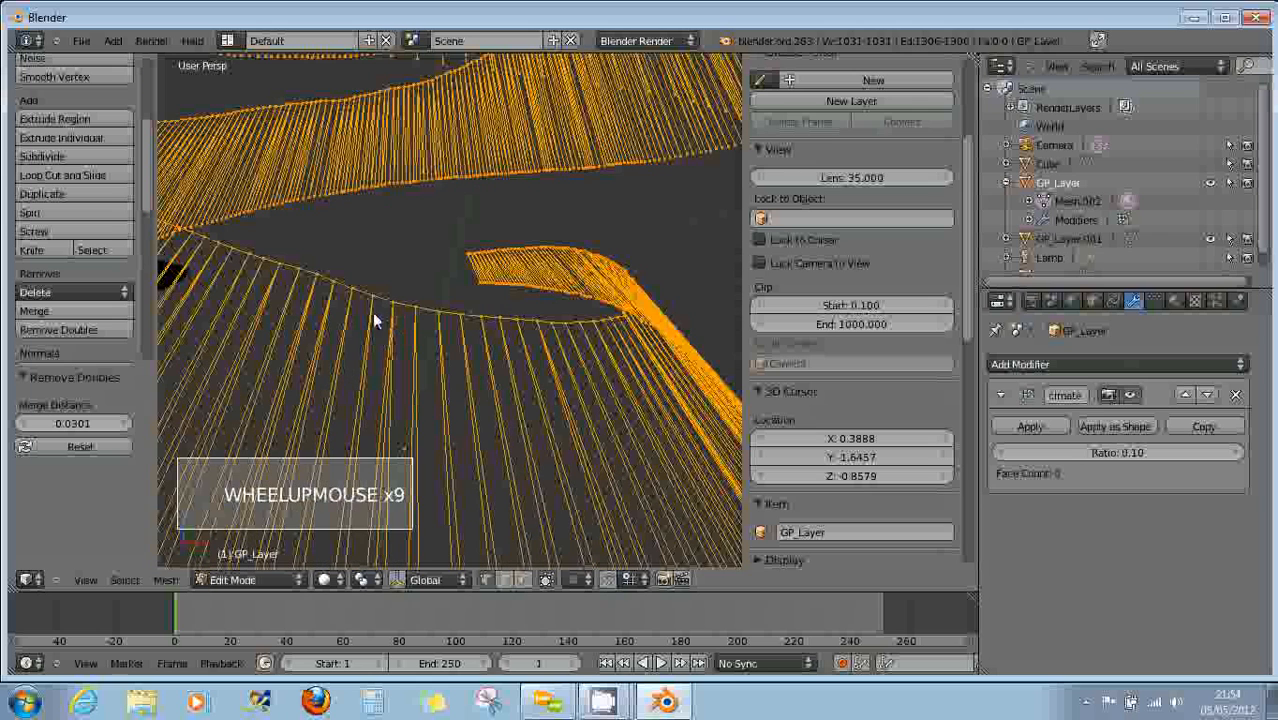
pyautogui.click(110, 424)
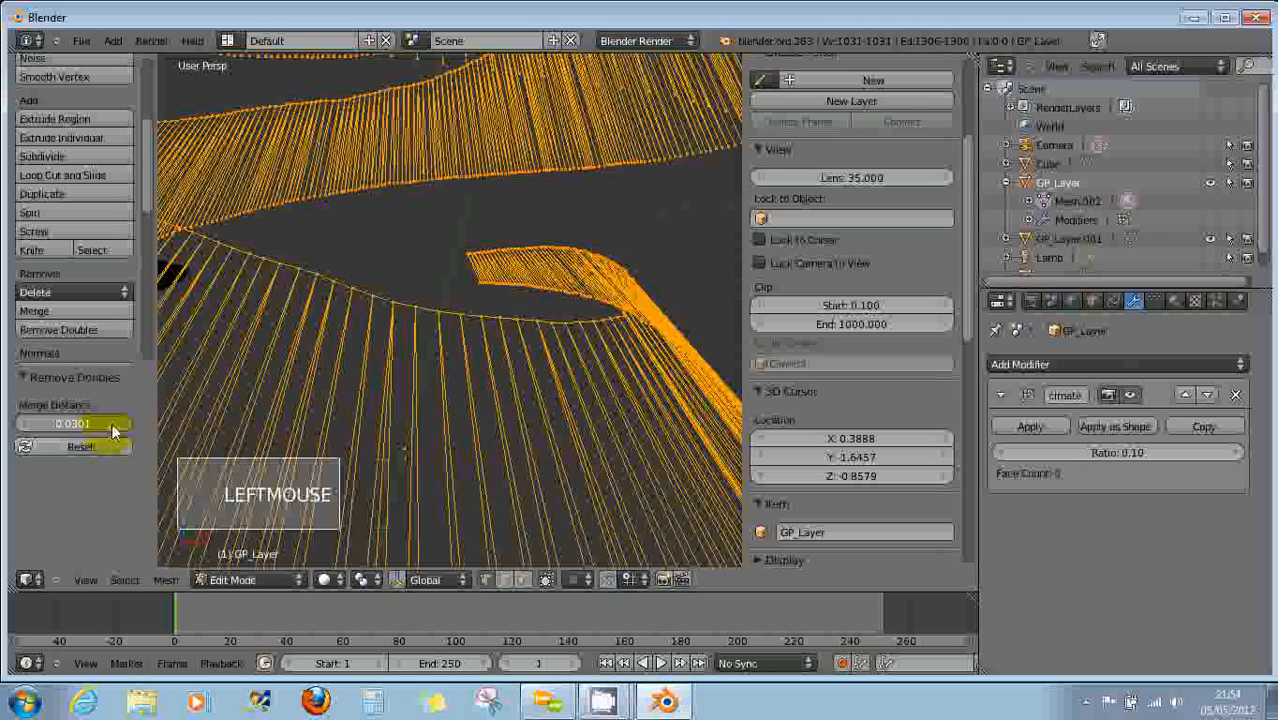
pyautogui.moveTo(111, 423); pyautogui.dragTo(146, 421)
pyautogui.scroll(-5, 340, 397)
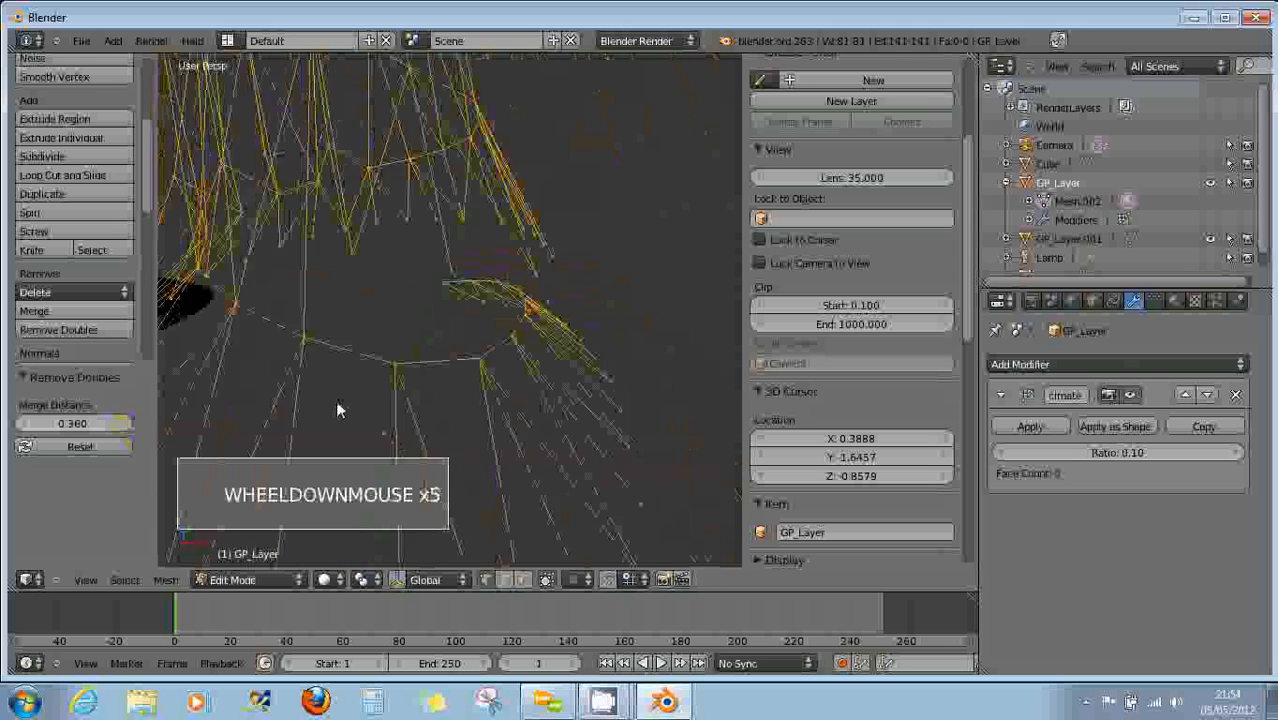
pyautogui.scroll(-3, 334, 402)
# Reduce the Remove Doubles merge distance on the spiral mesh to 0.120.
pyautogui.moveTo(332, 404); pyautogui.dragTo(285, 400, button='middle')
pyautogui.moveTo(107, 423); pyautogui.dragTo(86, 417)
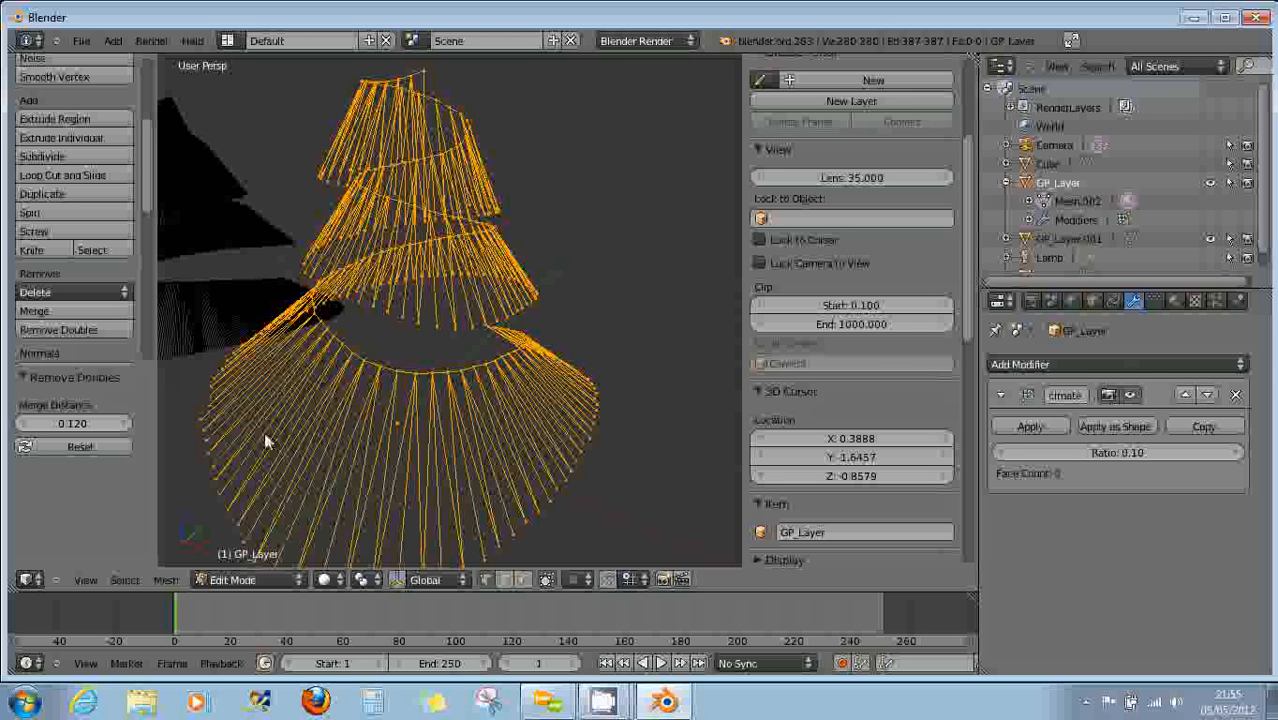
pyautogui.scroll(-2, 342, 448)
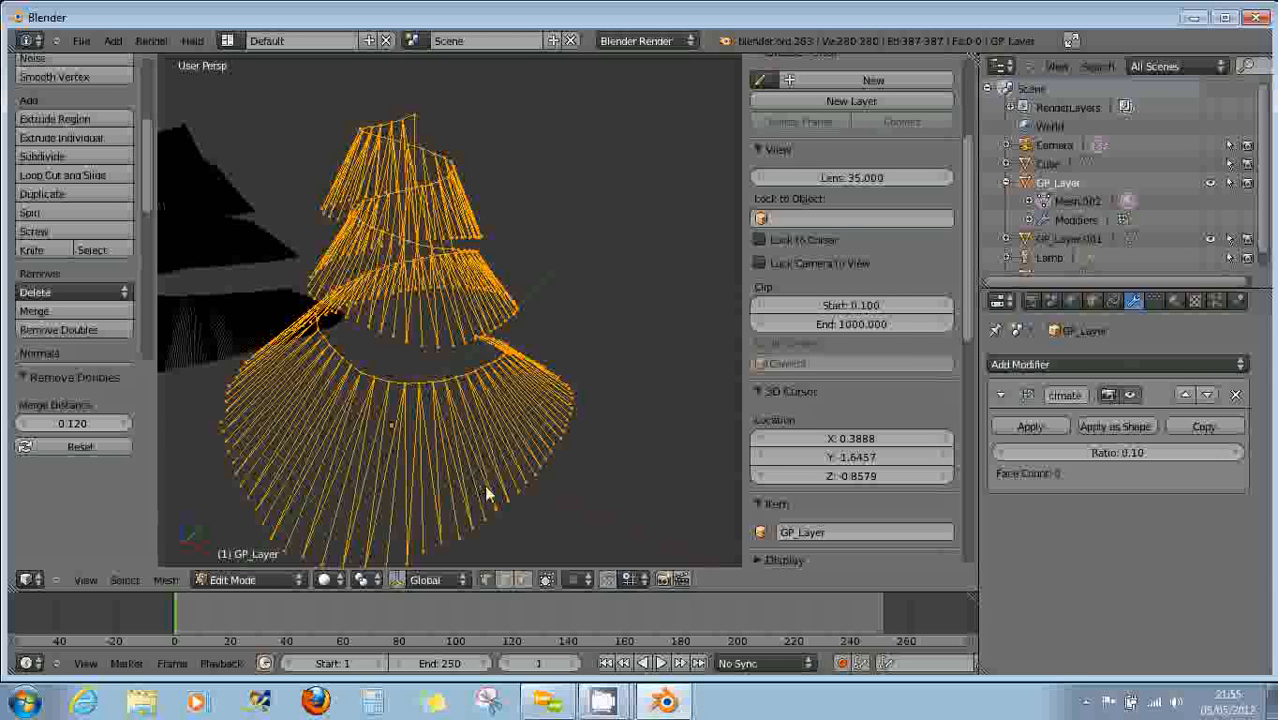
# Try to select an edge loop along the lower border of the spiral's widest turn.
pyautogui.scroll(6, 521, 499)
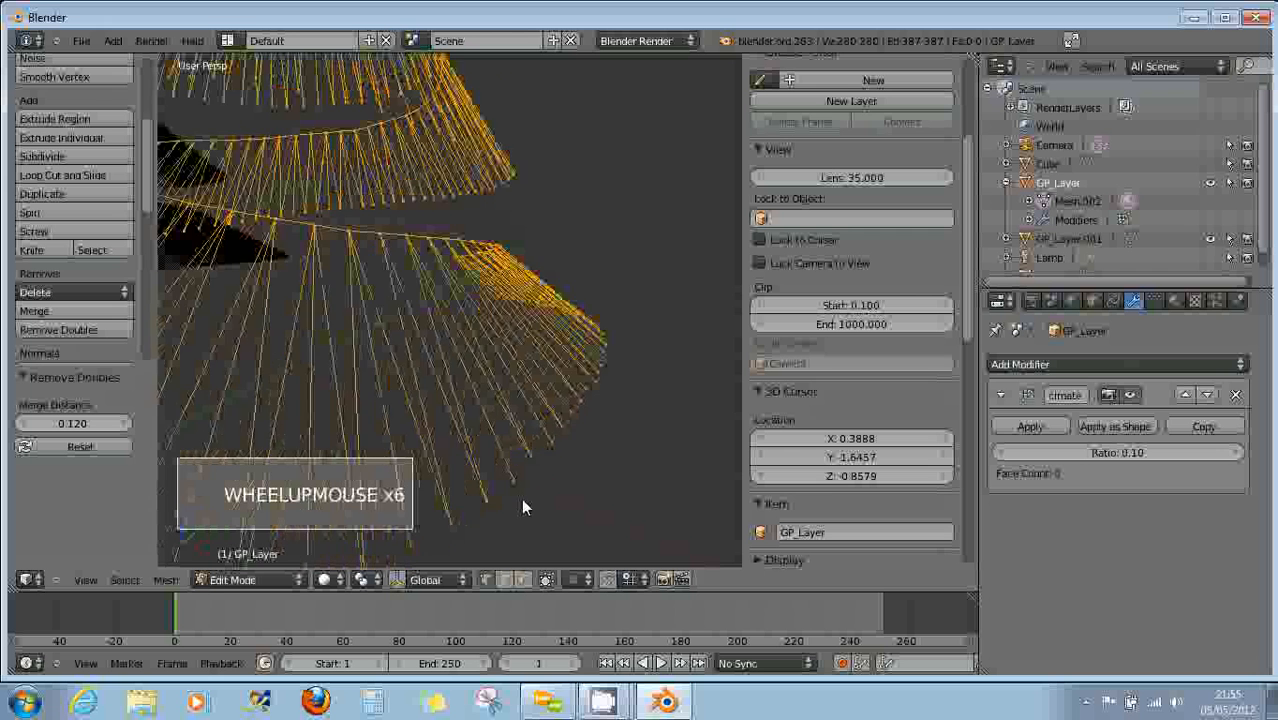
pyautogui.scroll(3, 521, 499)
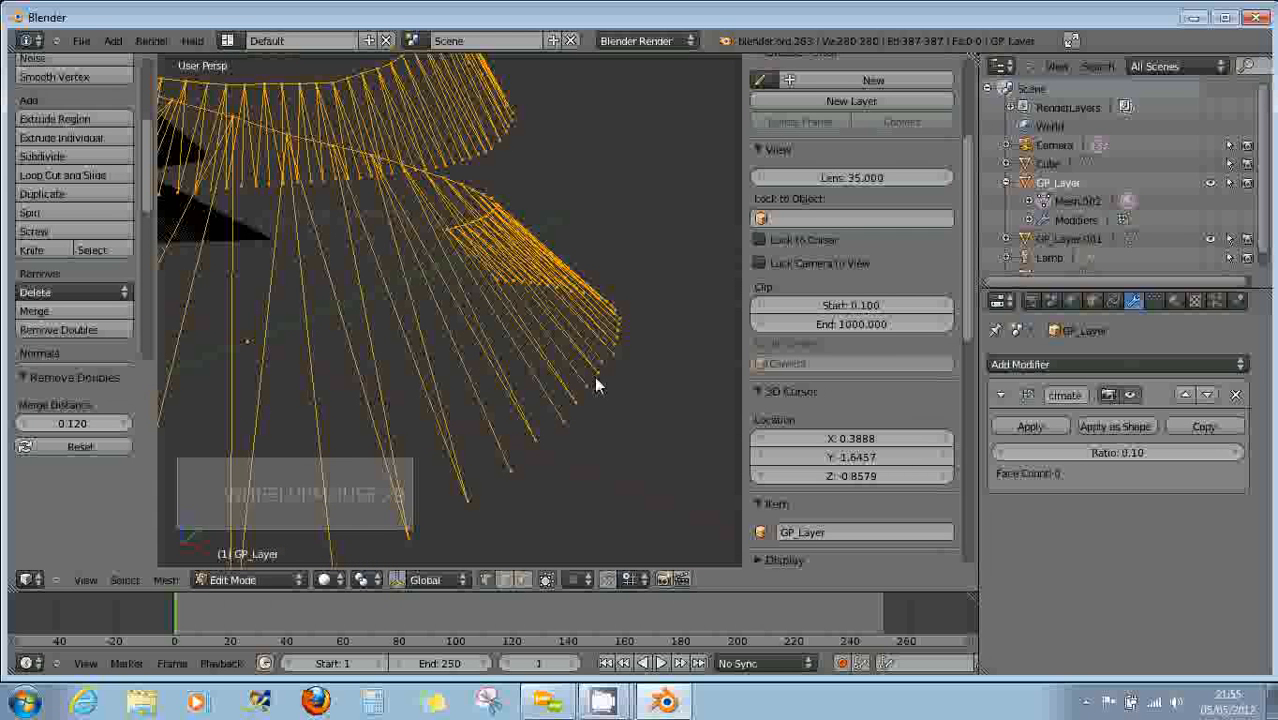
pyautogui.keyDown('alt'); pyautogui.rightClick(564, 427); pyautogui.keyUp('alt')
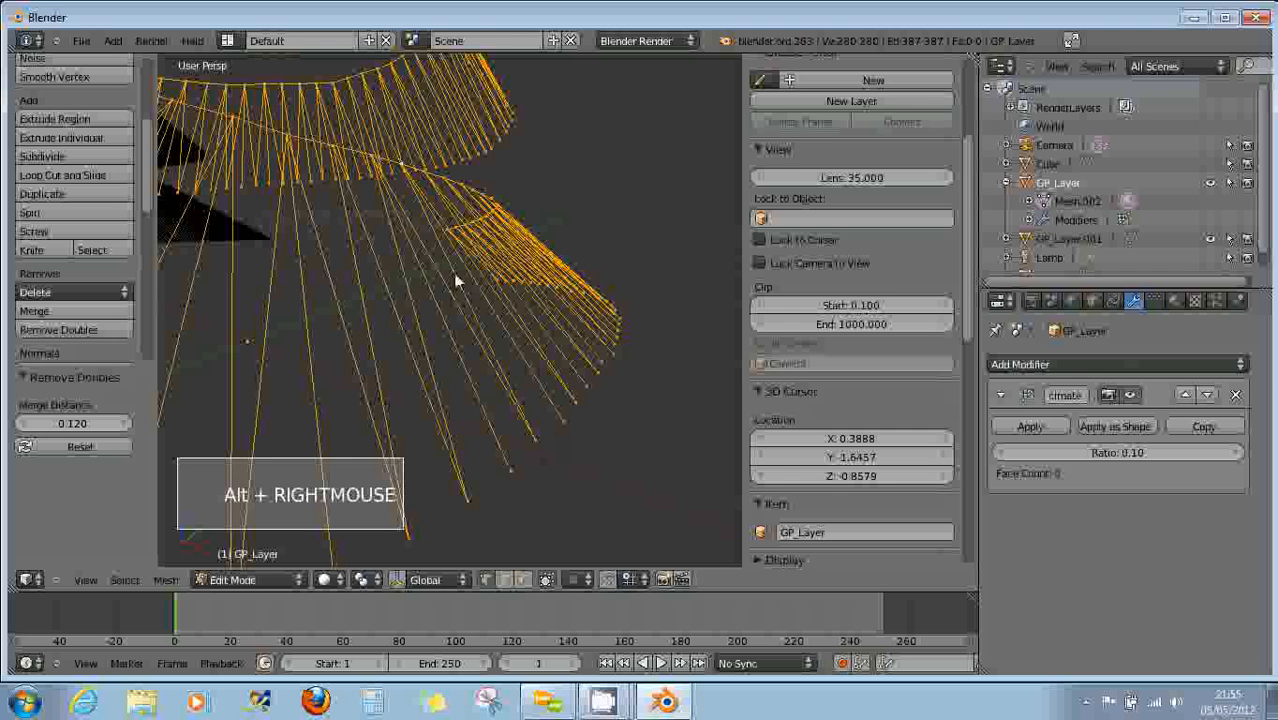
pyautogui.rightClick(461, 345)
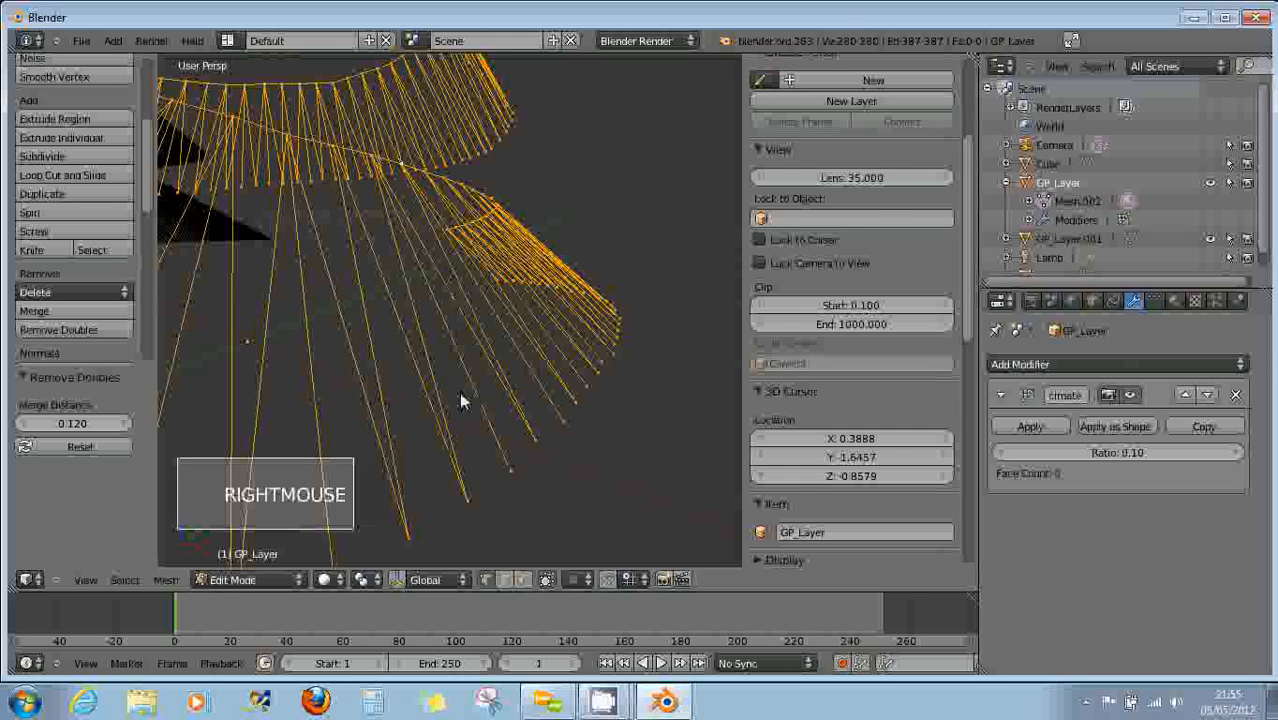
pyautogui.press('a')
pyautogui.keyDown('alt'); pyautogui.rightClick(518, 472); pyautogui.keyUp('alt')
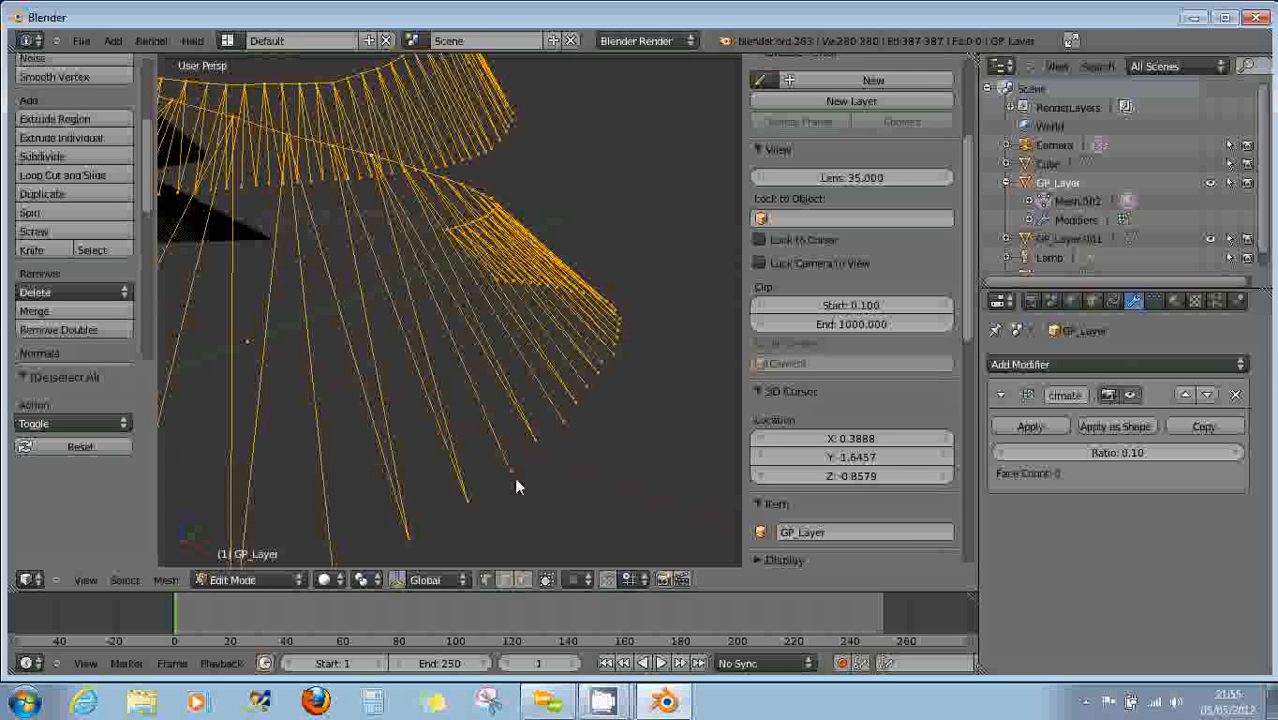
pyautogui.press('a')
pyautogui.rightClick(511, 473)
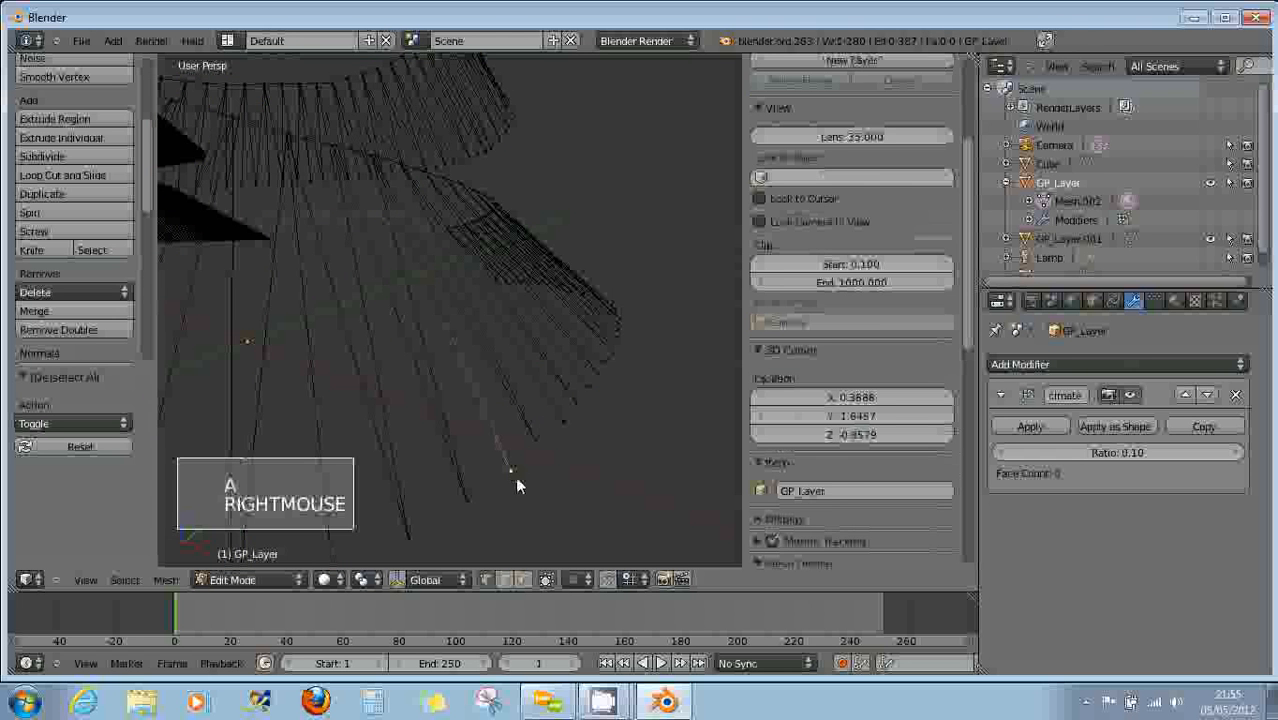
pyautogui.keyDown('alt'); pyautogui.rightClick(513, 478); pyautogui.keyUp('alt')
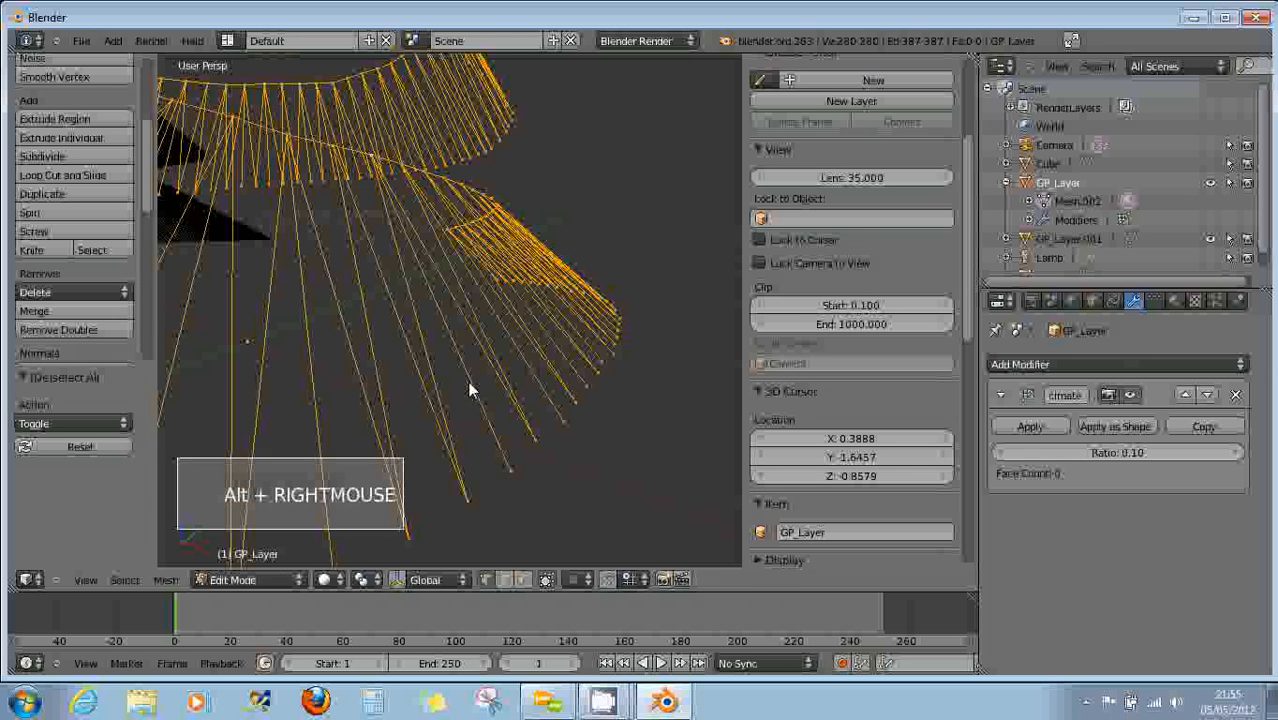
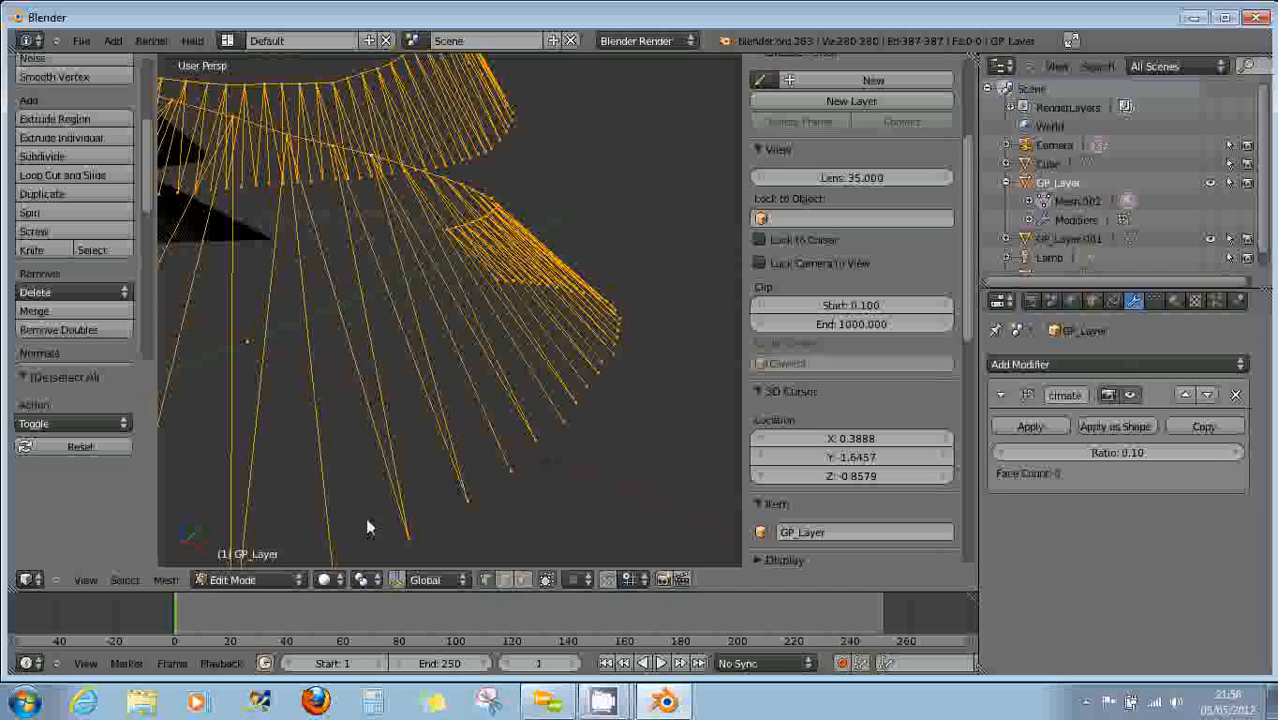
# Select every second vertex of the spiral mesh using Every N Number of Verts.
pyautogui.click(128, 578)
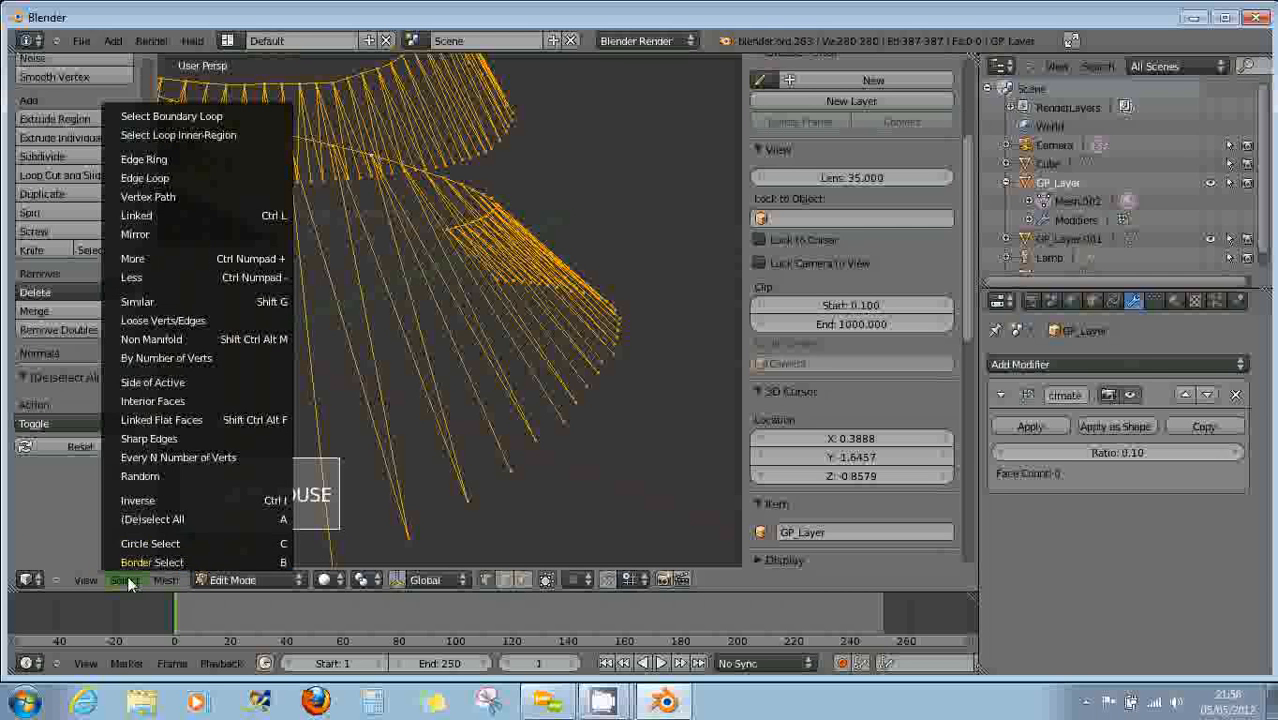
pyautogui.click(160, 460)
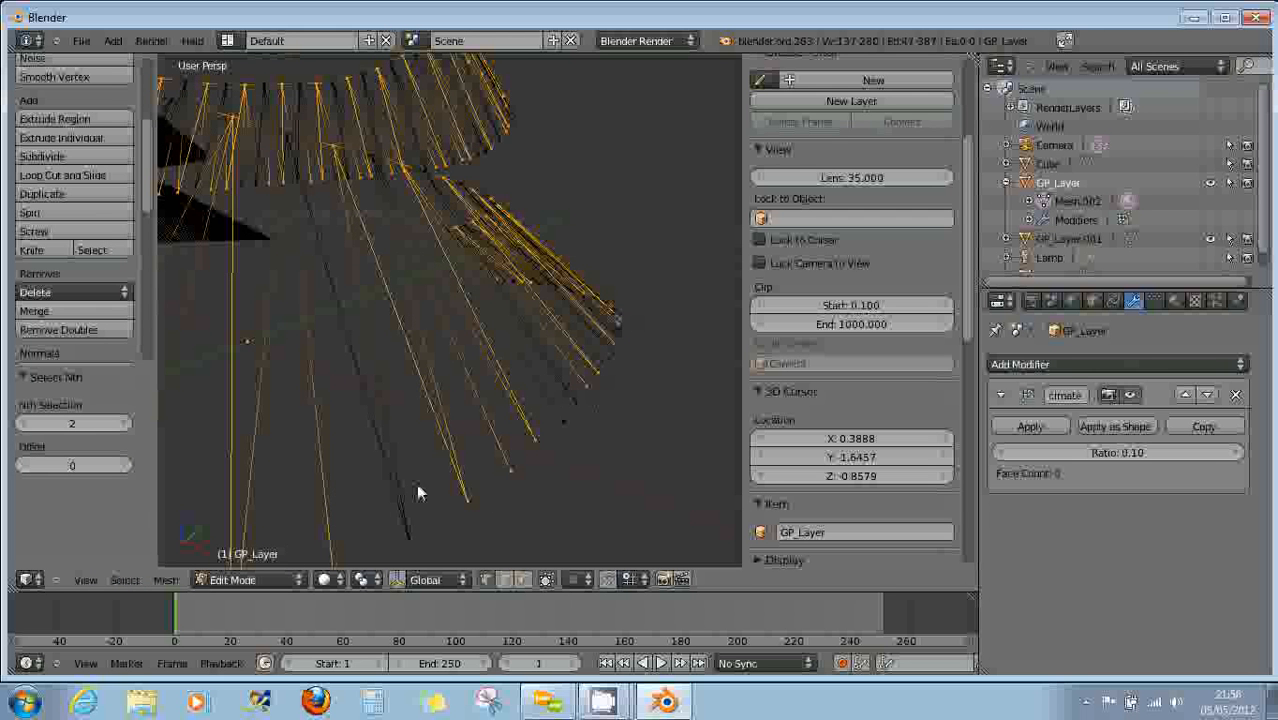
pyautogui.scroll(-4, 430, 400)
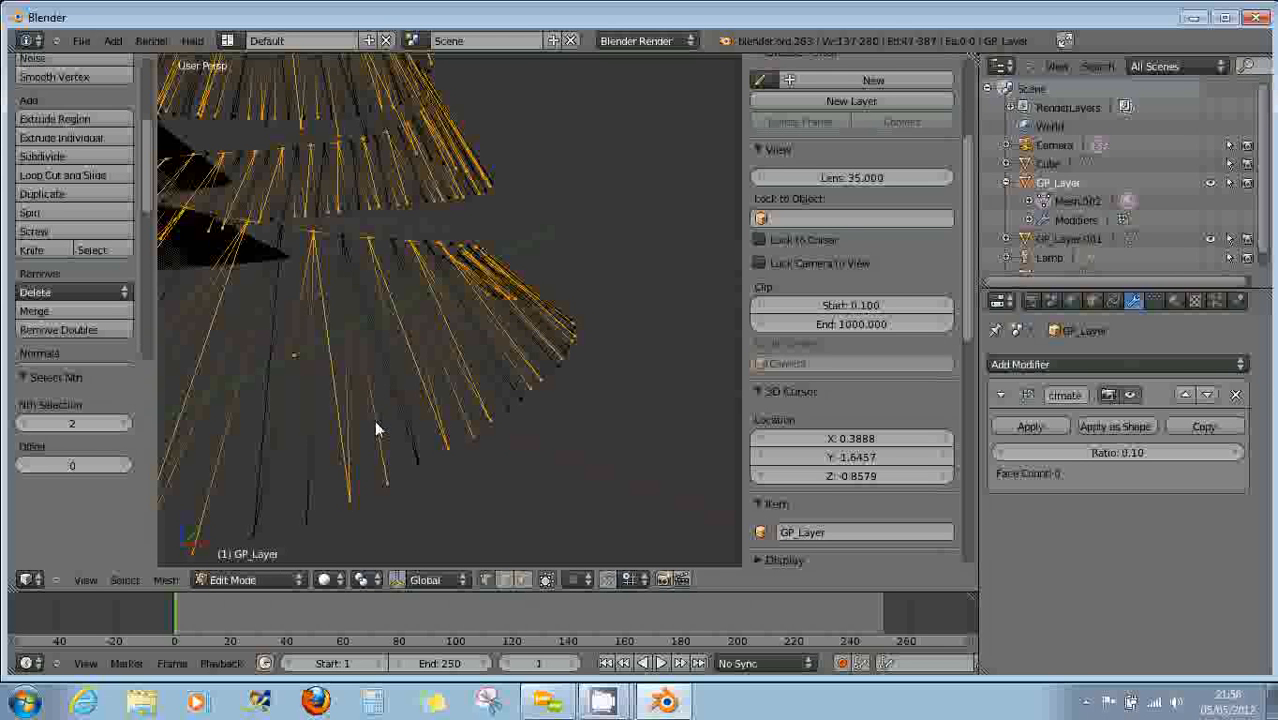
pyautogui.press('Escape')
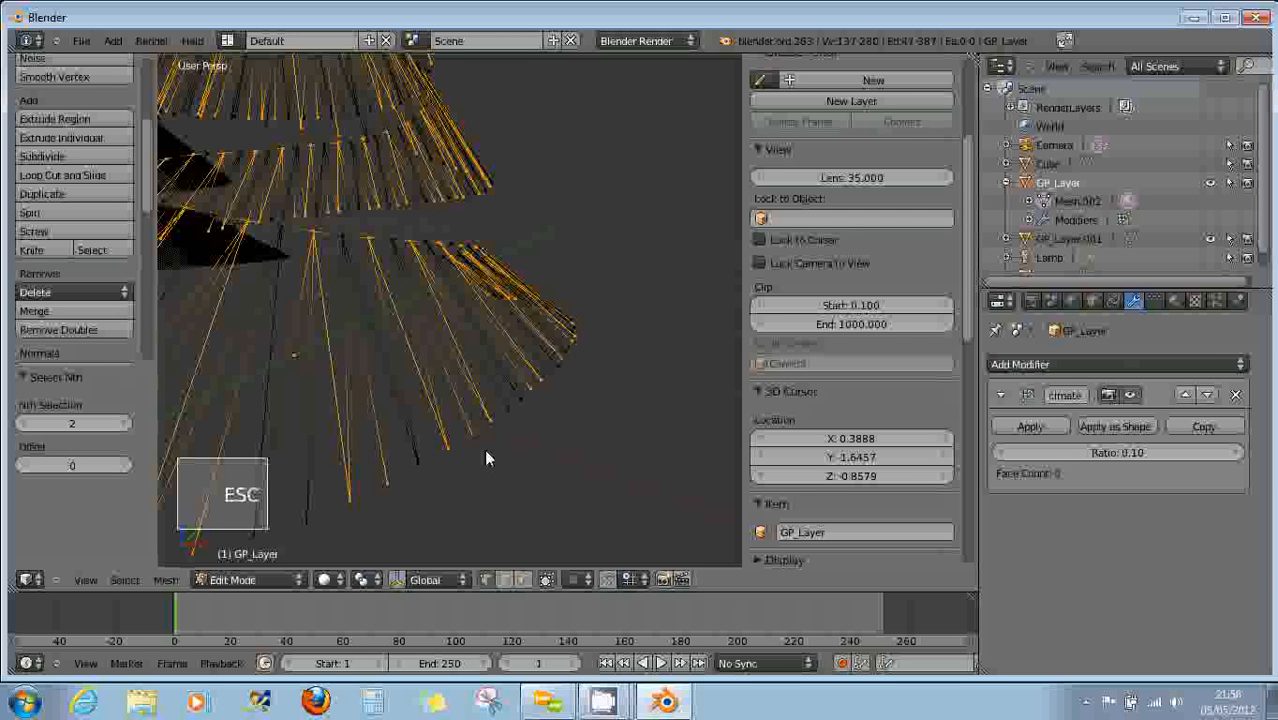
# Undo the vertex selections, the Remove Doubles merge and the earlier mesh edits, back to the spiral's bare curve.
pyautogui.hotkey('ctrl', 'z')
pyautogui.hotkey('ctrl', 'z')
pyautogui.hotkey('ctrl', 'z')
pyautogui.hotkey('ctrl', 'z')
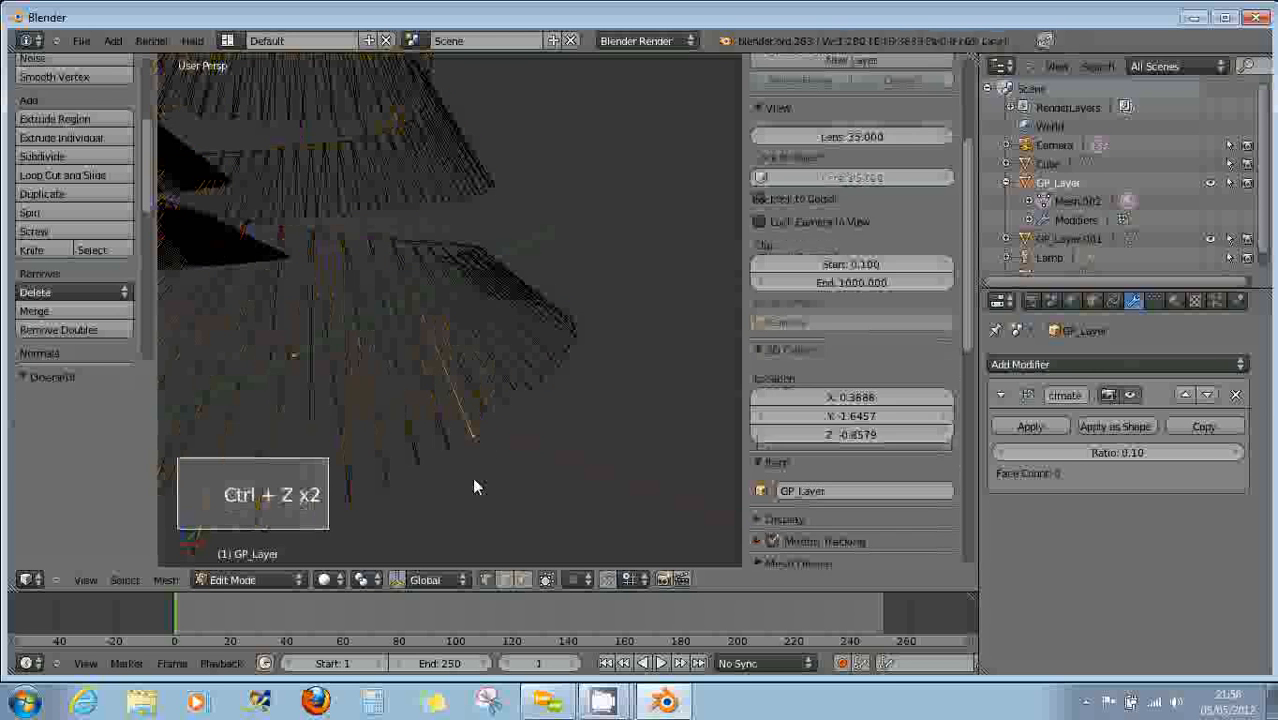
pyautogui.hotkey('ctrl', 'z')
pyautogui.hotkey('ctrl', 'z')
pyautogui.hotkey('ctrl', 'z')
pyautogui.hotkey('ctrl', 'z')
pyautogui.hotkey('ctrl', 'z')
pyautogui.hotkey('ctrl', 'z')
pyautogui.hotkey('ctrl', 'z')
pyautogui.hotkey('ctrl', 'z')
pyautogui.hotkey('ctrl', 'z')
pyautogui.hotkey('ctrl', 'z')
pyautogui.hotkey('ctrl', 'z')
pyautogui.hotkey('ctrl', 'z')
pyautogui.hotkey('ctrl', 'z')
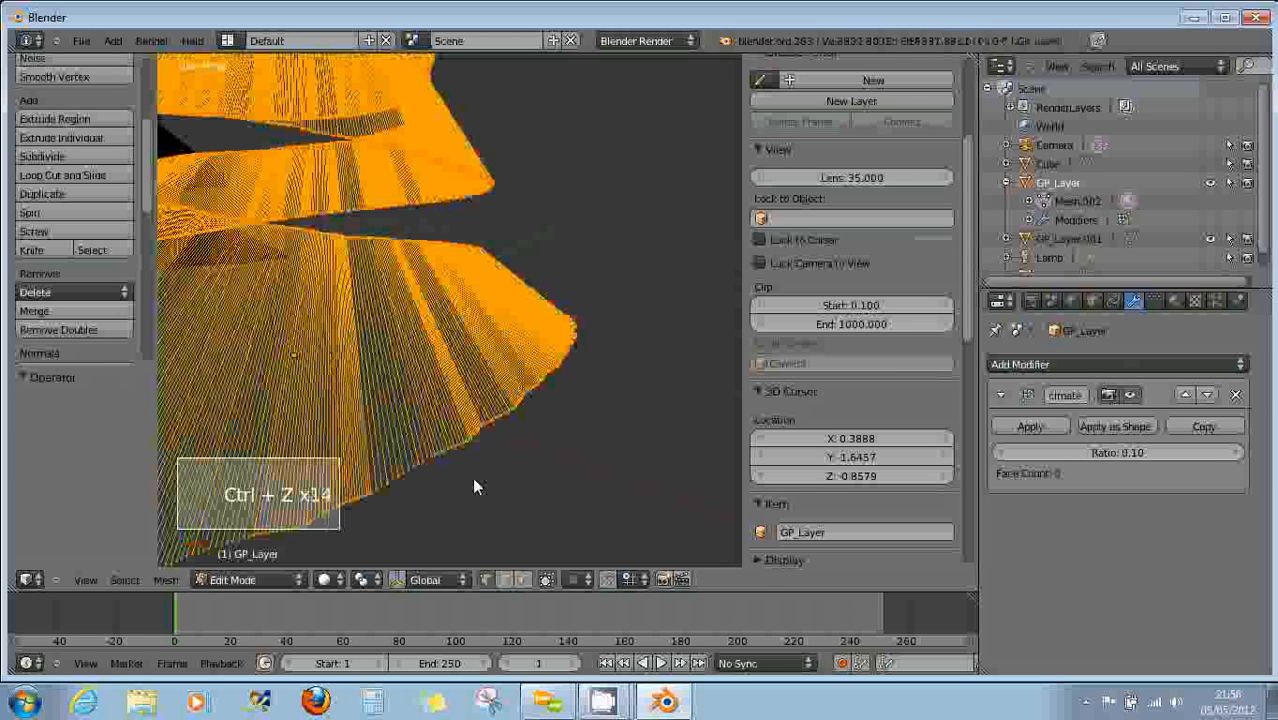
pyautogui.hotkey('ctrl', 'z')
pyautogui.hotkey('ctrl', 'z')
pyautogui.hotkey('ctrl', 'z')
pyautogui.hotkey('ctrl', 'z')
pyautogui.hotkey('ctrl', 'z')
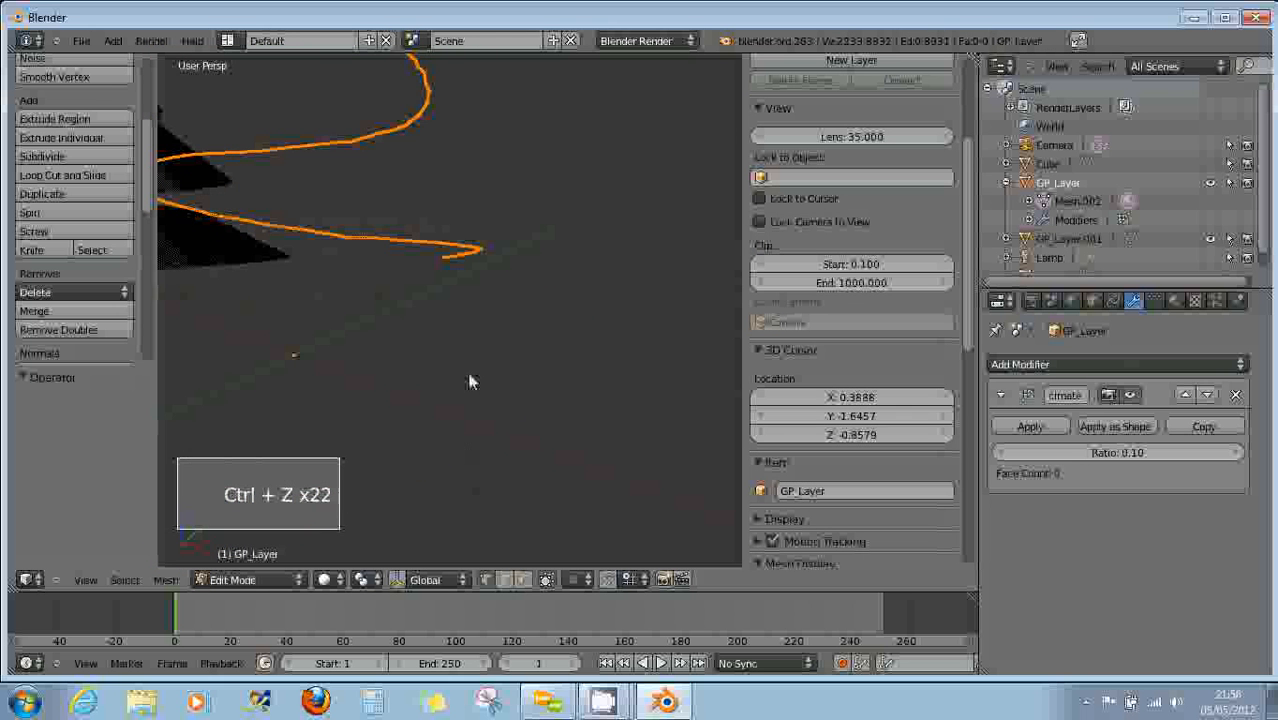
# Run Remove Doubles on the selected spiral curve vertices with a merge distance of 0.390.
pyautogui.scroll(-1, 471, 297)
pyautogui.scroll(4, 471, 295)
pyautogui.moveTo(471, 294); pyautogui.dragTo(393, 314, button='middle')
pyautogui.scroll(6, 391, 314)
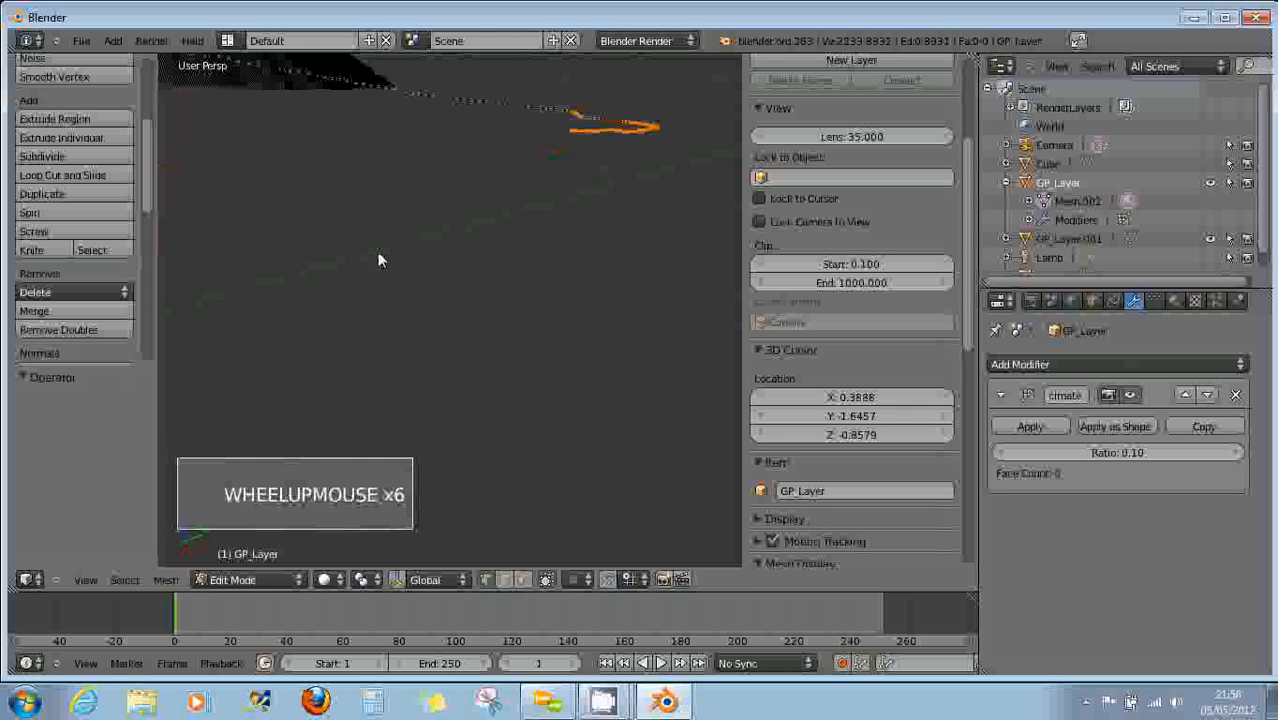
pyautogui.moveTo(379, 257); pyautogui.dragTo(462, 362, button='middle')
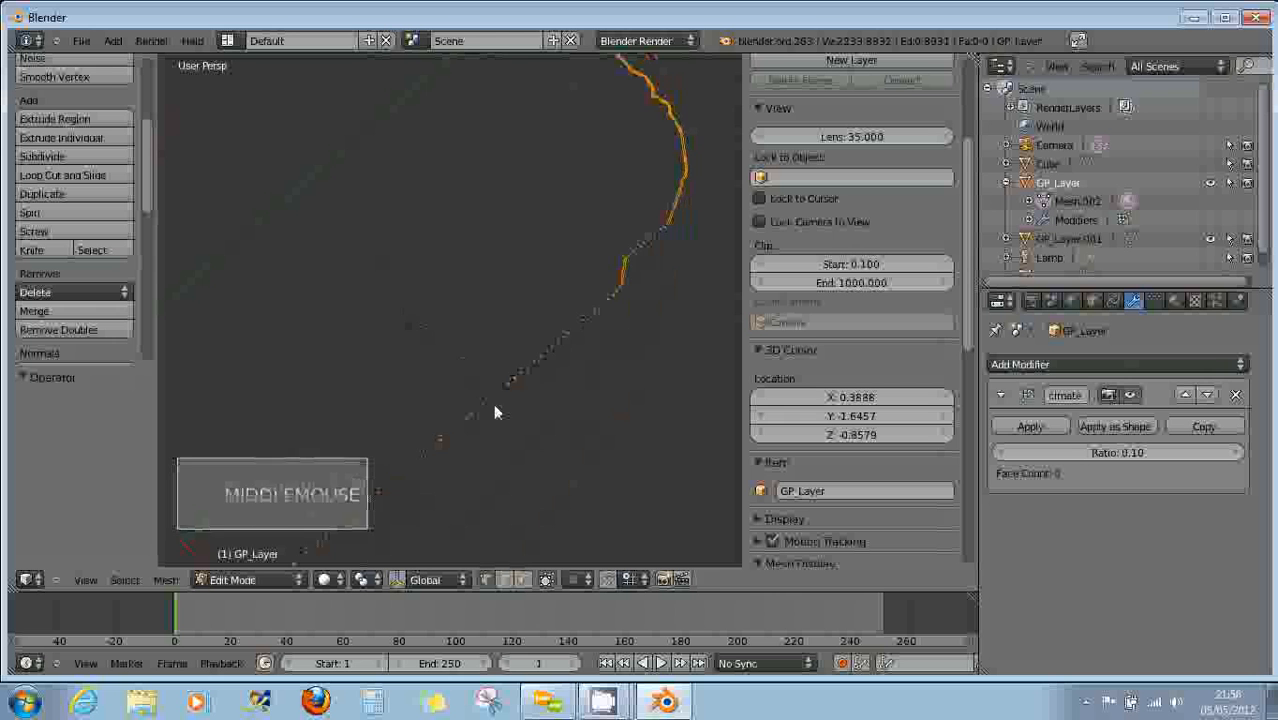
pyautogui.scroll(1, 494, 406)
pyautogui.scroll(-3, 493, 410)
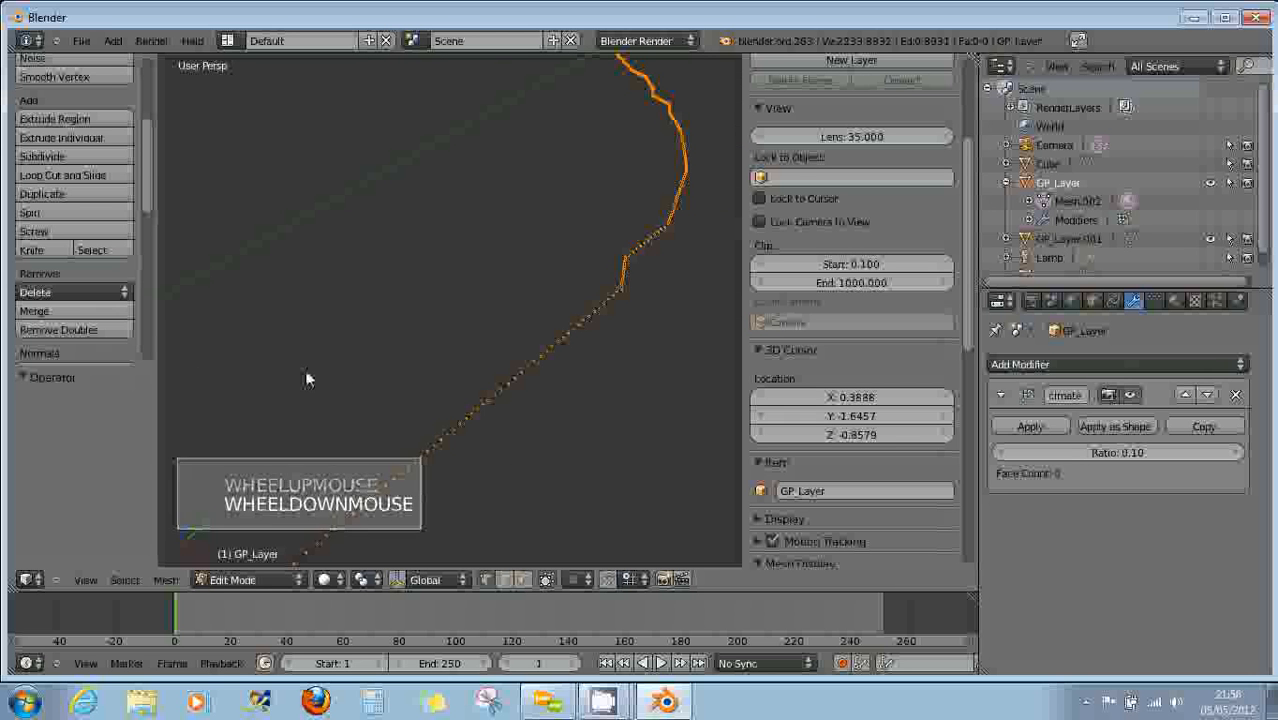
pyautogui.click(106, 329)
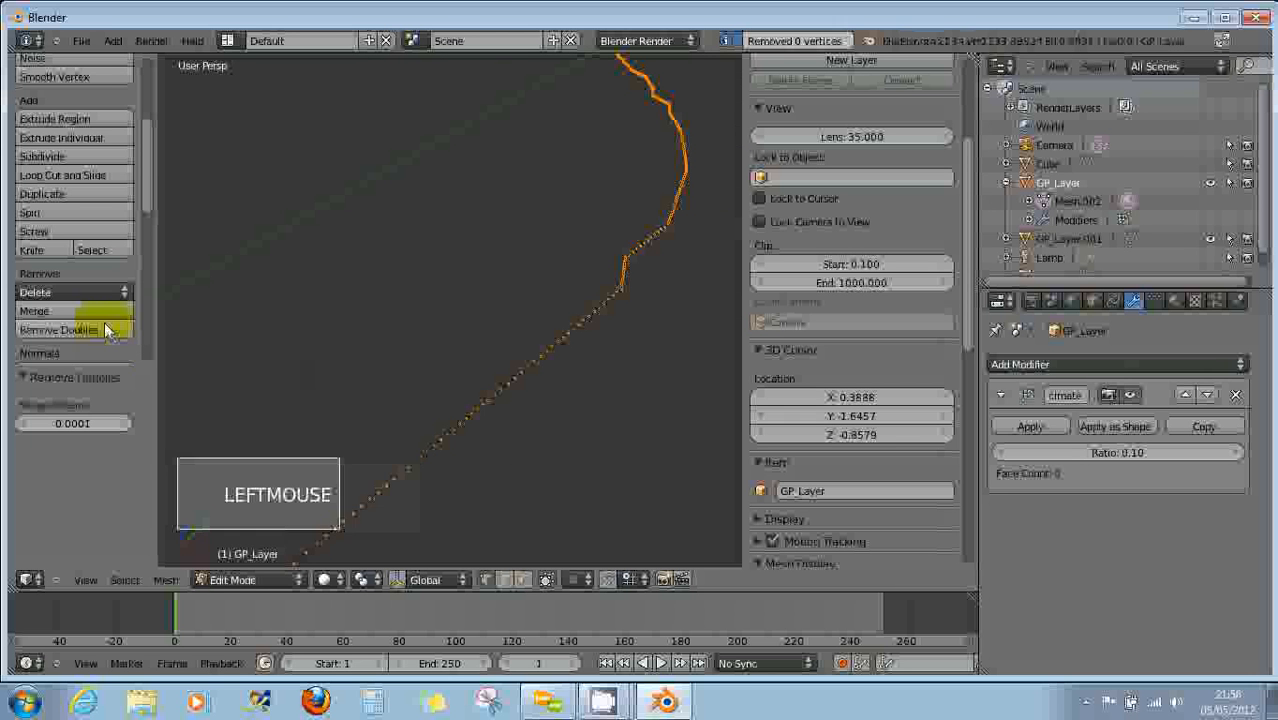
pyautogui.doubleClick(120, 424)
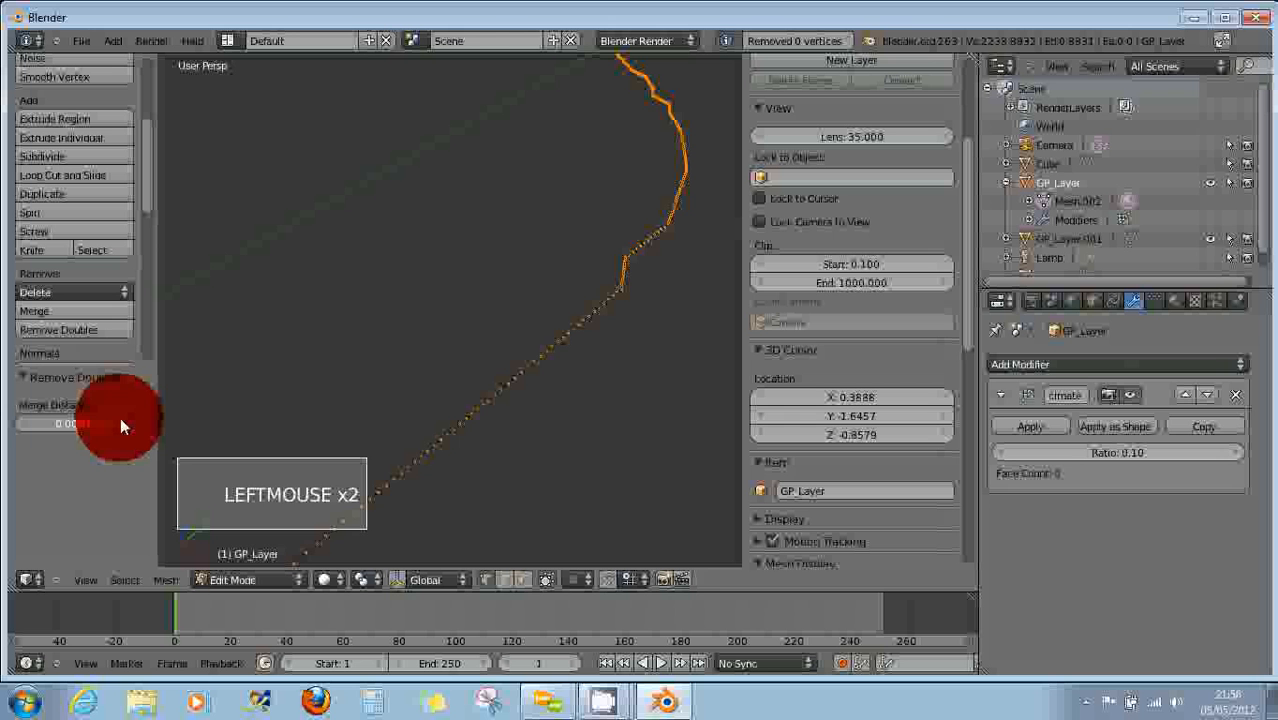
pyautogui.moveTo(120, 420); pyautogui.dragTo(158, 422)
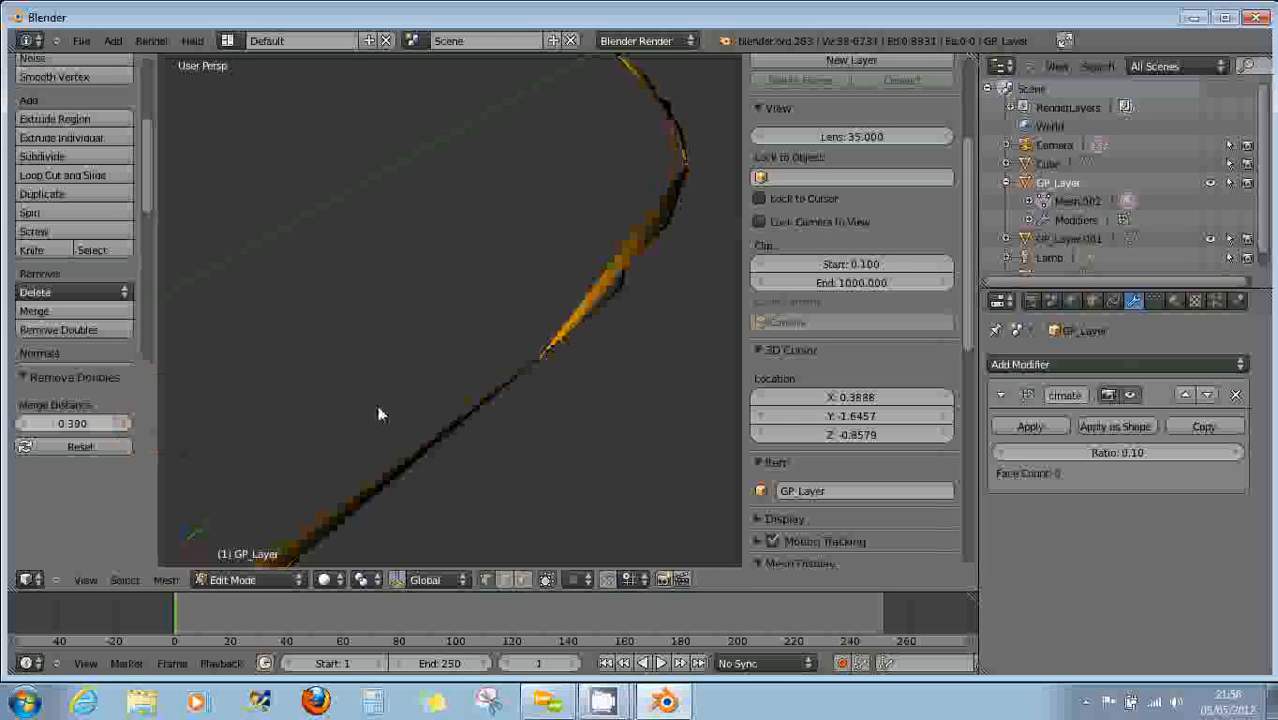
# Check the merged curve up close, and set the Remove Doubles merge distance to 0.00001.
pyautogui.scroll(-4, 392, 410)
pyautogui.scroll(-2, 385, 410)
pyautogui.scroll(6, 371, 411)
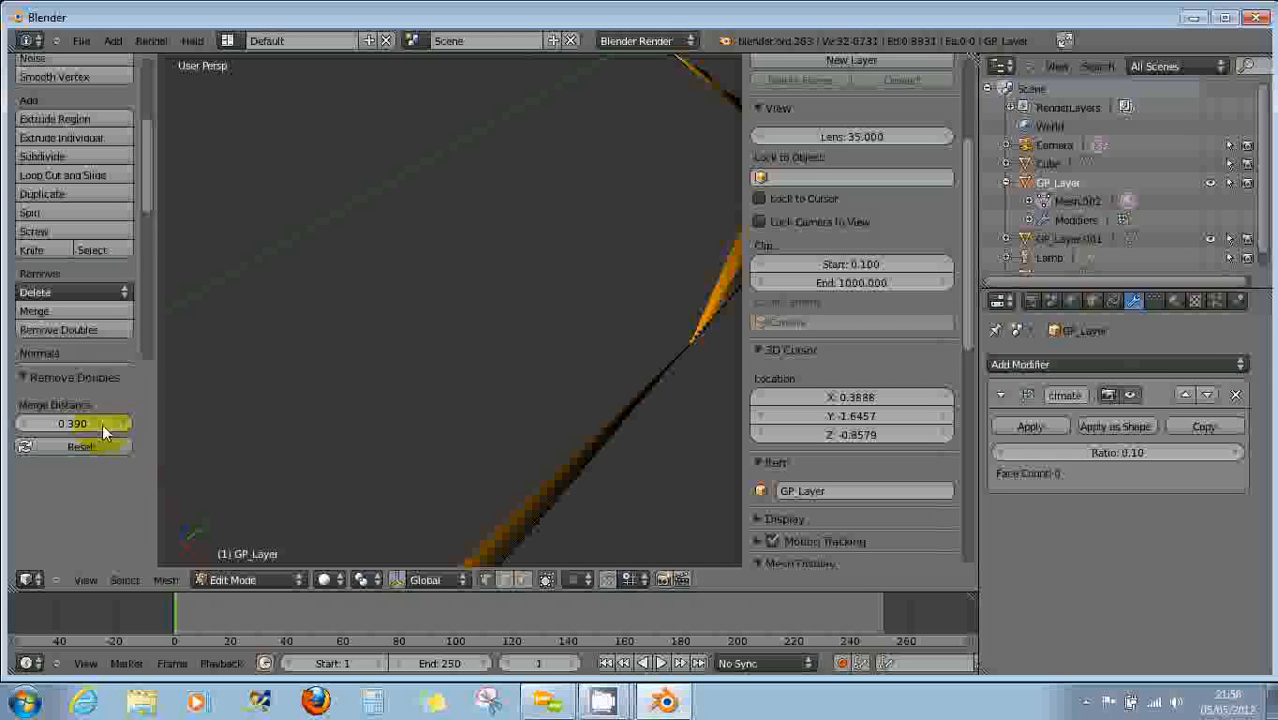
pyautogui.moveTo(103, 422); pyautogui.dragTo(45, 427)
pyautogui.click(551, 419)
pyautogui.scroll(-2, 557, 422)
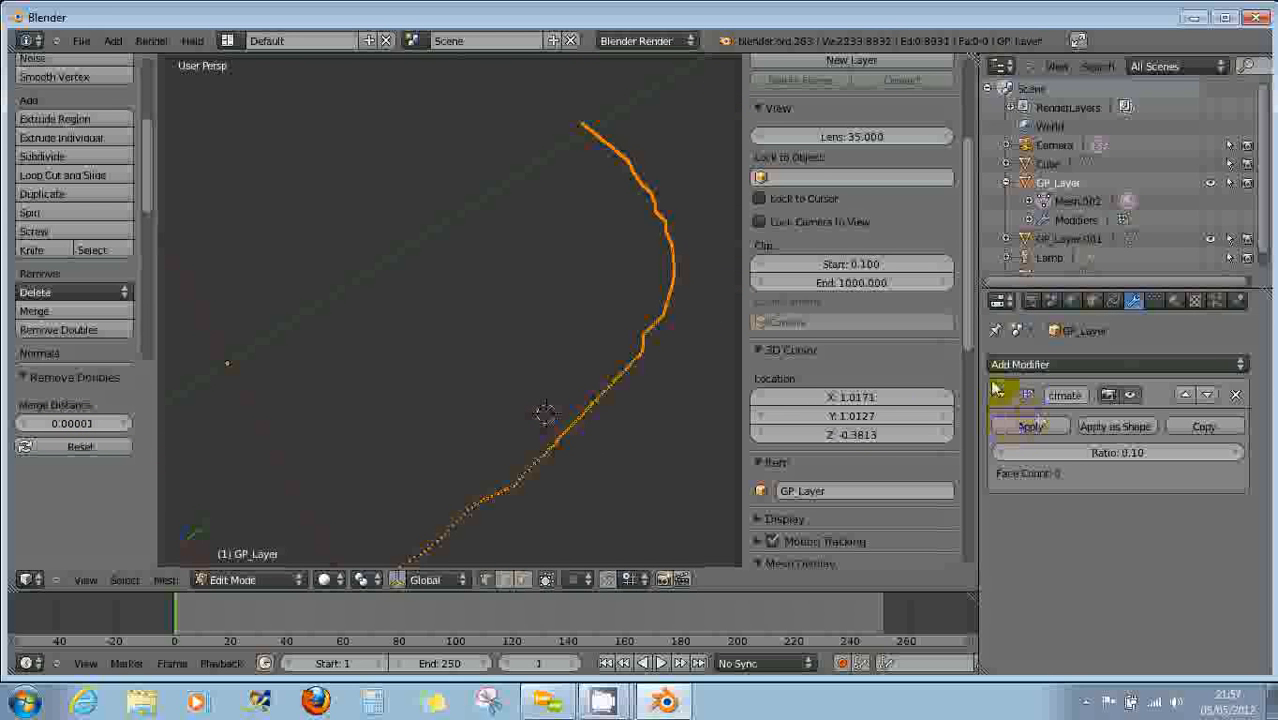
pyautogui.moveTo(972, 240); pyautogui.dragTo(966, 155)
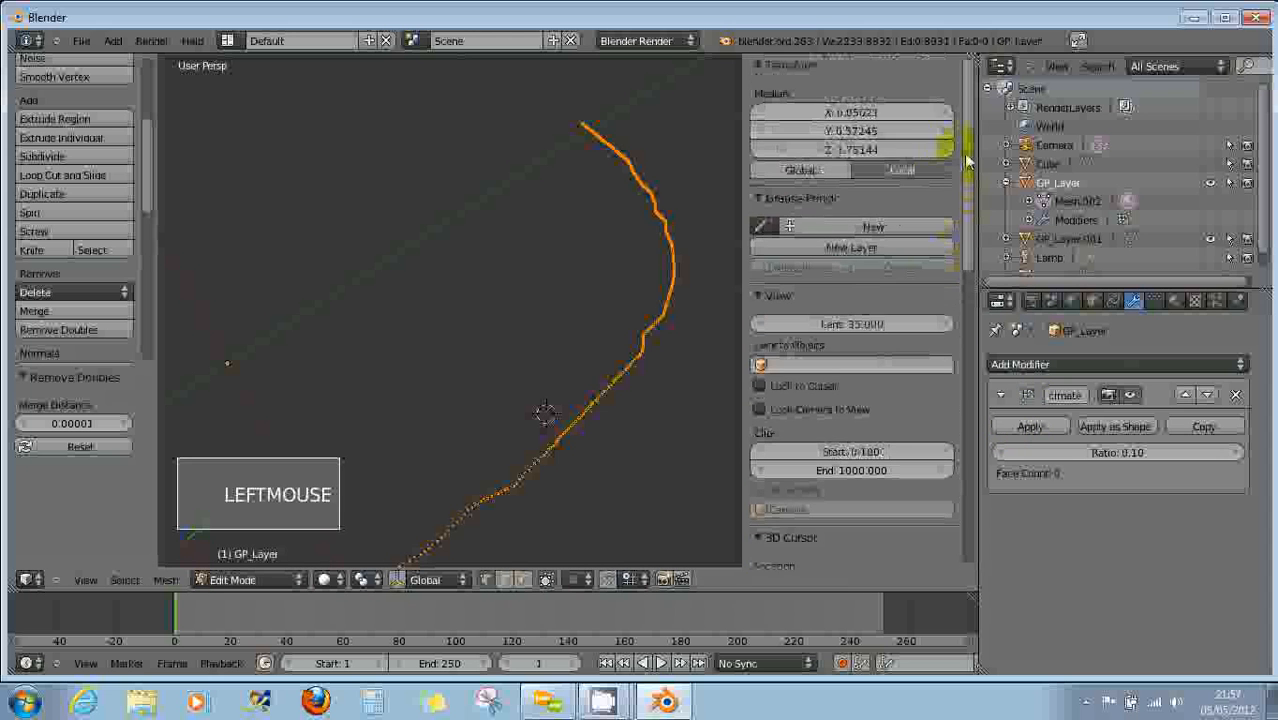
# Move the spiral curve in Object Mode by about 0.413 in Y and 0.214 in Z, and return to Edit Mode.
pyautogui.scroll(-5, 660, 385)
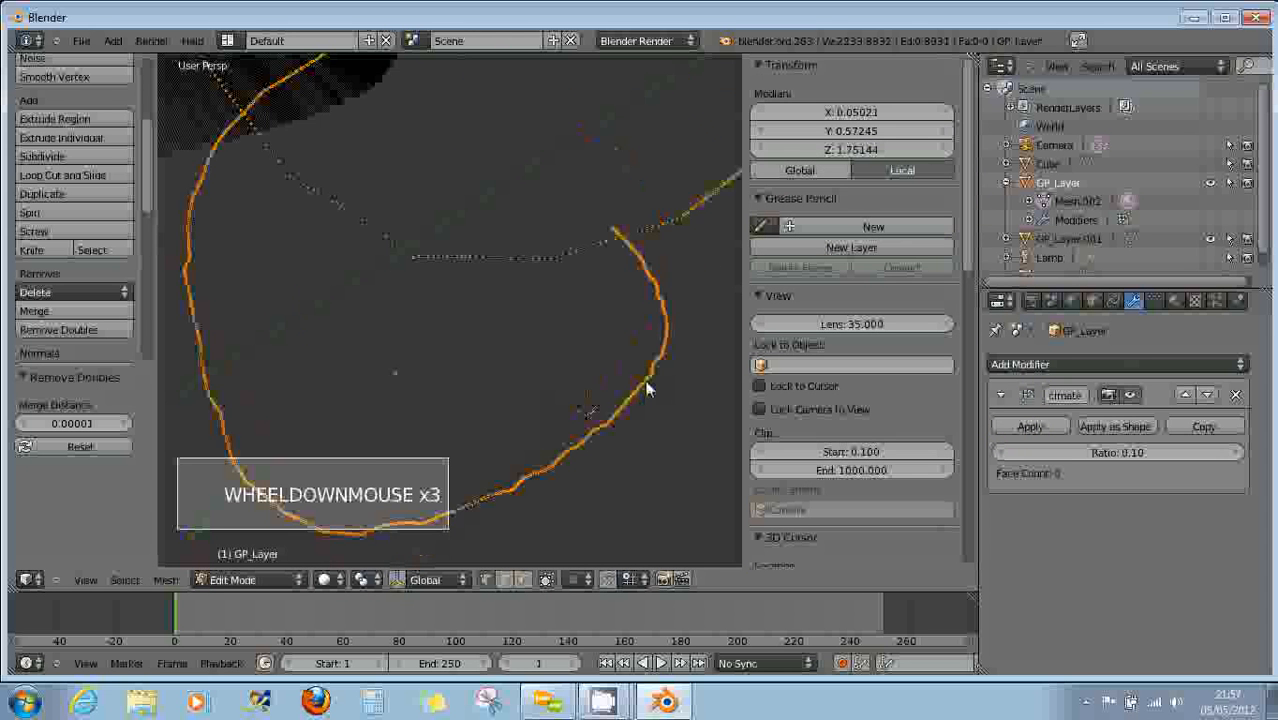
pyautogui.click(278, 581)
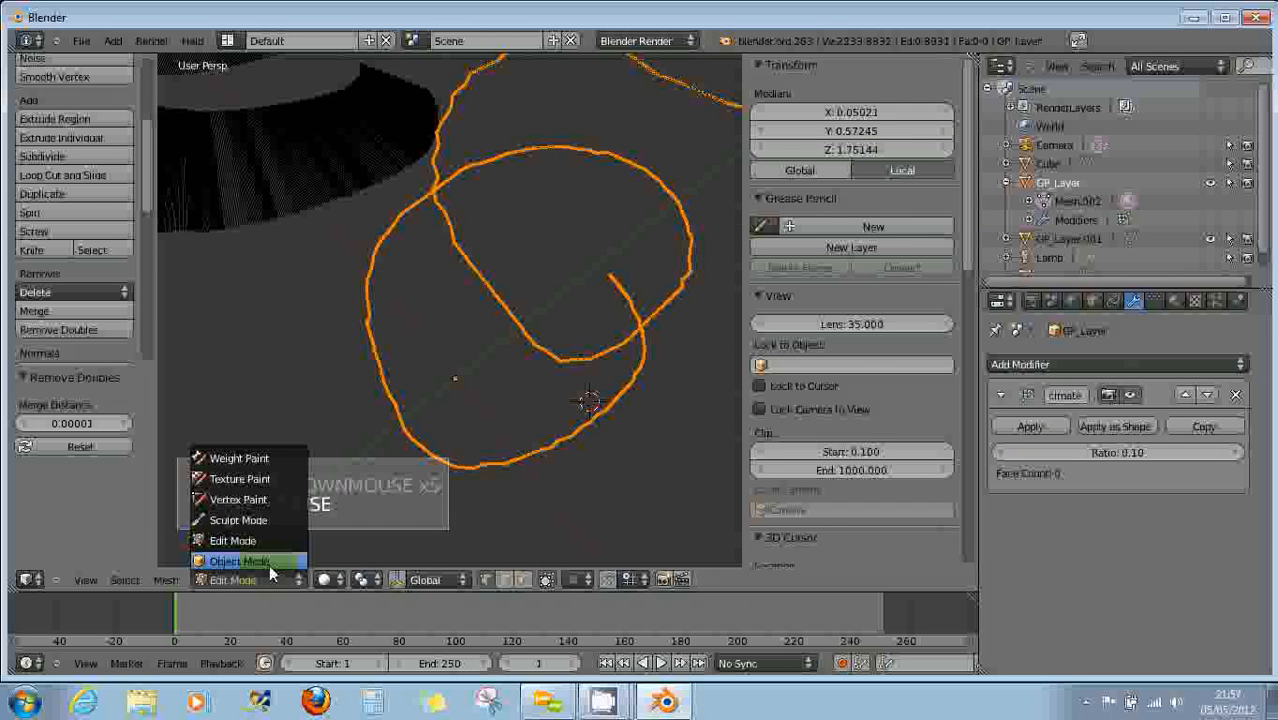
pyautogui.click(269, 563)
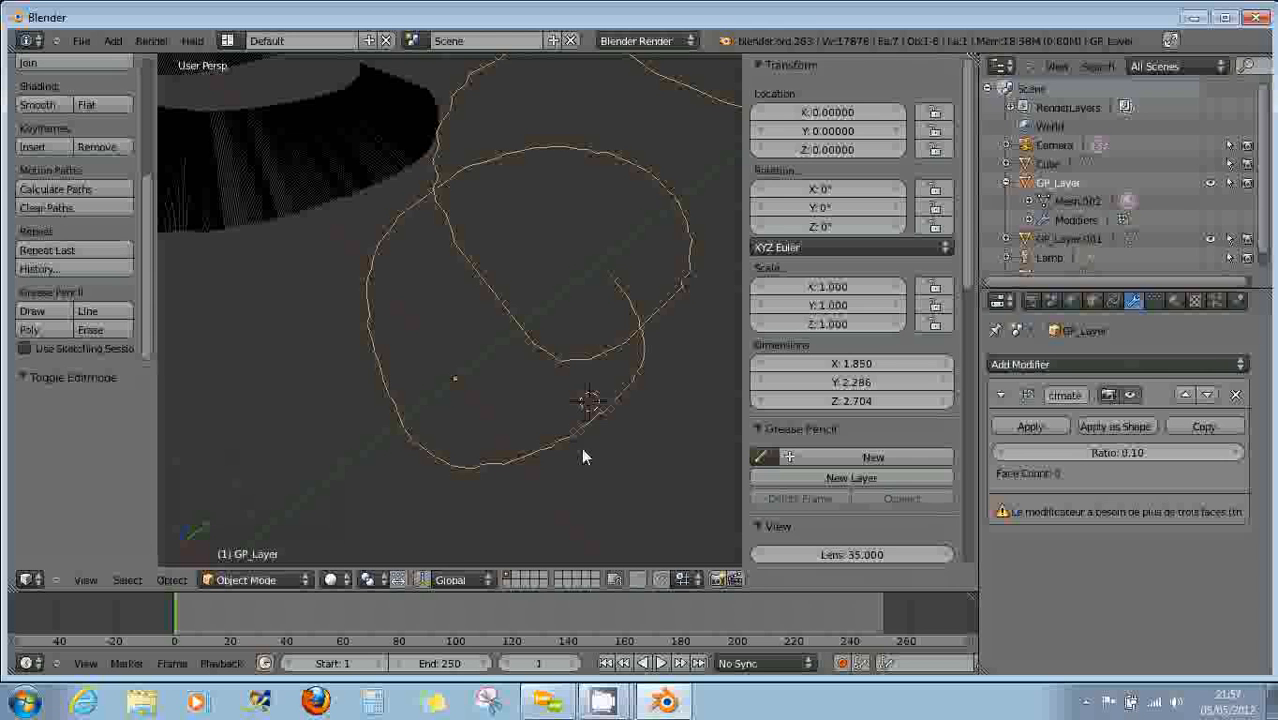
pyautogui.press('g')
pyautogui.click(593, 389)
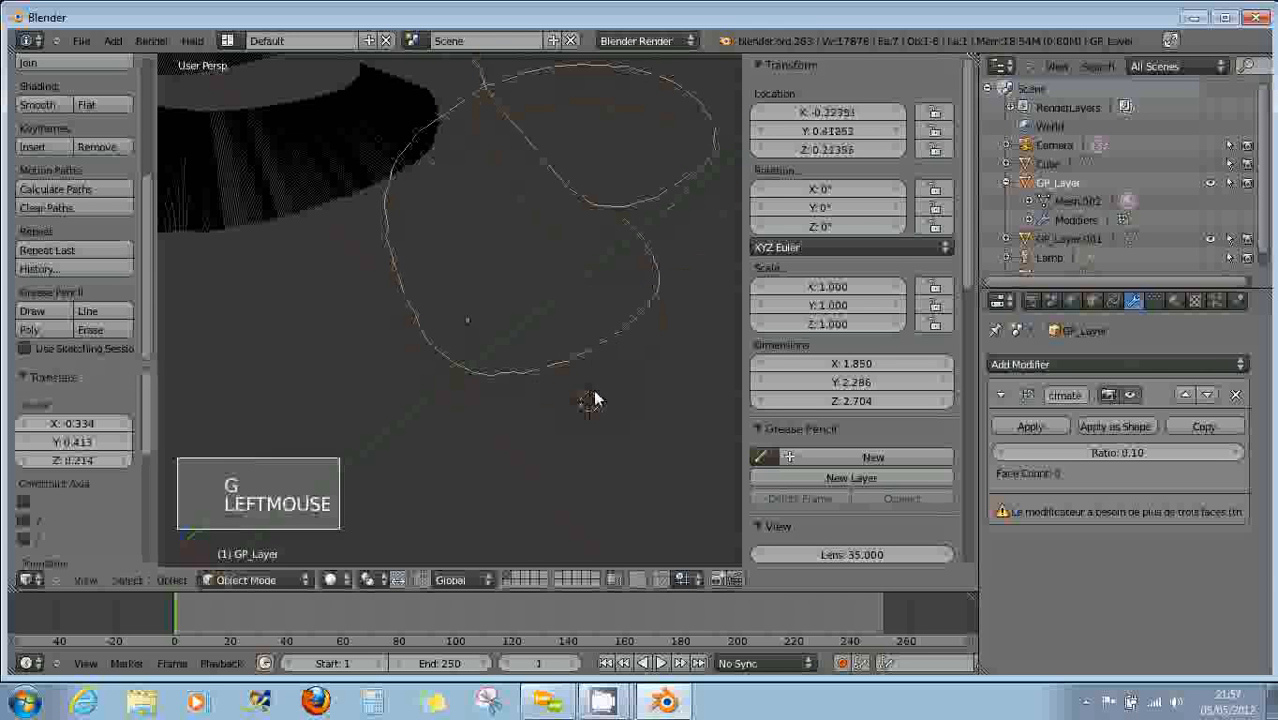
pyautogui.scroll(1, 592, 364)
pyautogui.scroll(2, 592, 364)
pyautogui.press('Tab')
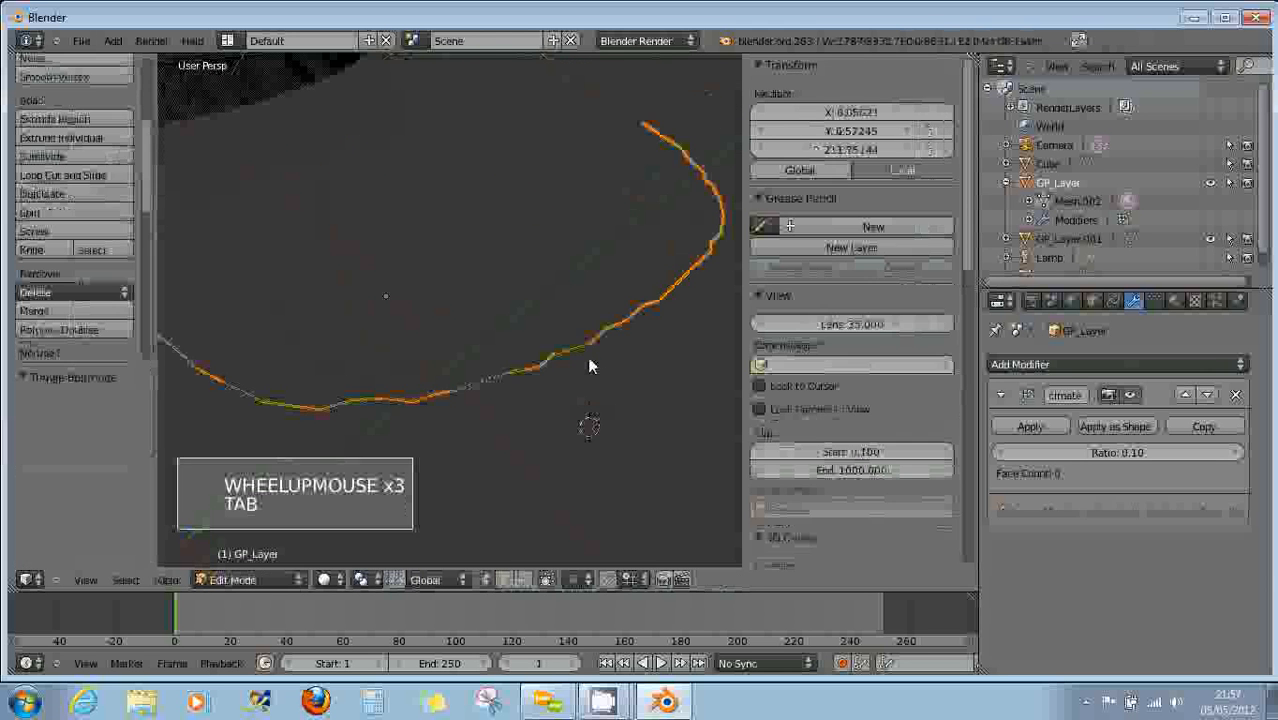
# Run Remove Doubles on the selected curve vertices and raise the merge distance stepwise to 0.110.
pyautogui.scroll(3, 590, 366)
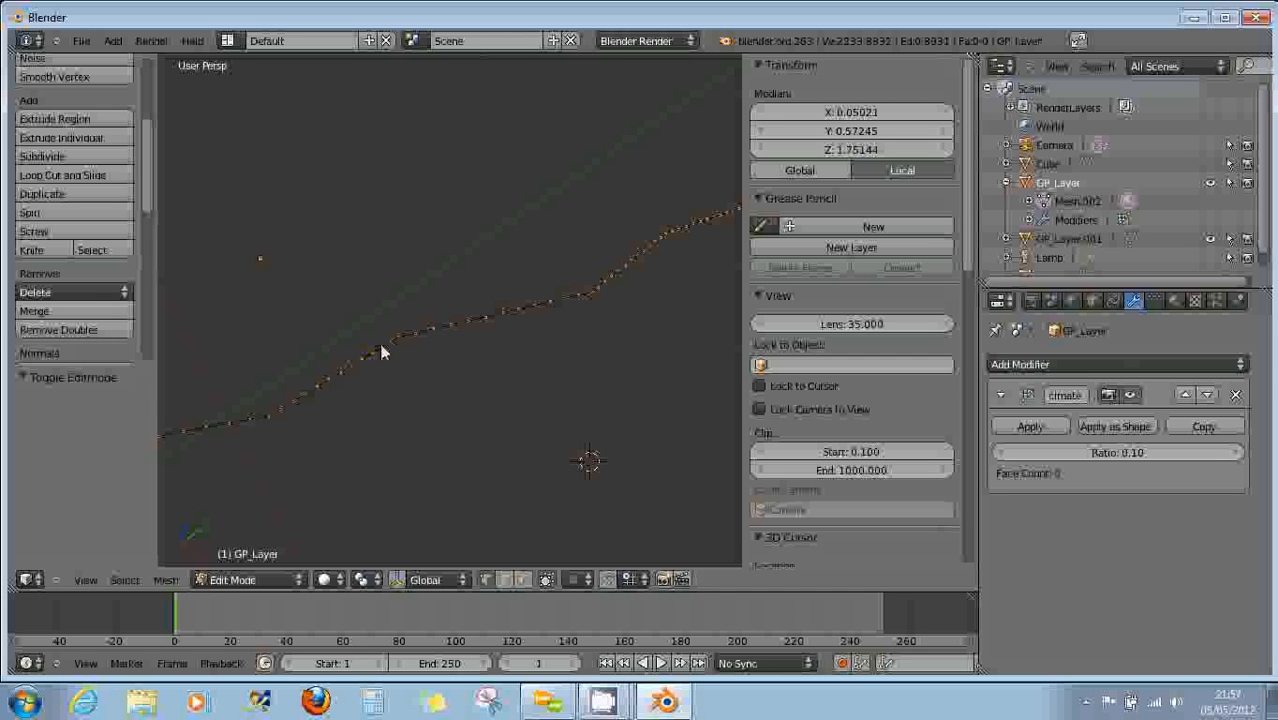
pyautogui.click(114, 328)
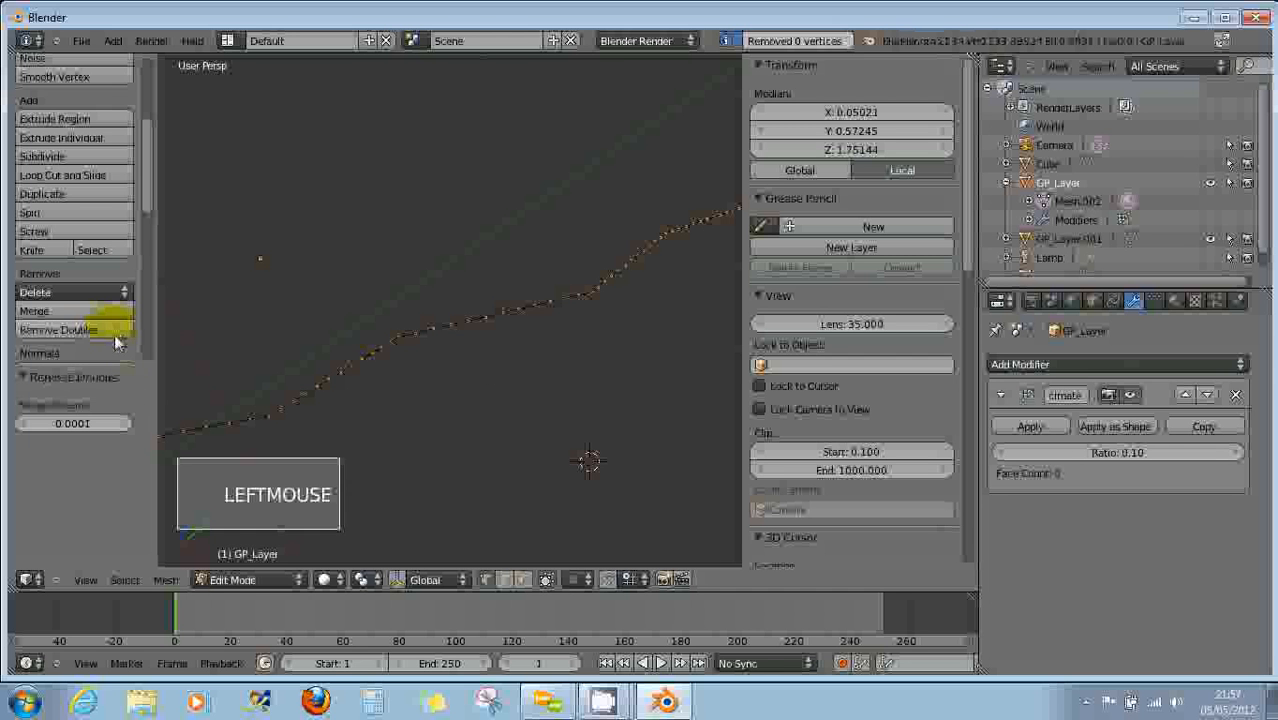
pyautogui.click(122, 427)
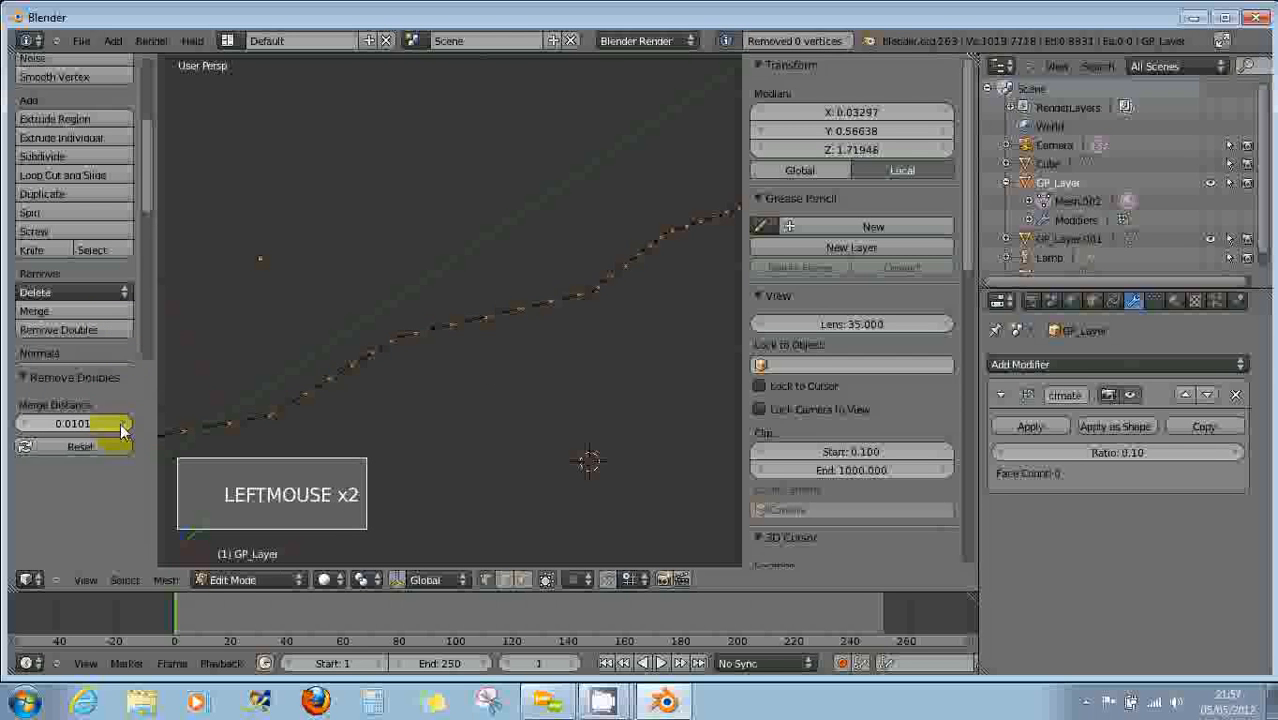
pyautogui.click(122, 427)
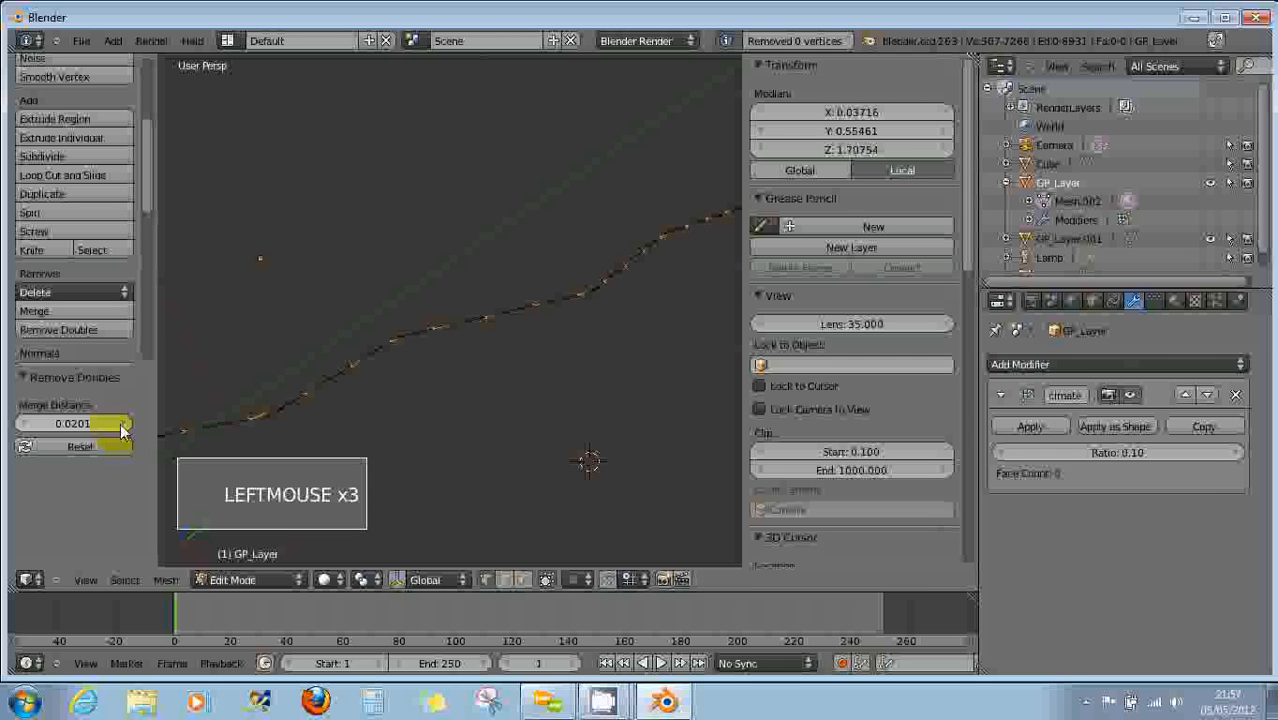
pyautogui.click(122, 427)
pyautogui.click(122, 427)
pyautogui.click(122, 427)
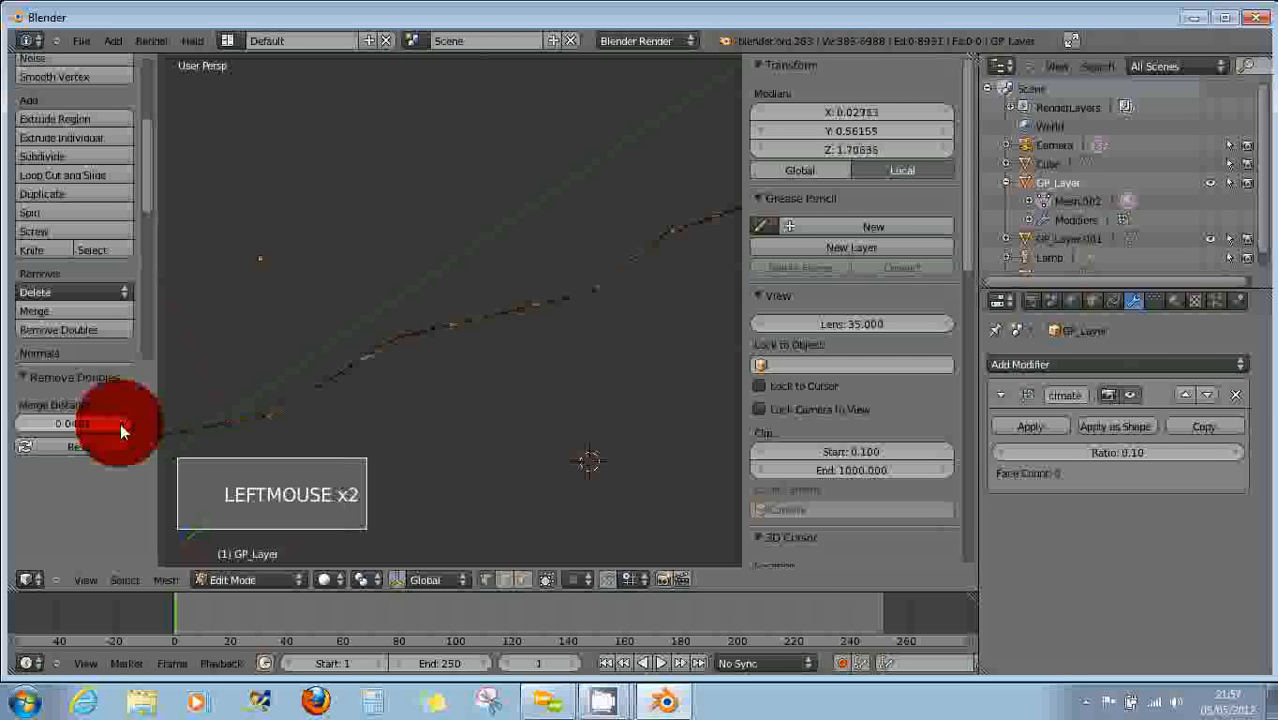
pyautogui.click(122, 427)
pyautogui.click(122, 427)
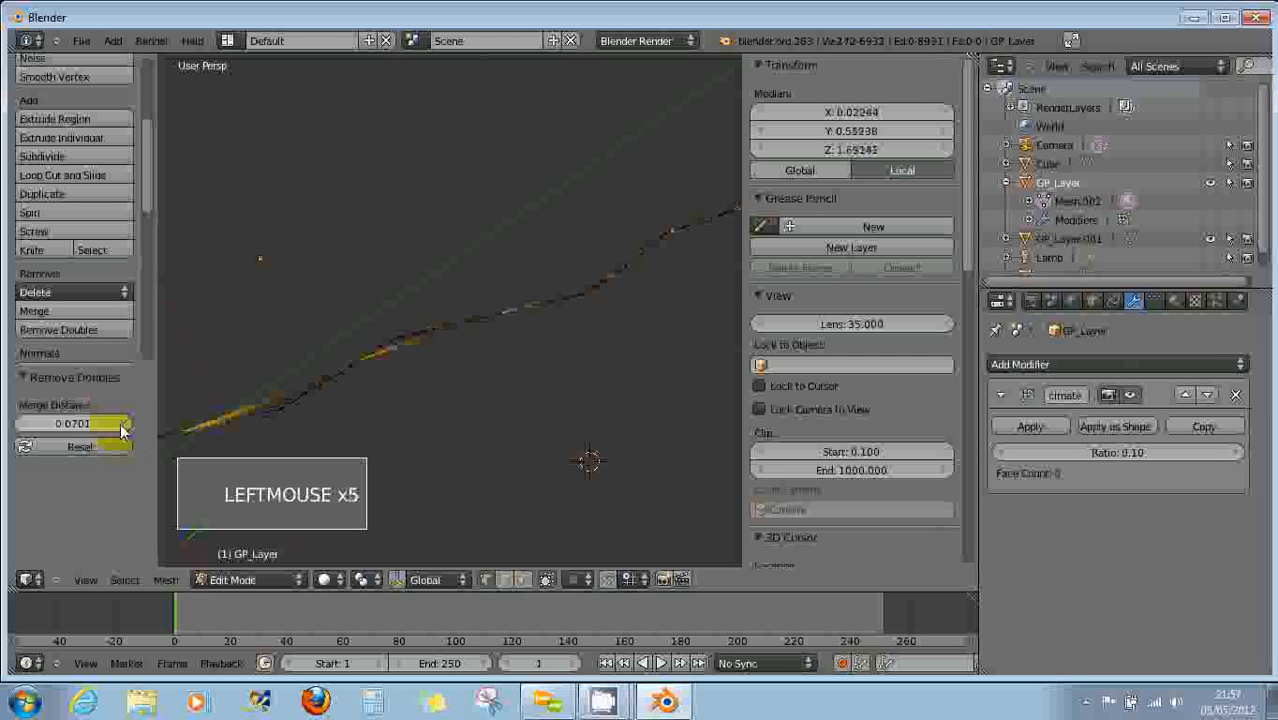
pyautogui.click(122, 427)
pyautogui.click(122, 427)
pyautogui.click(122, 427)
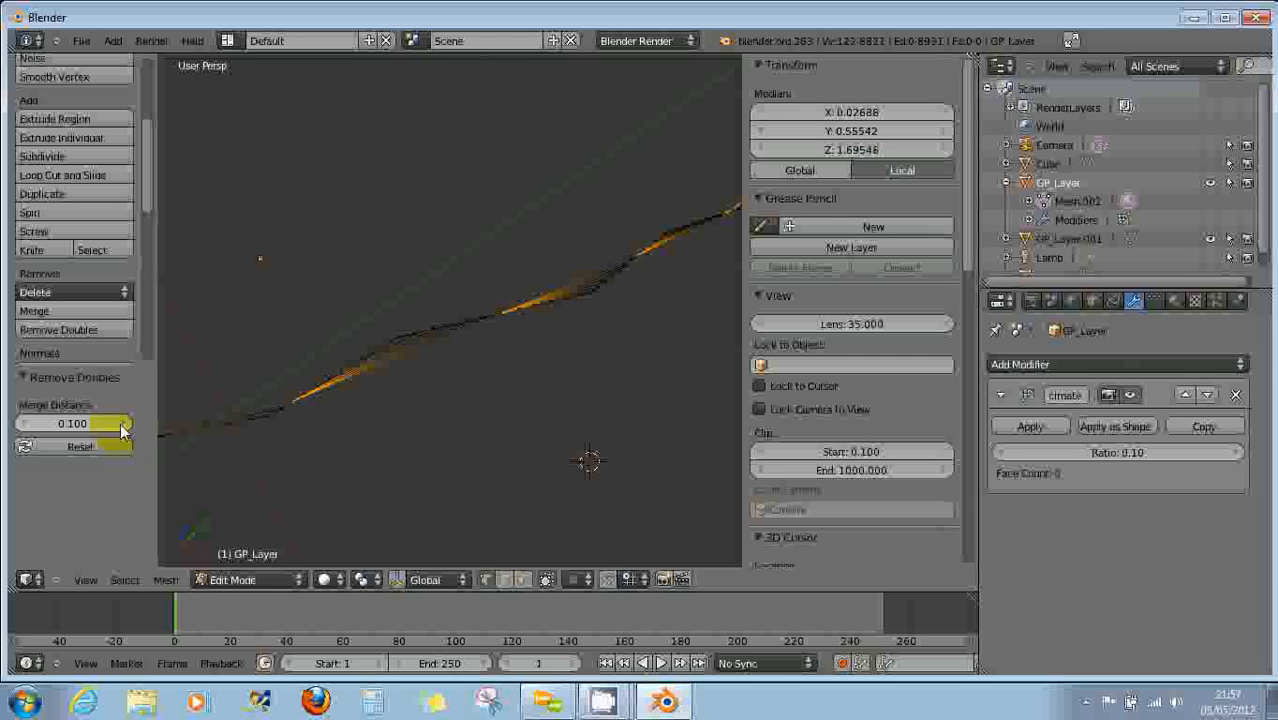
pyautogui.click(122, 427)
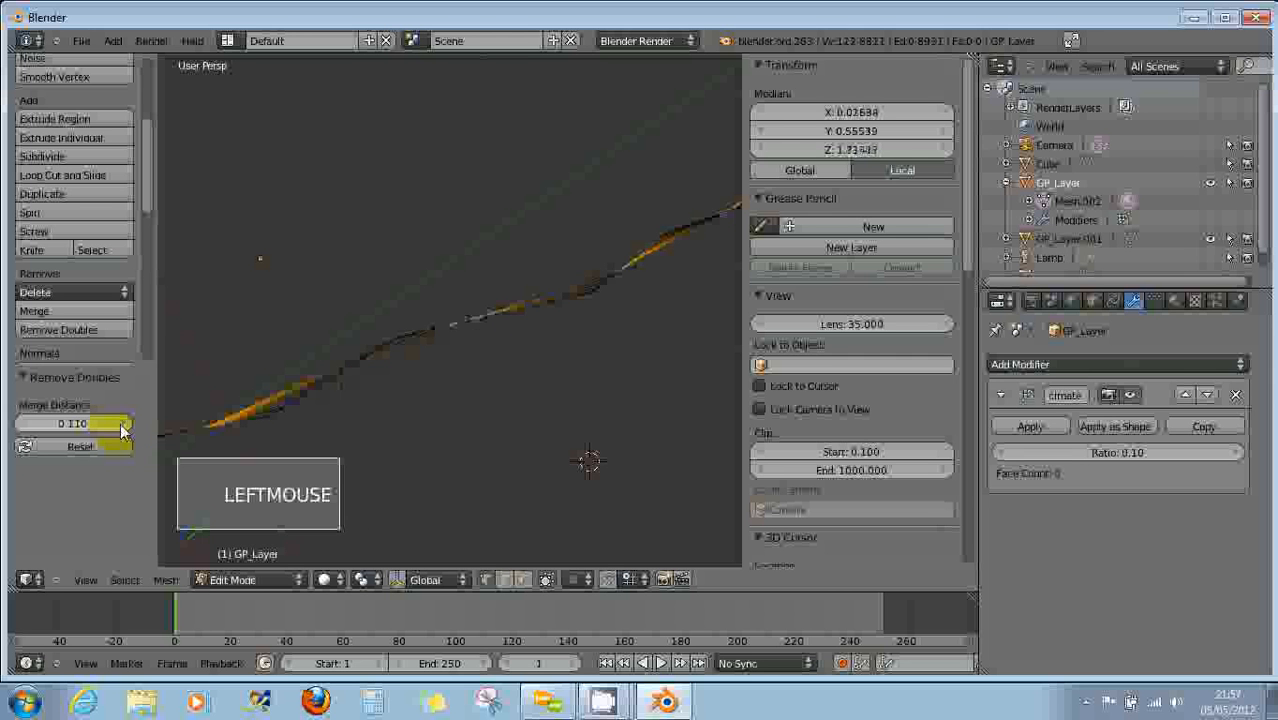
# Lower the Remove Doubles merge distance to 0.0001, raise it to 0.0101, and inspect the vertex spacing along the curve.
pyautogui.moveTo(122, 427); pyautogui.dragTo(108, 427)
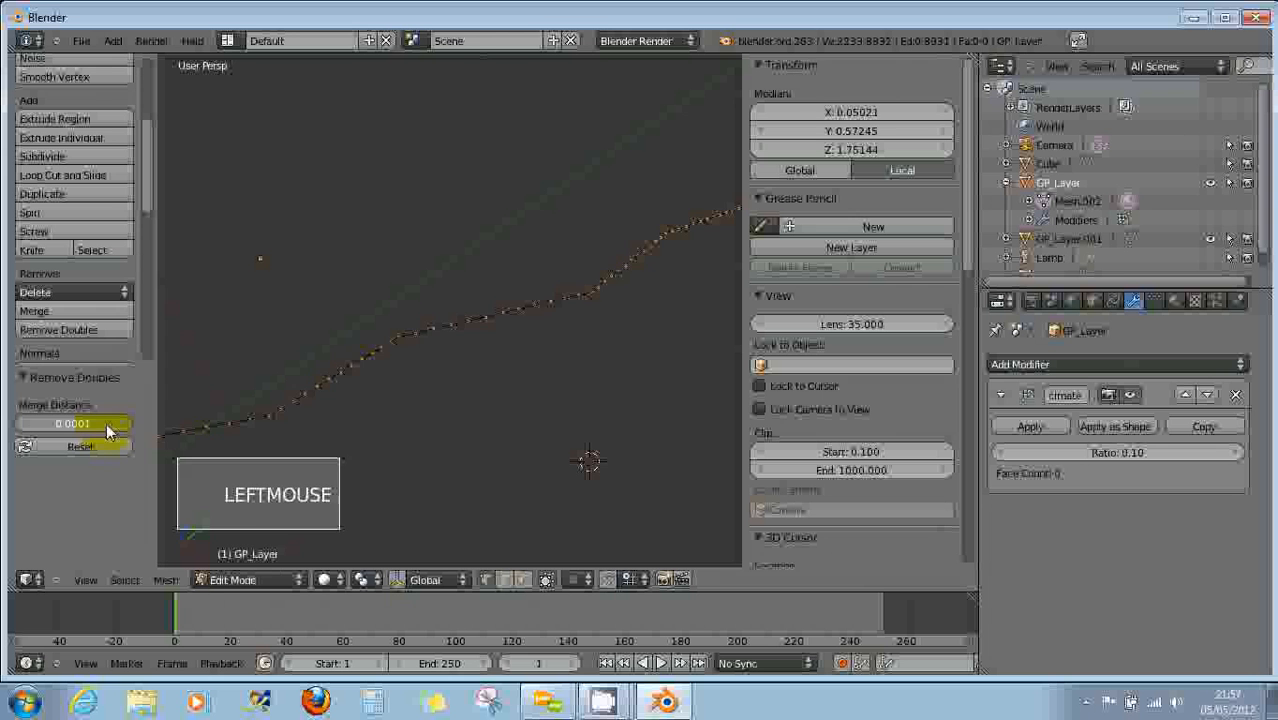
pyautogui.click(122, 427)
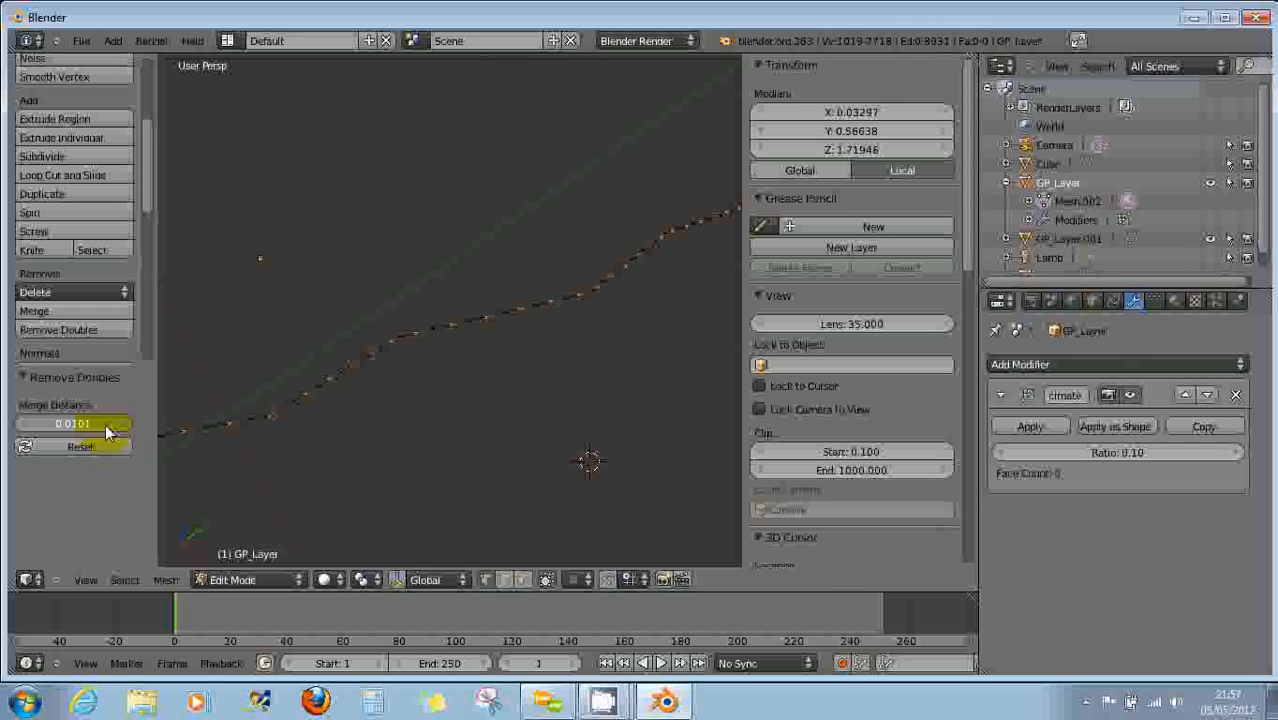
pyautogui.scroll(-5, 479, 424)
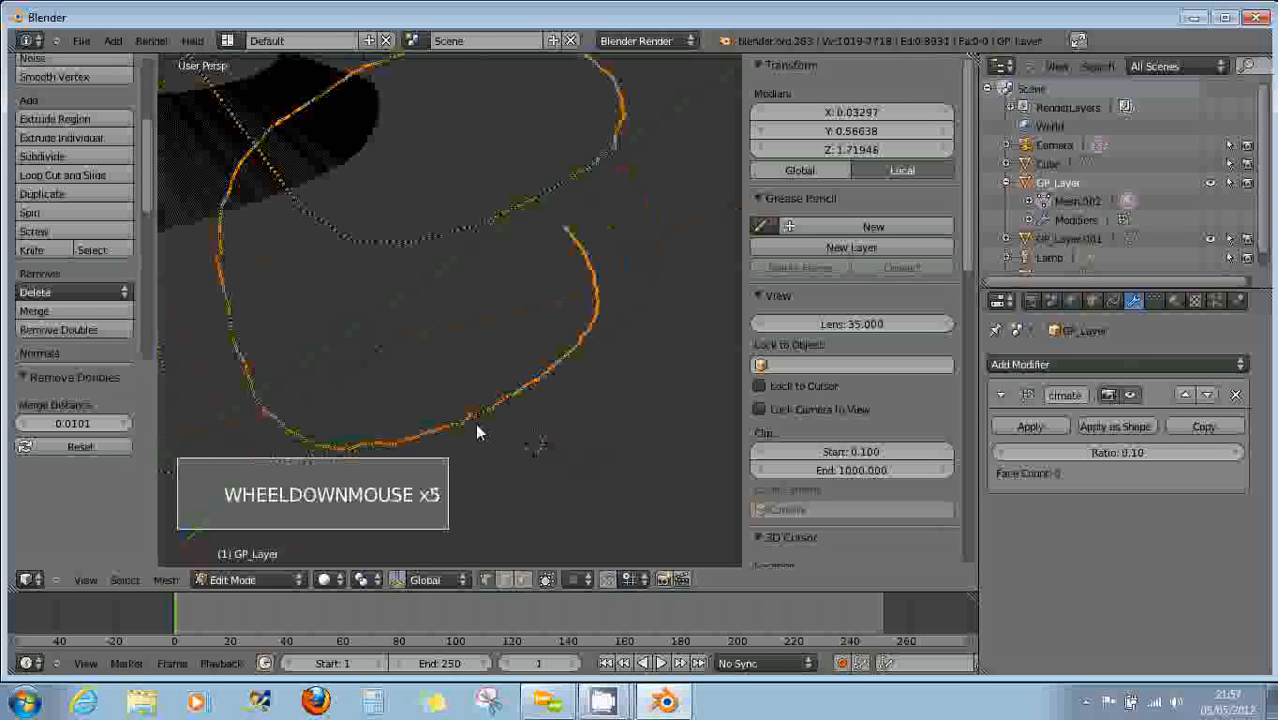
pyautogui.scroll(-1, 467, 430)
pyautogui.scroll(4, 467, 430)
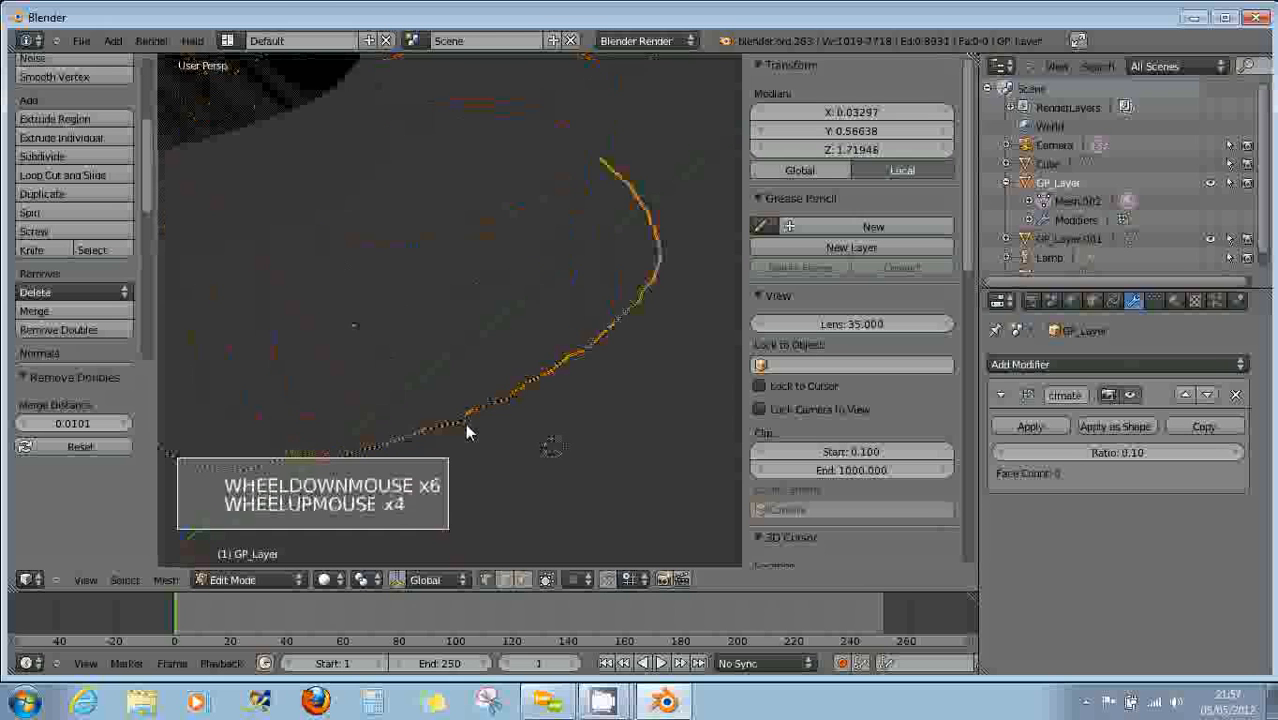
pyautogui.scroll(2, 428, 428)
pyautogui.scroll(-5, 422, 428)
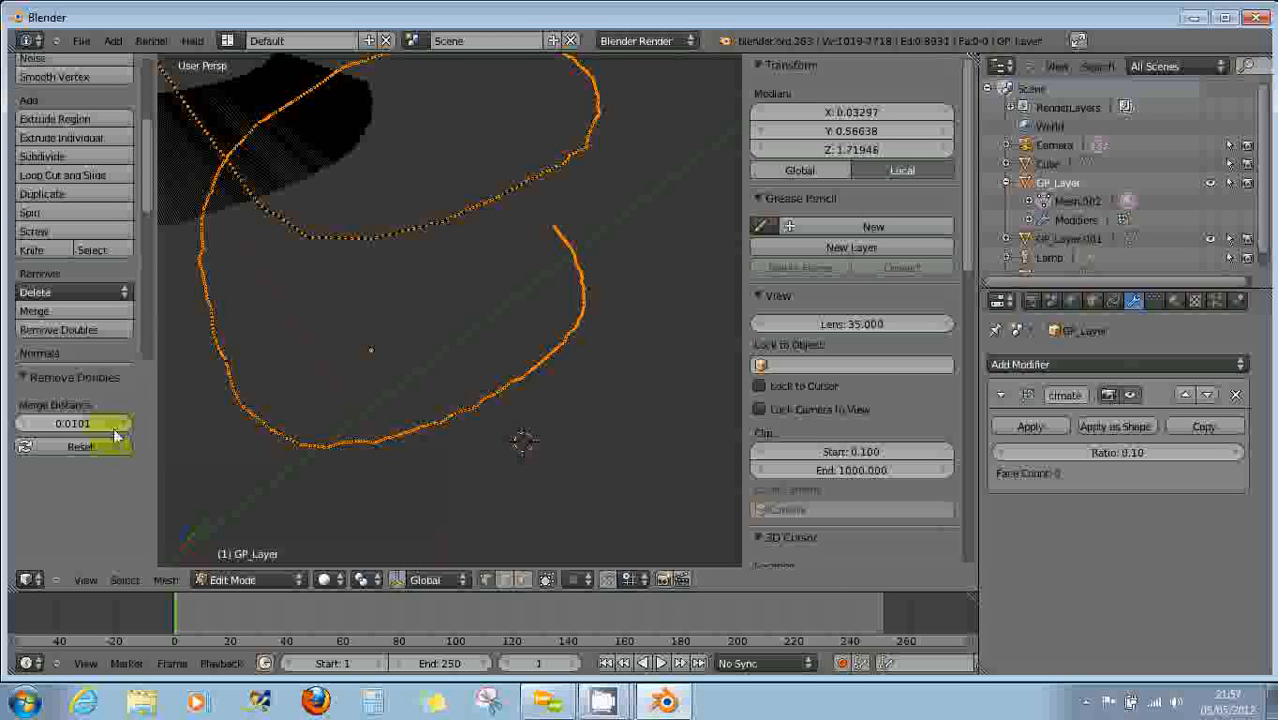
# Set the Remove Doubles merge distance to 0.00001 and select all of the spiral curve's vertices.
pyautogui.moveTo(100, 423); pyautogui.dragTo(70, 424)
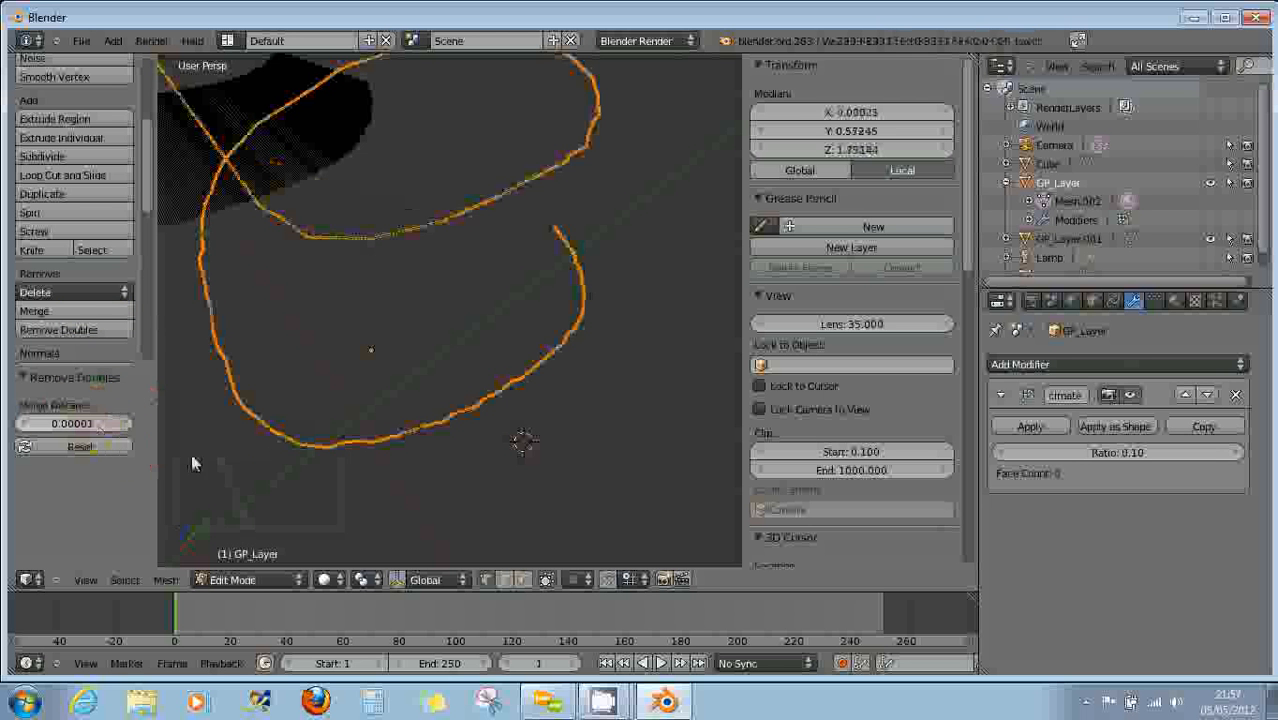
pyautogui.click(286, 475)
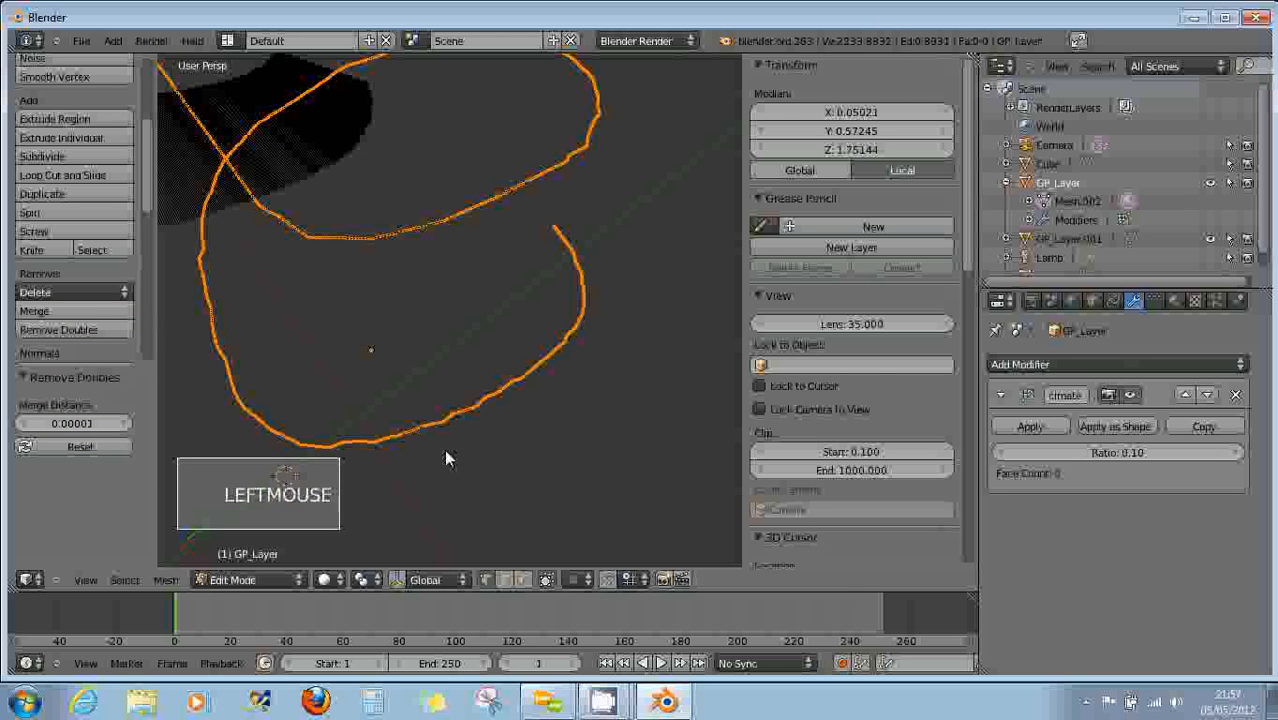
pyautogui.press('a')
pyautogui.press('a')
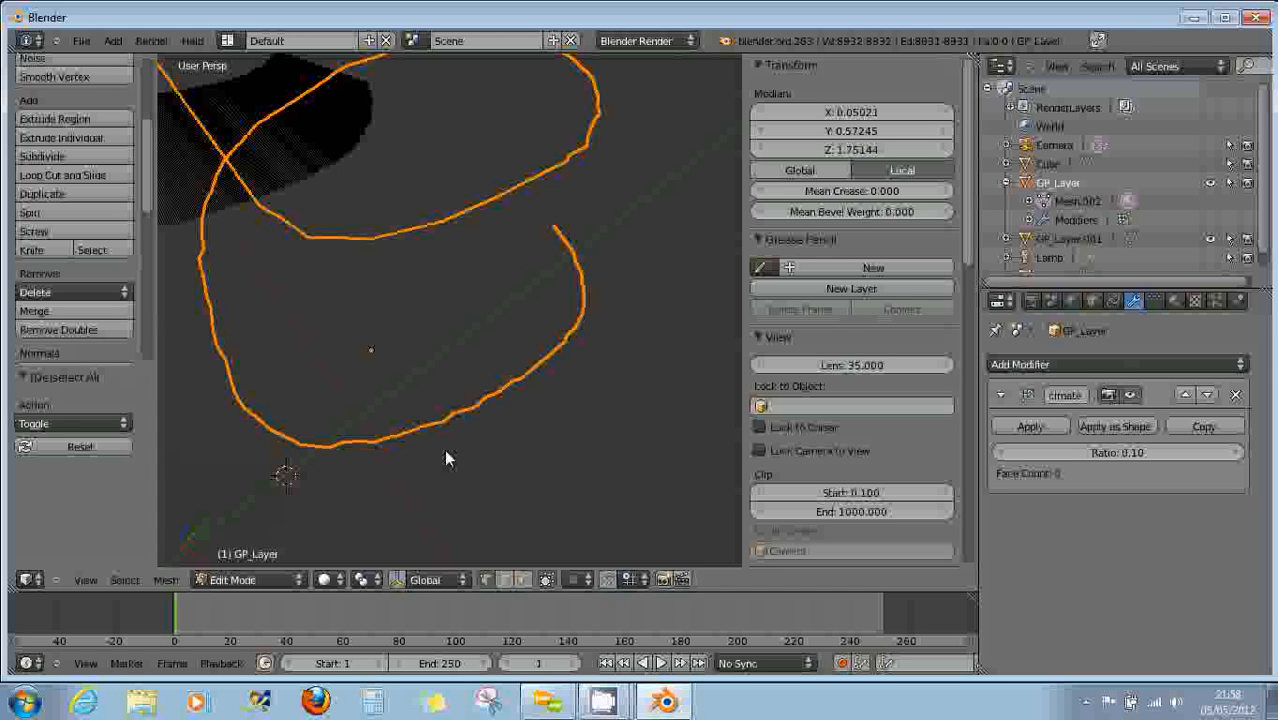
# Extrude the whole spiral curve in place and scale the extruded edge by 1.250 in X and Y, leaving Z locked.
pyautogui.press('e')
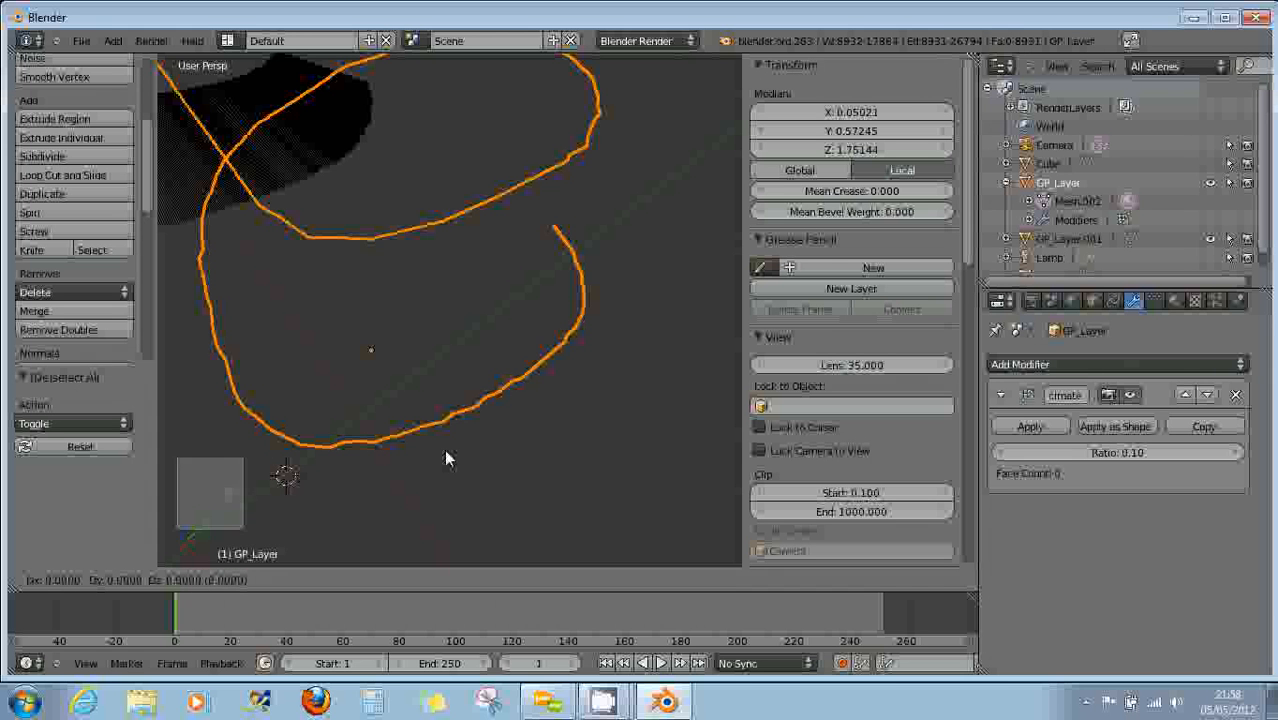
pyautogui.rightClick(446, 452)
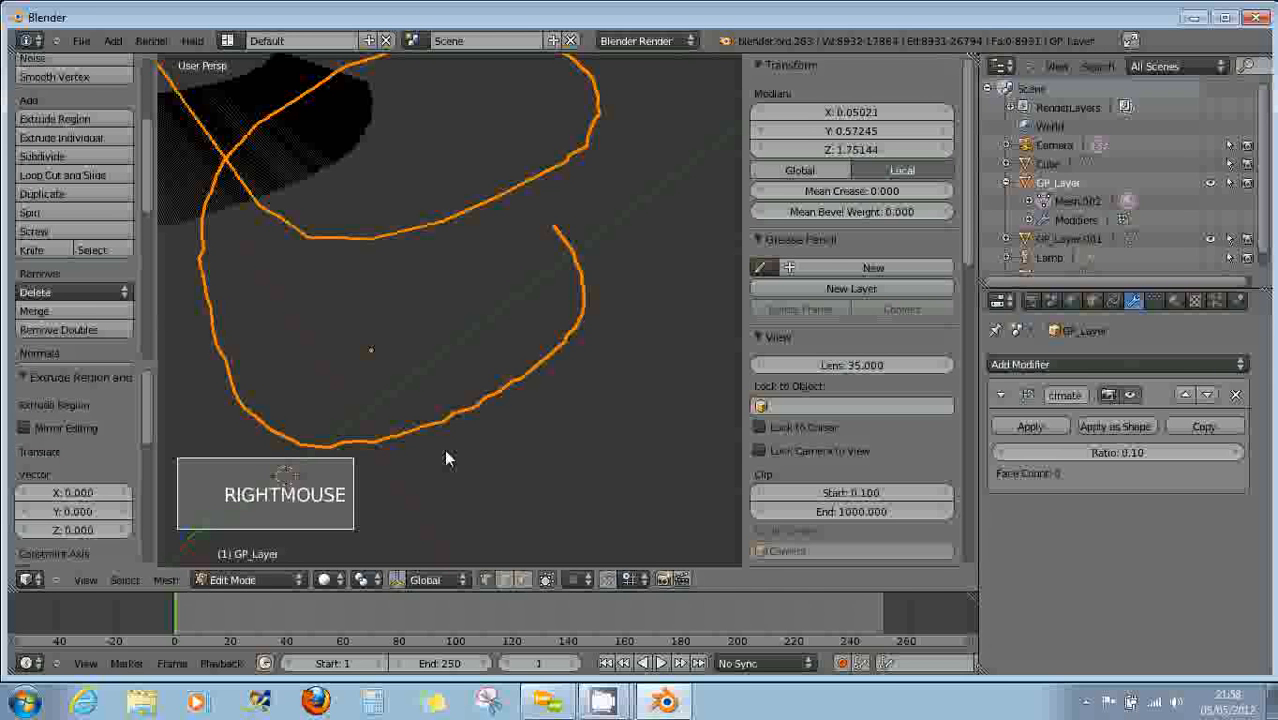
pyautogui.press('g')
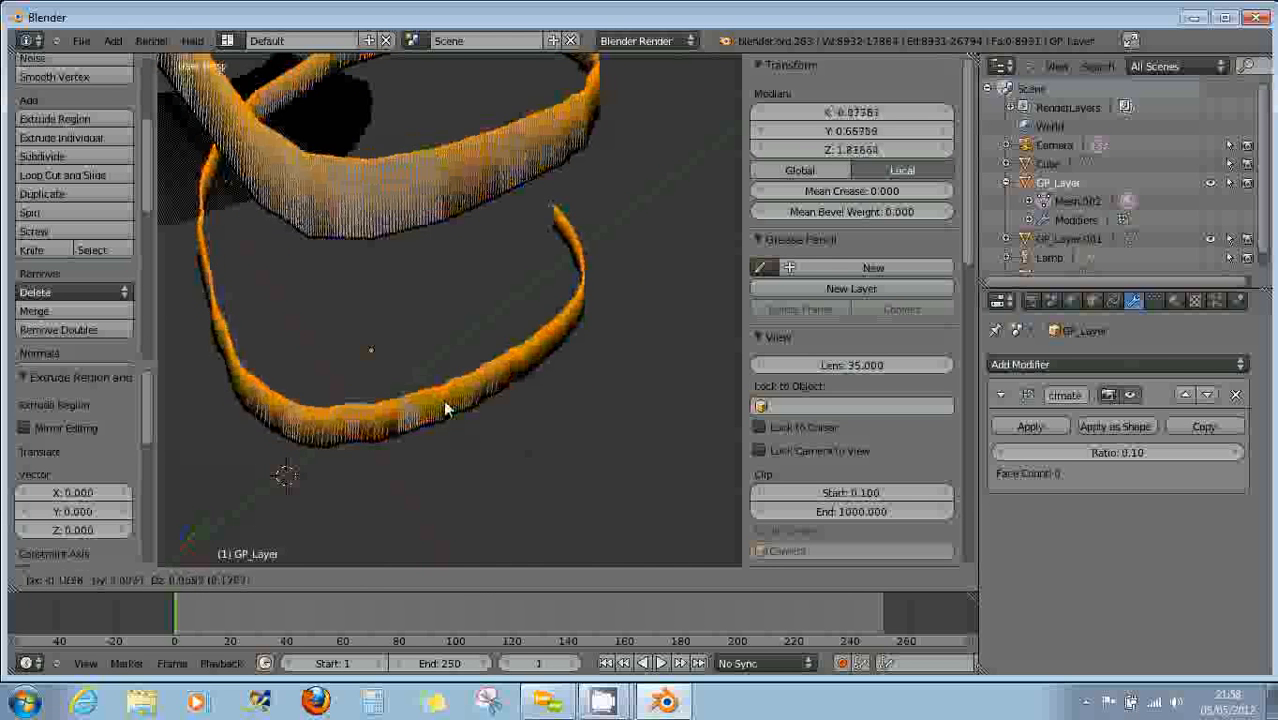
pyautogui.rightClick(440, 440)
pyautogui.press('s')
pyautogui.press('s')
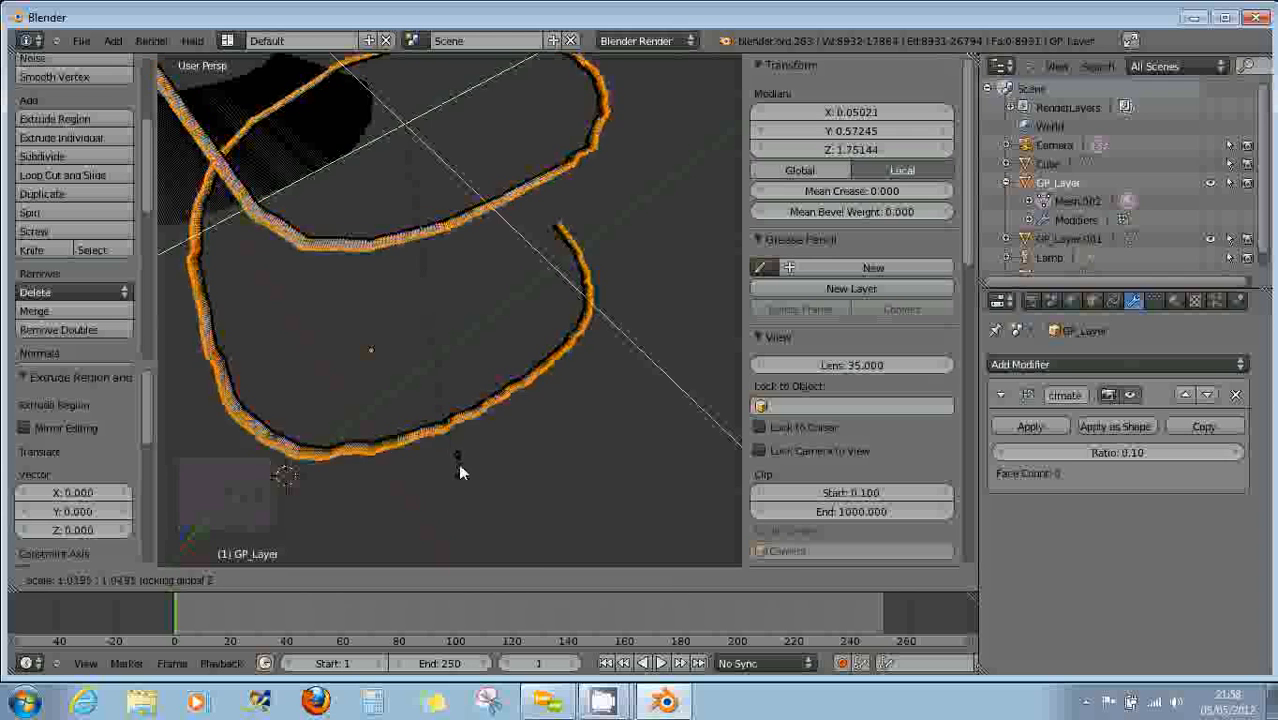
pyautogui.click(514, 516)
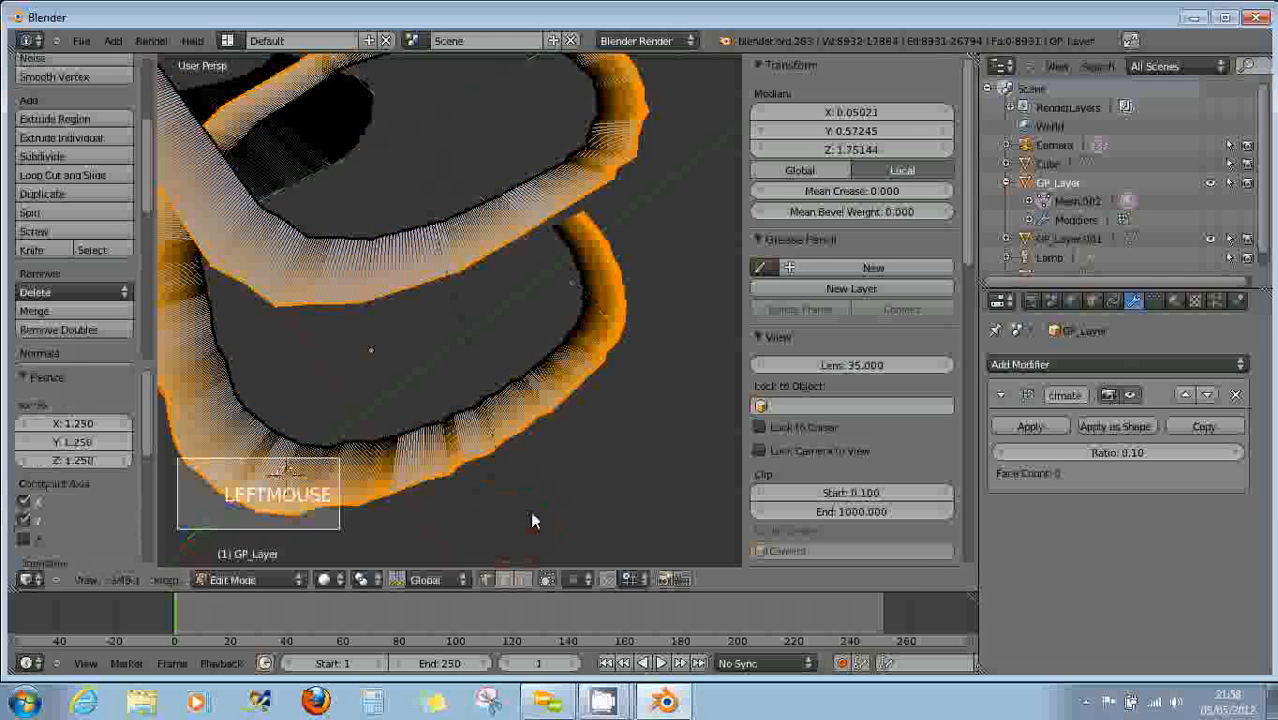
# Select all vertices of the extruded spiral ribbon, including its original inner edge.
pyautogui.scroll(2, 528, 510)
pyautogui.scroll(-1, 528, 508)
pyautogui.scroll(6, 526, 505)
pyautogui.moveTo(446, 406)
pyautogui.keyDown('shift'); pyautogui.mouseDown(button='middle')
pyautogui.moveTo(417, 394)
pyautogui.moveTo(426, 420)
pyautogui.mouseUp(button='middle'); pyautogui.keyUp('shift')
pyautogui.scroll(5, 411, 413)
pyautogui.keyDown('shift'); pyautogui.moveTo(352, 322); pyautogui.dragTo(392, 411, button='middle'); pyautogui.keyUp('shift')
pyautogui.press('a')
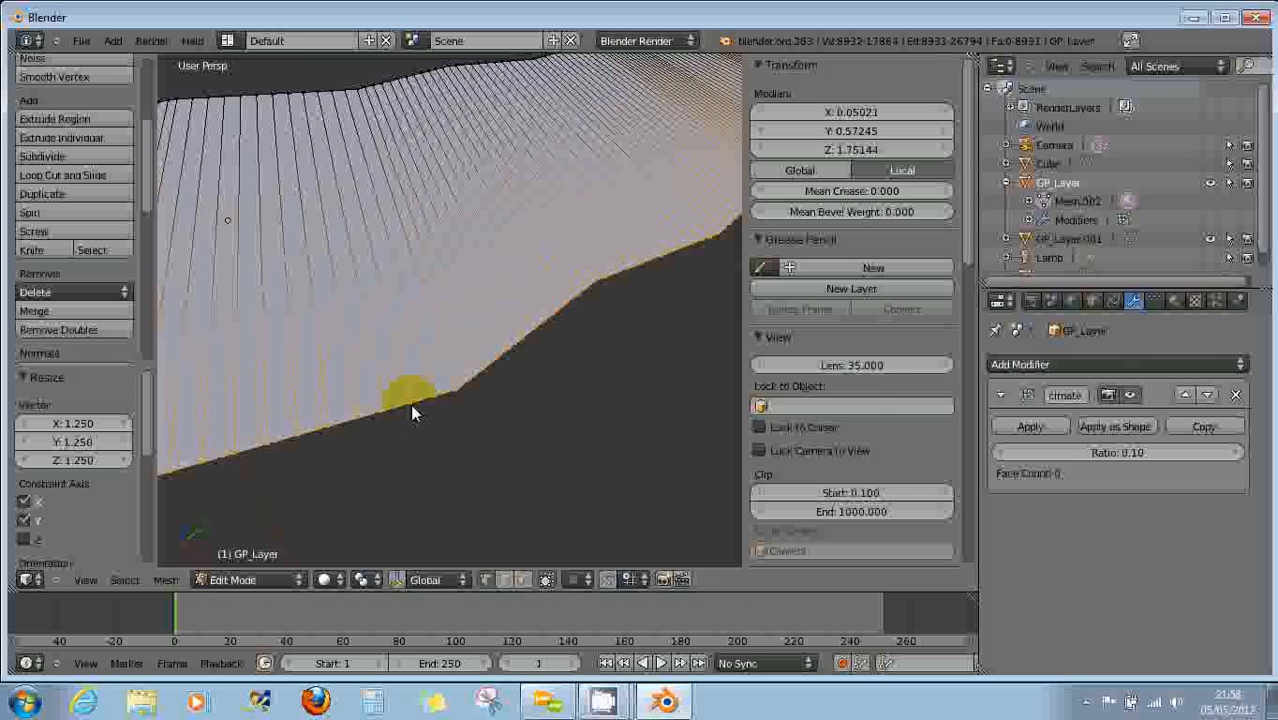
pyautogui.press('a')
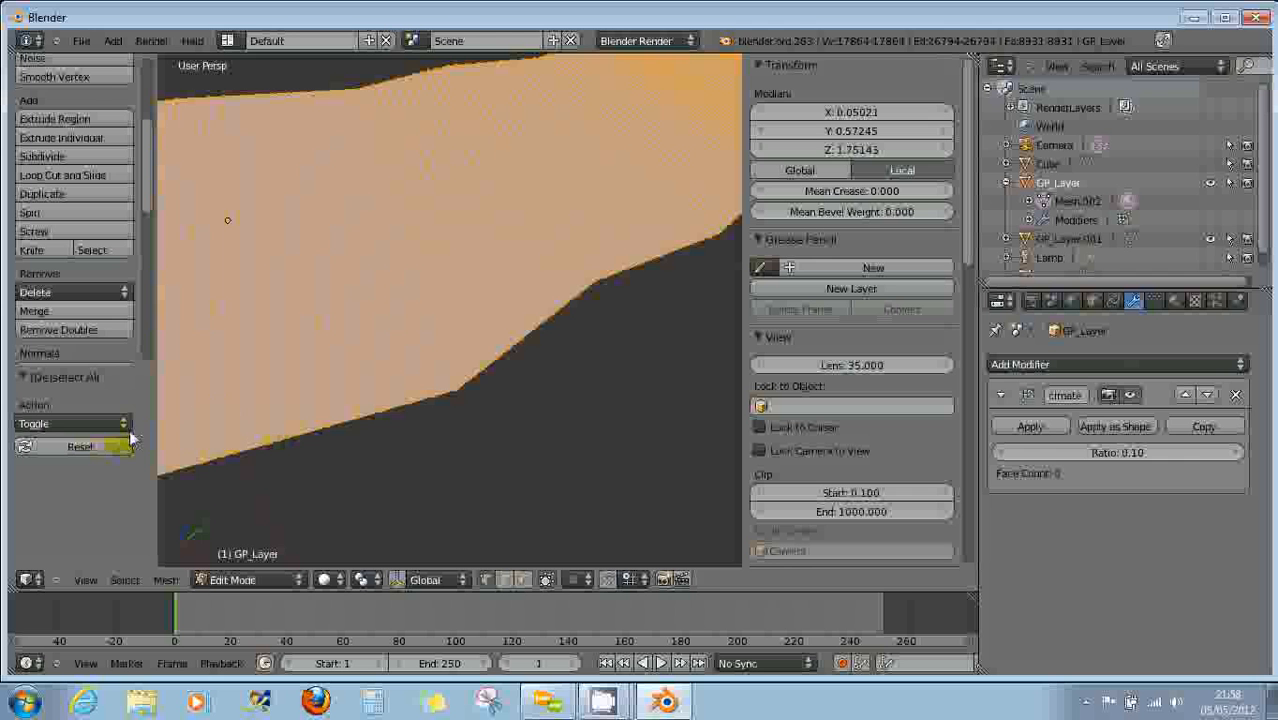
# Run Remove Doubles on the whole spiral ribbon with a merge distance of 0.110, and check the simplified faces.
pyautogui.click(95, 331)
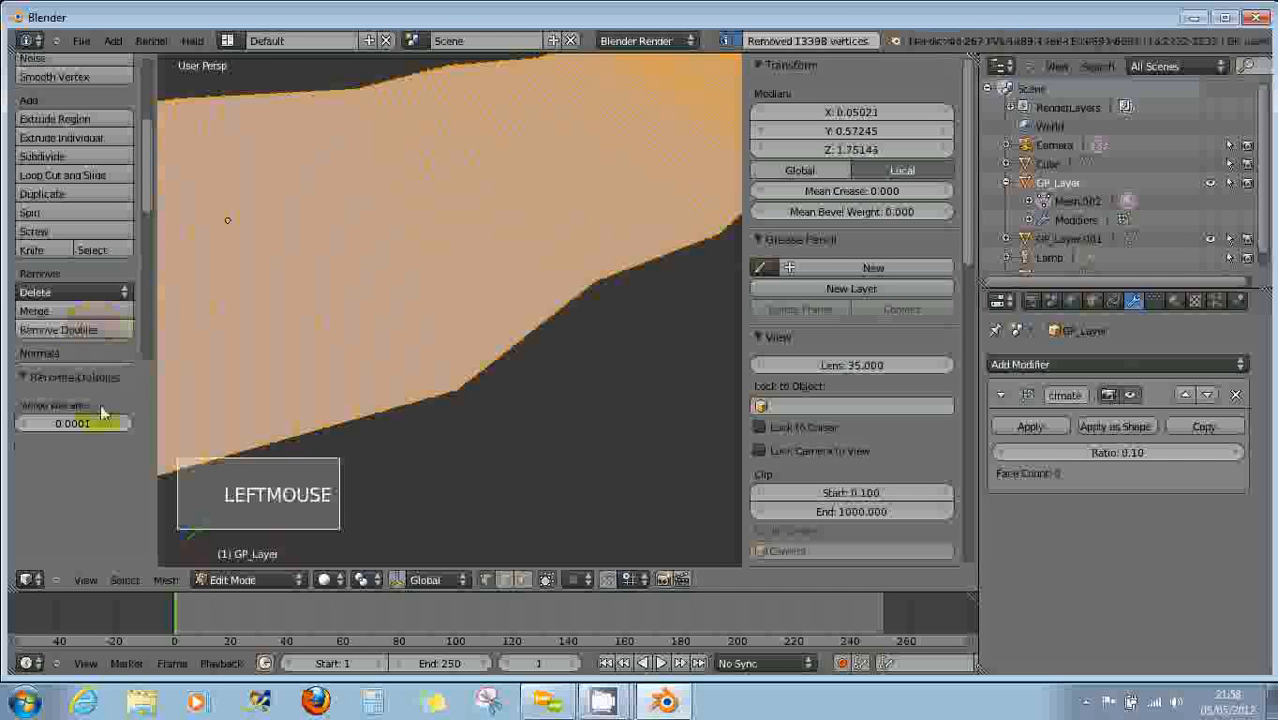
pyautogui.click(110, 424)
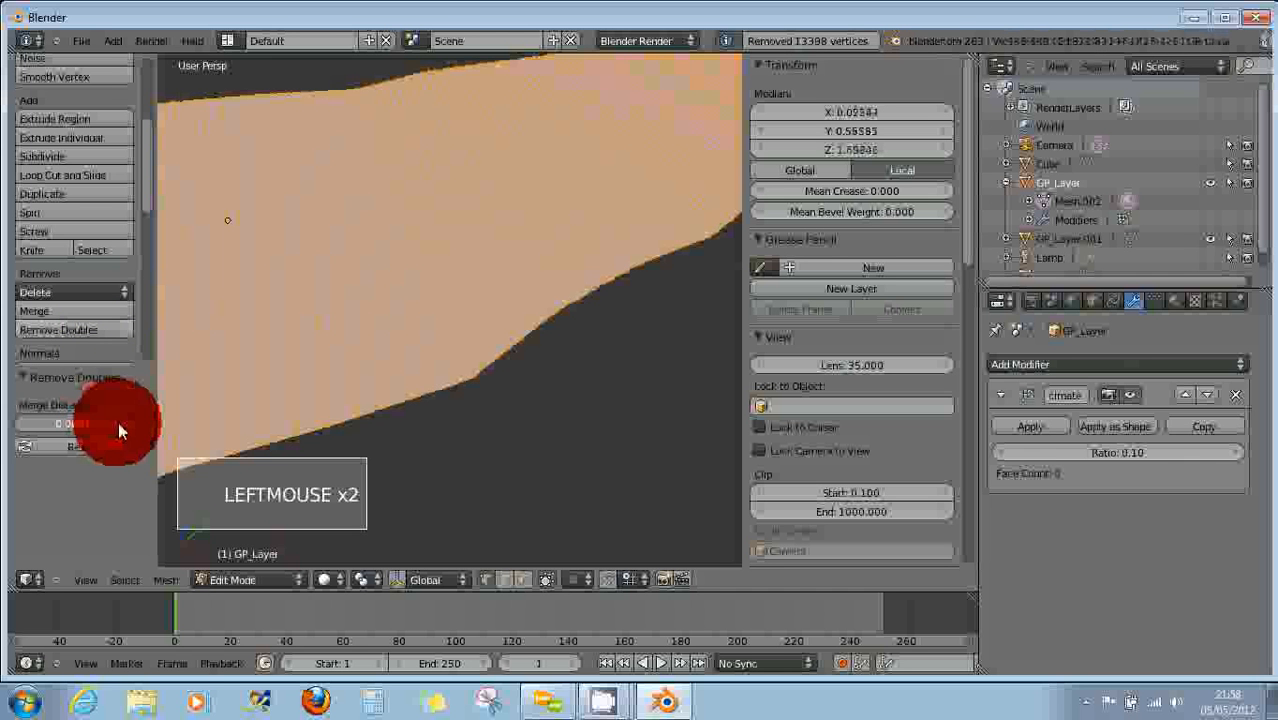
pyautogui.scroll(-2, 452, 410)
pyautogui.scroll(-6, 452, 410)
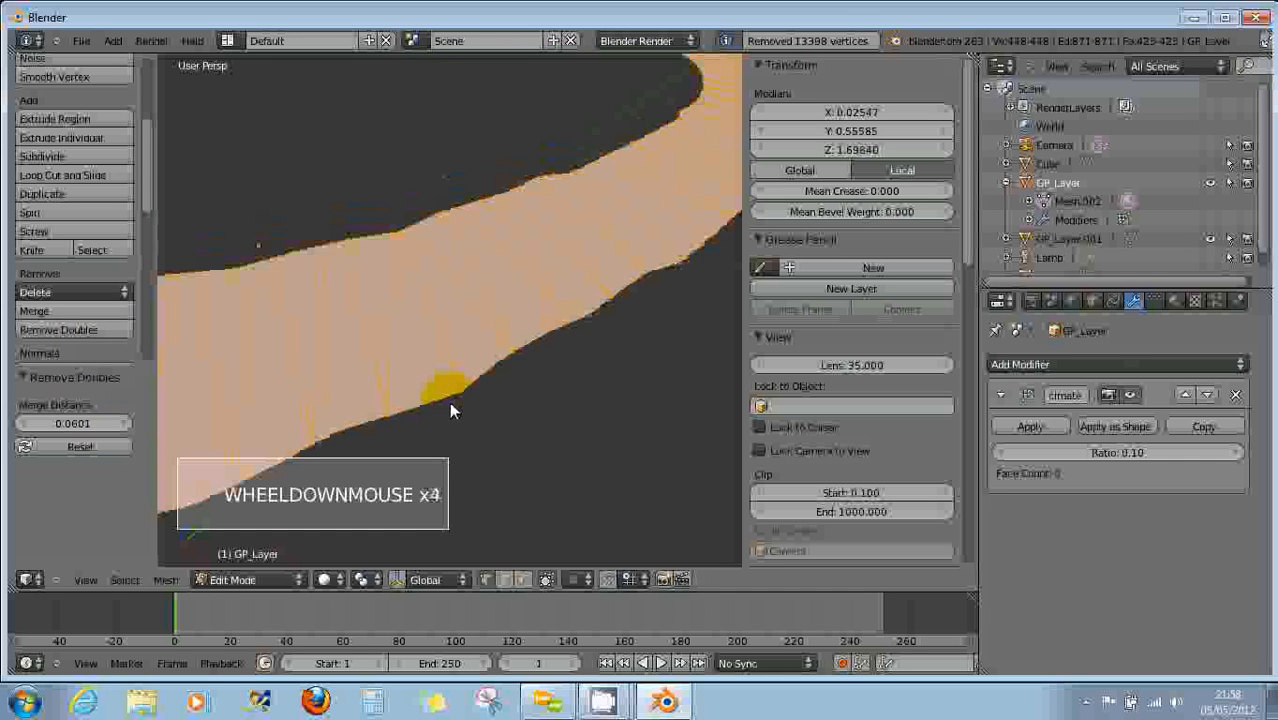
pyautogui.click(122, 426)
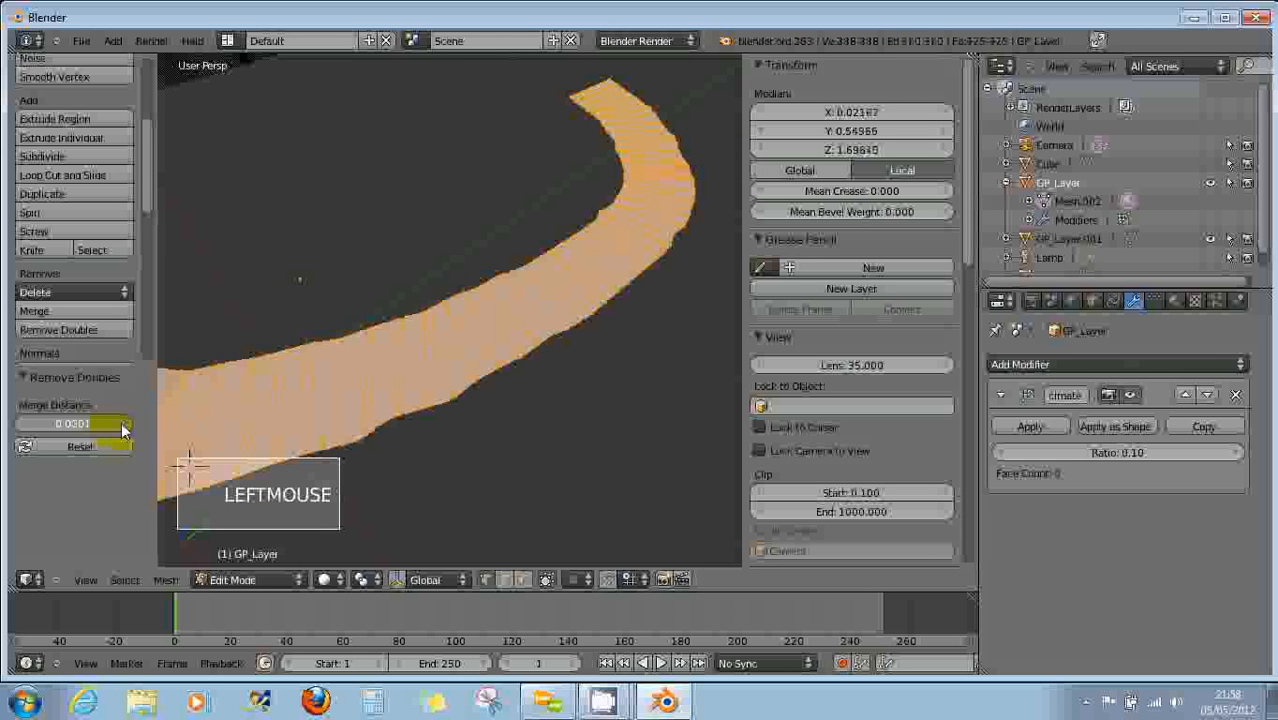
pyautogui.moveTo(122, 428); pyautogui.dragTo(125, 430)
pyautogui.click(125, 430)
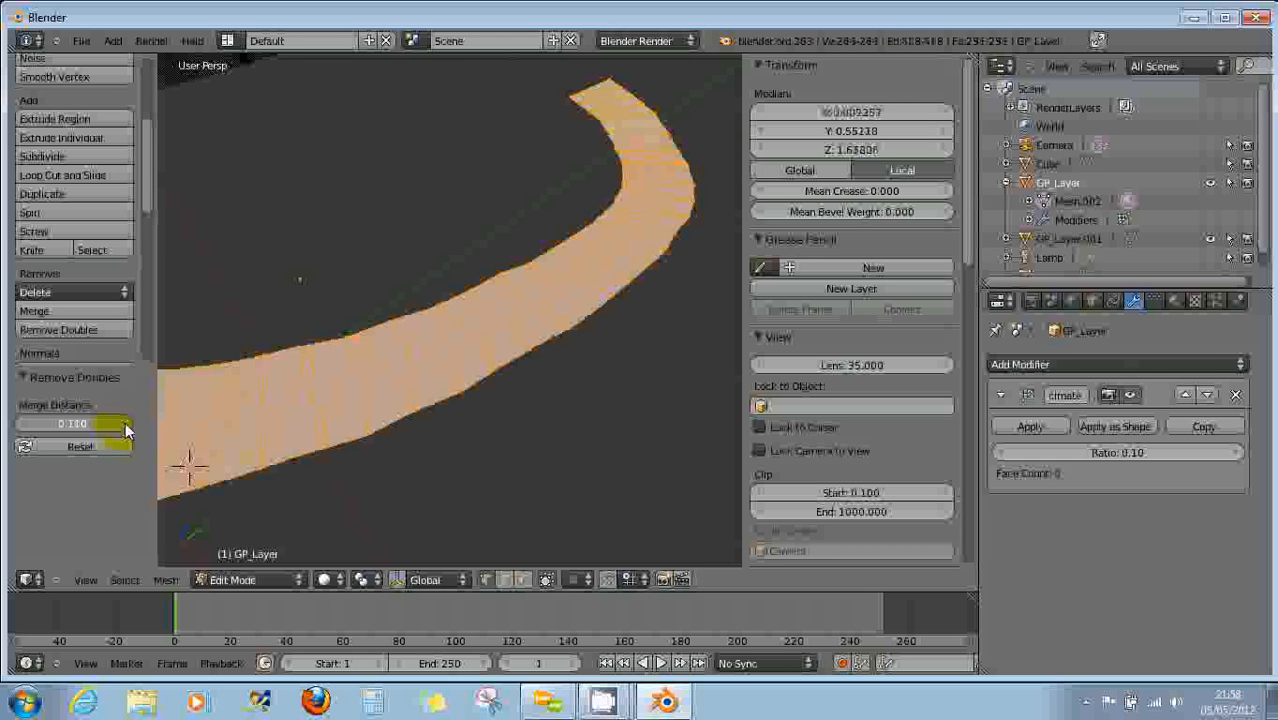
pyautogui.scroll(-7, 560, 420)
pyautogui.scroll(-1, 545, 427)
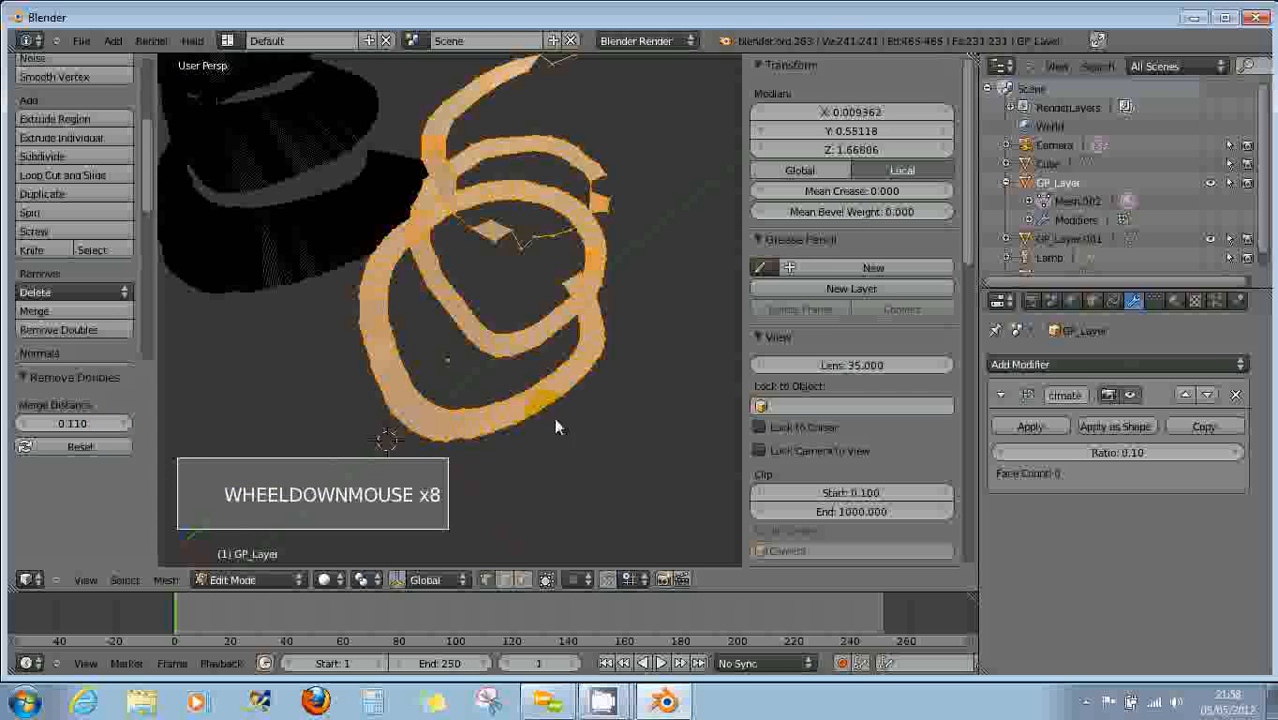
pyautogui.moveTo(554, 420); pyautogui.dragTo(460, 332, button='middle')
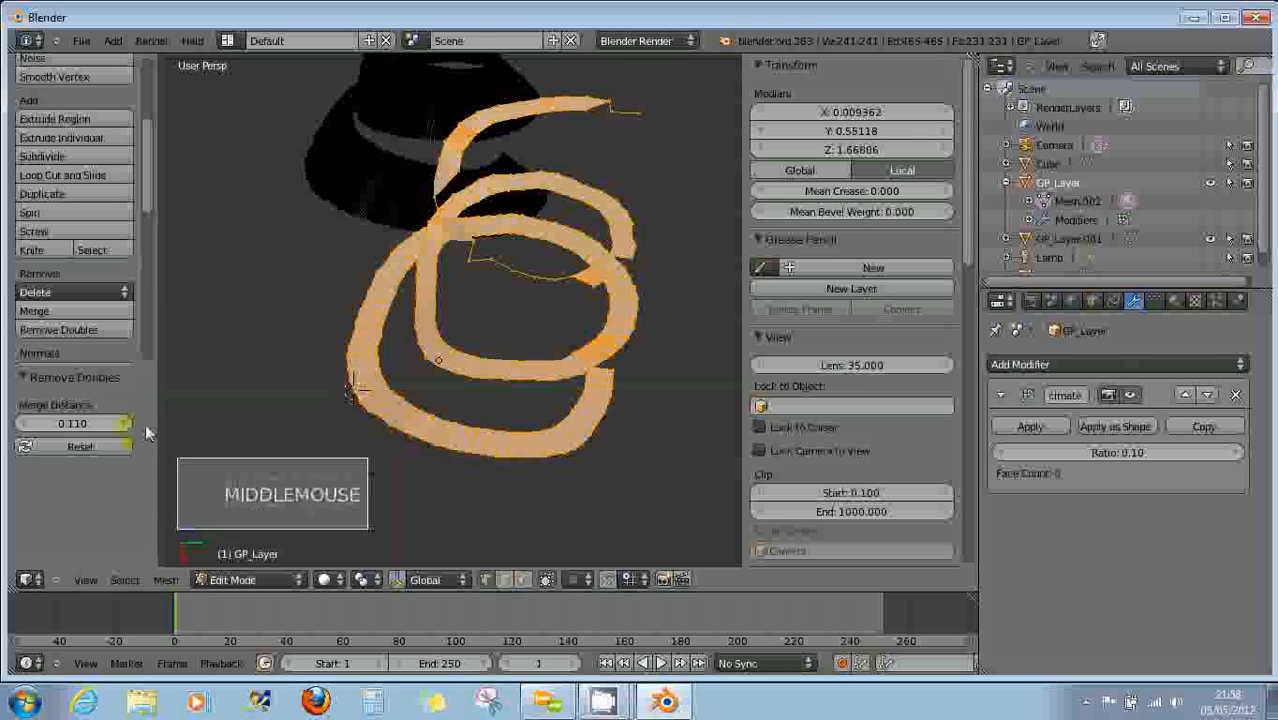
# Lower the Remove Doubles merge distance through about 0.05 to 0.00001 for the spiral ribbon.
pyautogui.moveTo(120, 424); pyautogui.dragTo(102, 418)
pyautogui.moveTo(530, 430)
pyautogui.mouseDown(button='middle')
pyautogui.moveTo(518, 397)
pyautogui.moveTo(570, 455)
pyautogui.mouseUp(button='middle')
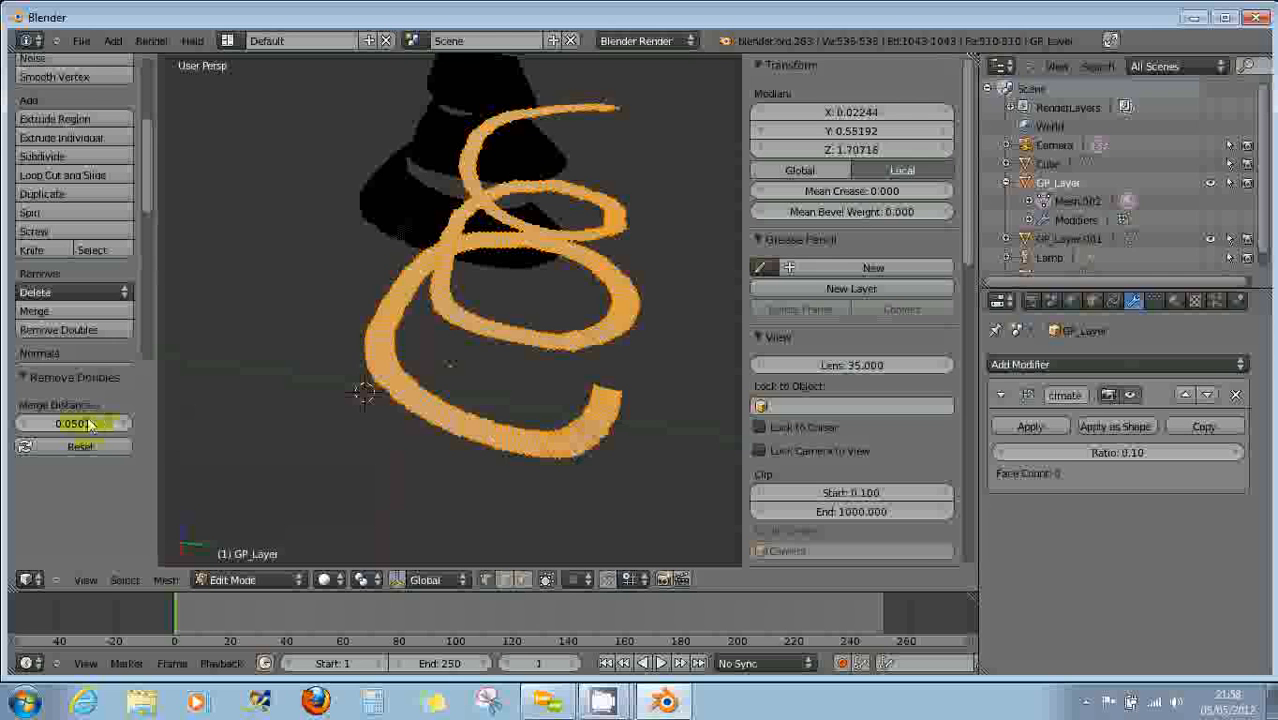
pyautogui.moveTo(100, 423); pyautogui.dragTo(28, 425)
pyautogui.doubleClick(551, 500)
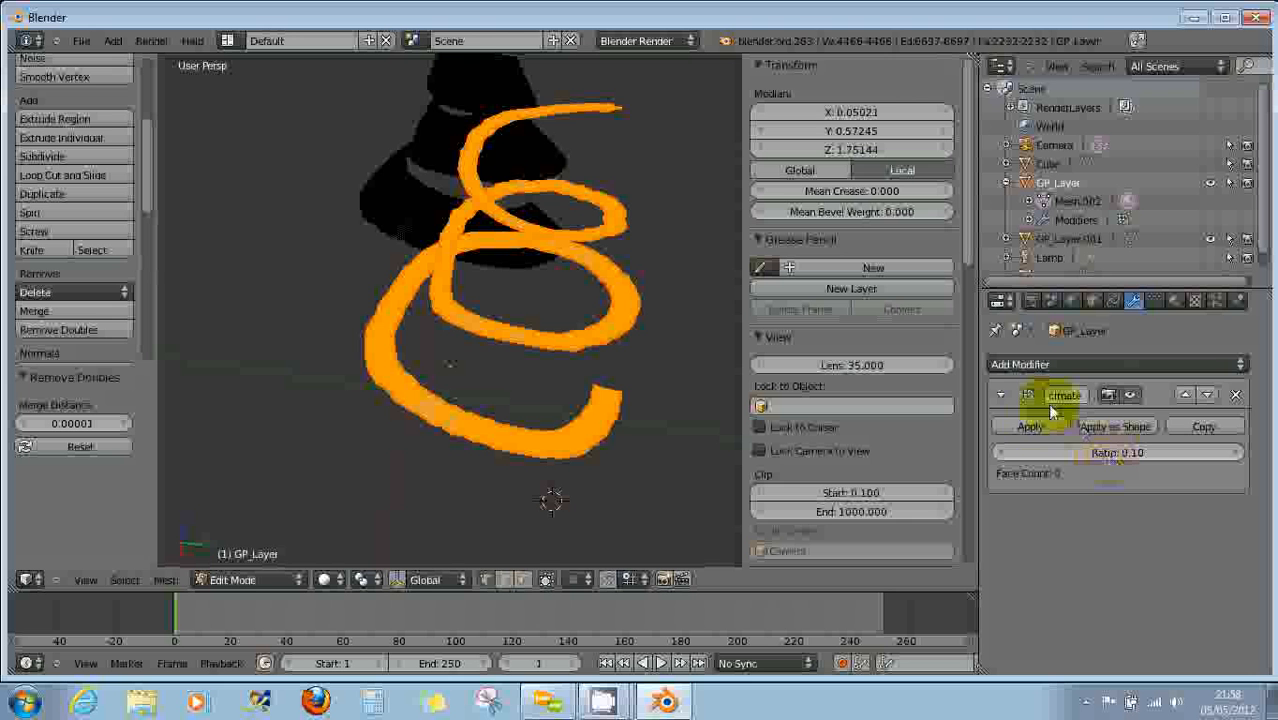
# Switch the spiral ribbon to Object Mode and apply its Decimate modifier at a ratio of 0.10.
pyautogui.click(211, 580)
pyautogui.click(230, 561)
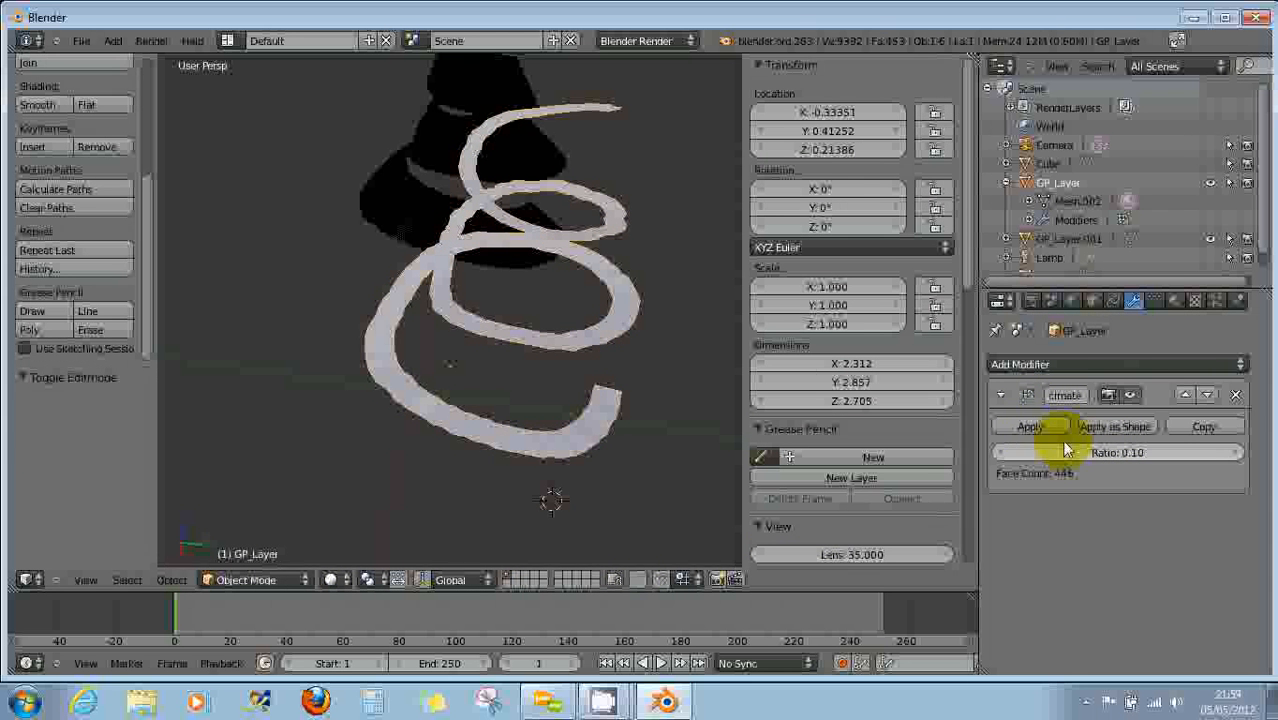
pyautogui.click(1031, 426)
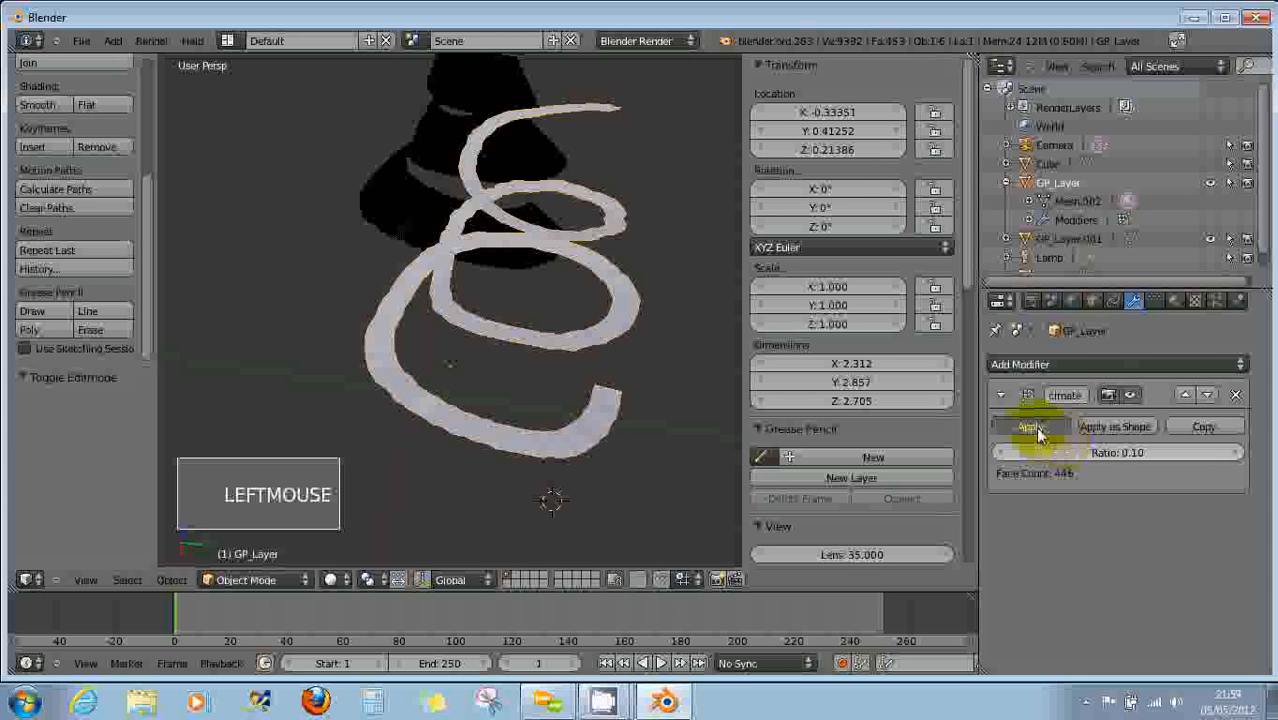
# Return the spiral ribbon to Edit Mode and examine its decimated face structure up close and from another angle.
pyautogui.click(221, 580)
pyautogui.click(235, 540)
pyautogui.scroll(5, 488, 487)
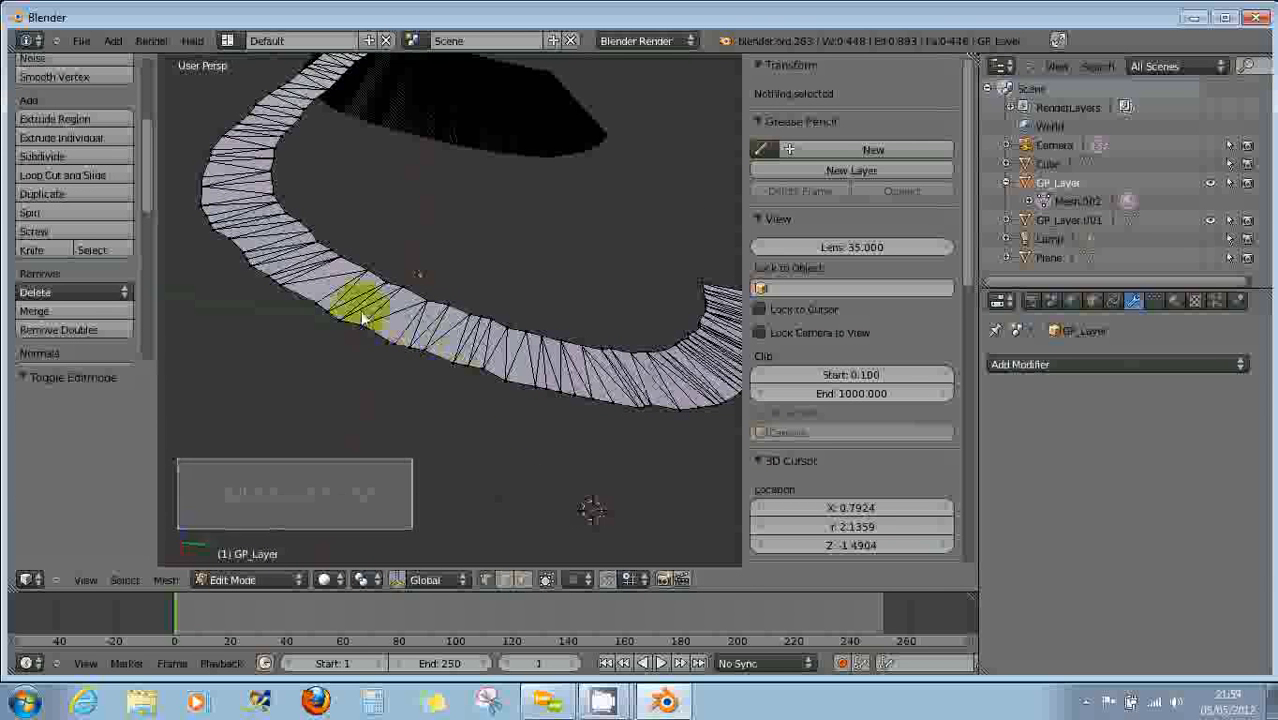
pyautogui.scroll(-5, 515, 414)
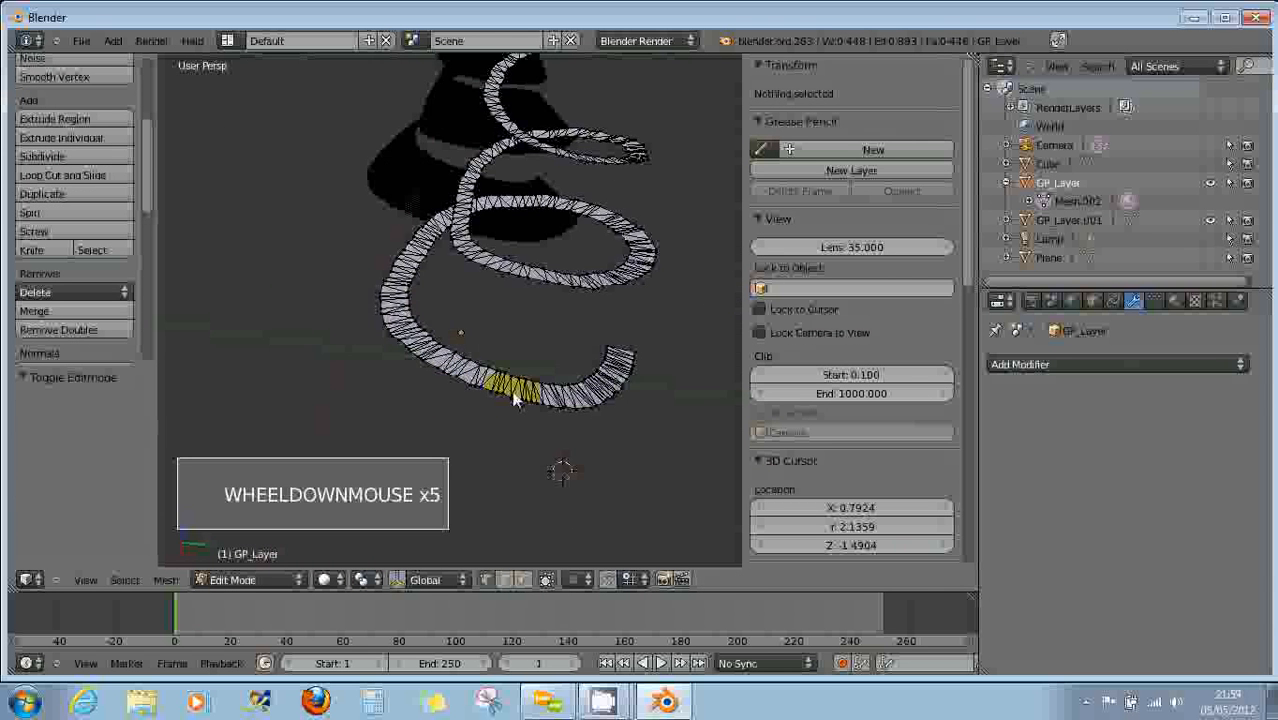
pyautogui.moveTo(515, 410)
pyautogui.mouseDown(button='middle')
pyautogui.moveTo(518, 395)
pyautogui.moveTo(684, 386)
pyautogui.moveTo(636, 380)
pyautogui.moveTo(611, 405)
pyautogui.mouseUp(button='middle')
pyautogui.scroll(-3, 636, 392)
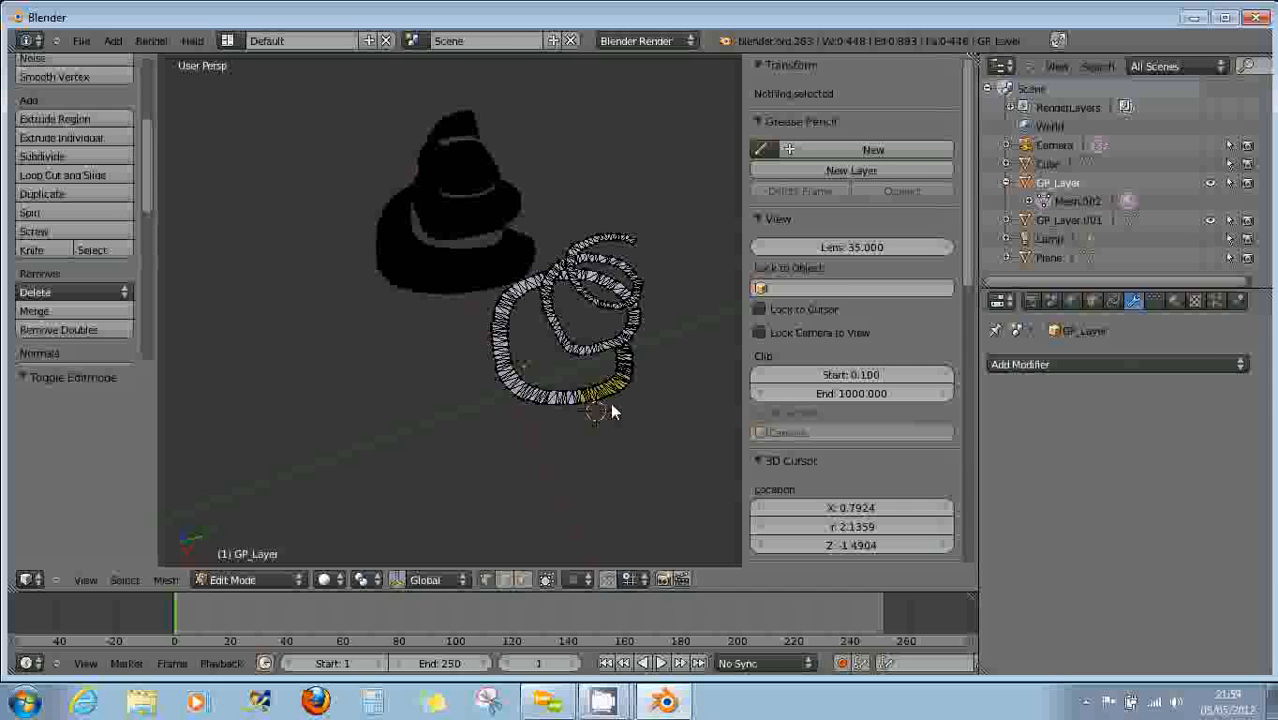
# Examine the coiled ribbon's mesh in Edit Mode by selecting different parts along it and finally the whole mesh.
pyautogui.press('a')
pyautogui.moveTo(517, 448)
pyautogui.mouseDown(button='middle')
pyautogui.moveTo(522, 402)
pyautogui.moveTo(606, 420)
pyautogui.moveTo(614, 399)
pyautogui.mouseUp(button='middle')
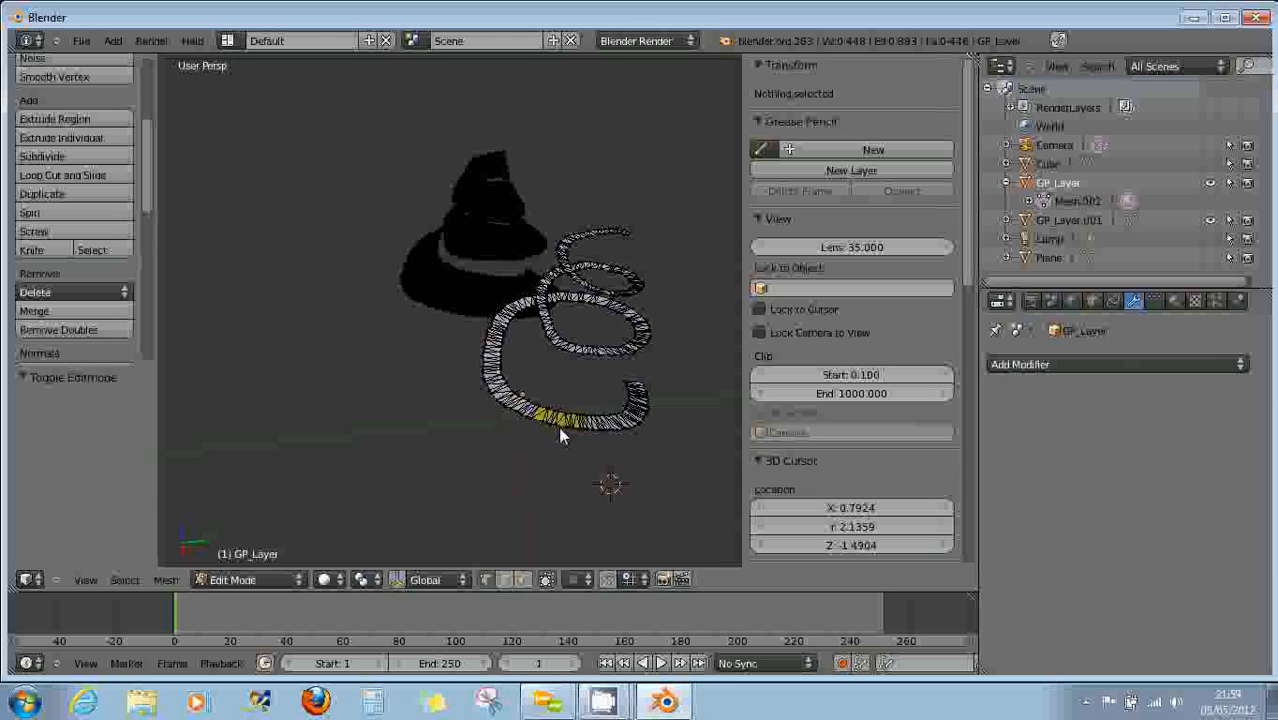
pyautogui.rightClick(622, 432)
pyautogui.rightClick(526, 324)
pyautogui.rightClick(549, 334)
pyautogui.rightClick(637, 408)
pyautogui.rightClick(521, 334)
pyautogui.rightClick(622, 232)
pyautogui.rightClick(644, 404)
pyautogui.press('a')
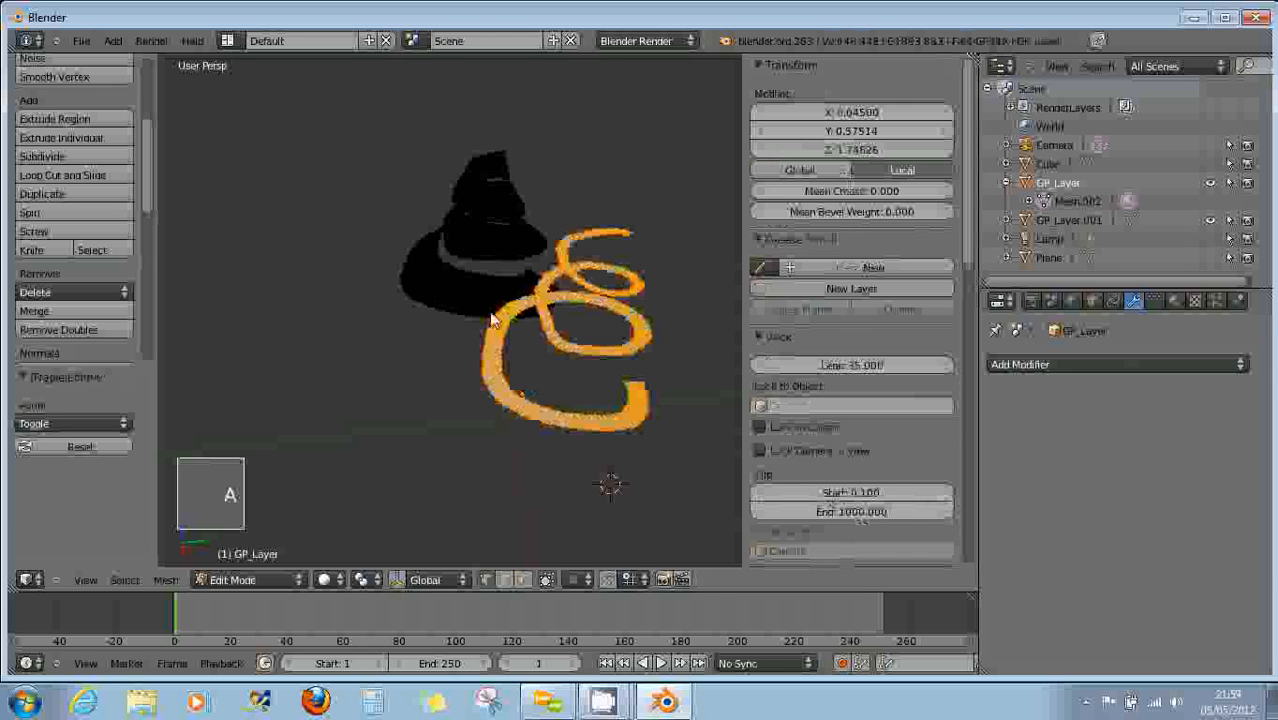
# Start a new scene and delete the default cube.
pyautogui.click(80, 41)
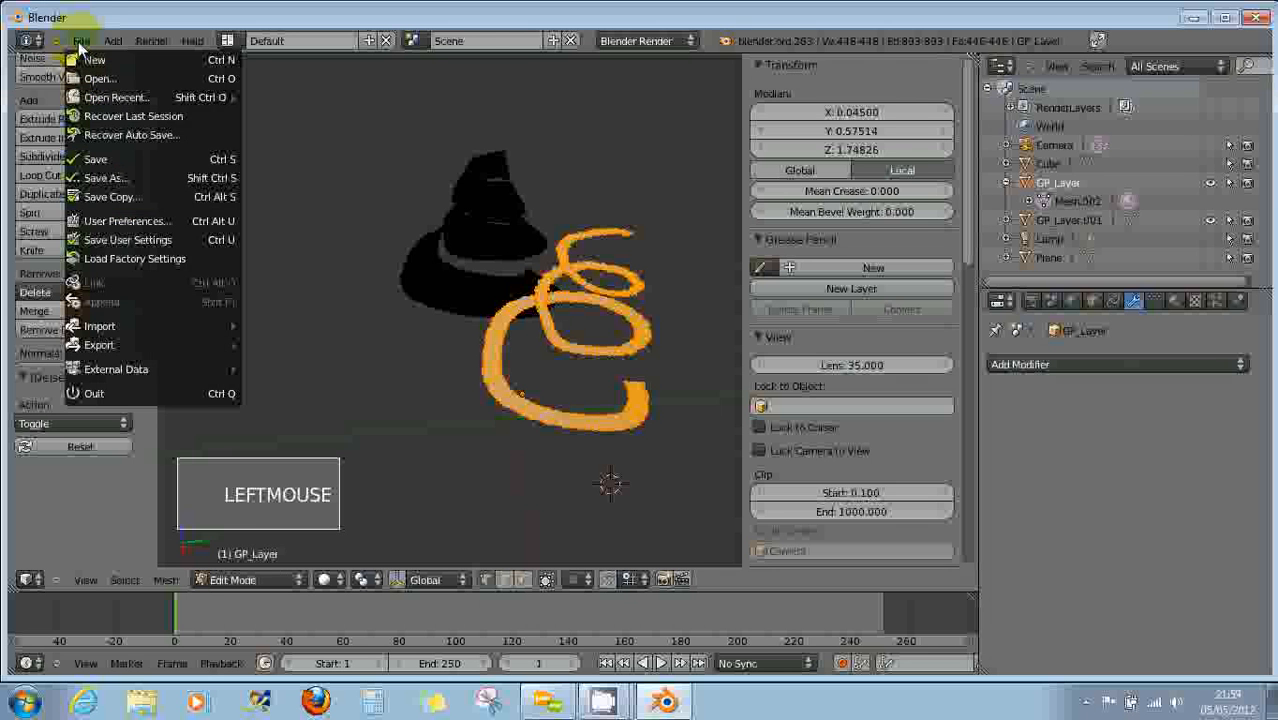
pyautogui.click(85, 65)
pyautogui.click(85, 77)
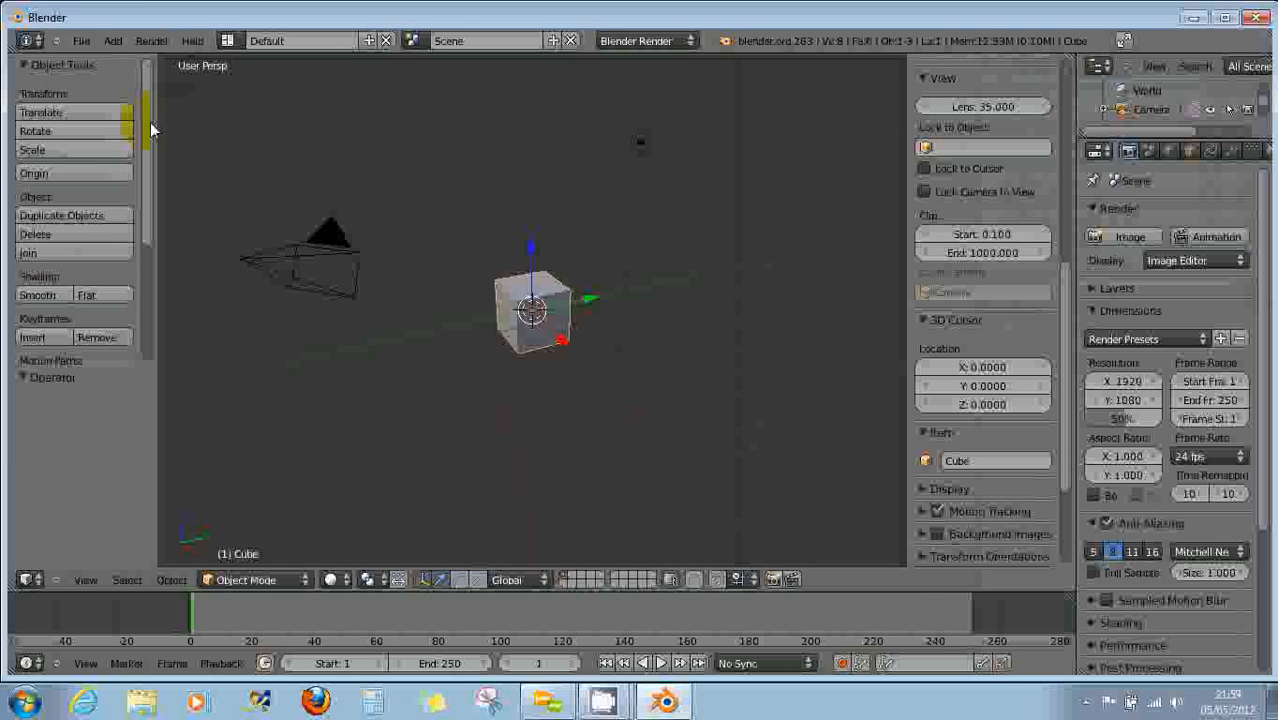
pyautogui.press('x')
pyautogui.click(531, 330)
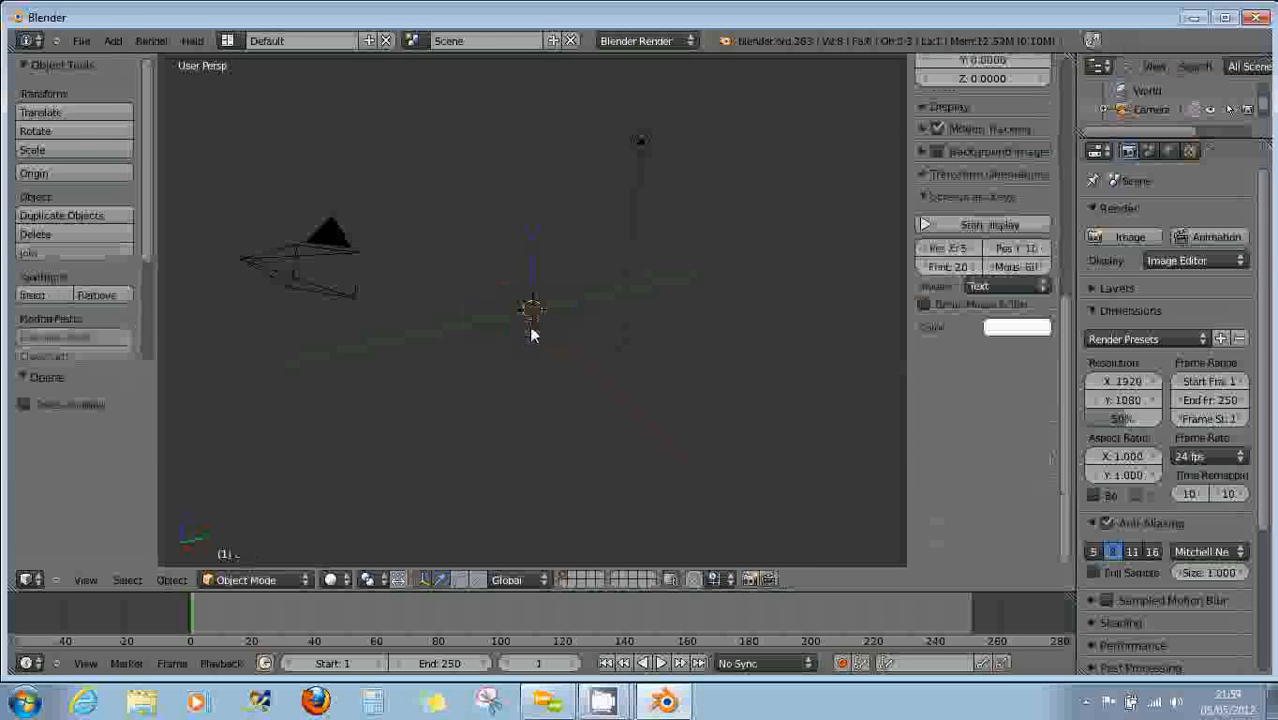
# Switch the 3D view to the top orthographic view, zoomed out for drawing space.
pyautogui.moveTo(529, 321); pyautogui.dragTo(498, 434, button='middle')
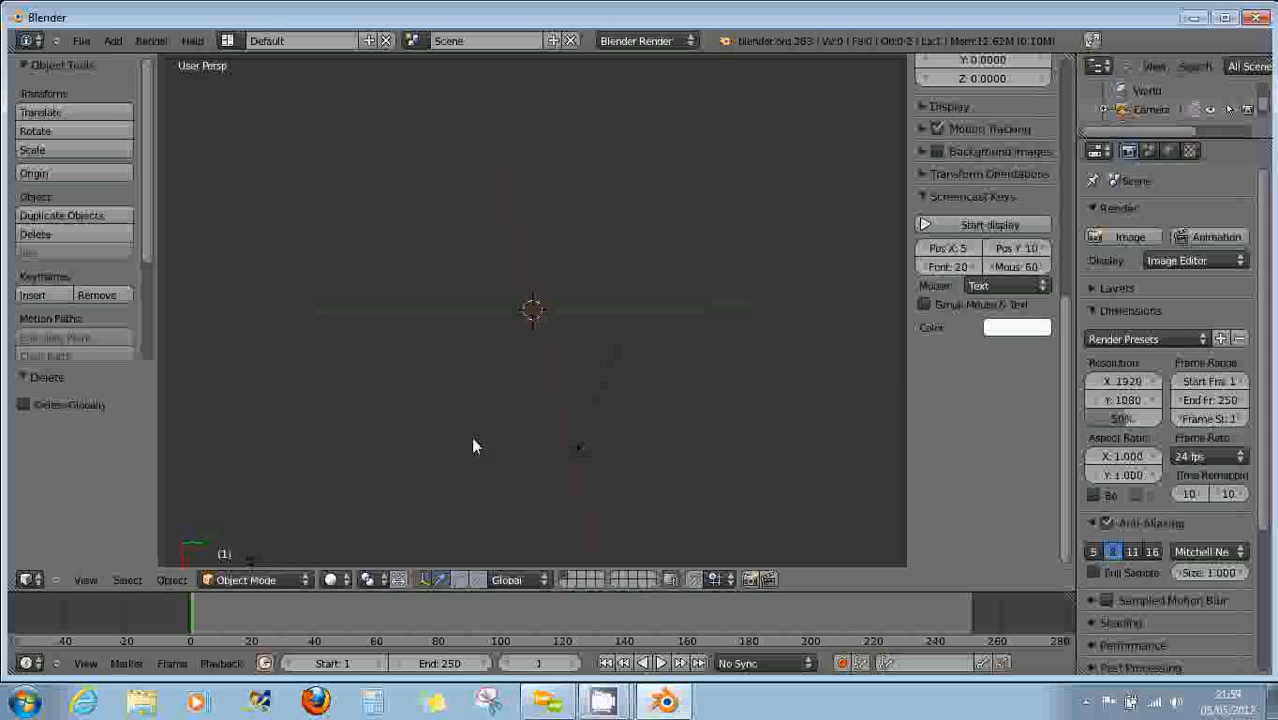
pyautogui.press('KP_7')
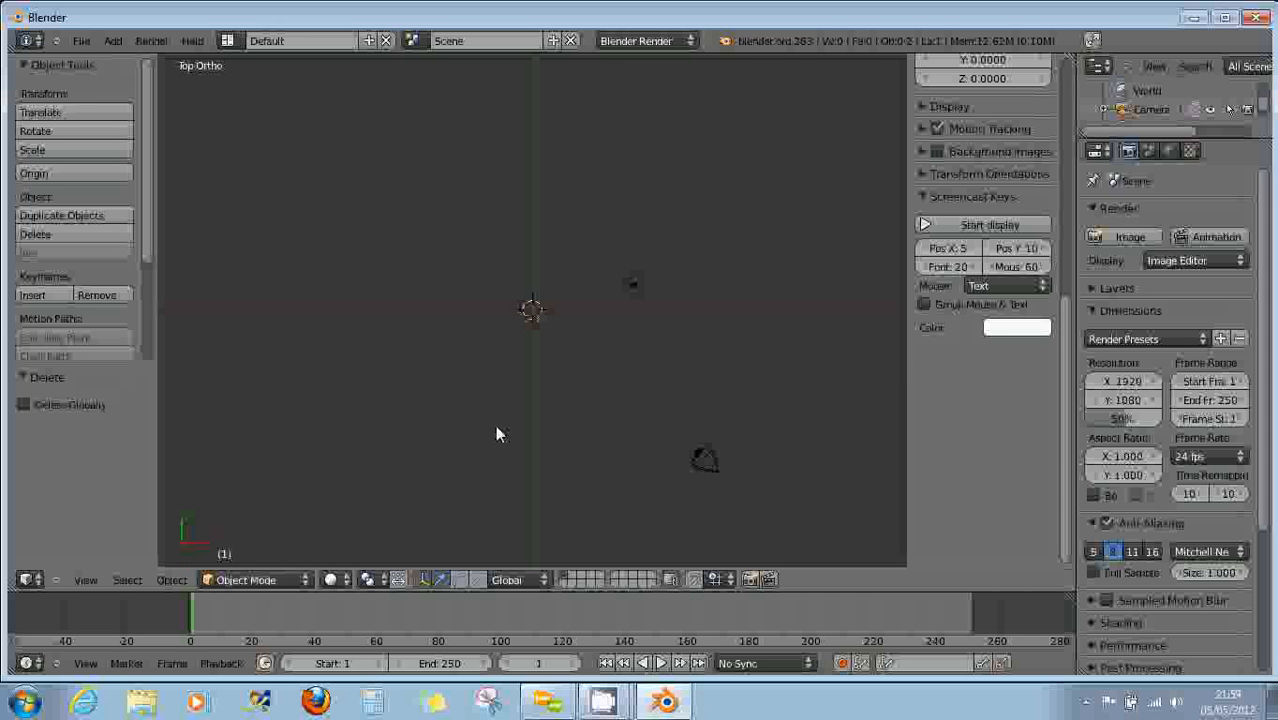
pyautogui.scroll(-1, 497, 427)
pyautogui.scroll(-1, 533, 394)
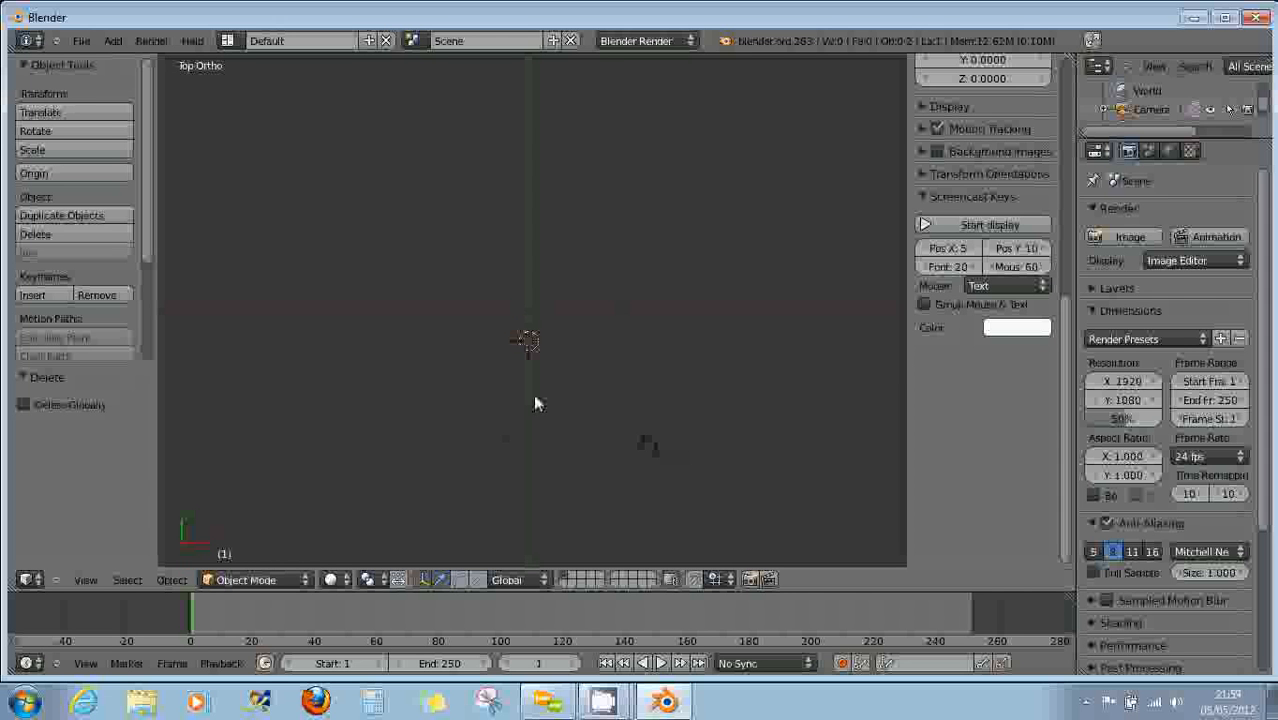
# Start the Screencast Keys display and add a new Grease Pencil data block in the 3D view.
pyautogui.click(1036, 266)
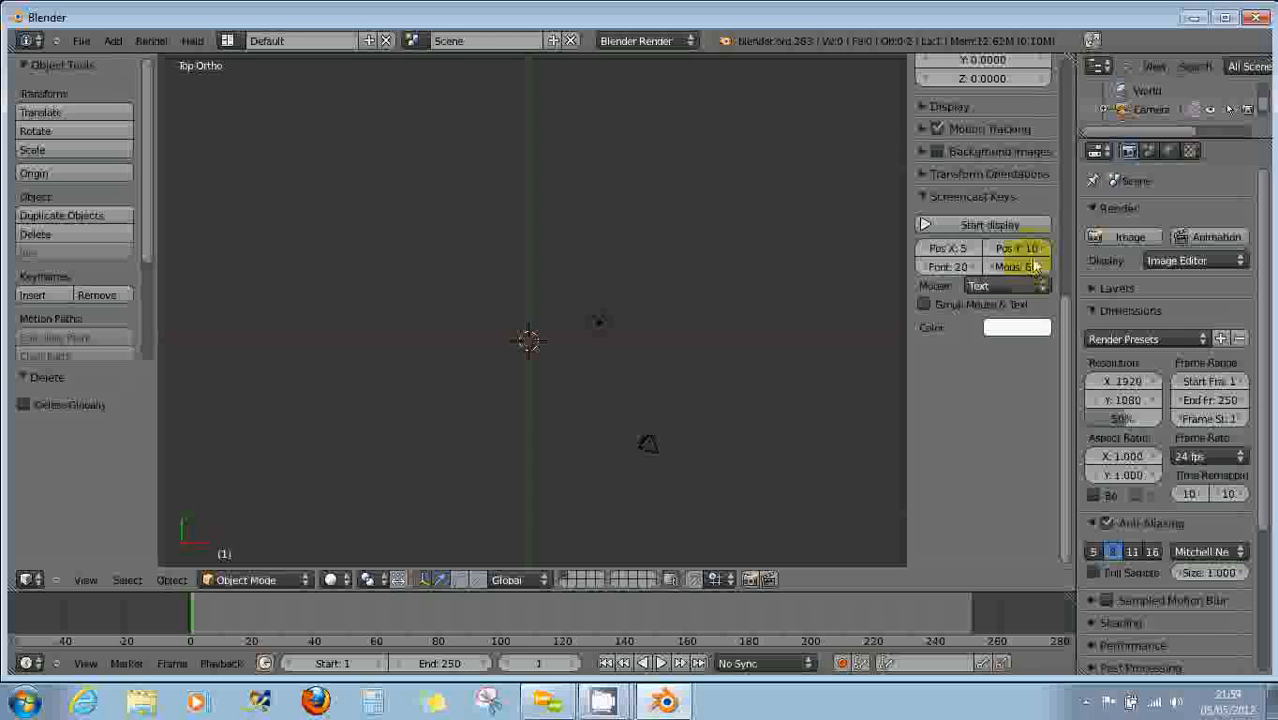
pyautogui.scroll(5, 1033, 266)
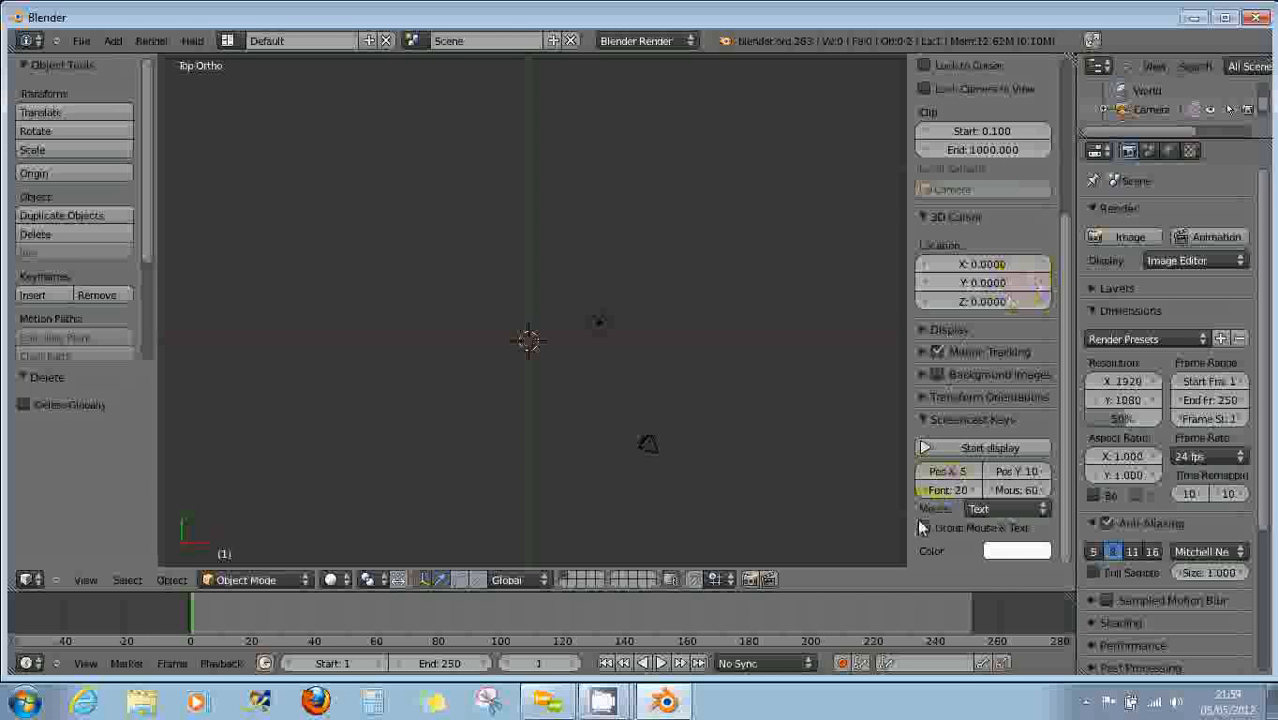
pyautogui.scroll(4, 988, 442)
pyautogui.scroll(9, 988, 435)
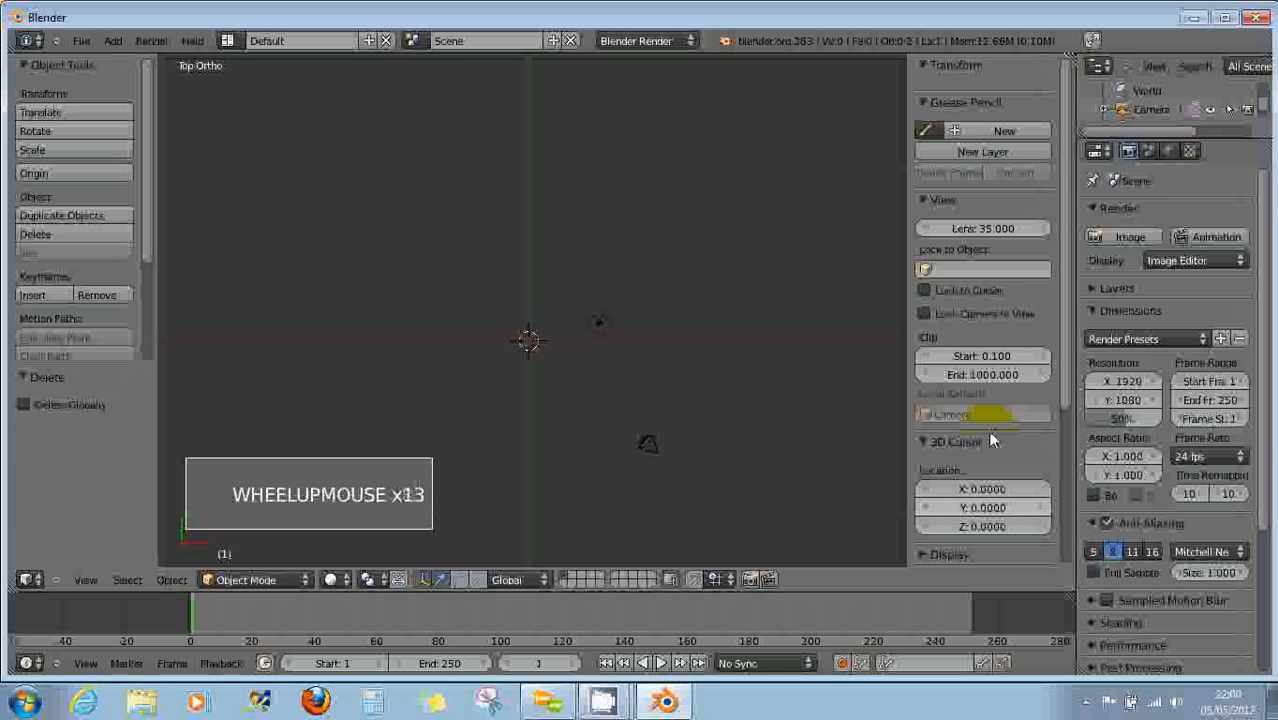
pyautogui.click(985, 133)
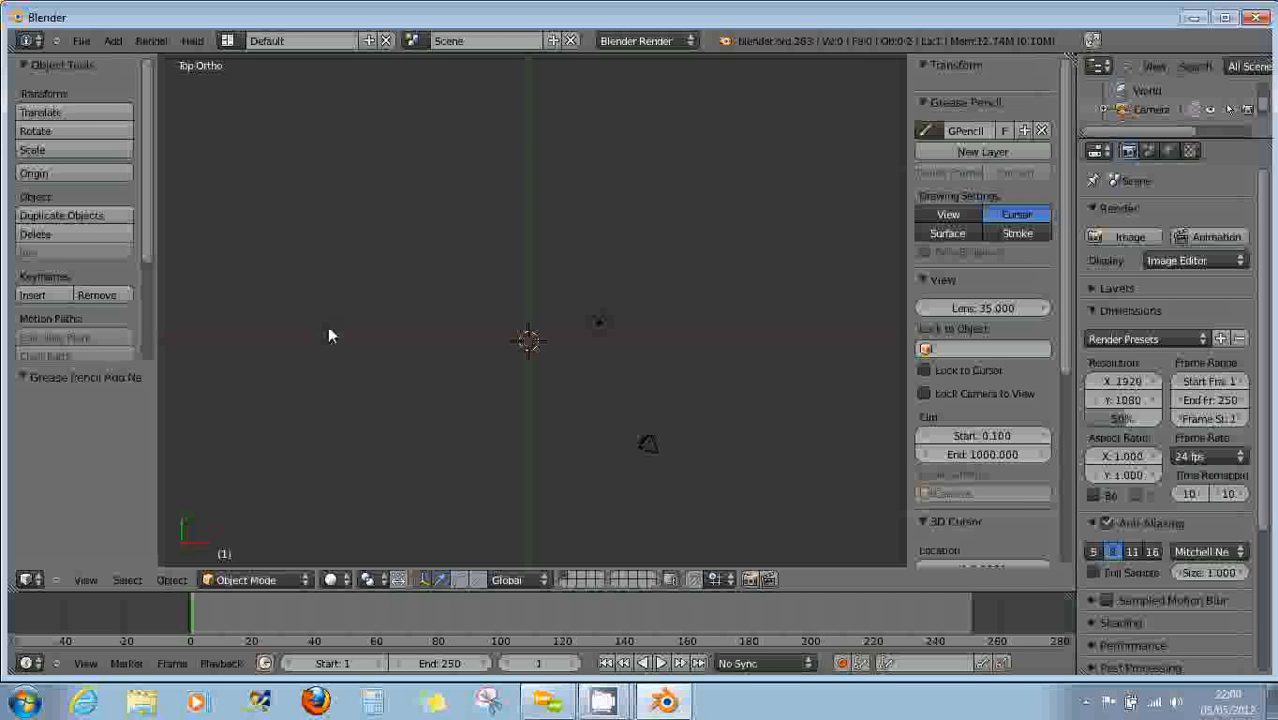
# Sketch a letter D freehand with the Grease Pencil, up and to the left of the 3D cursor.
pyautogui.click(317, 288)
pyautogui.press('d')
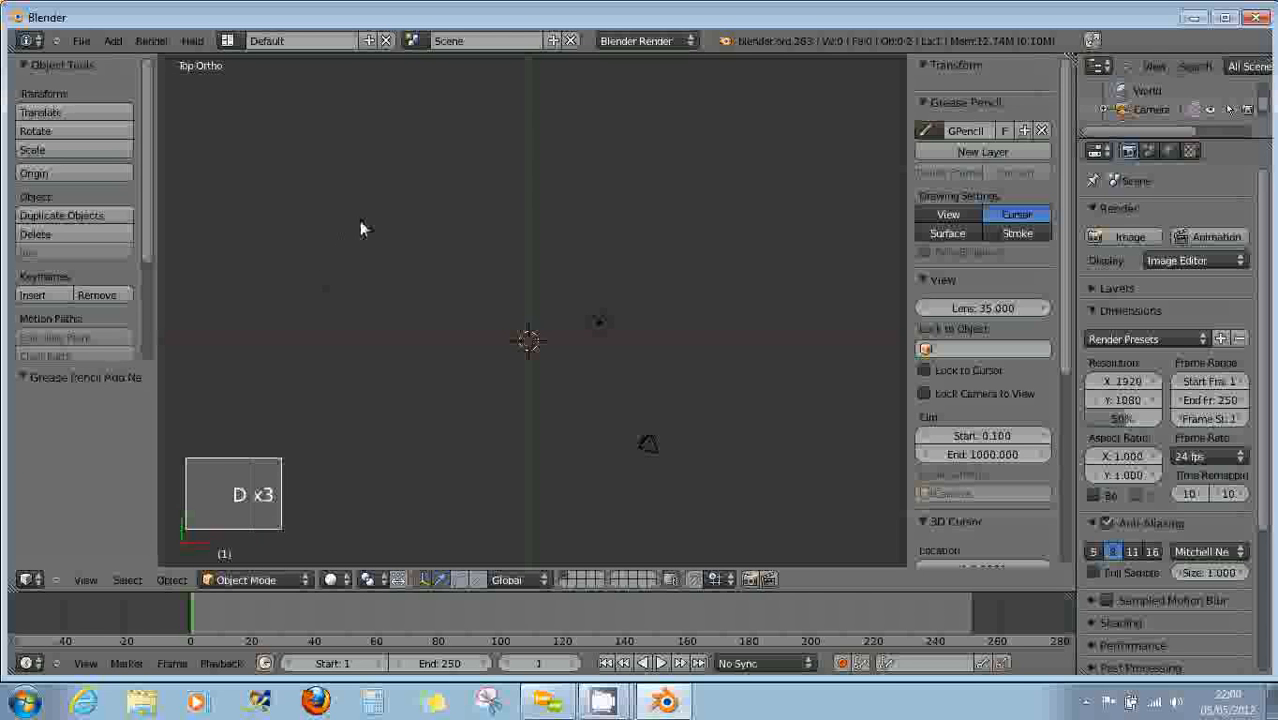
pyautogui.press('d')
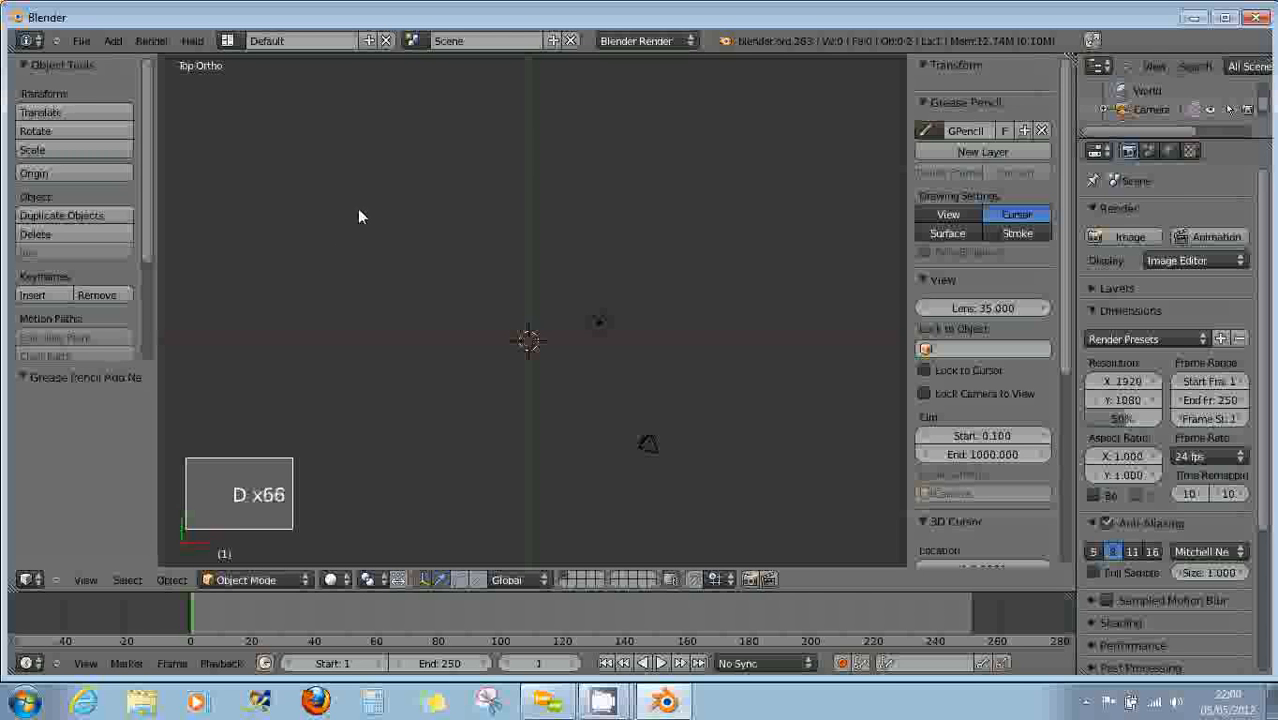
pyautogui.moveTo(361, 218)
pyautogui.mouseDown()
pyautogui.moveTo(341, 308)
pyautogui.moveTo(317, 308)
pyautogui.mouseUp()
pyautogui.press('d')
pyautogui.moveTo(348, 220)
pyautogui.mouseDown()
pyautogui.moveTo(374, 212)
pyautogui.moveTo(400, 260)
pyautogui.moveTo(337, 297)
pyautogui.mouseUp()
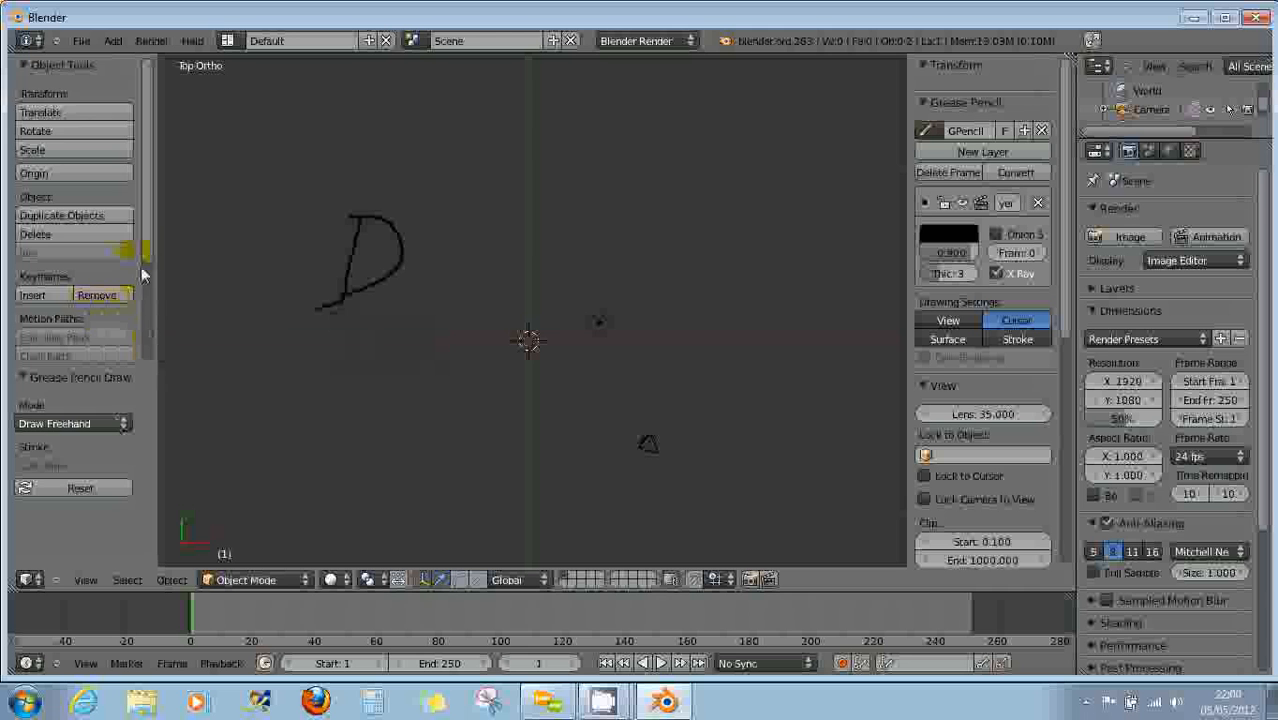
# Erase the letter D strokes with the Grease Pencil eraser.
pyautogui.click(146, 362)
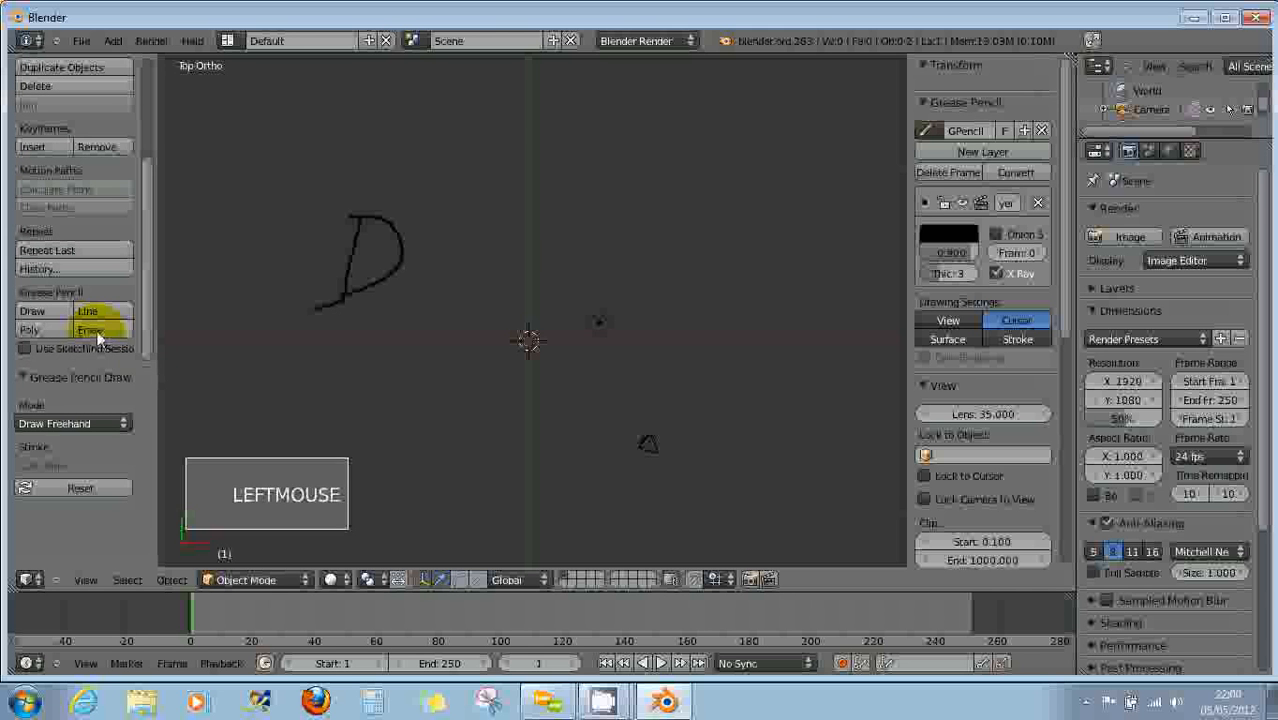
pyautogui.click(108, 330)
pyautogui.moveTo(346, 225)
pyautogui.mouseDown()
pyautogui.moveTo(334, 337)
pyautogui.moveTo(394, 285)
pyautogui.moveTo(360, 234)
pyautogui.mouseUp()
pyautogui.press('Escape')
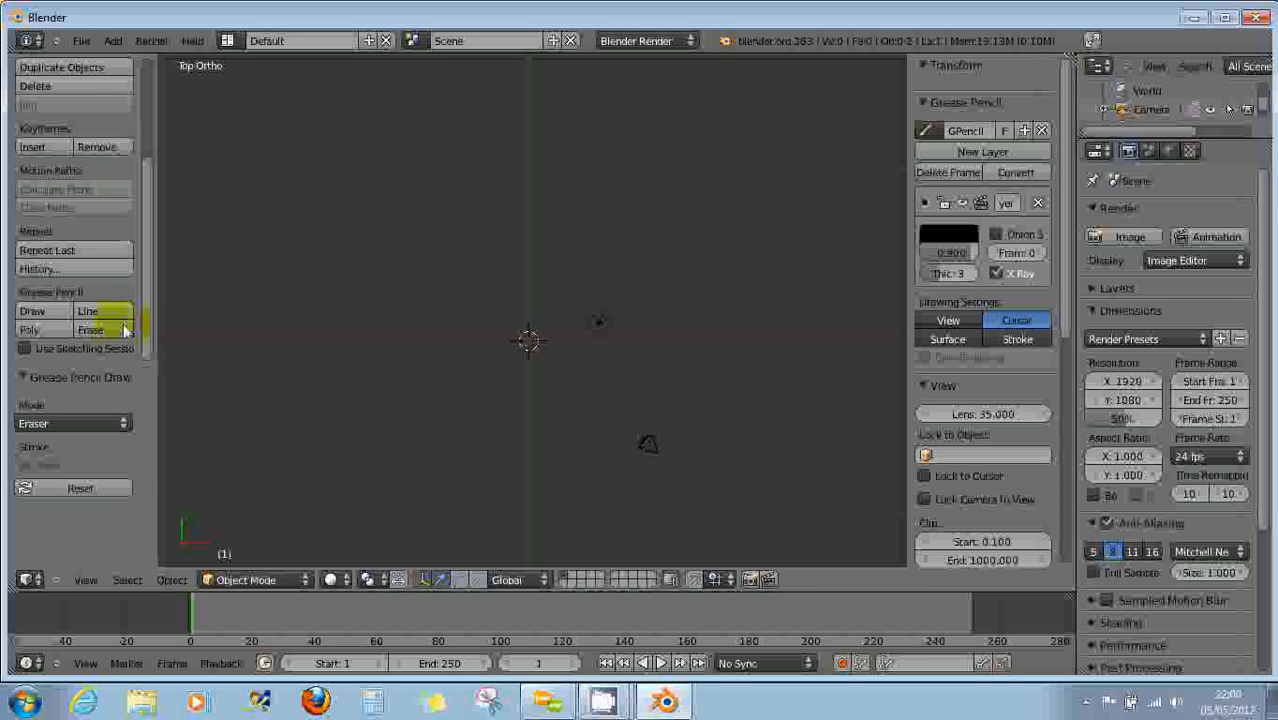
# Enable sketching sessions and draw the word "lulu" freehand in one joined stroke, about 19.1 by 10.4 units.
pyautogui.click(24, 349)
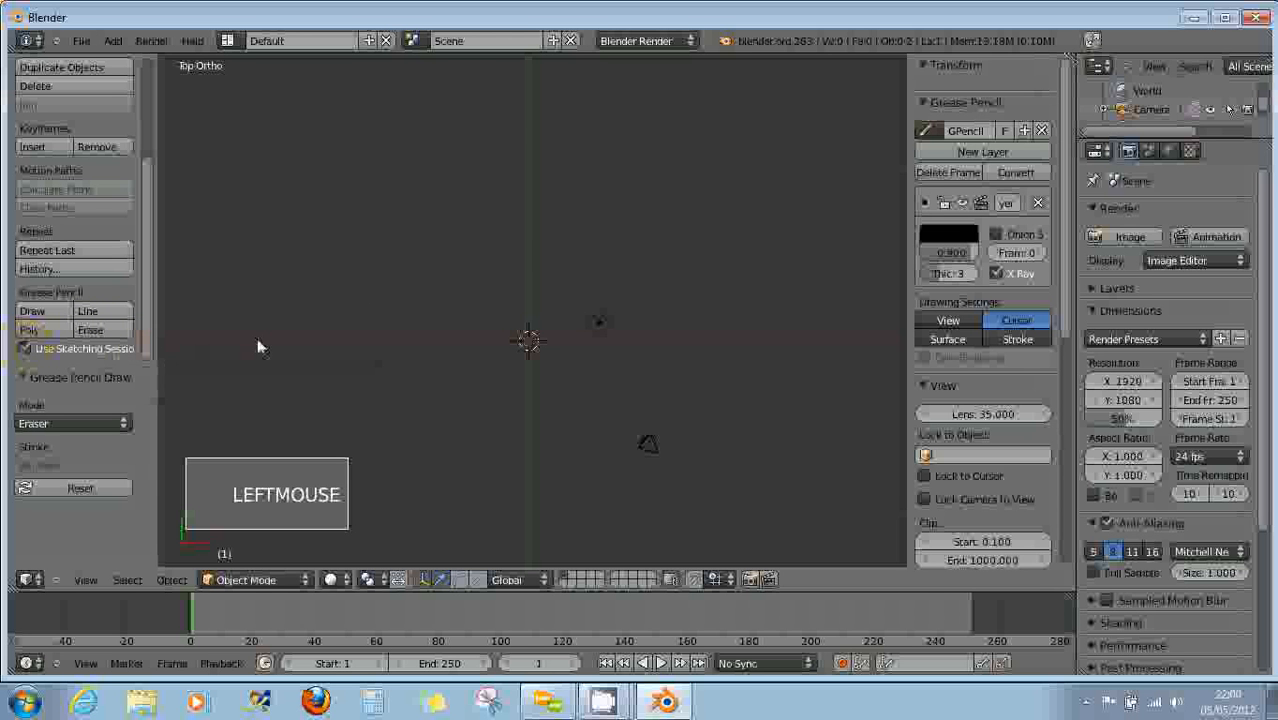
pyautogui.click(44, 310)
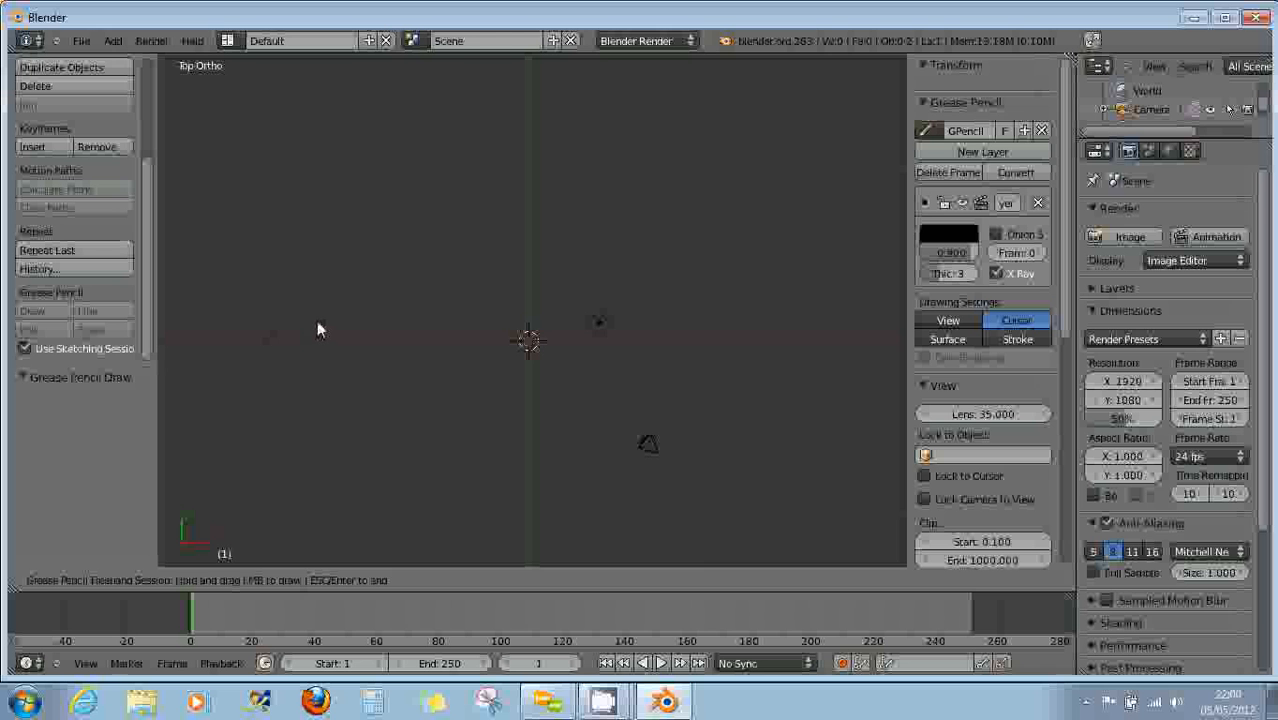
pyautogui.moveTo(317, 320)
pyautogui.mouseDown()
pyautogui.moveTo(377, 292)
pyautogui.moveTo(430, 208)
pyautogui.moveTo(424, 184)
pyautogui.moveTo(400, 293)
pyautogui.moveTo(422, 336)
pyautogui.moveTo(446, 283)
pyautogui.moveTo(449, 328)
pyautogui.moveTo(466, 283)
pyautogui.moveTo(475, 329)
pyautogui.moveTo(553, 183)
pyautogui.moveTo(515, 236)
pyautogui.moveTo(529, 333)
pyautogui.moveTo(568, 285)
pyautogui.moveTo(576, 337)
pyautogui.moveTo(601, 284)
pyautogui.moveTo(597, 316)
pyautogui.moveTo(648, 317)
pyautogui.mouseUp()
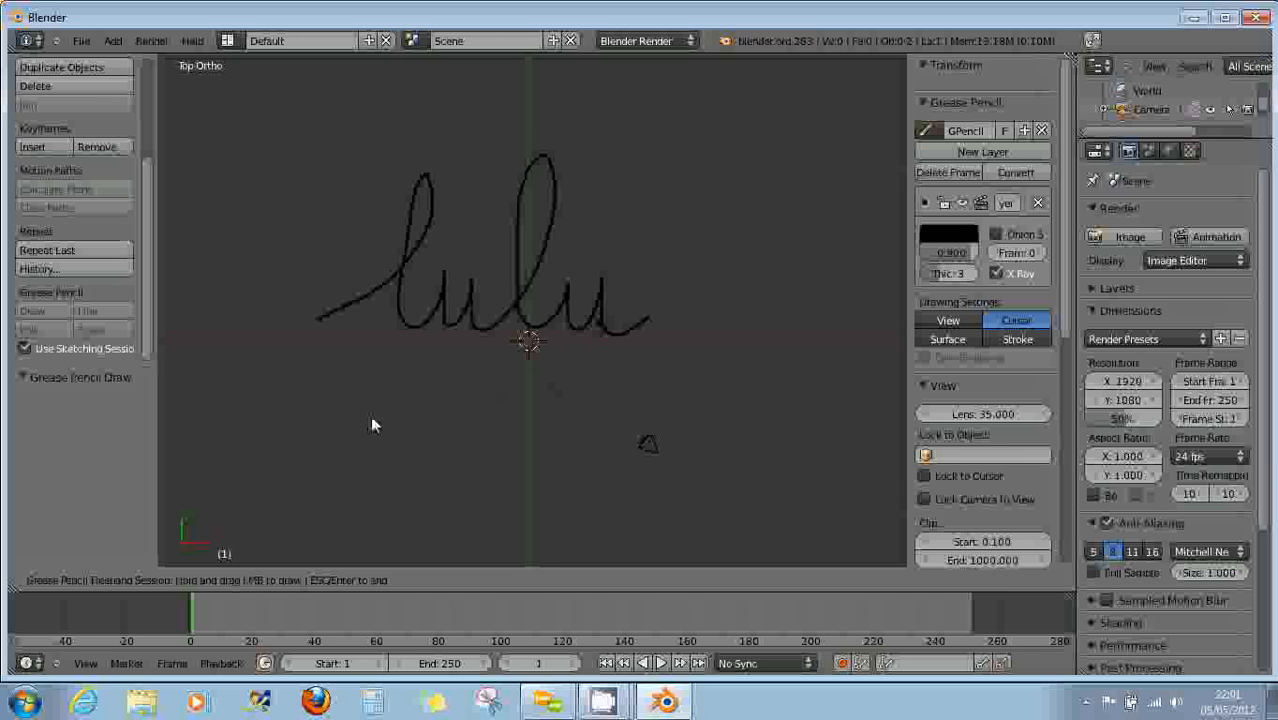
pyautogui.press('Escape')
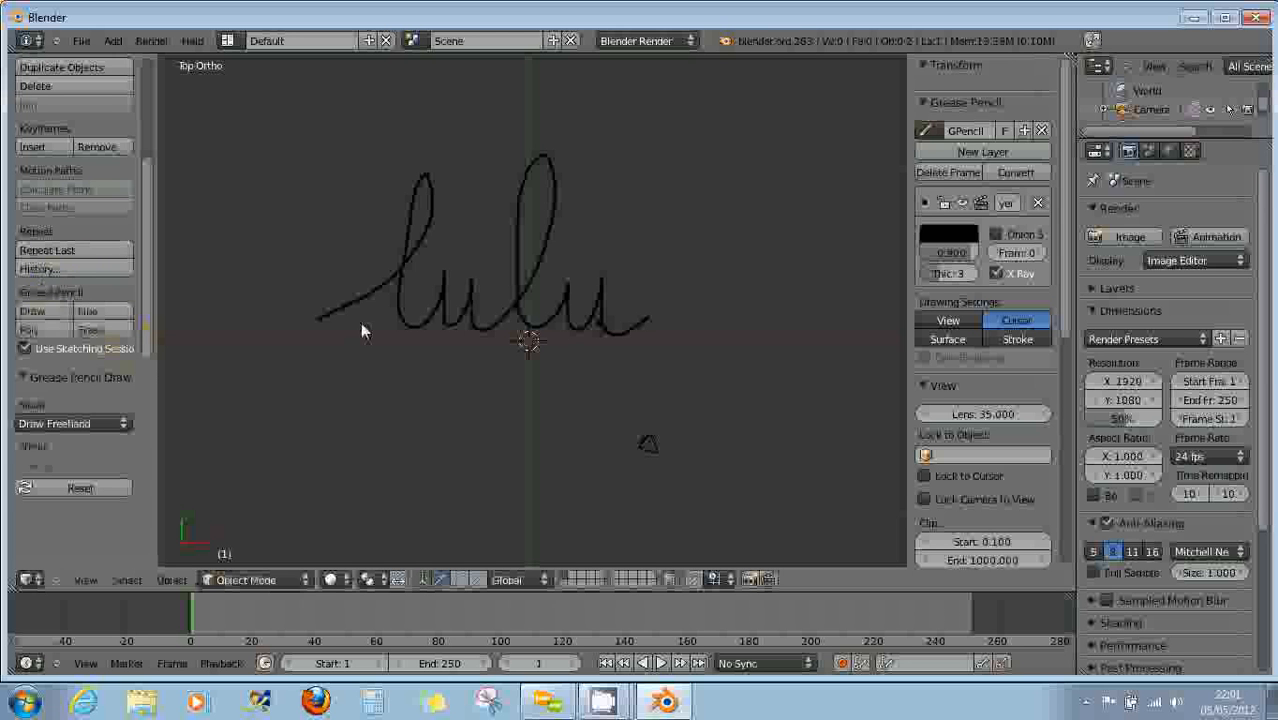
# Convert the Grease Pencil drawing of "lulu" to a Path.
pyautogui.click(1025, 169)
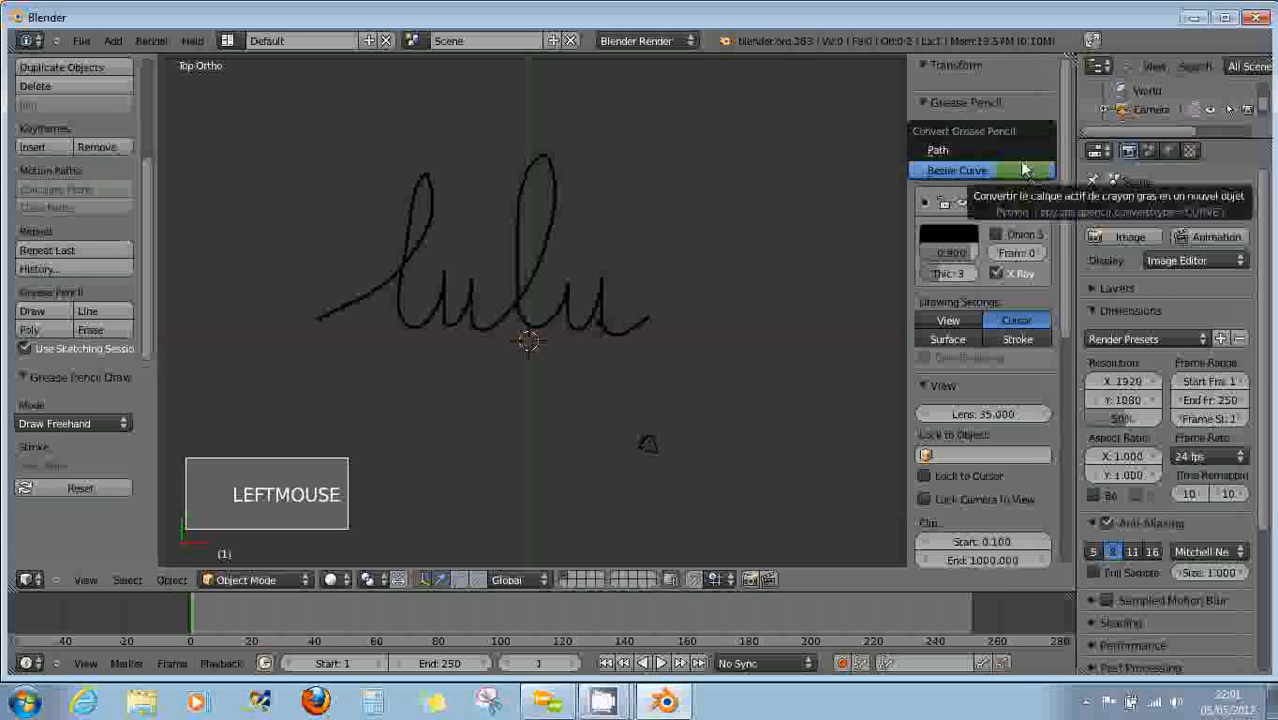
pyautogui.click(1014, 152)
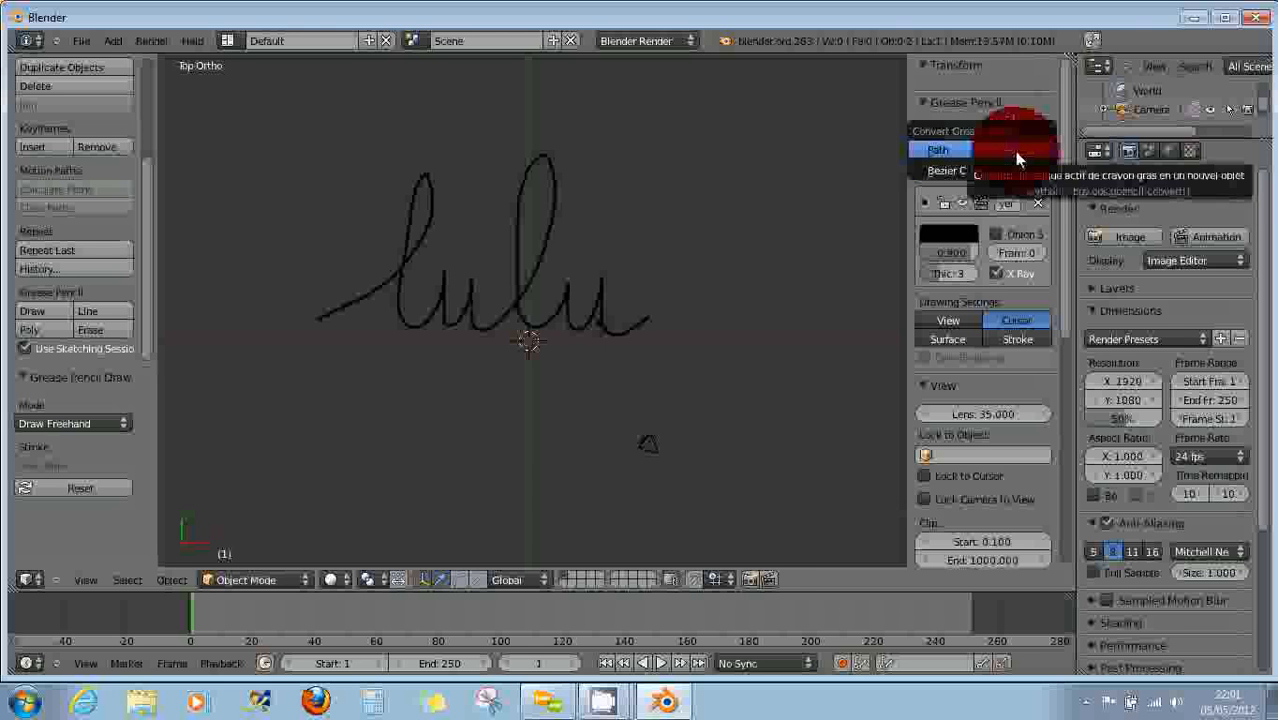
pyautogui.scroll(1, 630, 347)
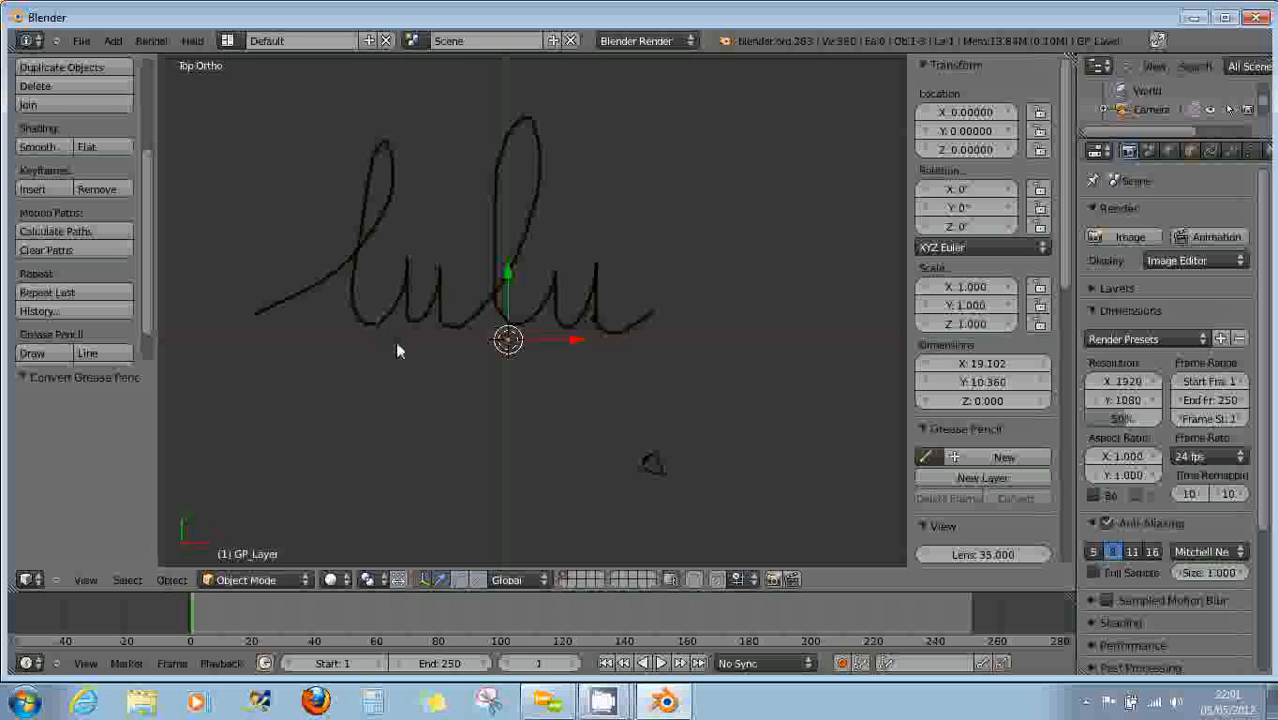
# Set the lulu curve's shape to 2D and widen the properties area.
pyautogui.click(1252, 150)
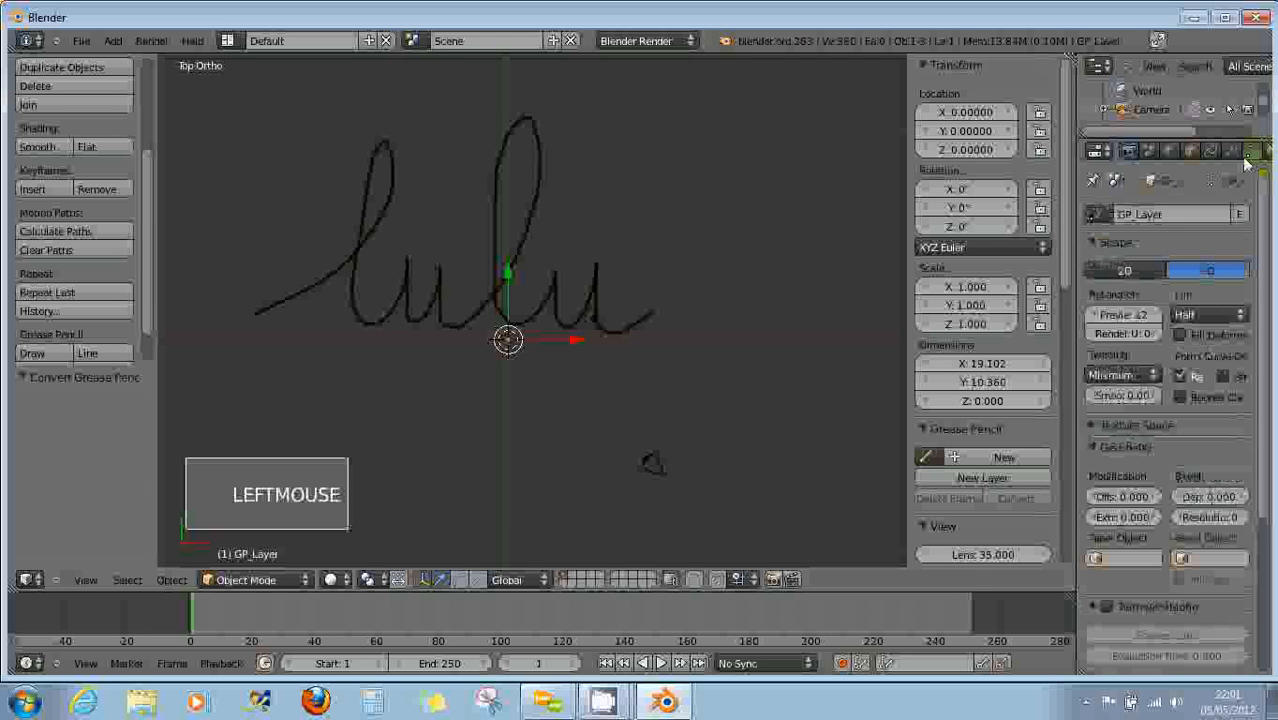
pyautogui.click(1119, 270)
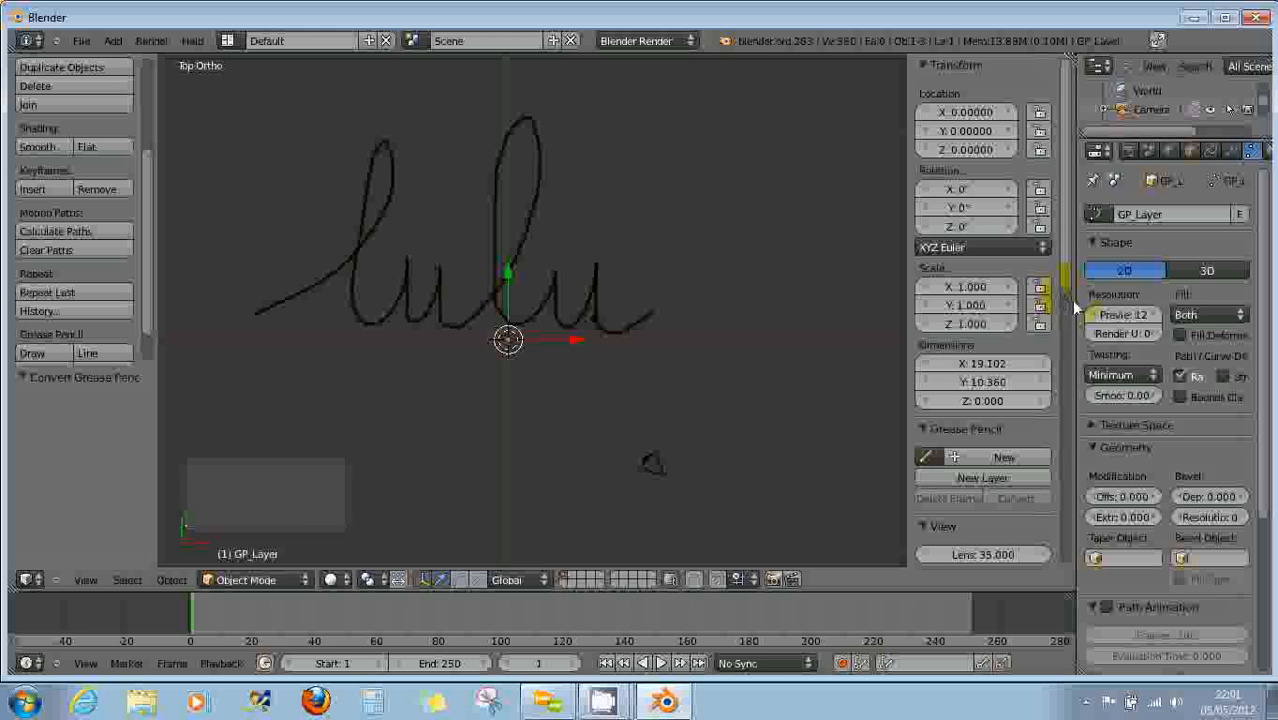
pyautogui.moveTo(1073, 300); pyautogui.dragTo(943, 302)
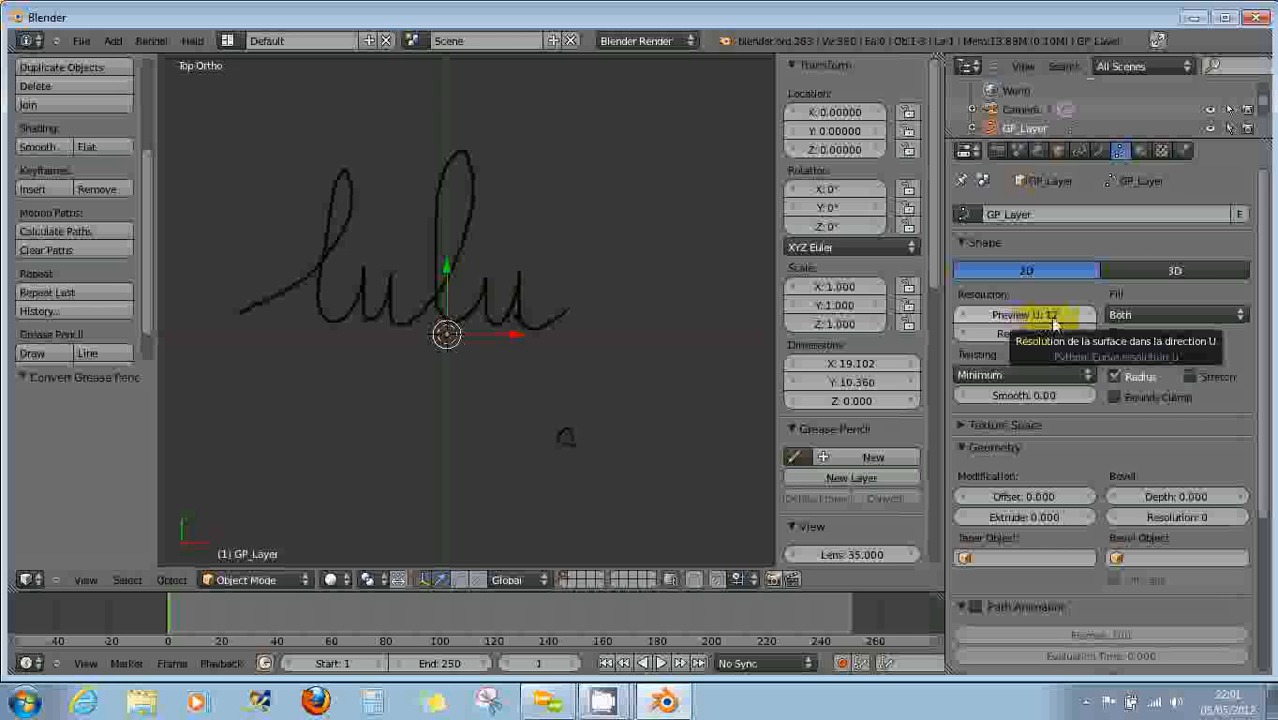
# Inspect the curve's smoothness up close and try adjusting its preview U resolution.
pyautogui.scroll(6, 495, 318)
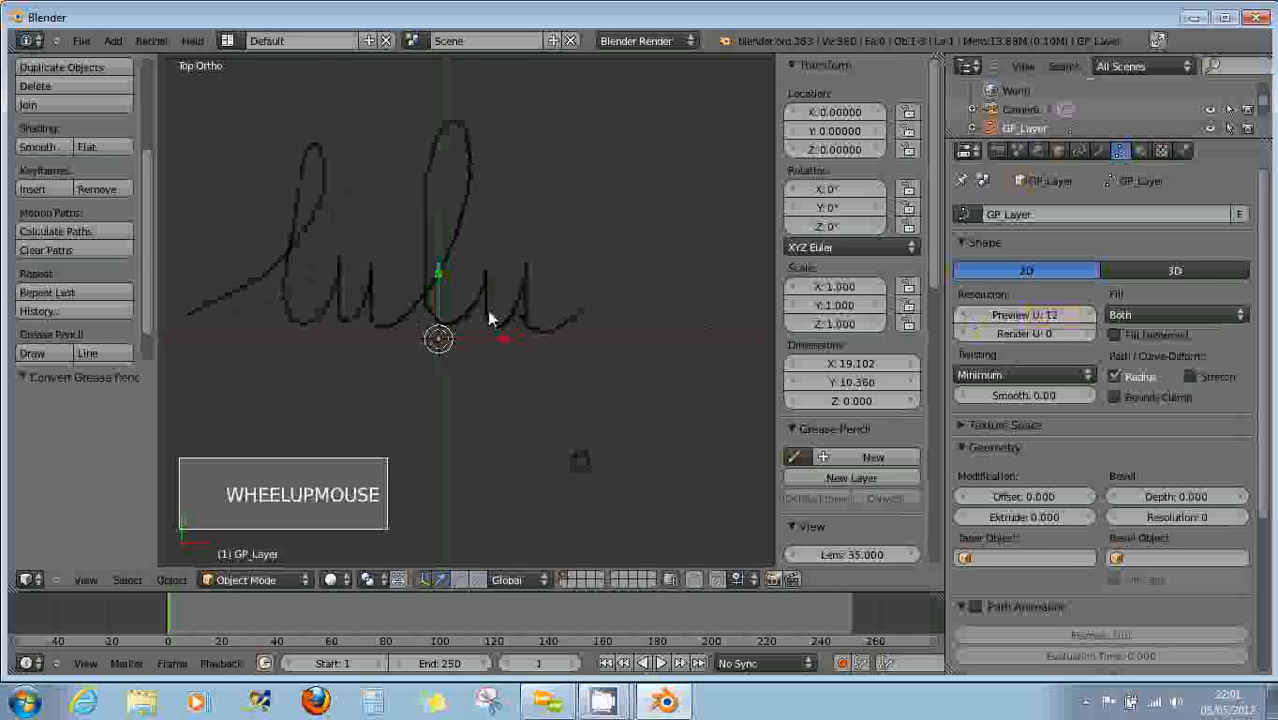
pyautogui.scroll(6, 520, 324)
pyautogui.scroll(-11, 531, 322)
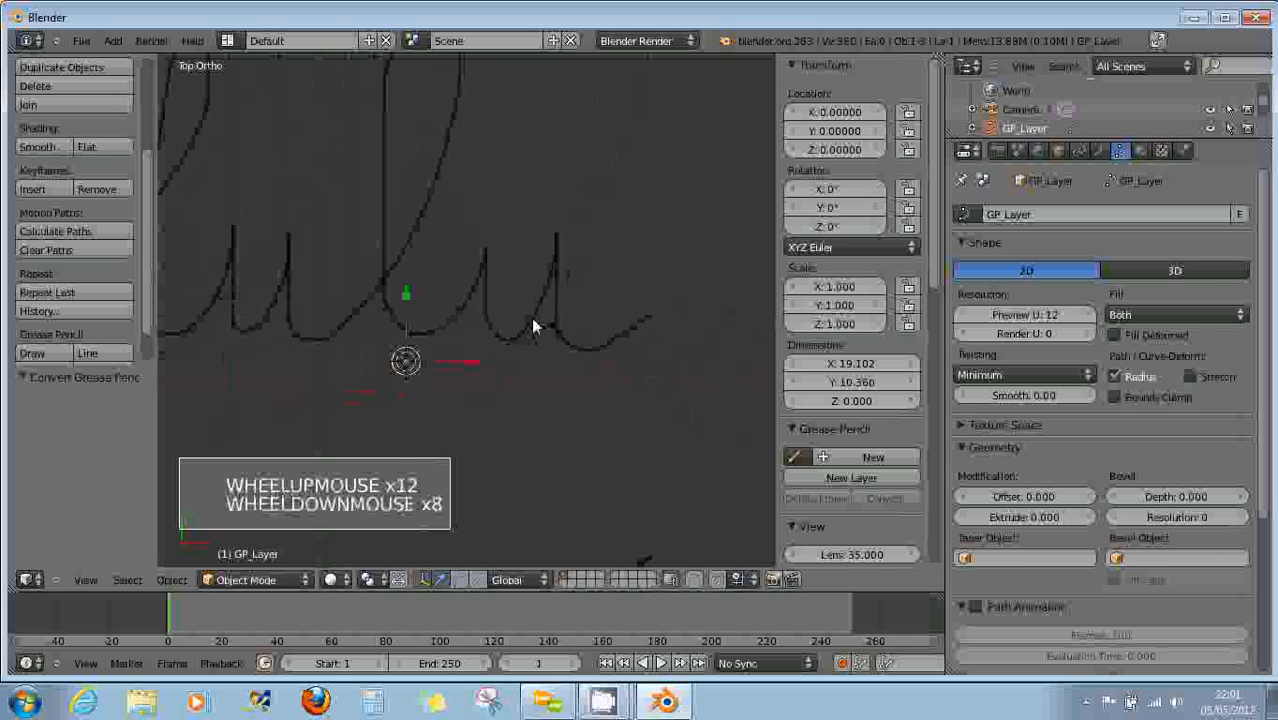
pyautogui.scroll(-1, 1052, 314)
pyautogui.moveTo(1052, 314)
pyautogui.mouseDown()
pyautogui.moveTo(965, 319)
pyautogui.moveTo(993, 320)
pyautogui.moveTo(984, 314)
pyautogui.mouseUp()
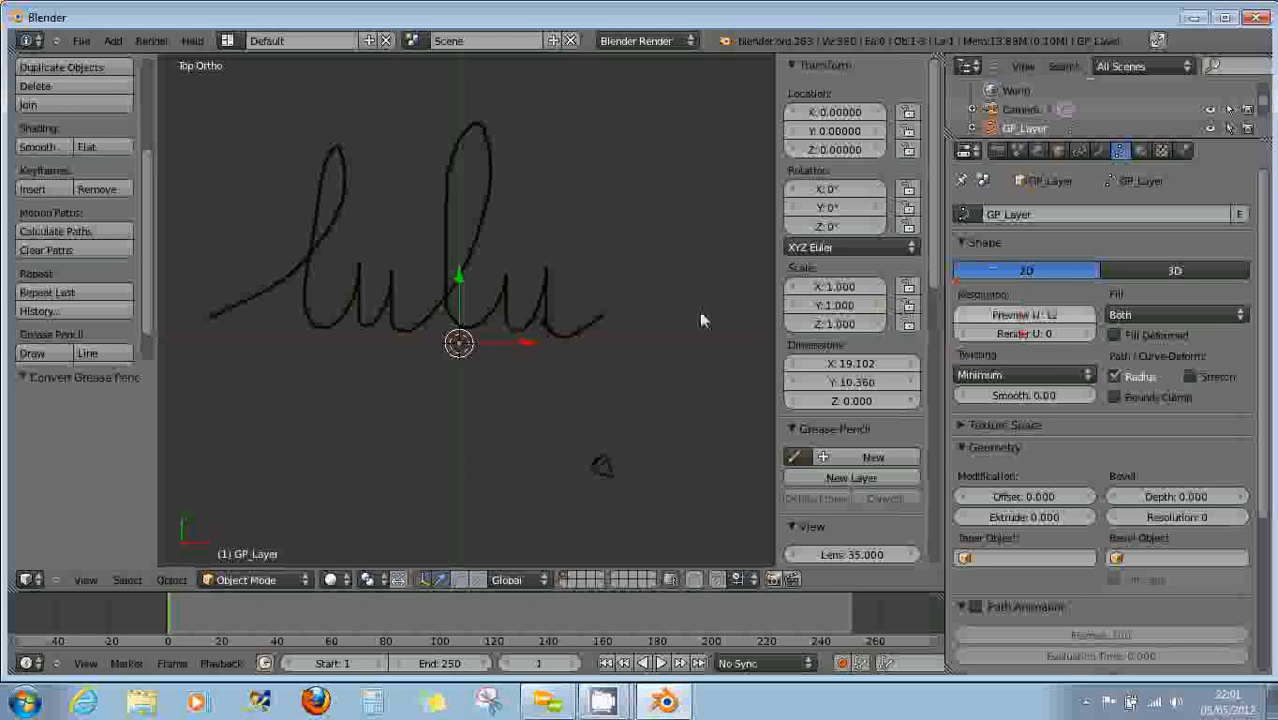
# In Edit Mode, select the control point atop the last u's first stroke and enable proportional editing.
pyautogui.click(221, 580)
pyautogui.click(235, 531)
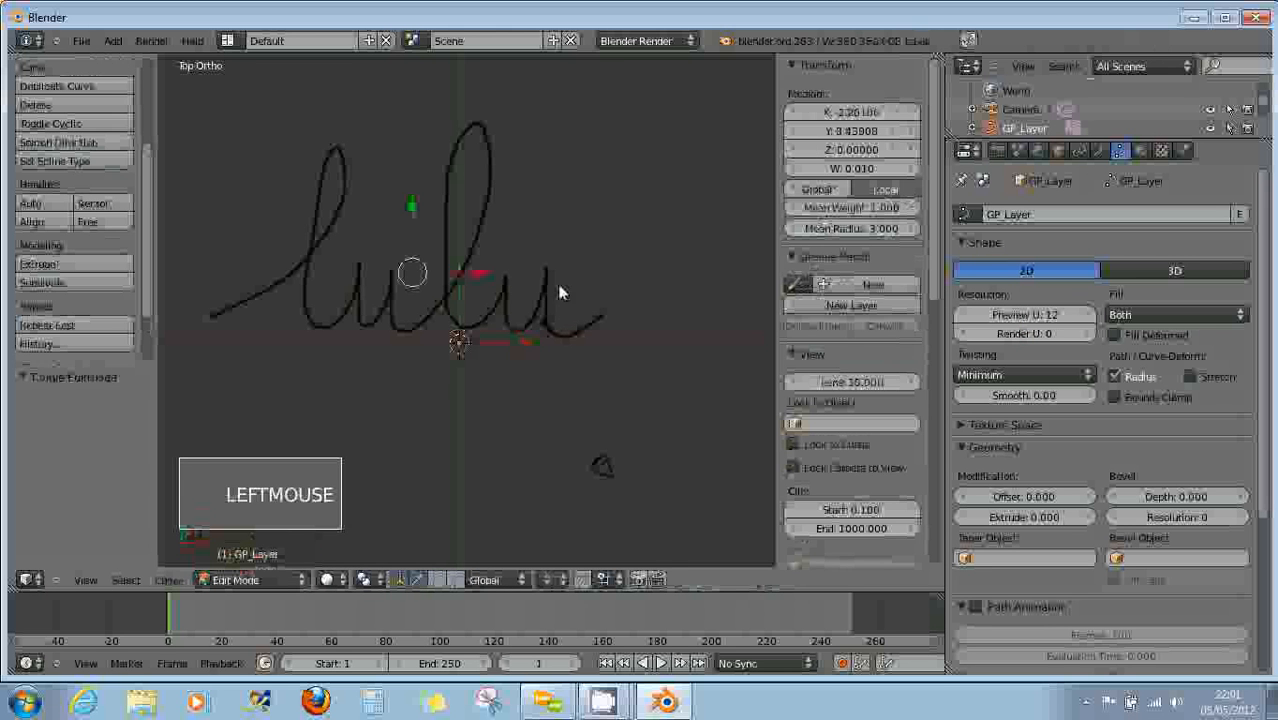
pyautogui.rightClick(507, 277)
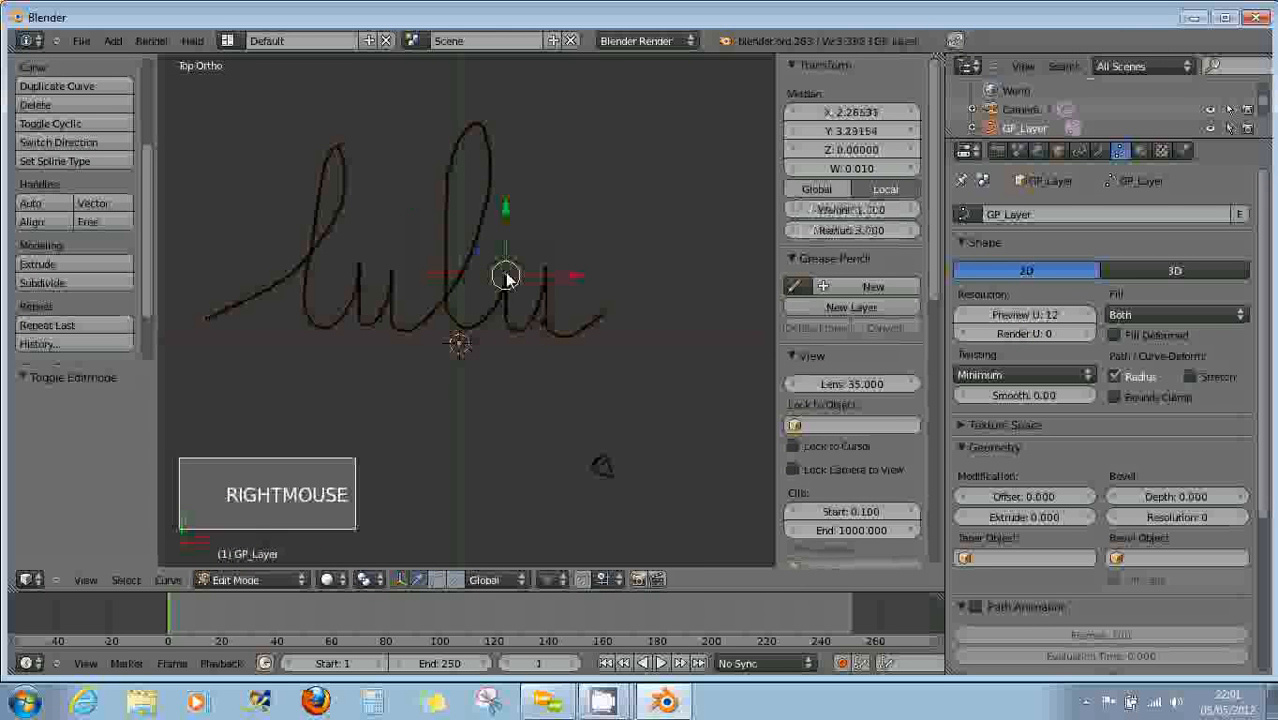
pyautogui.click(549, 580)
pyautogui.click(552, 522)
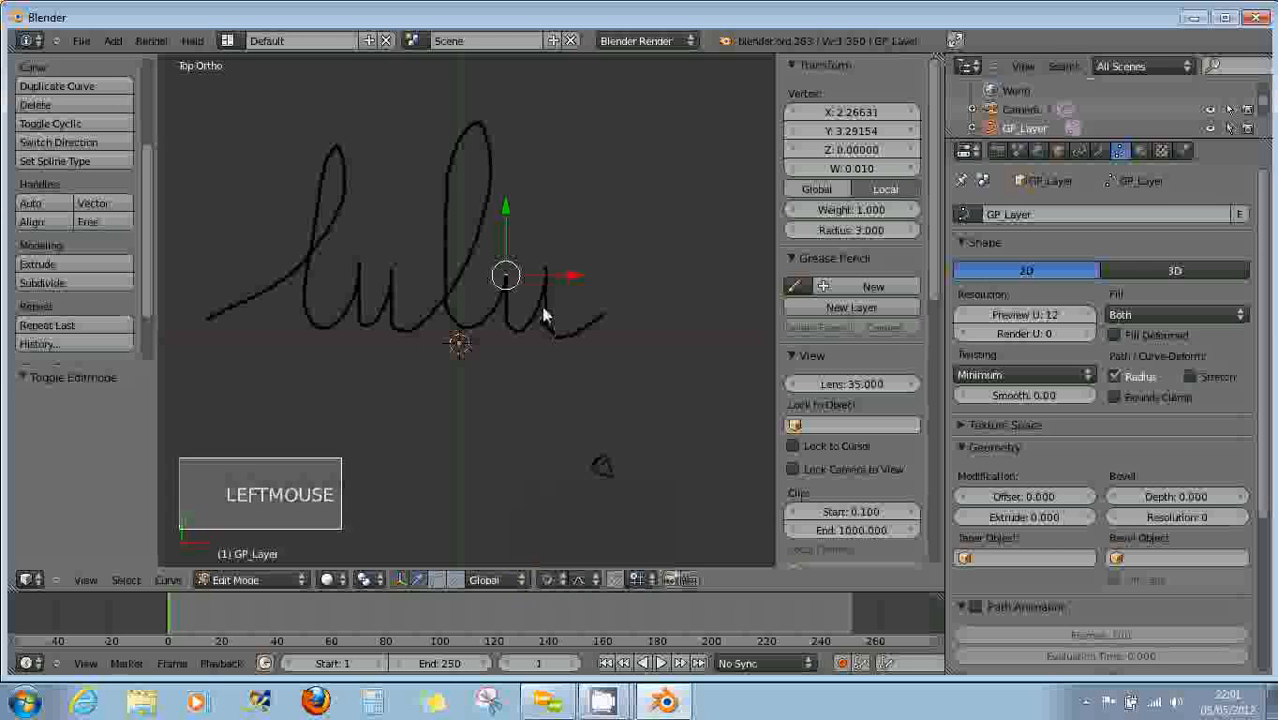
# Move the selected control point about 0.227 in X and 0.363 in Y, and return to Object Mode.
pyautogui.moveTo(512, 277); pyautogui.dragTo(517, 261)
pyautogui.scroll(-9, 515, 260)
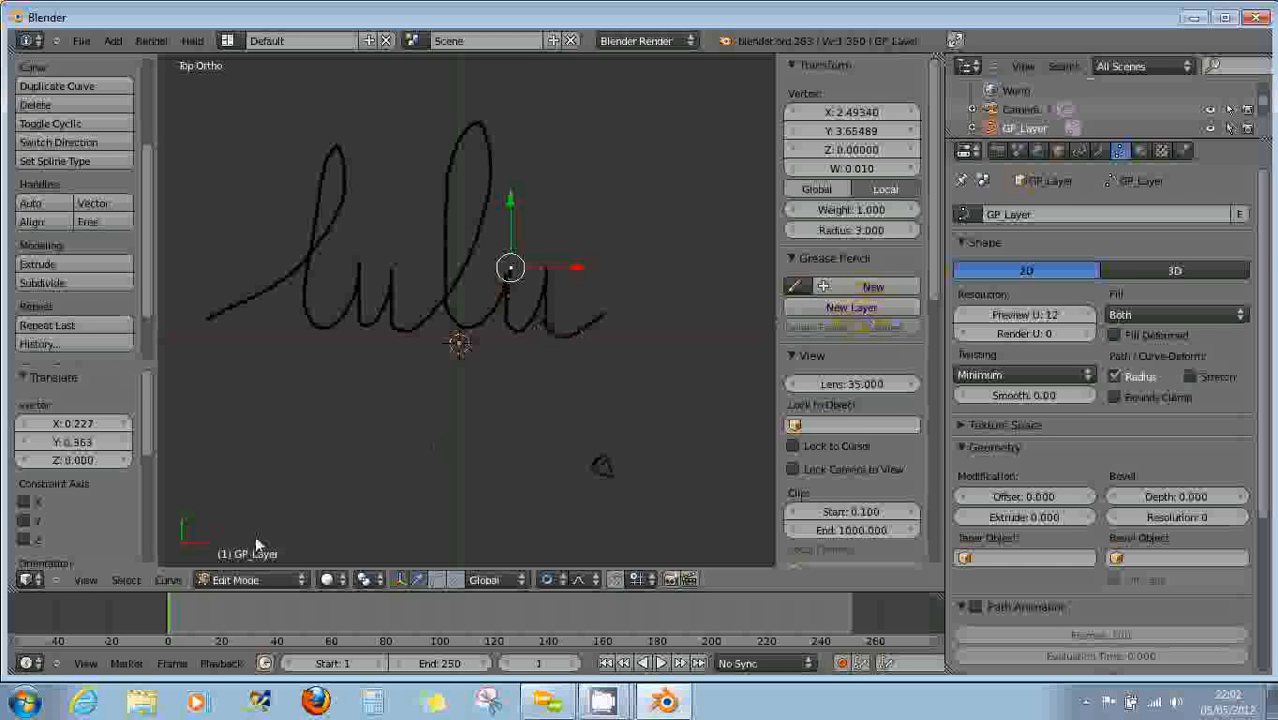
pyautogui.click(245, 574)
pyautogui.click(243, 566)
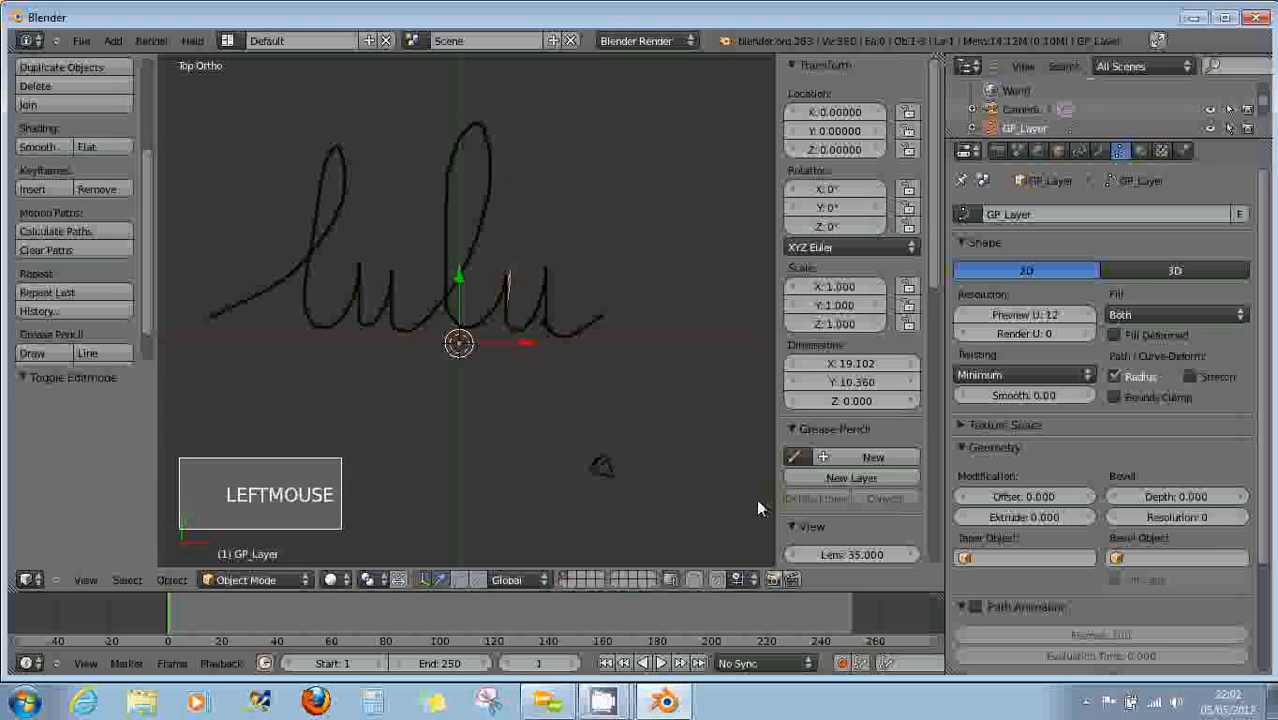
# Deselect all objects and start erasing with the Grease Pencil eraser.
pyautogui.scroll(5, 910, 398)
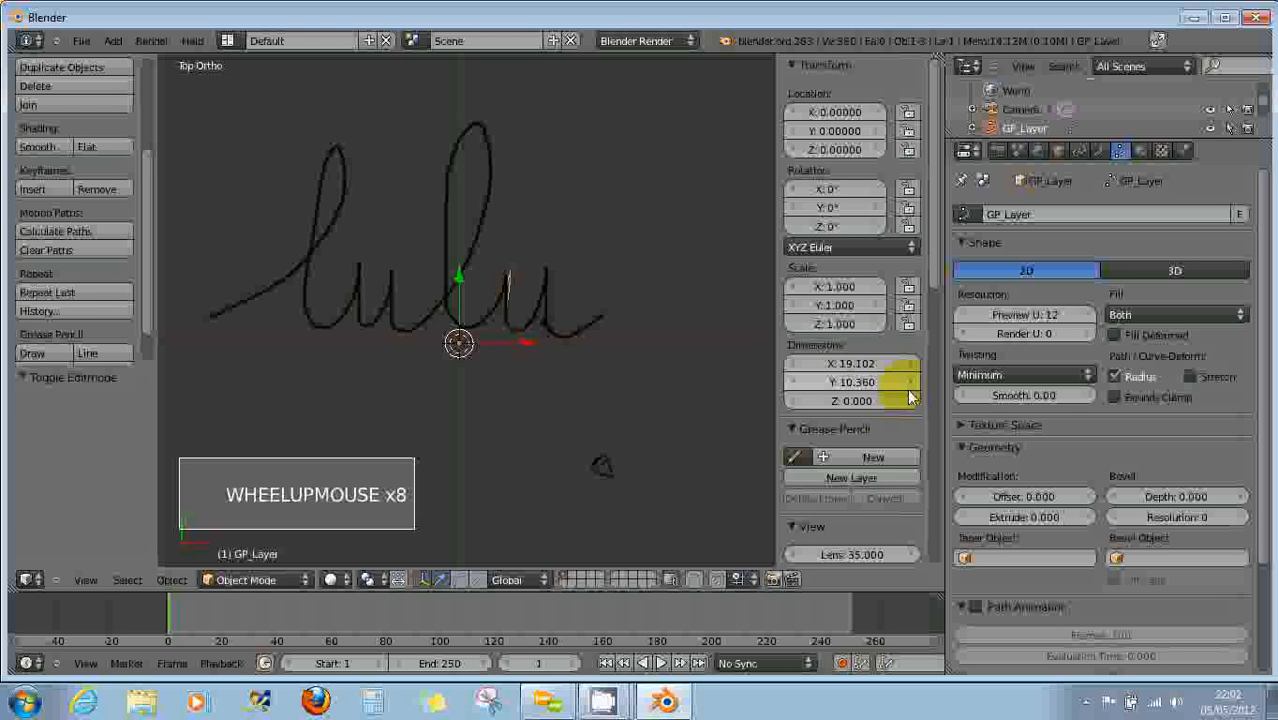
pyautogui.scroll(-3, 877, 446)
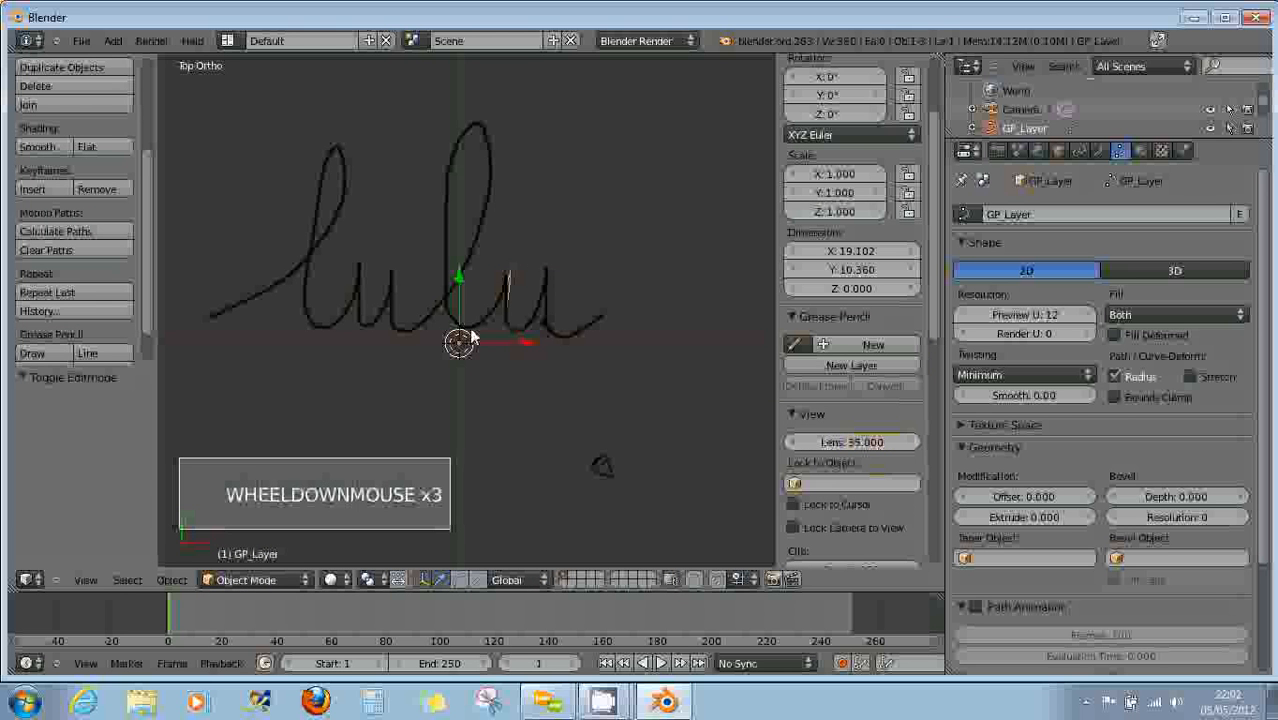
pyautogui.press('a')
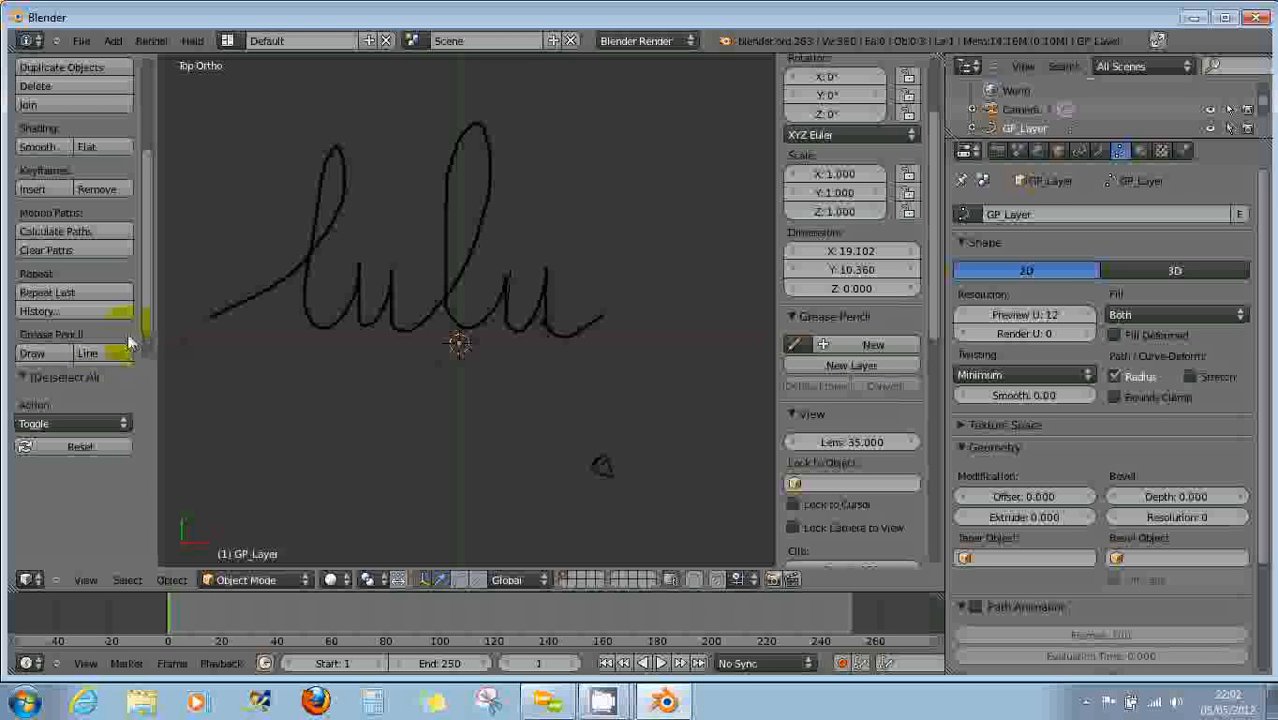
pyautogui.moveTo(151, 292)
pyautogui.mouseDown()
pyautogui.moveTo(150, 308)
pyautogui.moveTo(97, 344)
pyautogui.mouseUp()
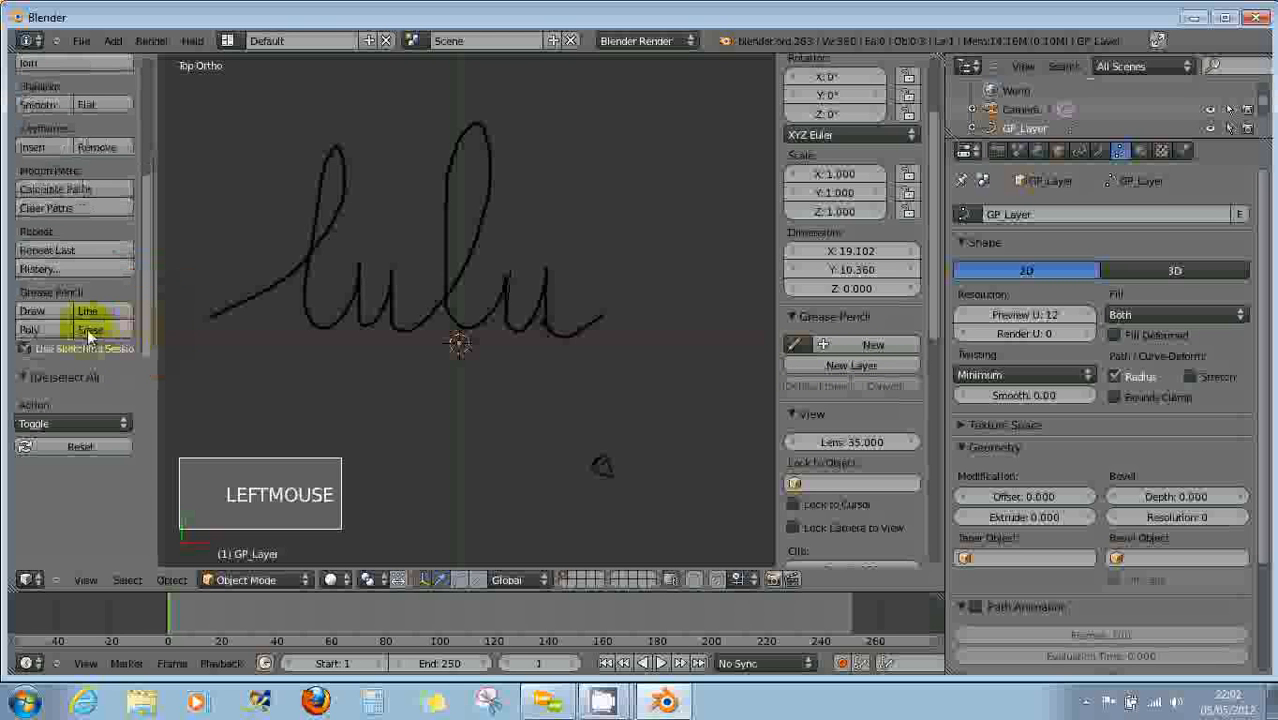
pyautogui.click(89, 328)
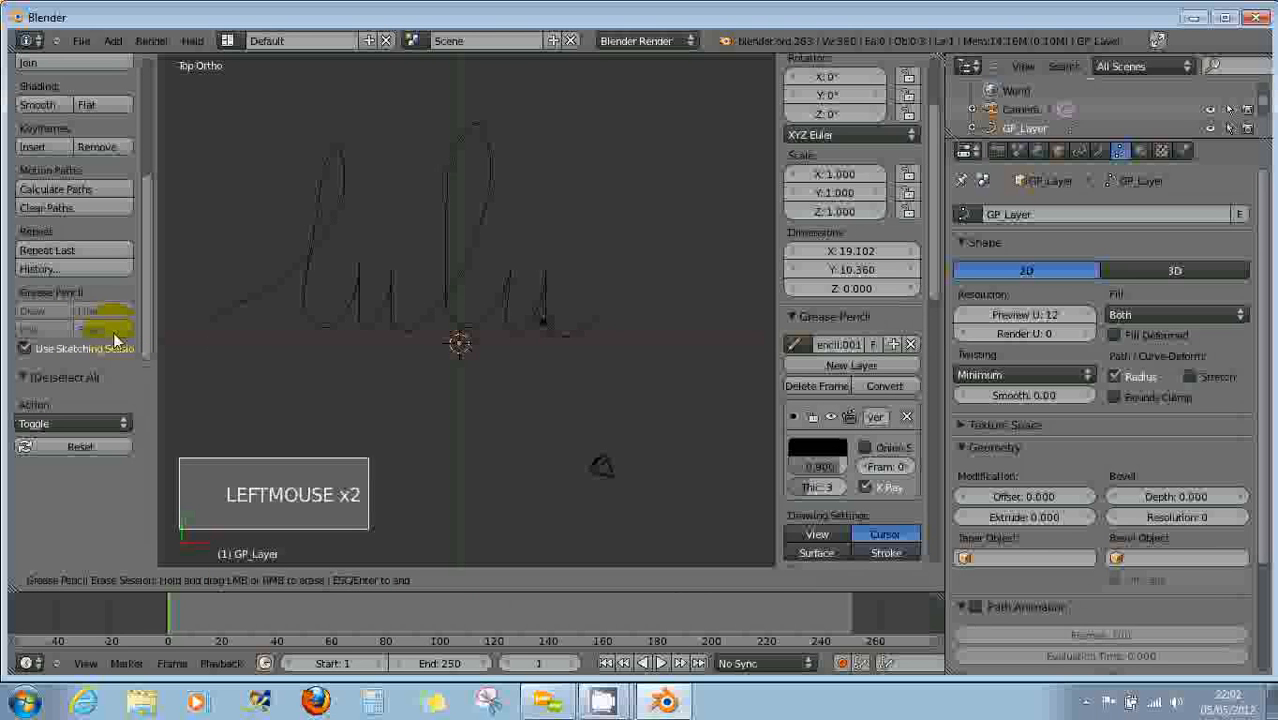
# Turn off the Grease Pencil's sketching sessions and unlink its data block.
pyautogui.click(905, 346)
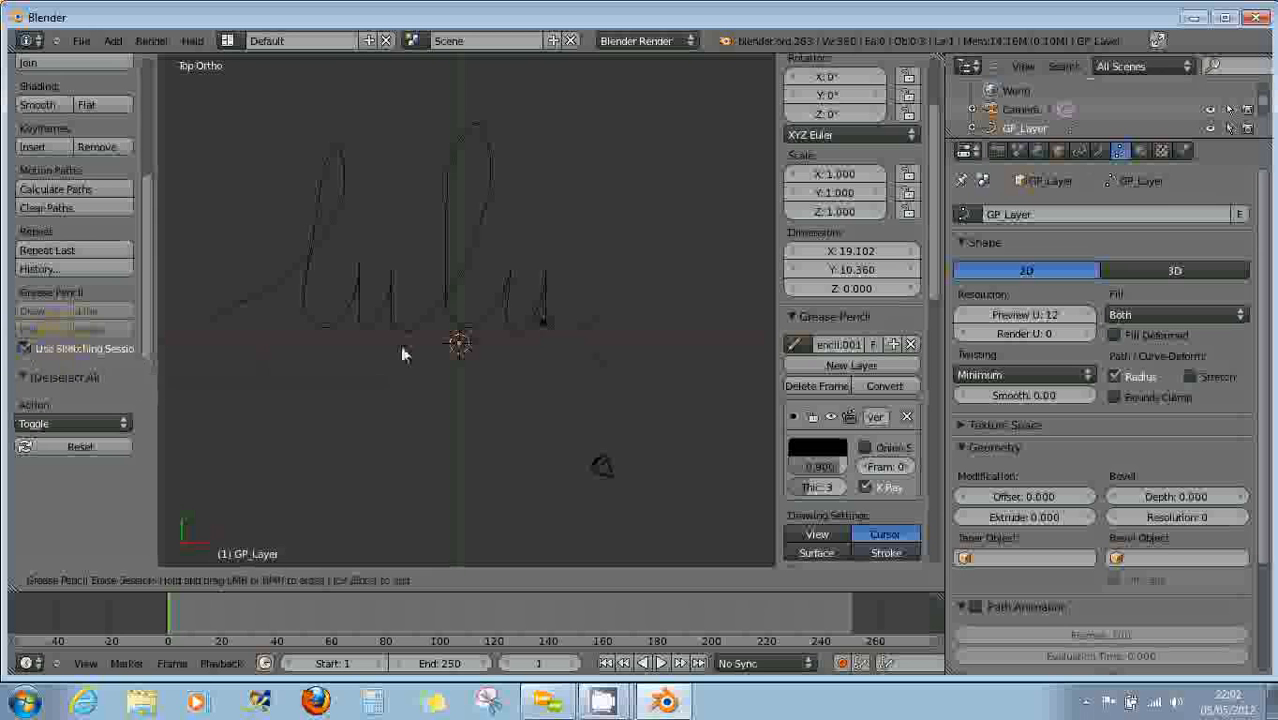
pyautogui.click(26, 348)
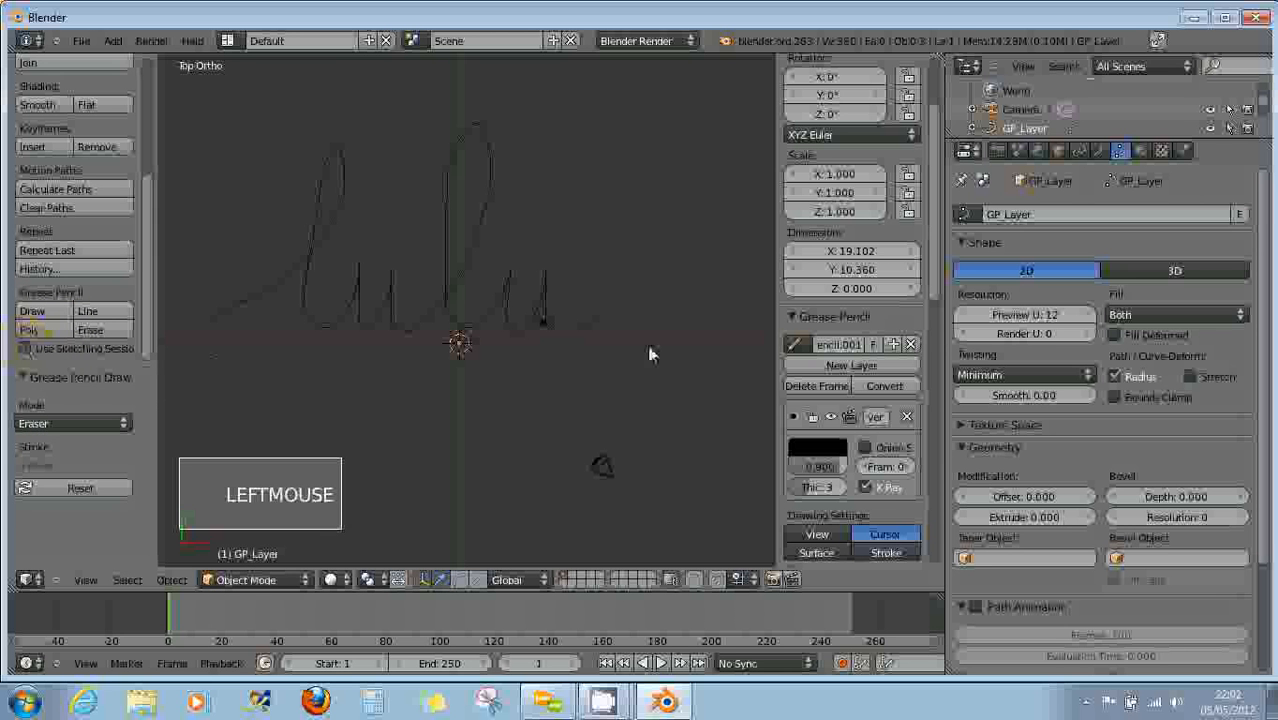
pyautogui.click(910, 344)
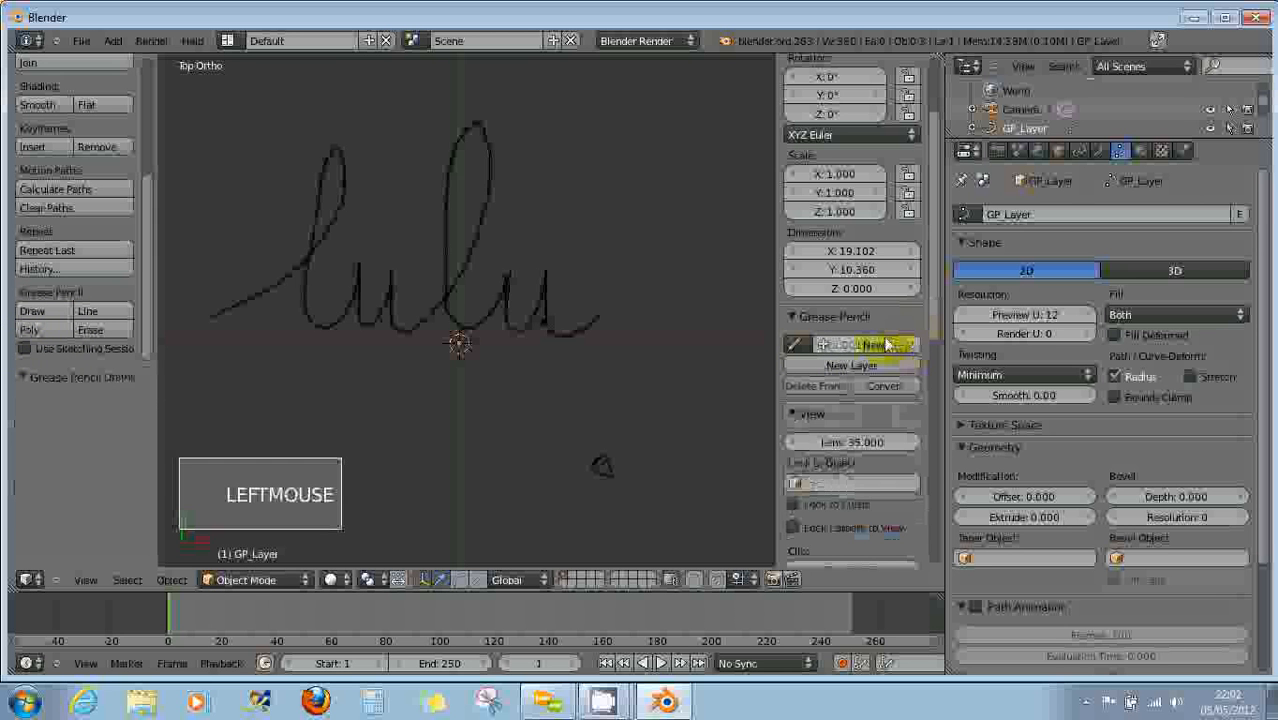
pyautogui.click(858, 346)
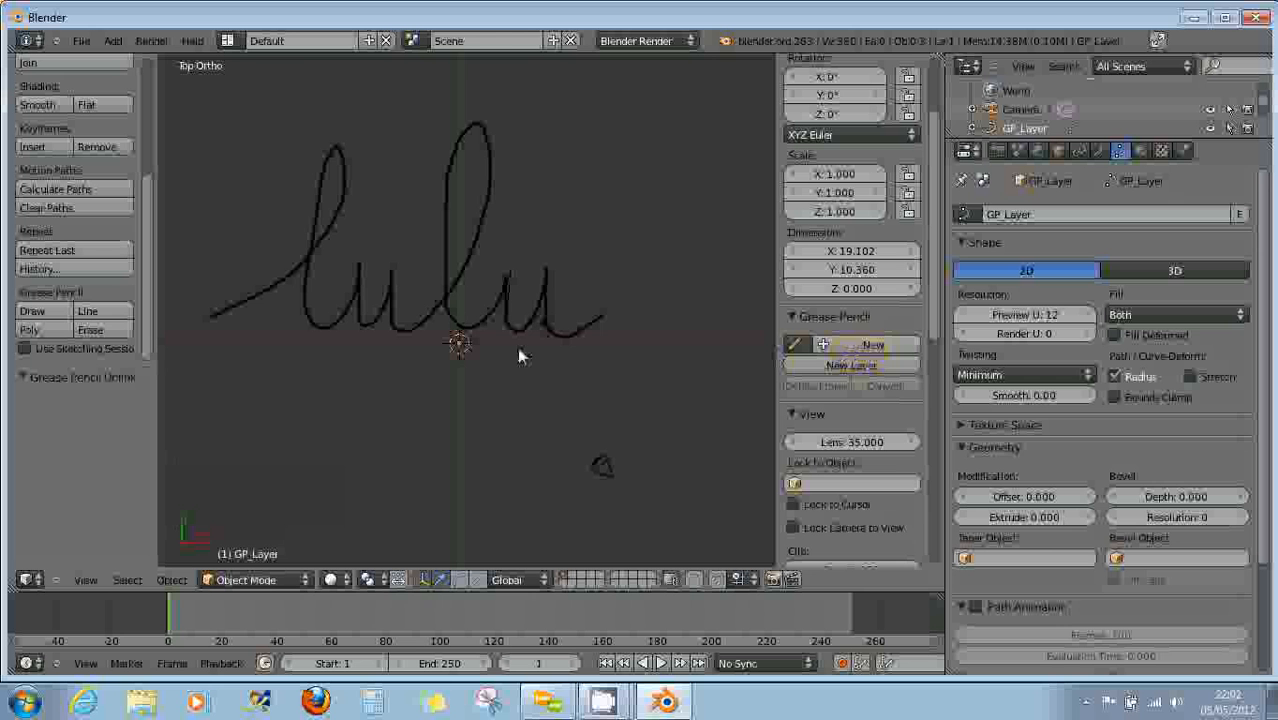
# Select the lulu curve and try the Grease Pencil eraser on it.
pyautogui.scroll(2, 425, 323)
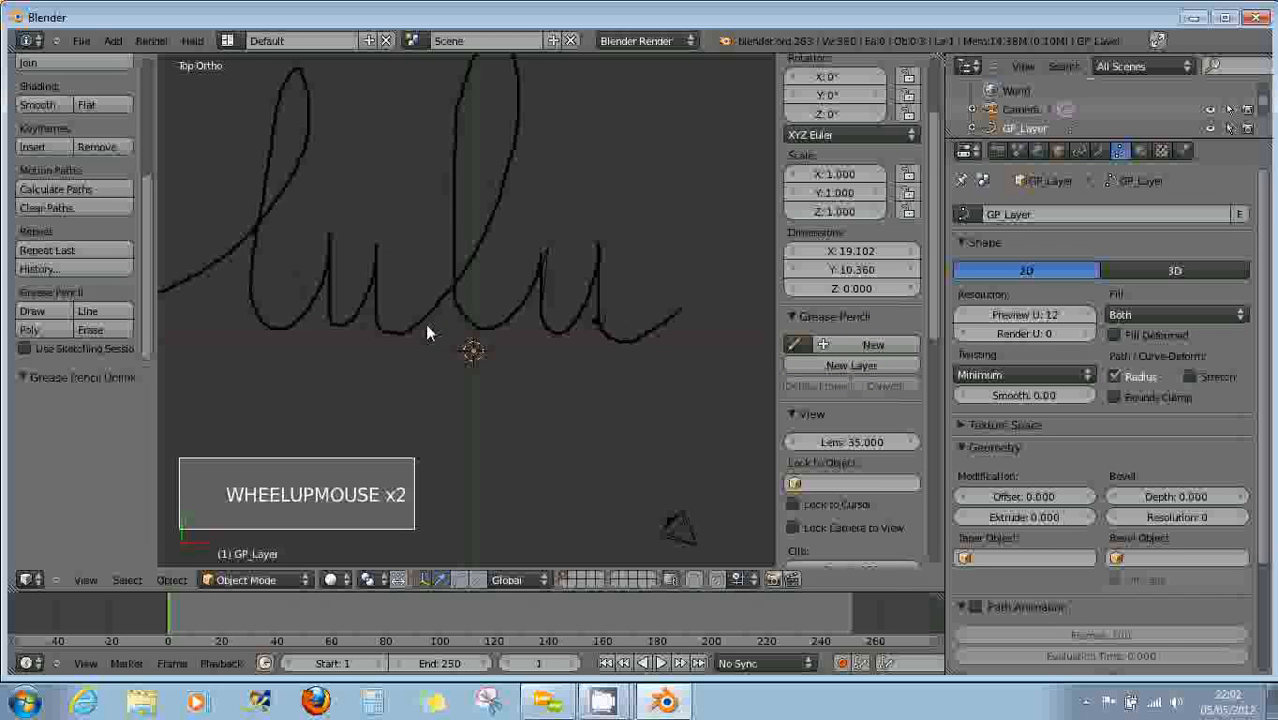
pyautogui.scroll(2, 450, 323)
pyautogui.rightClick(492, 328)
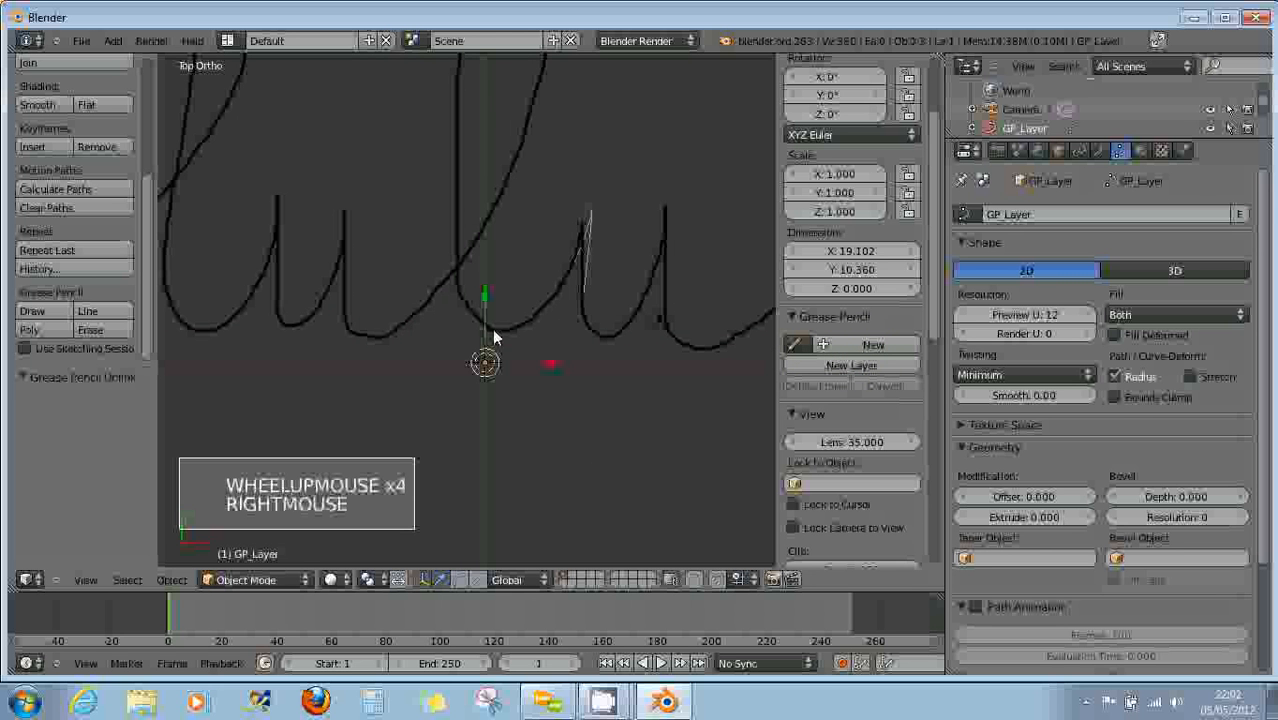
pyautogui.scroll(-2, 658, 350)
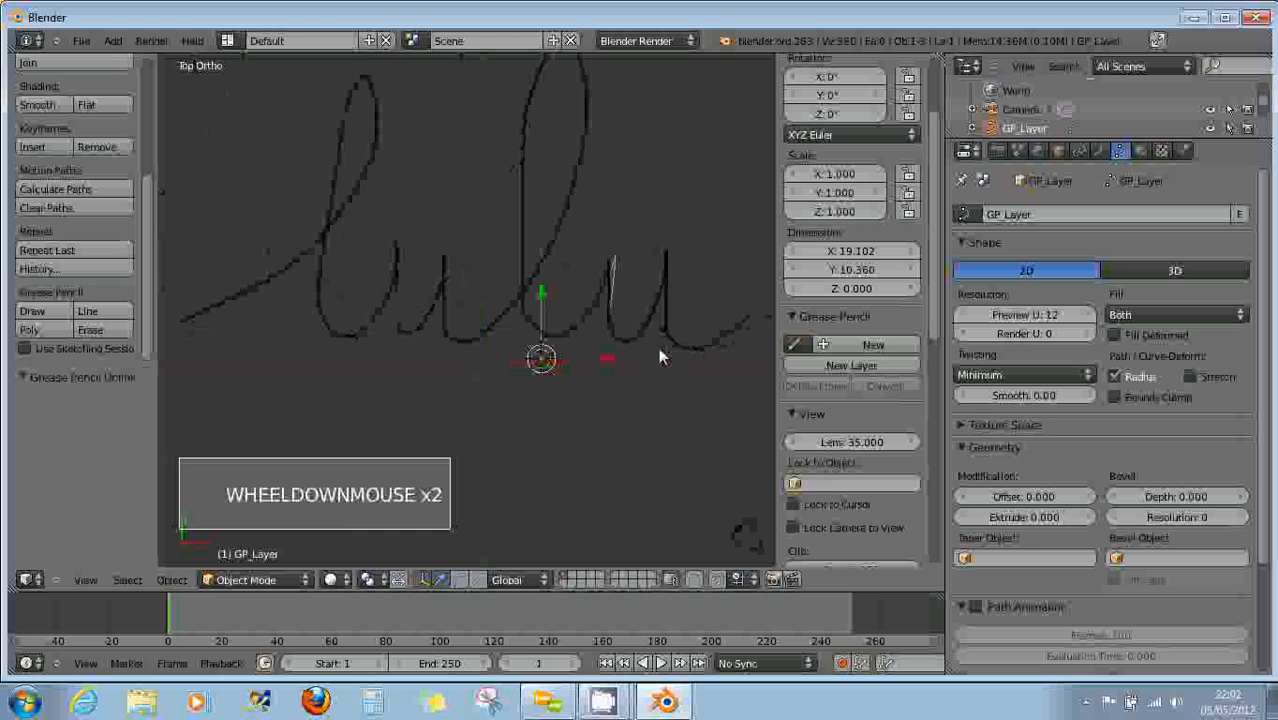
pyautogui.click(100, 330)
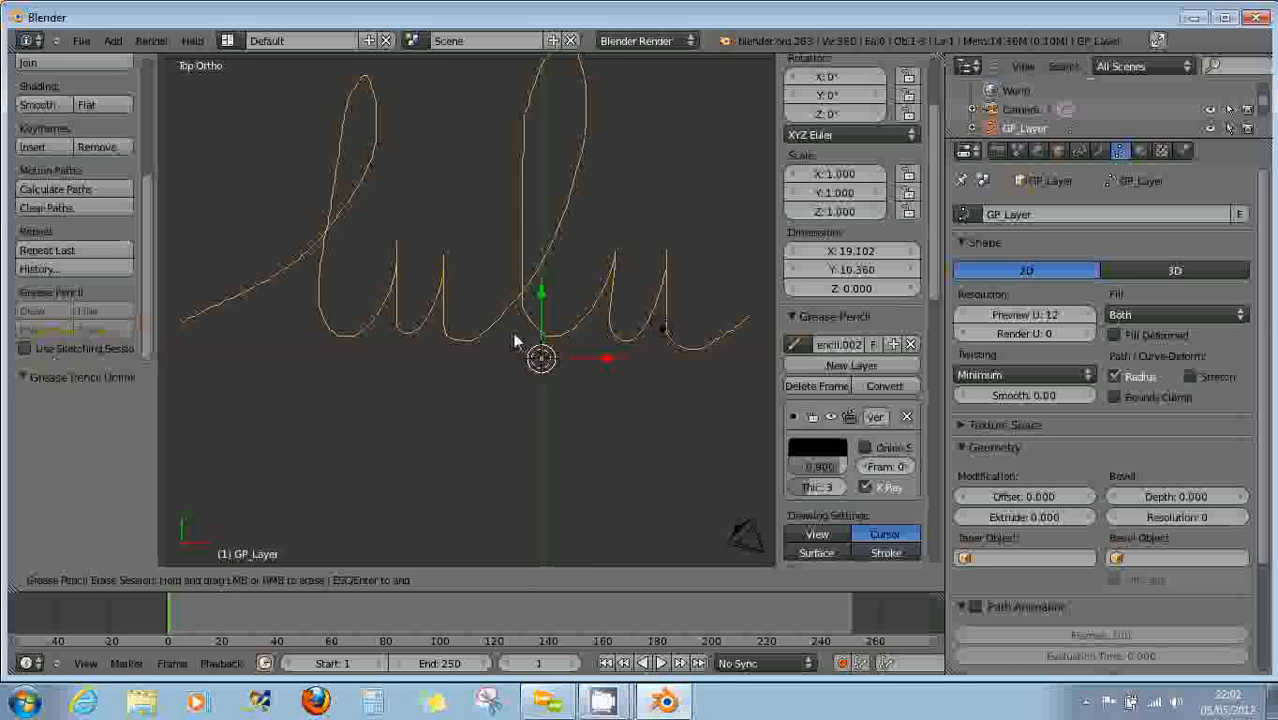
pyautogui.press('Escape')
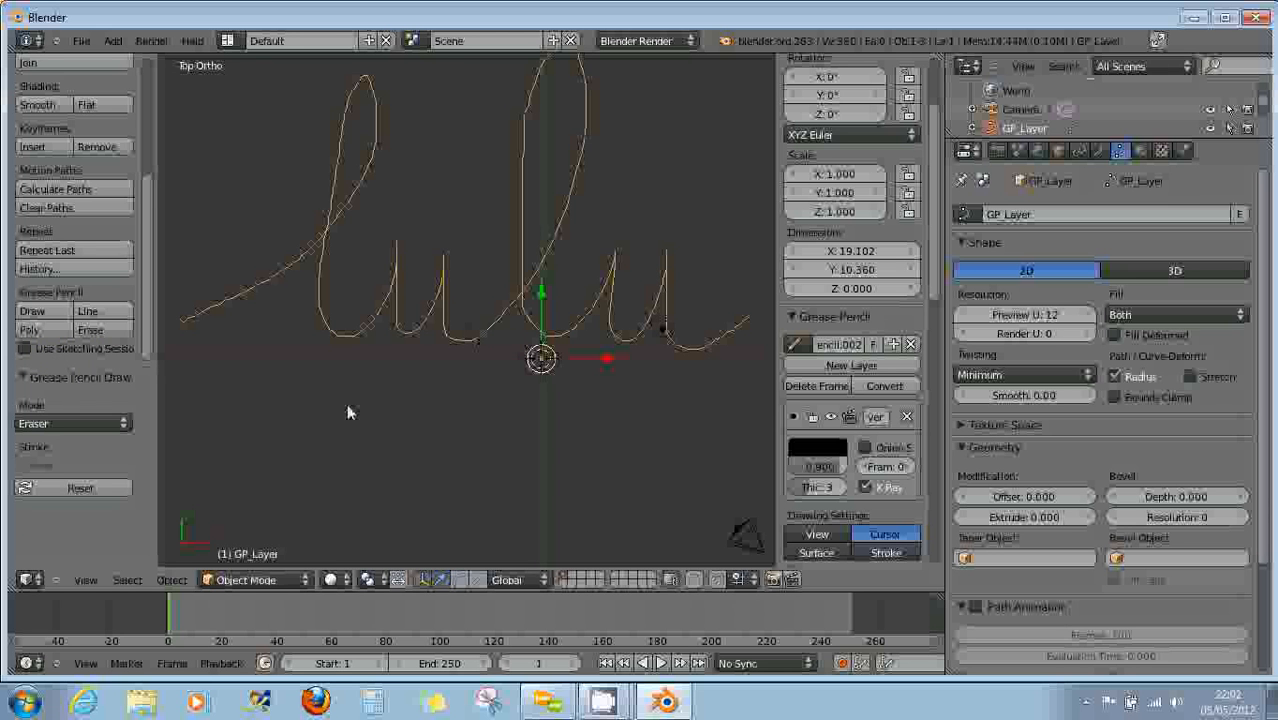
# In Edit Mode, move three stroke tops rightward: the last u's first by 0.284, its second, and the first u's second by 0.503.
pyautogui.click(265, 579)
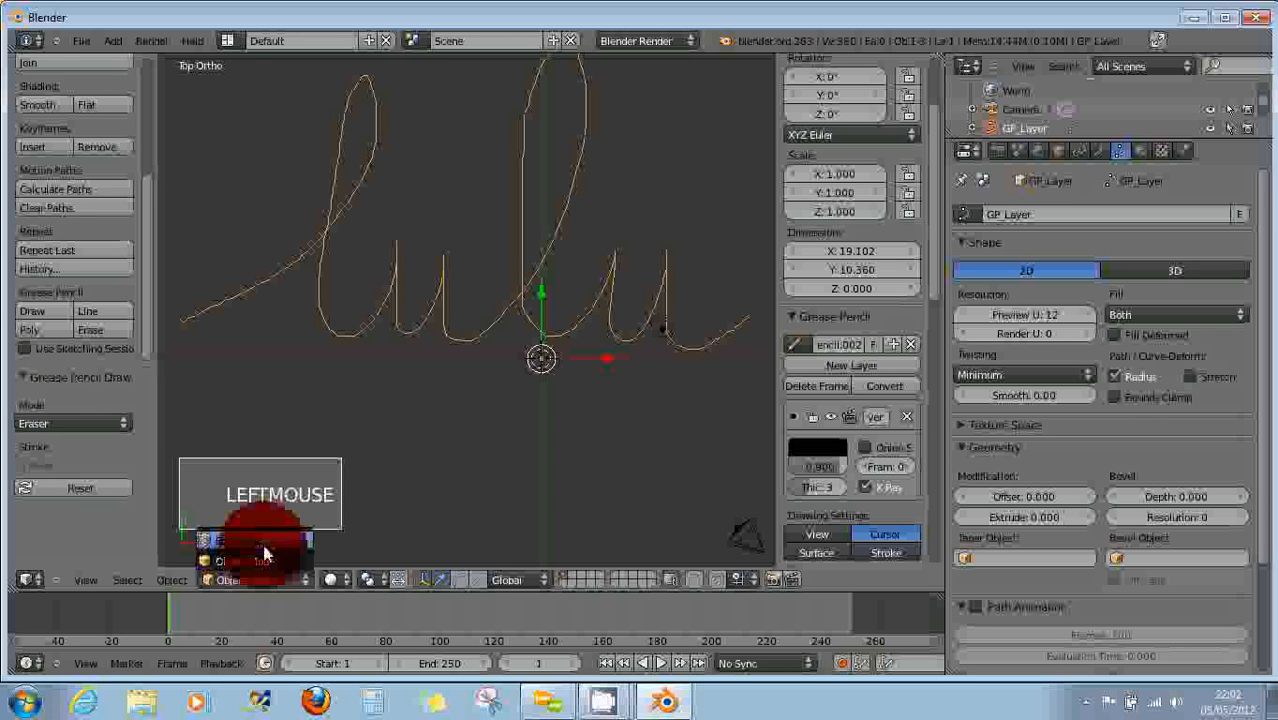
pyautogui.click(262, 542)
pyautogui.click(615, 275)
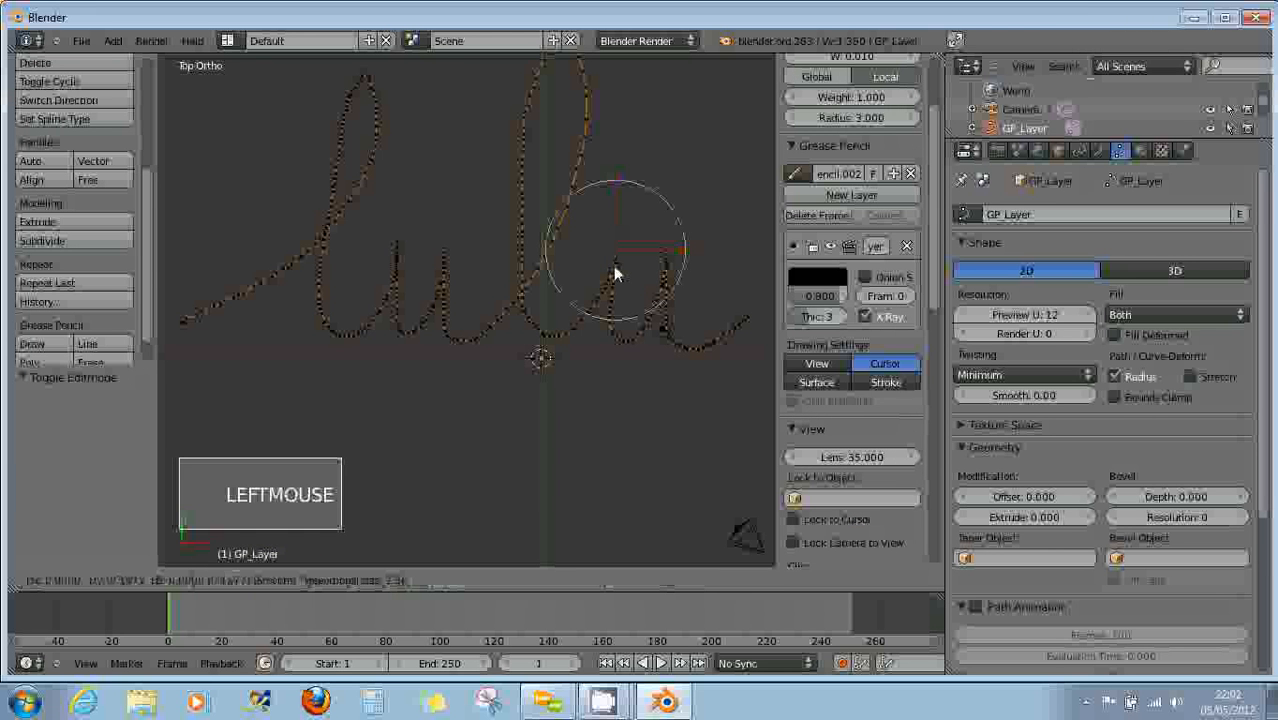
pyautogui.moveTo(614, 281); pyautogui.dragTo(699, 262)
pyautogui.rightClick(671, 248)
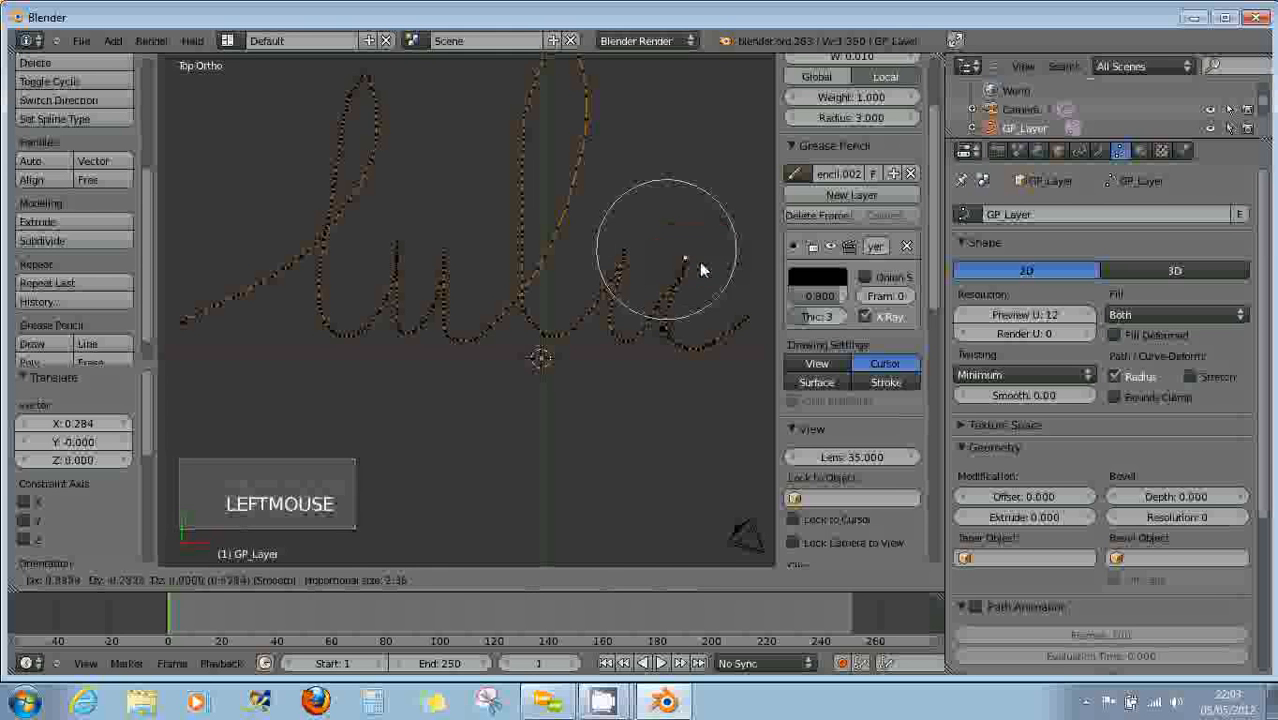
pyautogui.rightClick(445, 256)
pyautogui.moveTo(456, 257); pyautogui.dragTo(470, 251)
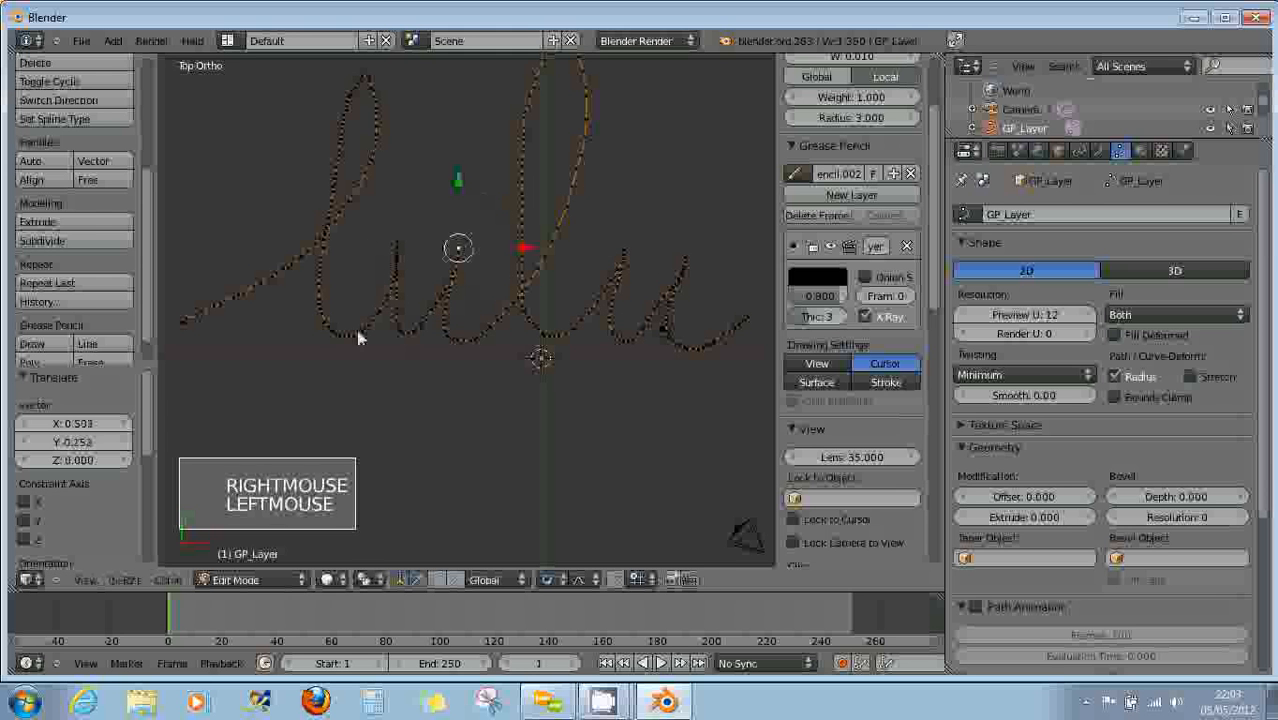
# Widen the first l's loop by moving its top up and right, and its right side by 0.599 in X and 0.063 in Y.
pyautogui.rightClick(373, 83)
pyautogui.moveTo(375, 84); pyautogui.dragTo(399, 71)
pyautogui.scroll(3, 397, 82)
pyautogui.rightClick(387, 131)
pyautogui.moveTo(390, 132); pyautogui.dragTo(405, 135)
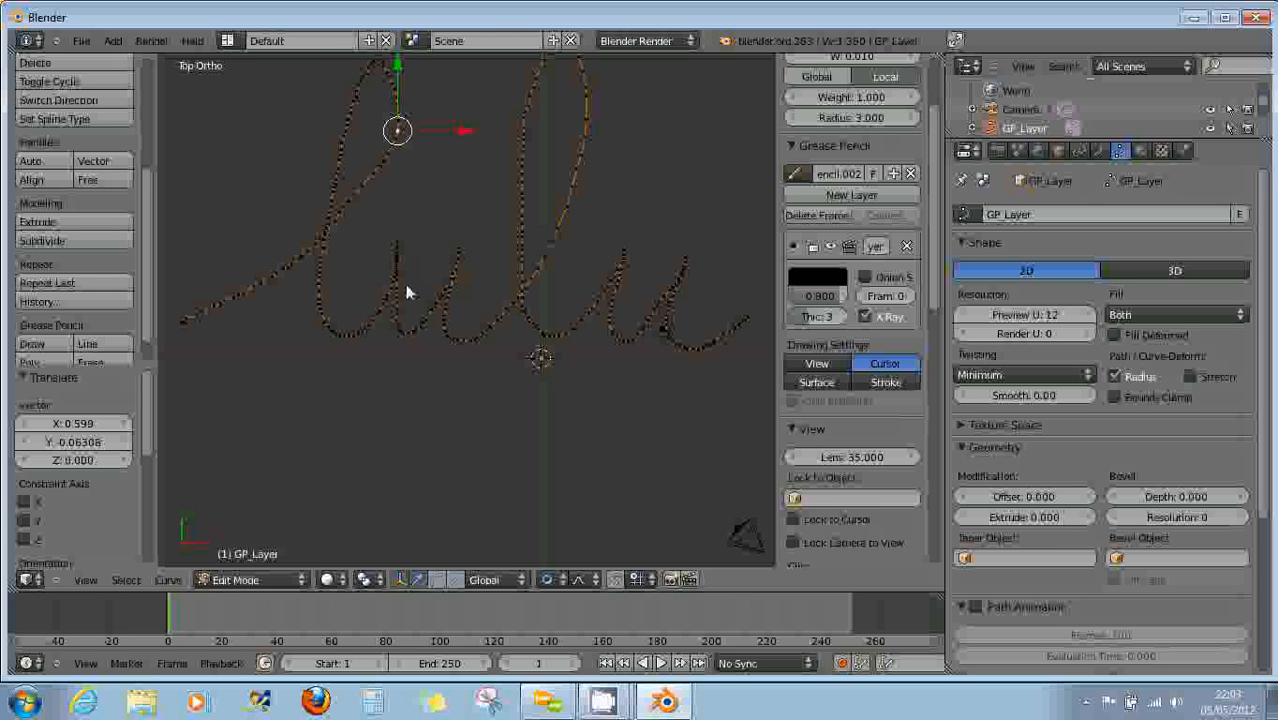
# Move the control point low on the first u's first stroke by -0.536 in X.
pyautogui.rightClick(428, 318)
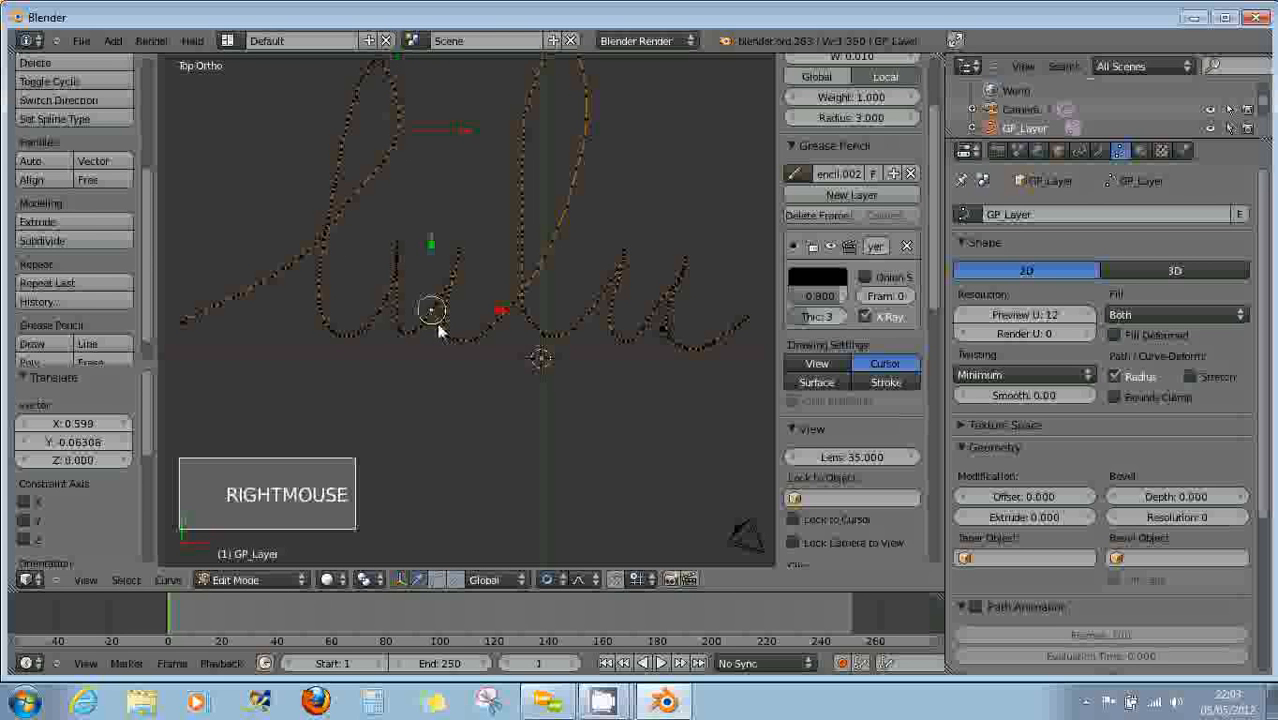
pyautogui.moveTo(428, 318); pyautogui.dragTo(377, 333)
pyautogui.rightClick(393, 330)
pyautogui.scroll(3, 383, 332)
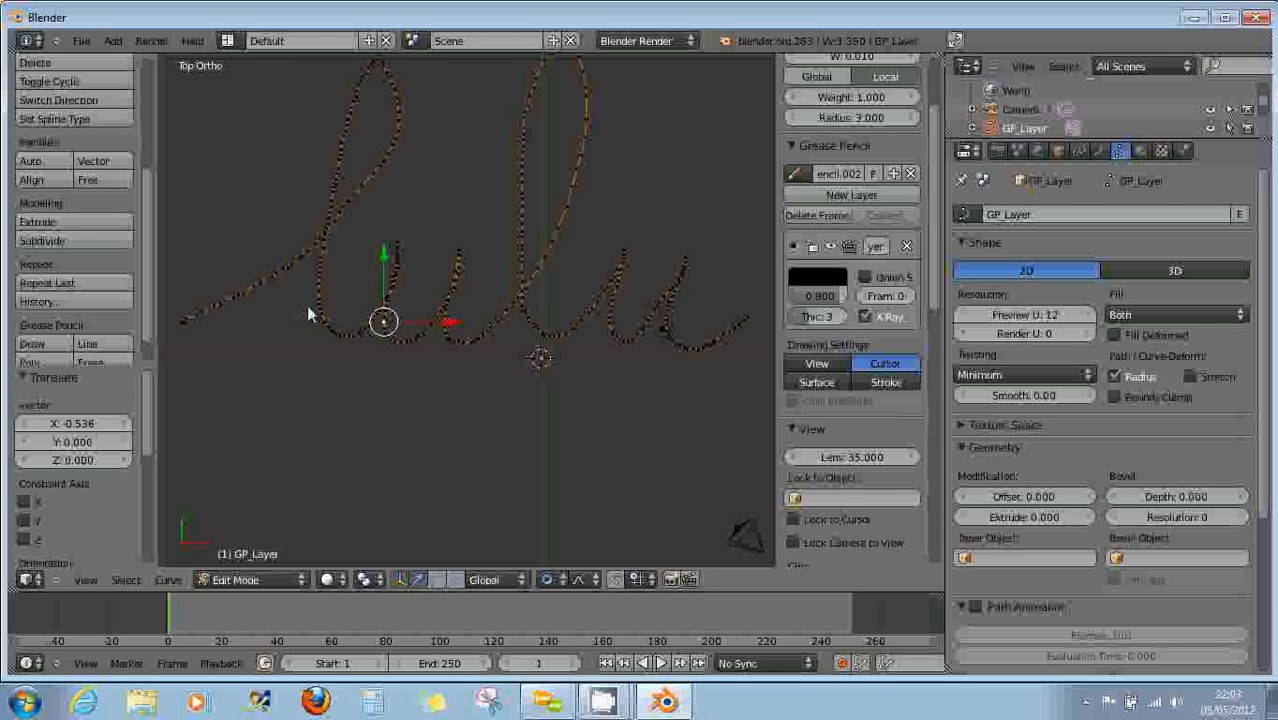
pyautogui.scroll(-3, 344, 320)
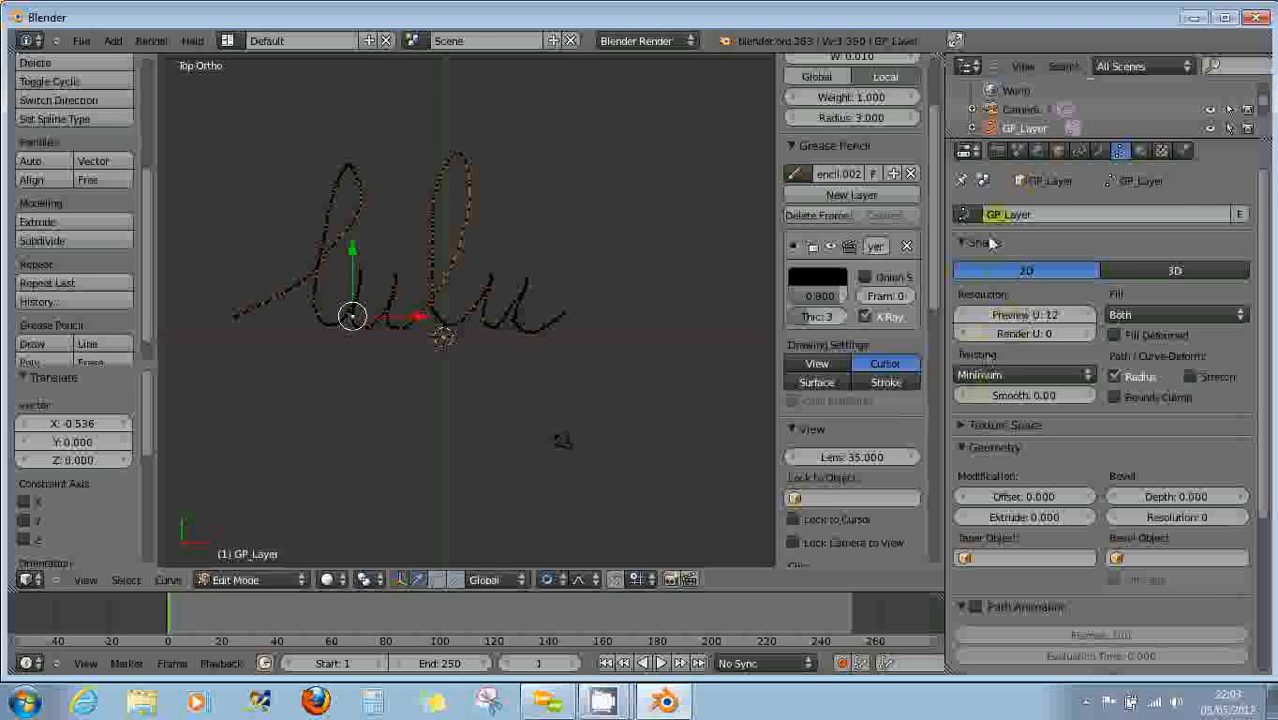
pyautogui.scroll(-1, 339, 395)
# Place the 3D cursor close to the origin just below the second l, and return to Object Mode.
pyautogui.click(295, 388)
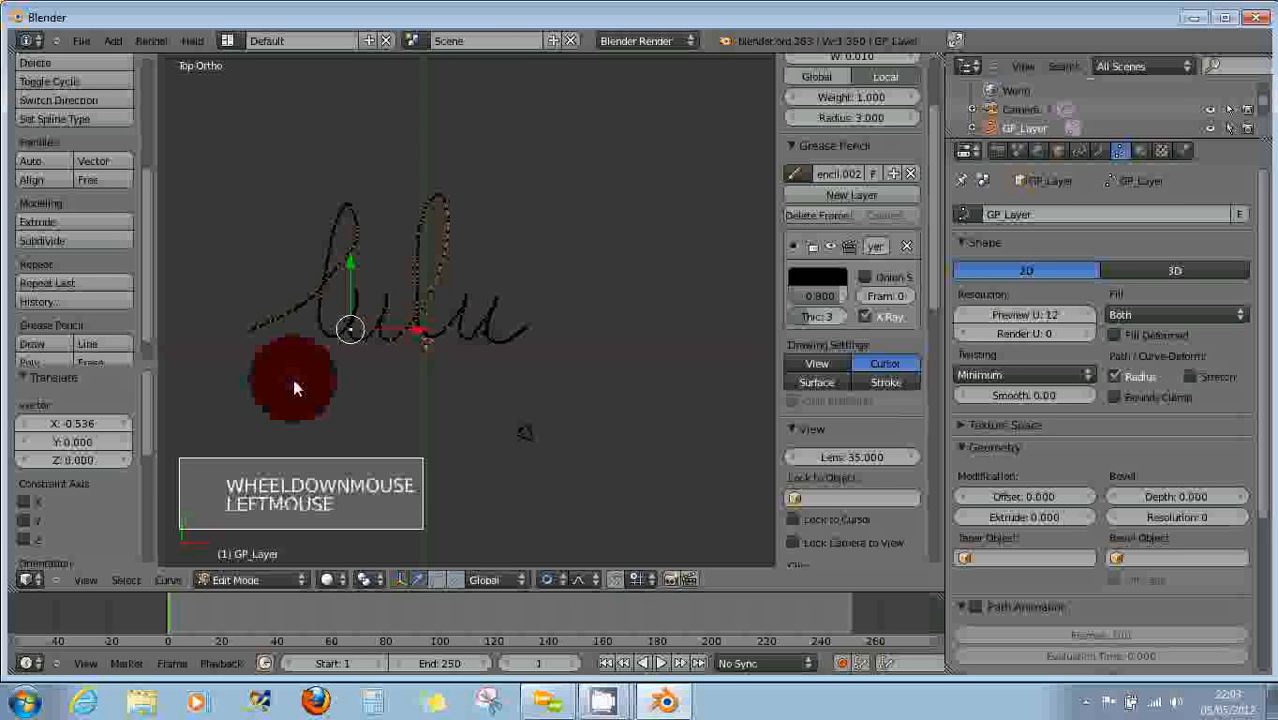
pyautogui.click(234, 380)
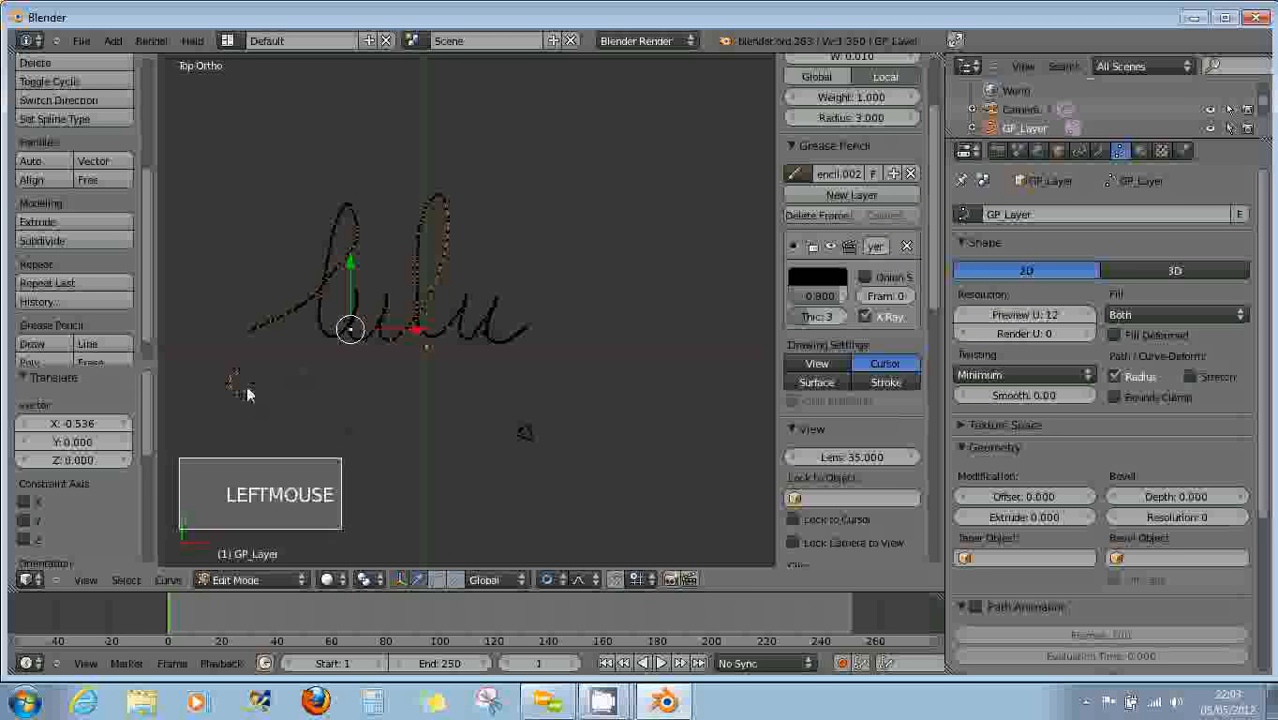
pyautogui.click(427, 347)
pyautogui.click(424, 351)
pyautogui.click(427, 352)
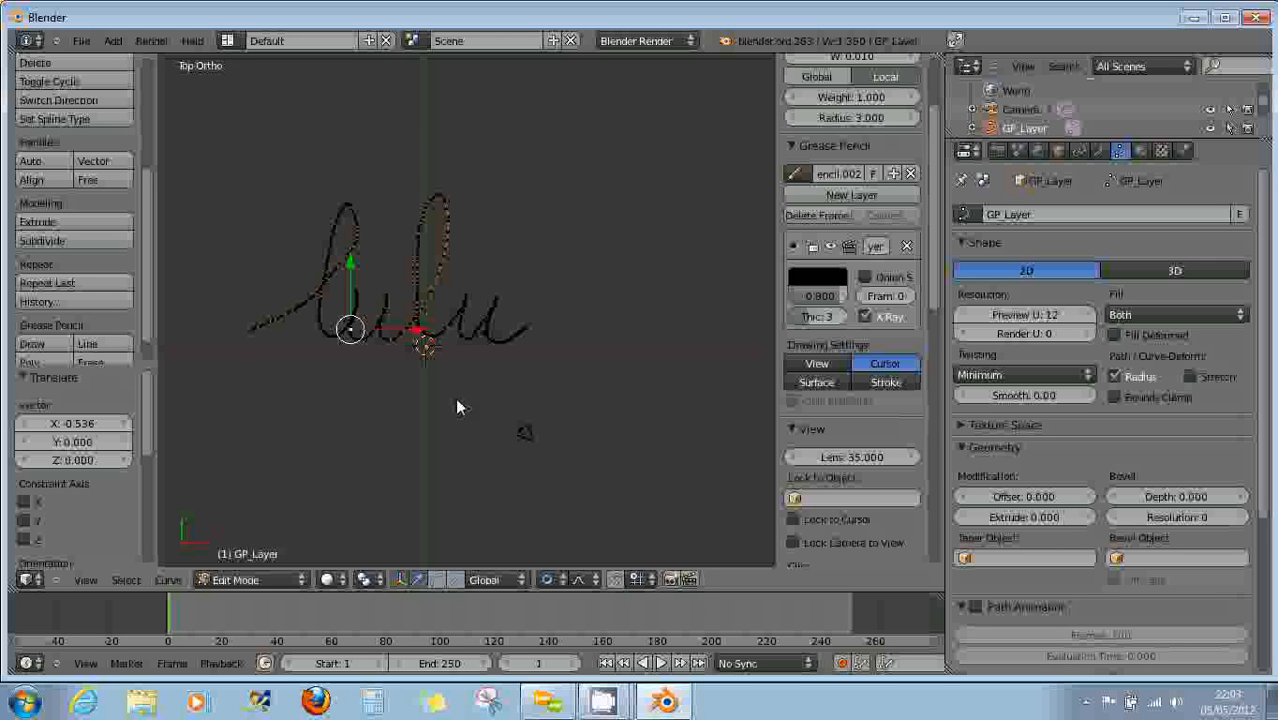
pyautogui.hotkey('shift', 'a')
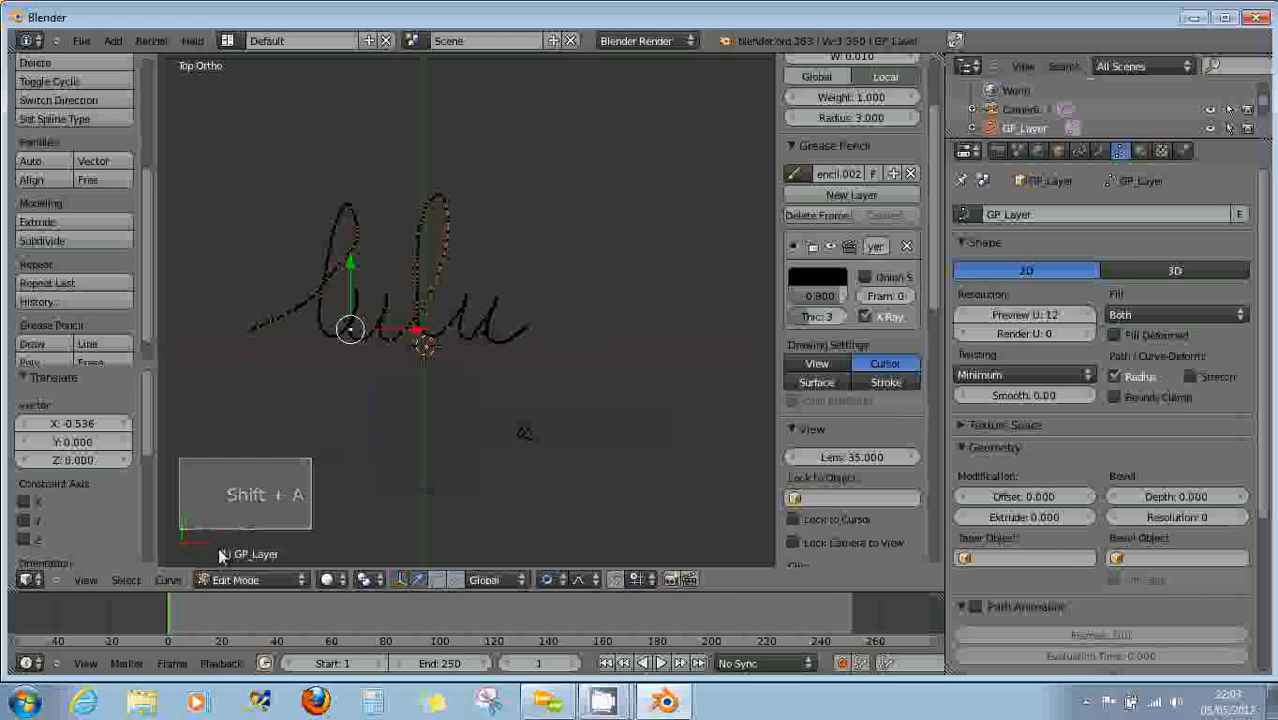
pyautogui.click(219, 579)
pyautogui.click(237, 561)
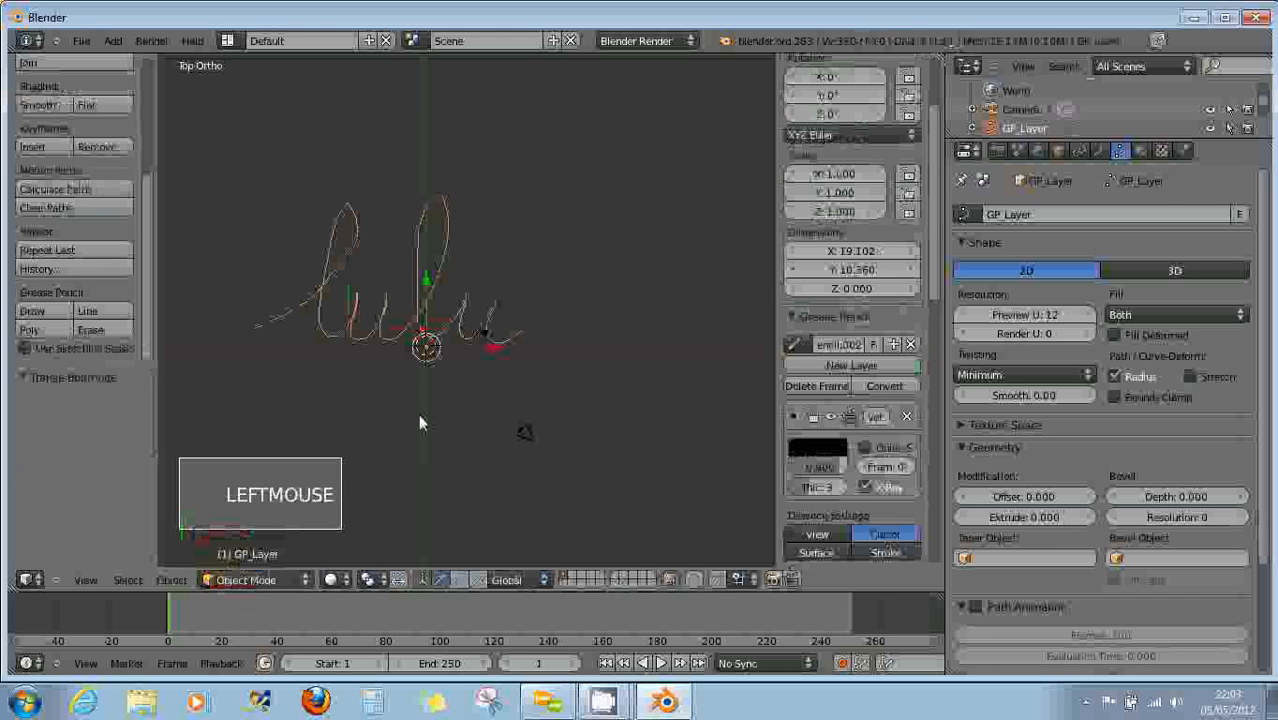
# Add a mesh cylinder at the 3D cursor and set its vertex count to 8.
pyautogui.hotkey('shift', 'a')
pyautogui.moveTo(410, 403)
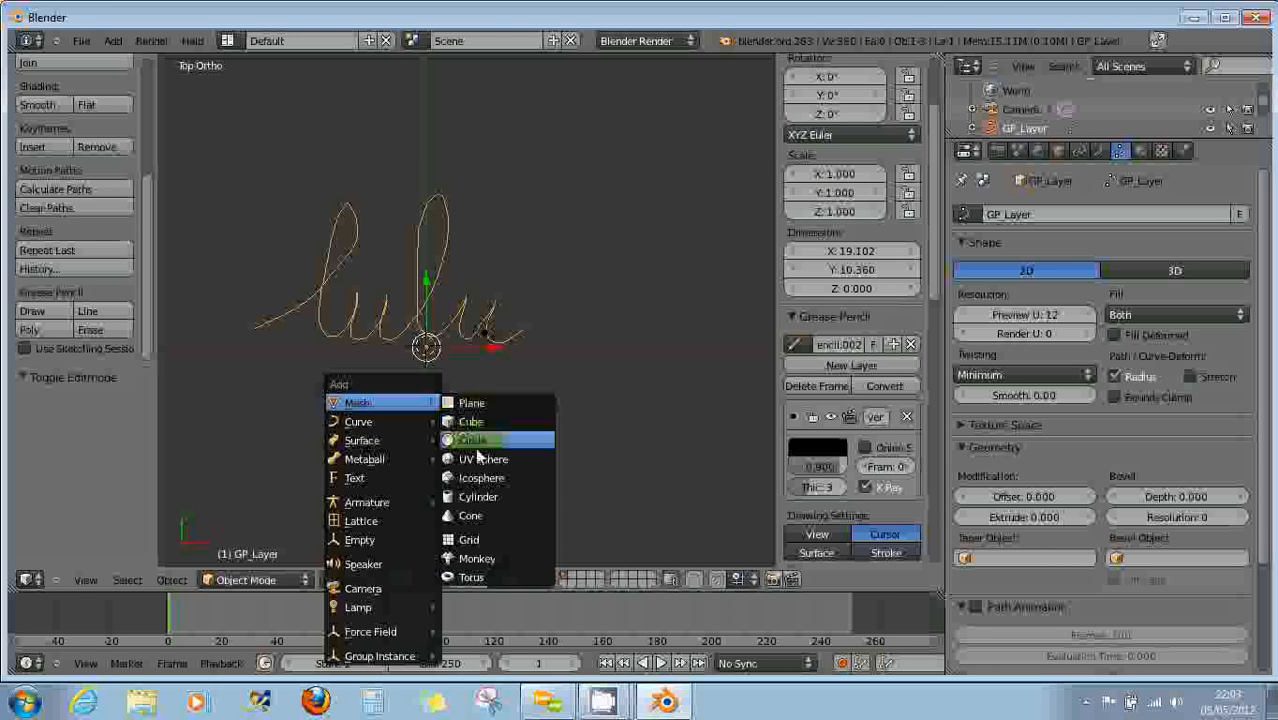
pyautogui.click(475, 492)
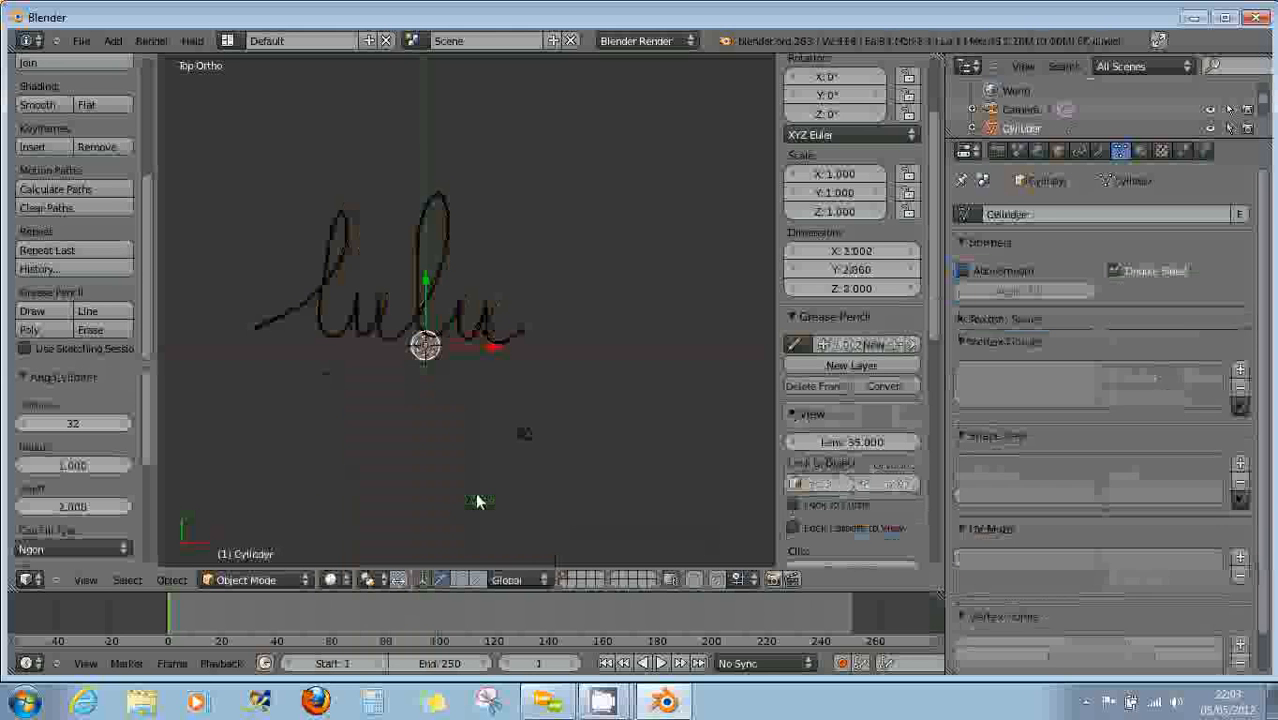
pyautogui.scroll(5, 446, 396)
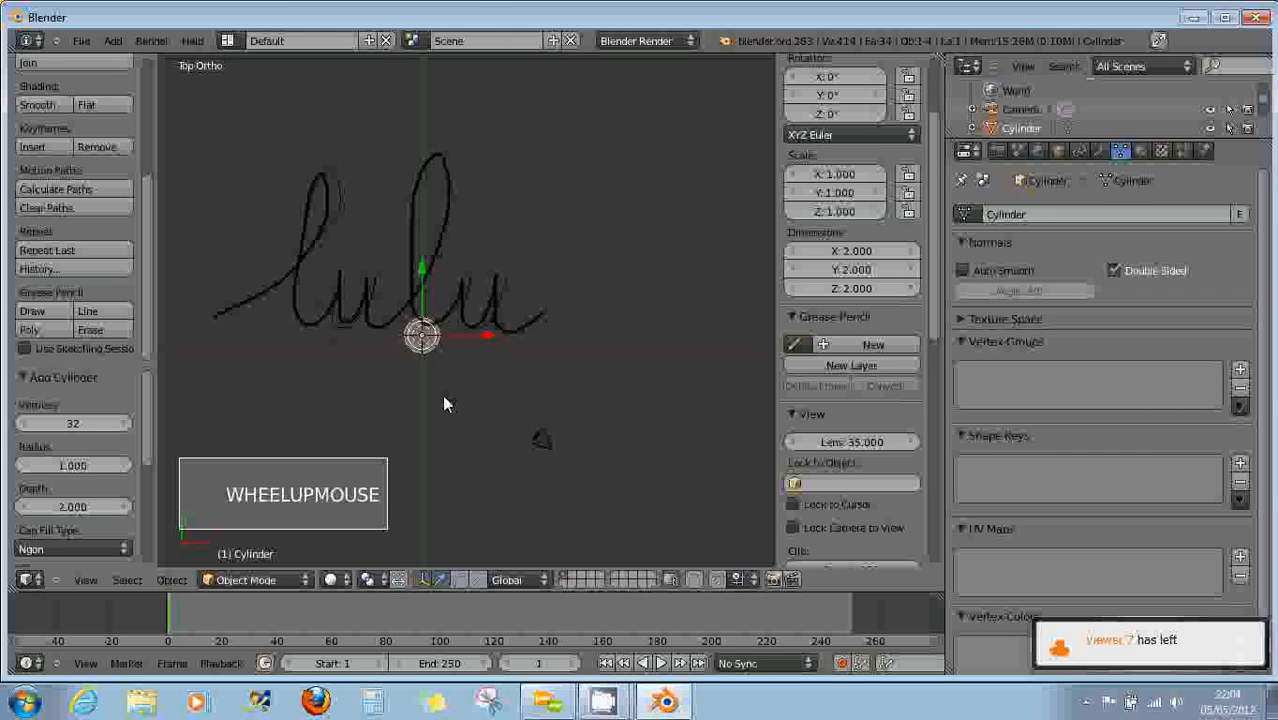
pyautogui.moveTo(442, 394); pyautogui.dragTo(424, 455, button='middle')
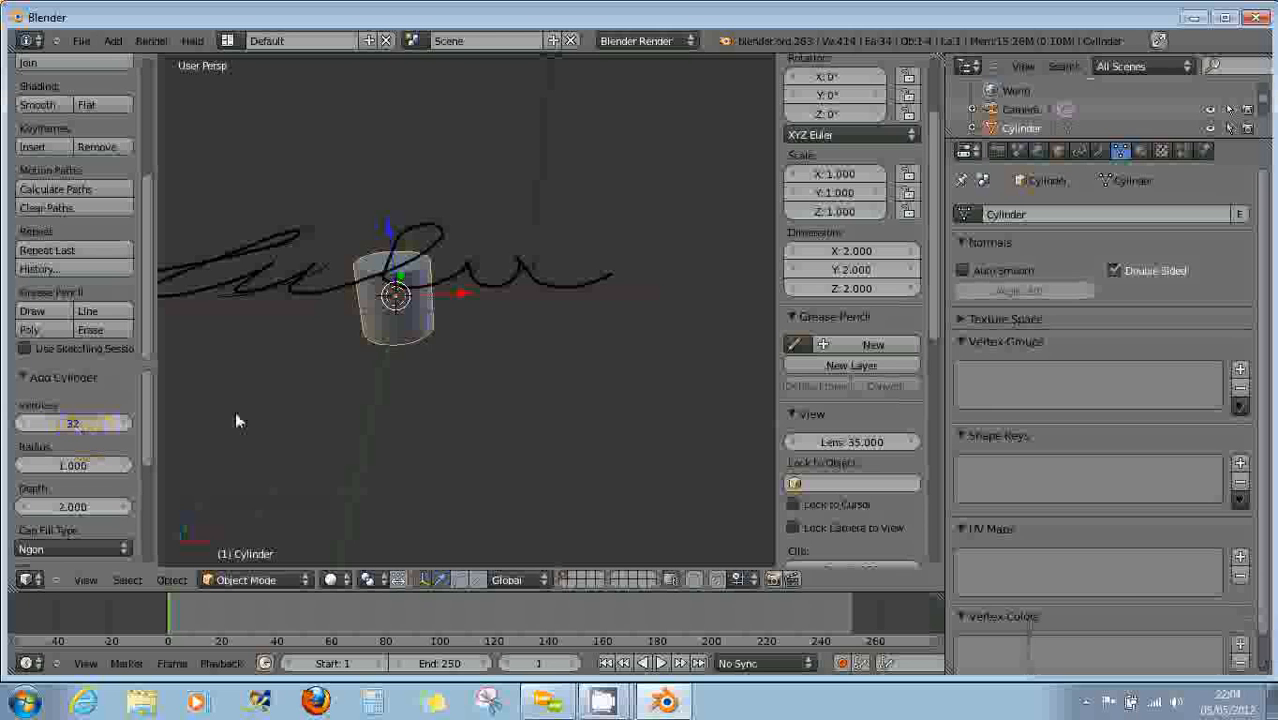
pyautogui.moveTo(91, 423); pyautogui.dragTo(24, 423)
pyautogui.click(126, 424)
pyautogui.click(126, 424)
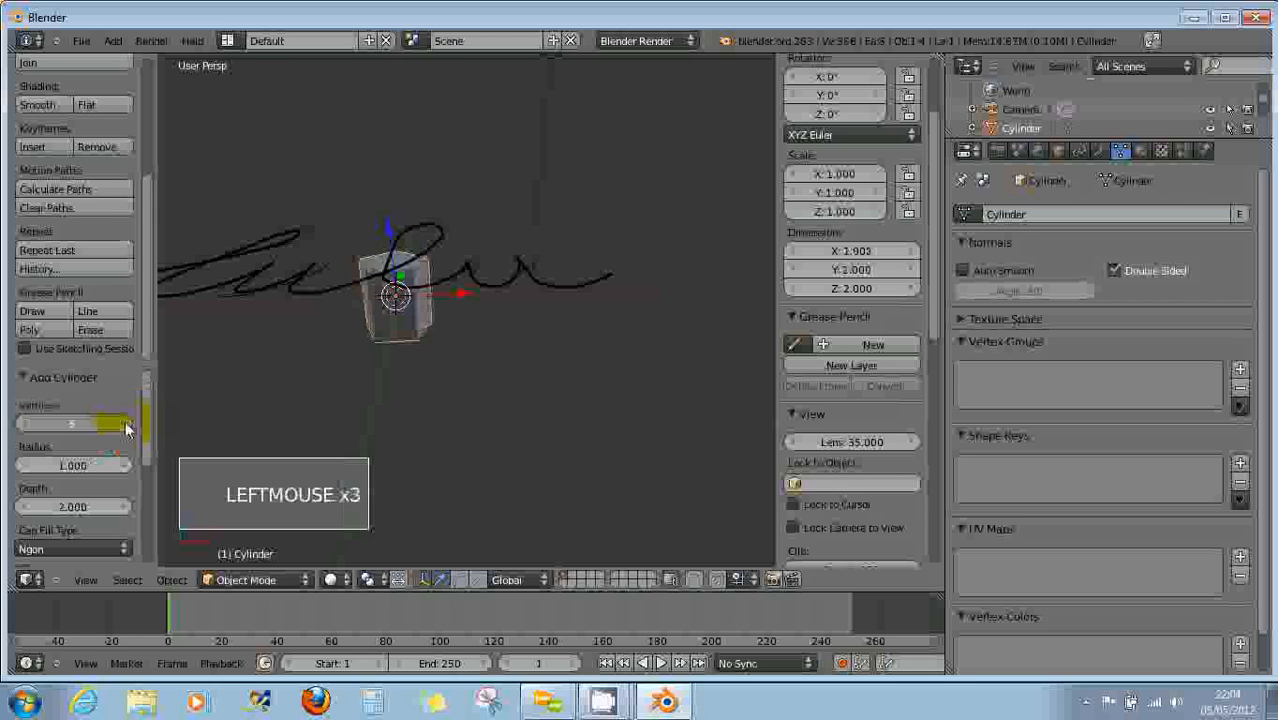
pyautogui.click(126, 424)
pyautogui.click(126, 424)
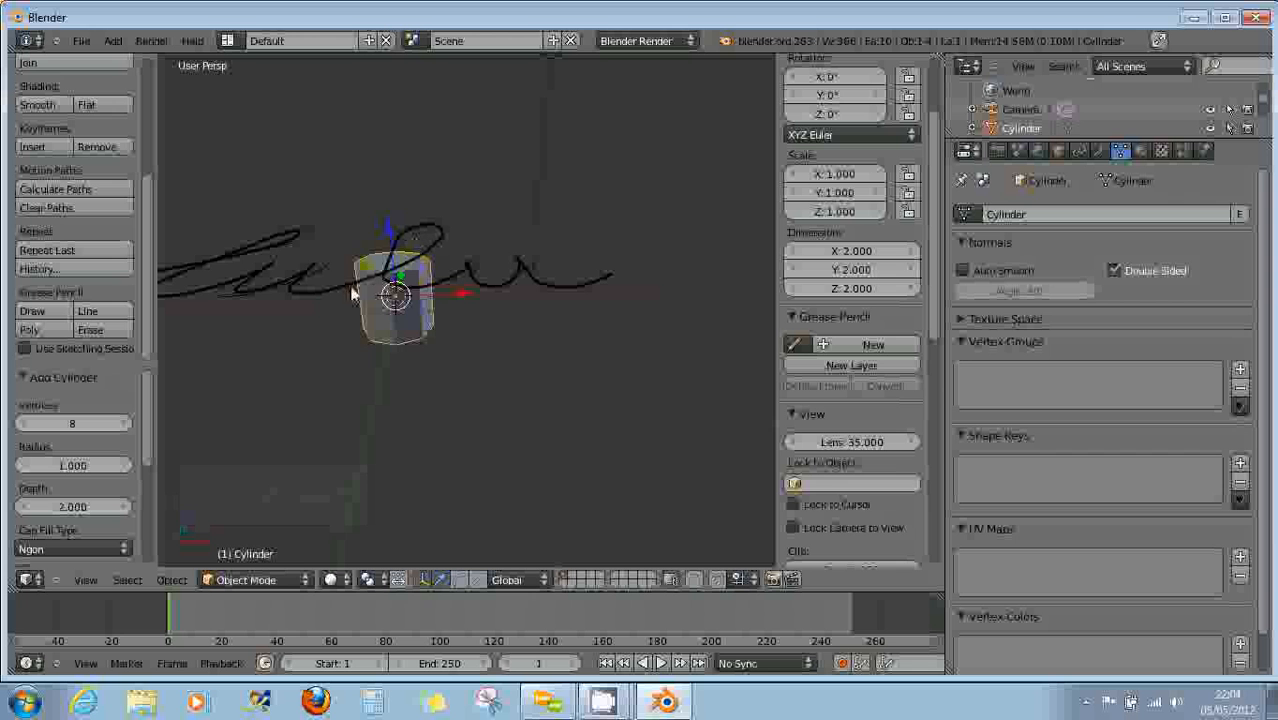
# Delete the 8-sided cylinder from the scene.
pyautogui.press('a')
pyautogui.moveTo(460, 321)
pyautogui.mouseDown(button='middle')
pyautogui.moveTo(449, 313)
pyautogui.moveTo(448, 389)
pyautogui.moveTo(403, 310)
pyautogui.mouseUp(button='middle')
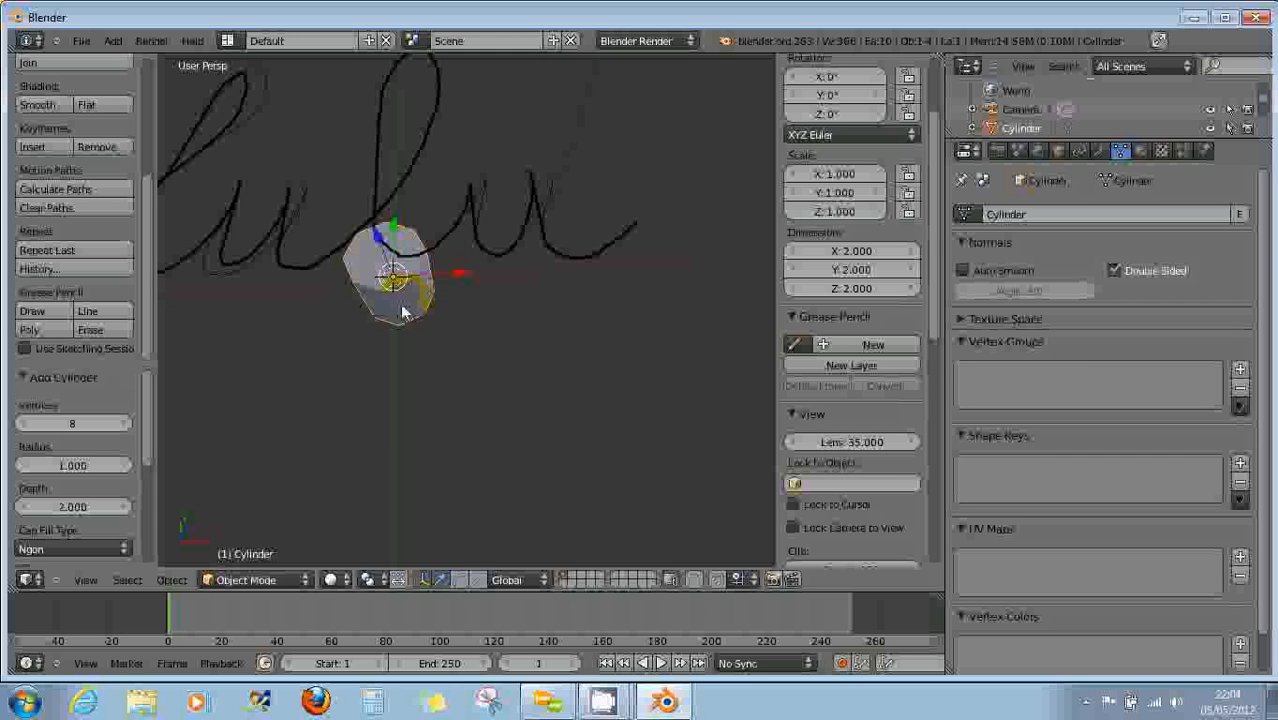
pyautogui.press('Delete')
pyautogui.click(399, 302)
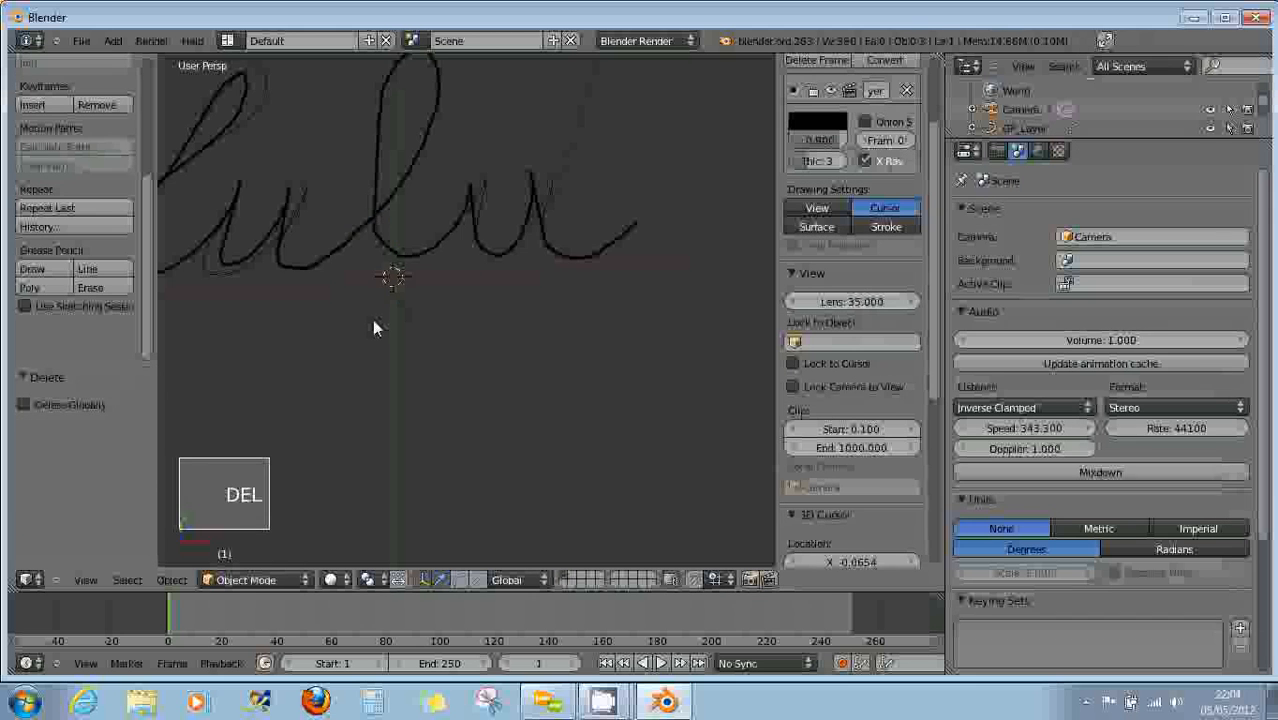
# Add a Bezier circle curve below the word and shift it in X, then by -0.920 in Y.
pyautogui.scroll(-2, 370, 328)
pyautogui.moveTo(367, 335); pyautogui.dragTo(288, 354, button='middle')
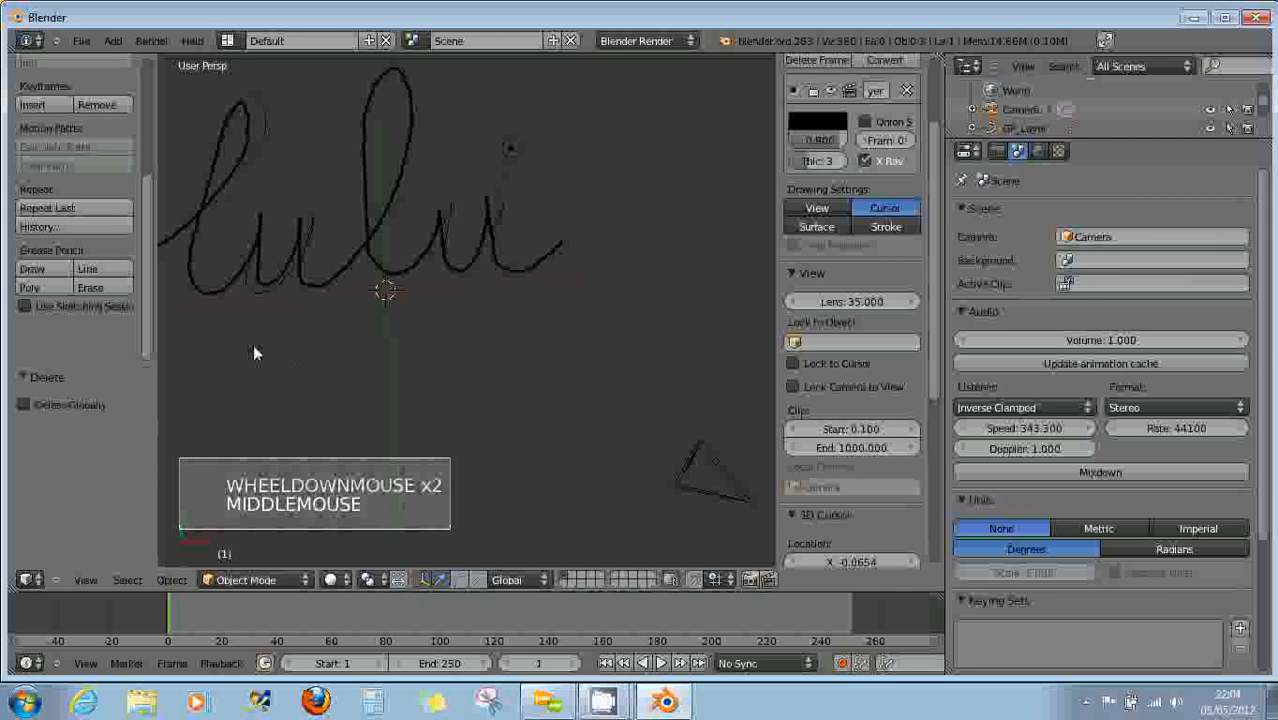
pyautogui.click(254, 350)
pyautogui.hotkey('shift', 'a')
pyautogui.moveTo(263, 360)
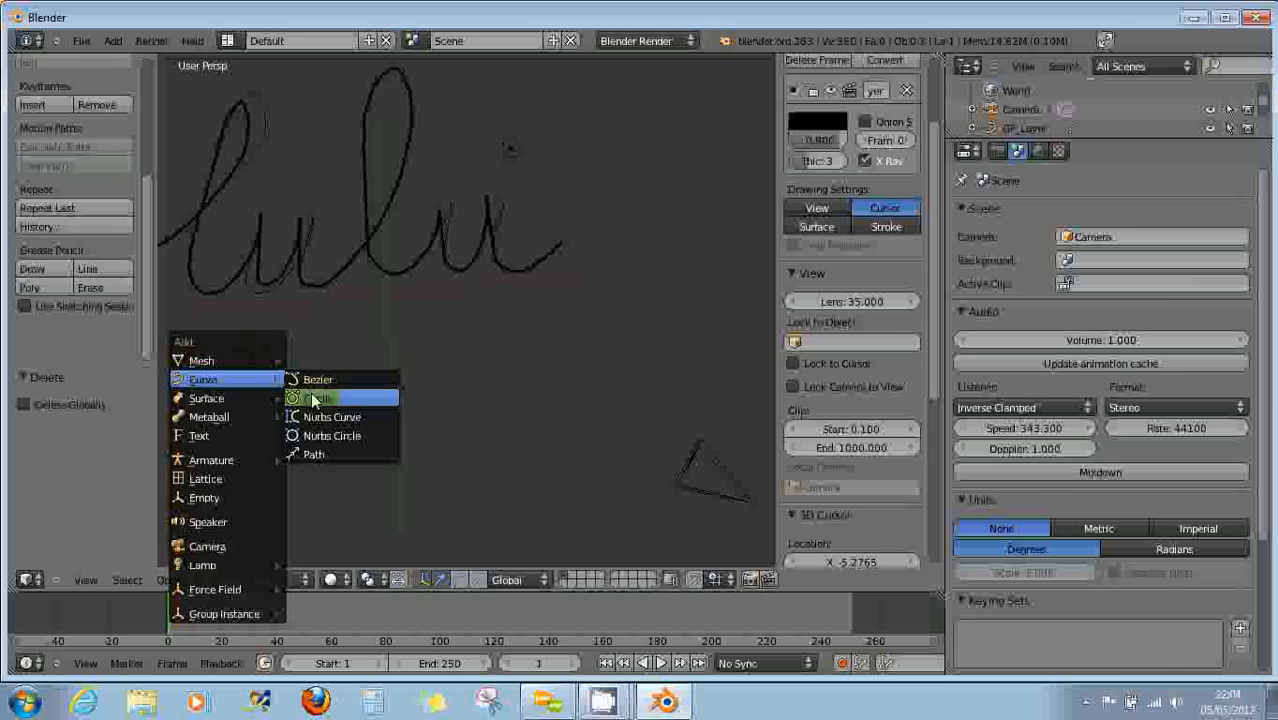
pyautogui.click(311, 392)
pyautogui.moveTo(319, 340); pyautogui.dragTo(375, 347)
pyautogui.moveTo(317, 283); pyautogui.dragTo(317, 308)
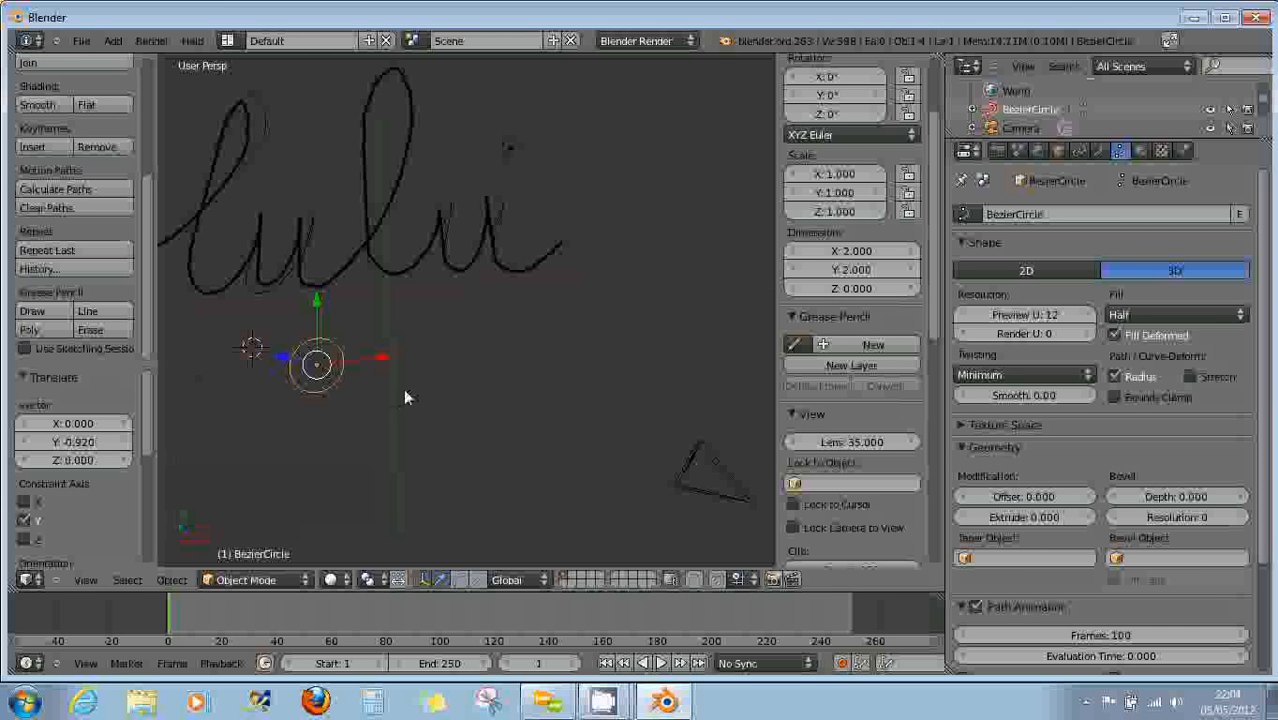
# Make the Bezier circle a 2D curve and set its preview resolution U to 2.
pyautogui.click(1020, 274)
pyautogui.click(972, 308)
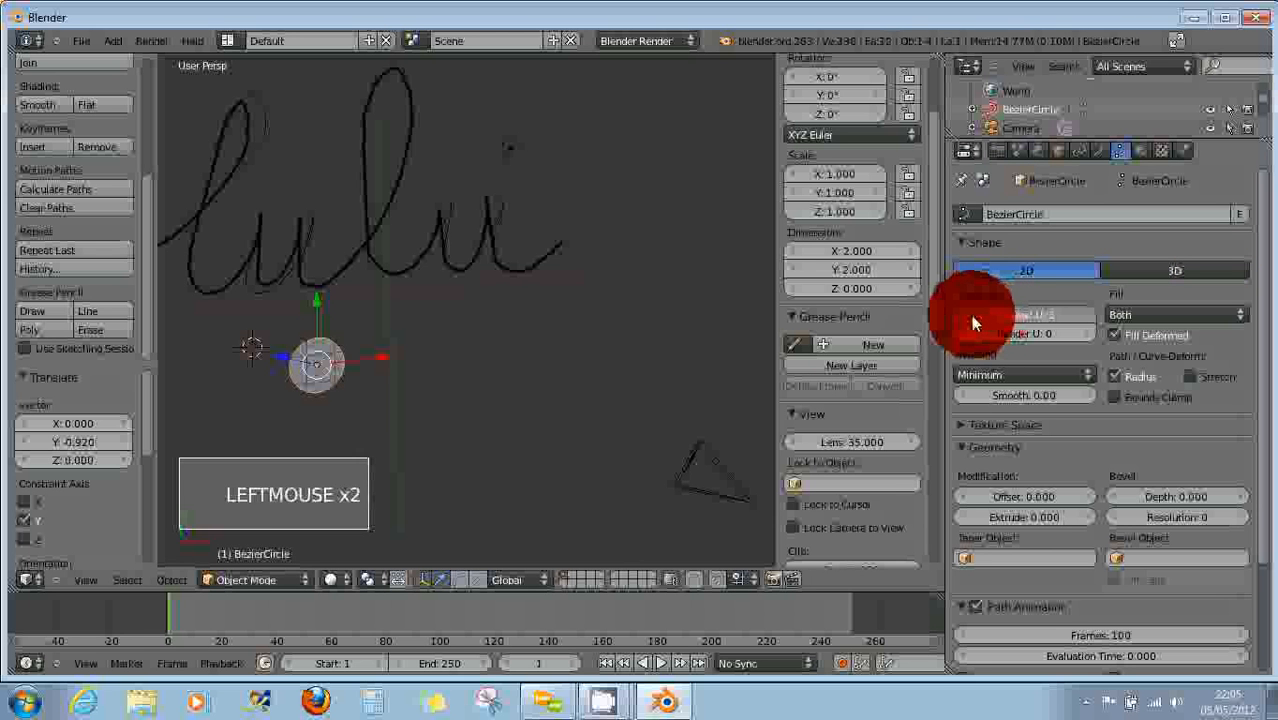
pyautogui.click(1088, 316)
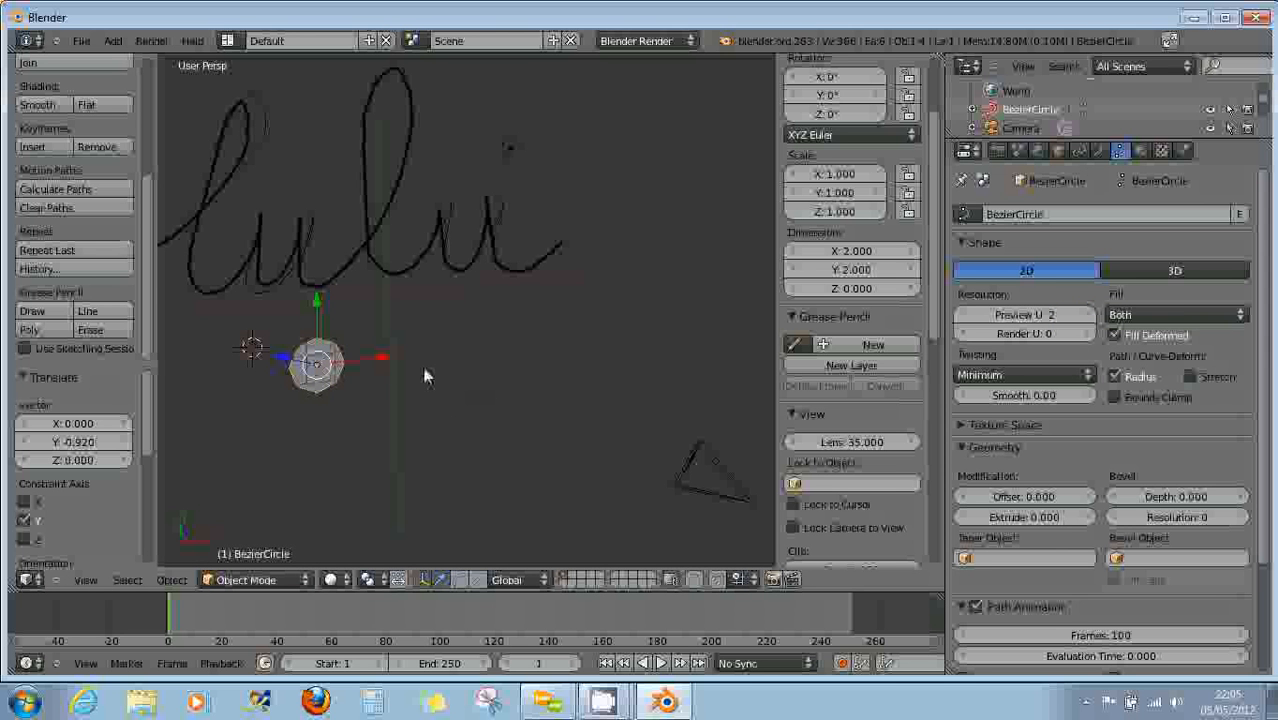
# In top view, assign BezierCircle as the bevel object of the "lulu" curve.
pyautogui.rightClick(336, 350)
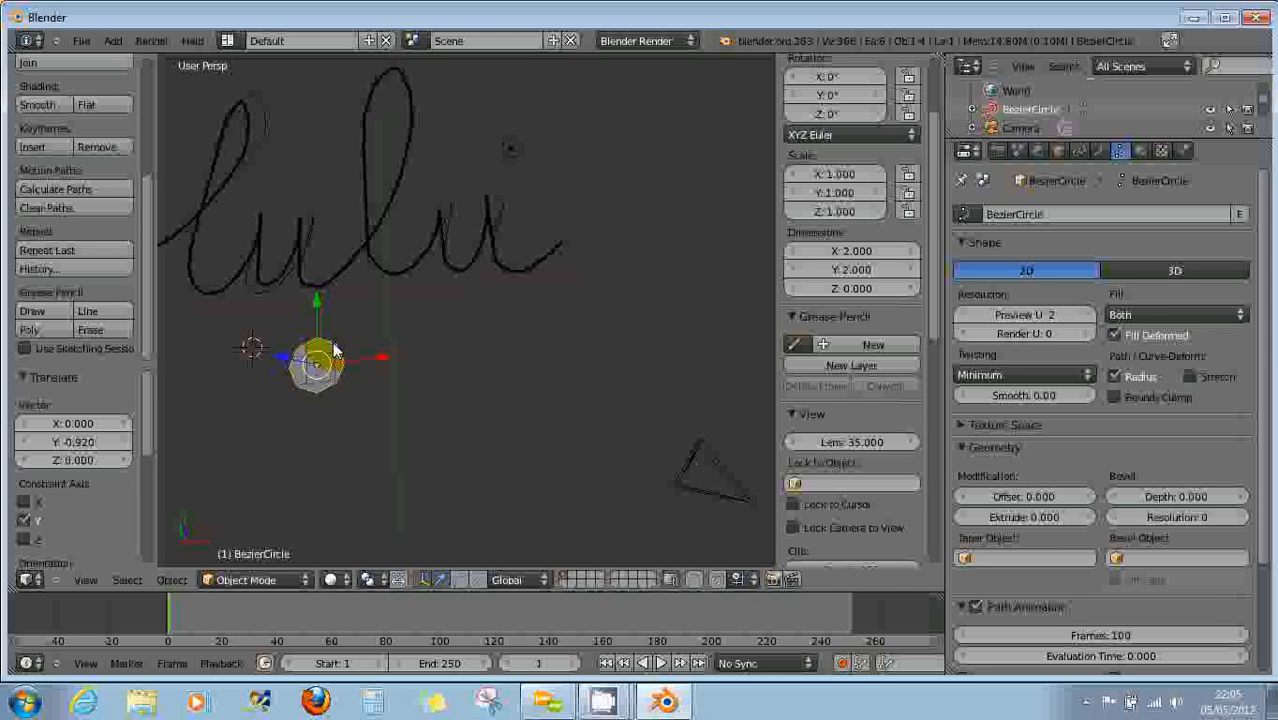
pyautogui.rightClick(306, 278)
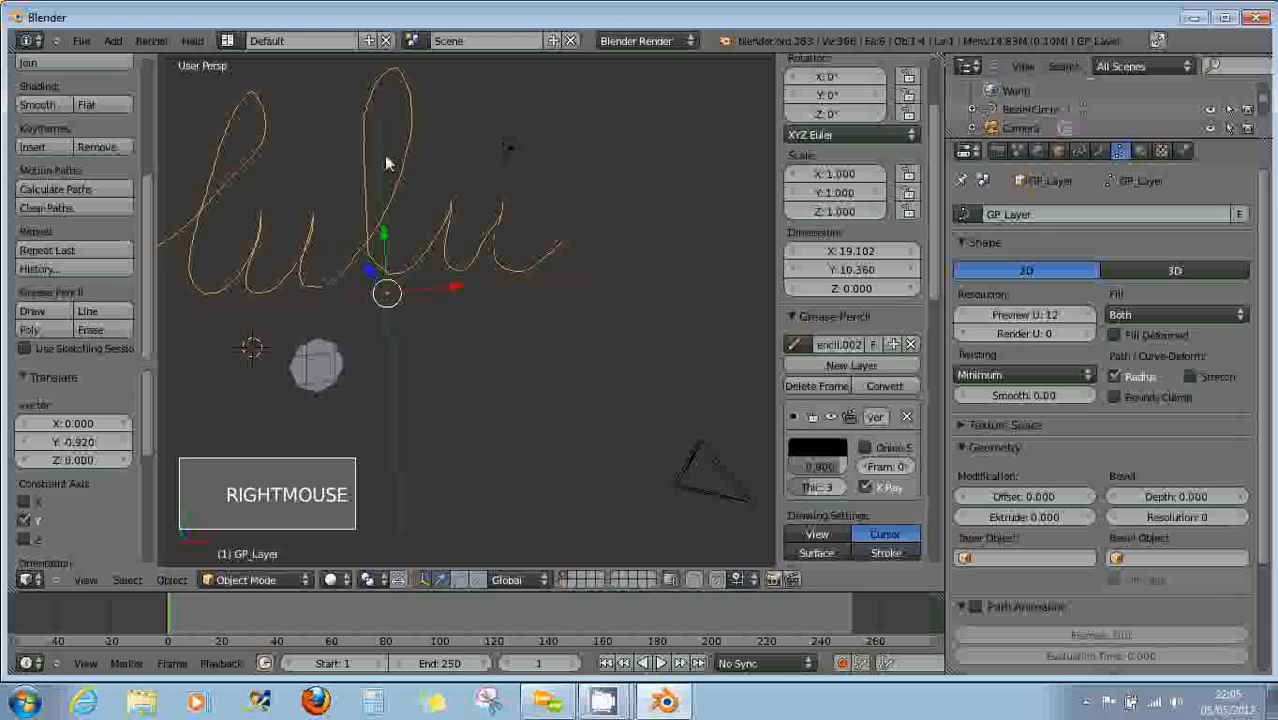
pyautogui.press('KP_7')
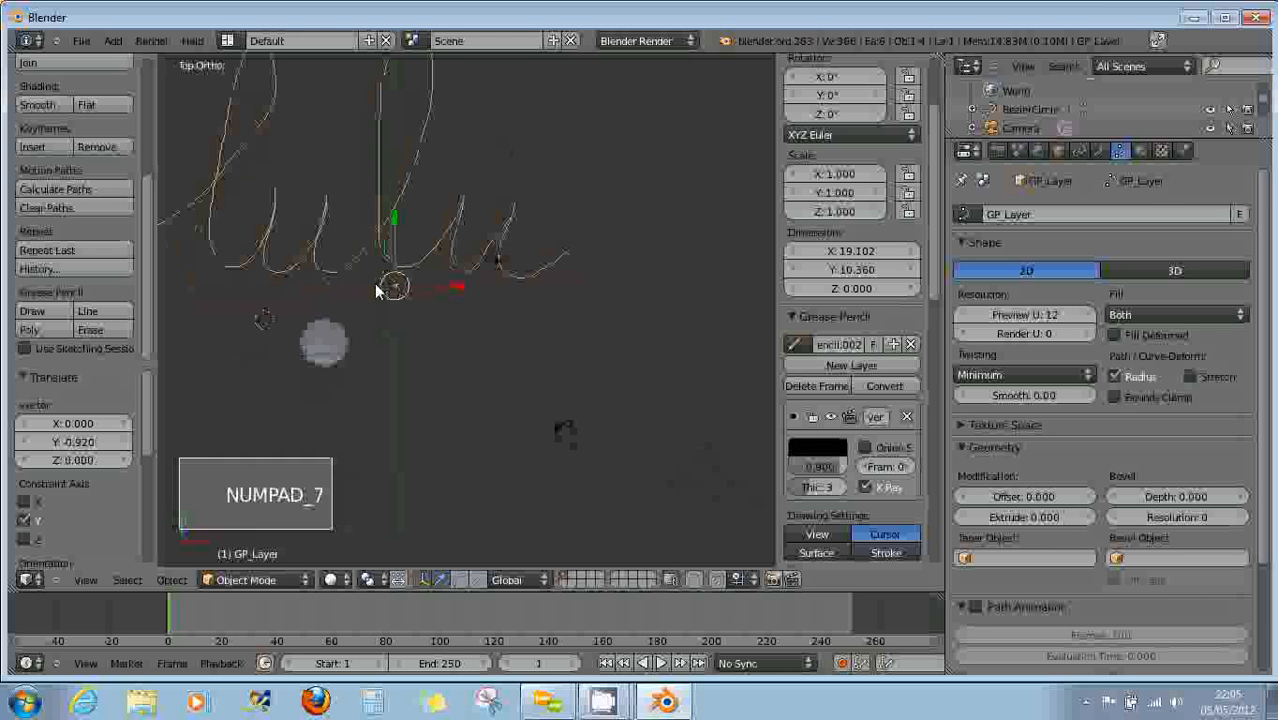
pyautogui.keyDown('shift'); pyautogui.moveTo(379, 265); pyautogui.dragTo(490, 342, button='middle'); pyautogui.keyUp('shift')
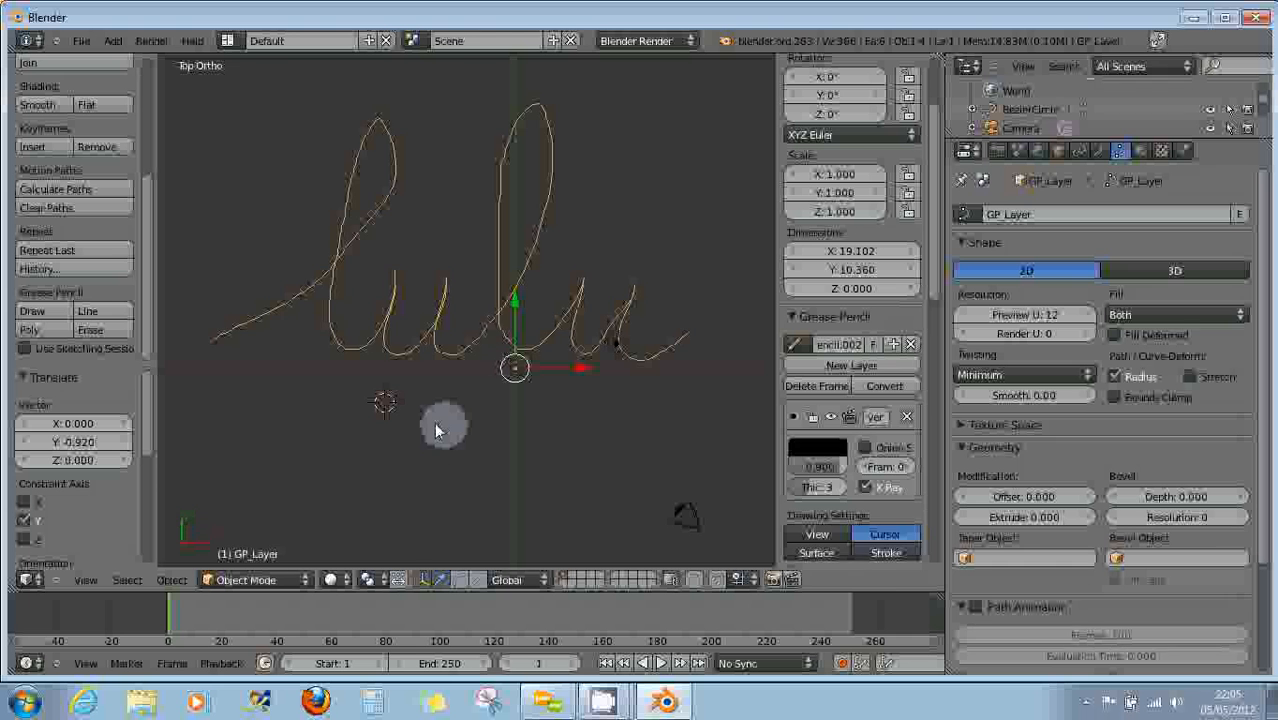
pyautogui.rightClick(436, 424)
pyautogui.rightClick(468, 356)
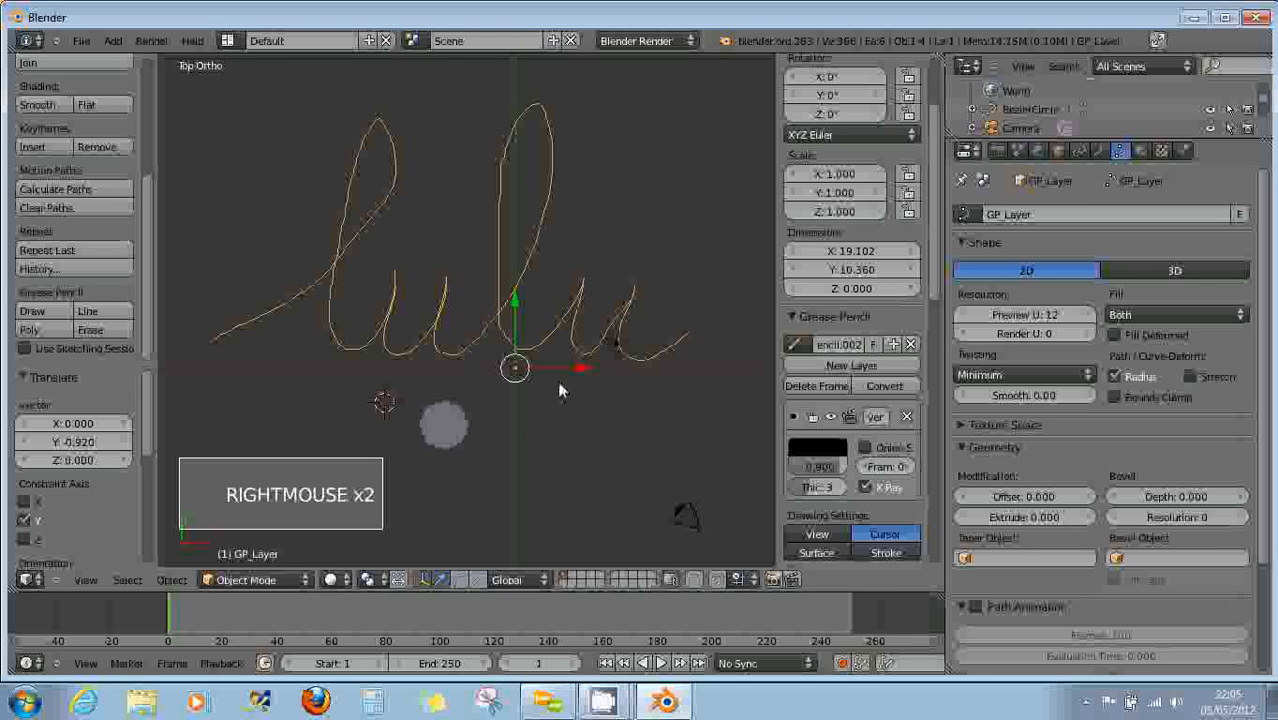
pyautogui.click(1117, 560)
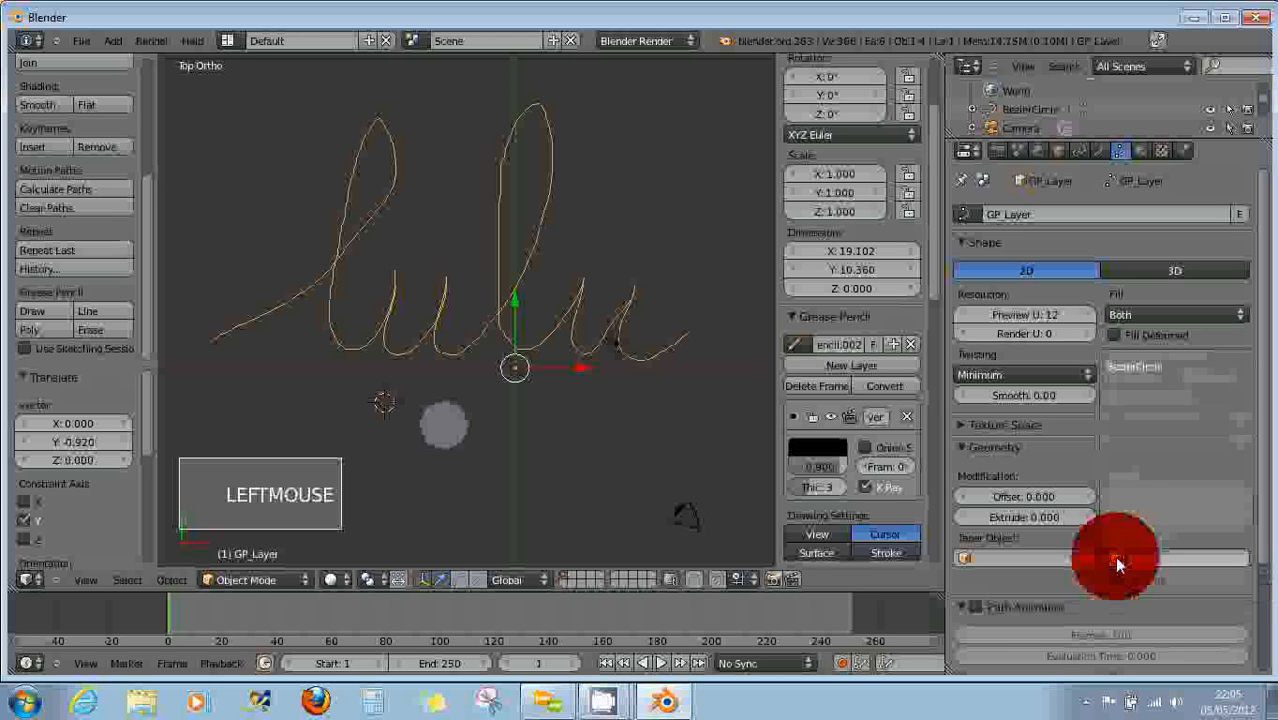
pyautogui.click(1125, 367)
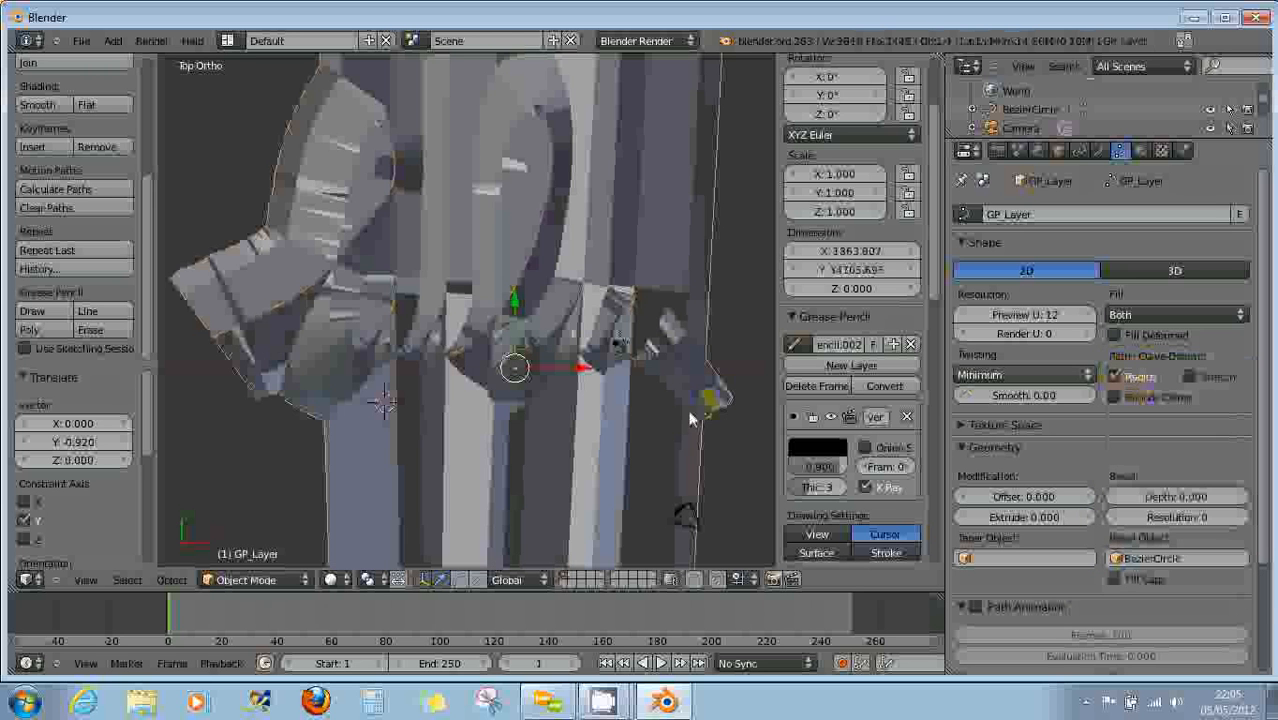
# Check the full extent of the beveled word and clear the curve's bevel object.
pyautogui.scroll(-2, 692, 418)
pyautogui.scroll(-1, 690, 418)
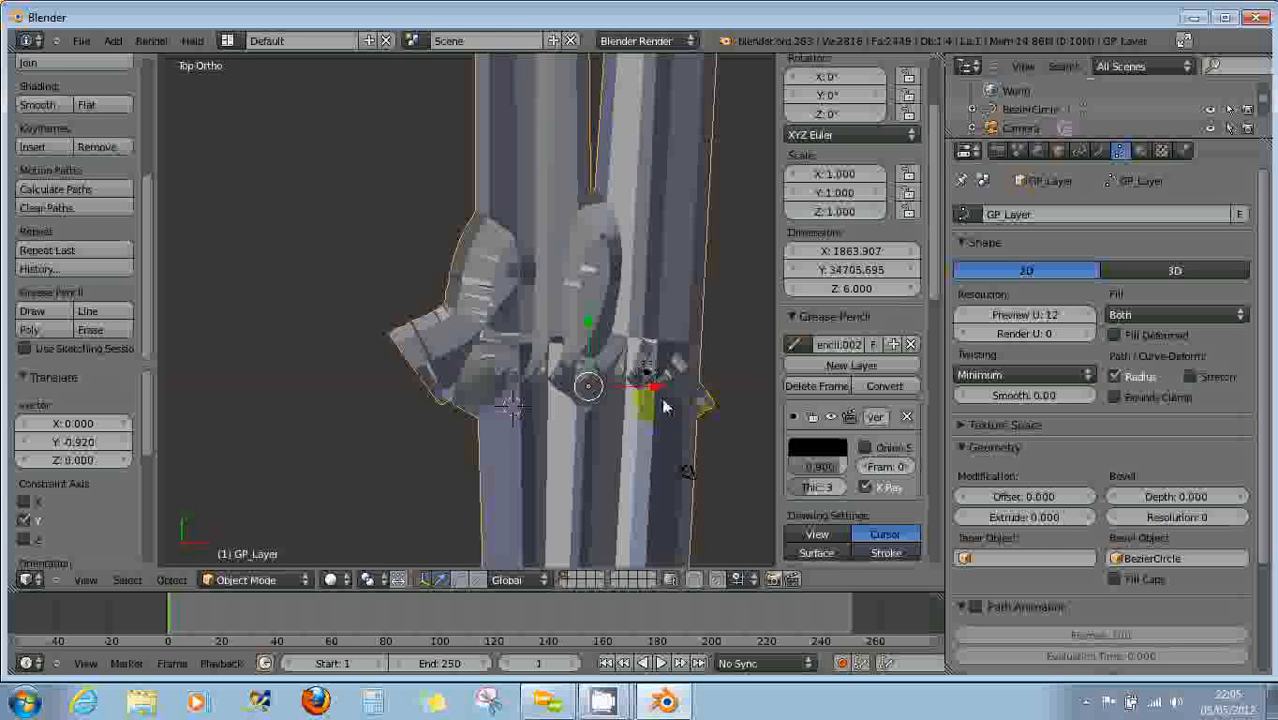
pyautogui.scroll(-10, 665, 405)
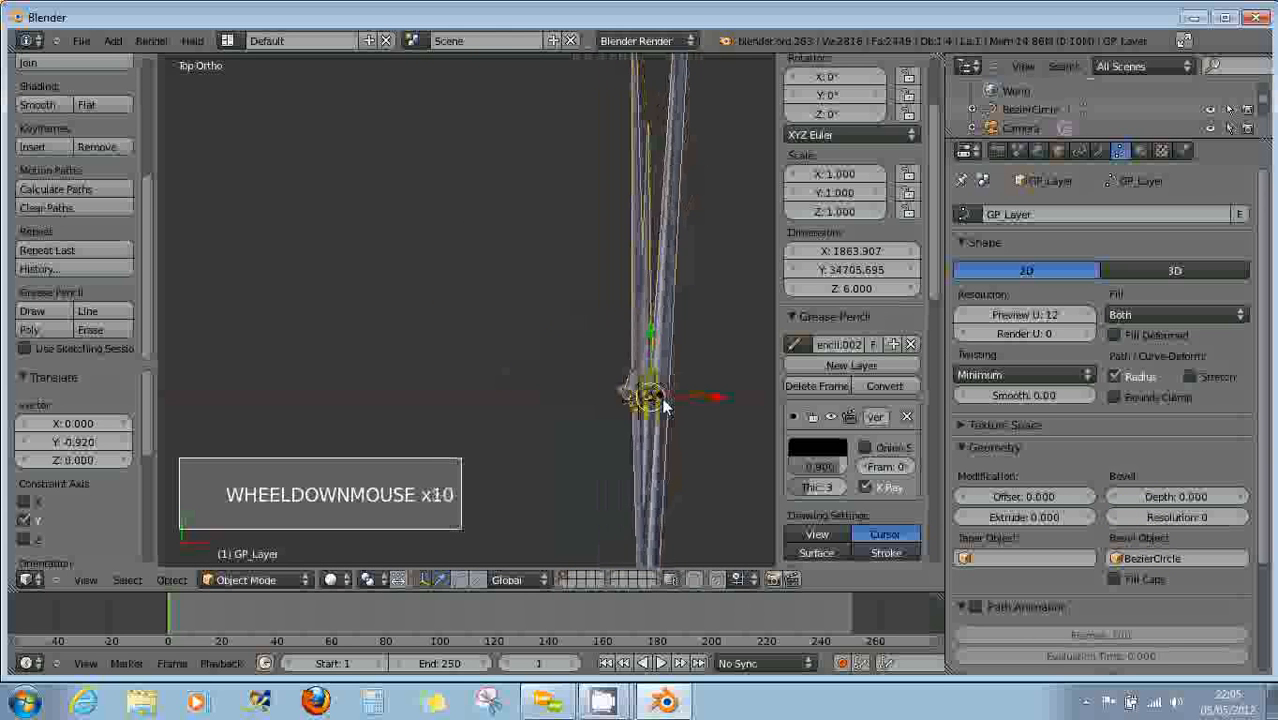
pyautogui.scroll(4, 667, 407)
pyautogui.scroll(10, 663, 402)
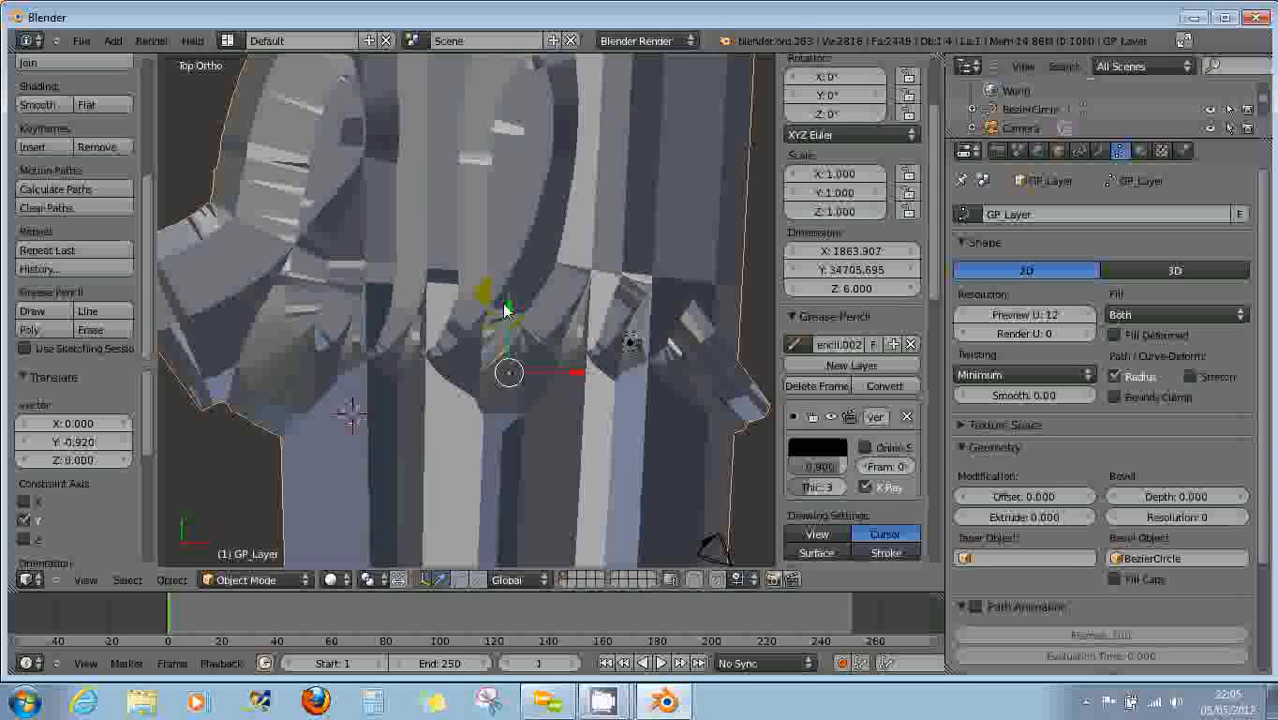
pyautogui.click(1123, 563)
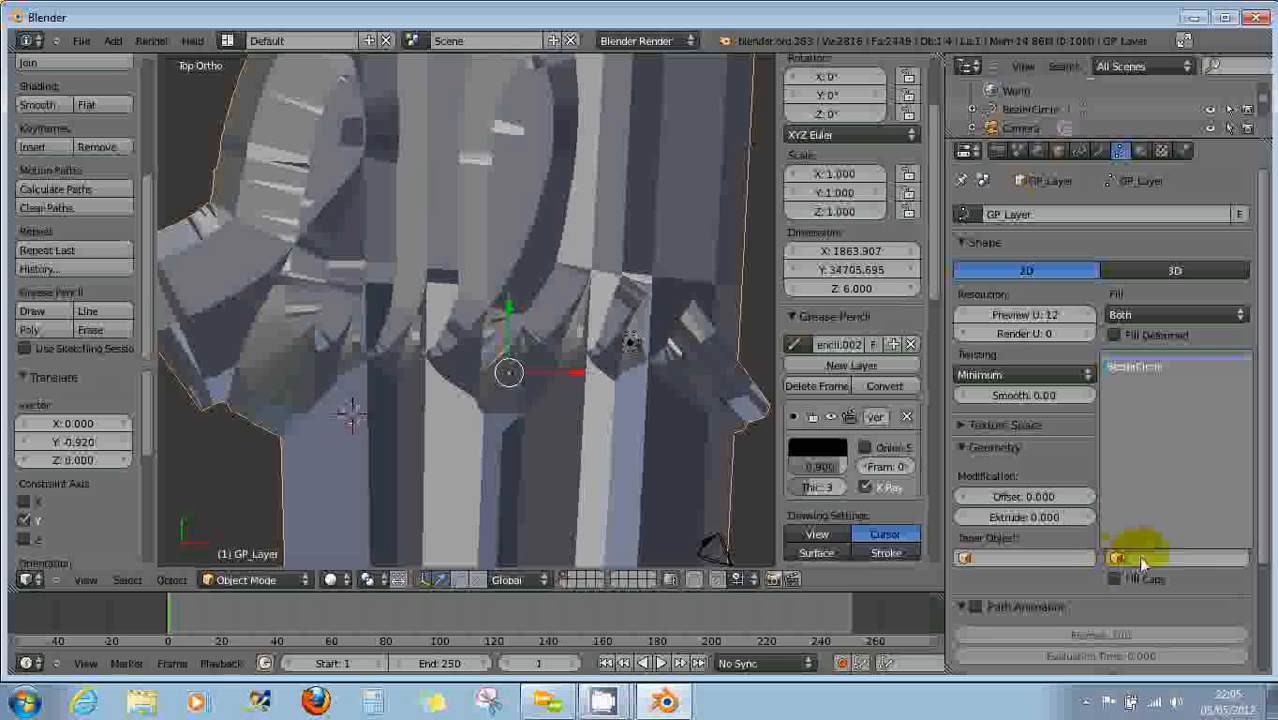
pyautogui.click(1139, 553)
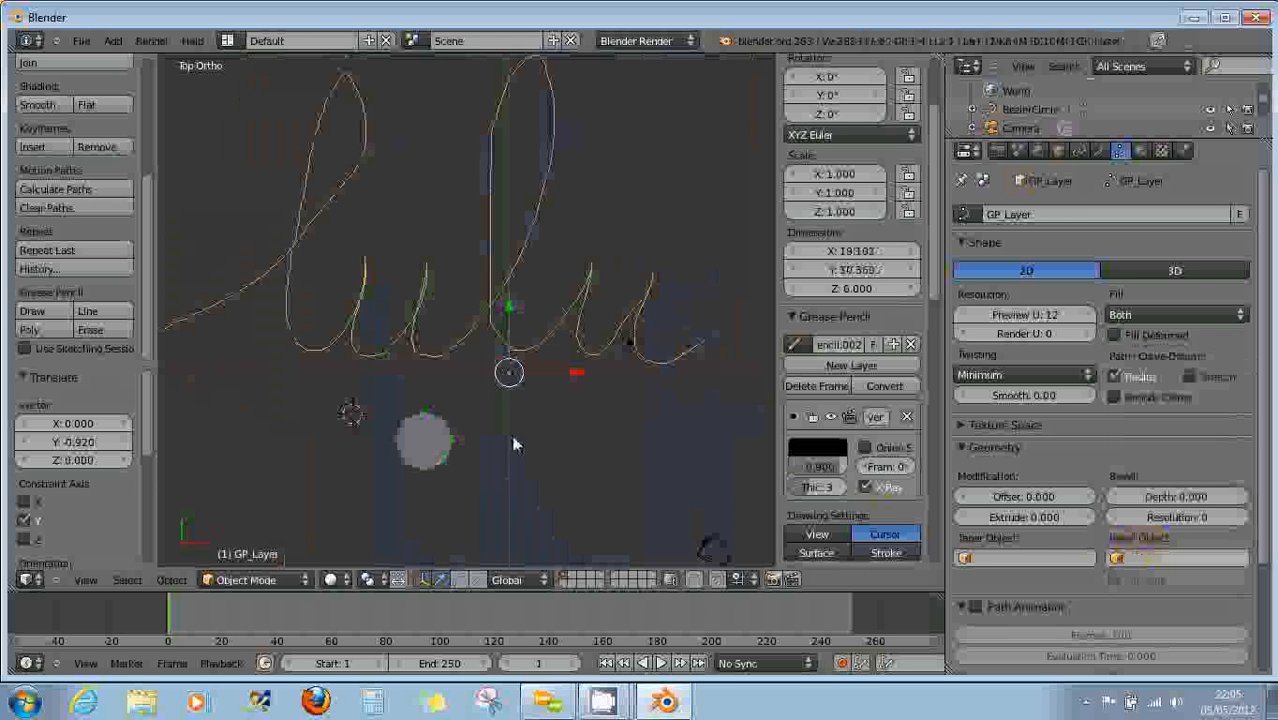
# Move the Bezier circle by 2.807 in X and 2.902 in Y, onto the "lulu" curve's origin.
pyautogui.rightClick(422, 438)
pyautogui.moveTo(479, 441); pyautogui.dragTo(572, 464)
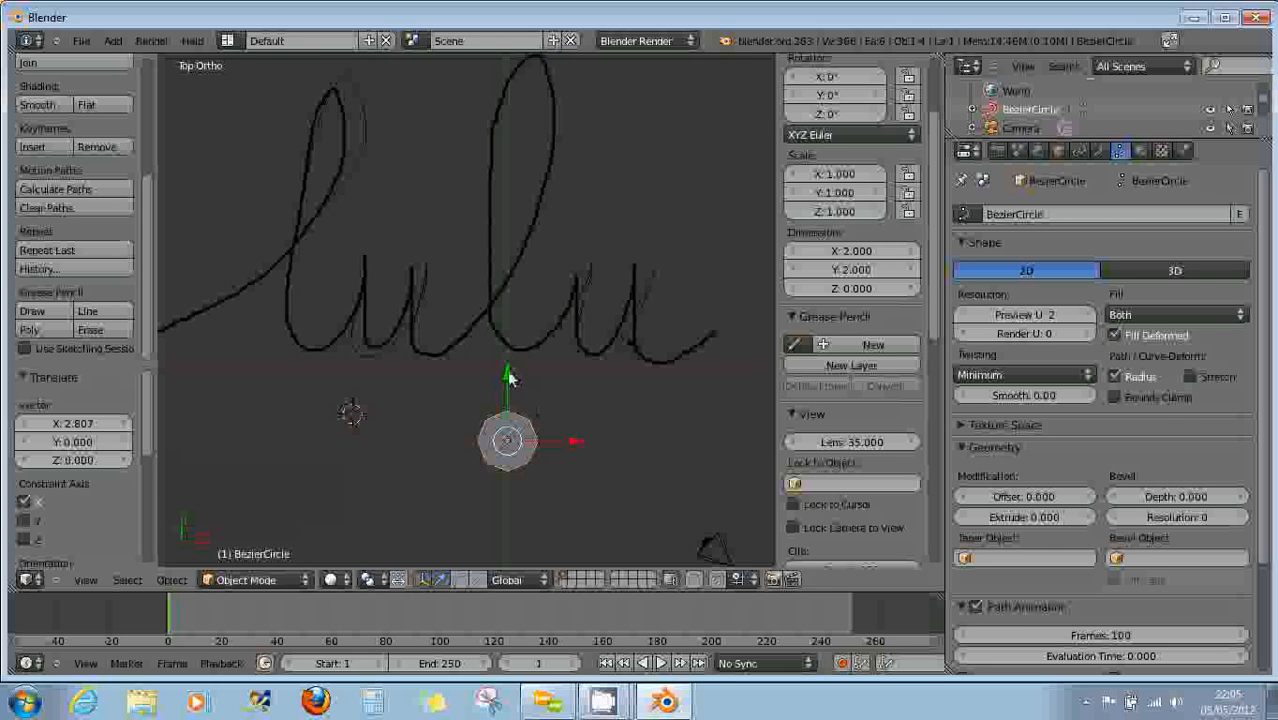
pyautogui.moveTo(512, 376); pyautogui.dragTo(507, 302)
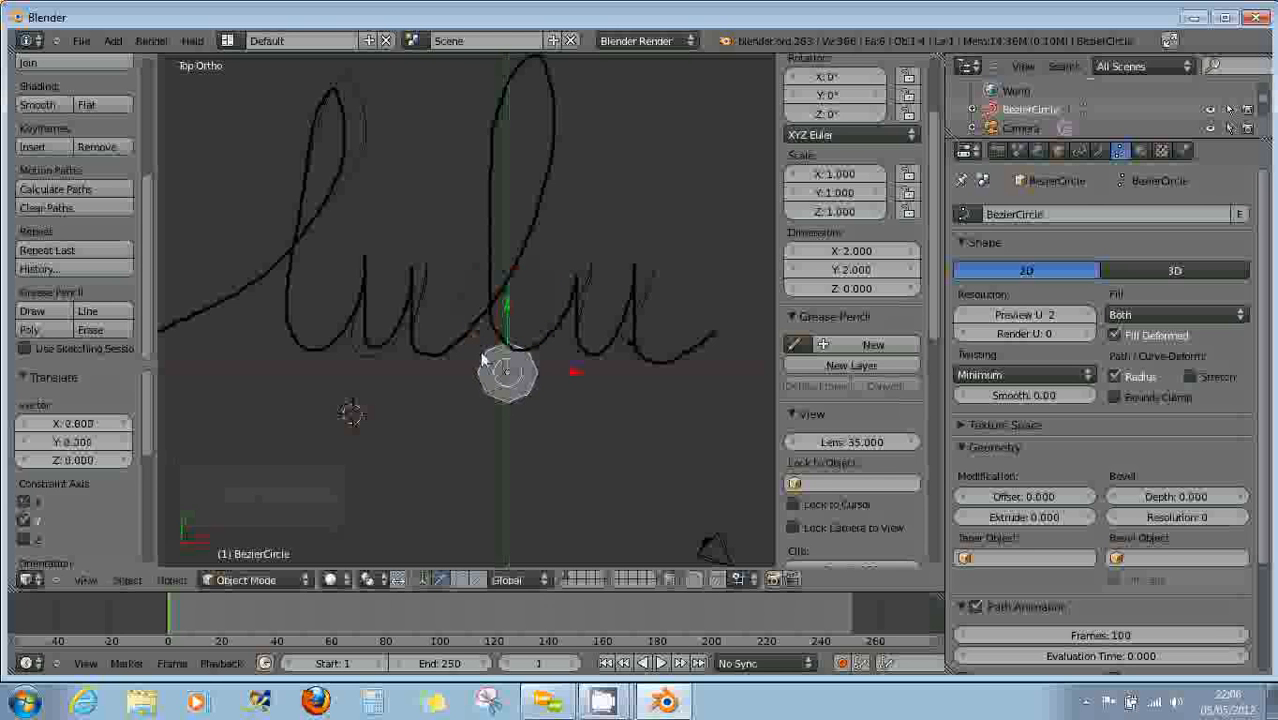
# Select the "lulu" curve and set BezierCircle as its bevel object again.
pyautogui.rightClick(395, 347)
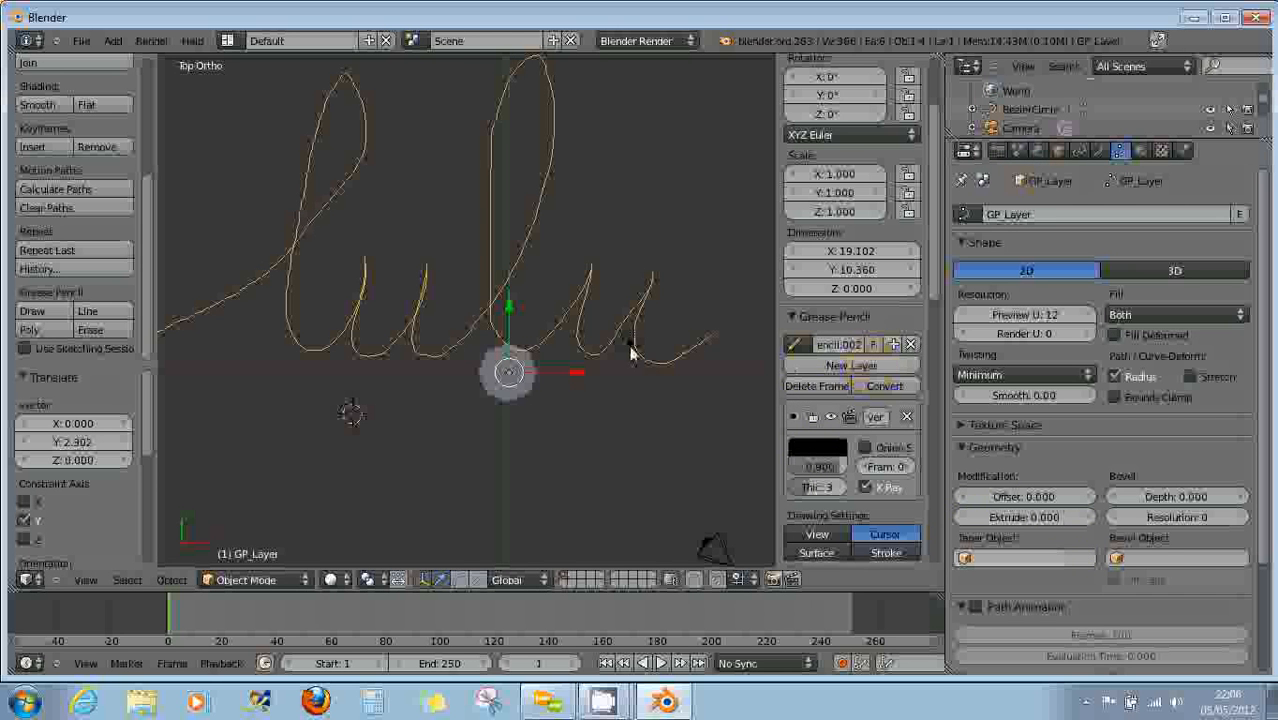
pyautogui.rightClick(593, 358)
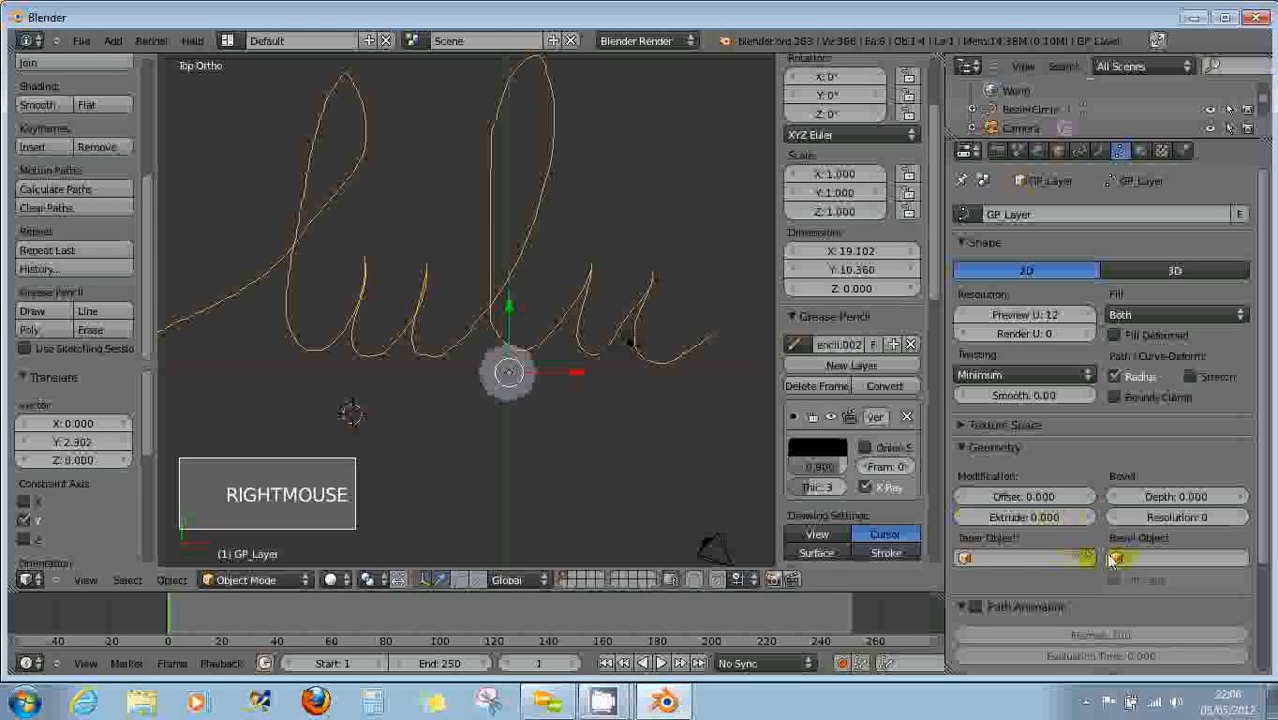
pyautogui.click(1114, 558)
pyautogui.click(1138, 378)
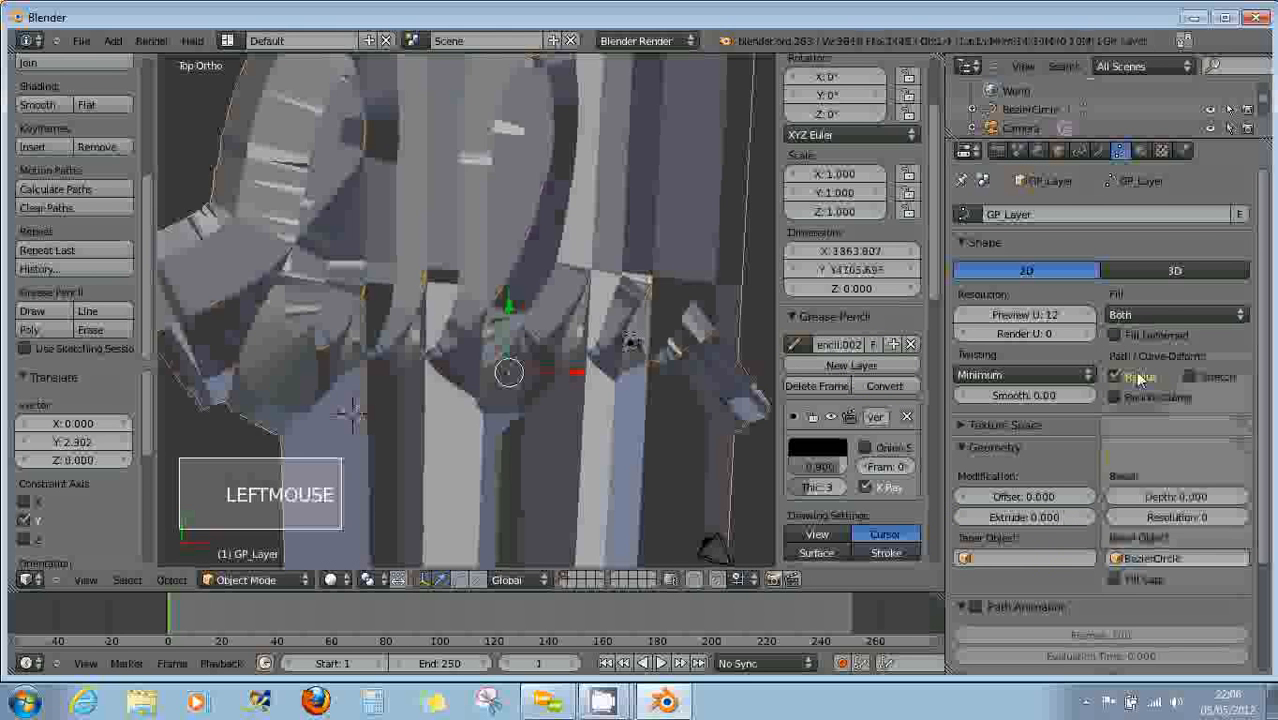
pyautogui.scroll(-7, 593, 432)
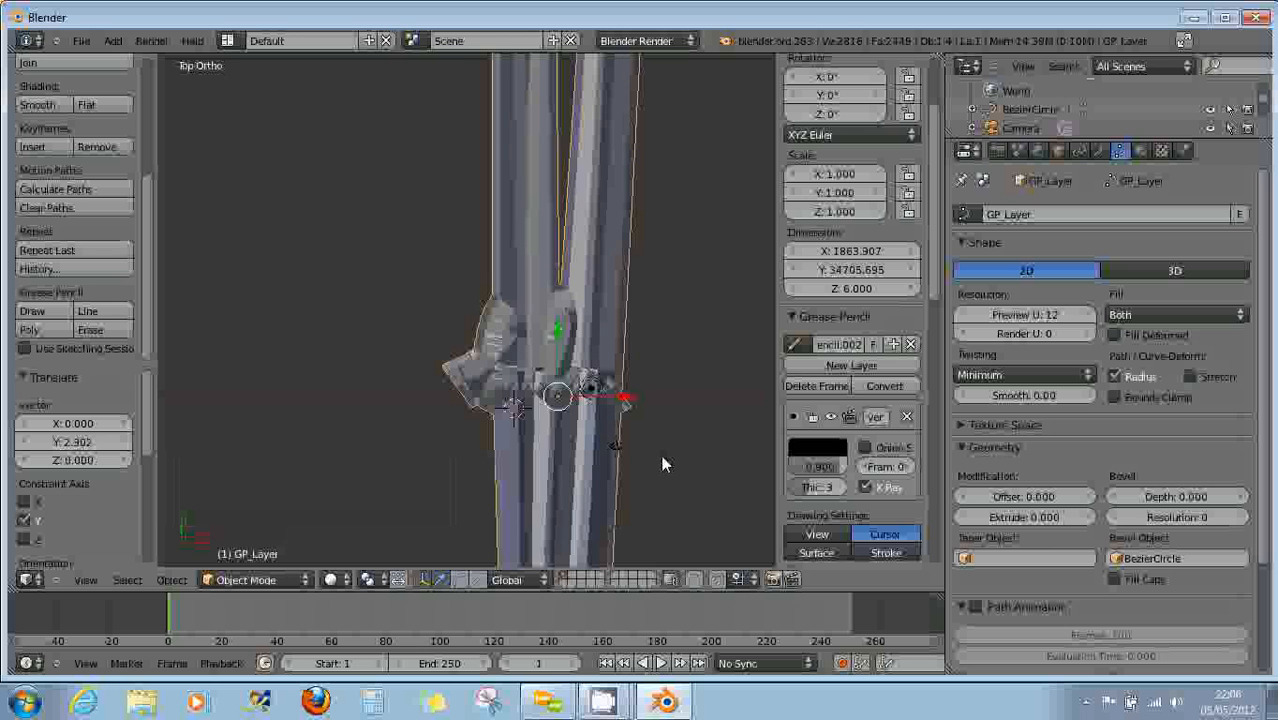
pyautogui.press('s')
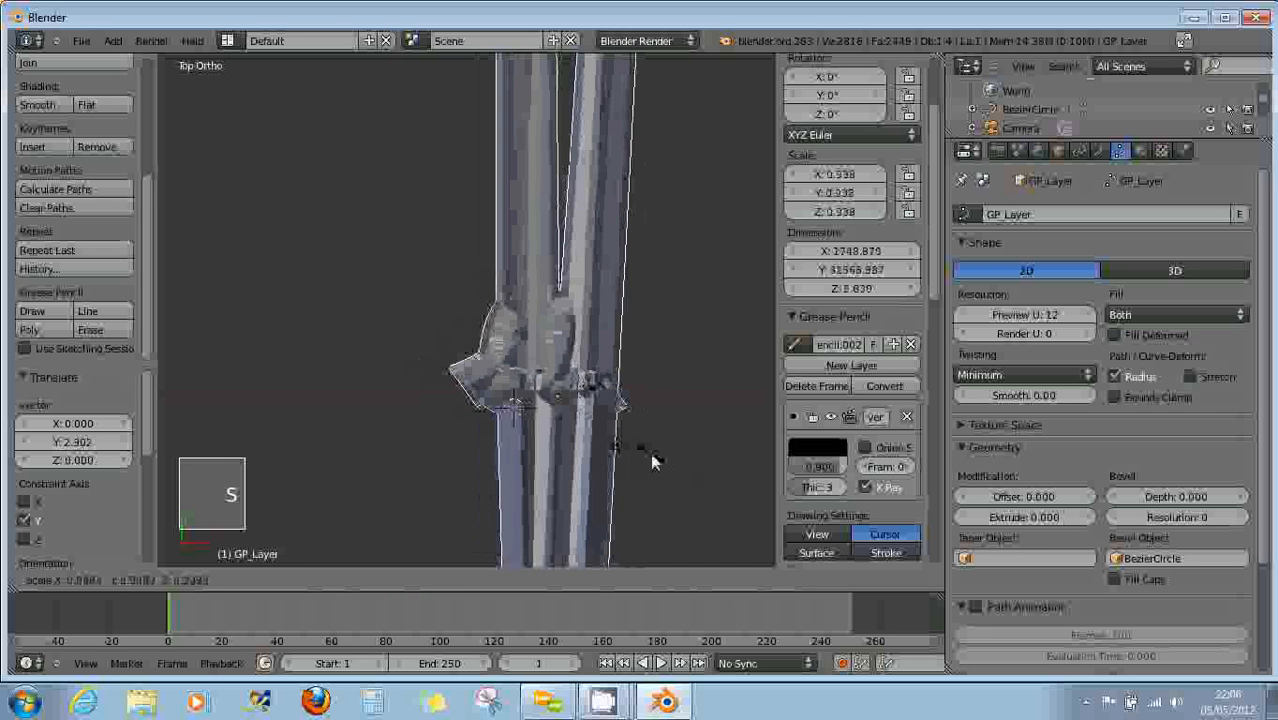
pyautogui.rightClick(622, 441)
pyautogui.scroll(3, 620, 405)
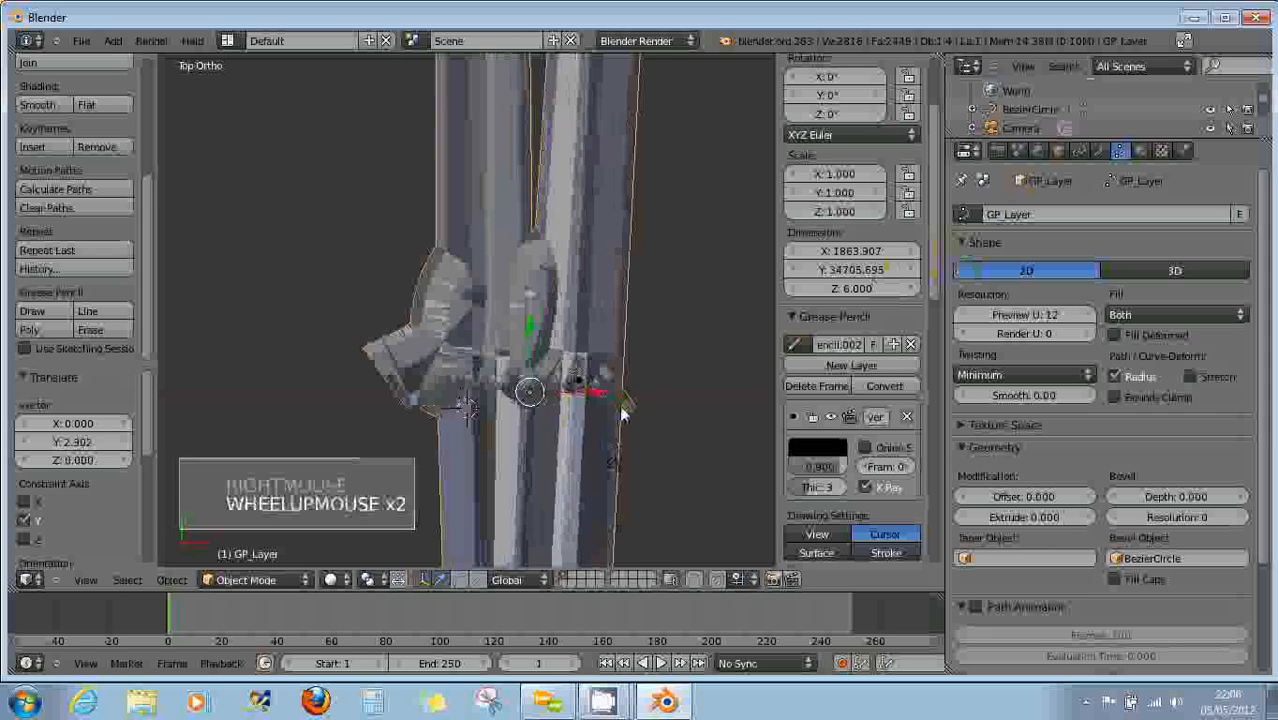
pyautogui.rightClick(487, 432)
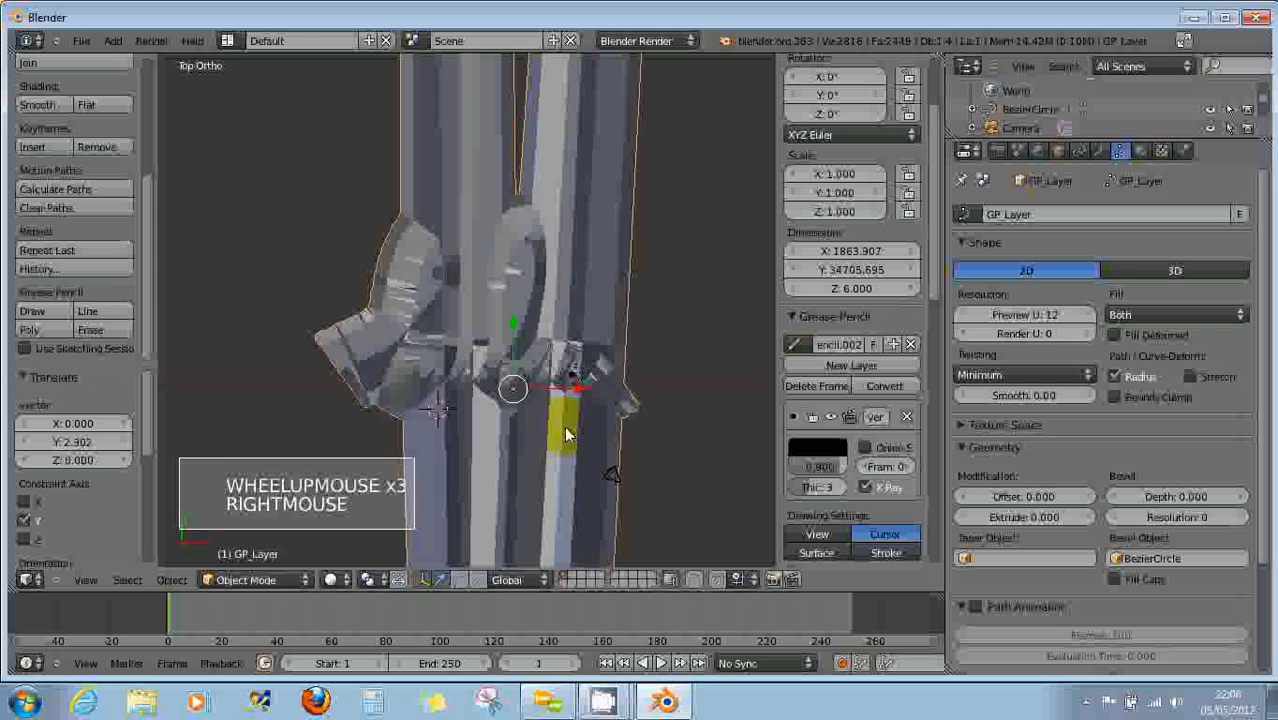
# Switch the view to wireframe and scale the Bezier circle down to 0.334 to thin the bevel.
pyautogui.press('z')
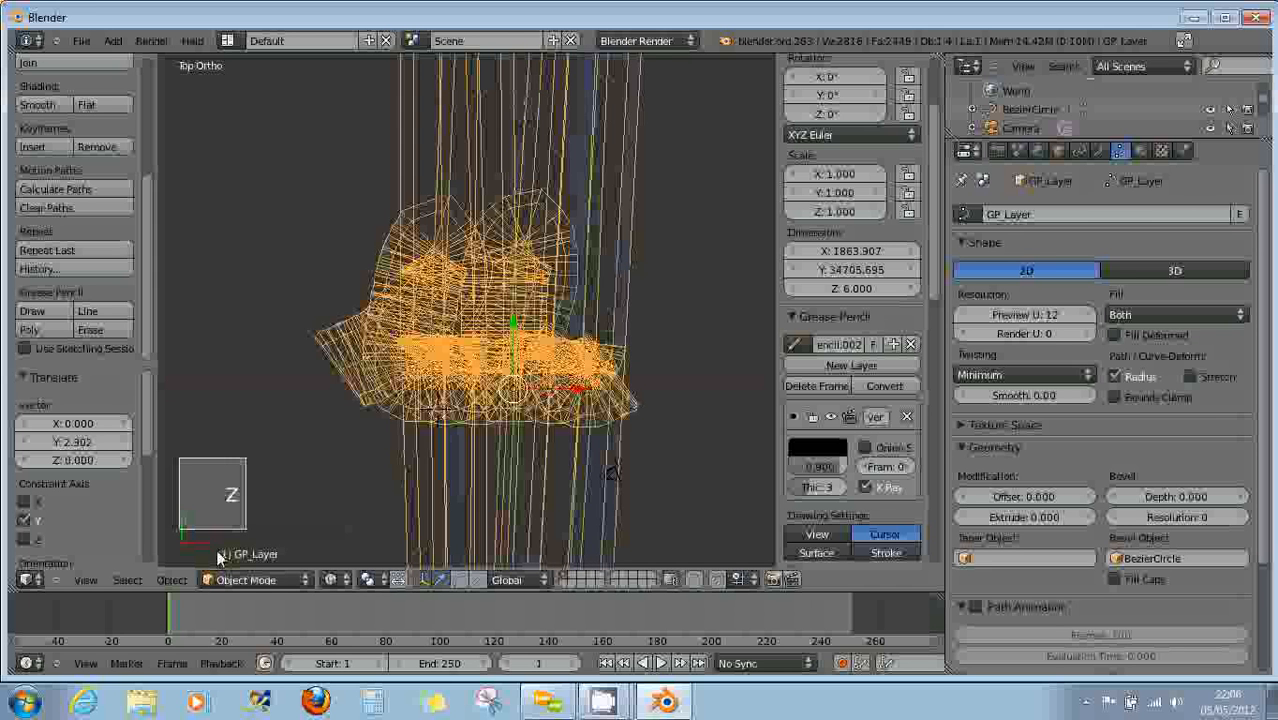
pyautogui.rightClick(521, 405)
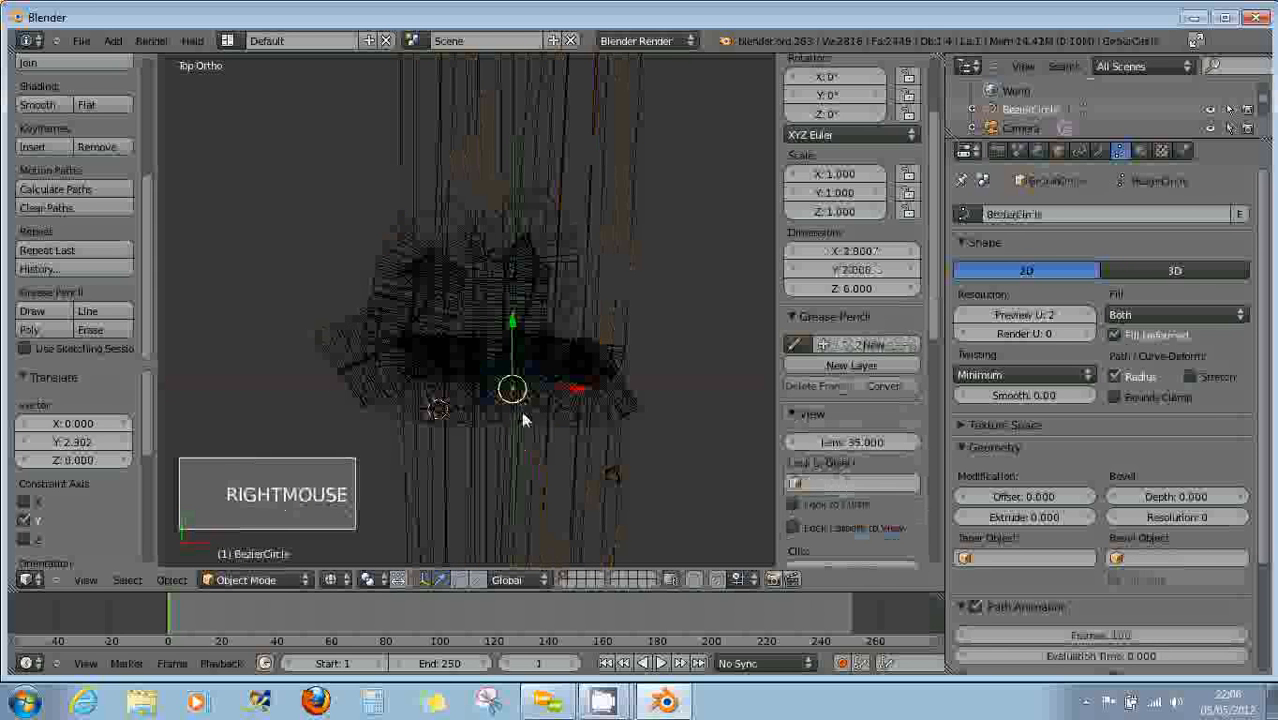
pyautogui.press('s')
pyautogui.press('s')
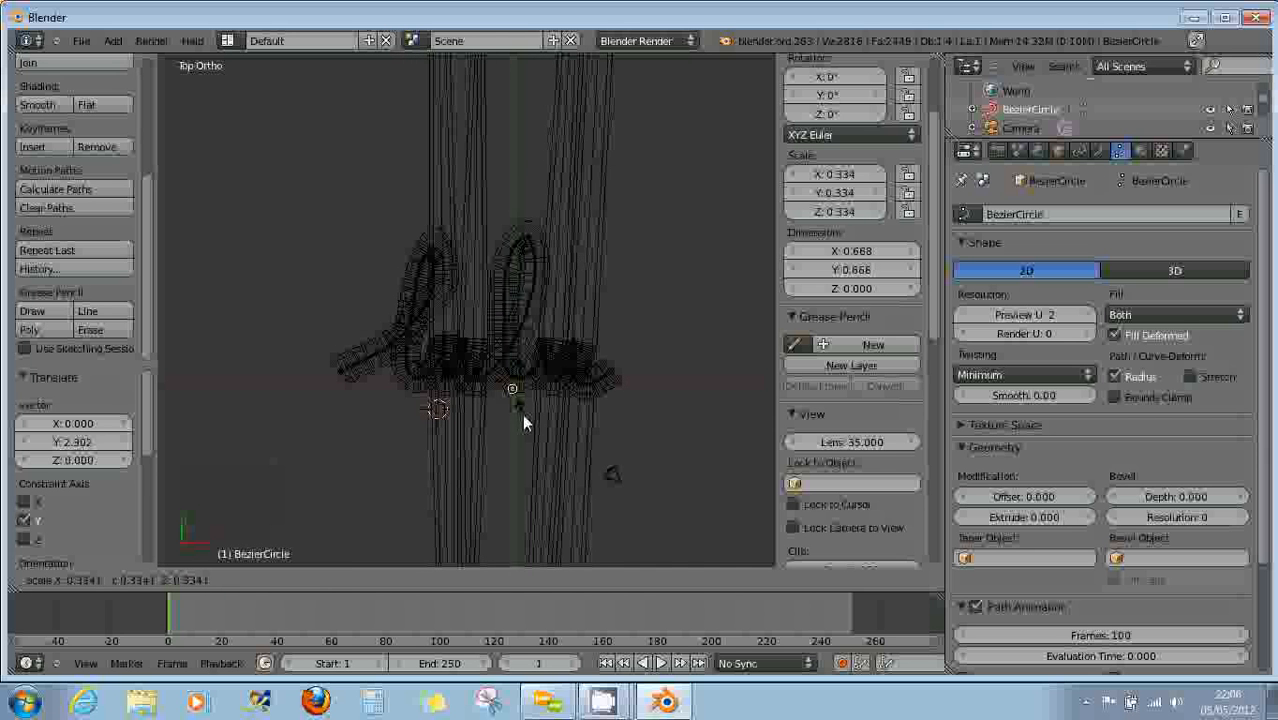
pyautogui.click(522, 413)
pyautogui.scroll(4, 592, 440)
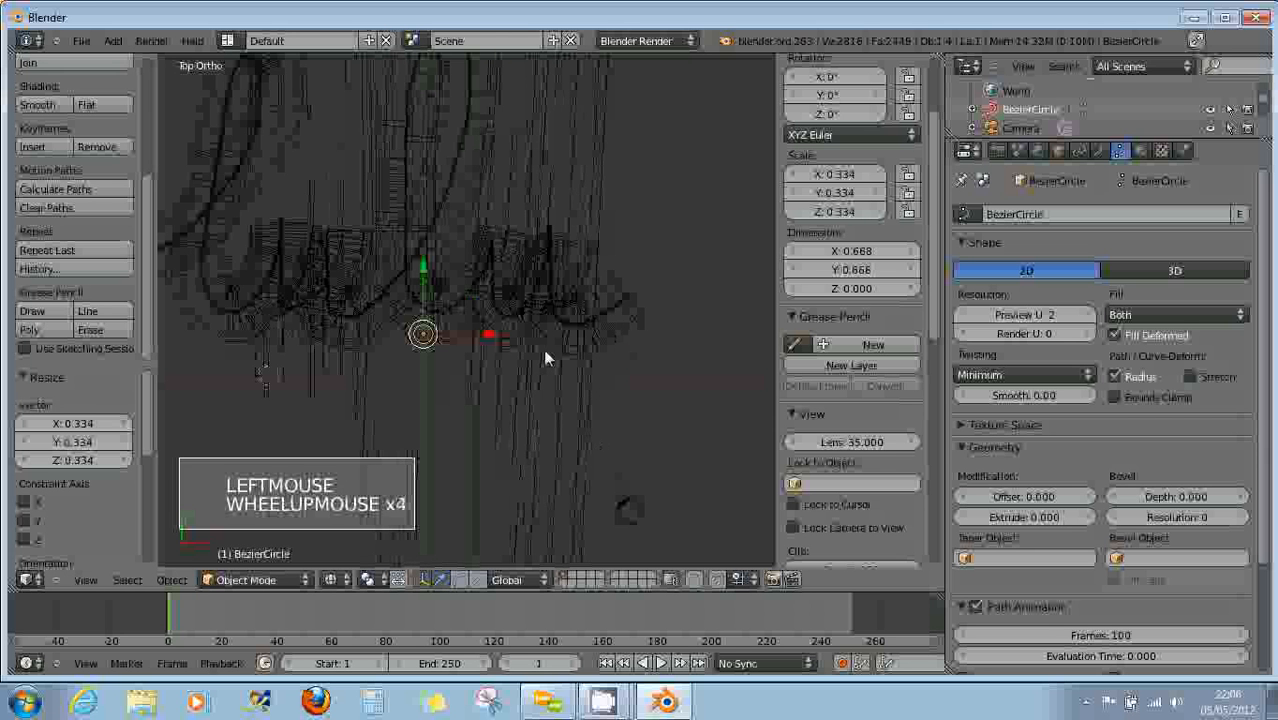
# Select the beveled "lulu" curve and switch it to Edit Mode.
pyautogui.scroll(-11, 540, 412)
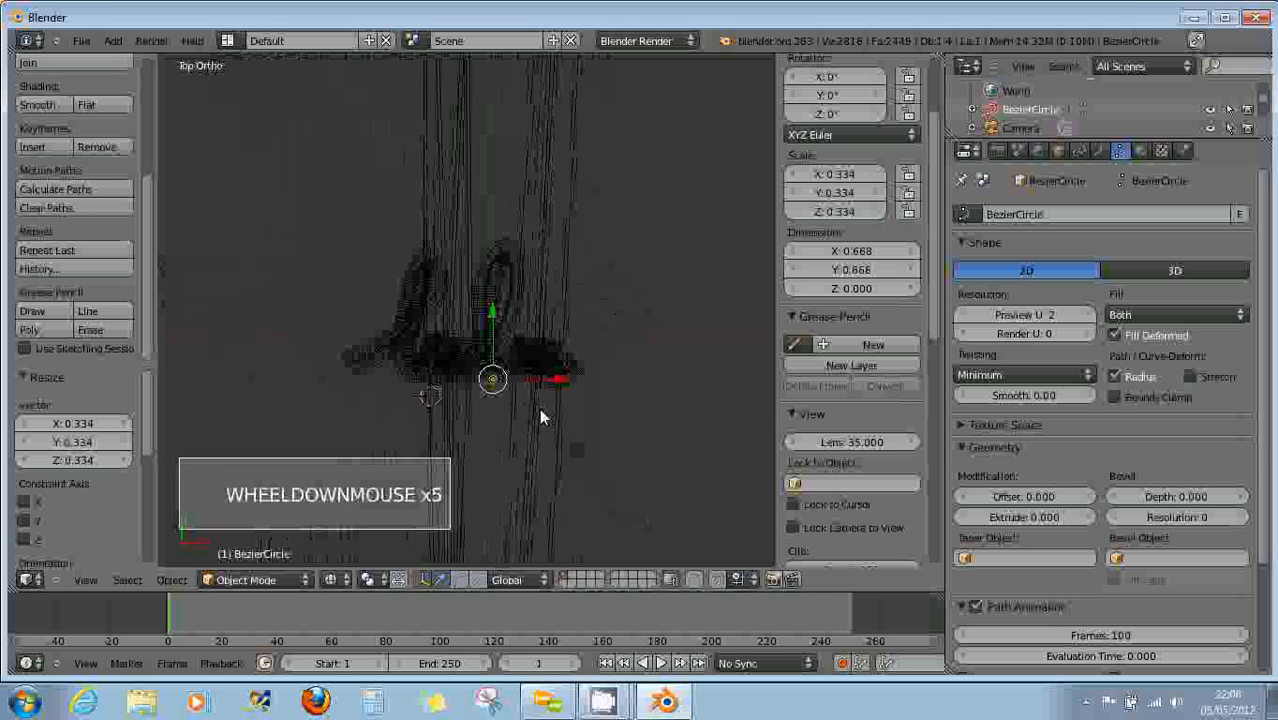
pyautogui.scroll(-6, 541, 415)
pyautogui.scroll(8, 541, 415)
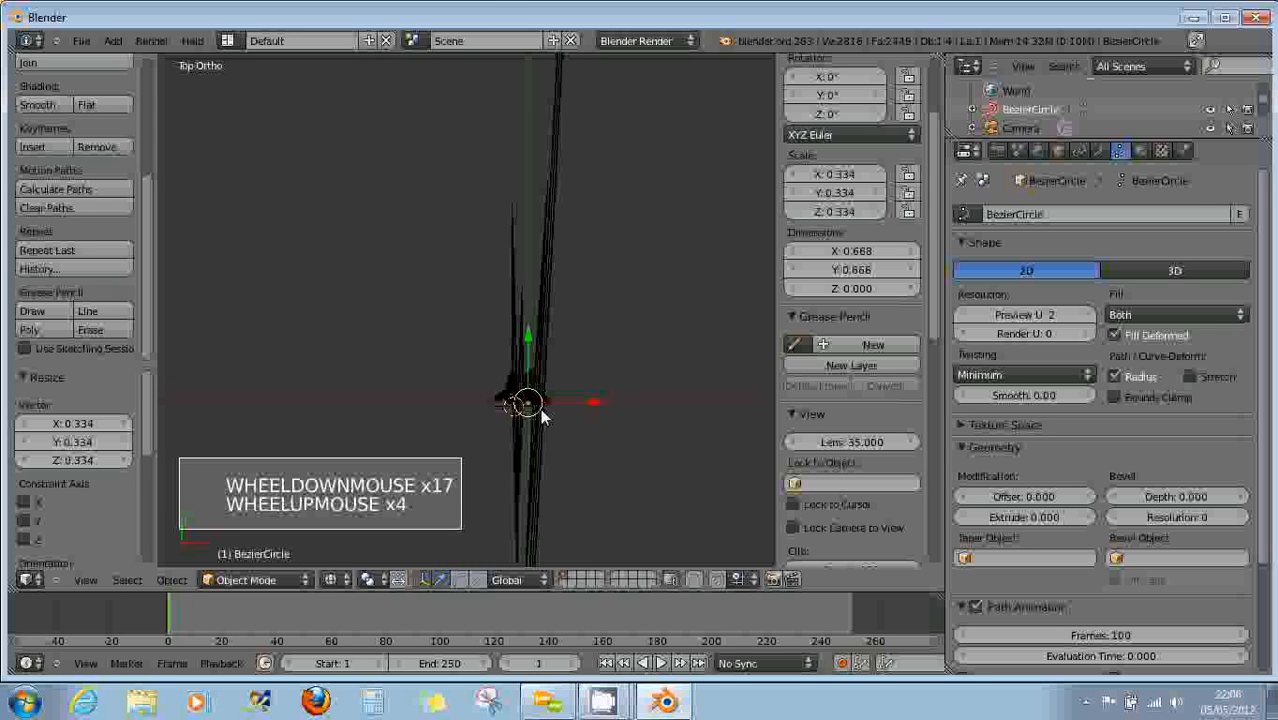
pyautogui.scroll(8, 540, 408)
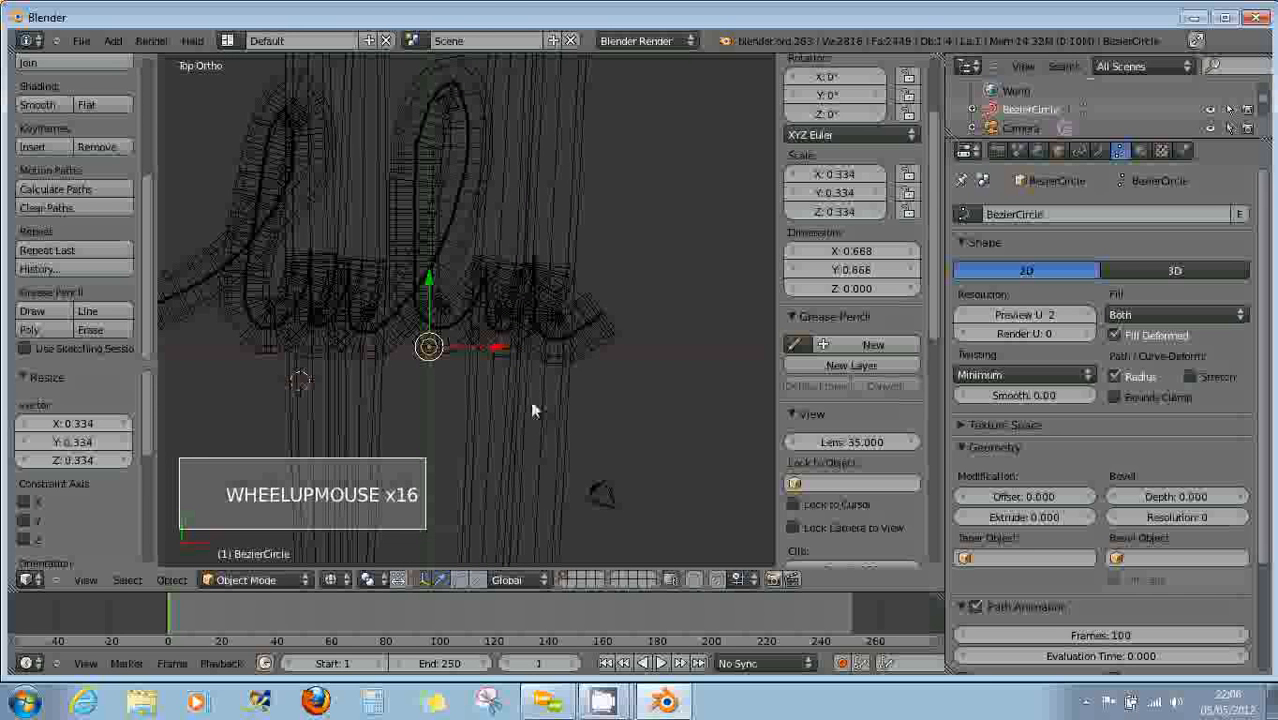
pyautogui.rightClick(508, 343)
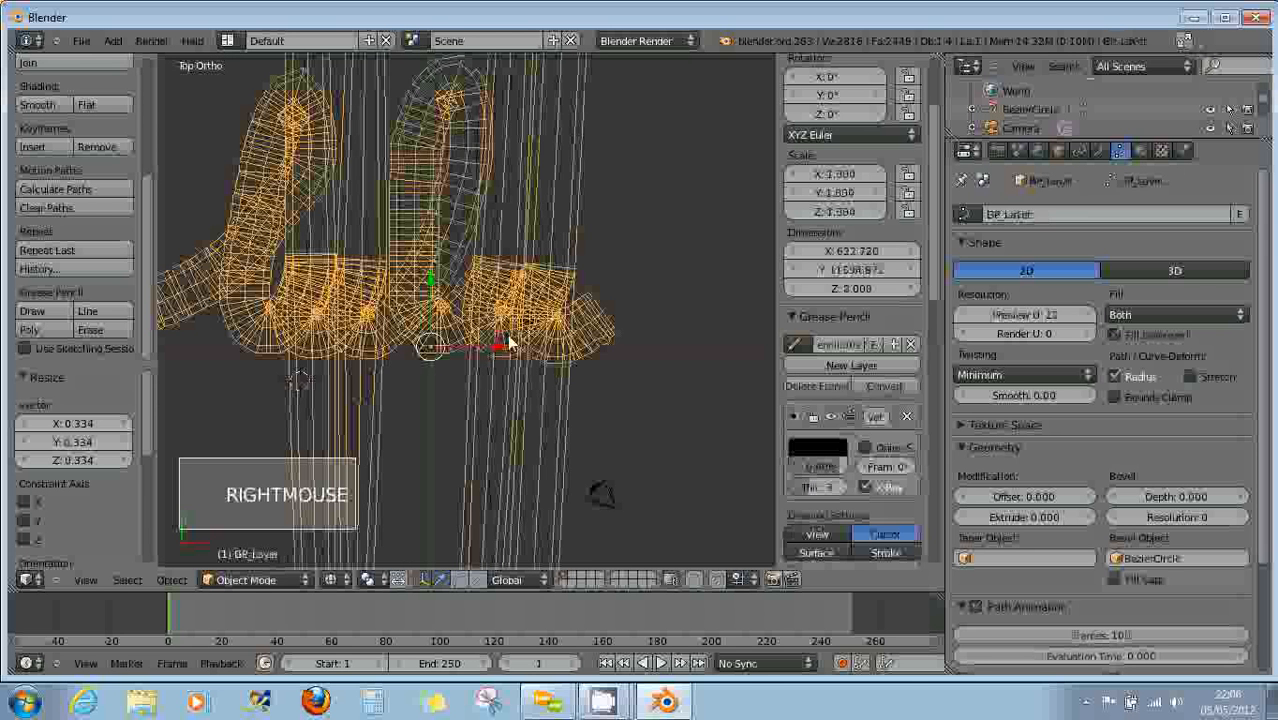
pyautogui.press('Tab')
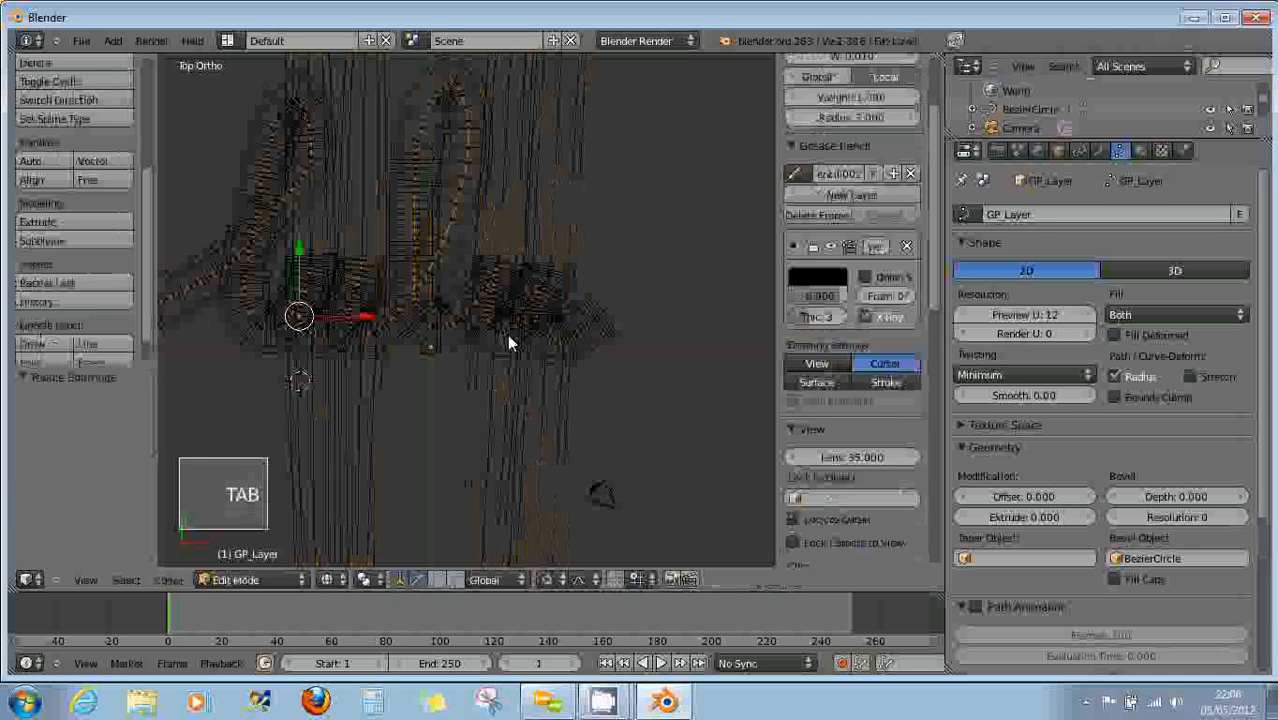
pyautogui.press('Tab')
pyautogui.press('Tab')
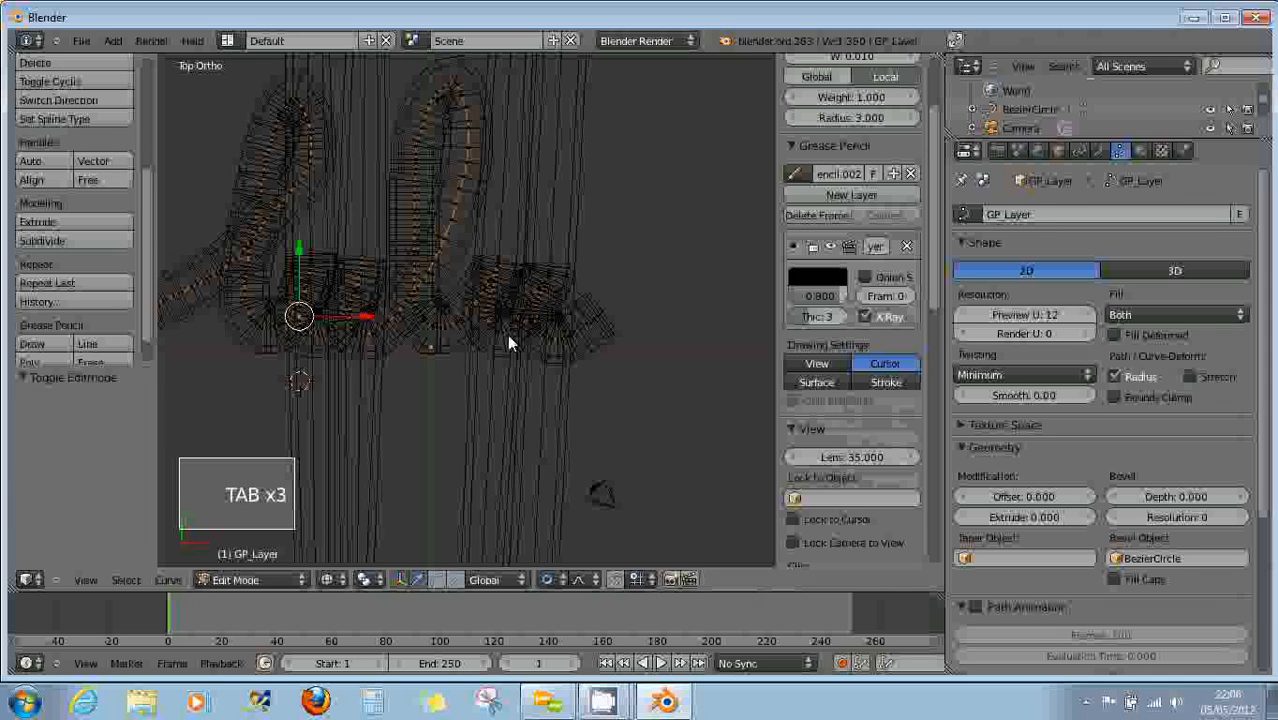
# Examine how far the bevel geometry extends above and below the word in Edit Mode, and return to Object Mode.
pyautogui.scroll(-1, 532, 415)
pyautogui.scroll(-2, 532, 415)
pyautogui.keyDown('shift'); pyautogui.moveTo(532, 415); pyautogui.dragTo(540, 159, button='middle'); pyautogui.keyUp('shift')
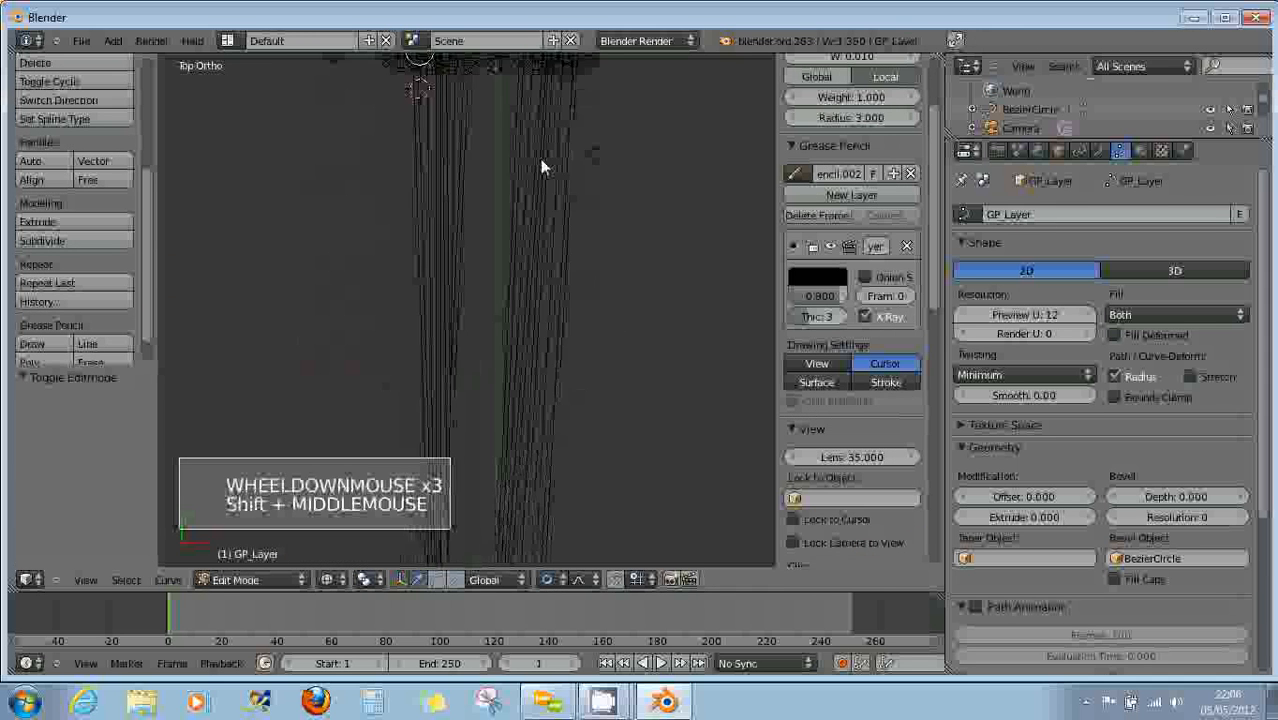
pyautogui.scroll(-2, 530, 320)
pyautogui.scroll(-12, 530, 320)
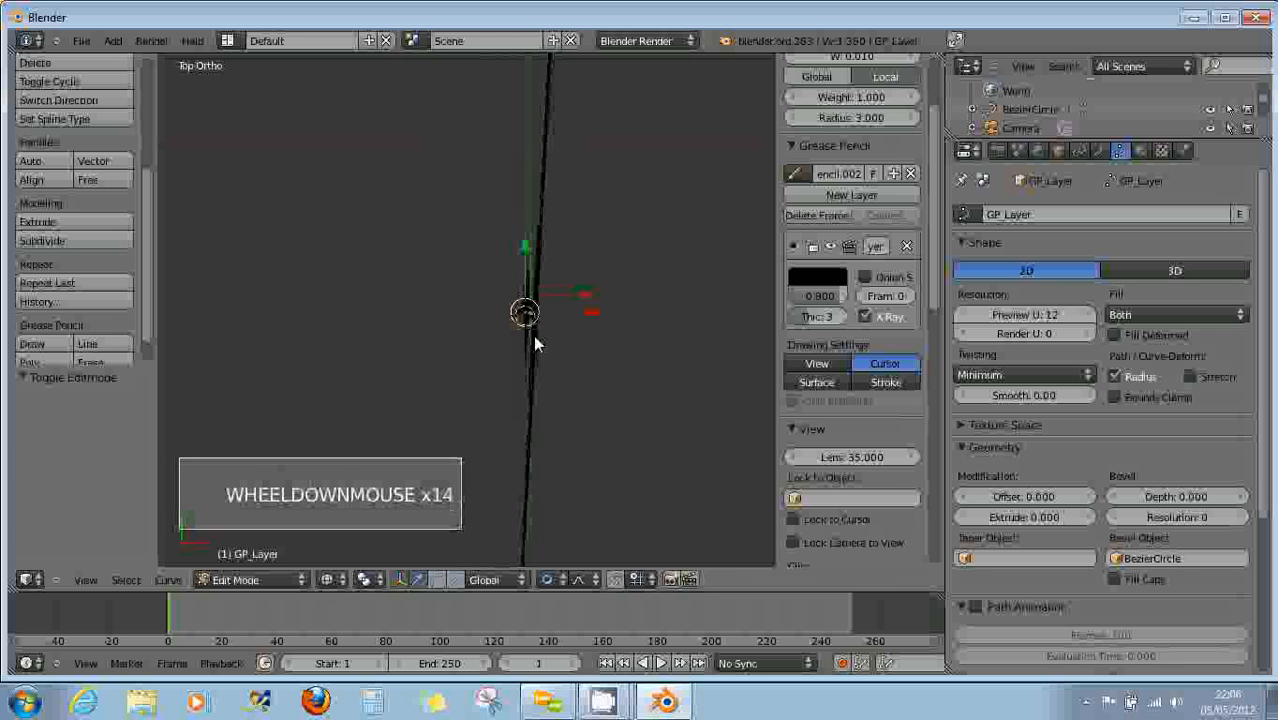
pyautogui.scroll(12, 535, 343)
pyautogui.moveTo(521, 285); pyautogui.dragTo(522, 428, button='middle')
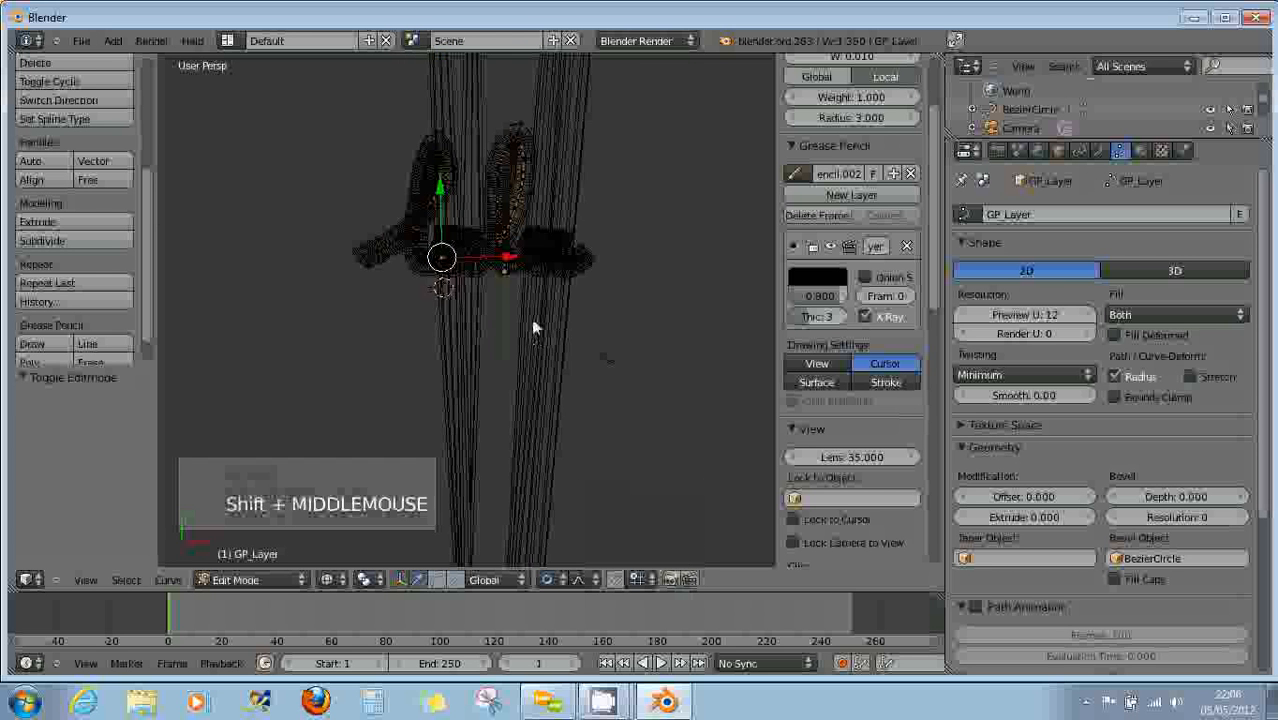
pyautogui.keyDown('shift'); pyautogui.moveTo(531, 319); pyautogui.dragTo(616, 374, button='middle'); pyautogui.keyUp('shift')
pyautogui.scroll(4, 513, 379)
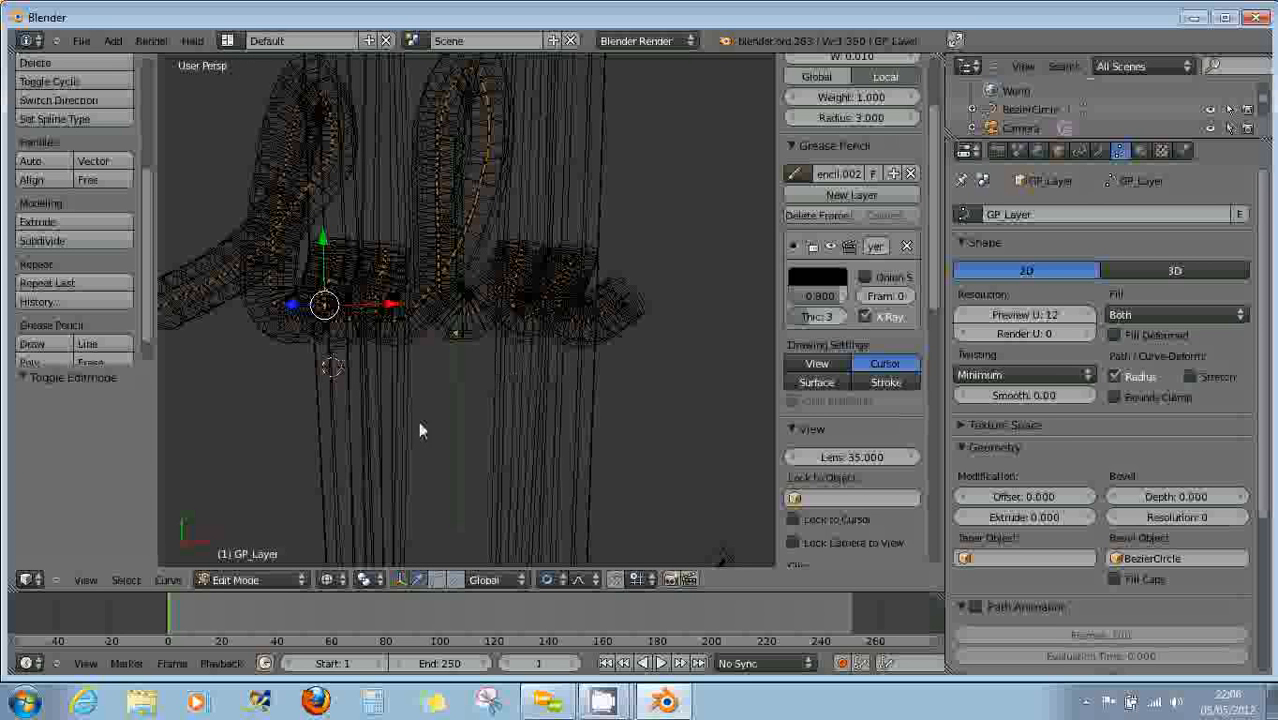
pyautogui.click(231, 584)
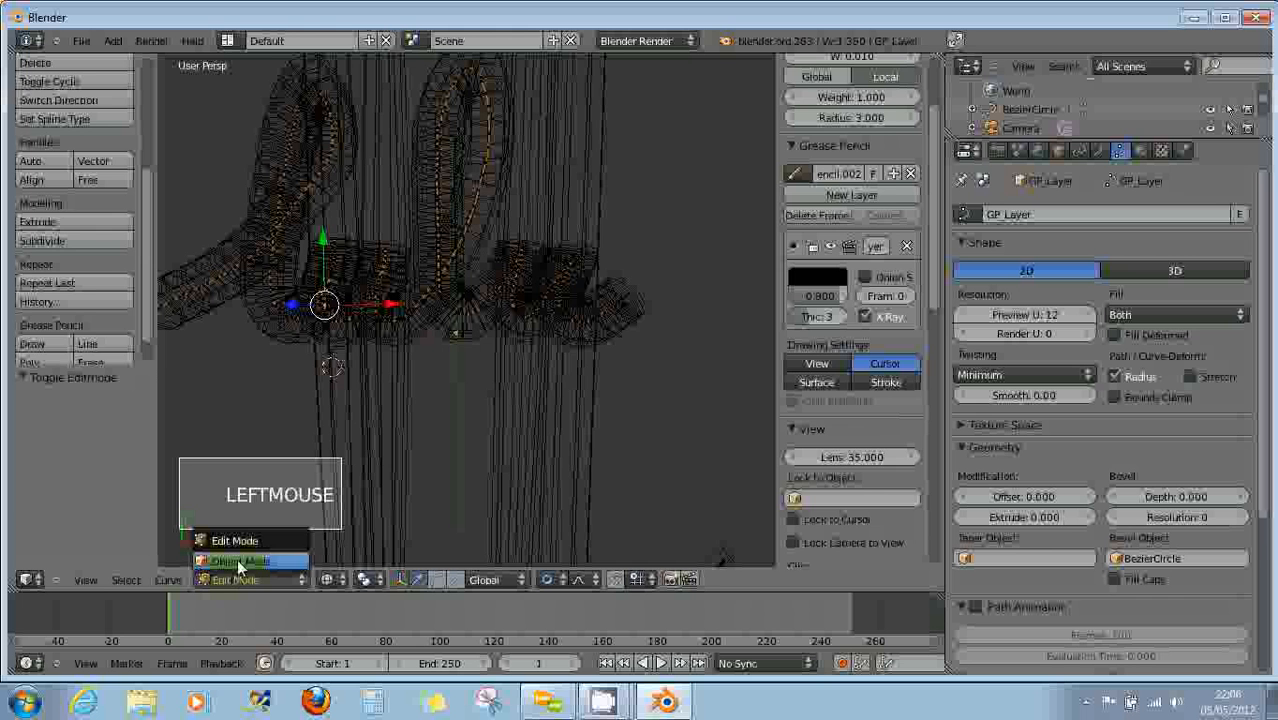
pyautogui.click(237, 559)
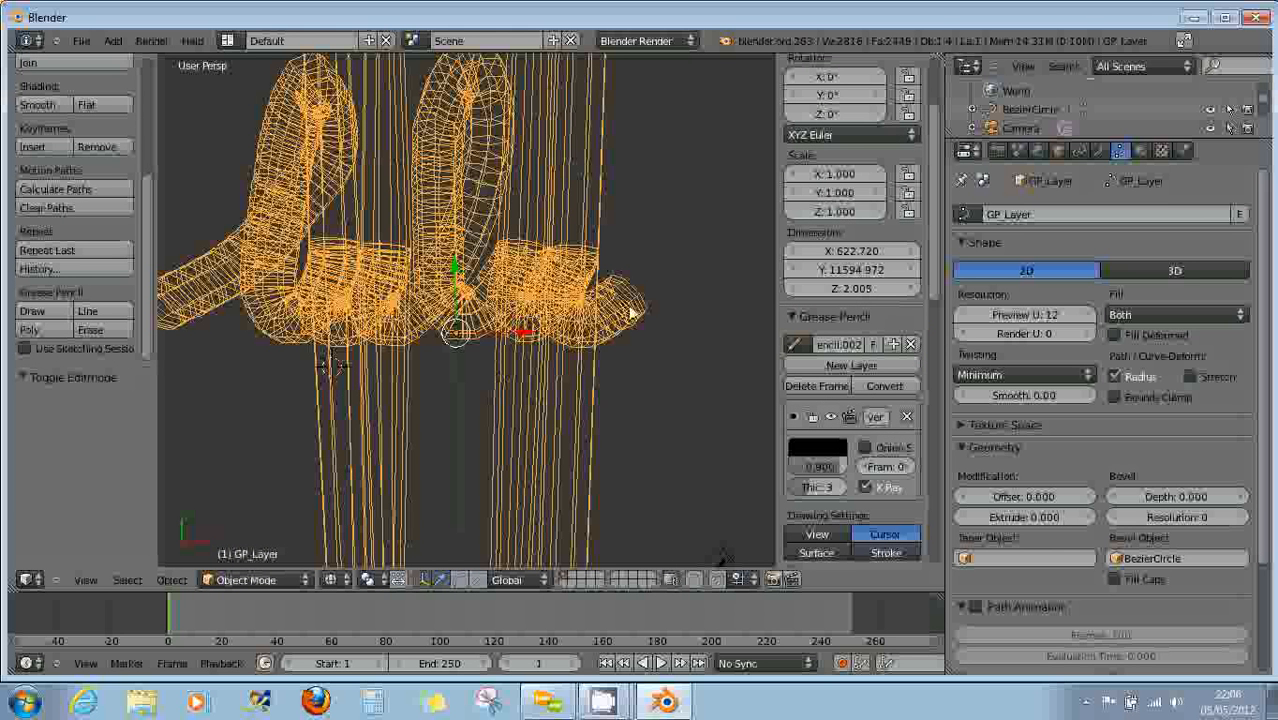
# Try to apply the "lulu" curve's object transform and inspect the bevel.
pyautogui.scroll(6, 852, 233)
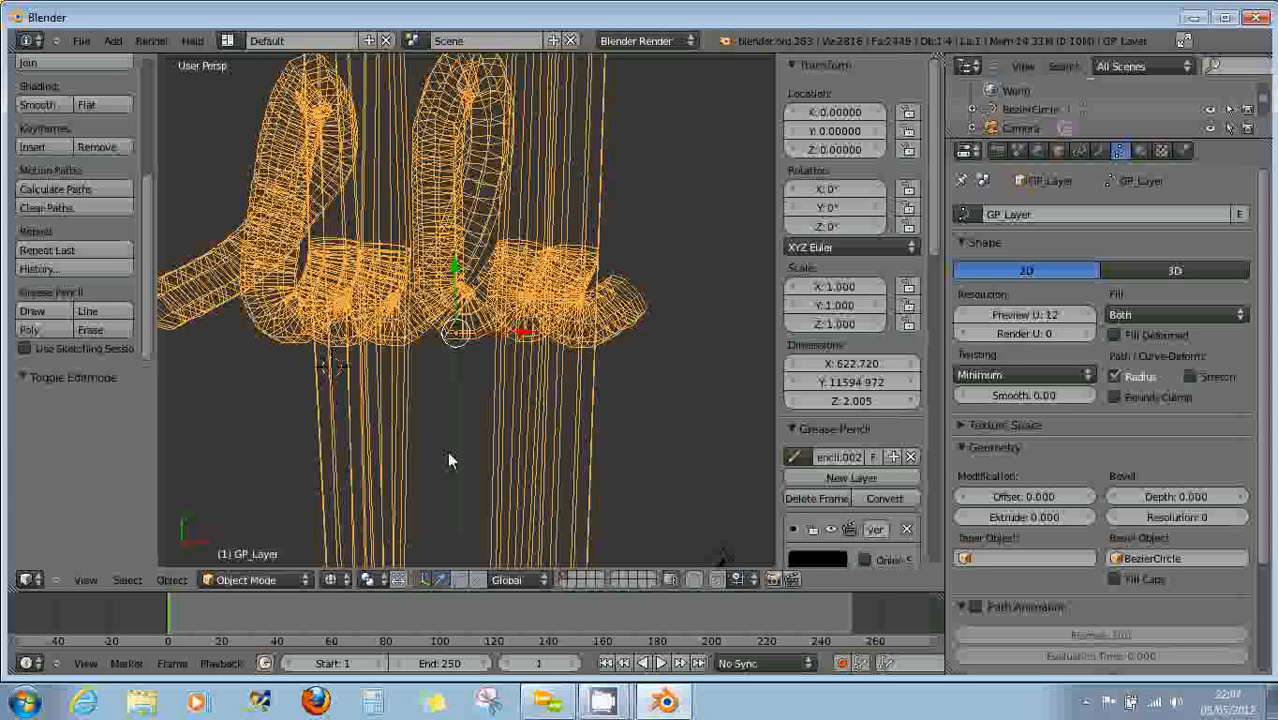
pyautogui.hotkey('alt', 'a')
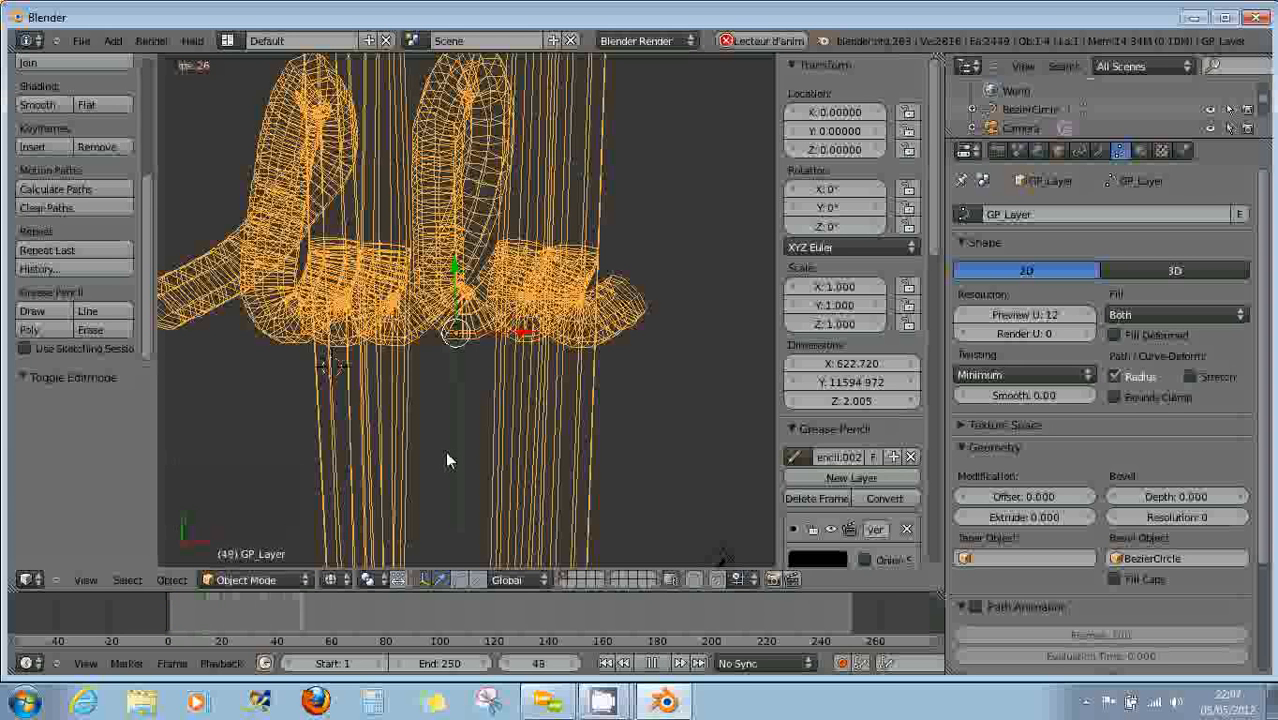
pyautogui.press('Escape')
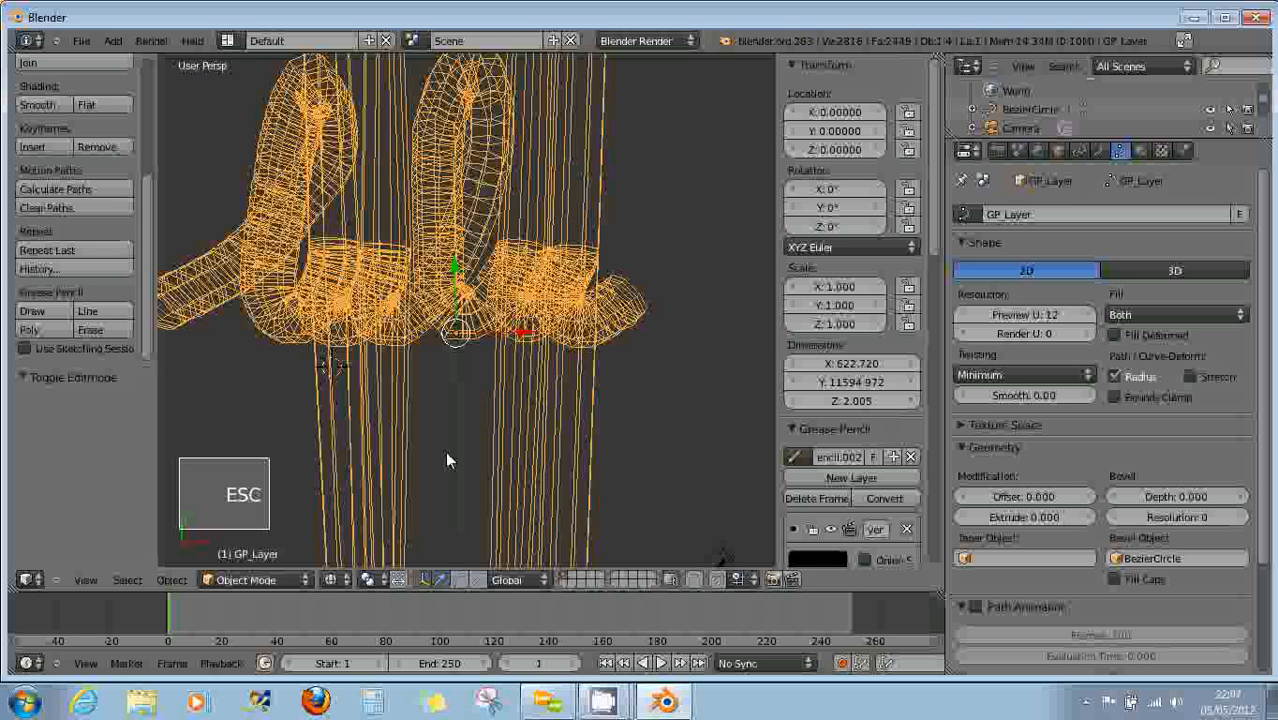
pyautogui.hotkey('ctrl', 'a')
pyautogui.click(405, 510)
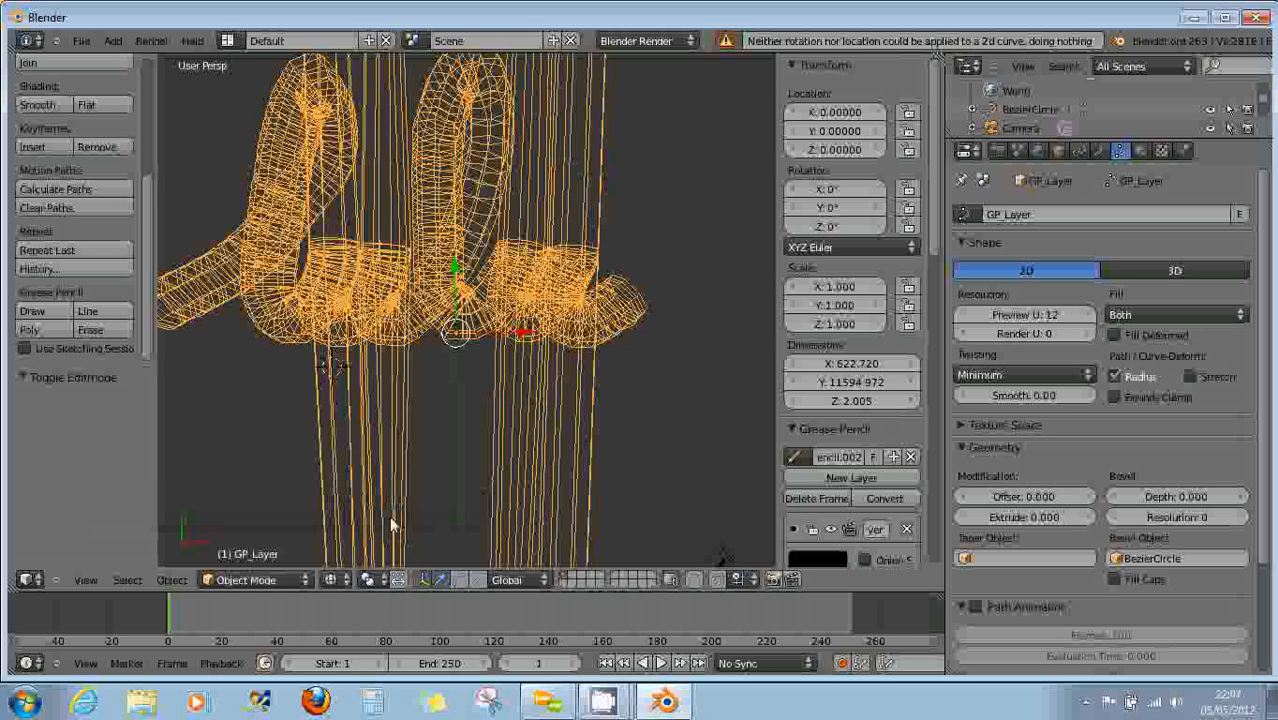
pyautogui.scroll(-10, 546, 430)
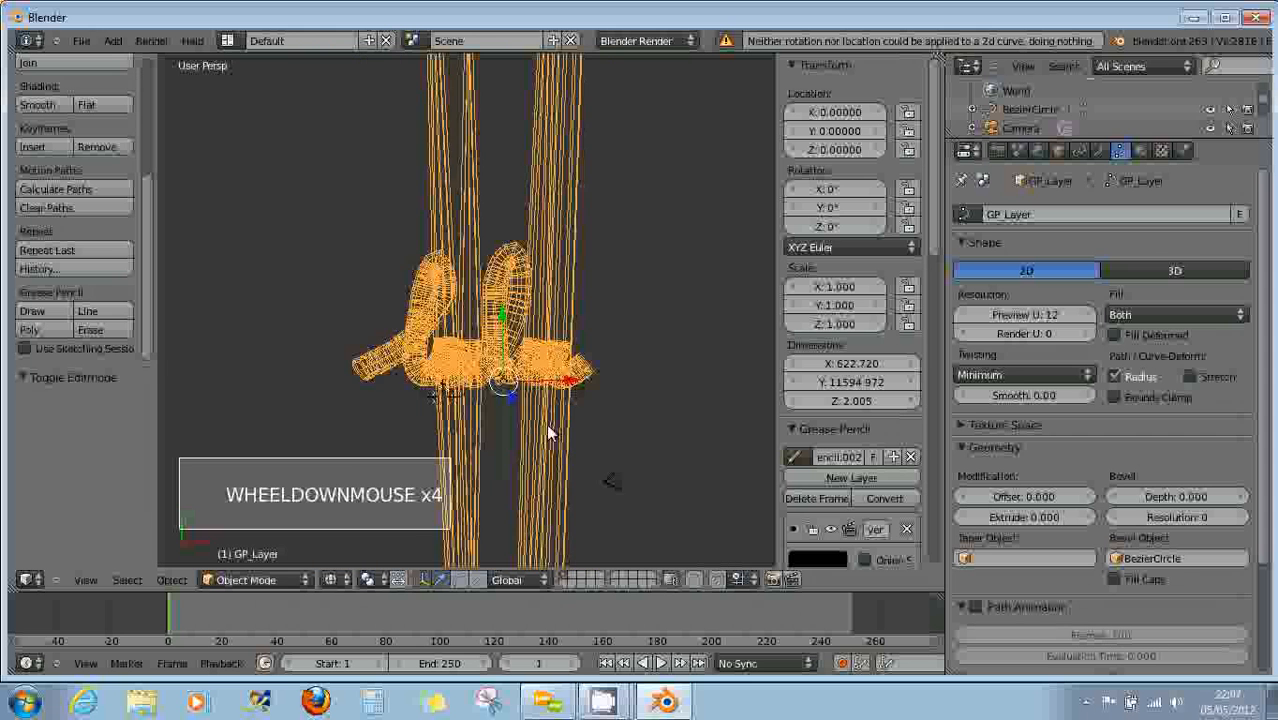
pyautogui.scroll(9, 523, 408)
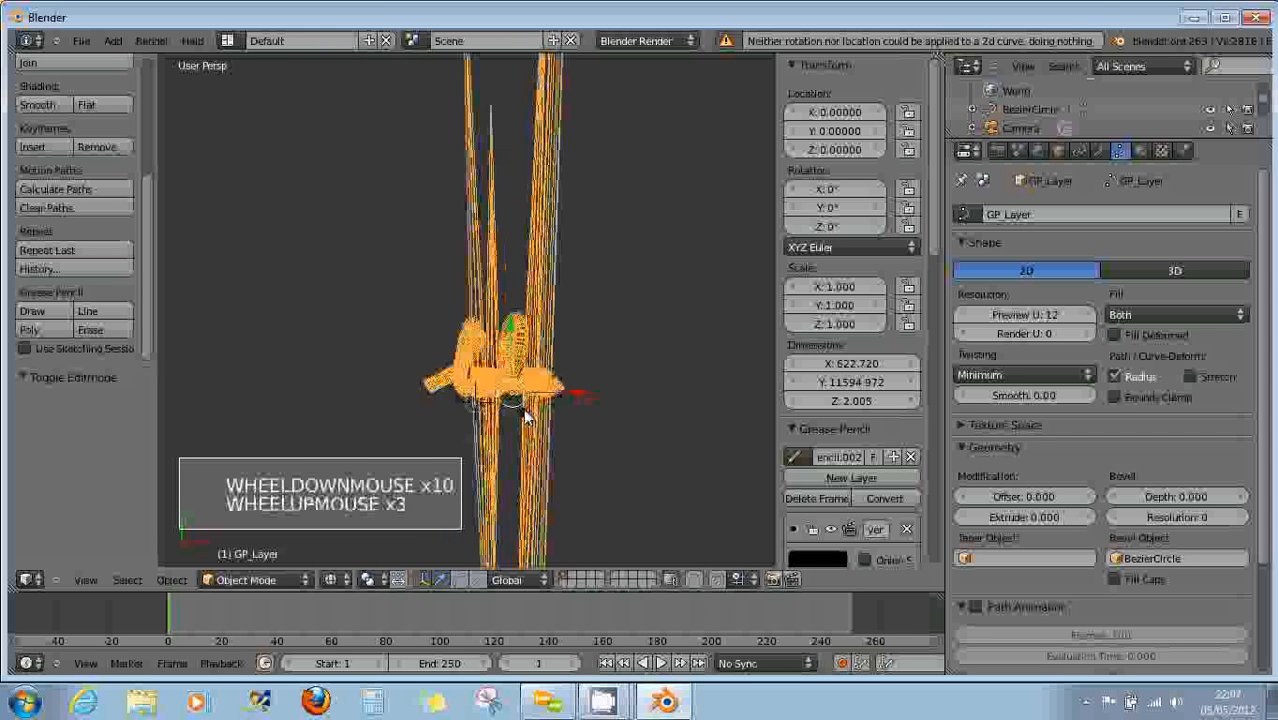
pyautogui.scroll(-1, 350, 395)
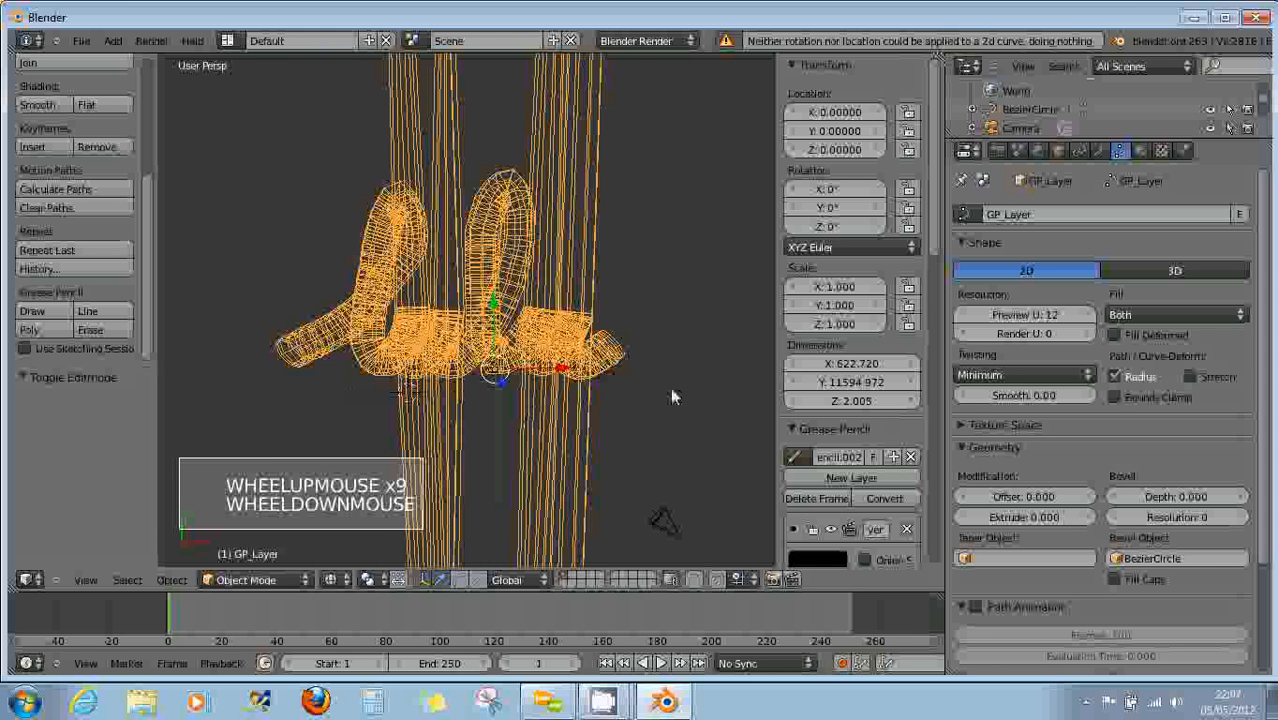
# Unlink the grease pencil data from the "lulu" object and set its curve shape to 3D.
pyautogui.click(833, 456)
pyautogui.click(909, 458)
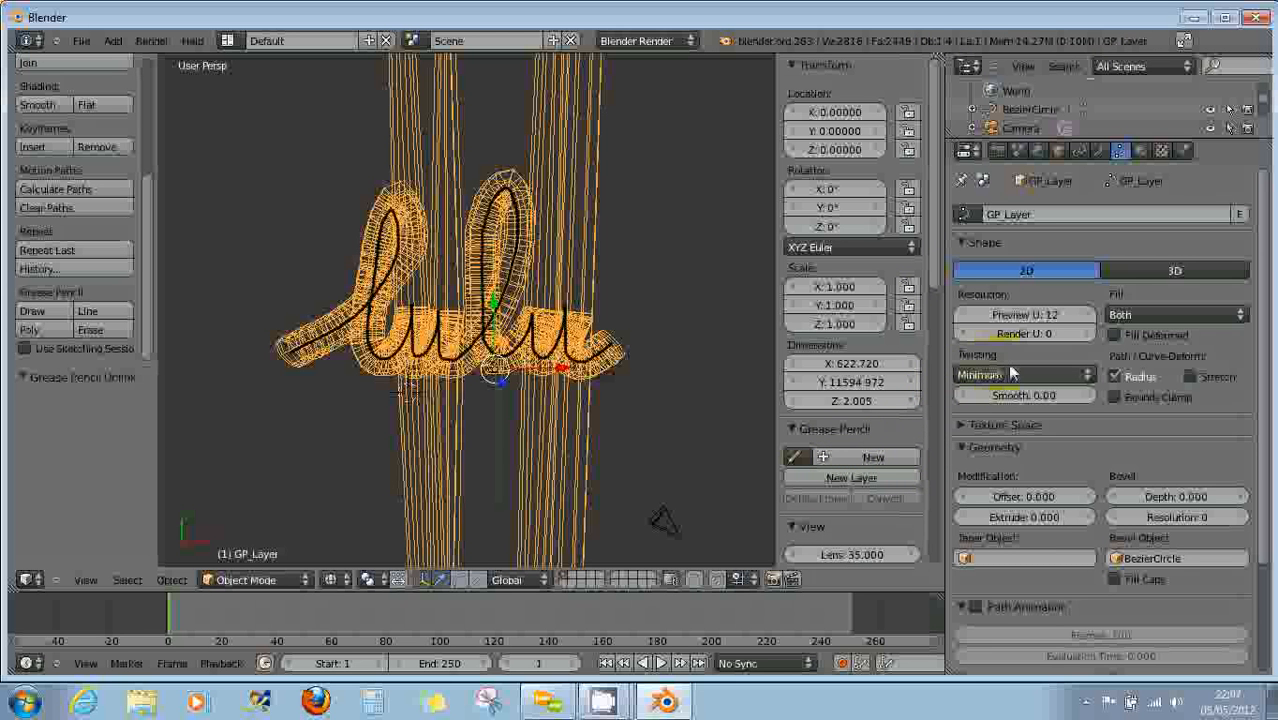
pyautogui.click(1148, 274)
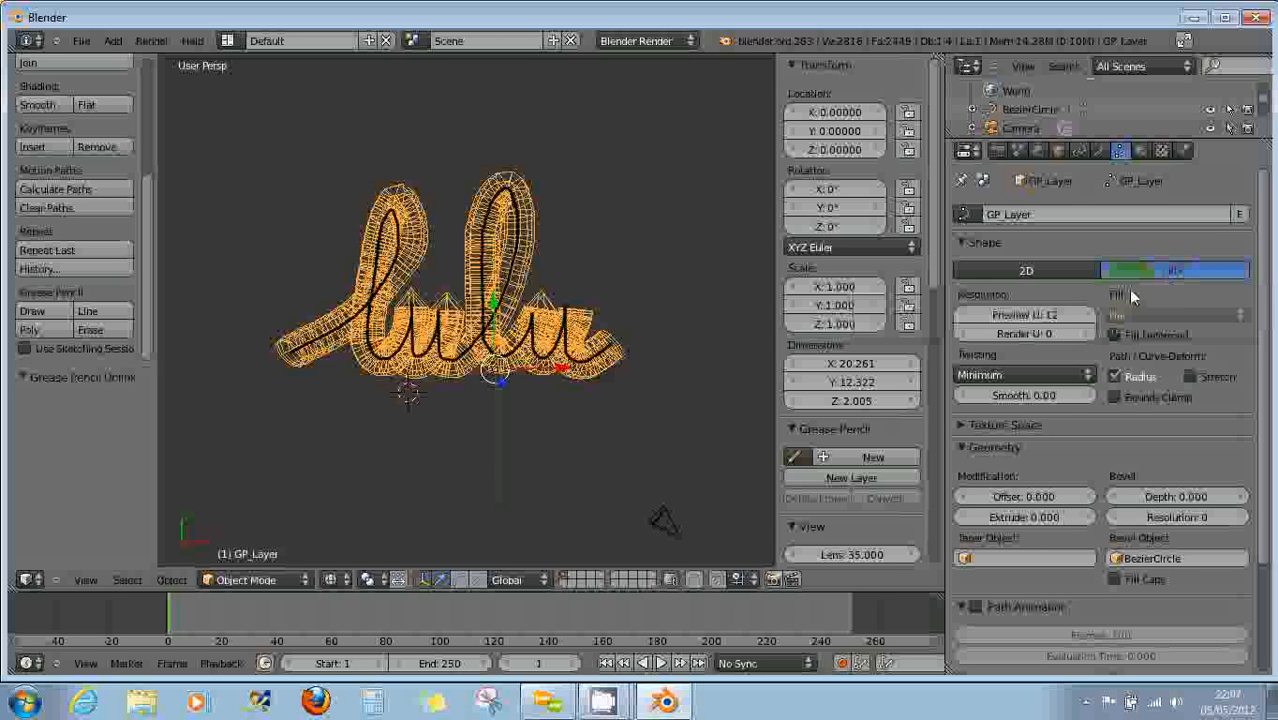
# Display the scene in solid shading and move the Bezier circle by -2.151 in Y, away from the word.
pyautogui.press('z')
pyautogui.rightClick(490, 381)
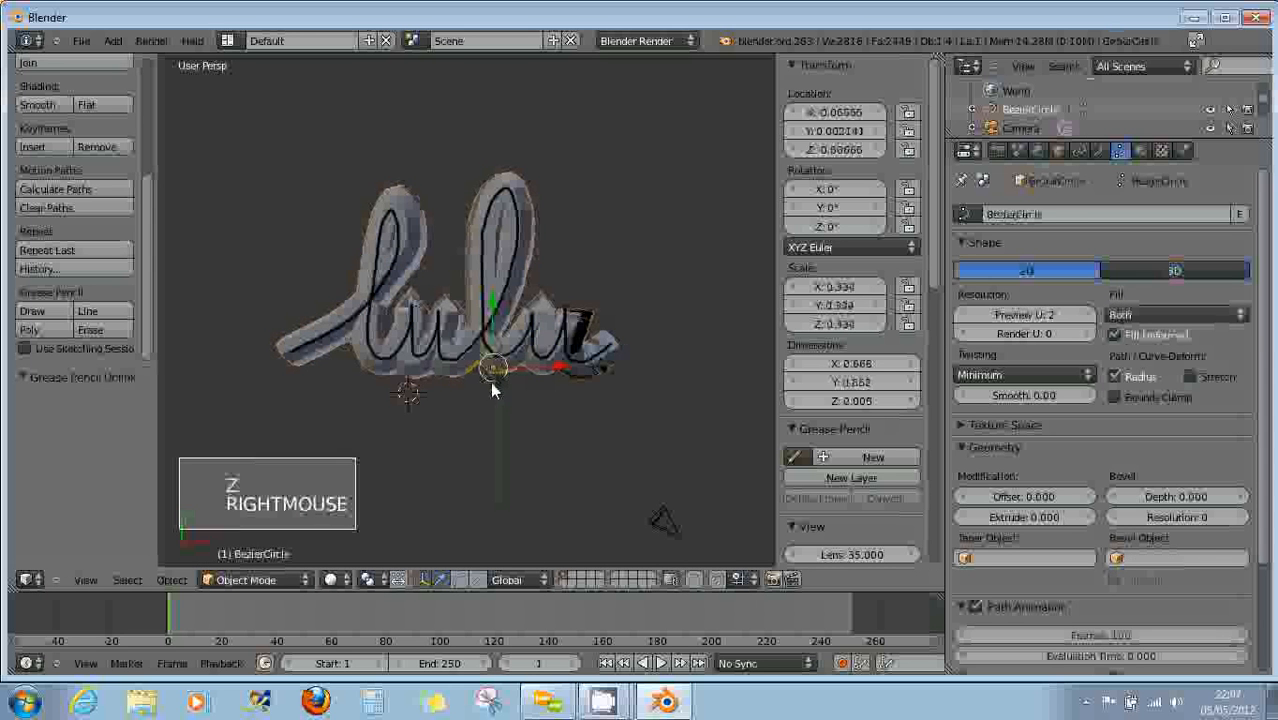
pyautogui.rightClick(492, 390)
pyautogui.scroll(4, 512, 395)
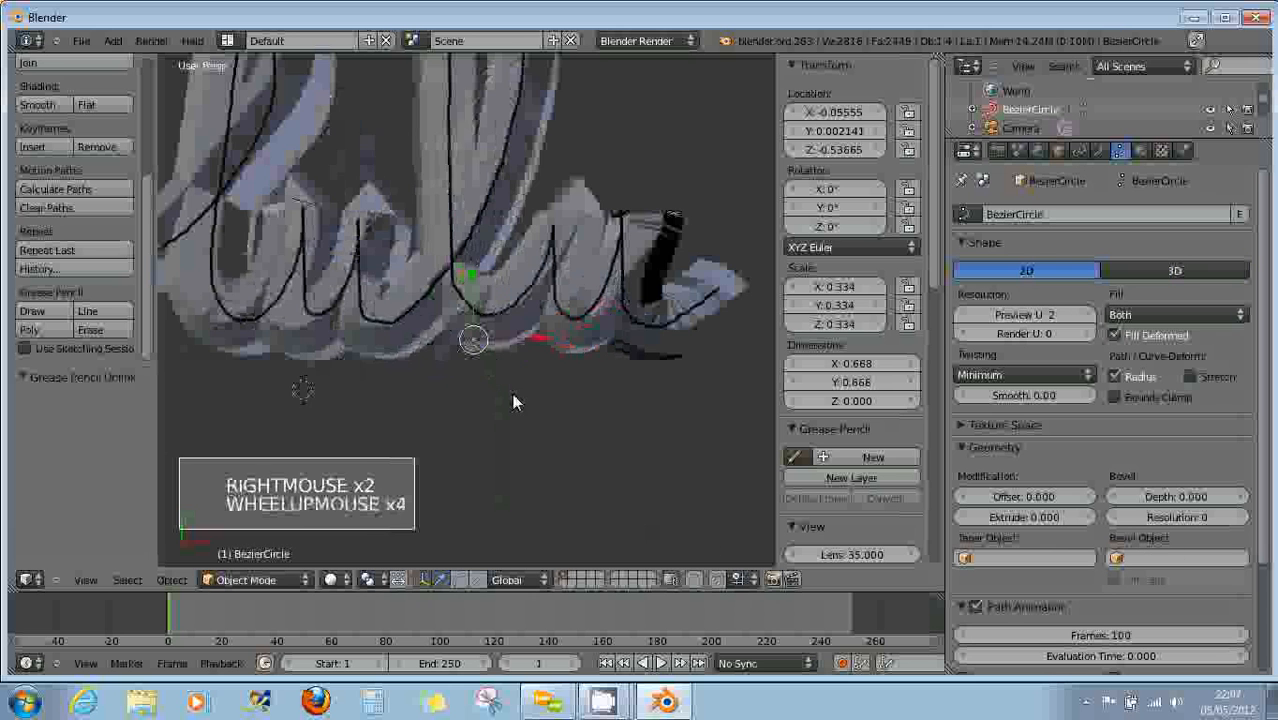
pyautogui.moveTo(470, 274); pyautogui.dragTo(474, 410)
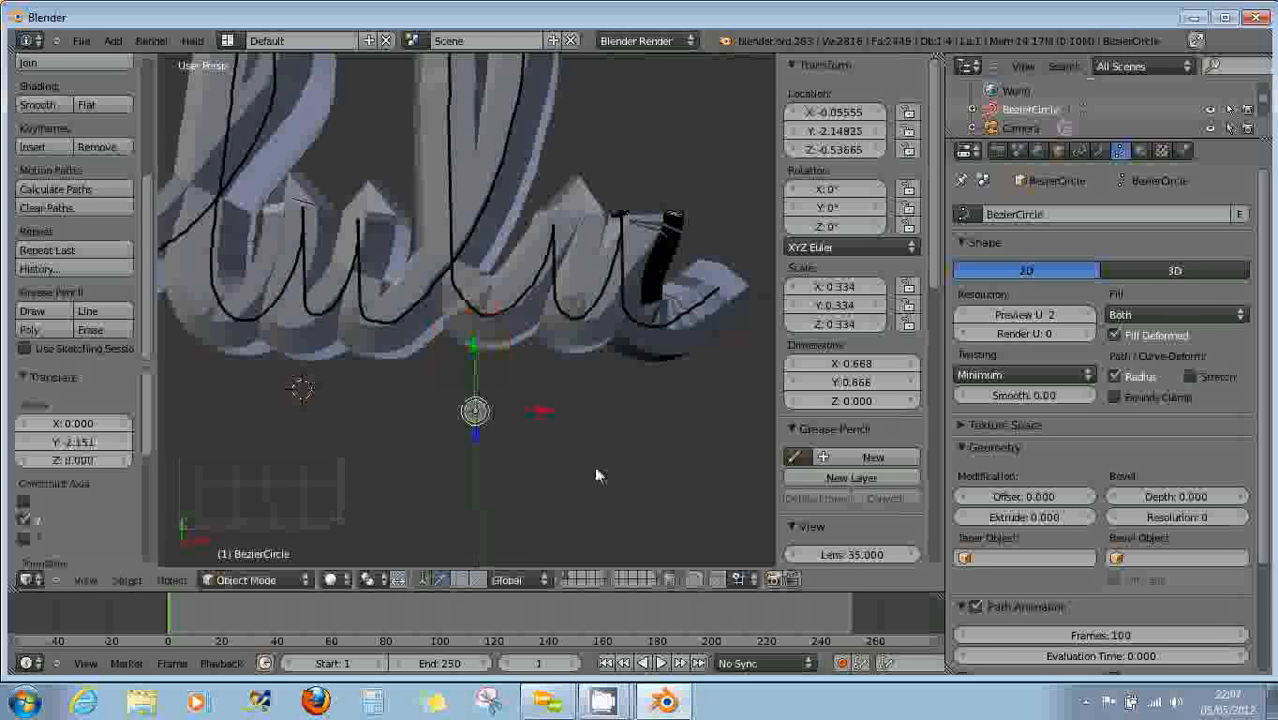
# Scale the Bezier circle down to 0.136 to thin the bevel on the word.
pyautogui.press('s')
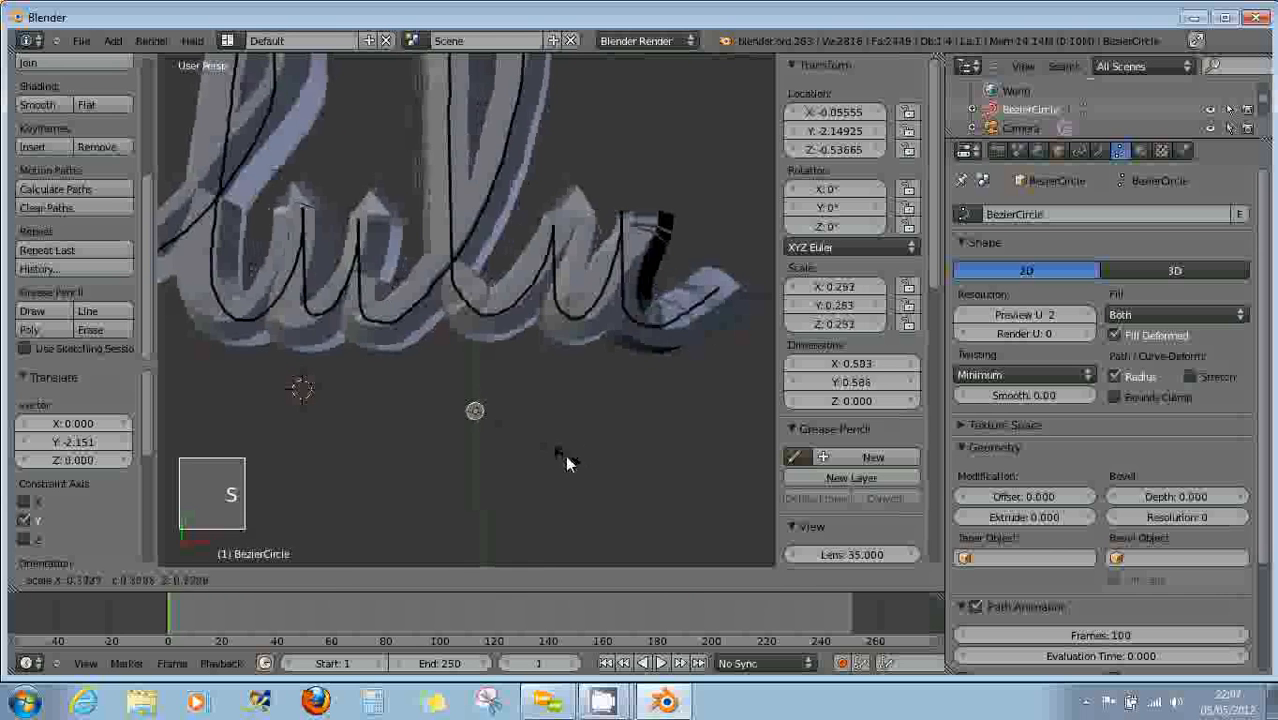
pyautogui.click(566, 461)
pyautogui.press('s')
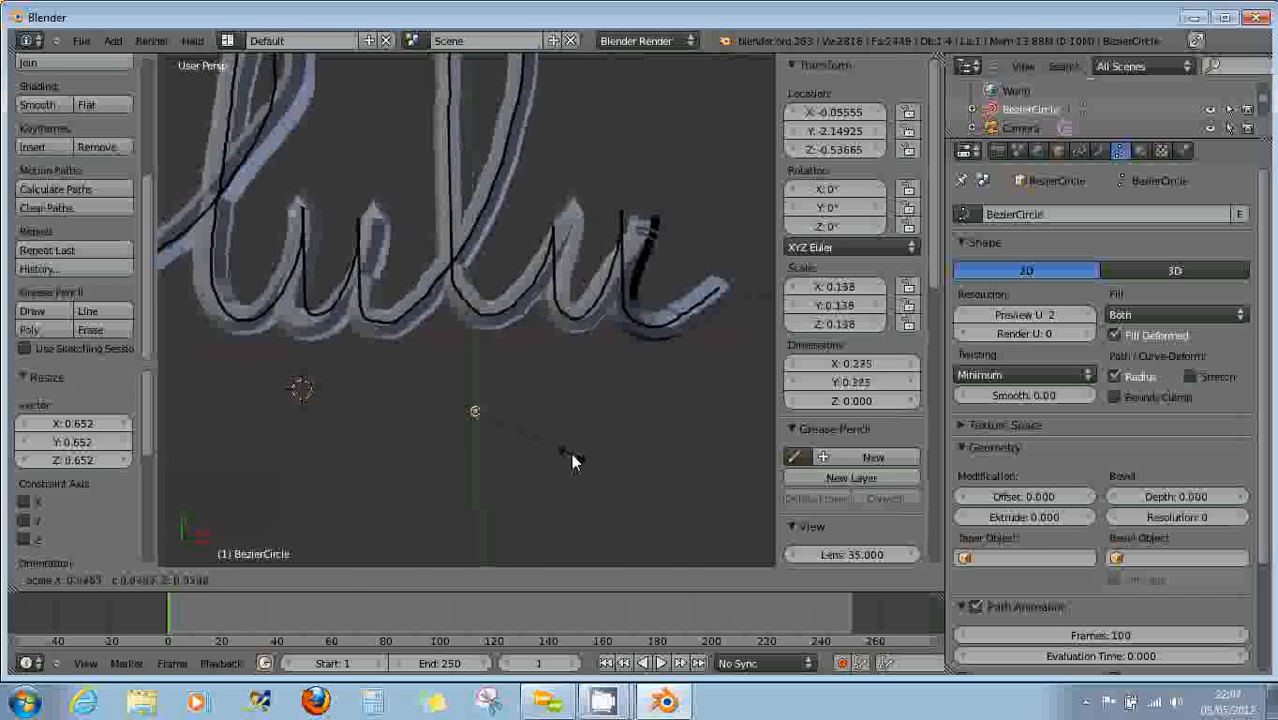
pyautogui.click(571, 453)
# Raise the Bezier circle's preview U resolution to 7 to round off the bevel profile.
pyautogui.scroll(-3, 514, 415)
pyautogui.moveTo(514, 415); pyautogui.dragTo(499, 243, button='middle')
pyautogui.scroll(3, 552, 328)
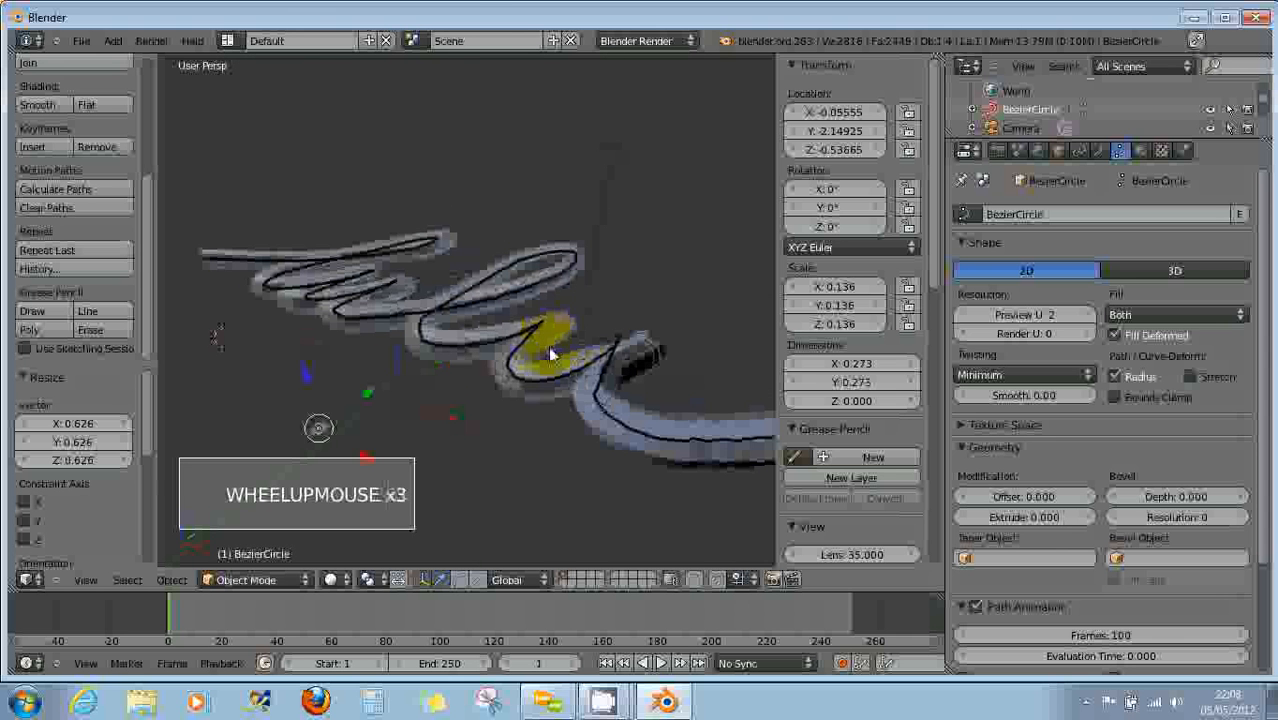
pyautogui.moveTo(535, 389); pyautogui.dragTo(478, 366, button='middle')
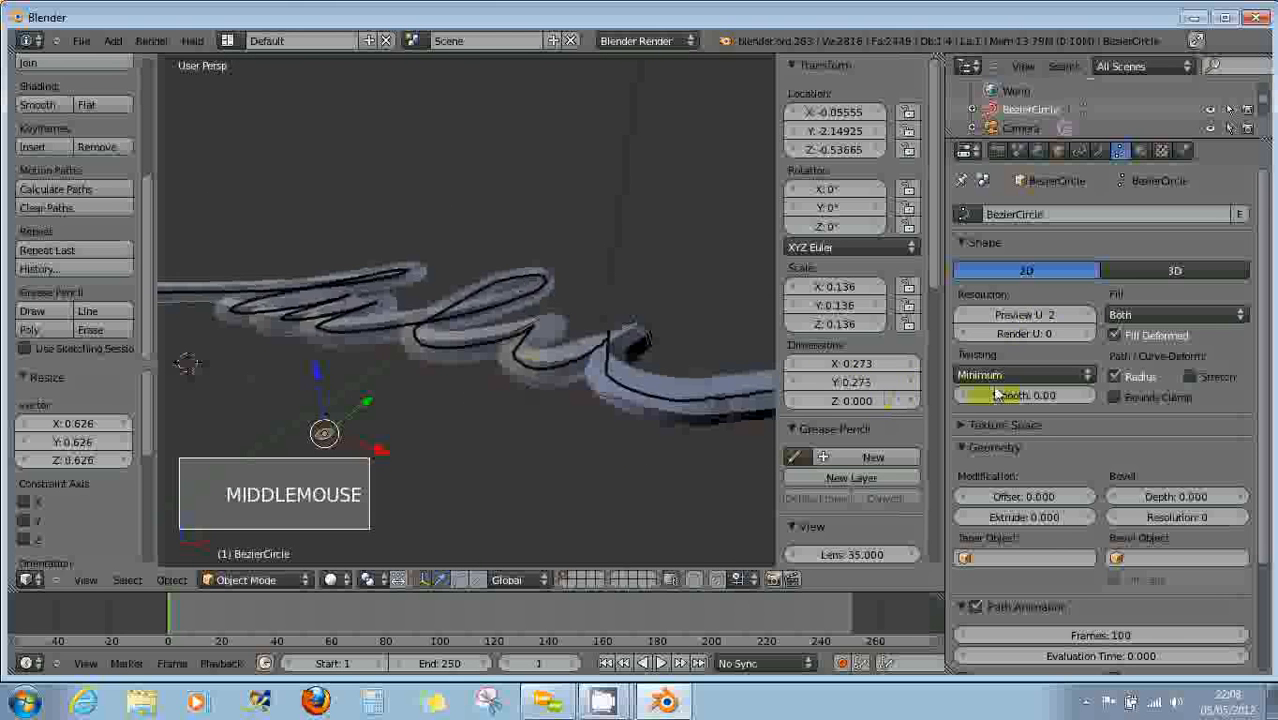
pyautogui.click(1036, 317)
pyautogui.moveTo(1040, 318); pyautogui.dragTo(662, 363)
pyautogui.scroll(3, 662, 370)
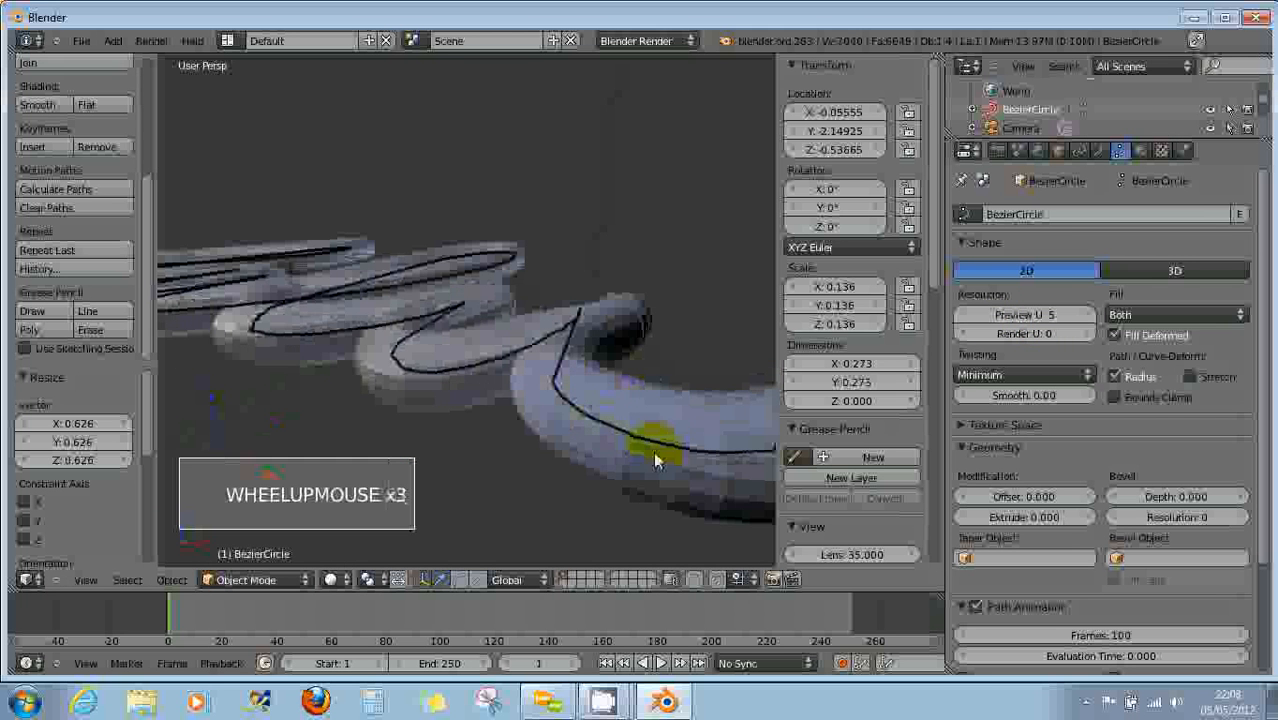
pyautogui.click(1028, 313)
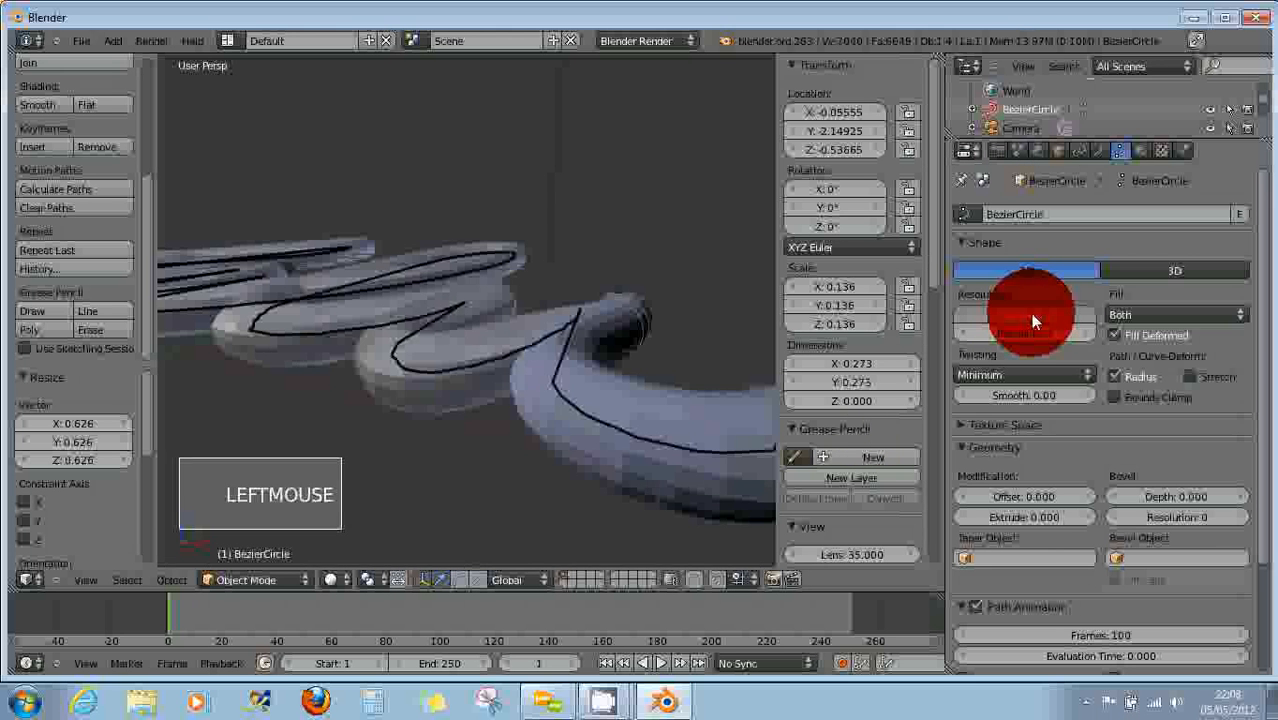
pyautogui.scroll(-2, 455, 350)
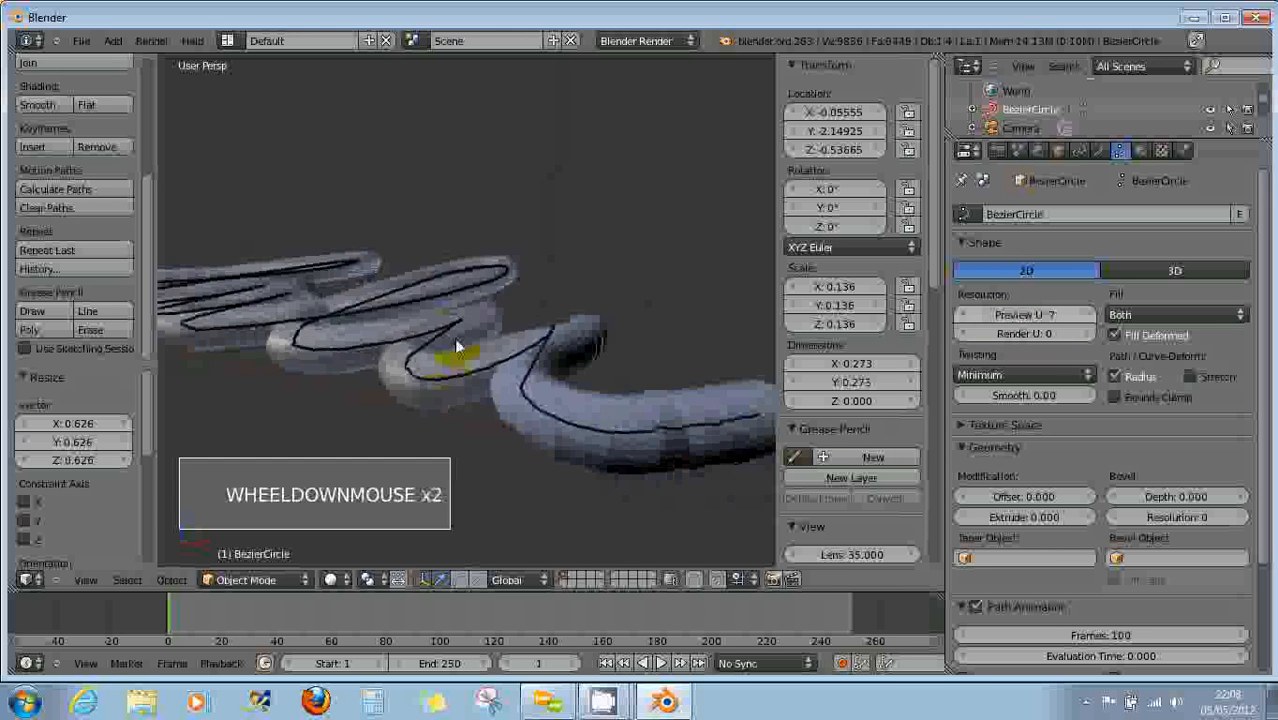
pyautogui.moveTo(455, 347); pyautogui.dragTo(480, 446, button='middle')
pyautogui.scroll(-2, 458, 435)
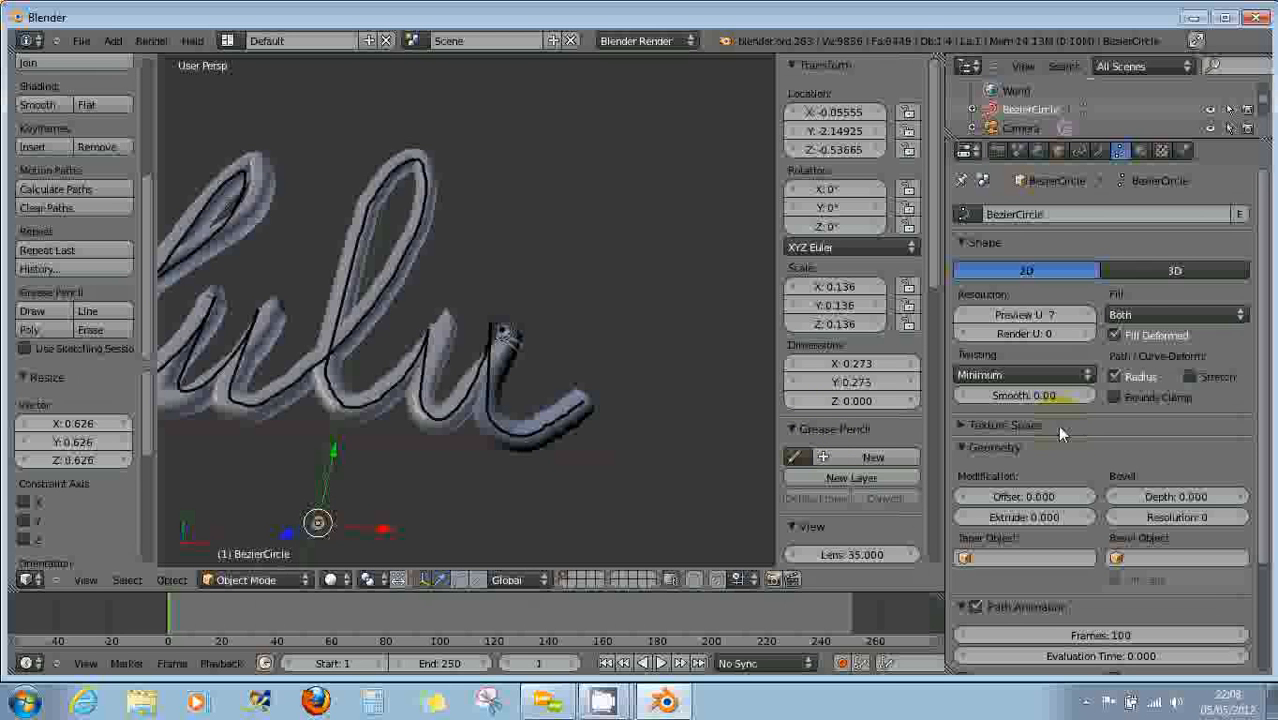
# Set the Bezier circle's fill mode to Back.
pyautogui.click(1148, 315)
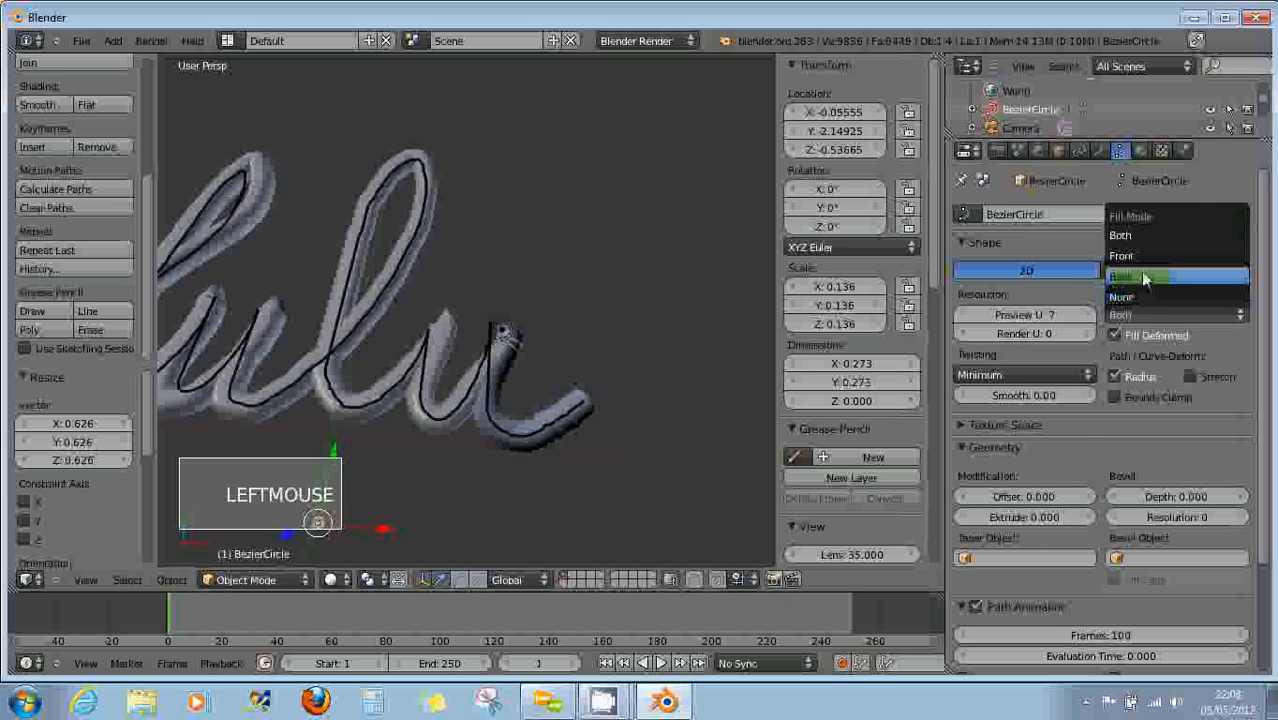
pyautogui.click(1138, 276)
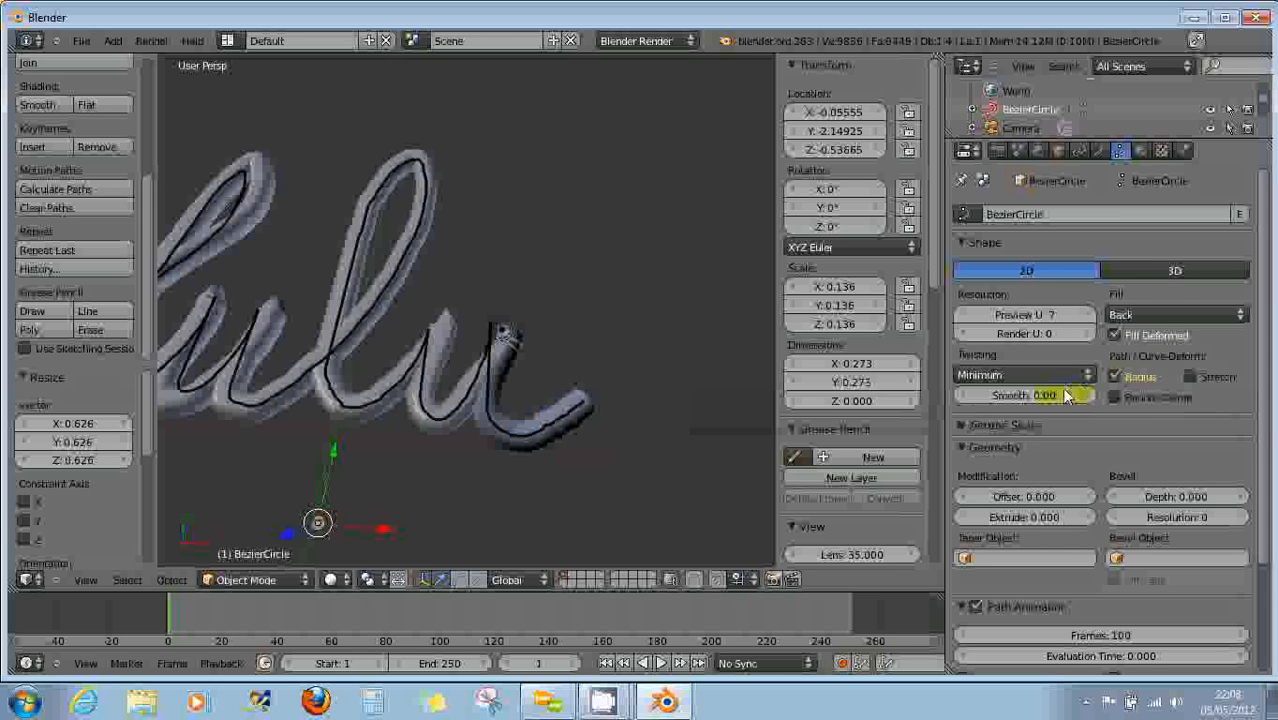
pyautogui.scroll(-2, 1148, 450)
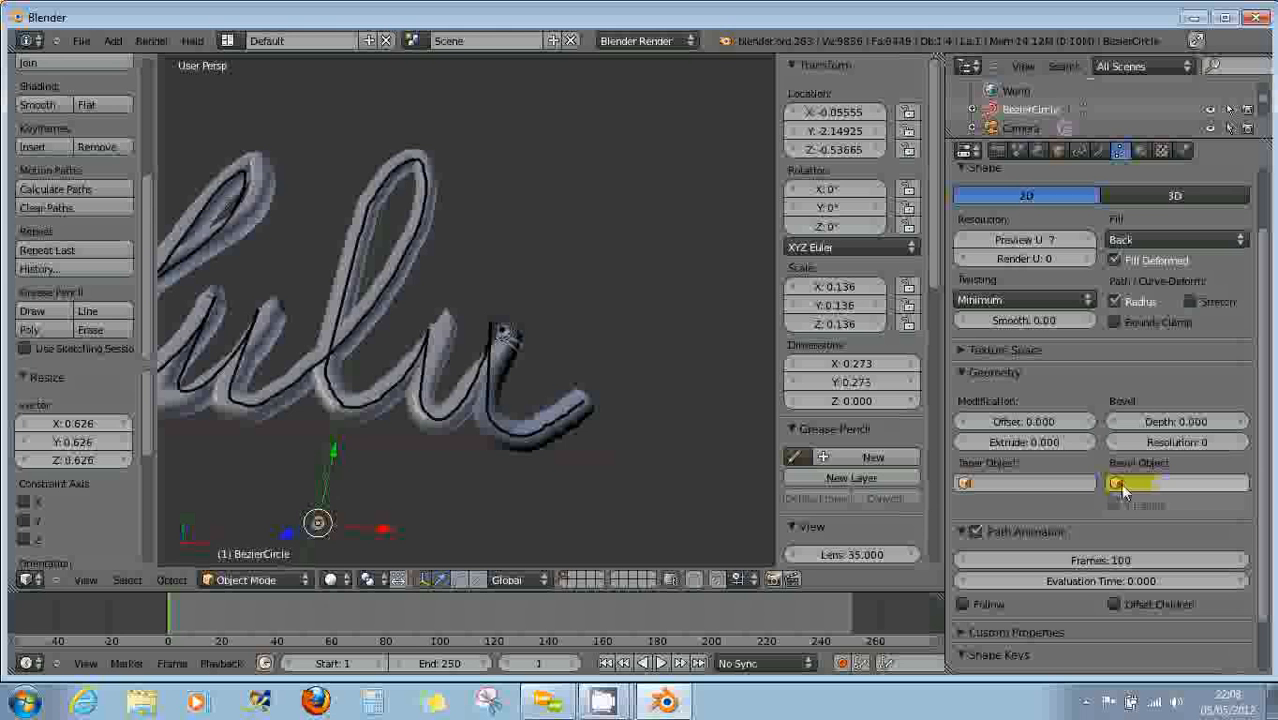
# Select the beveled "lulu" curve in place of the Bezier circle.
pyautogui.rightClick(490, 408)
pyautogui.rightClick(494, 429)
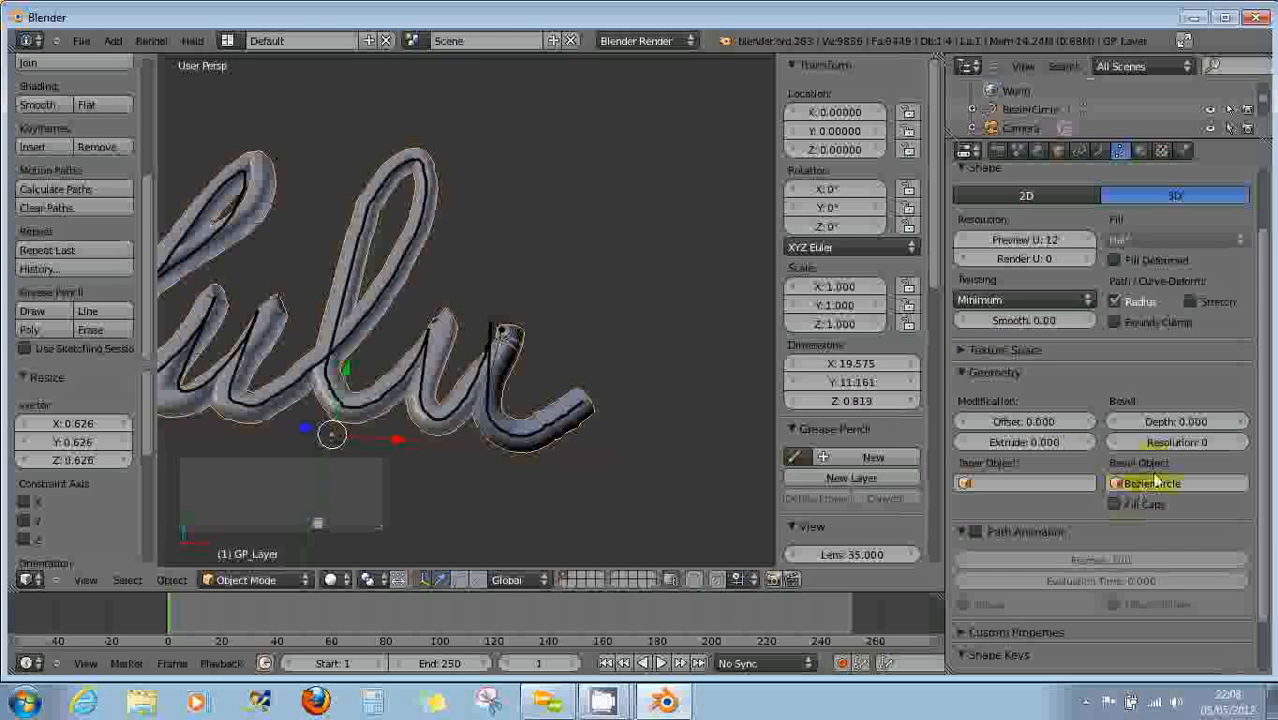
pyautogui.click(1058, 244)
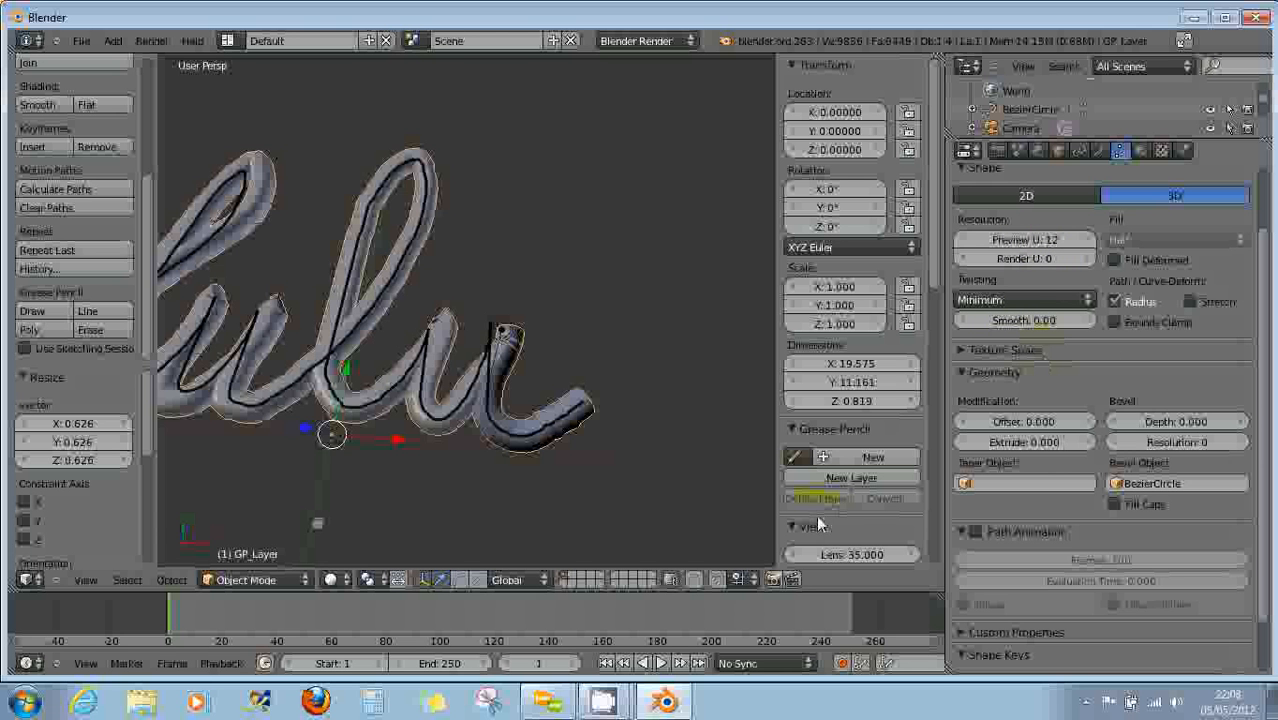
pyautogui.scroll(-3, 545, 498)
pyautogui.moveTo(527, 497); pyautogui.dragTo(535, 460, button='middle')
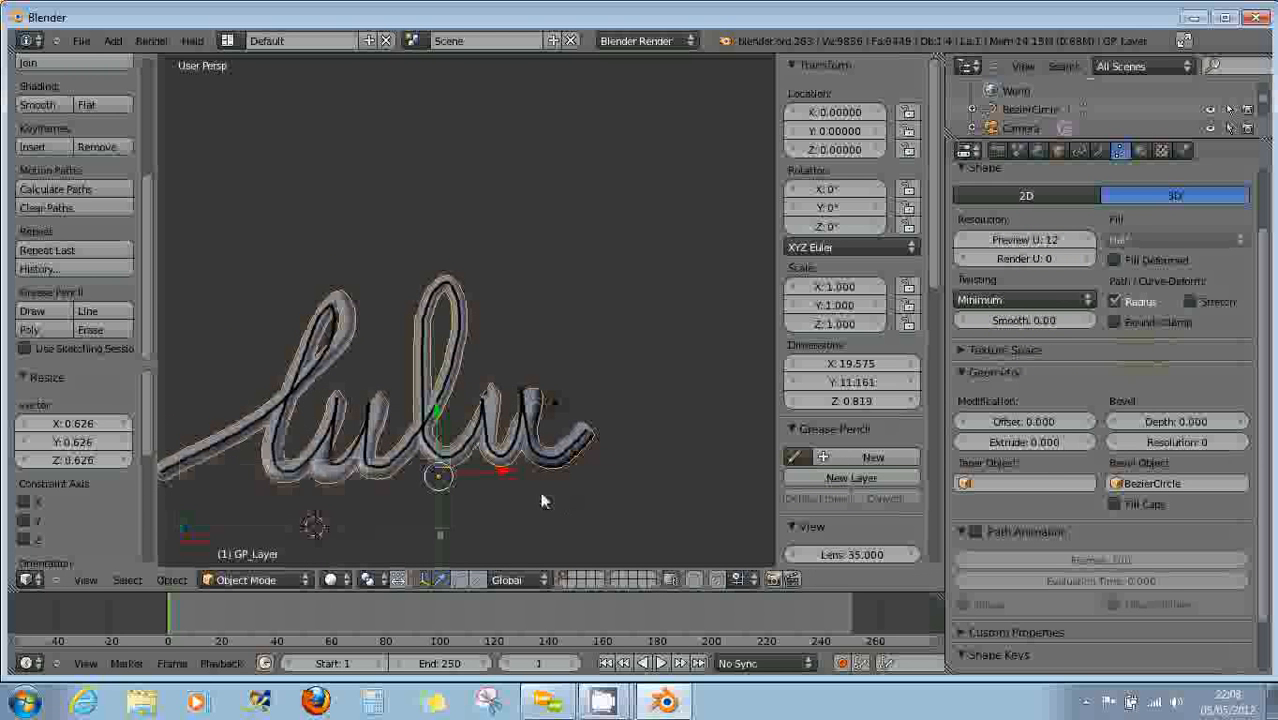
# Try the 2D shape setting on the "lulu" curve and return it to 3D.
pyautogui.click(1060, 196)
pyautogui.click(1138, 196)
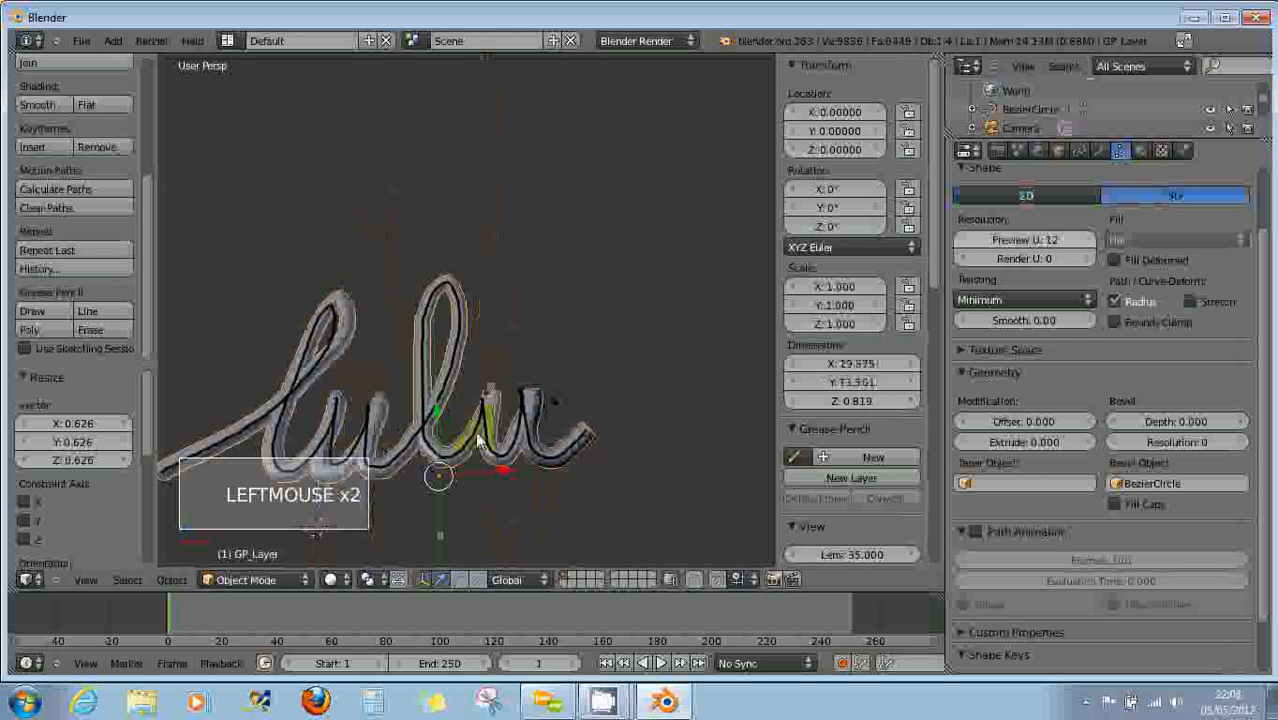
pyautogui.moveTo(470, 420); pyautogui.dragTo(455, 372, button='middle')
pyautogui.scroll(-2, 460, 380)
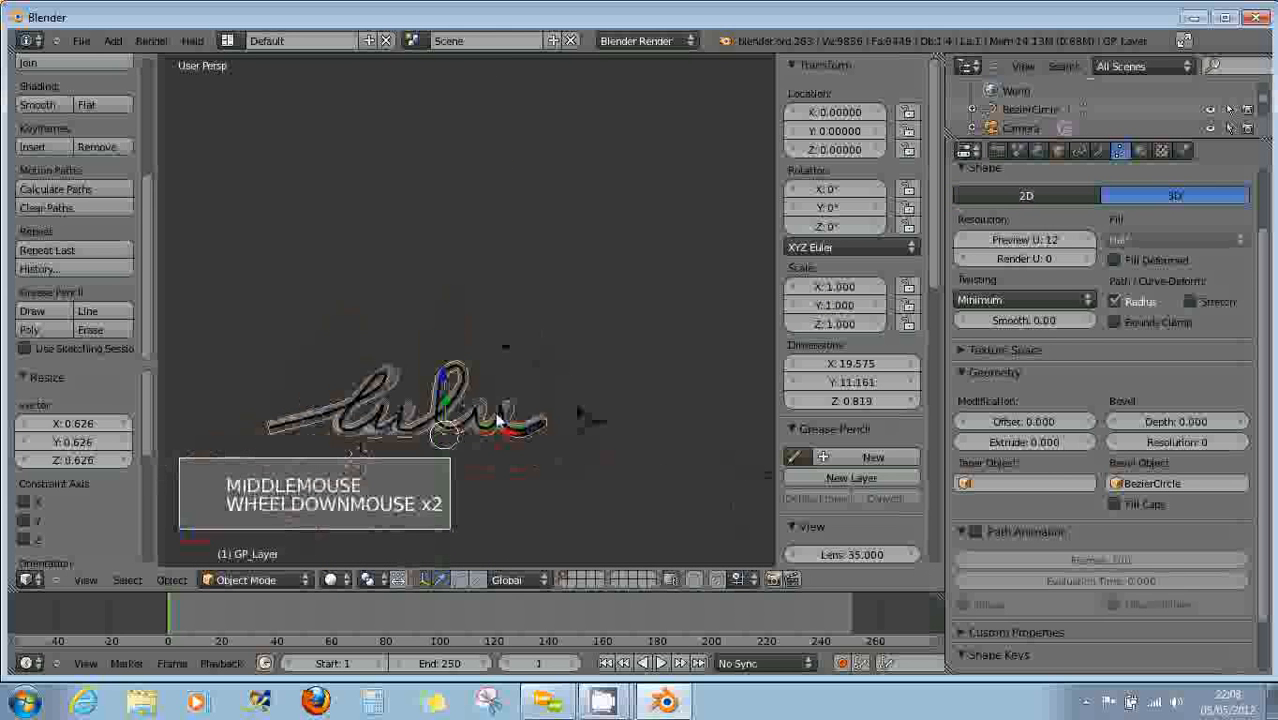
pyautogui.moveTo(530, 428); pyautogui.dragTo(484, 373, button='middle')
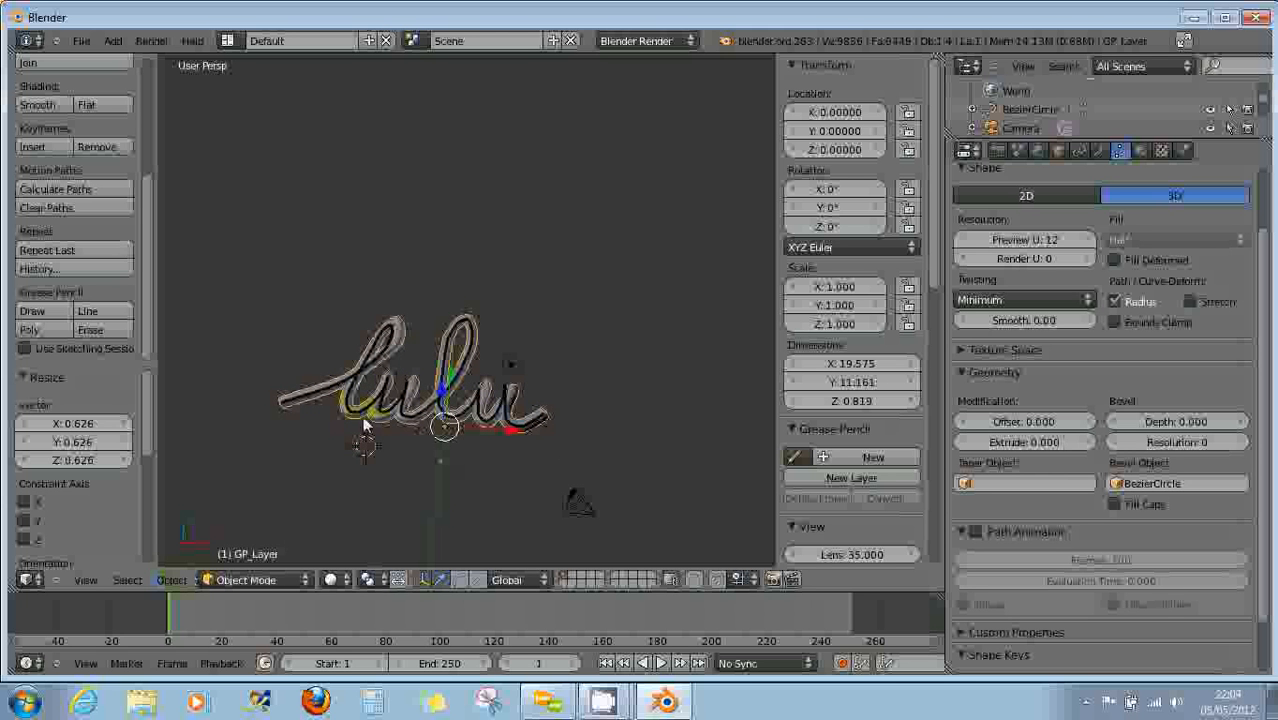
# Convert the beveled "lulu" curve to a mesh.
pyautogui.click(171, 580)
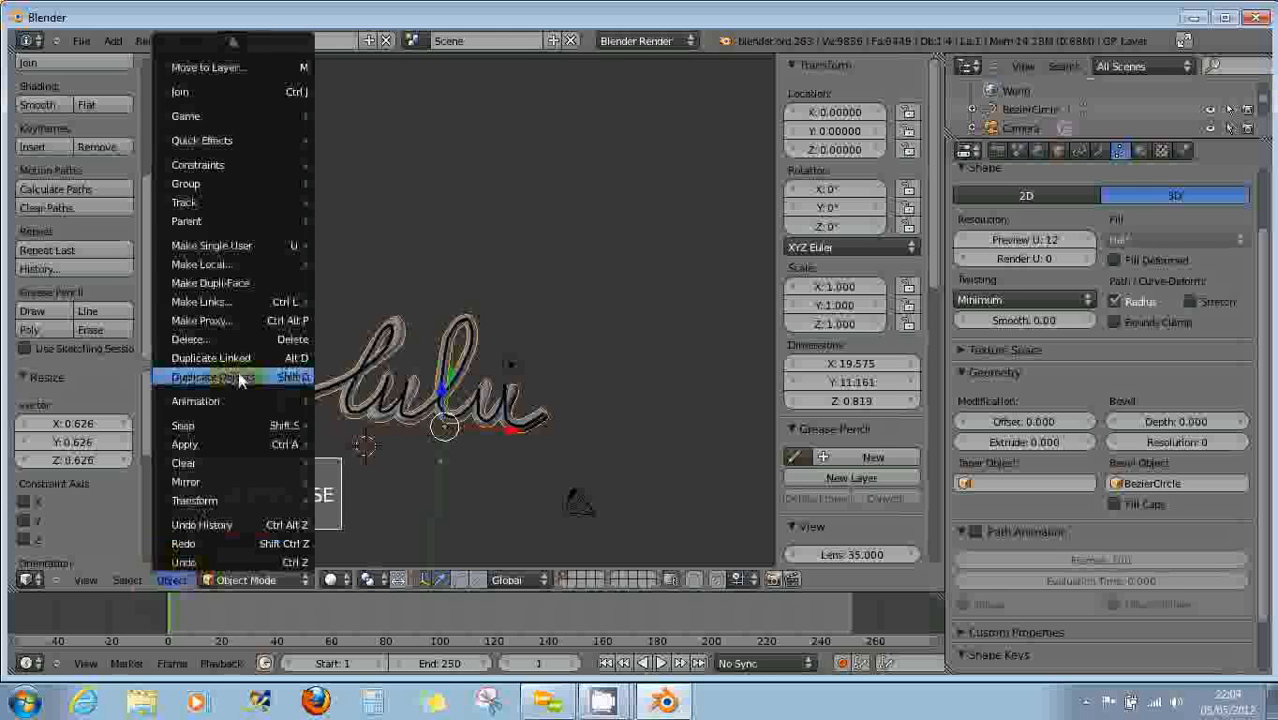
pyautogui.moveTo(234, 45)
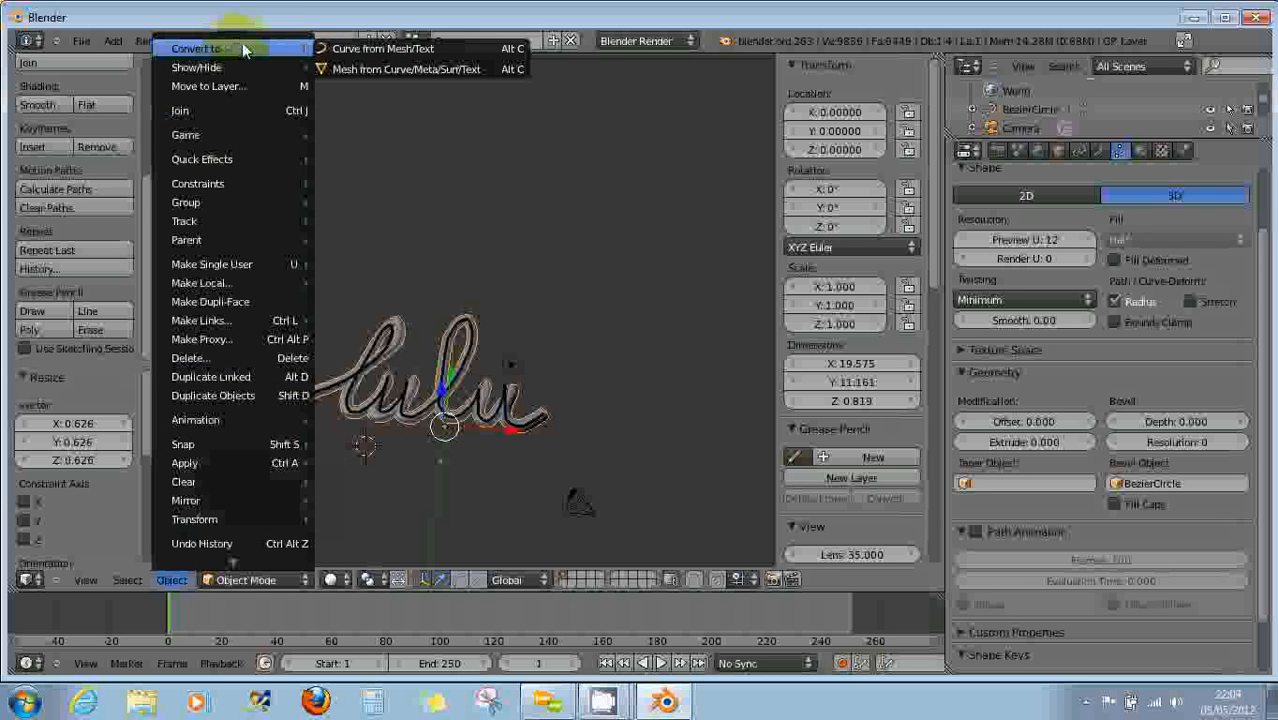
pyautogui.click(355, 69)
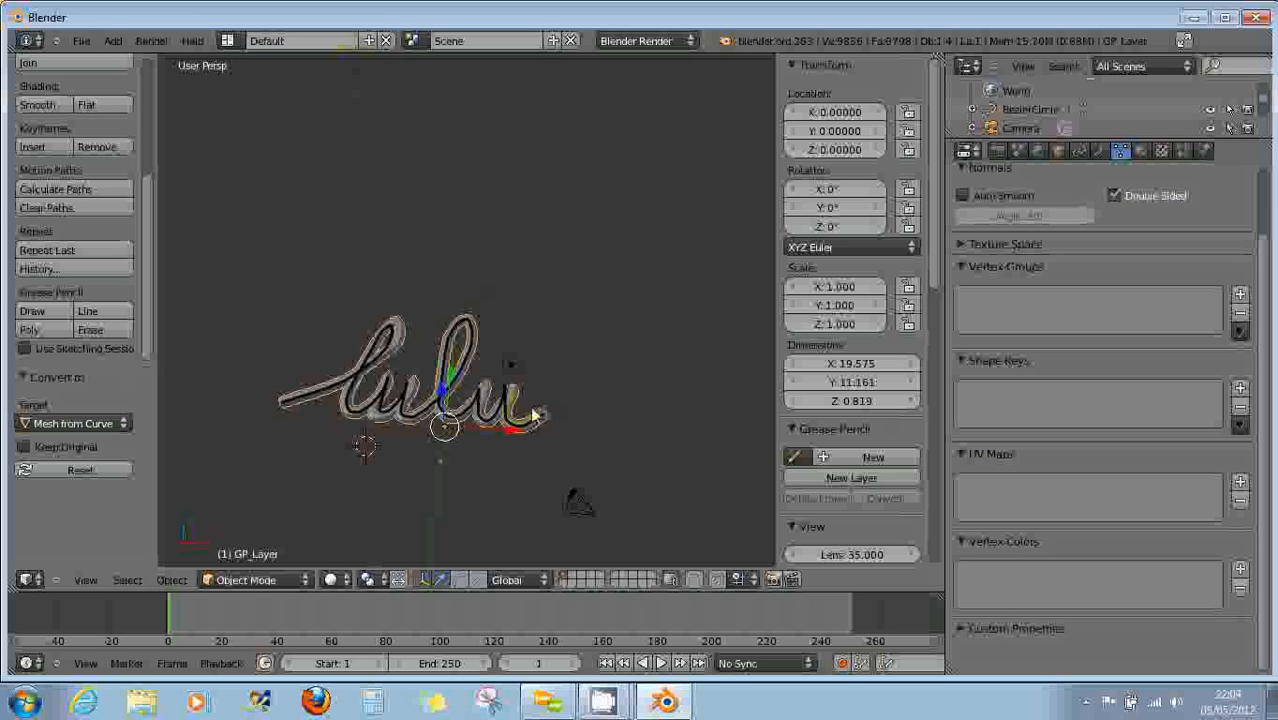
# Rename the word's mesh object as LULU.
pyautogui.scroll(5, 535, 415)
pyautogui.rightClick(490, 396)
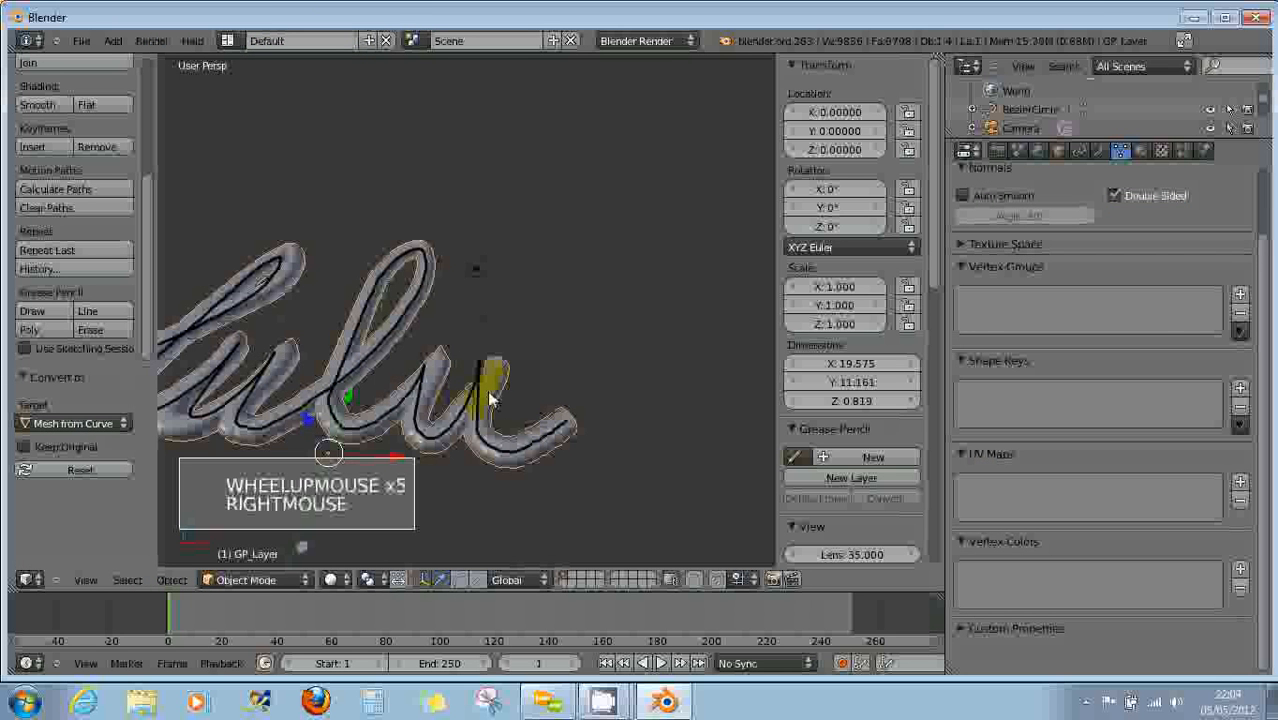
pyautogui.click(1058, 150)
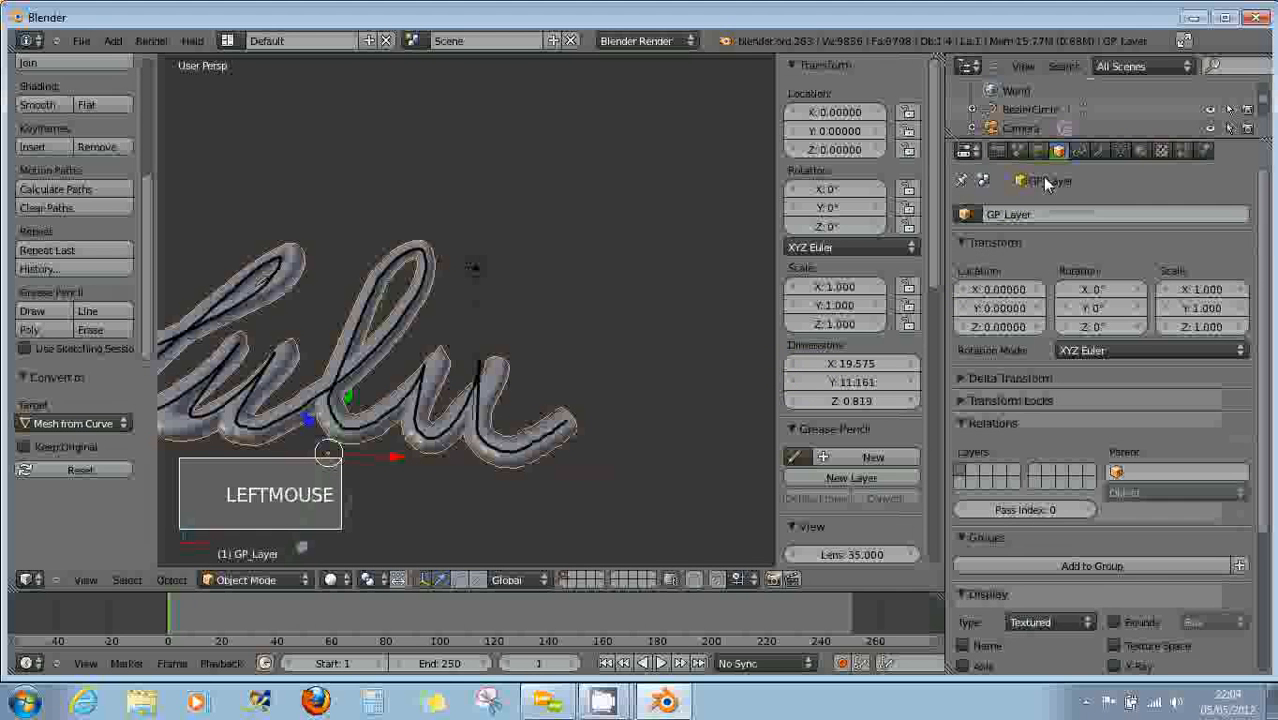
pyautogui.doubleClick(1020, 215)
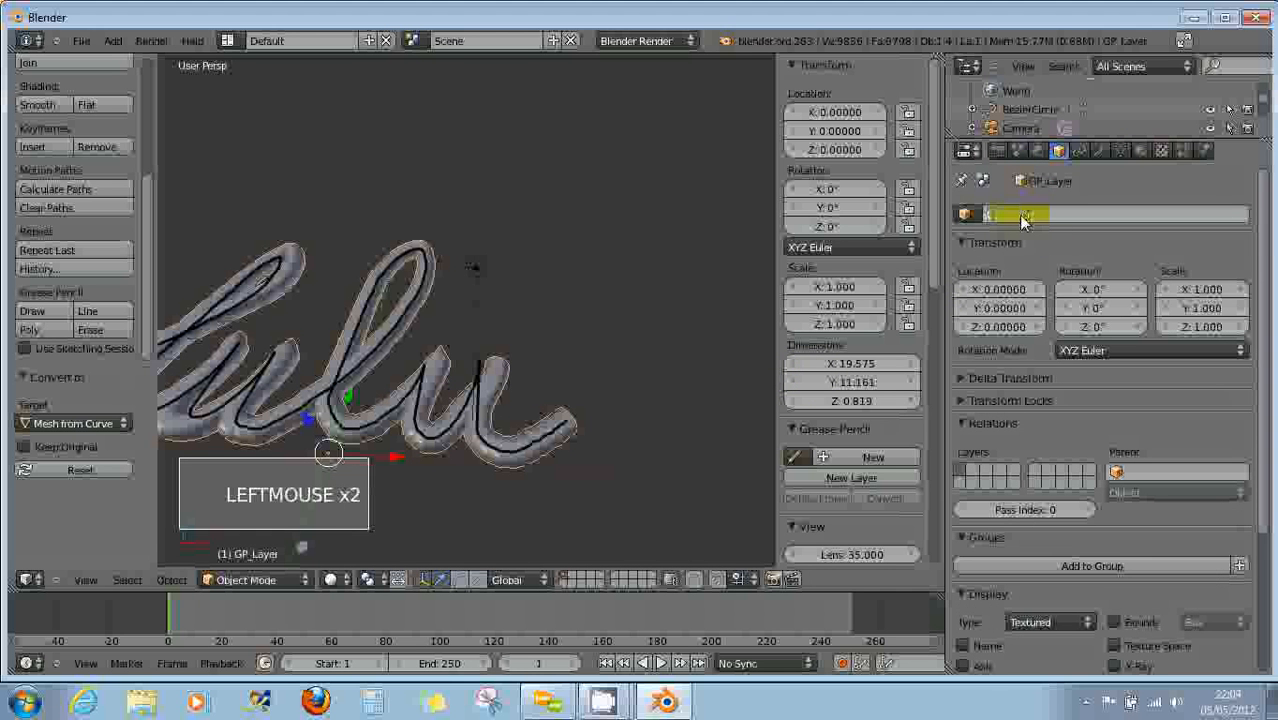
pyautogui.write('LULU')
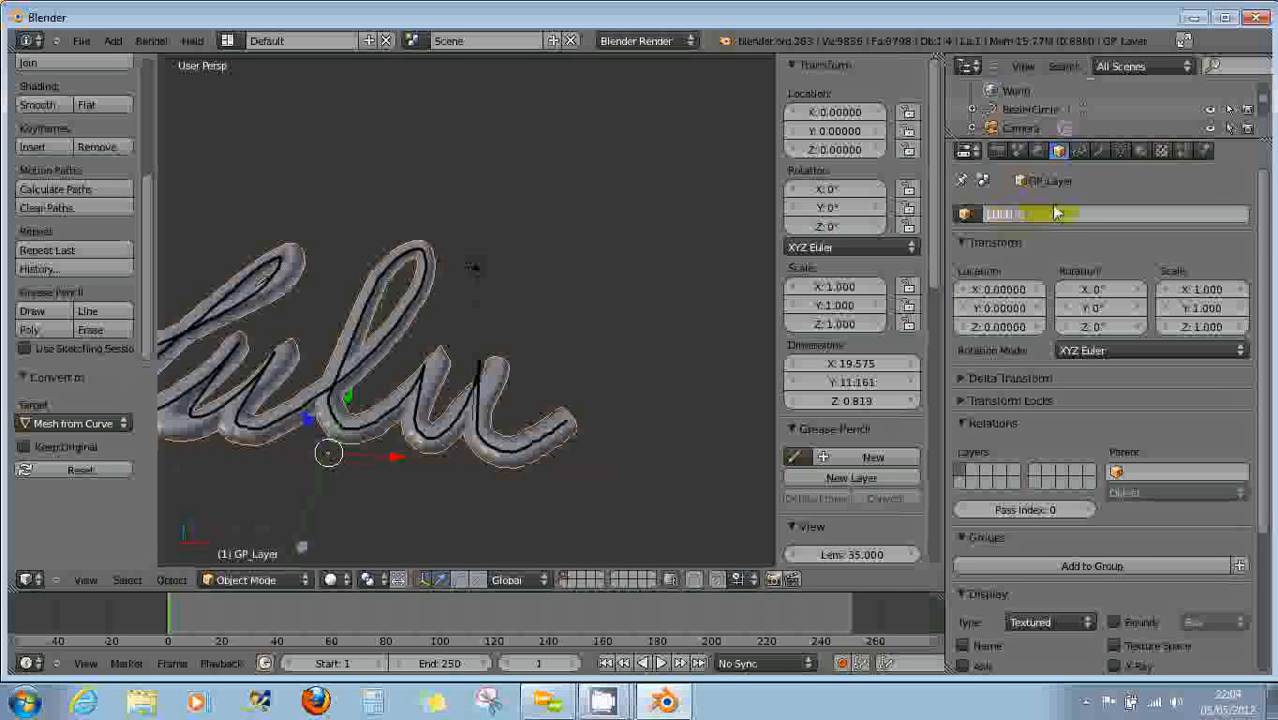
pyautogui.press('Return')
# Enlarge the scene's object list and hide the lamp, camera and Bezier circle from the 3D view.
pyautogui.scroll(2, 1178, 203)
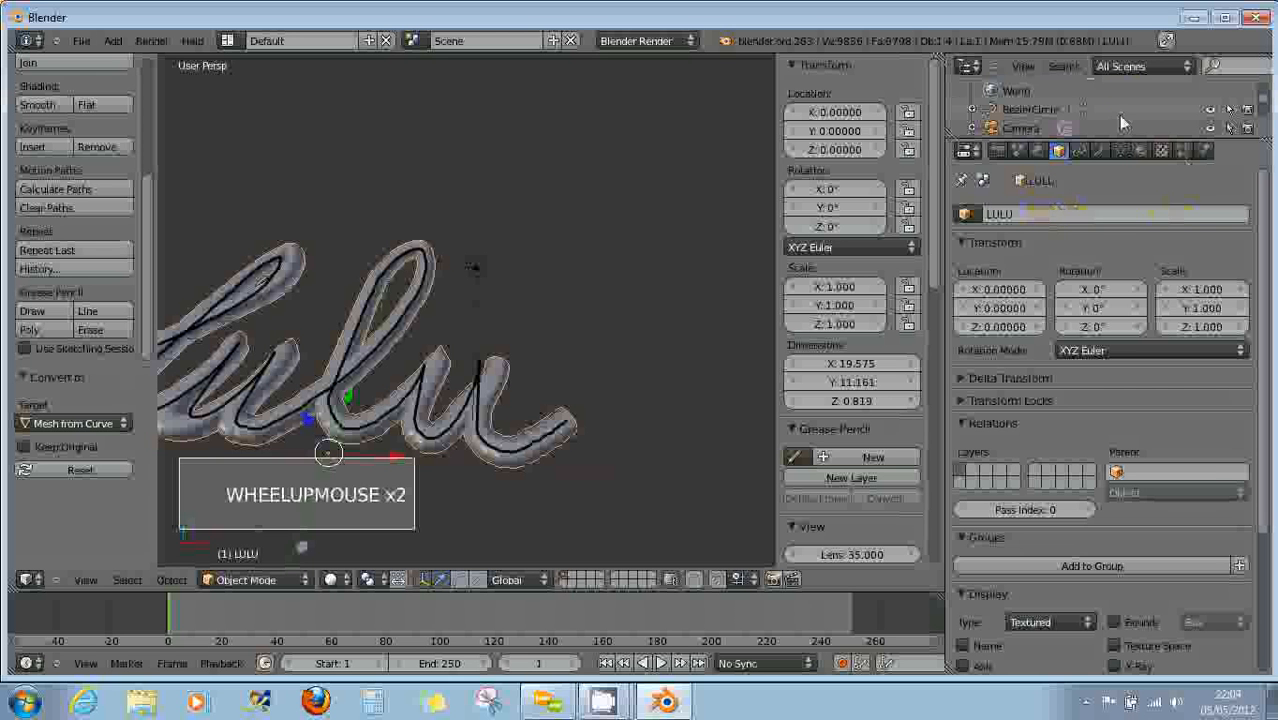
pyautogui.scroll(2, 1118, 115)
pyautogui.scroll(-3, 1116, 123)
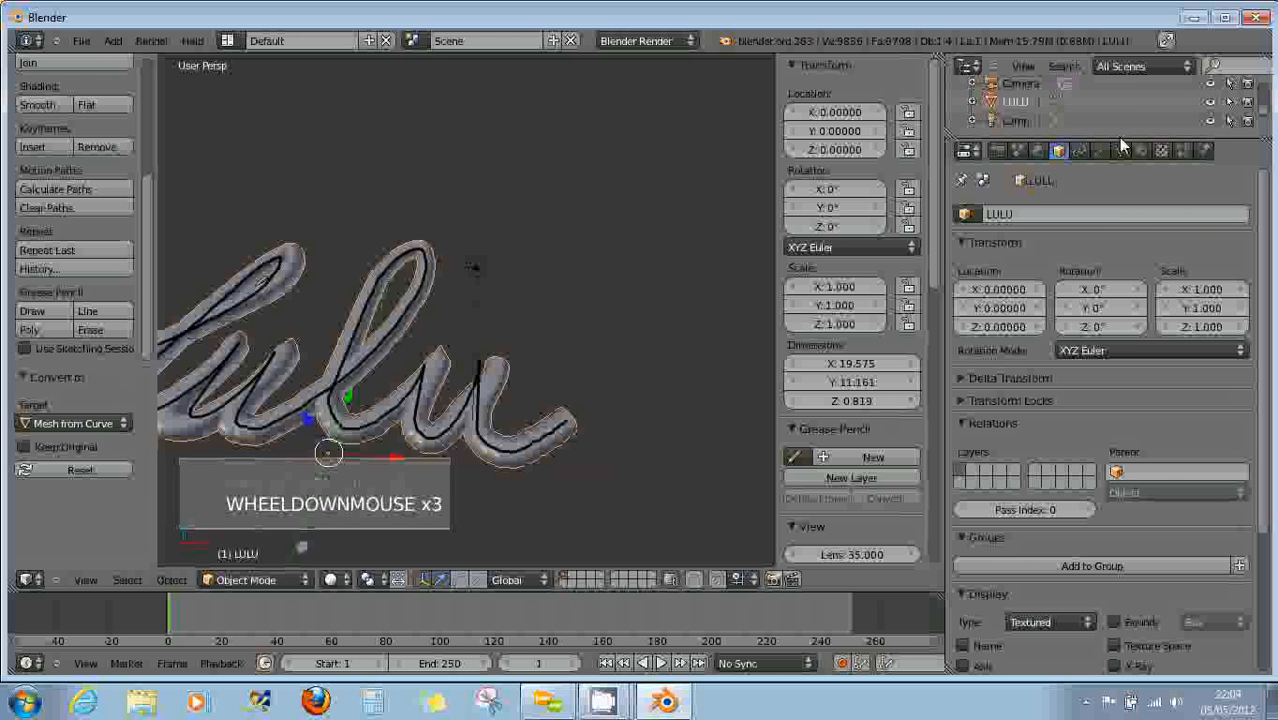
pyautogui.moveTo(1118, 138); pyautogui.dragTo(1113, 277)
pyautogui.click(1008, 188)
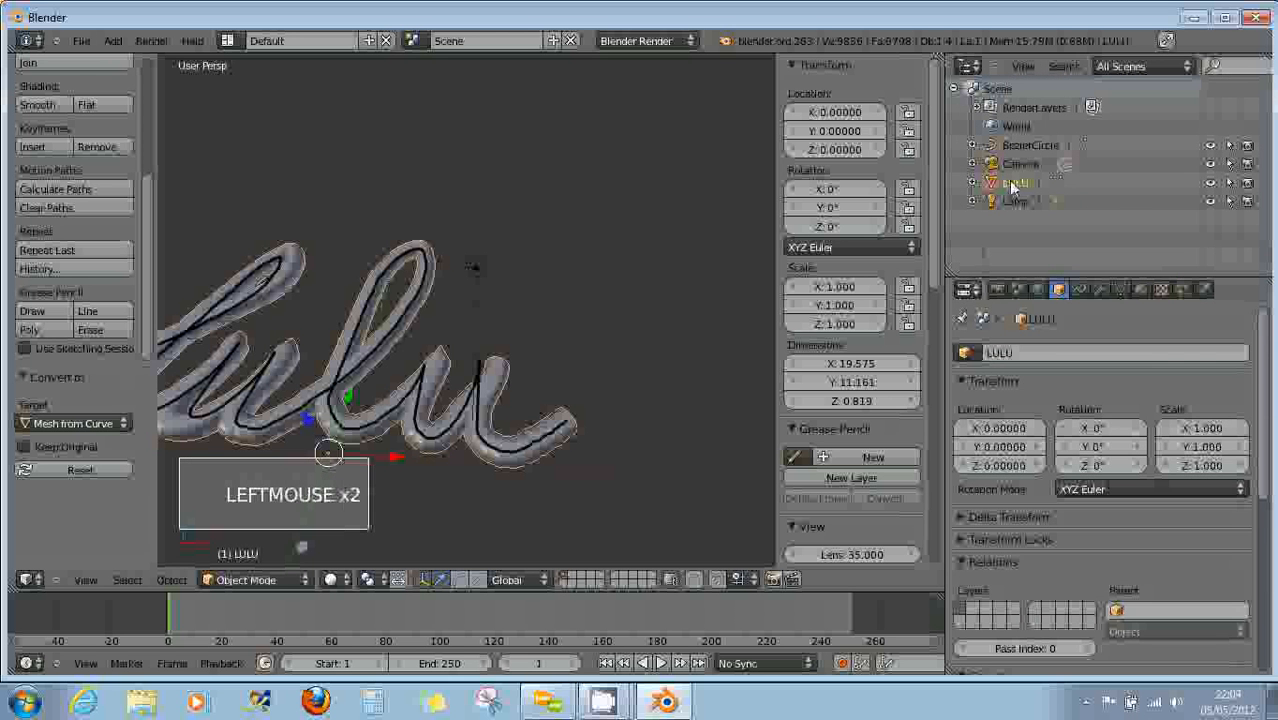
pyautogui.click(1210, 201)
pyautogui.click(1210, 164)
pyautogui.click(1210, 145)
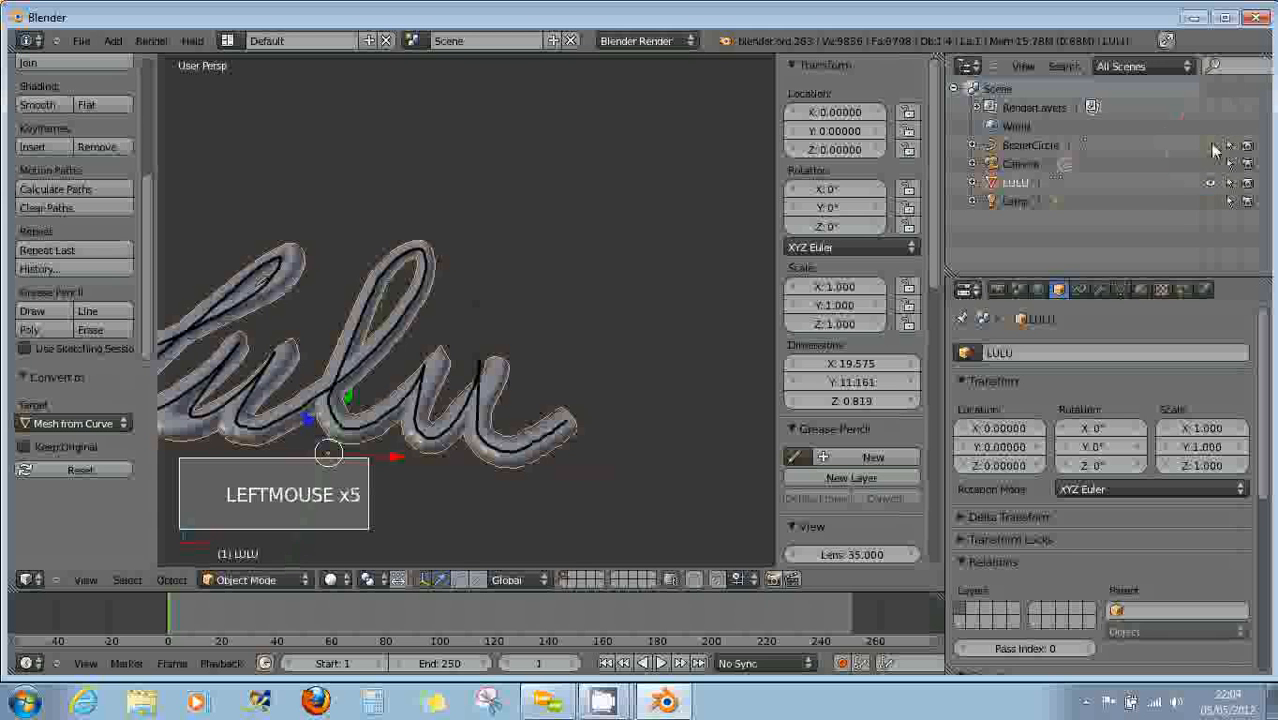
# Switch the LULU mesh to Edit Mode and examine its geometry up close around the final letter.
pyautogui.scroll(-2, 296, 405)
pyautogui.scroll(1, 296, 405)
pyautogui.moveTo(296, 405); pyautogui.dragTo(310, 417, button='middle')
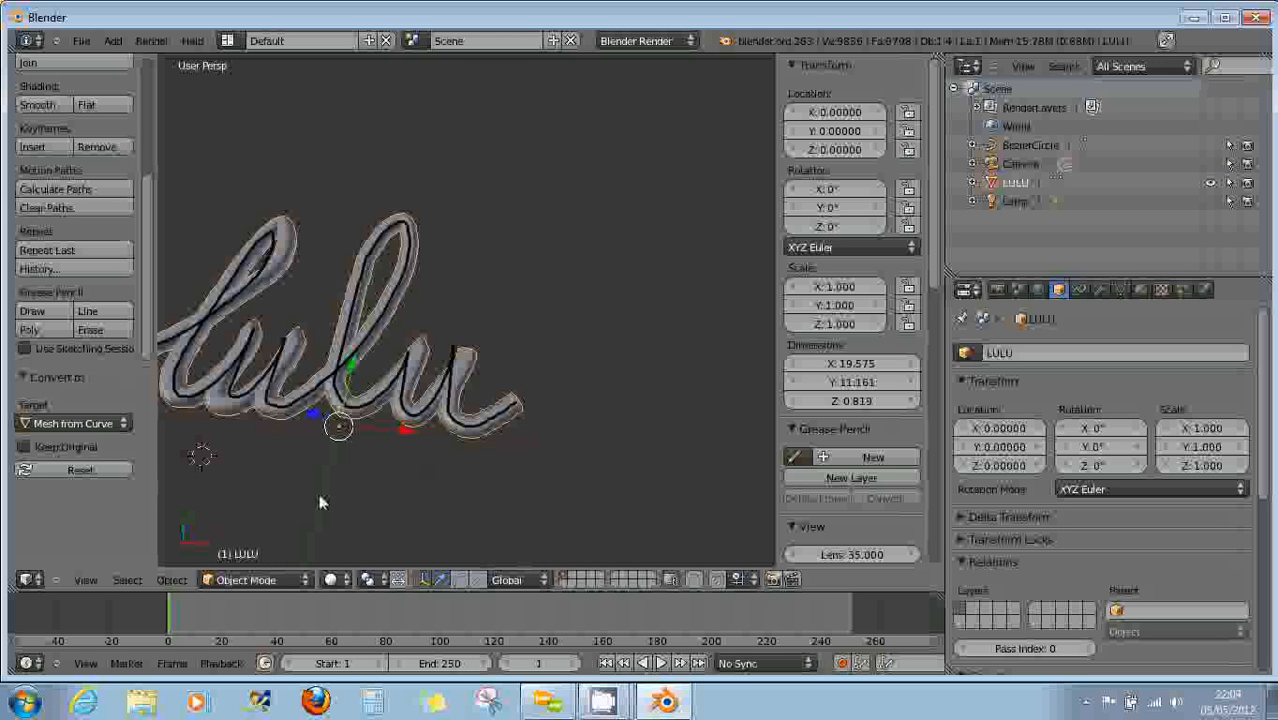
pyautogui.click(218, 580)
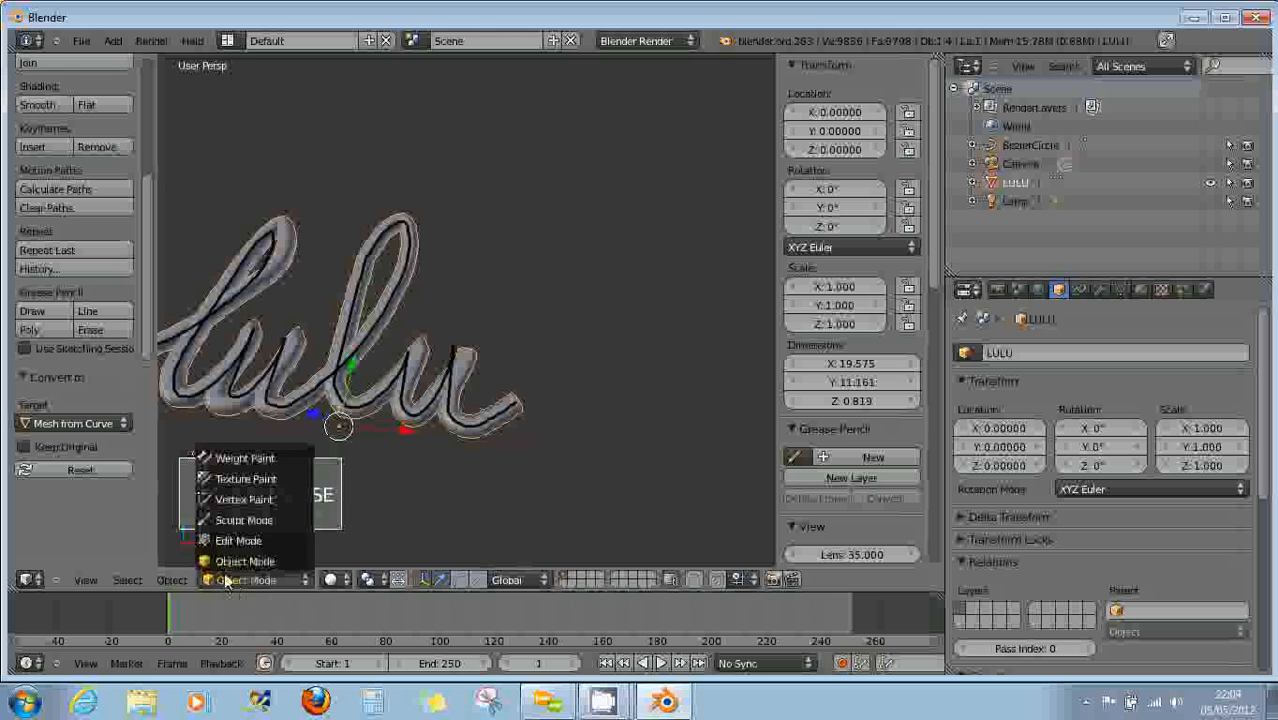
pyautogui.click(228, 541)
pyautogui.moveTo(368, 427); pyautogui.dragTo(365, 455, button='middle')
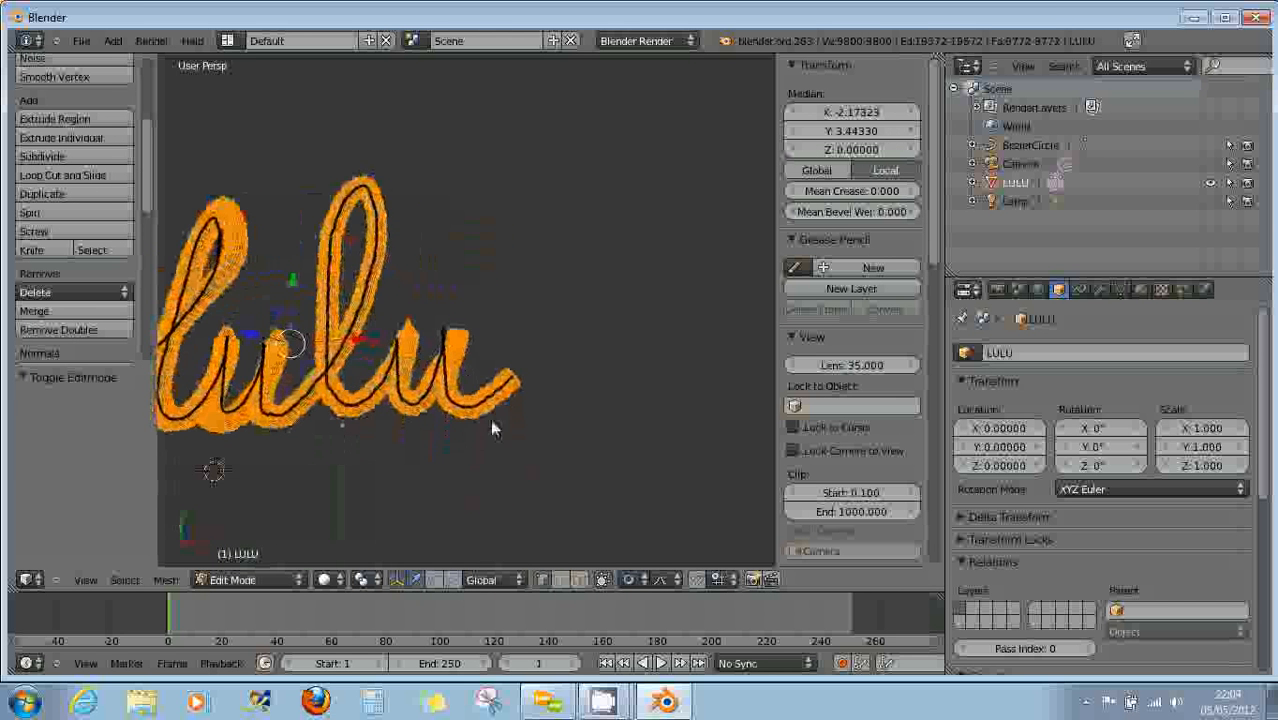
pyautogui.scroll(8, 489, 408)
pyautogui.scroll(1, 470, 418)
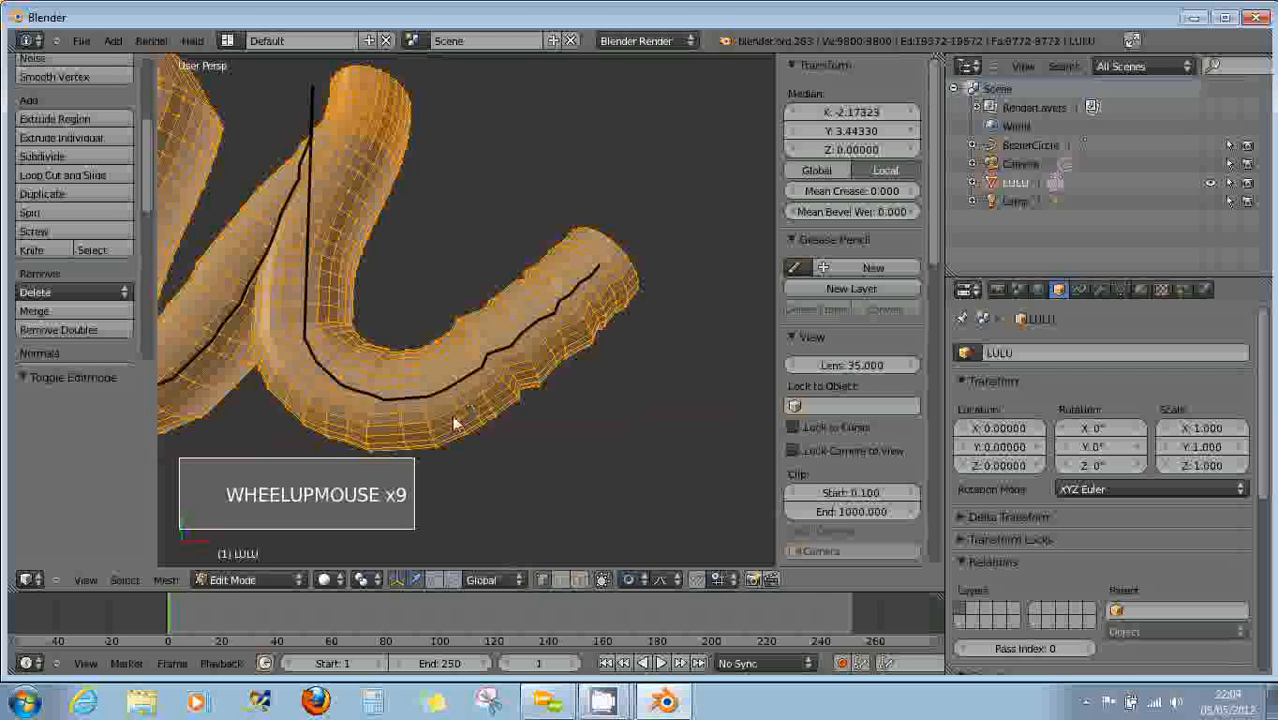
pyautogui.scroll(-6, 460, 420)
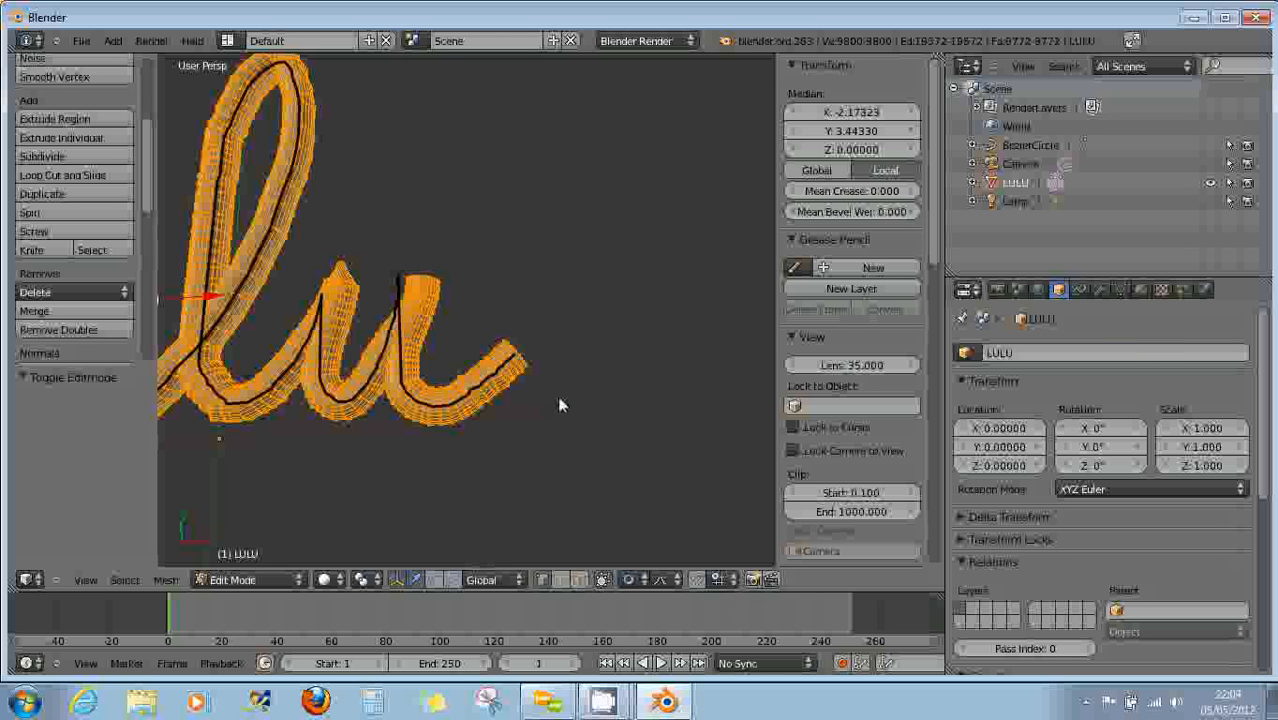
# Give LULU a new material with a pink diffuse colour and return to Object Mode.
pyautogui.click(1140, 289)
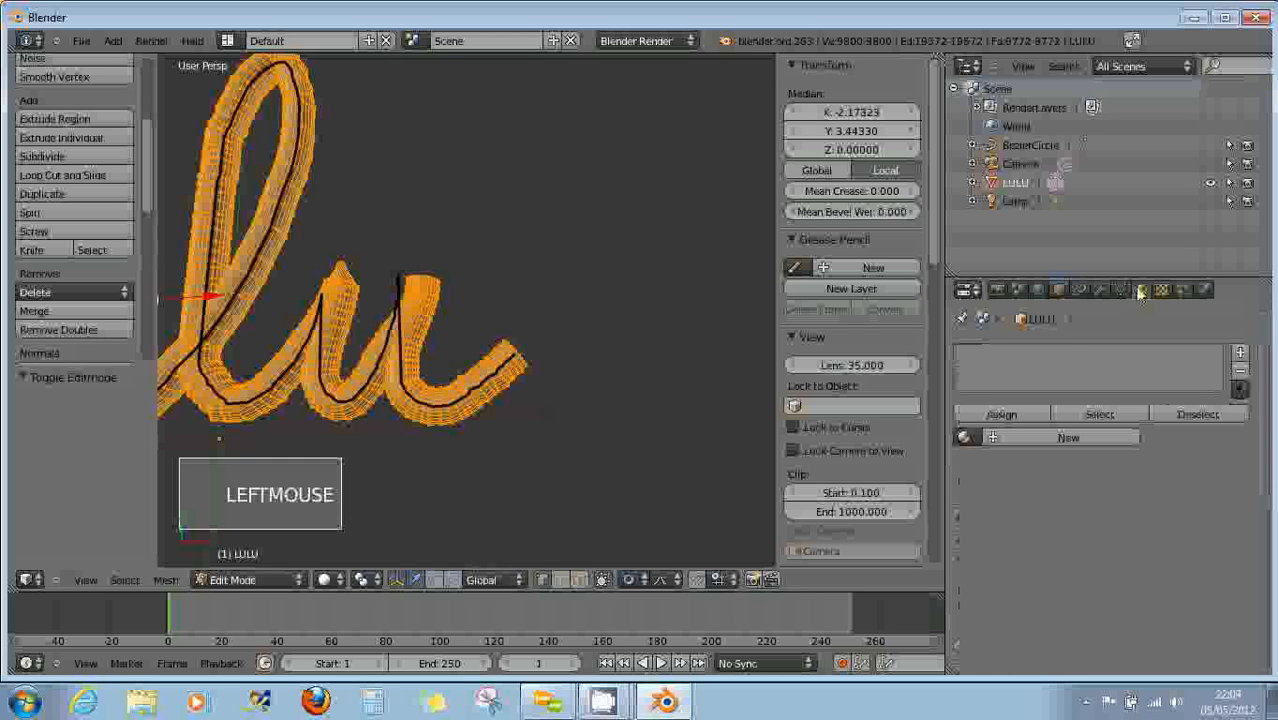
pyautogui.click(1018, 437)
pyautogui.click(988, 668)
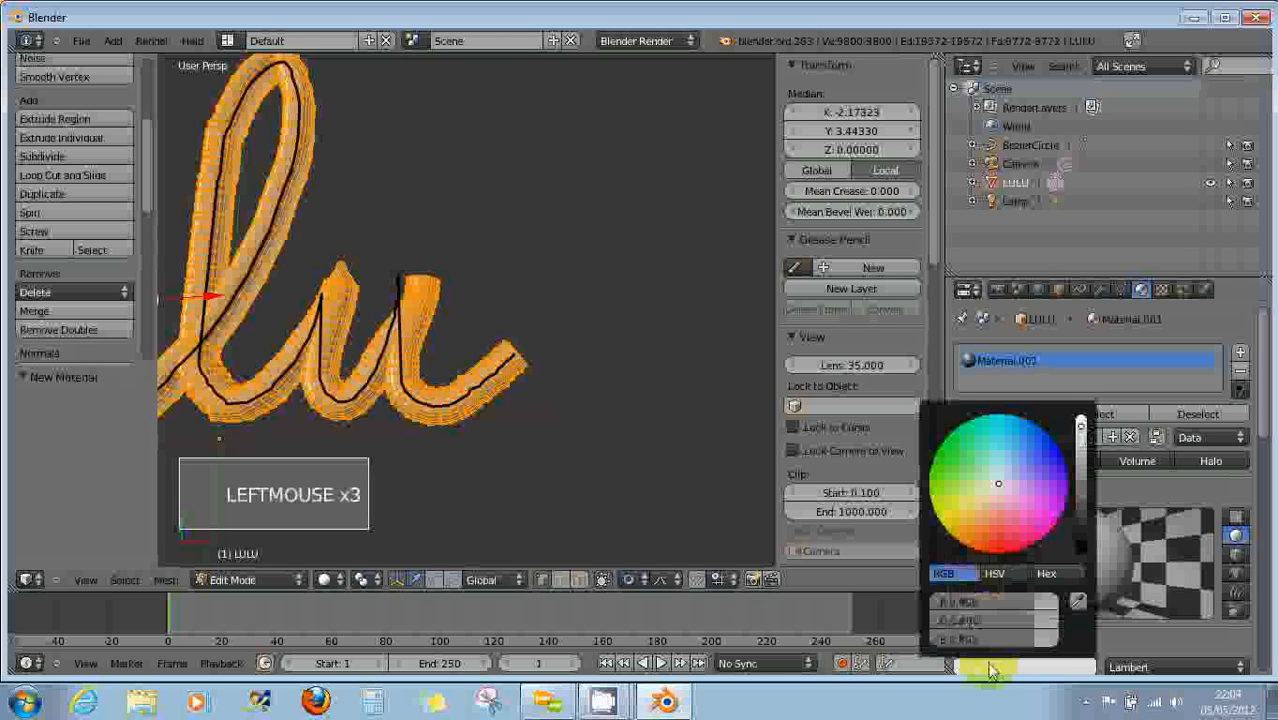
pyautogui.moveTo(1004, 488); pyautogui.dragTo(1027, 567)
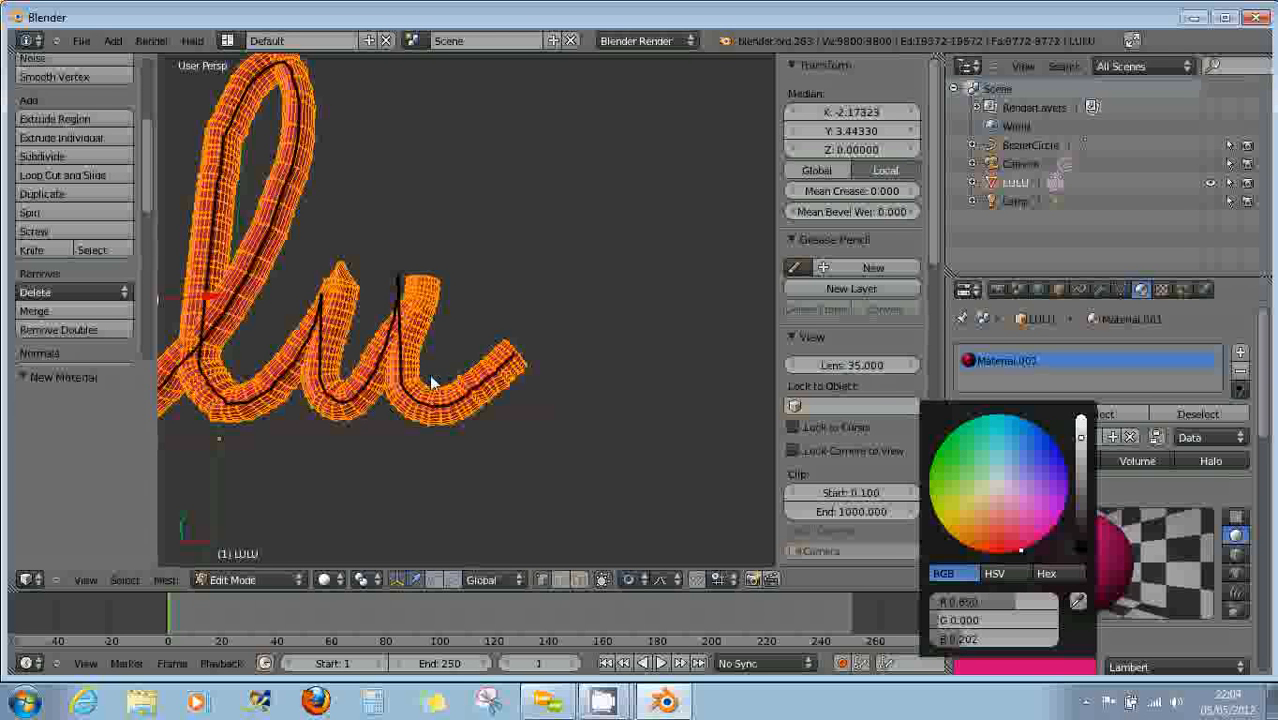
pyautogui.press('Tab')
pyautogui.scroll(-4, 357, 437)
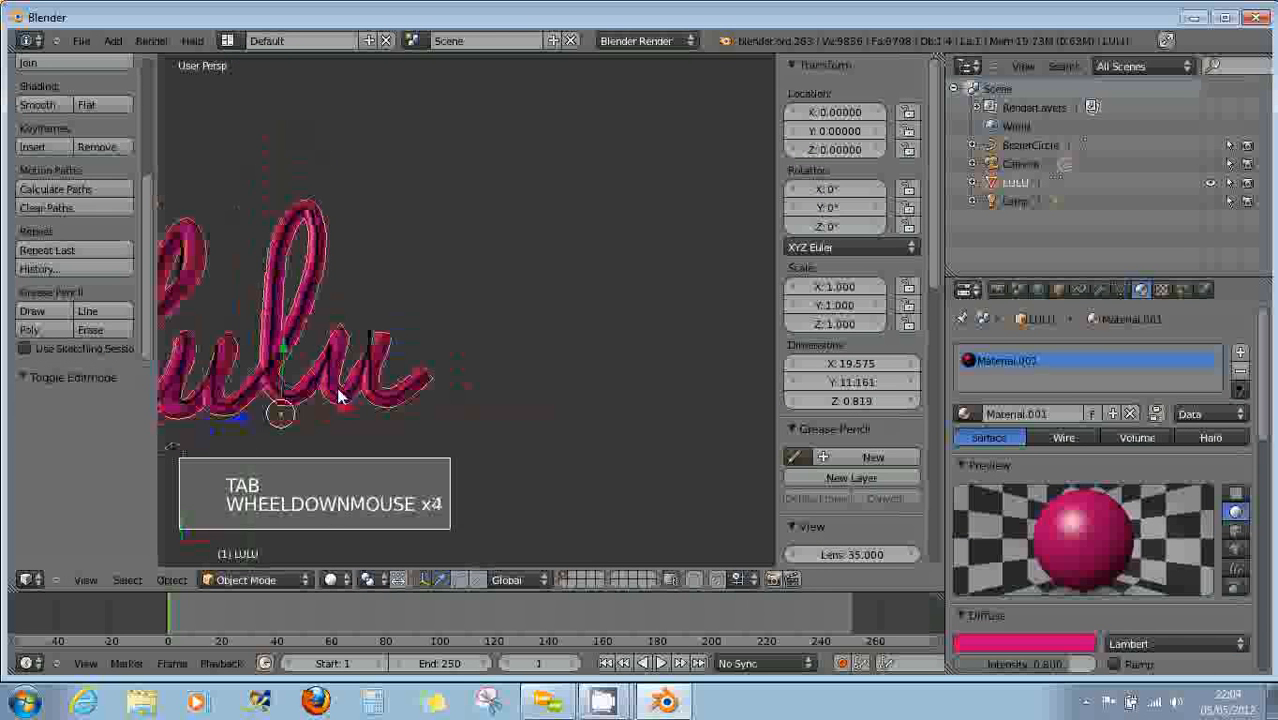
pyautogui.keyDown('shift'); pyautogui.moveTo(340, 397); pyautogui.dragTo(525, 357, button='middle'); pyautogui.keyUp('shift')
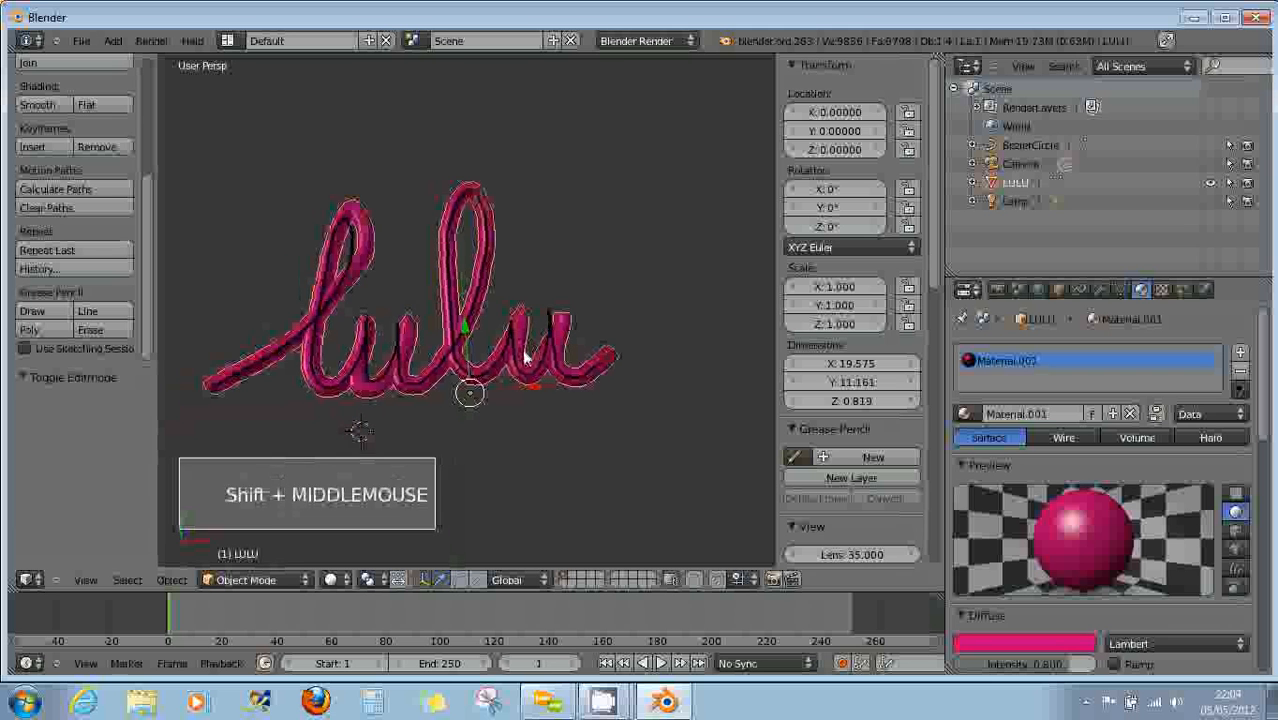
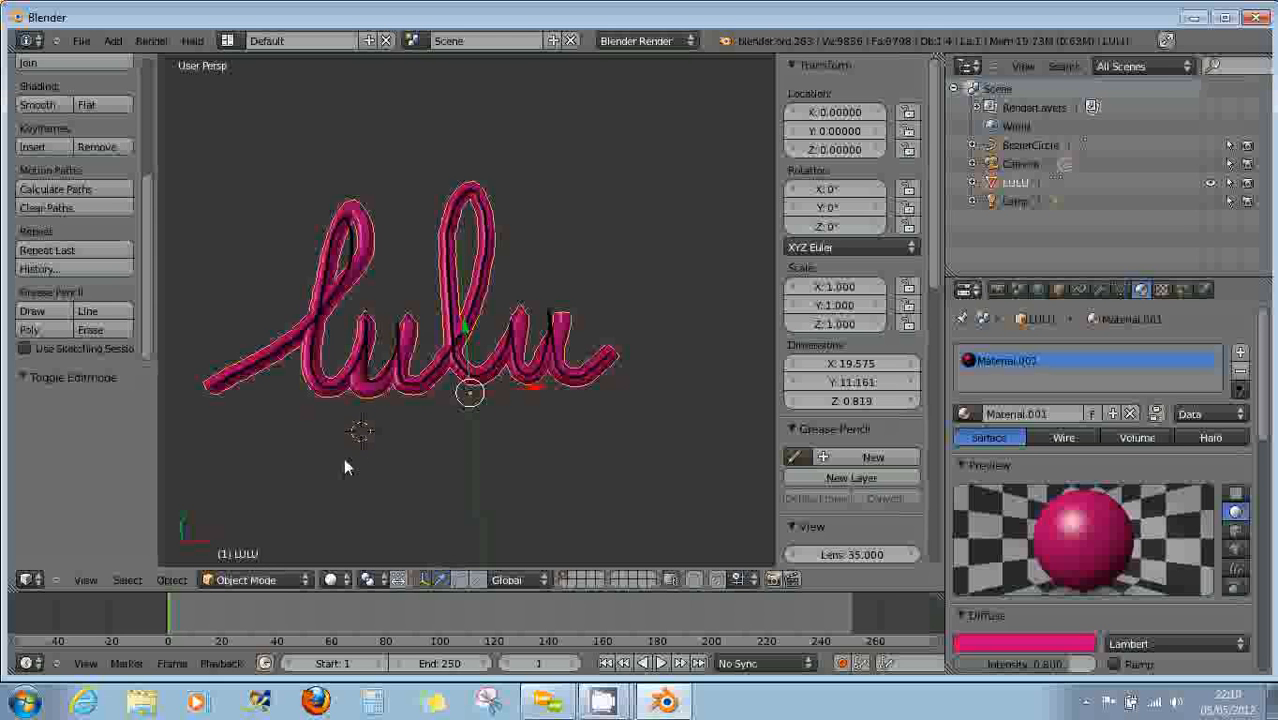
# Enable sketching sessions and handwrite two words freehand with the Grease Pencil below LULU, ending the session once drawn.
pyautogui.click(23, 349)
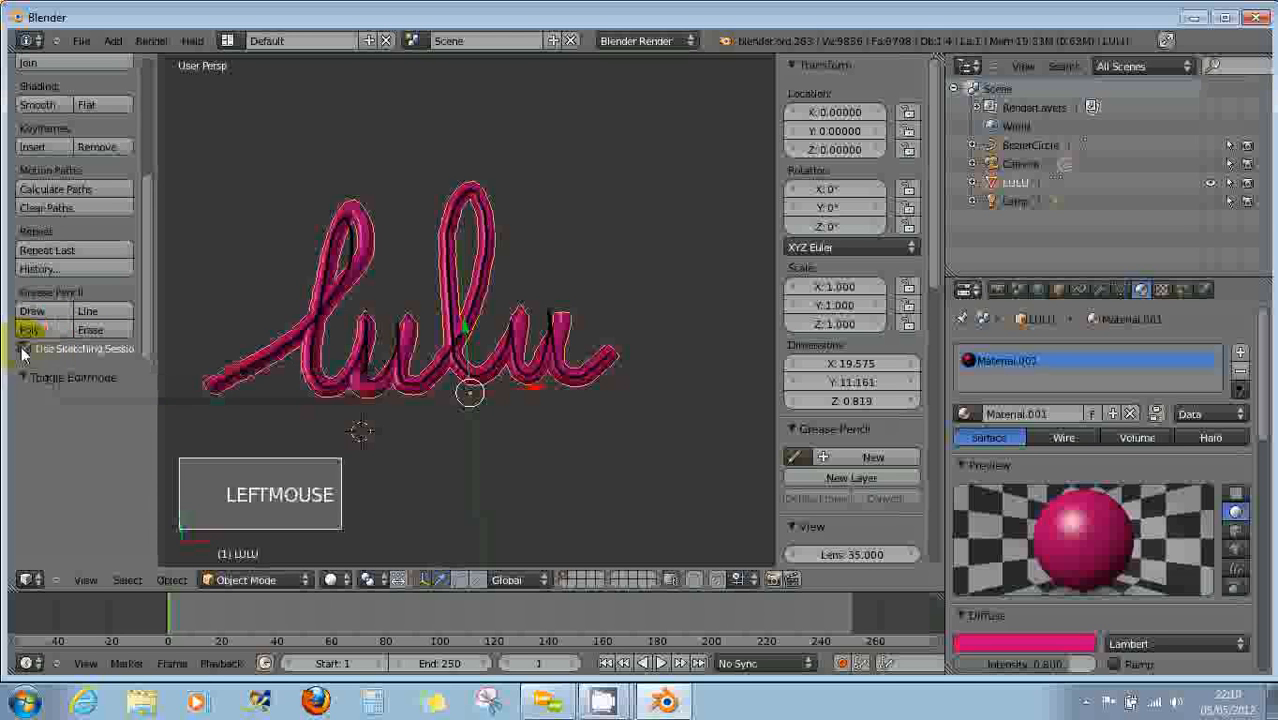
pyautogui.click(42, 313)
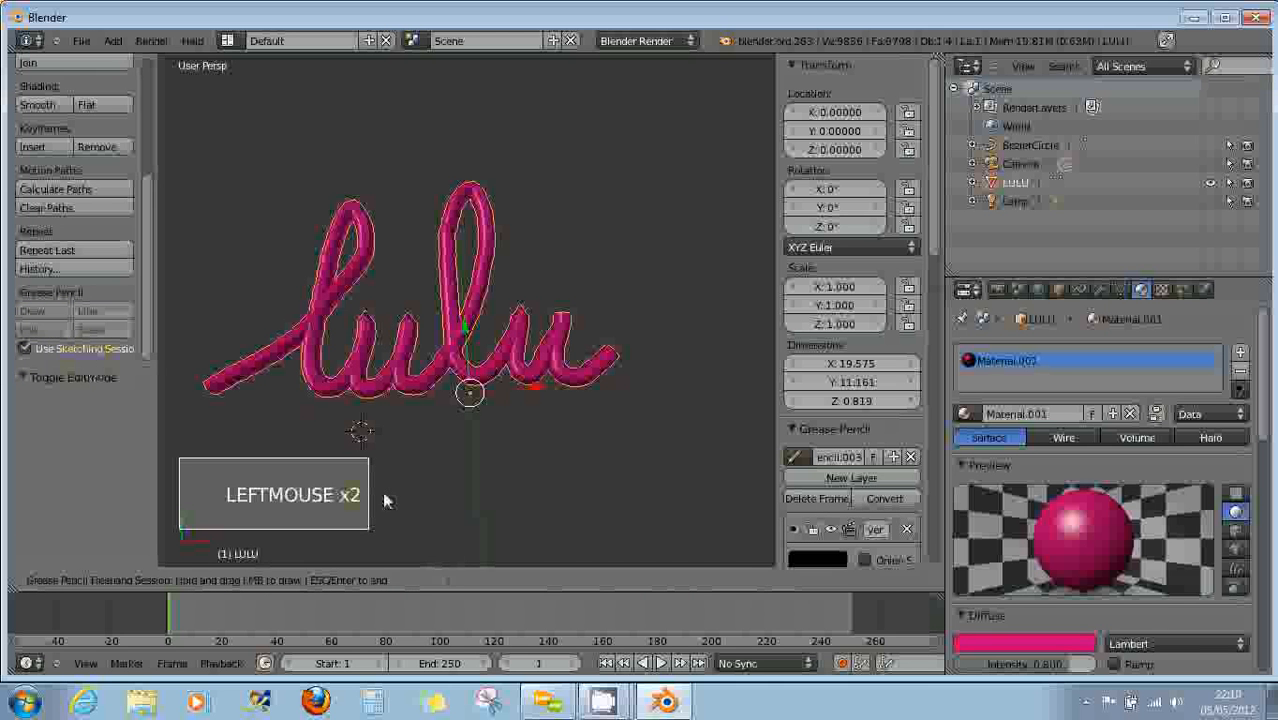
pyautogui.moveTo(390, 506)
pyautogui.mouseDown()
pyautogui.moveTo(392, 461)
pyautogui.moveTo(419, 433)
pyautogui.moveTo(409, 487)
pyautogui.moveTo(445, 467)
pyautogui.moveTo(459, 489)
pyautogui.moveTo(481, 466)
pyautogui.moveTo(518, 466)
pyautogui.moveTo(532, 488)
pyautogui.moveTo(593, 502)
pyautogui.moveTo(620, 443)
pyautogui.moveTo(619, 510)
pyautogui.moveTo(615, 456)
pyautogui.moveTo(636, 466)
pyautogui.moveTo(620, 466)
pyautogui.moveTo(622, 507)
pyautogui.moveTo(656, 514)
pyautogui.moveTo(658, 452)
pyautogui.moveTo(670, 502)
pyautogui.moveTo(699, 511)
pyautogui.moveTo(686, 500)
pyautogui.moveTo(724, 469)
pyautogui.moveTo(711, 522)
pyautogui.moveTo(733, 525)
pyautogui.moveTo(726, 510)
pyautogui.moveTo(750, 534)
pyautogui.mouseUp()
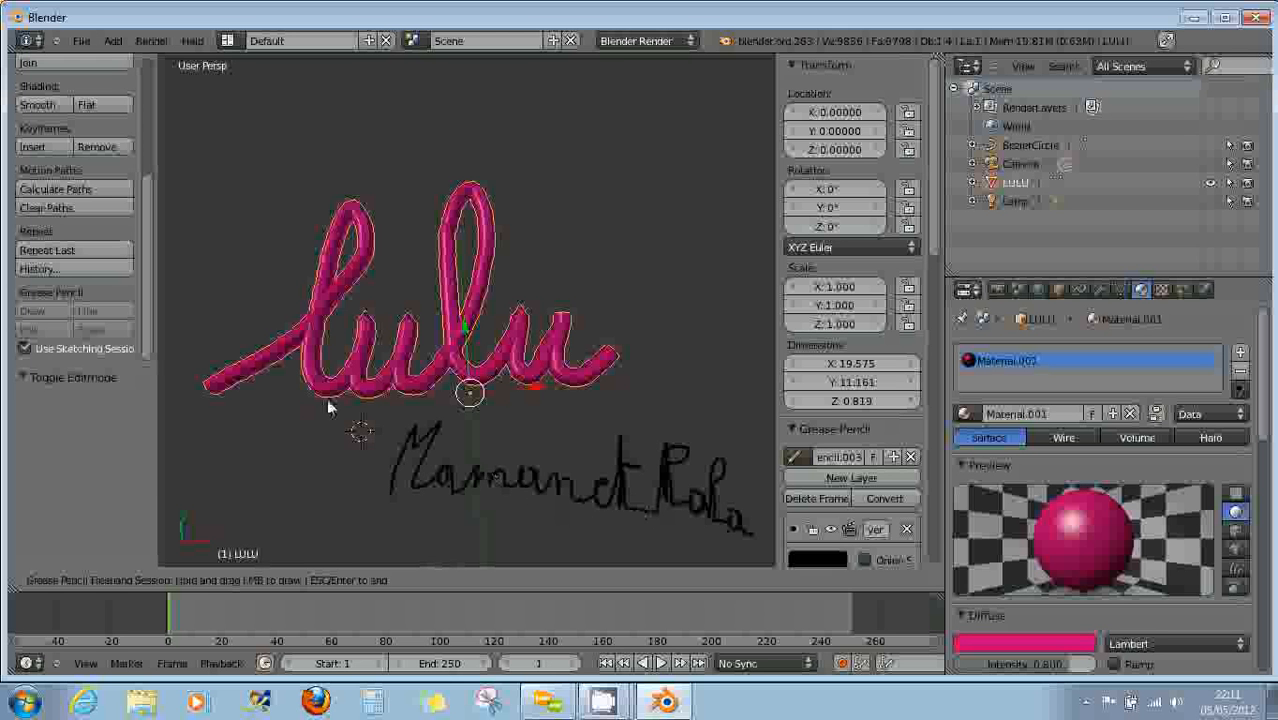
pyautogui.scroll(-2, 455, 421)
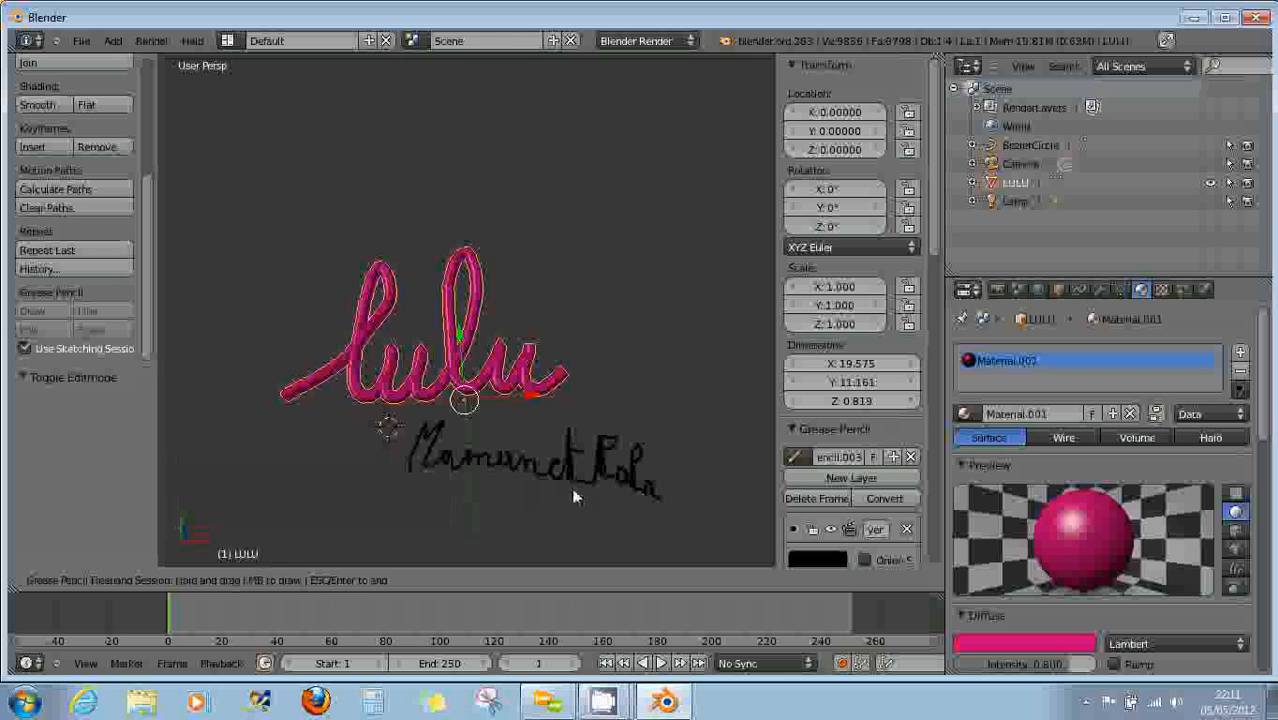
pyautogui.moveTo(585, 491)
pyautogui.keyDown('shift'); pyautogui.mouseDown(button='middle')
pyautogui.moveTo(542, 442)
pyautogui.moveTo(495, 430)
pyautogui.mouseUp(button='middle'); pyautogui.keyUp('shift')
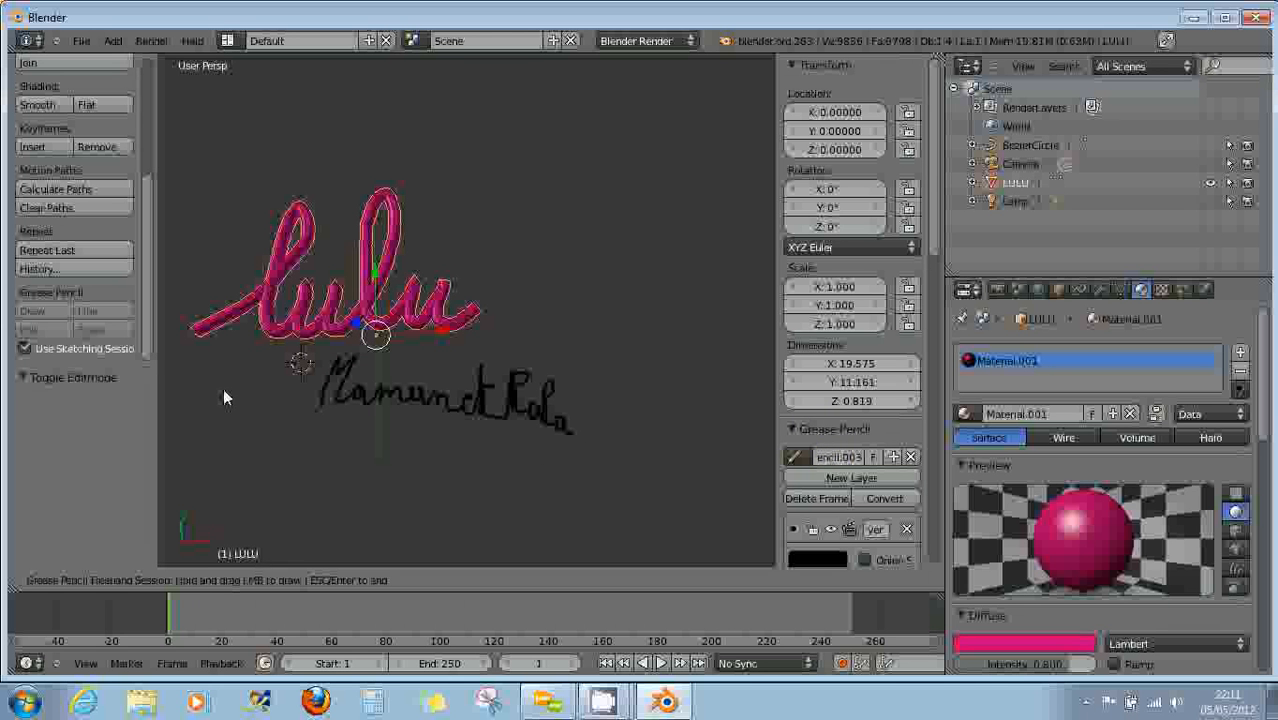
pyautogui.press('Escape')
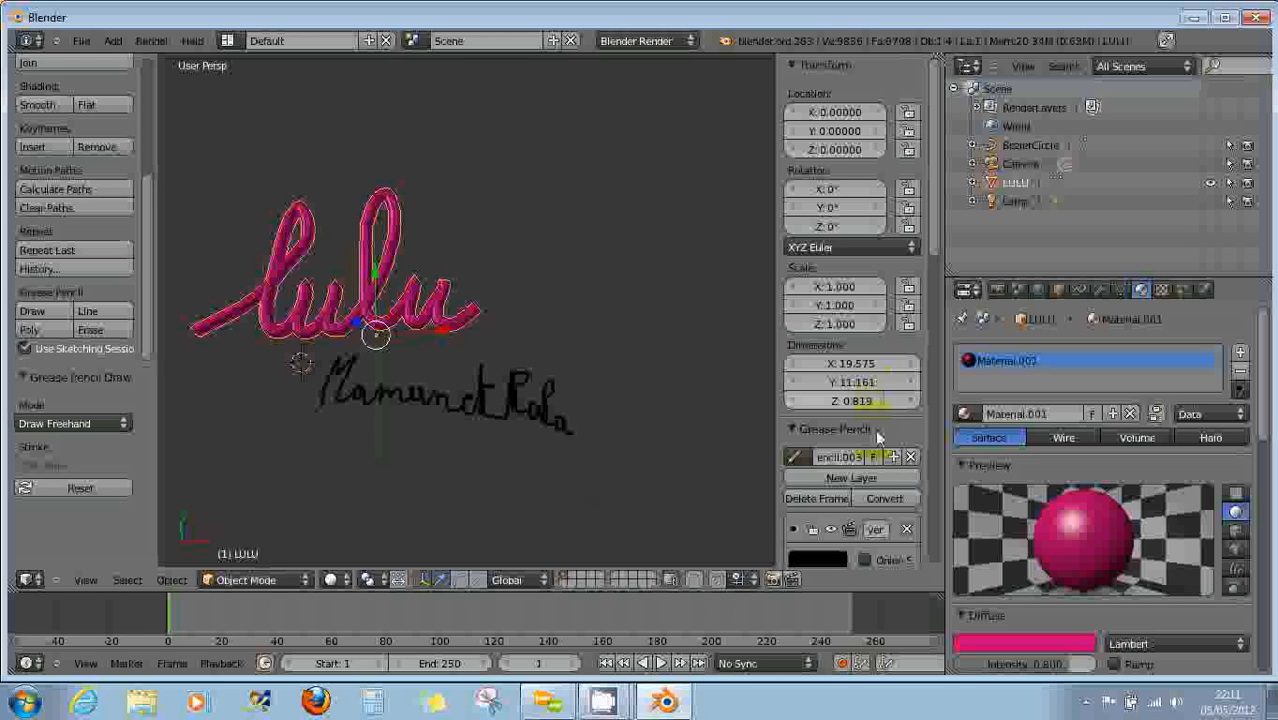
# Convert the second handwritten line from Grease Pencil to a Path curve and use BezierCircle as its bevel object.
pyautogui.click(888, 496)
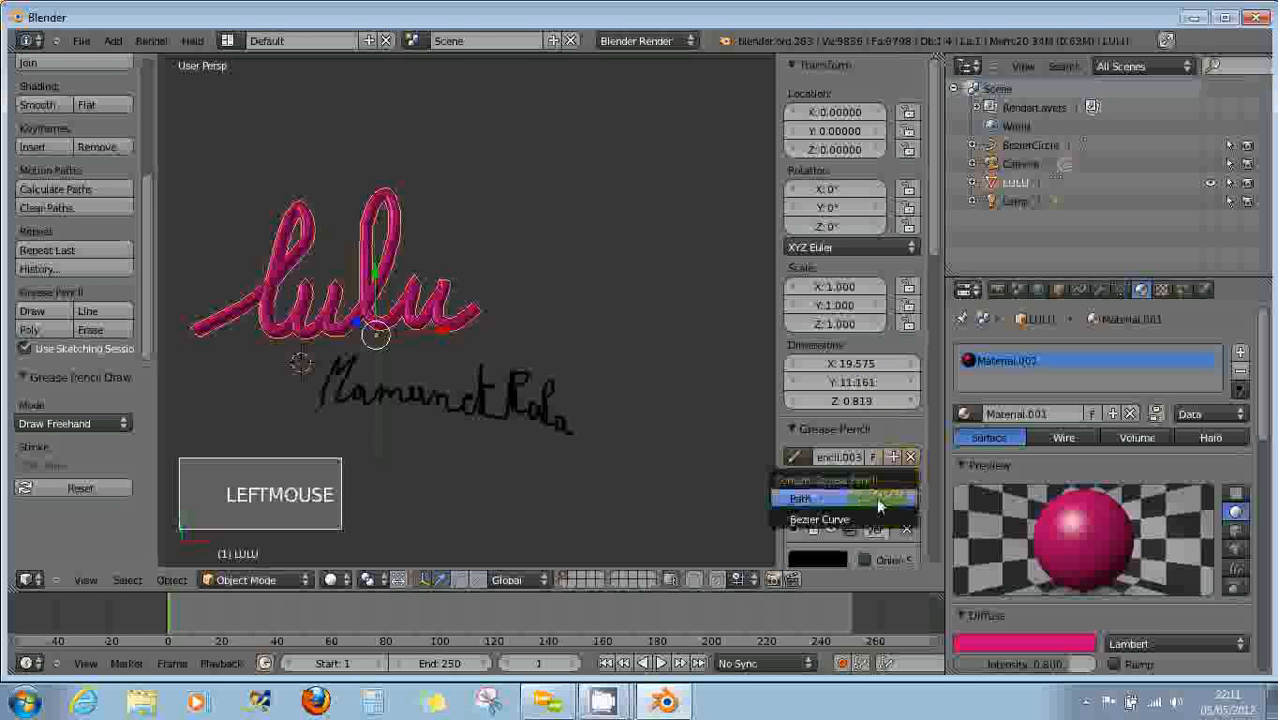
pyautogui.click(874, 499)
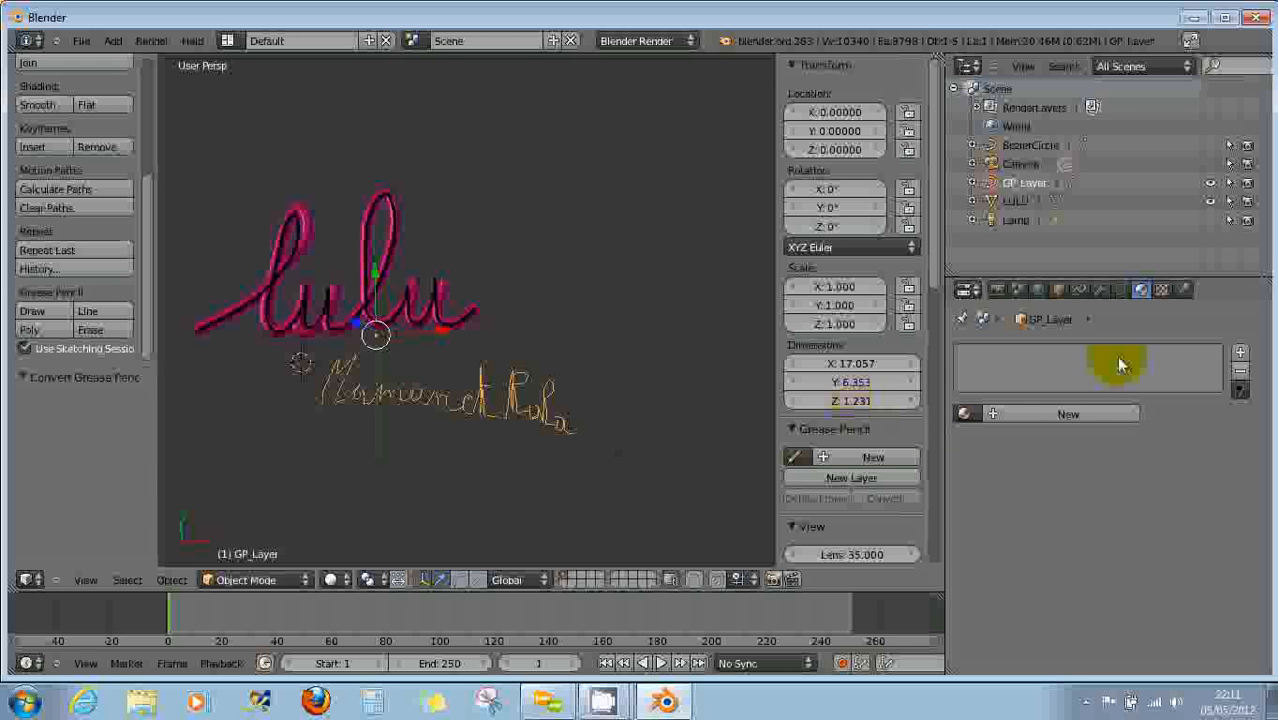
pyautogui.click(1121, 290)
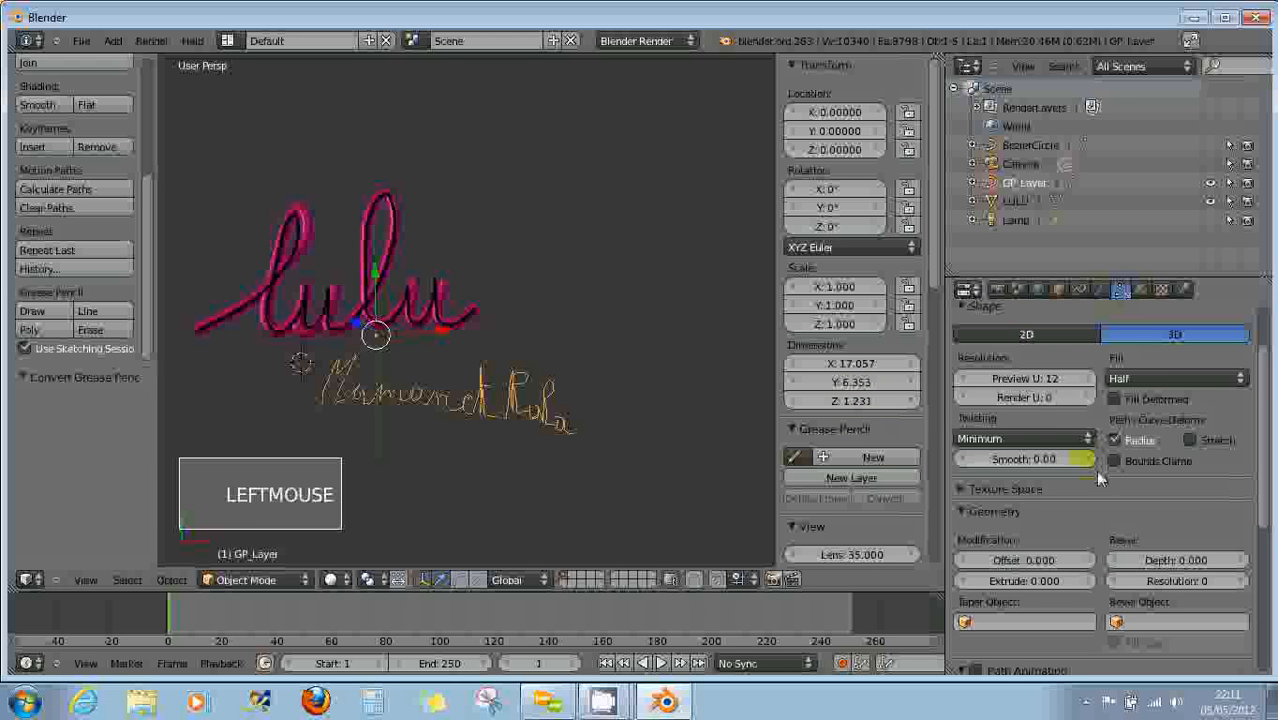
pyautogui.scroll(-1, 1095, 470)
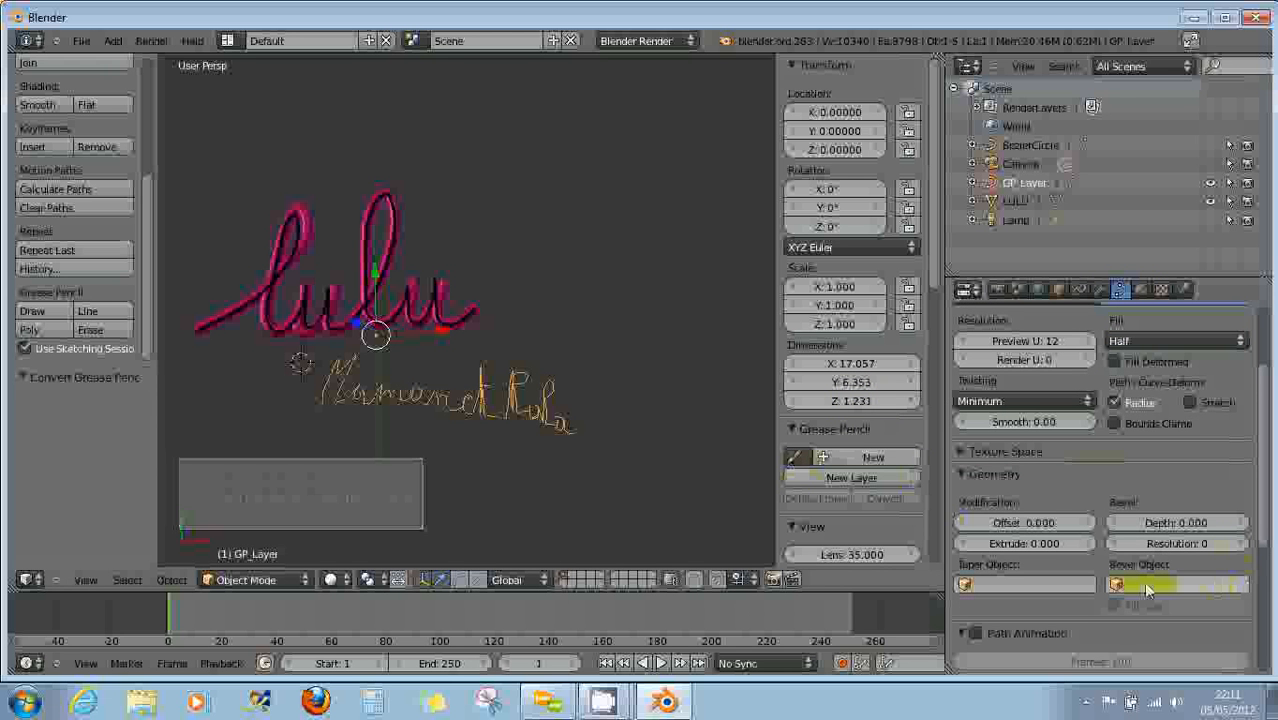
pyautogui.scroll(3, 1156, 410)
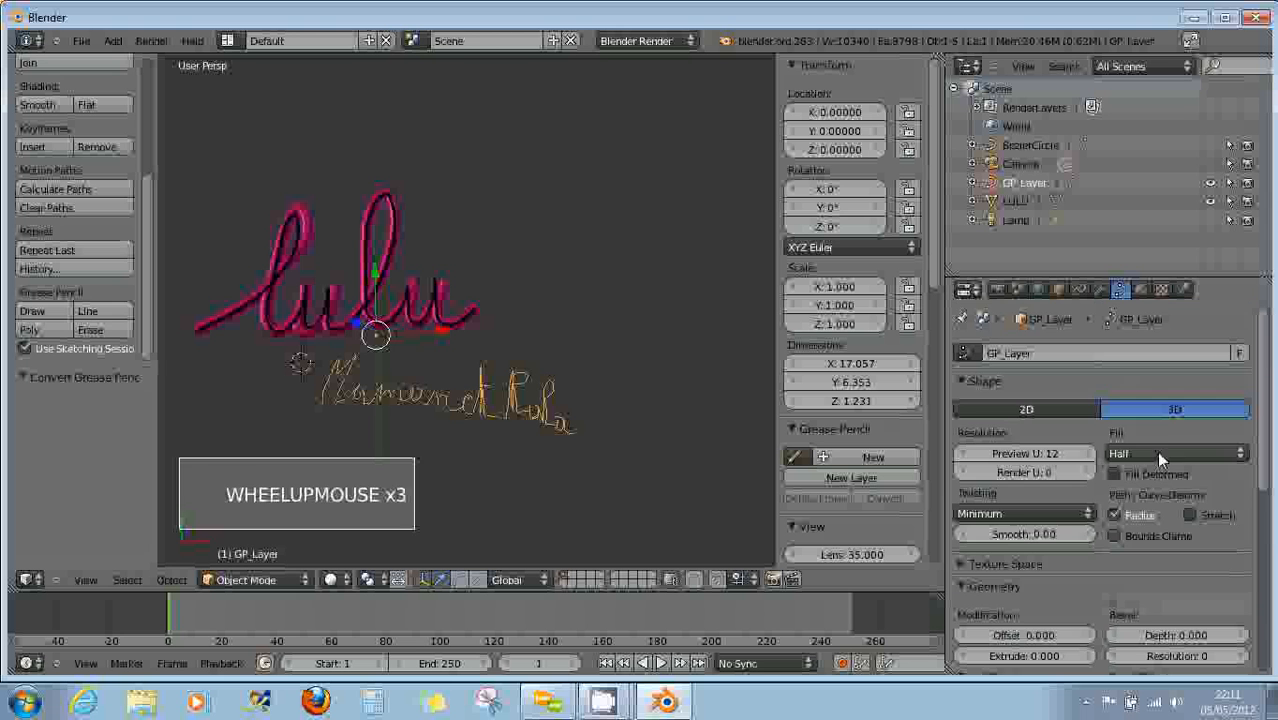
pyautogui.scroll(-3, 1150, 450)
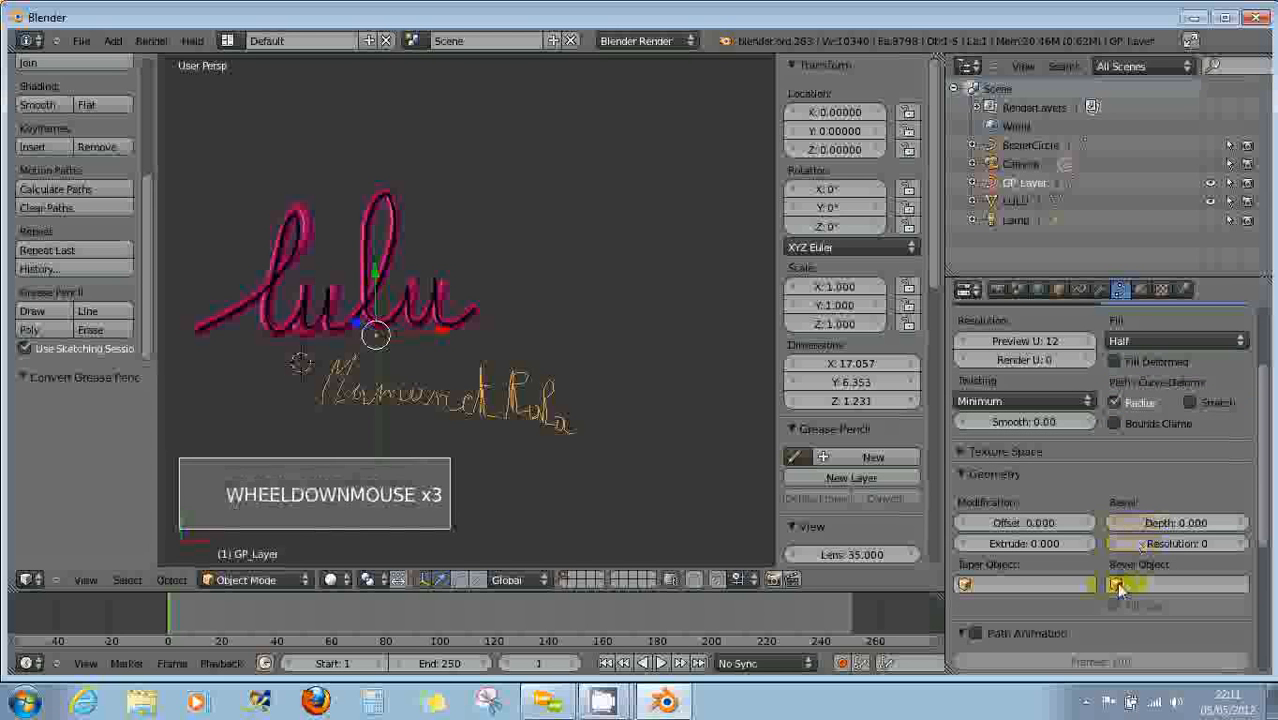
pyautogui.click(1118, 583)
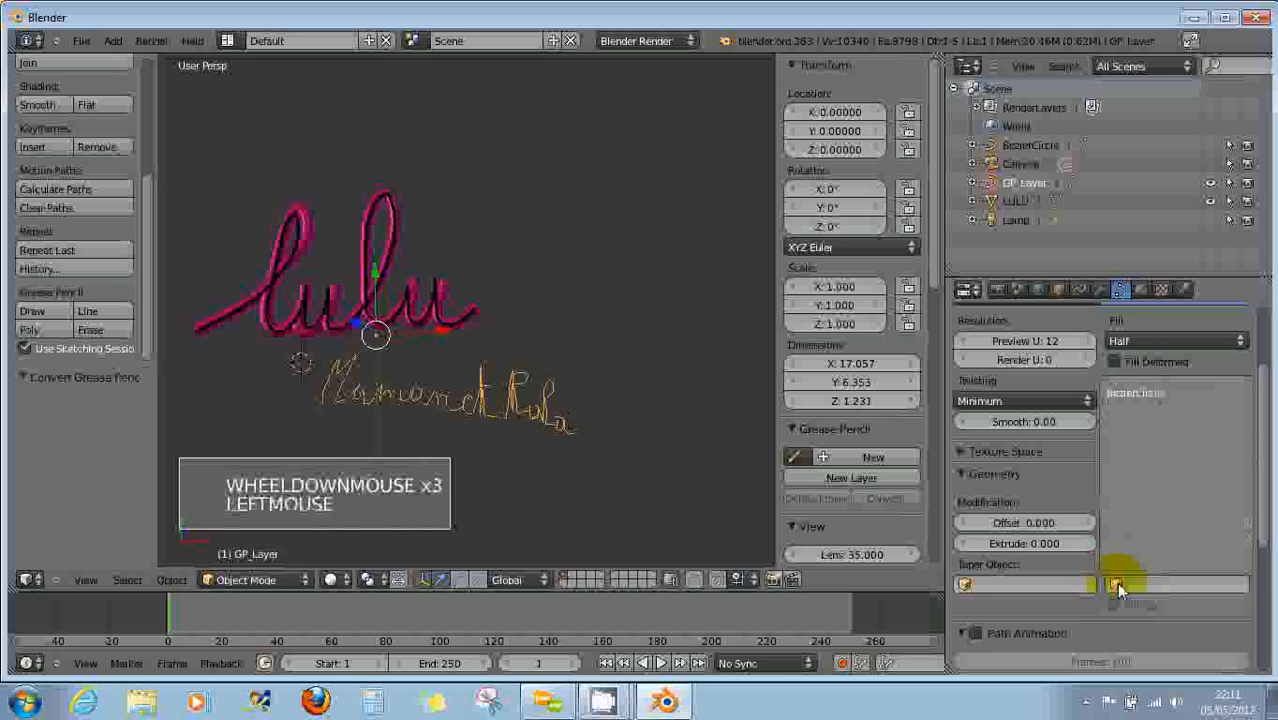
pyautogui.click(1133, 395)
pyautogui.scroll(5, 530, 401)
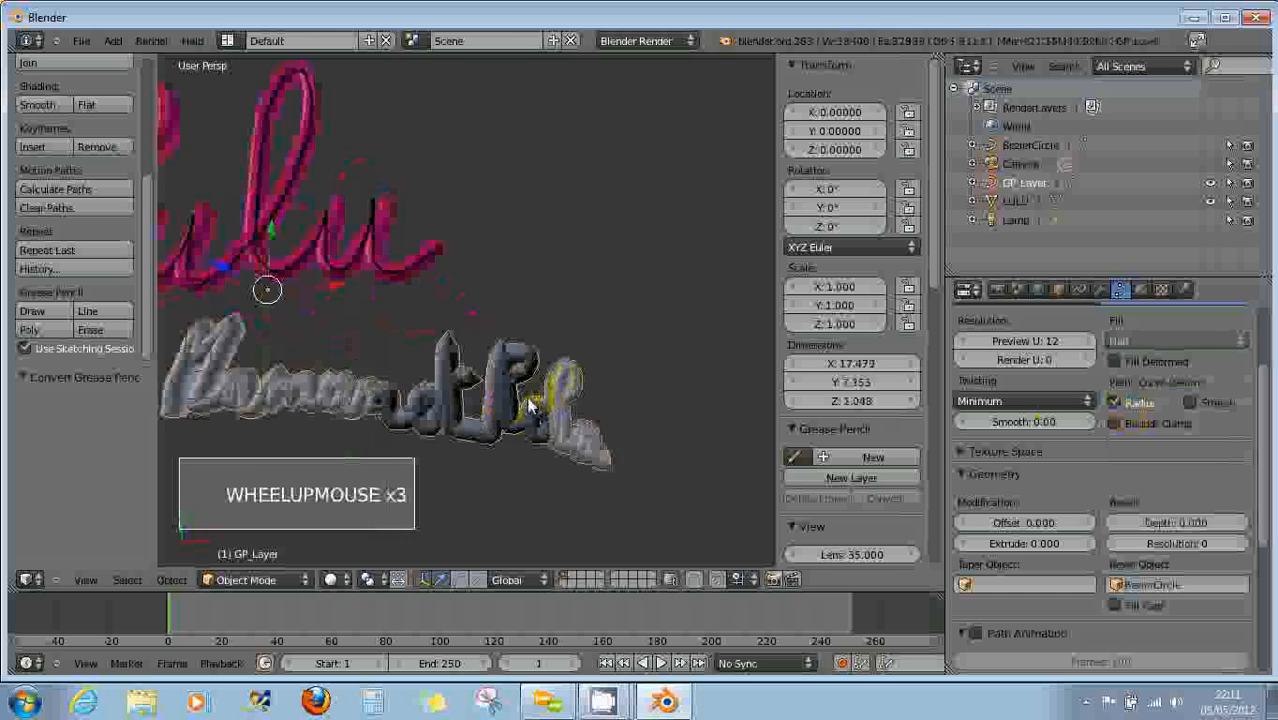
pyautogui.scroll(-2, 525, 405)
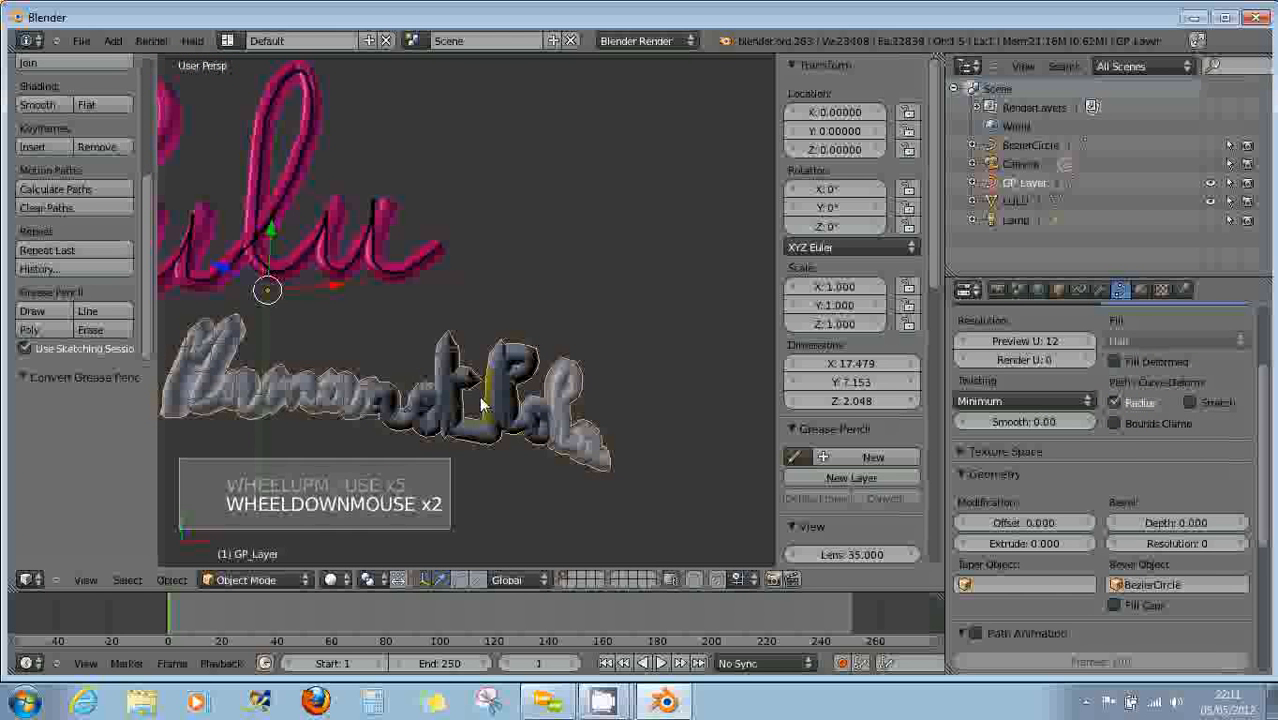
# Try to resize the hidden BezierCircle profile to thin the second handwritten line.
pyautogui.rightClick(274, 296)
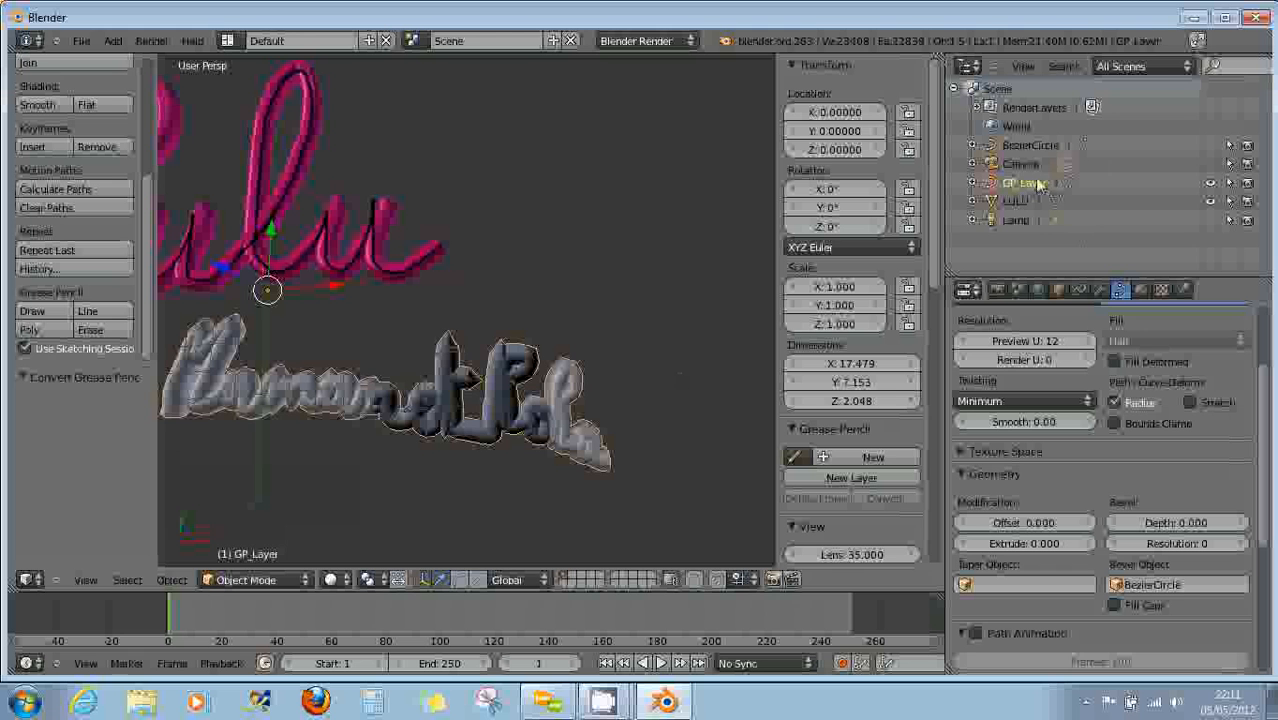
pyautogui.click(1014, 147)
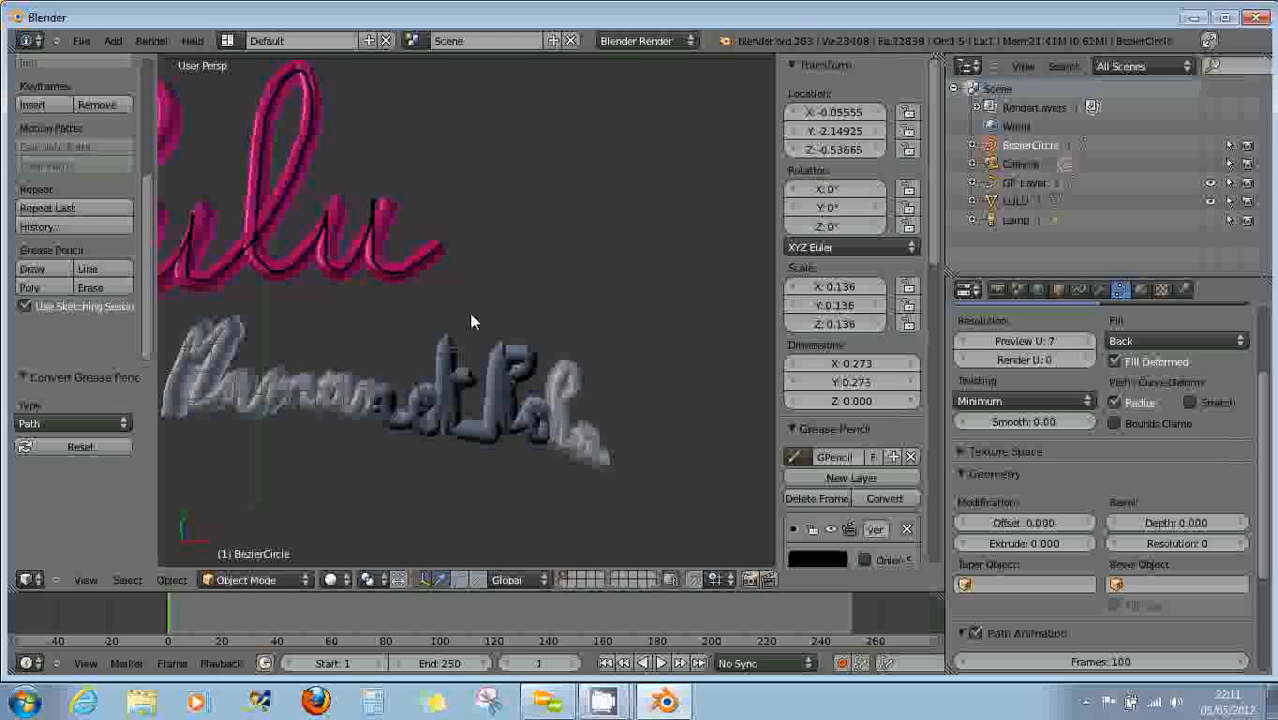
pyautogui.press('s')
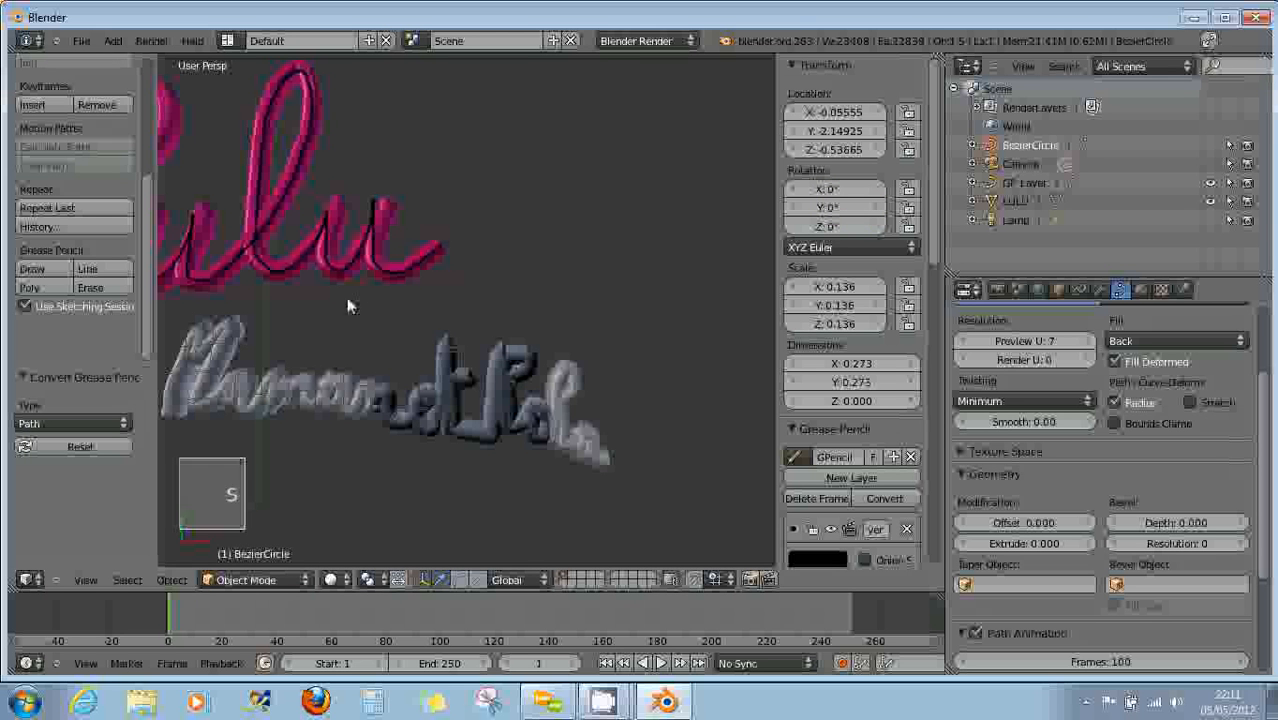
pyautogui.rightClick(309, 308)
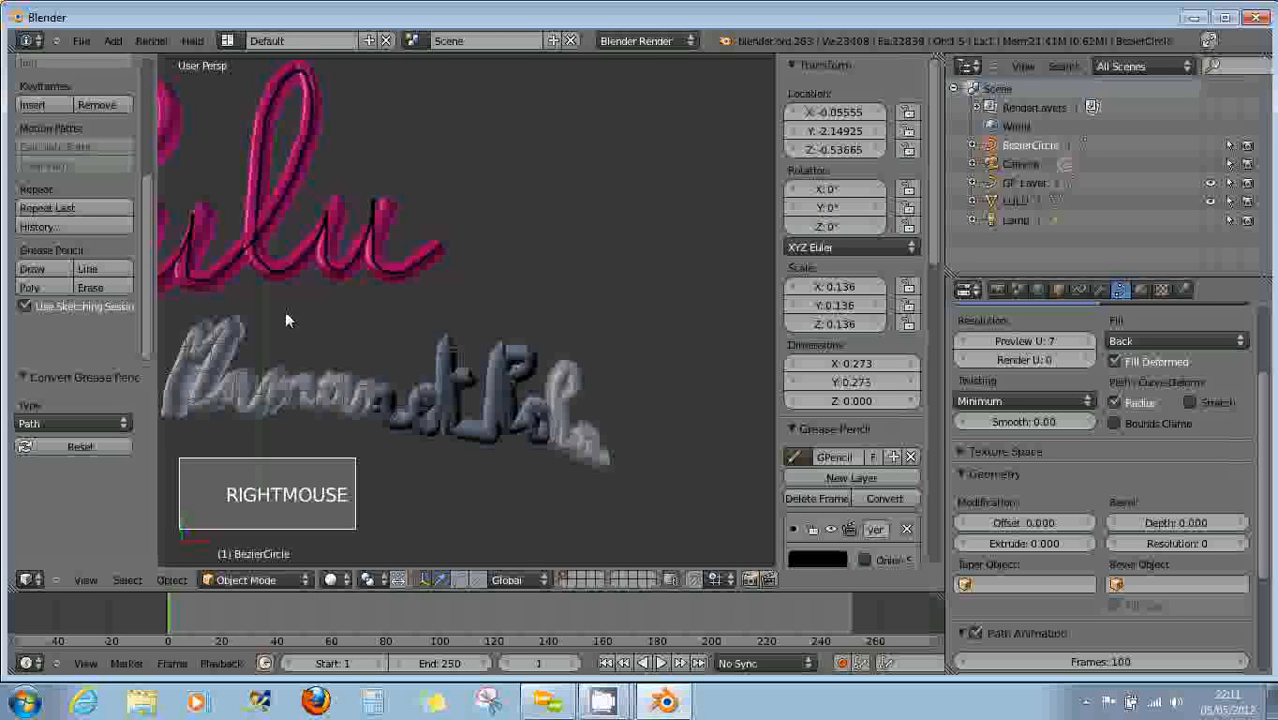
pyautogui.moveTo(286, 316); pyautogui.dragTo(410, 340, button='middle')
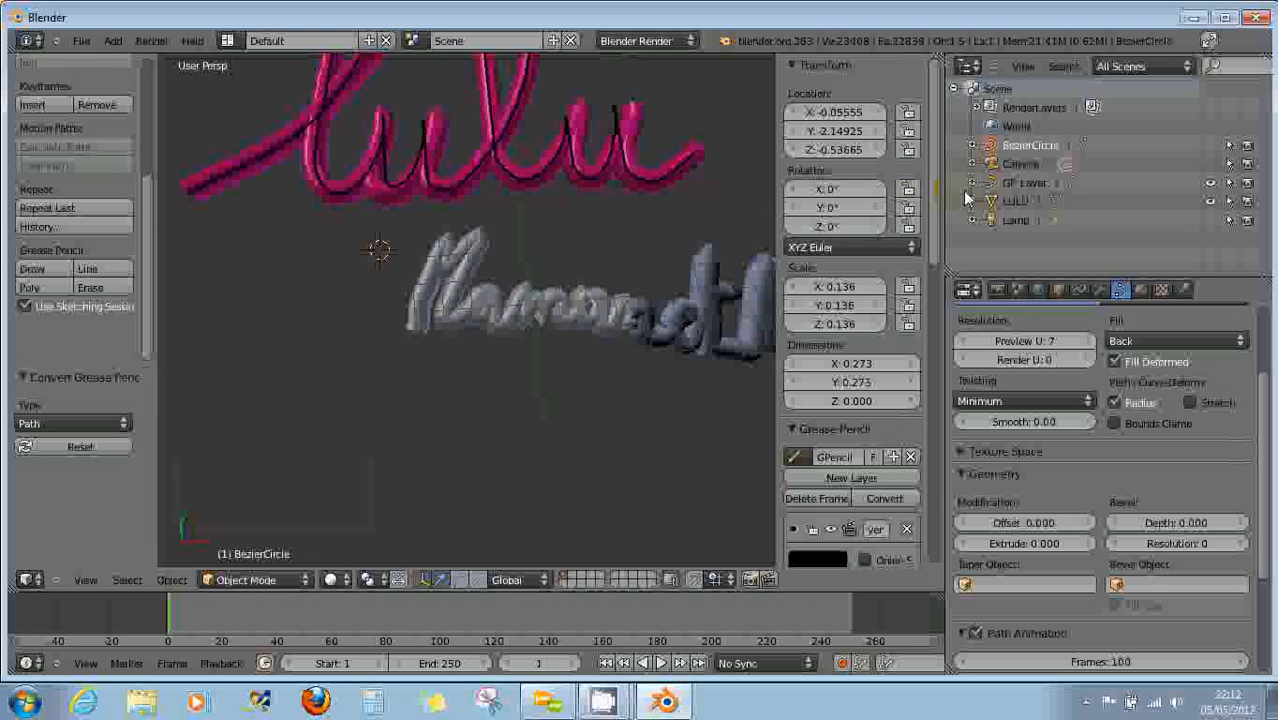
pyautogui.click(1020, 146)
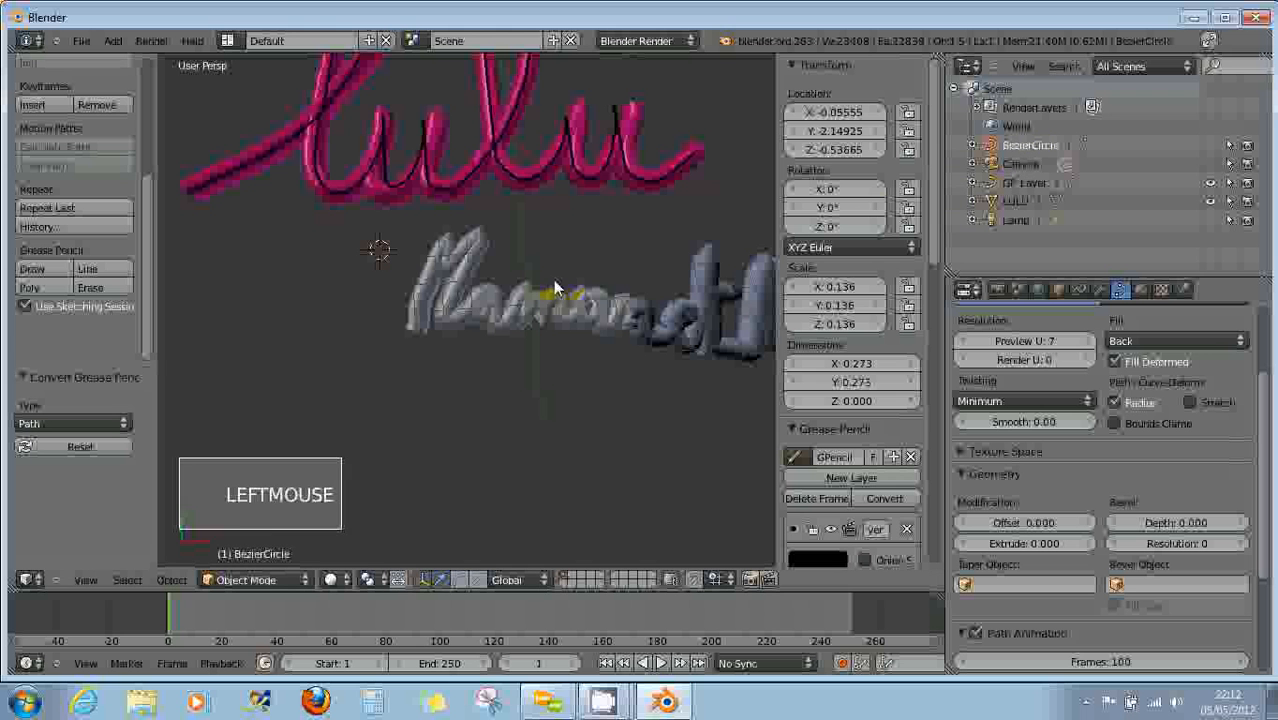
pyautogui.press('s')
pyautogui.press('s')
pyautogui.rightClick(555, 253)
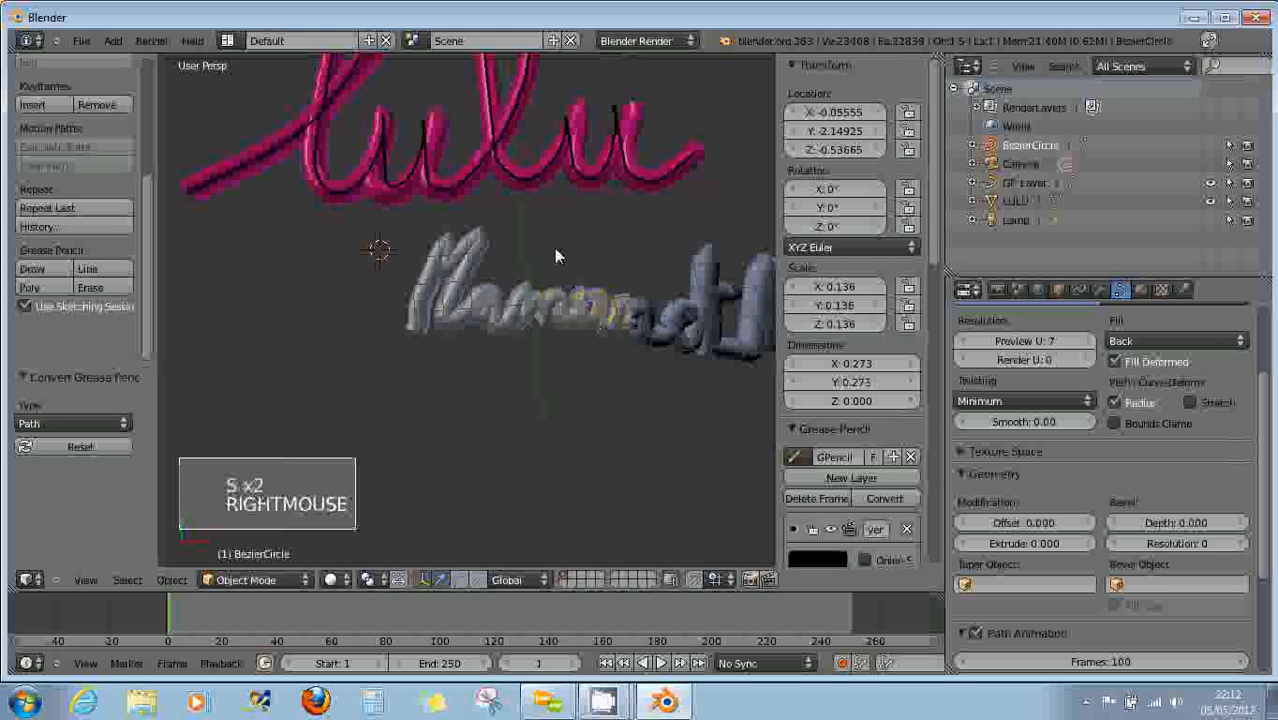
pyautogui.scroll(7, 555, 253)
pyautogui.scroll(-9, 556, 256)
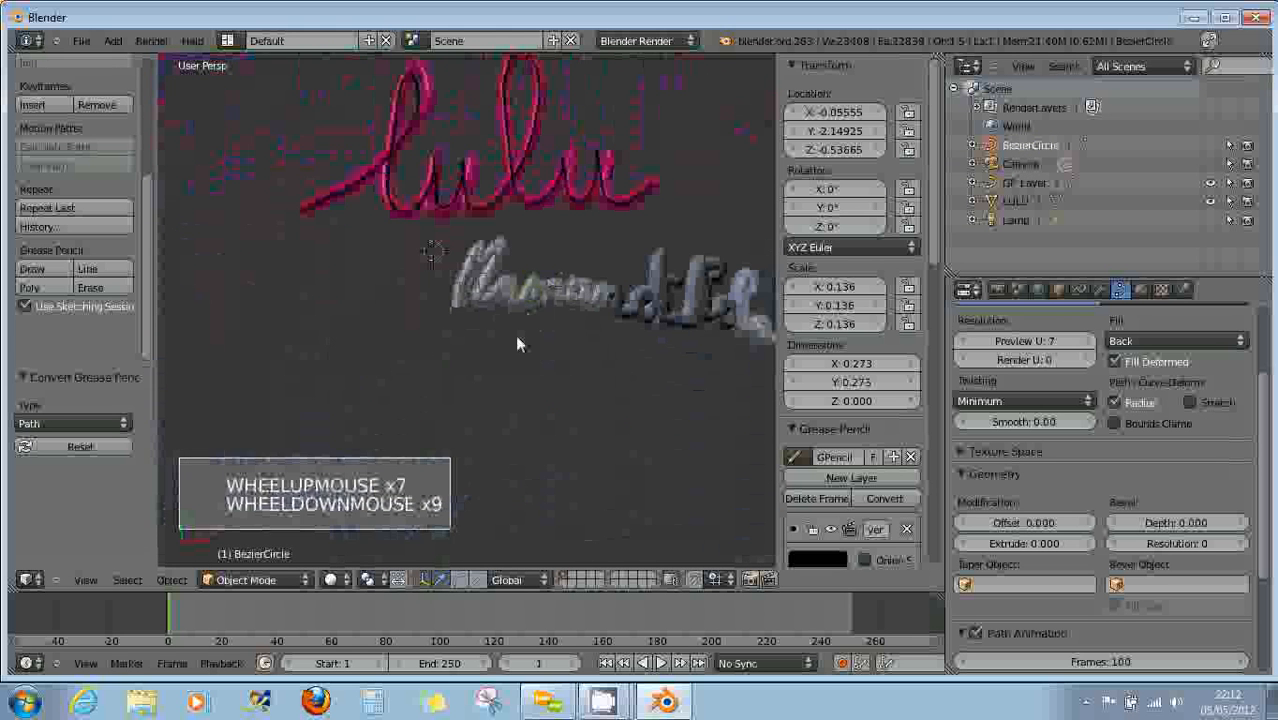
pyautogui.rightClick(470, 375)
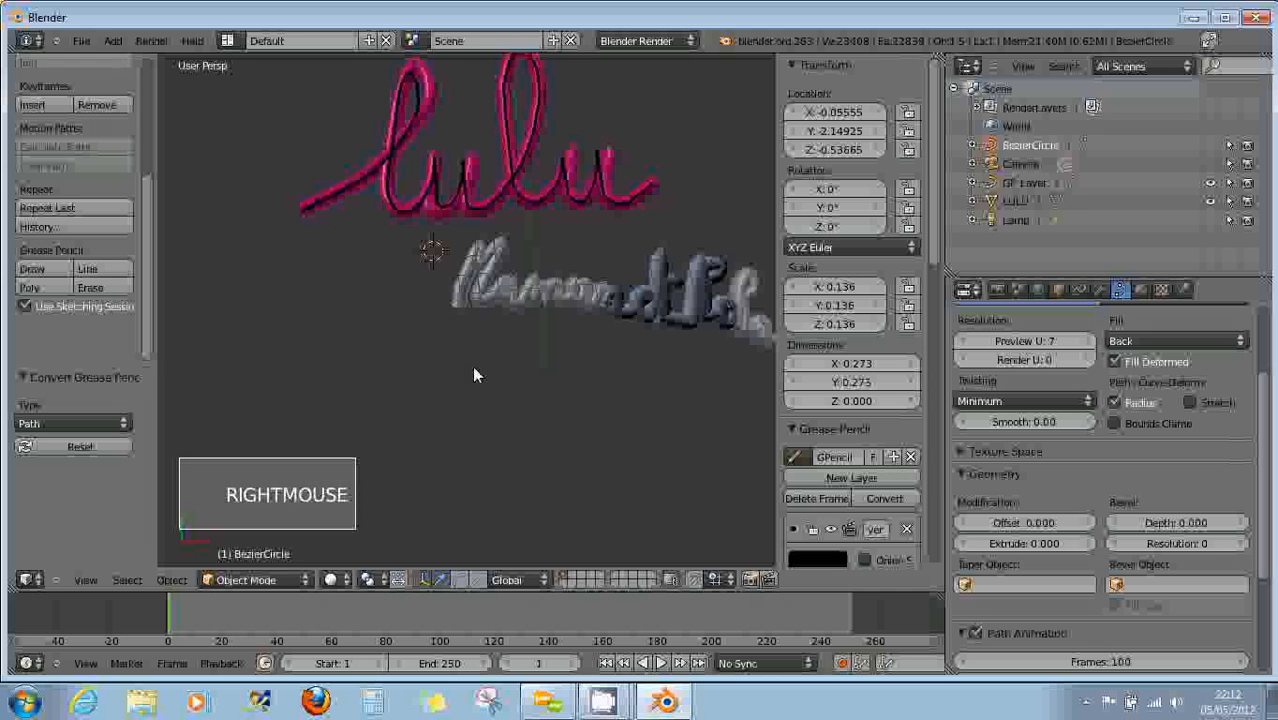
# Add a new Bezier circle to the scene and assign it as the bevel object of the second handwritten line.
pyautogui.hotkey('shift', 'a')
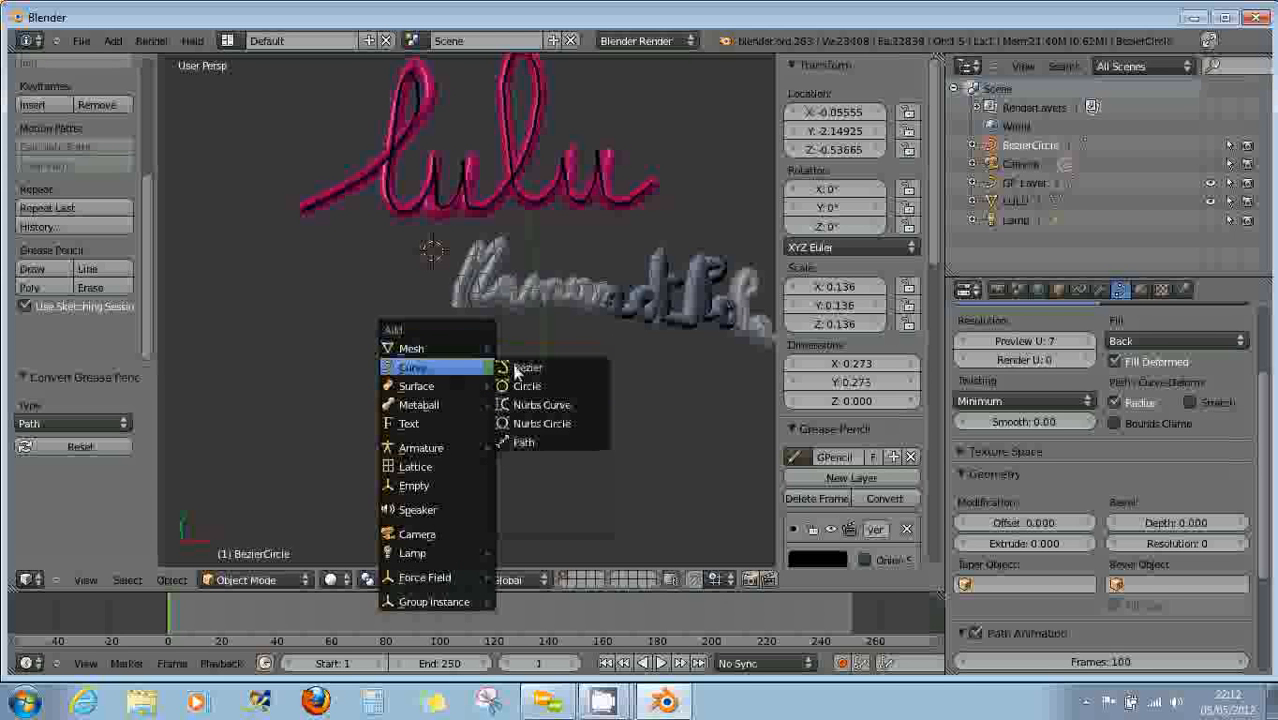
pyautogui.click(529, 388)
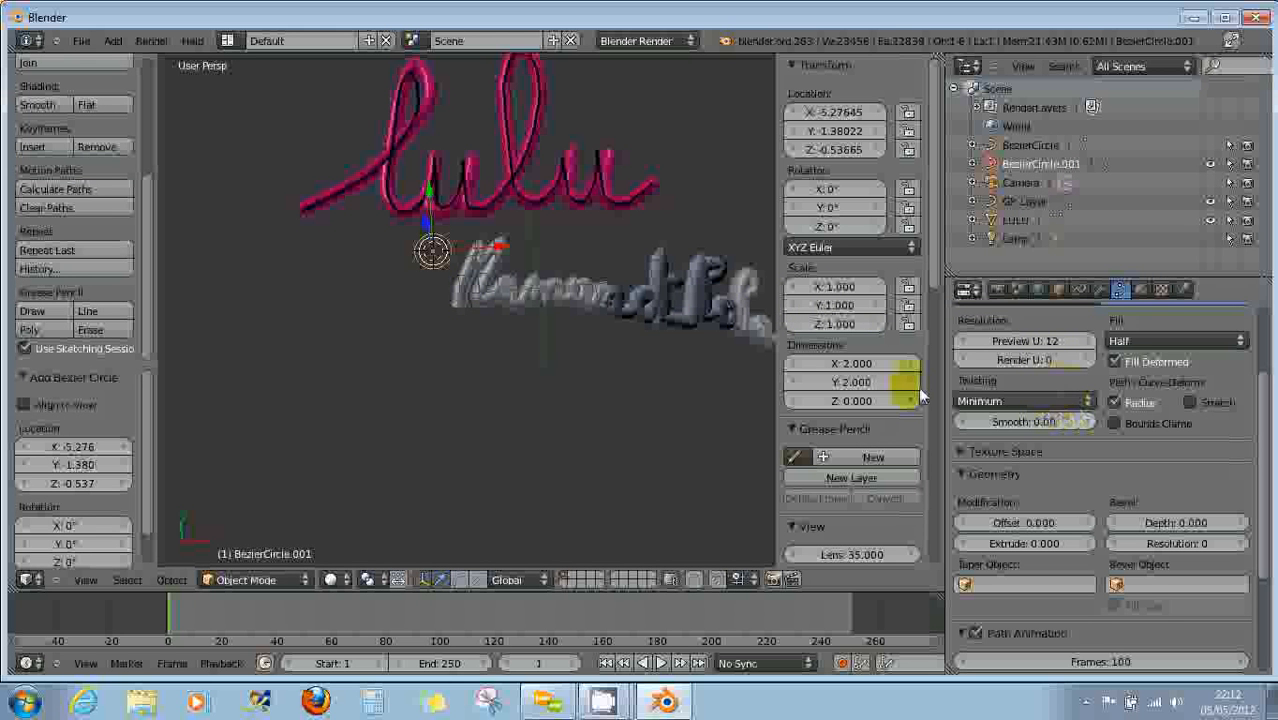
pyautogui.rightClick(656, 314)
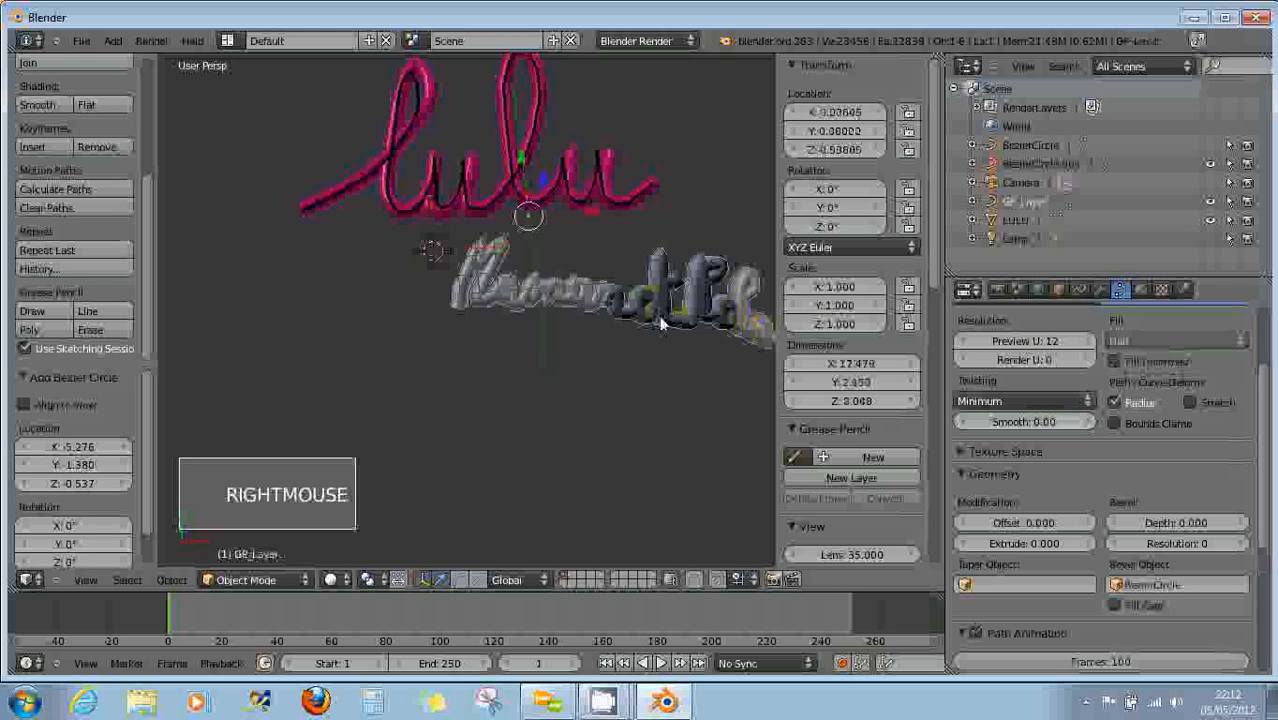
pyautogui.click(1122, 584)
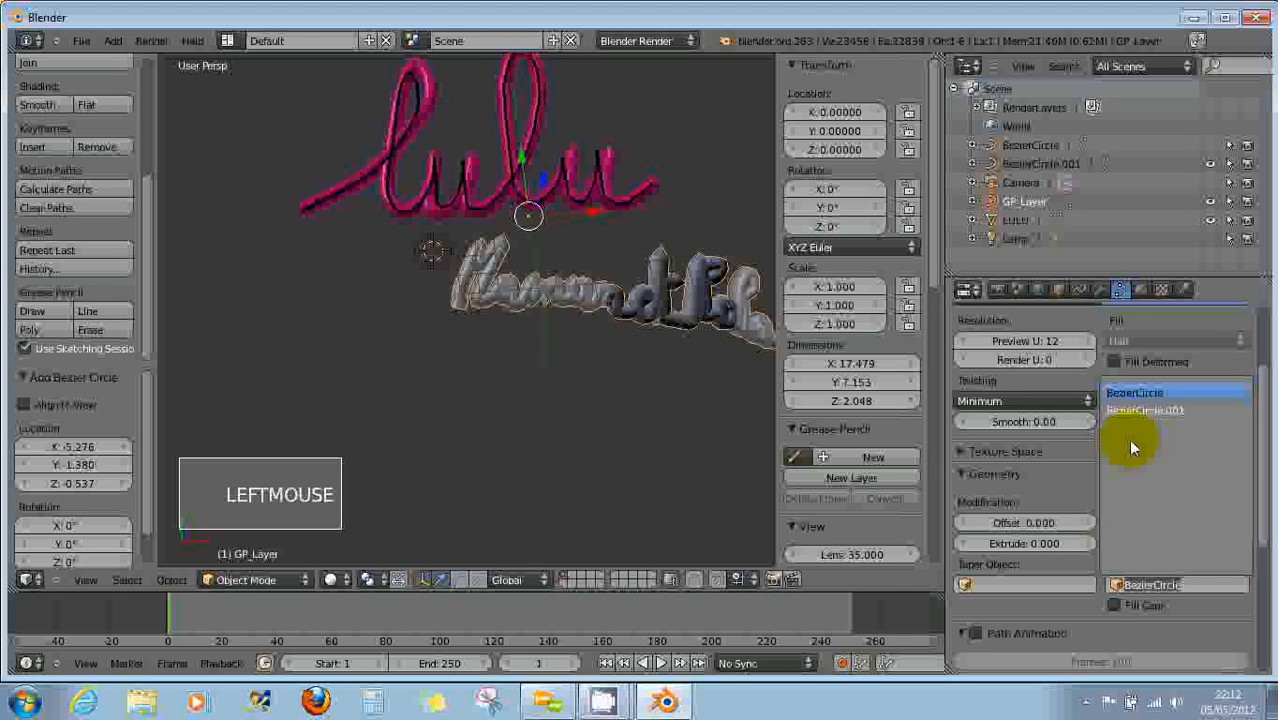
pyautogui.click(1122, 408)
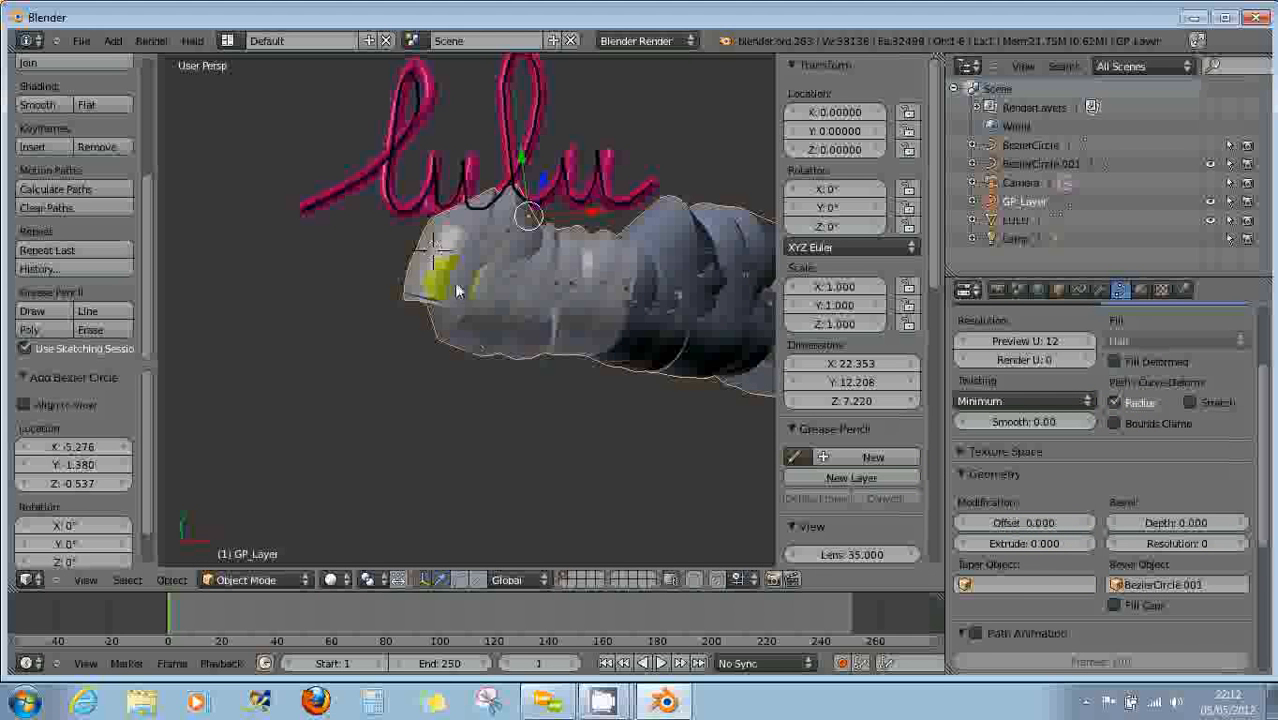
# Move the new Bezier circle about 7.46 units along negative X, clear of the lettering, and scale it uniformly to about 0.046.
pyautogui.rightClick(425, 252)
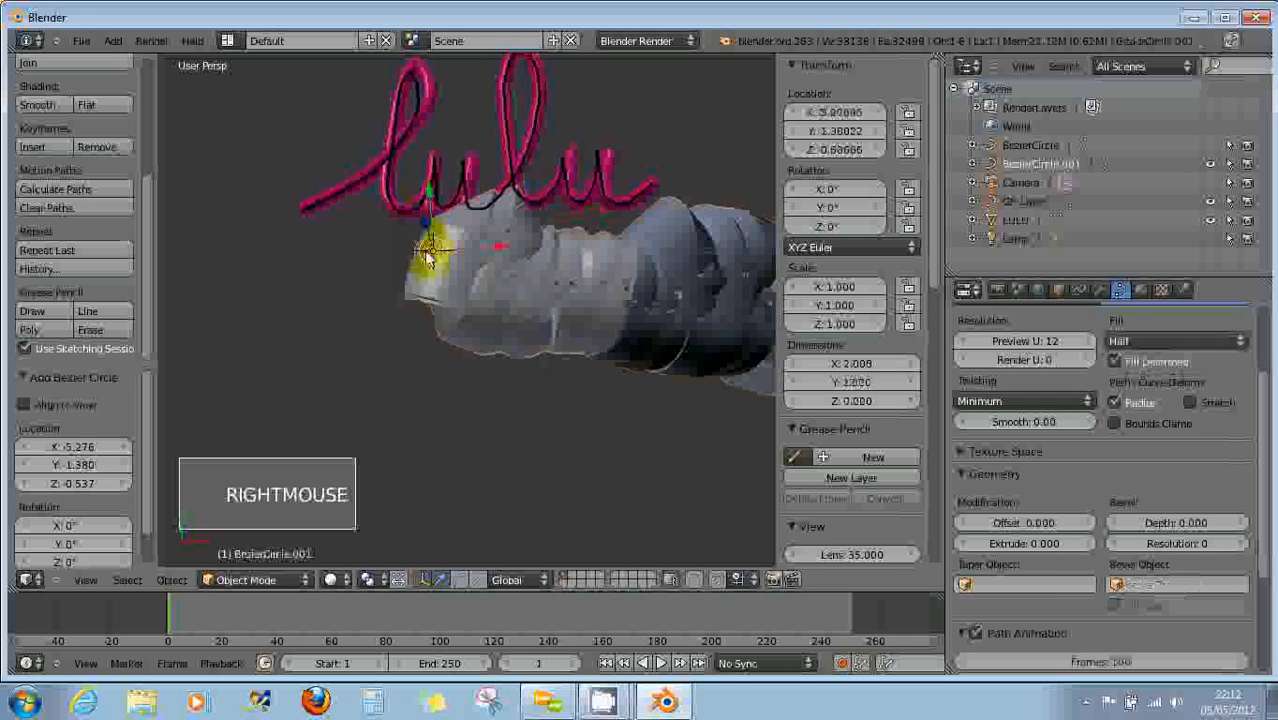
pyautogui.moveTo(498, 246); pyautogui.dragTo(360, 266)
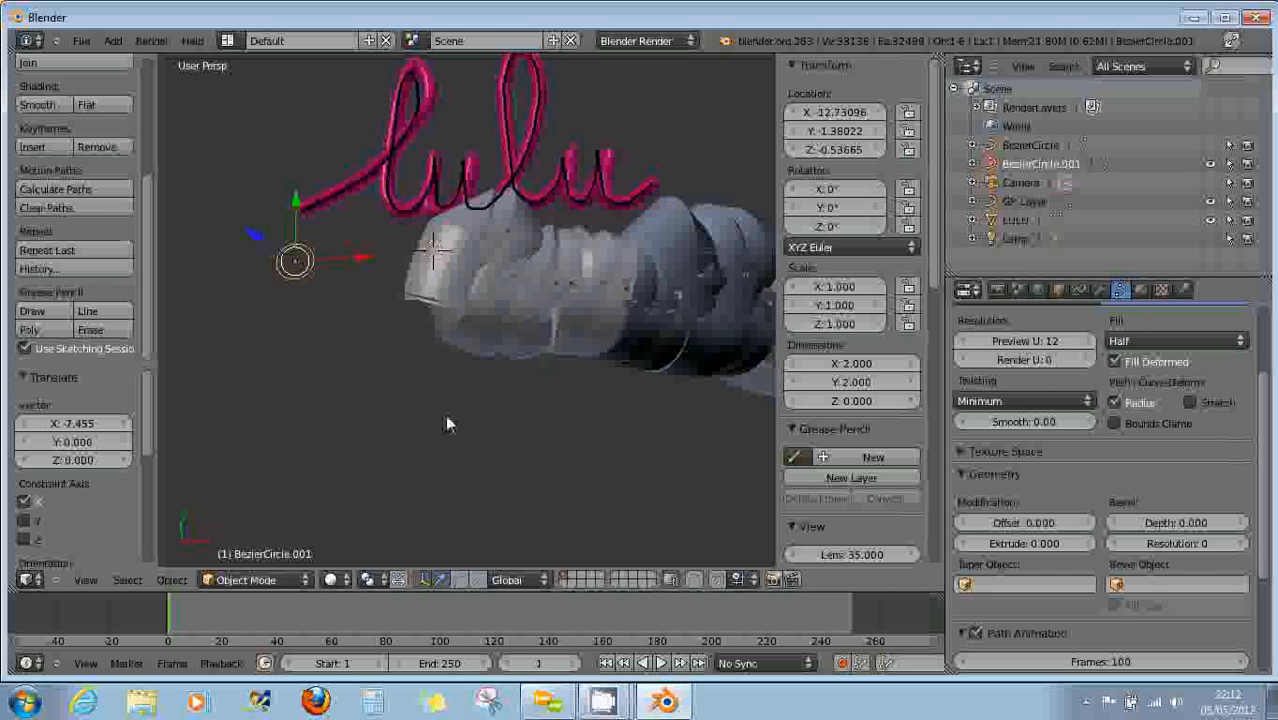
pyautogui.press('s')
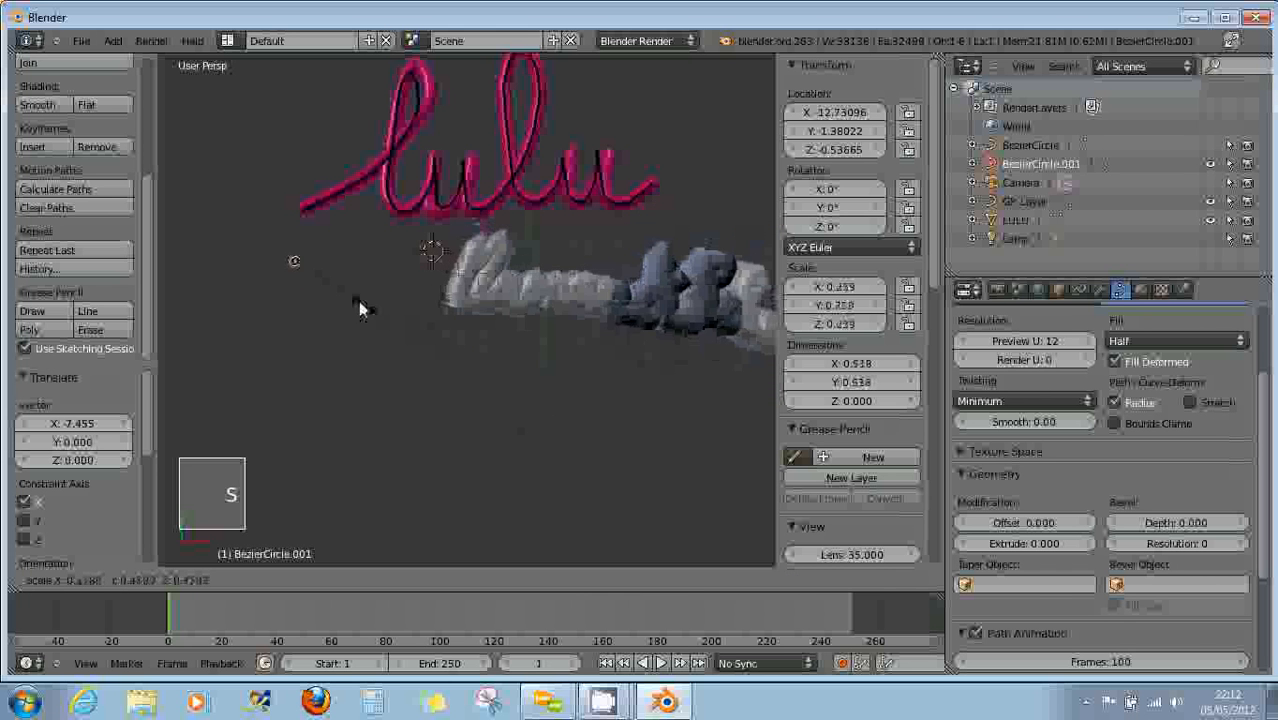
pyautogui.click(309, 264)
pyautogui.scroll(4, 735, 397)
pyautogui.keyDown('shift'); pyautogui.moveTo(632, 311); pyautogui.dragTo(548, 355, button='middle'); pyautogui.keyUp('shift')
pyautogui.scroll(2, 585, 362)
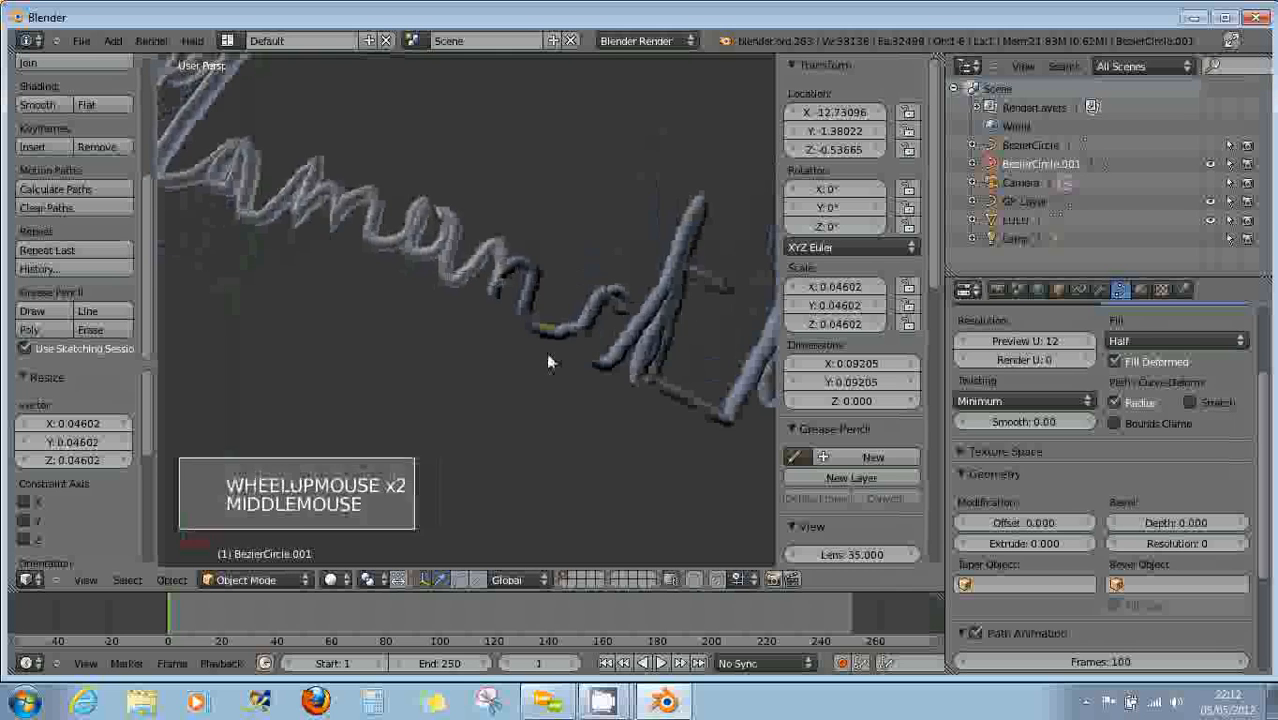
pyautogui.scroll(-6, 551, 383)
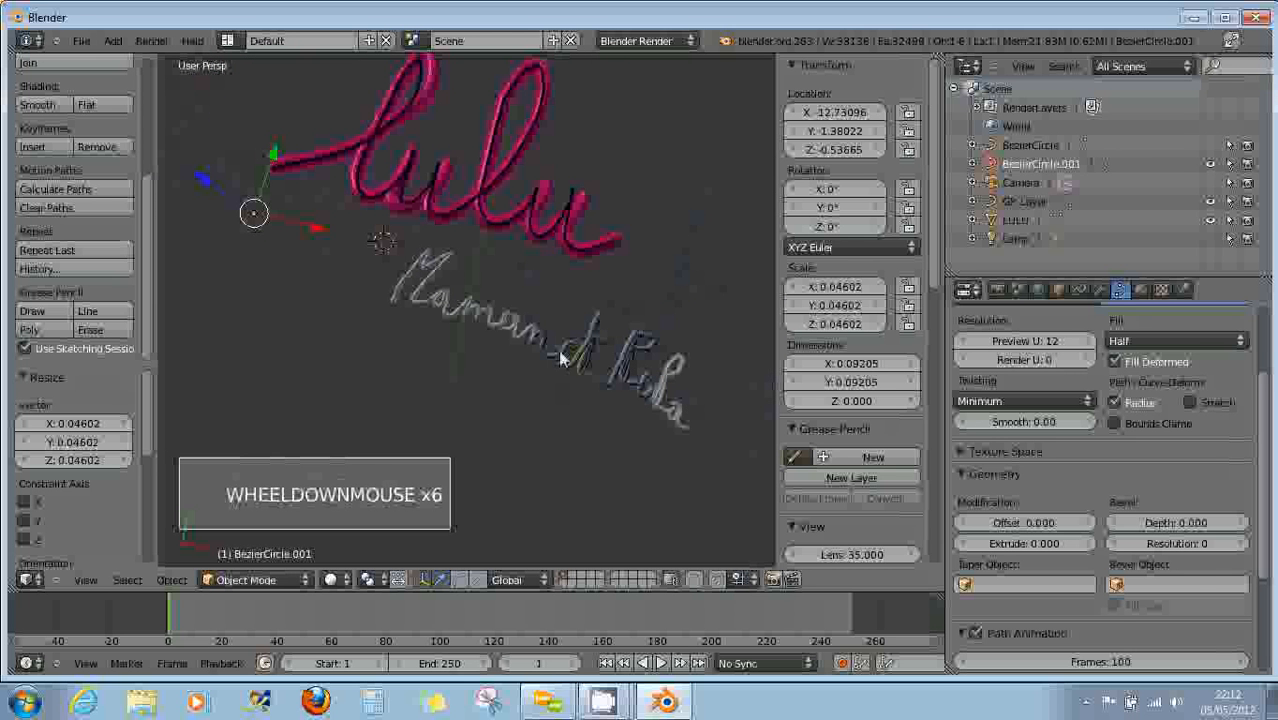
# Convert the second handwritten line's beveled curve to a mesh.
pyautogui.rightClick(558, 349)
pyautogui.click(255, 586)
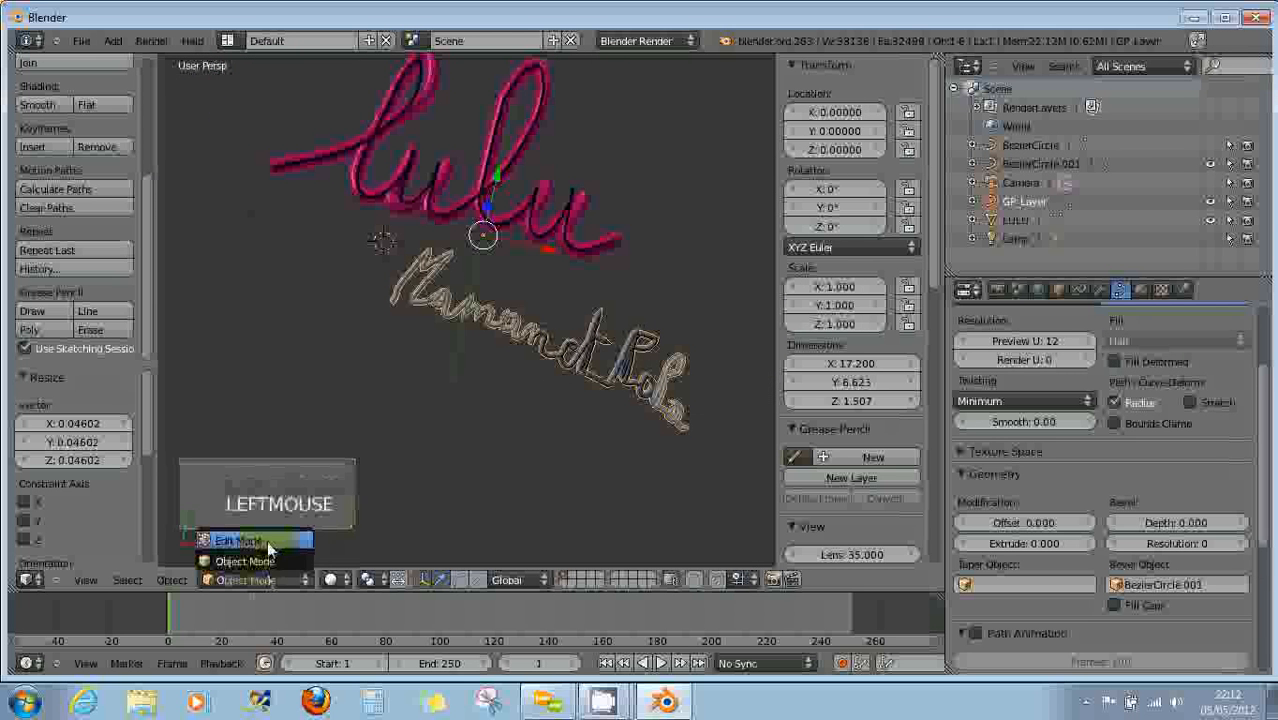
pyautogui.click(171, 580)
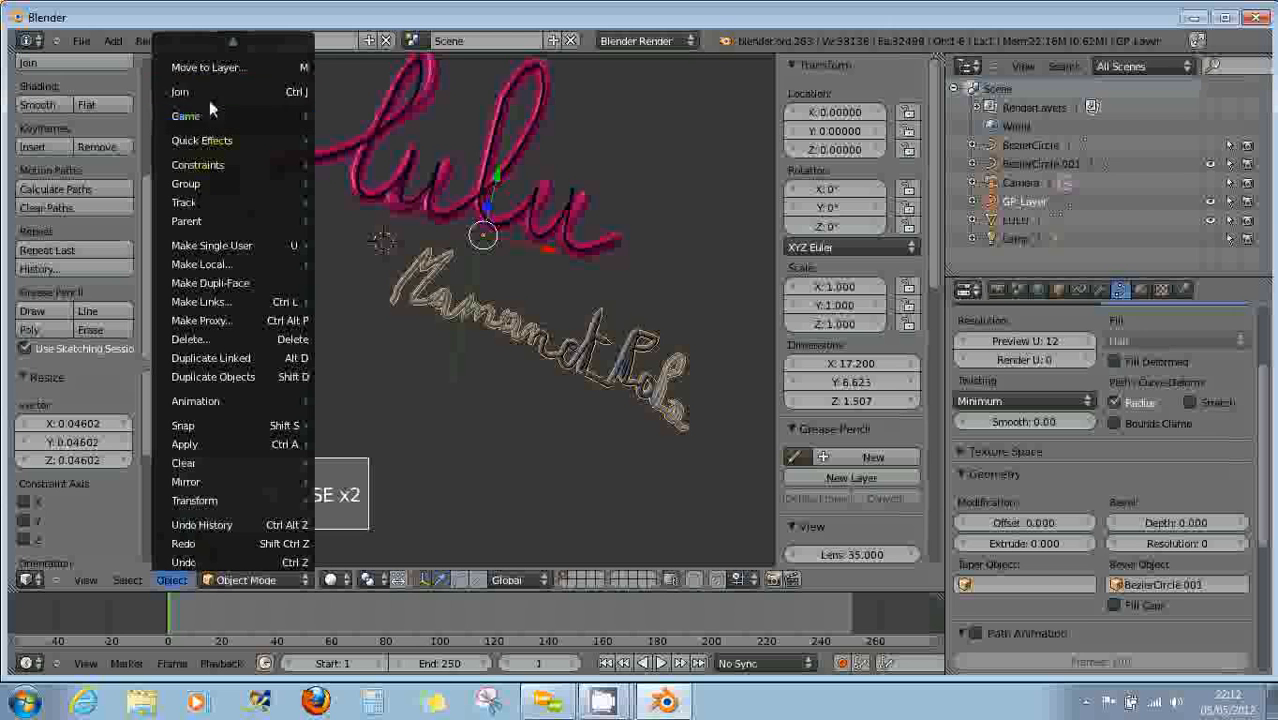
pyautogui.moveTo(240, 47)
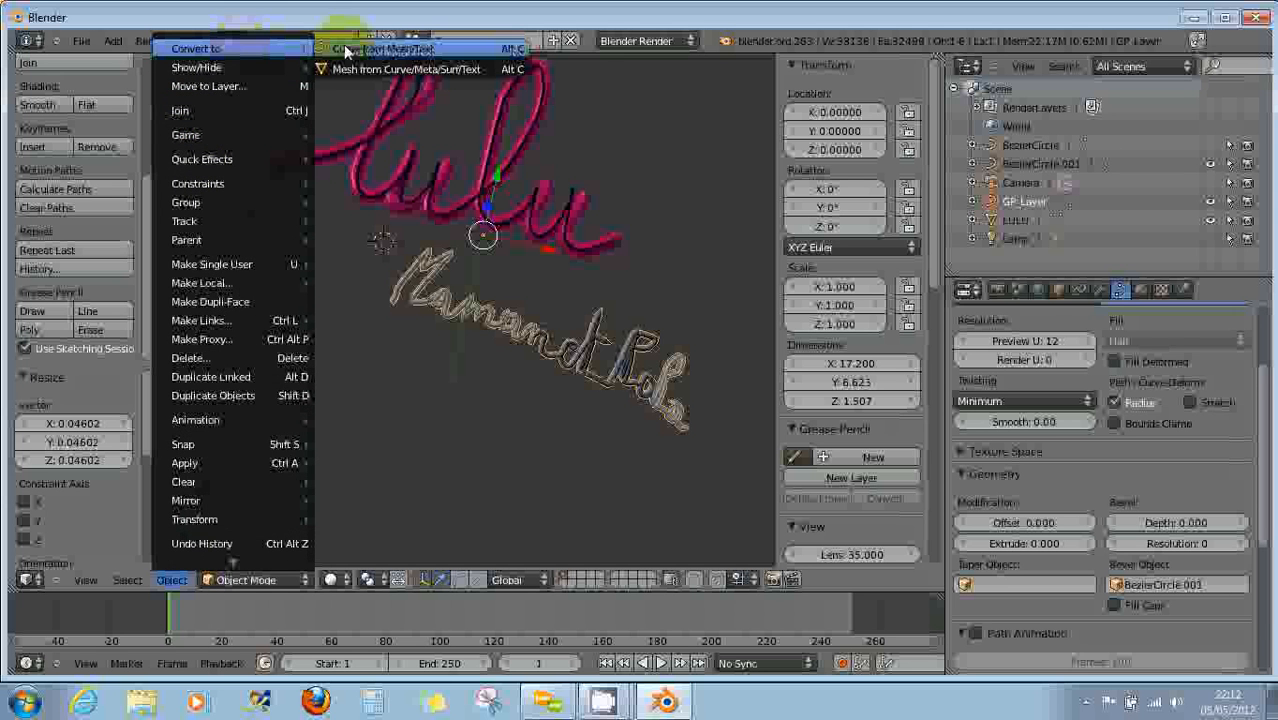
pyautogui.click(351, 68)
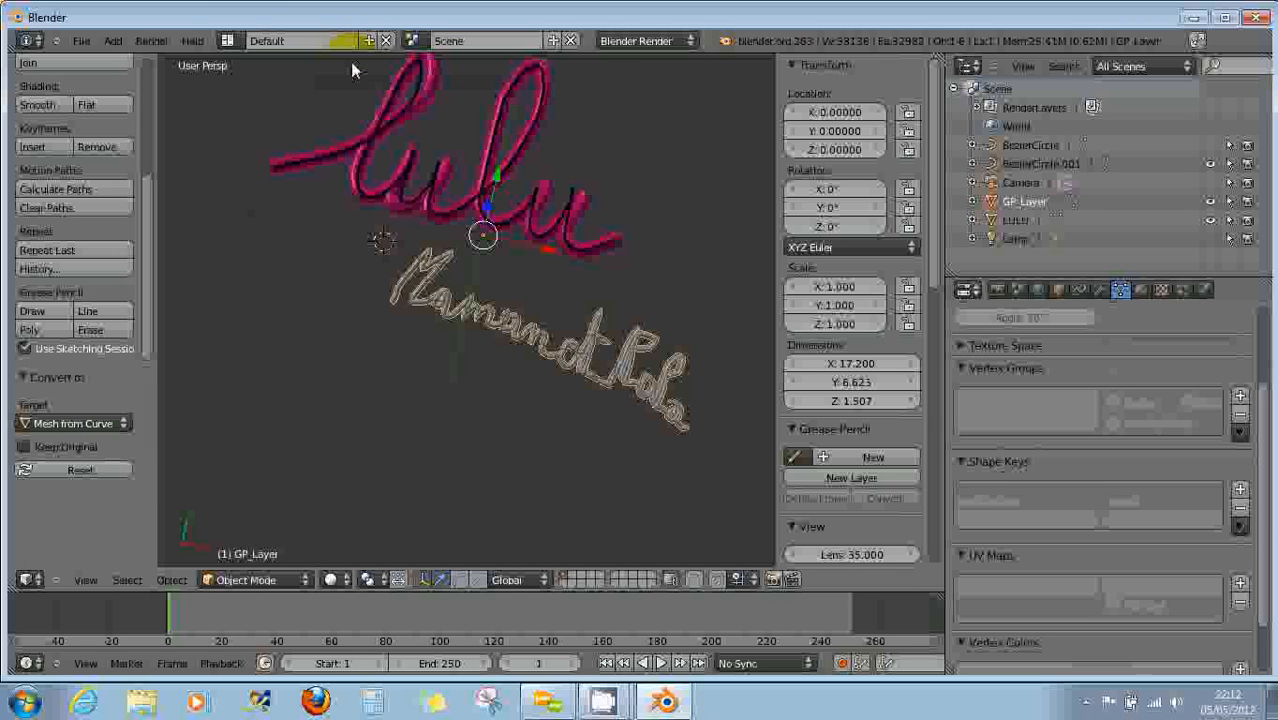
# Sculpt the second handwritten line with the Grab brush at radius 35, pulling some of its middle and end letters out of shape.
pyautogui.click(272, 583)
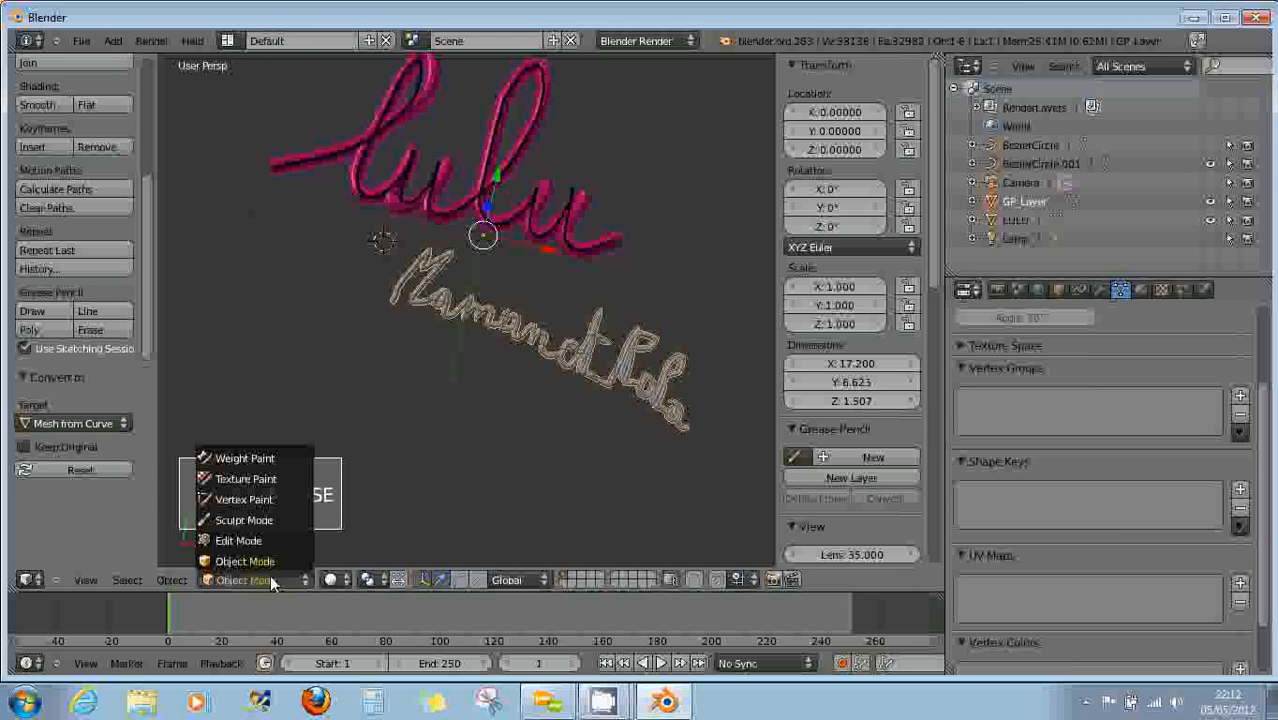
pyautogui.click(269, 525)
pyautogui.moveTo(517, 323); pyautogui.dragTo(530, 295)
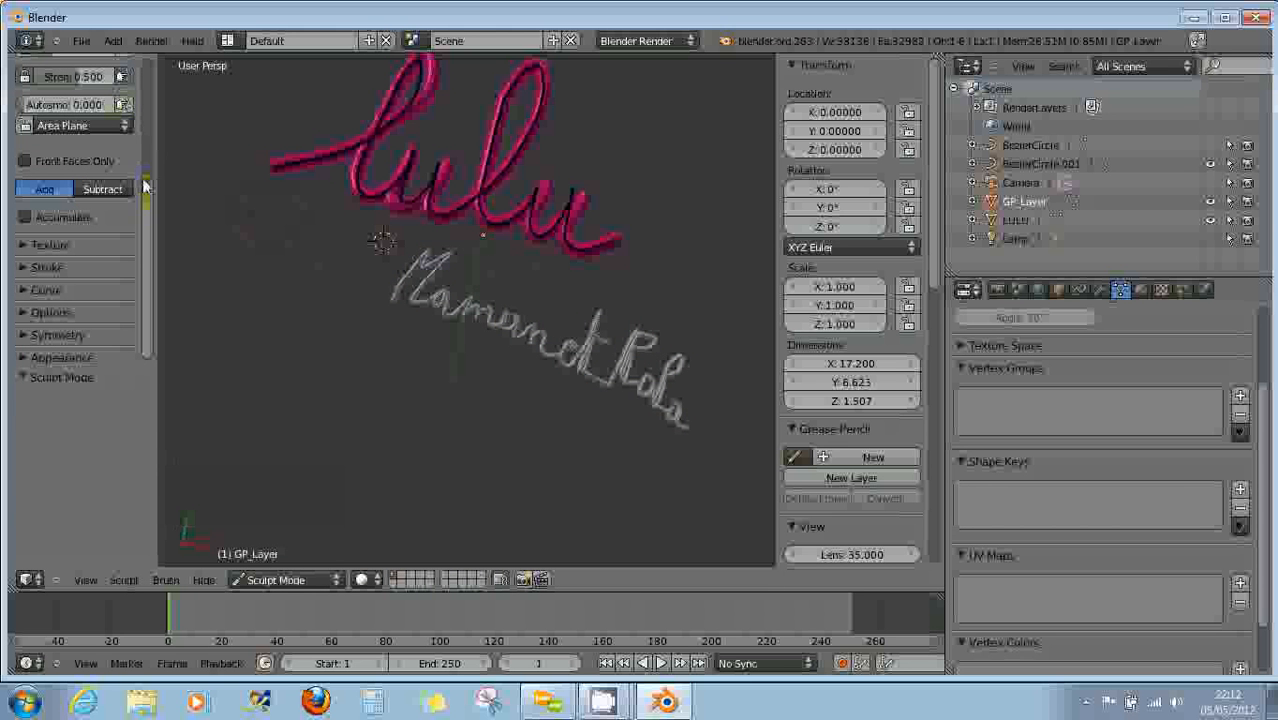
pyautogui.moveTo(147, 200); pyautogui.dragTo(147, 70)
pyautogui.click(75, 140)
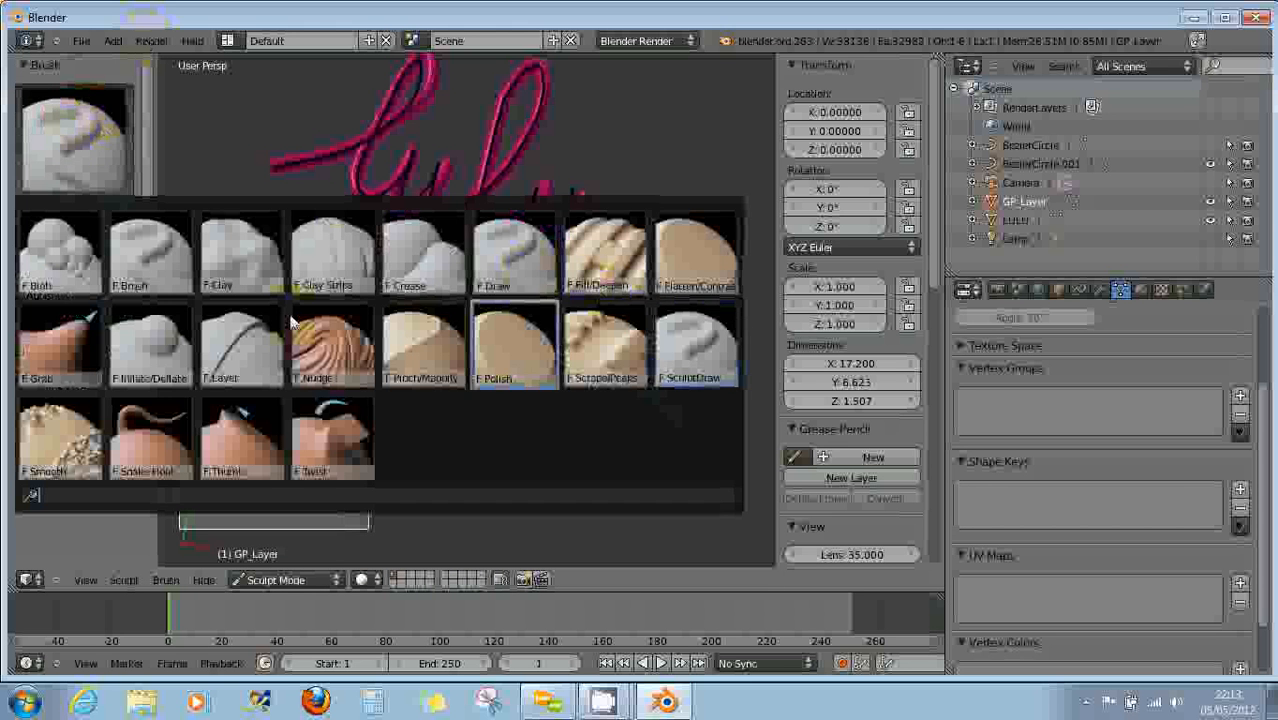
pyautogui.click(60, 340)
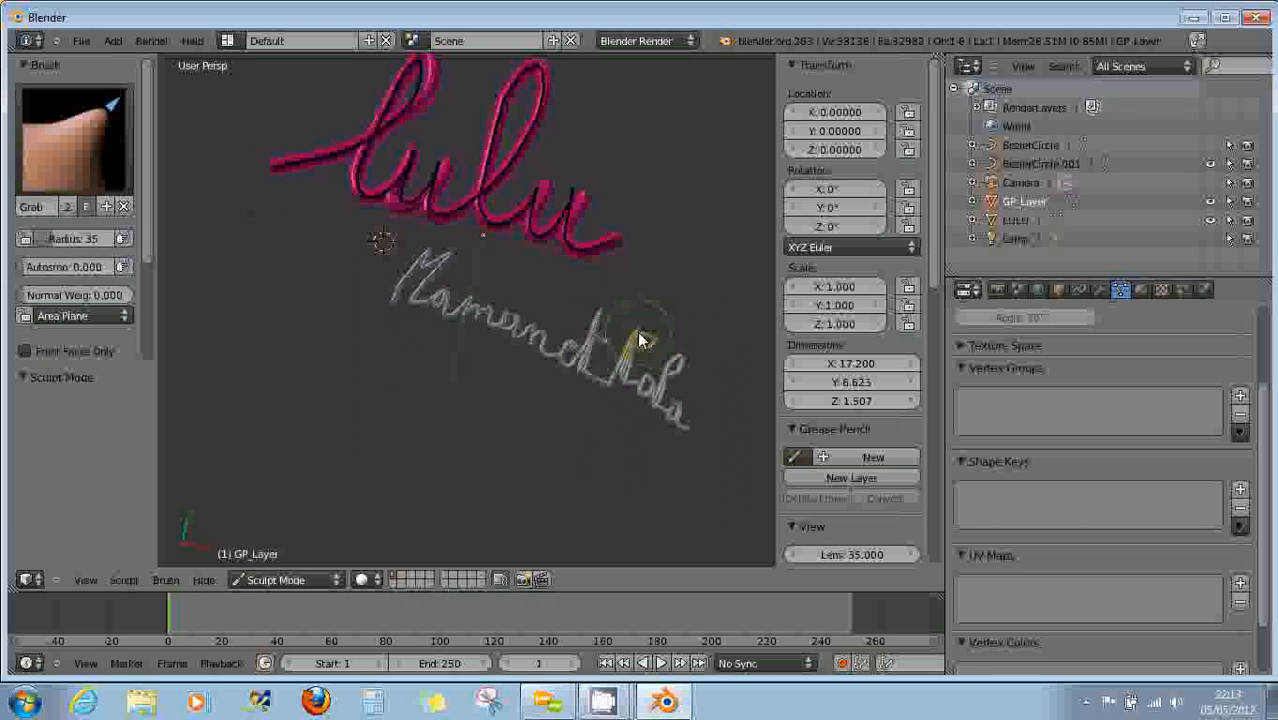
pyautogui.moveTo(637, 325)
pyautogui.mouseDown()
pyautogui.moveTo(639, 310)
pyautogui.moveTo(575, 383)
pyautogui.mouseUp()
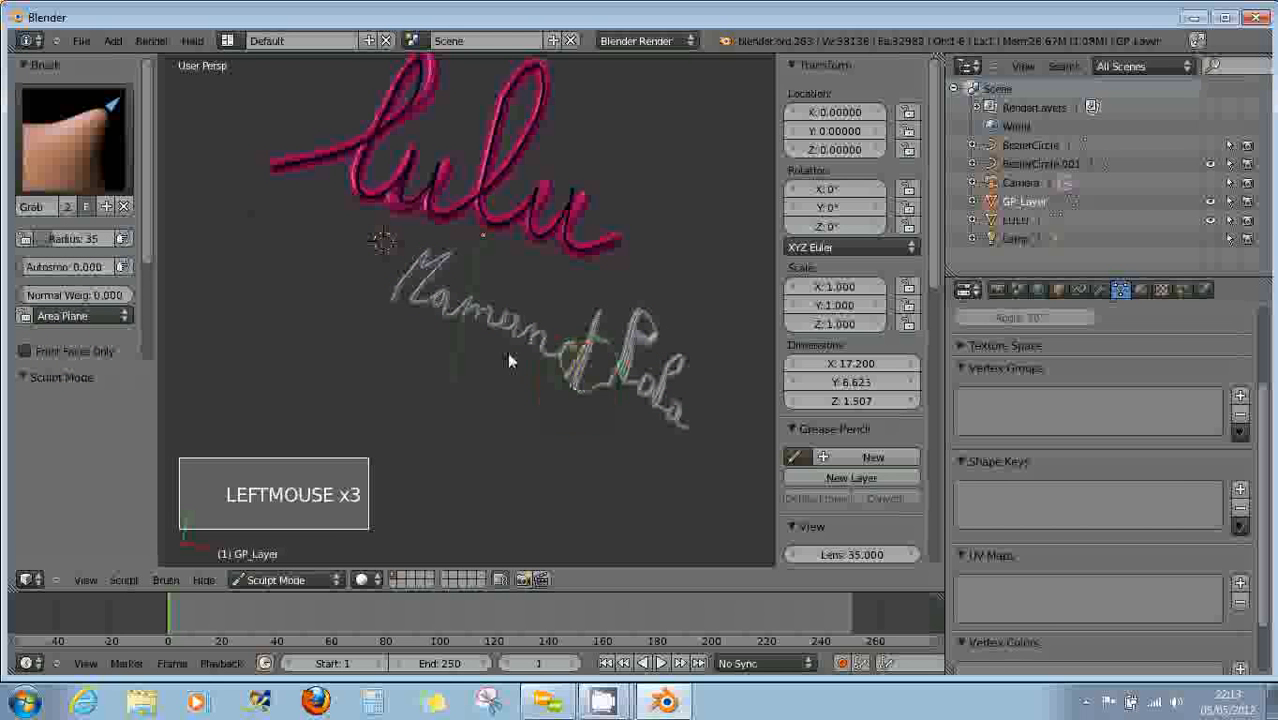
pyautogui.moveTo(503, 327); pyautogui.dragTo(498, 341)
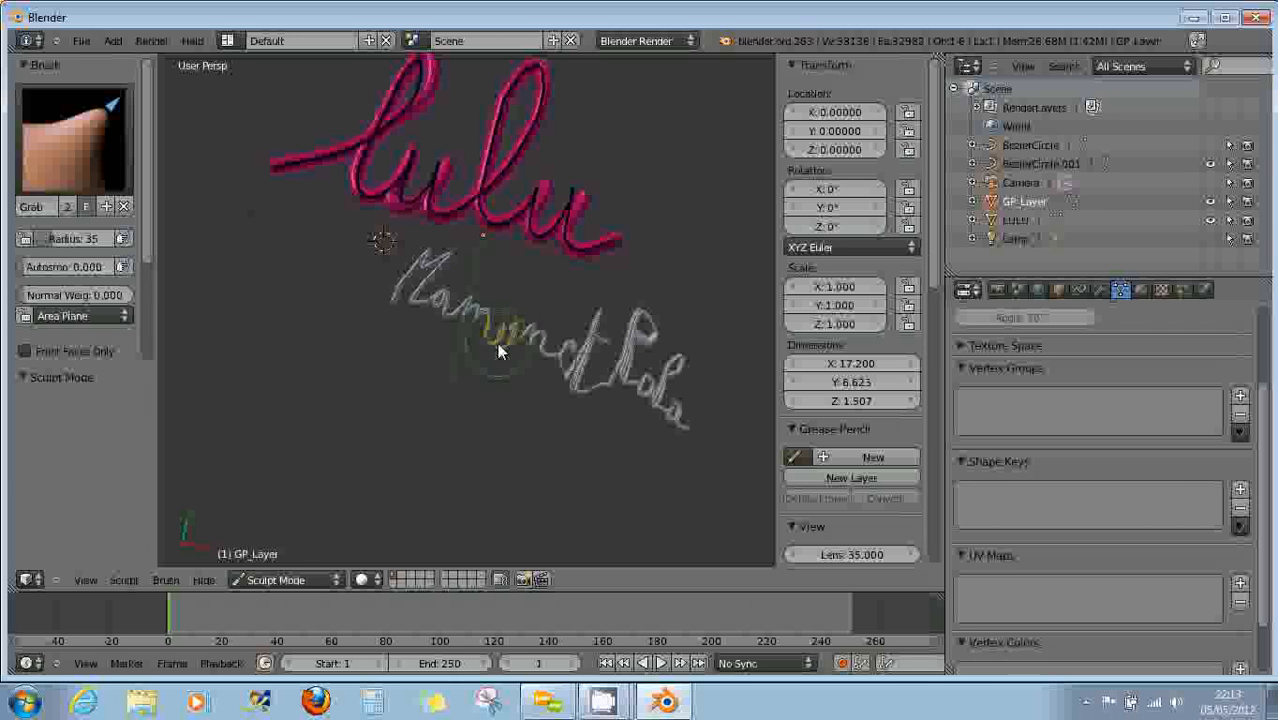
# Enlarge the Grab brush radius to 84 and pull the middle, end and beginning letters of the second handwritten line further.
pyautogui.press('f')
pyautogui.click(499, 345)
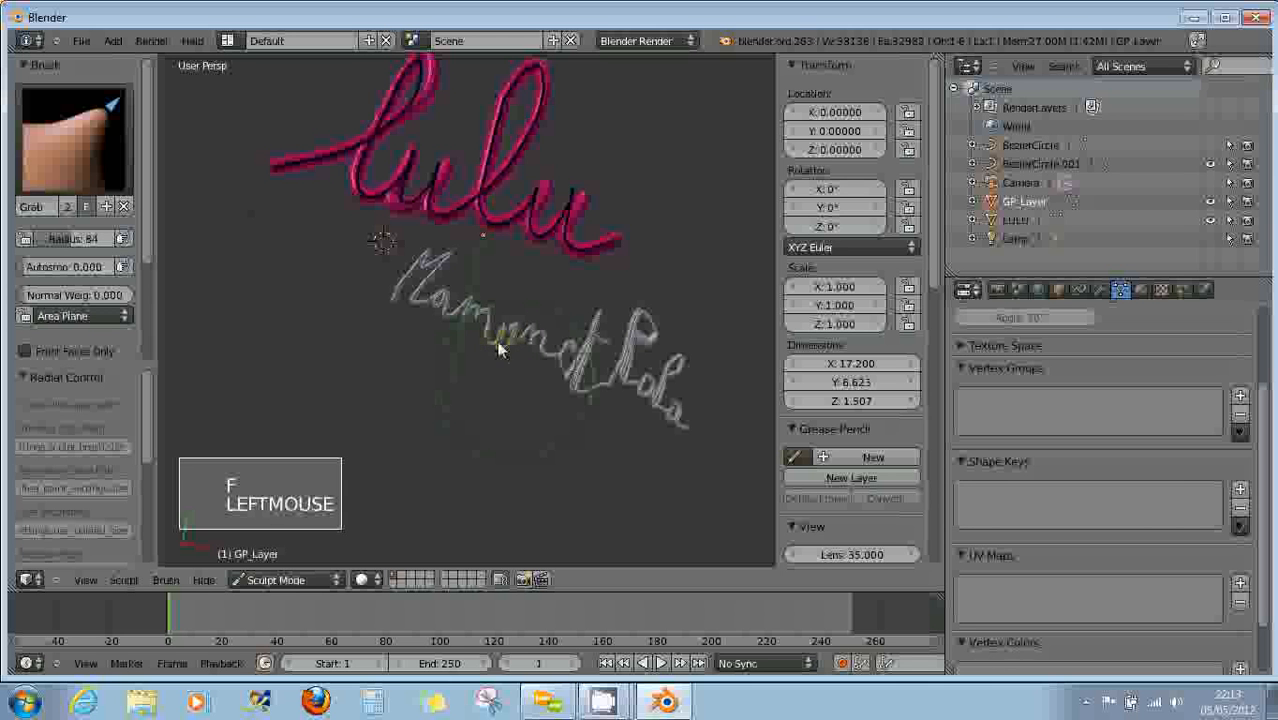
pyautogui.moveTo(496, 348); pyautogui.dragTo(487, 363)
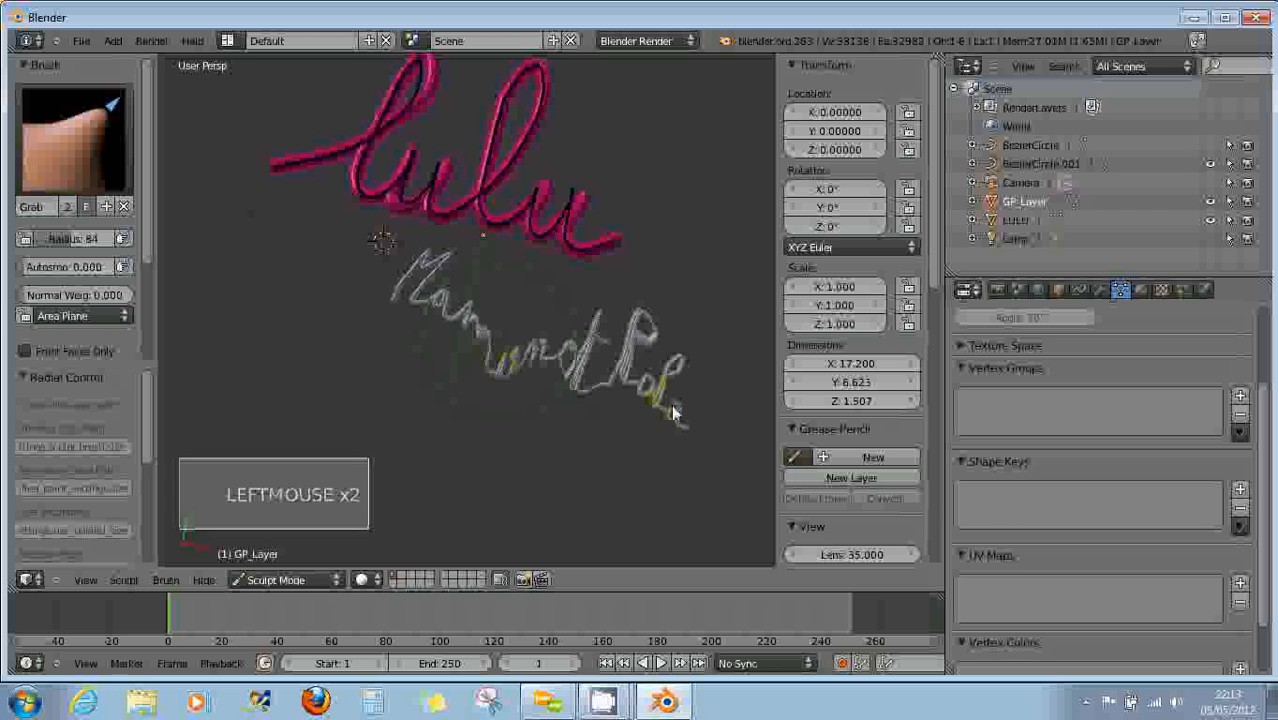
pyautogui.moveTo(672, 414); pyautogui.dragTo(704, 392)
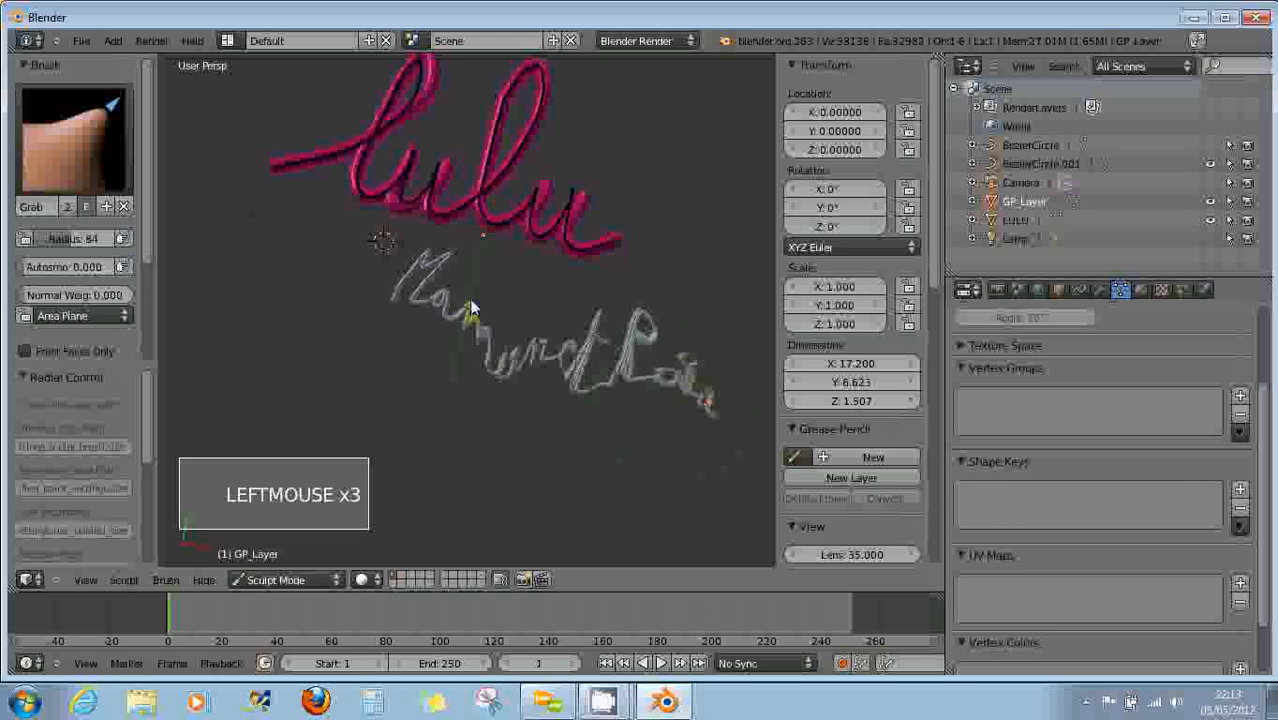
pyautogui.click(364, 294)
pyautogui.moveTo(400, 298)
pyautogui.mouseDown()
pyautogui.moveTo(364, 300)
pyautogui.moveTo(448, 313)
pyautogui.moveTo(437, 281)
pyautogui.moveTo(402, 283)
pyautogui.moveTo(468, 310)
pyautogui.moveTo(454, 322)
pyautogui.mouseUp()
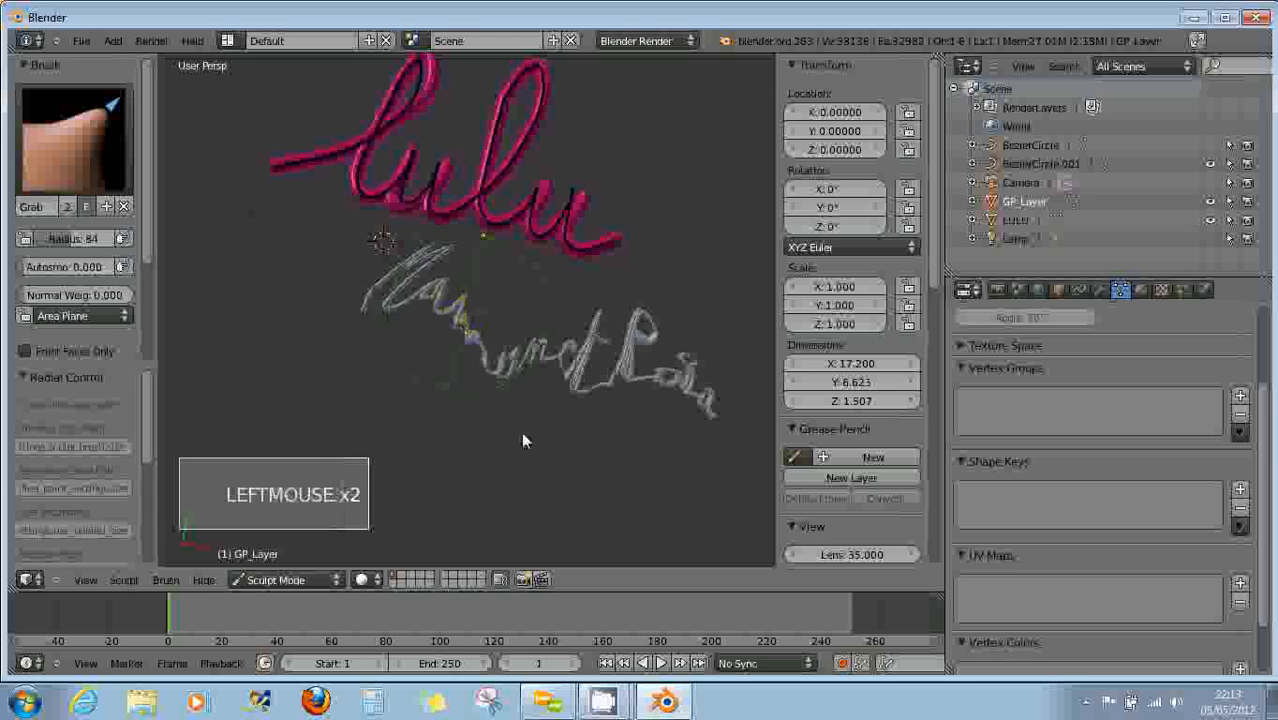
# Check the vertex density of the sculpted handwritten line in Edit Mode, then return to Object Mode.
pyautogui.click(266, 580)
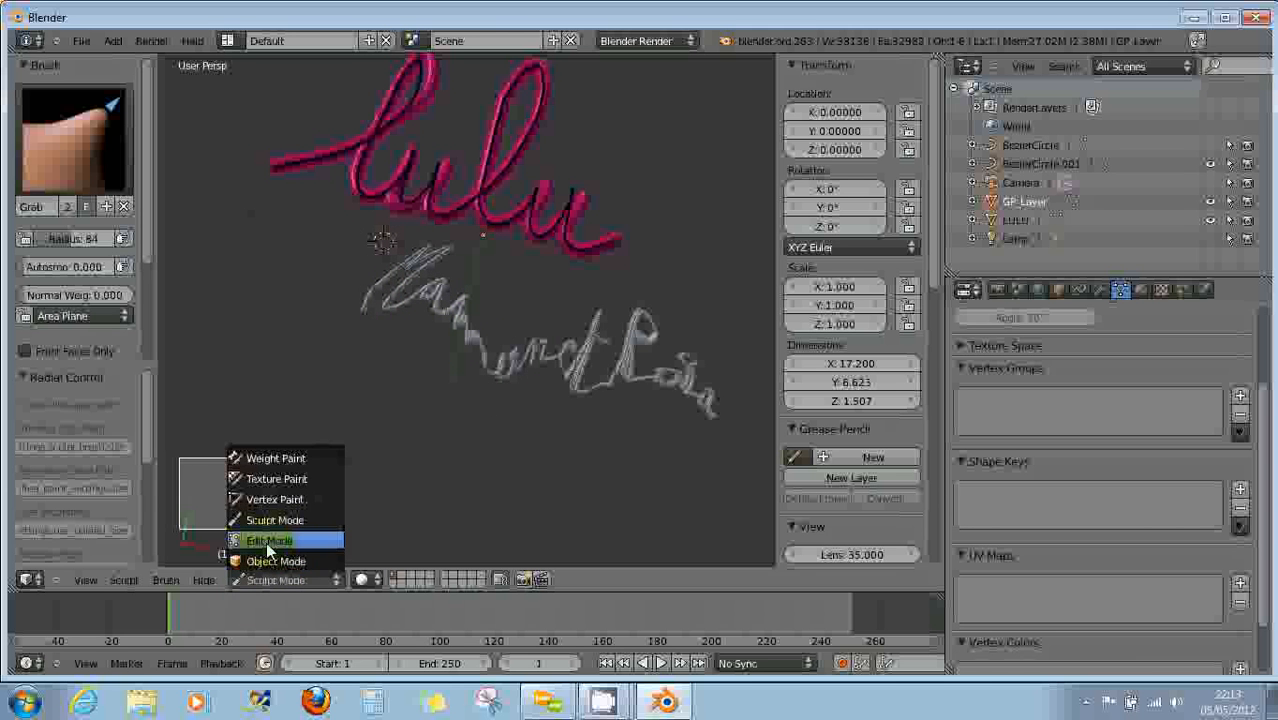
pyautogui.click(266, 542)
pyautogui.moveTo(570, 465)
pyautogui.mouseDown(button='middle')
pyautogui.moveTo(543, 444)
pyautogui.moveTo(617, 430)
pyautogui.mouseUp(button='middle')
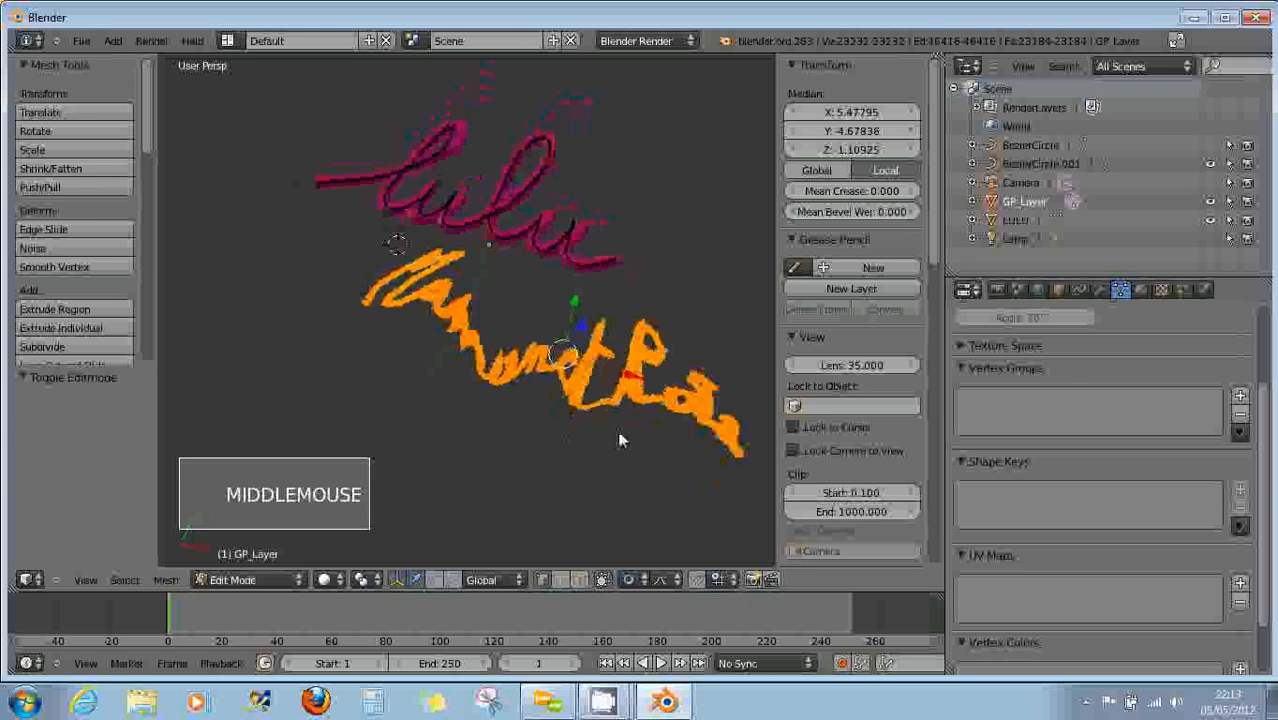
pyautogui.click(244, 581)
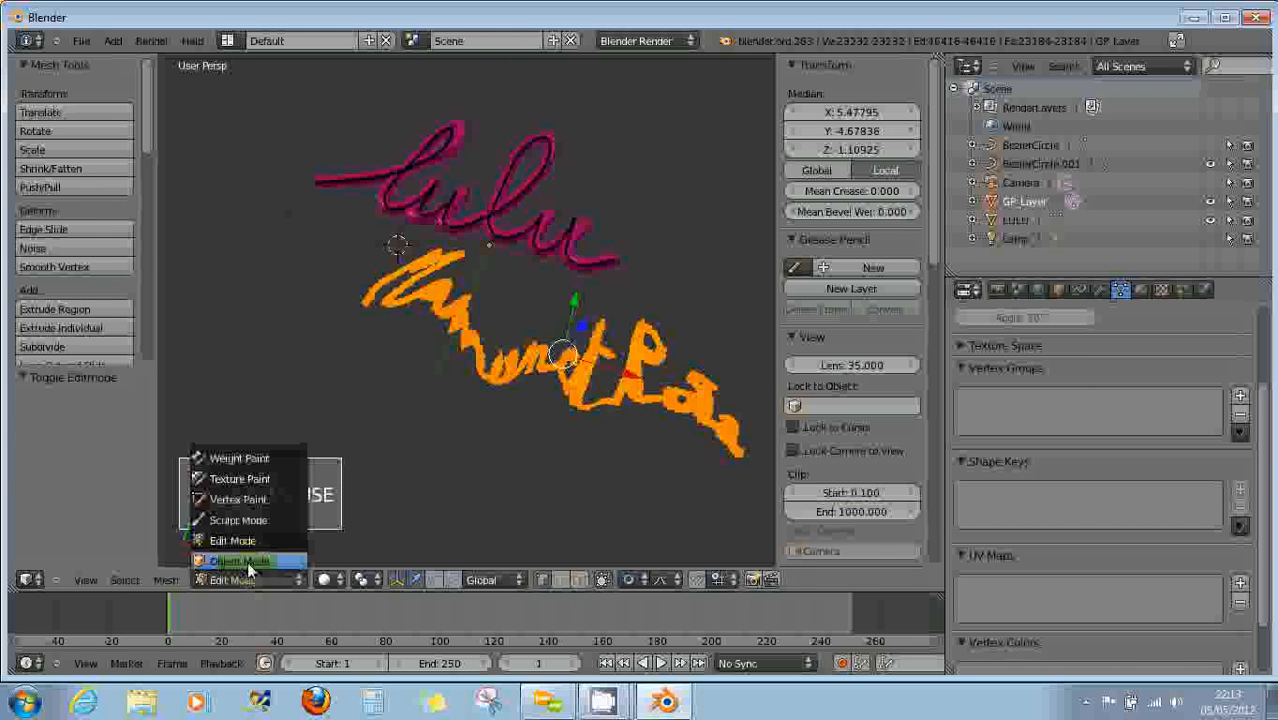
pyautogui.click(247, 561)
# Reduce the second handwritten line's mesh by adding a Decimate modifier with a ratio of 0.10 and applying it.
pyautogui.click(1101, 289)
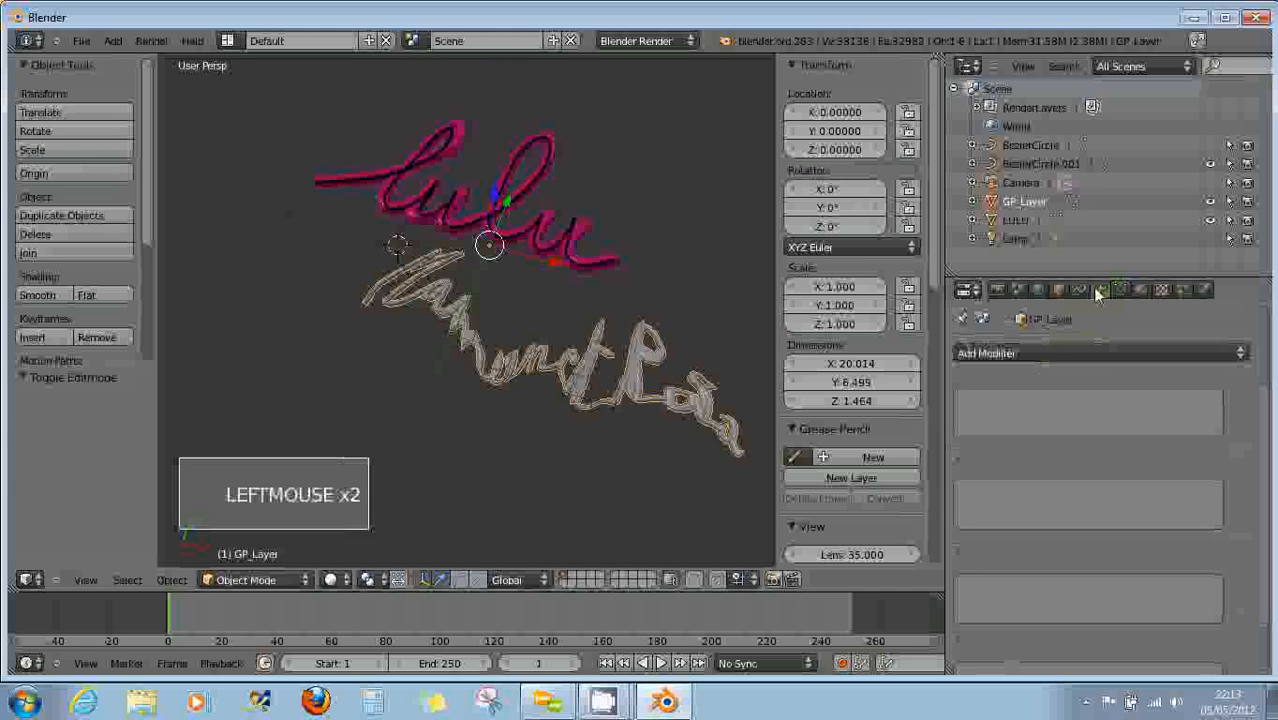
pyautogui.click(1049, 356)
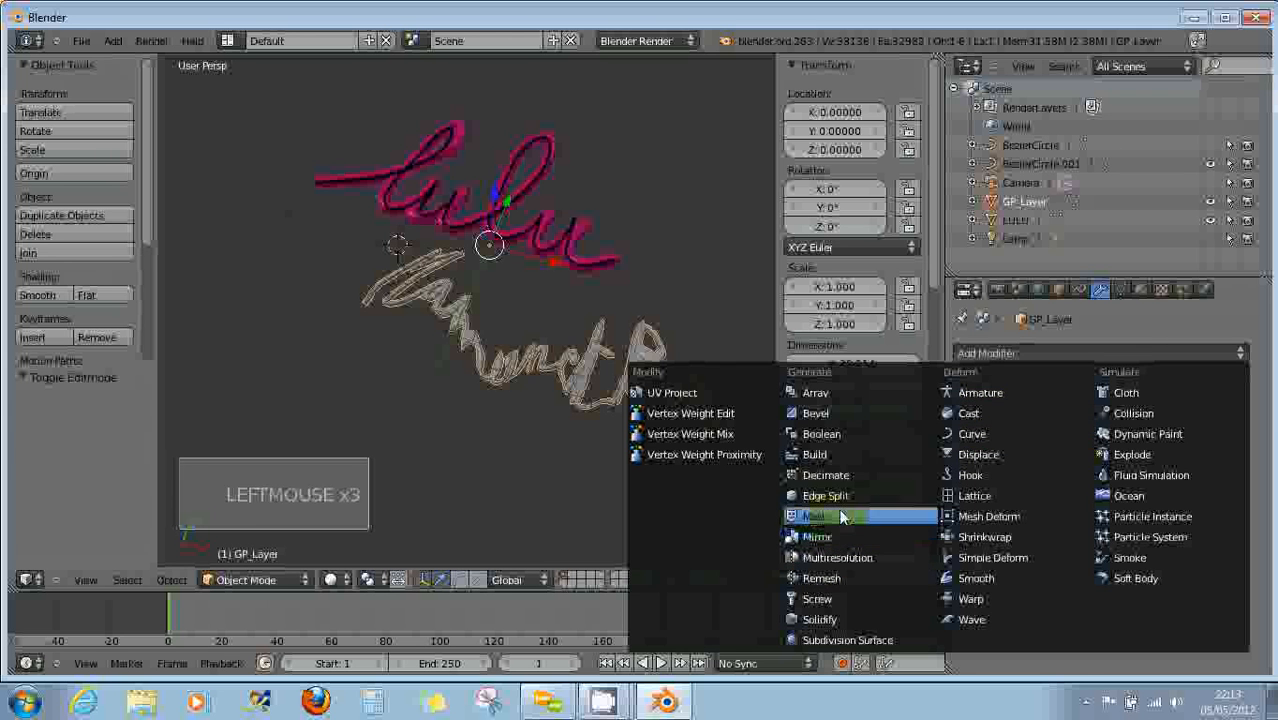
pyautogui.click(838, 475)
pyautogui.click(1109, 439)
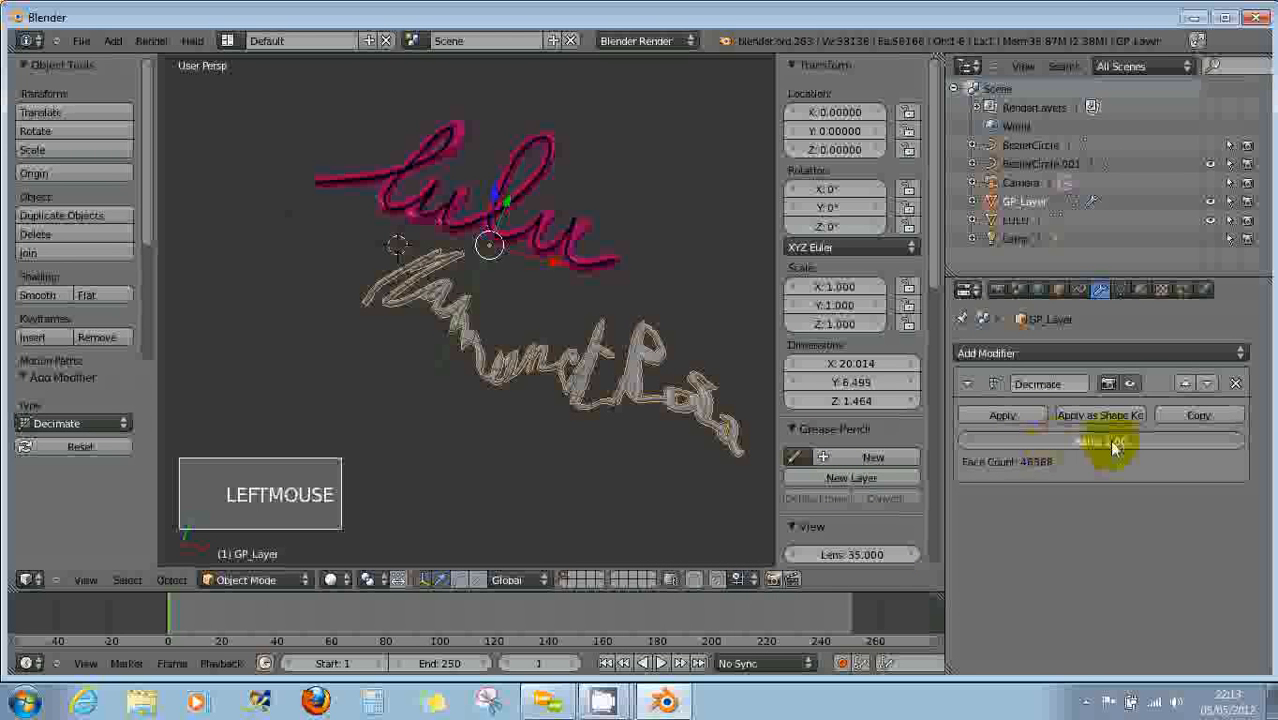
pyautogui.moveTo(1109, 439)
pyautogui.mouseDown()
pyautogui.moveTo(987, 452)
pyautogui.moveTo(1121, 437)
pyautogui.moveTo(1097, 450)
pyautogui.moveTo(1073, 442)
pyautogui.moveTo(1090, 453)
pyautogui.moveTo(1099, 443)
pyautogui.moveTo(1022, 447)
pyautogui.moveTo(1084, 442)
pyautogui.mouseUp()
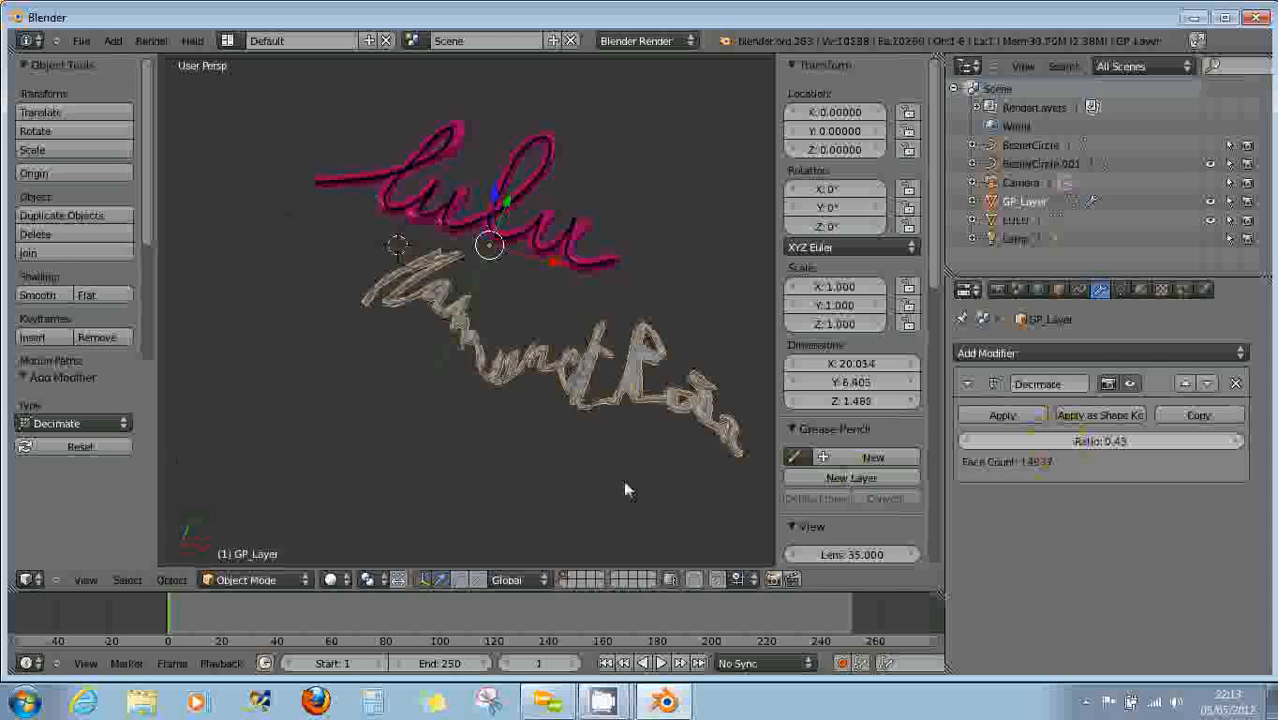
pyautogui.click(970, 442)
pyautogui.click(965, 443)
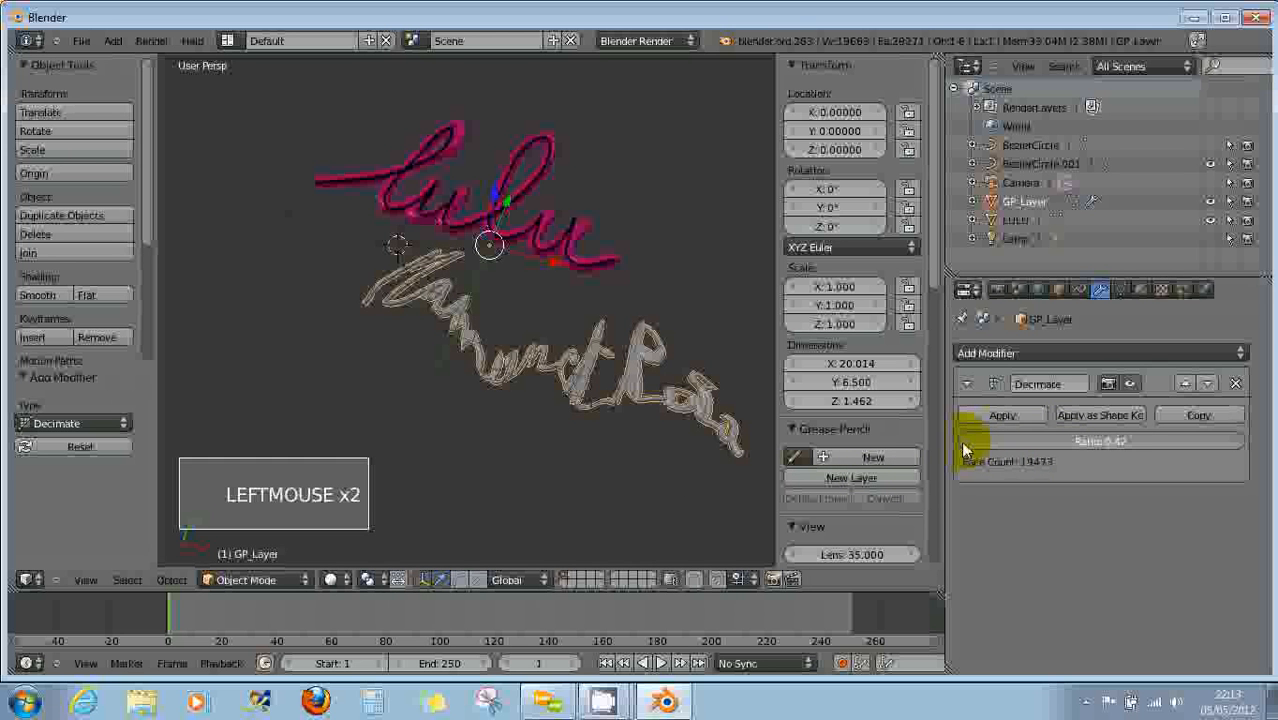
pyautogui.click(1110, 441)
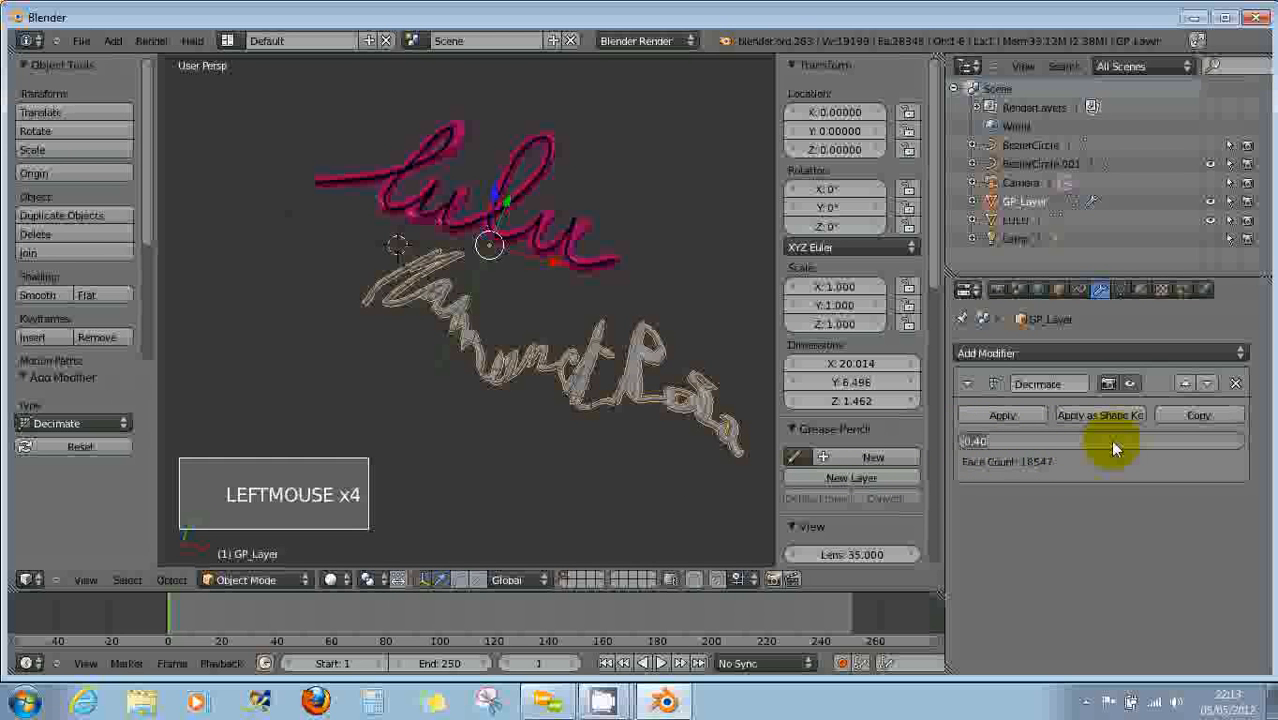
pyautogui.press('Return')
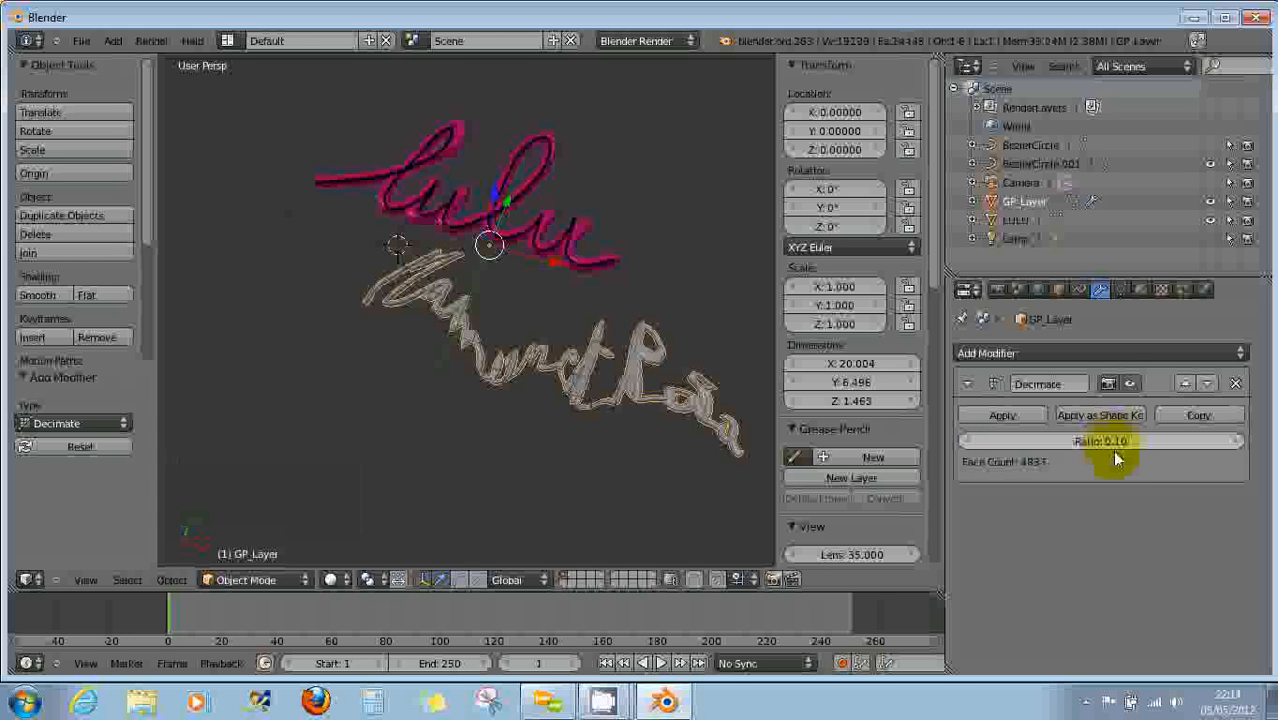
pyautogui.click(1012, 416)
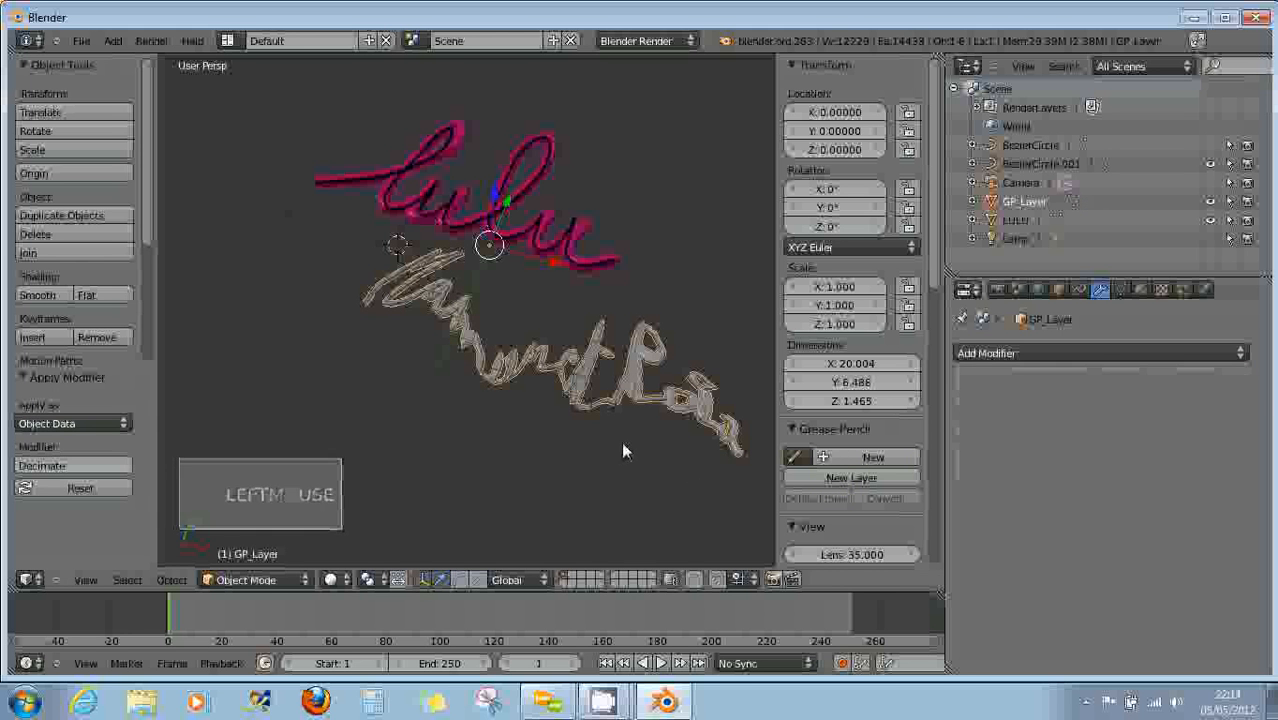
# Examine the decimated mesh of the second handwritten line in Edit Mode, up close and from several angles.
pyautogui.click(262, 586)
pyautogui.click(260, 541)
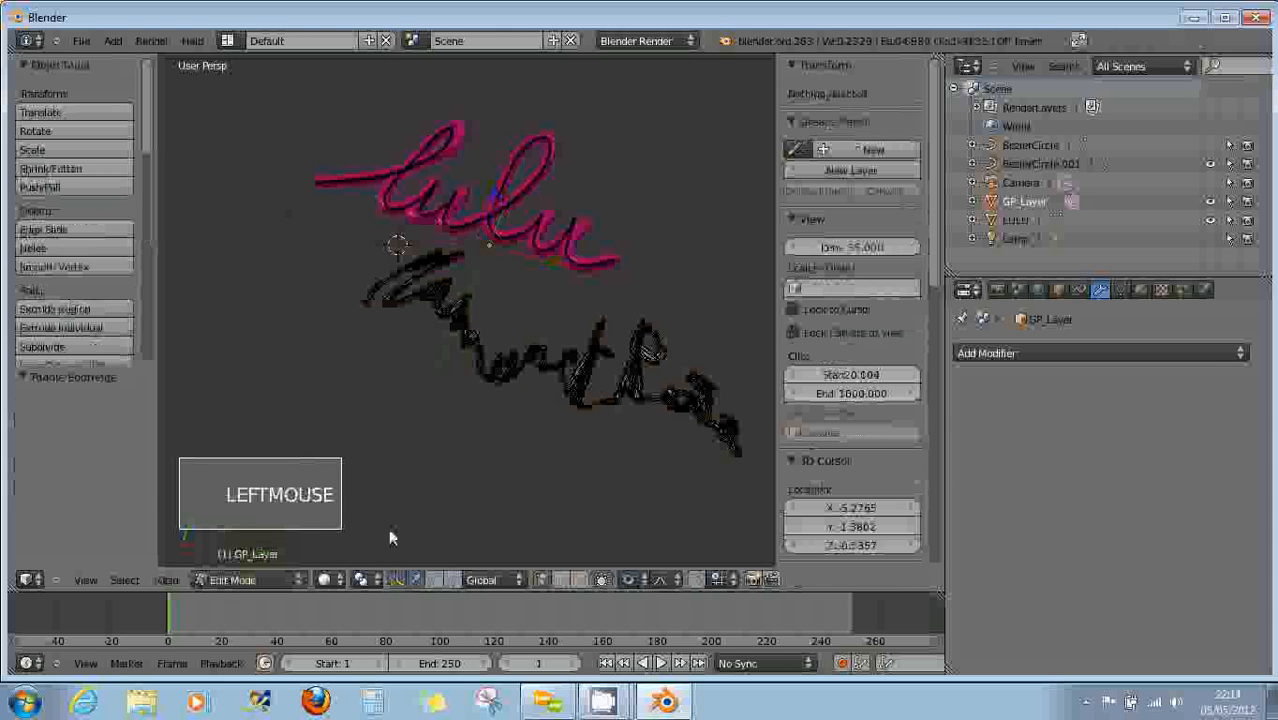
pyautogui.moveTo(485, 445); pyautogui.dragTo(357, 331, button='middle')
pyautogui.scroll(1, 490, 398)
pyautogui.scroll(3, 491, 394)
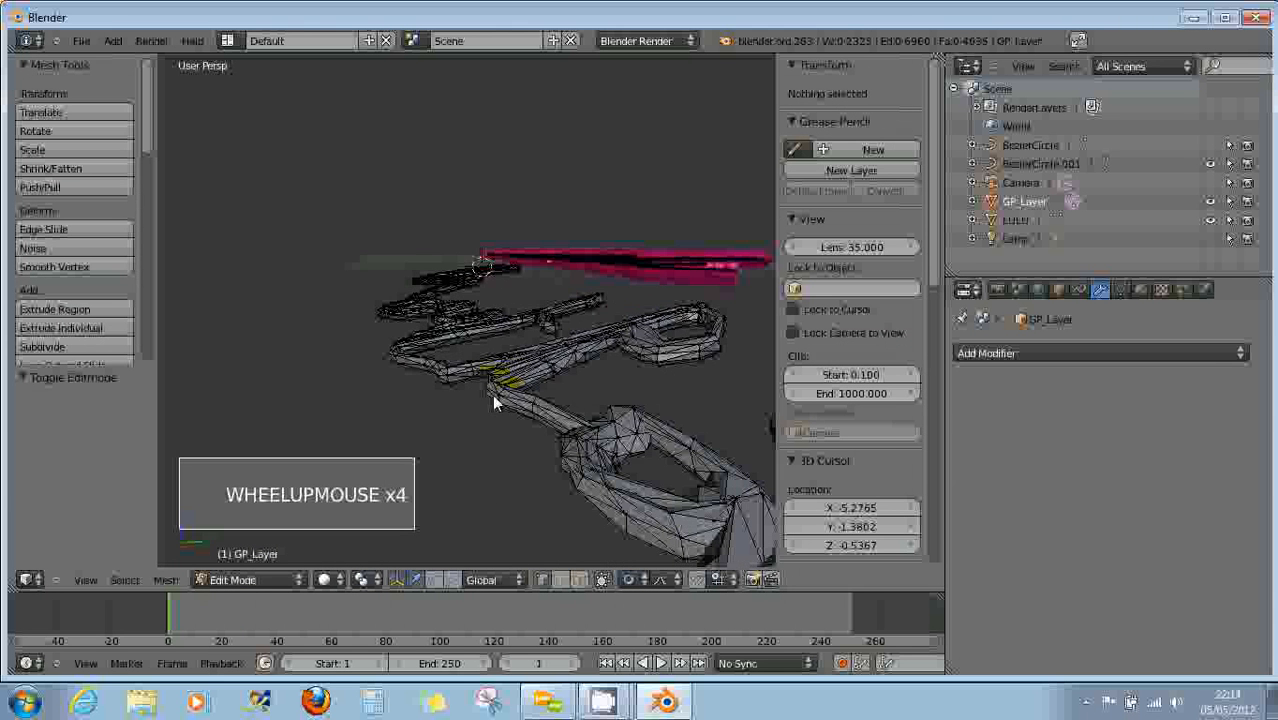
pyautogui.moveTo(492, 394); pyautogui.dragTo(461, 421, button='middle')
pyautogui.scroll(-3, 463, 420)
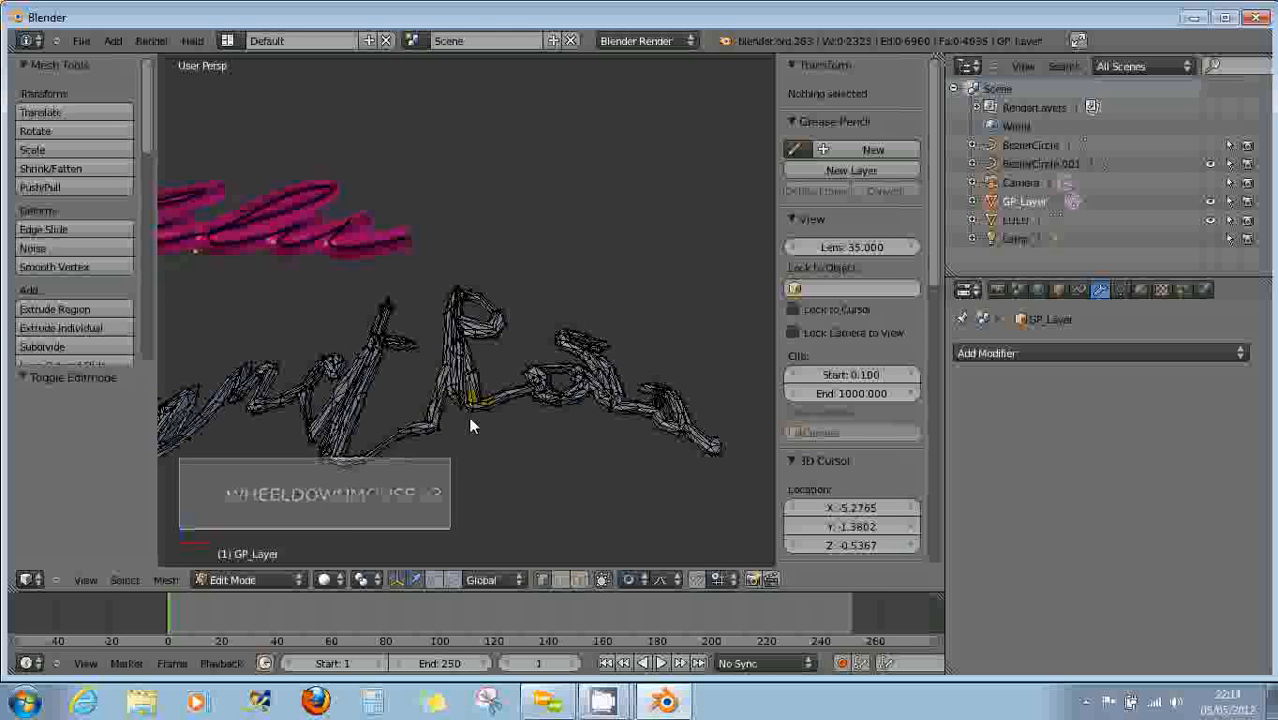
pyautogui.moveTo(479, 422)
pyautogui.mouseDown(button='middle')
pyautogui.moveTo(477, 486)
pyautogui.moveTo(477, 430)
pyautogui.mouseUp(button='middle')
pyautogui.scroll(-4, 477, 430)
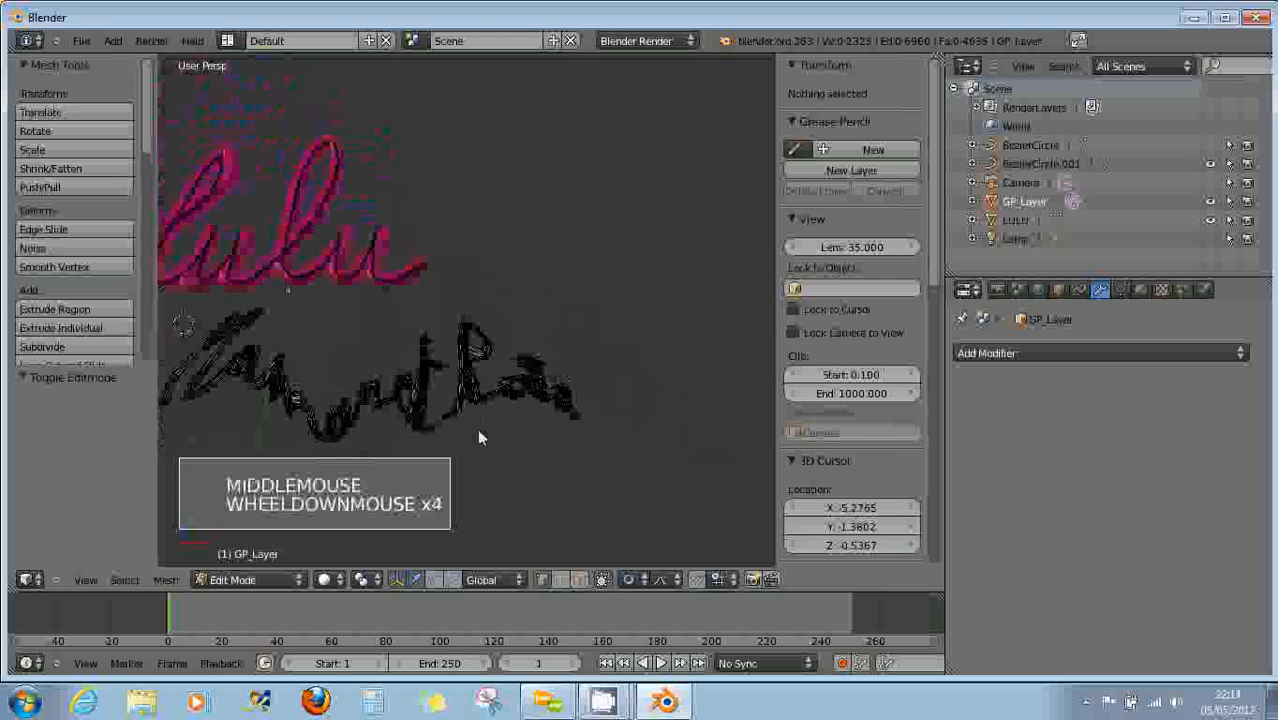
pyautogui.moveTo(364, 414); pyautogui.dragTo(369, 432, button='middle')
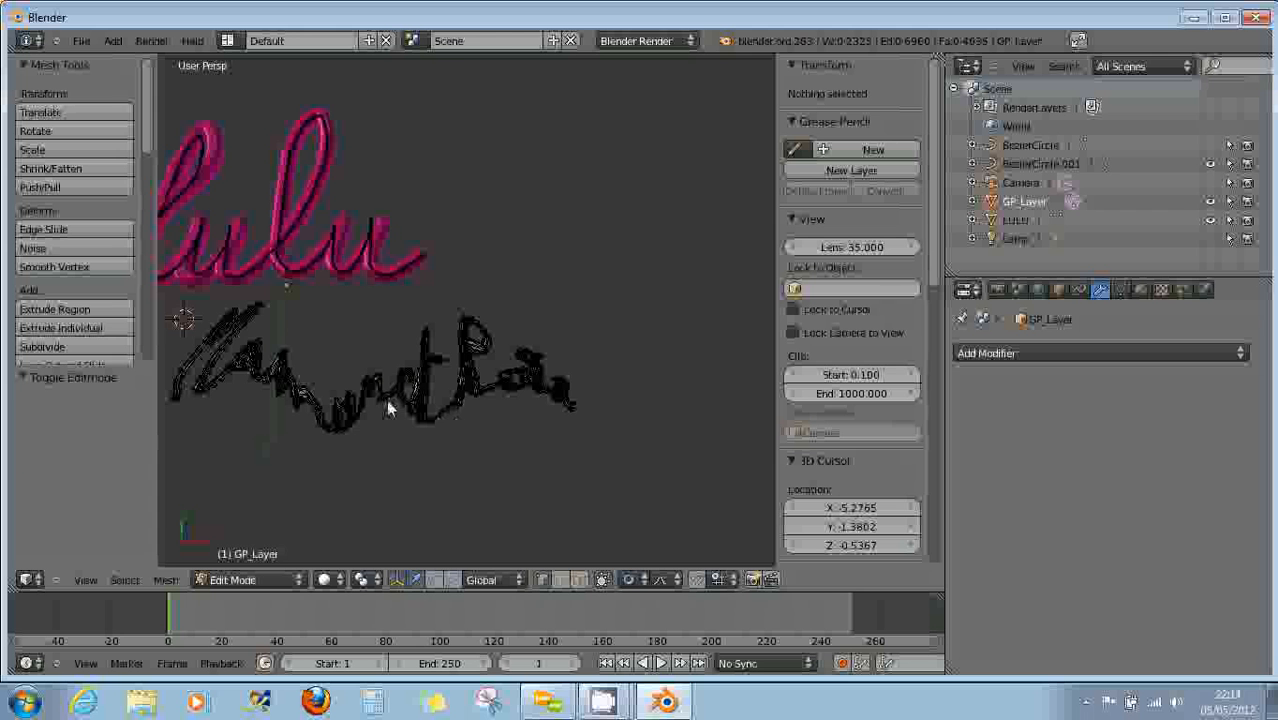
pyautogui.keyDown('shift'); pyautogui.moveTo(396, 365); pyautogui.dragTo(623, 423, button='middle'); pyautogui.keyUp('shift')
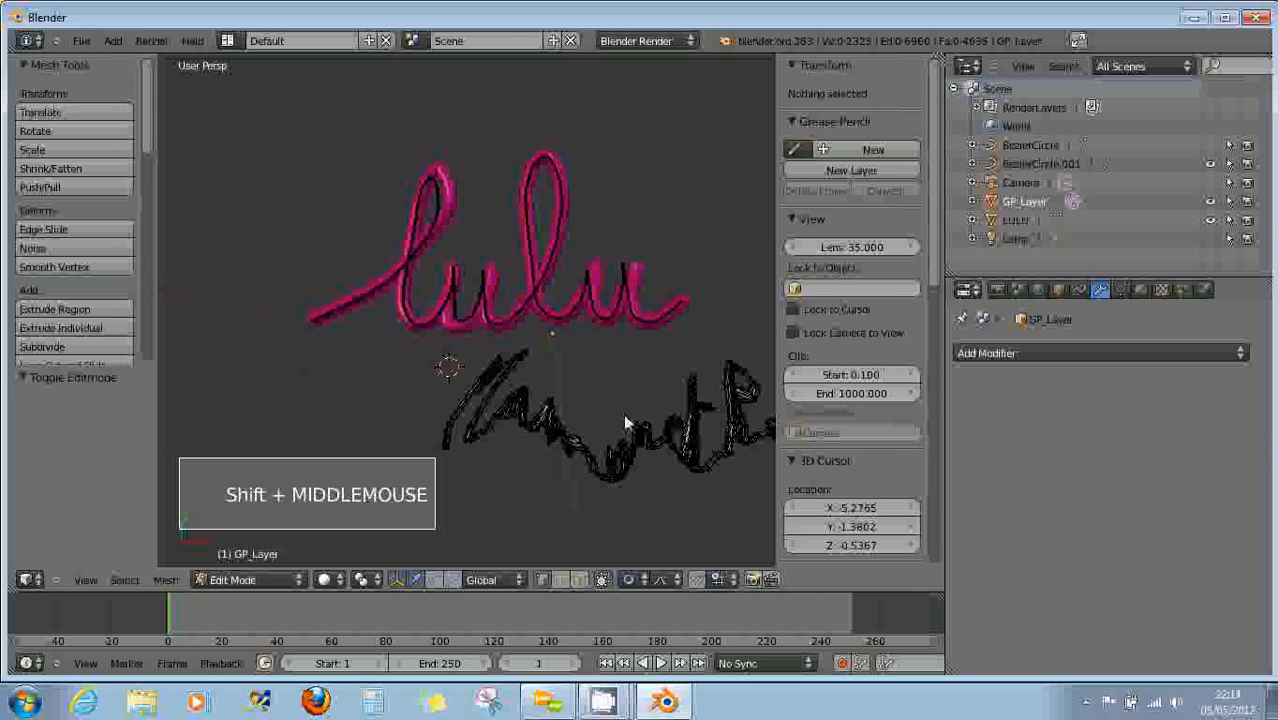
pyautogui.click(82, 41)
pyautogui.click(92, 58)
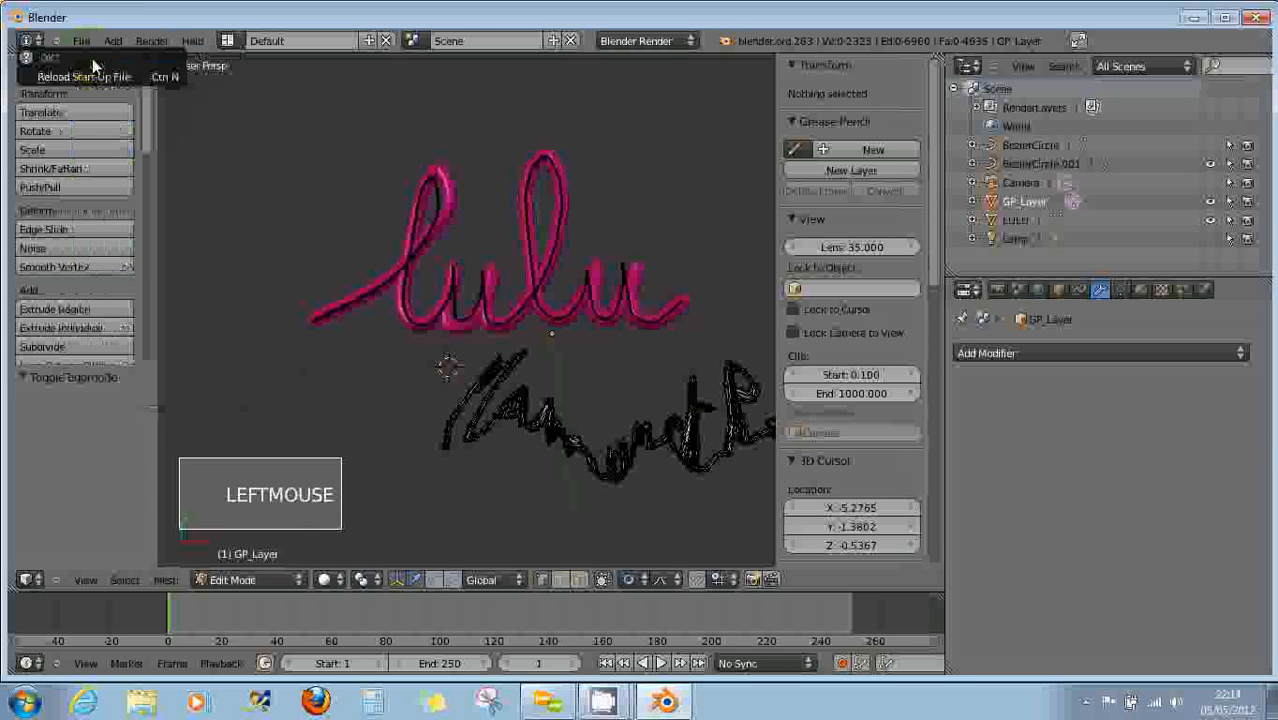
pyautogui.click(708, 22)
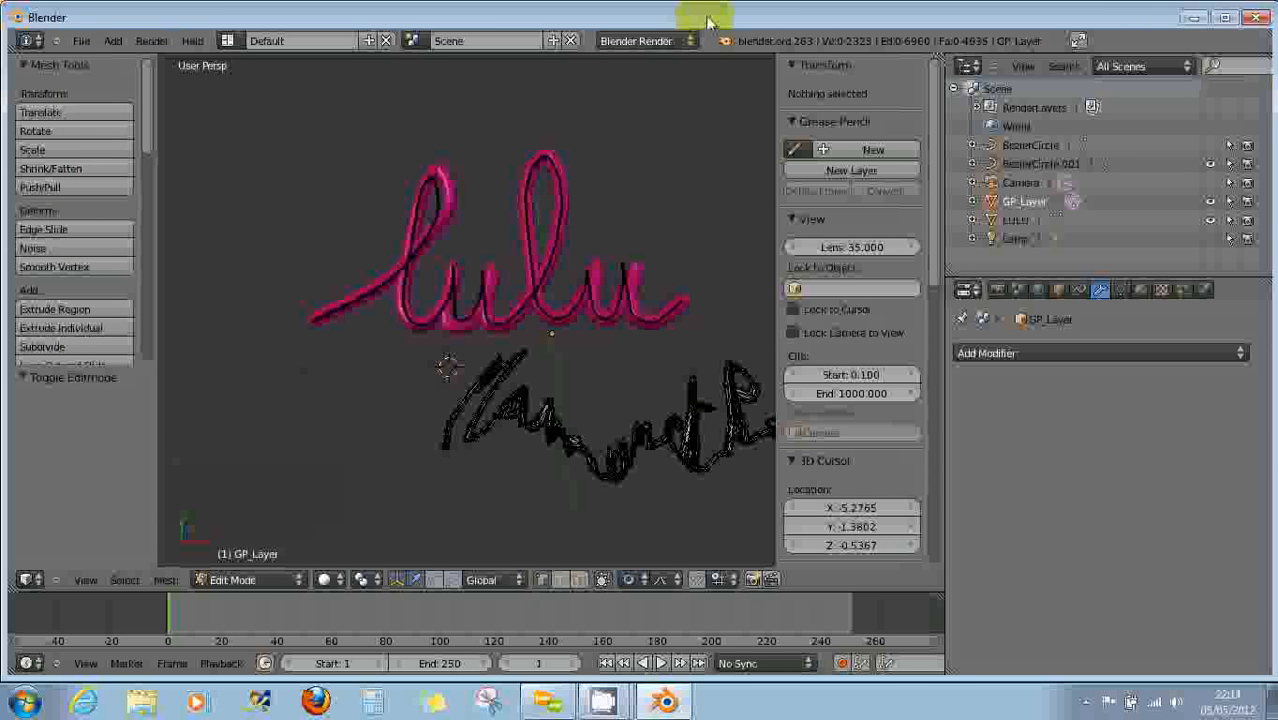
pyautogui.moveTo(708, 22)
pyautogui.mouseDown()
pyautogui.moveTo(697, 424)
pyautogui.moveTo(713, 357)
pyautogui.moveTo(713, 23)
pyautogui.mouseUp()
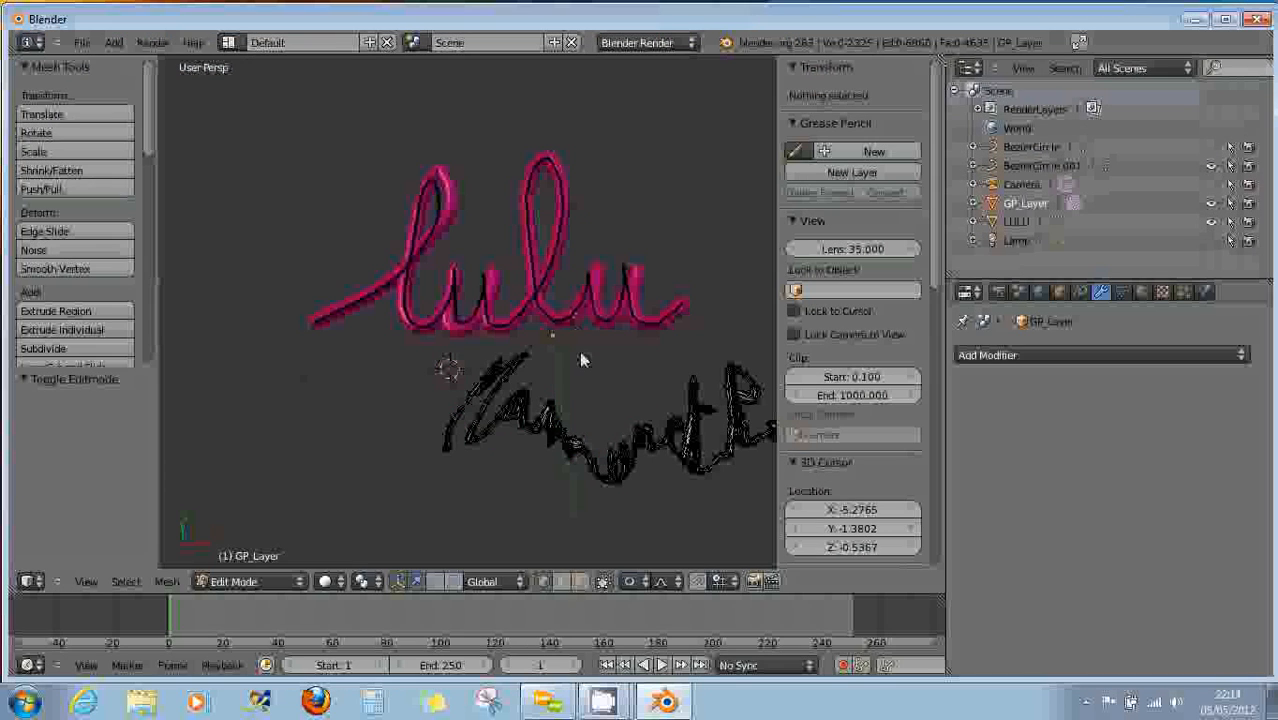
# Start a new file by reloading the start-up scene with the default cube.
pyautogui.click(82, 42)
pyautogui.click(92, 60)
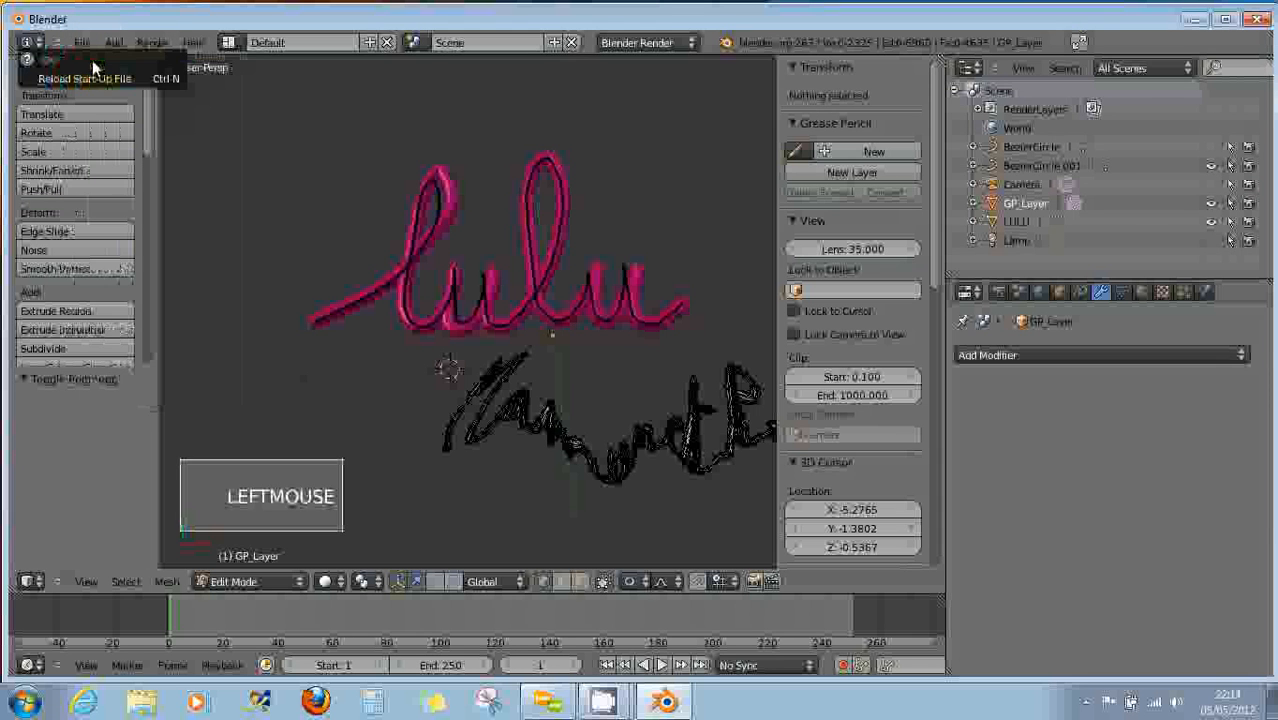
pyautogui.click(92, 76)
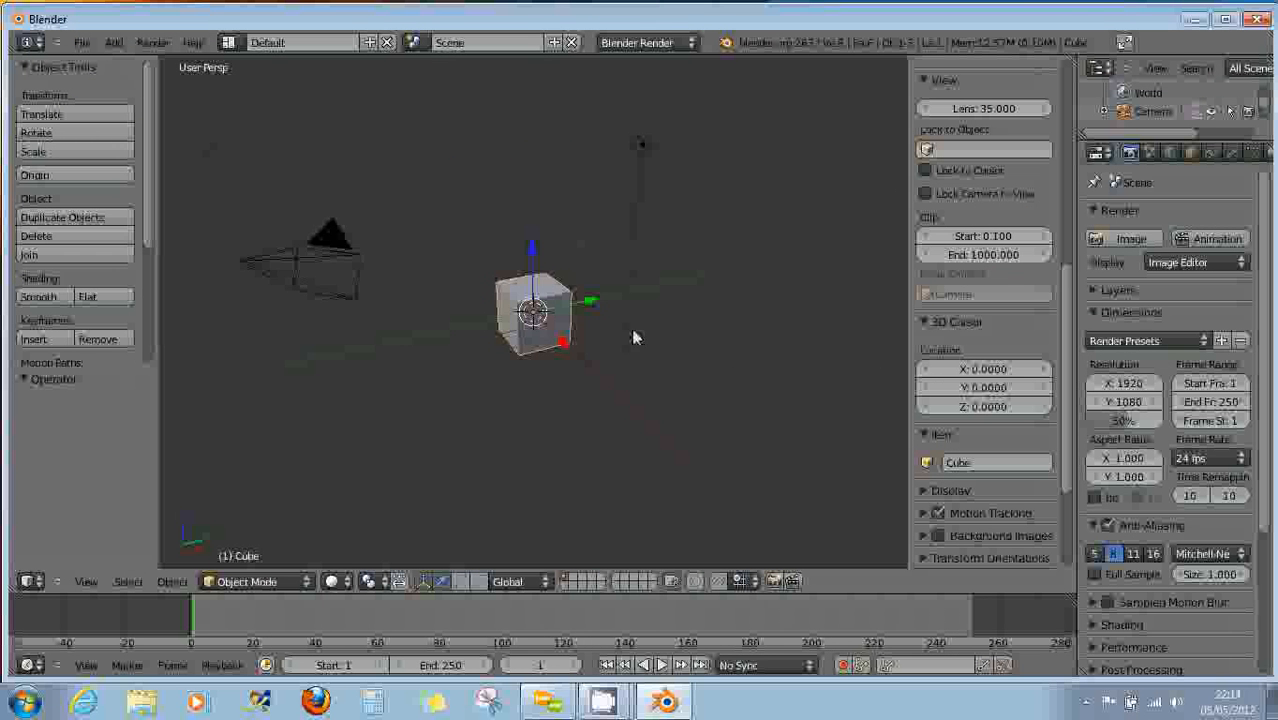
pyautogui.moveTo(616, 340); pyautogui.dragTo(575, 405, button='middle')
pyautogui.moveTo(538, 347); pyautogui.dragTo(555, 374, button='middle')
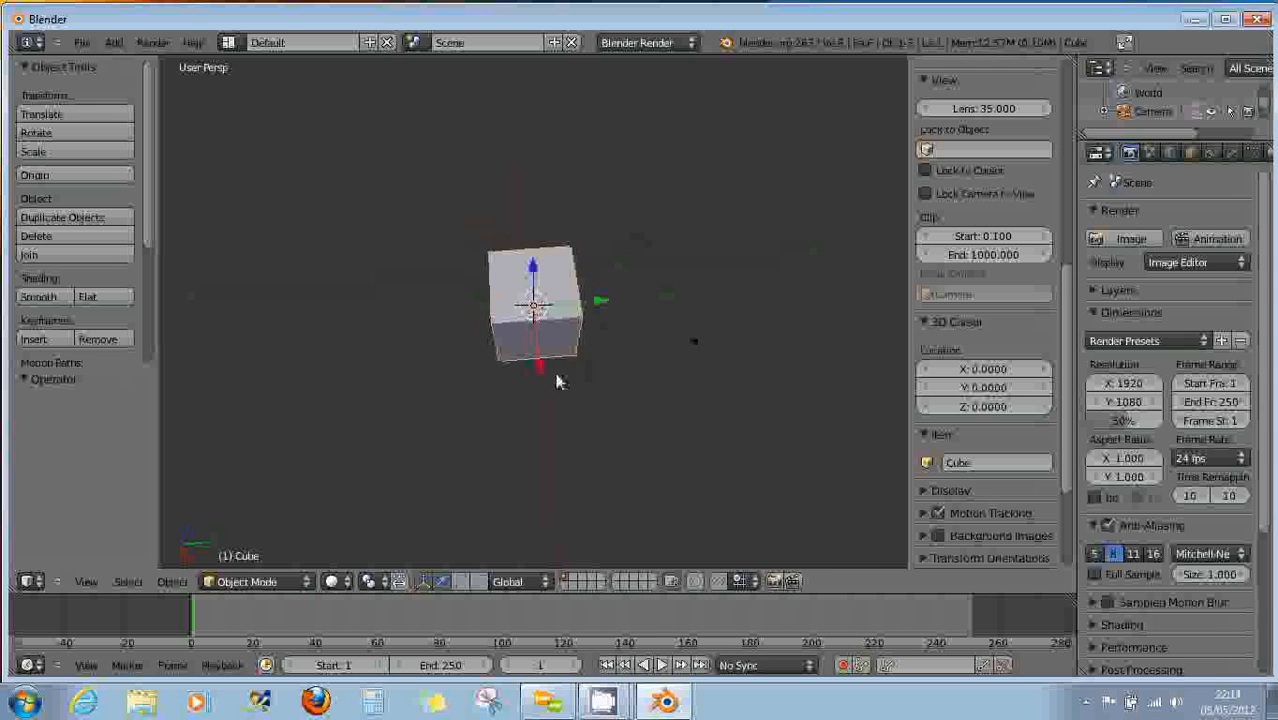
# Enable the Bsurfaces GPL Edition, Inset Polygon and Relax mesh add-ons in the user preferences and save them as default.
pyautogui.click(83, 43)
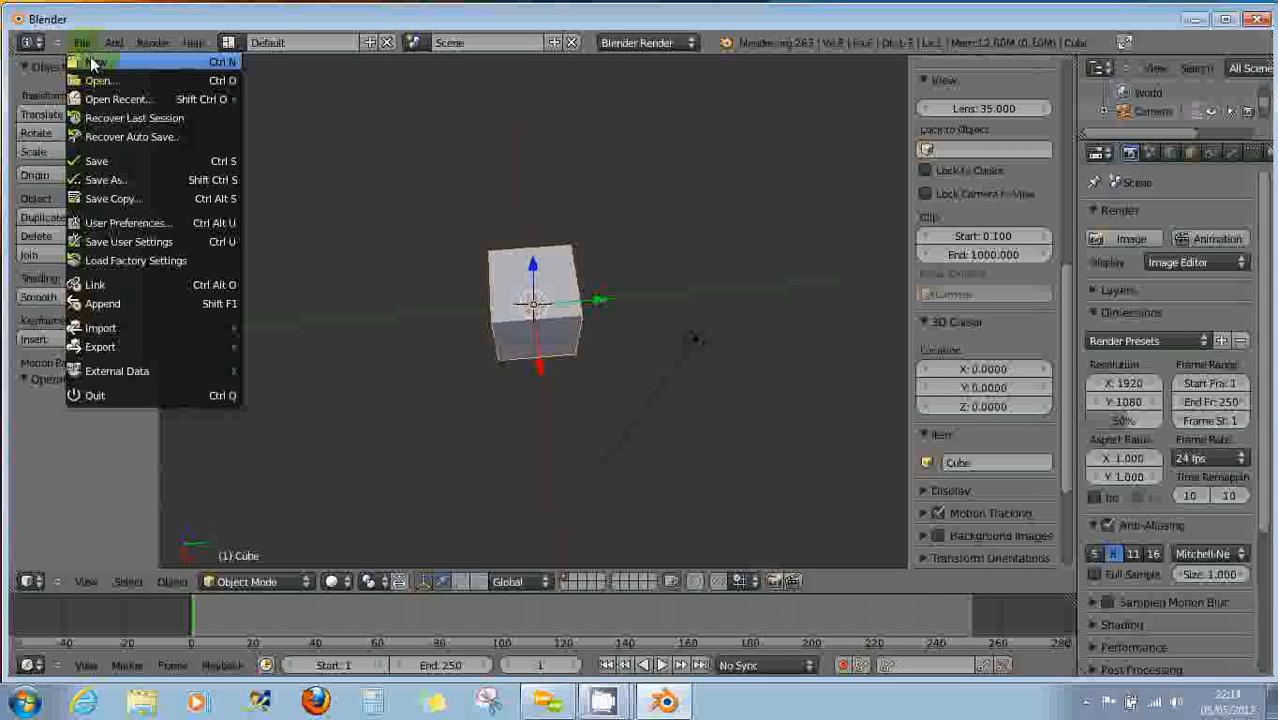
pyautogui.click(107, 224)
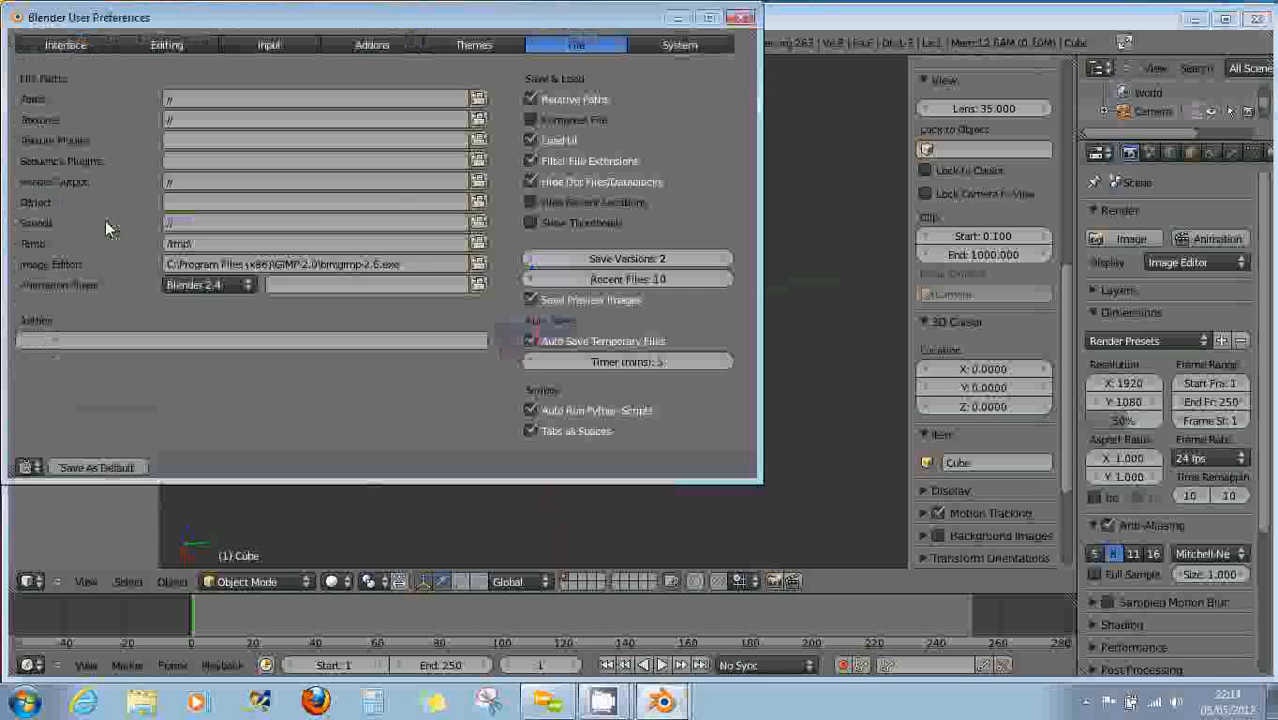
pyautogui.click(370, 47)
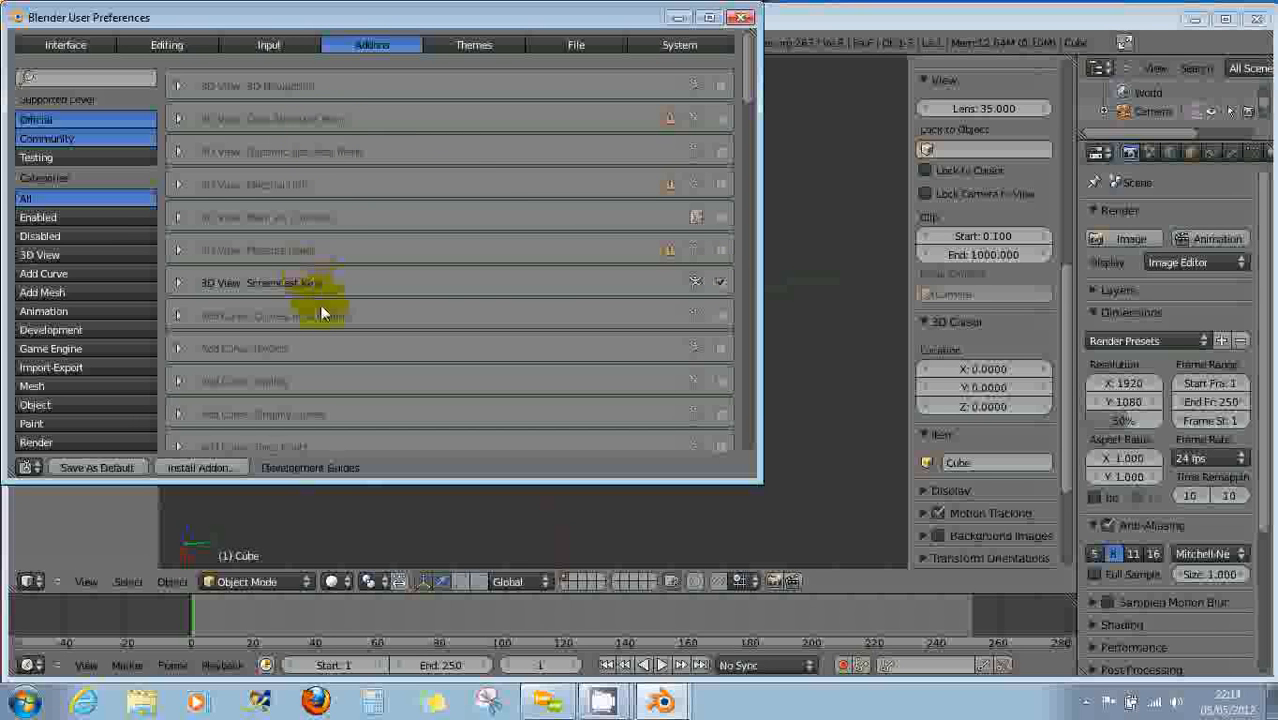
pyautogui.click(47, 386)
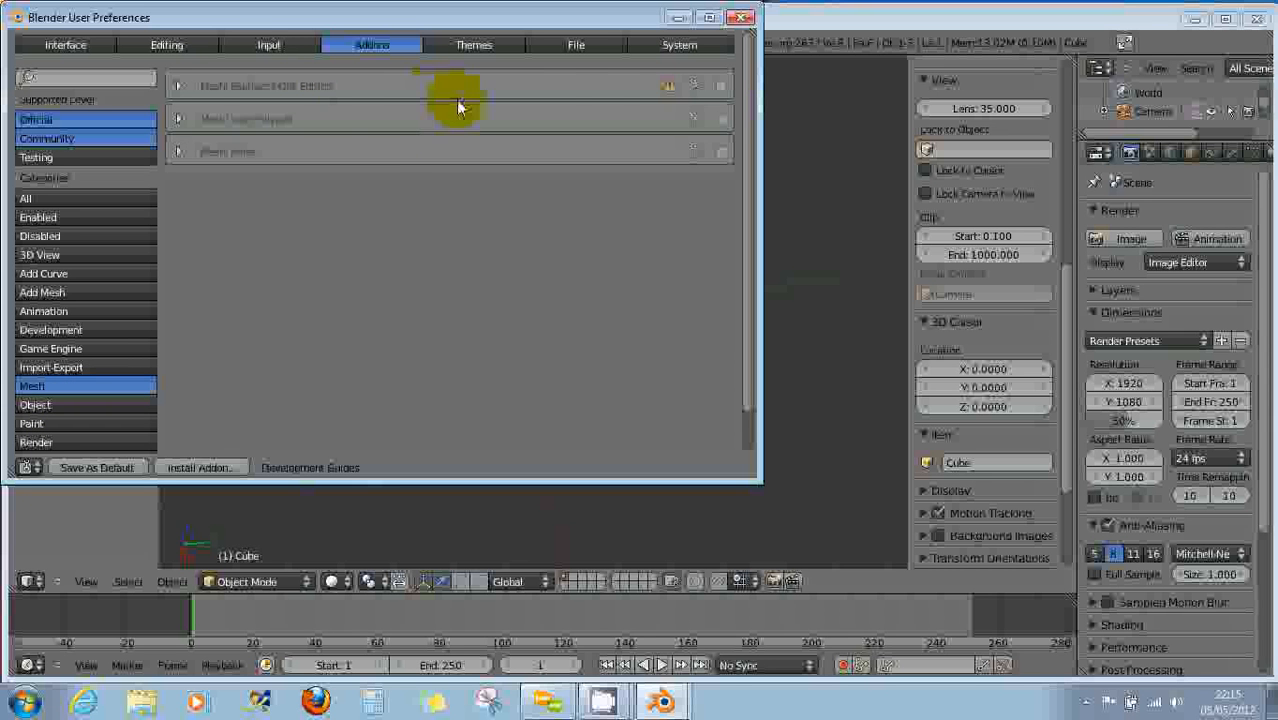
pyautogui.click(720, 86)
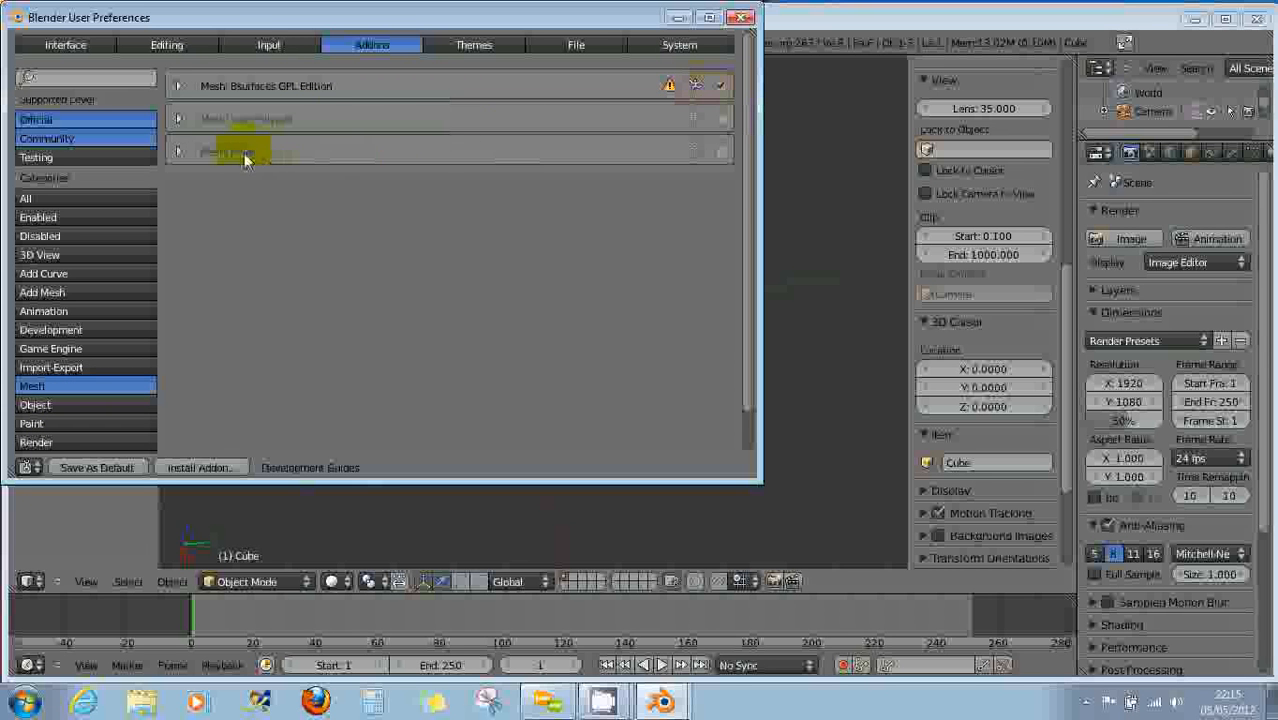
pyautogui.click(720, 152)
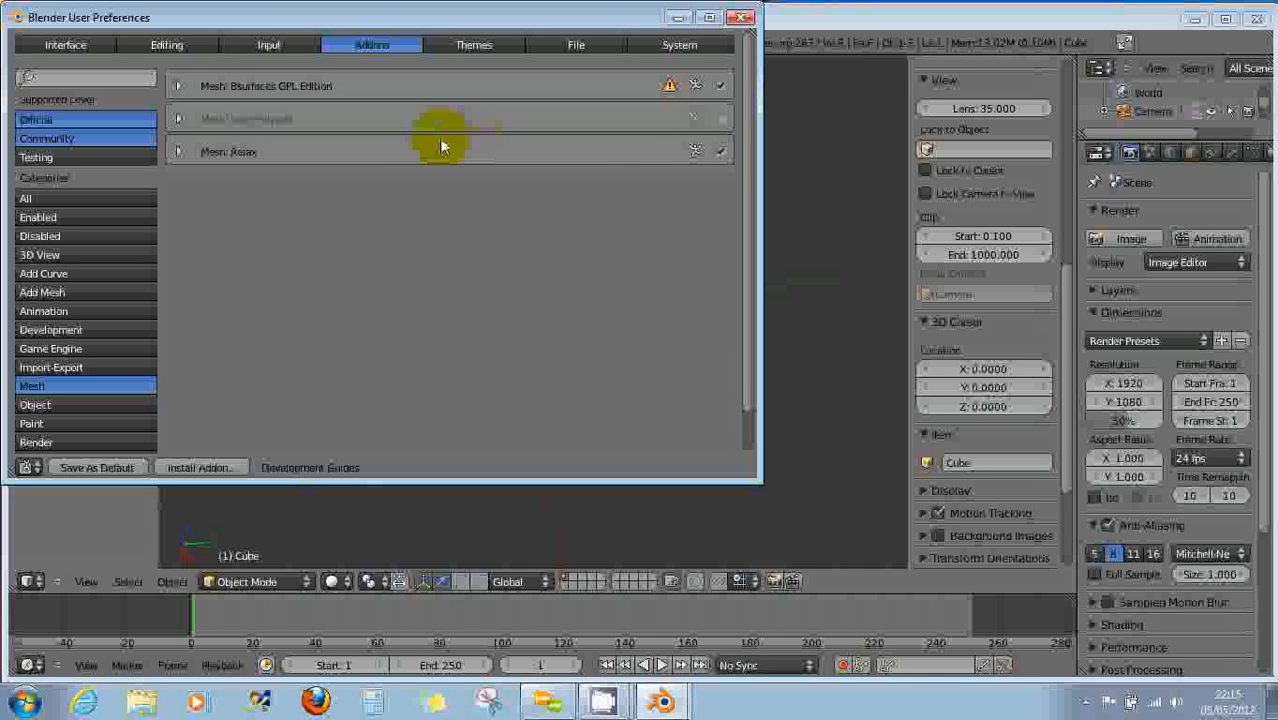
pyautogui.click(718, 120)
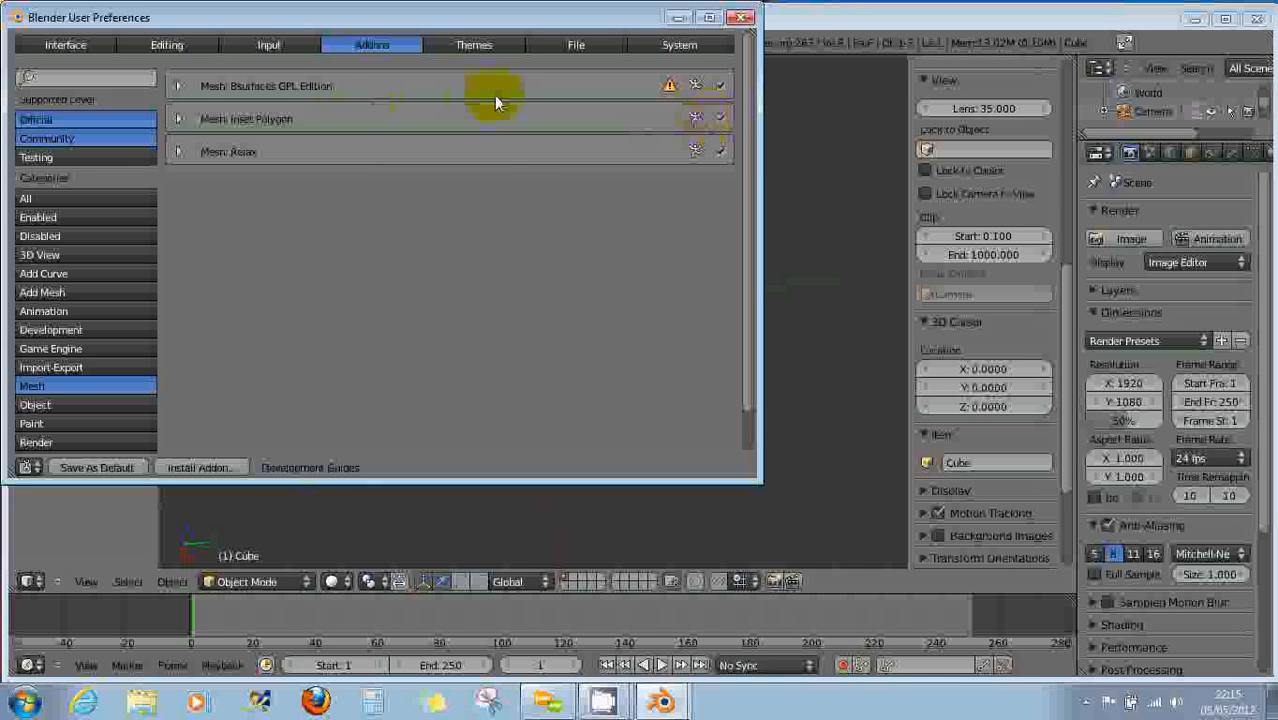
pyautogui.click(97, 468)
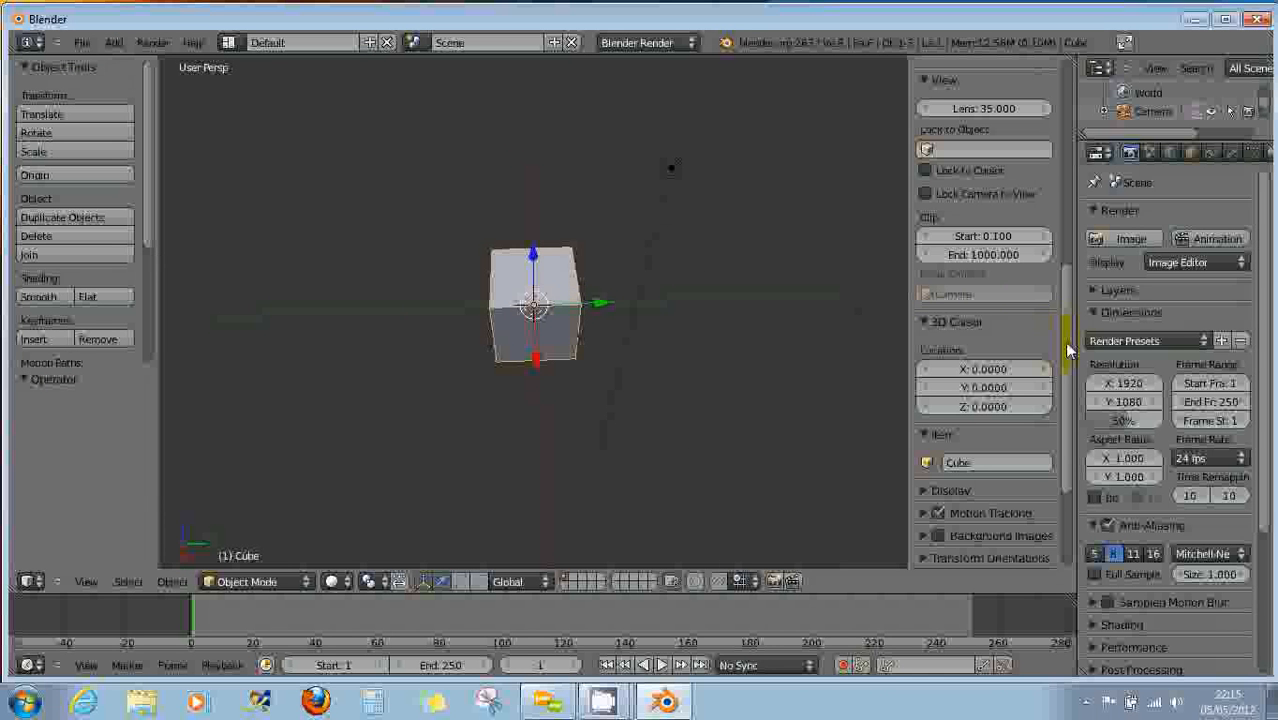
# Enter Edit Mode on the cube and select the two vertices of its lower front edge.
pyautogui.moveTo(1068, 350); pyautogui.dragTo(1064, 100)
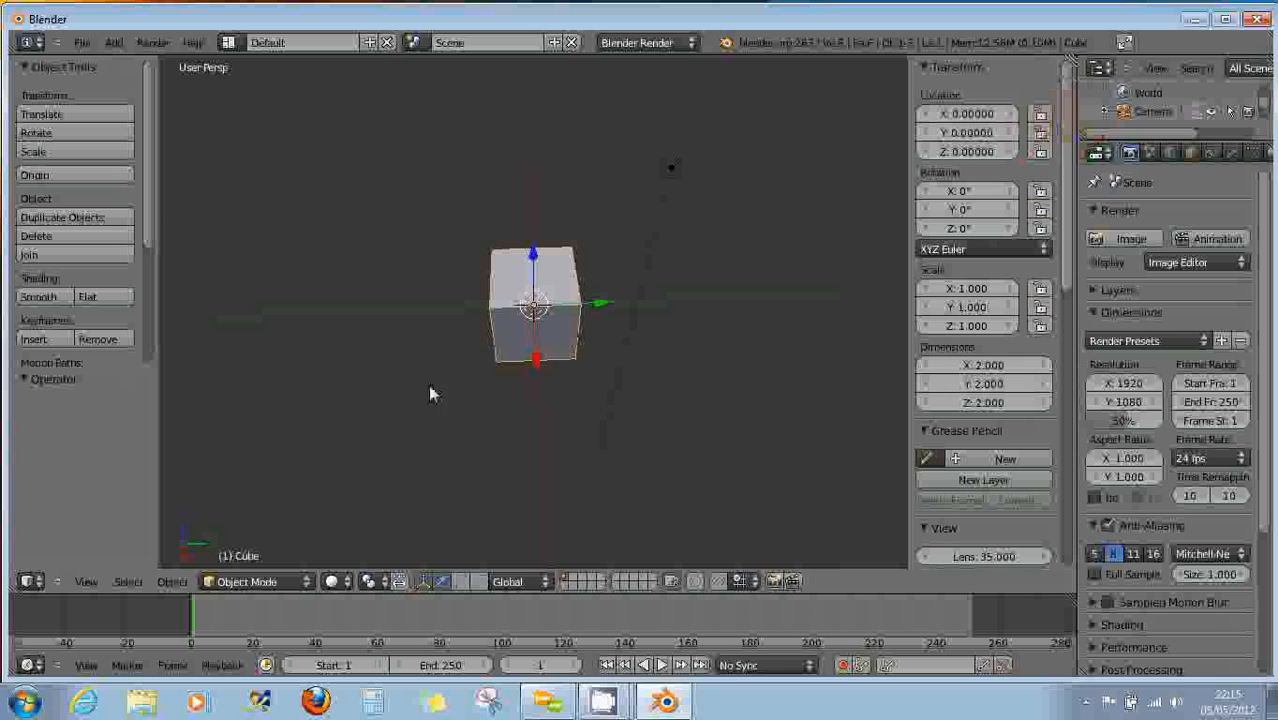
pyautogui.click(230, 582)
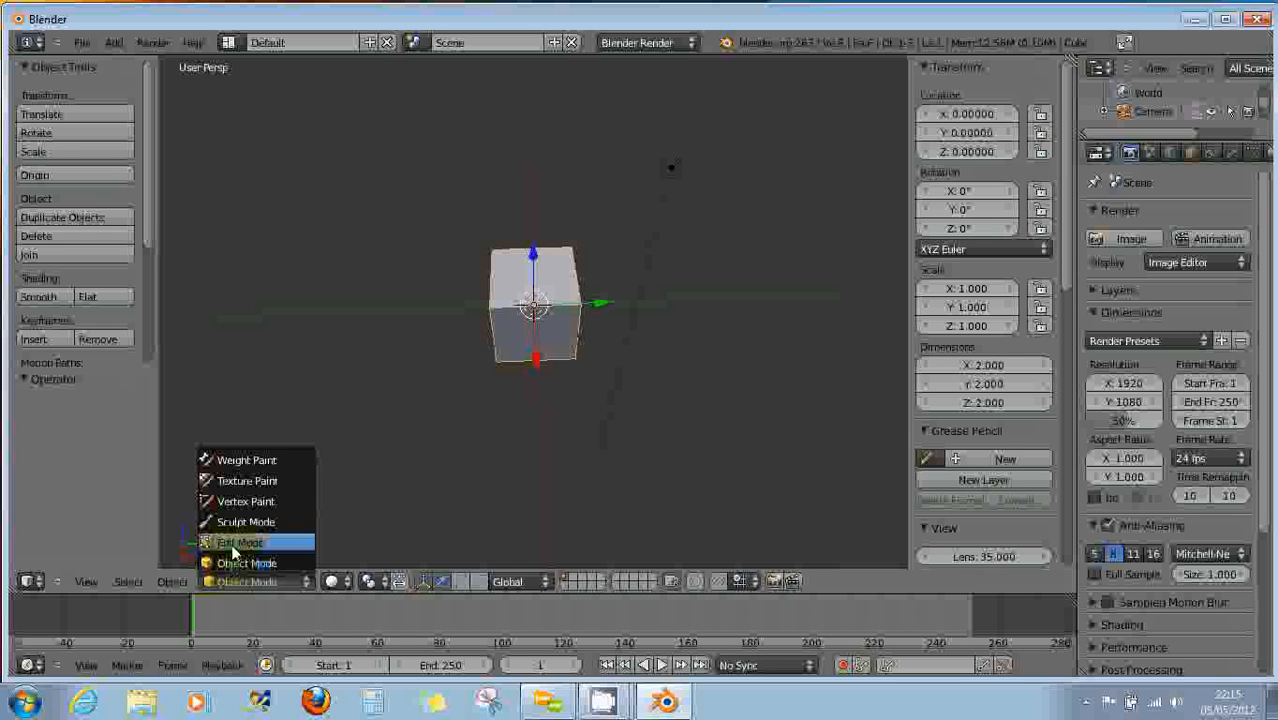
pyautogui.click(240, 540)
pyautogui.rightClick(497, 360)
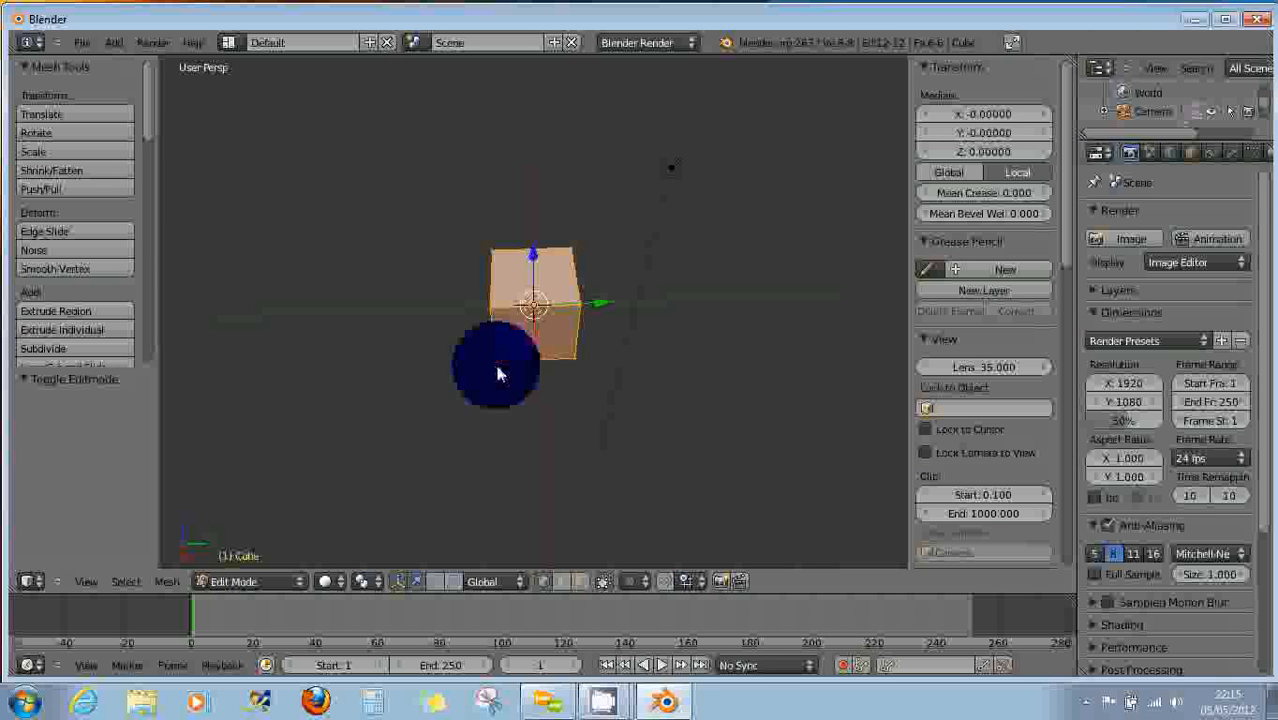
pyautogui.rightClick(580, 364)
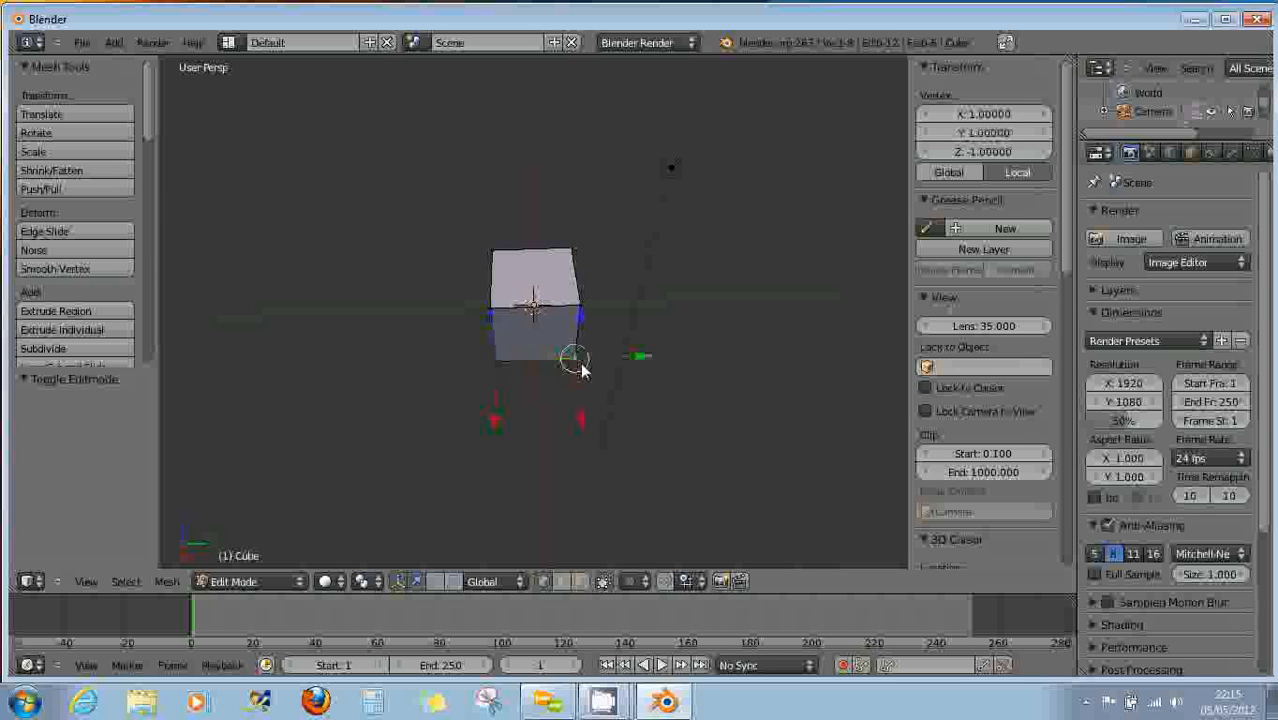
pyautogui.keyDown('shift'); pyautogui.rightClick(510, 370); pyautogui.keyUp('shift')
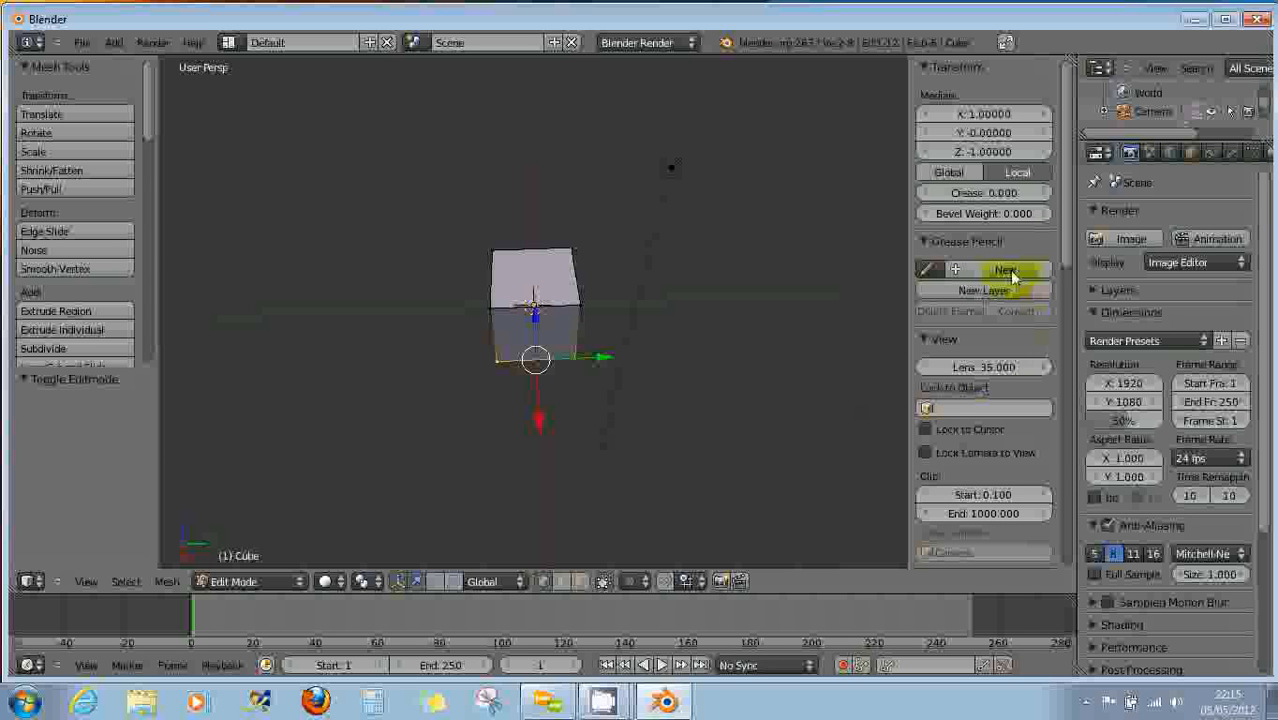
# Draw a straight, a wavy and another straight Grease Pencil stroke below the selected edge and build a Bsurfaces surface through them.
pyautogui.click(988, 292)
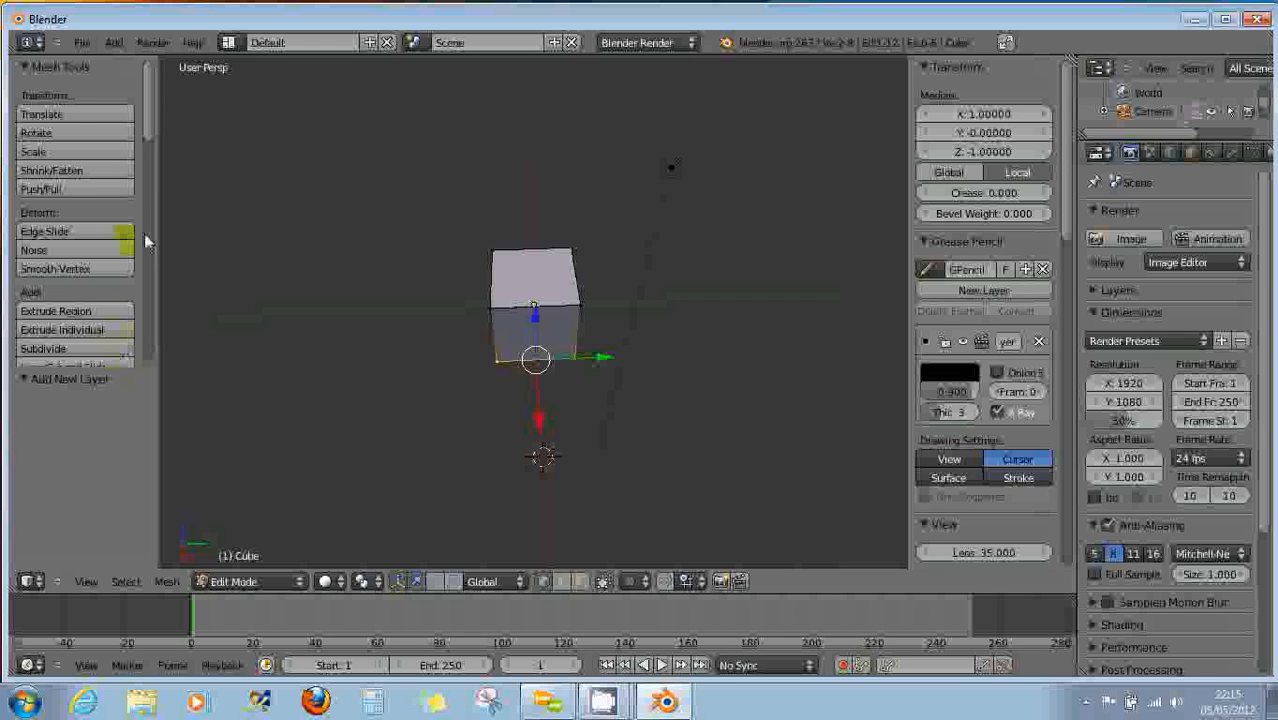
pyautogui.moveTo(149, 135); pyautogui.dragTo(151, 226)
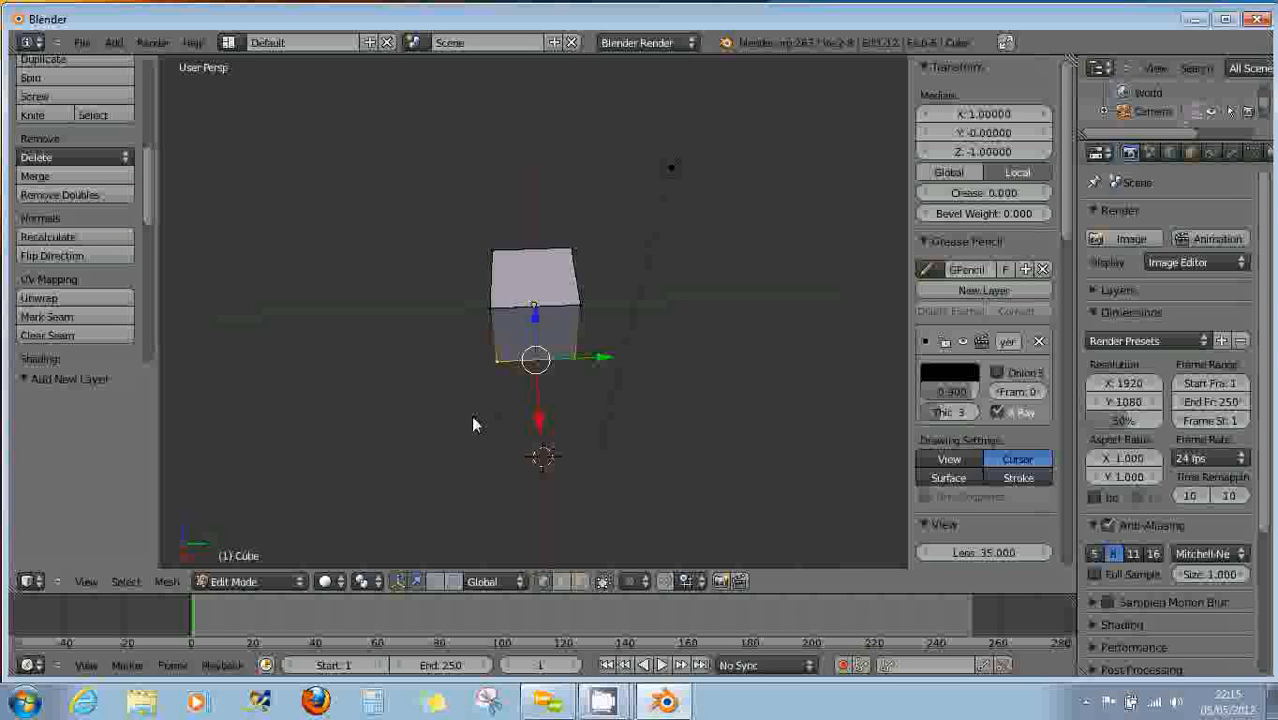
pyautogui.moveTo(438, 411)
pyautogui.mouseDown()
pyautogui.moveTo(562, 420)
pyautogui.moveTo(556, 437)
pyautogui.mouseUp()
pyautogui.moveTo(417, 479)
pyautogui.mouseDown()
pyautogui.moveTo(517, 494)
pyautogui.moveTo(684, 489)
pyautogui.mouseUp()
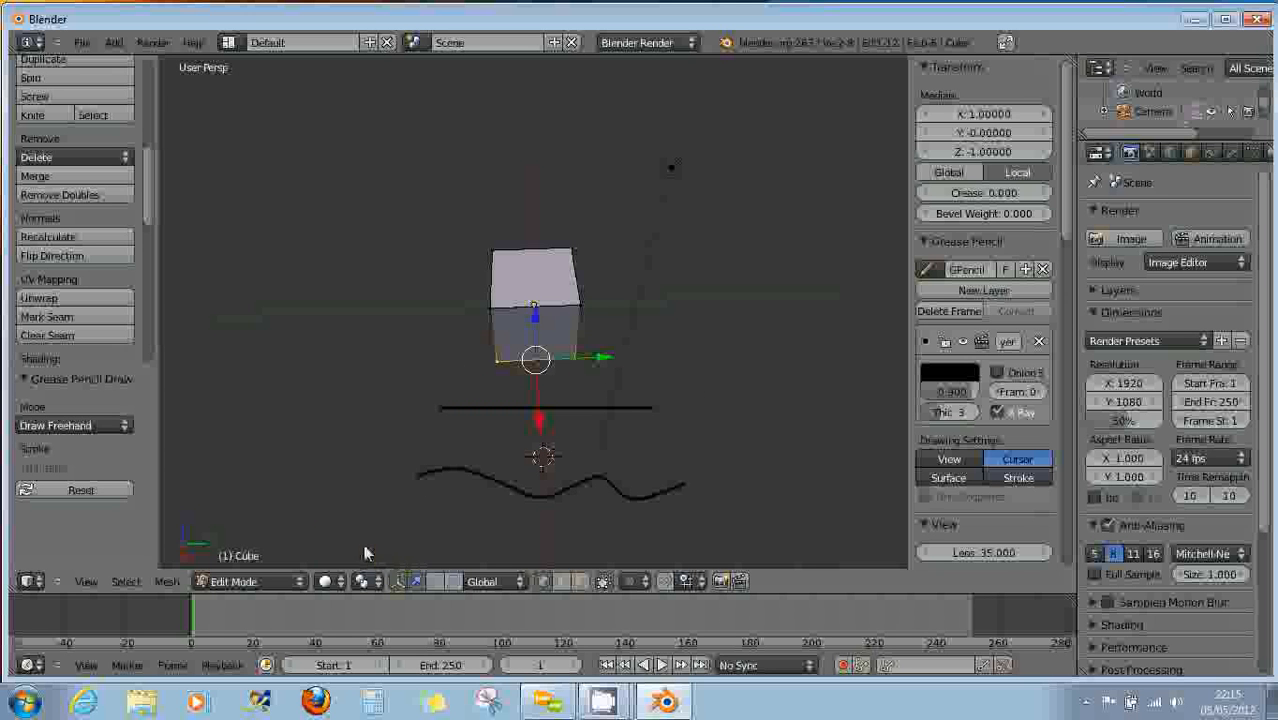
pyautogui.moveTo(363, 544); pyautogui.dragTo(742, 543)
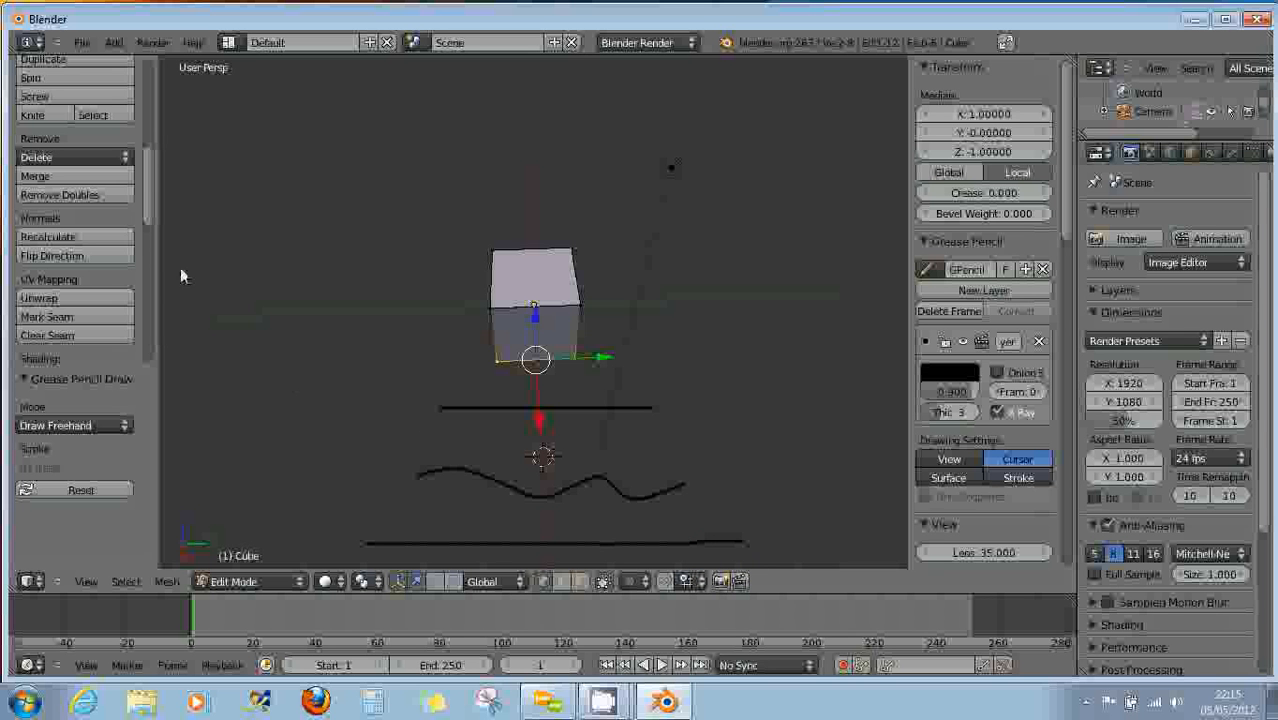
pyautogui.moveTo(148, 222); pyautogui.dragTo(152, 372)
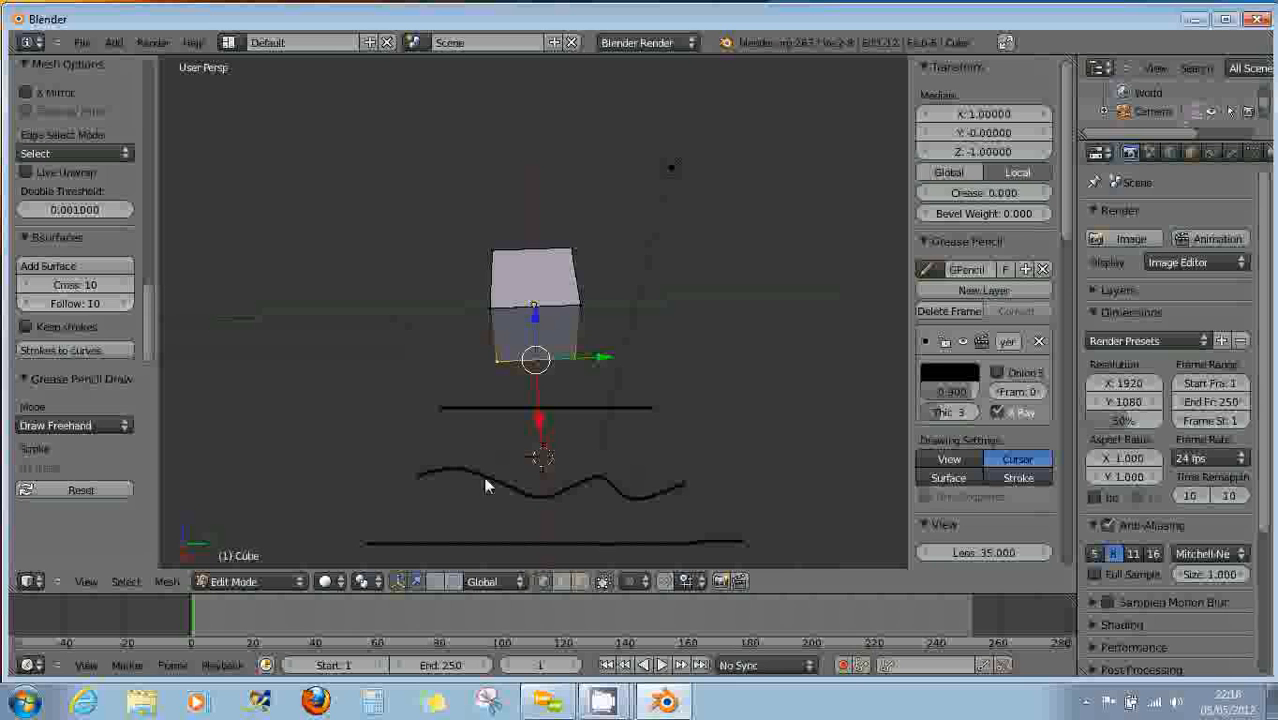
pyautogui.click(88, 268)
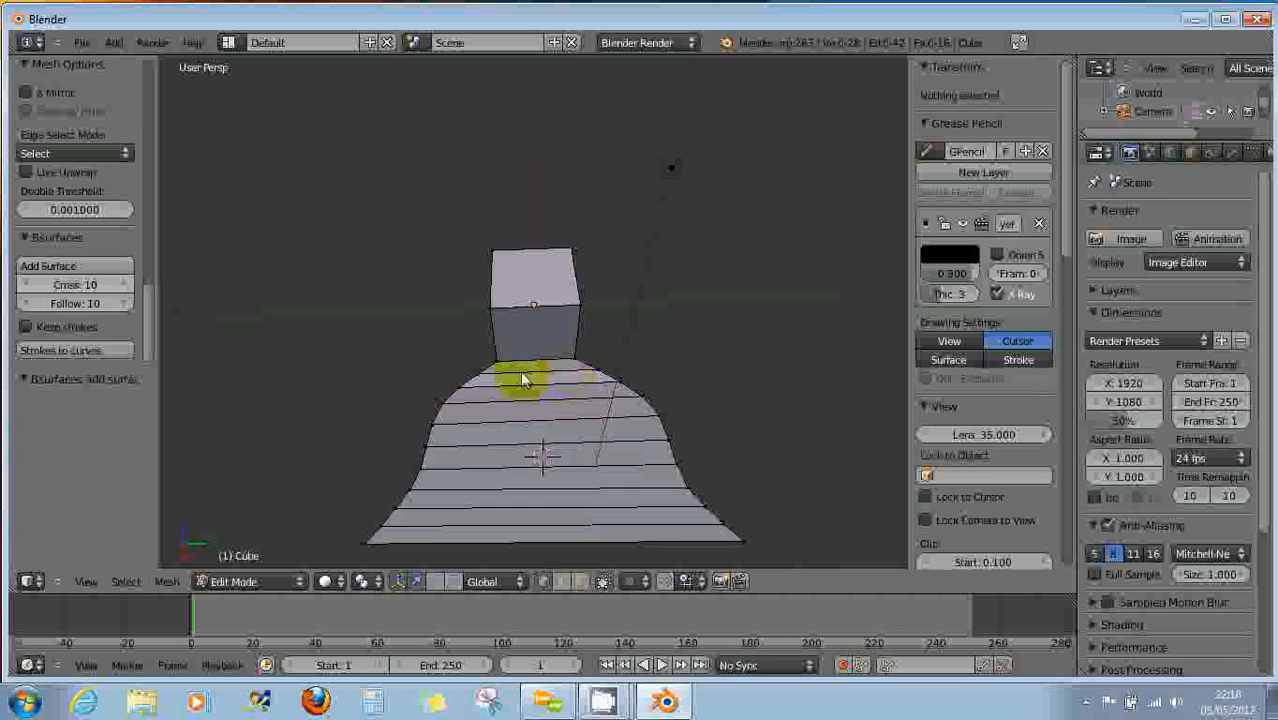
# Select the new surface's side edge, draw three downward Grease Pencil strokes with Surface placement and build a second Bsurfaces surface.
pyautogui.moveTo(642, 519)
pyautogui.mouseDown(button='middle')
pyautogui.moveTo(622, 456)
pyautogui.moveTo(630, 381)
pyautogui.moveTo(630, 505)
pyautogui.moveTo(477, 434)
pyautogui.moveTo(652, 467)
pyautogui.moveTo(505, 478)
pyautogui.moveTo(619, 482)
pyautogui.moveTo(682, 464)
pyautogui.moveTo(494, 472)
pyautogui.moveTo(685, 476)
pyautogui.moveTo(400, 420)
pyautogui.moveTo(440, 436)
pyautogui.mouseUp(button='middle')
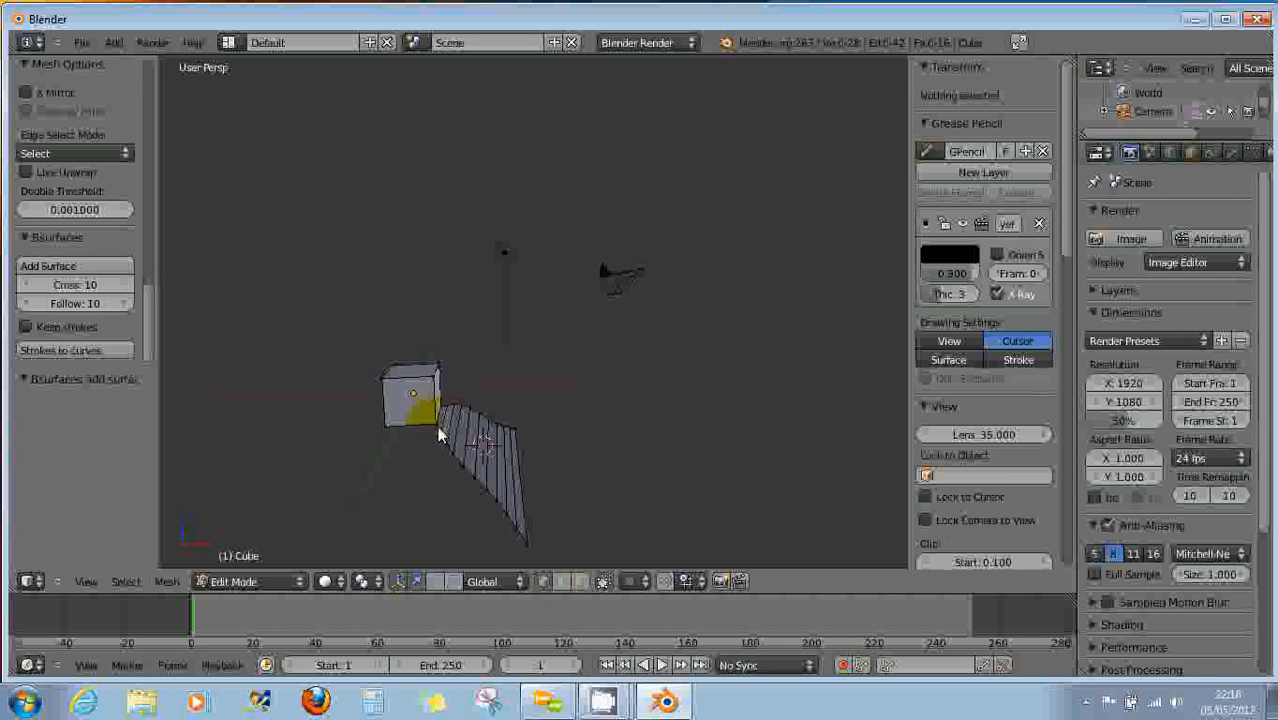
pyautogui.press('l')
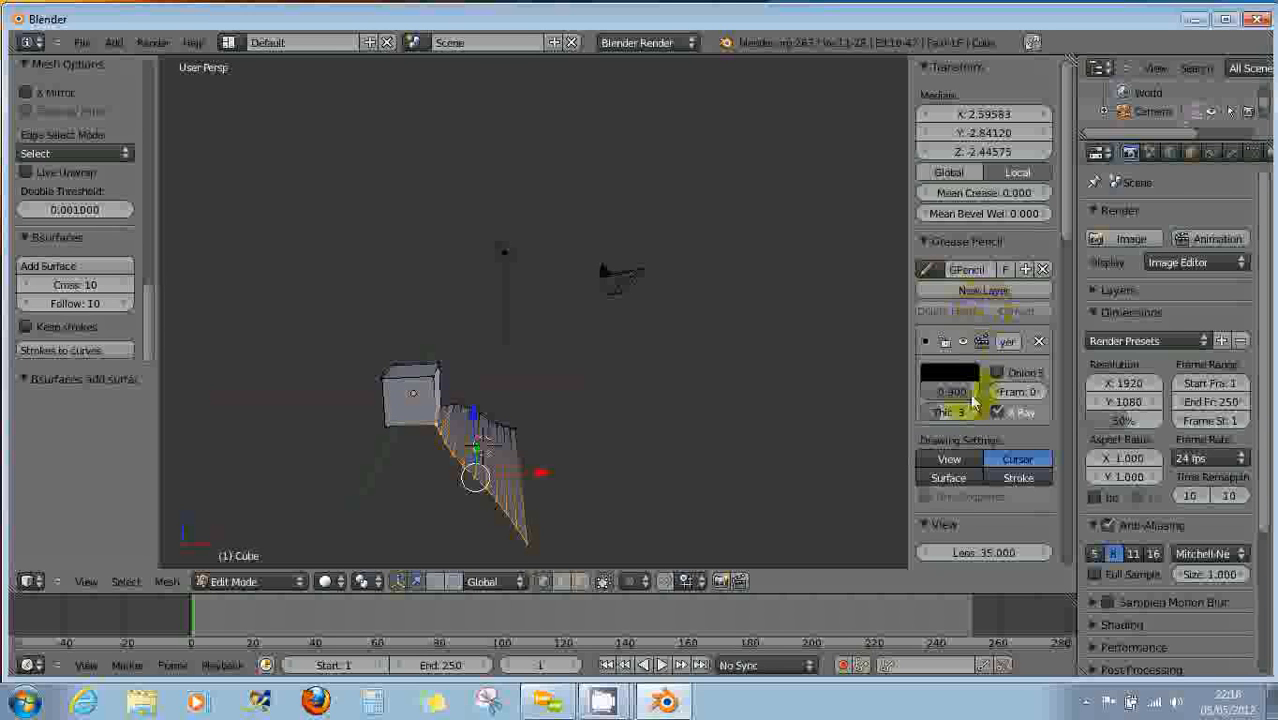
pyautogui.click(957, 482)
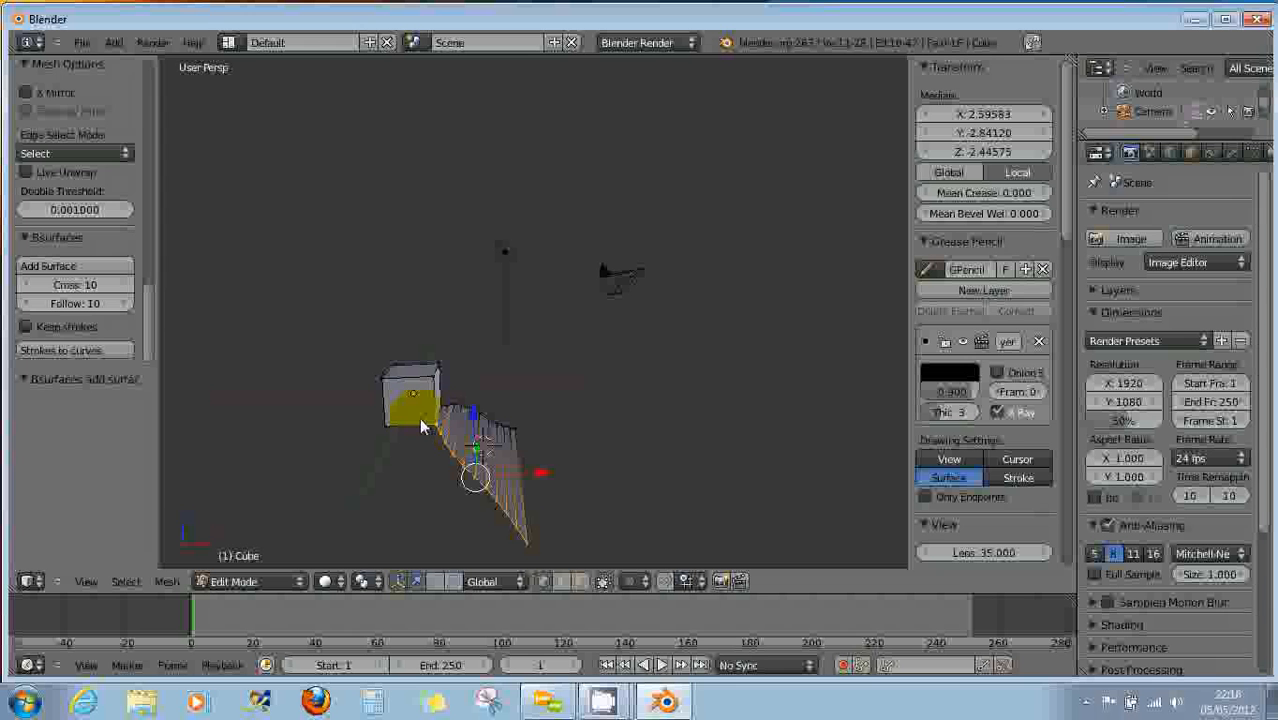
pyautogui.moveTo(422, 425)
pyautogui.mouseDown()
pyautogui.moveTo(487, 545)
pyautogui.moveTo(410, 428)
pyautogui.moveTo(430, 527)
pyautogui.mouseUp()
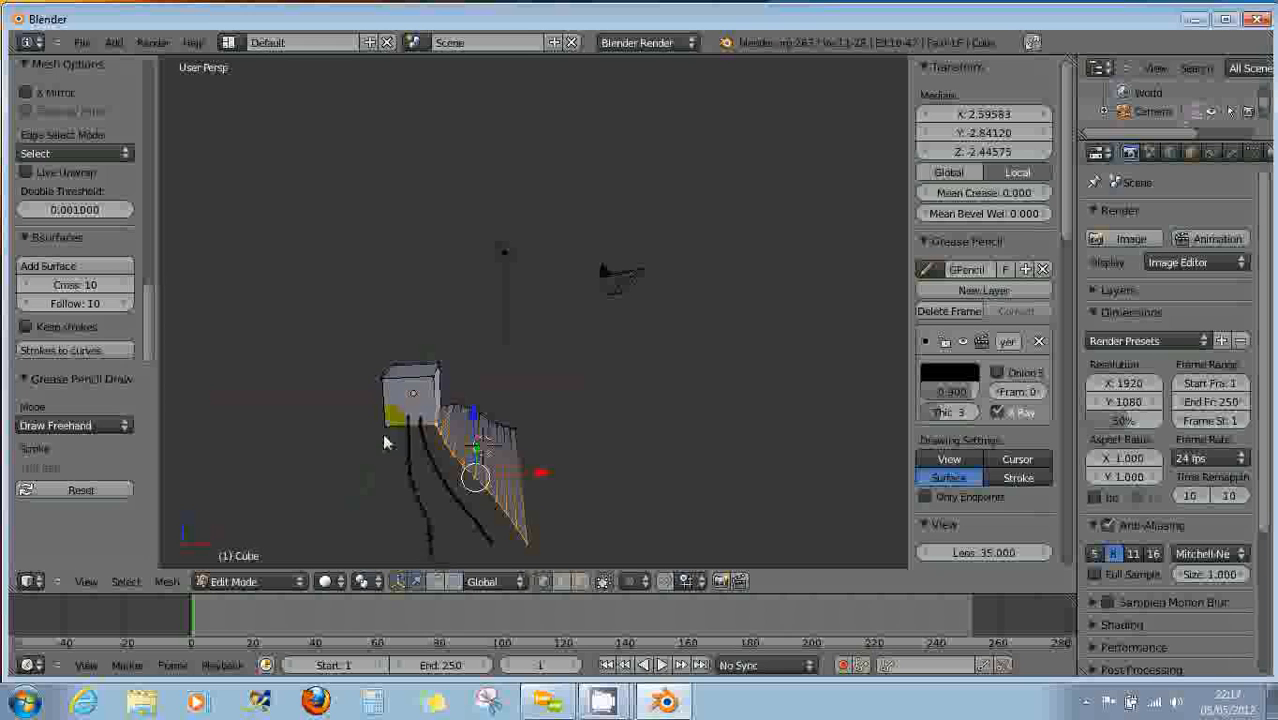
pyautogui.moveTo(390, 422)
pyautogui.mouseDown()
pyautogui.moveTo(337, 551)
pyautogui.moveTo(350, 563)
pyautogui.mouseUp()
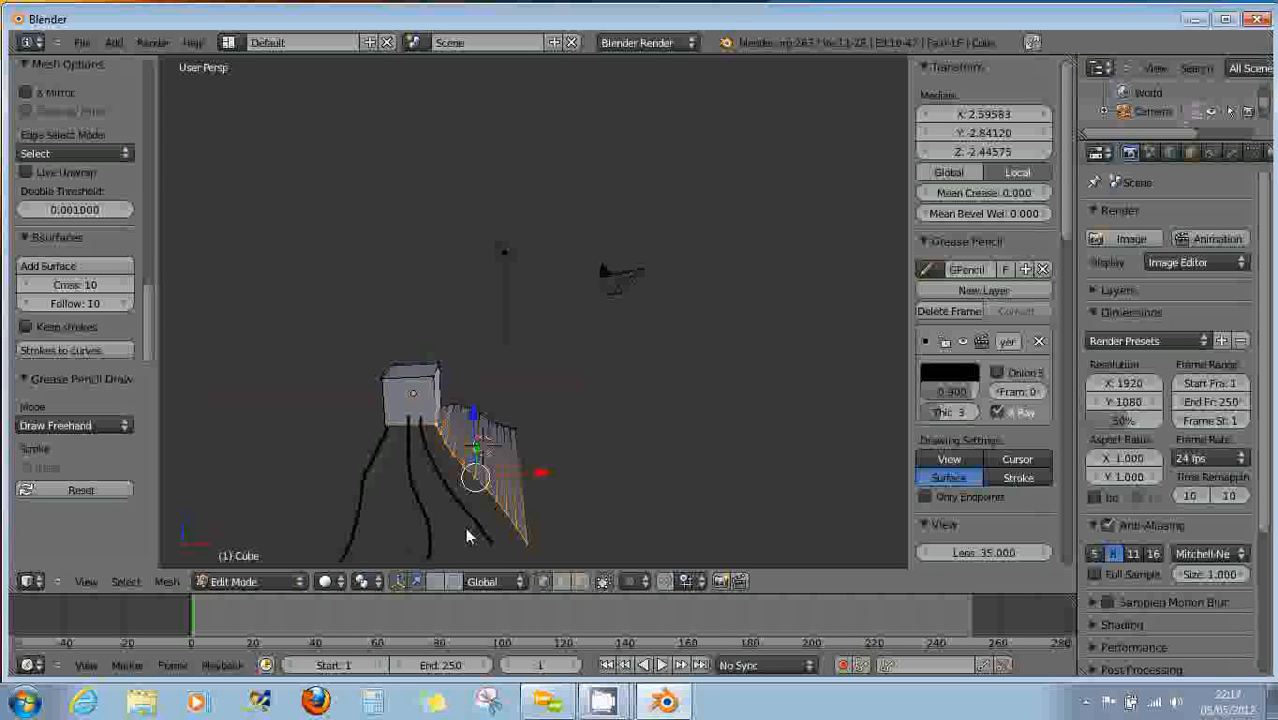
pyautogui.click(92, 270)
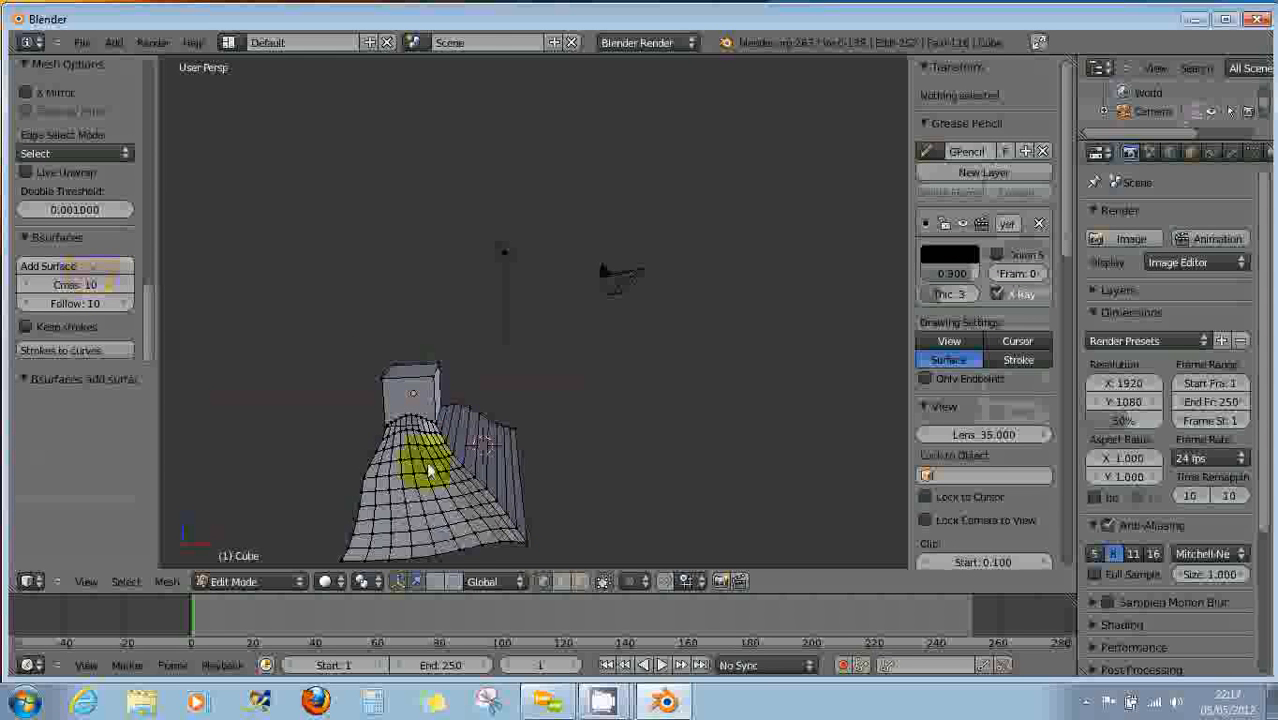
# Examine how the second surface joins the cube and the first surface, up close and from several angles.
pyautogui.moveTo(422, 457); pyautogui.dragTo(475, 408, button='middle')
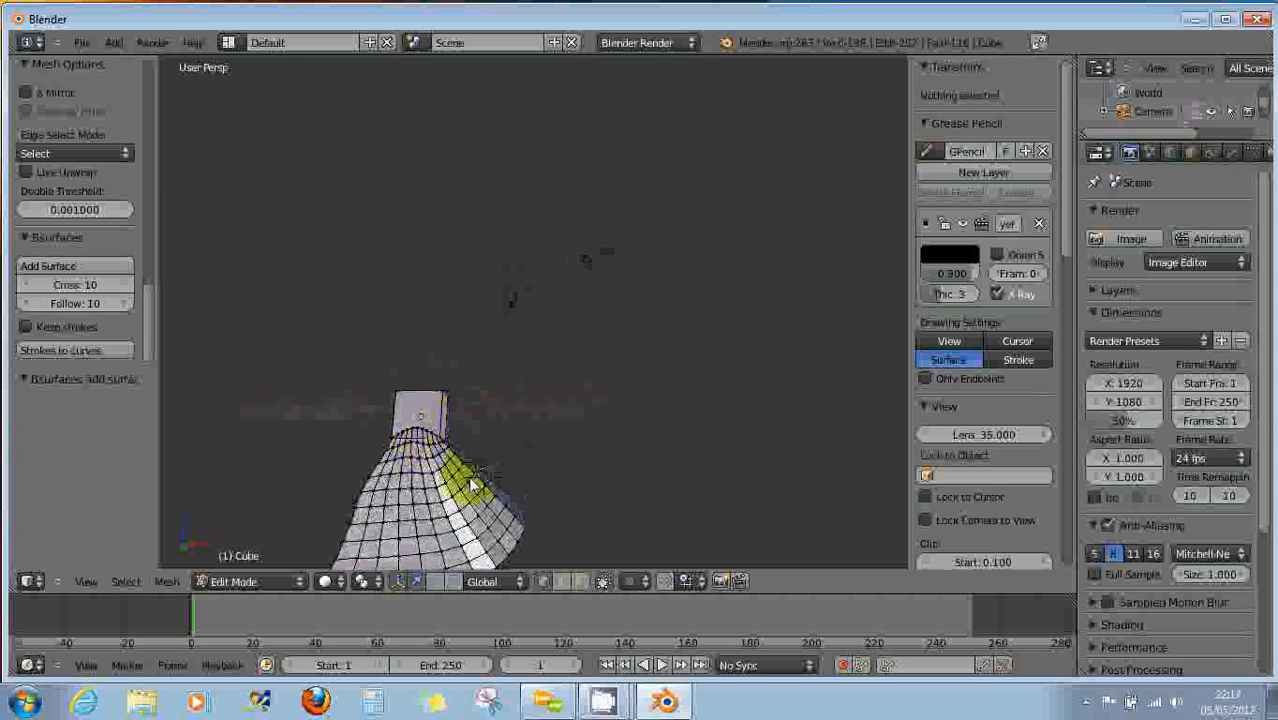
pyautogui.moveTo(456, 479); pyautogui.dragTo(372, 302, button='middle')
pyautogui.scroll(4, 530, 384)
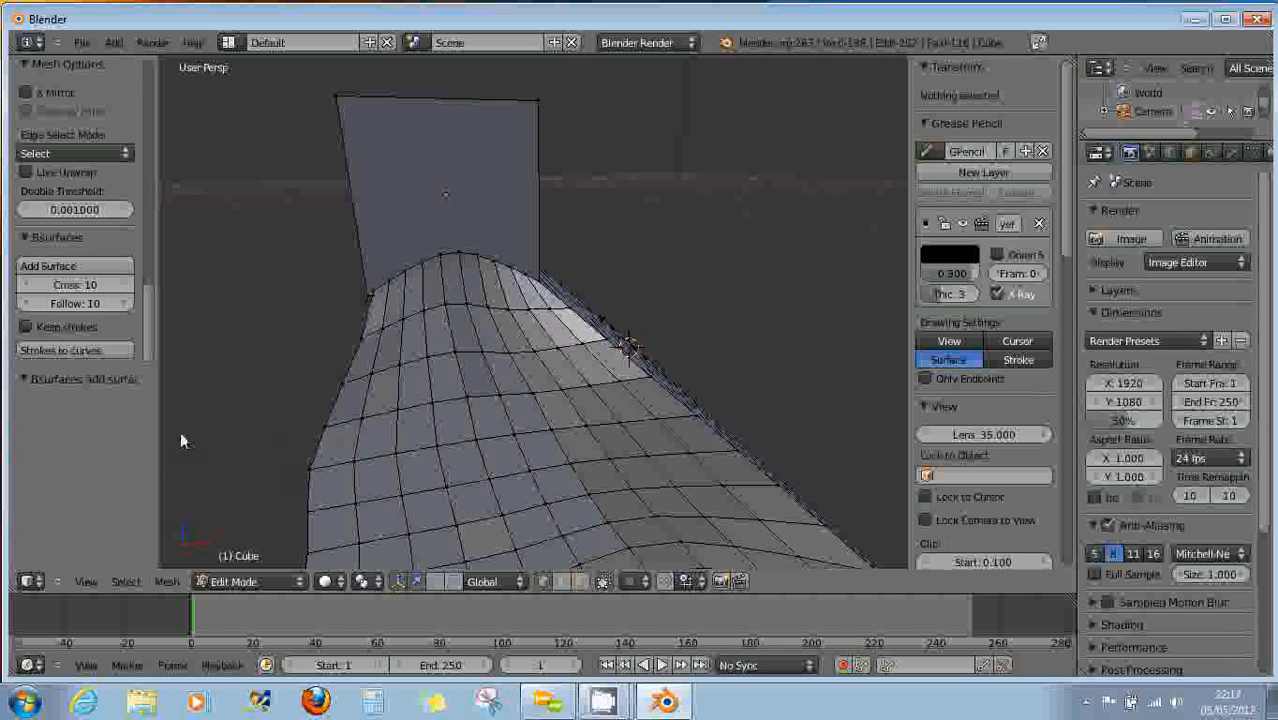
pyautogui.moveTo(372, 330); pyautogui.dragTo(365, 371, button='middle')
pyautogui.moveTo(503, 386); pyautogui.dragTo(456, 399, button='middle')
pyautogui.moveTo(421, 258); pyautogui.dragTo(516, 358, button='middle')
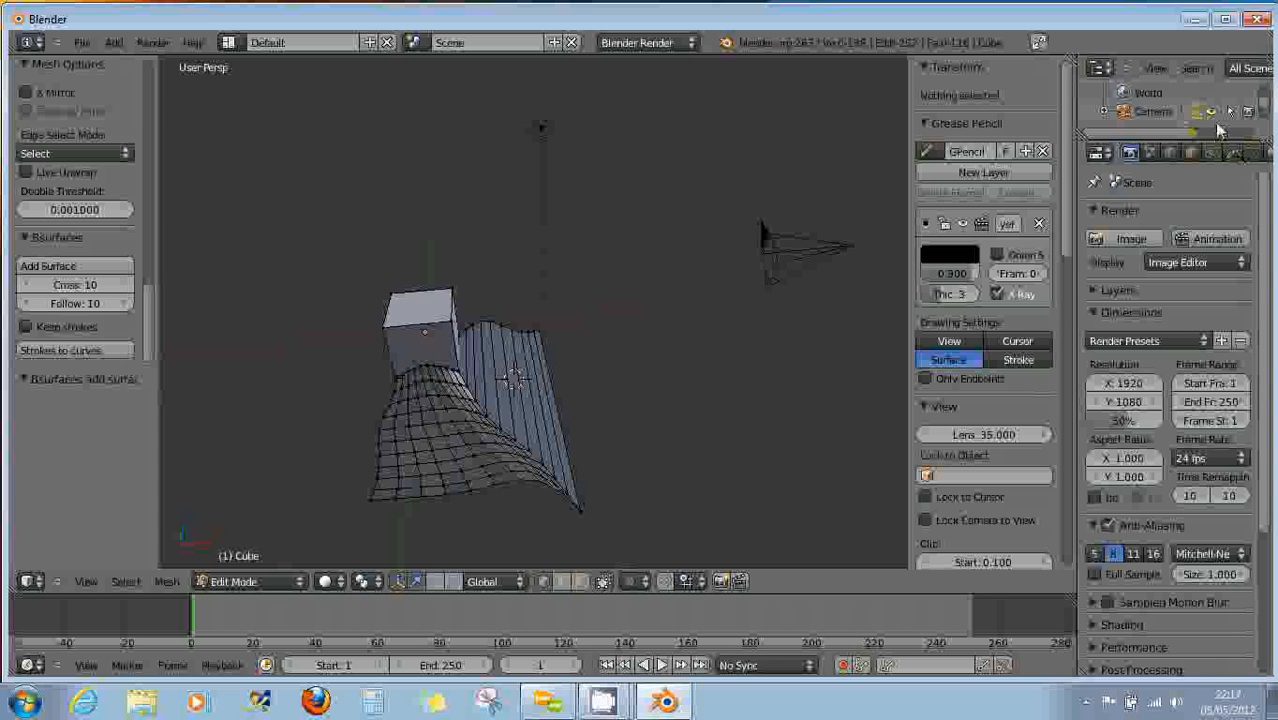
# Enlarge the Outliner, leave Edit Mode and hide the camera, lamp and cube in the viewport.
pyautogui.moveTo(1100, 140); pyautogui.dragTo(1108, 298)
pyautogui.click(1212, 184)
pyautogui.click(1212, 147)
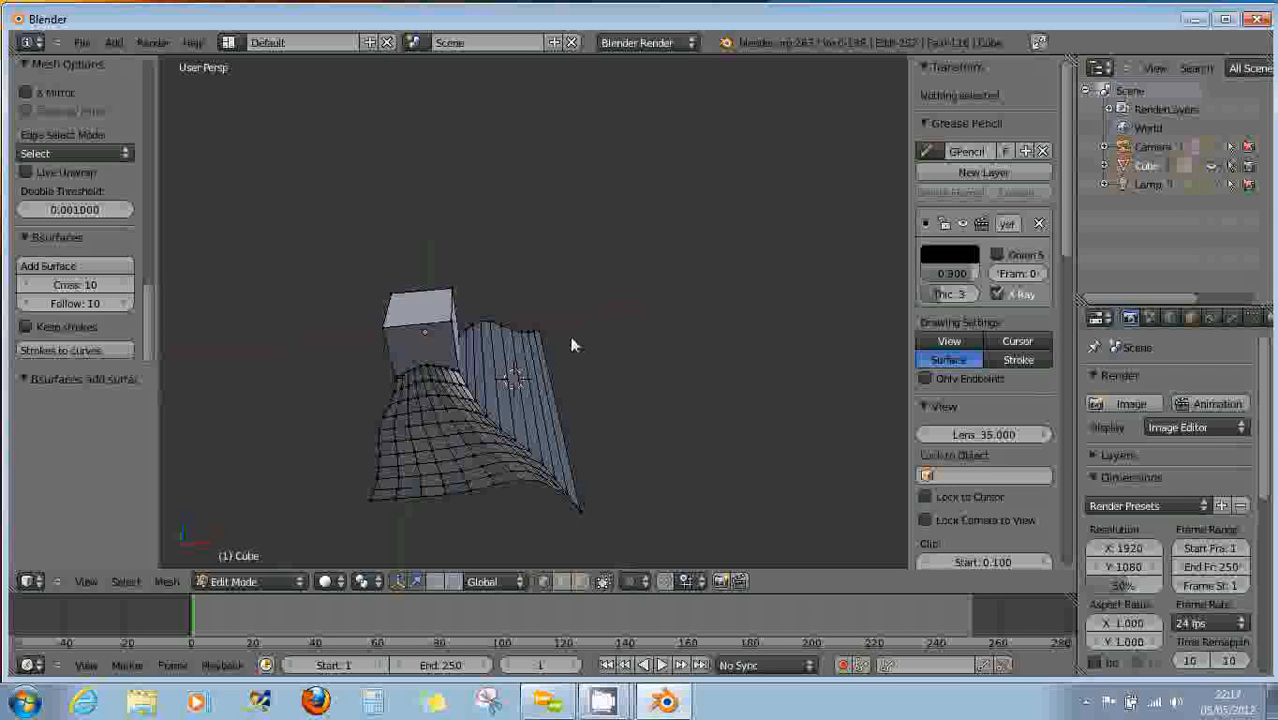
pyautogui.press('Tab')
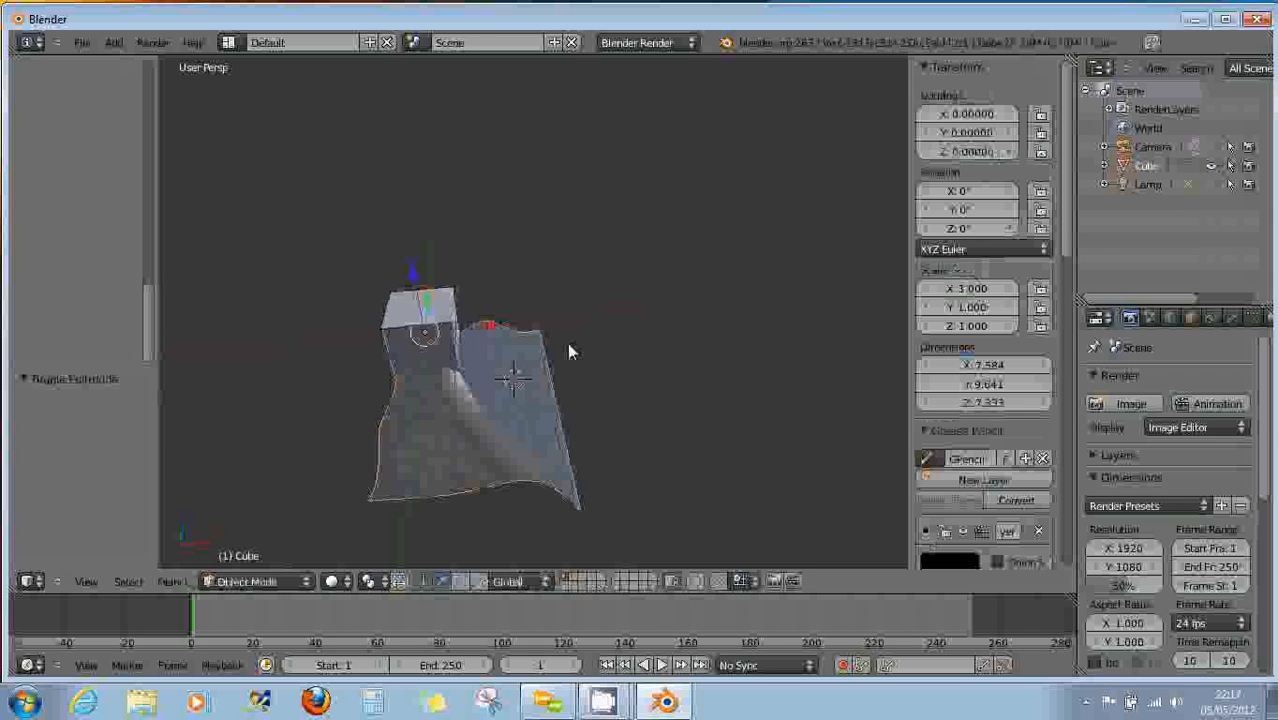
pyautogui.click(1212, 166)
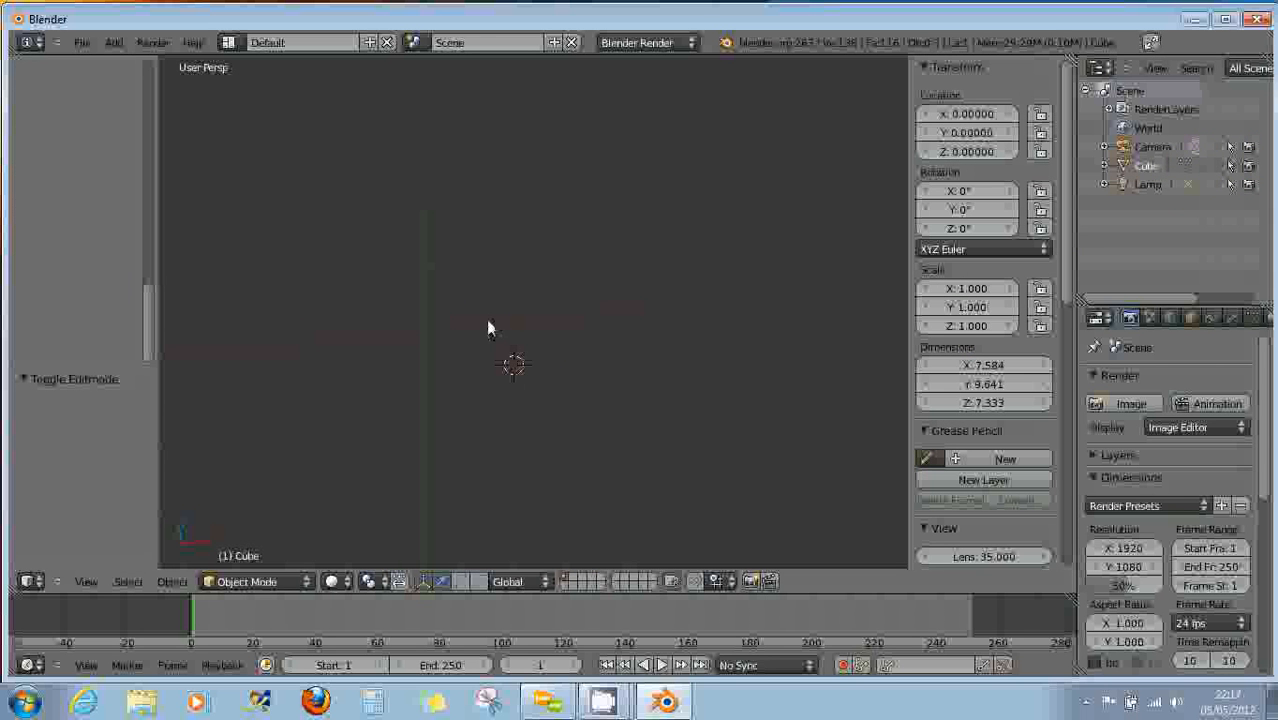
# Set the empty viewport to the top orthographic view.
pyautogui.press('KP_7')
pyautogui.press('KP_5')
pyautogui.keyDown('shift'); pyautogui.moveTo(436, 288); pyautogui.dragTo(562, 316, button='middle'); pyautogui.keyUp('shift')
pyautogui.moveTo(147, 310)
pyautogui.mouseDown()
pyautogui.moveTo(162, 86)
pyautogui.moveTo(126, 292)
pyautogui.mouseUp()
pyautogui.click(38, 313)
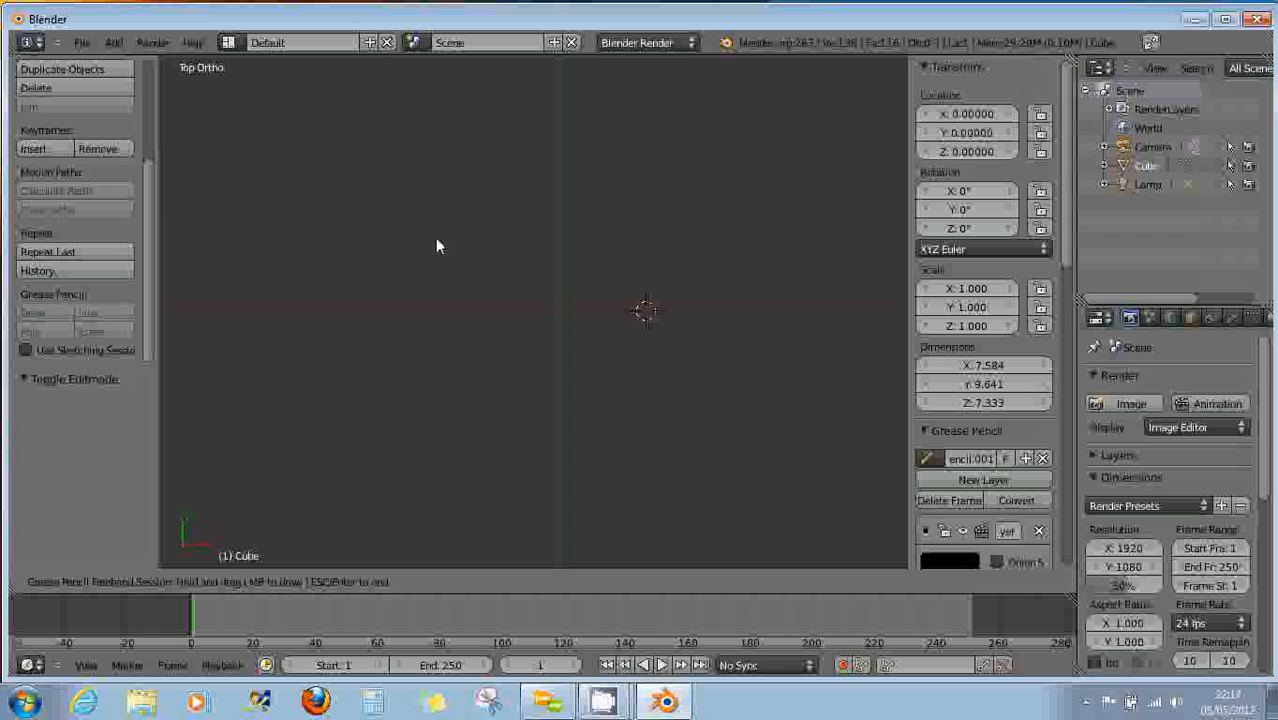
pyautogui.moveTo(429, 228)
pyautogui.mouseDown(button='right')
pyautogui.moveTo(470, 193)
pyautogui.moveTo(494, 228)
pyautogui.mouseUp(button='right')
pyautogui.press('Escape')
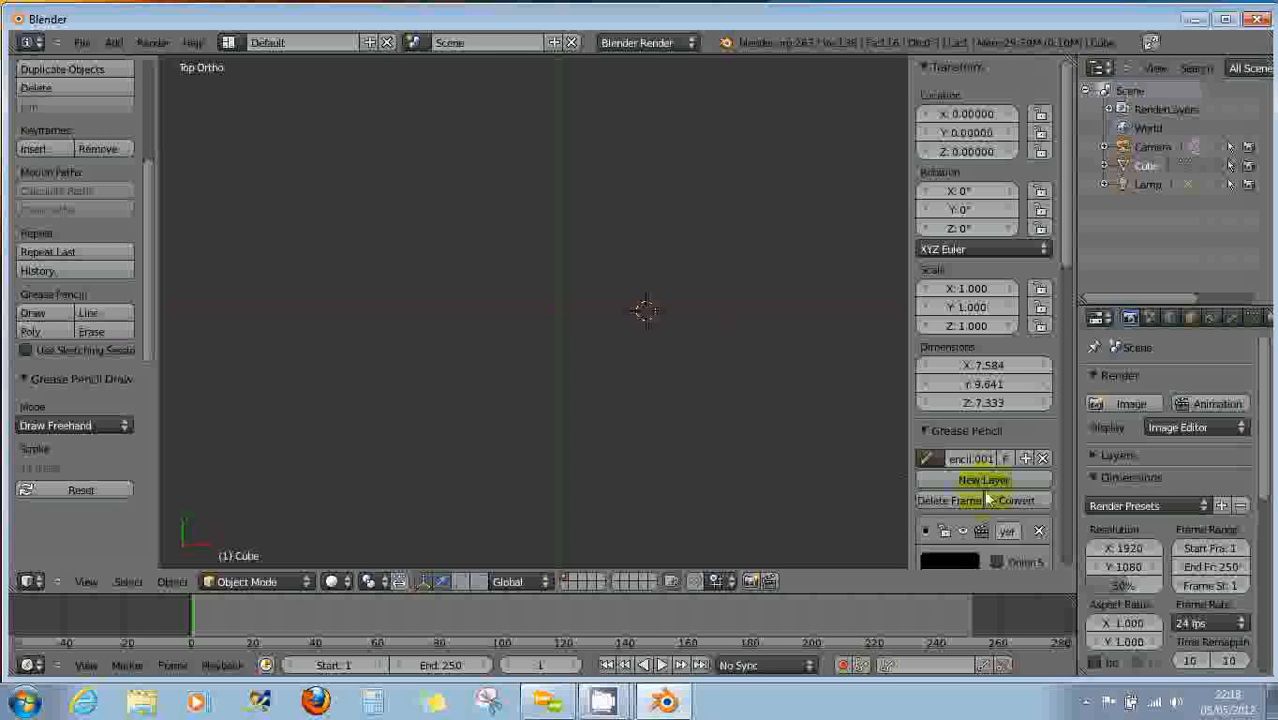
pyautogui.click(1038, 531)
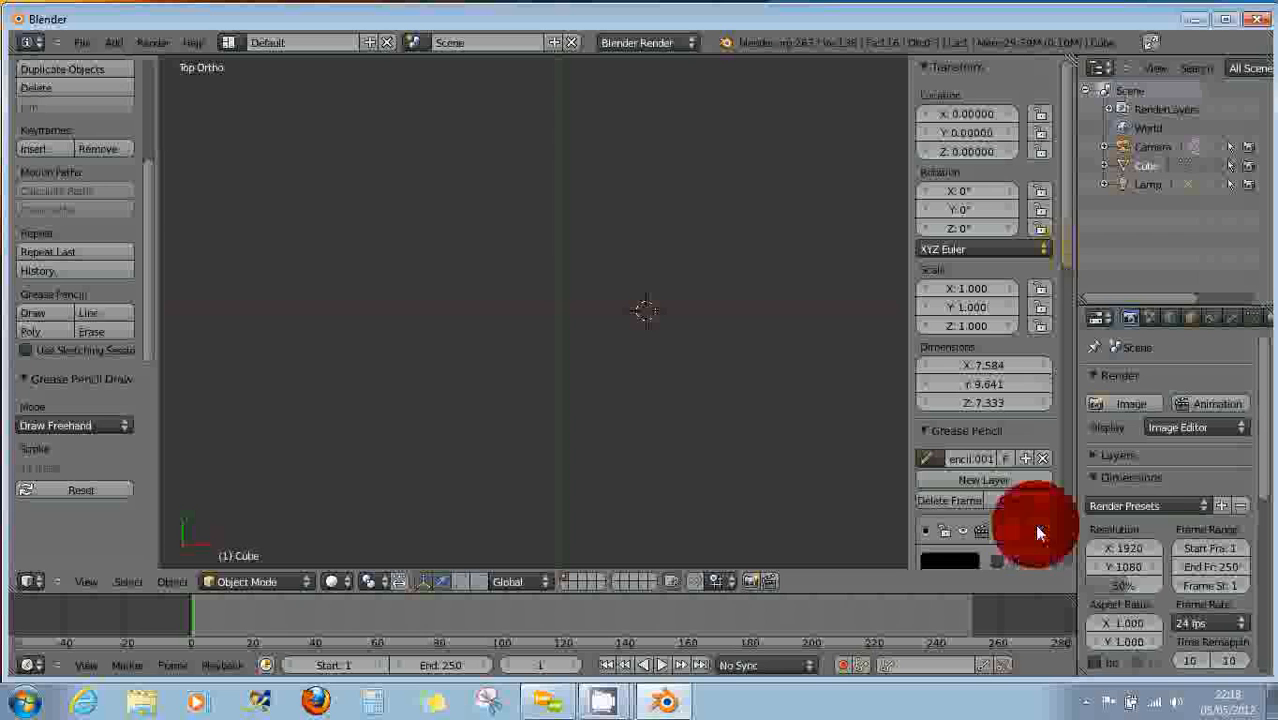
pyautogui.click(1042, 459)
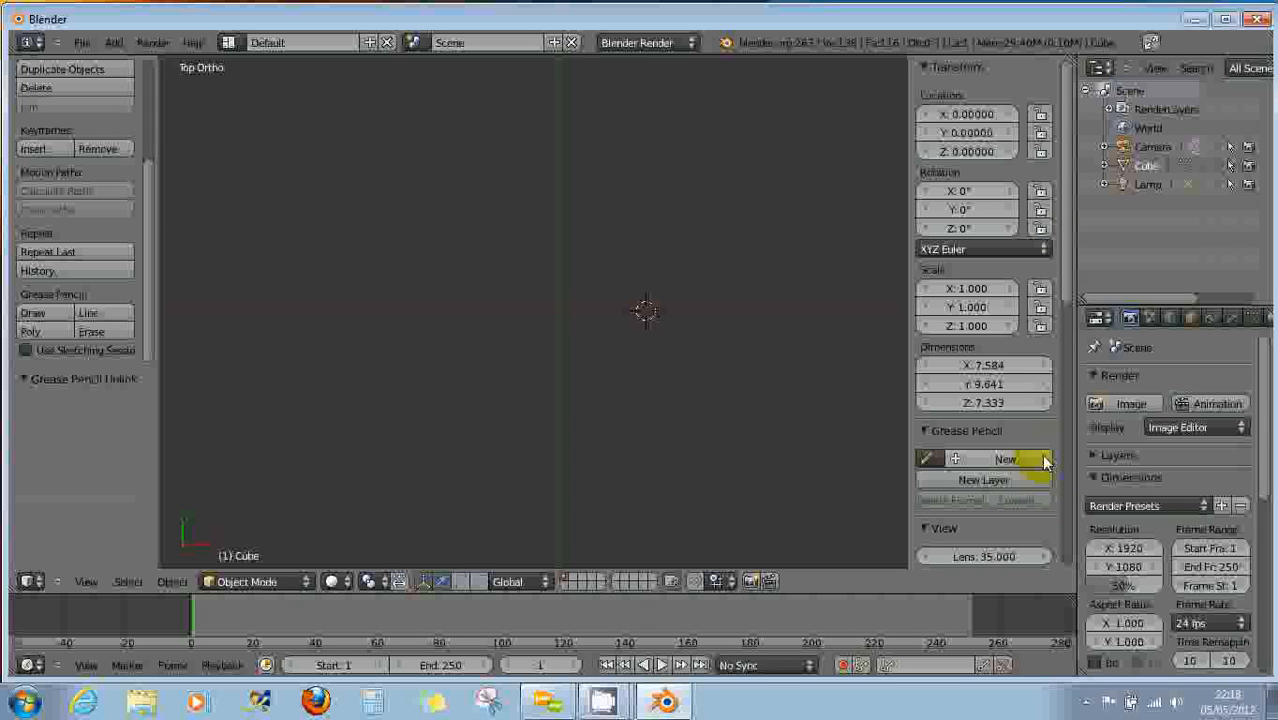
# Add a new Grease Pencil layer and place the 3D cursor at the centre of the grid.
pyautogui.click(980, 481)
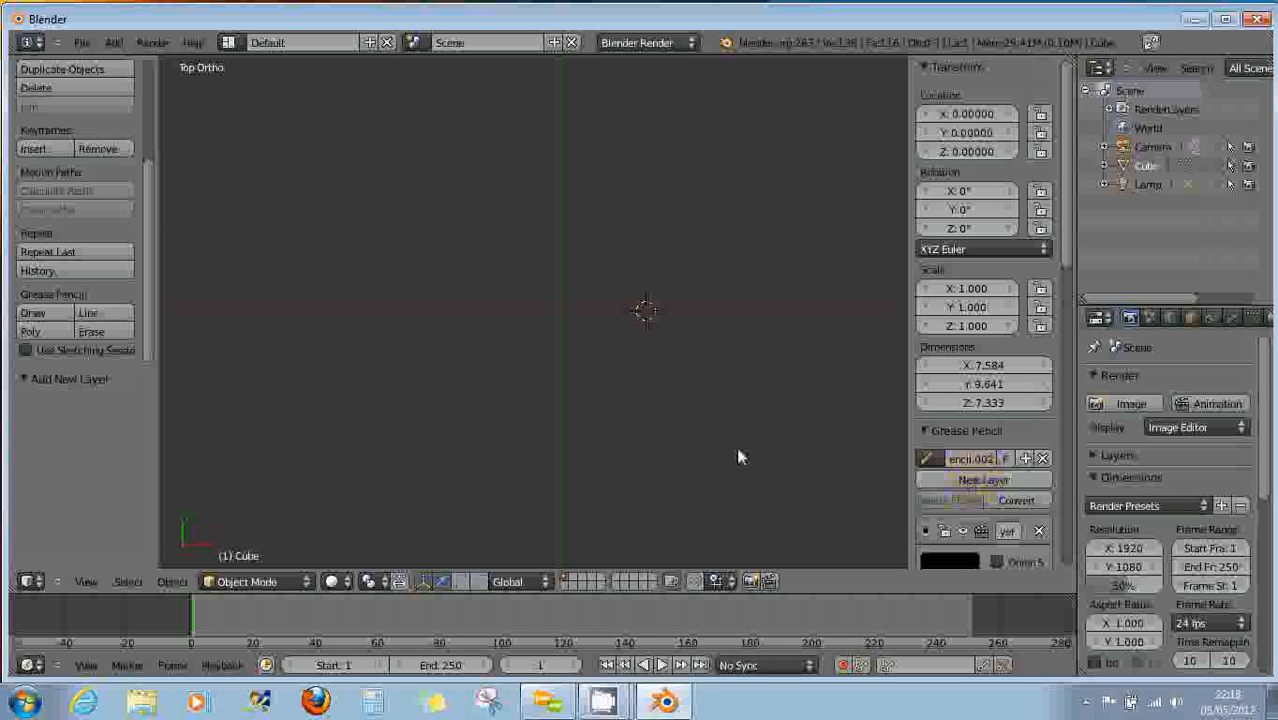
pyautogui.moveTo(362, 349)
pyautogui.mouseDown()
pyautogui.moveTo(422, 328)
pyautogui.moveTo(437, 376)
pyautogui.mouseUp()
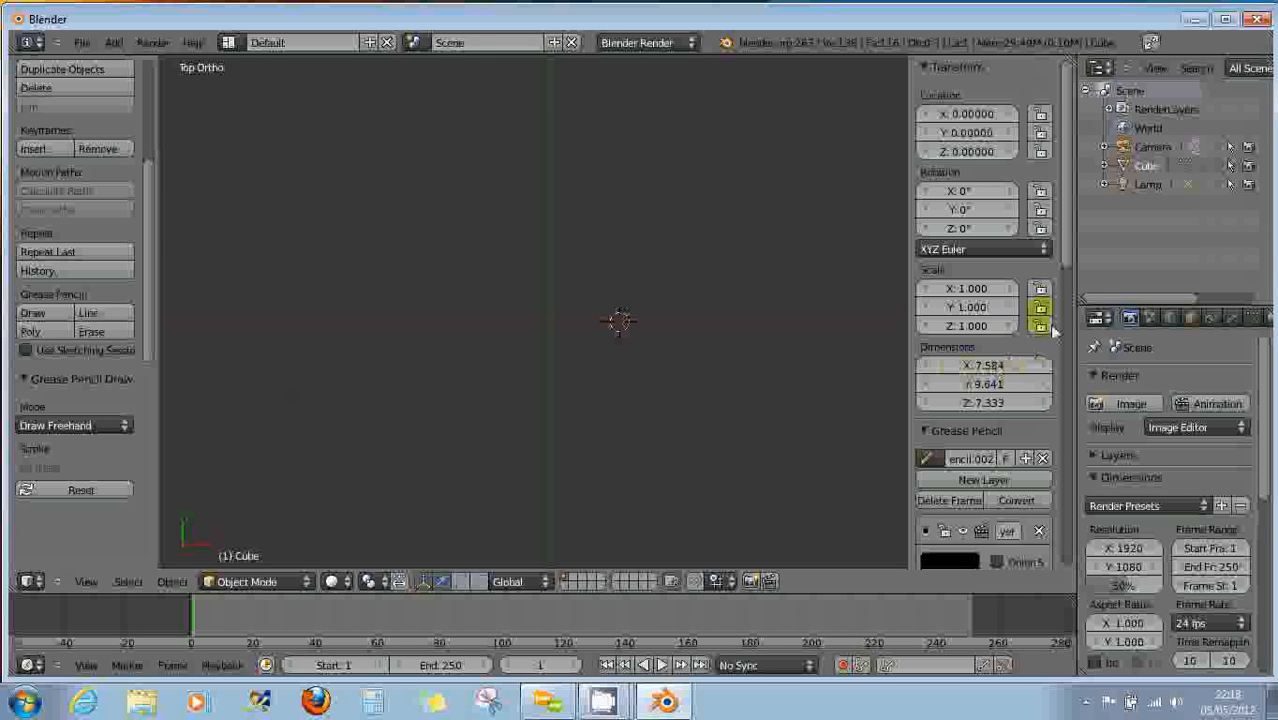
pyautogui.moveTo(1064, 246)
pyautogui.mouseDown()
pyautogui.moveTo(1062, 290)
pyautogui.moveTo(859, 308)
pyautogui.mouseUp()
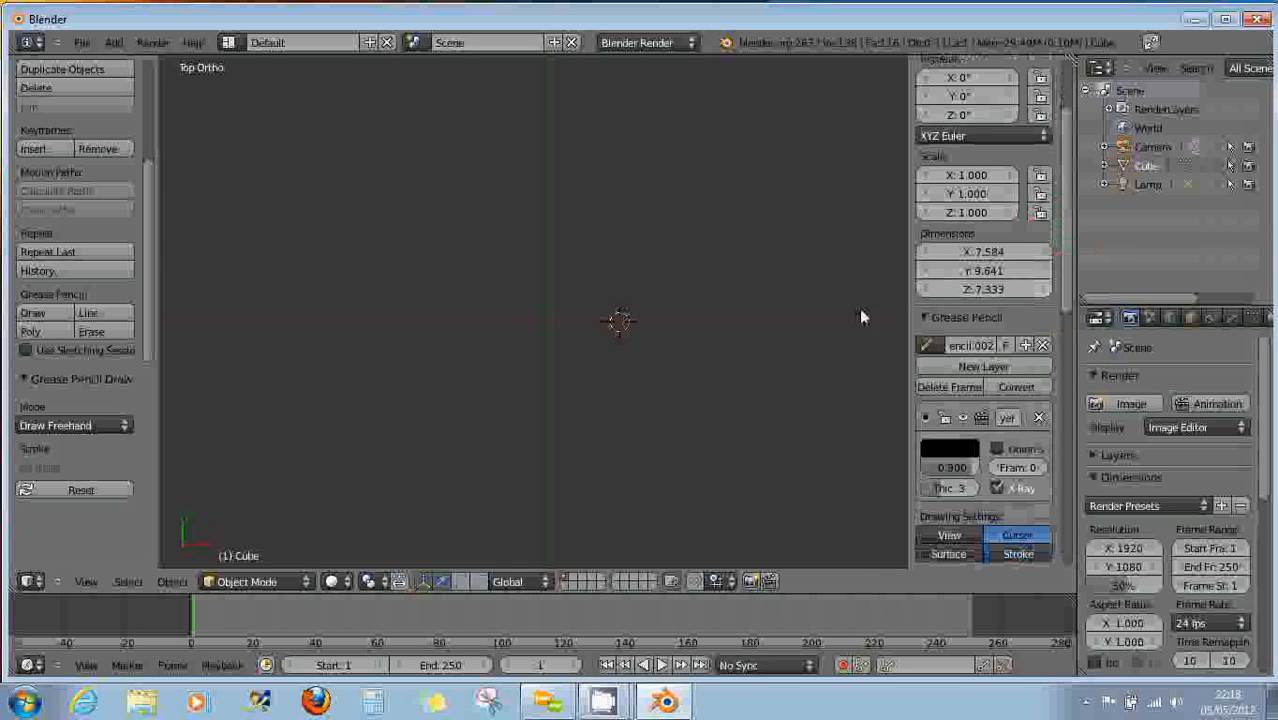
pyautogui.click(547, 320)
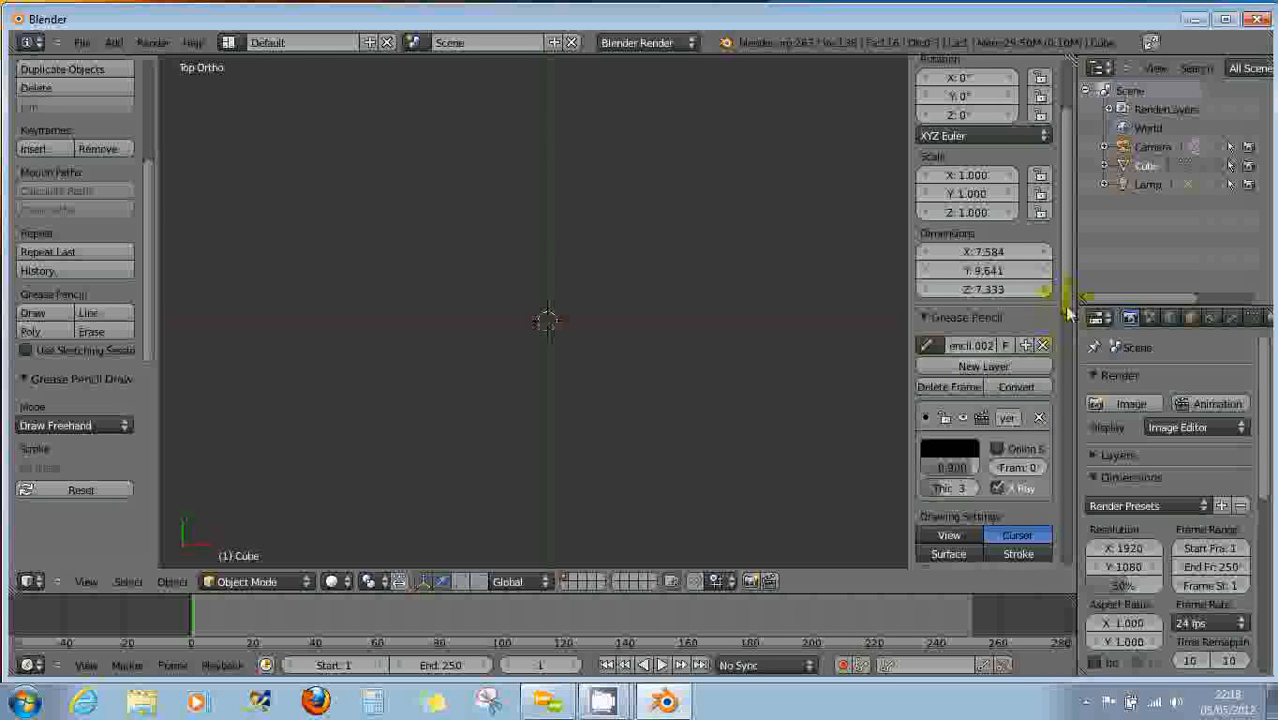
pyautogui.moveTo(1062, 285); pyautogui.dragTo(1062, 372)
pyautogui.click(1013, 320)
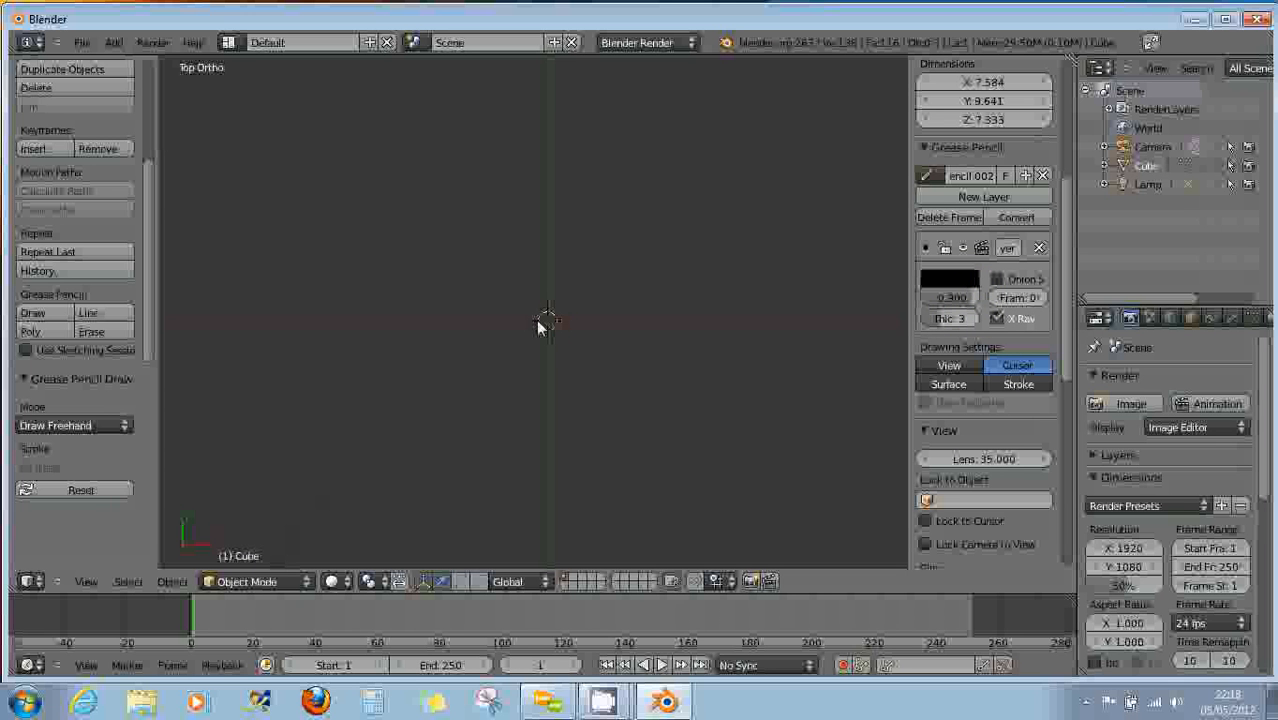
pyautogui.click(258, 583)
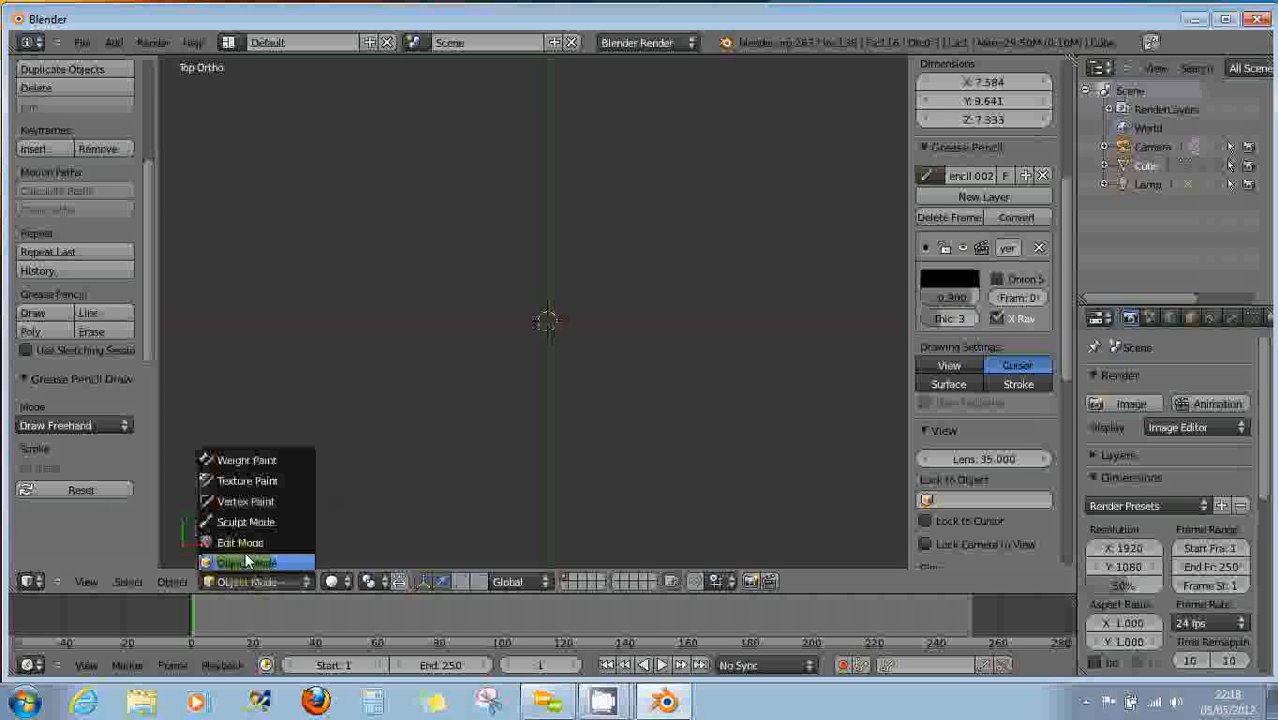
pyautogui.click(250, 572)
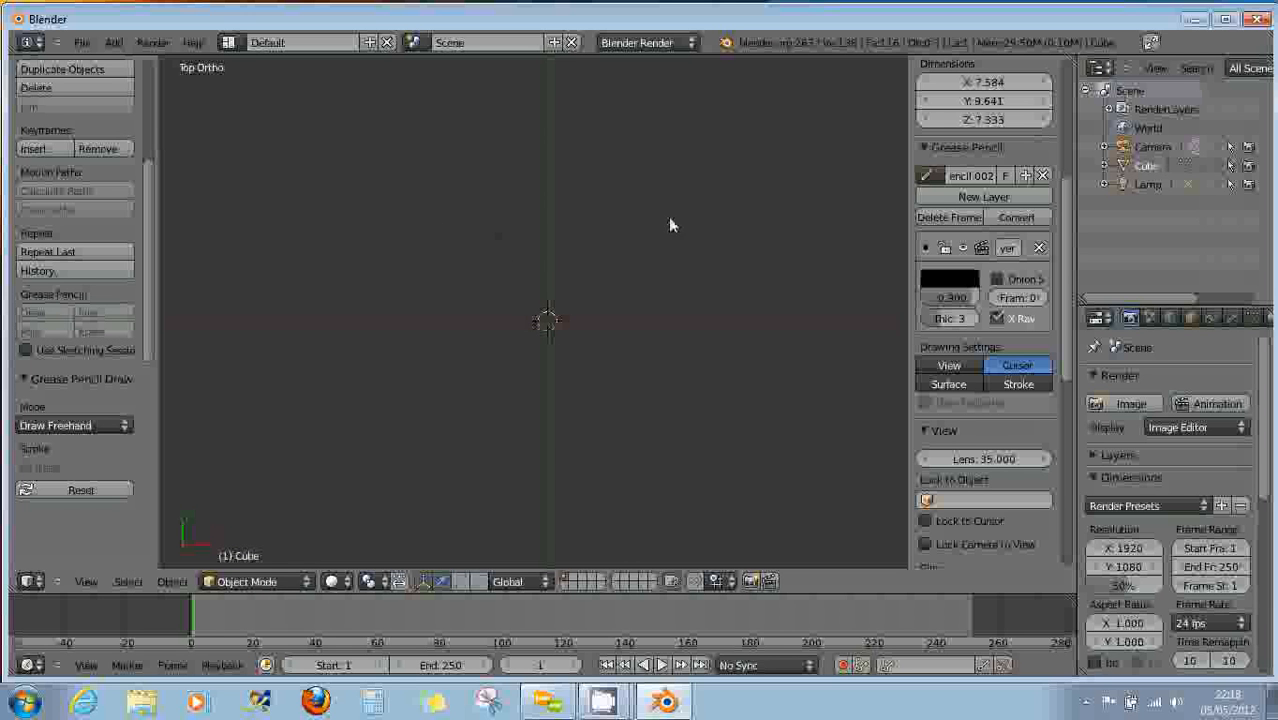
# Show the hidden camera, cube and lamp again, and move the lamp about 5.3 units along X, away from the surfaces.
pyautogui.click(1212, 167)
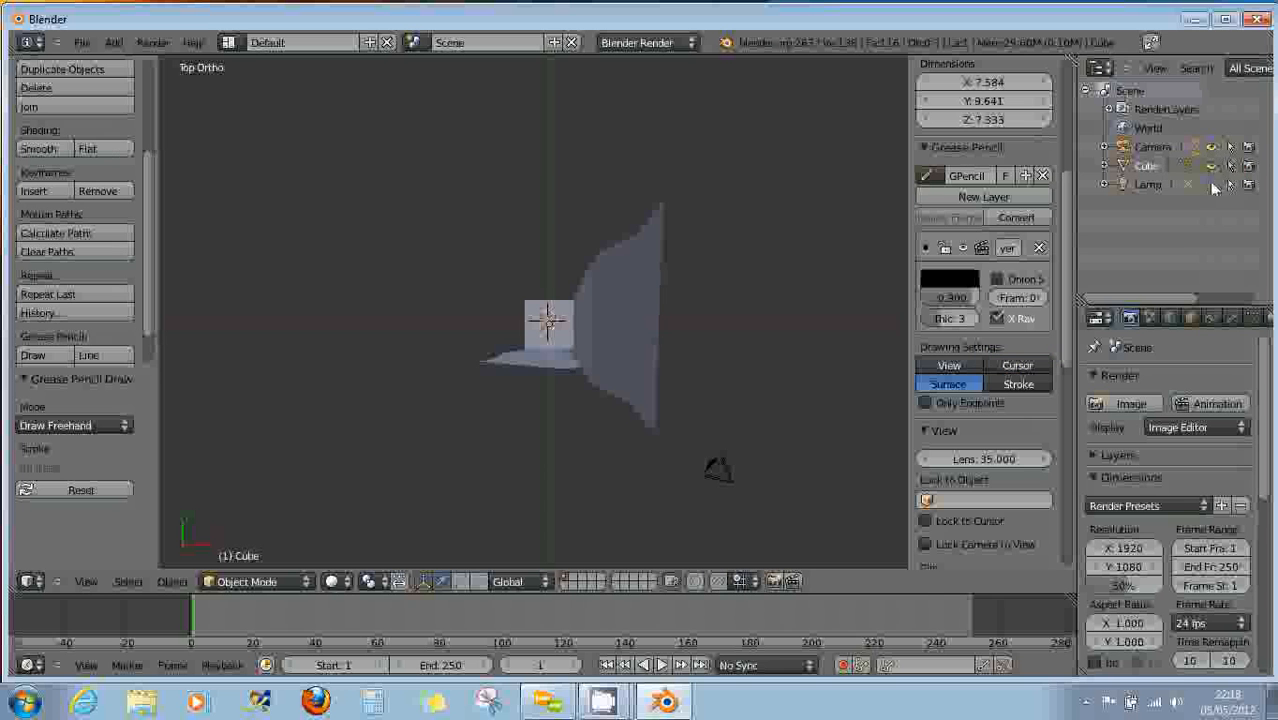
pyautogui.click(1212, 185)
pyautogui.press('b')
pyautogui.moveTo(442, 170); pyautogui.dragTo(697, 455)
pyautogui.rightClick(649, 299)
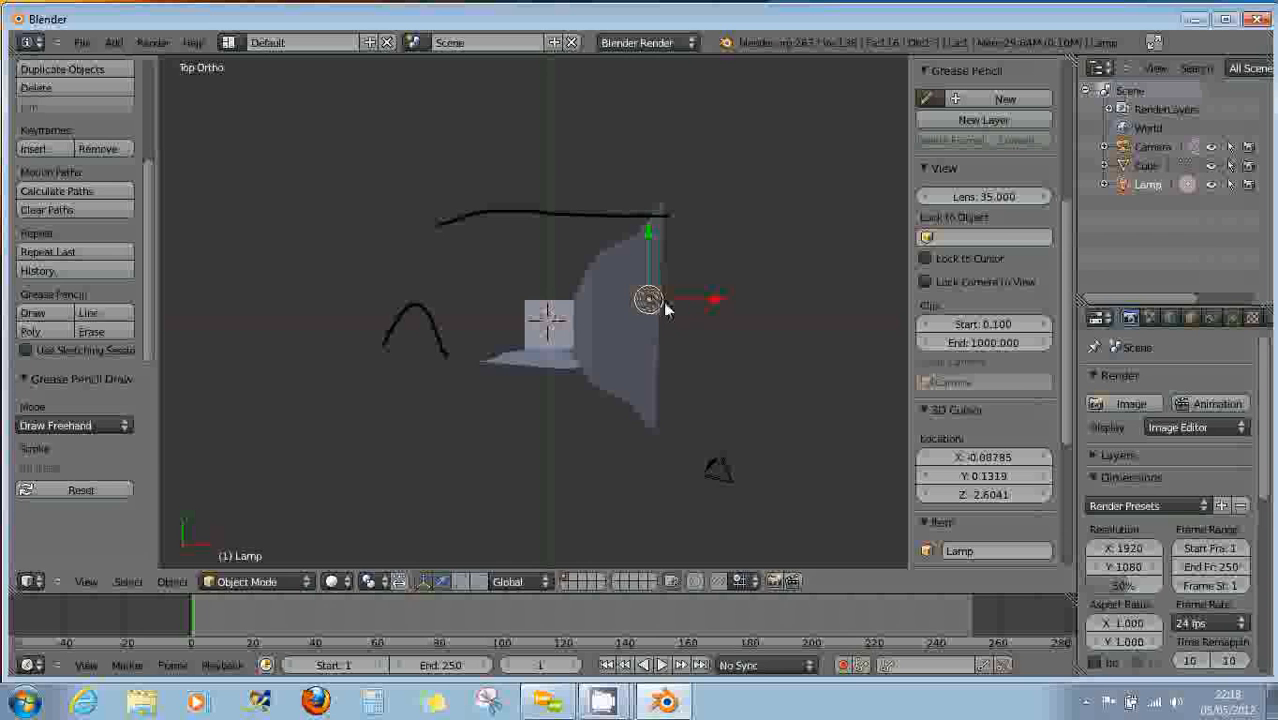
pyautogui.moveTo(721, 299); pyautogui.dragTo(853, 304)
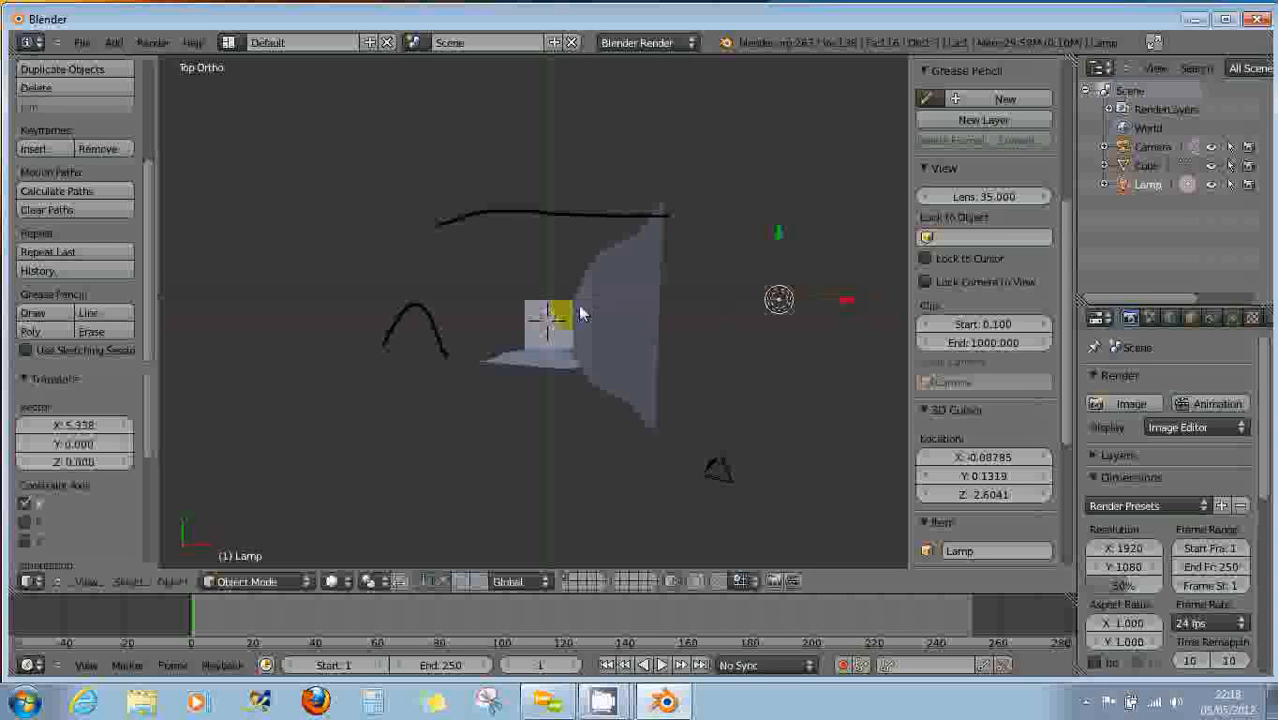
# Box-select the cube with its attached surfaces, leaving the lamp and camera out, and delete it.
pyautogui.press('b')
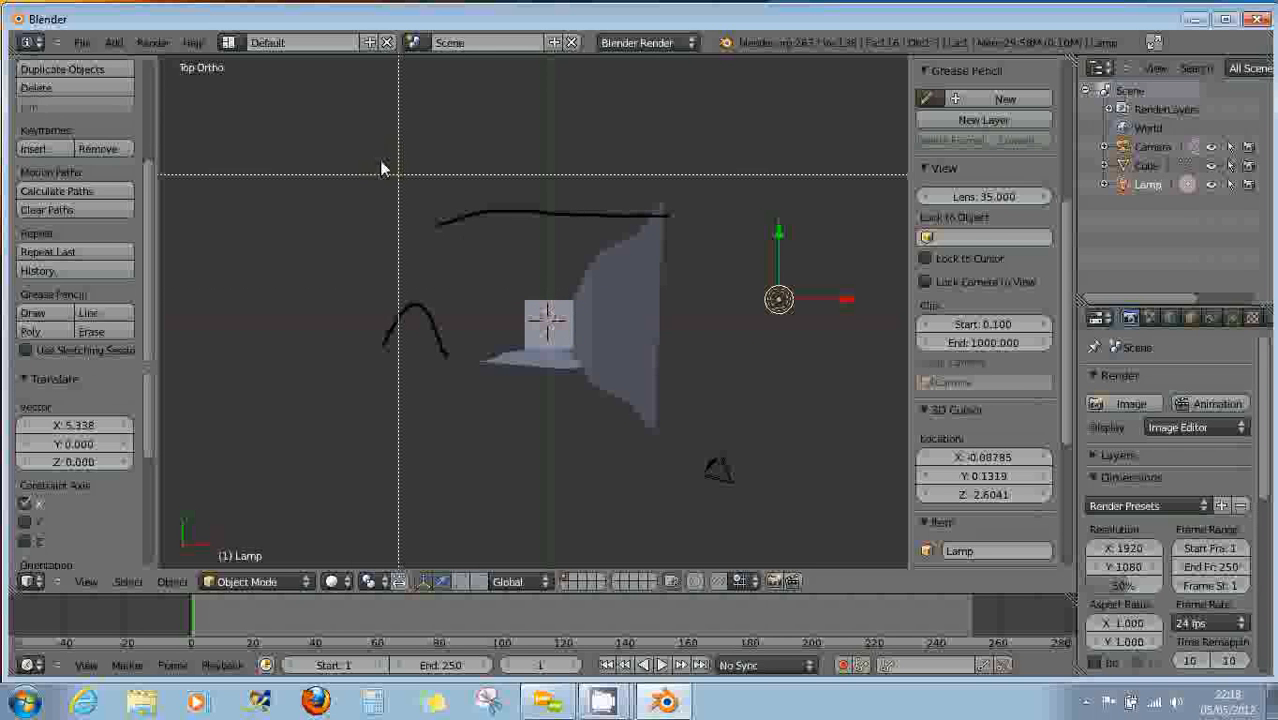
pyautogui.moveTo(348, 140); pyautogui.dragTo(599, 402)
pyautogui.press('a')
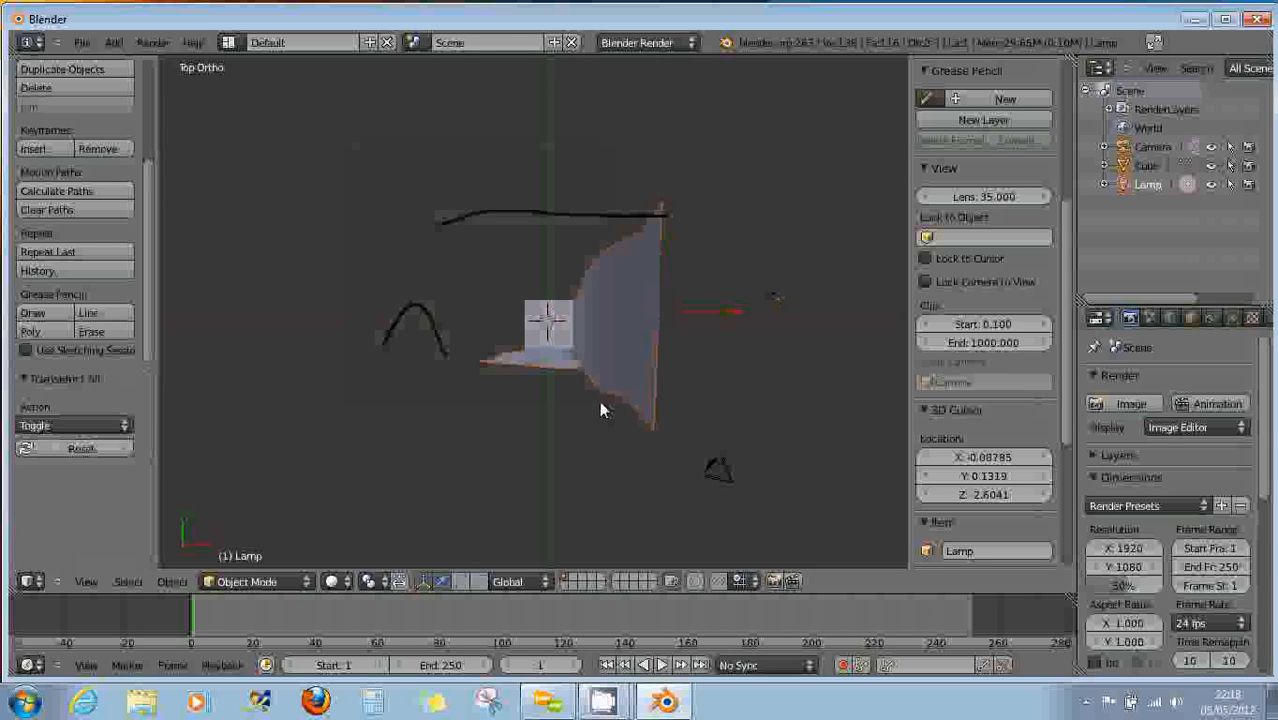
pyautogui.press('b')
pyautogui.moveTo(355, 178); pyautogui.dragTo(677, 478)
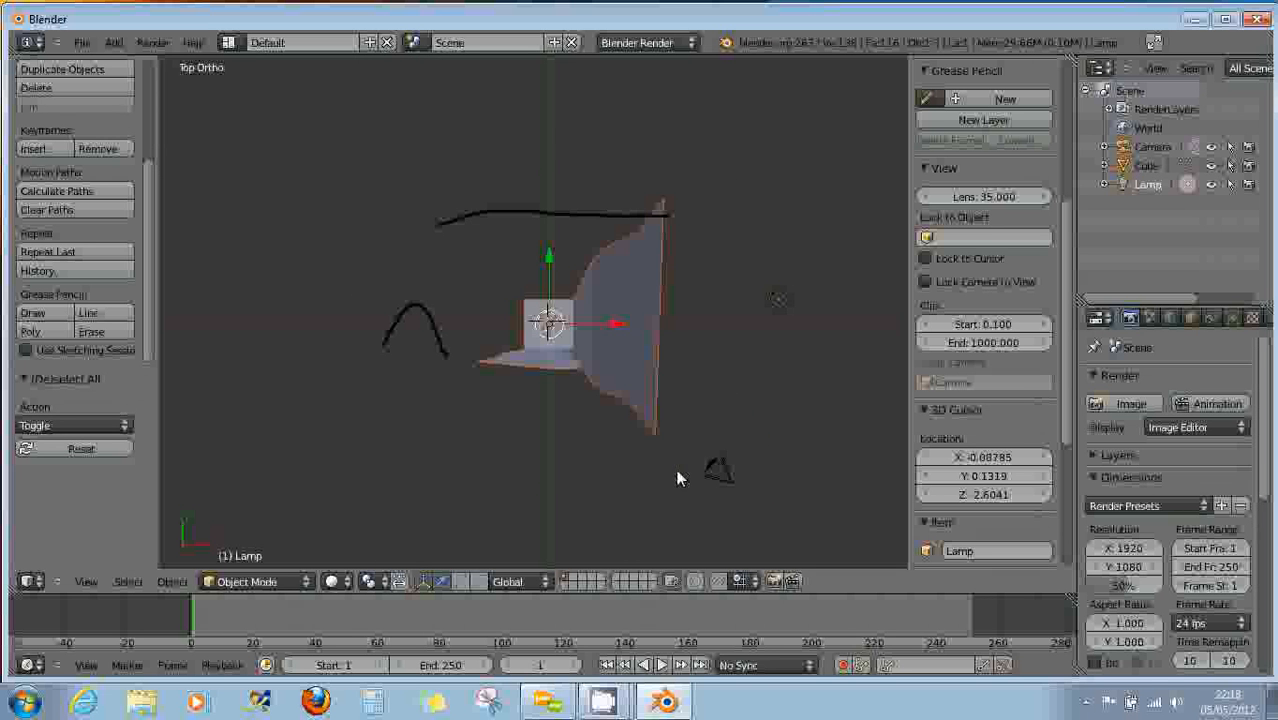
pyautogui.press('x')
pyautogui.click(648, 472)
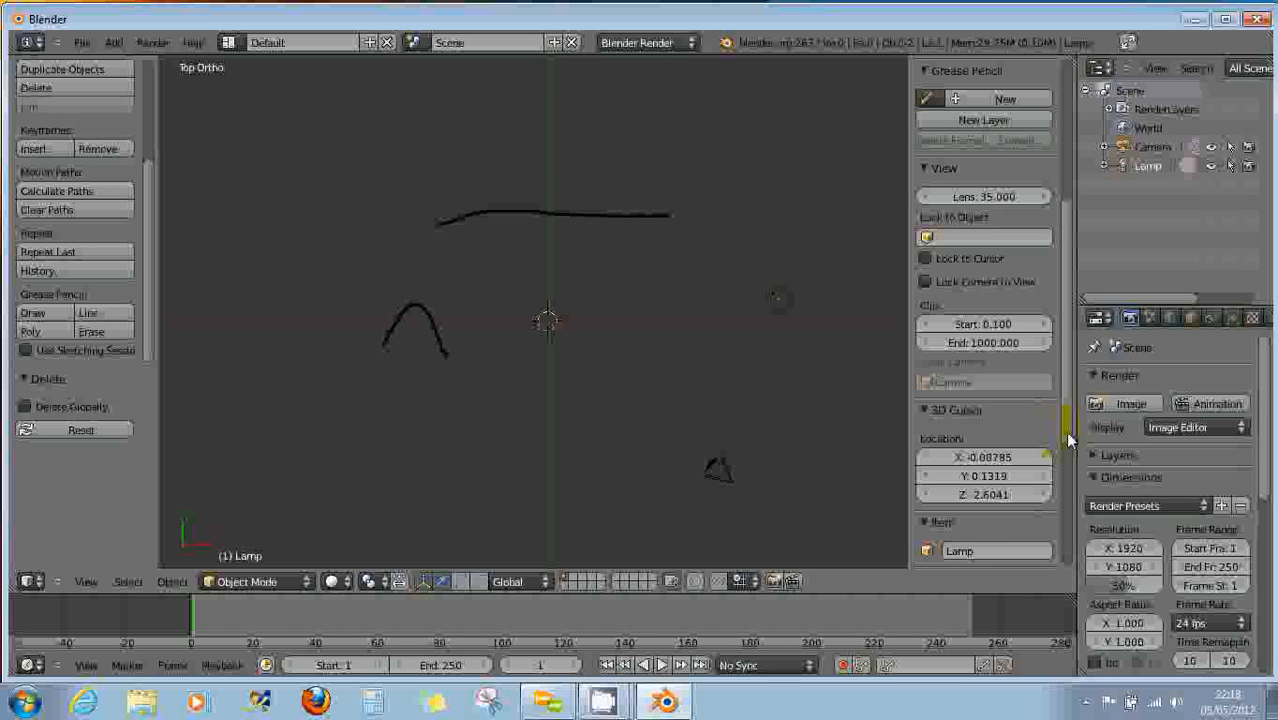
# Add a new Grease Pencil layer for the lamp and set its stroke colour to bright red.
pyautogui.moveTo(1066, 435)
pyautogui.mouseDown()
pyautogui.moveTo(1062, 503)
pyautogui.moveTo(1066, 319)
pyautogui.mouseUp()
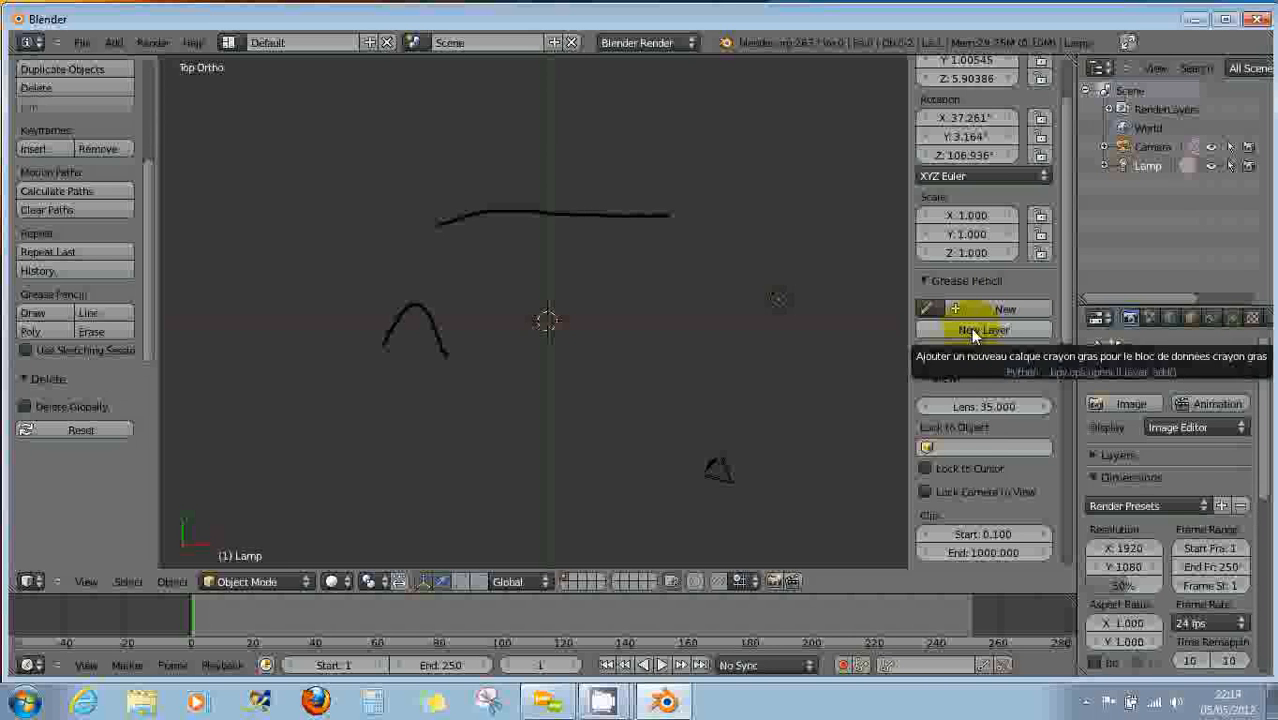
pyautogui.click(970, 329)
pyautogui.click(946, 412)
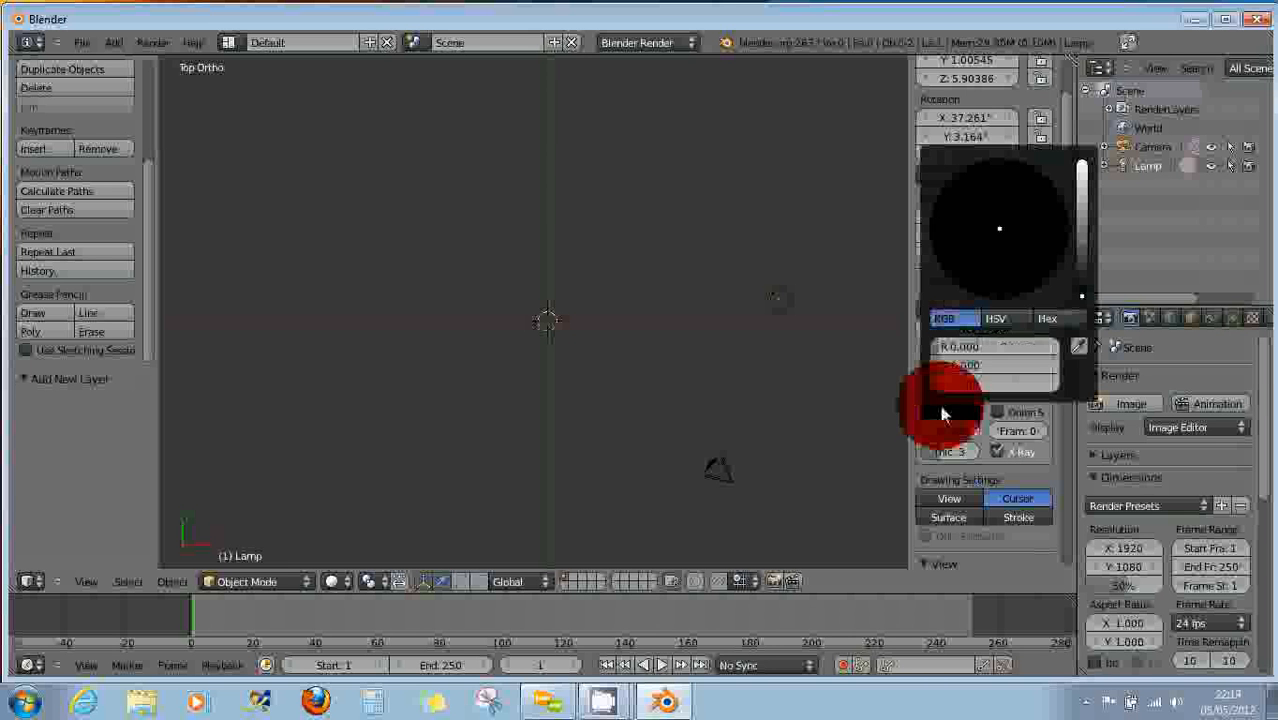
pyautogui.moveTo(1082, 292); pyautogui.dragTo(1082, 166)
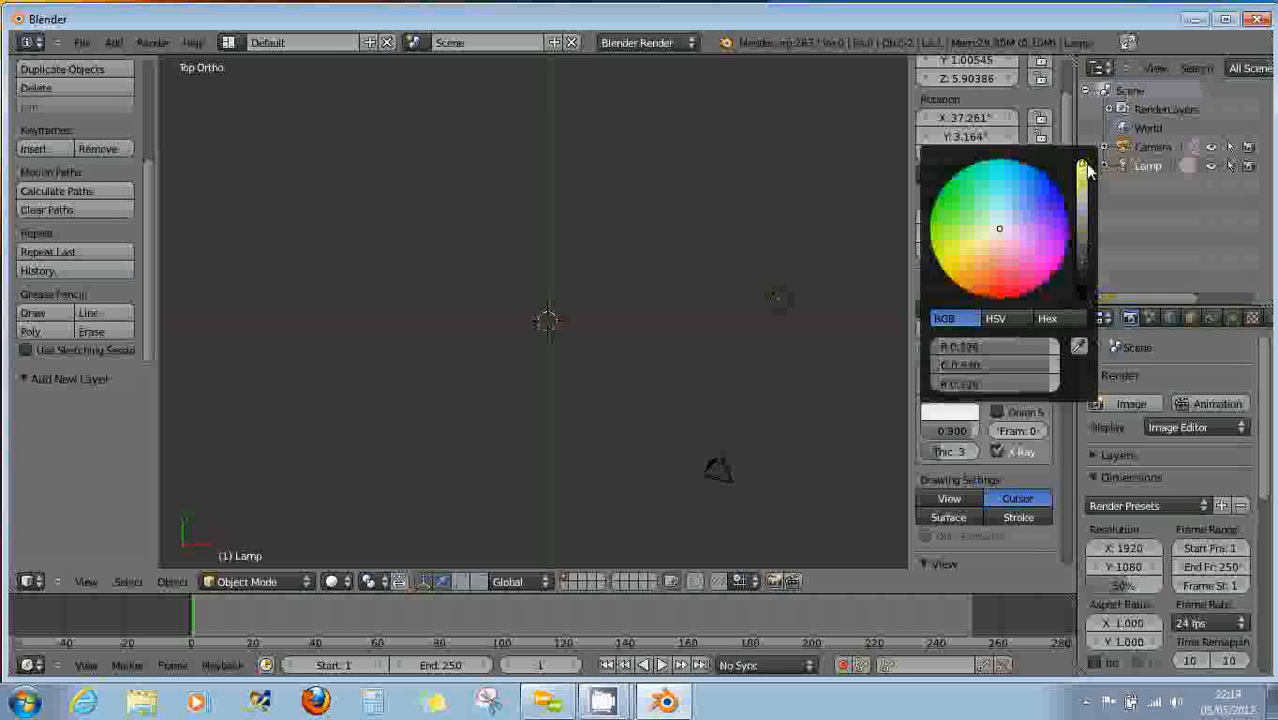
pyautogui.moveTo(998, 228); pyautogui.dragTo(1002, 314)
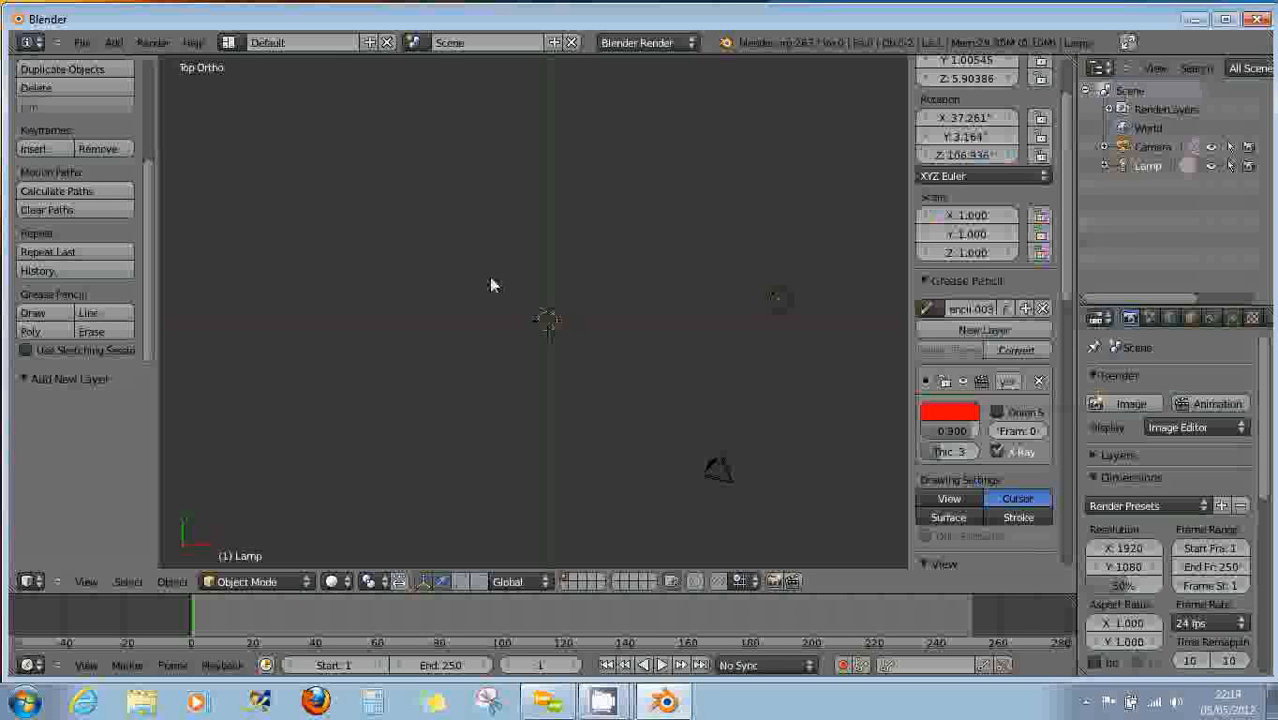
# Draw four wavy horizontal red Grease Pencil strokes, one below the other, around the 3D cursor.
pyautogui.moveTo(411, 240)
pyautogui.mouseDown()
pyautogui.moveTo(485, 243)
pyautogui.moveTo(591, 220)
pyautogui.moveTo(670, 252)
pyautogui.moveTo(675, 242)
pyautogui.mouseUp()
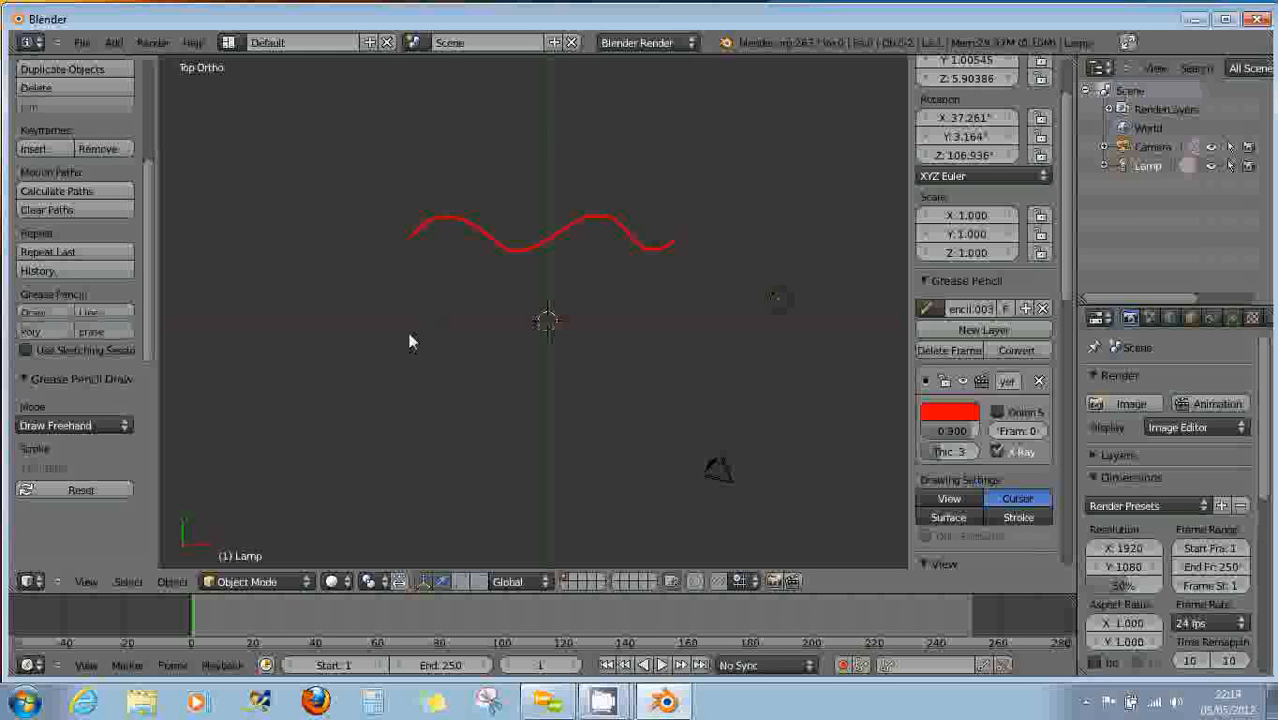
pyautogui.moveTo(411, 337); pyautogui.dragTo(680, 340)
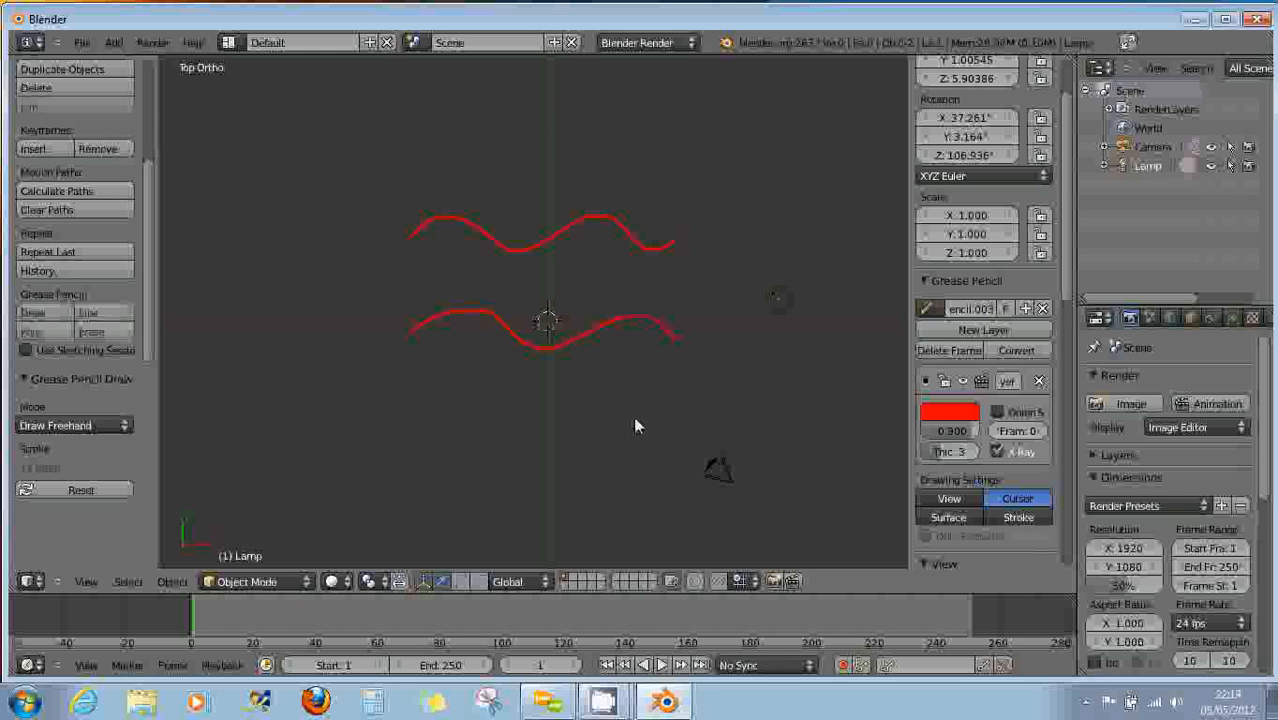
pyautogui.moveTo(668, 426)
pyautogui.mouseDown()
pyautogui.moveTo(467, 410)
pyautogui.moveTo(418, 442)
pyautogui.mouseUp()
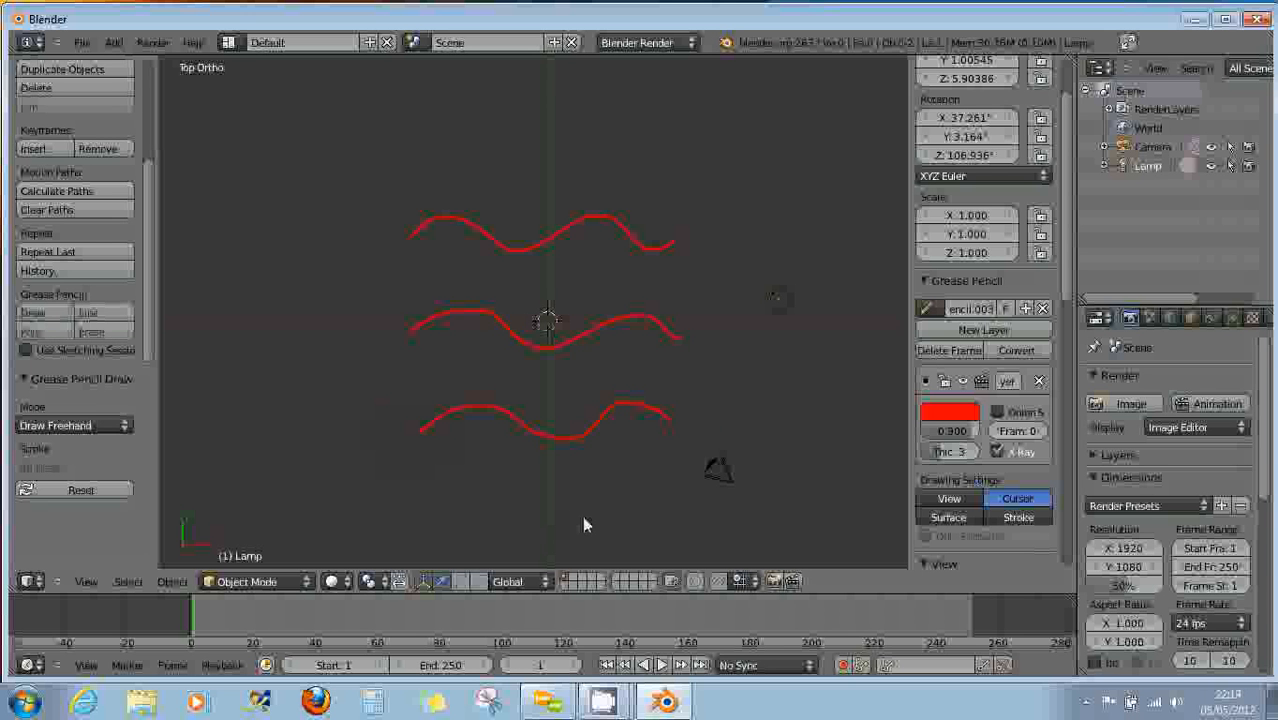
pyautogui.moveTo(662, 531); pyautogui.dragTo(572, 522)
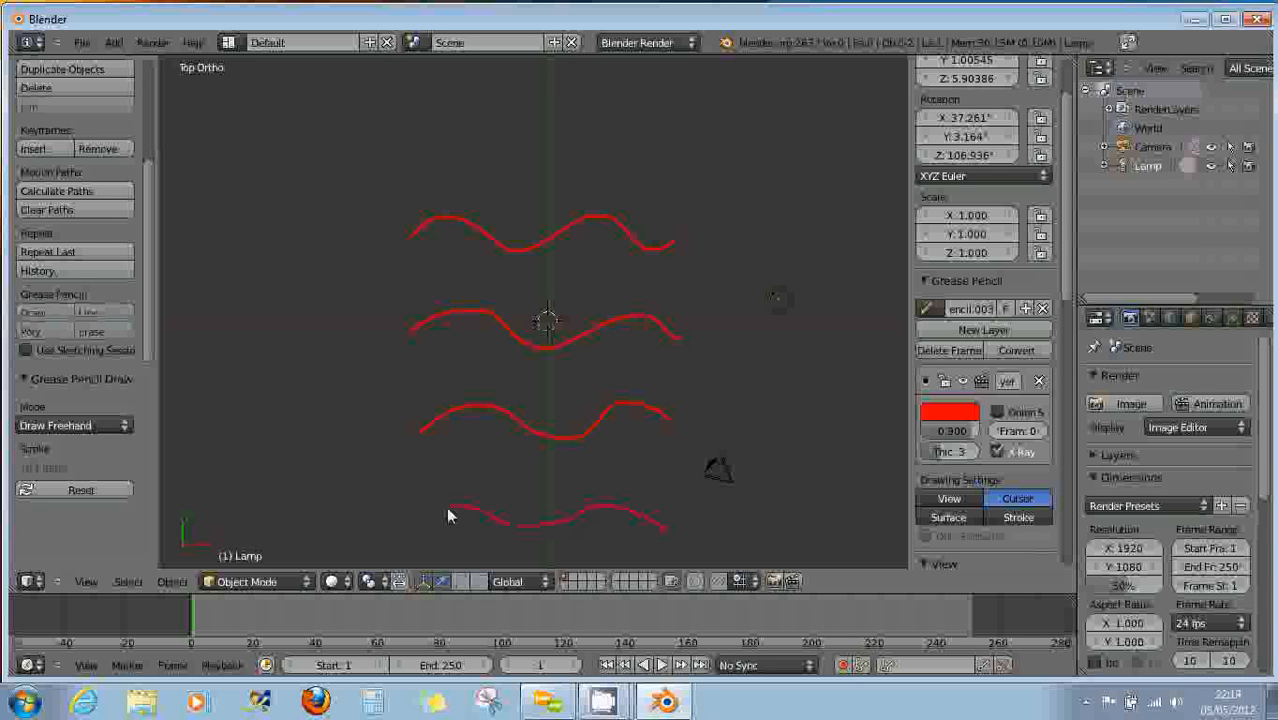
pyautogui.moveTo(446, 506); pyautogui.dragTo(415, 518)
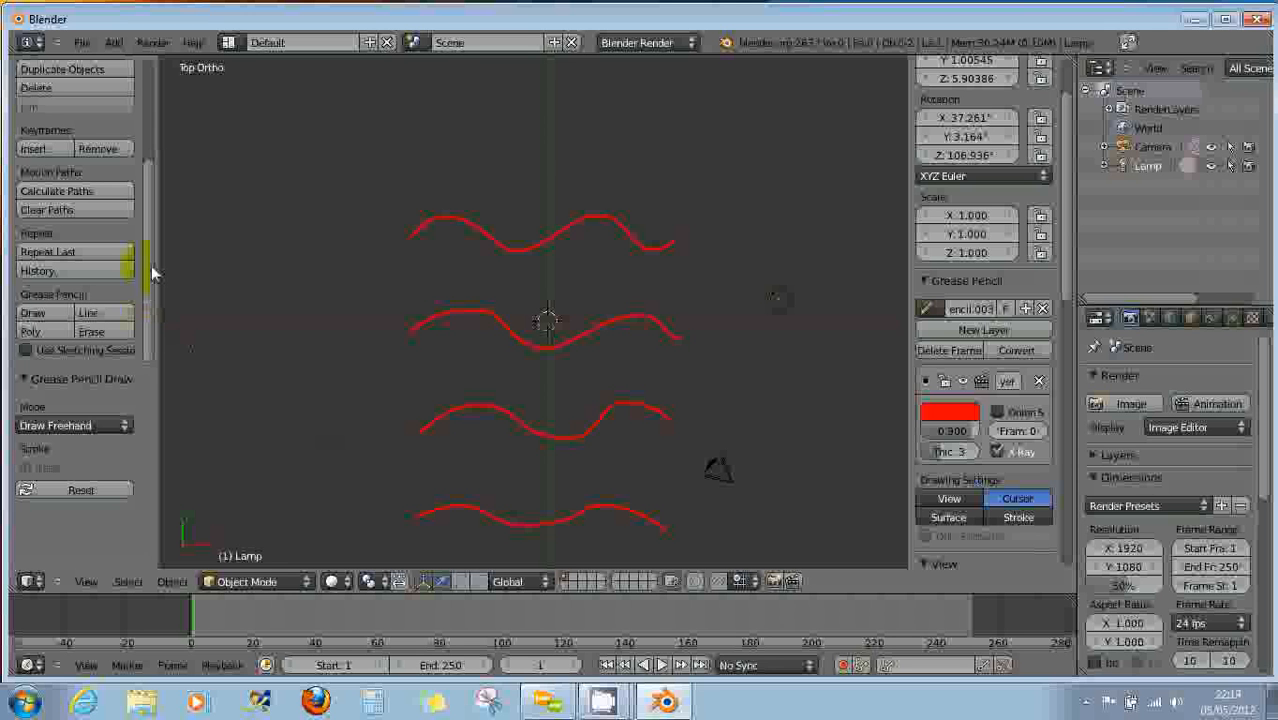
# Add a mesh plane, move it about 7.7 units along Y above the drawing area and enter Edit Mode.
pyautogui.click(146, 329)
pyautogui.hotkey('shift', 'a')
pyautogui.moveTo(300, 228)
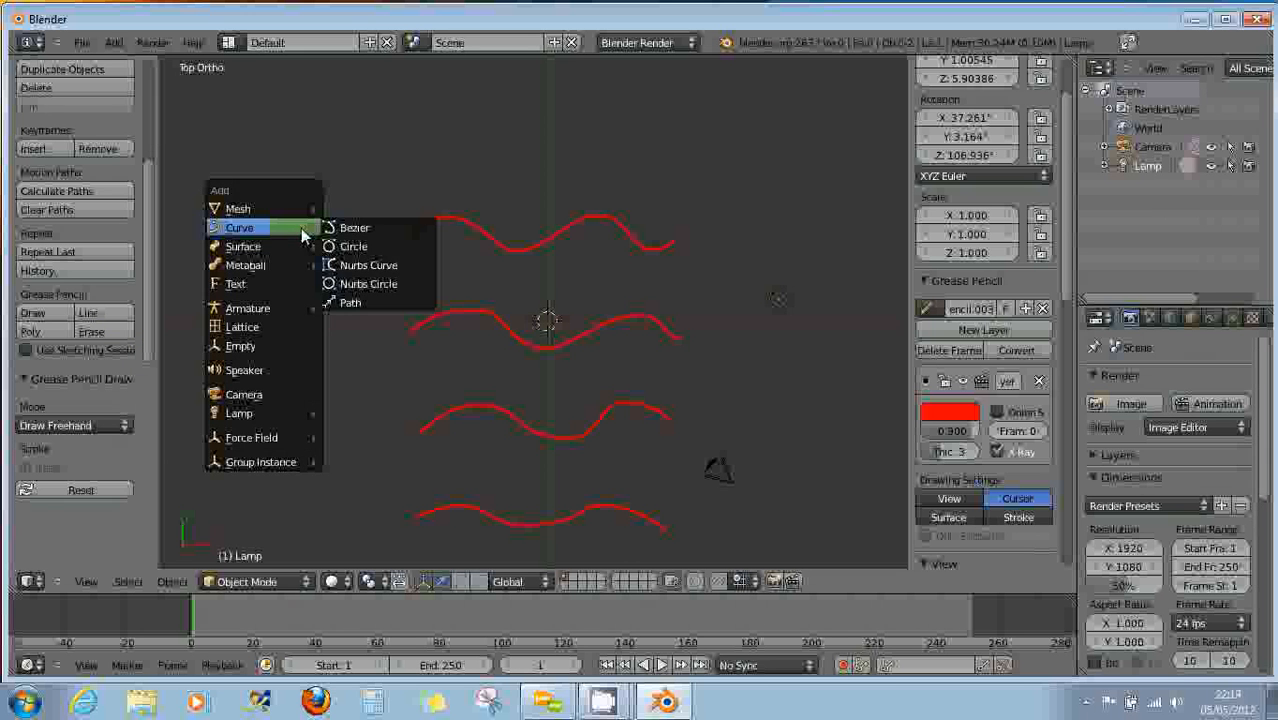
pyautogui.click(341, 208)
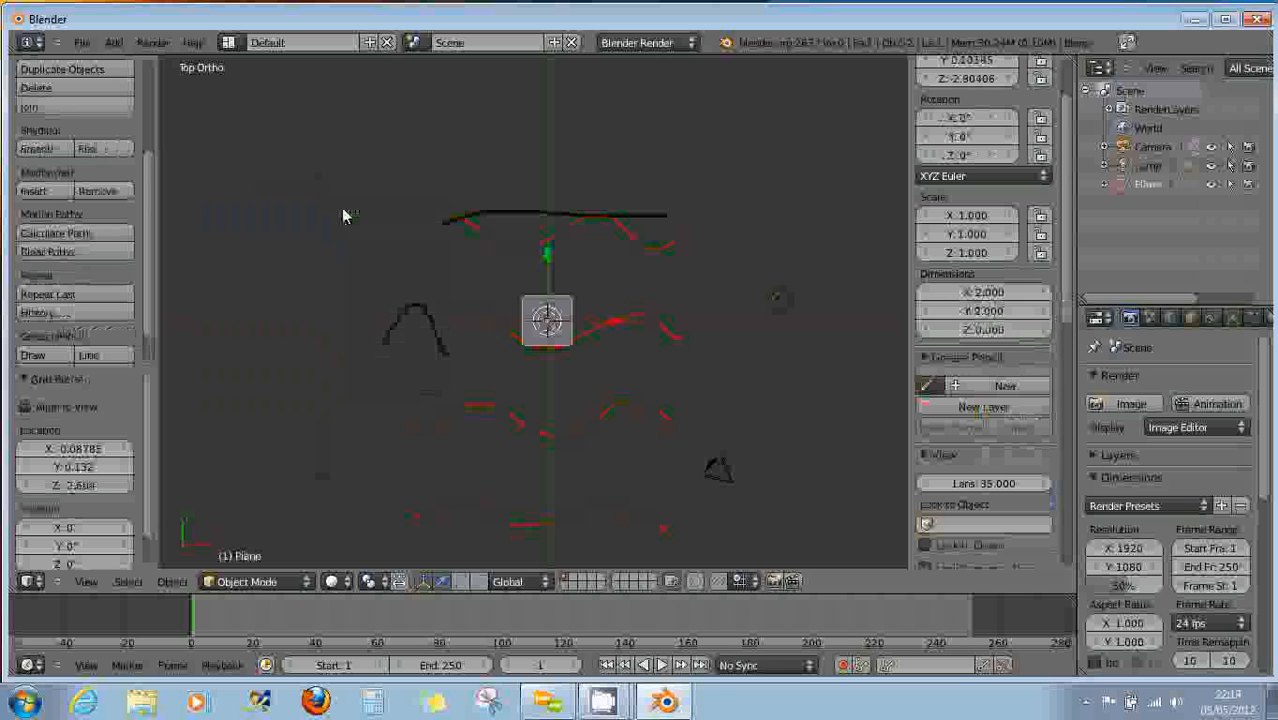
pyautogui.moveTo(544, 256); pyautogui.dragTo(540, 68)
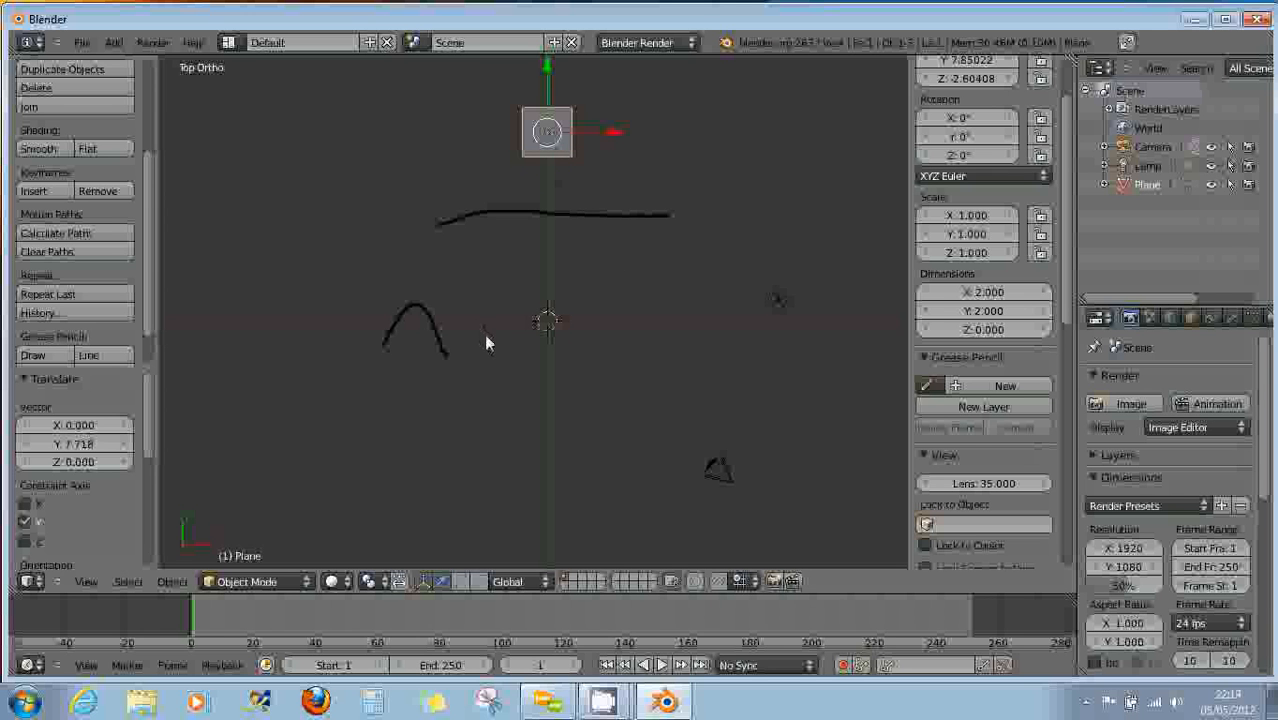
pyautogui.press('Tab')
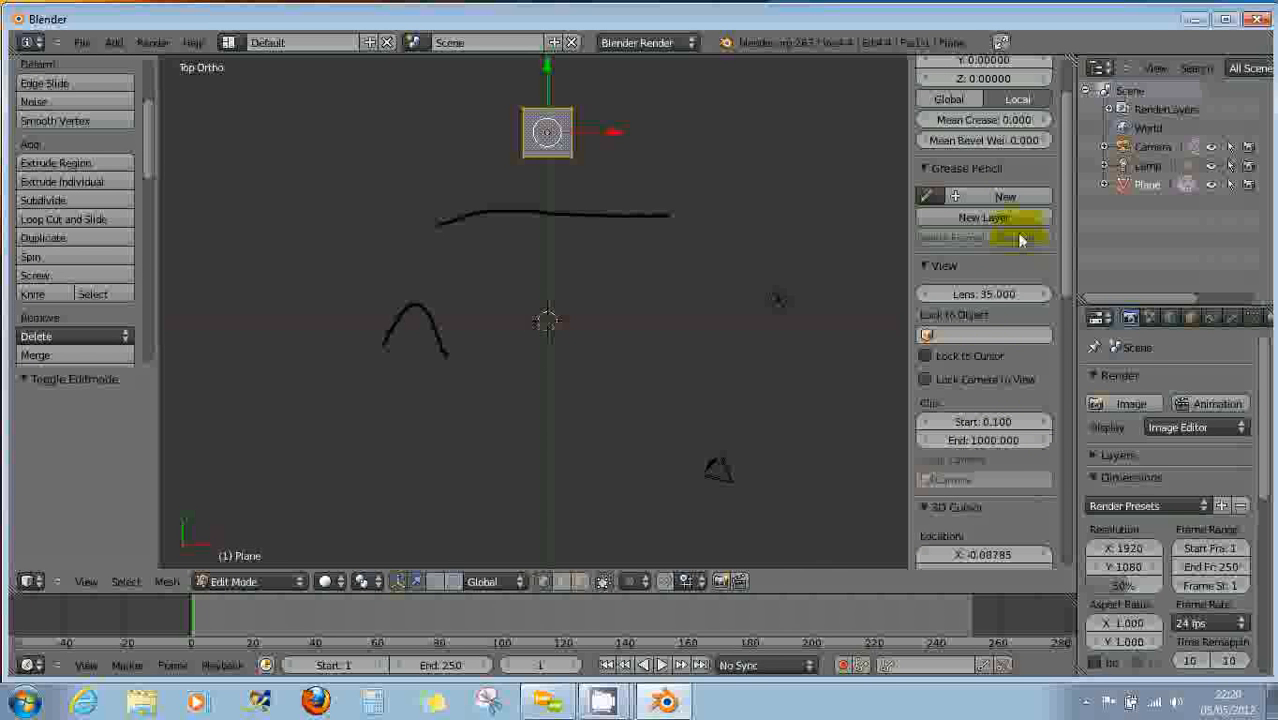
# Add a new Grease Pencil layer for the plane and set its stroke colour to bright green.
pyautogui.click(993, 219)
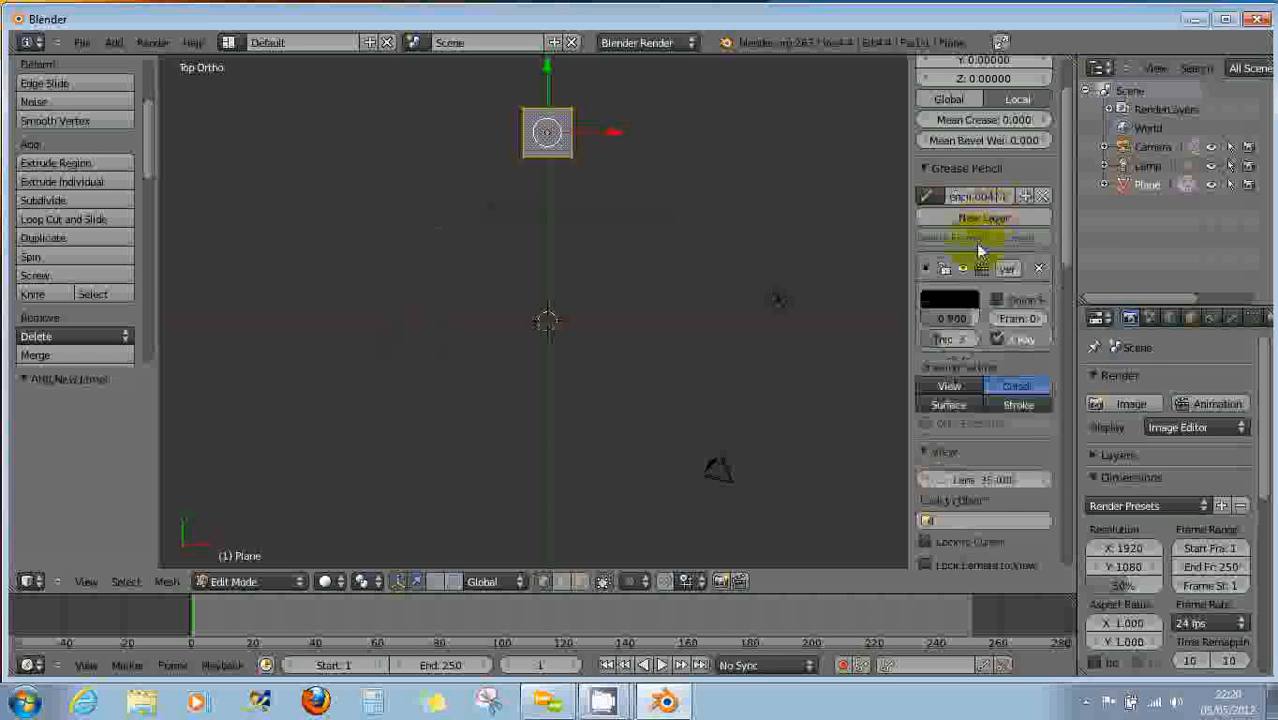
pyautogui.click(945, 295)
pyautogui.moveTo(1077, 180); pyautogui.dragTo(1081, 48)
pyautogui.moveTo(964, 94); pyautogui.dragTo(933, 92)
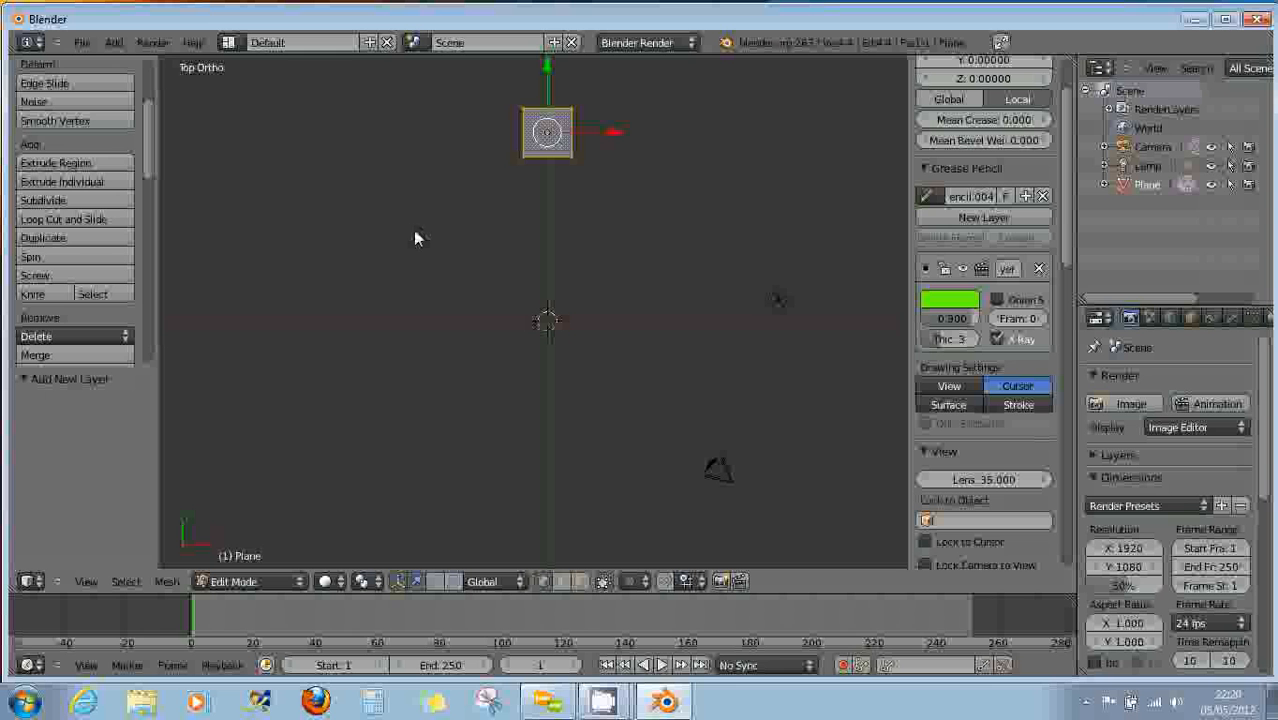
# Draw four wavy horizontal green strokes, one below the other, beneath the plane, with all the plane's vertices deselected.
pyautogui.moveTo(414, 228); pyautogui.dragTo(657, 222)
pyautogui.press('a')
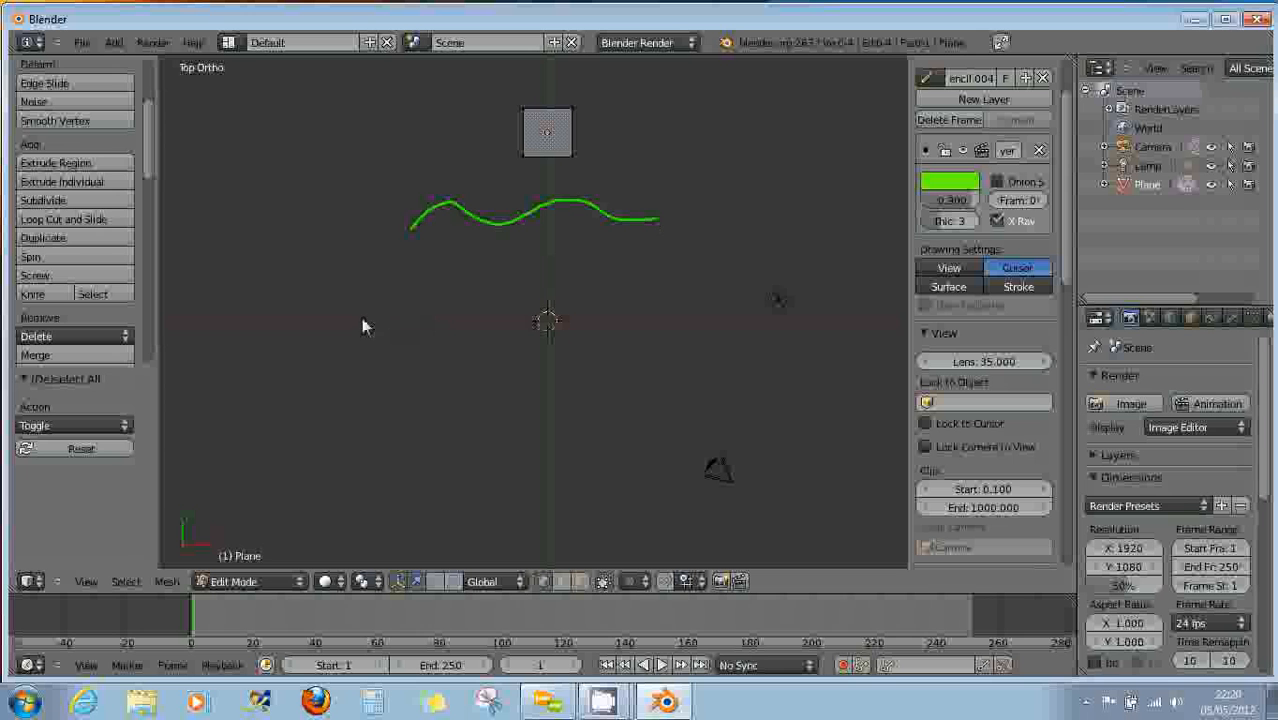
pyautogui.moveTo(396, 312)
pyautogui.mouseDown()
pyautogui.moveTo(456, 292)
pyautogui.moveTo(520, 300)
pyautogui.moveTo(617, 285)
pyautogui.moveTo(676, 305)
pyautogui.mouseUp()
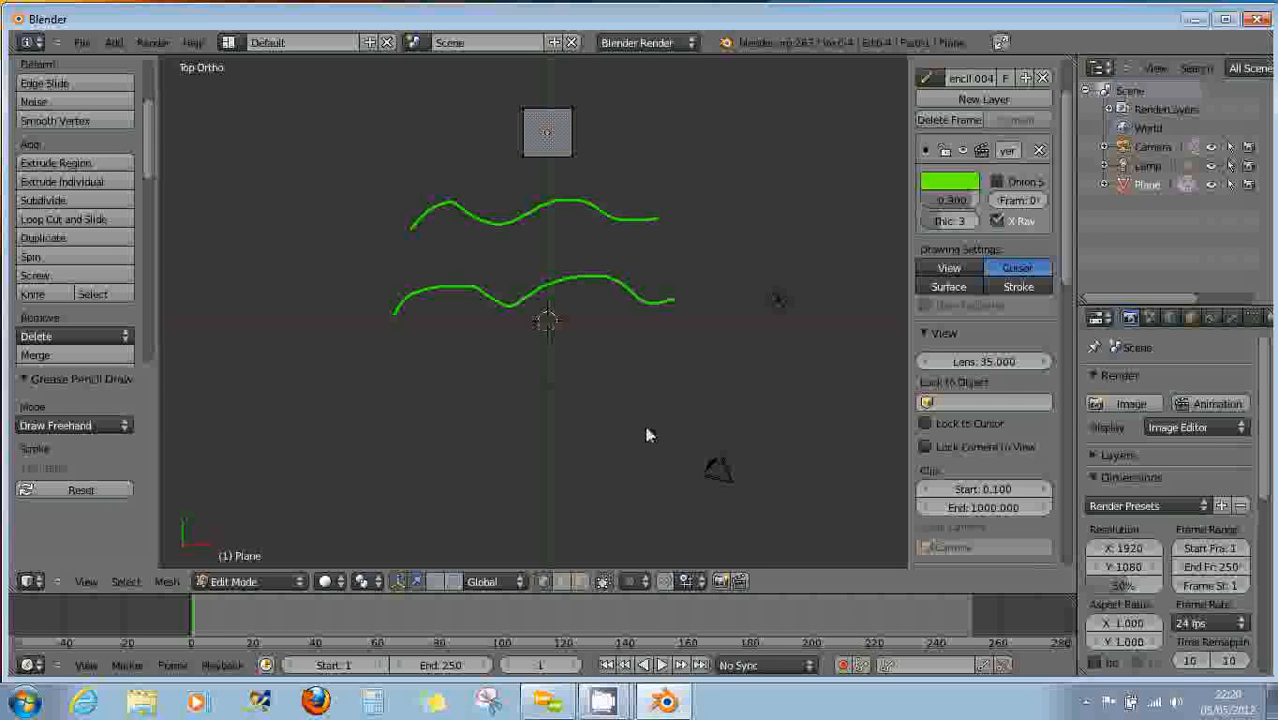
pyautogui.moveTo(655, 420)
pyautogui.mouseDown()
pyautogui.moveTo(528, 424)
pyautogui.moveTo(435, 403)
pyautogui.moveTo(388, 432)
pyautogui.mouseUp()
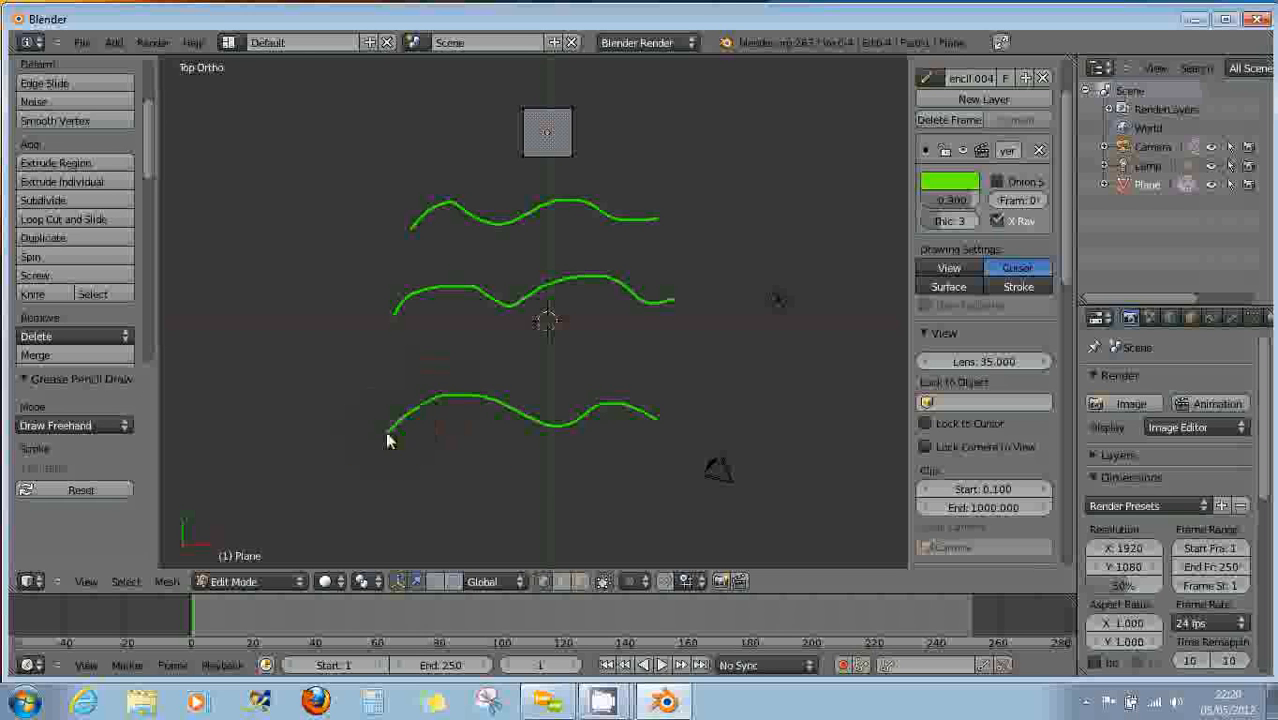
pyautogui.moveTo(653, 504)
pyautogui.mouseDown()
pyautogui.moveTo(614, 494)
pyautogui.moveTo(516, 513)
pyautogui.moveTo(434, 499)
pyautogui.moveTo(388, 514)
pyautogui.mouseUp()
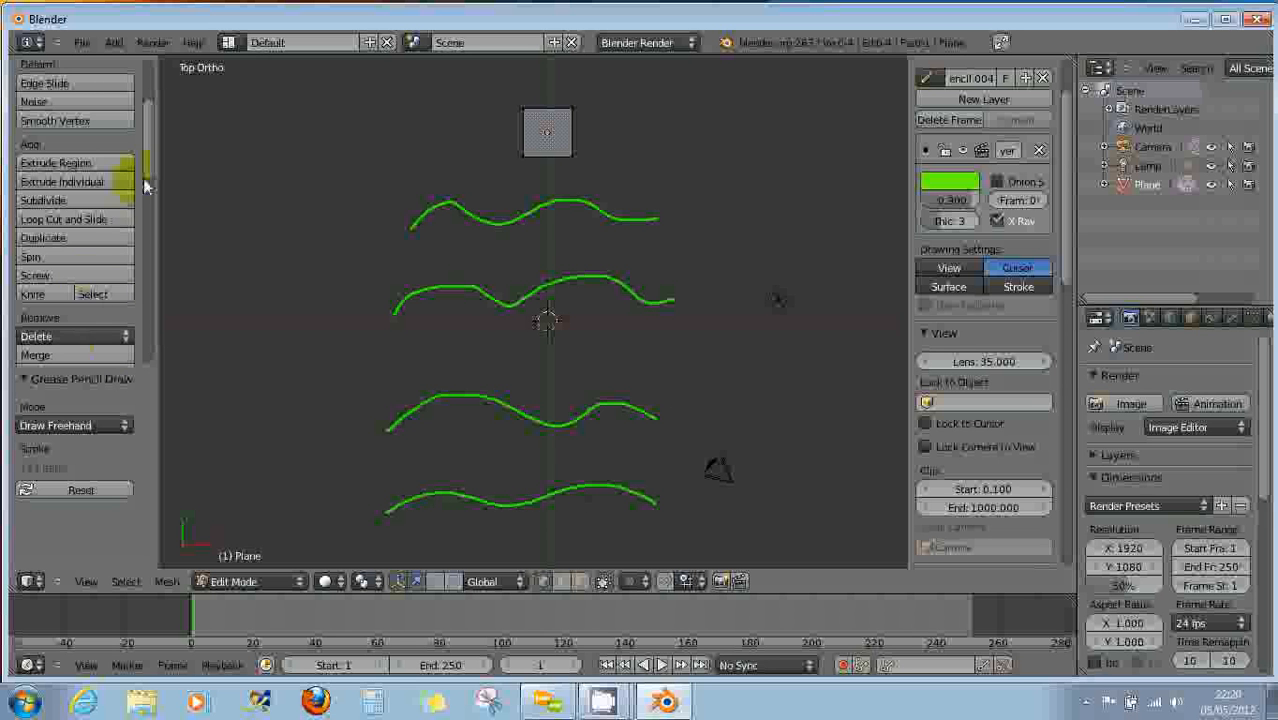
# Build a Bsurfaces surface from the four green strokes and inspect it in perspective.
pyautogui.moveTo(147, 174); pyautogui.dragTo(134, 367)
pyautogui.click(64, 268)
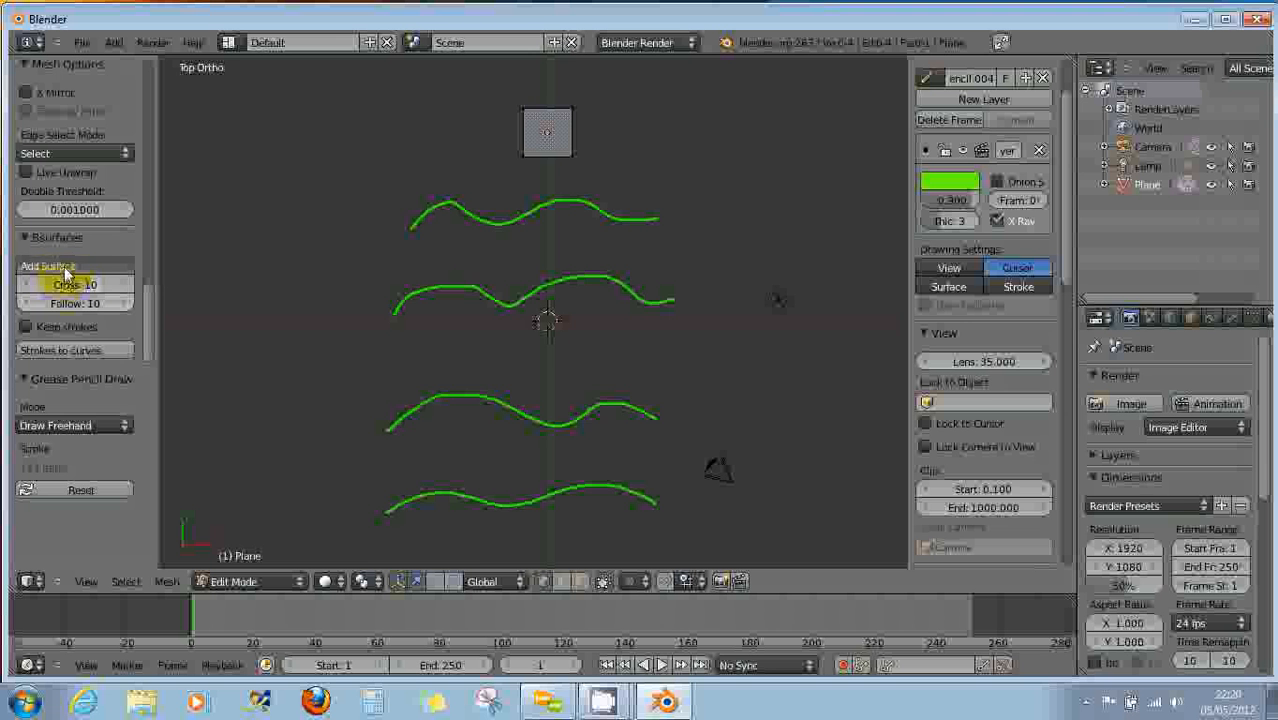
pyautogui.moveTo(612, 330); pyautogui.dragTo(425, 320, button='middle')
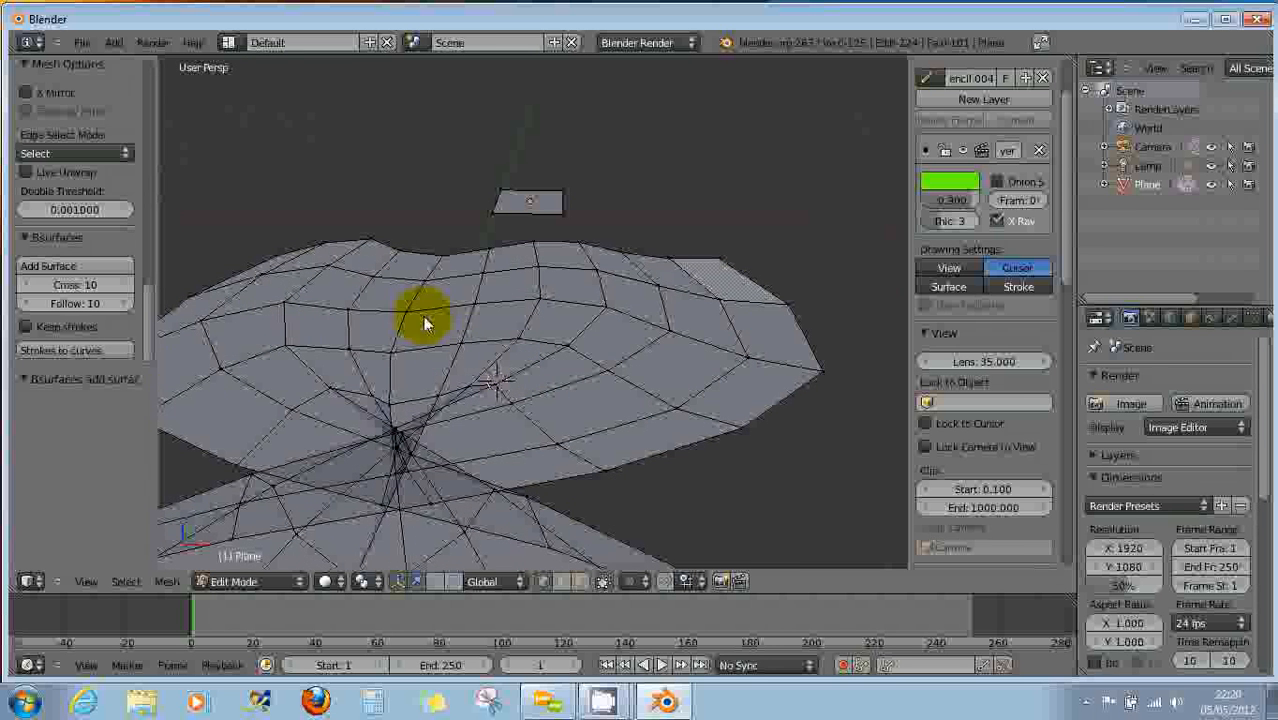
# Select three consecutive boundary vertices along the lower edge of the surface lobe nearest the plane.
pyautogui.rightClick(458, 455)
pyautogui.scroll(-5, 383, 480)
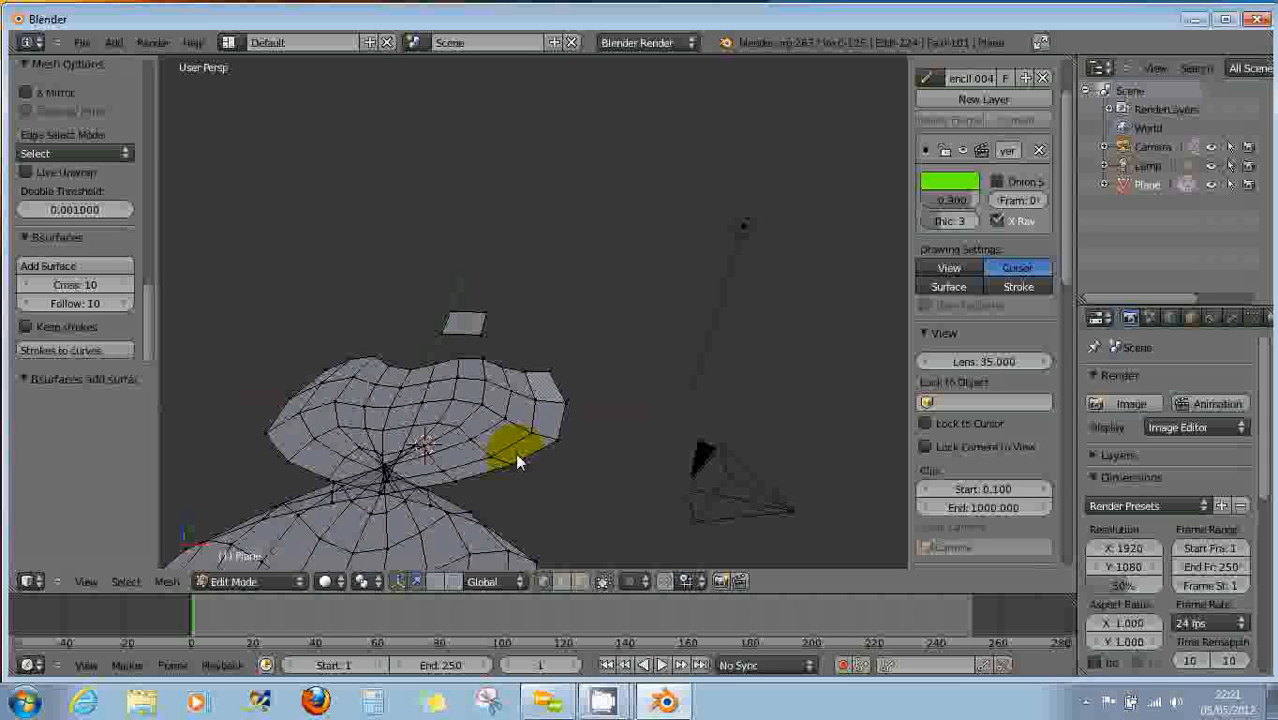
pyautogui.moveTo(513, 443); pyautogui.dragTo(514, 479, button='middle')
pyautogui.scroll(-3, 486, 481)
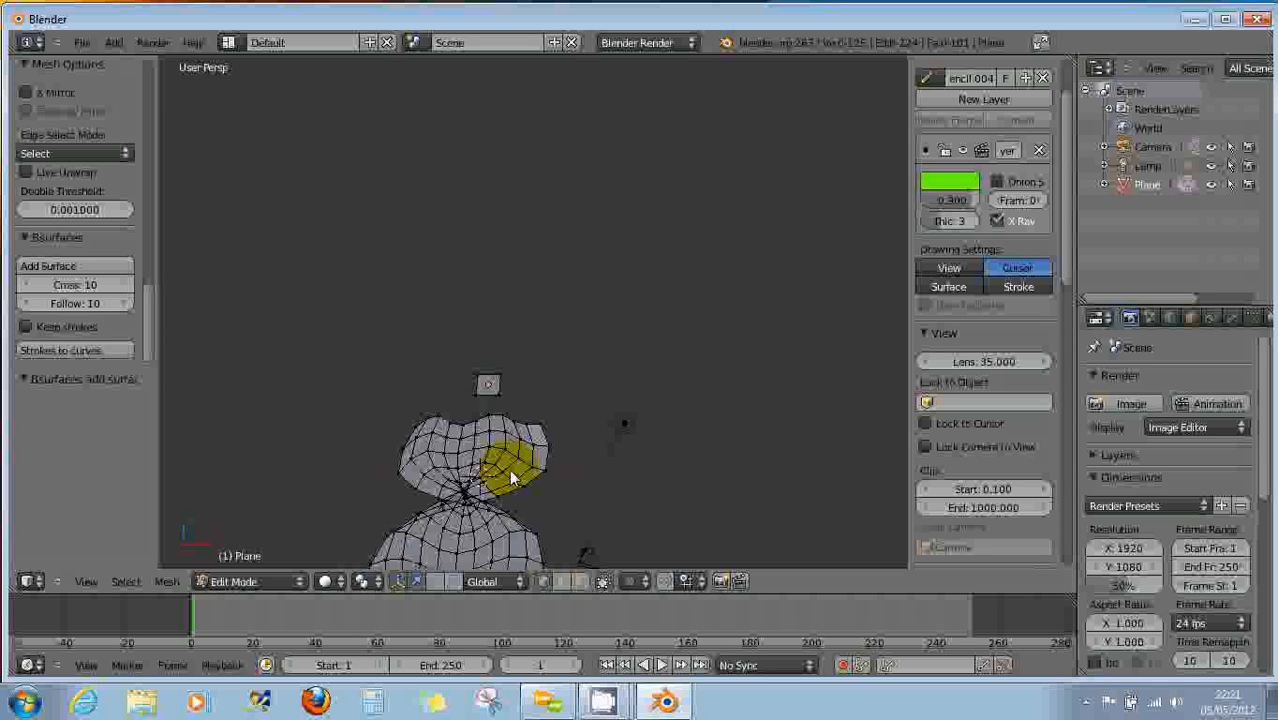
pyautogui.scroll(5, 510, 474)
pyautogui.moveTo(508, 470); pyautogui.dragTo(349, 418, button='middle')
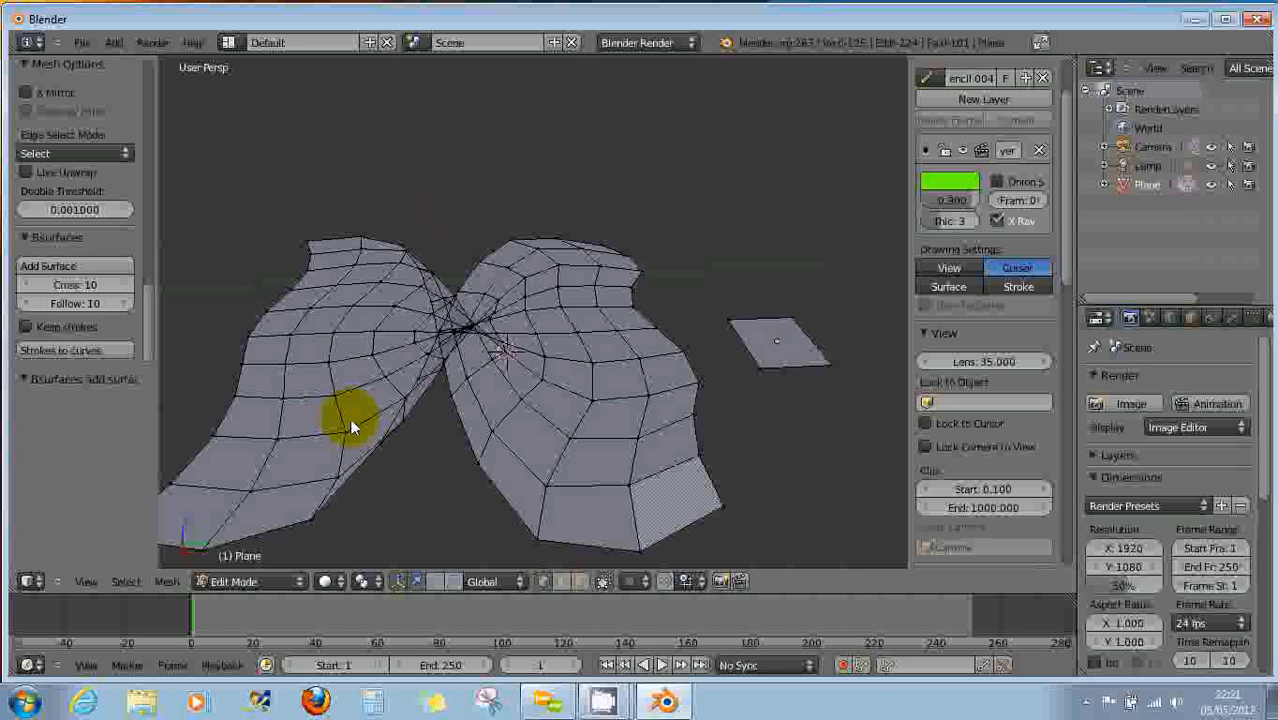
pyautogui.click(481, 481)
pyautogui.rightClick(476, 465)
pyautogui.keyDown('shift'); pyautogui.rightClick(531, 522); pyautogui.keyUp('shift')
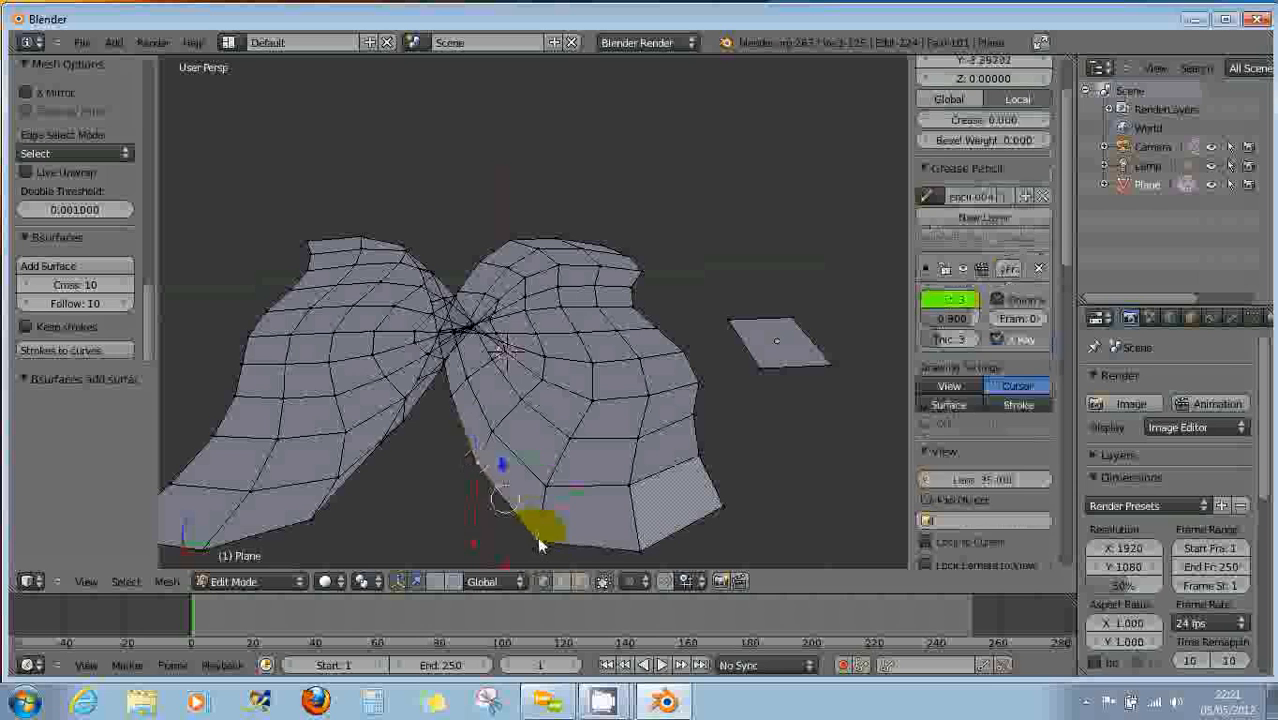
pyautogui.keyDown('shift'); pyautogui.rightClick(593, 536); pyautogui.keyUp('shift')
pyautogui.keyDown('shift'); pyautogui.rightClick(633, 542); pyautogui.keyUp('shift')
# Add three vertices along the facing inner edge of the opposite lobe to the selection.
pyautogui.keyDown('shift'); pyautogui.rightClick(372, 440); pyautogui.keyUp('shift')
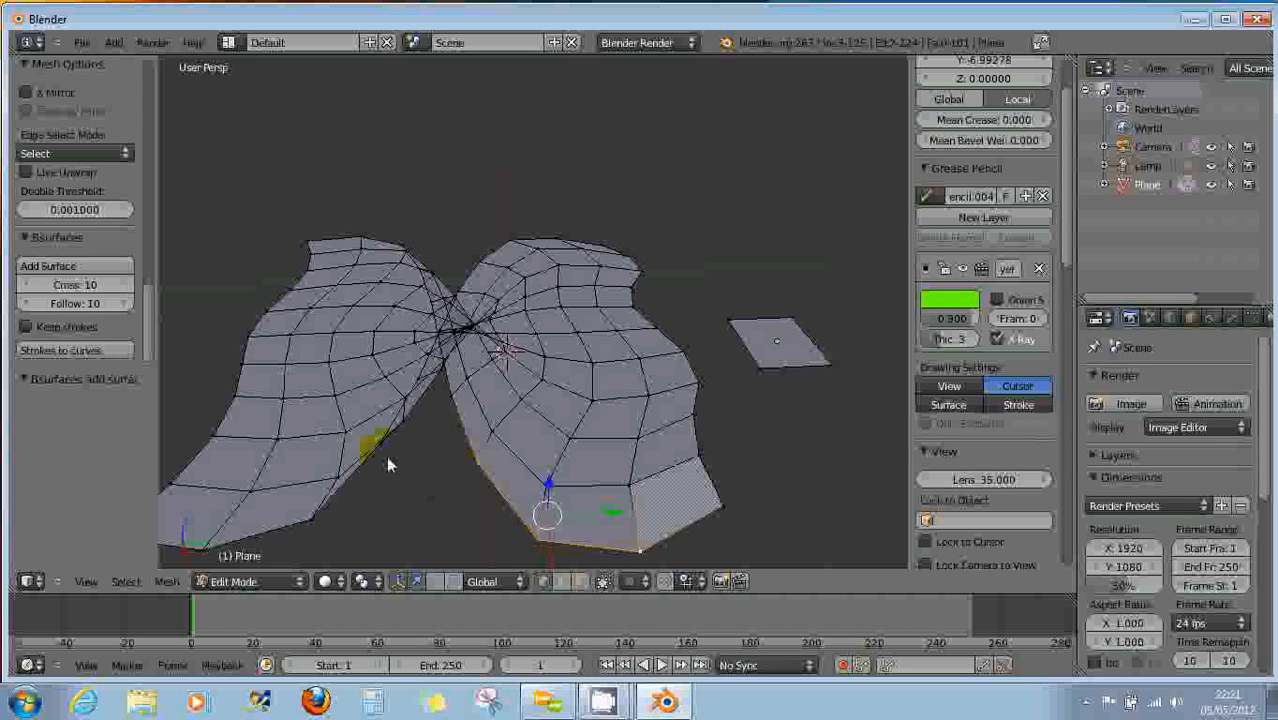
pyautogui.keyDown('shift'); pyautogui.rightClick(398, 424); pyautogui.keyUp('shift')
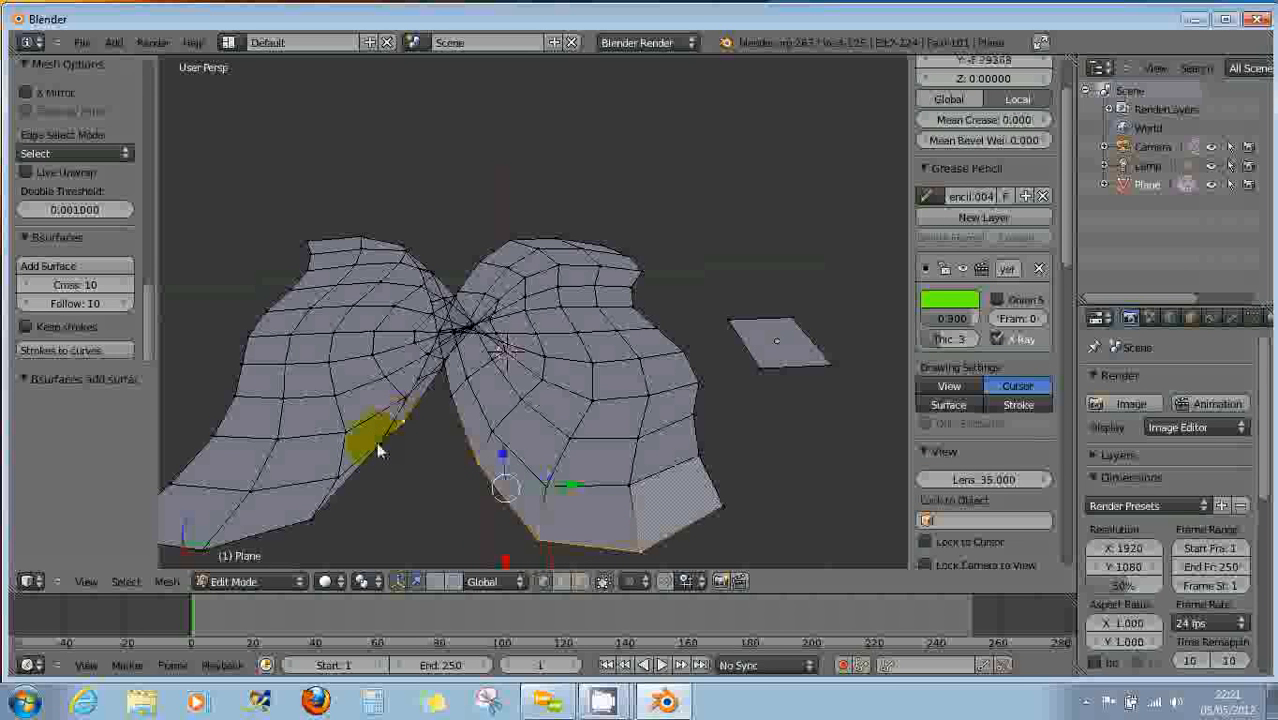
pyautogui.keyDown('shift'); pyautogui.rightClick(376, 445); pyautogui.keyUp('shift')
pyautogui.keyDown('shift'); pyautogui.rightClick(340, 472); pyautogui.keyUp('shift')
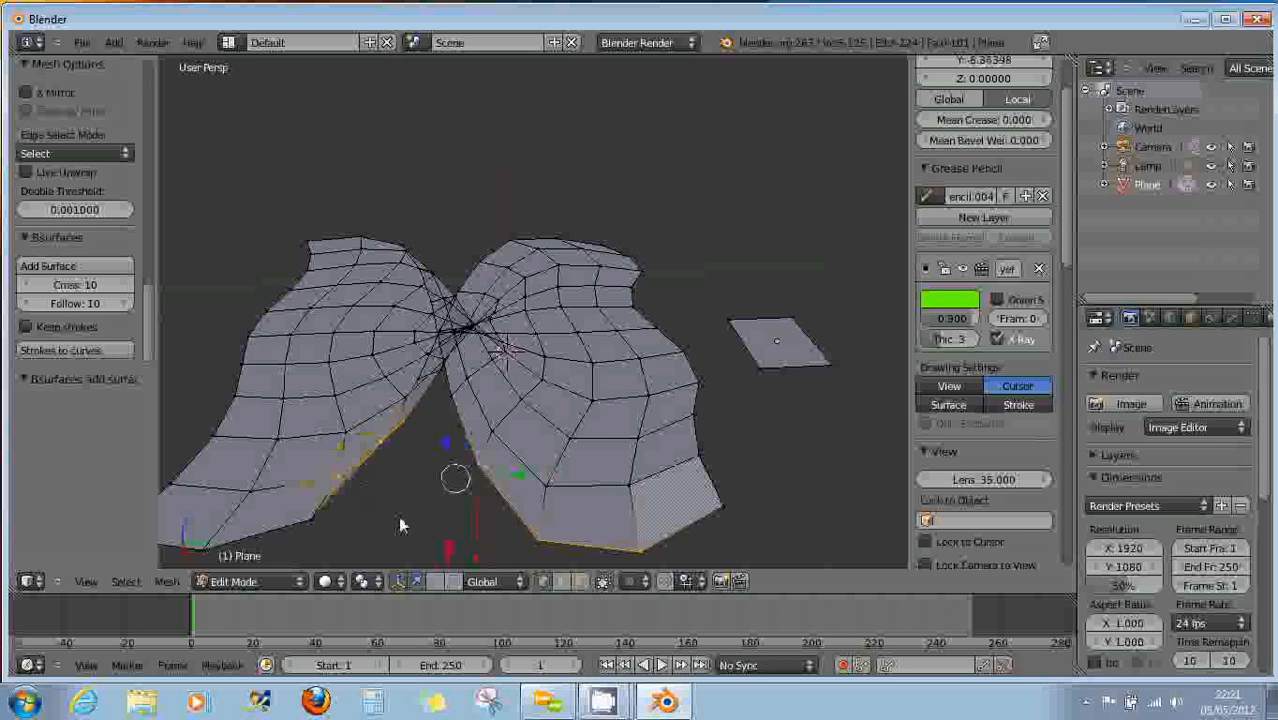
# Draw three green curved strokes bridging the gap between the selected edges and build a Bsurfaces surface from them.
pyautogui.moveTo(398, 516); pyautogui.dragTo(401, 456, button='middle')
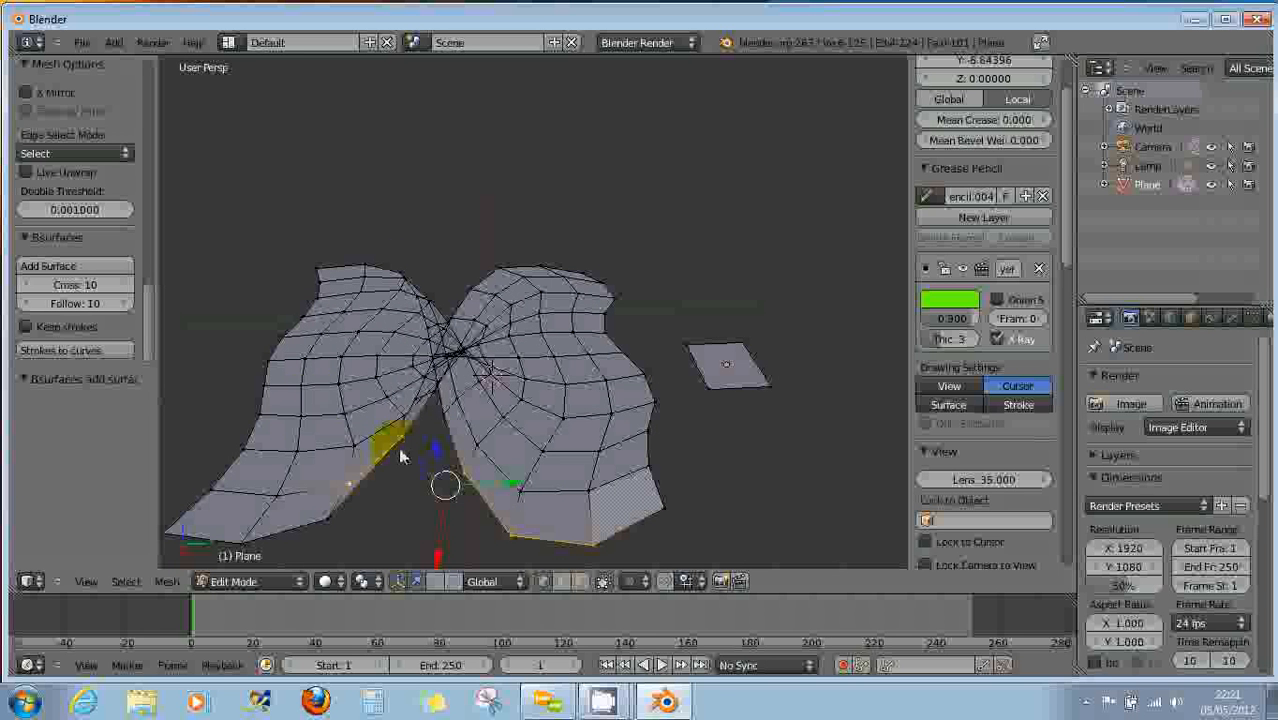
pyautogui.keyDown('shift'); pyautogui.rightClick(388, 408); pyautogui.keyUp('shift')
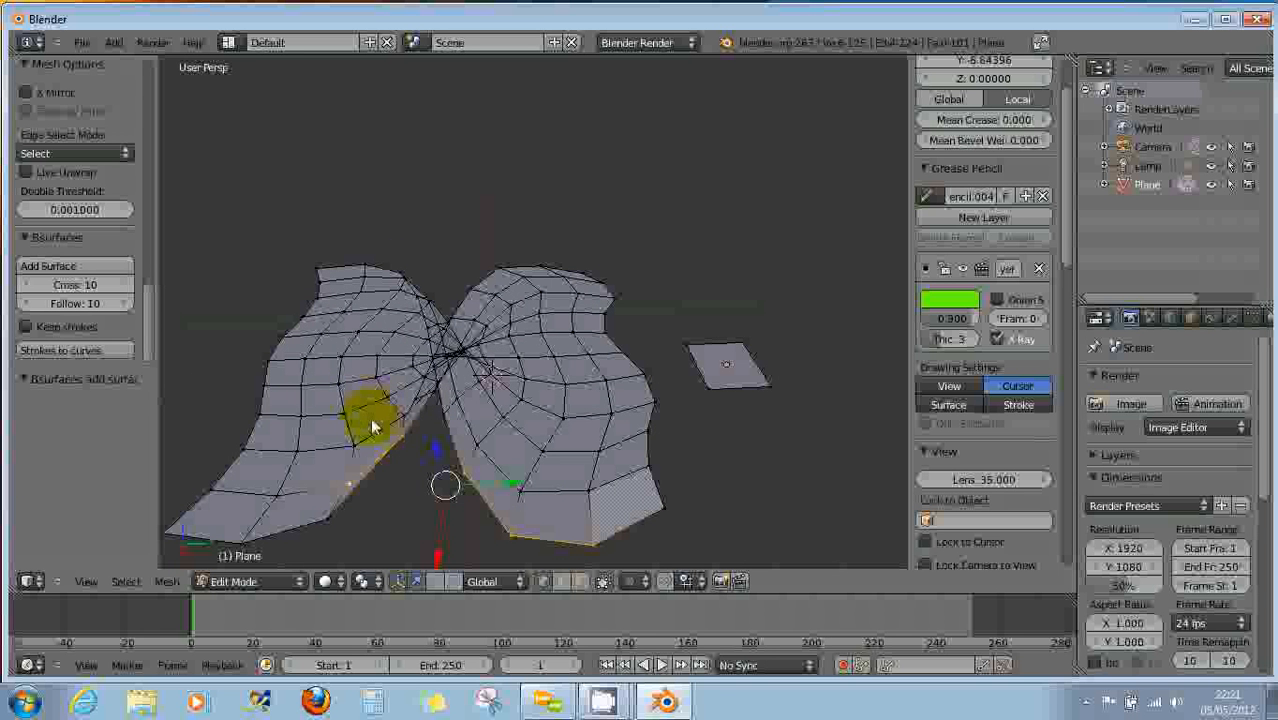
pyautogui.moveTo(385, 440)
pyautogui.mouseDown()
pyautogui.moveTo(476, 472)
pyautogui.moveTo(365, 458)
pyautogui.moveTo(513, 515)
pyautogui.mouseUp()
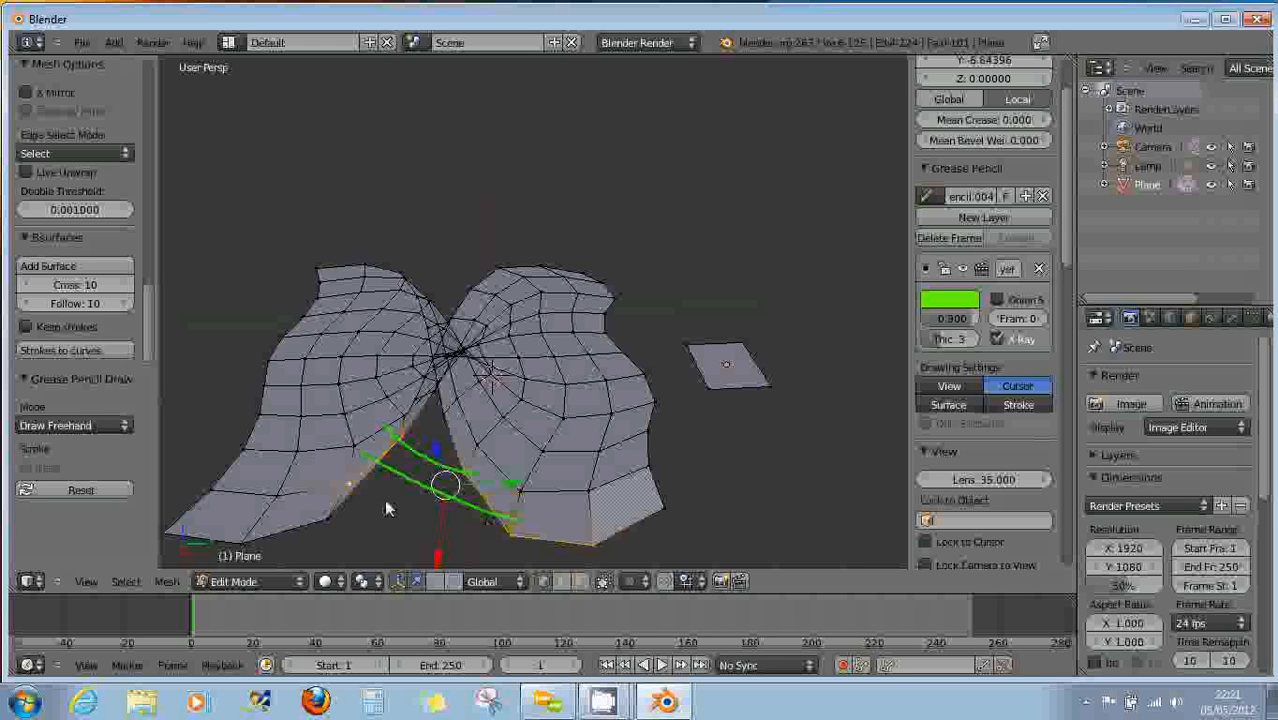
pyautogui.moveTo(348, 484)
pyautogui.mouseDown()
pyautogui.moveTo(540, 552)
pyautogui.moveTo(590, 544)
pyautogui.mouseUp()
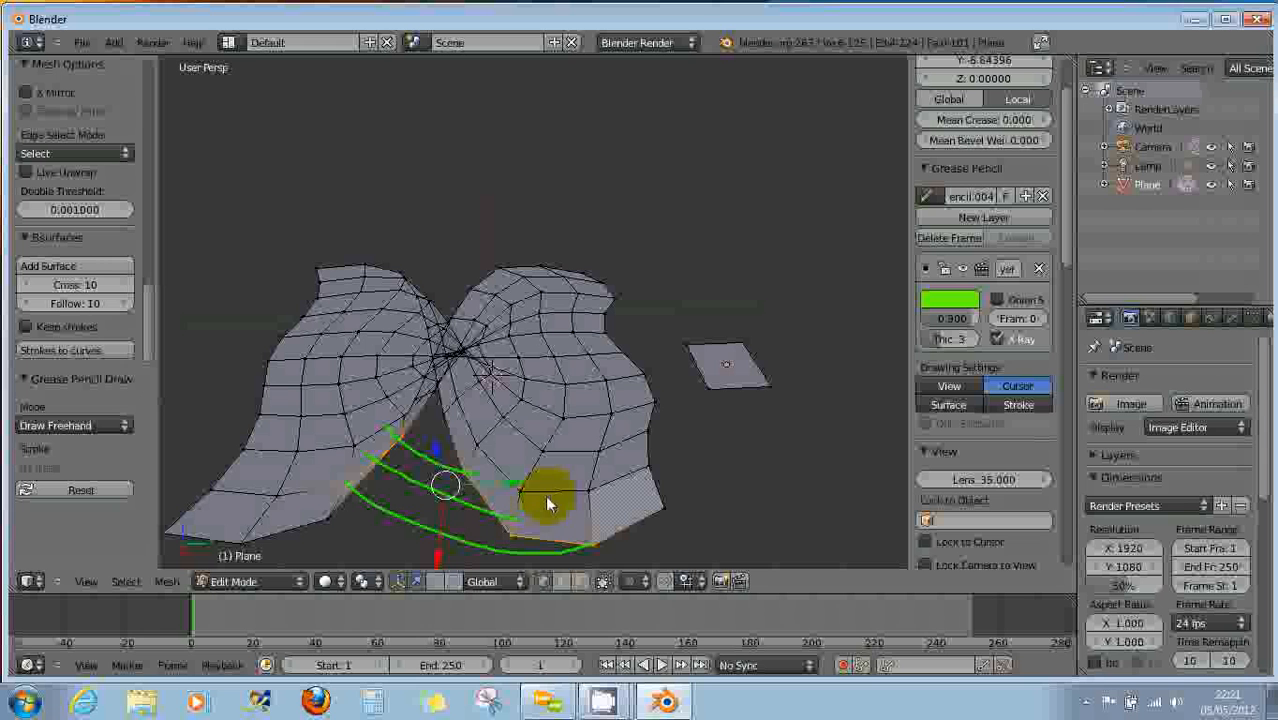
pyautogui.click(65, 268)
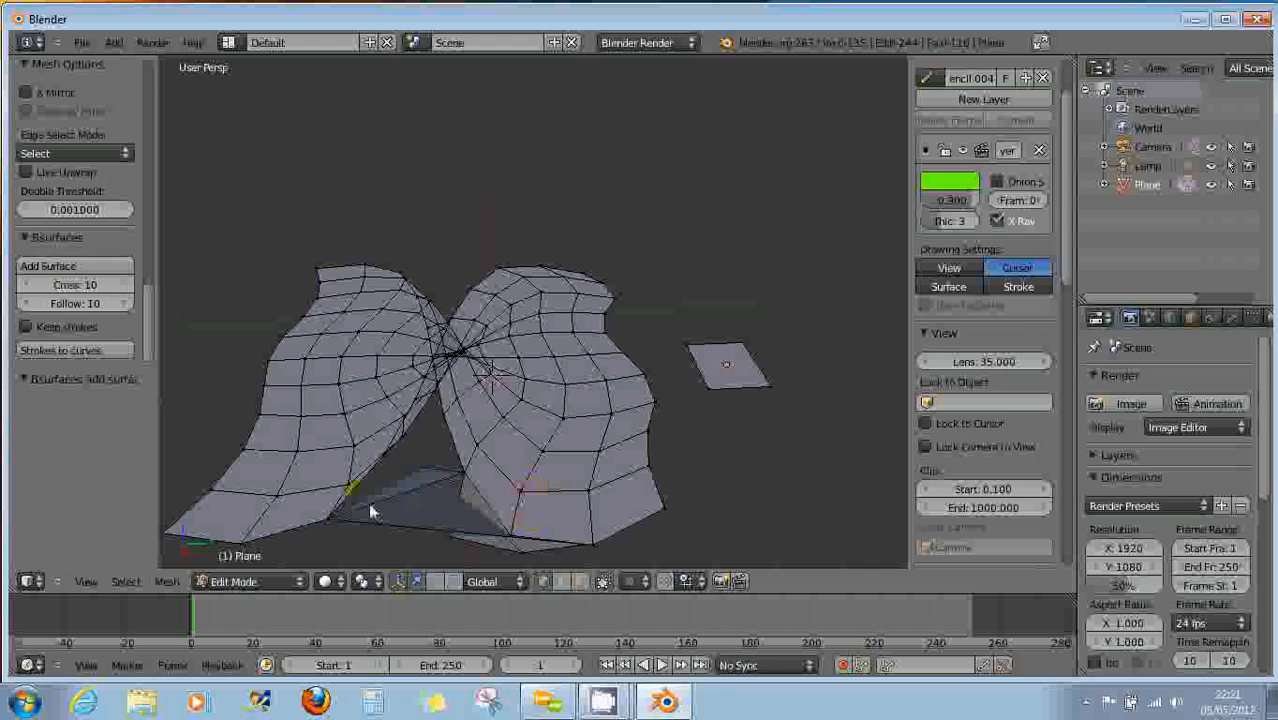
pyautogui.moveTo(251, 500); pyautogui.dragTo(382, 522, button='middle')
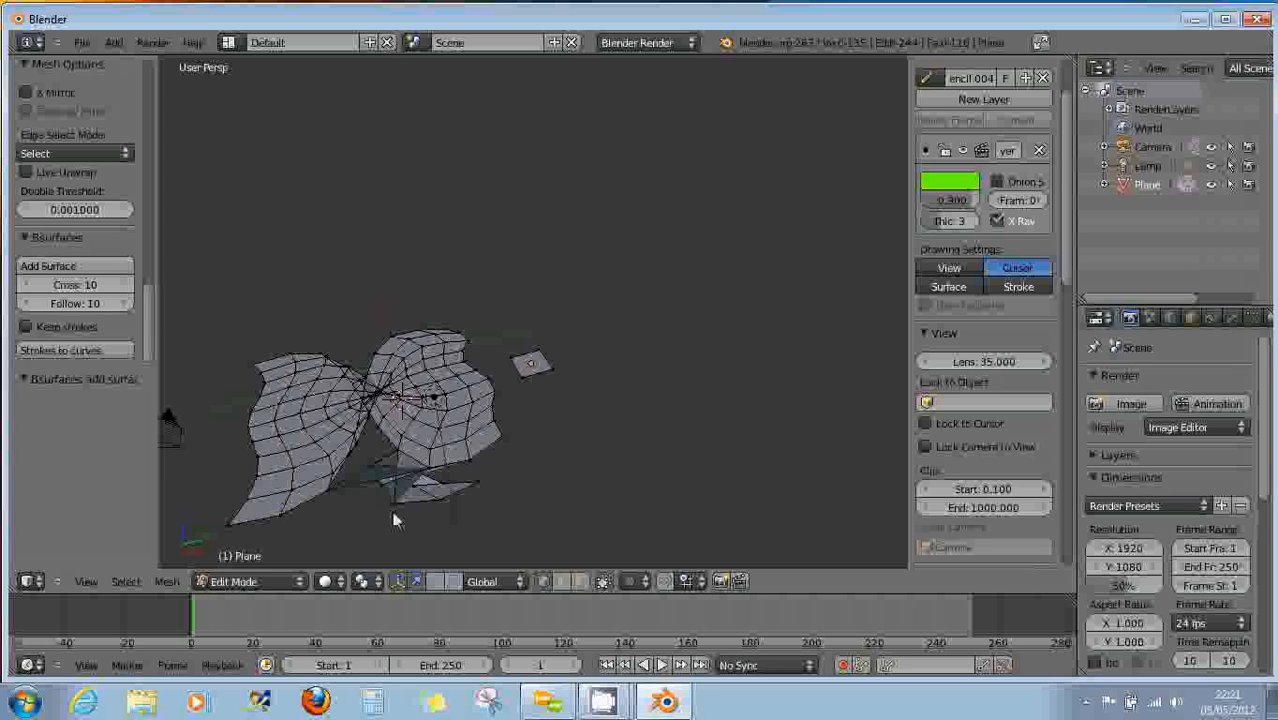
# Select four consecutive vertices on the outer edge of the lobe just below the small plane.
pyautogui.moveTo(404, 493); pyautogui.dragTo(510, 426, button='middle')
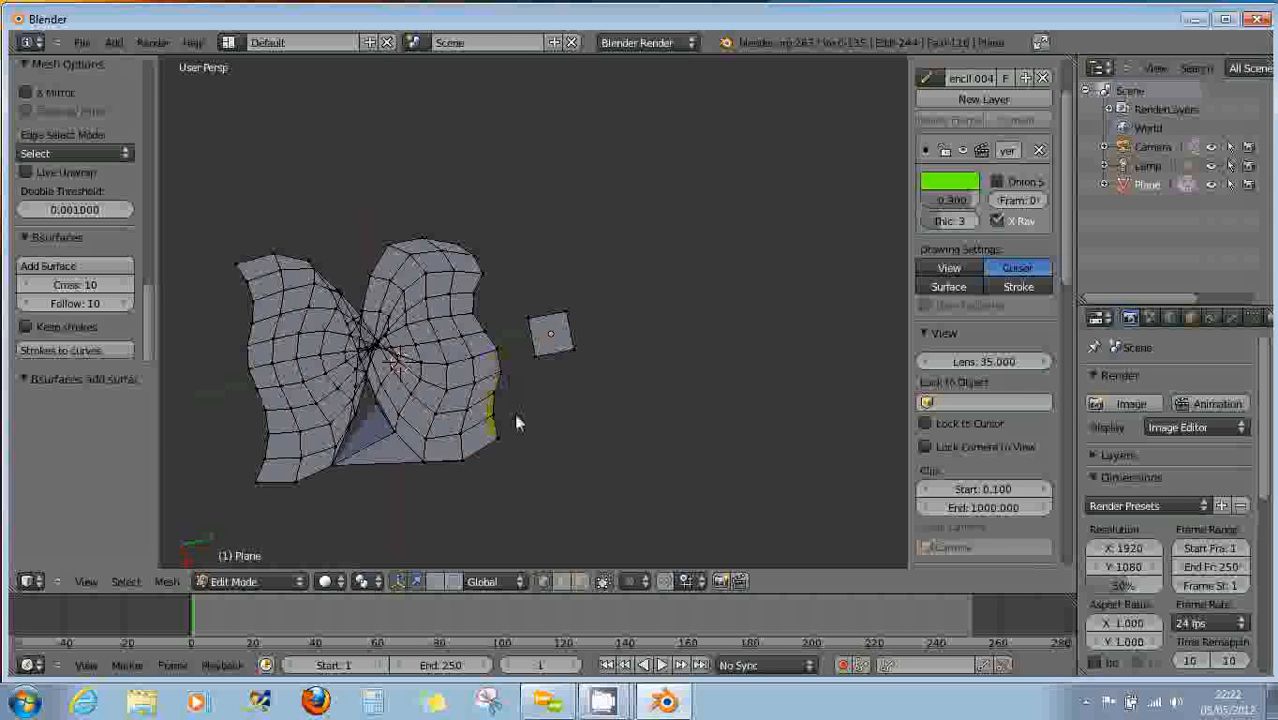
pyautogui.rightClick(498, 379)
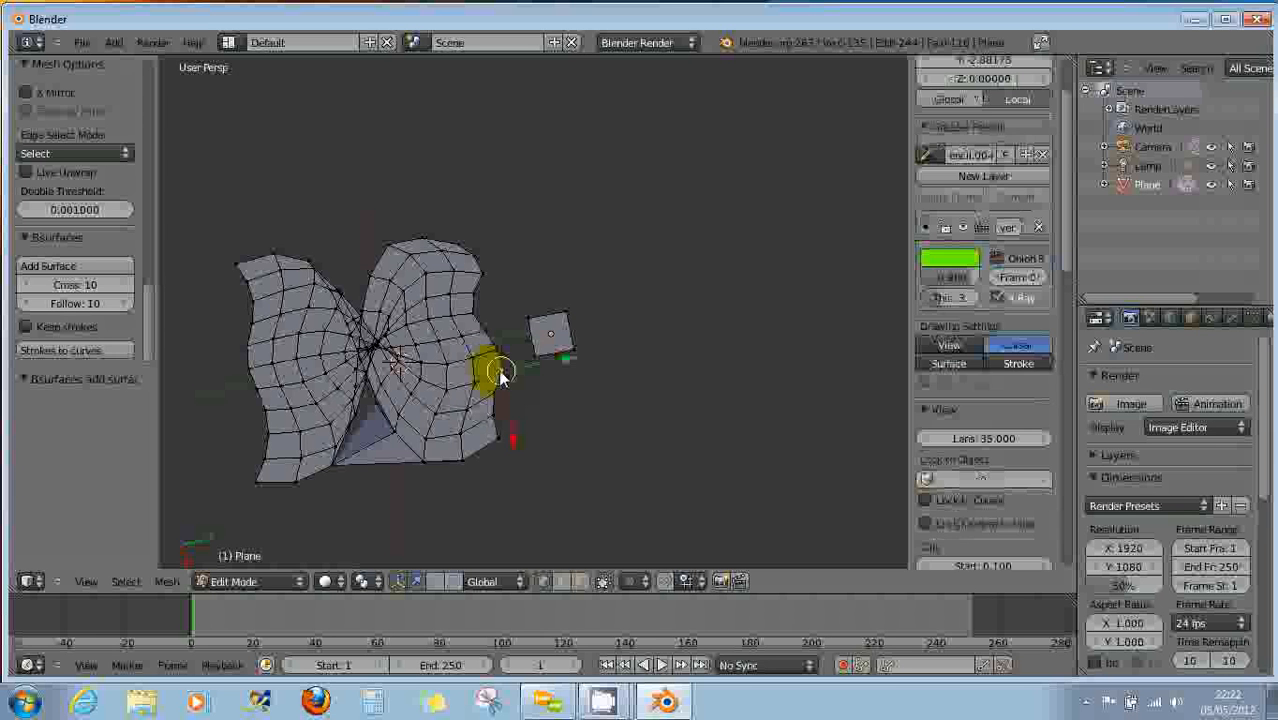
pyautogui.keyDown('shift'); pyautogui.rightClick(488, 406); pyautogui.keyUp('shift')
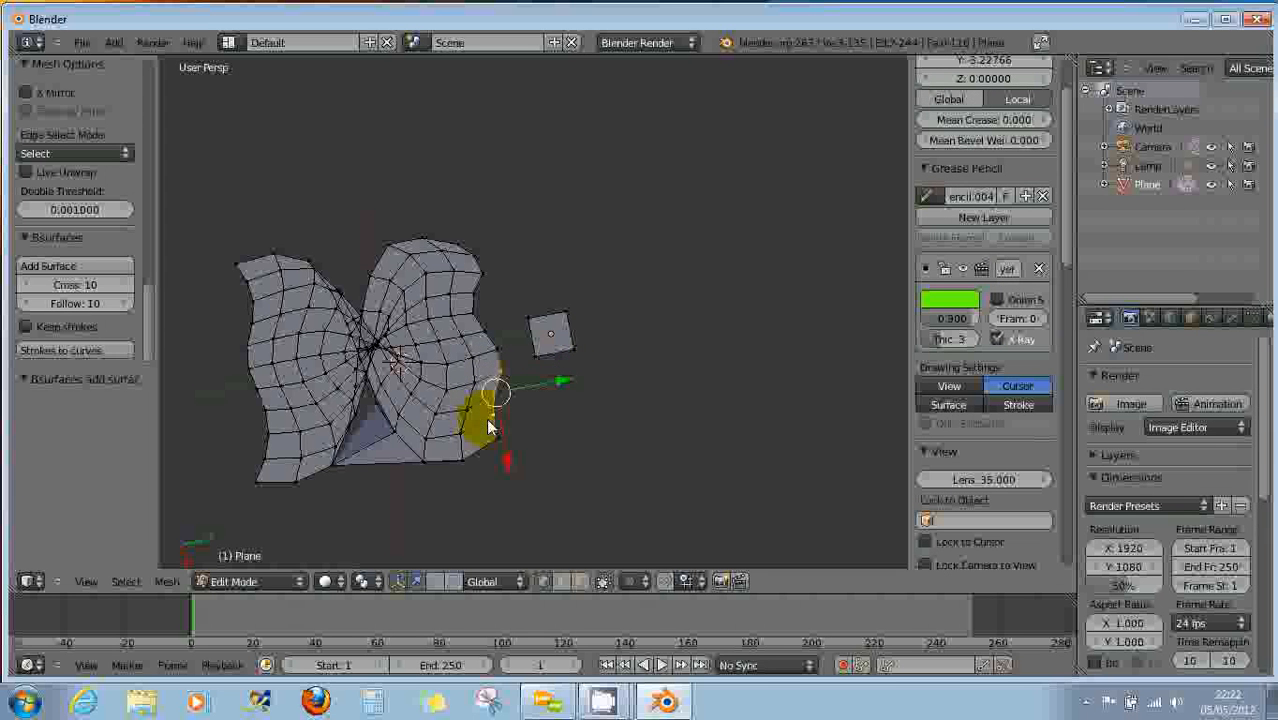
pyautogui.keyDown('shift'); pyautogui.rightClick(492, 430); pyautogui.keyUp('shift')
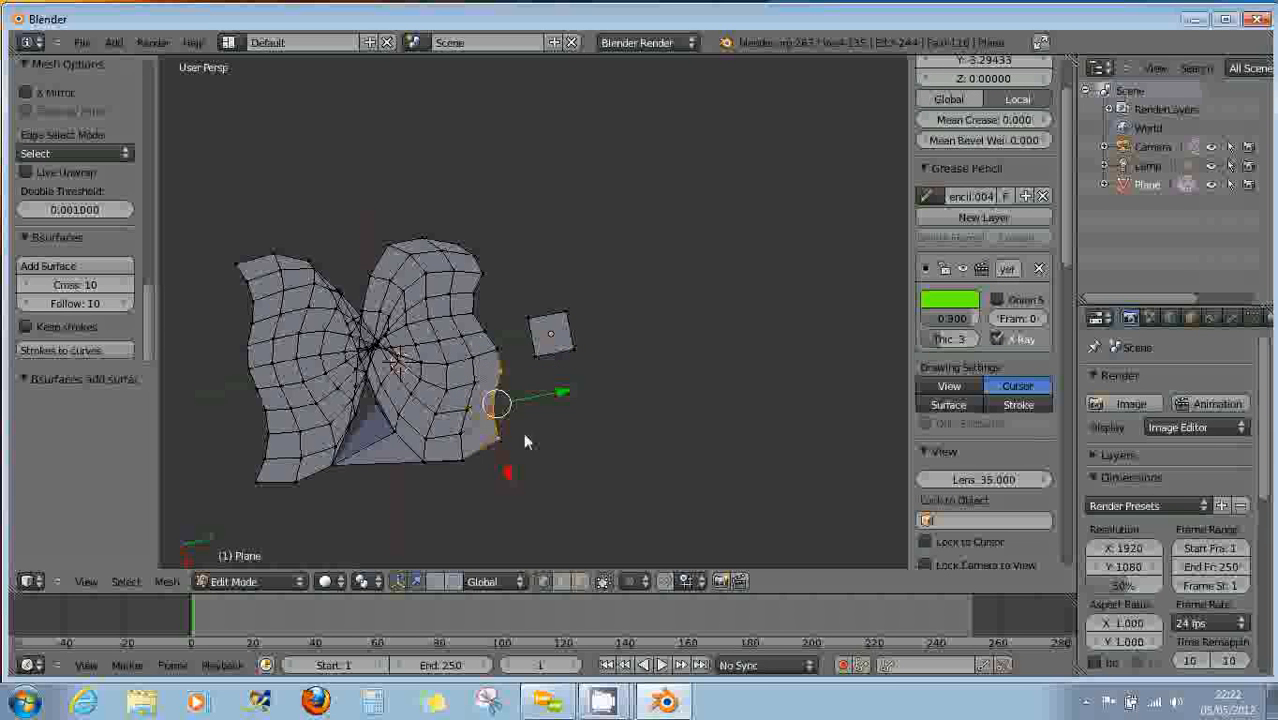
# Draw three roughly parallel green strokes outward from the selected edge and build a Bsurfaces extension from them.
pyautogui.rightClick(530, 378)
pyautogui.moveTo(528, 371); pyautogui.dragTo(530, 442)
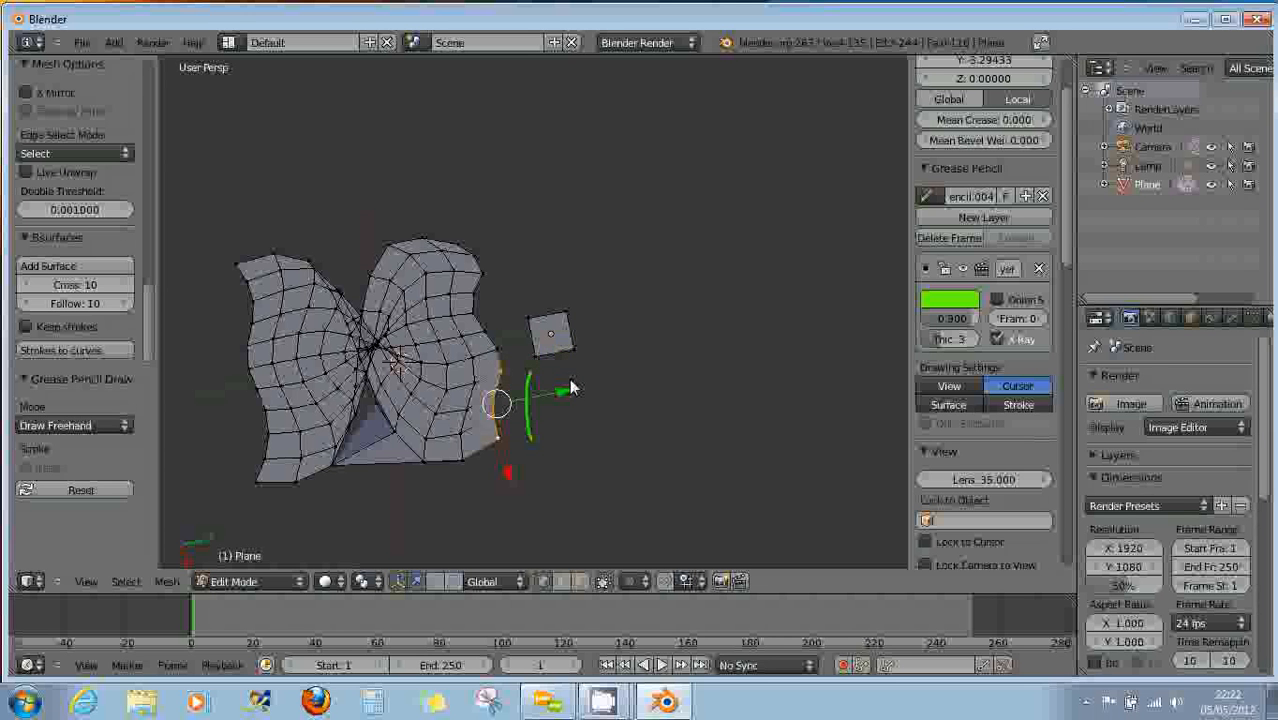
pyautogui.moveTo(602, 381); pyautogui.dragTo(578, 458)
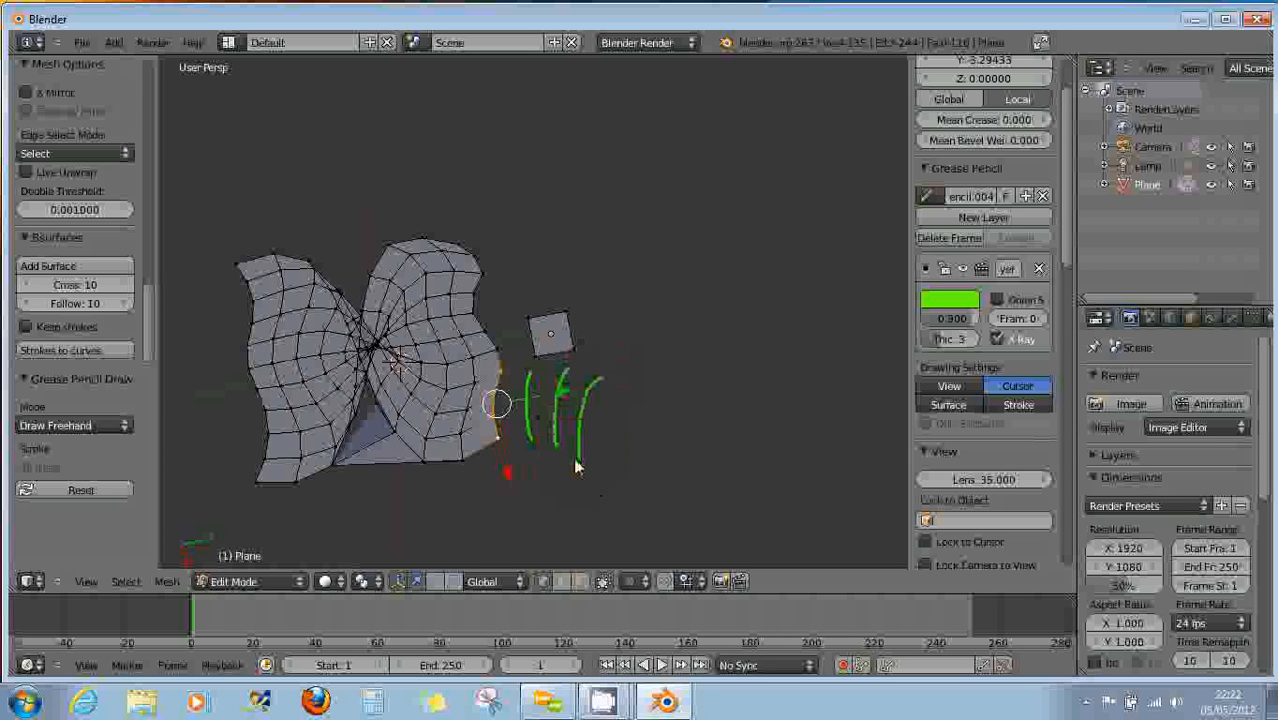
pyautogui.click(68, 272)
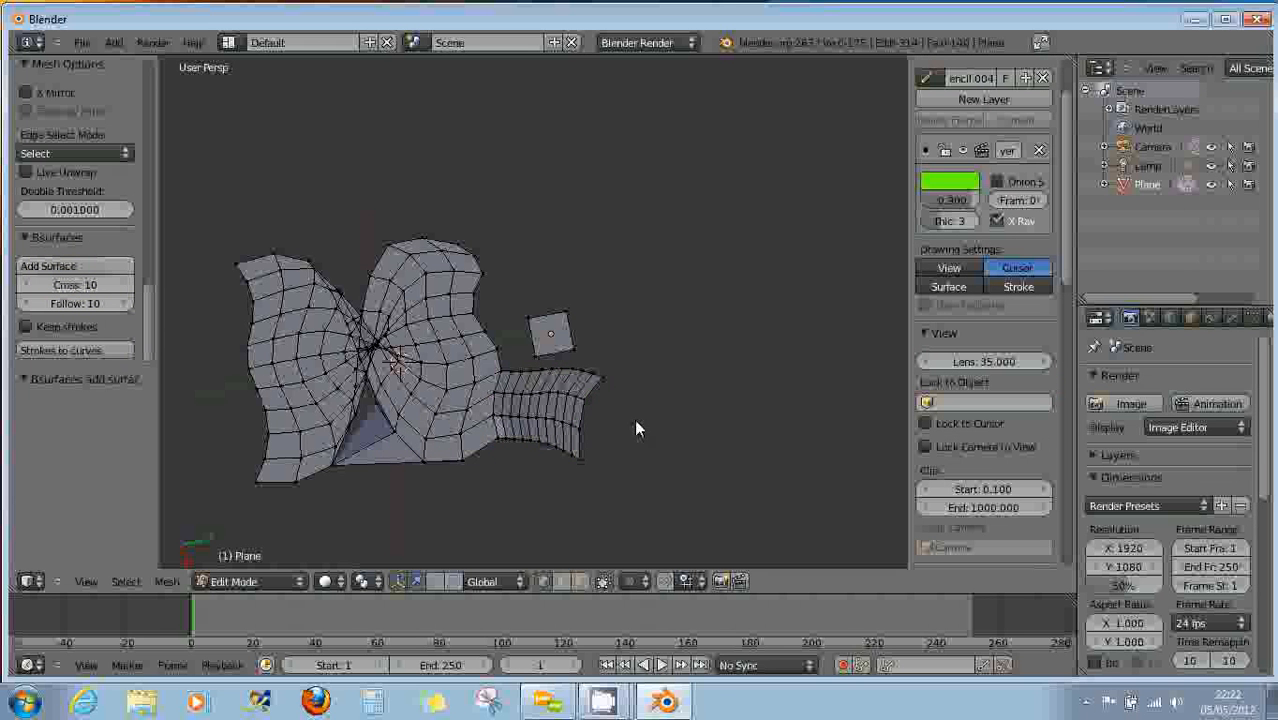
pyautogui.rightClick(515, 460)
pyautogui.moveTo(623, 488); pyautogui.dragTo(527, 420, button='middle')
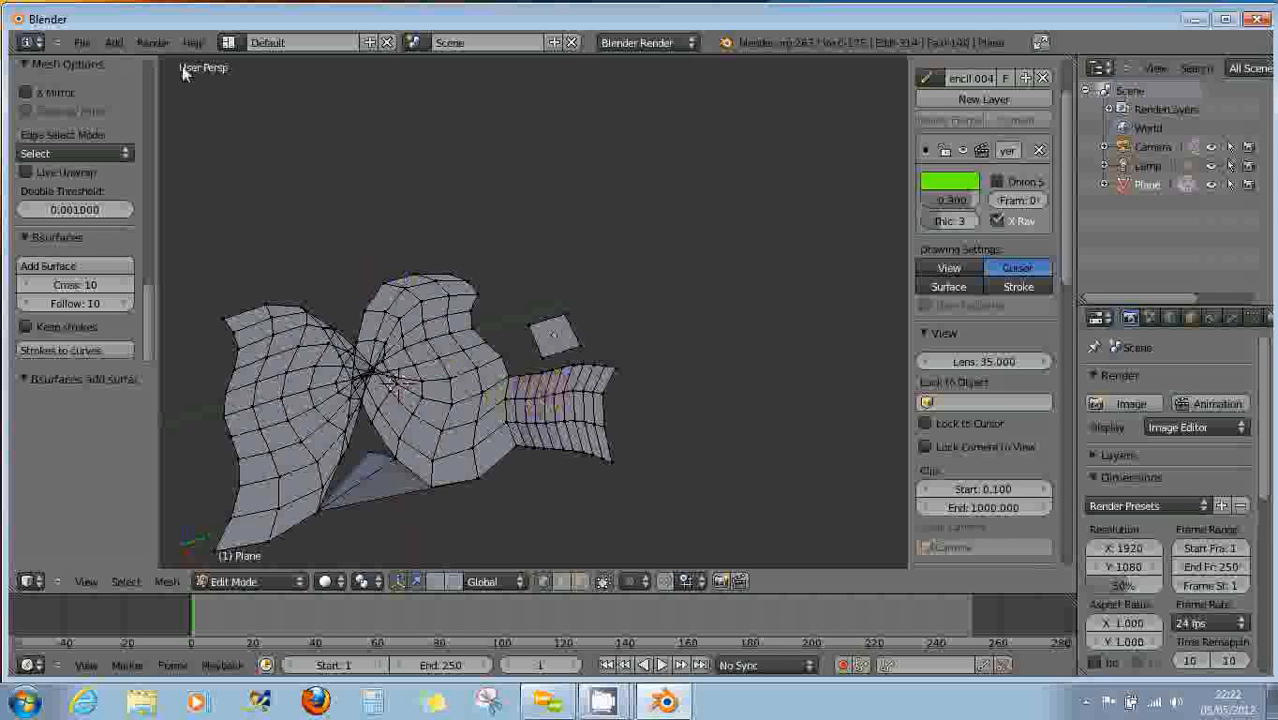
# Start a new scene by reloading the start-up file.
pyautogui.click(81, 44)
pyautogui.click(92, 62)
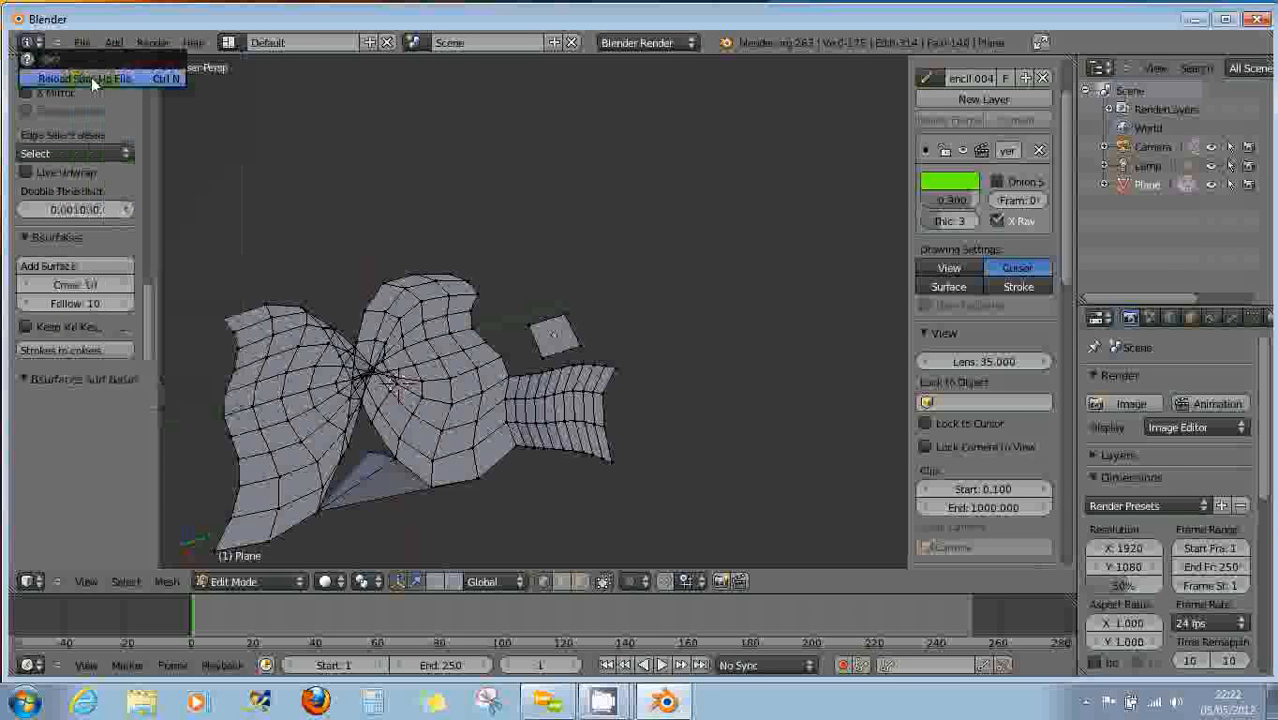
pyautogui.click(91, 77)
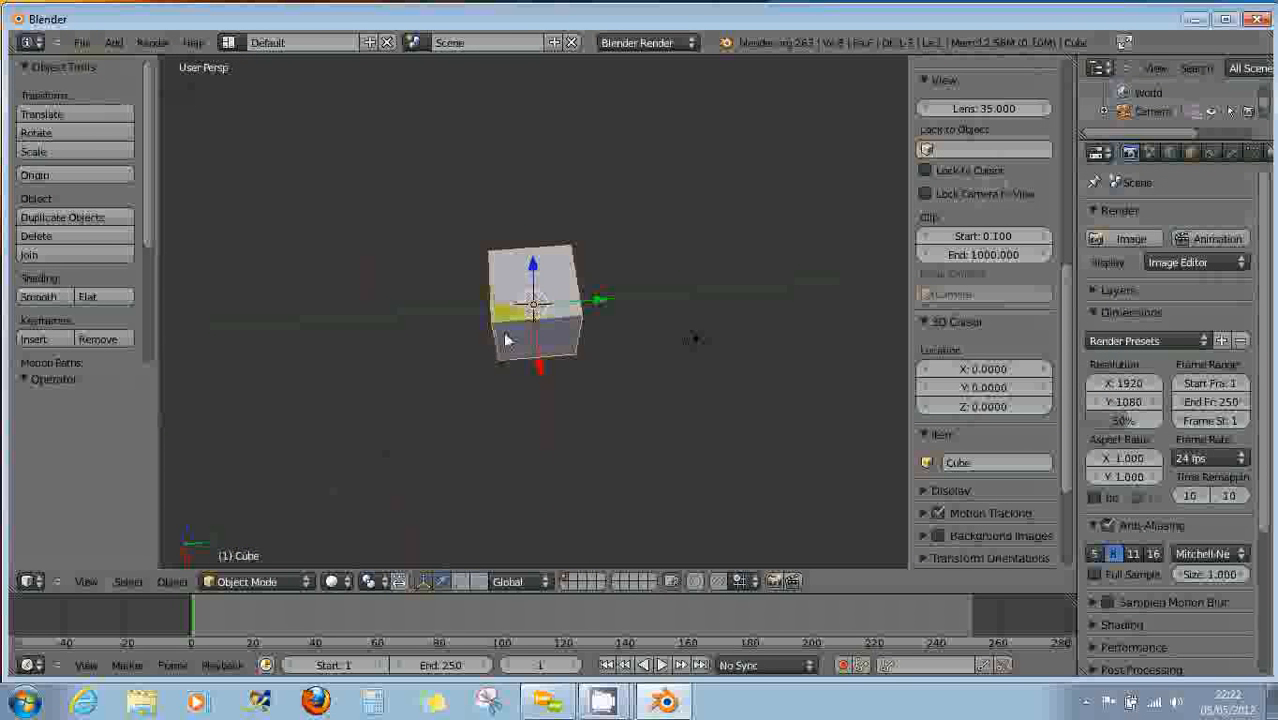
pyautogui.moveTo(506, 340)
pyautogui.mouseDown(button='middle')
pyautogui.moveTo(540, 315)
pyautogui.moveTo(527, 335)
pyautogui.mouseUp(button='middle')
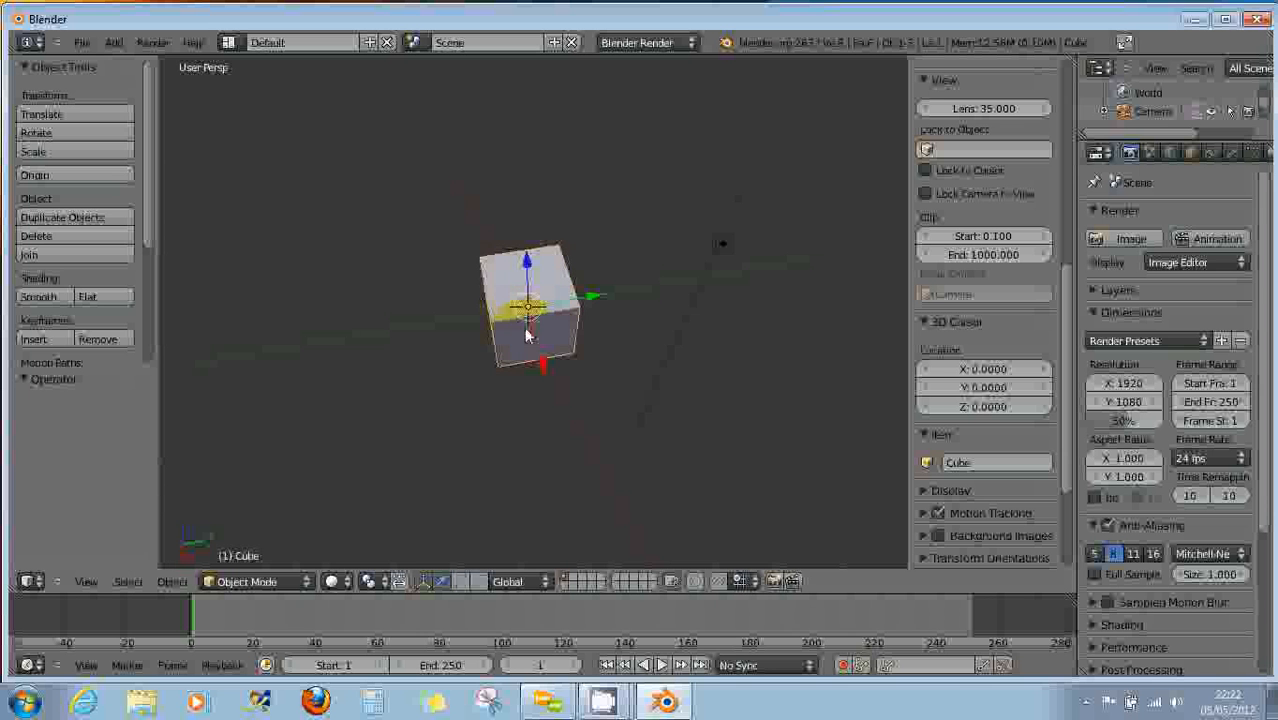
# In Edit Mode, subdivide the default cube once and subdivide it smooth with 10 cuts.
pyautogui.press('Tab')
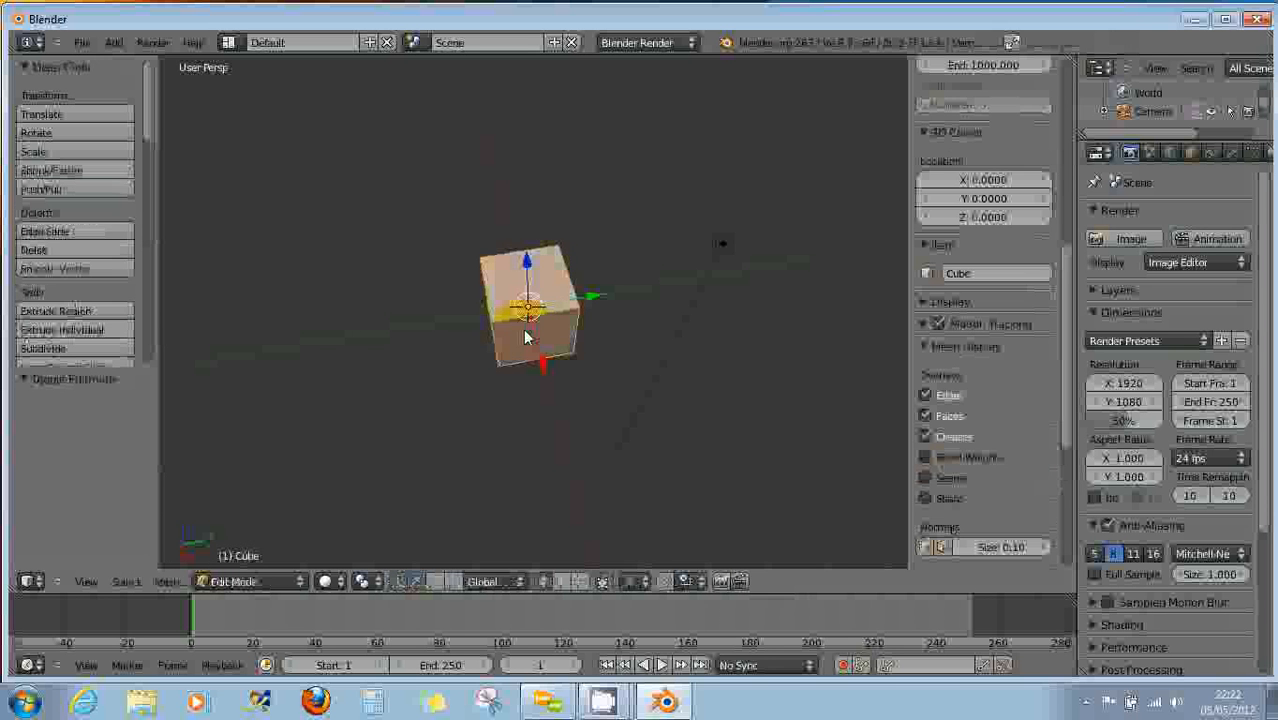
pyautogui.press('w')
pyautogui.click(519, 328)
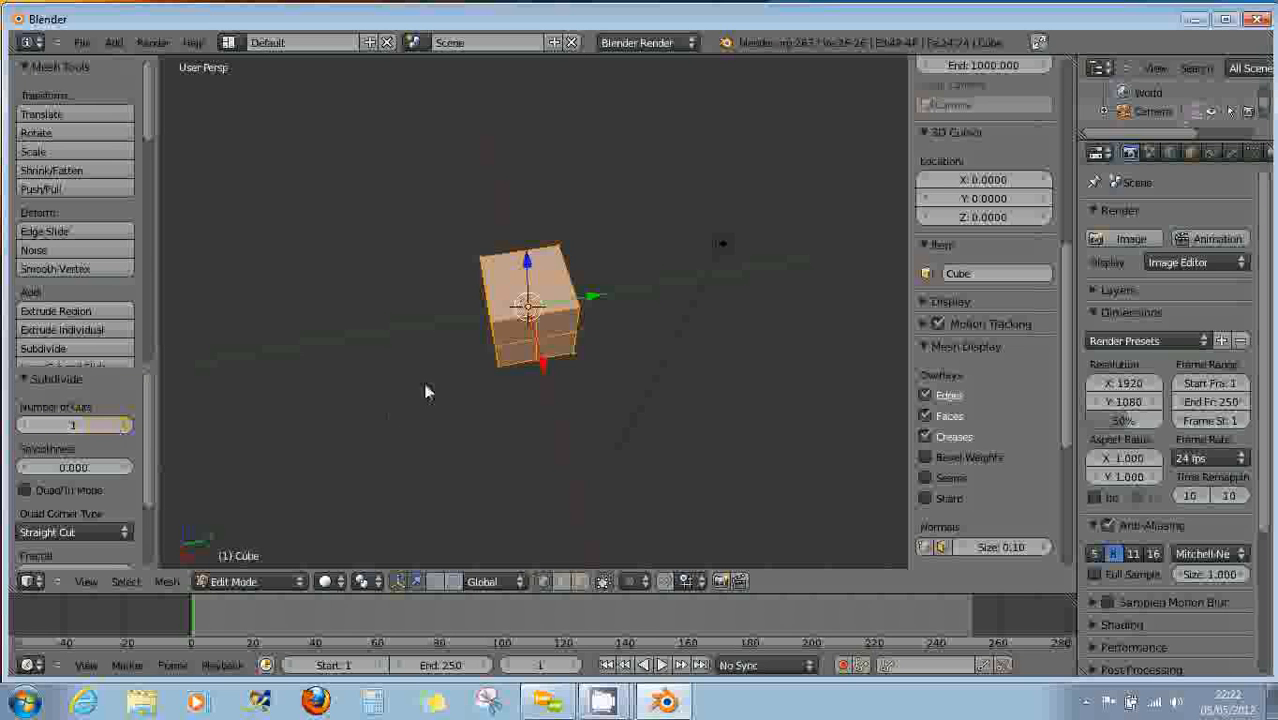
pyautogui.press('x')
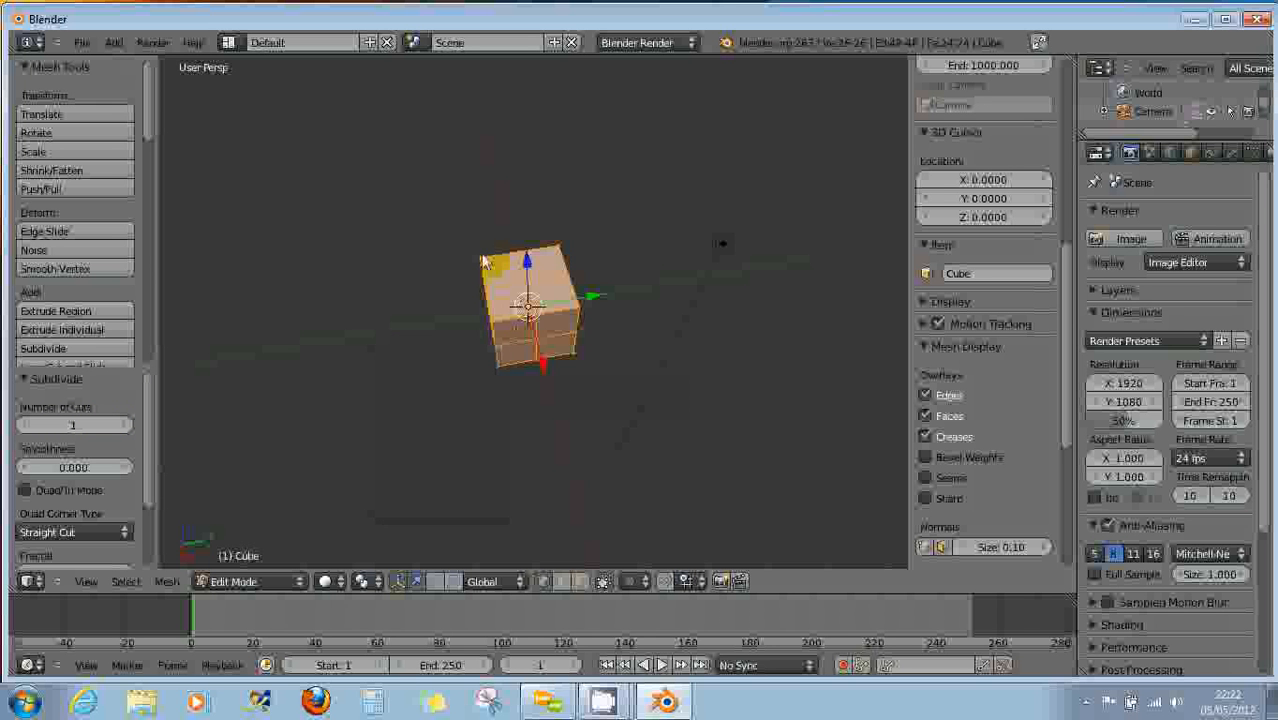
pyautogui.press('w')
pyautogui.click(430, 304)
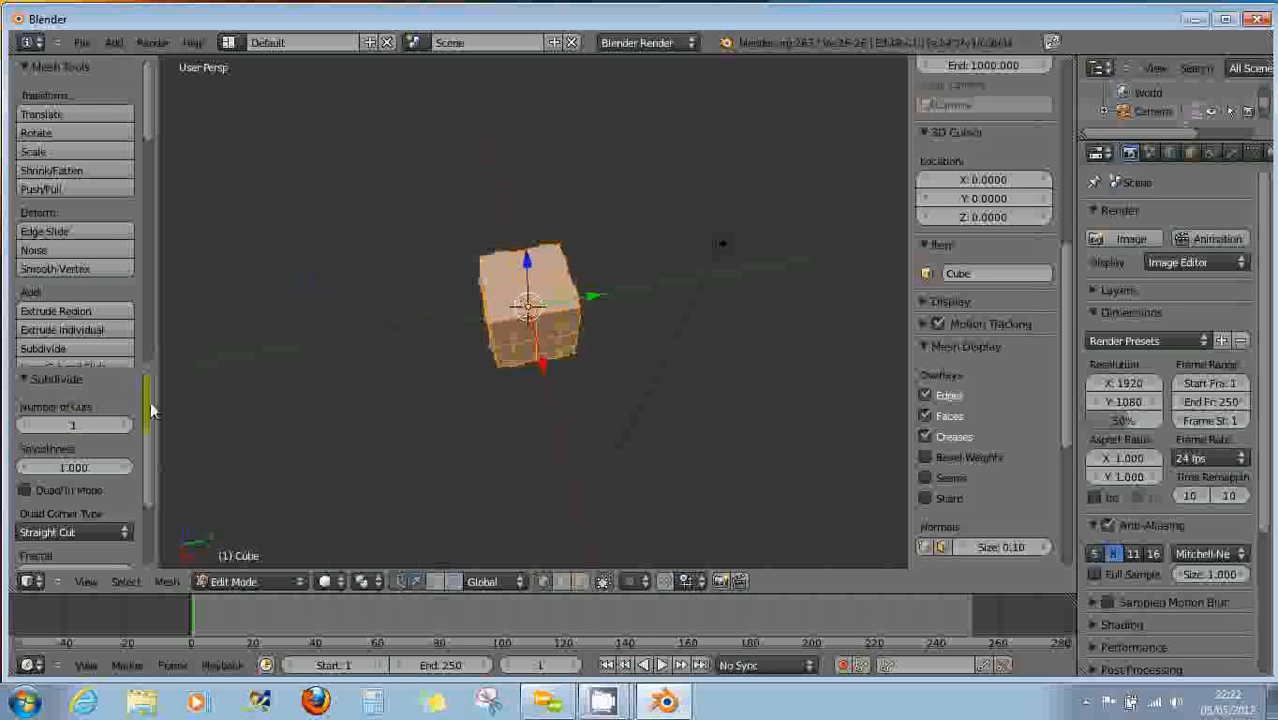
pyautogui.moveTo(77, 423); pyautogui.dragTo(297, 436)
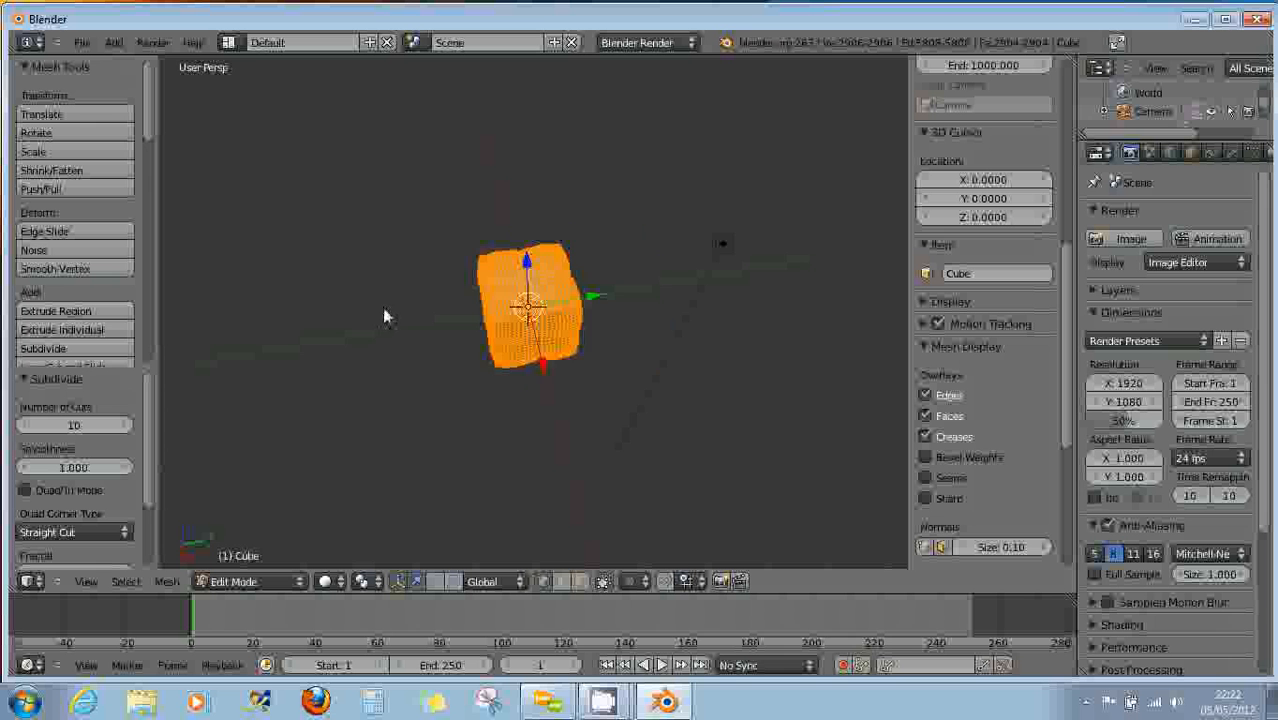
# Deselect the whole cube mesh, add a new Grease Pencil data block and set its drawing mode to Surface.
pyautogui.moveTo(387, 316); pyautogui.dragTo(418, 320, button='middle')
pyautogui.moveTo(534, 322); pyautogui.dragTo(572, 320, button='middle')
pyautogui.press('a')
pyautogui.scroll(3, 572, 320)
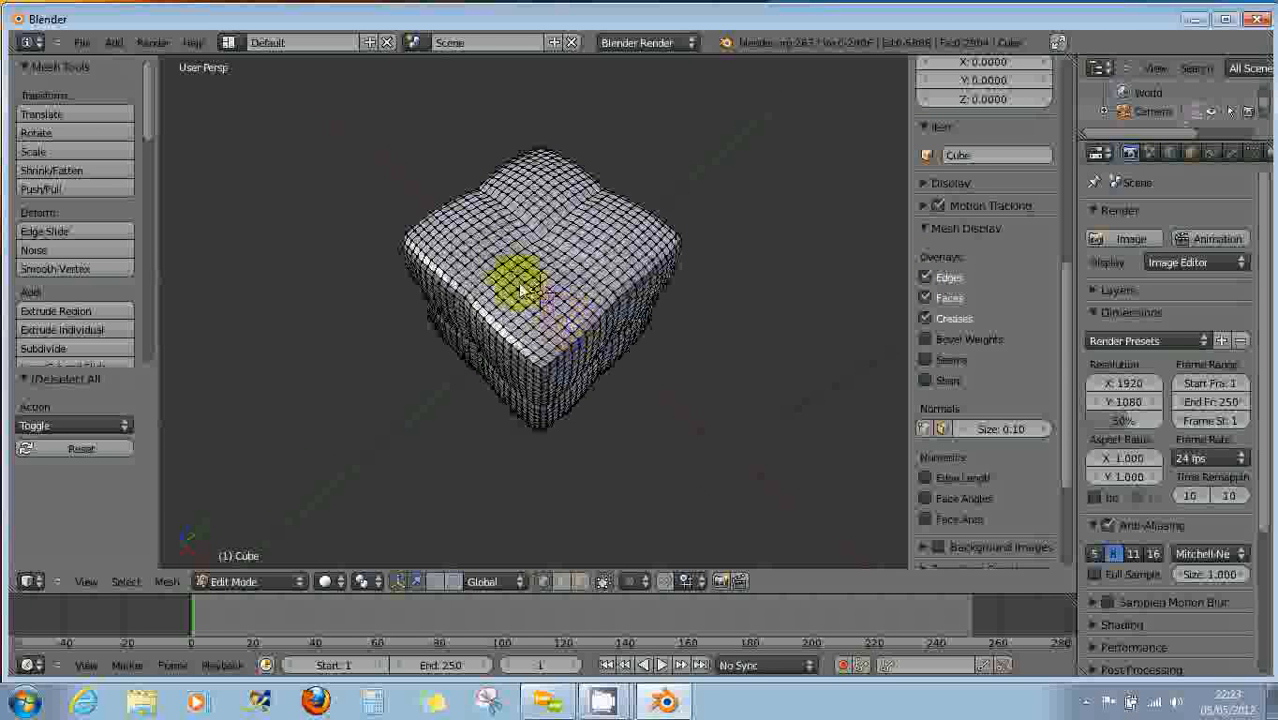
pyautogui.moveTo(518, 278); pyautogui.dragTo(520, 285, button='middle')
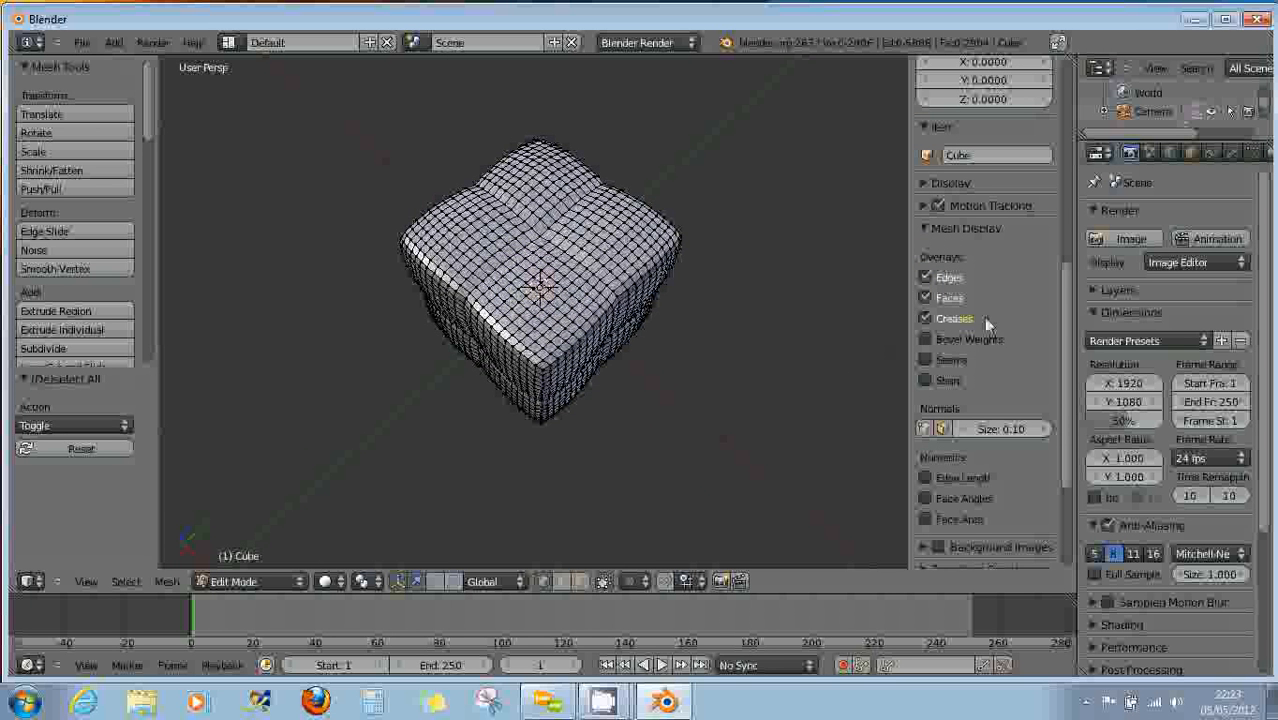
pyautogui.moveTo(1065, 312); pyautogui.dragTo(1052, 100)
pyautogui.click(970, 150)
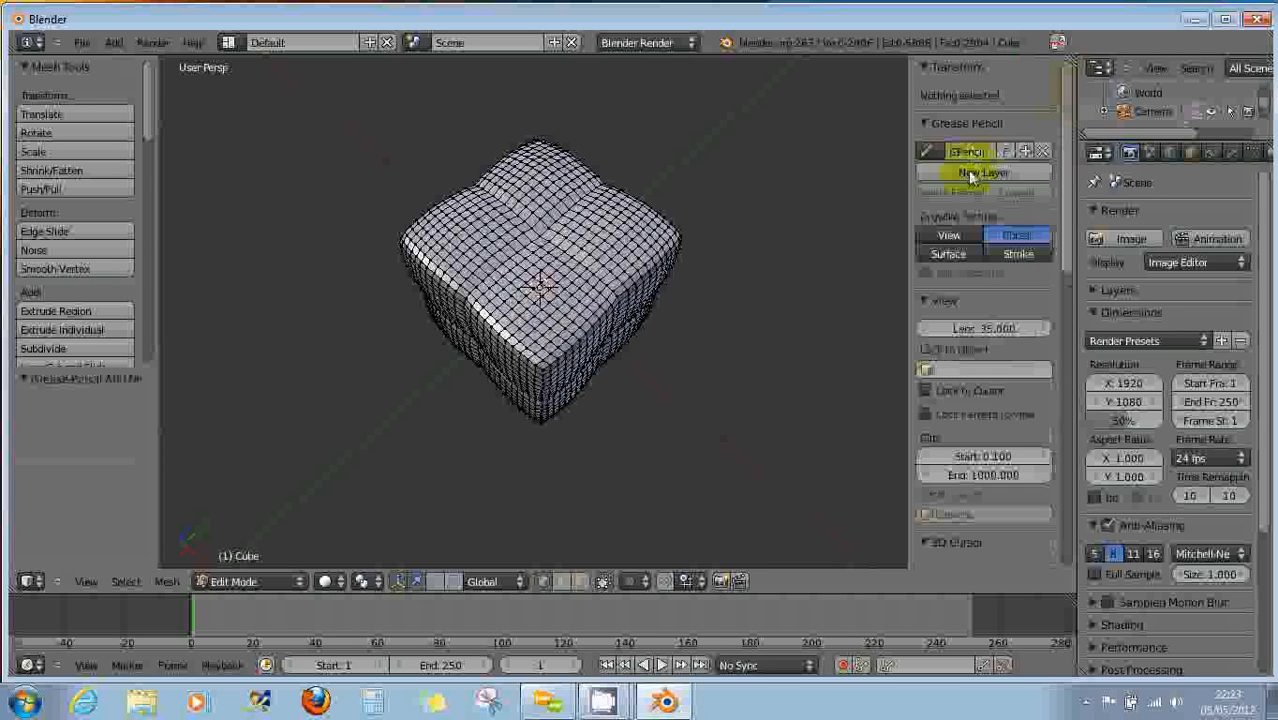
pyautogui.click(958, 253)
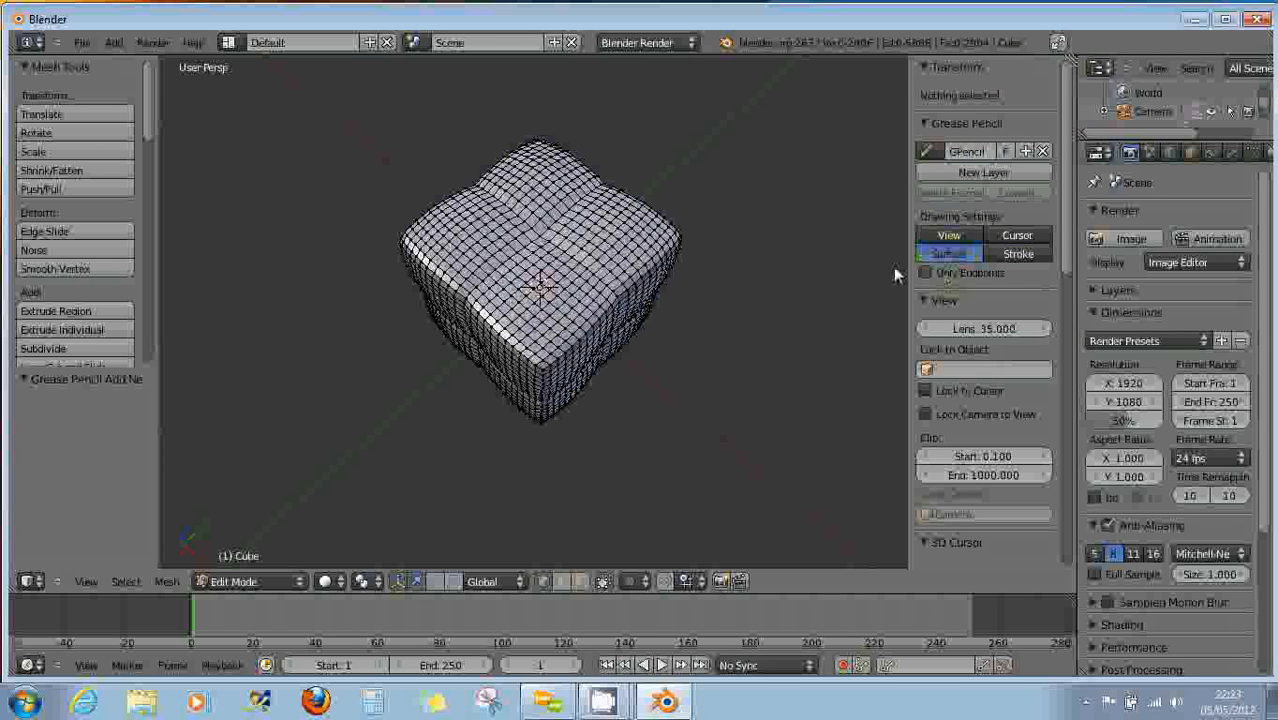
# Draw two roughly parallel Grease Pencil strokes across the subdivided cube's top face, the second along its near edge.
pyautogui.moveTo(594, 266)
pyautogui.mouseDown()
pyautogui.moveTo(456, 251)
pyautogui.moveTo(462, 262)
pyautogui.moveTo(438, 263)
pyautogui.moveTo(492, 270)
pyautogui.moveTo(456, 222)
pyautogui.moveTo(565, 308)
pyautogui.moveTo(494, 283)
pyautogui.moveTo(442, 242)
pyautogui.moveTo(420, 245)
pyautogui.mouseUp()
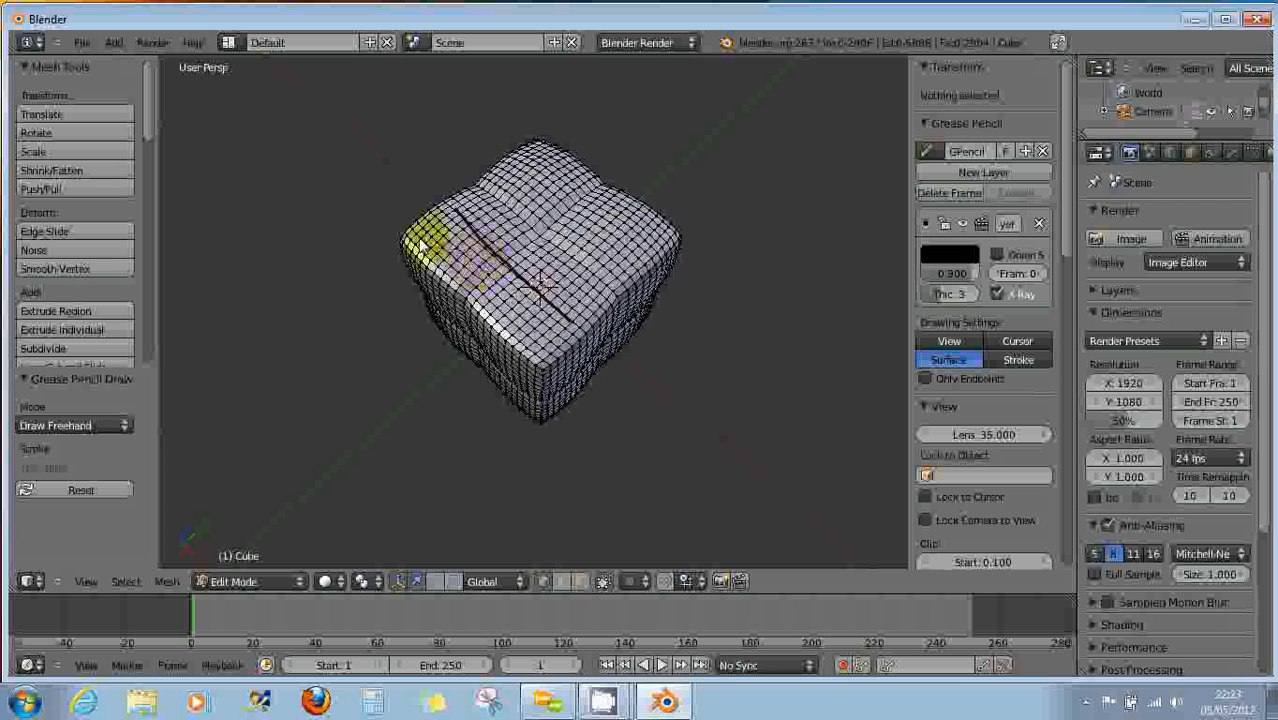
pyautogui.moveTo(420, 245)
pyautogui.mouseDown(button='right')
pyautogui.moveTo(476, 286)
pyautogui.moveTo(535, 362)
pyautogui.mouseUp(button='right')
pyautogui.click(537, 365)
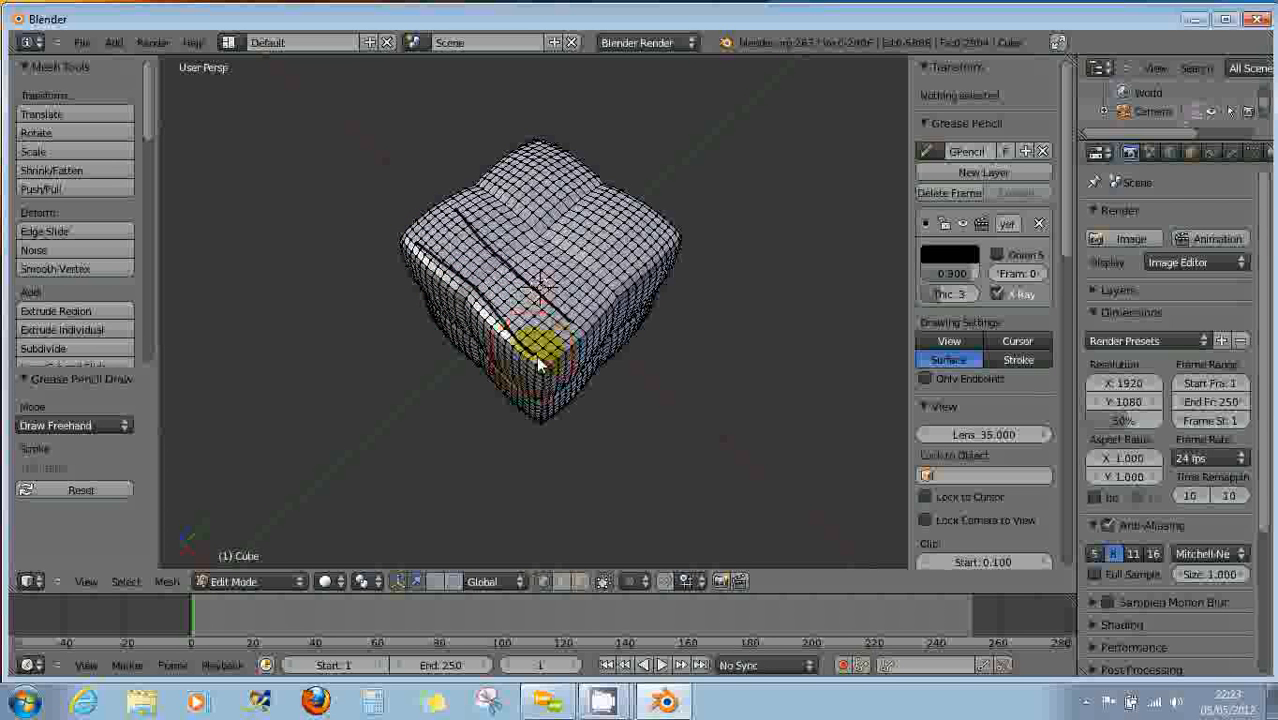
# Continue with several roughly parallel horizontal strokes down the cube's adjoining side face, from near its upper edge to its lower half.
pyautogui.moveTo(517, 354); pyautogui.dragTo(625, 225, button='middle')
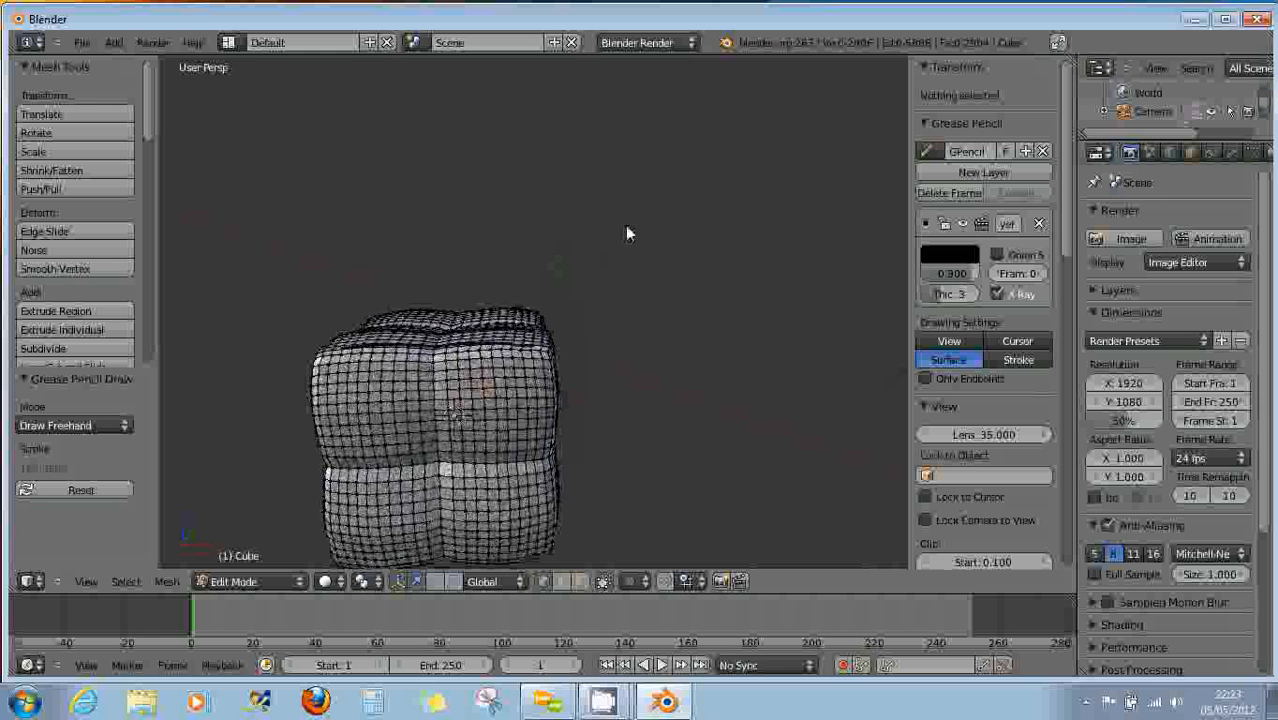
pyautogui.moveTo(424, 360); pyautogui.dragTo(358, 376, button='middle')
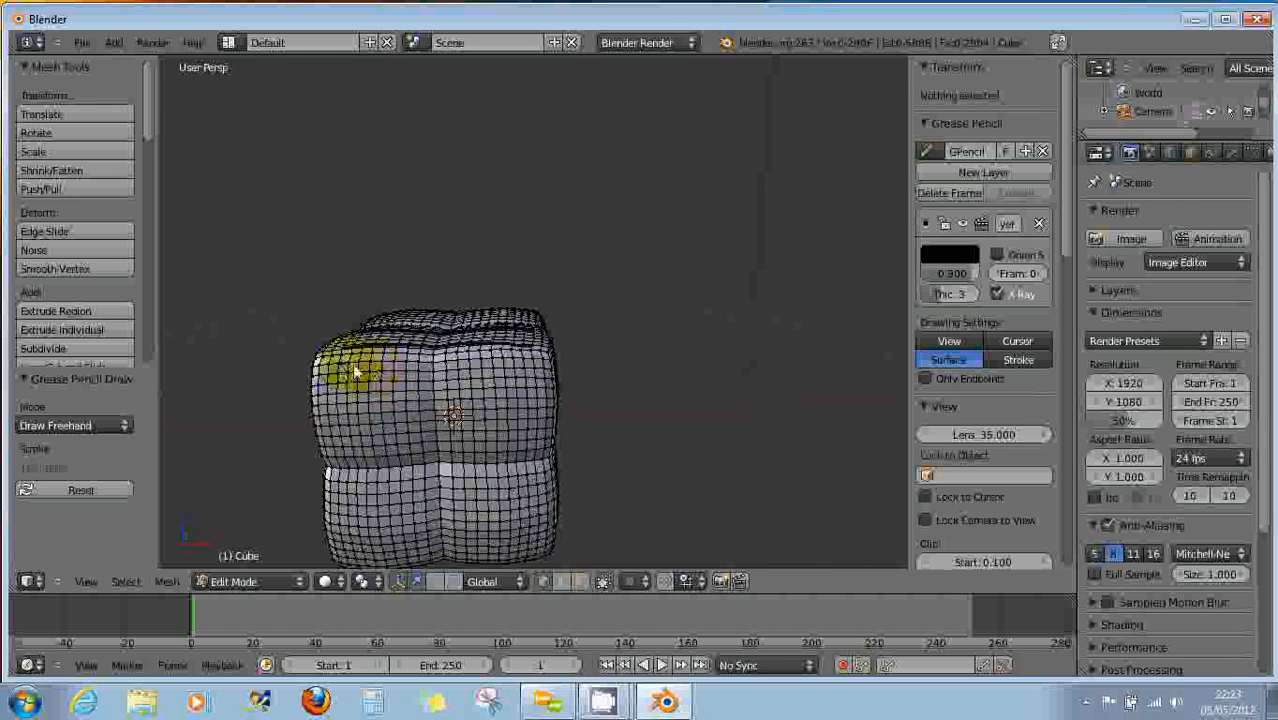
pyautogui.moveTo(355, 372); pyautogui.dragTo(534, 372)
pyautogui.moveTo(358, 400)
pyautogui.mouseDown()
pyautogui.moveTo(367, 432)
pyautogui.moveTo(528, 440)
pyautogui.mouseUp()
pyautogui.moveTo(368, 487)
pyautogui.mouseDown()
pyautogui.moveTo(362, 522)
pyautogui.moveTo(533, 511)
pyautogui.mouseUp()
pyautogui.moveTo(538, 392); pyautogui.dragTo(550, 413)
pyautogui.moveTo(550, 413); pyautogui.dragTo(445, 330, button='middle')
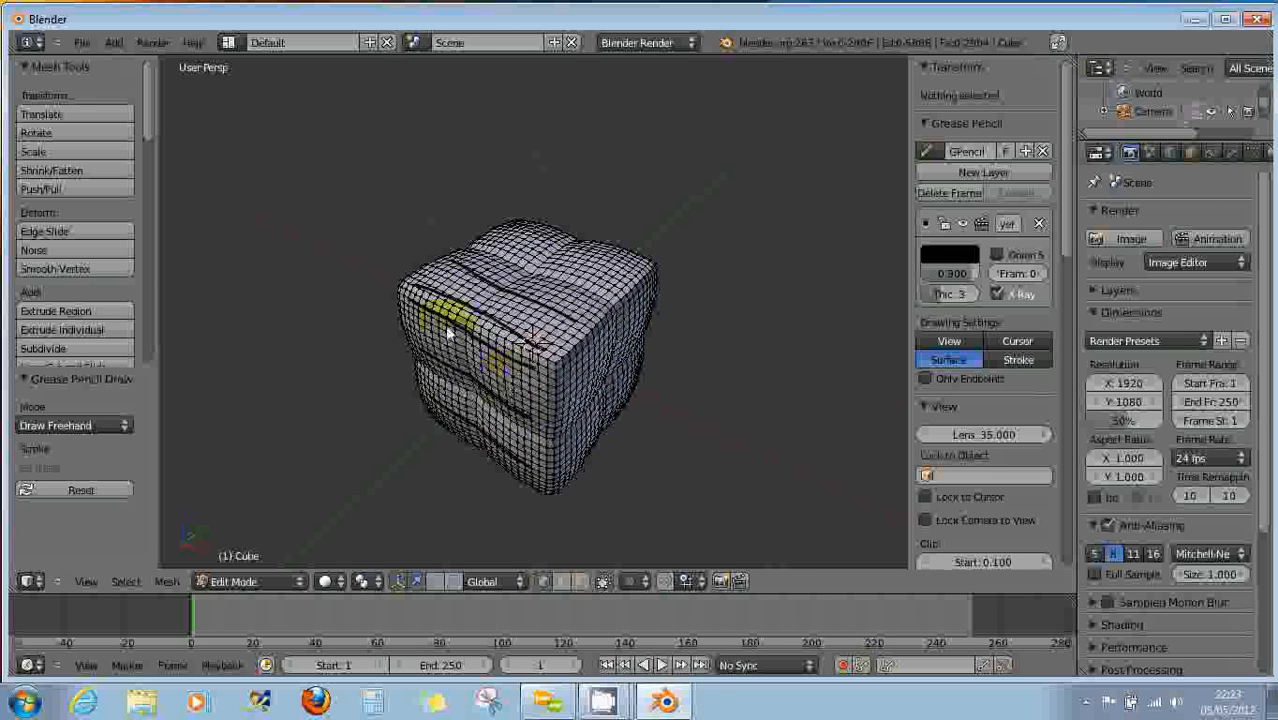
pyautogui.moveTo(532, 362)
pyautogui.mouseDown()
pyautogui.moveTo(576, 357)
pyautogui.moveTo(590, 340)
pyautogui.moveTo(490, 383)
pyautogui.moveTo(484, 430)
pyautogui.mouseUp()
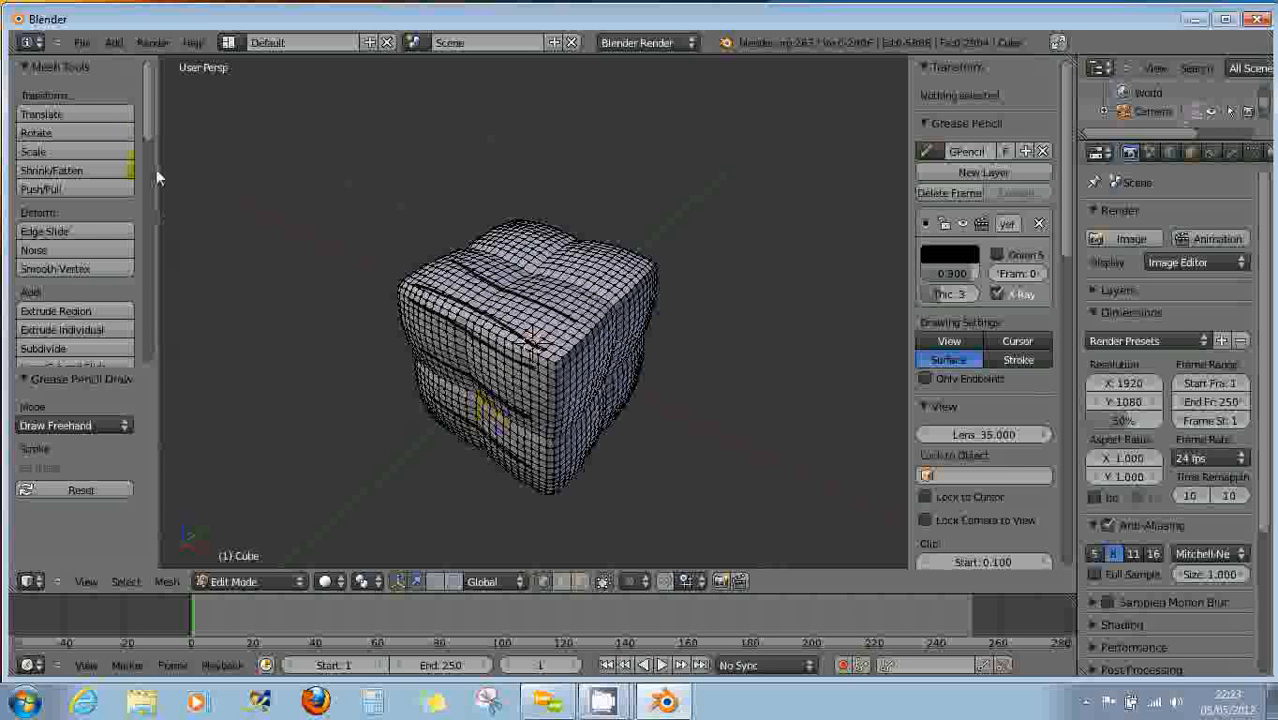
# Build a Bsurfaces surface from the strokes drawn over the cube and inspect it from another angle.
pyautogui.moveTo(149, 126); pyautogui.dragTo(153, 360)
pyautogui.click(45, 267)
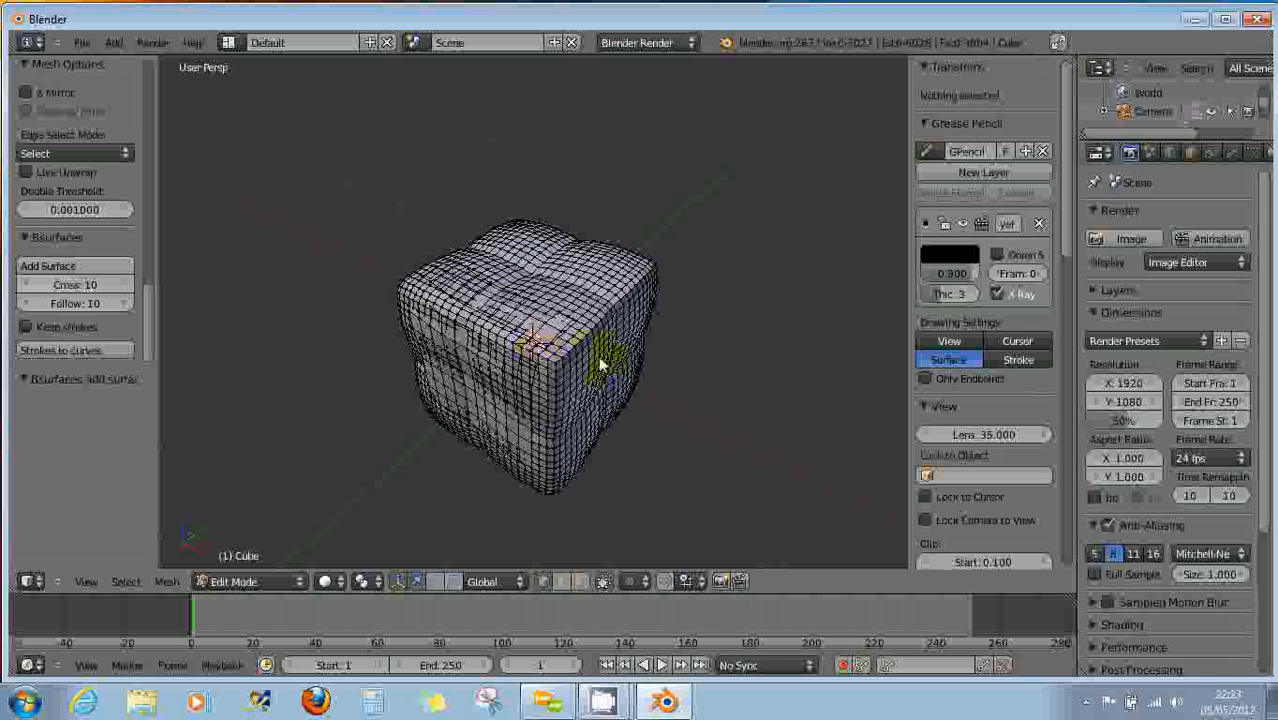
pyautogui.moveTo(613, 360); pyautogui.dragTo(579, 354, button='middle')
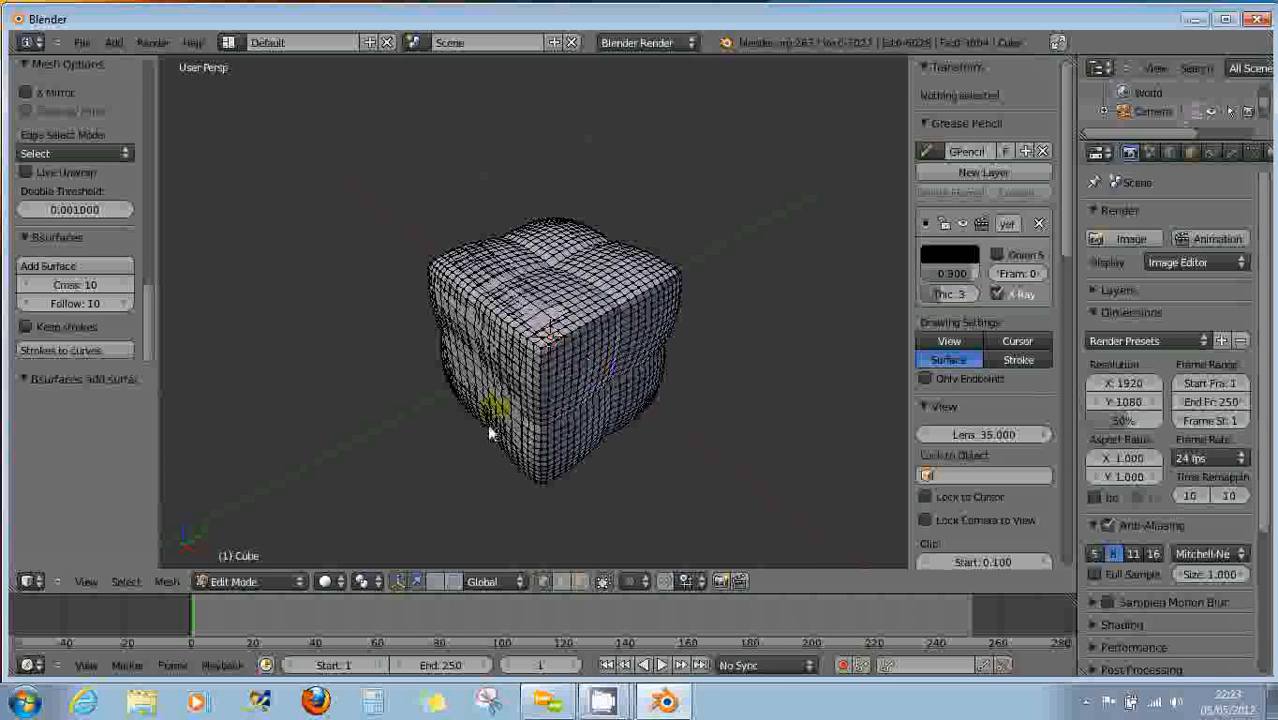
# Switch to Object Mode and shift the cube about -0.011 along the Y axis.
pyautogui.click(245, 581)
pyautogui.click(232, 563)
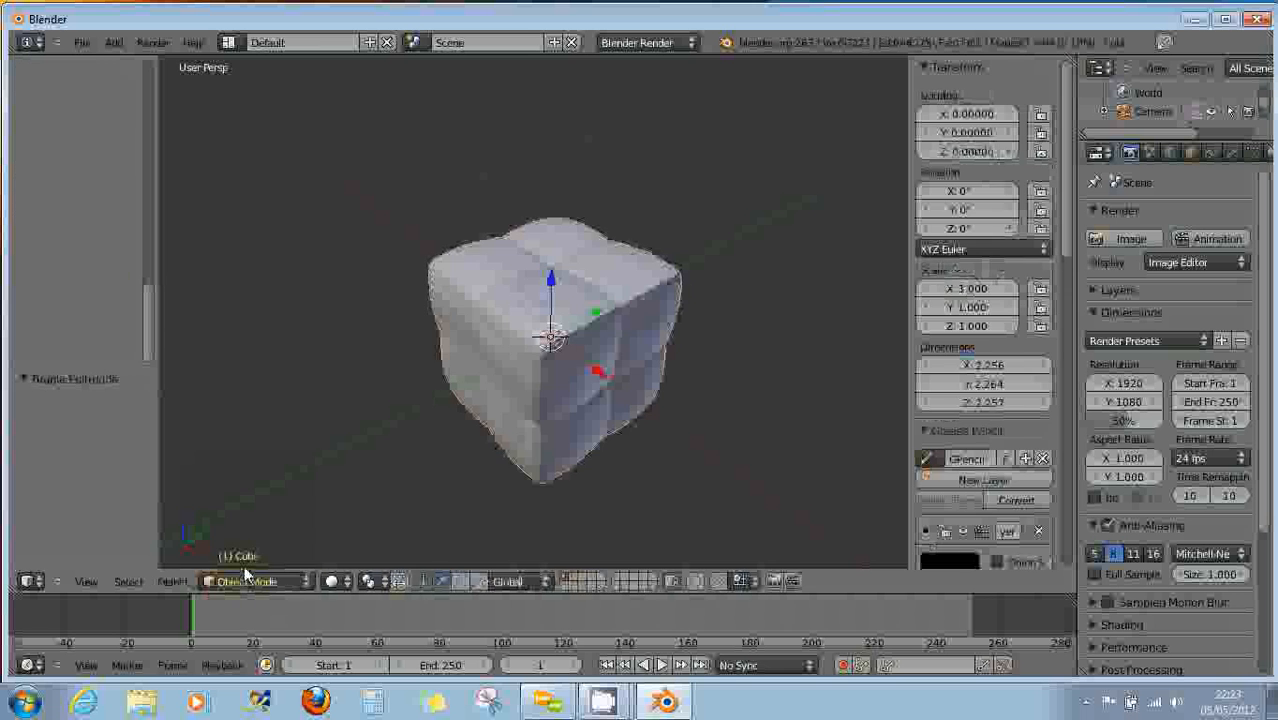
pyautogui.moveTo(590, 314)
pyautogui.mouseDown()
pyautogui.moveTo(620, 313)
pyautogui.moveTo(592, 336)
pyautogui.mouseUp()
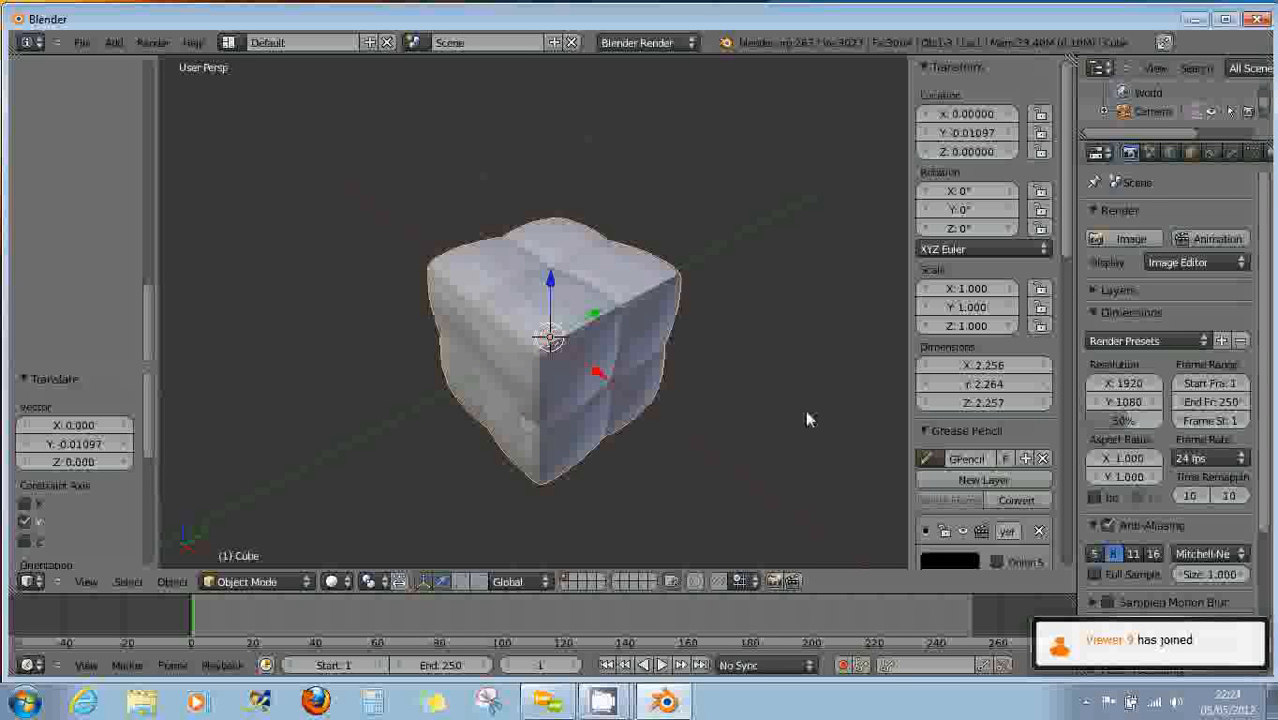
# Add a mesh plane and move it about 5.35 along the Y axis, away from the cube.
pyautogui.hotkey('shift', 'a')
pyautogui.moveTo(805, 408)
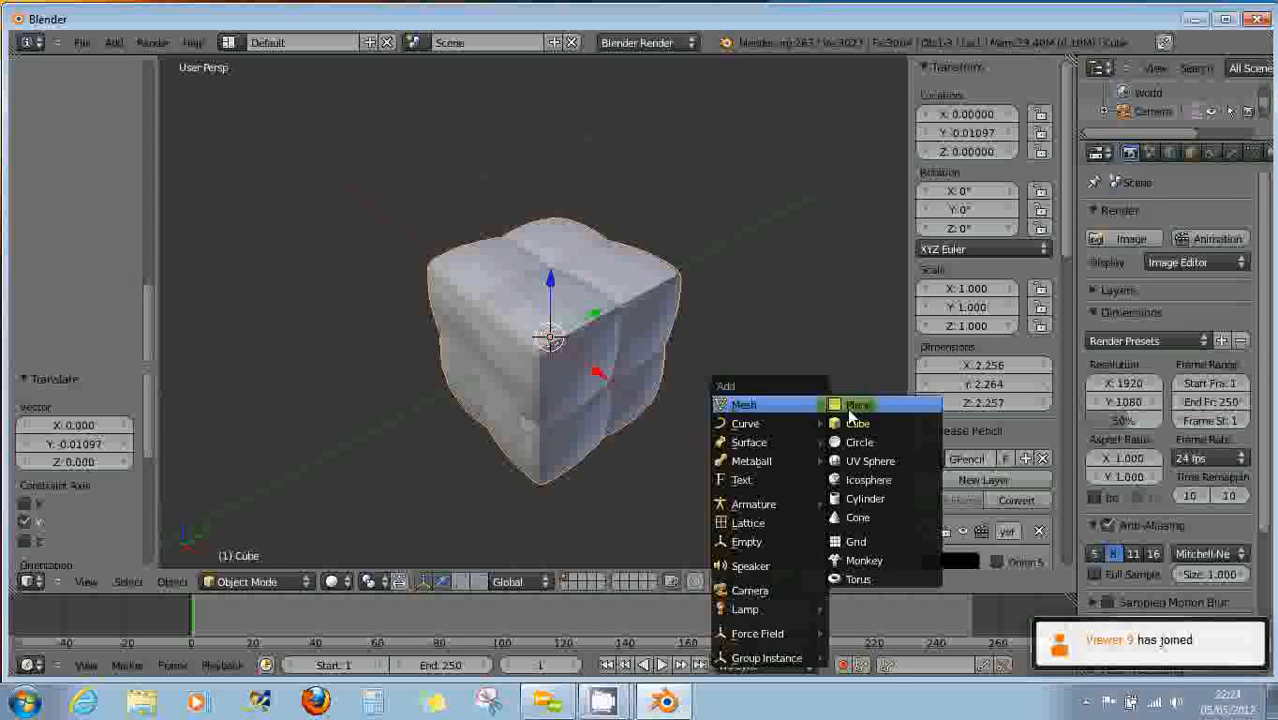
pyautogui.click(920, 409)
pyautogui.scroll(-4, 821, 373)
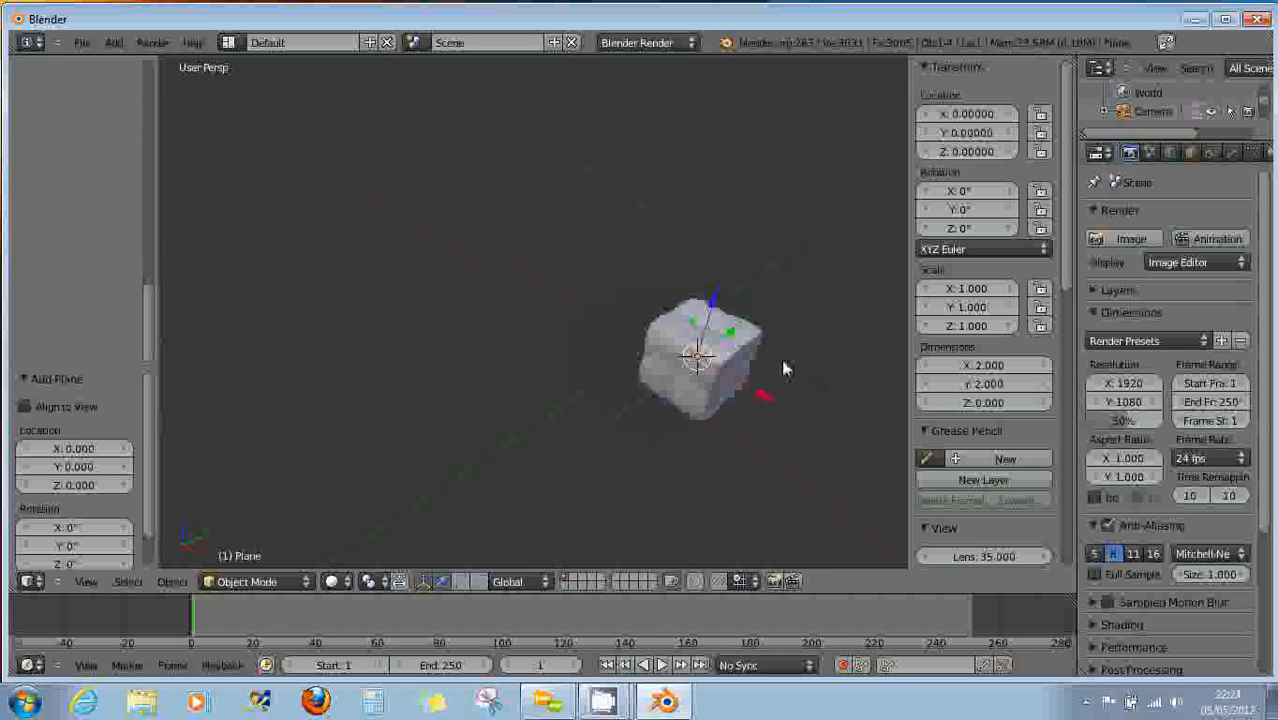
pyautogui.rightClick(735, 338)
pyautogui.press('y')
pyautogui.moveTo(735, 338); pyautogui.dragTo(812, 270, button='right')
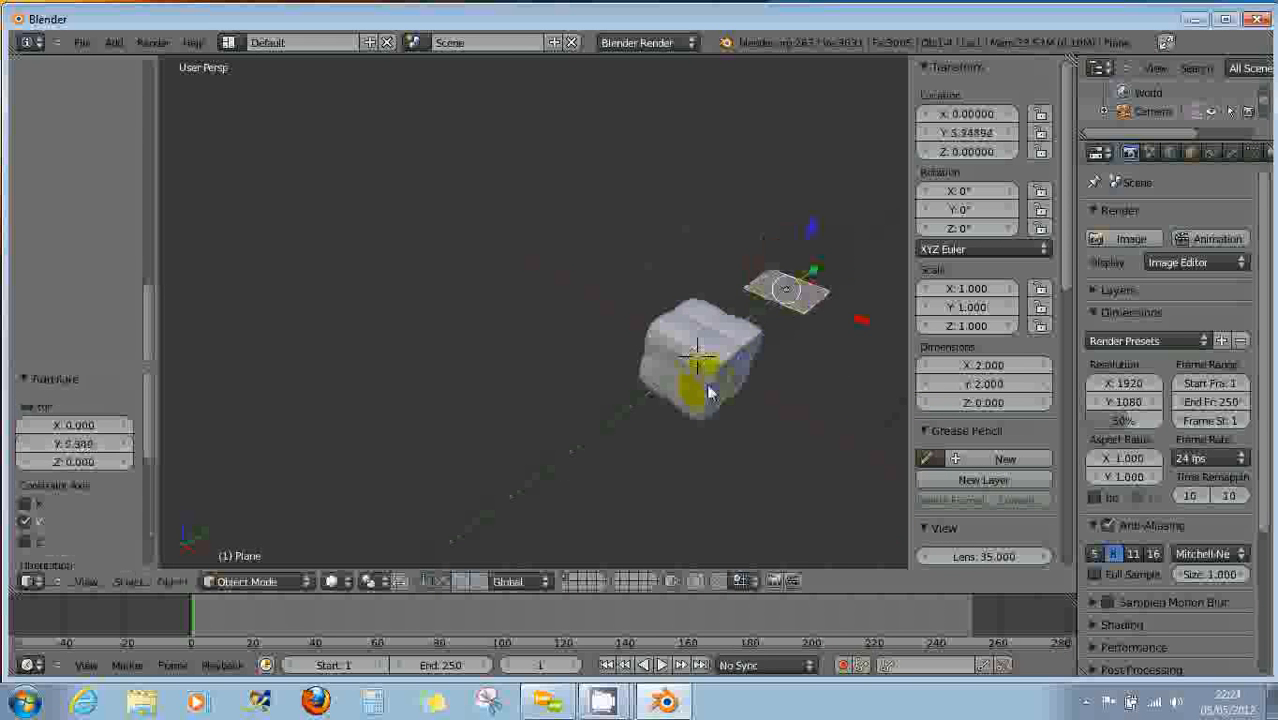
# In the plane's Edit Mode, draw five roughly parallel horizontal strokes over the cube's top and front faces.
pyautogui.press('Tab')
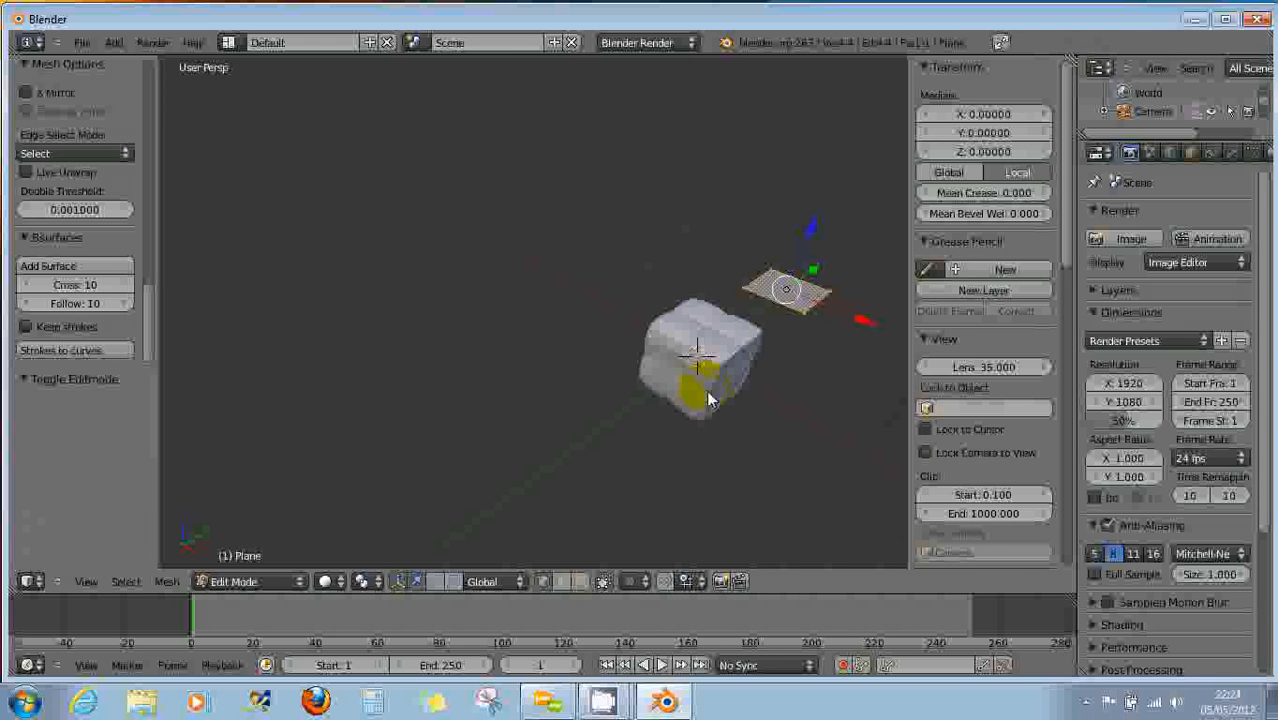
pyautogui.moveTo(706, 390)
pyautogui.mouseDown(button='middle')
pyautogui.moveTo(700, 420)
pyautogui.moveTo(762, 460)
pyautogui.moveTo(807, 445)
pyautogui.moveTo(770, 416)
pyautogui.moveTo(744, 366)
pyautogui.moveTo(710, 392)
pyautogui.mouseUp(button='middle')
pyautogui.scroll(4, 672, 391)
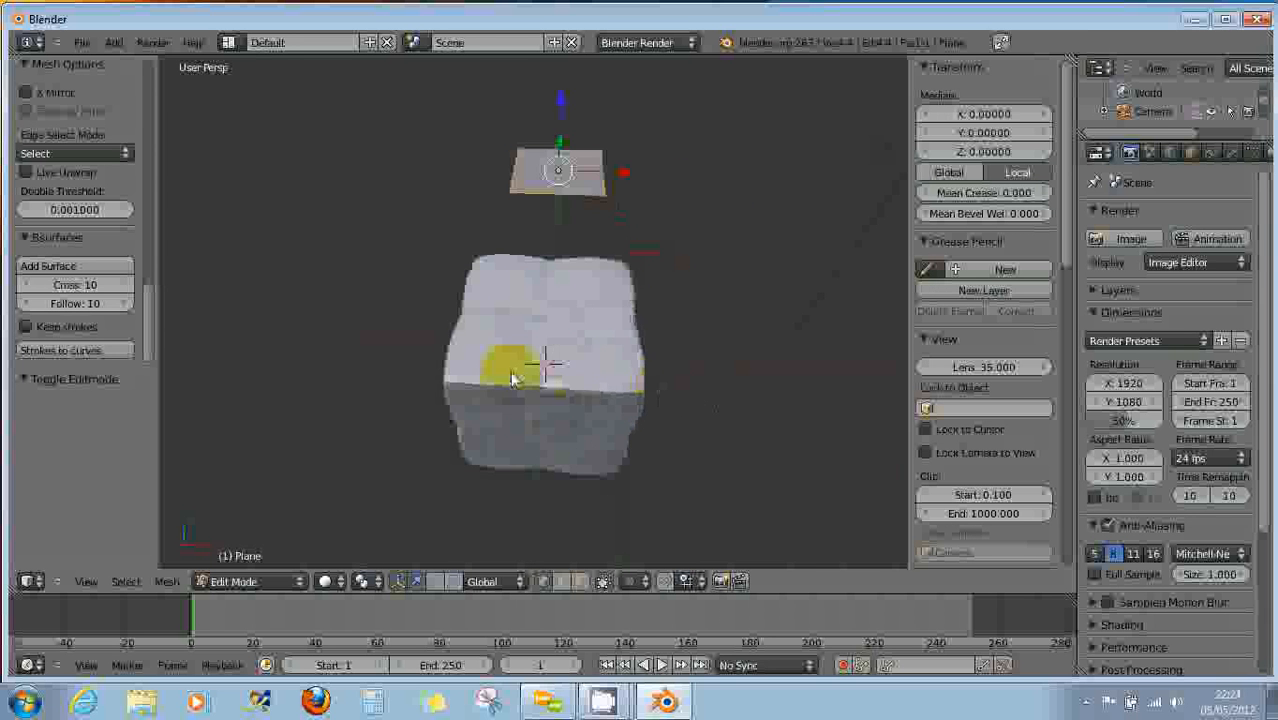
pyautogui.moveTo(510, 370); pyautogui.dragTo(538, 410, button='middle')
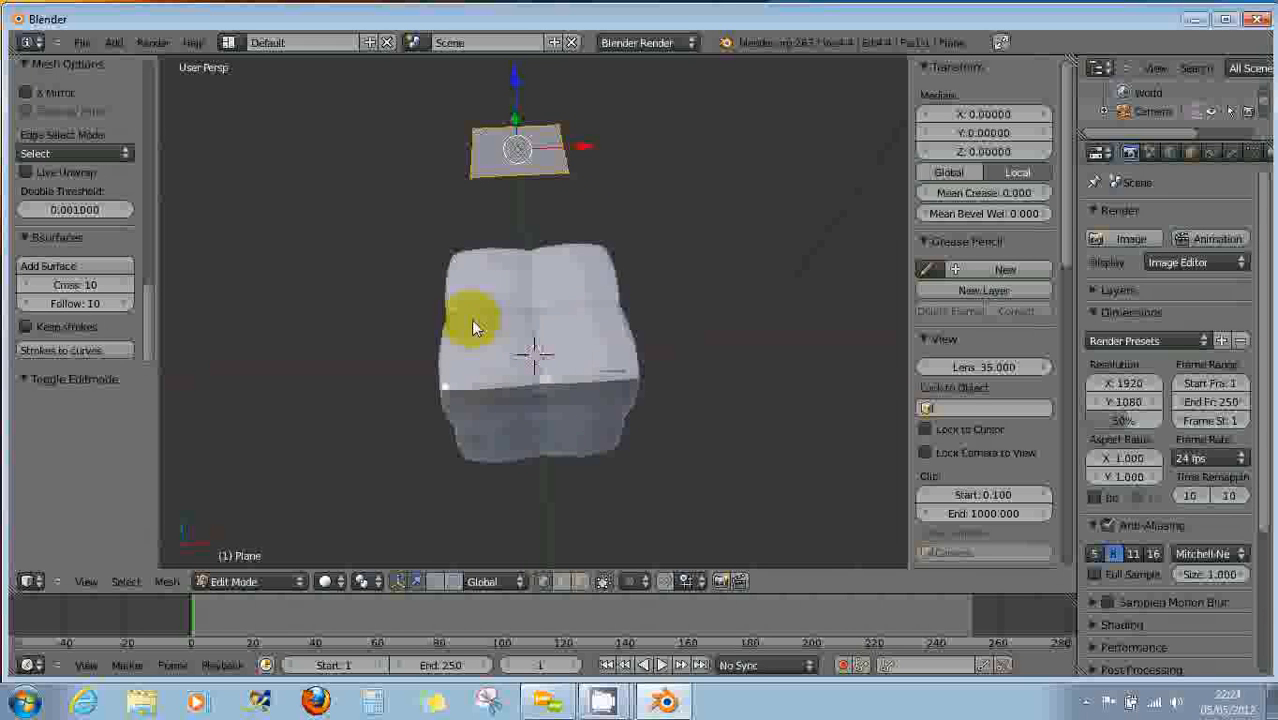
pyautogui.moveTo(473, 319); pyautogui.dragTo(604, 319)
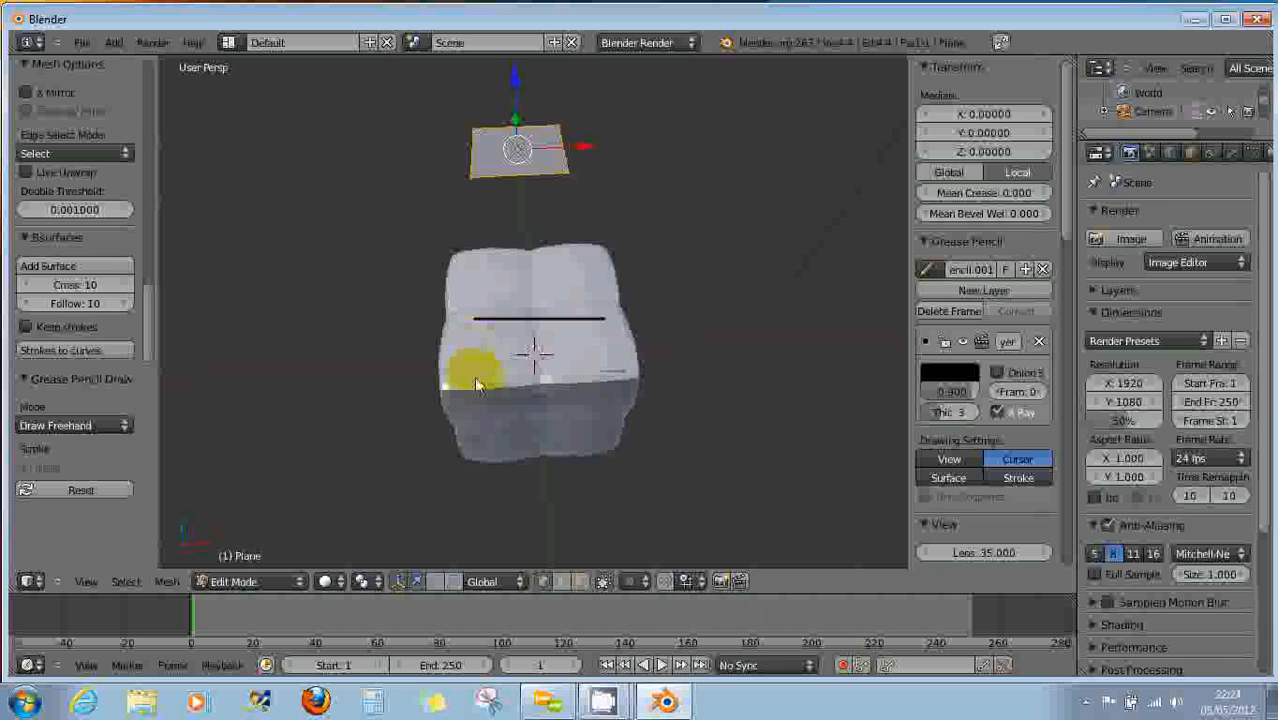
pyautogui.moveTo(475, 380); pyautogui.dragTo(618, 372)
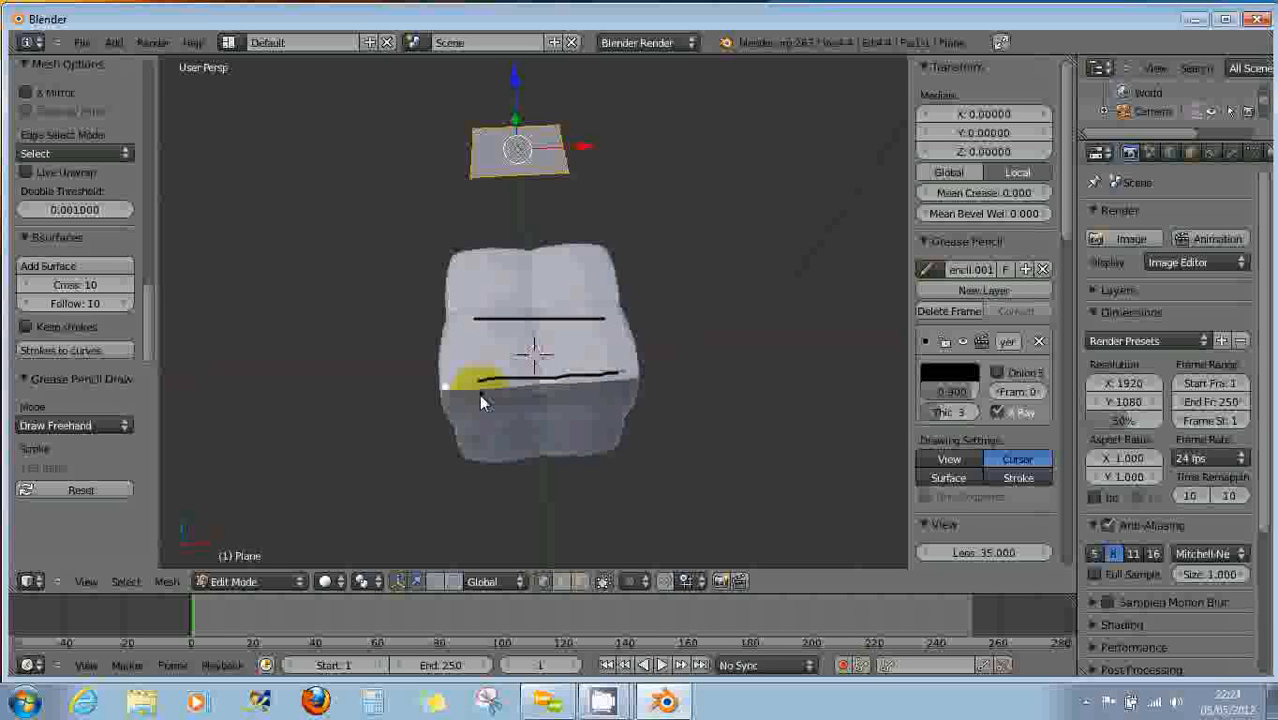
pyautogui.moveTo(503, 394); pyautogui.dragTo(615, 388)
pyautogui.moveTo(488, 432); pyautogui.dragTo(618, 427)
pyautogui.moveTo(491, 456); pyautogui.dragTo(601, 455)
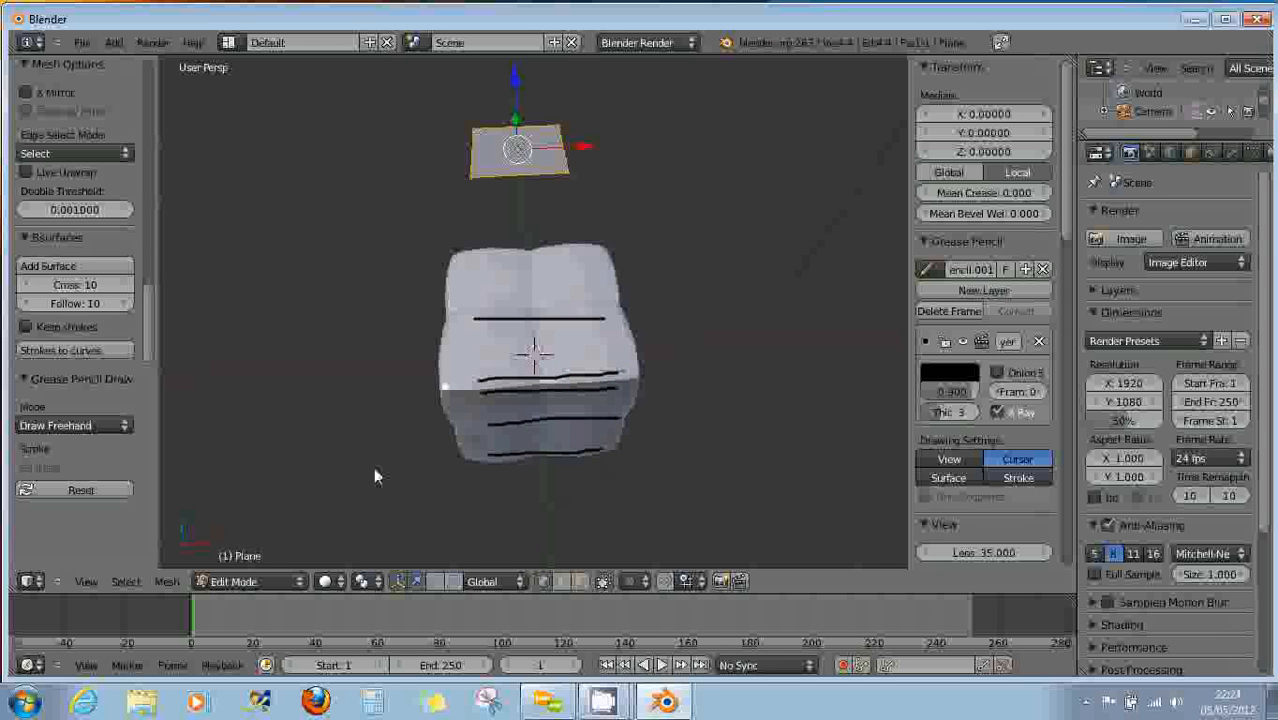
# Build a Bsurfaces surface from the five strokes and select one of its vertices.
pyautogui.click(55, 265)
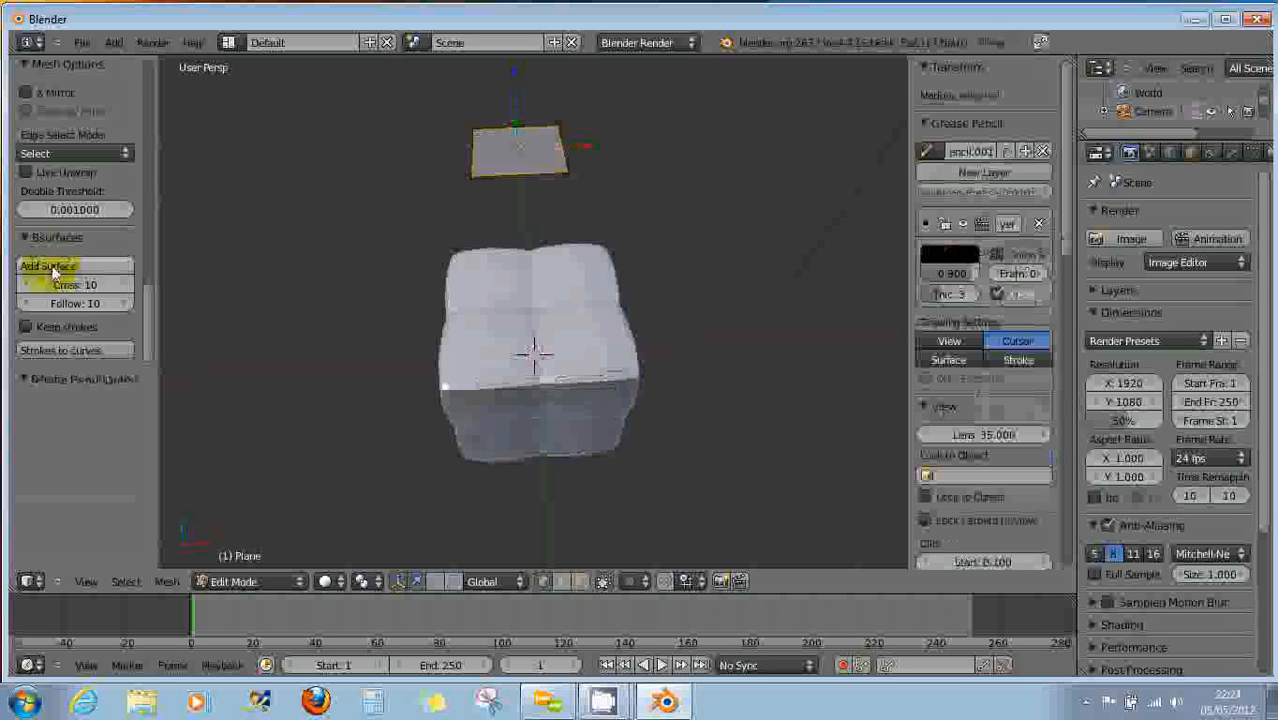
pyautogui.moveTo(647, 459); pyautogui.dragTo(537, 448, button='middle')
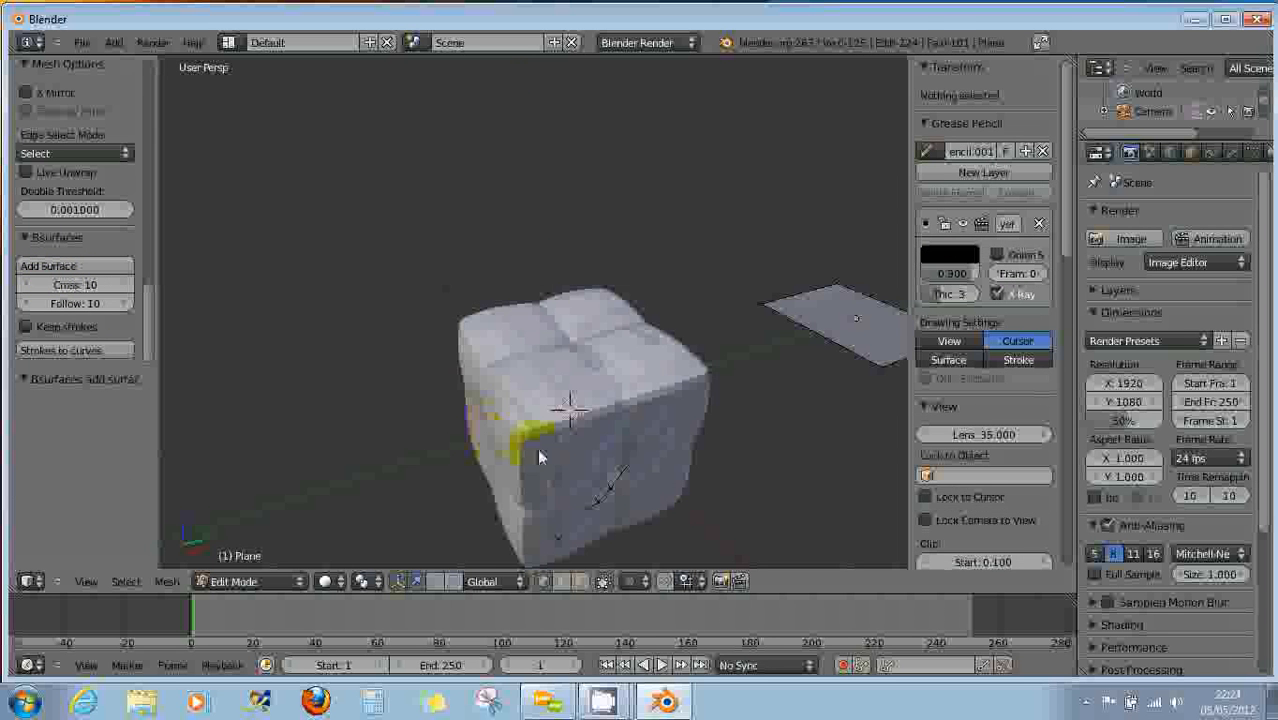
pyautogui.rightClick(616, 433)
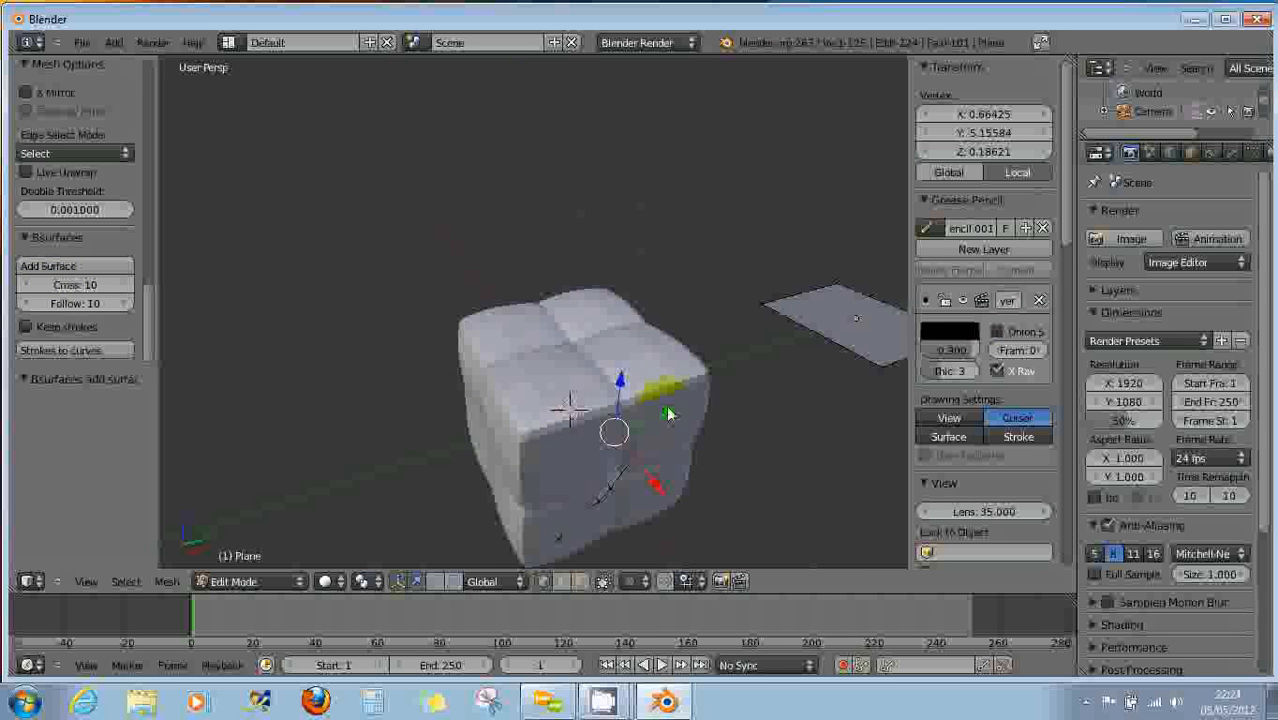
# Return to Object Mode, select the cube and move it about 2.73 along the Y axis, off the new surface.
pyautogui.click(270, 581)
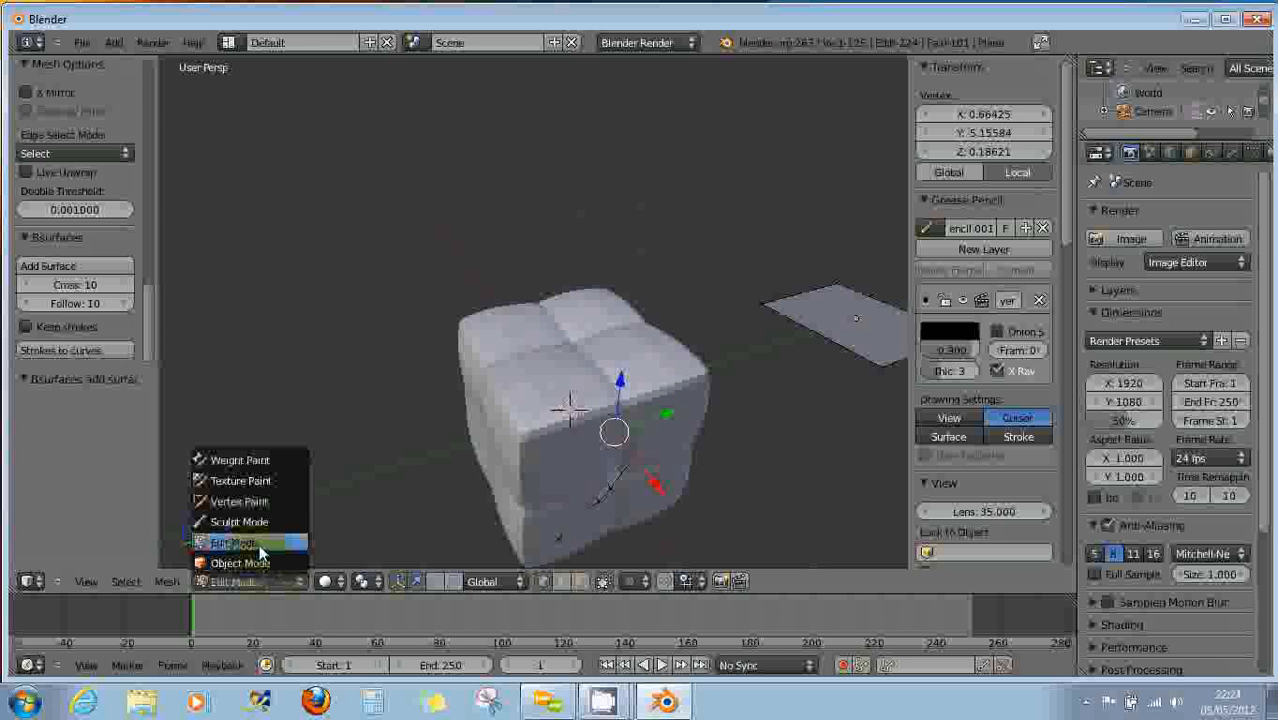
pyautogui.click(258, 563)
pyautogui.rightClick(618, 392)
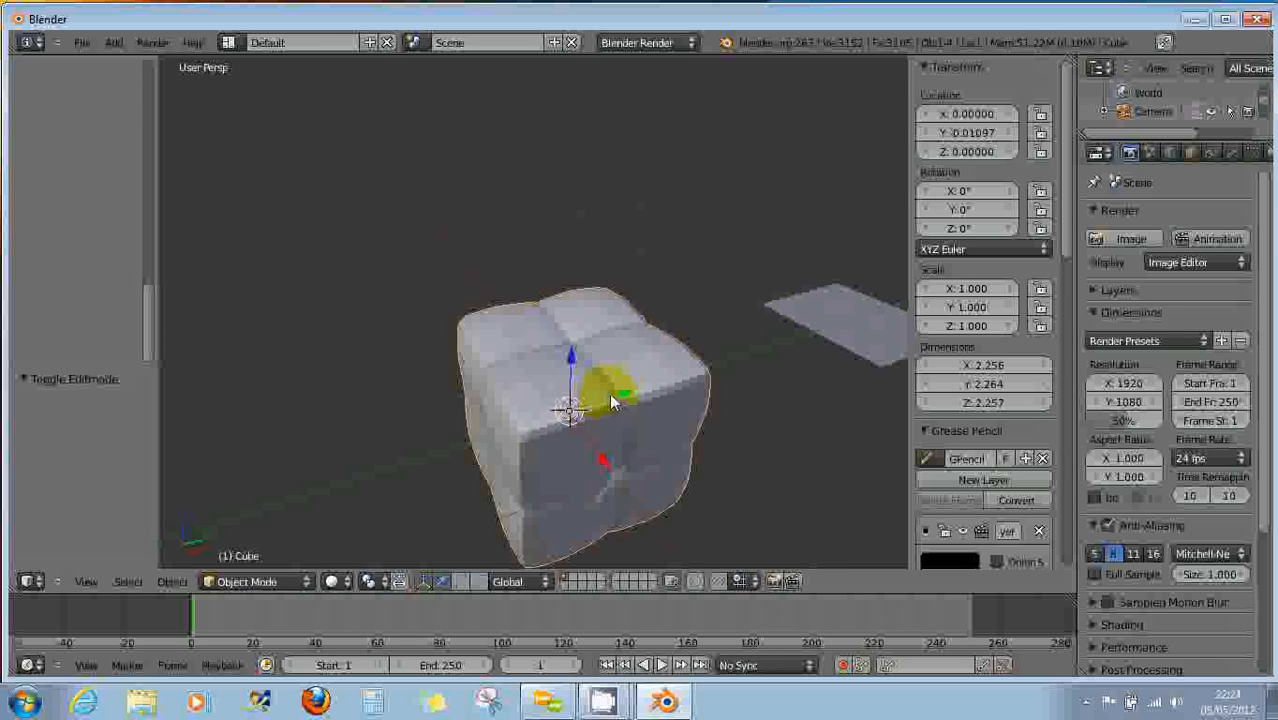
pyautogui.click(785, 334)
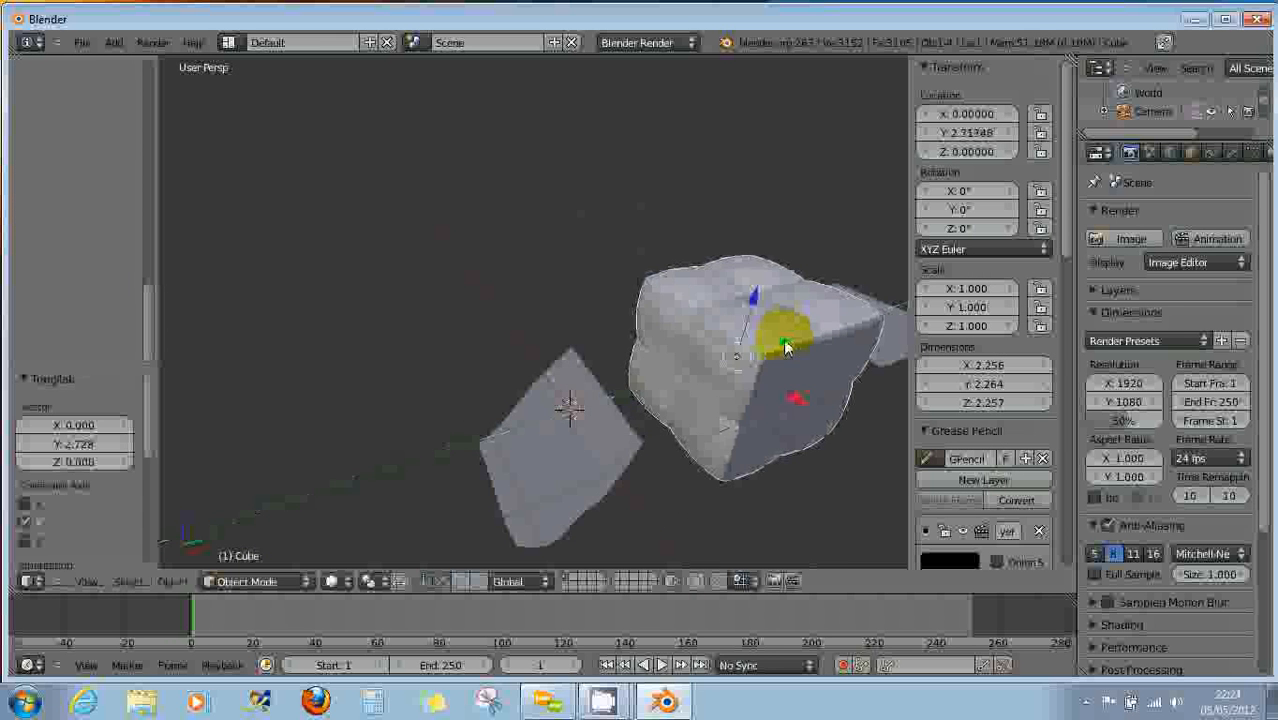
# Inspect the separated surface, select the plane object and enter its Edit Mode.
pyautogui.moveTo(760, 382); pyautogui.dragTo(853, 450, button='middle')
pyautogui.moveTo(703, 500); pyautogui.dragTo(669, 360, button='middle')
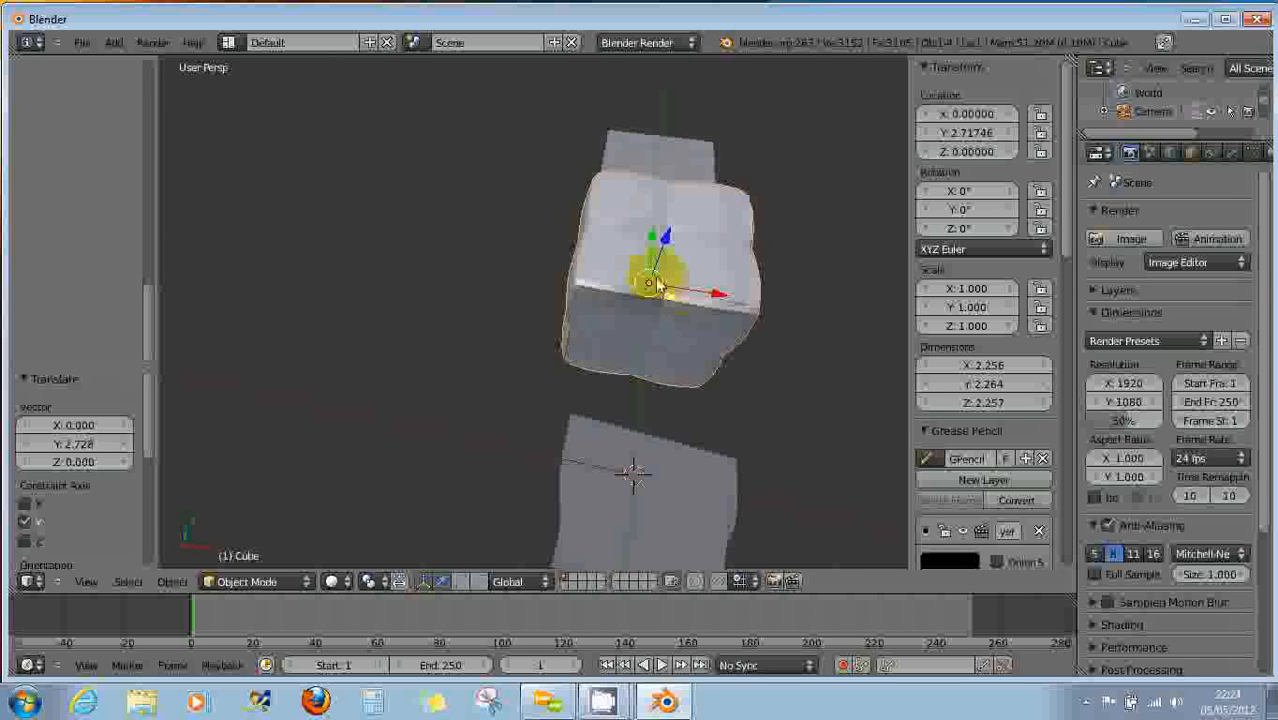
pyautogui.moveTo(657, 285); pyautogui.dragTo(542, 242, button='middle')
pyautogui.rightClick(542, 232)
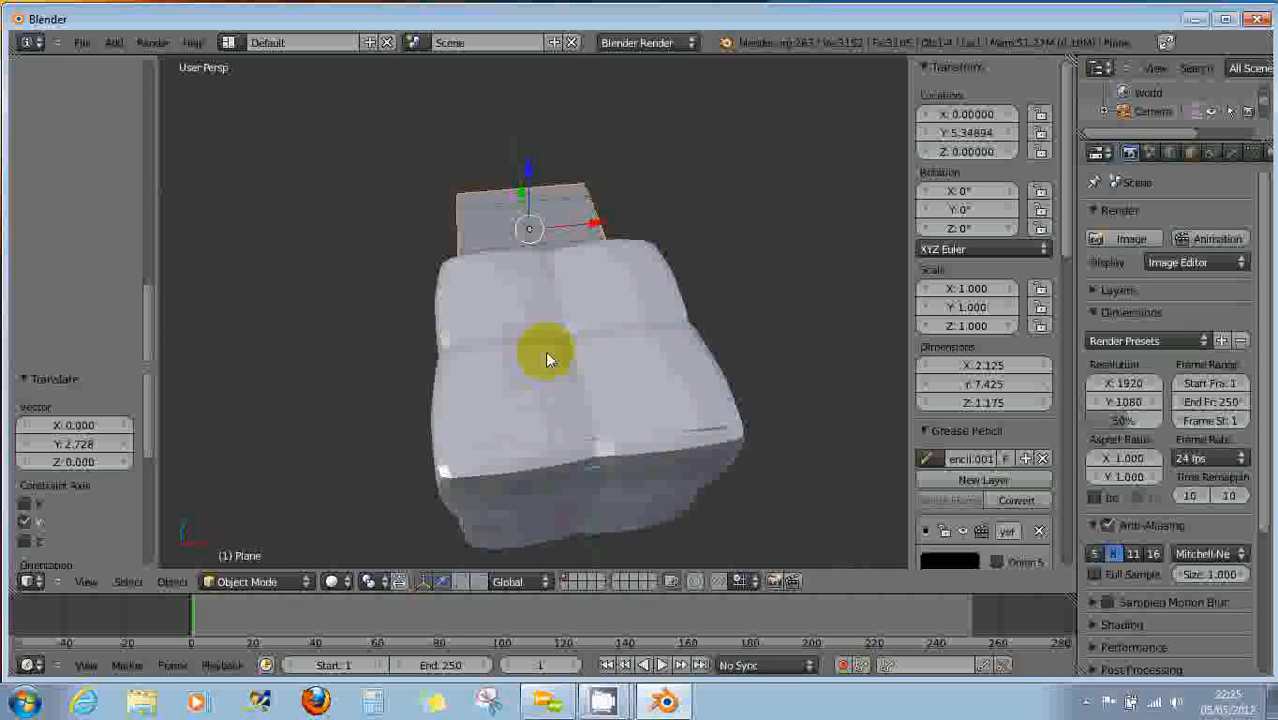
pyautogui.press('Tab')
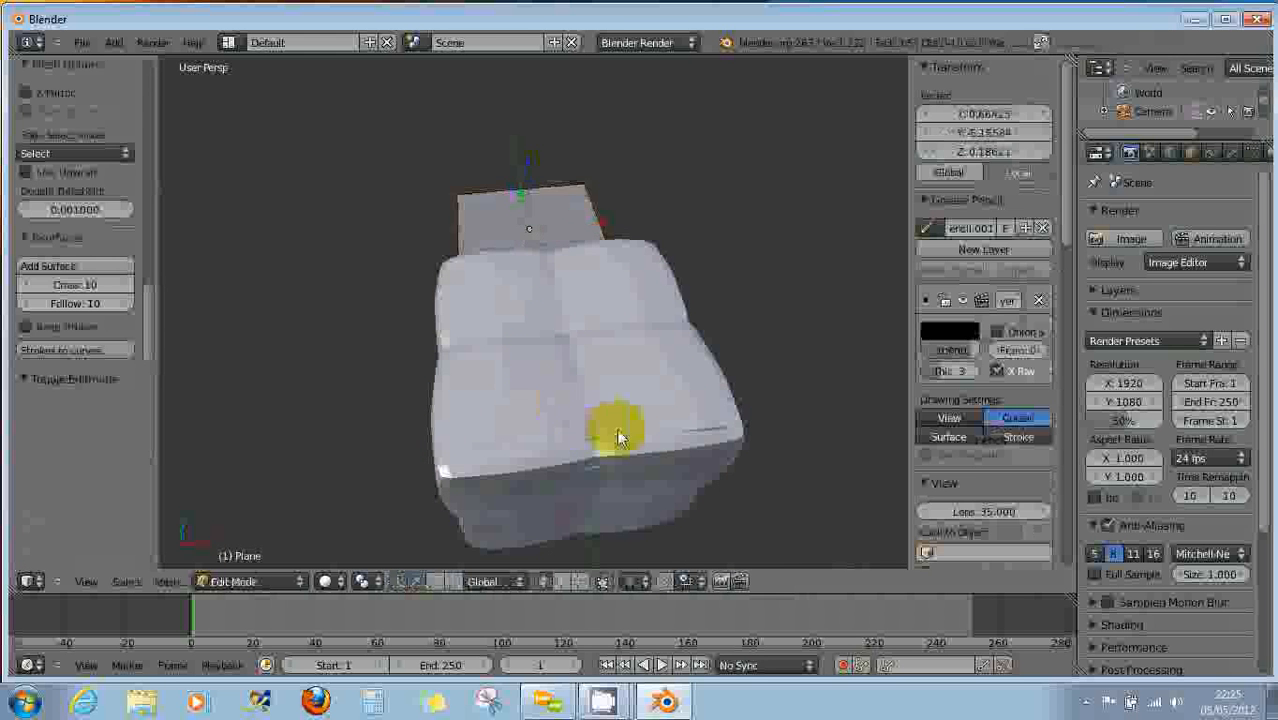
# Draw three roughly parallel strokes across the cube's top face in Cursor drawing mode and inspect their placement from the side.
pyautogui.moveTo(614, 428); pyautogui.dragTo(588, 432, button='middle')
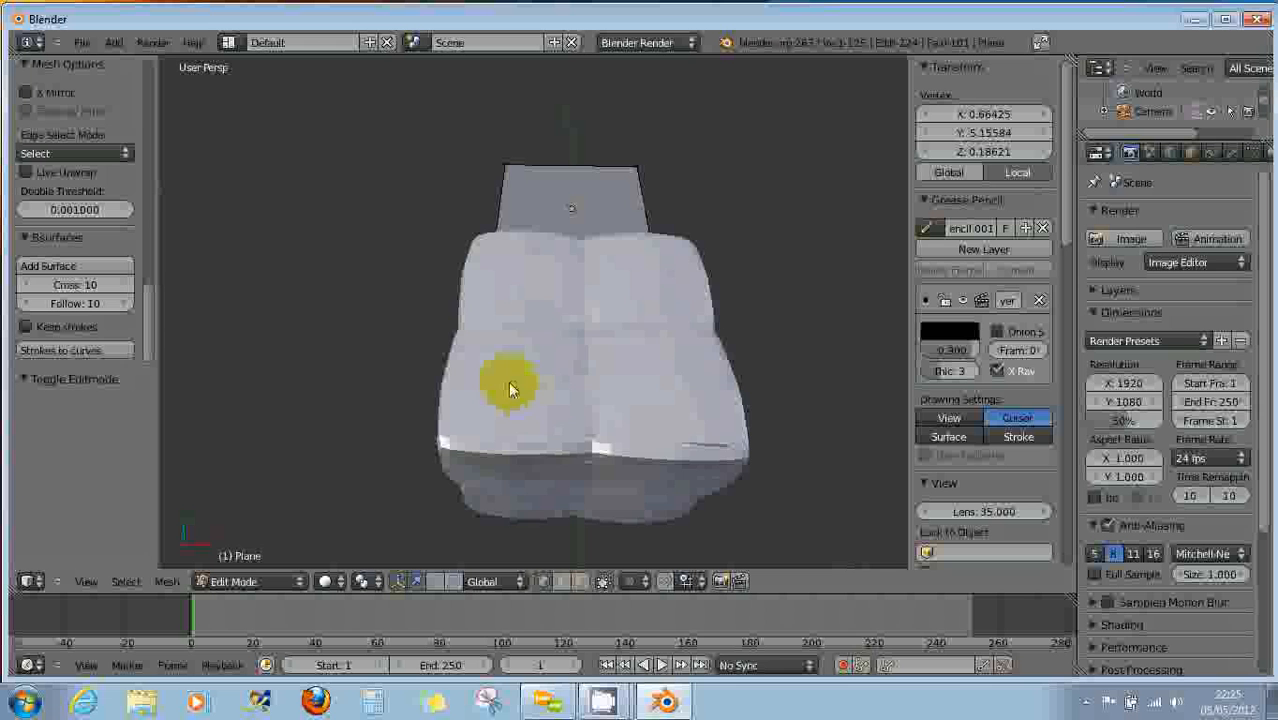
pyautogui.moveTo(505, 342); pyautogui.dragTo(688, 347)
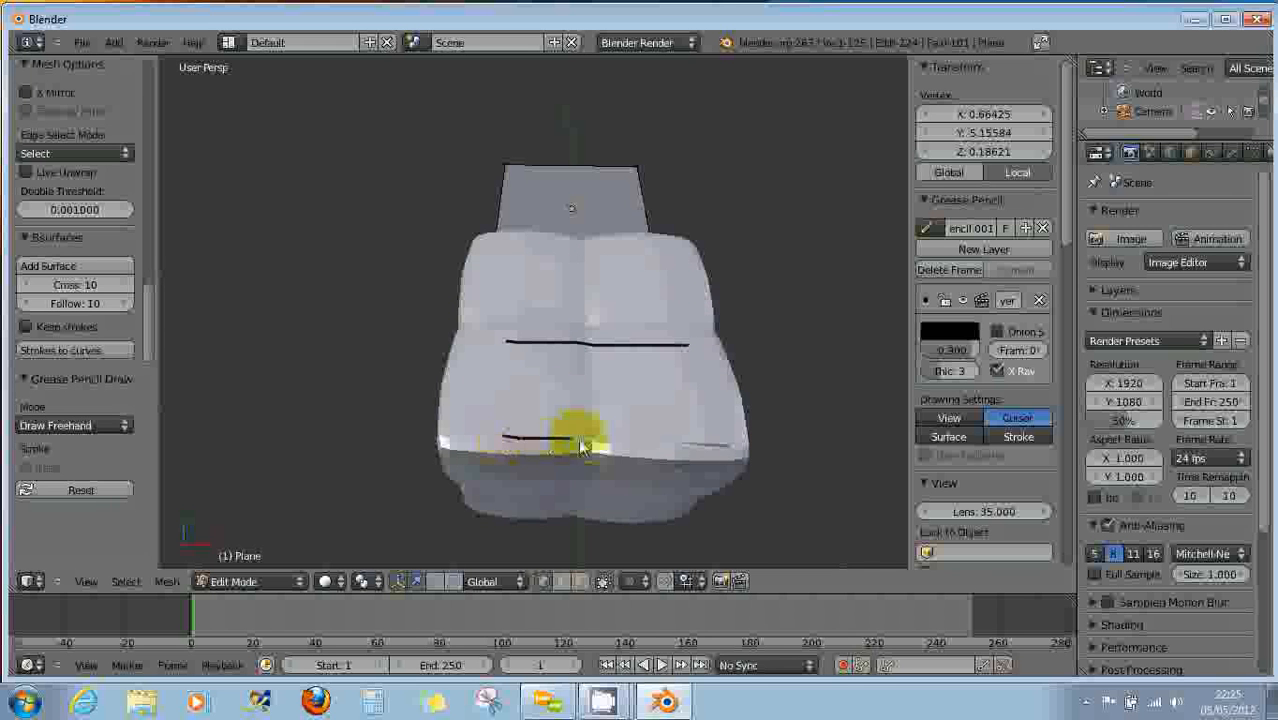
pyautogui.moveTo(578, 438); pyautogui.dragTo(704, 444)
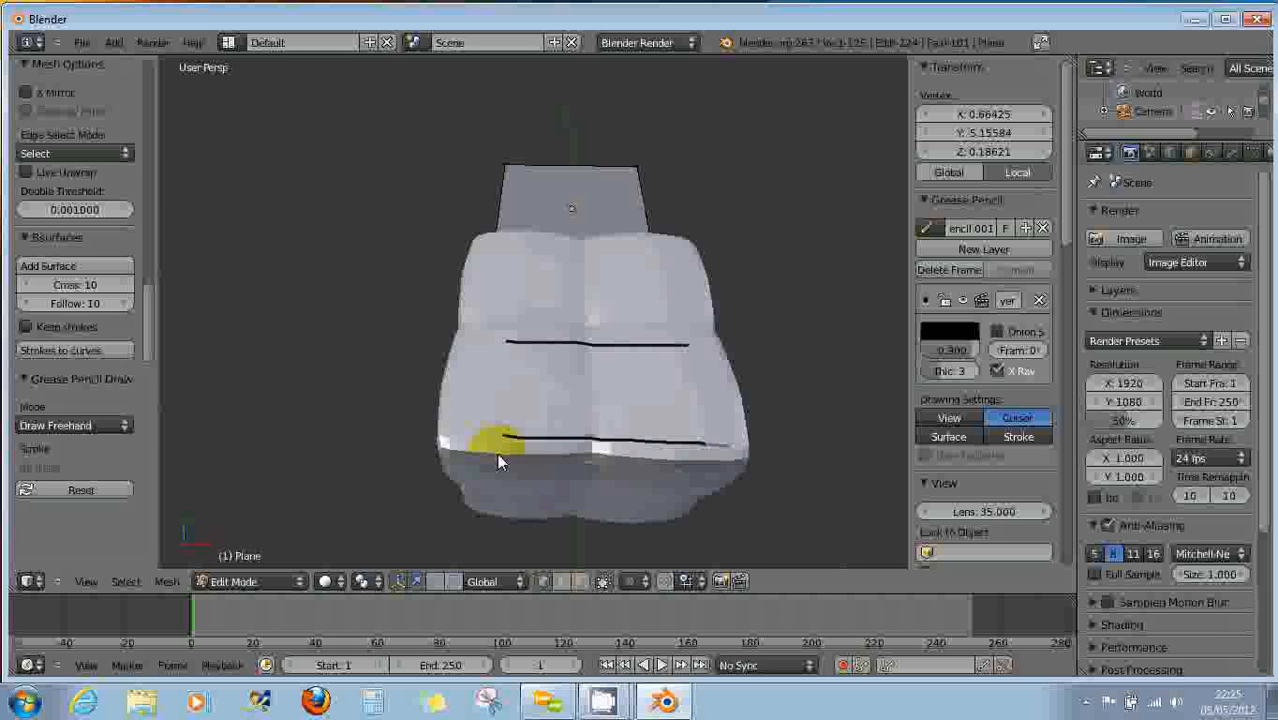
pyautogui.moveTo(497, 453)
pyautogui.mouseDown()
pyautogui.moveTo(702, 457)
pyautogui.moveTo(707, 468)
pyautogui.mouseUp()
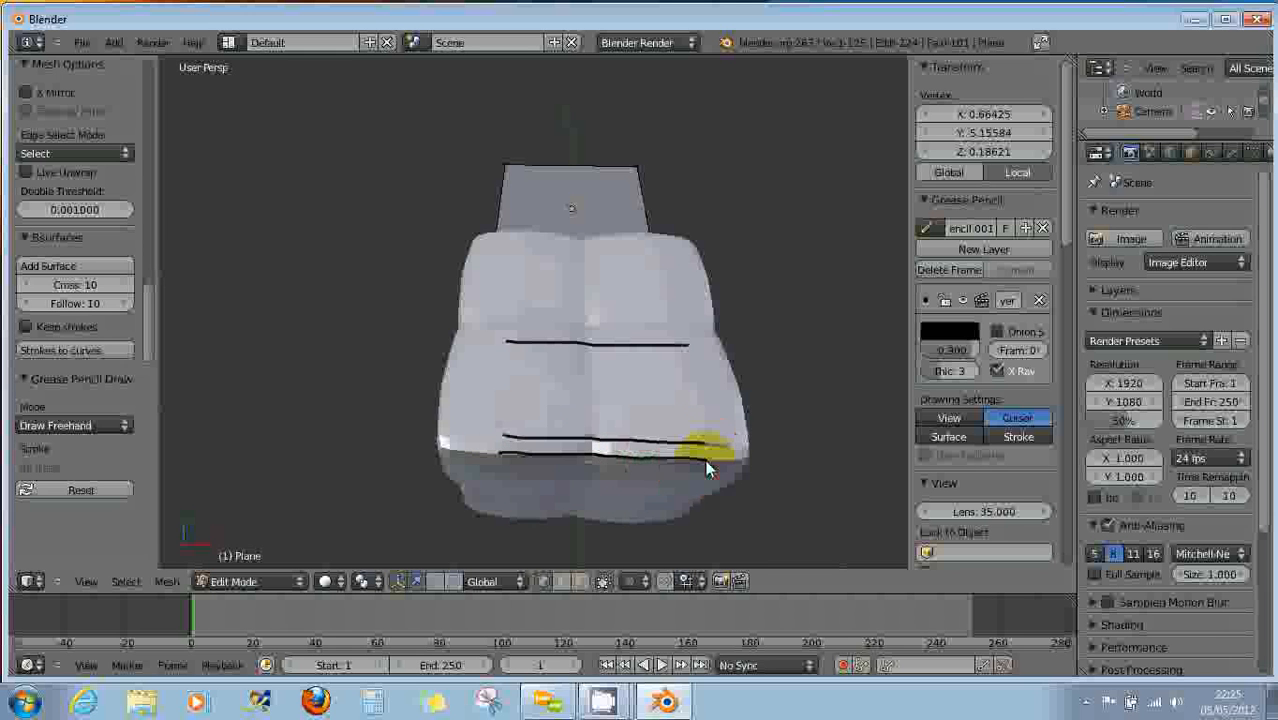
pyautogui.moveTo(566, 500)
pyautogui.mouseDown(button='middle')
pyautogui.moveTo(570, 428)
pyautogui.moveTo(556, 408)
pyautogui.moveTo(536, 437)
pyautogui.moveTo(560, 440)
pyautogui.moveTo(653, 396)
pyautogui.moveTo(686, 397)
pyautogui.moveTo(679, 406)
pyautogui.mouseUp(button='middle')
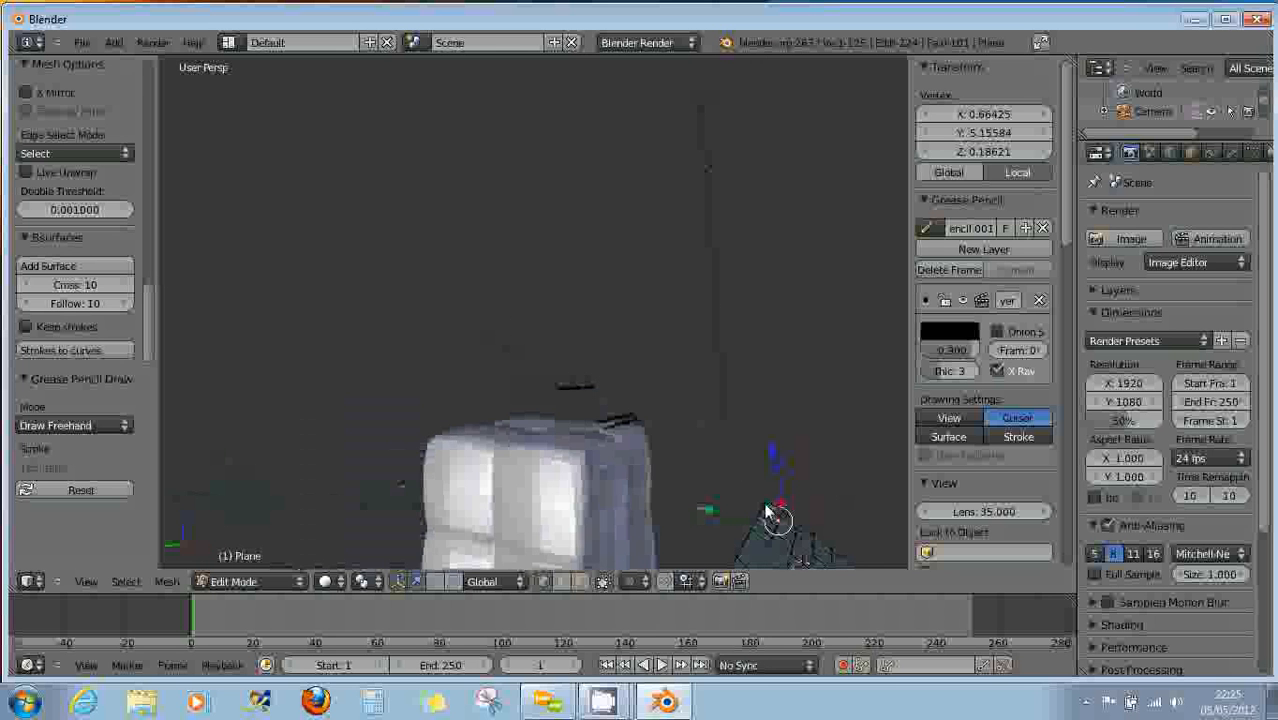
pyautogui.moveTo(696, 456)
pyautogui.mouseDown(button='middle')
pyautogui.moveTo(648, 474)
pyautogui.moveTo(518, 476)
pyautogui.moveTo(470, 455)
pyautogui.mouseUp(button='middle')
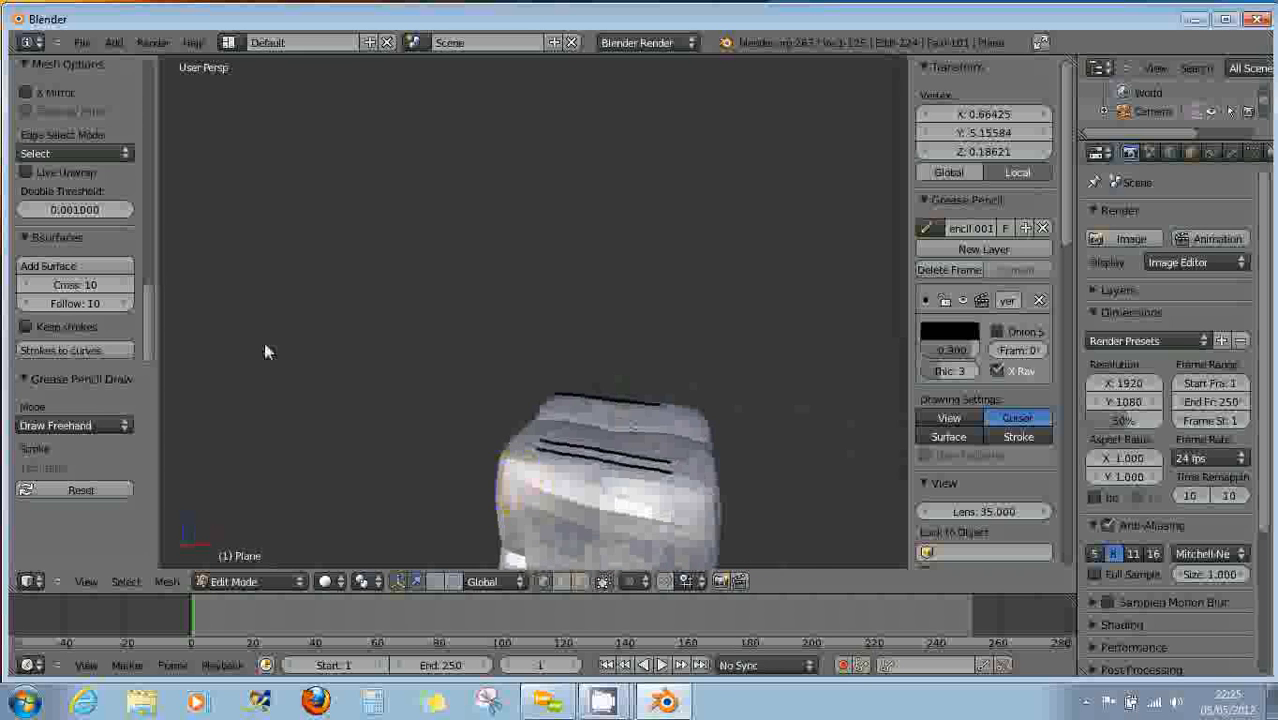
# Delete the Grease Pencil layer holding the three strokes and set the plane's drawing mode to Surface.
pyautogui.click(1040, 303)
pyautogui.click(946, 331)
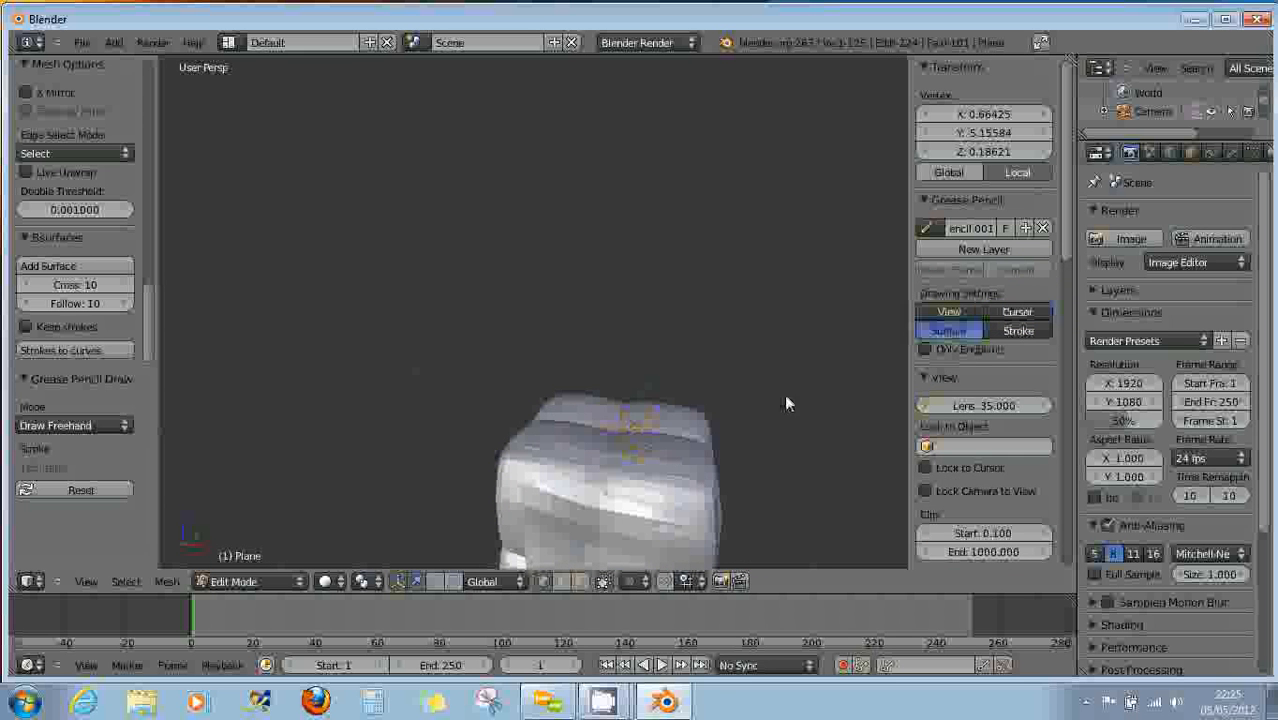
# Draw four roughly parallel Grease Pencil strokes across the cube, from its top face over the edge and down the adjoining side face.
pyautogui.moveTo(648, 458); pyautogui.dragTo(665, 529, button='middle')
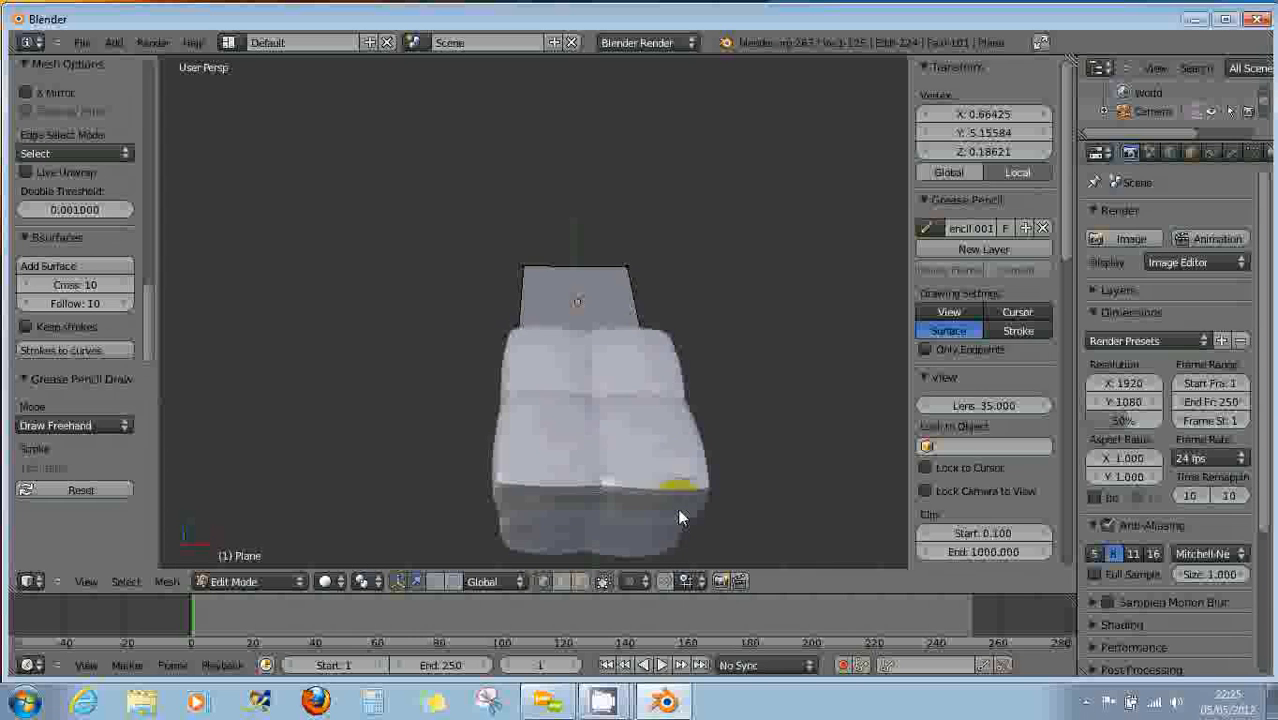
pyautogui.moveTo(595, 419)
pyautogui.mouseDown()
pyautogui.moveTo(547, 398)
pyautogui.moveTo(688, 406)
pyautogui.mouseUp()
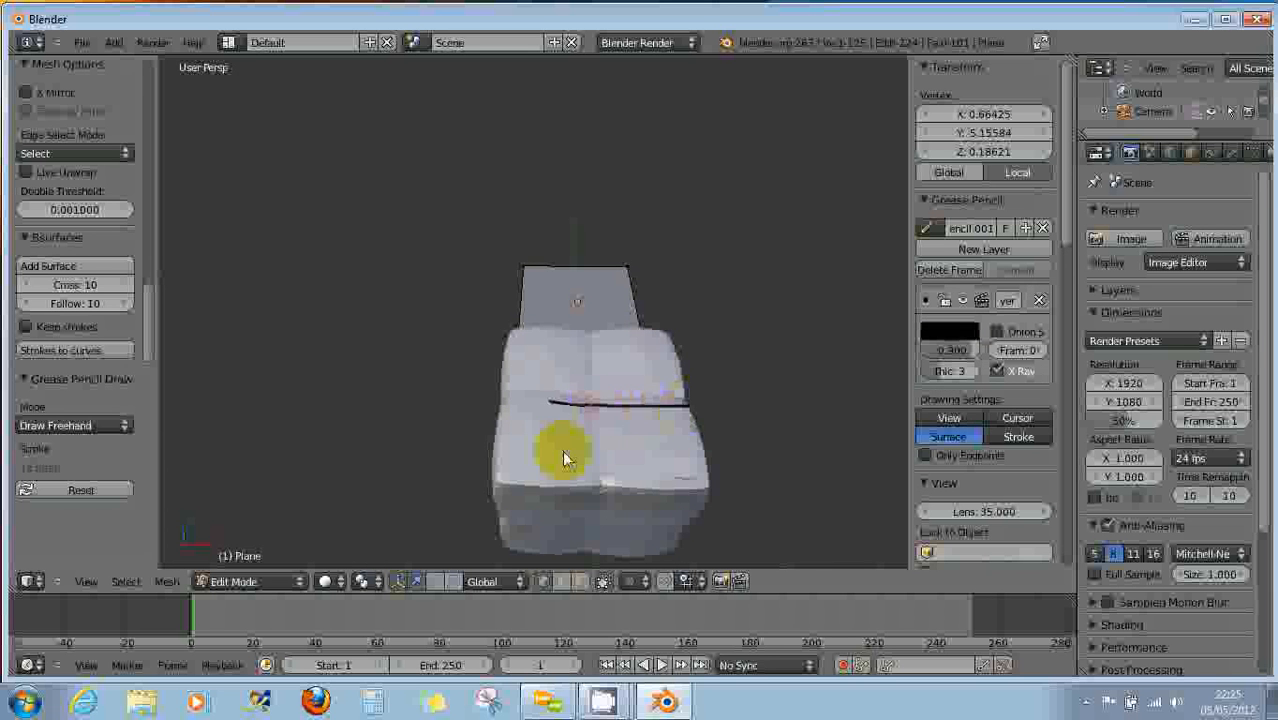
pyautogui.moveTo(525, 476); pyautogui.dragTo(690, 478)
pyautogui.moveTo(522, 491); pyautogui.dragTo(603, 502)
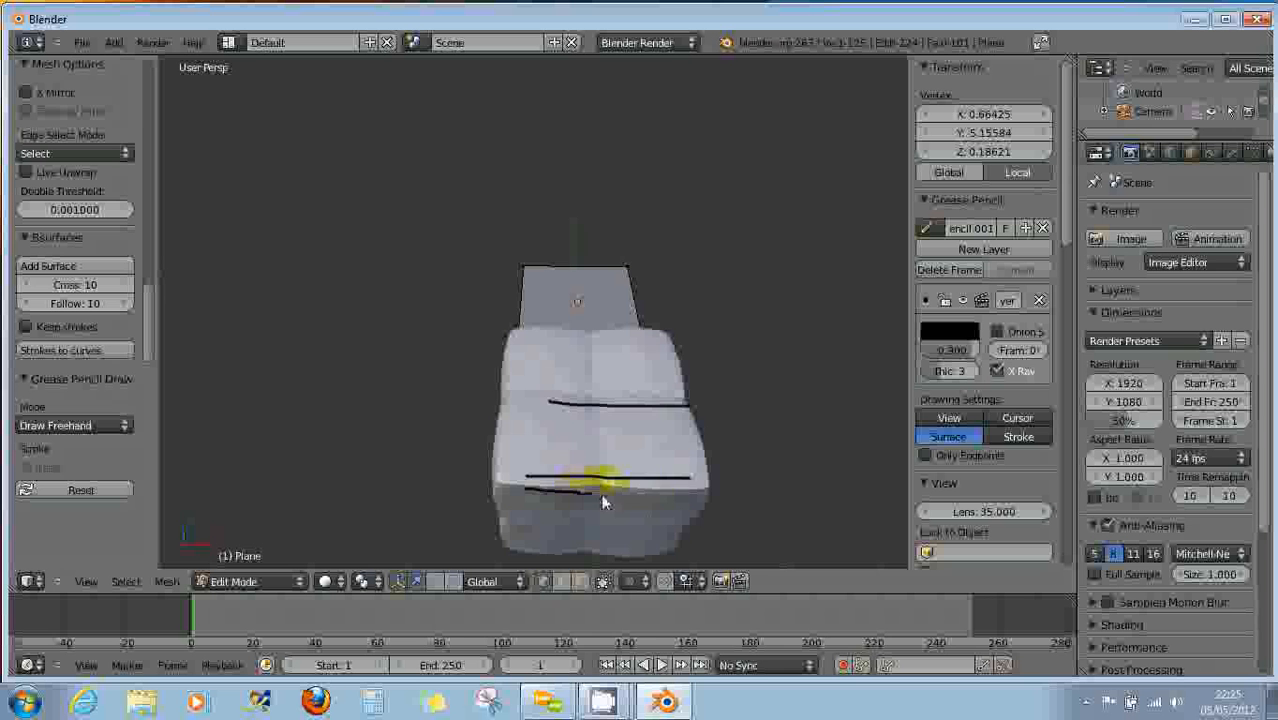
pyautogui.moveTo(535, 537); pyautogui.dragTo(655, 551)
# Generate a Bsurfaces surface from the strokes and inspect how it follows the cube's top and side.
pyautogui.moveTo(665, 561); pyautogui.dragTo(574, 476, button='middle')
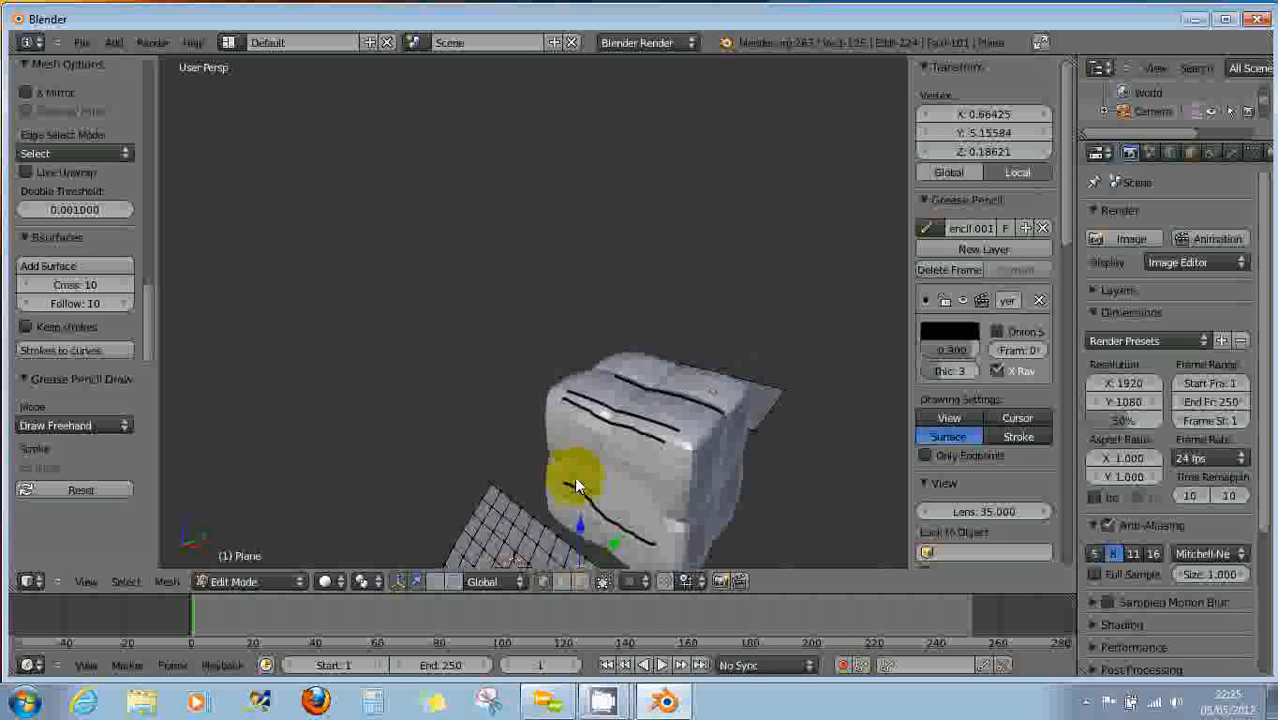
pyautogui.click(80, 267)
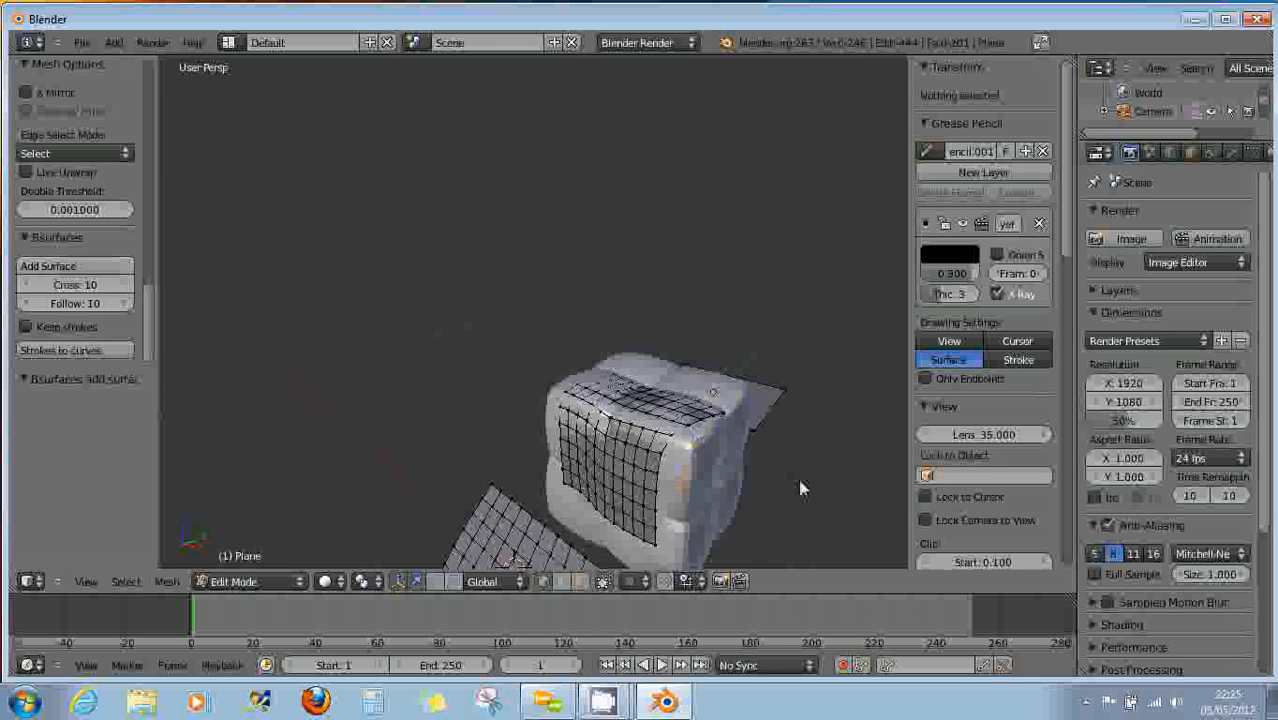
pyautogui.moveTo(800, 482); pyautogui.dragTo(690, 465, button='middle')
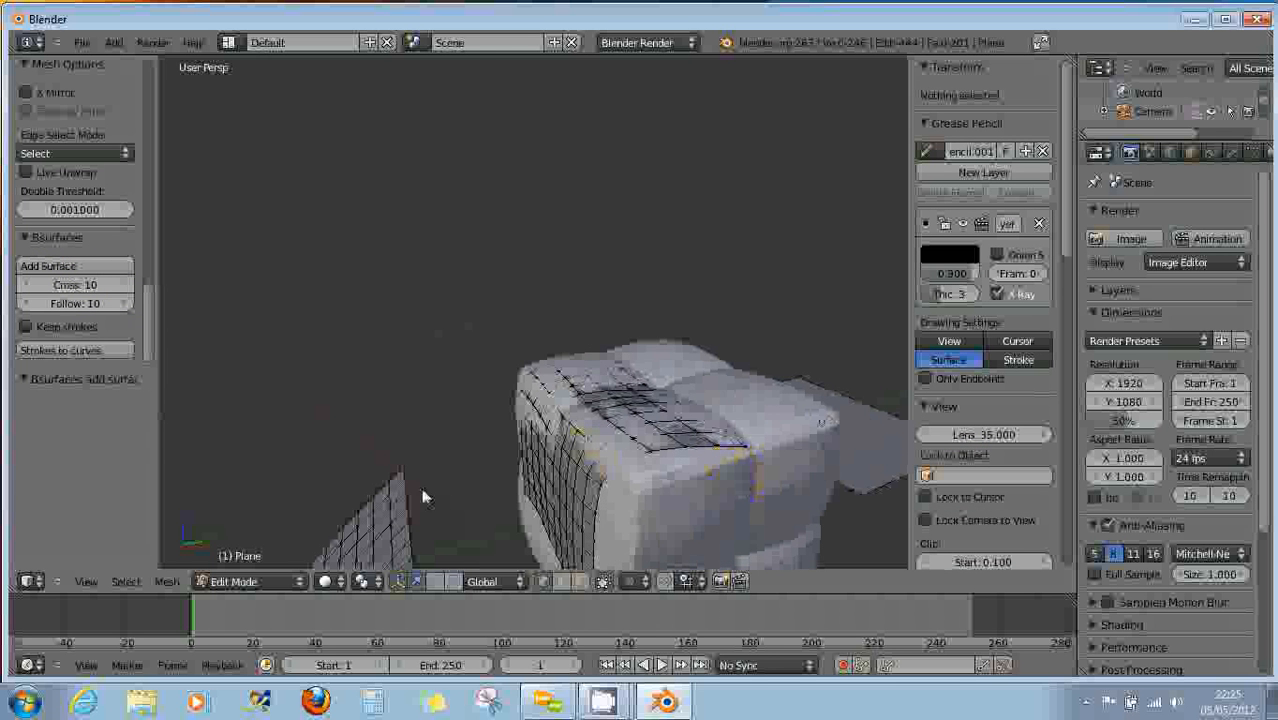
# Return to Object Mode and move the plane object about 1.63 along the negative Y axis, away from the cube.
pyautogui.click(240, 581)
pyautogui.click(235, 564)
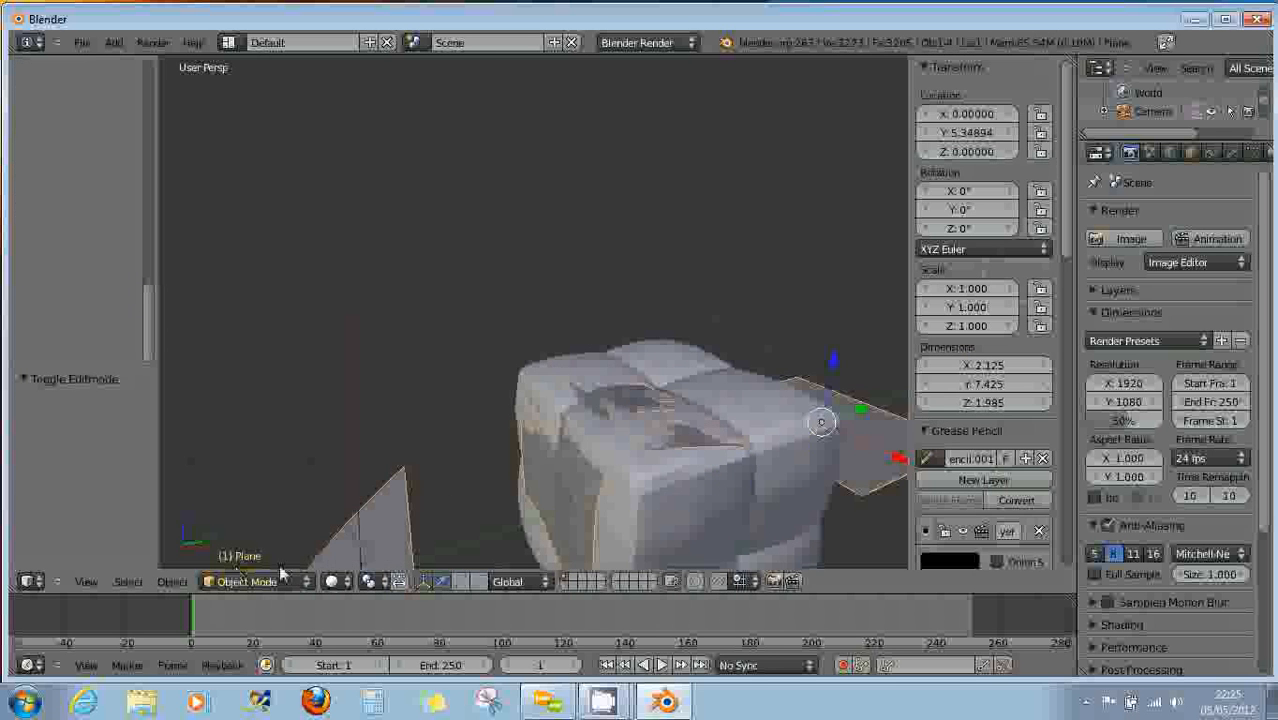
pyautogui.moveTo(858, 414); pyautogui.dragTo(757, 425, button='right')
pyautogui.moveTo(600, 435)
pyautogui.mouseDown(button='middle')
pyautogui.moveTo(556, 447)
pyautogui.moveTo(632, 422)
pyautogui.moveTo(671, 387)
pyautogui.moveTo(584, 429)
pyautogui.mouseUp(button='middle')
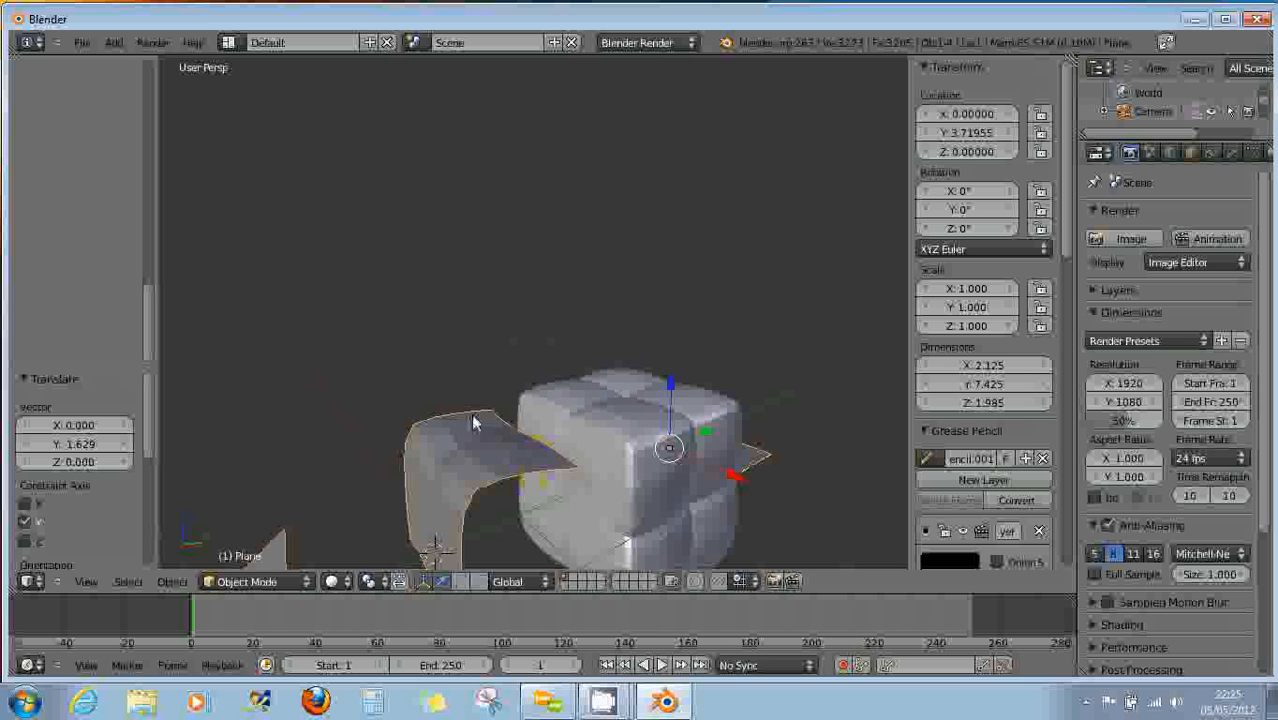
# Inspect the detached curved surface beside the cube from several angles and close the program.
pyautogui.moveTo(446, 440); pyautogui.dragTo(479, 465, button='middle')
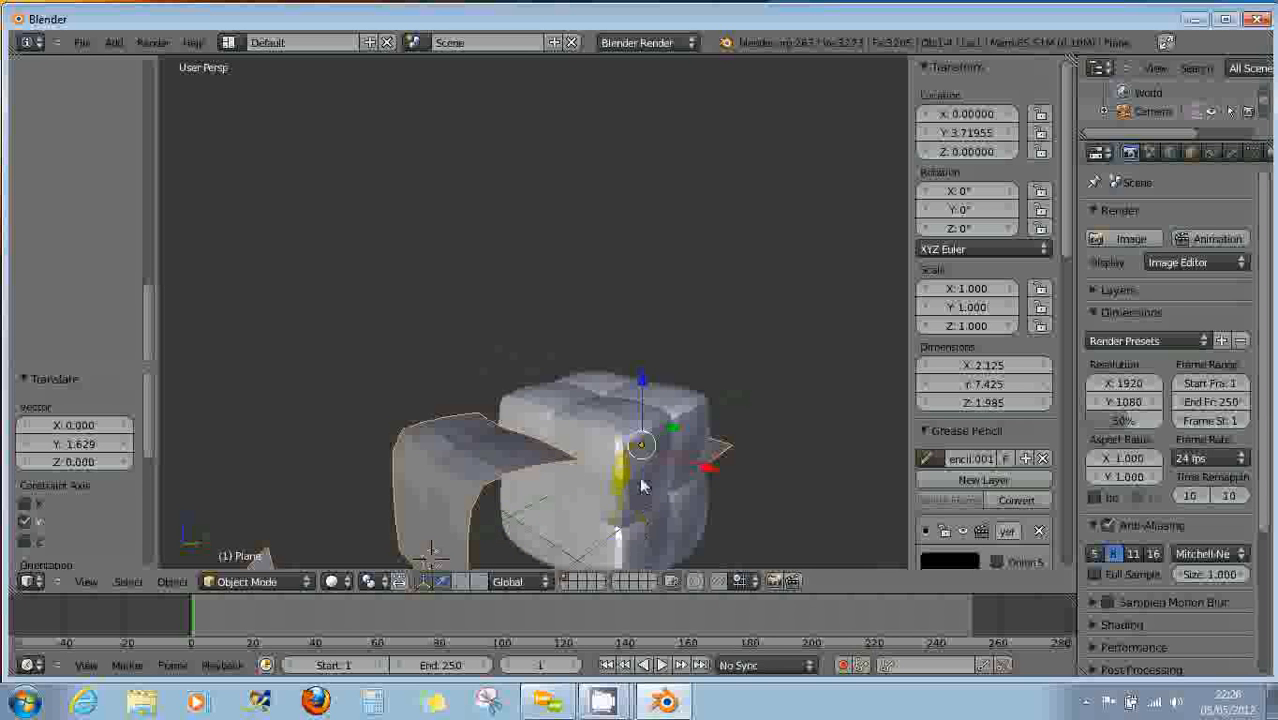
pyautogui.moveTo(638, 528); pyautogui.dragTo(618, 528, button='middle')
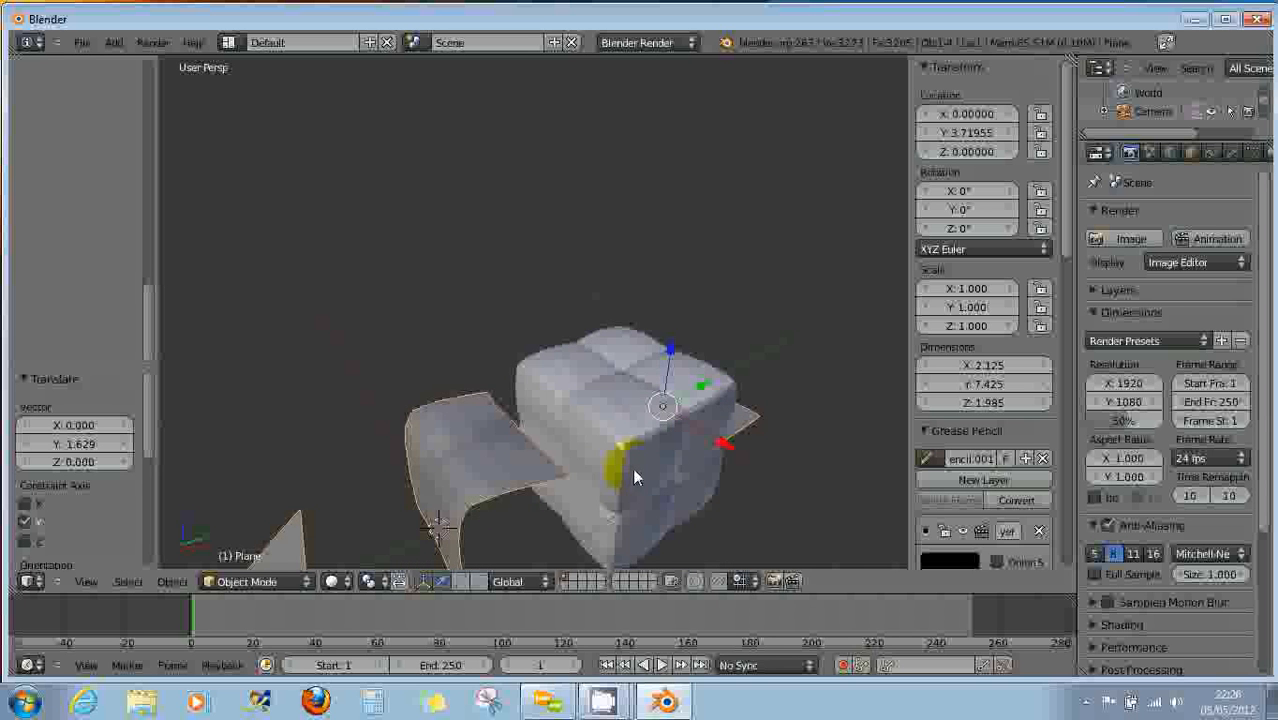
pyautogui.moveTo(628, 466); pyautogui.dragTo(604, 500, button='middle')
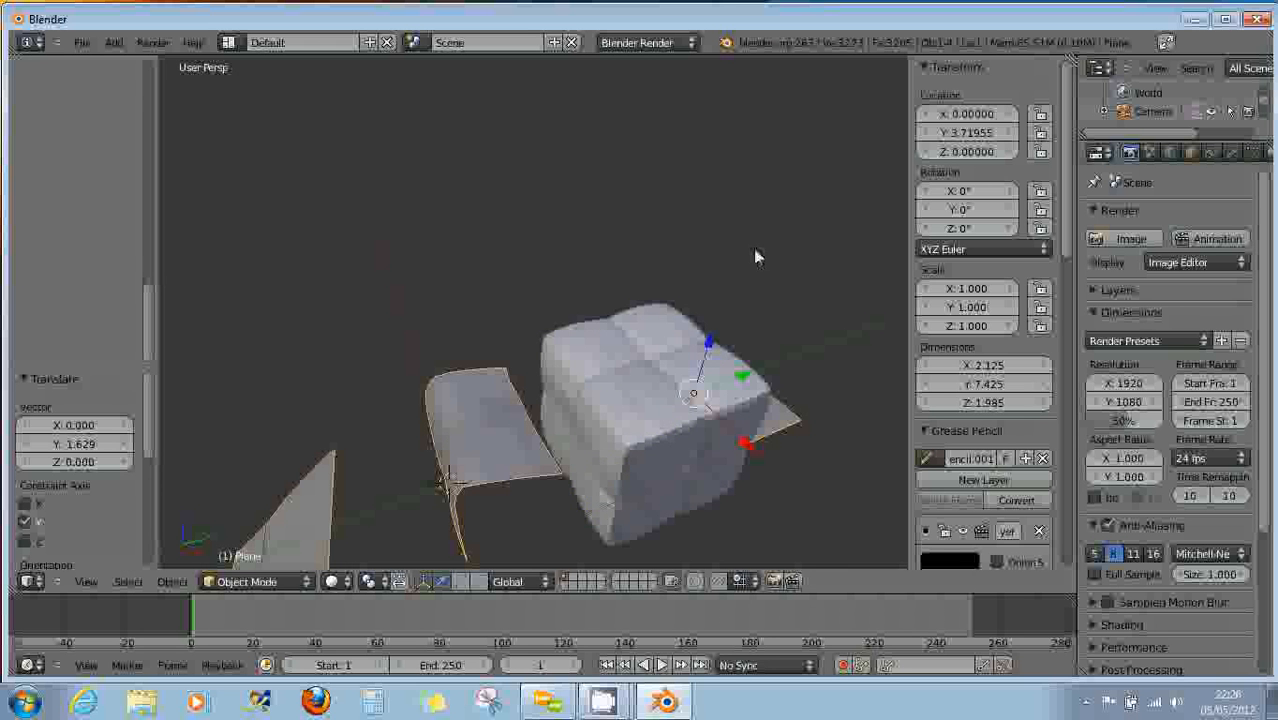
pyautogui.moveTo(753, 248); pyautogui.dragTo(625, 340, button='middle')
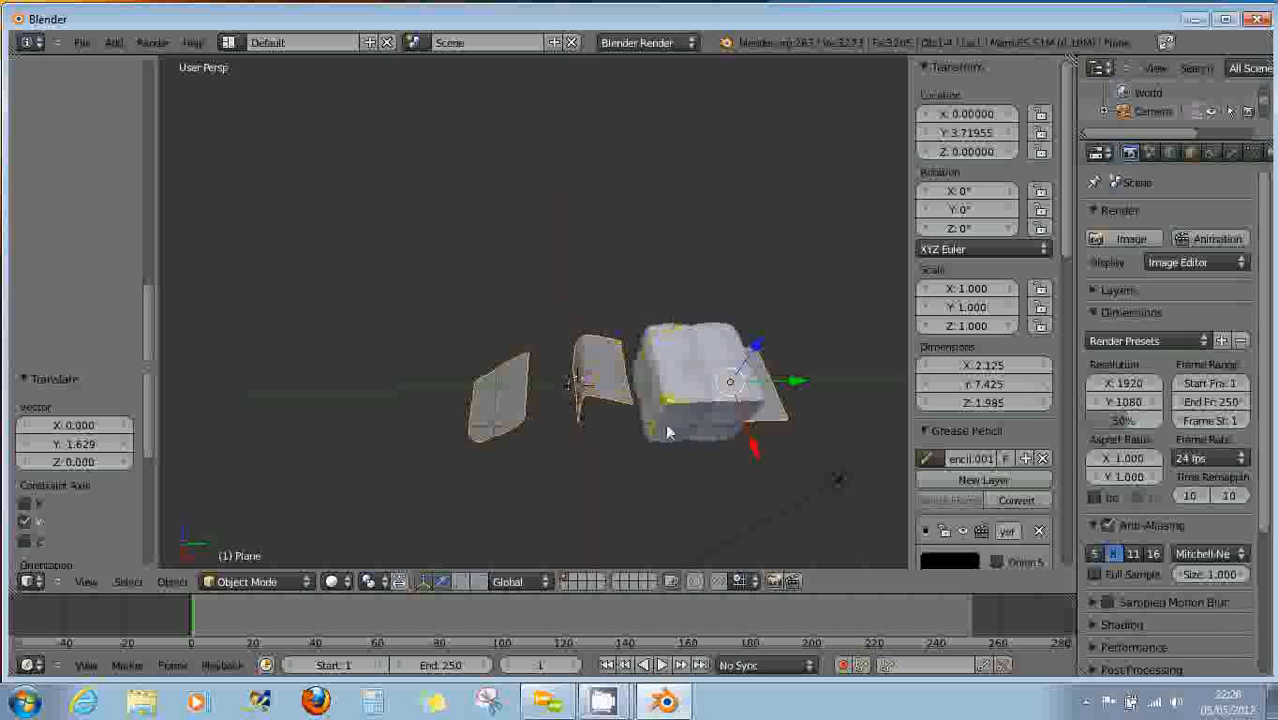
pyautogui.click(1260, 22)
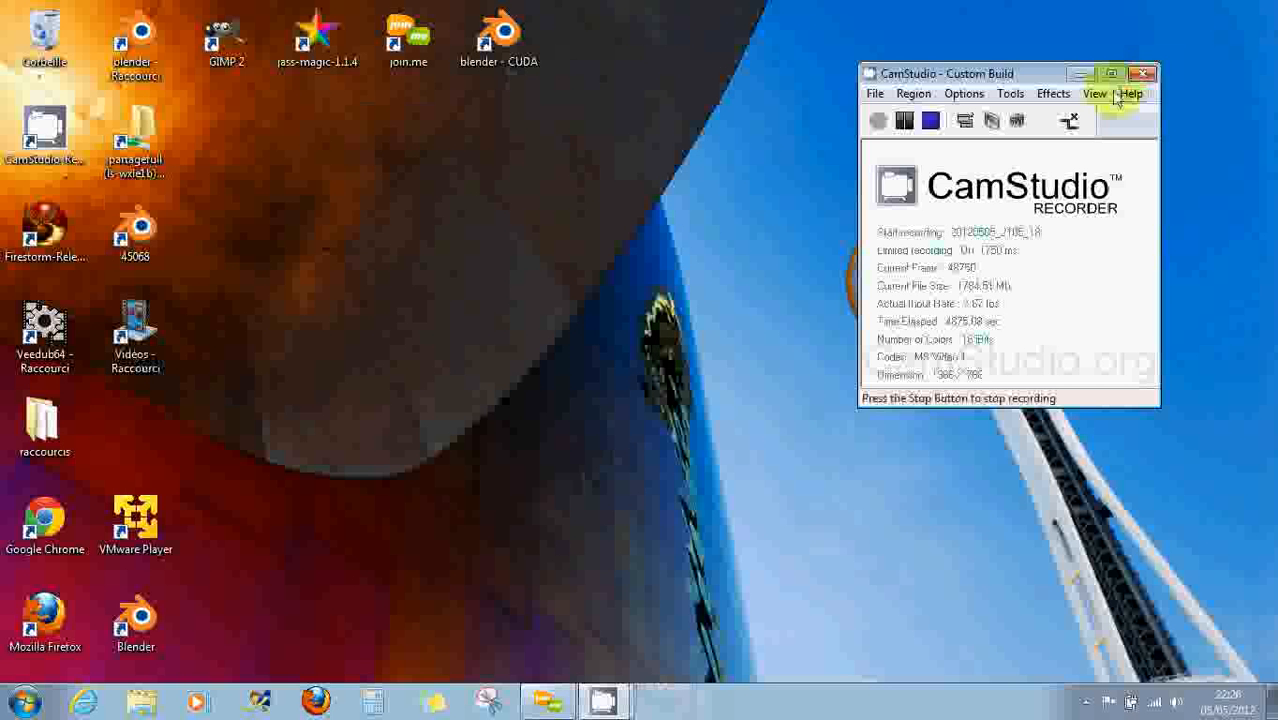